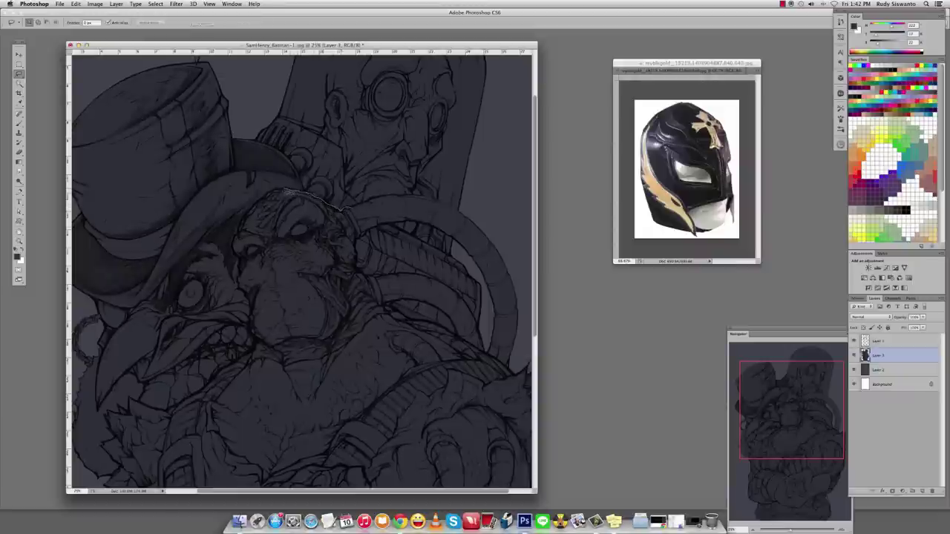
Lasso the masked central figure's head, torso and arms on Layer 3.
mouse_move(236, 239)
left_mouse_down()
mouse_move(242, 278)
mouse_move(321, 300)
mouse_move(291, 201)
mouse_move(284, 210)
mouse_move(306, 239)
mouse_move(297, 249)
mouse_move(308, 245)
mouse_move(298, 243)
mouse_move(307, 276)
mouse_move(366, 230)
mouse_move(241, 327)
mouse_move(261, 395)
mouse_move(353, 235)
mouse_move(178, 224)
mouse_move(171, 245)
mouse_move(175, 237)
mouse_move(157, 233)
mouse_move(155, 249)
mouse_move(172, 265)
mouse_move(150, 270)
mouse_move(175, 293)
mouse_move(152, 307)
mouse_move(225, 280)
left_mouse_up()
scroll(215, 289, "down", 5)
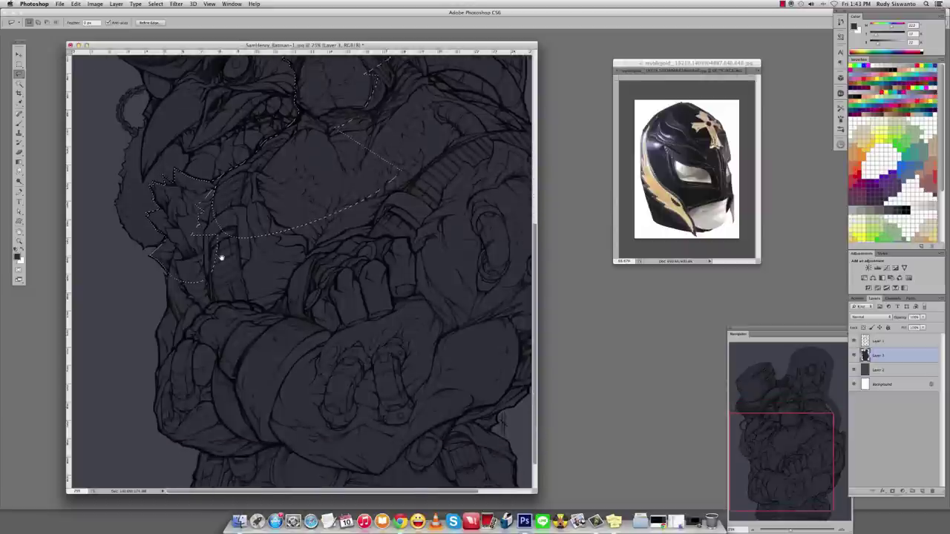
mouse_move(148, 234)
left_mouse_down()
mouse_move(119, 311)
mouse_move(233, 361)
mouse_move(182, 388)
mouse_move(439, 191)
left_mouse_up()
scroll(438, 191, "up", 10)
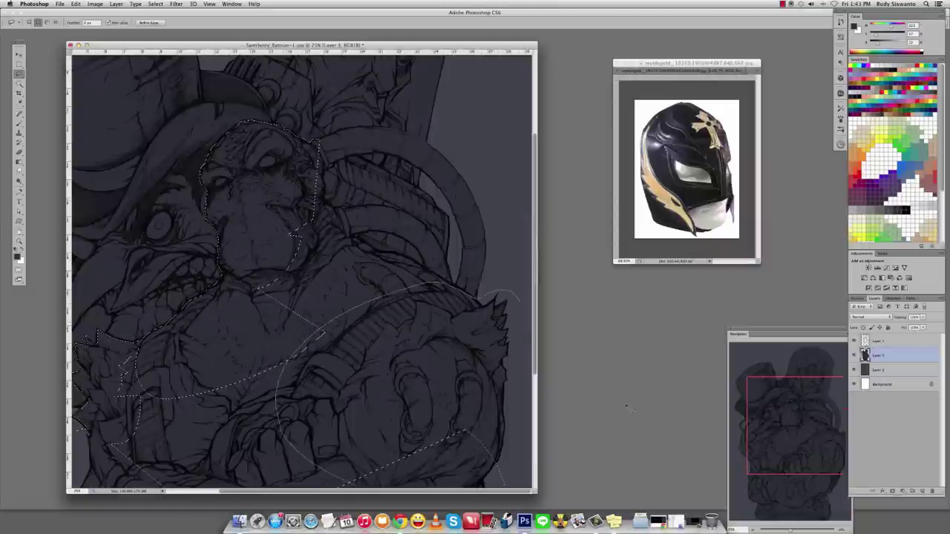
left_click(326, 211)
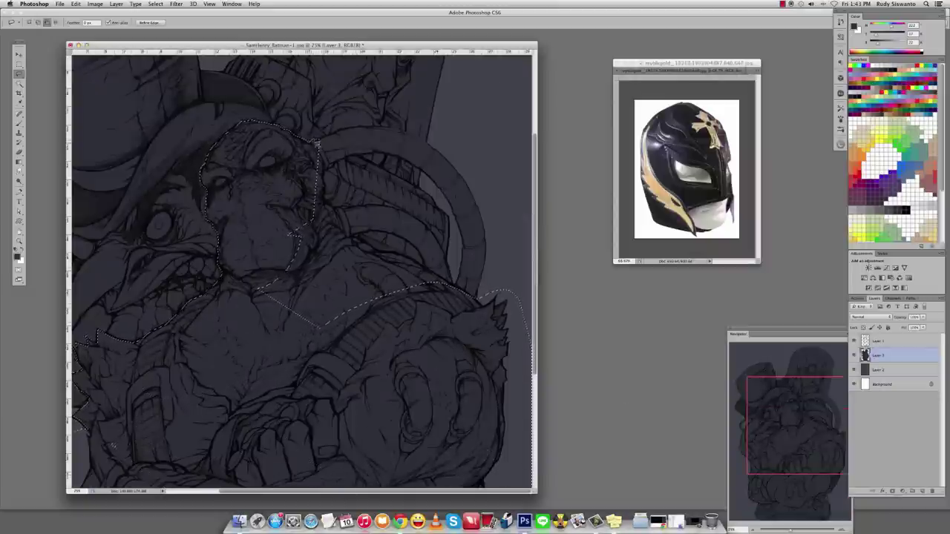
Extend the lasso selection around the curved hose and ribbed tubes behind the shoulder, excluding the gaps between them.
mouse_move(326, 143)
left_mouse_down()
mouse_move(367, 130)
mouse_move(376, 156)
mouse_move(306, 173)
left_mouse_up()
mouse_move(371, 154)
left_mouse_down()
mouse_move(420, 173)
mouse_move(449, 215)
left_mouse_up()
mouse_move(526, 169)
left_mouse_down()
mouse_move(405, 134)
mouse_move(364, 138)
left_mouse_up()
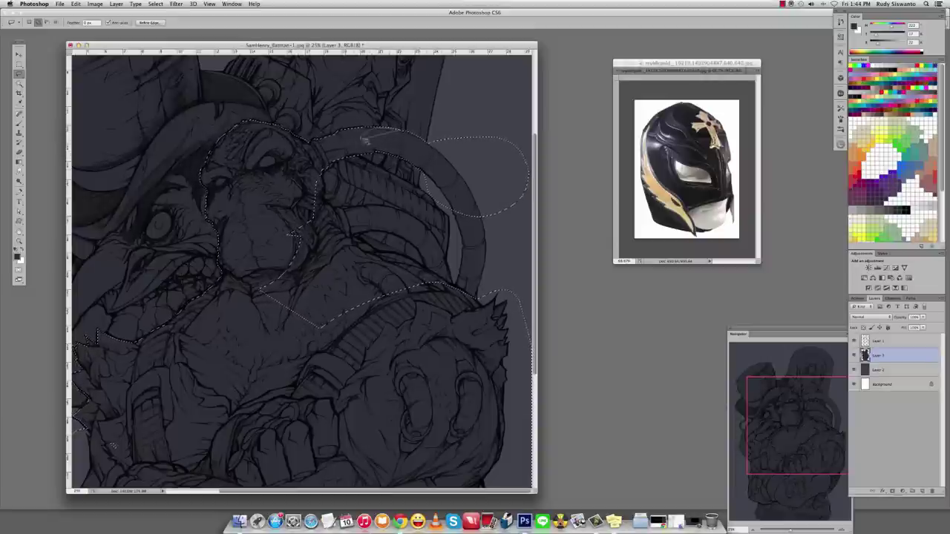
scroll(364, 138, "down", 3)
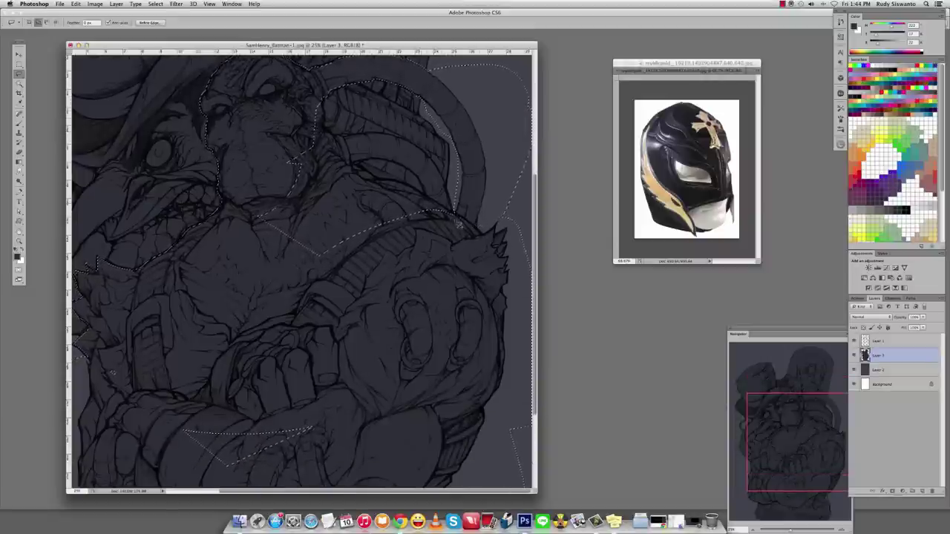
mouse_move(458, 222)
left_mouse_down()
mouse_move(438, 167)
mouse_move(420, 182)
mouse_move(424, 200)
mouse_move(386, 186)
mouse_move(347, 223)
mouse_move(371, 185)
mouse_move(379, 189)
mouse_move(215, 195)
left_mouse_up()
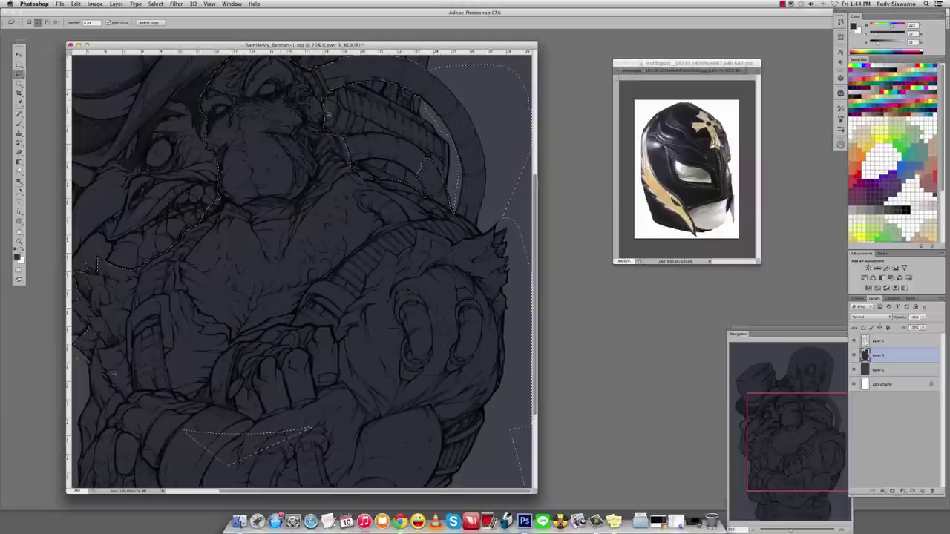
mouse_move(339, 138)
left_mouse_down()
mouse_move(347, 167)
mouse_move(376, 163)
mouse_move(423, 182)
mouse_move(431, 162)
mouse_move(421, 151)
mouse_move(355, 141)
left_mouse_up()
Clean up the stray unselected patch over the crossed arms and copy the selected figure to a new layer.
key("z")
left_click(326, 288, "alt")
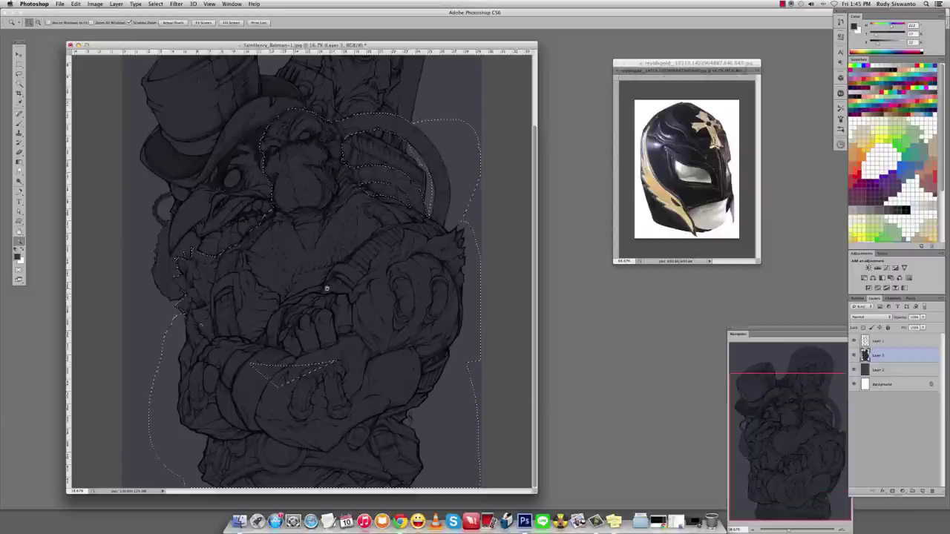
key("l")
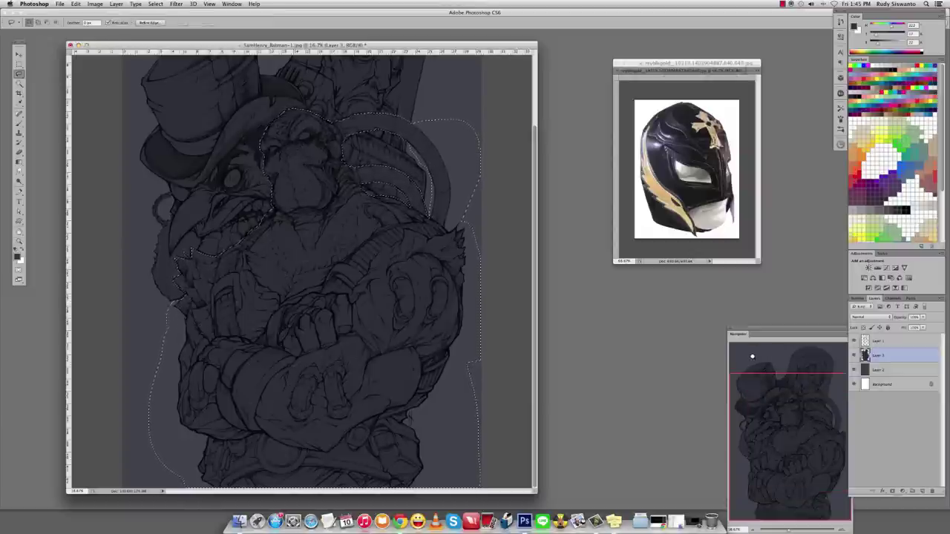
key("super+j")
Lock the new layer's transparent pixels and tint the central figure dark brown with brush strokes and a vertical gradient.
key("b")
scroll(384, 319, "up", 3)
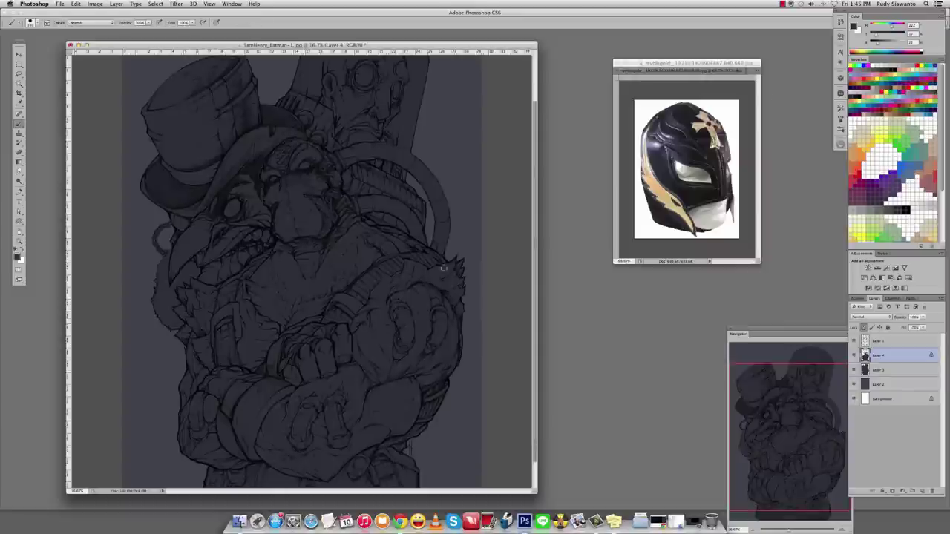
mouse_move(297, 153)
left_mouse_down()
mouse_move(421, 293)
mouse_move(312, 172)
mouse_move(230, 383)
mouse_move(287, 262)
mouse_move(355, 305)
mouse_move(345, 240)
mouse_move(341, 278)
mouse_move(349, 246)
left_mouse_up()
key("shift+b")
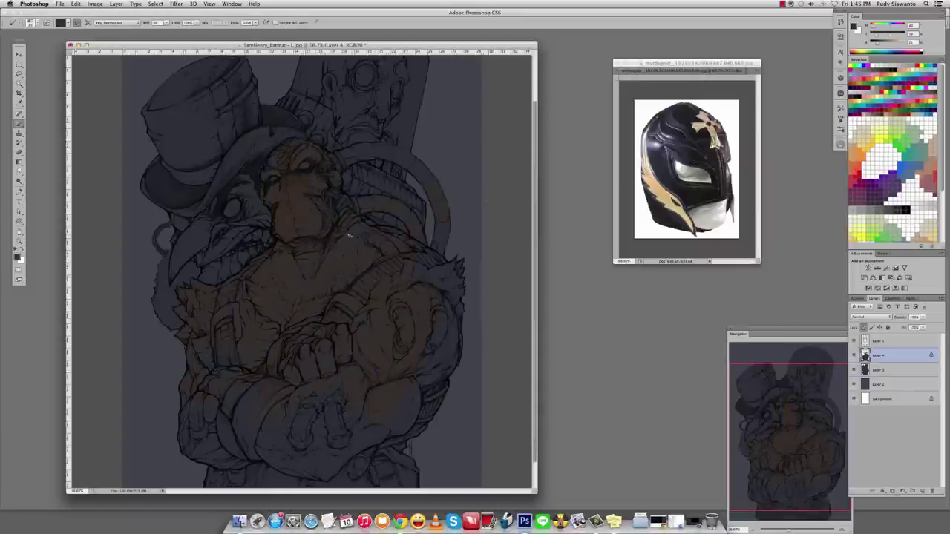
key("shift+b")
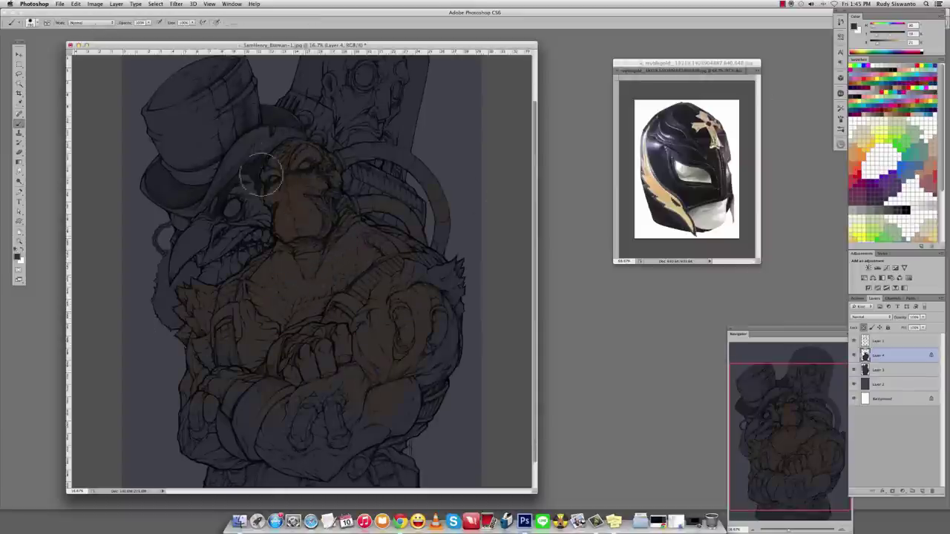
key("g")
left_click_drag(351, 130, 349, 460)
key("z")
left_click(363, 257, "alt")
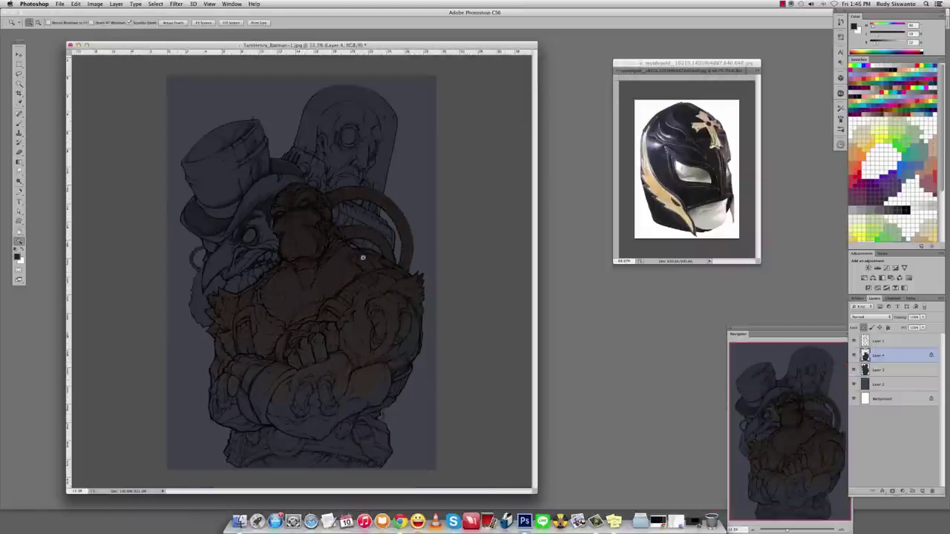
left_click(363, 289)
key("b")
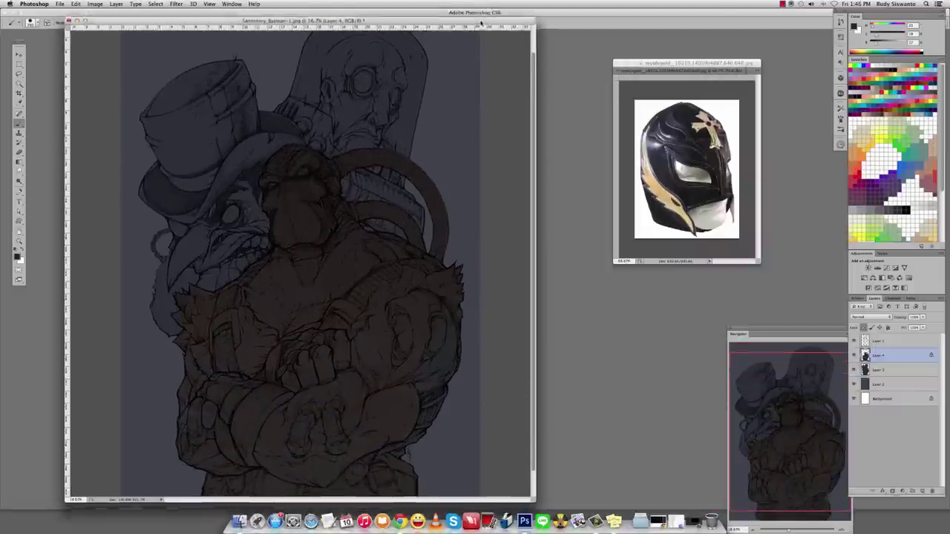
key("f")
key("f")
key("f")
left_click(231, 4)
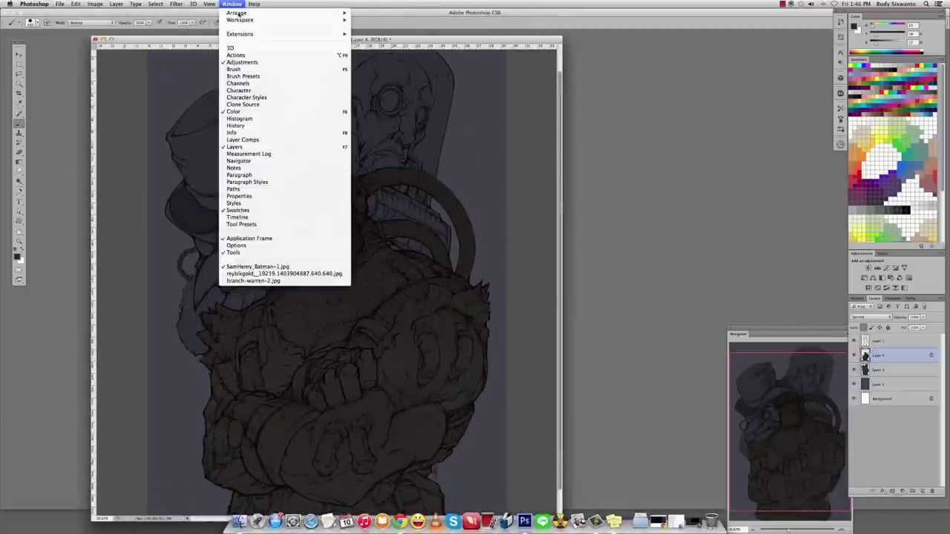
left_click(282, 278)
left_click(480, 113)
Lighten Layer 2, Layer 3 and Layer 4 with Hue/Saturation adjustments.
key("ctrl+minus")
key("ctrl+u")
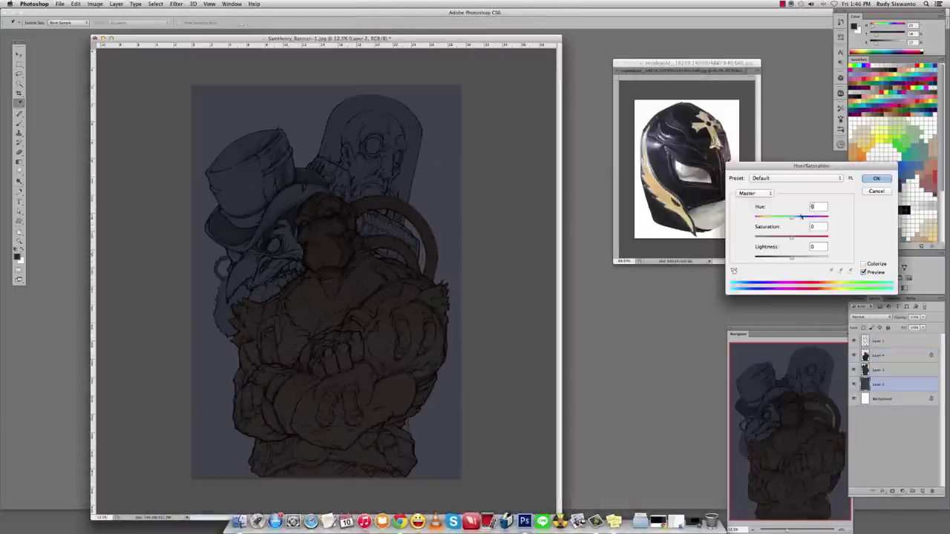
left_click_drag(791, 257, 795, 259)
key("Return")
key("alt+bracketright")
key("alt+bracketright")
key("ctrl+u")
key("Return")
key("ctrl+u")
key("Return")
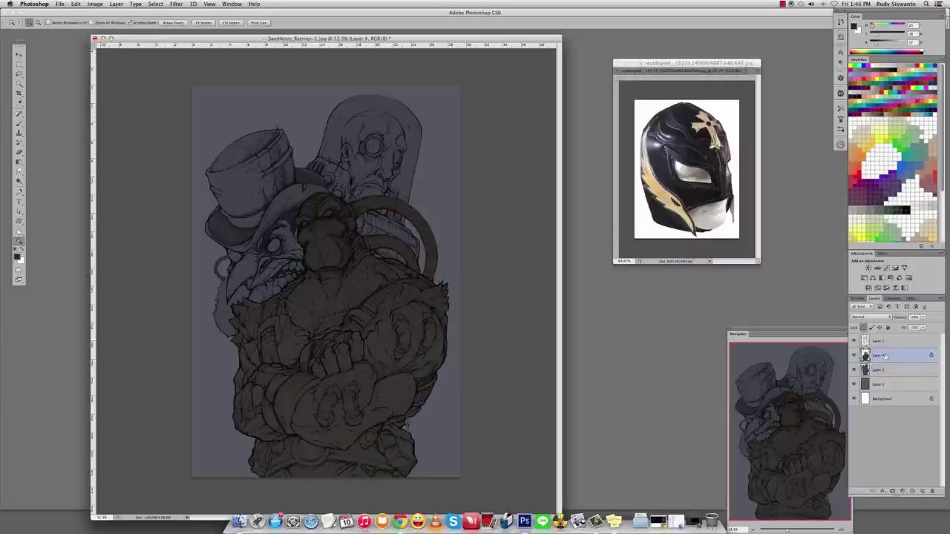
Choose a textured brush and paint the central figure's masked head dark navy blue.
key("b")
right_click(700, 98)
left_click(763, 250)
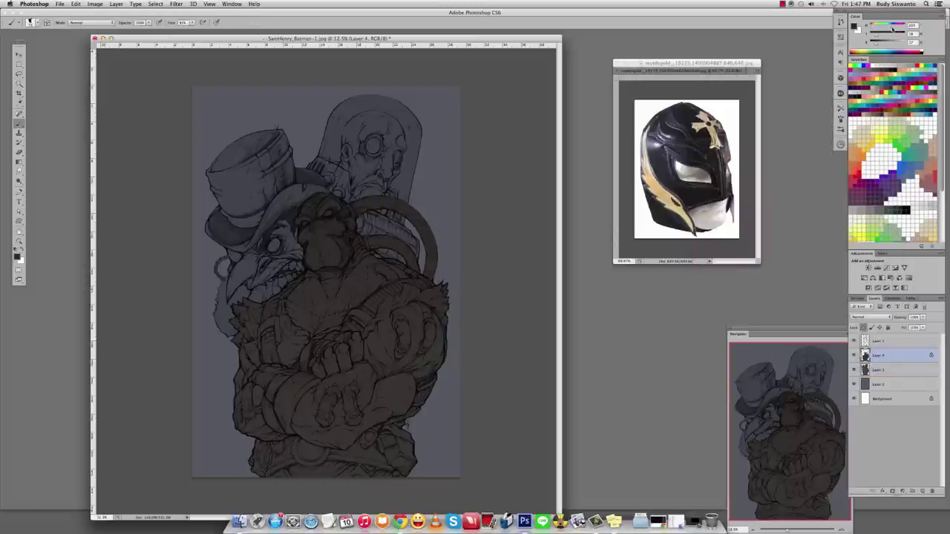
left_click(620, 89, "alt")
mouse_move(317, 276)
left_mouse_down()
mouse_move(332, 228)
mouse_move(303, 263)
mouse_move(379, 277)
mouse_move(343, 296)
mouse_move(342, 318)
mouse_move(337, 278)
mouse_move(306, 219)
mouse_move(338, 207)
mouse_move(330, 209)
mouse_move(333, 246)
mouse_move(312, 260)
mouse_move(323, 261)
mouse_move(310, 252)
mouse_move(358, 210)
mouse_move(305, 246)
mouse_move(324, 233)
left_mouse_up()
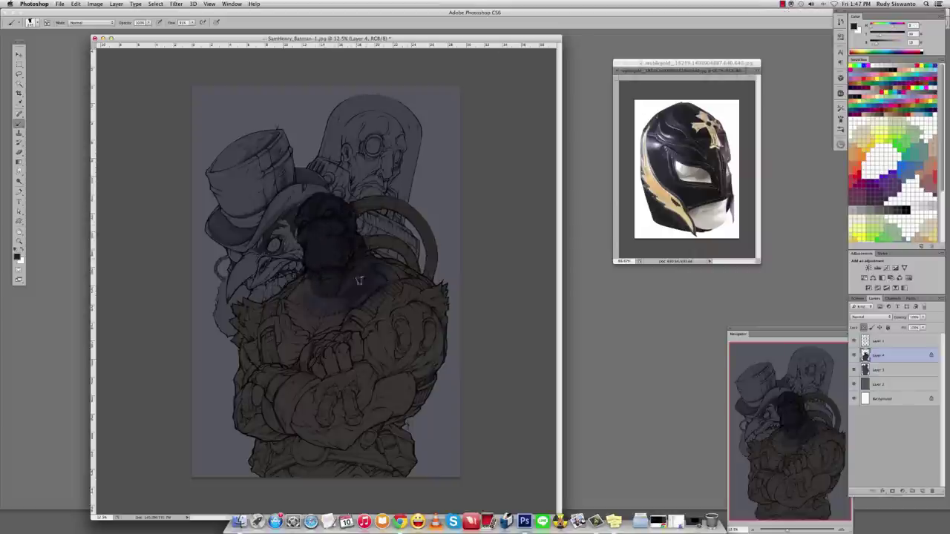
Paint the central figure's chest, arms and hands reddish brown, varying the skin tone across the chest.
mouse_move(357, 282)
left_mouse_down()
mouse_move(339, 319)
mouse_move(373, 285)
mouse_move(375, 264)
mouse_move(377, 273)
mouse_move(417, 271)
mouse_move(300, 288)
mouse_move(301, 312)
mouse_move(322, 311)
mouse_move(313, 332)
mouse_move(325, 325)
mouse_move(326, 293)
mouse_move(315, 317)
mouse_move(369, 262)
mouse_move(317, 291)
mouse_move(412, 319)
mouse_move(391, 323)
mouse_move(403, 270)
mouse_move(405, 303)
mouse_move(371, 351)
mouse_move(401, 335)
mouse_move(420, 366)
mouse_move(431, 362)
mouse_move(418, 308)
mouse_move(438, 358)
mouse_move(338, 383)
mouse_move(322, 398)
mouse_move(314, 435)
mouse_move(340, 438)
mouse_move(415, 381)
mouse_move(398, 404)
left_mouse_up()
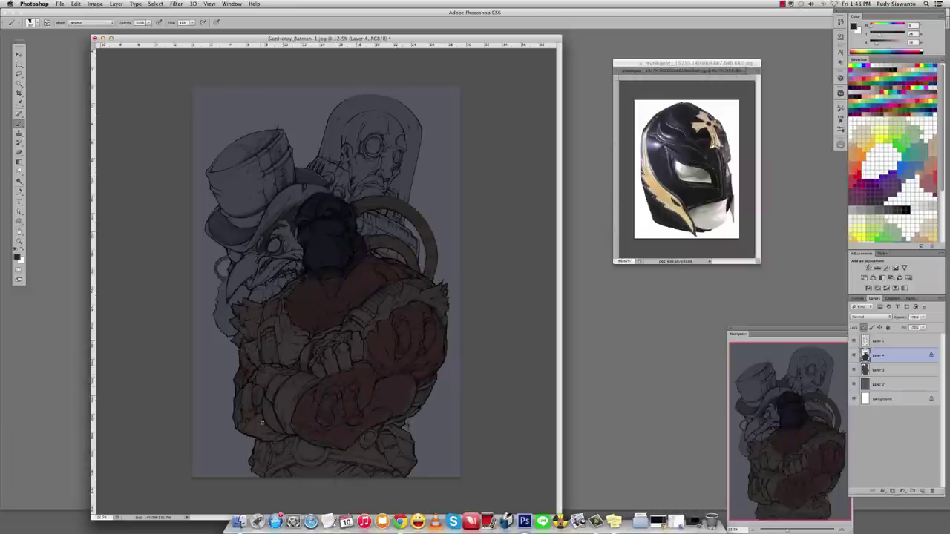
mouse_move(252, 415)
left_mouse_down()
mouse_move(239, 430)
mouse_move(272, 434)
left_mouse_up()
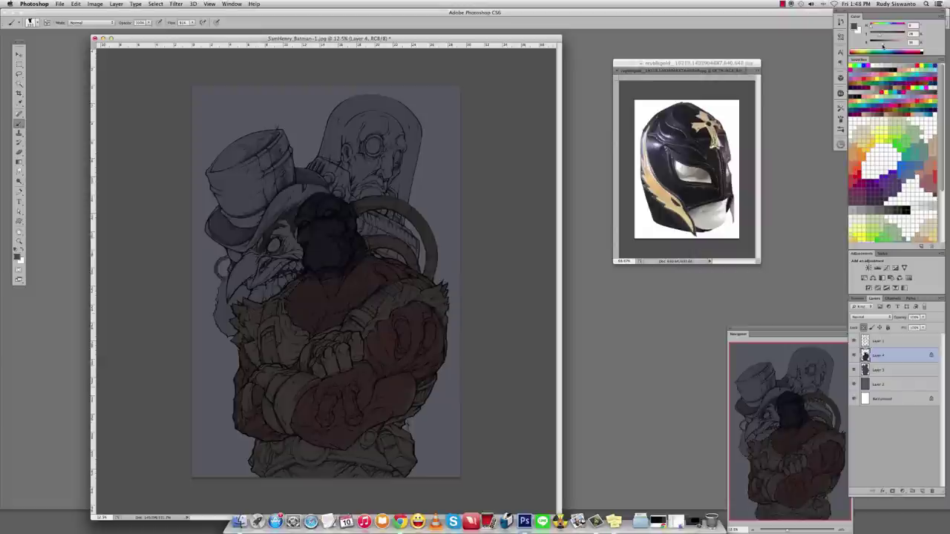
mouse_move(375, 266)
left_mouse_down()
mouse_move(344, 300)
mouse_move(351, 269)
mouse_move(380, 266)
mouse_move(361, 292)
left_mouse_up()
left_click(371, 269)
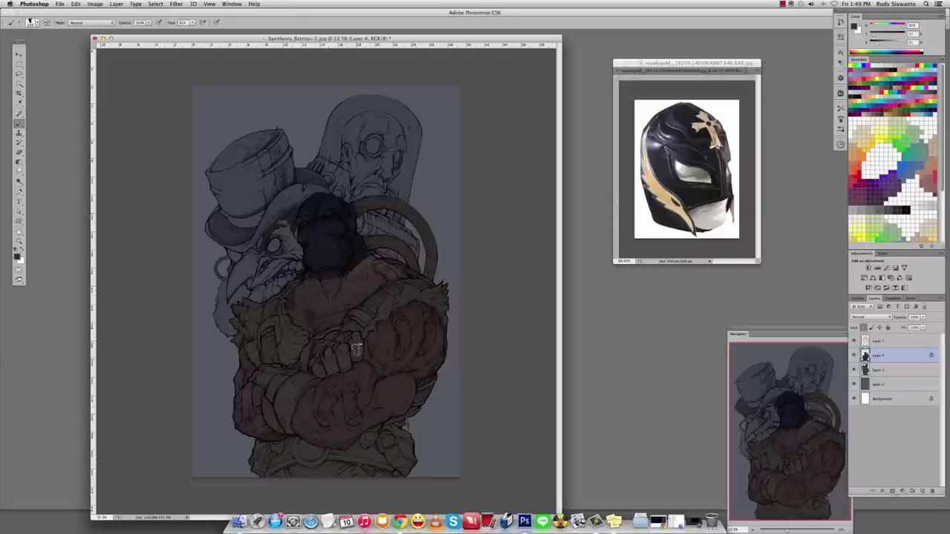
left_click_drag(354, 339, 319, 371)
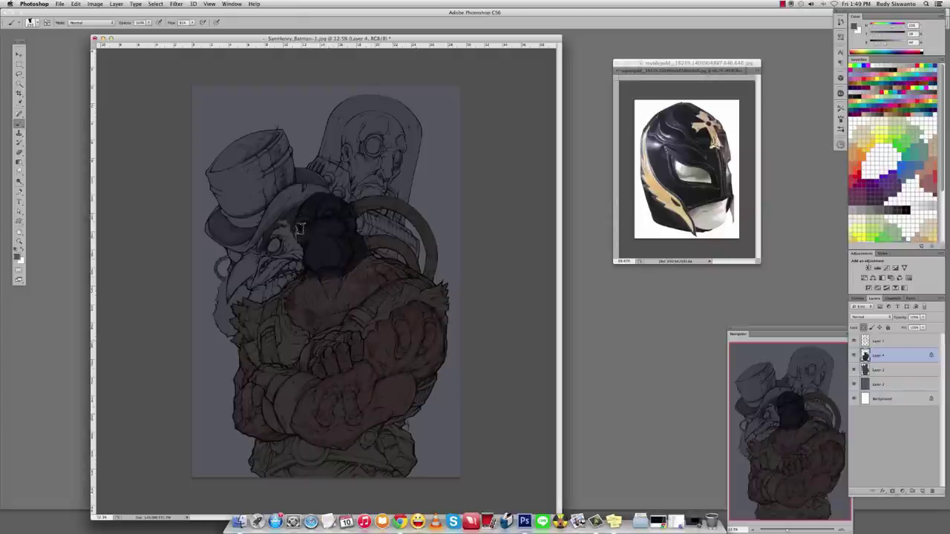
Paint the eye areas and muzzle of the central figure's mask pale blue-gray.
mouse_move(300, 228)
left_mouse_down()
mouse_move(318, 236)
mouse_move(337, 223)
mouse_move(304, 244)
mouse_move(325, 238)
mouse_move(315, 256)
mouse_move(330, 209)
mouse_move(305, 221)
mouse_move(323, 247)
mouse_move(320, 262)
left_mouse_up()
left_click(328, 207, "alt")
left_click(892, 43)
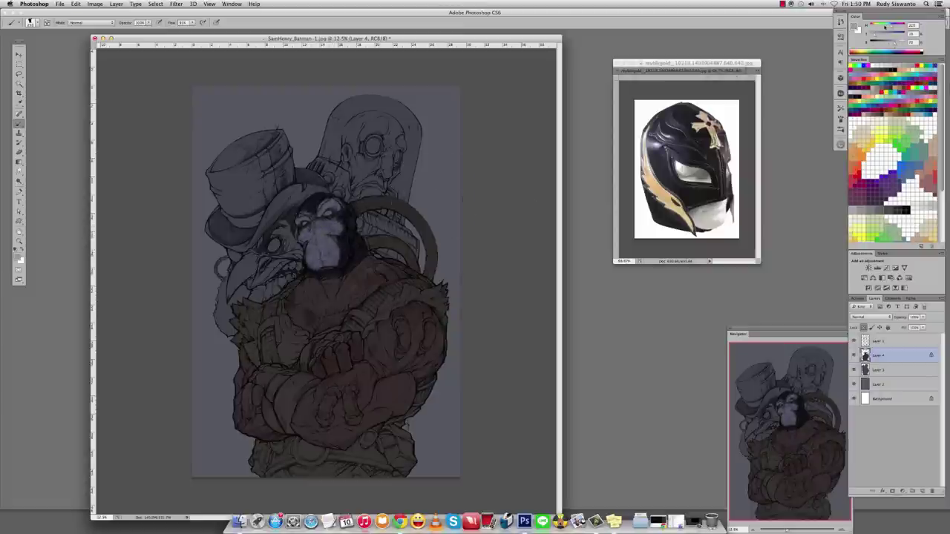
left_click_drag(886, 28, 891, 28)
left_click(890, 44)
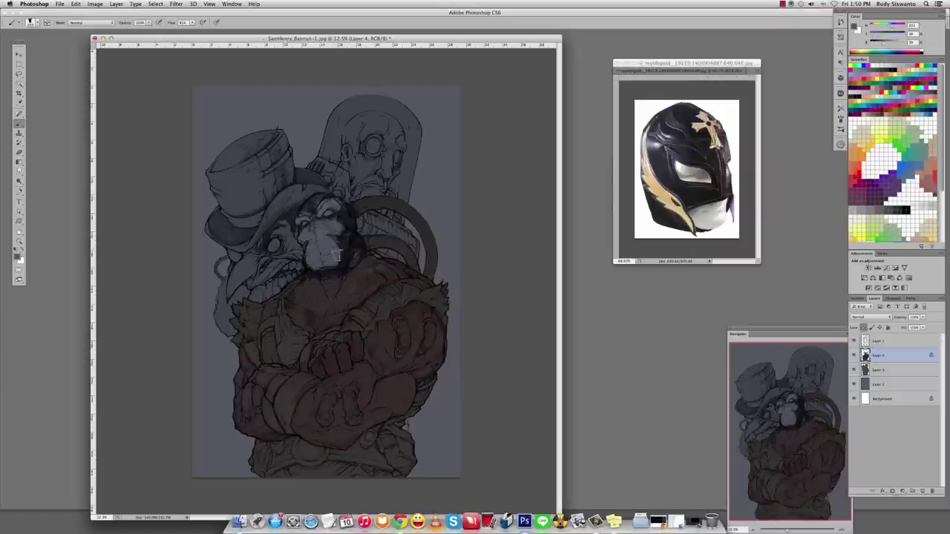
left_click(337, 251, "alt")
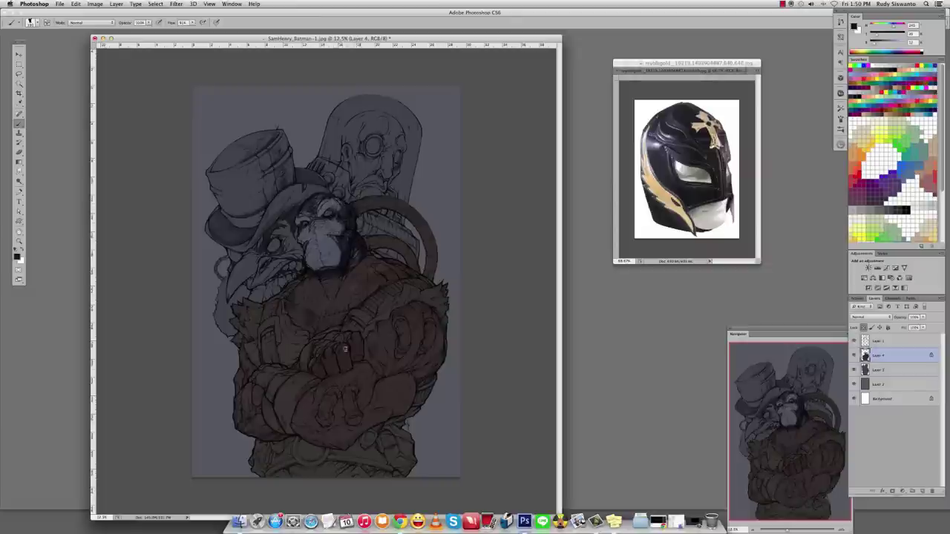
Paint the forearm wrap and chest straps dark gray and warm up the vest with orange-brown.
mouse_move(279, 392)
left_mouse_down()
mouse_move(303, 389)
mouse_move(291, 429)
mouse_move(279, 411)
mouse_move(298, 391)
mouse_move(289, 381)
mouse_move(270, 397)
mouse_move(267, 381)
mouse_move(256, 380)
mouse_move(264, 385)
mouse_move(283, 368)
mouse_move(252, 381)
mouse_move(280, 428)
left_mouse_up()
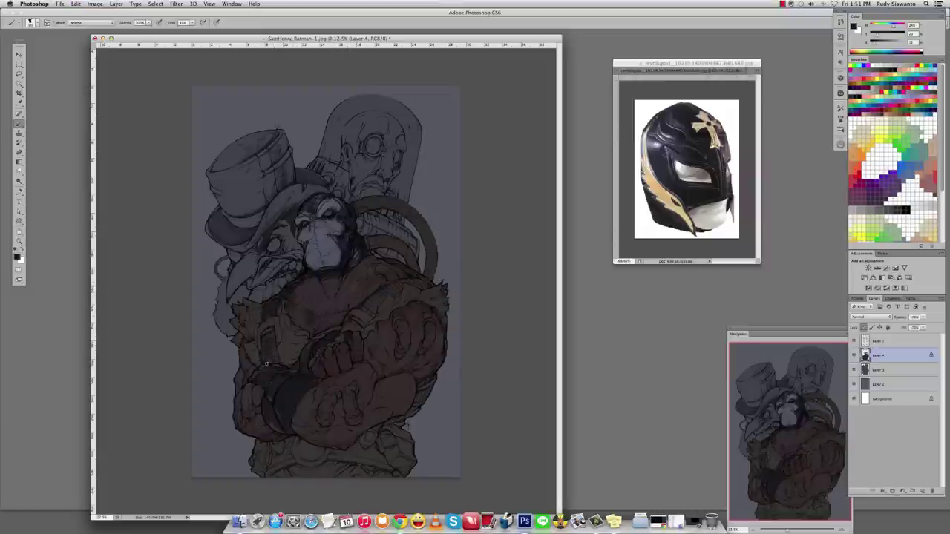
key("F5")
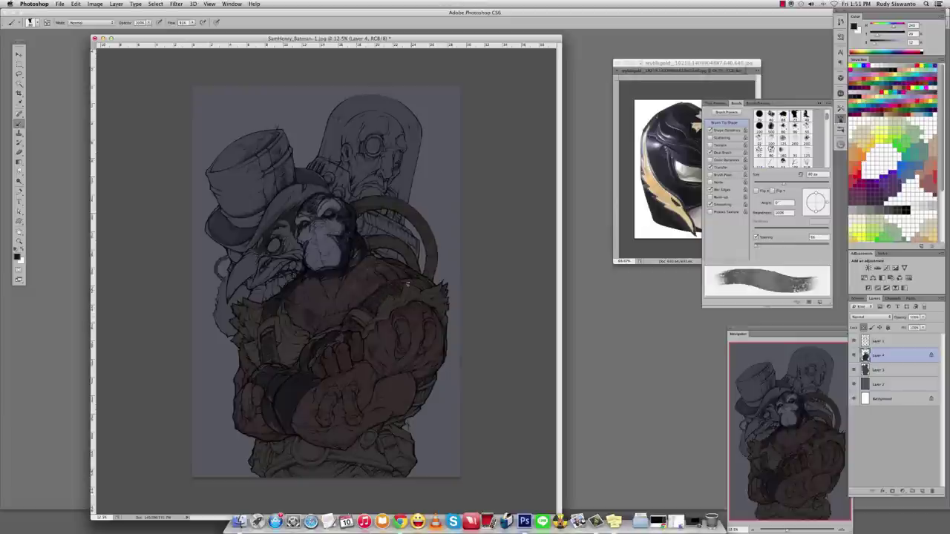
left_click(280, 331, "alt")
Sample pale gray from the mask and paint highlights on the strap across the chest.
left_click(336, 206, "alt")
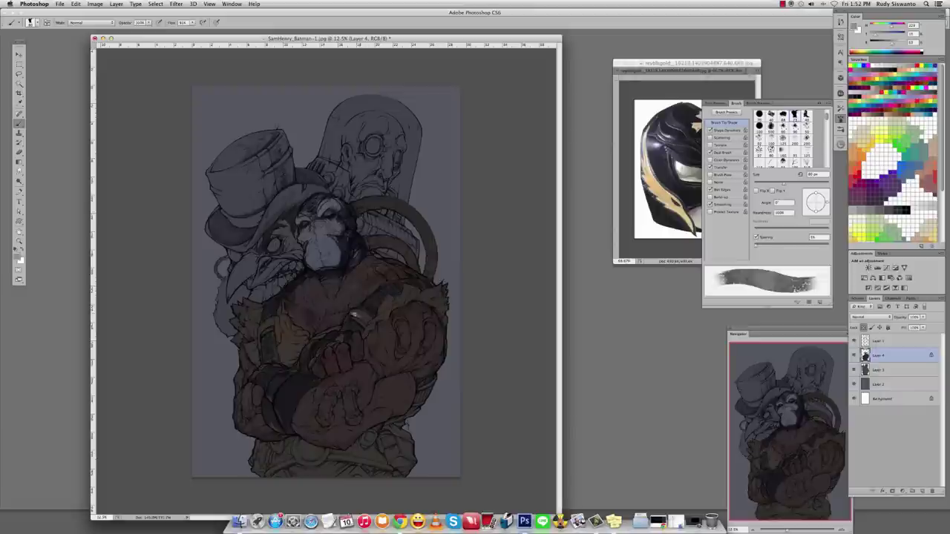
left_click(362, 310, "alt")
left_click(361, 315, "alt")
left_click(782, 4)
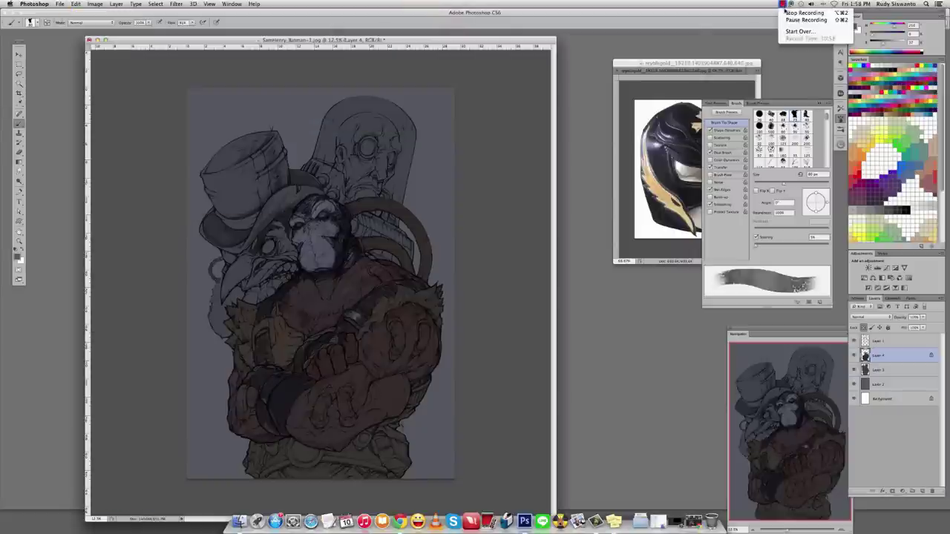
left_click(796, 37)
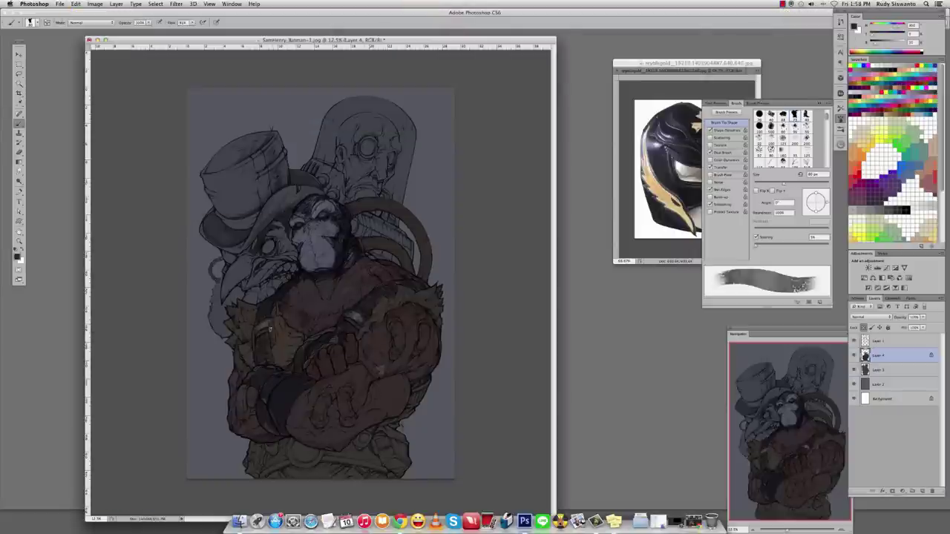
Sample tones from the figure and deepen the shading on the vest, straps, shoulder and arms.
left_click(269, 340, "alt")
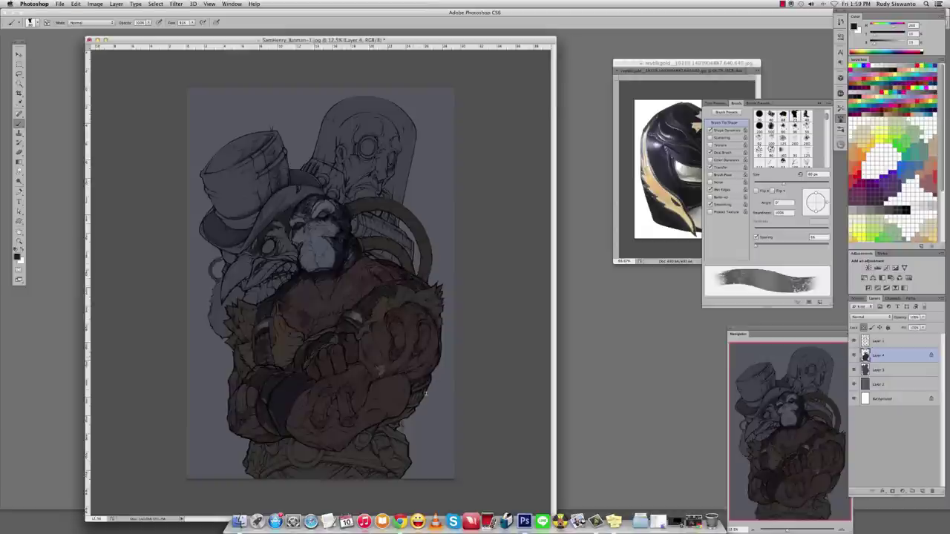
left_click(374, 328, "alt")
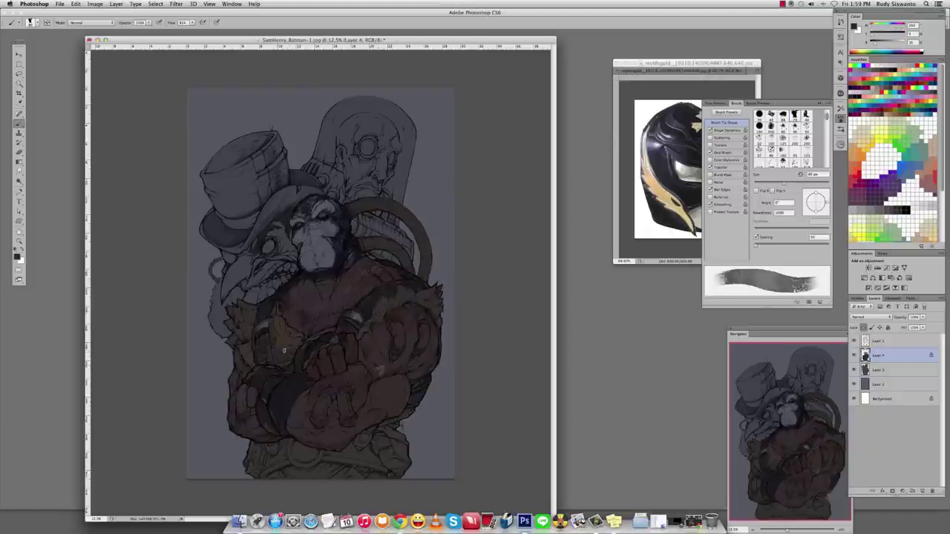
left_click_drag(267, 298, 290, 298)
left_click(354, 298, "alt")
left_click(361, 248, "alt")
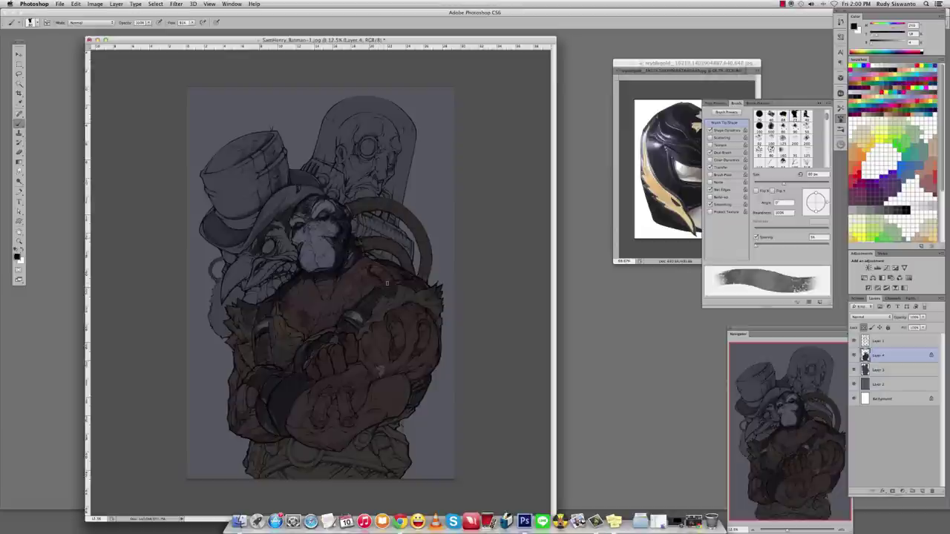
left_click(371, 267, "alt")
Shade the mask's muzzle gray and tint the hoses and the tubes on the arms muted green.
left_click_drag(317, 227, 331, 226)
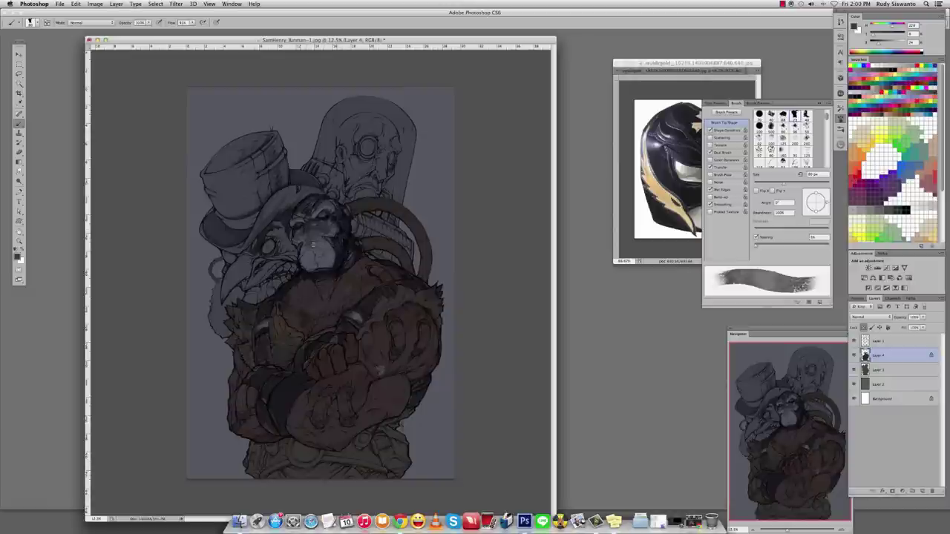
left_click(338, 280, "alt")
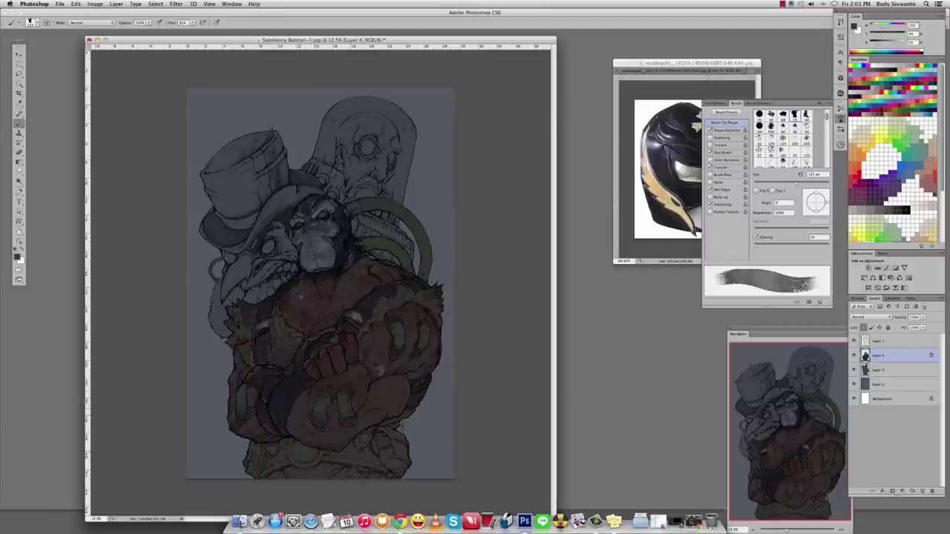
Erase the stray paint along the central figure's outer edge with an enlarged eraser.
key("e")
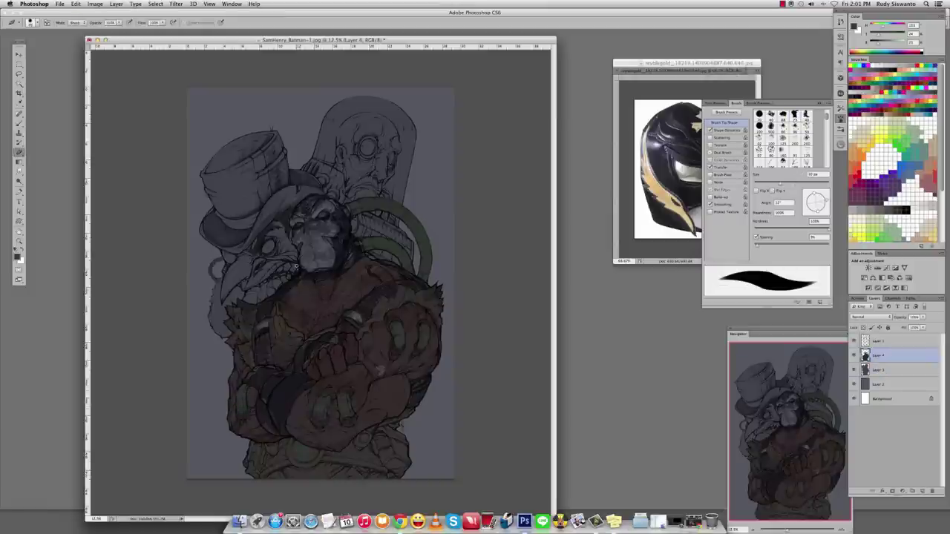
key("bracketright")
key("bracketright")
key("bracketright")
key("bracketright")
key("bracketright")
key("bracketright")
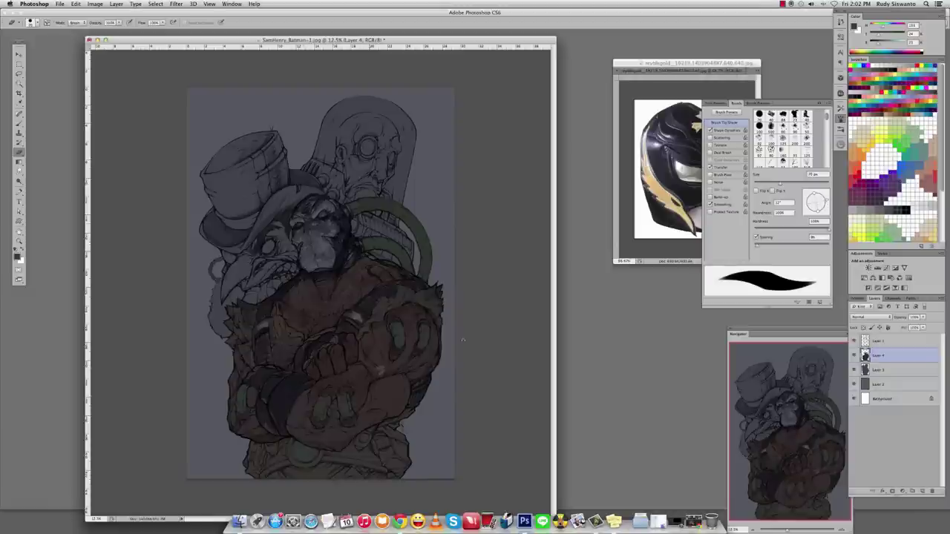
Lock Layer 4's transparent pixels and shade the belt and waist with dark brown tones sampled from the figure.
key("b")
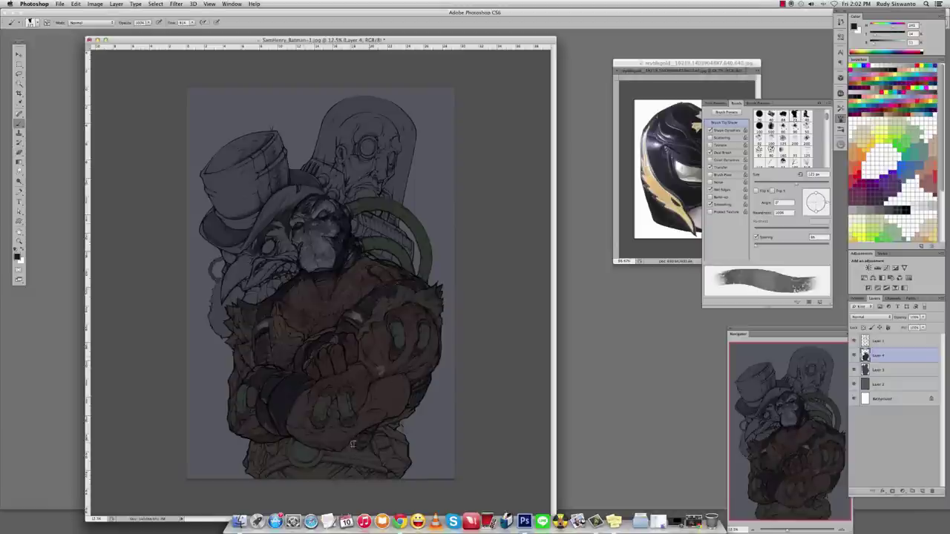
key("slash")
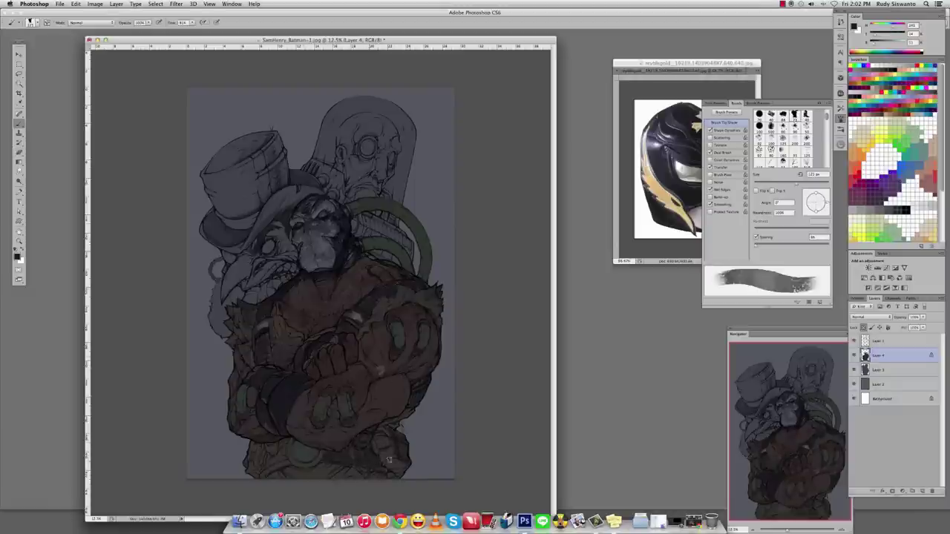
left_click(389, 429, "alt")
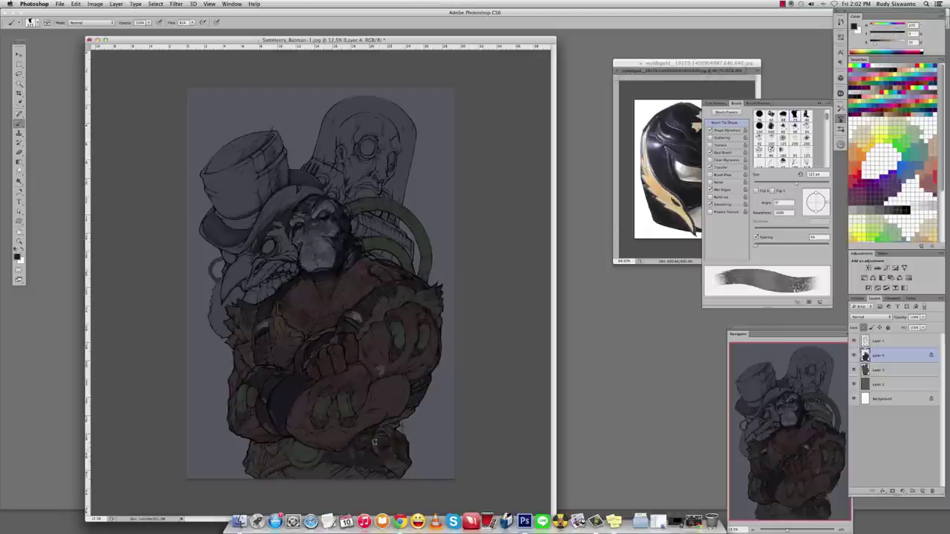
mouse_move(347, 451)
left_mouse_down()
mouse_move(275, 476)
mouse_move(289, 443)
mouse_move(319, 454)
mouse_move(260, 457)
mouse_move(290, 464)
mouse_move(281, 461)
left_mouse_up()
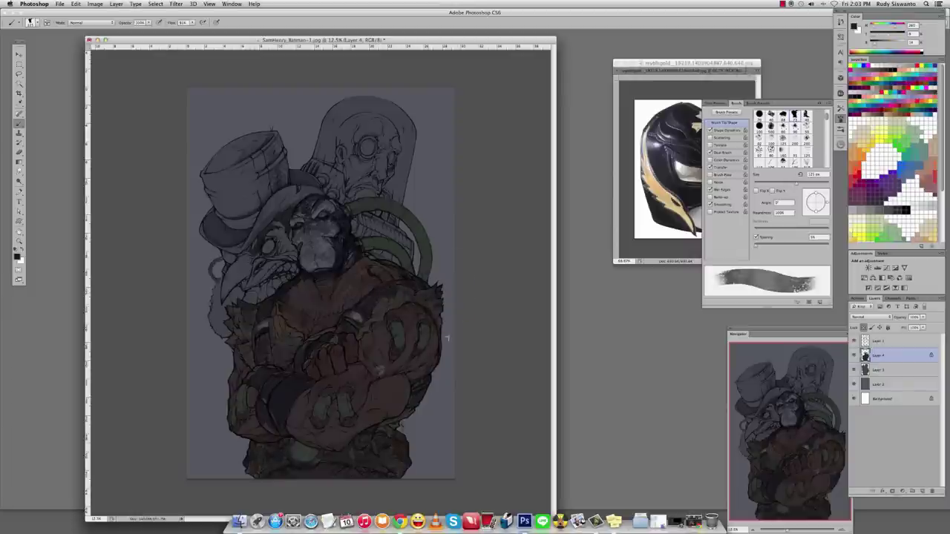
On Layer 3, paint the rear figure's glass dome and head bright blue.
left_click(890, 369)
key("F5")
left_click(356, 178, "alt")
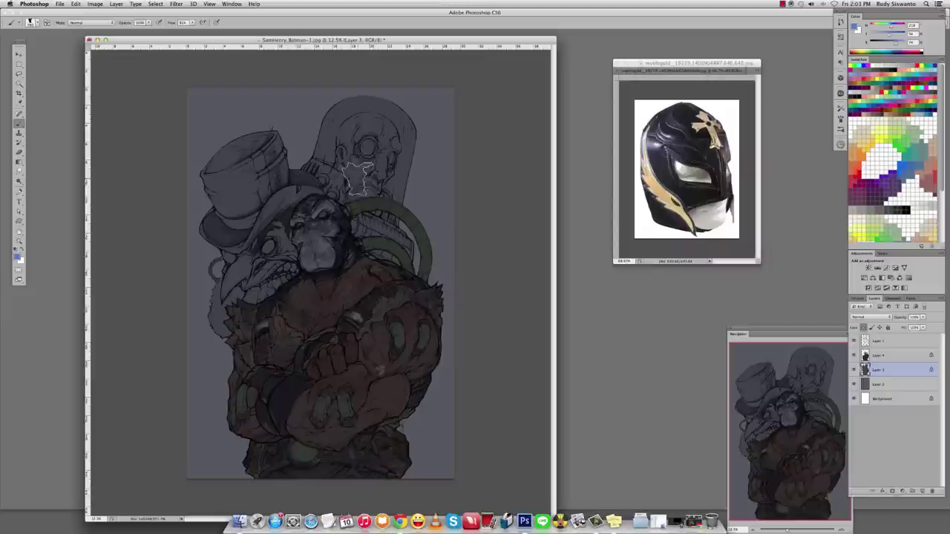
mouse_move(356, 179)
left_mouse_down()
mouse_move(378, 208)
mouse_move(356, 149)
mouse_move(323, 126)
mouse_move(332, 117)
mouse_move(371, 160)
mouse_move(337, 178)
mouse_move(315, 167)
mouse_move(371, 222)
mouse_move(354, 232)
left_mouse_up()
Darken the top-hat figure with a dark navy gradient and paint teal and pale blue tones on the domed head.
left_click(338, 200, "alt")
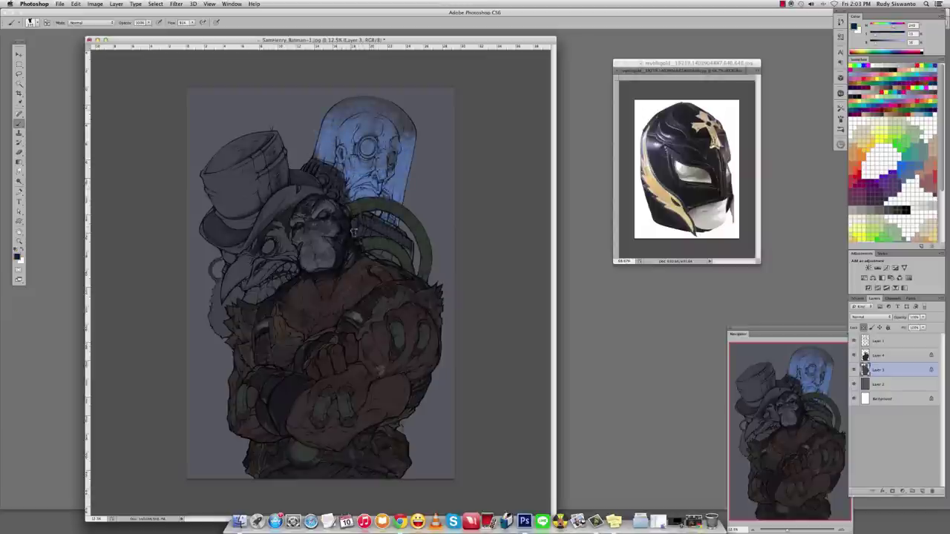
key("g")
left_click_drag(224, 131, 296, 232)
key("b")
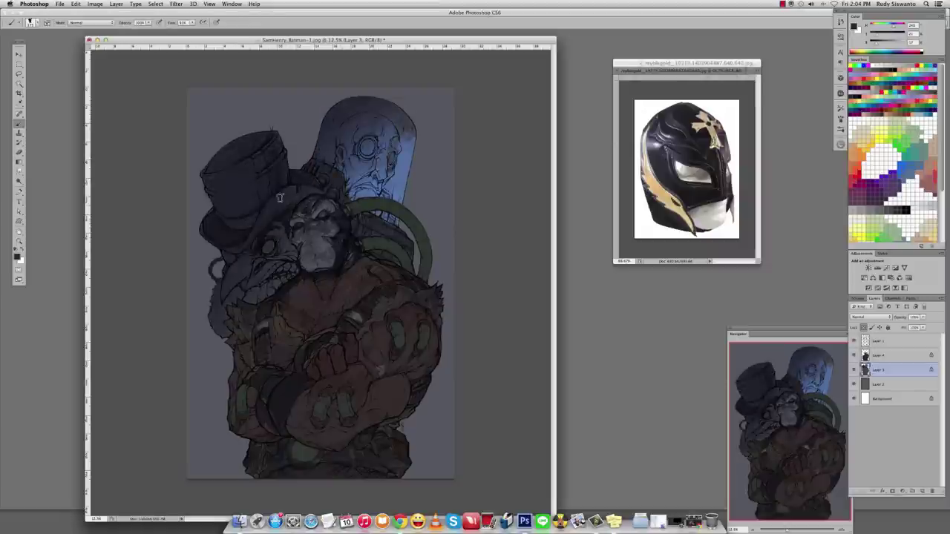
mouse_move(323, 159)
left_mouse_down()
mouse_move(318, 134)
mouse_move(361, 111)
mouse_move(334, 148)
mouse_move(365, 117)
mouse_move(334, 140)
mouse_move(360, 123)
mouse_move(386, 148)
mouse_move(365, 162)
mouse_move(381, 136)
mouse_move(384, 145)
mouse_move(348, 130)
mouse_move(389, 140)
mouse_move(359, 170)
mouse_move(348, 159)
mouse_move(388, 142)
mouse_move(355, 146)
left_mouse_up()
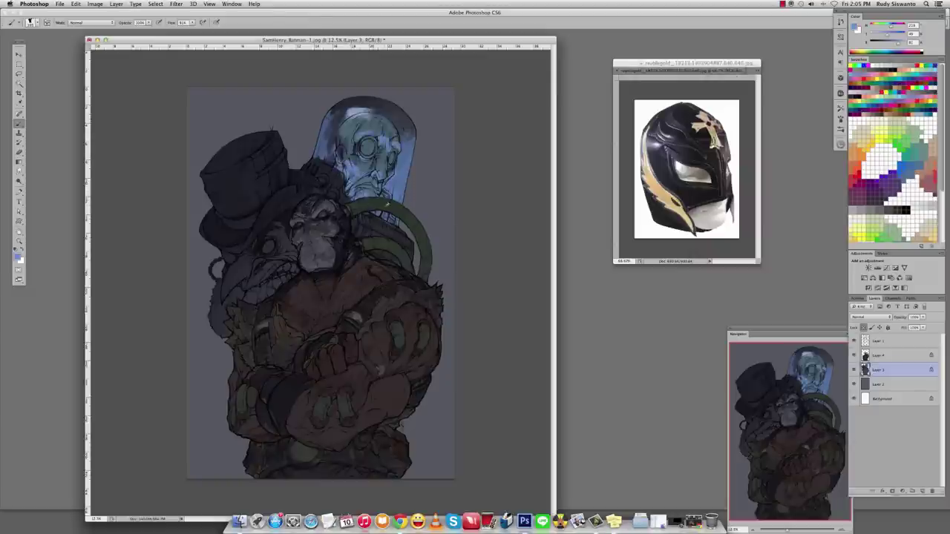
Set the brush to Color Dodge on Layer 4 and brighten the mask's brow and the green hoses, undoing unwanted strokes.
key("alt+bracketright")
right_click(359, 187, "shift")
left_click(375, 285)
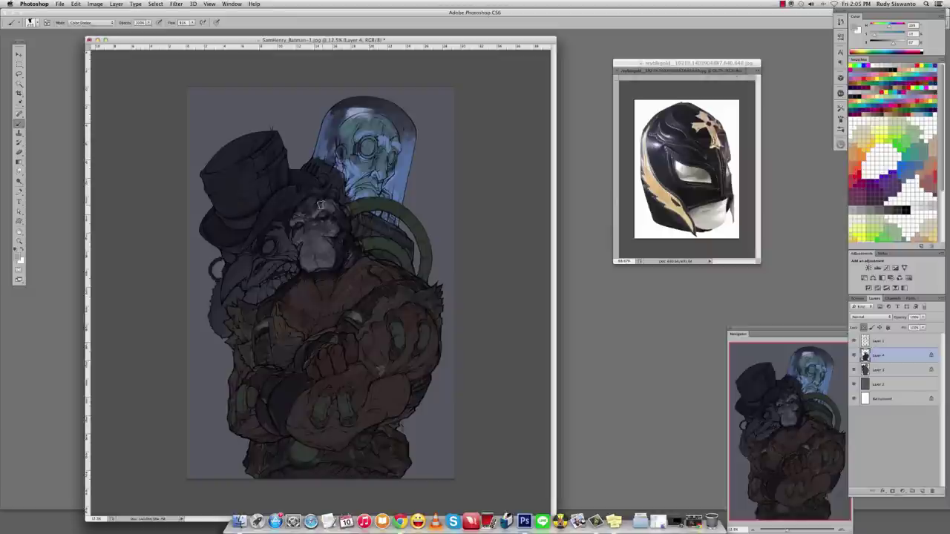
mouse_move(321, 203)
left_mouse_down()
mouse_move(308, 211)
mouse_move(312, 197)
mouse_move(312, 238)
mouse_move(328, 203)
mouse_move(332, 230)
mouse_move(297, 220)
mouse_move(311, 197)
mouse_move(348, 220)
mouse_move(324, 191)
mouse_move(296, 239)
mouse_move(300, 207)
mouse_move(315, 224)
mouse_move(374, 205)
mouse_move(408, 216)
mouse_move(401, 209)
mouse_move(421, 239)
mouse_move(406, 261)
mouse_move(350, 226)
left_mouse_up()
key("alt+super+z")
key("alt+super+z")
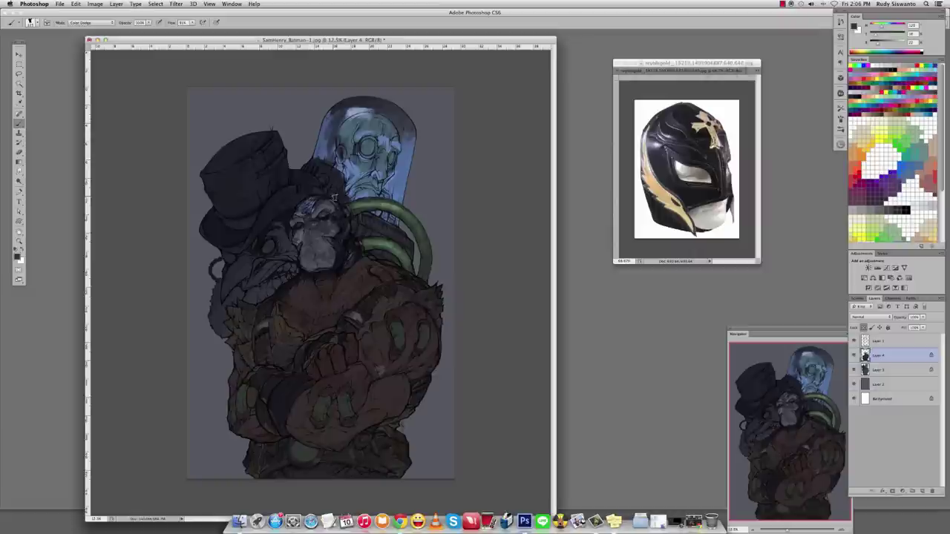
Brush glowing highlights along the lower hose, its outer curve and the green tubes on the arms.
left_click_drag(379, 259, 350, 258)
left_click_drag(427, 282, 419, 232)
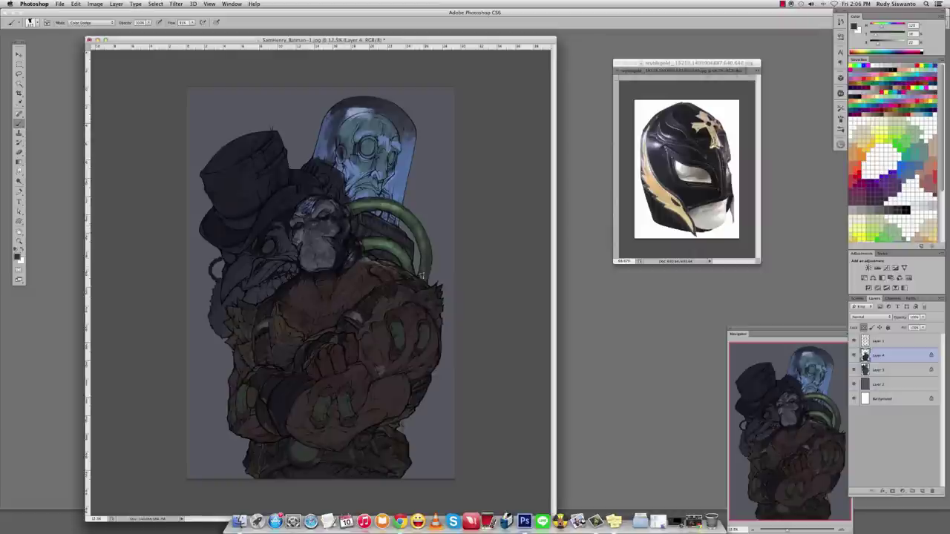
left_click_drag(327, 399, 319, 412)
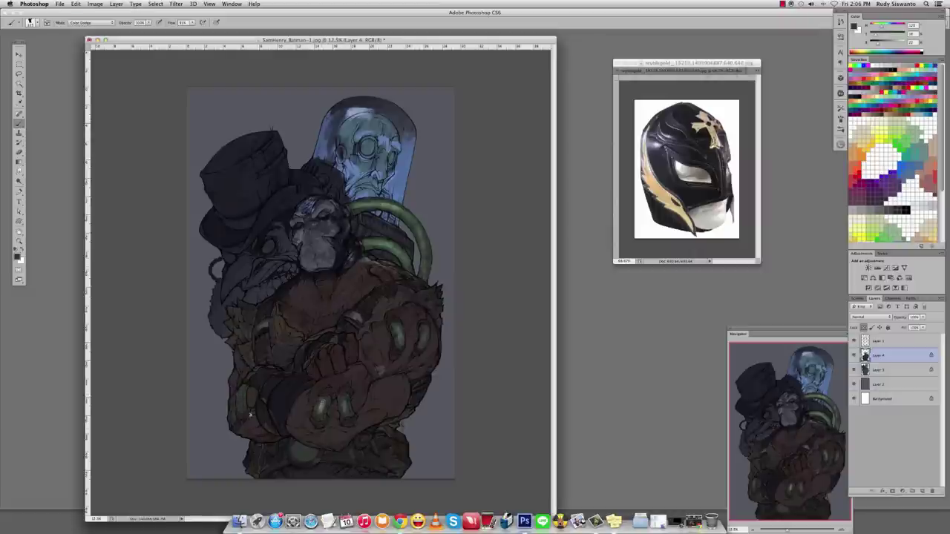
Sample purplish blue from the mask's brow and dodge highlights onto the upper chest and the brow.
left_click(315, 206, "alt")
left_click_drag(362, 281, 350, 274)
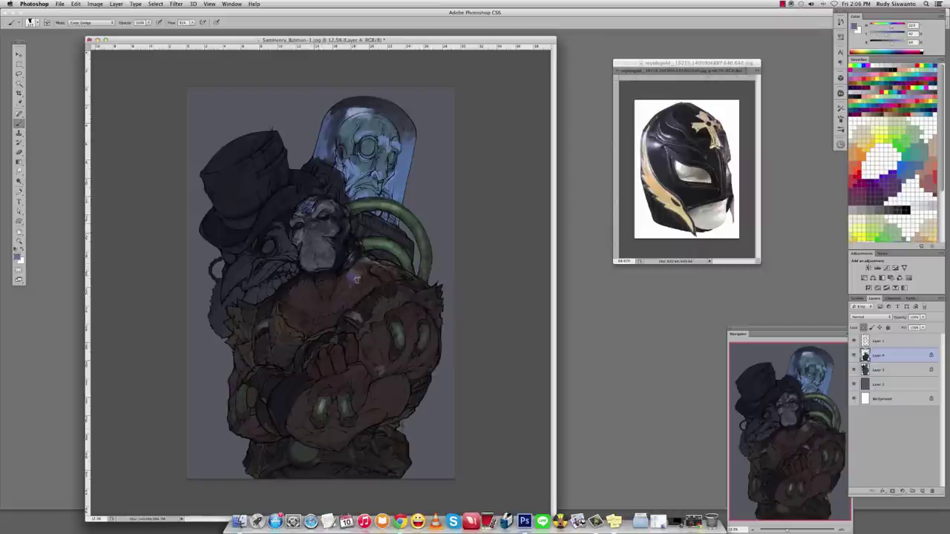
left_click(781, 3)
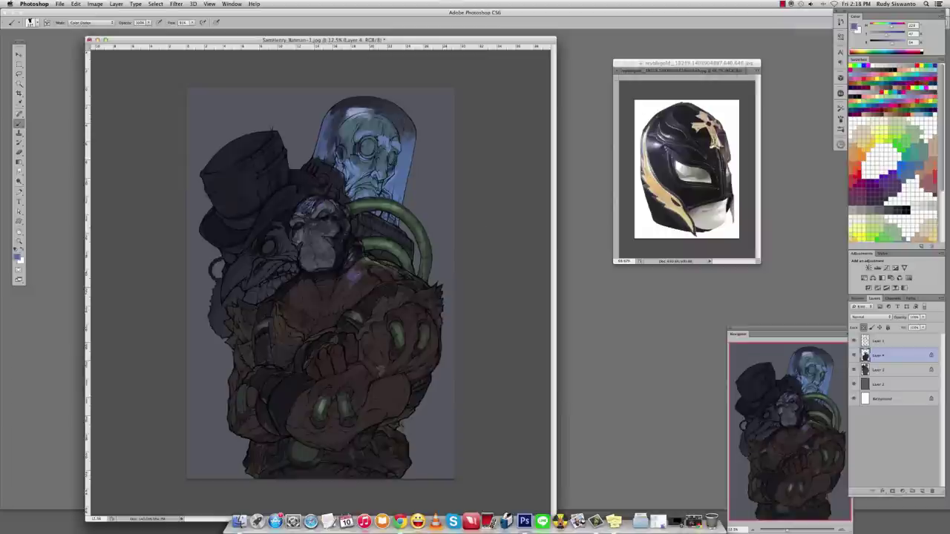
left_click_drag(321, 198, 329, 210)
Return the brush to Normal mode and blend the upper-chest highlight and nearby strap with tones sampled around them.
right_click(357, 268, "shift")
left_click(363, 273)
left_click(344, 282, "alt")
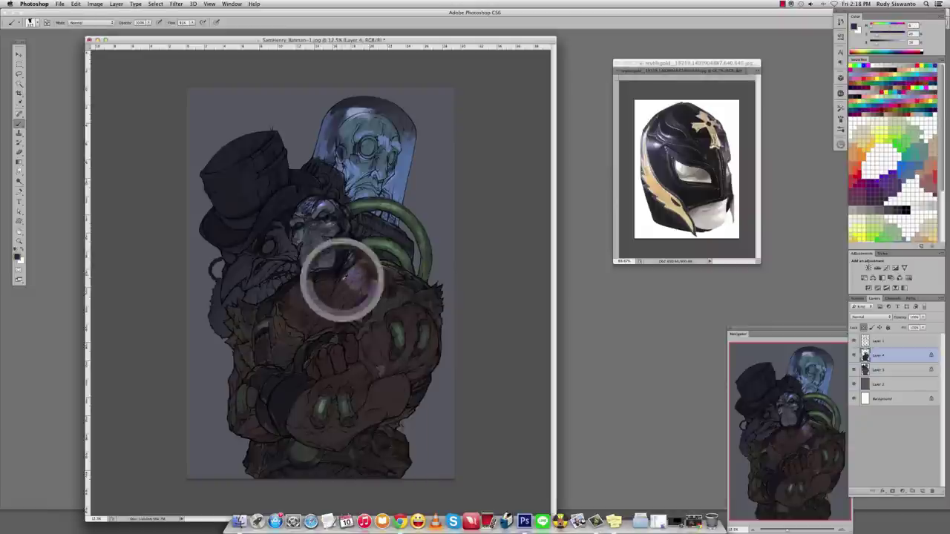
left_click(364, 275, "alt")
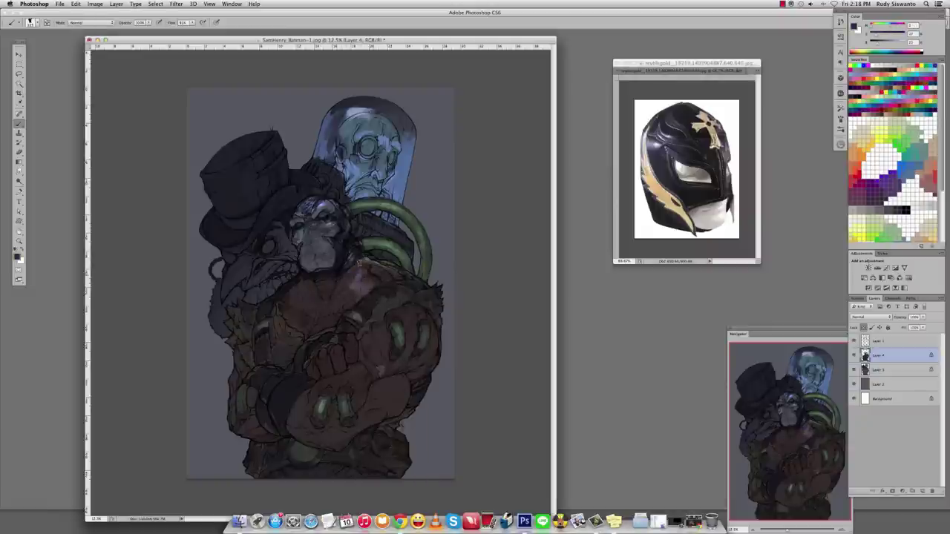
left_click(334, 283, "alt")
left_click(333, 282, "alt")
left_click_drag(364, 277, 360, 291)
left_click(374, 293, "alt")
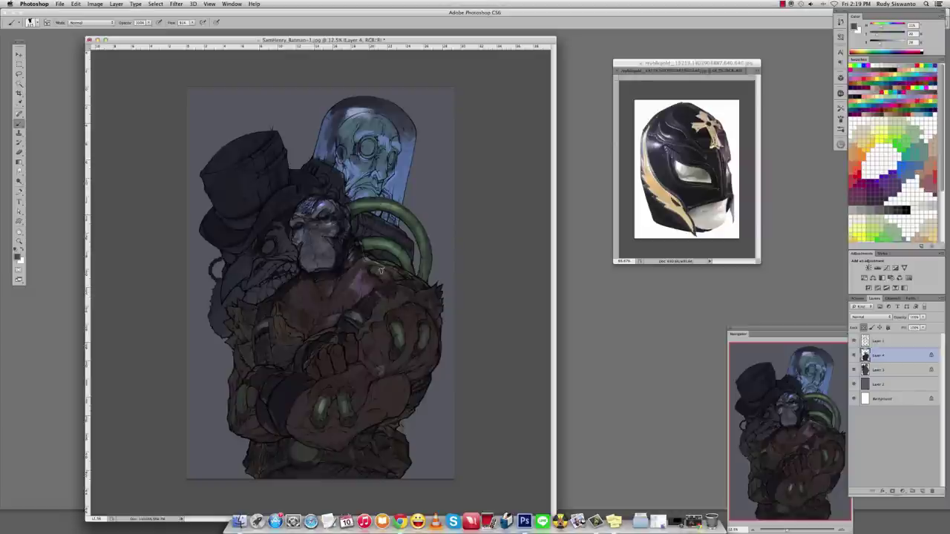
Paint sampled green highlights on the shoulder tube and upper hose, and tint the chest with sampled tones.
left_click(375, 271, "alt")
left_click_drag(348, 210, 390, 204)
left_click(324, 201, "alt")
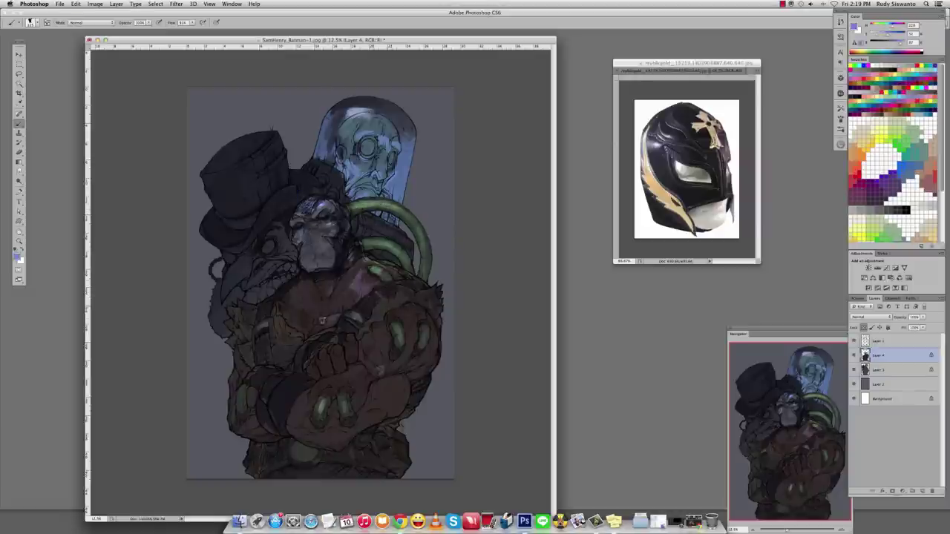
left_click(317, 327, "alt")
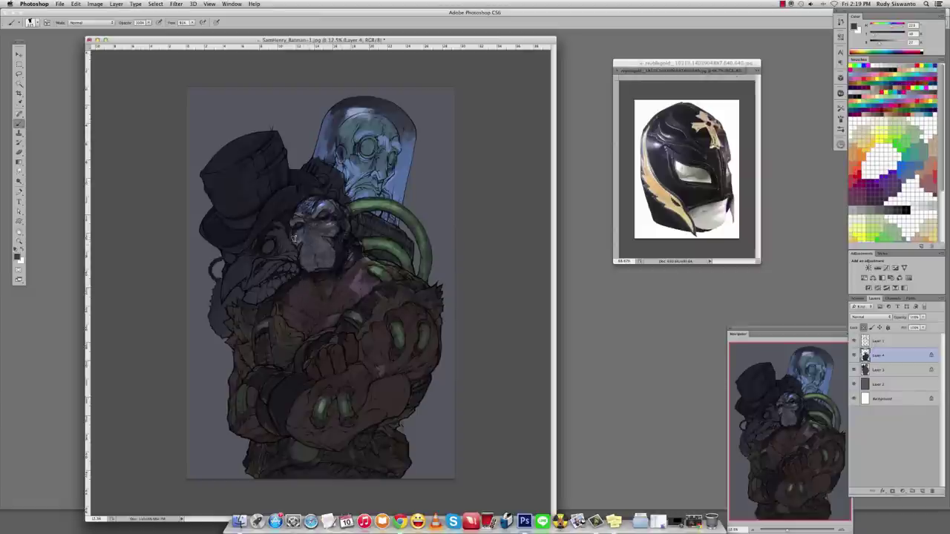
Sample the mask's gray tones and refine the shading on its cheek and muzzle.
left_click(293, 238, "alt")
left_click(297, 237)
left_click(313, 233, "alt")
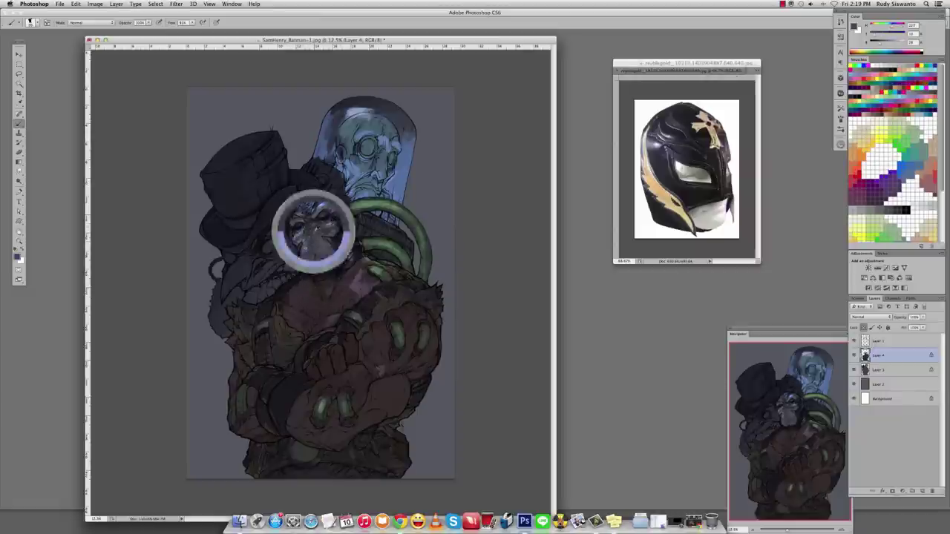
left_click(304, 248, "alt")
Build up purplish skin tones on the chest and deepen the shadows on the outer arm and forearm.
left_click(299, 285, "alt")
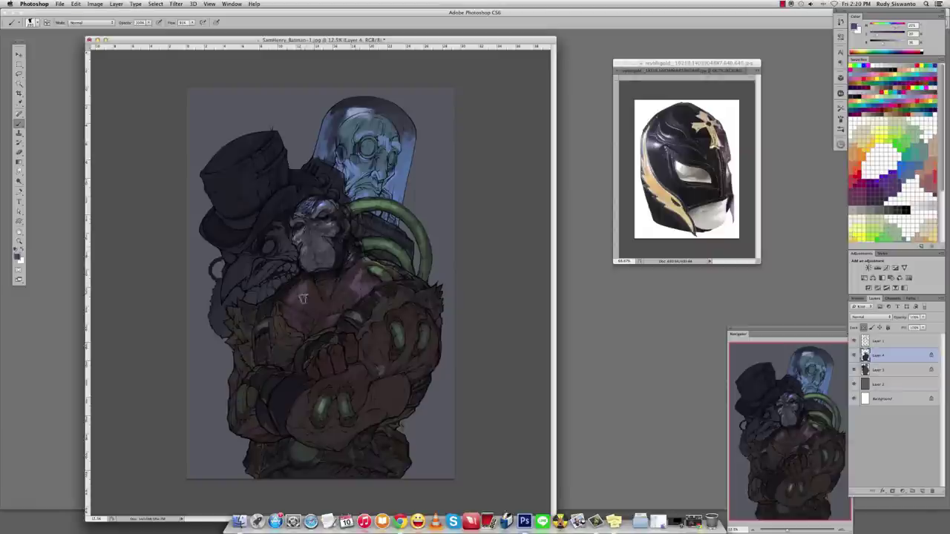
left_click(414, 334, "alt")
left_click_drag(405, 369, 427, 342)
left_click_drag(393, 386, 356, 423)
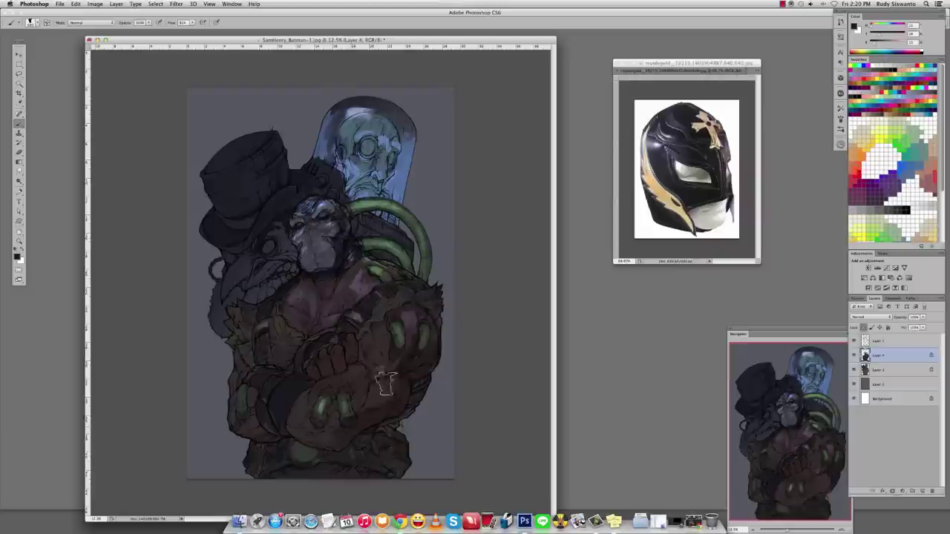
Add sampled reddish-purple tones to the forearm and use Color Dodge to lift the upper arm and shoulder strap.
left_click(375, 352, "alt")
left_click(363, 349, "alt")
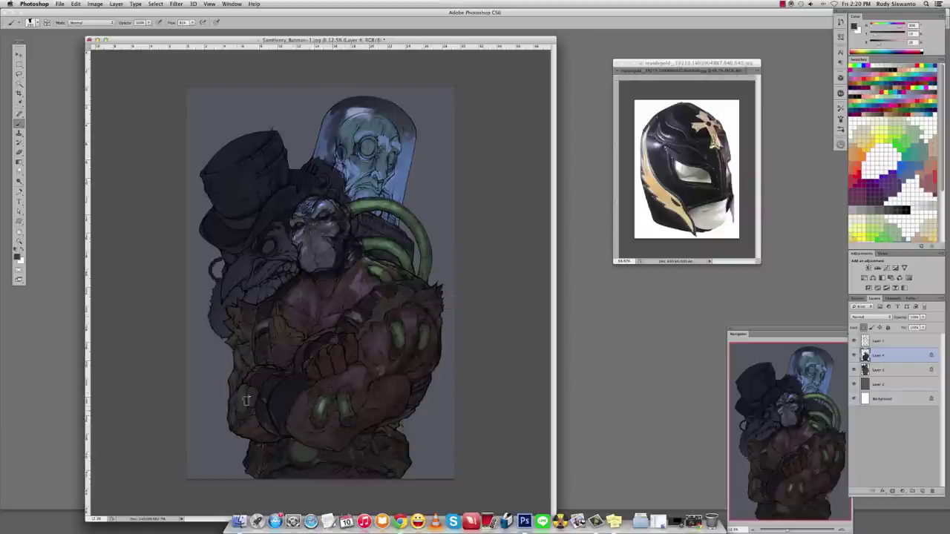
right_click(369, 272, "shift")
left_click(333, 348)
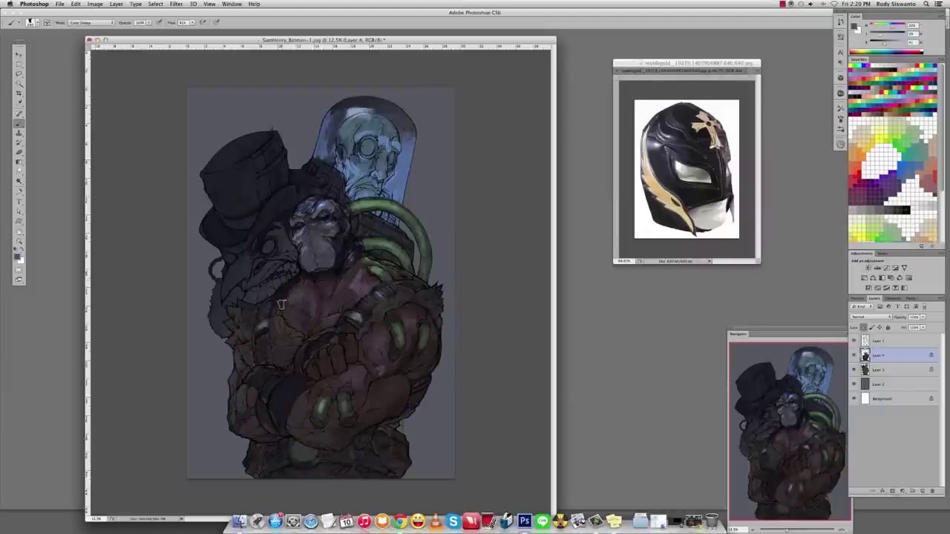
Return the brush to Normal mode and shade the vest and fist with dark brown.
key("p")
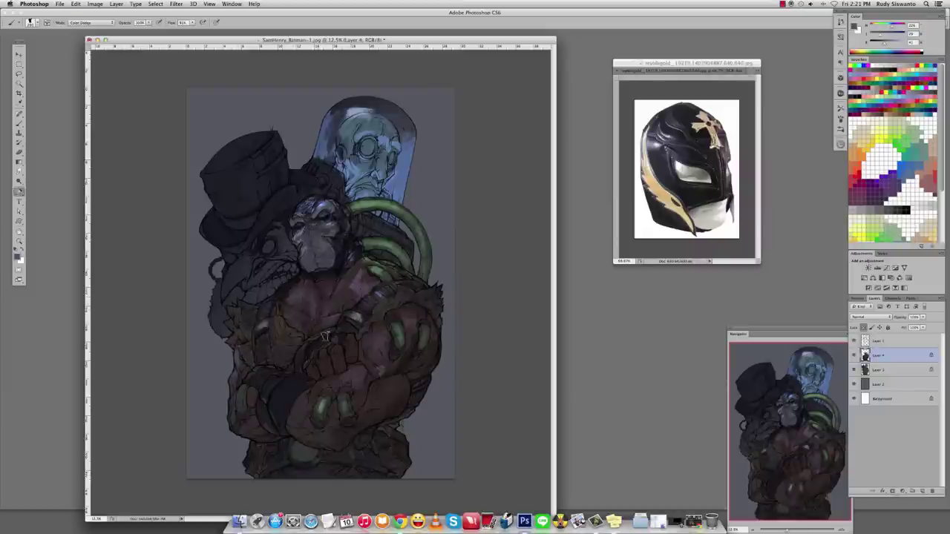
key("b")
key("d")
key("shift+alt+n")
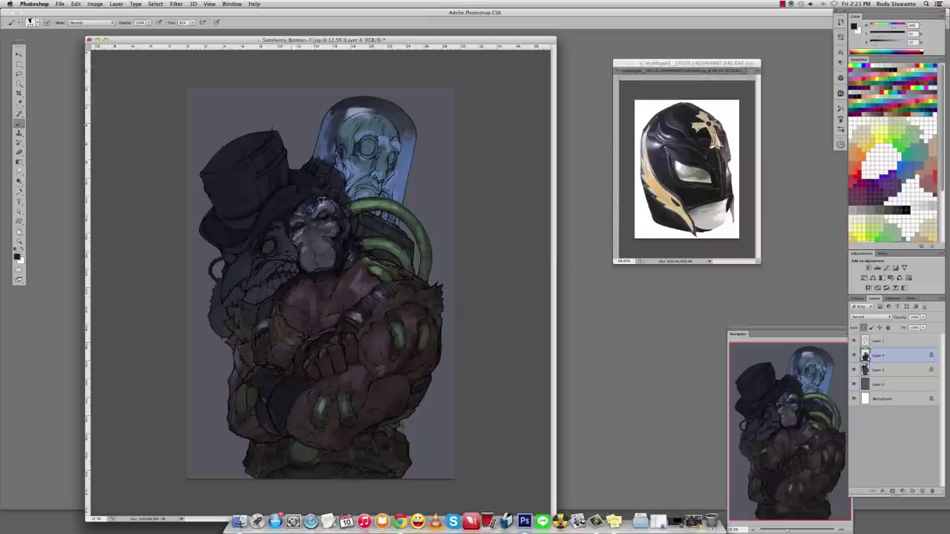
key("XF86AudioRaiseVolume")
key("g")
left_click_drag(355, 185, 364, 402)
key("b")
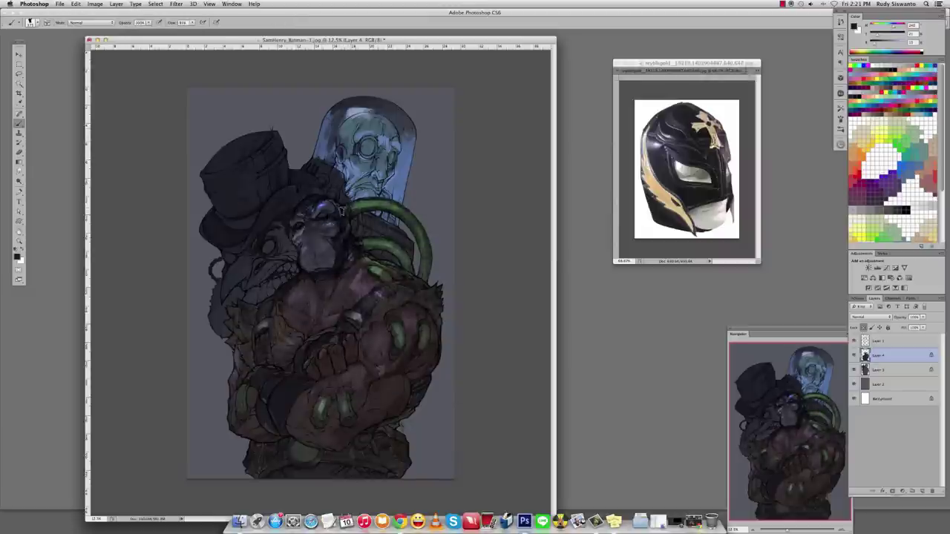
key("ctrl+z")
key("ctrl+z")
key("ctrl+z")
key("ctrl+z")
key("ctrl+z")
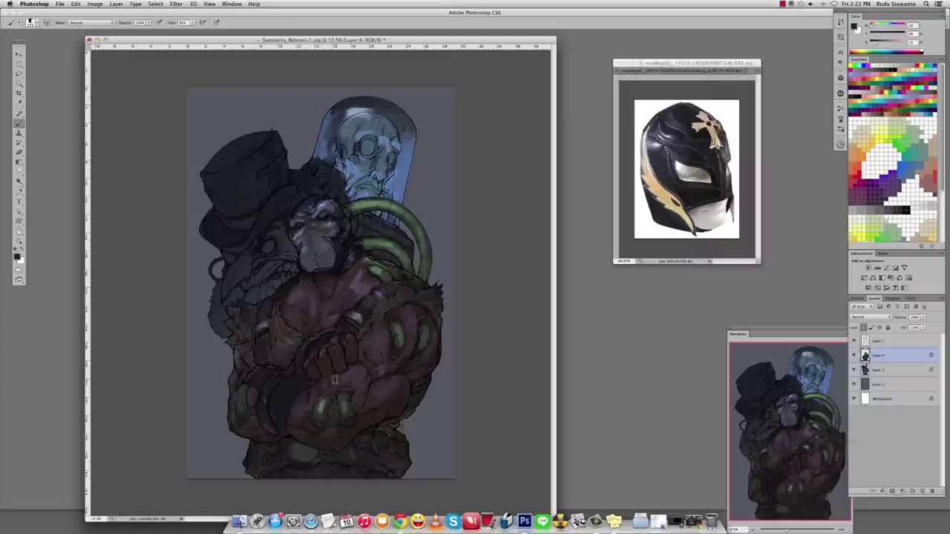
Tint the round belt buckle muted green, and on Layer 3 paint a blue rim light along the top hat's edge.
left_click(302, 449, "alt")
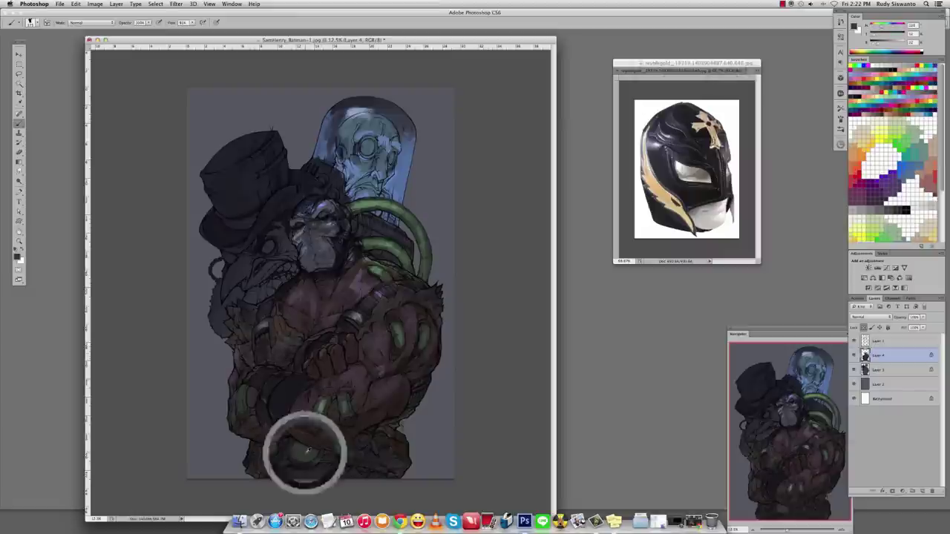
left_click(300, 450, "alt")
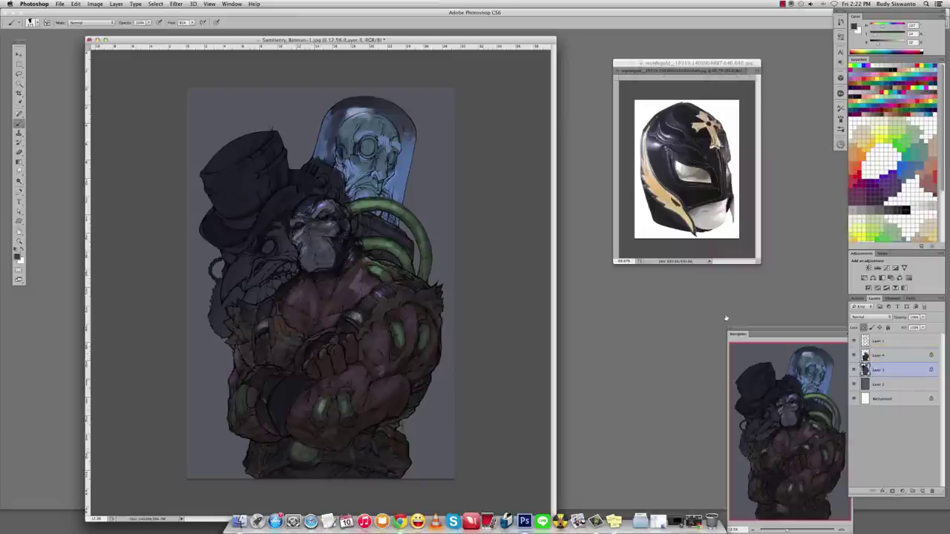
left_click(282, 159, "alt")
left_click_drag(279, 124, 279, 176)
left_click(288, 162, "alt")
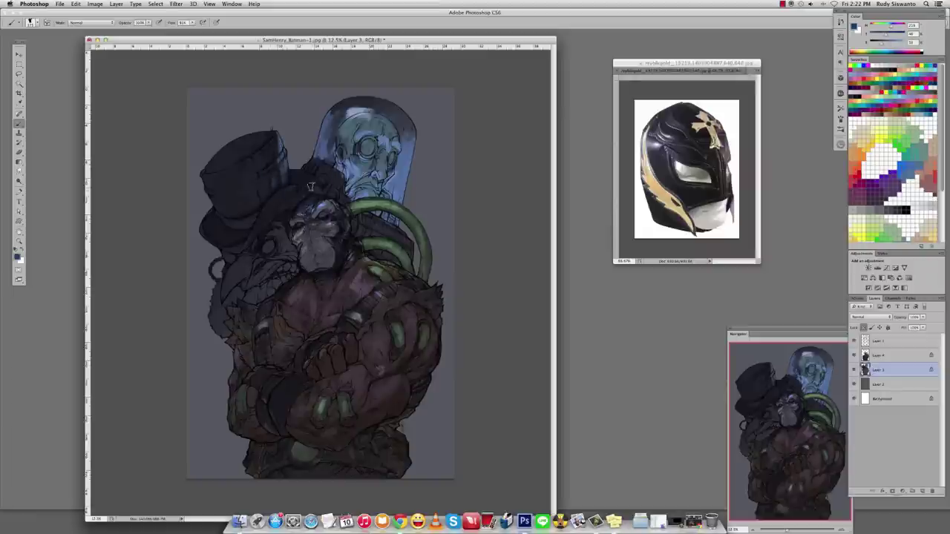
Sample muted tones and paint the top-hat figure's beak grayish tan.
left_click(376, 207, "alt")
left_click(364, 288, "alt")
left_click(243, 263, "alt")
left_click(242, 267, "alt")
mouse_move(232, 275)
left_mouse_down()
mouse_move(225, 291)
mouse_move(252, 280)
mouse_move(246, 292)
left_mouse_up()
left_click(244, 255, "alt")
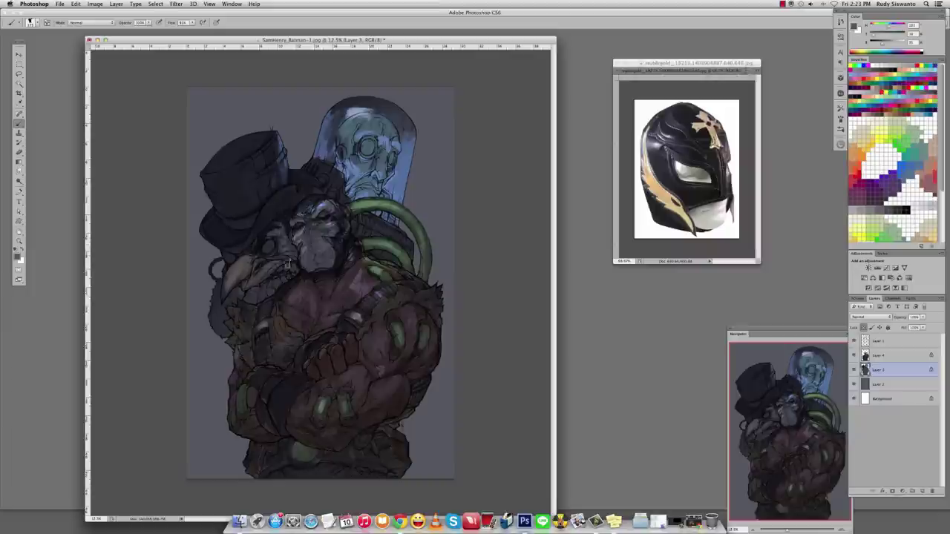
Shade the top-hat figure's mouth with sampled grays and tint the hooked beak tip muted pink.
left_click_drag(252, 299, 279, 290)
left_click(255, 295, "alt")
left_click(238, 260, "alt")
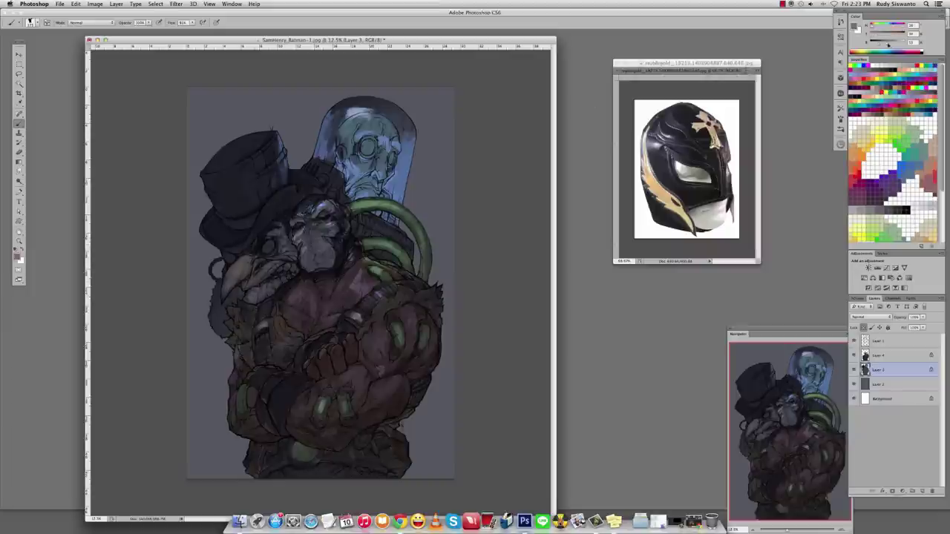
left_click_drag(223, 281, 223, 301)
key("ctrl+z")
left_click(249, 255, "alt")
left_click(221, 297, "alt")
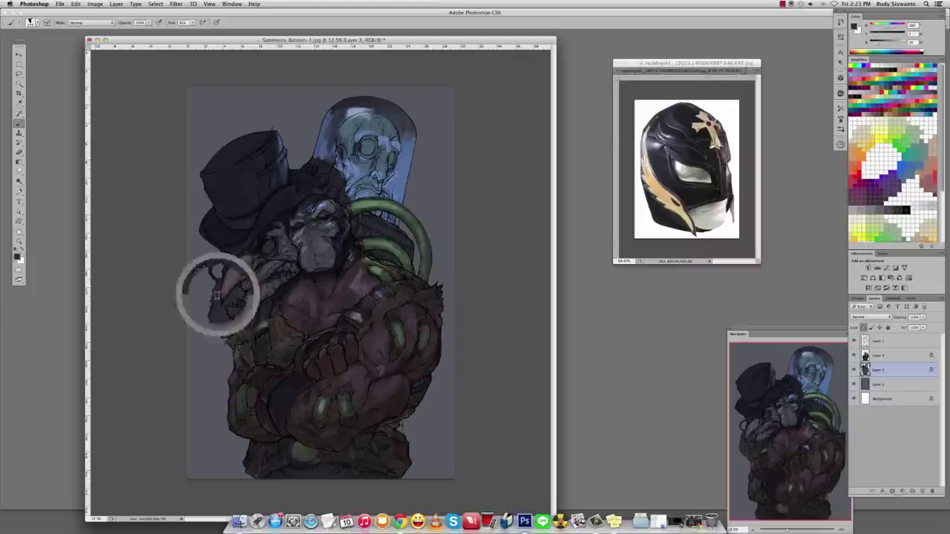
Paint the top-hat figure's eye and the surrounding face with sampled gray tones.
left_click(289, 253, "alt")
left_click_drag(270, 255, 281, 236)
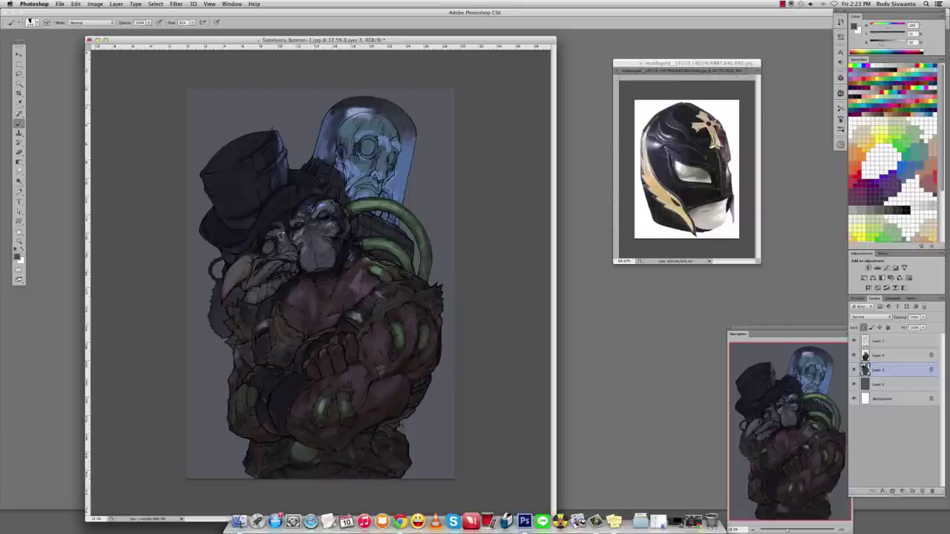
left_click(272, 233, "alt")
left_click(267, 248, "alt")
left_click(224, 256, "alt")
left_click(371, 202, "alt")
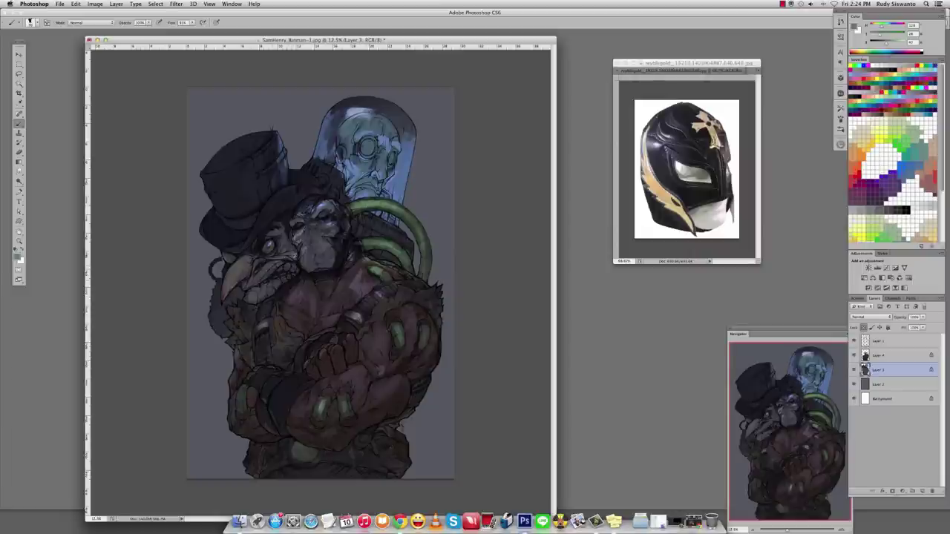
Shade the top hat and its brim with muted green and paint the hair beside the beak pale gray.
left_click(281, 204, "alt")
mouse_move(302, 193)
left_mouse_down()
mouse_move(274, 208)
mouse_move(245, 189)
mouse_move(233, 202)
mouse_move(253, 188)
mouse_move(220, 207)
left_mouse_up()
left_click(216, 185, "alt")
left_click(282, 223, "alt")
mouse_move(282, 222)
left_mouse_down()
mouse_move(260, 255)
mouse_move(291, 237)
mouse_move(219, 252)
mouse_move(213, 274)
left_mouse_up()
left_click(223, 330, "alt")
mouse_move(223, 326)
left_mouse_down()
mouse_move(235, 295)
mouse_move(222, 334)
left_mouse_up()
left_click(297, 248, "alt")
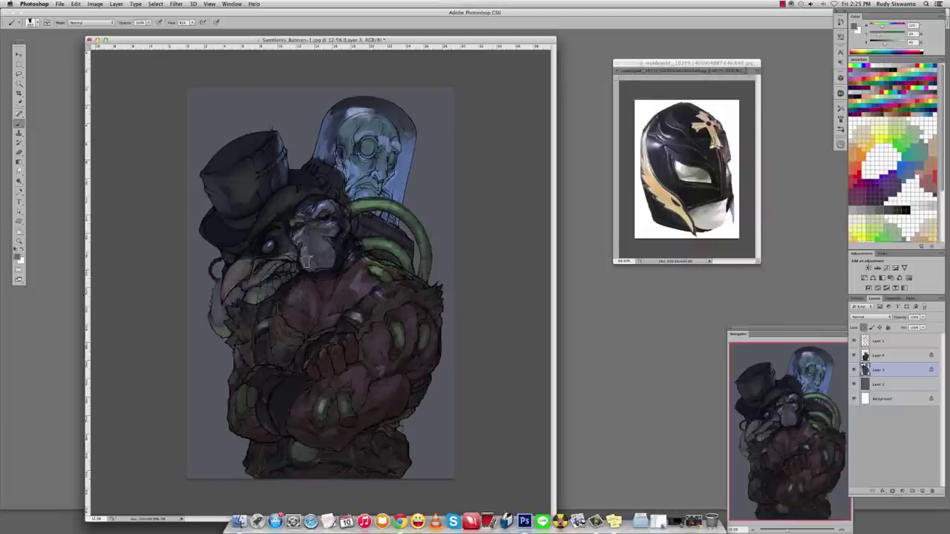
Build up the top-hat figure's beak with dark and light purplish-gray tones sampled from the painting.
left_click(329, 187, "alt")
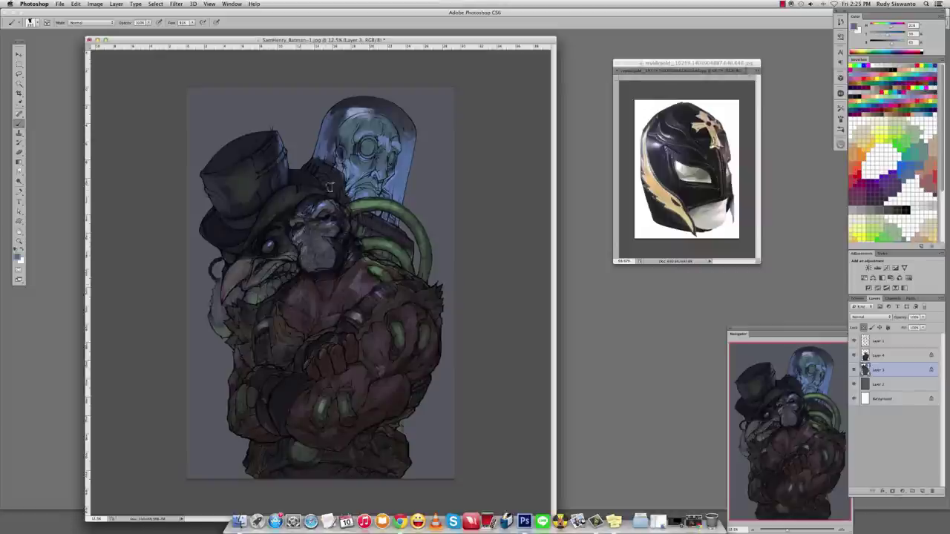
left_click(402, 252, "alt")
left_click(245, 259, "alt")
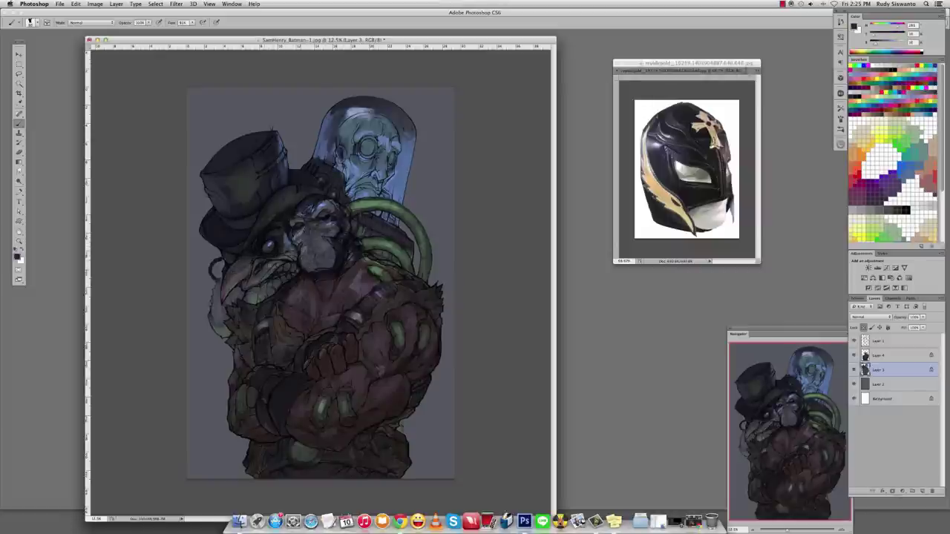
left_click(238, 269, "alt")
left_click_drag(238, 269, 233, 274)
left_click(232, 276, "alt")
left_click(242, 260, "alt")
left_click(245, 264, "alt")
left_click(236, 270, "alt")
left_click(233, 275, "alt")
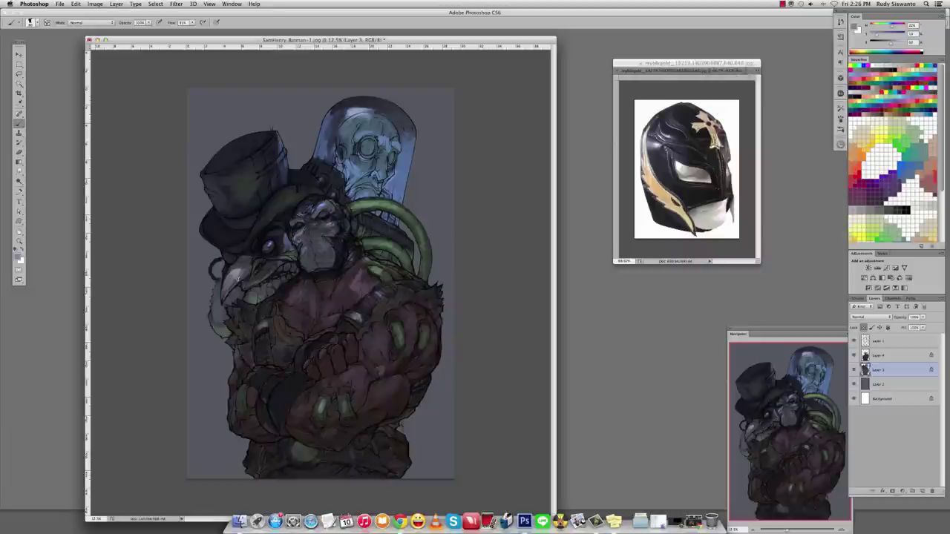
Refine the top-hat figure's face with sampled tones and tint the teeth muted orange-tan.
left_click(287, 233, "alt")
left_click(287, 245, "alt")
left_click(226, 256, "alt")
left_click(309, 214, "alt")
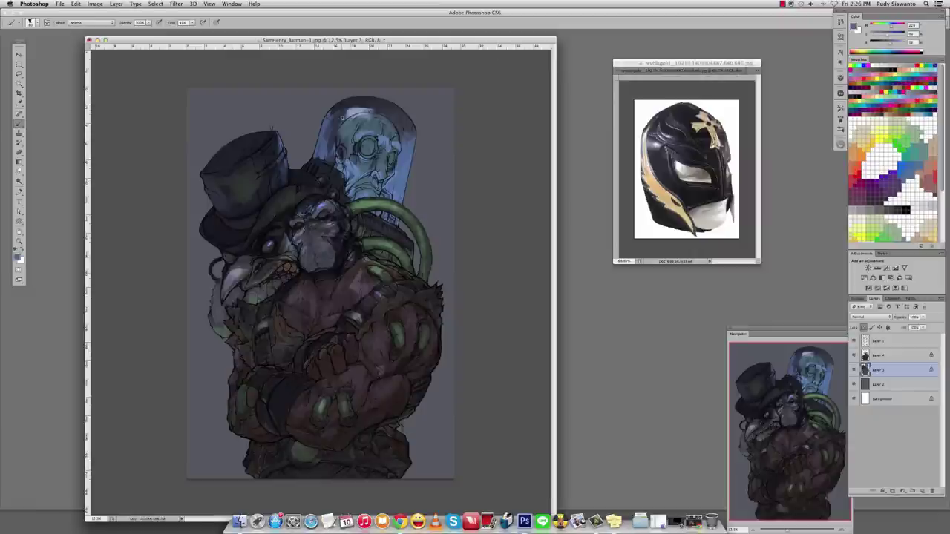
Switch the brush to Color Dodge and paint a blue glow along the glass dome's lower edge and the top hat's rim.
left_click(331, 145, "alt")
right_click(415, 167, "shift")
left_click(452, 264)
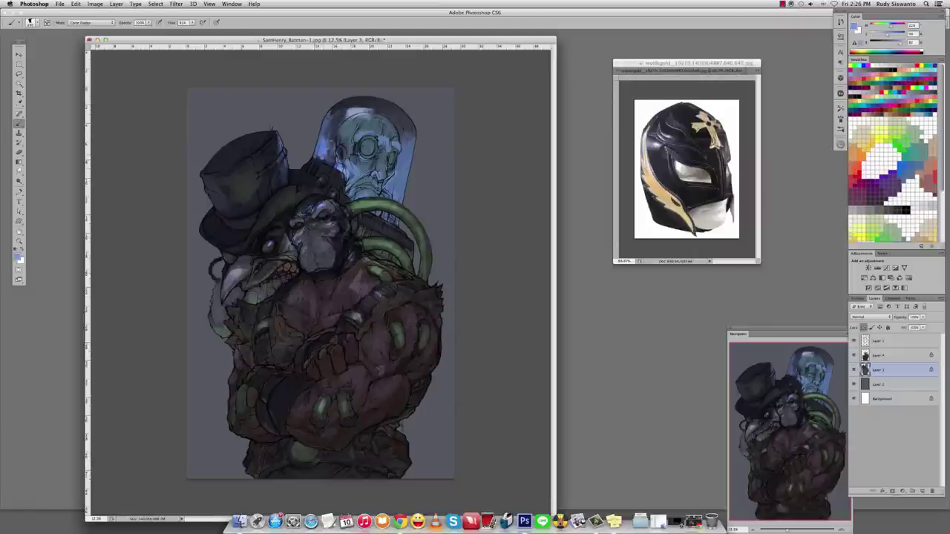
left_click_drag(393, 222, 401, 182)
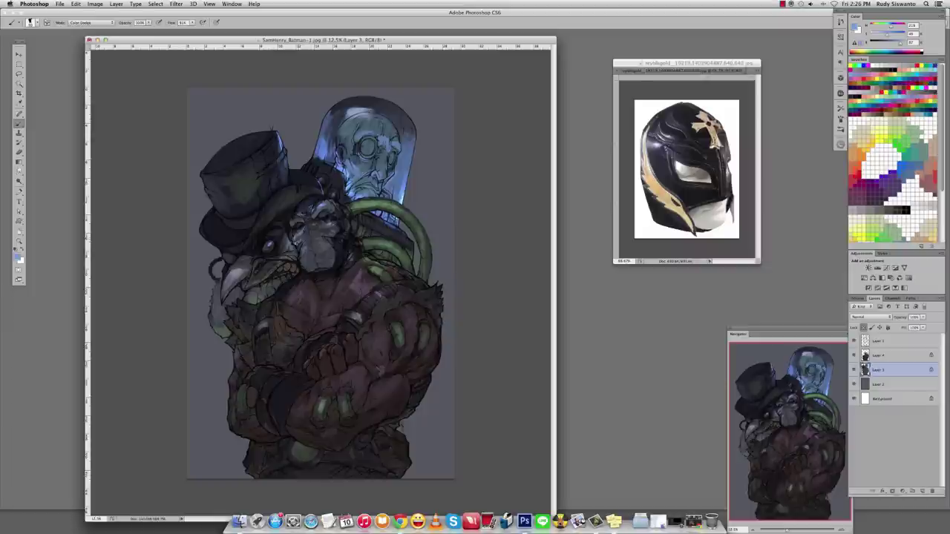
Copy the central figure's line art to its own top layer and place the remaining line art beneath Layer 4.
key("z")
key("super+minus")
key("super+minus")
key("super+plus")
key("super+plus")
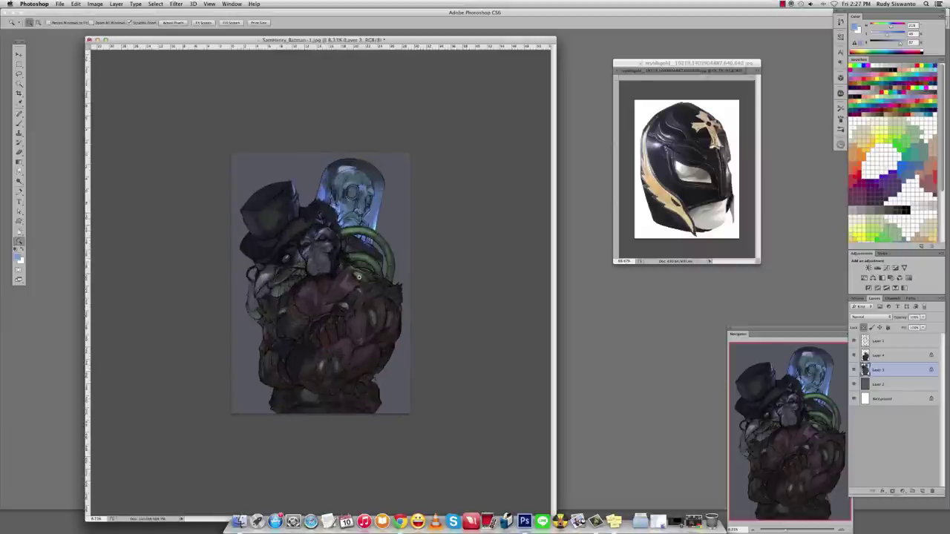
left_click(865, 370, "super")
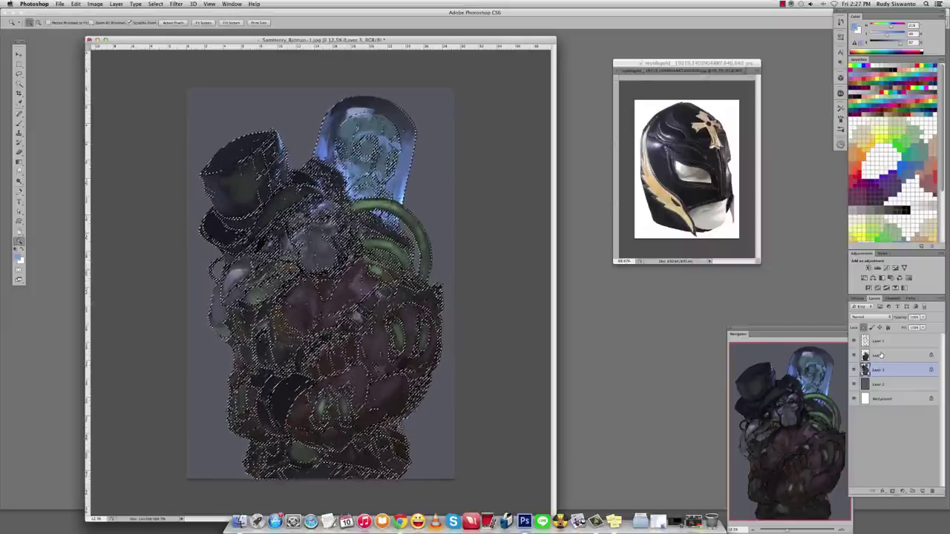
key("super+j")
key("super+shift+bracketright")
left_click_drag(875, 369, 859, 363)
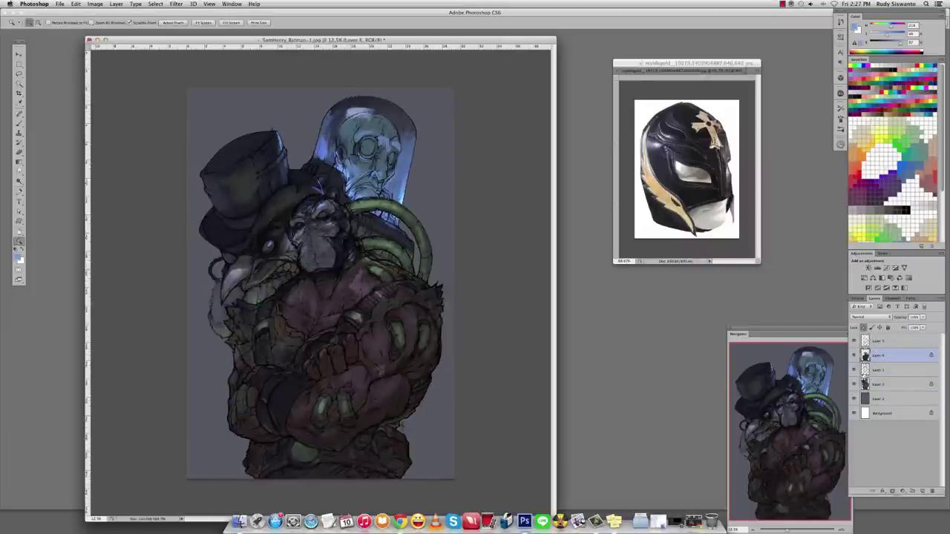
Group the background figures' line art and paint layers and hide the group.
left_click(854, 384)
left_click(853, 384)
key("super+g")
left_click(853, 366)
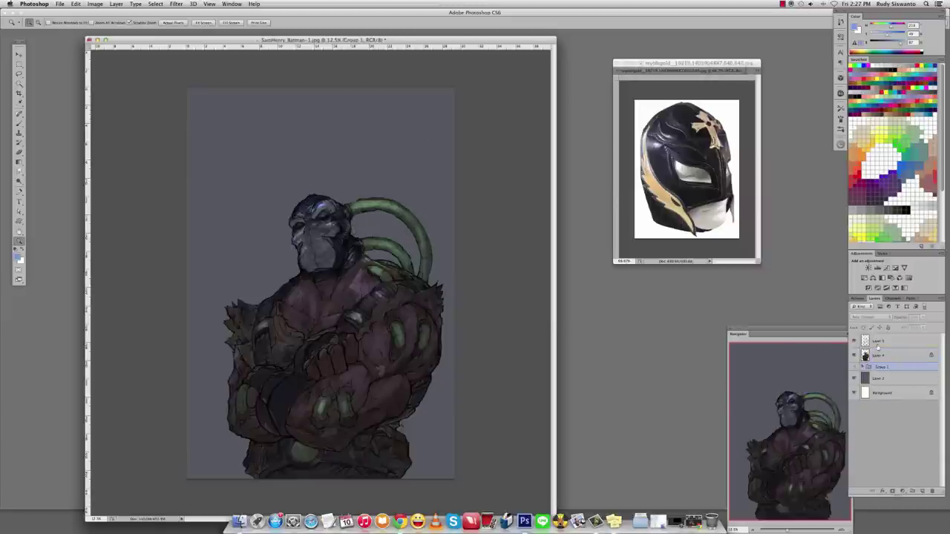
Apply a dark navy gradient to the Layer 2 backdrop, darkest at the top and fading downward.
left_click(875, 379)
key("g")
left_click(359, 253, "alt")
left_click_drag(352, 148, 338, 409)
key("super+z")
right_click(369, 277, "shift")
left_click(375, 273)
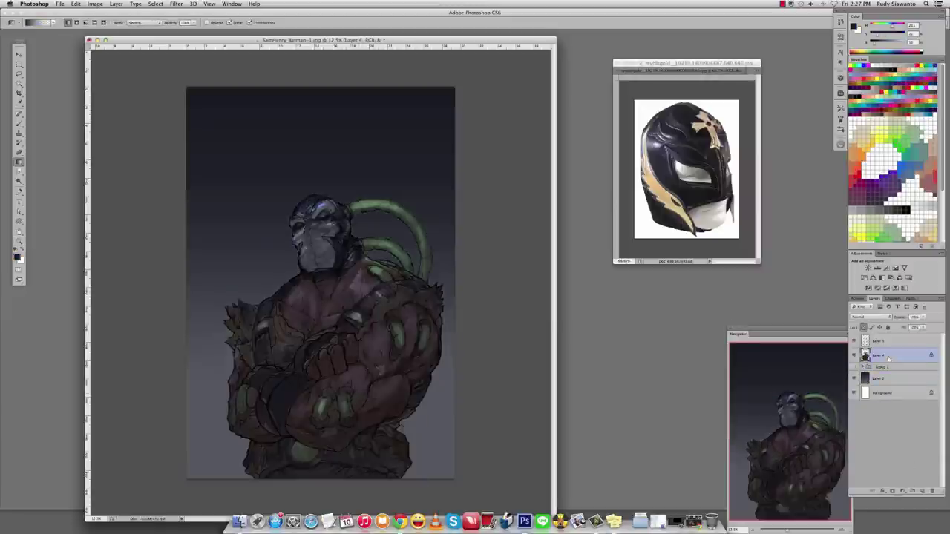
left_click(783, 4)
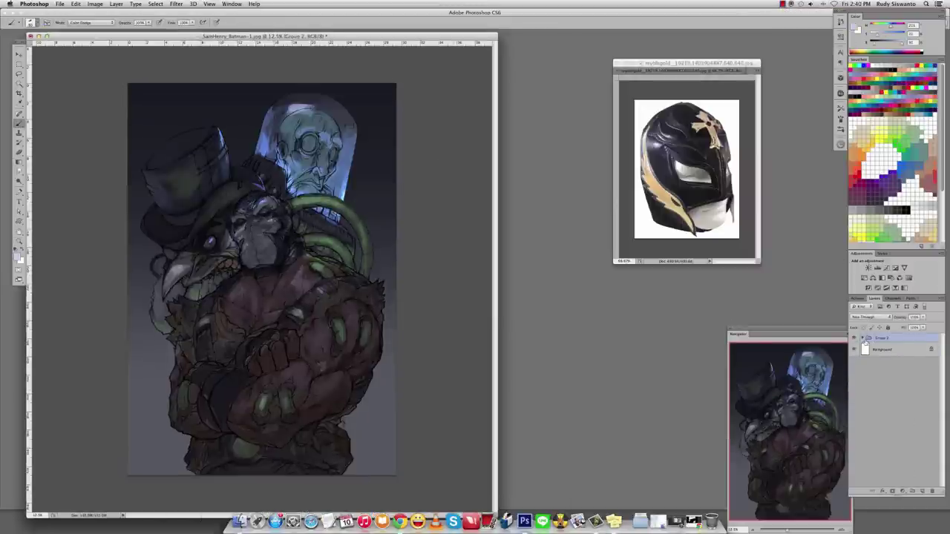
Lower the opacity of the central figure's line art on Layer 5 and merge it into Layer 4.
left_click(861, 338)
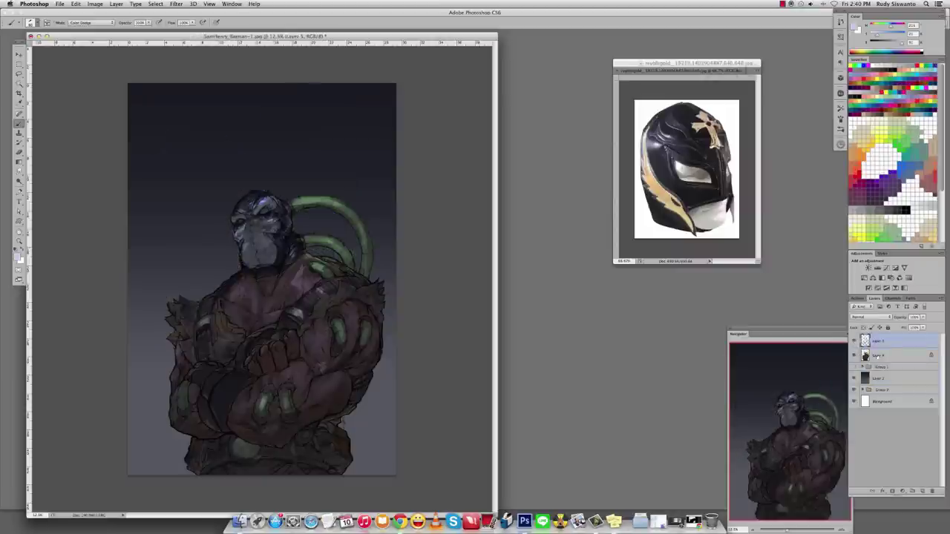
left_click(925, 317)
left_click_drag(918, 328, 915, 326)
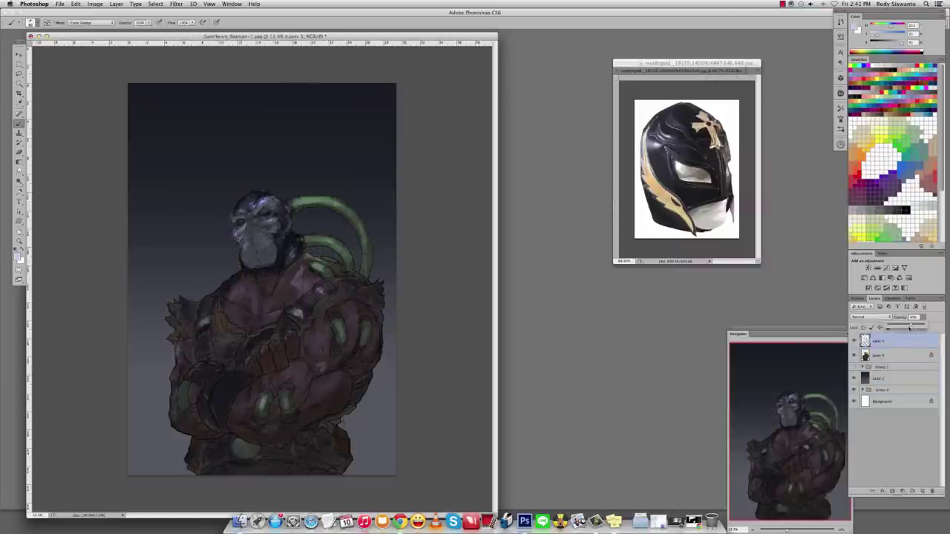
key("super+e")
Brighten the central figure's mask and upper chest with the Dodge tool.
key("z")
key("o")
mouse_move(253, 194)
left_mouse_down()
mouse_move(286, 208)
mouse_move(263, 241)
mouse_move(310, 175)
mouse_move(267, 209)
mouse_move(311, 289)
left_mouse_up()
key("b")
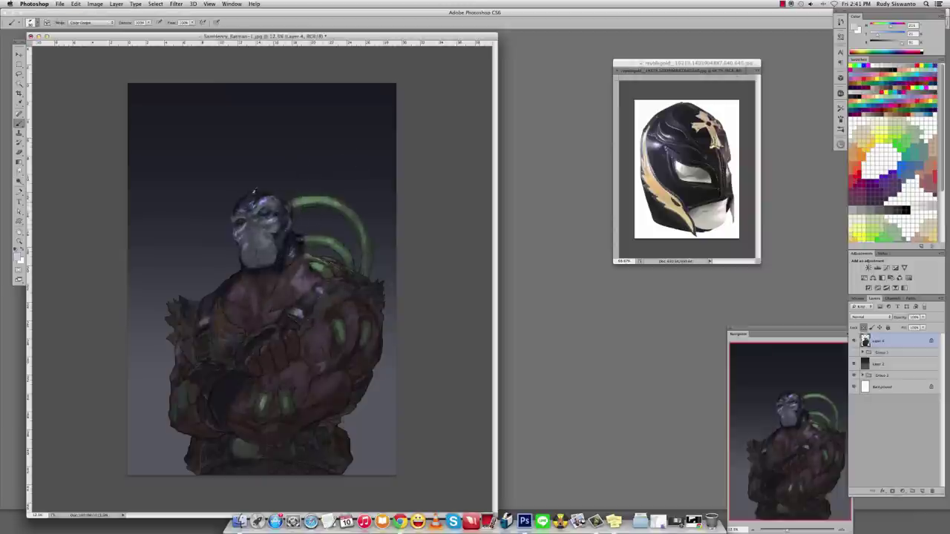
Return the brush to Normal mode and repaint the mask's forehead and brow with sampled gray tones.
key("d")
right_click(258, 196, "shift")
left_click(270, 202)
left_click(267, 221, "alt")
mouse_move(267, 222)
left_mouse_down()
mouse_move(264, 200)
mouse_move(278, 219)
left_mouse_up()
key("super+z")
left_click(269, 204, "alt")
left_click(278, 219, "alt")
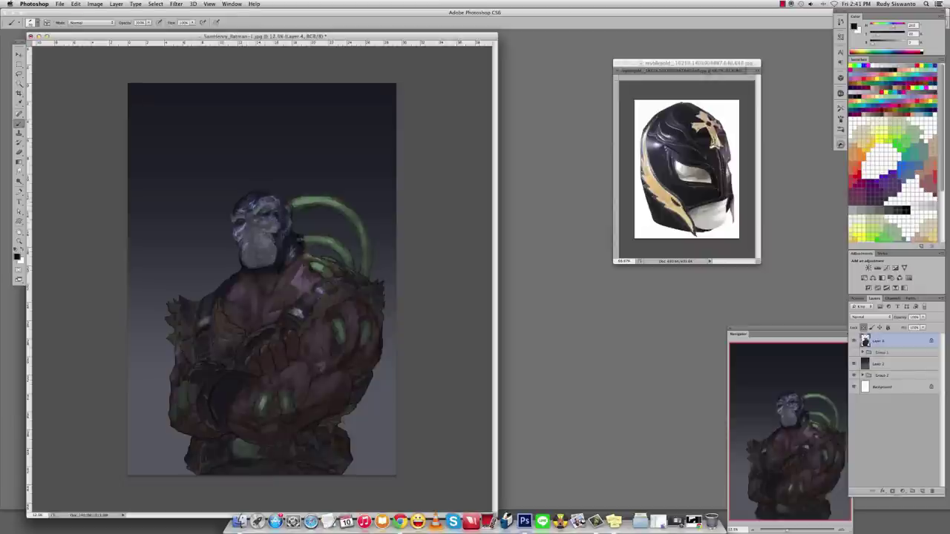
Paint both of the masked figure's eyes bright red and sample a dark tone from around them.
scroll(225, 190, "up", 2)
left_click(254, 209)
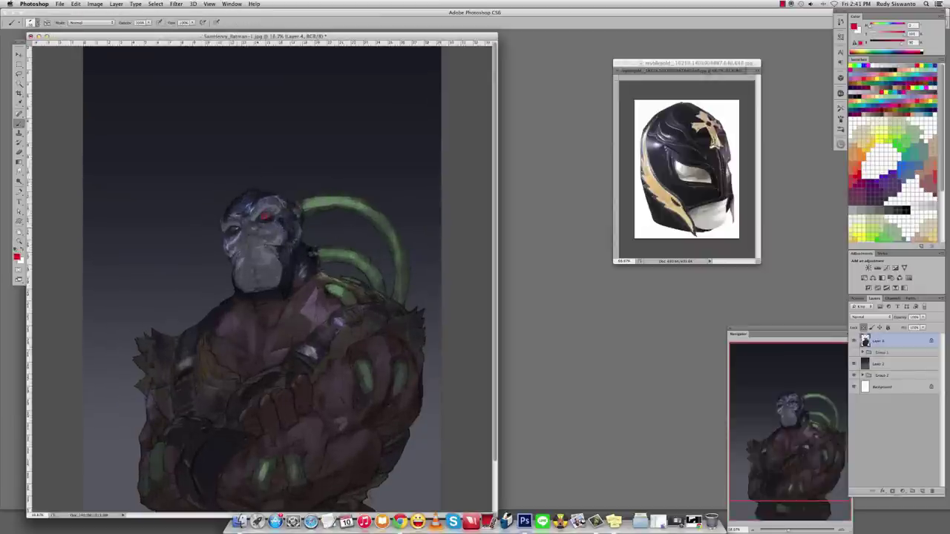
left_click(280, 214, "alt")
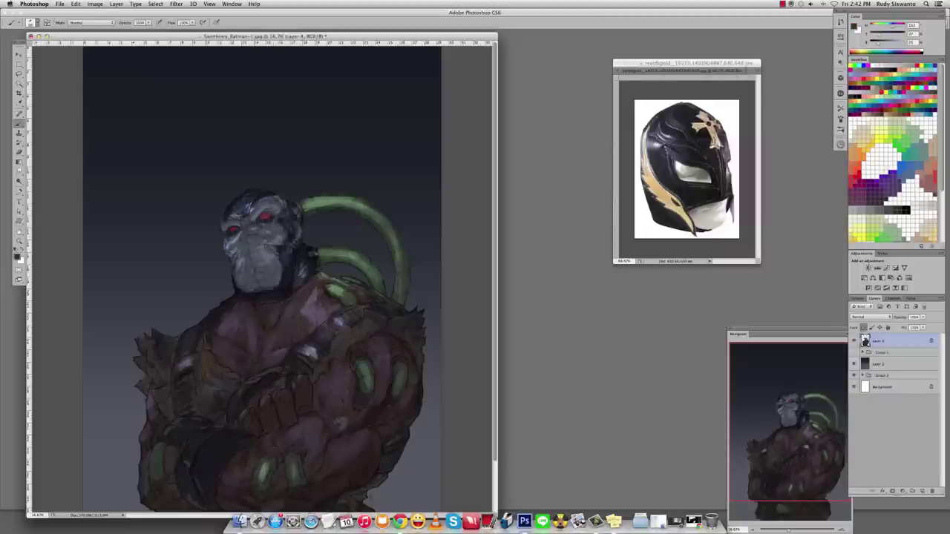
Lighten the central figure's chest, shoulder strap and upper arm with the Dodge tool.
scroll(260, 222, "down", 3)
key("o")
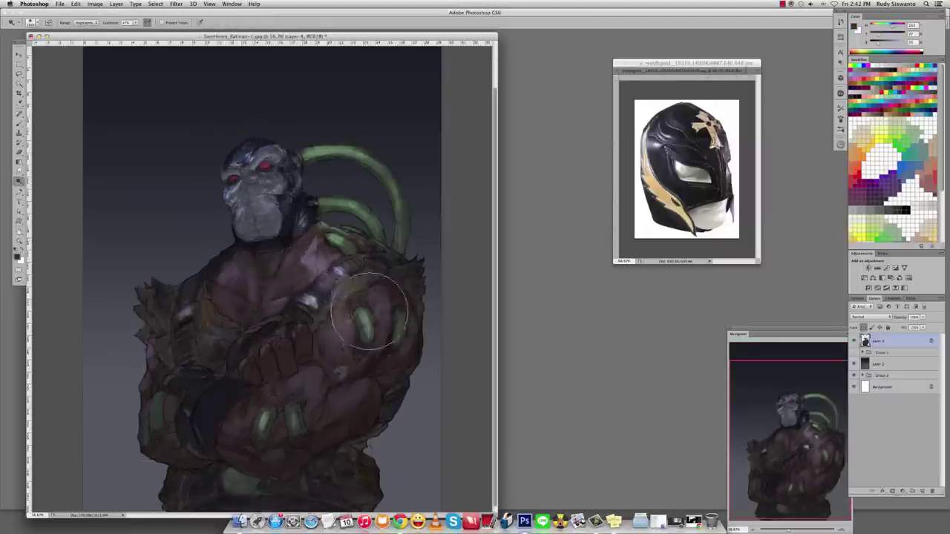
key("b")
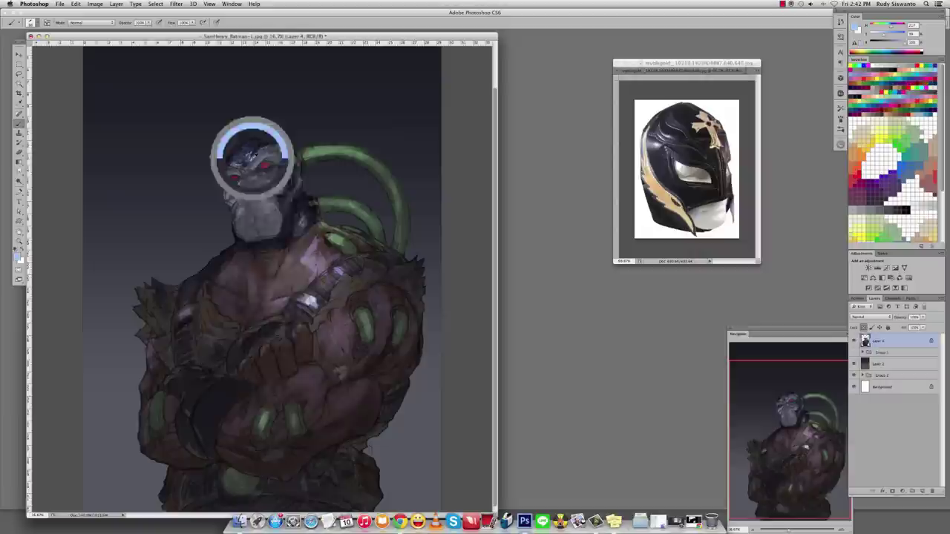
Use a light blue Color Dodge brush to add highlights to the vest edge, shoulder strap, fist and dark wristband.
right_click(250, 174, "shift")
left_click(271, 271)
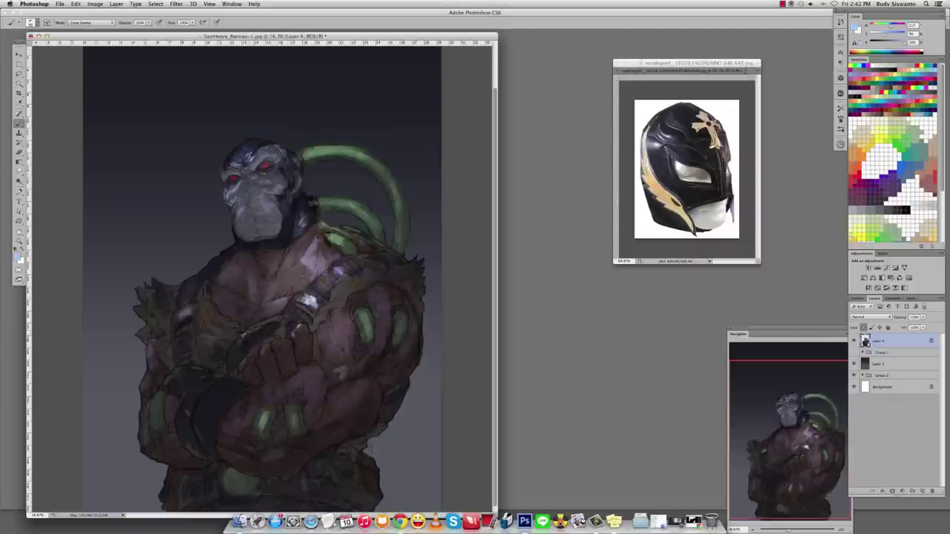
left_click_drag(231, 353, 245, 334)
left_click_drag(184, 287, 198, 274)
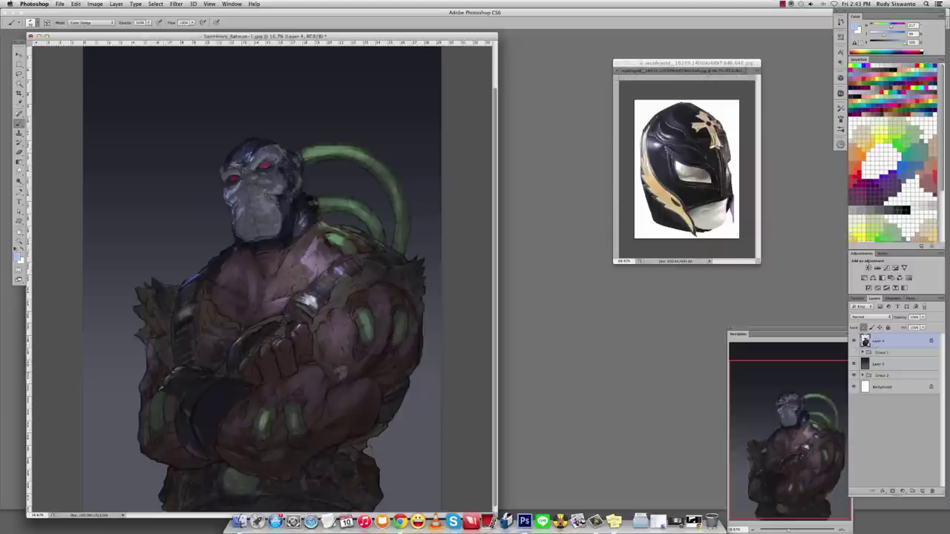
left_click_drag(195, 384, 221, 401)
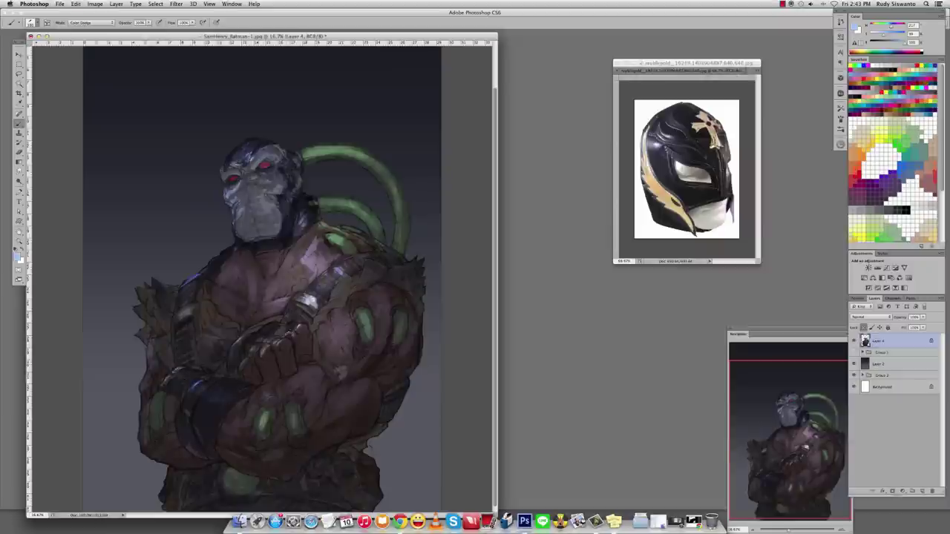
Set the brush back to Normal mode and refine the top and side of the mask with sampled dark tones.
key("shift+alt+n")
scroll(308, 302, "up", 3)
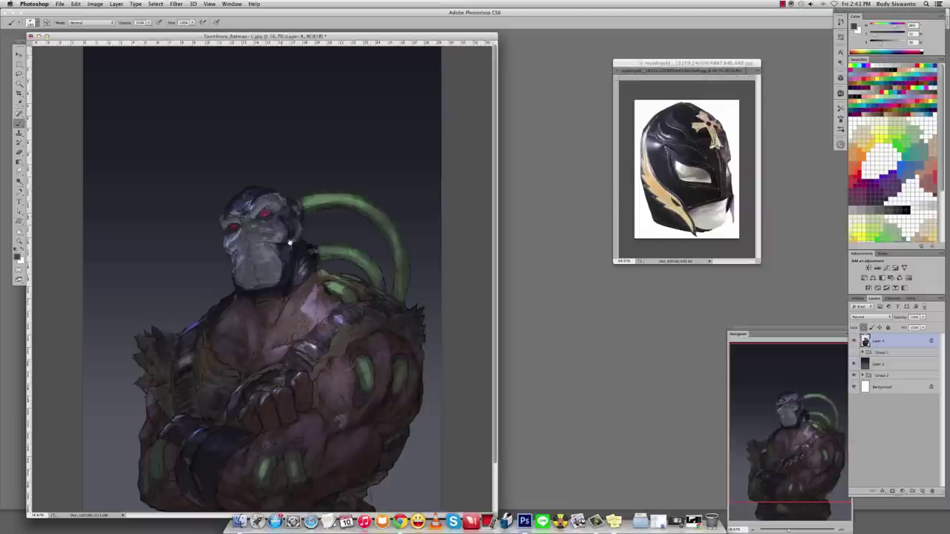
left_click(279, 230, "alt")
left_click(264, 192, "alt")
left_click(282, 186, "alt")
left_click_drag(252, 197, 261, 192)
left_click(236, 212, "alt")
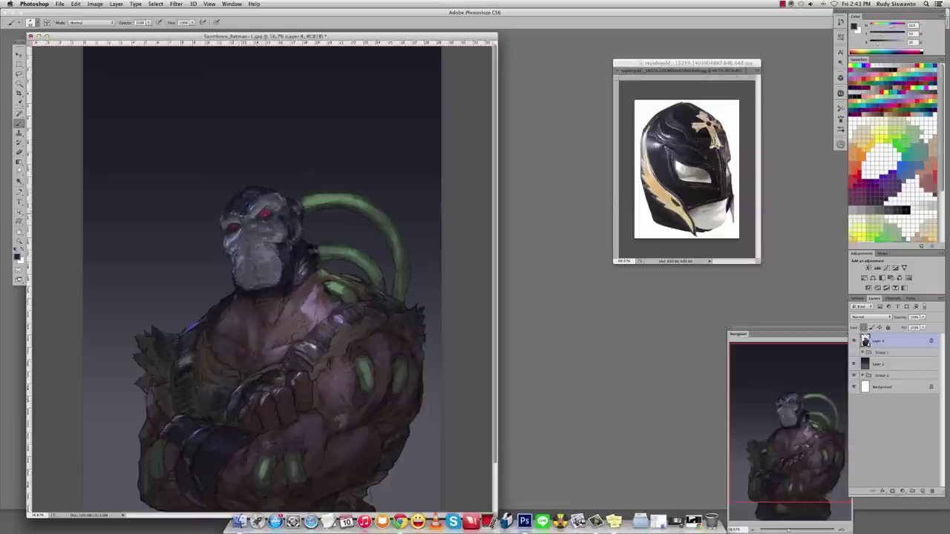
Check the brush's Transfer settings for opacity and flow.
left_click(841, 109)
left_click(841, 119)
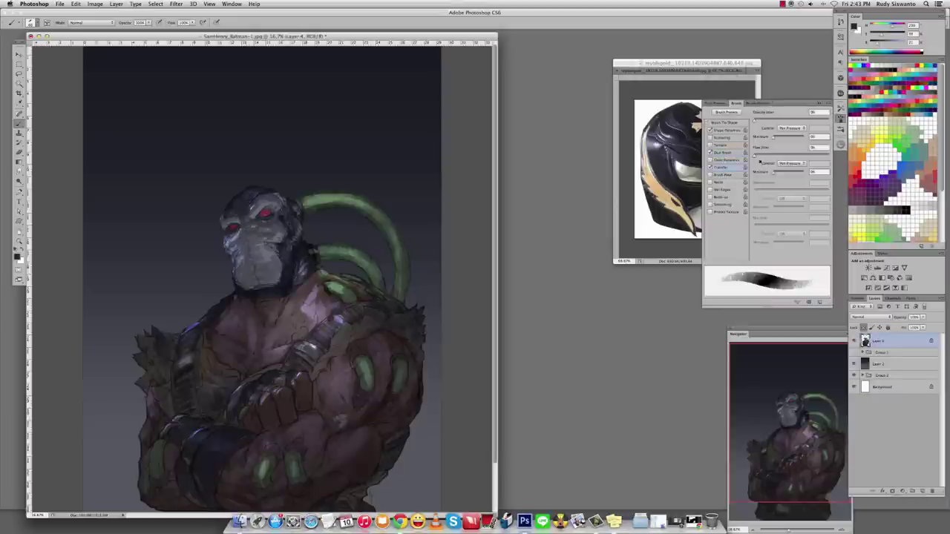
left_click(840, 118)
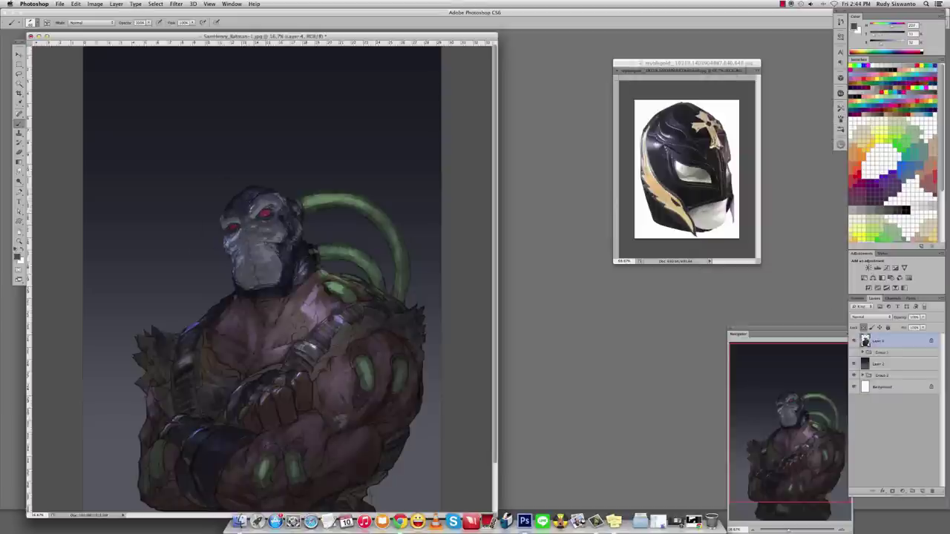
Refine the mask around the eyes, nose and cheek with sampled grey-blue and dark tones.
left_click(237, 233, "alt")
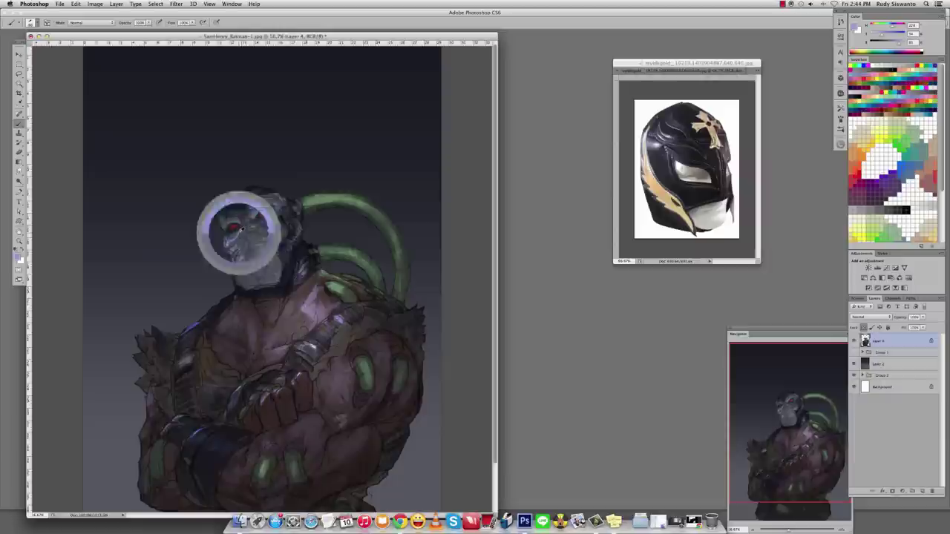
left_click(257, 229, "alt")
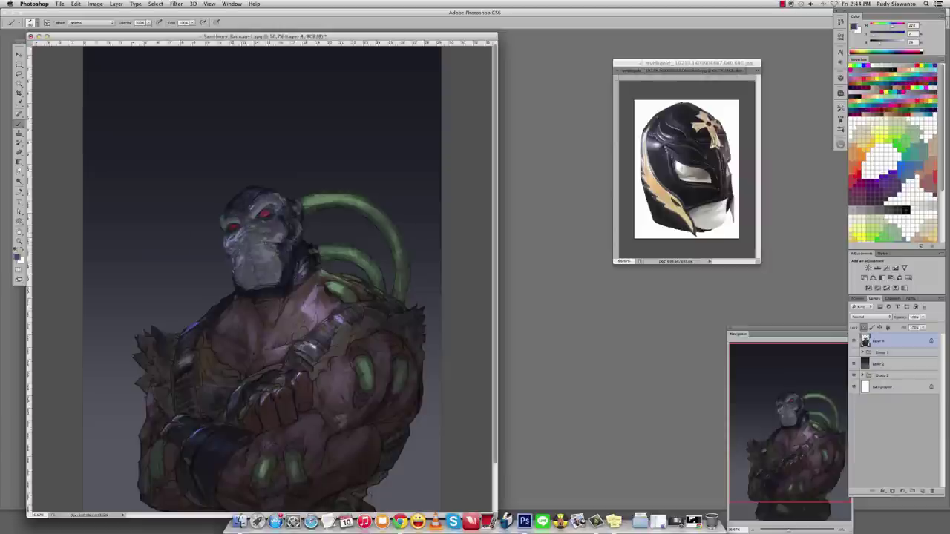
left_click(283, 224, "alt")
left_click(233, 255, "alt")
left_click(249, 248, "alt")
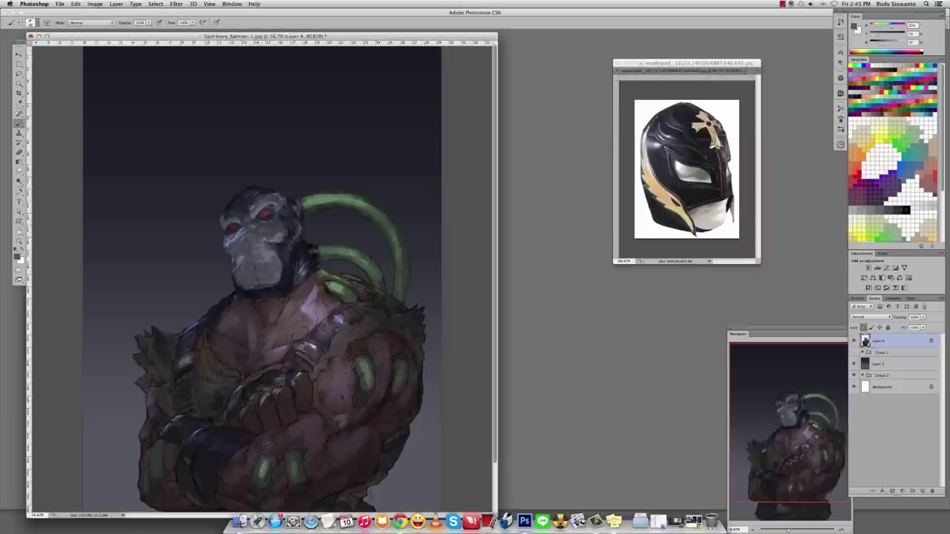
left_click(318, 201, "alt")
mouse_move(258, 243)
left_mouse_down()
mouse_move(273, 235)
mouse_move(236, 264)
mouse_move(282, 257)
left_mouse_up()
key("super+z")
Paint over the mask's muzzle, brow and chin with tones sampled from the face.
left_click(255, 242, "alt")
left_click(255, 212, "alt")
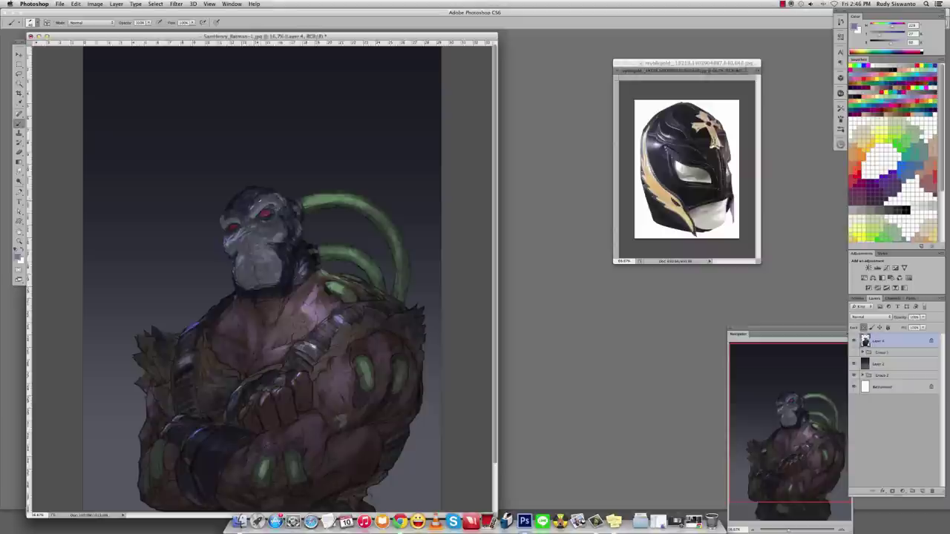
left_click(267, 205, "alt")
left_click(255, 206, "alt")
left_click(261, 282, "alt")
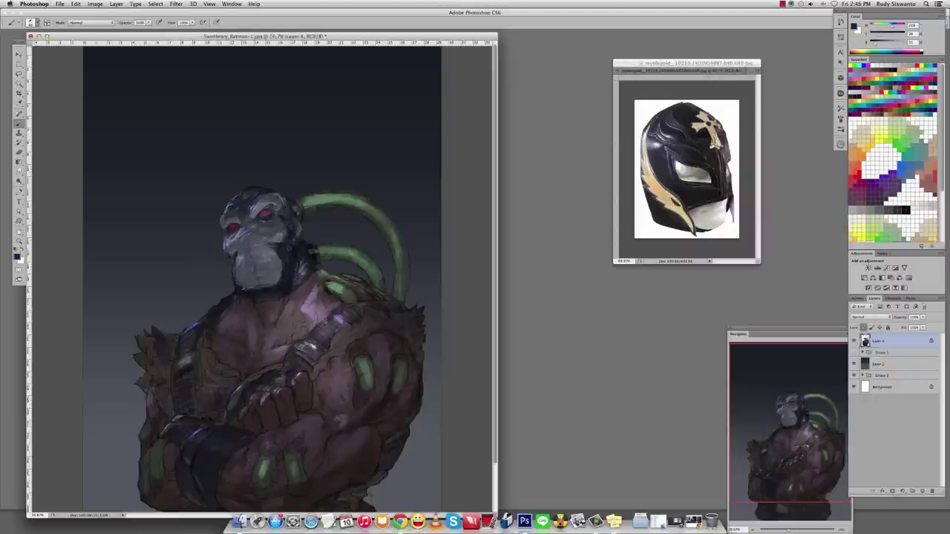
Model the shaded side of the mask from the cheek up to the brow with sampled tones.
left_click(293, 240, "alt")
left_click(289, 223, "alt")
left_click(285, 202, "alt")
left_click(275, 202, "alt")
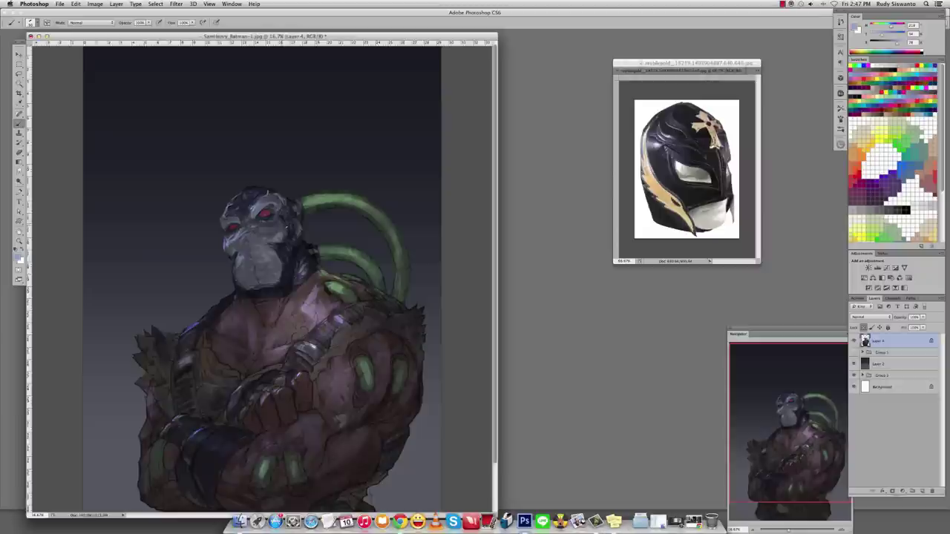
Darken the mask's jaw edge, neck and side of the head with sampled near-black tones.
left_click(280, 284, "alt")
left_click_drag(262, 279, 311, 243)
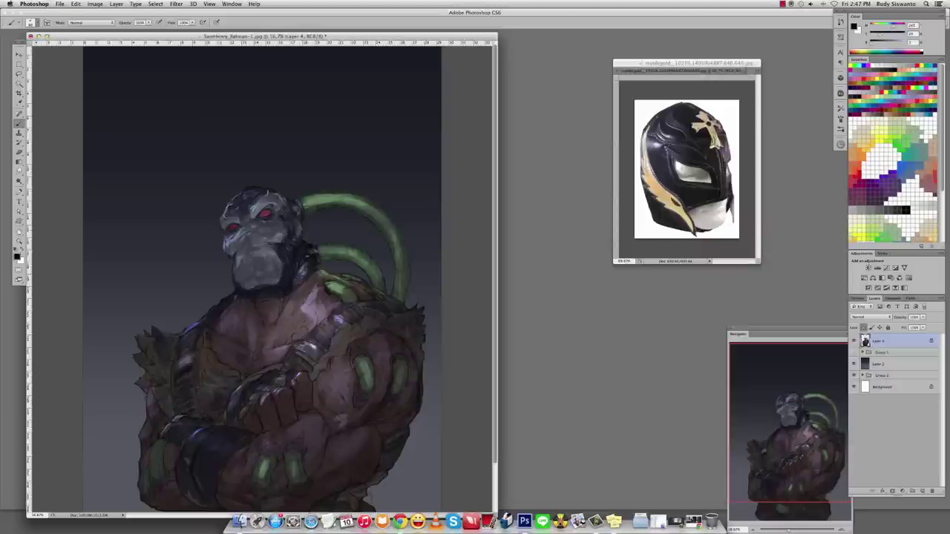
left_click_drag(303, 284, 302, 266)
left_click(288, 239, "alt")
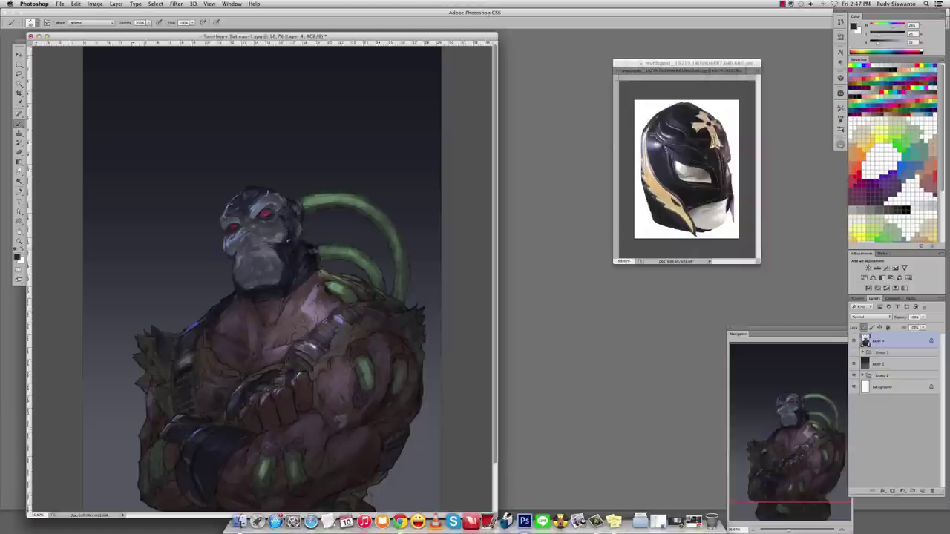
left_click(295, 209, "alt")
left_click(294, 219, "alt")
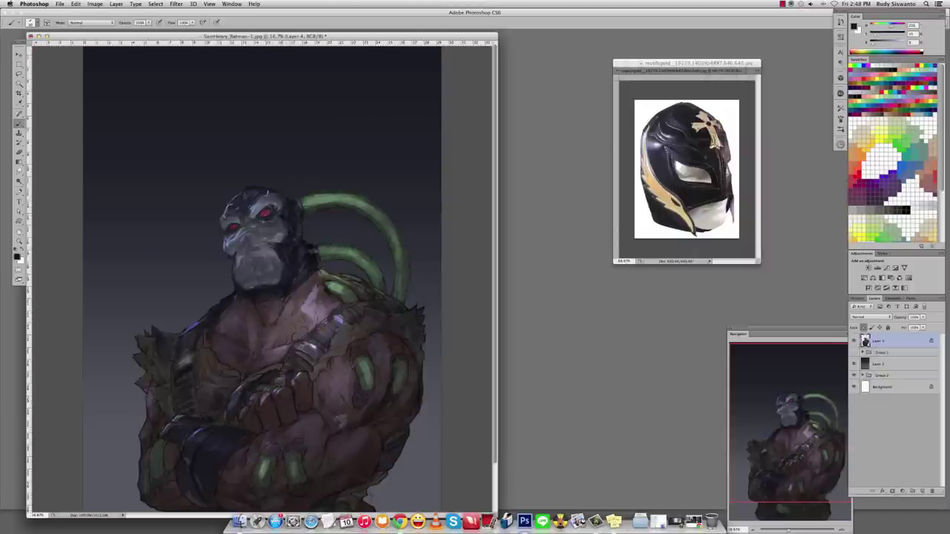
Rework the eye sockets and brow with sampled tones, smoothing them with the Smudge tool.
left_click(232, 195, "alt")
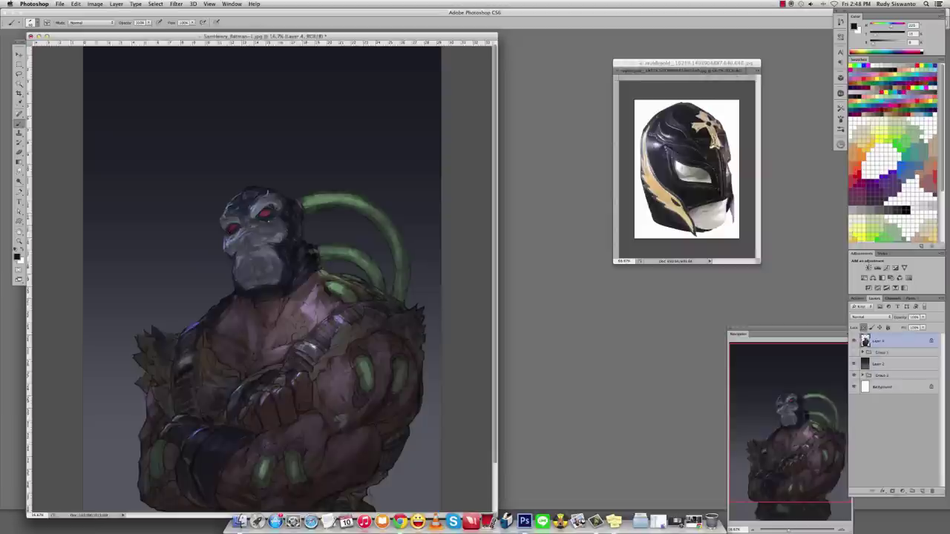
left_click(232, 195, "alt")
left_click(268, 211, "alt")
left_click(258, 204, "alt")
key("r")
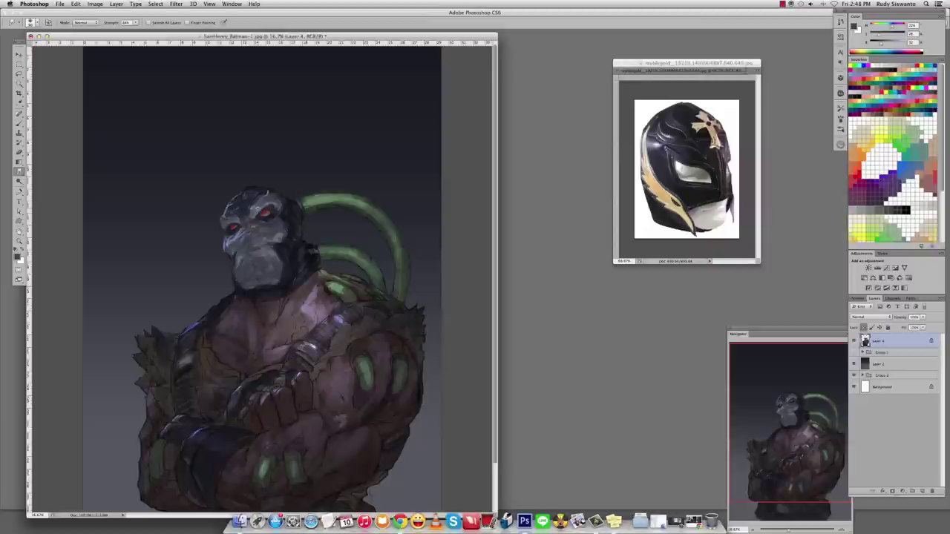
key("b")
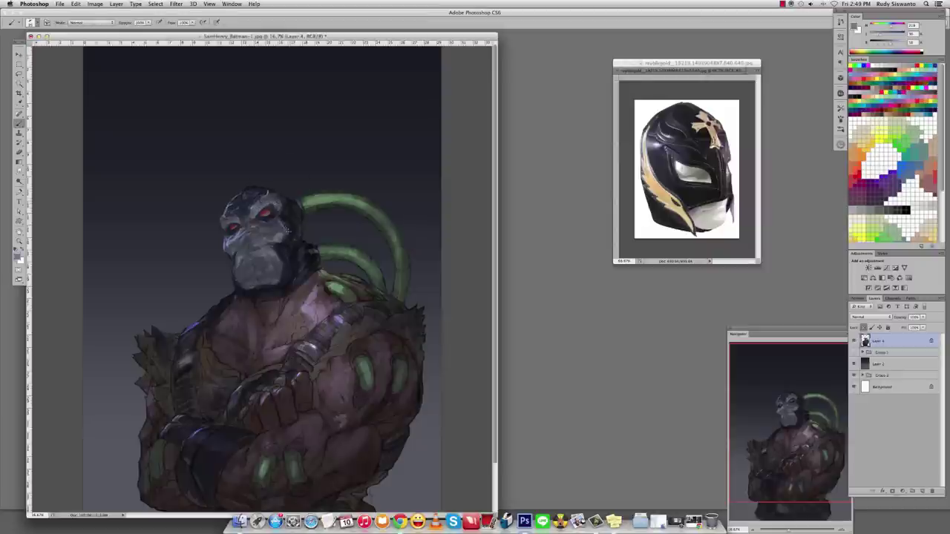
Compare with the earlier colour group's version of the figures, and refine the mask's cheek and muzzle fold with sampled tones.
left_click(853, 376)
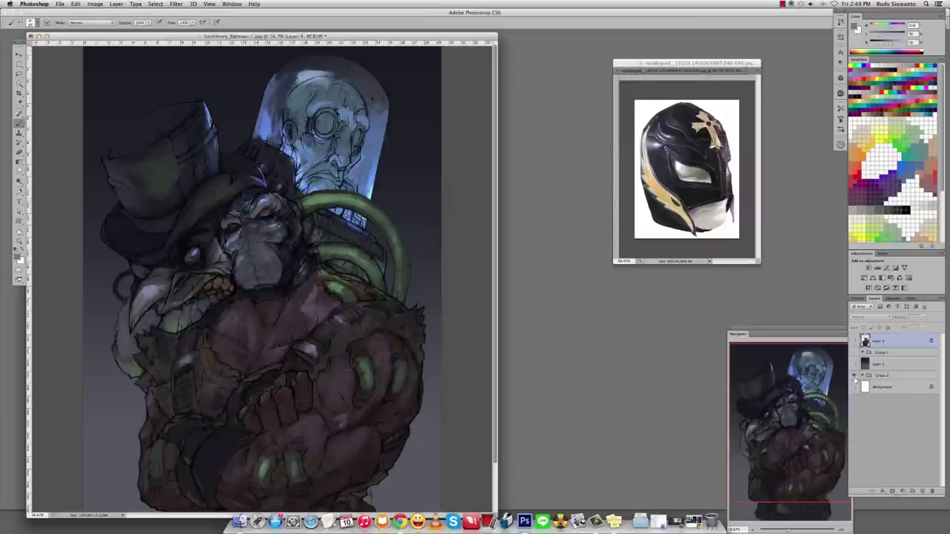
left_click(854, 375)
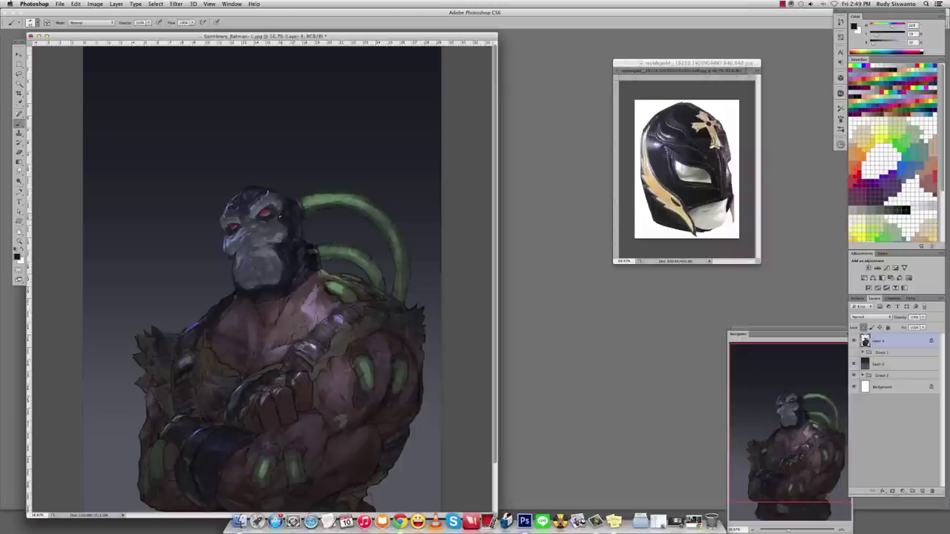
left_click(284, 219, "alt")
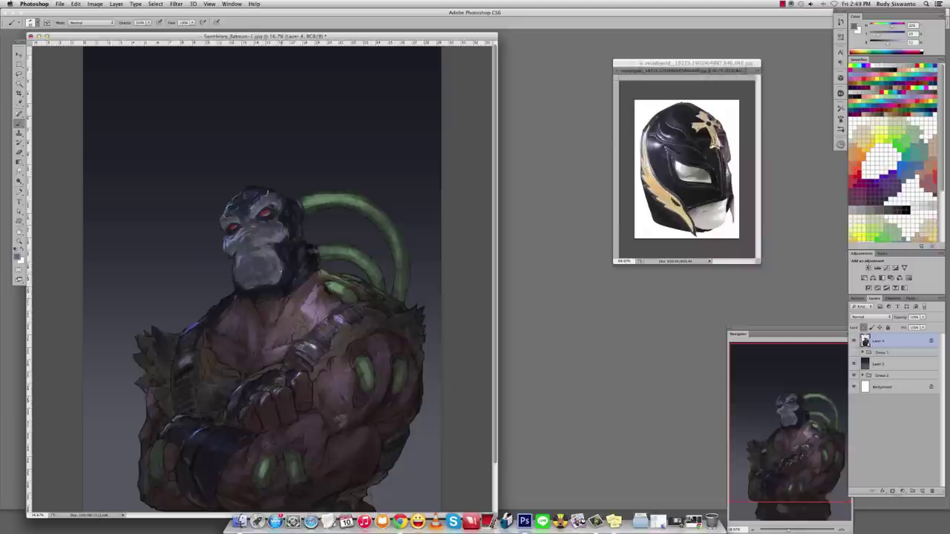
left_click(279, 269, "alt")
left_click(270, 247, "alt")
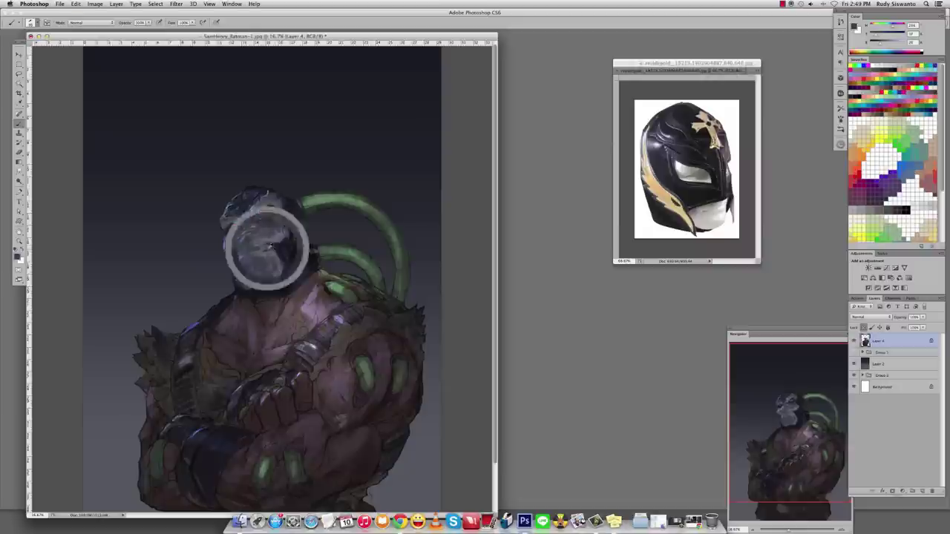
Repaint the front cheek and outer face edge of the mask with sampled tones, undoing the last stroke.
left_click(243, 245, "alt")
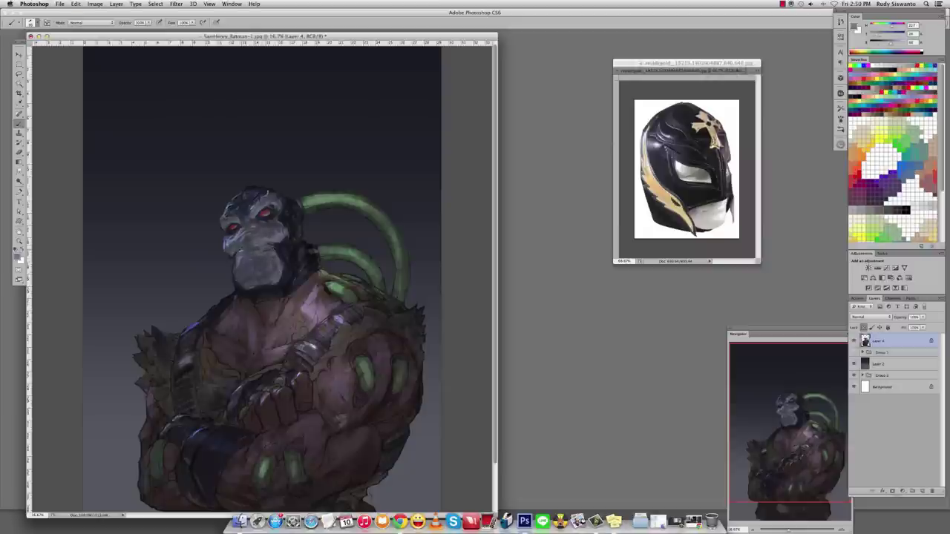
left_click_drag(240, 249, 222, 222)
left_click(236, 239, "alt")
left_click(221, 246, "alt")
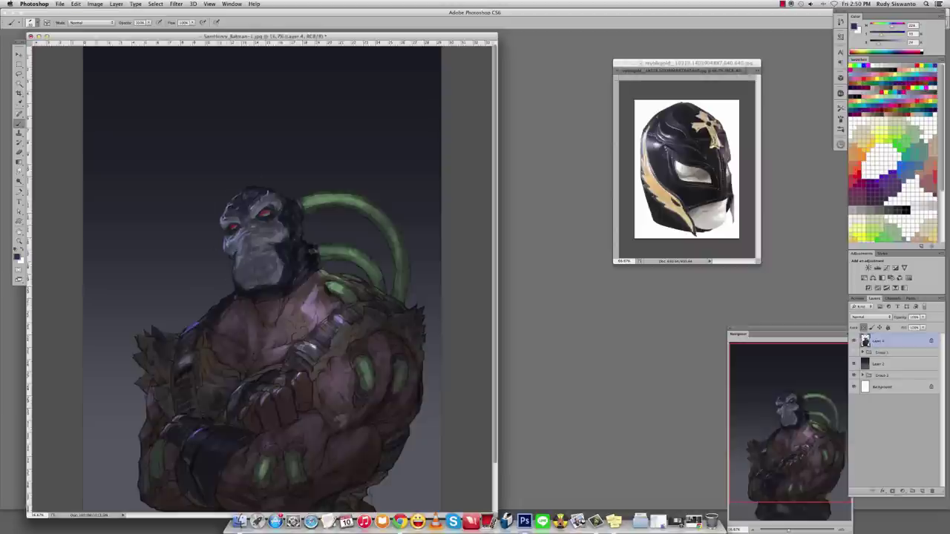
key("super+z")
left_click(220, 294, "alt")
Compare the painted figure with the background figures of Group 1 by toggling layer visibility.
left_click(853, 353)
left_click(853, 352)
left_click(853, 354, "alt")
left_click(853, 354, "alt")
left_click(854, 353, "alt")
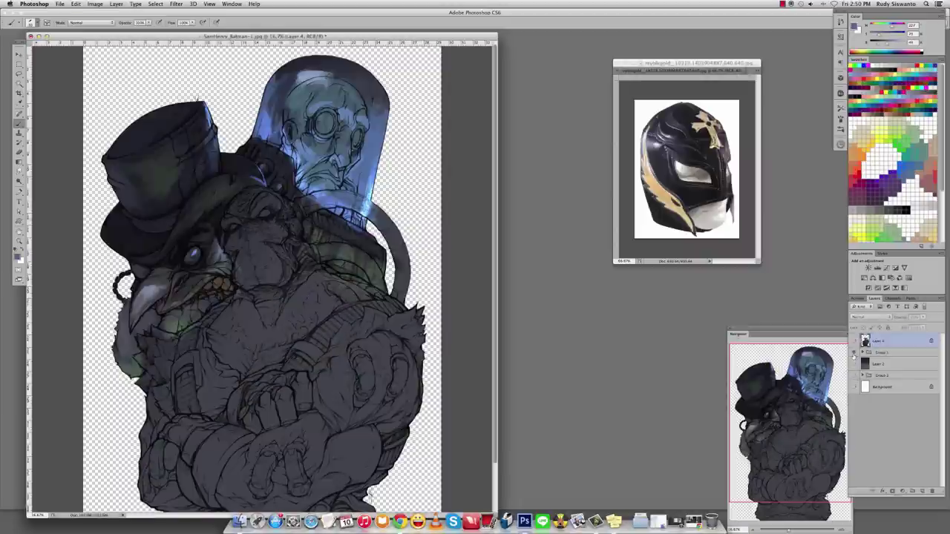
left_click(853, 354, "alt")
left_click(853, 354, "alt")
left_click(854, 354, "alt")
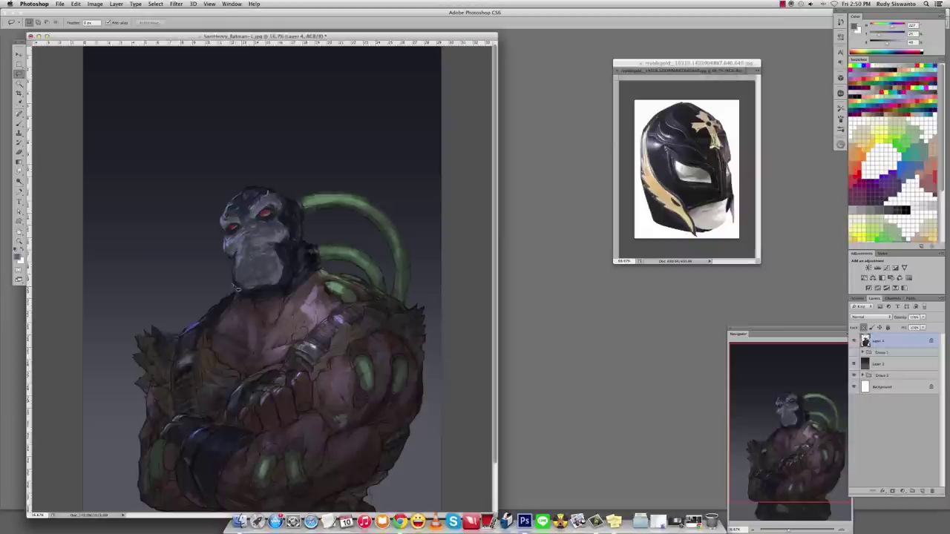
Clear the selection and shade the back of the mask, jaw and neck with sampled dark and grey tones.
key("super+d")
left_click(295, 264, "alt")
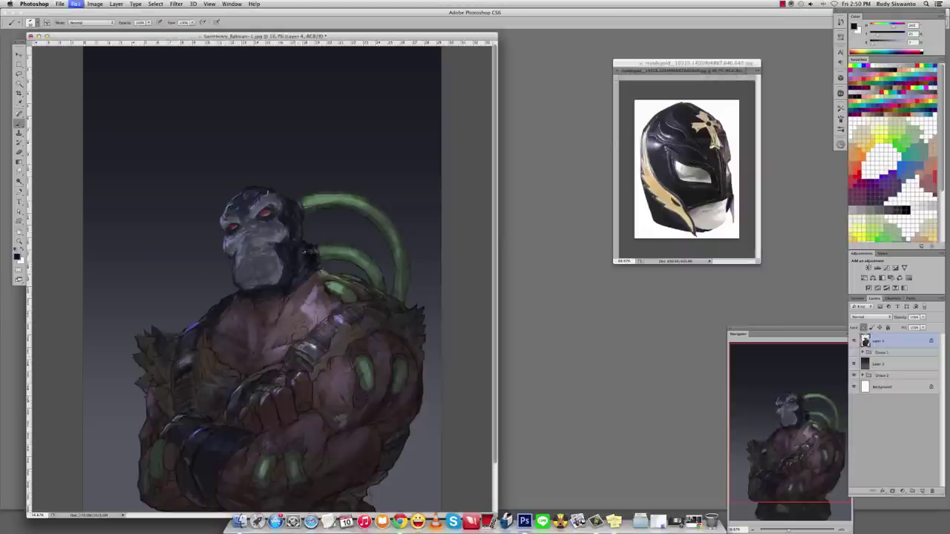
key("x")
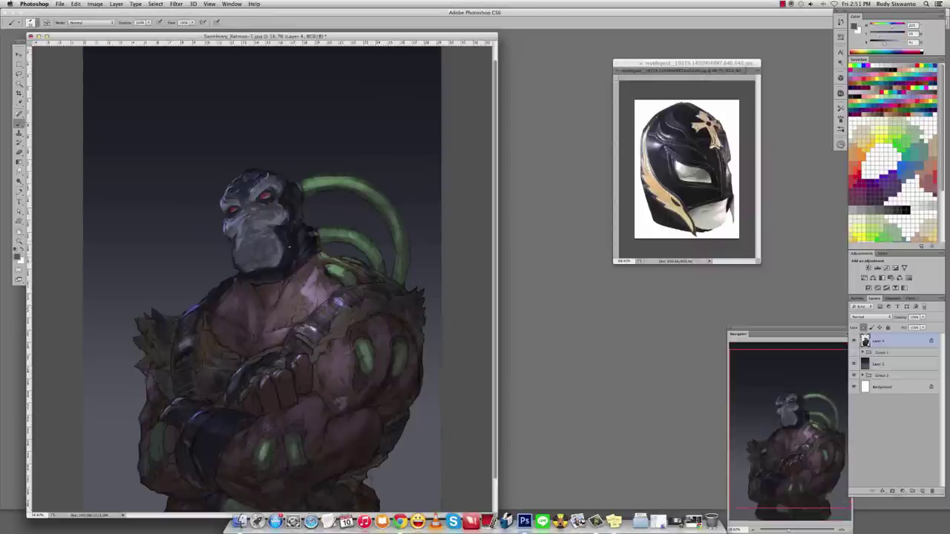
left_click(302, 212, "alt")
left_click(292, 239, "alt")
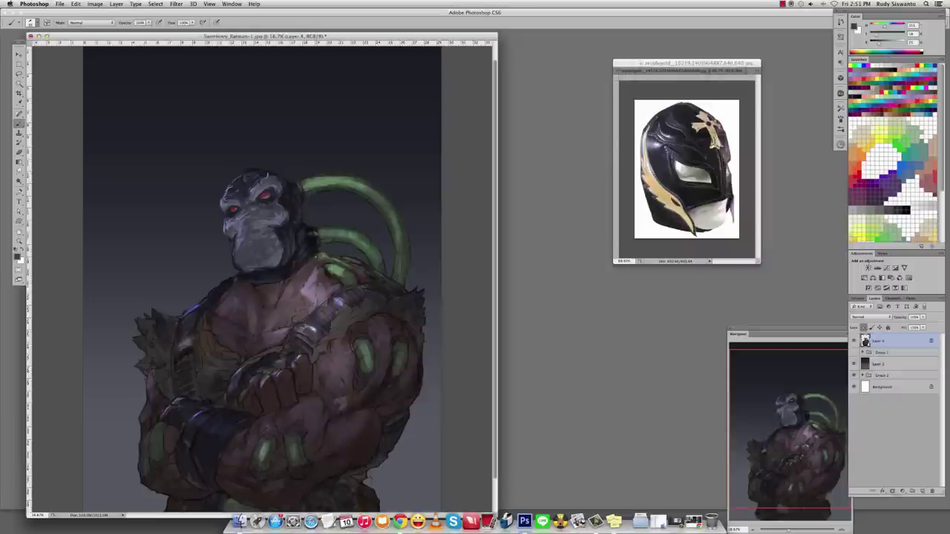
left_click(291, 219, "alt")
Set the brush to Color Dodge and add green reflected highlights to the mask's cheek and jaw, undoing unwanted strokes.
right_click(291, 220, "shift")
left_click(312, 305)
left_click(268, 262)
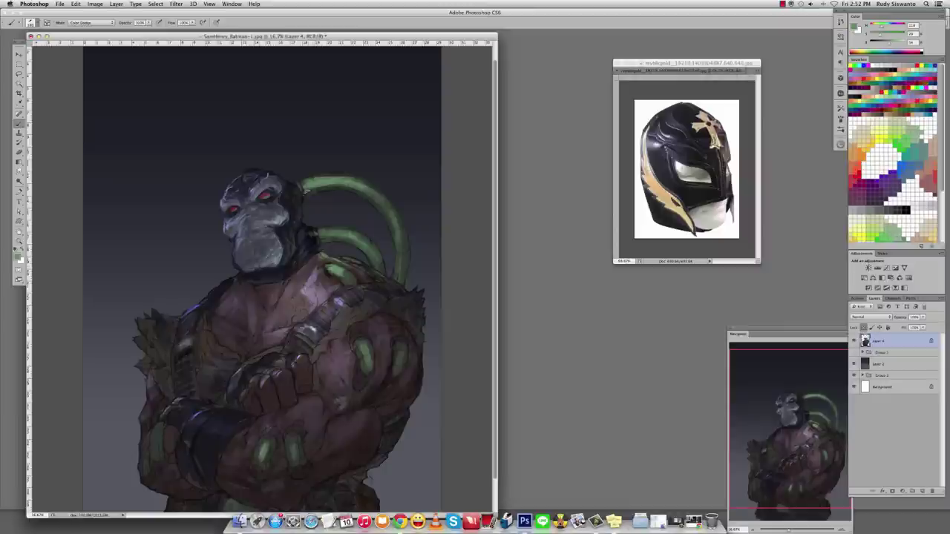
key("super+z")
key("super+z")
key("super+z")
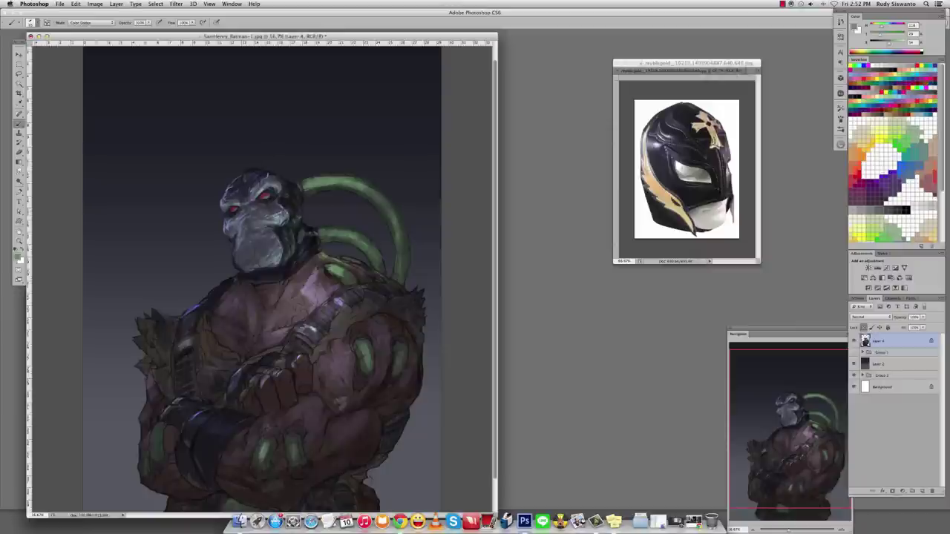
Set the brush back to Normal mode and paint a sampled pale green highlight on the mask's cheek.
right_click(269, 206, "shift")
left_click(273, 210)
left_click(273, 213, "alt")
Save the illustration in Photoshop format as SamHenry_Batman-1.psd with its layers.
key("super+shift+s")
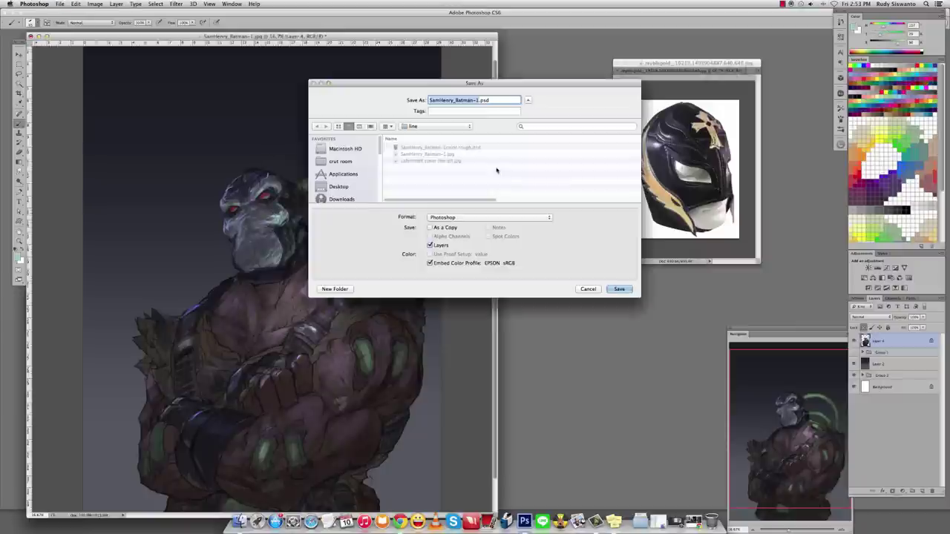
key("Return")
left_click(557, 225)
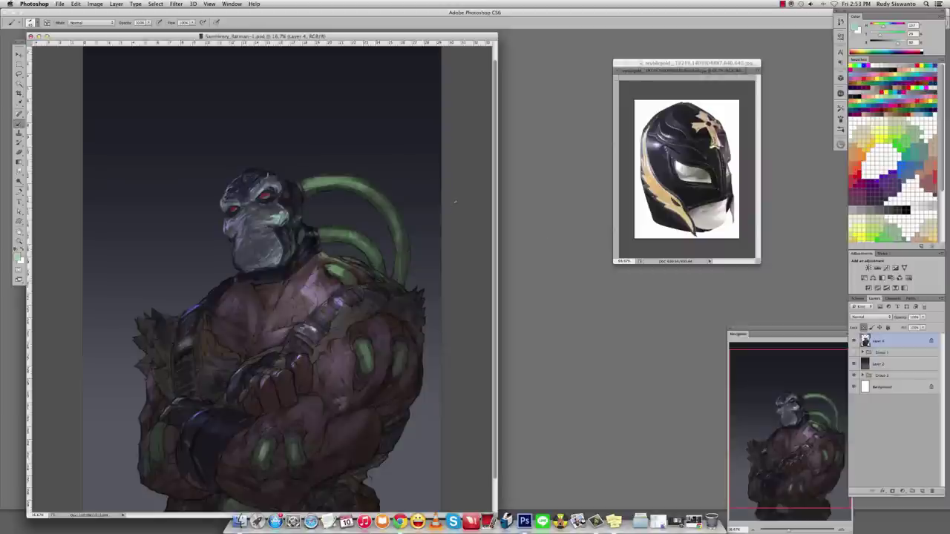
left_click(782, 4)
left_click(805, 29)
Repaint the nose bridge and forehead centre of the mask with sampled grey and dark tones.
left_click(249, 202)
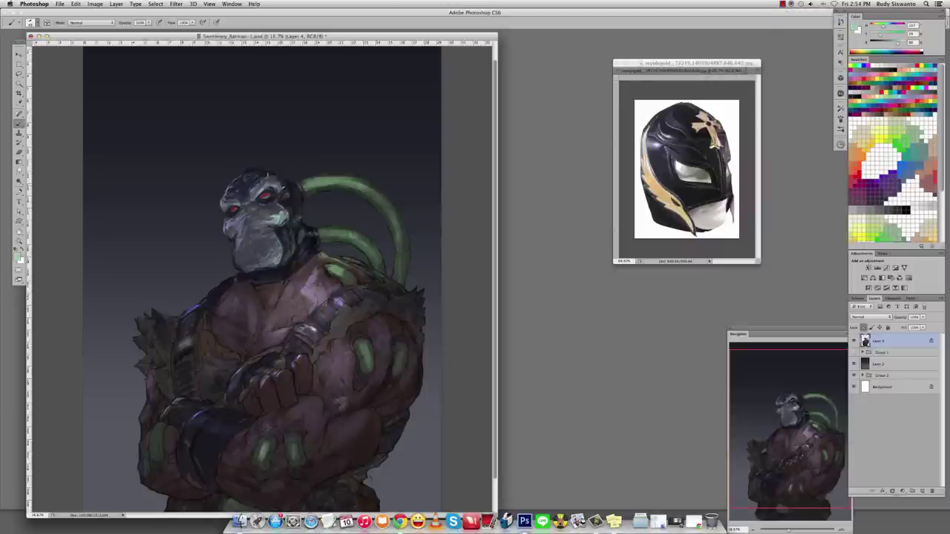
key("x")
left_click(250, 202, "alt")
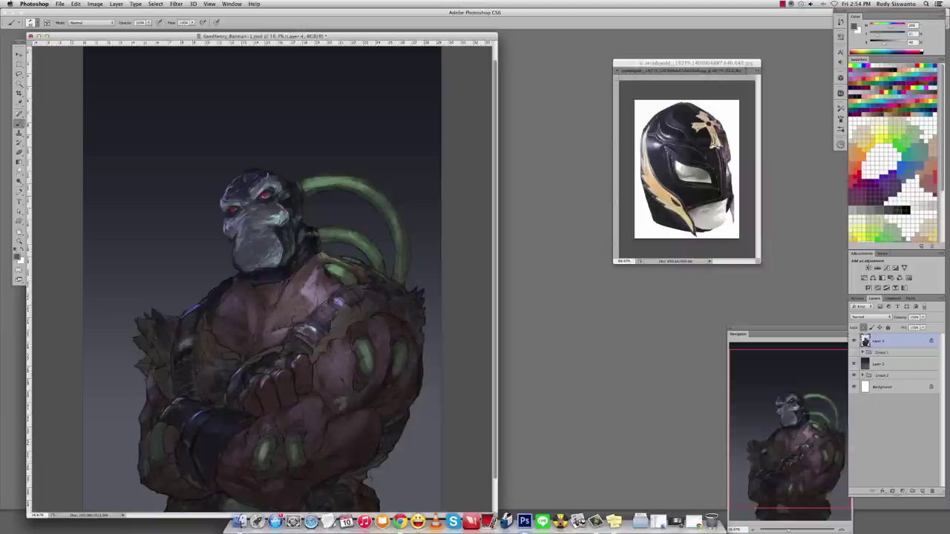
left_click(249, 201, "alt")
left_click(254, 180, "alt")
left_click(249, 197, "alt")
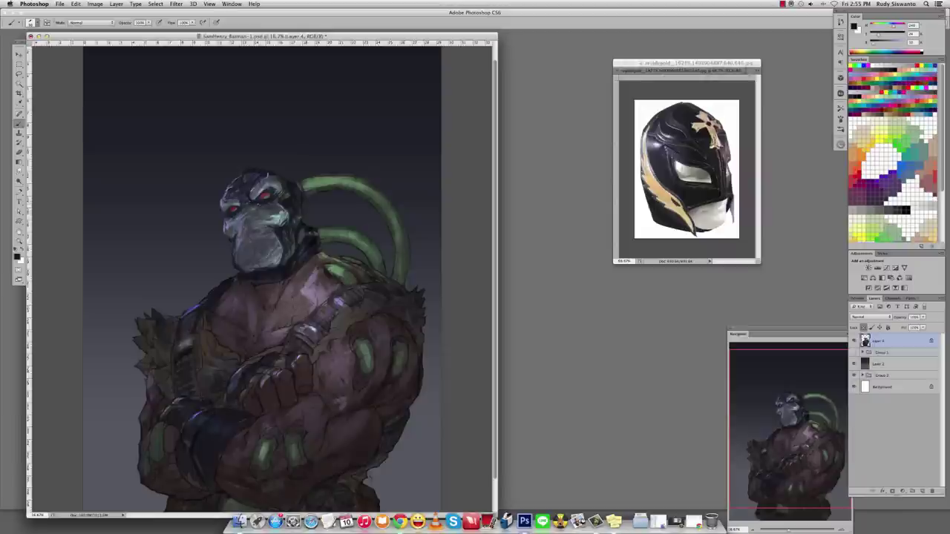
Refine the area between the eyes with sampled tones and add light blue touches to the mask.
left_click(250, 202, "alt")
left_click(250, 200, "alt")
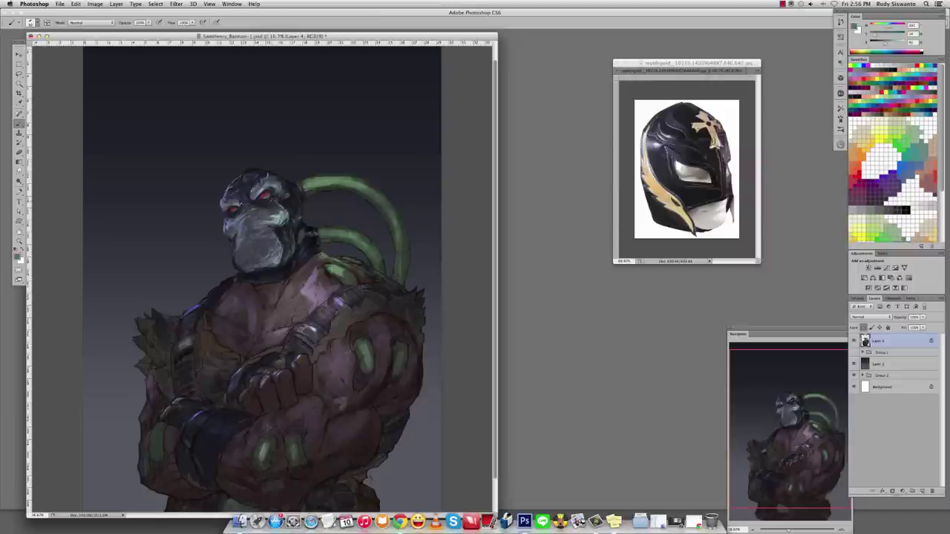
left_click(249, 202, "alt")
key("z")
left_click(266, 212, "alt")
left_click(265, 212)
key("b")
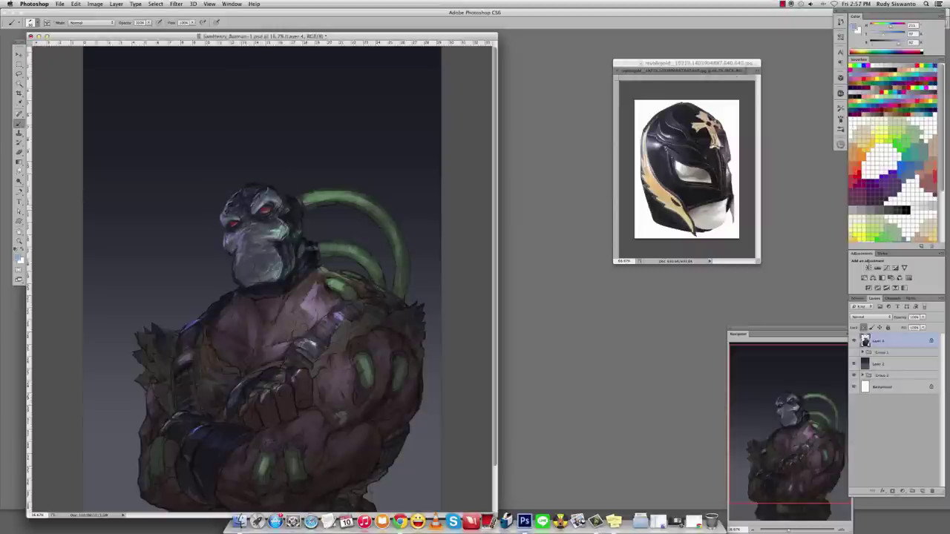
Dodge the upper green tube using the Oil Pastel Large preset of the Dodge tool.
key("o")
left_click(841, 110)
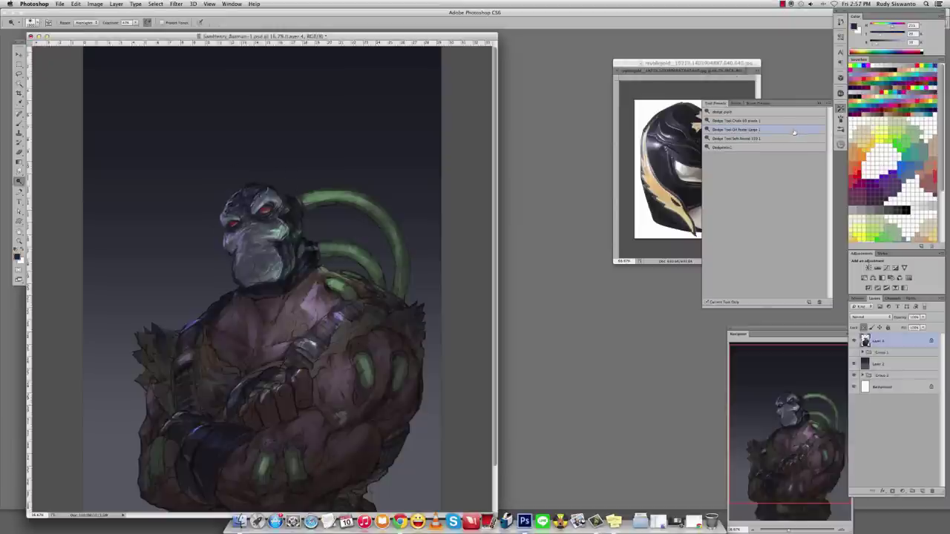
left_click(794, 132)
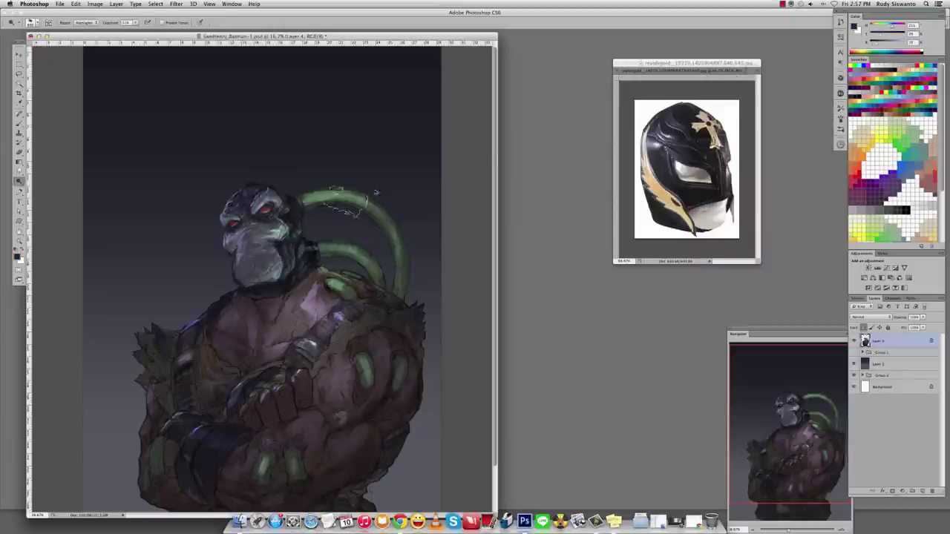
Paint sampled pale green and dark grey tones on the masked figure's cheek with the brush.
key("b")
left_click(230, 200, "alt")
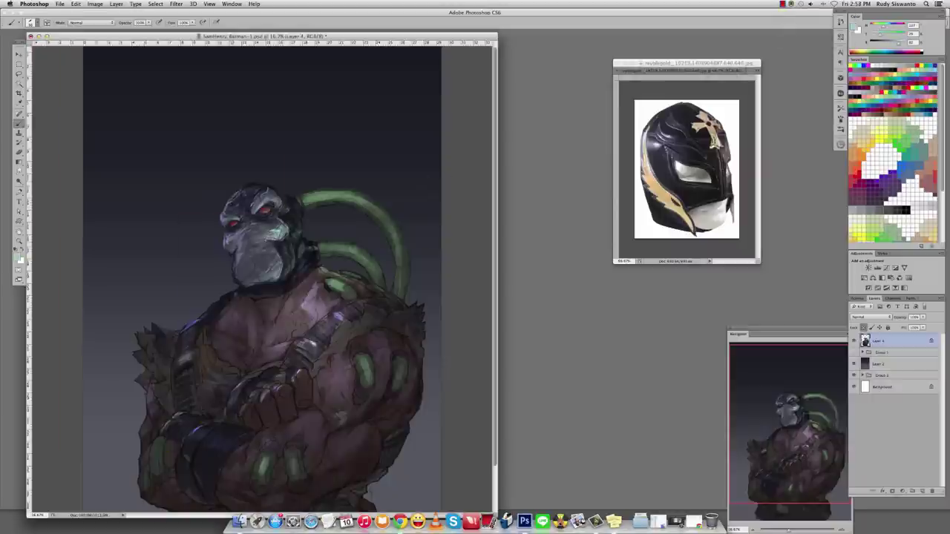
left_click(277, 241, "alt")
key("XF86AudioLowerVolume")
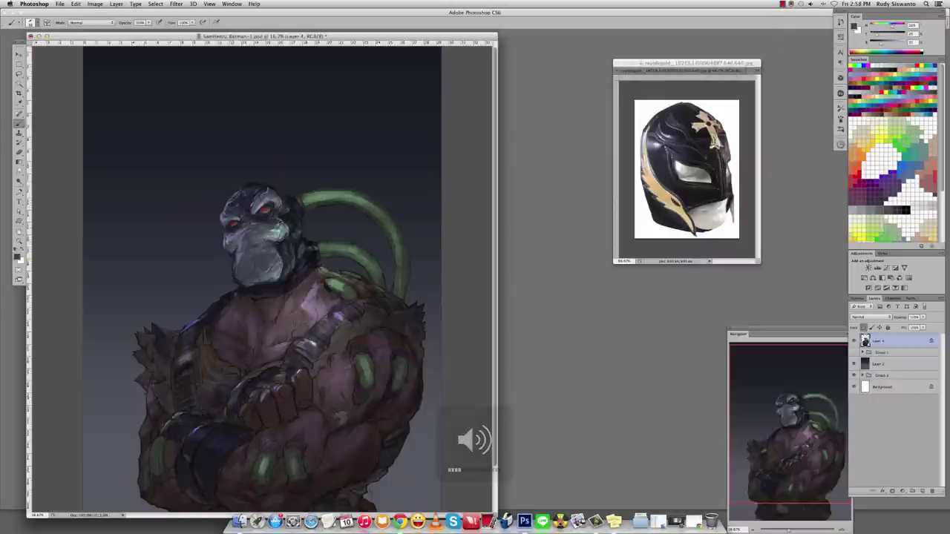
key("x")
key("x")
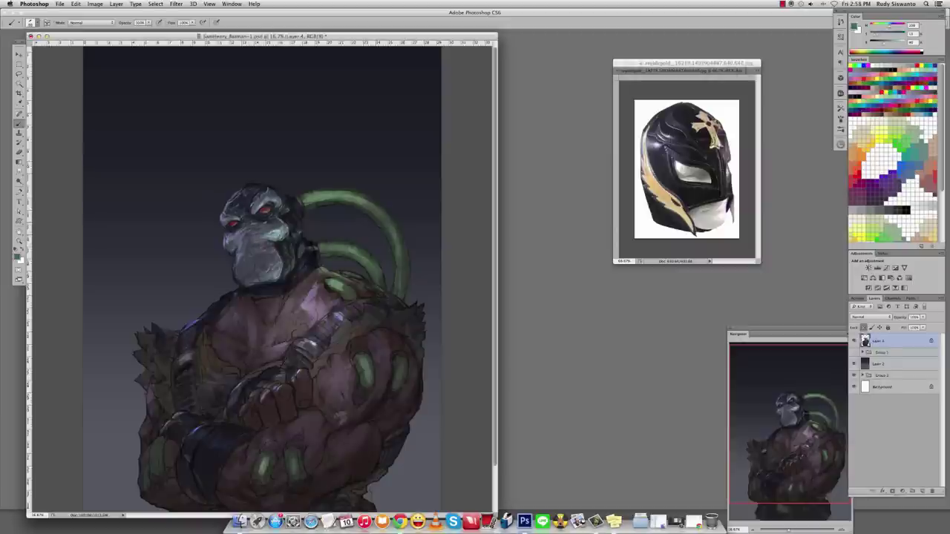
Rework the mask between the eyes with sampled grey and near-black tones.
left_click(254, 221, "alt")
key("x")
key("x")
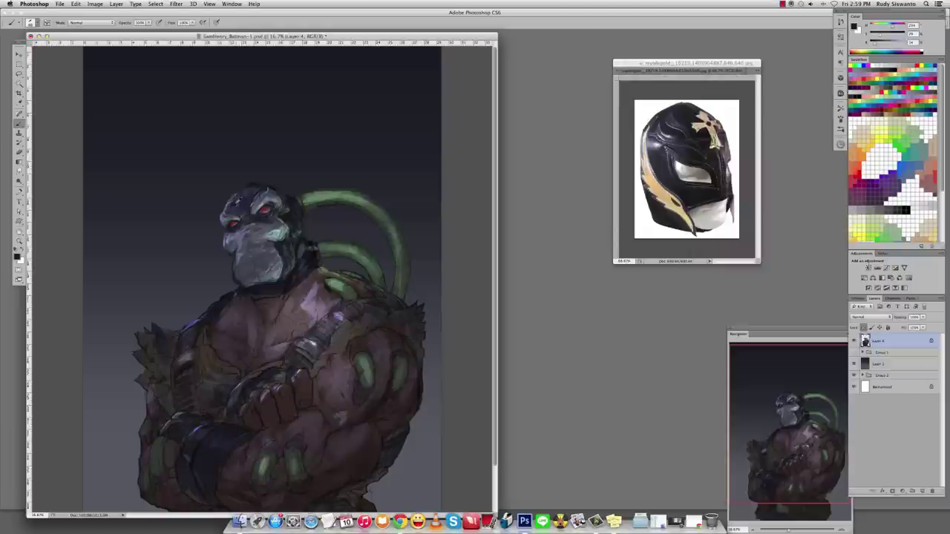
key("x")
Refine the mask's brow and forehead centre with sampled blue-grey and dark tones.
left_click(225, 219, "alt")
left_click(250, 204, "alt")
left_click(240, 204, "alt")
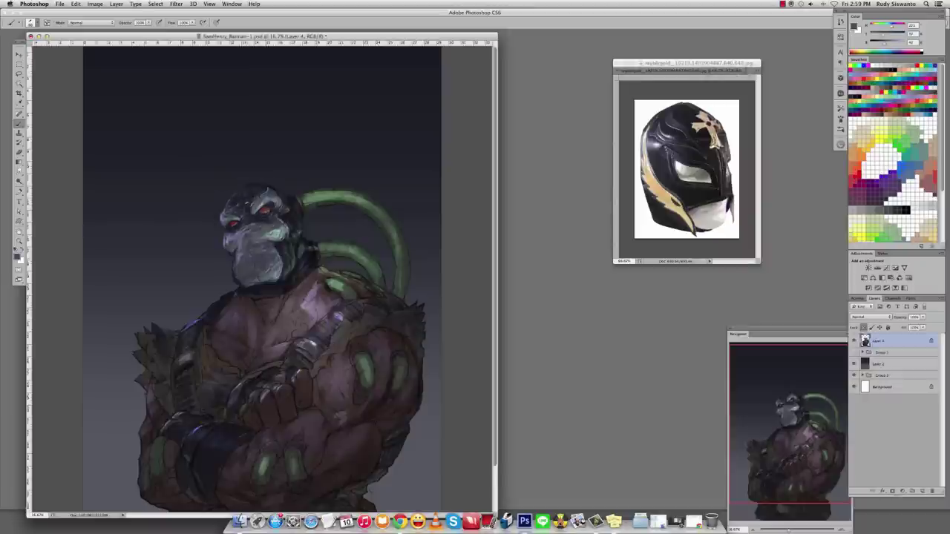
left_click(241, 209, "alt")
key("d")
left_click(241, 208, "alt")
Shade beneath the mask's right-hand eye and down the side of the cheek with sampled tones.
left_click(267, 218, "alt")
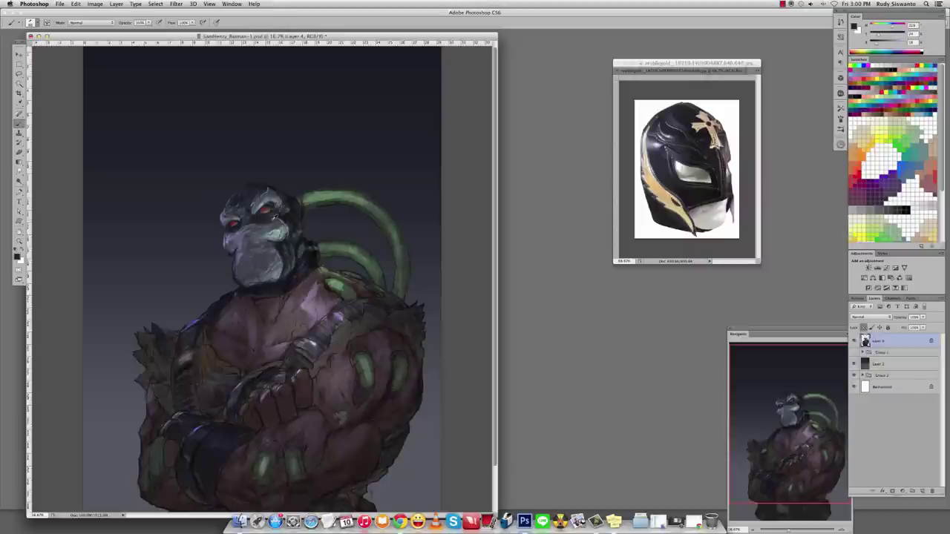
mouse_move(271, 216)
left_mouse_down()
mouse_move(277, 221)
mouse_move(260, 224)
left_mouse_up()
left_click(266, 223, "alt")
left_click(265, 221, "alt")
left_click(239, 246, "alt")
left_click(289, 217, "alt")
key("super+z")
mouse_move(284, 221)
left_mouse_down()
mouse_move(259, 233)
mouse_move(258, 245)
mouse_move(269, 236)
mouse_move(286, 275)
left_mouse_up()
Repaint the mask's nose, cheek and muzzle edge with sampled grey and grey-green tones.
left_click(260, 230, "alt")
left_click(266, 236, "alt")
left_click(257, 239, "alt")
key("super+z")
left_click(261, 234, "alt")
left_click(274, 269, "alt")
left_click(276, 270, "alt")
left_click(276, 271, "alt")
left_click(283, 257, "alt")
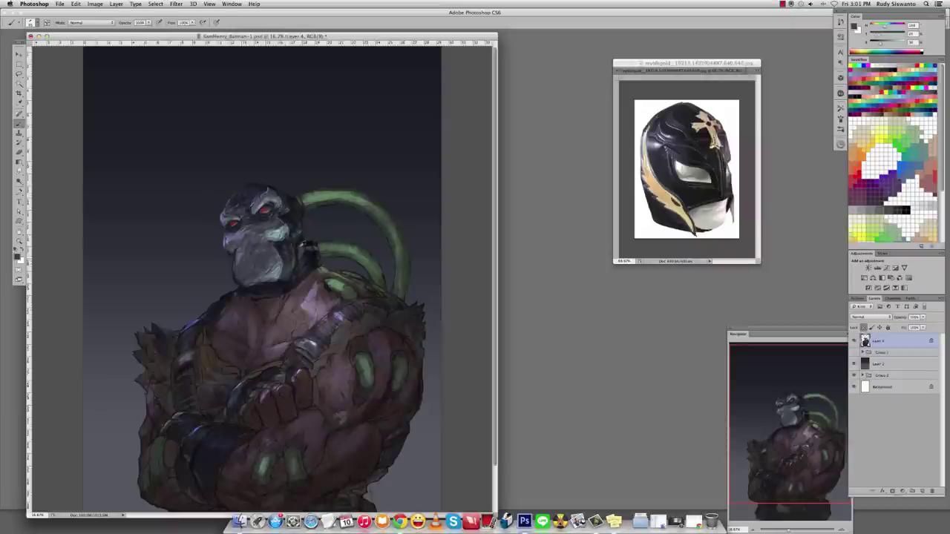
Darken and define the side of the mask between the cheek, jaw and hose connector with sampled tones.
left_click(303, 245, "alt")
left_click(301, 251, "alt")
left_click(292, 266, "alt")
key("super+z")
left_click(283, 249, "alt")
left_click(285, 253, "alt")
left_click(294, 224, "alt")
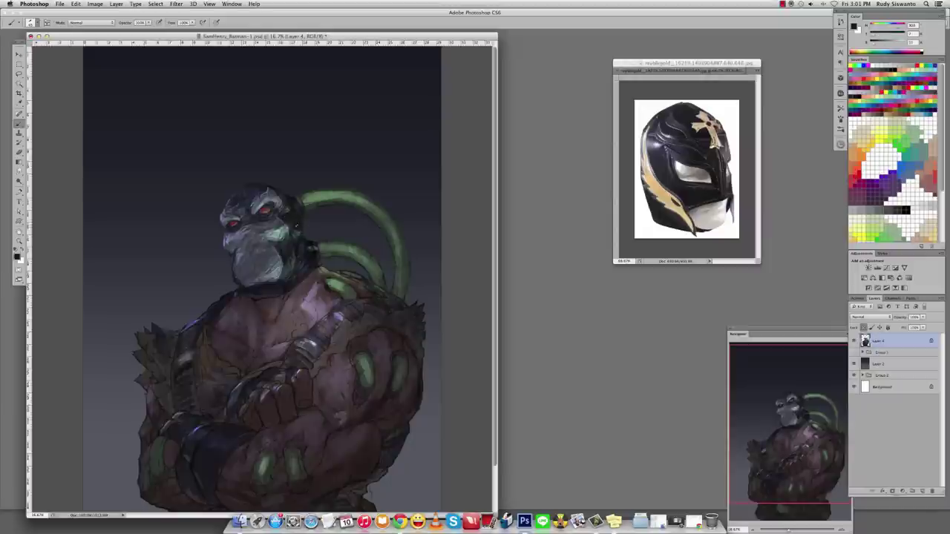
Touch up the crown of the head and the upper muzzle with sampled dark and violet-grey tones.
left_click(291, 191, "alt")
left_click(281, 191, "alt")
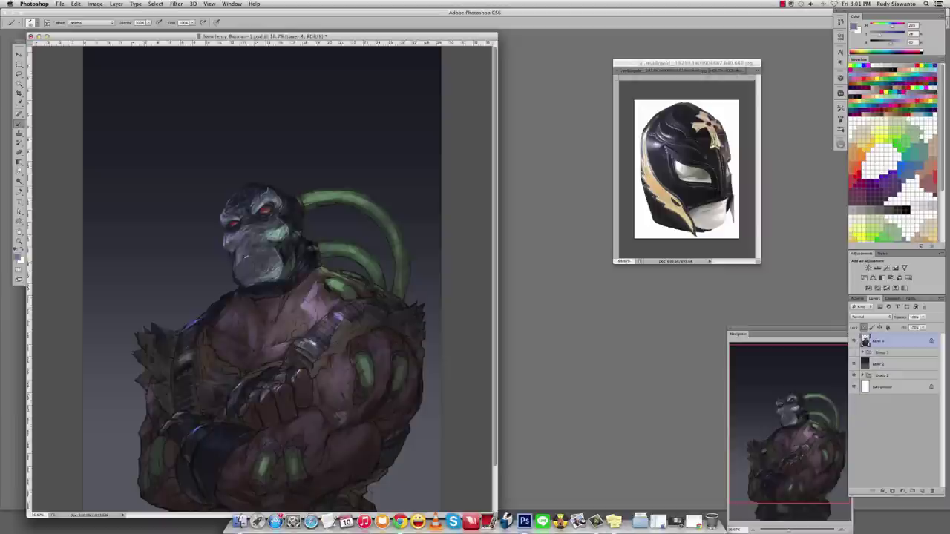
left_click(230, 241, "alt")
left_click(250, 240, "alt")
Paint the lower hose where it joins the mask with sampled green and near-black tones.
left_click(327, 246, "alt")
left_click(327, 245, "alt")
left_click(327, 246, "alt")
left_click(314, 256, "alt")
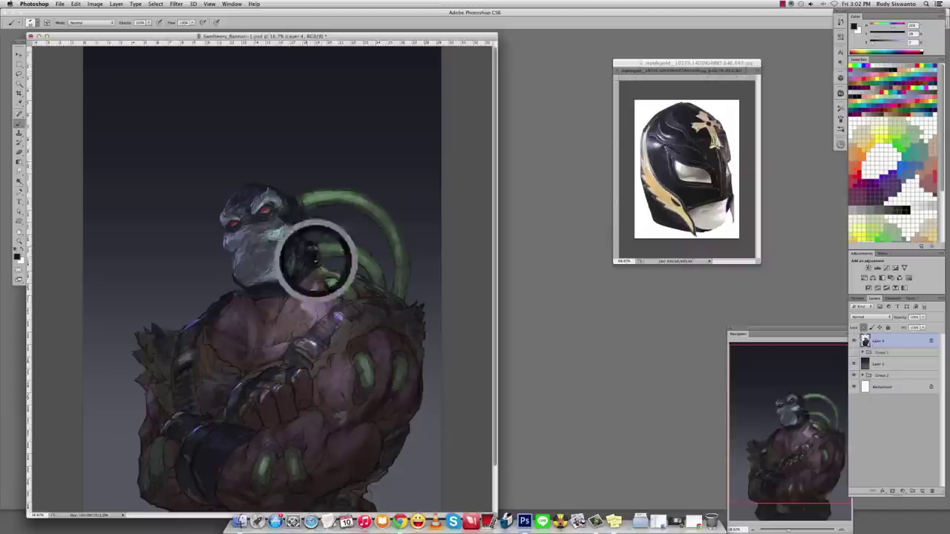
Repaint the neck and upper chest beside the shoulder strap with sampled skin tones, using the bodybuilder photo as reference.
mouse_move(317, 288)
left_mouse_down()
mouse_move(294, 311)
mouse_move(295, 332)
left_mouse_up()
left_click(317, 296, "alt")
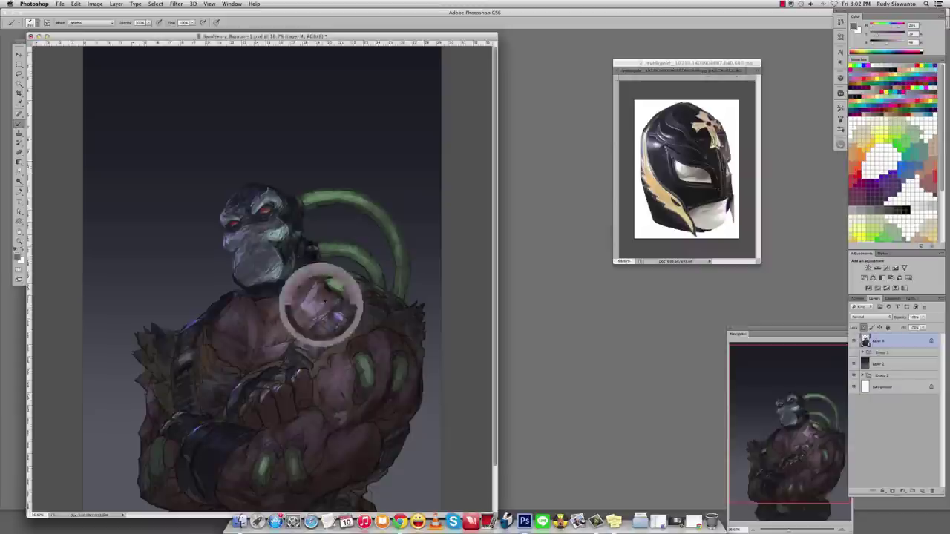
left_click(312, 285, "alt")
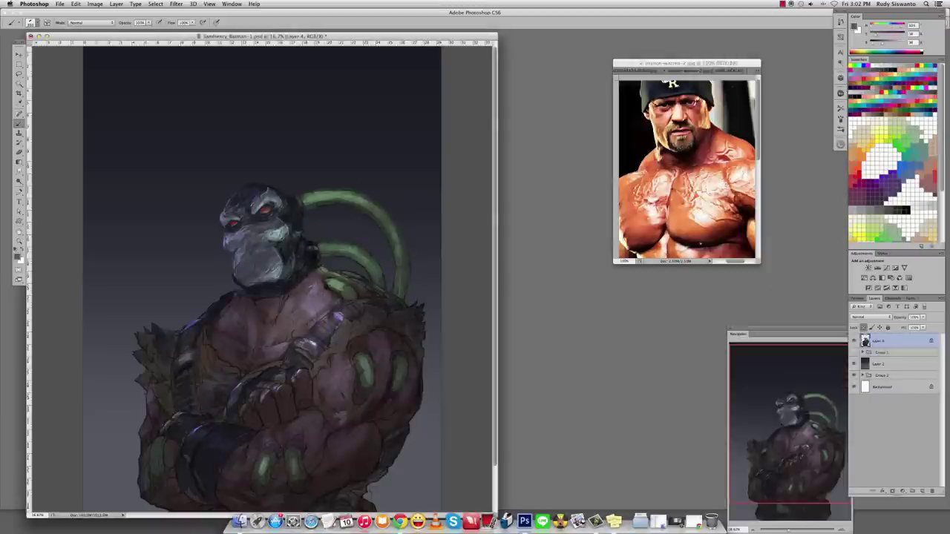
left_click(293, 289, "alt")
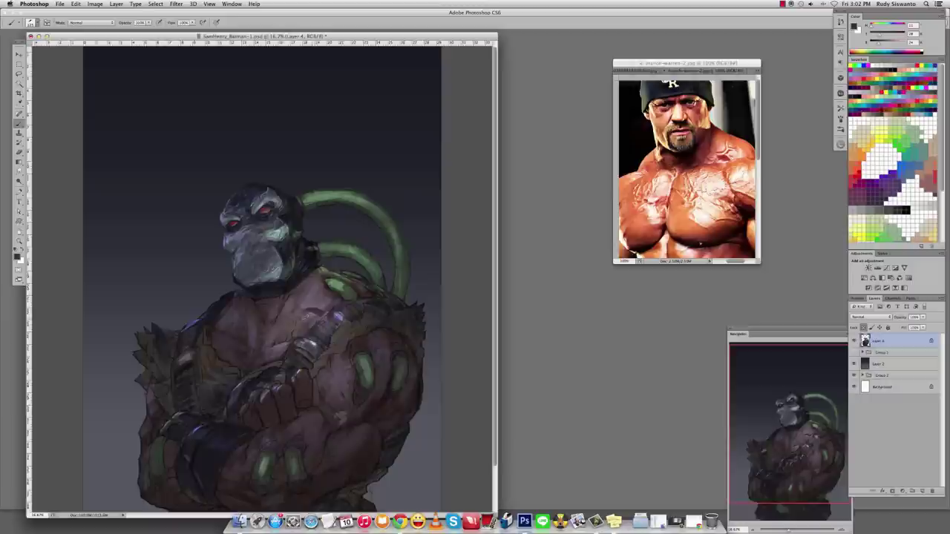
left_click_drag(325, 291, 288, 326)
left_click(310, 312, "alt")
left_click(314, 297, "alt")
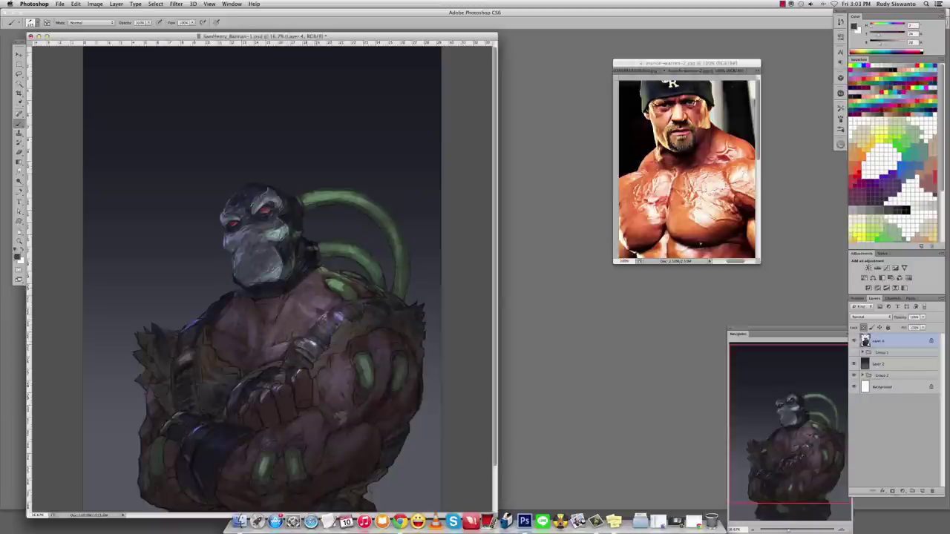
Tint the chest with a sampled dark red in Soft Light mode, and return the brush to Normal mode.
left_click(289, 340, "alt")
left_click(317, 312, "alt")
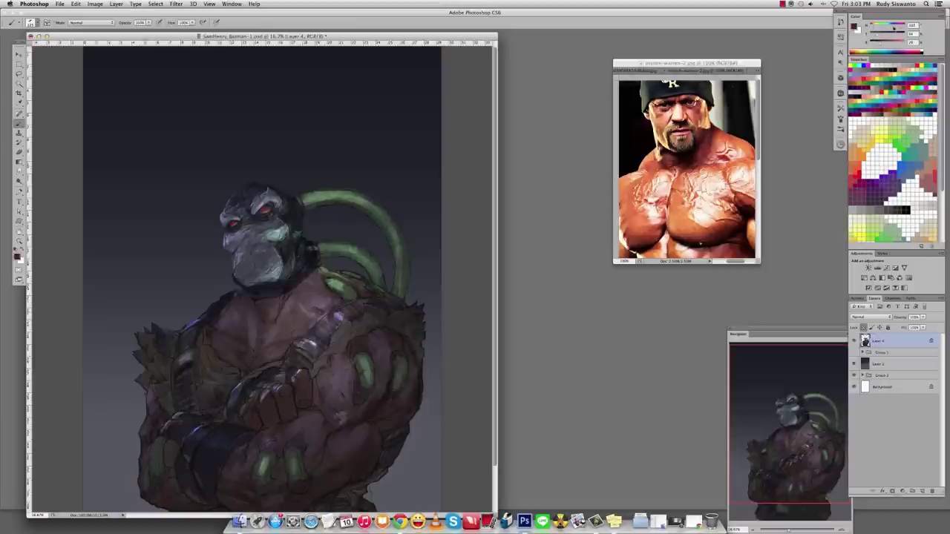
left_click(323, 315, "alt")
key("shift+alt+f")
left_click(288, 339, "alt")
key("shift+alt+n")
left_click(286, 339, "alt")
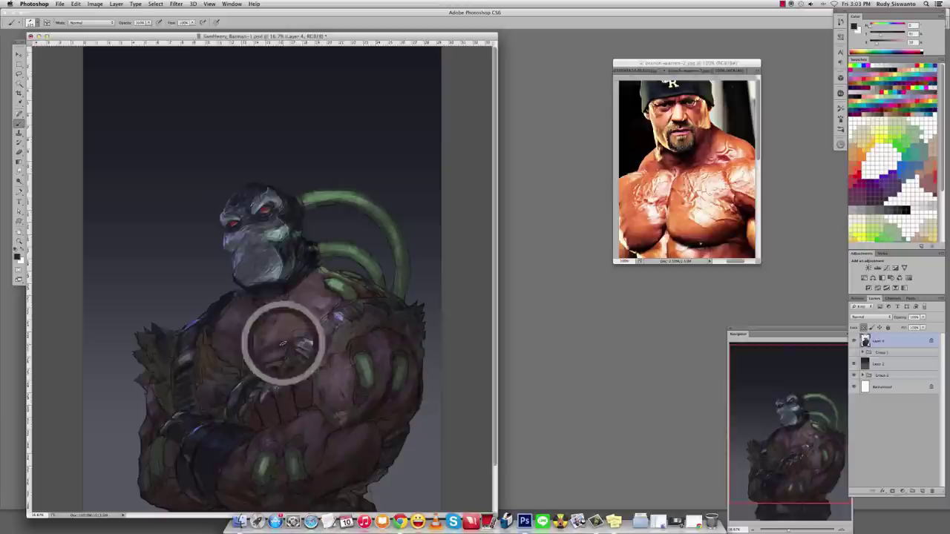
Shade the centre of the chest and the base of the neck with sampled dark tones.
left_click(256, 358, "alt")
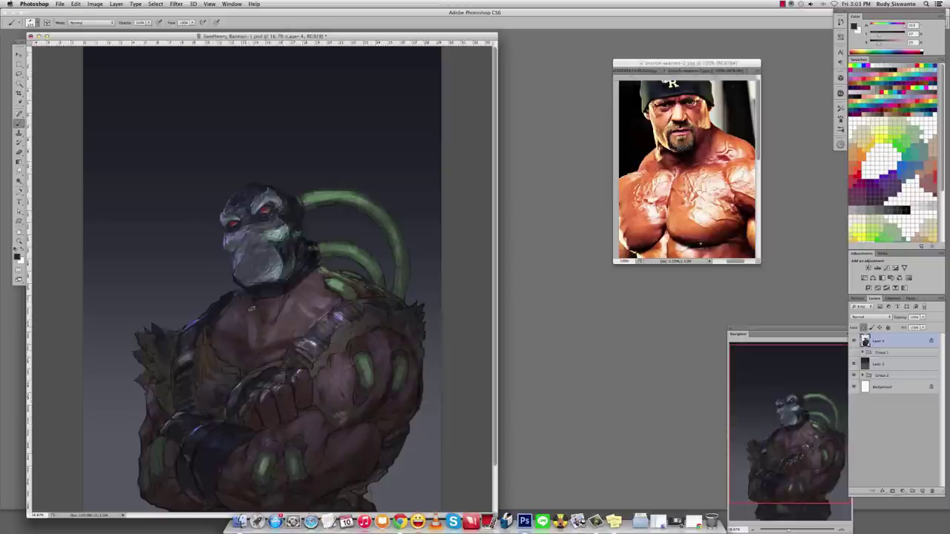
key("super+z")
left_click(253, 327, "alt")
left_click(247, 315, "alt")
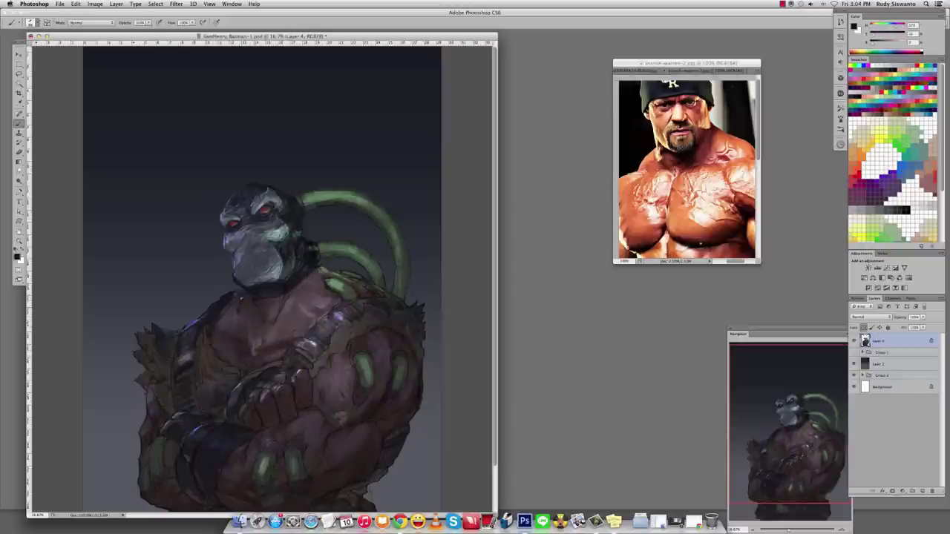
Add sampled pale blue highlights to the base of the neck and the lower edge of the chest.
left_click(224, 243, "alt")
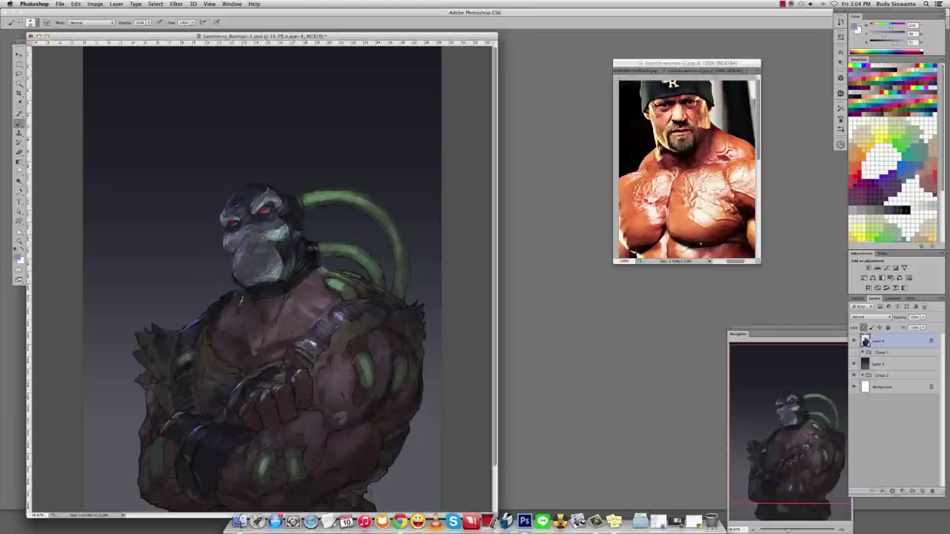
left_click_drag(243, 295, 244, 307)
mouse_move(268, 343)
left_mouse_down()
mouse_move(278, 347)
mouse_move(264, 353)
left_mouse_up()
left_click(239, 306, "alt")
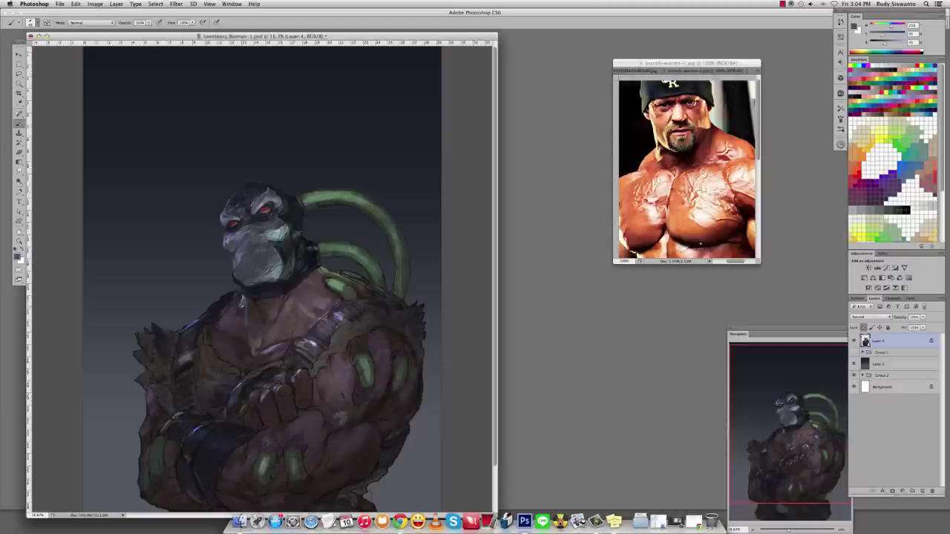
Blend the collar area and the shoulder muscle near the green patch with sampled skin and dark tones.
left_click(241, 300, "alt")
left_click_drag(232, 302, 229, 312)
left_click_drag(319, 281, 313, 291)
left_click(330, 296, "alt")
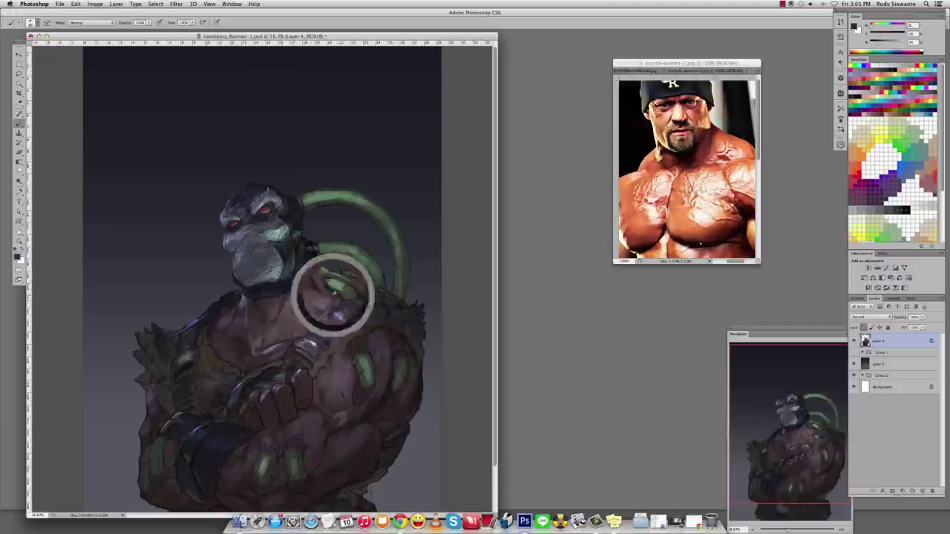
left_click(328, 291, "alt")
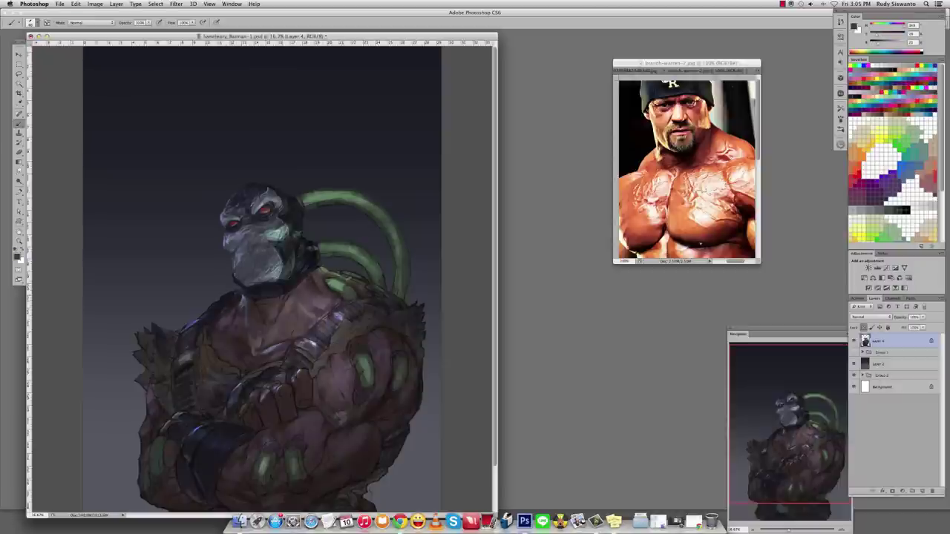
left_click(333, 275, "alt")
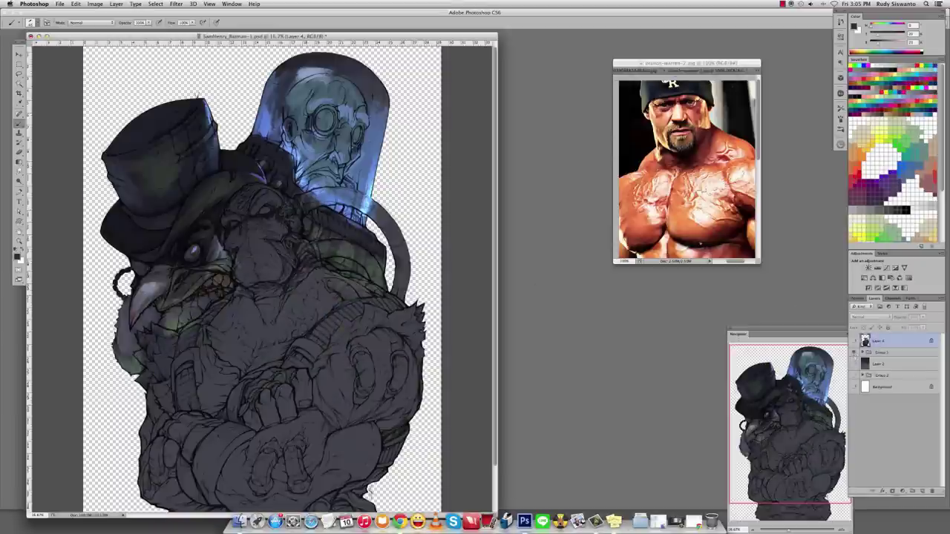
Show Layer 4 and the background gradient on Layer 2 again, and hide Group 1.
key("l")
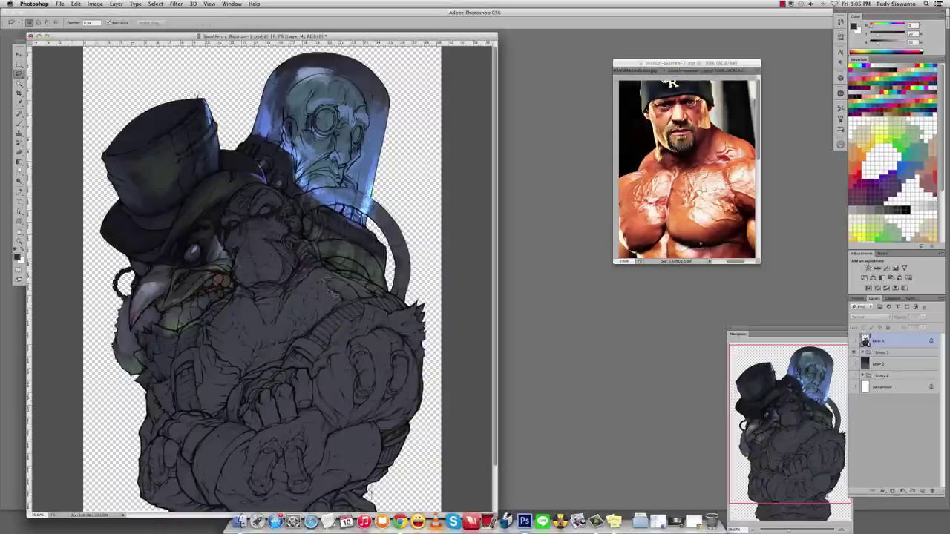
left_click(854, 353)
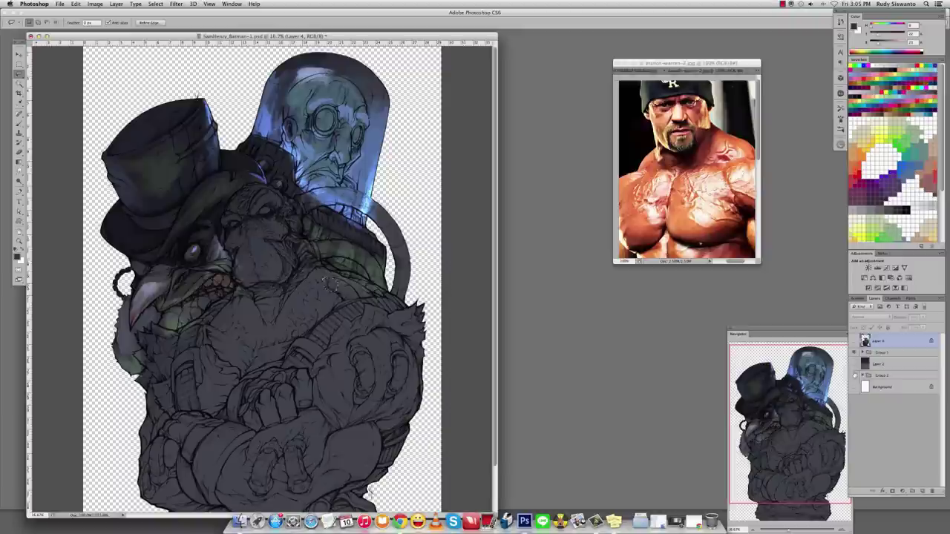
left_click(854, 342)
left_click(854, 364)
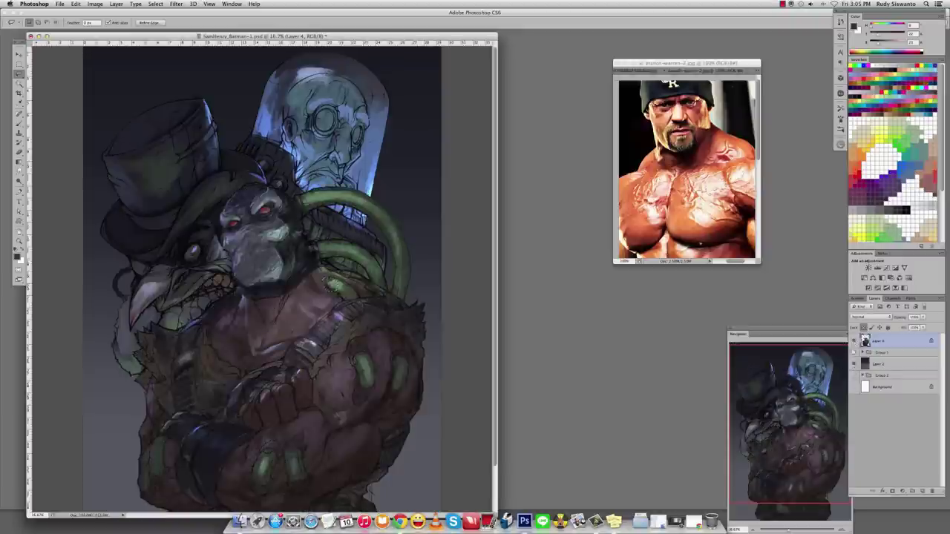
key("b")
left_click(853, 352)
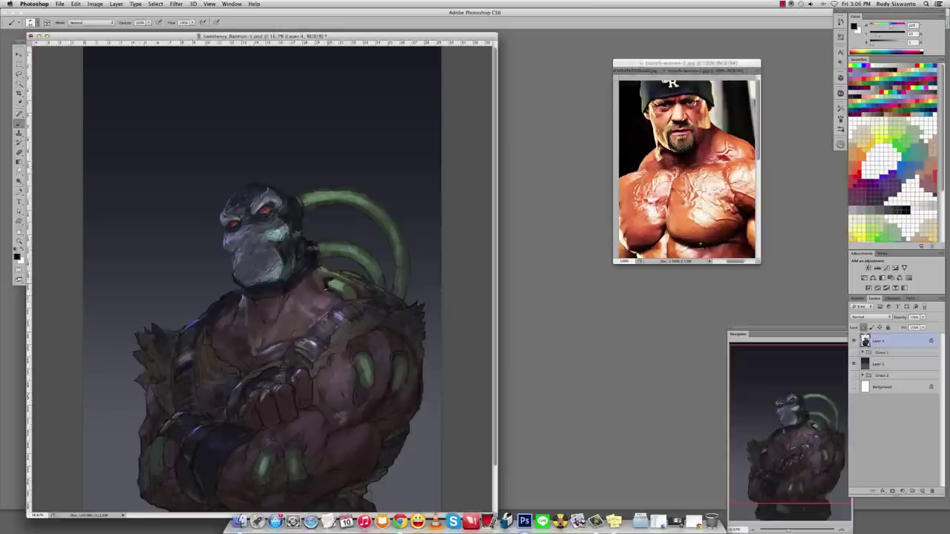
Paint the shoulder muscle and the edge of its green patch with sampled dark and muted skin tones.
left_click(320, 281, "alt")
left_click_drag(320, 281, 314, 278)
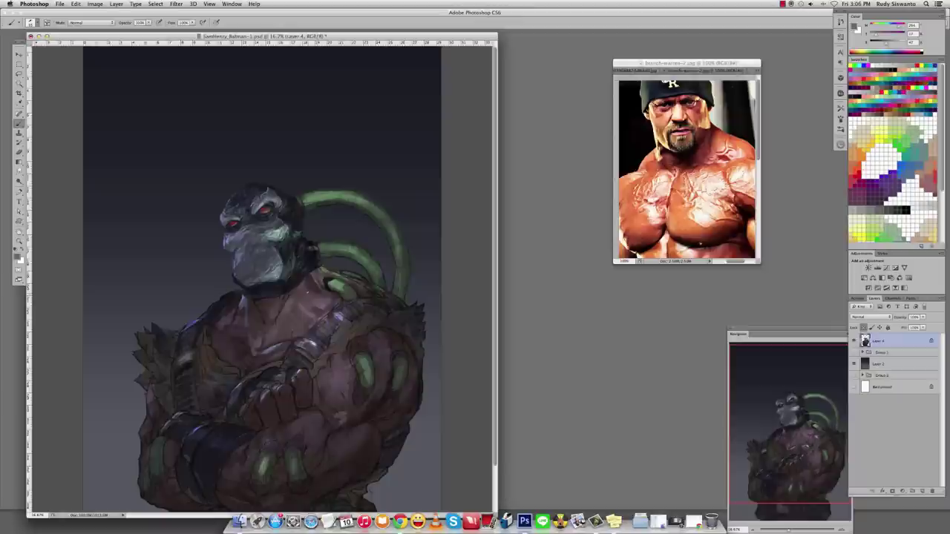
left_click(302, 290, "alt")
left_click_drag(316, 300, 325, 303)
left_click(337, 291, "alt")
left_click(337, 291, "alt")
left_click(310, 283, "alt")
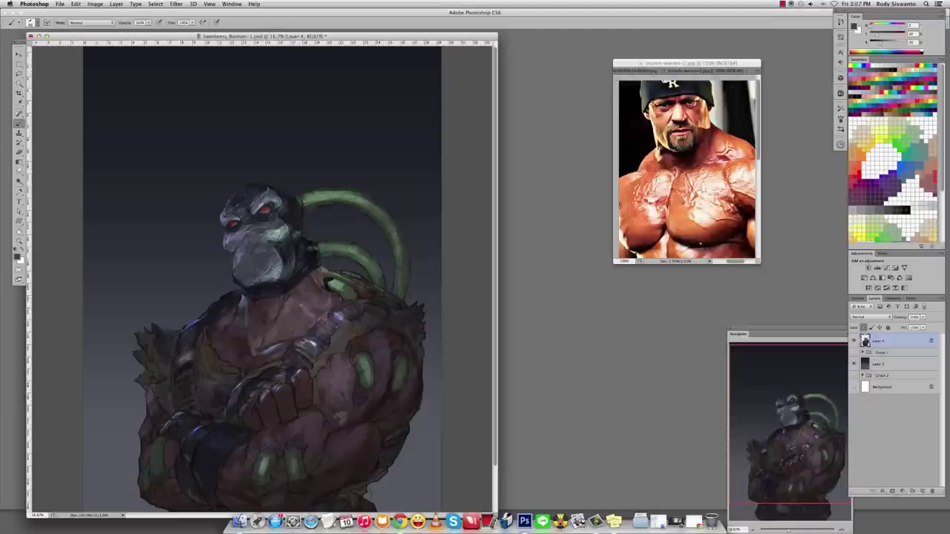
Smooth the neck and upper chest over the line art with sampled brown skin tones.
left_click(307, 296, "alt")
left_click(257, 299, "alt")
left_click_drag(257, 299, 296, 331)
left_click(273, 304, "alt")
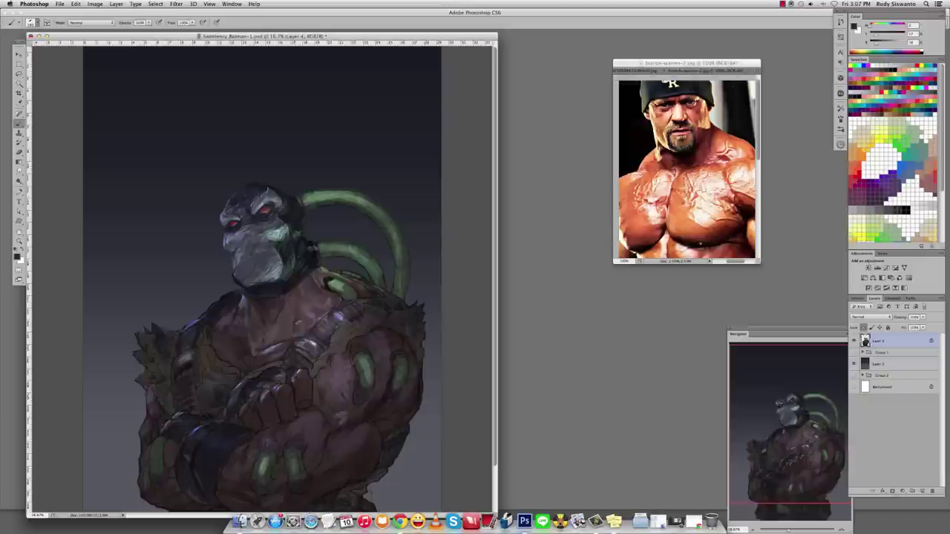
key("super+z")
left_click(311, 314, "alt")
Isolate Group 1 to check the line art and other figures, and restore the previous layer visibility.
left_click(782, 4)
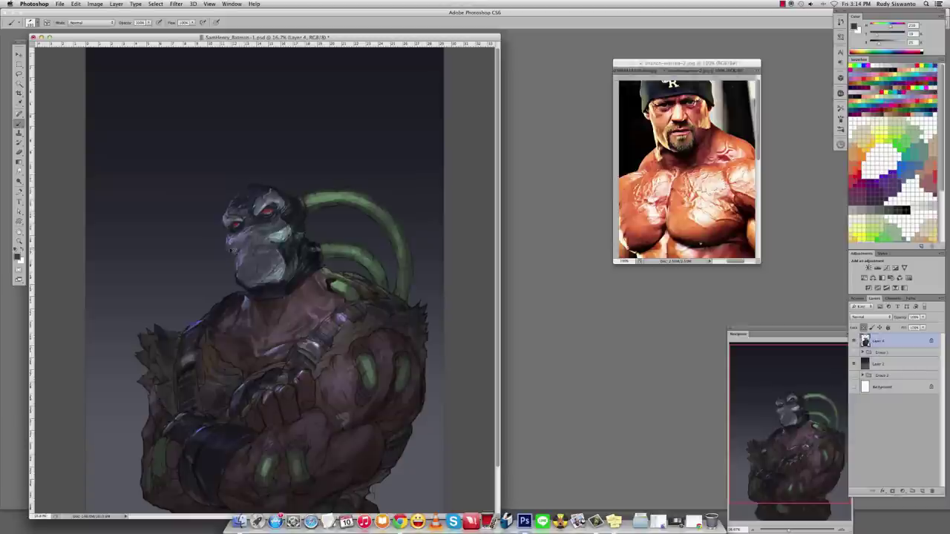
left_click(854, 353, "alt")
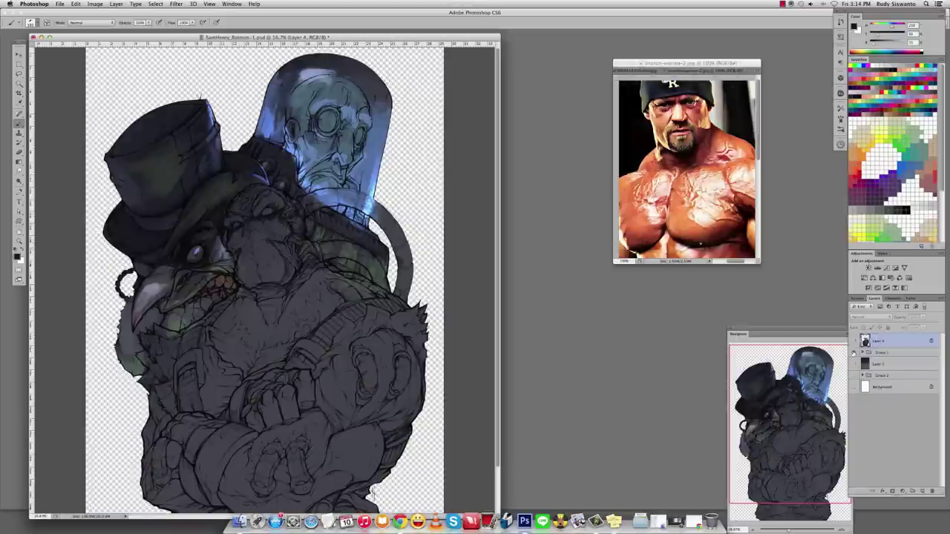
left_click(854, 352, "alt")
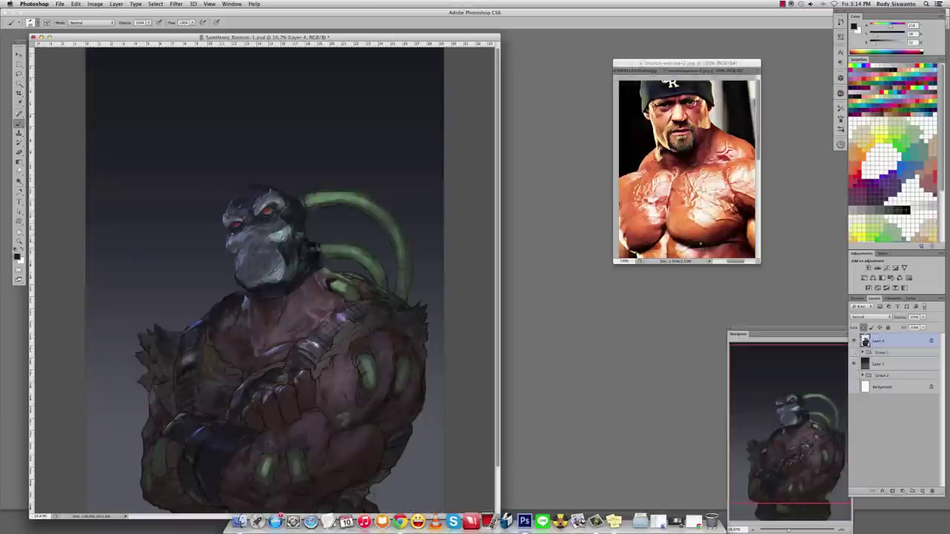
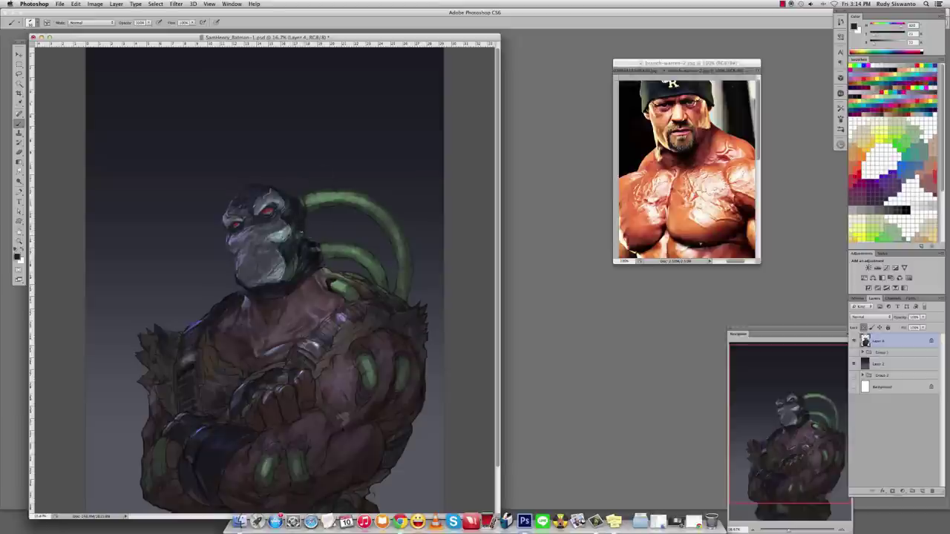
Refine the dark side of the mask and the adjoining neck and upper chest with sampled dark and brown tones.
left_click(296, 228, "alt")
left_click(301, 245, "alt")
left_click(339, 276, "alt")
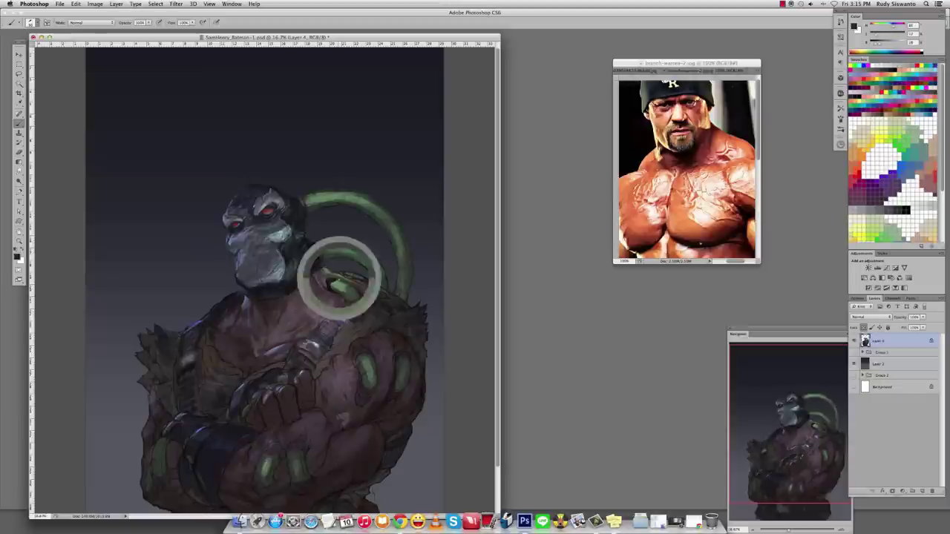
left_click(316, 293, "alt")
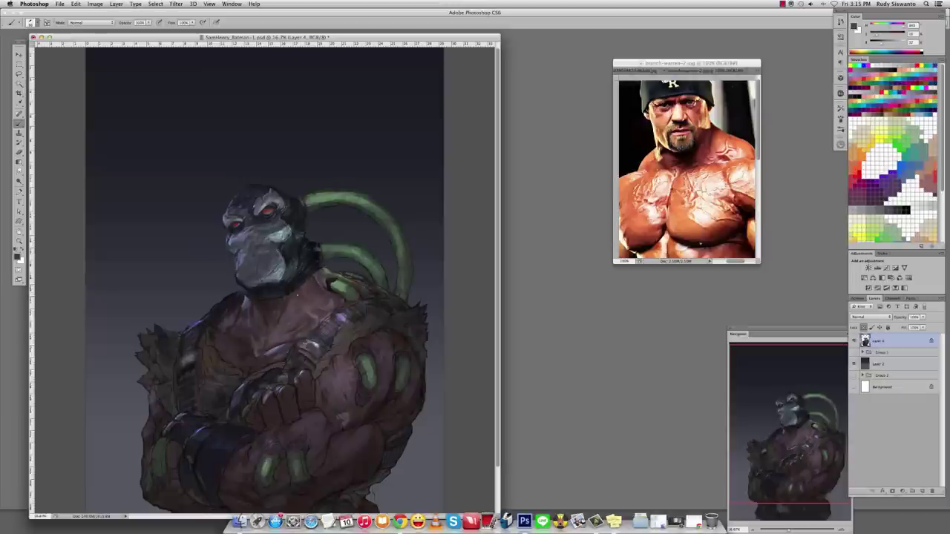
left_click(301, 287, "alt")
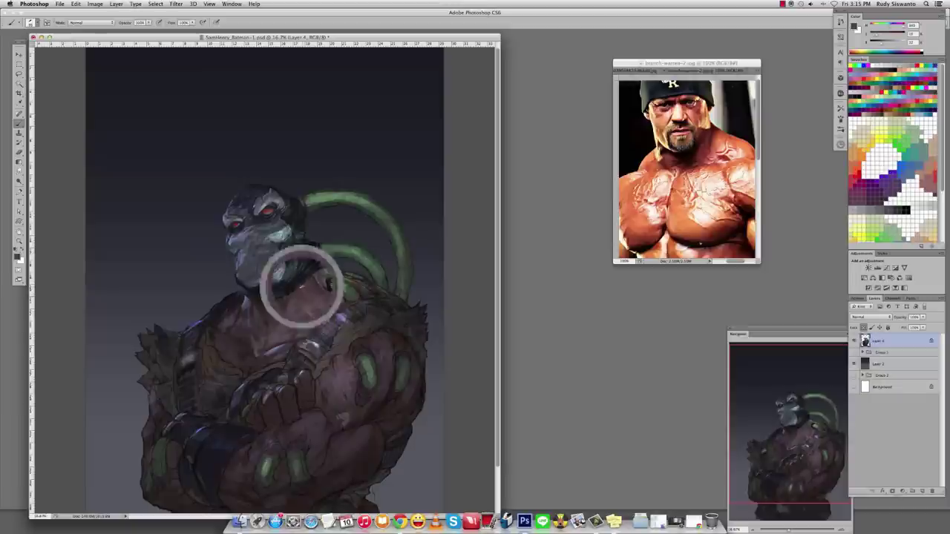
left_click(256, 326, "alt")
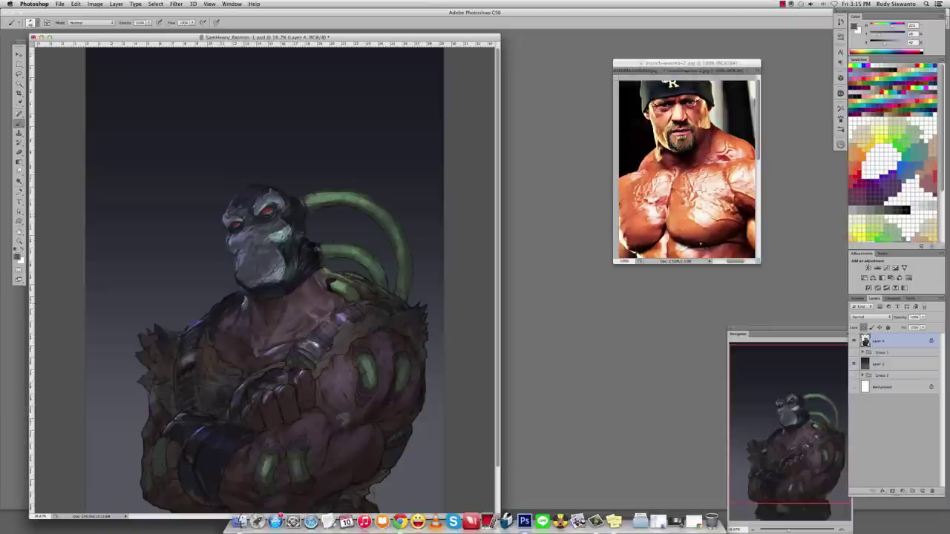
left_click(235, 317, "alt")
Paint the lower jaw of the mask with sampled blue-grey and green-grey tones.
left_click(284, 281, "alt")
left_click(277, 269, "alt")
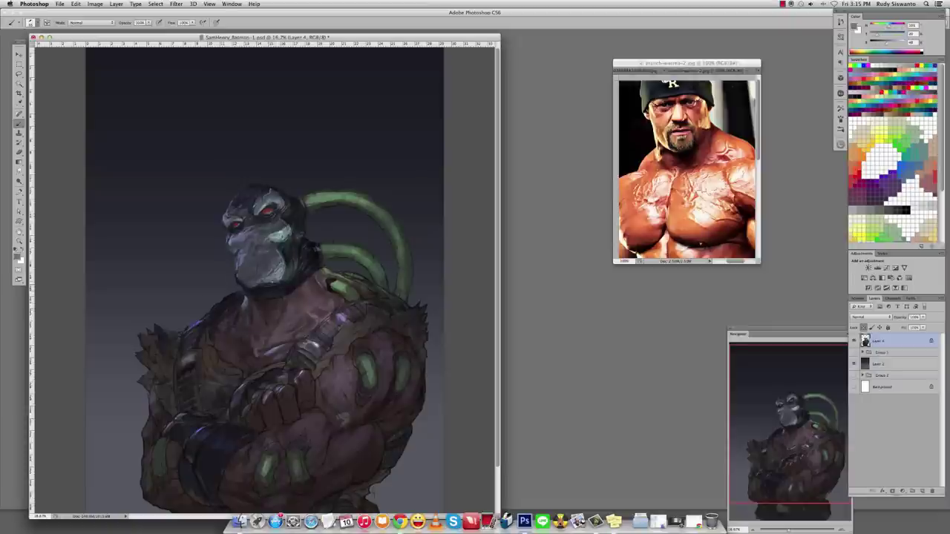
left_click(281, 280, "alt")
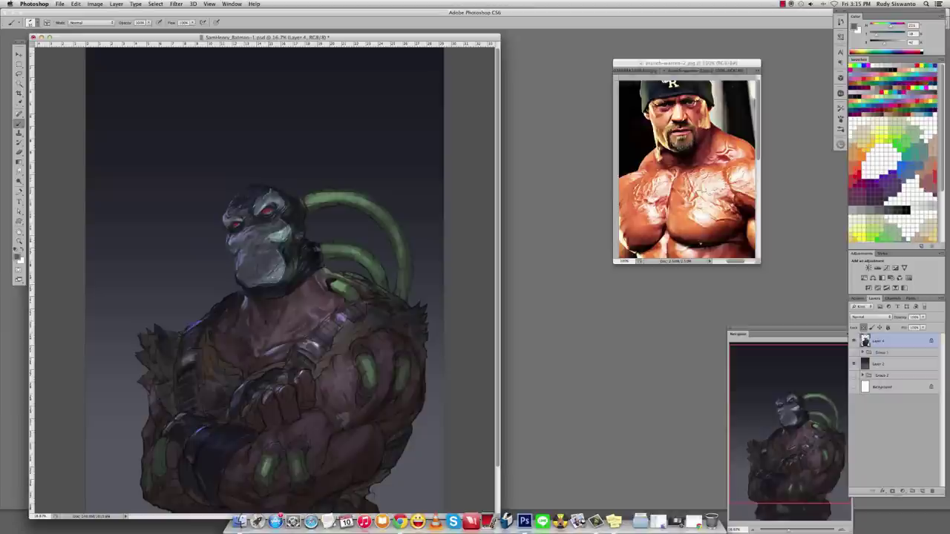
left_click(279, 278, "alt")
left_click(276, 280, "alt")
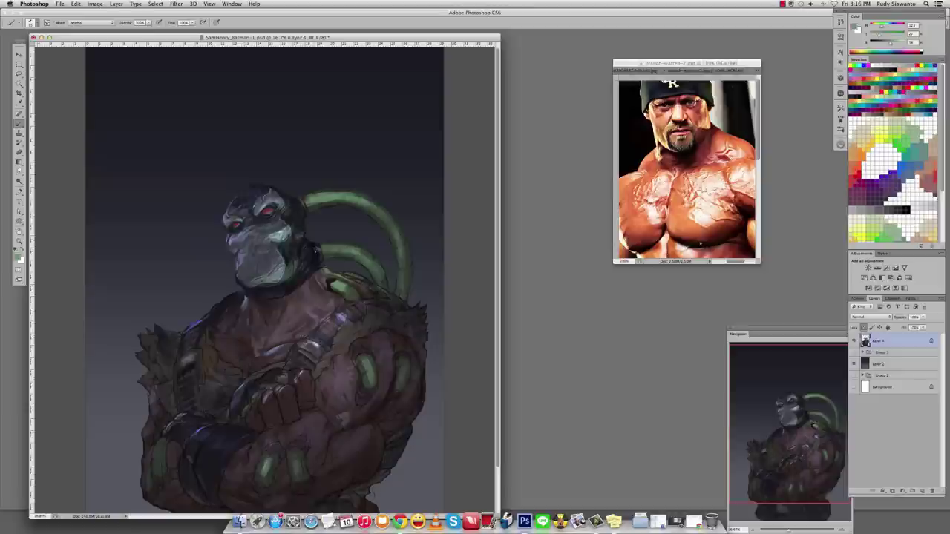
Paint the dark side of the mask near the lower hose with a sampled tone and soften it with the Smudge tool.
left_click(300, 244, "alt")
key("r")
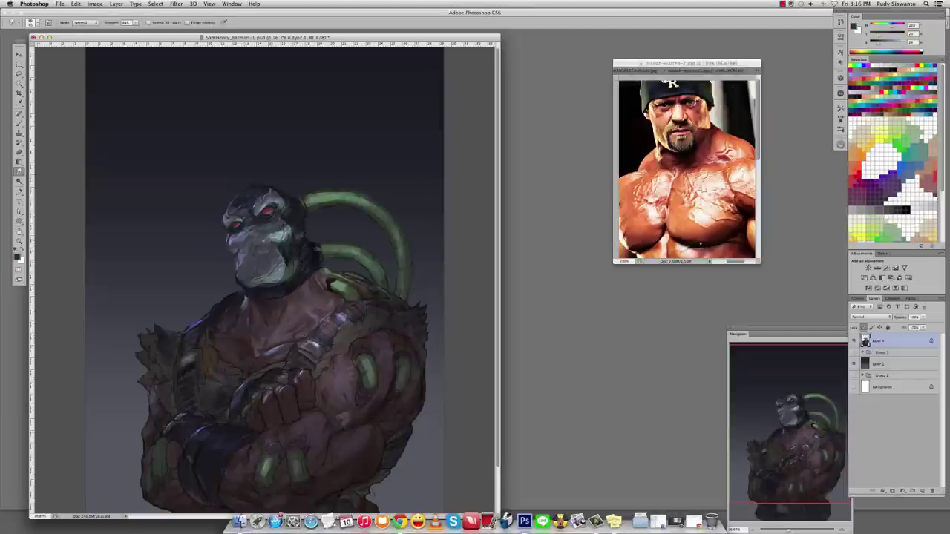
key("b")
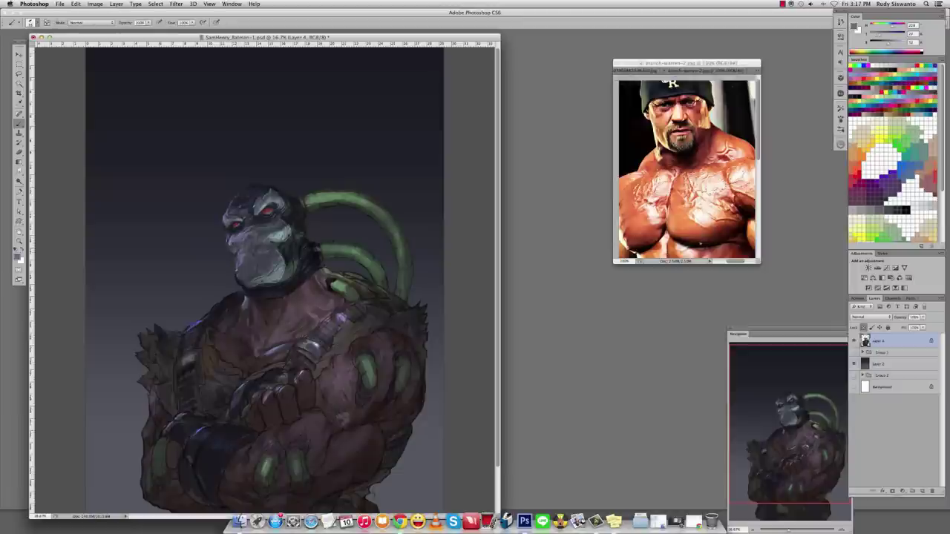
Rework the far cheek of the mask and the light accent at the far edge of the neck with sampled cool tones.
left_click(239, 251, "alt")
key("super+z")
left_click(252, 256, "alt")
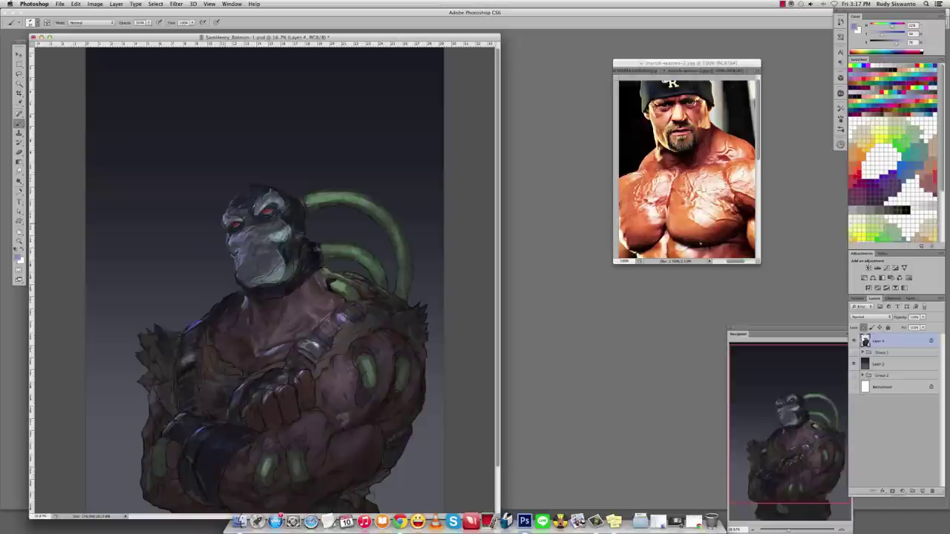
left_click(237, 297, "alt")
key("super+z")
left_click(237, 300, "alt")
left_click(237, 296, "alt")
Model the base of the neck and the upper chest with sampled mid and dark skin tones.
left_click(297, 325, "alt")
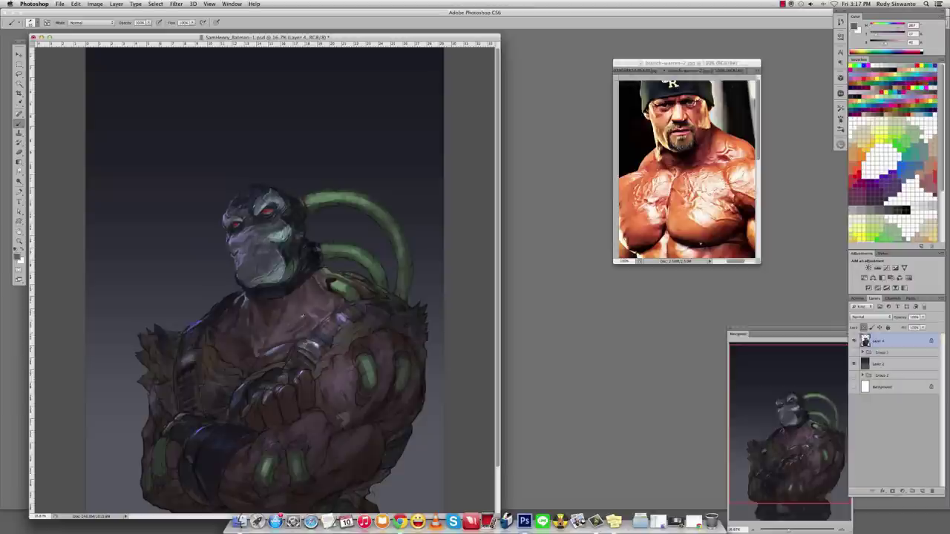
left_click_drag(297, 324, 296, 338)
left_click(300, 326, "alt")
left_click(295, 319, "alt")
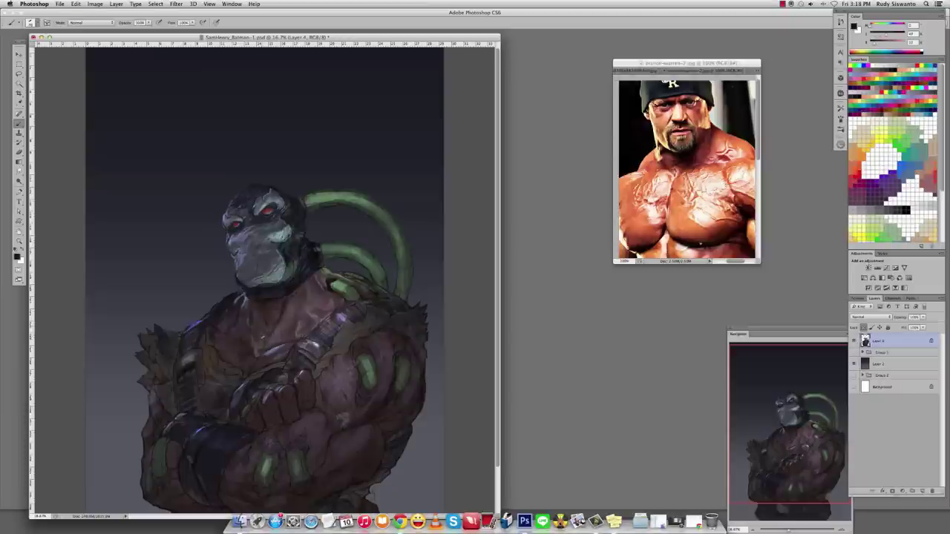
left_click(260, 327, "alt")
Adjust the highlights of Layer 4 with Color Balance, keeping luminosity preserved.
key("i")
key("super+b")
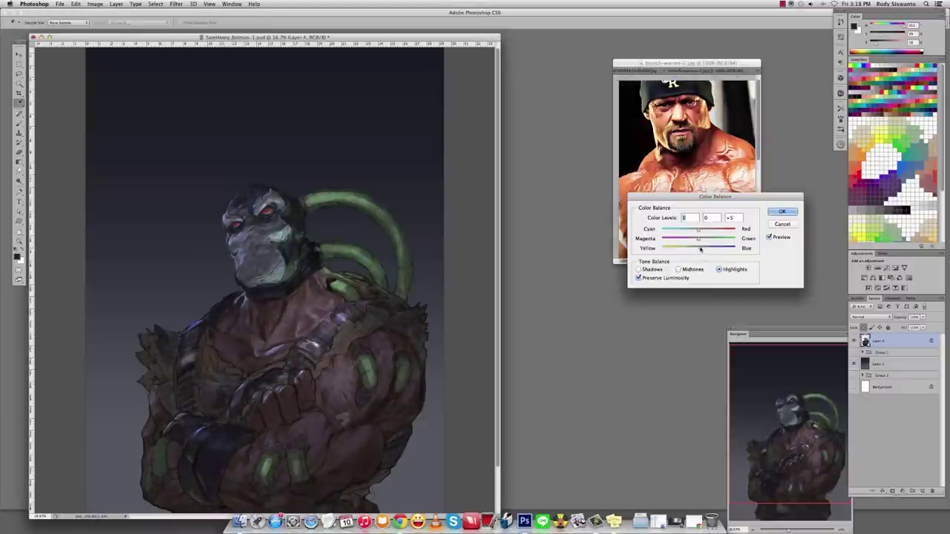
mouse_move(710, 248)
left_mouse_down()
mouse_move(697, 248)
mouse_move(703, 229)
mouse_move(696, 248)
mouse_move(695, 238)
left_mouse_up()
key("super+2")
left_click(780, 212)
key("z")
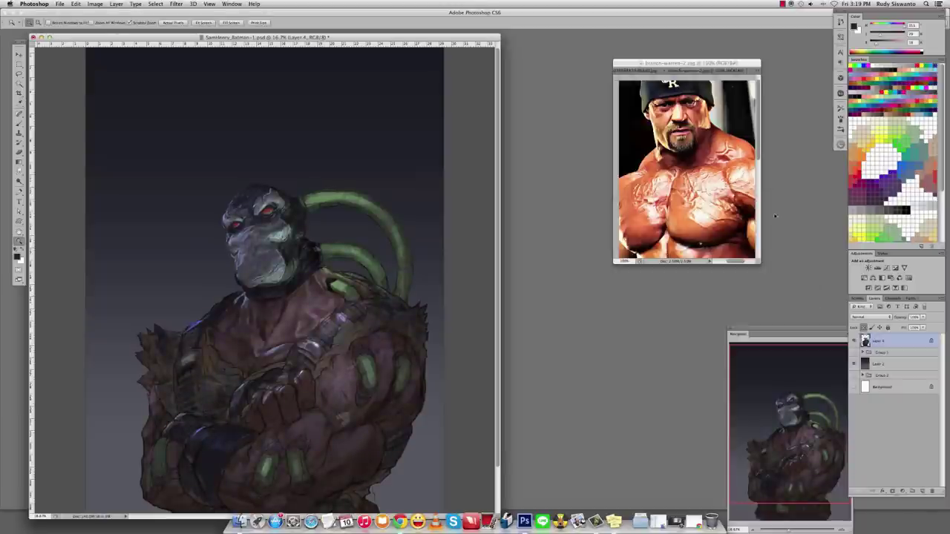
Blend the neck muscles and the skin beside the chest strap with sampled brown and violet-grey tones.
key("b")
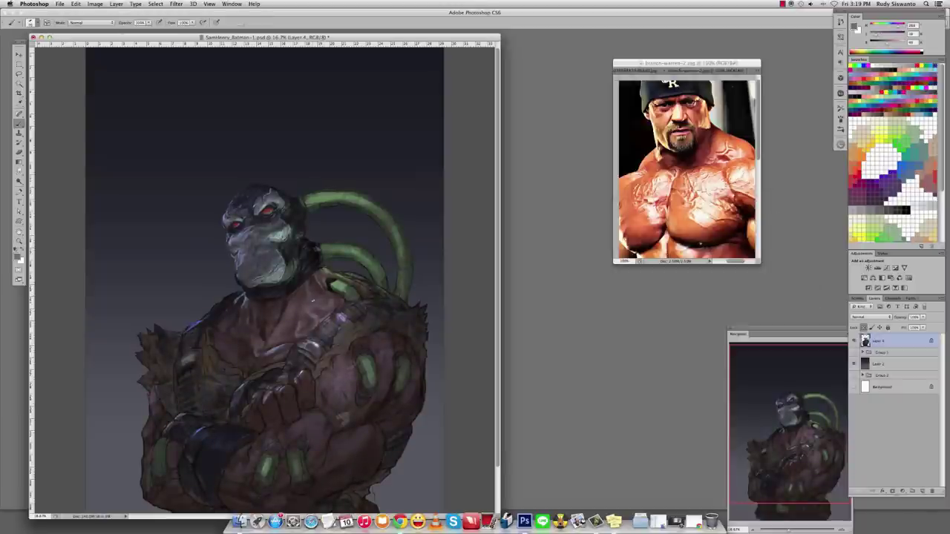
left_click(330, 306, "alt")
left_click(282, 303, "alt")
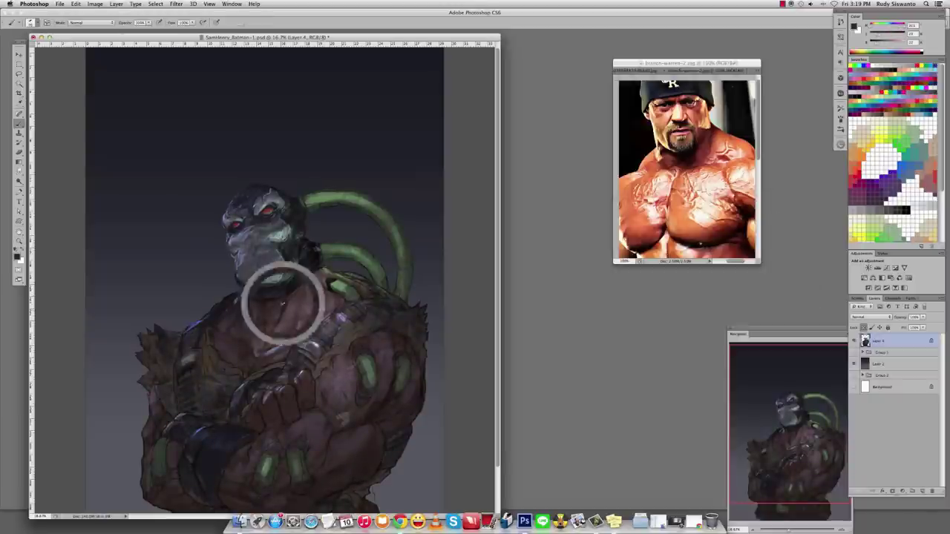
left_click(244, 298, "alt")
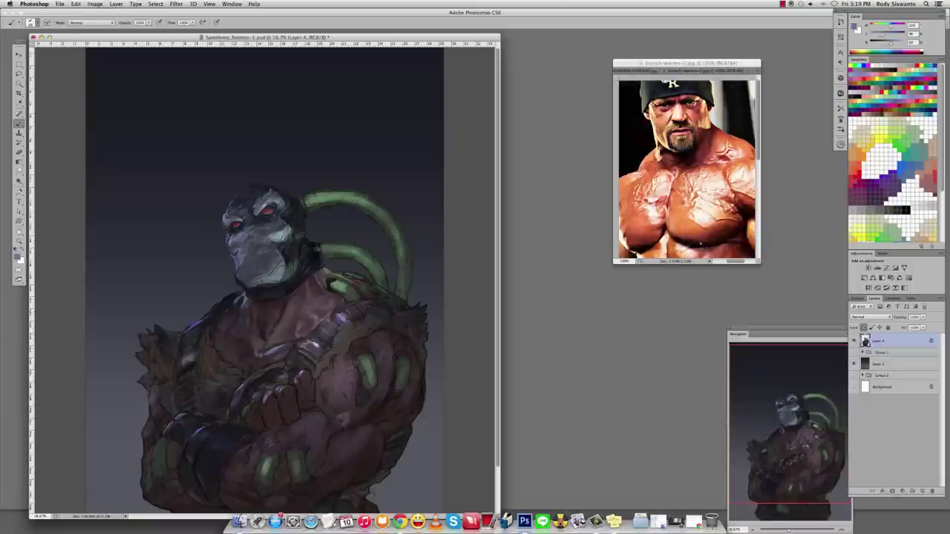
left_click(282, 300, "alt")
left_click(282, 301, "alt")
left_click_drag(297, 345, 326, 333)
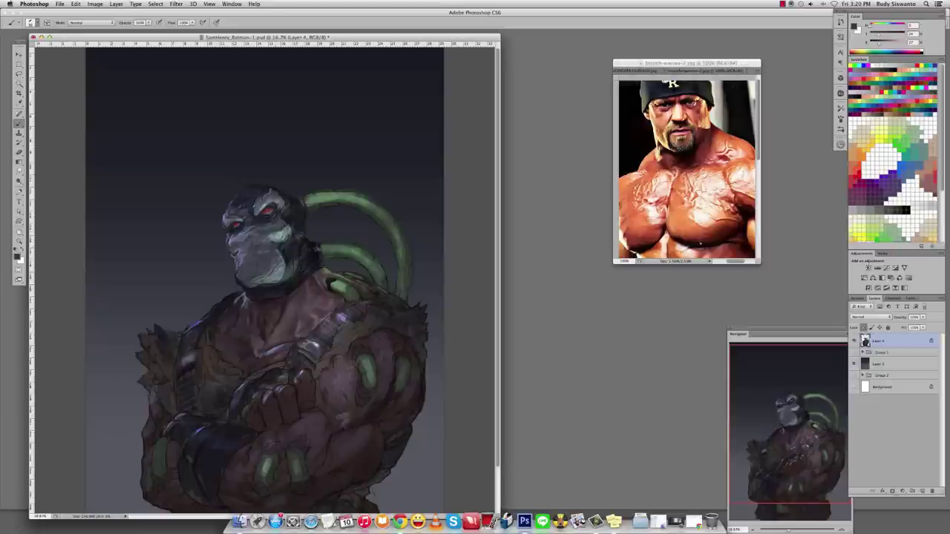
Paint the forehead and brow of the mask with sampled dark blue-grey tones.
left_click(248, 198, "alt")
left_click(257, 208, "alt")
left_click(251, 217, "alt")
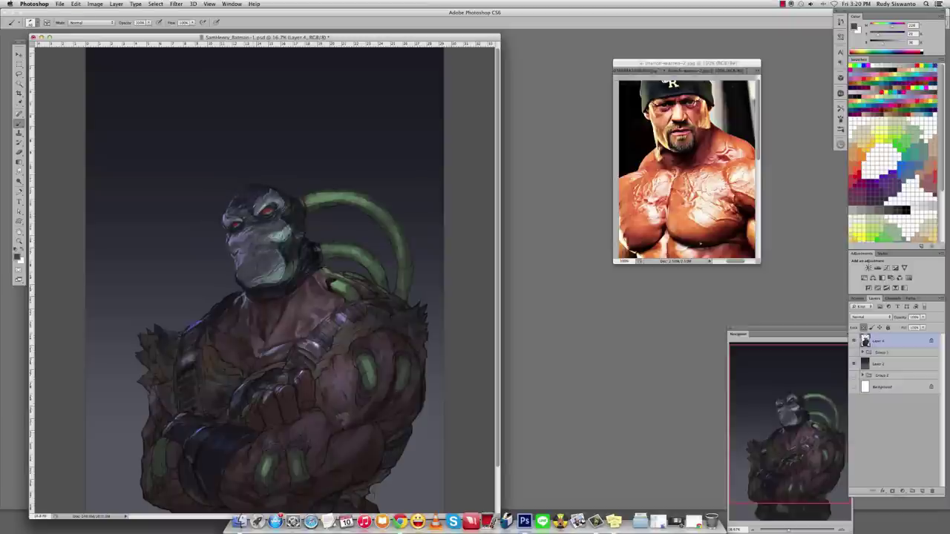
left_click(246, 218, "alt")
left_click(247, 217, "alt")
left_click(243, 207, "alt")
left_click(246, 207, "alt")
left_click_drag(240, 207, 243, 216)
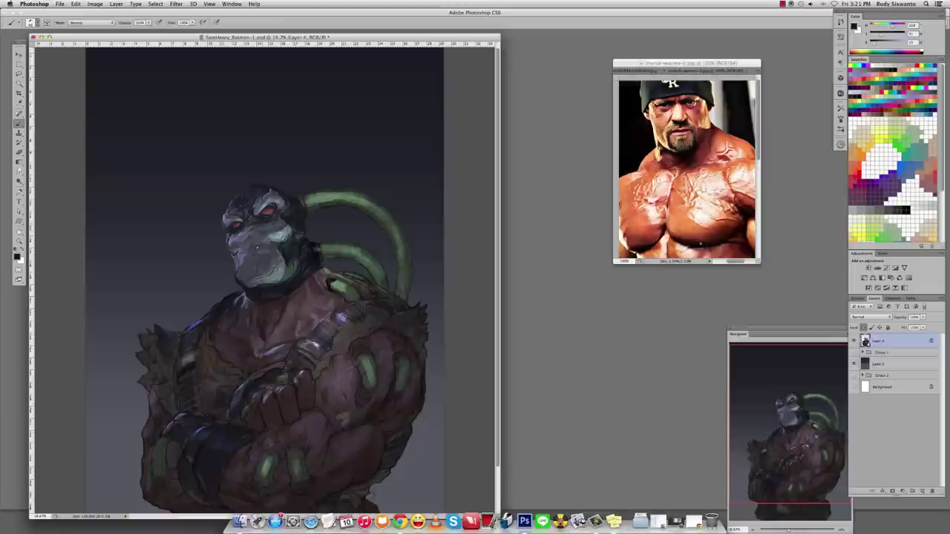
Paint the chest muscle above the crossed arms over the line art with sampled brown skin tones.
left_click(306, 274, "alt")
left_click(196, 305, "alt")
left_click(230, 334, "alt")
left_click(250, 365, "alt")
left_click_drag(239, 356, 253, 363)
left_click(236, 353, "alt")
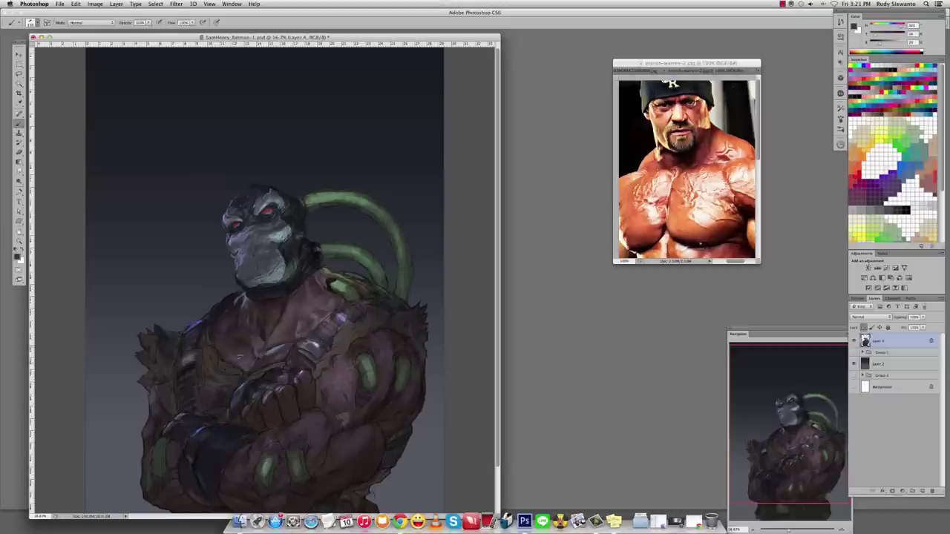
left_click(261, 348, "alt")
left_click(258, 365, "alt")
left_click(268, 365, "alt")
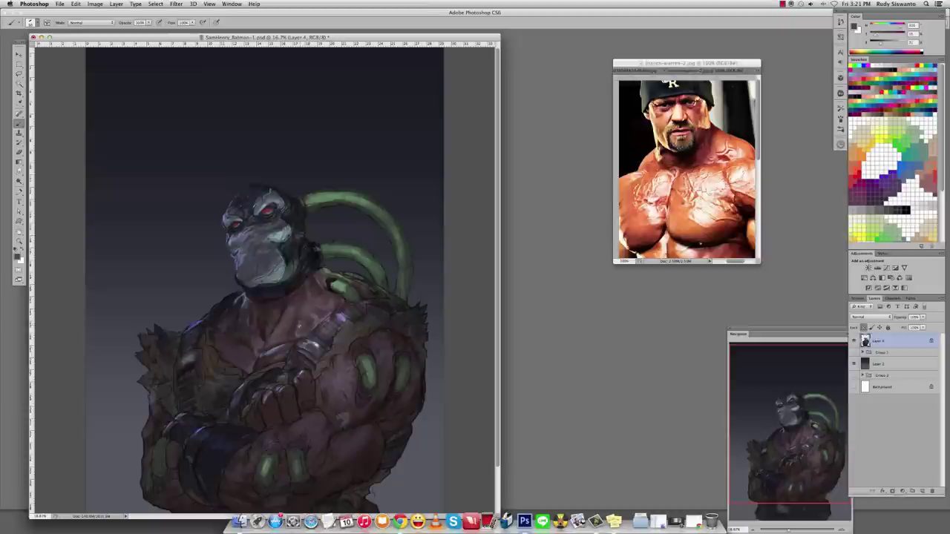
Paint the side of the neck and the shoulder muscle around the green patch with sampled skin and dark tones.
left_click(319, 314, "alt")
left_click(317, 315, "alt")
left_click(336, 299, "alt")
left_click(315, 274, "alt")
mouse_move(326, 272)
left_mouse_down()
mouse_move(347, 279)
mouse_move(342, 301)
left_mouse_up()
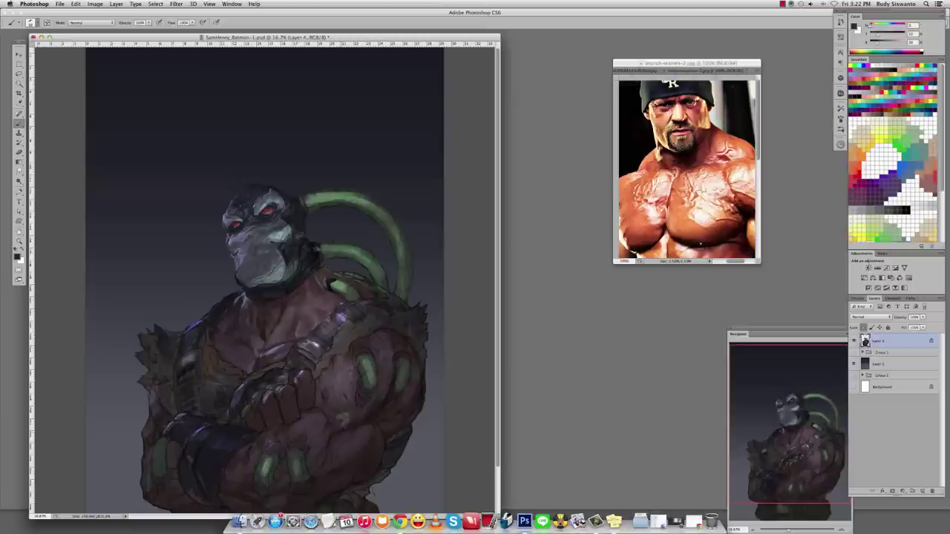
left_click(343, 301, "alt")
left_click(360, 289)
left_click(375, 290, "alt")
mouse_move(370, 286)
left_mouse_down()
mouse_move(360, 283)
mouse_move(377, 282)
left_mouse_up()
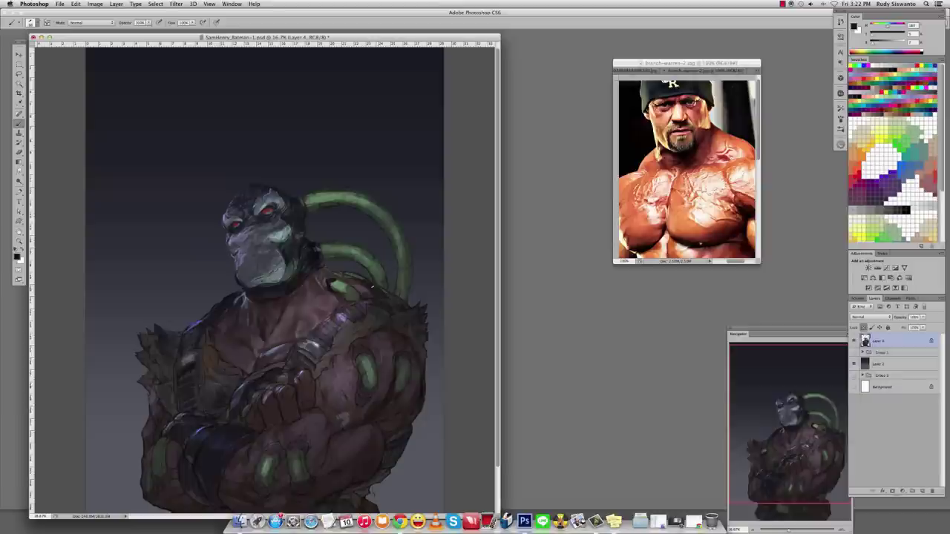
Rework the center of the chest and the light edge above the fist with sampled dark and mid skin tones.
left_click(231, 324, "alt")
left_click(269, 318, "alt")
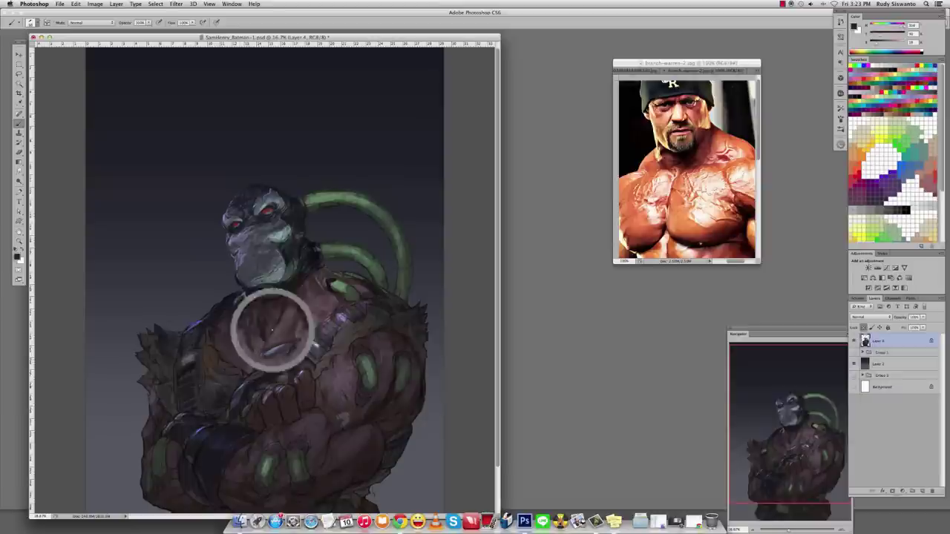
mouse_move(266, 347)
left_mouse_down()
mouse_move(270, 337)
mouse_move(285, 360)
left_mouse_up()
left_click(275, 334, "alt")
left_click(272, 345, "alt")
left_click(271, 344, "alt")
left_click(282, 352, "alt")
left_click(283, 355, "alt")
left_click(267, 354, "alt")
left_click(265, 353, "alt")
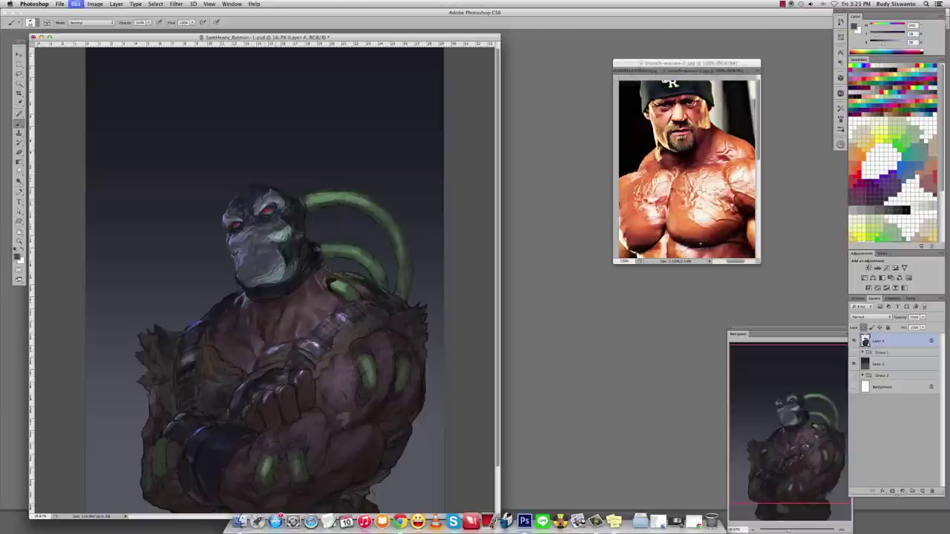
left_click(233, 329, "alt")
Check the whole figure and paint the front of the neck below the mask with sampled brown tones.
key("z")
left_click(286, 298, "alt")
left_click(287, 299, "alt")
left_click(286, 299)
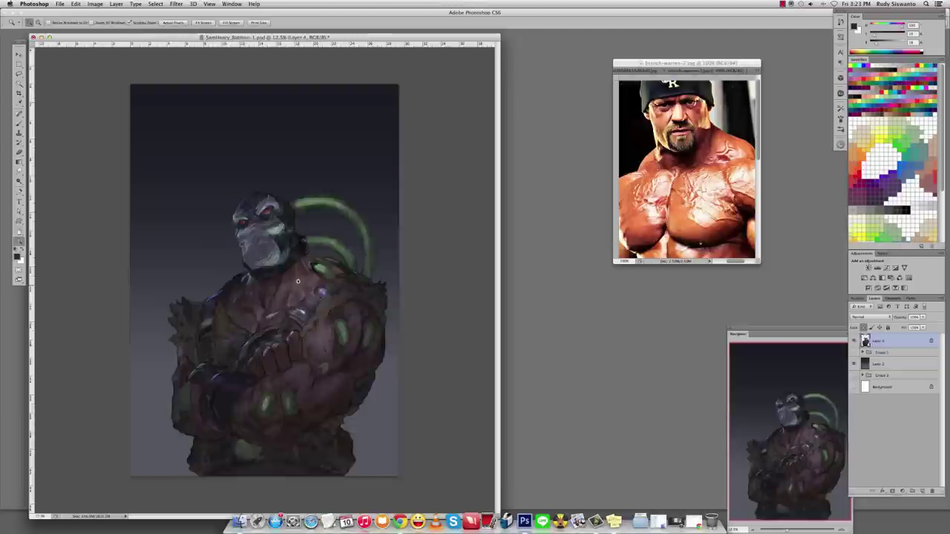
left_click(286, 299)
key("b")
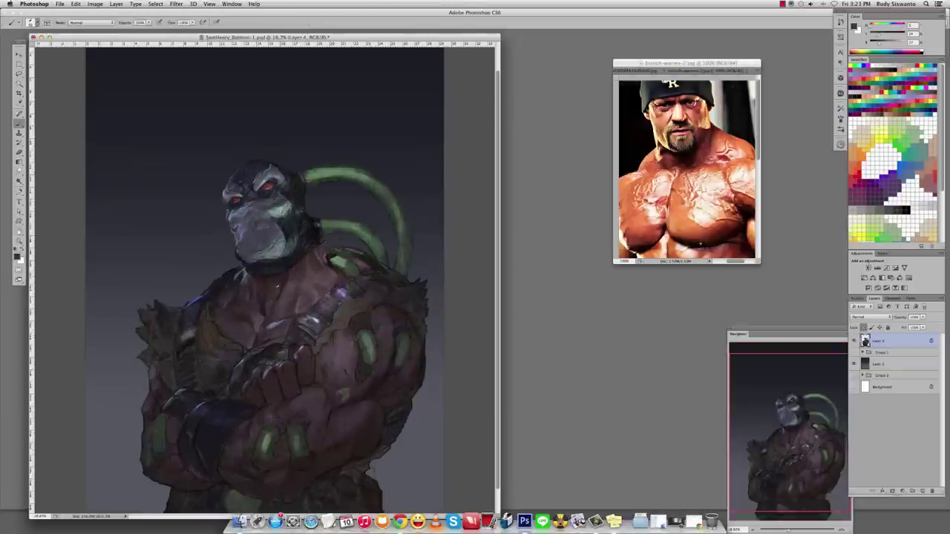
left_click(313, 293, "alt")
left_click(278, 293, "alt")
left_click(273, 276, "alt")
left_click(270, 287, "alt")
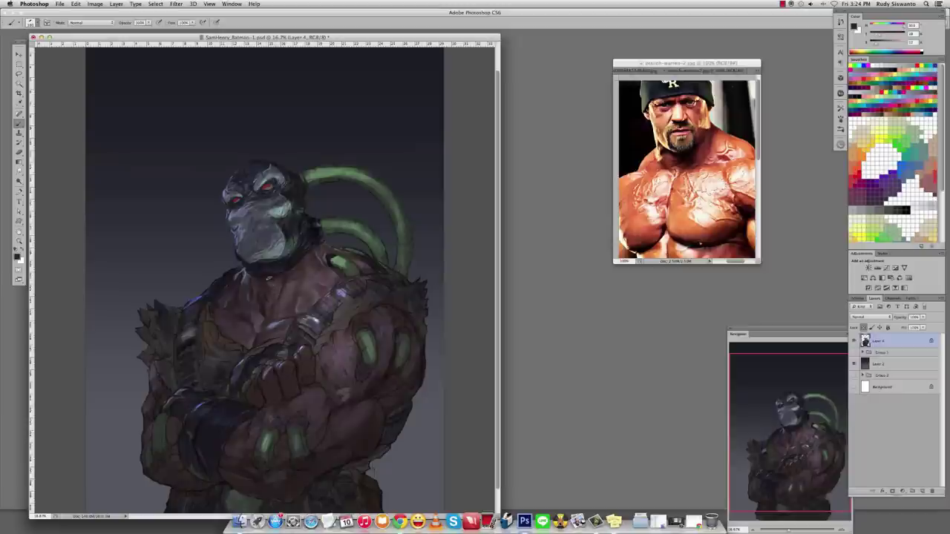
Revise the strokes under the chin and paint sampled skin tones across the neck toward the shoulder.
key("super+z")
left_click(264, 276, "alt")
key("super+z")
key("super+z")
left_click(255, 286, "alt")
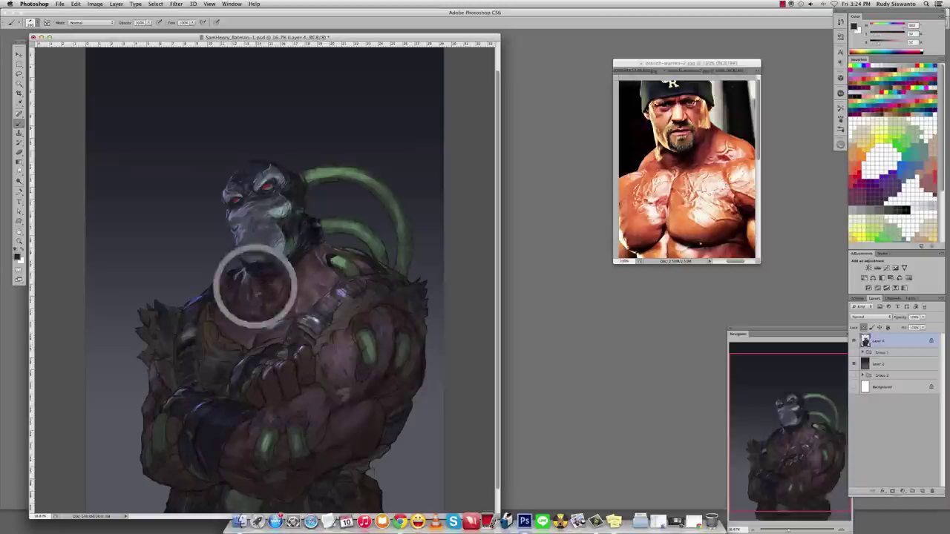
left_click_drag(298, 291, 322, 273)
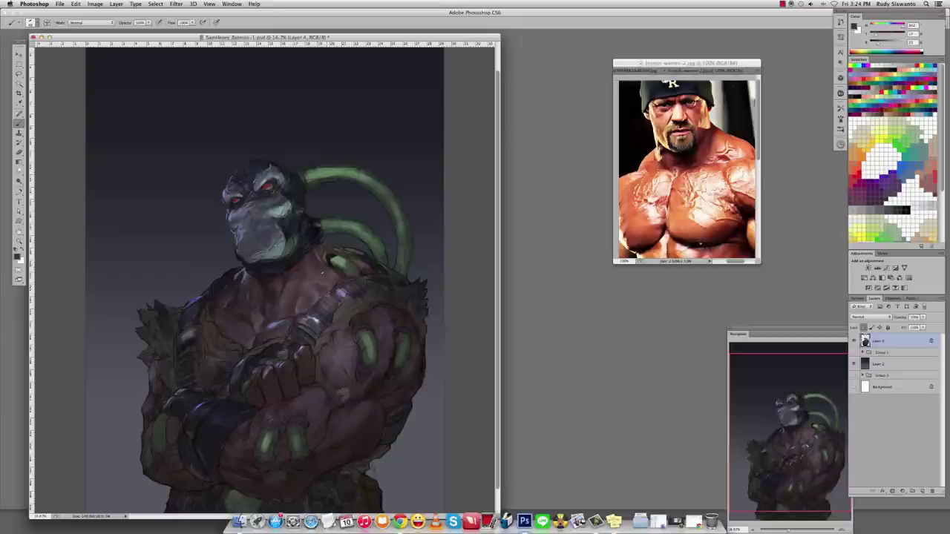
Refine the mask's nose and mouthpiece with sampled grey tones and touch up the near eye with sampled reds.
left_click(264, 213, "alt")
left_click(265, 214, "alt")
left_click(268, 222, "alt")
key("XF86AudioRaiseVolume")
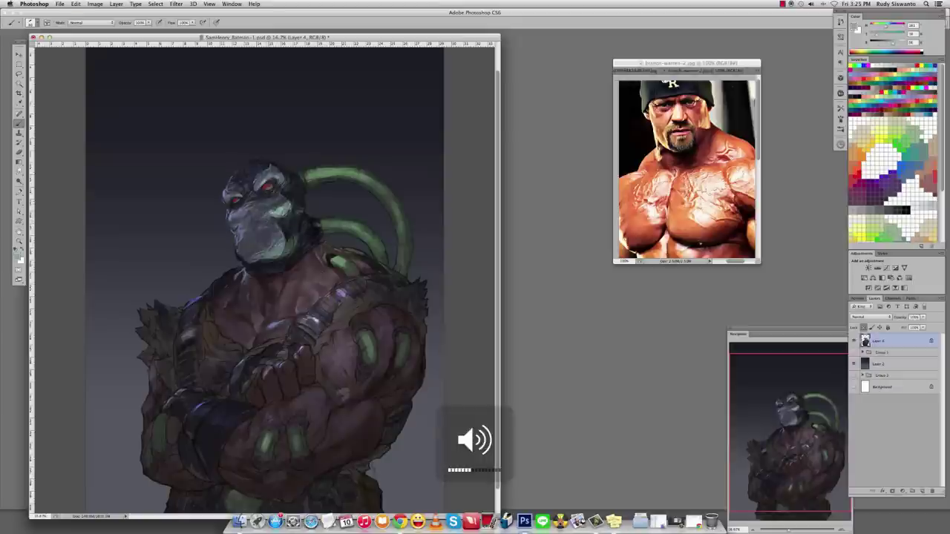
left_click(275, 234, "alt")
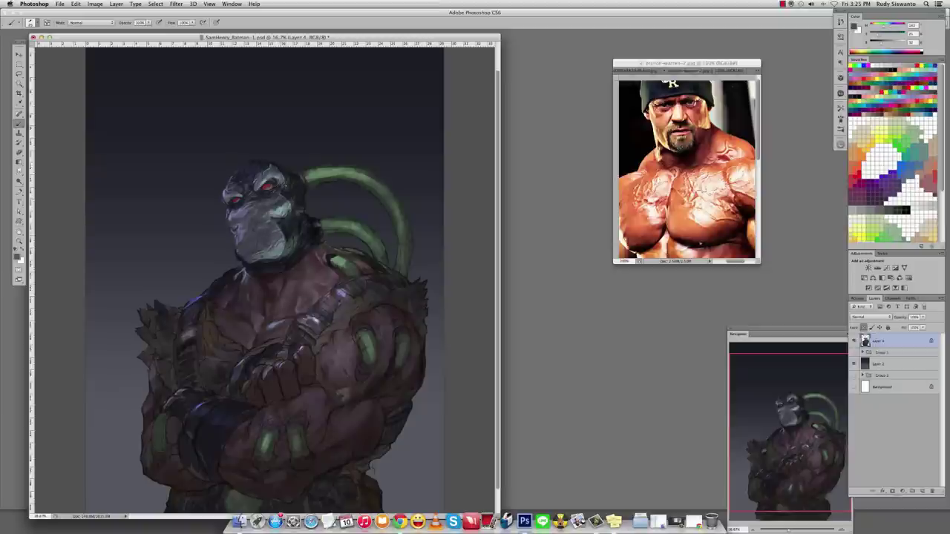
left_click(268, 183, "alt")
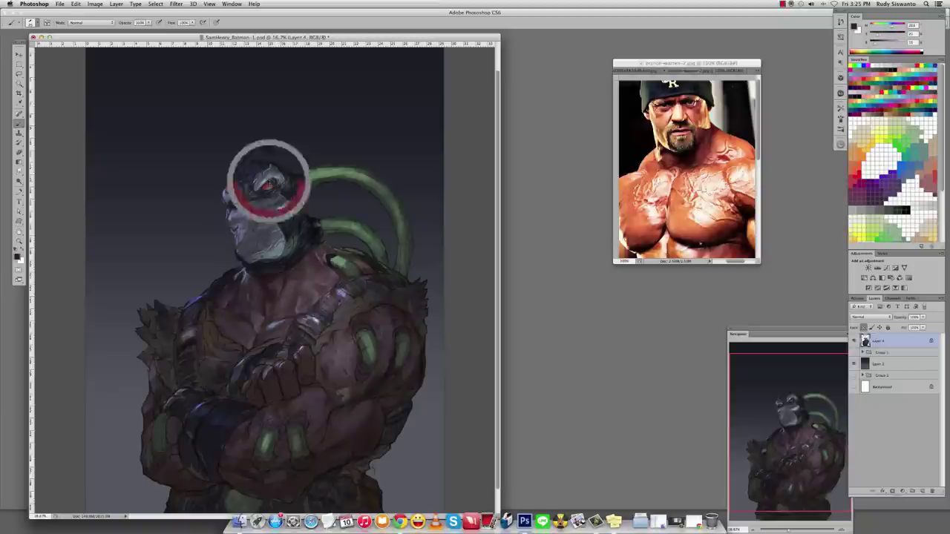
left_click(265, 188, "alt")
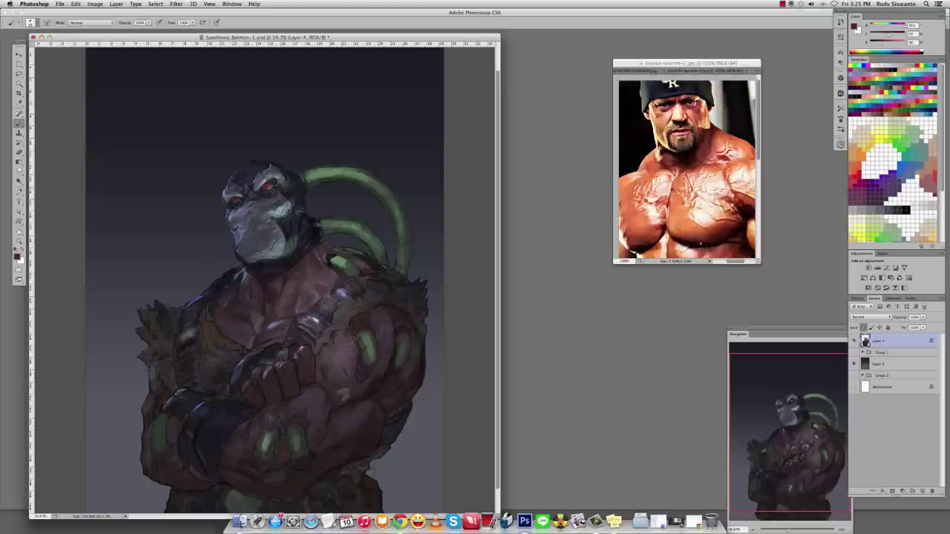
Paint the mask around the far eye, the temple and the upper mouthpiece with sampled dark and bluish grey tones.
left_click(256, 223, "alt")
left_click(241, 202, "alt")
left_click(240, 204, "alt")
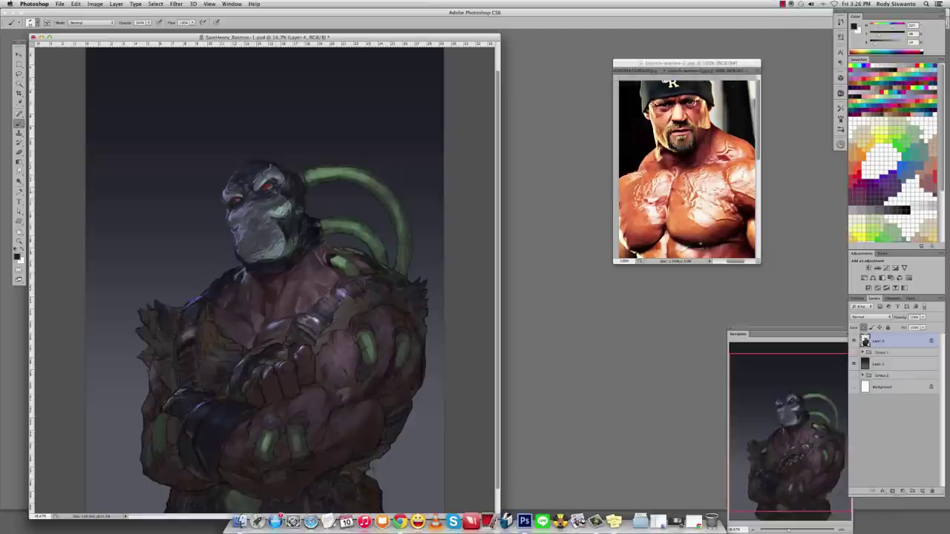
left_click(244, 197, "alt")
left_click(285, 195, "alt")
left_click(285, 195, "alt")
left_click(239, 211, "alt")
left_click(251, 226, "alt")
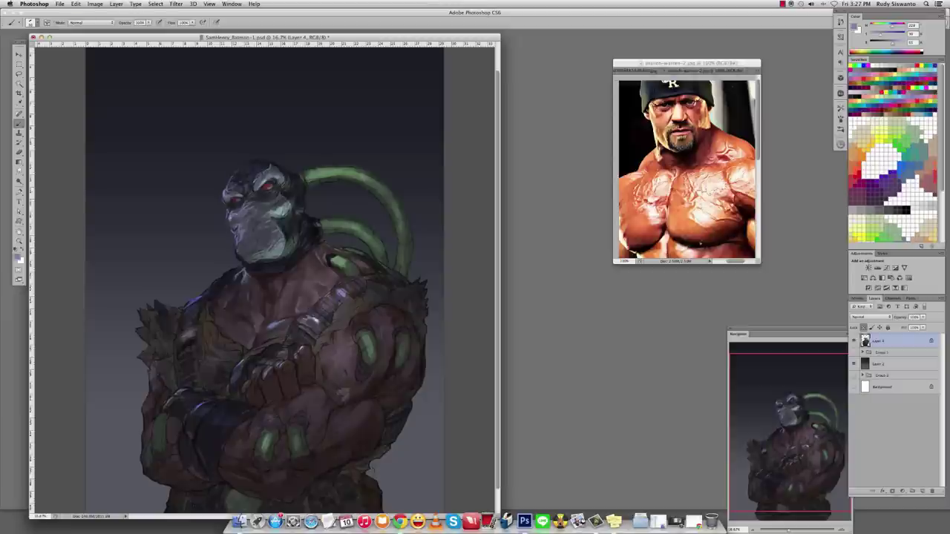
Paint the mask's forehead and the light brow over the near eye with sampled blue-grey and dark tones.
left_click(279, 163, "alt")
left_click(273, 163, "alt")
left_click(271, 162, "alt")
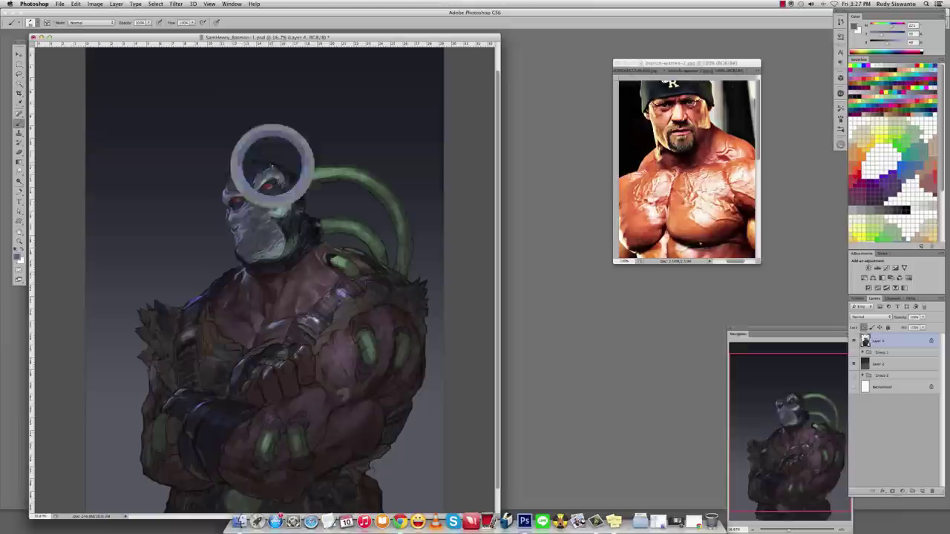
left_click(273, 166, "alt")
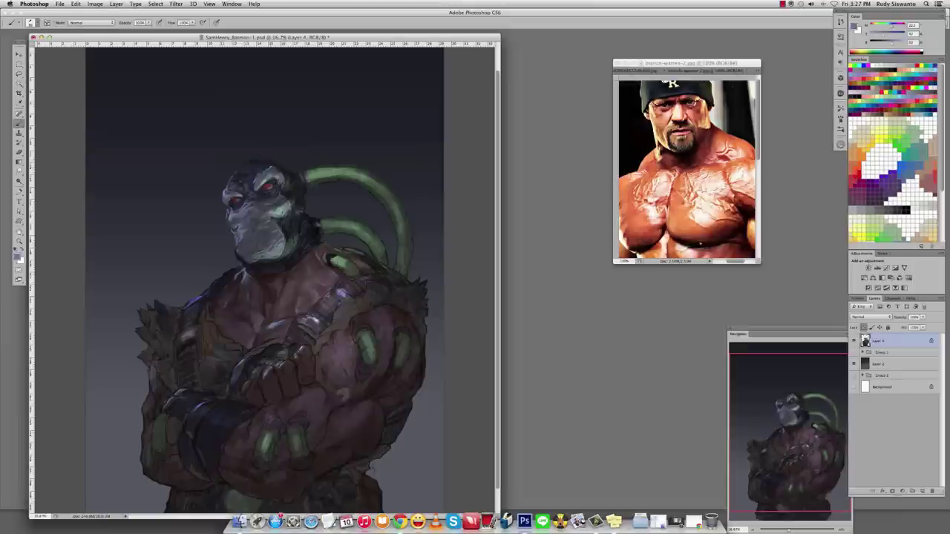
left_click(281, 171, "alt")
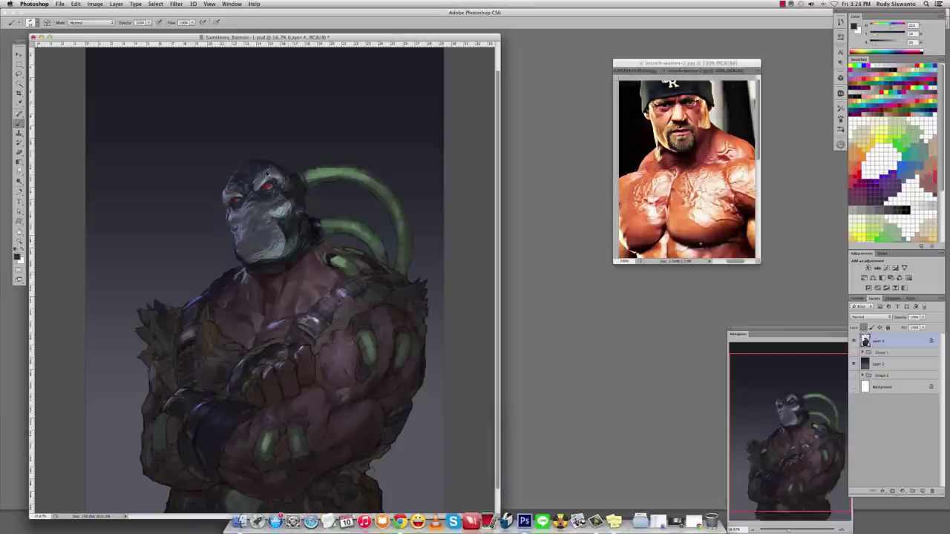
left_click(286, 168, "alt")
left_click(273, 178, "alt")
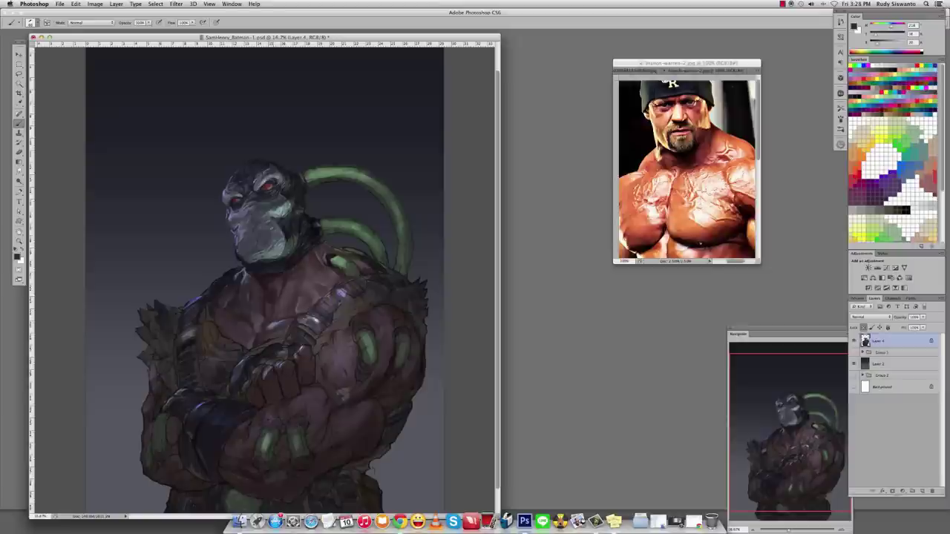
Blend the mask's mouthpiece and the shadow under the nose and near eye with sampled grey and dark tones.
left_click(269, 245, "alt")
left_click(257, 242, "alt")
left_click(241, 226, "alt")
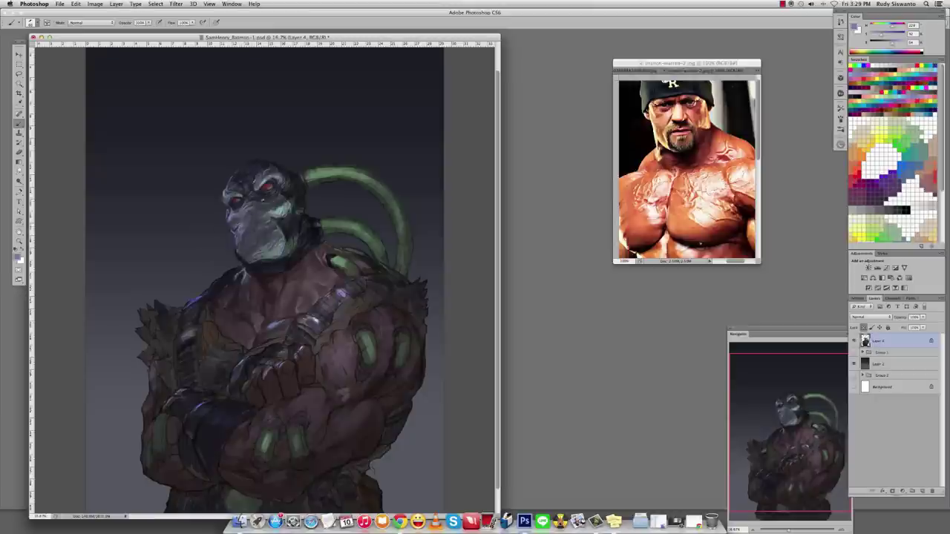
left_click(265, 207, "alt")
left_click(264, 207, "alt")
left_click(255, 237, "alt")
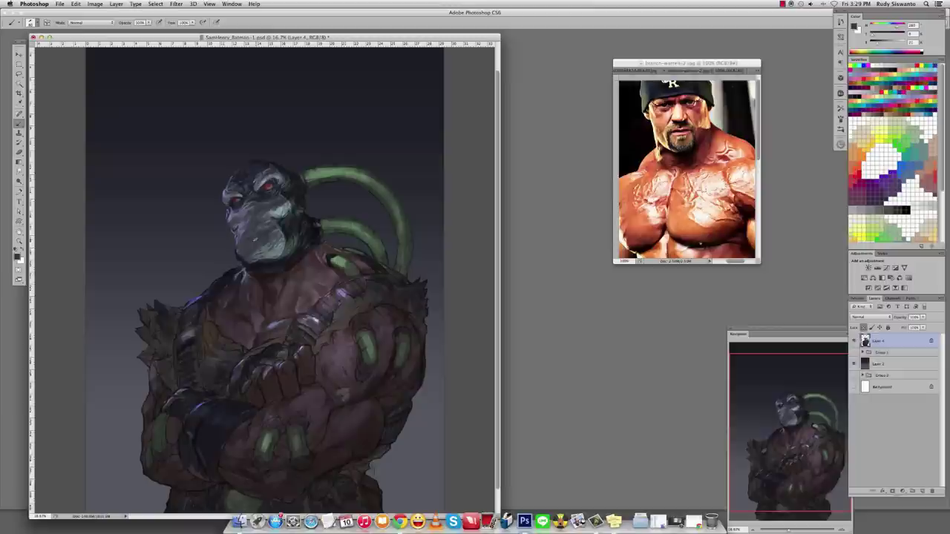
left_click(279, 199, "alt")
left_click(273, 241, "alt")
Paint over the light edge between the lower chest and the fist with sampled dark and skin tones.
left_click(302, 265, "alt")
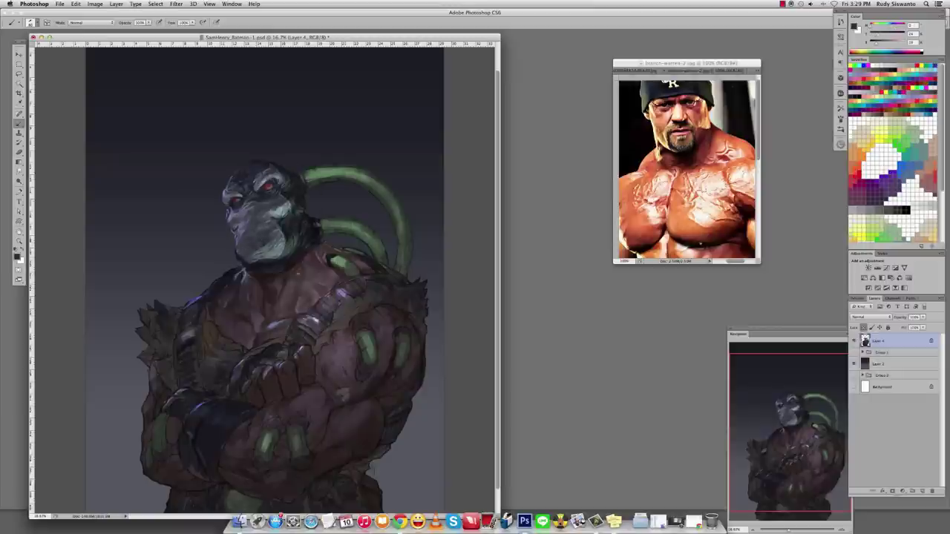
left_click(272, 333, "alt")
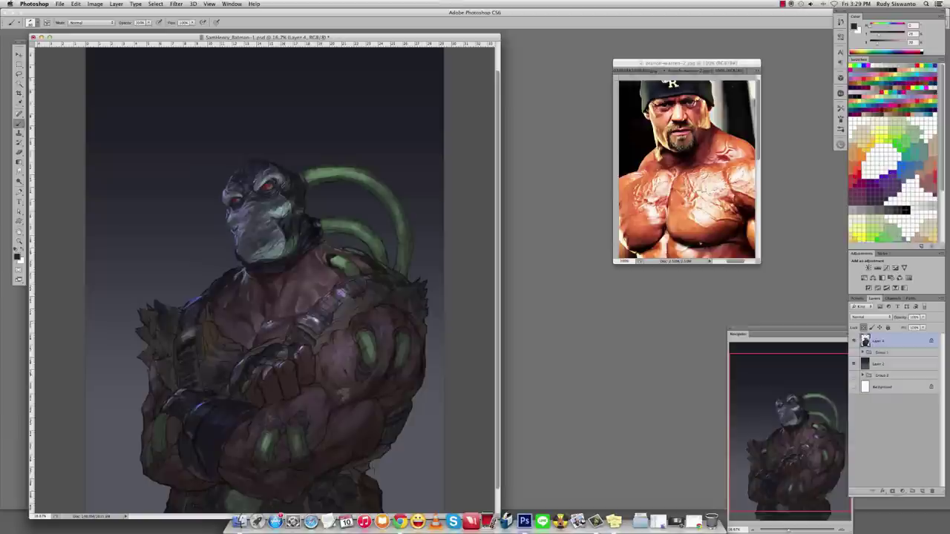
left_click(264, 329, "alt")
left_click(262, 331, "alt")
left_click(265, 322, "alt")
left_click(262, 332, "alt")
left_click(271, 324, "alt")
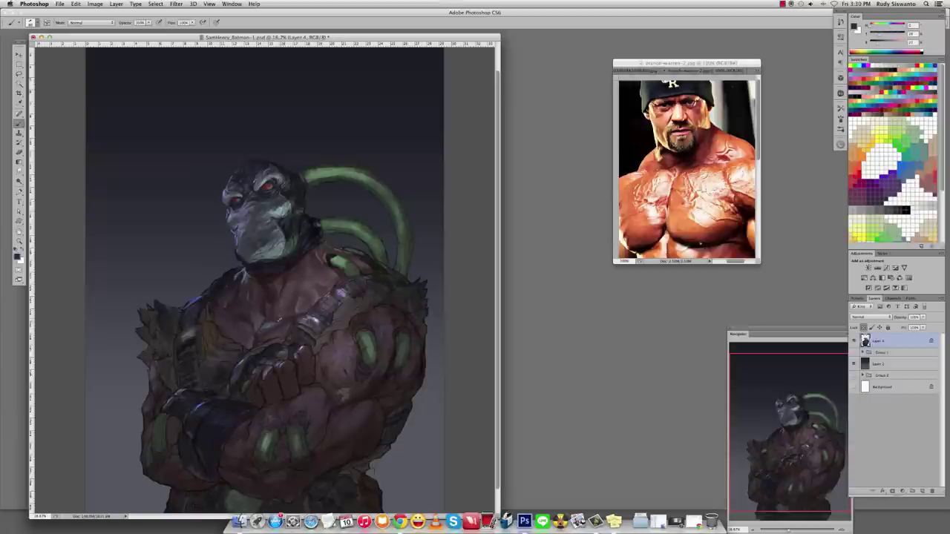
left_click(276, 325, "alt")
left_click(270, 325, "alt")
left_click(273, 324, "alt")
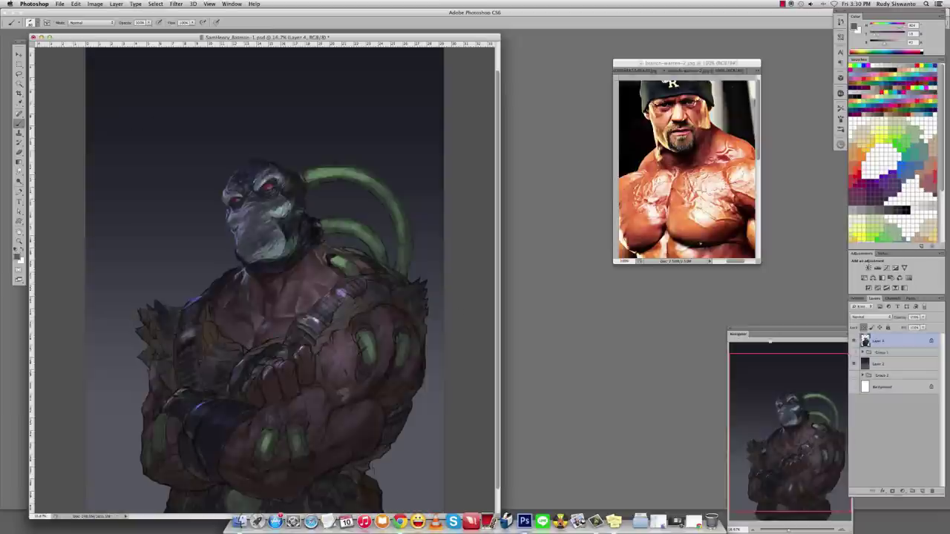
left_click(270, 324, "alt")
left_click(273, 320, "alt")
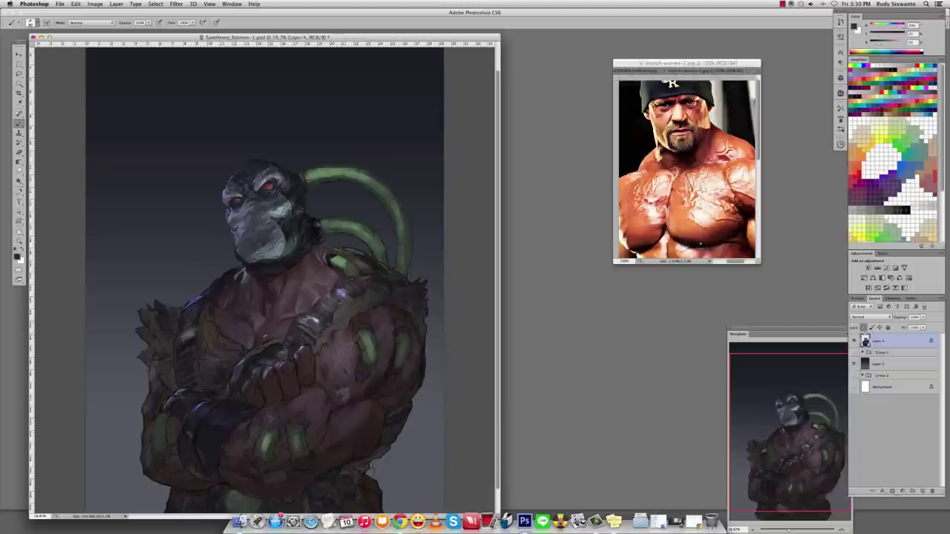
Brush broad sampled tones across the chest, the strap and the shoulder beside the neck.
left_click(320, 294, "alt")
left_click(278, 287, "alt")
left_click(371, 272, "alt")
mouse_move(332, 276)
left_mouse_down()
mouse_move(342, 283)
mouse_move(304, 301)
mouse_move(282, 330)
left_mouse_up()
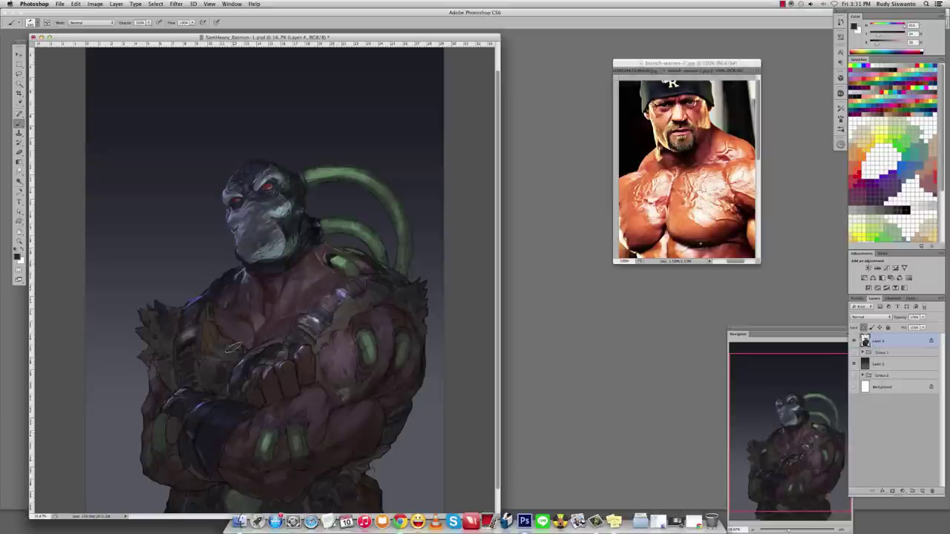
left_click(252, 193, "alt")
mouse_move(301, 288)
left_mouse_down()
mouse_move(322, 269)
mouse_move(330, 276)
mouse_move(261, 329)
mouse_move(221, 349)
mouse_move(206, 338)
left_mouse_up()
left_click(382, 268, "alt")
mouse_move(324, 306)
left_mouse_down()
mouse_move(340, 274)
mouse_move(367, 261)
mouse_move(399, 282)
mouse_move(401, 252)
mouse_move(405, 279)
mouse_move(347, 287)
mouse_move(311, 327)
mouse_move(307, 246)
mouse_move(338, 263)
left_mouse_up()
Set the brush mode to Color Dodge and brighten the neck, upper chest and green shoulder patch.
right_click(339, 252, "shift")
left_click(356, 353)
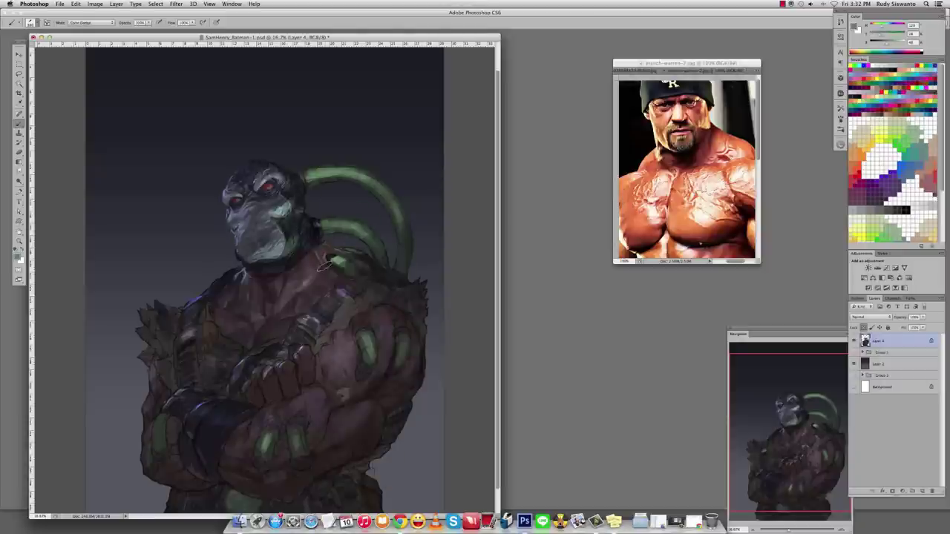
left_click_drag(307, 262, 306, 282)
left_click(342, 263, "alt")
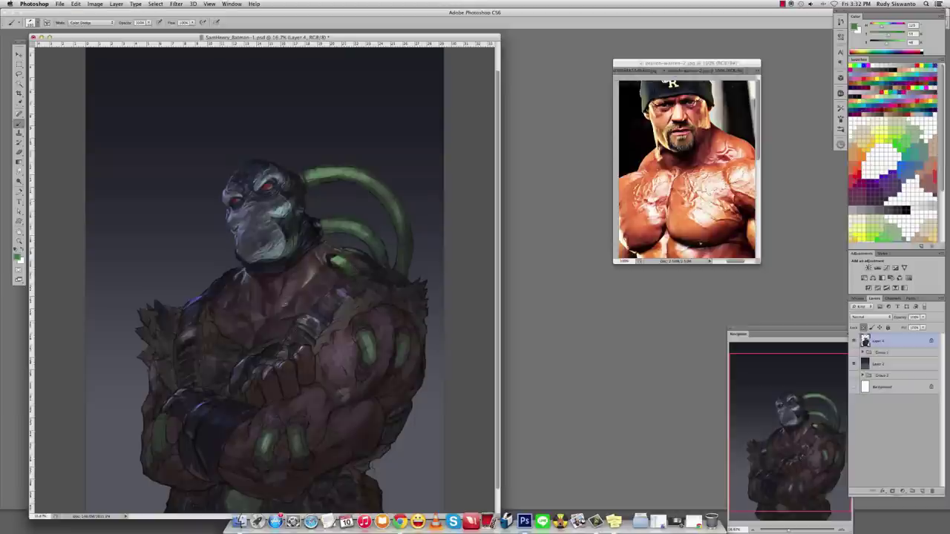
mouse_move(286, 303)
left_mouse_down()
mouse_move(295, 283)
mouse_move(282, 272)
left_mouse_up()
Return the brush to Normal mode and paint over the green shoulder patch with sampled dark skin tones.
key("shift+alt+n")
left_click(319, 281, "alt")
left_click(324, 256, "alt")
left_click_drag(332, 254, 347, 262)
left_click(242, 325, "alt")
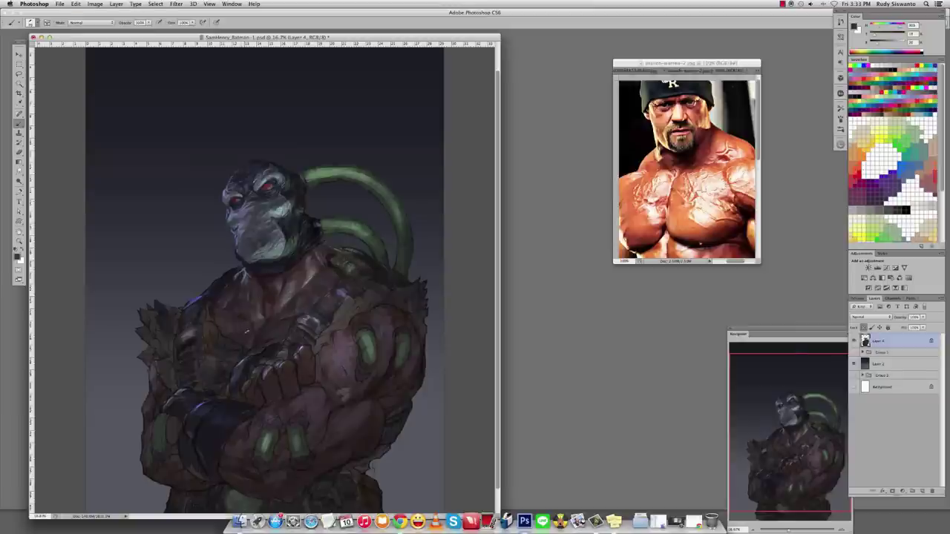
Rework the side of the neck with sampled tones and the Smudge tool, and check the whole figure.
left_click(312, 244, "alt")
left_click(320, 259, "alt")
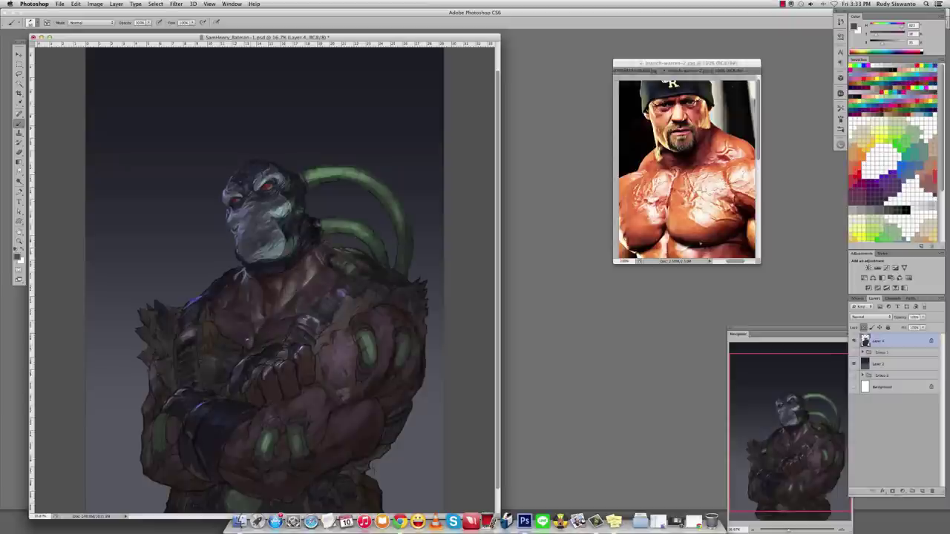
key("r")
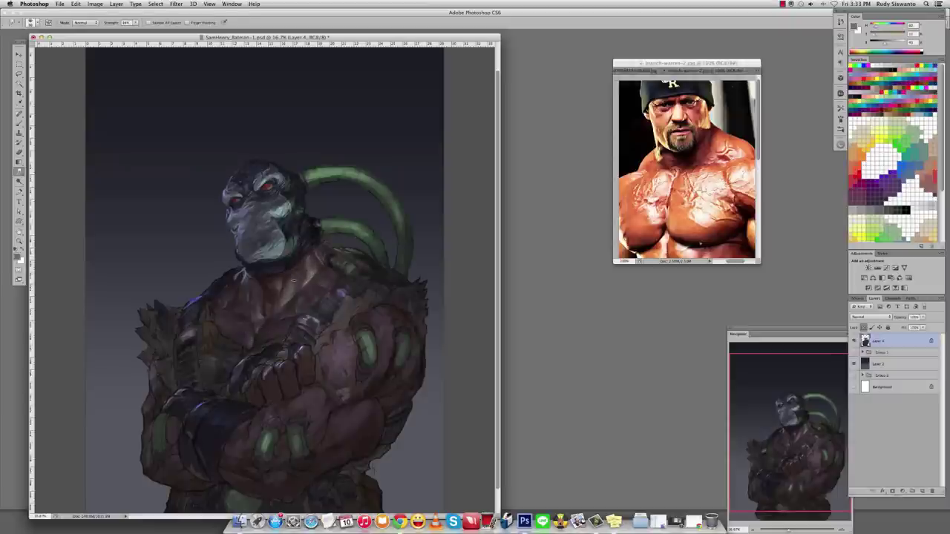
key("z")
left_click(296, 280, "alt")
left_click(334, 255)
key("b")
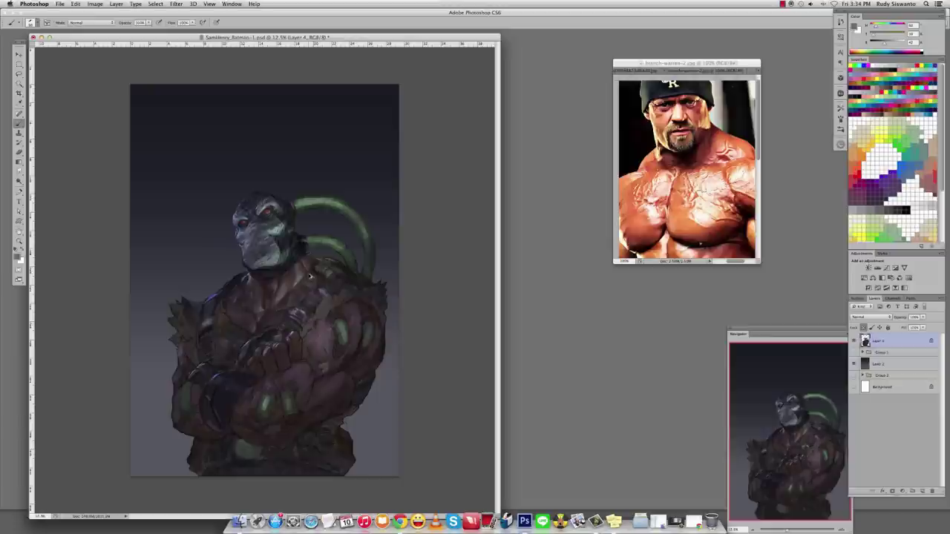
Paint the neck muscles and collarbone area with sampled light and dark skin tones.
left_click(297, 275, "alt")
left_click(300, 280, "alt")
left_click(290, 287, "alt")
left_click(313, 274, "alt")
key("super+equal")
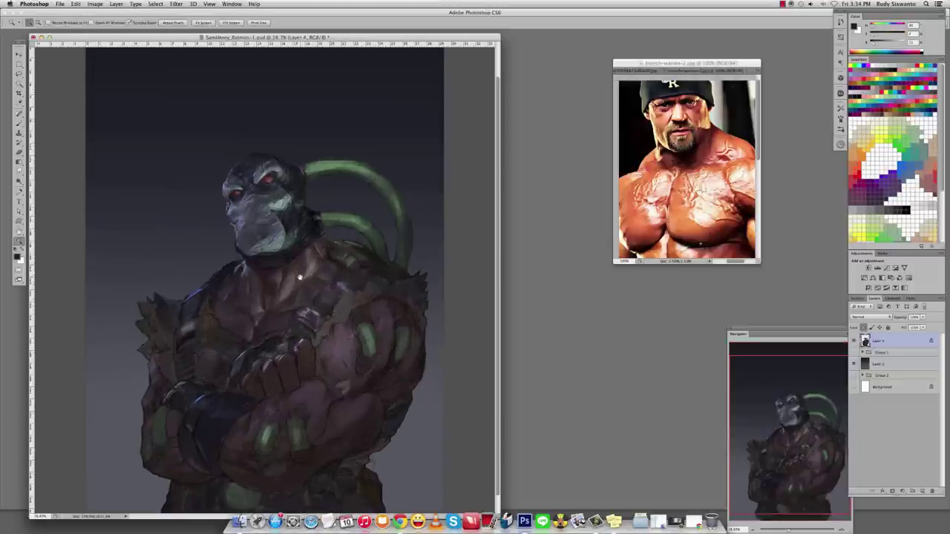
Define the mask's lower edge and the back of the head near the tube with sampled dark tones.
left_click(285, 257, "alt")
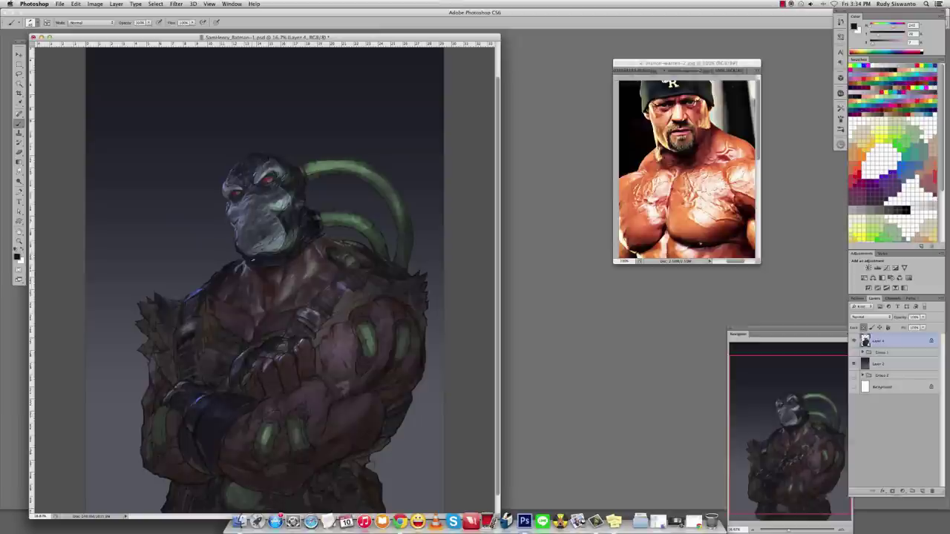
left_click(303, 245, "alt")
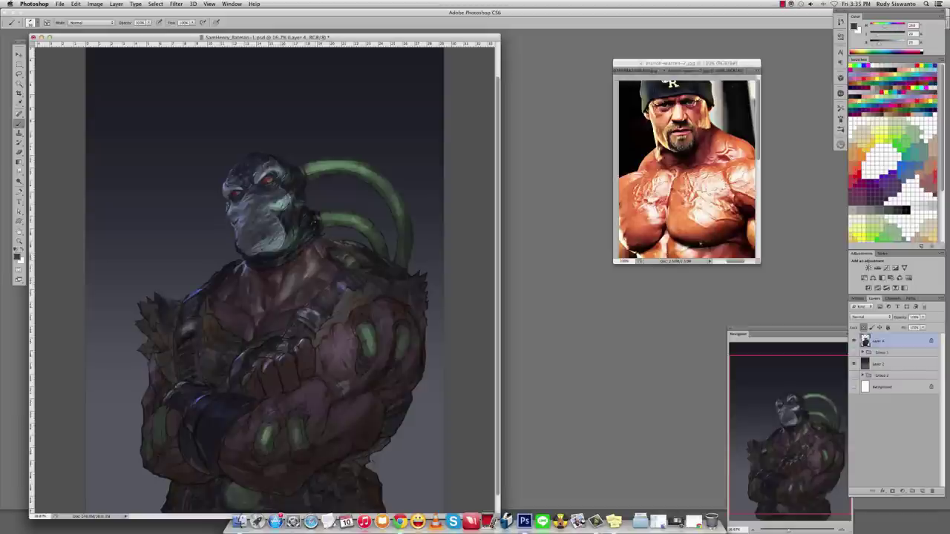
left_click(309, 227, "alt")
key("z")
left_click(310, 221, "alt")
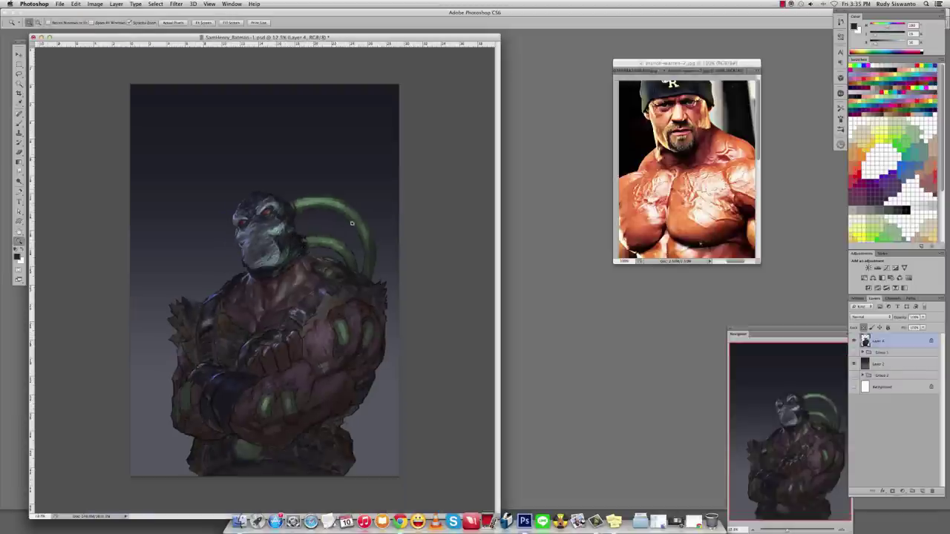
left_click(310, 219)
key("b")
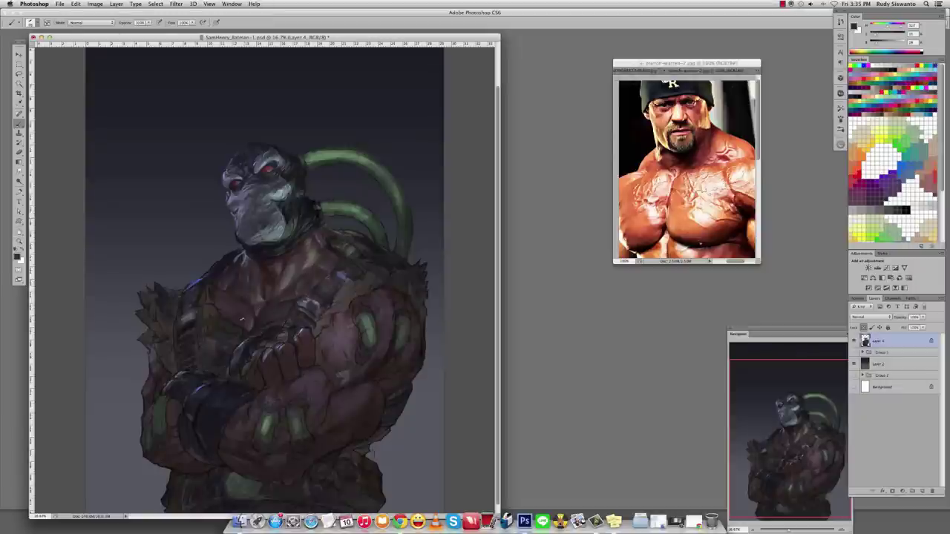
Compare against the hidden layer group and paint the vest fabric beside the chest with sampled grey tones, varying the brush size.
left_click(365, 248, "alt")
left_click(207, 276, "alt")
left_click(853, 352, "alt")
left_click(853, 352, "alt")
left_click(231, 177, "alt")
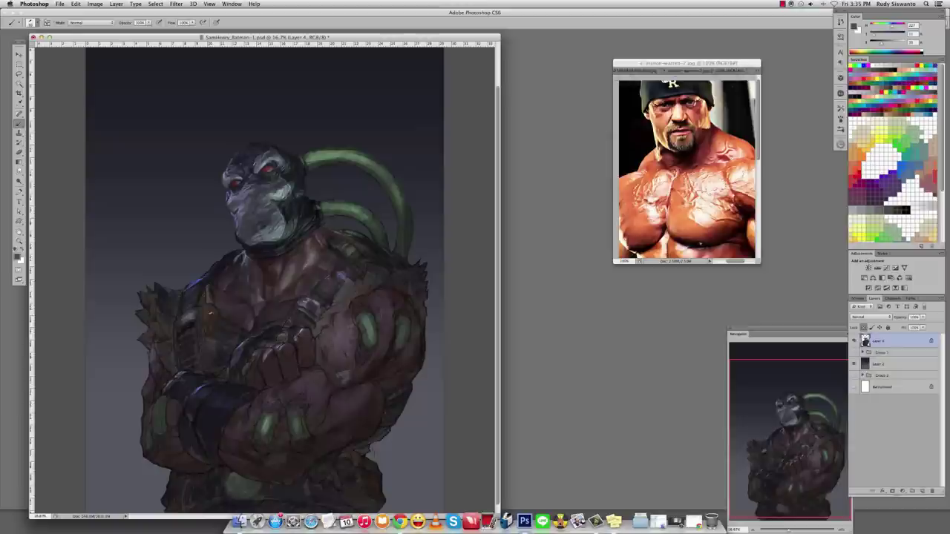
left_click_drag(205, 307, 214, 325)
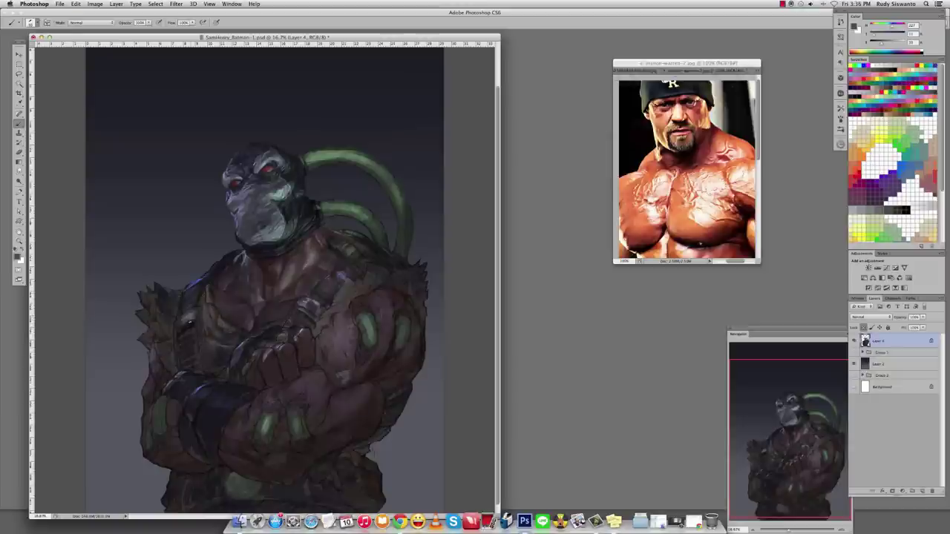
key("bracketright")
key("bracketright")
key("bracketright")
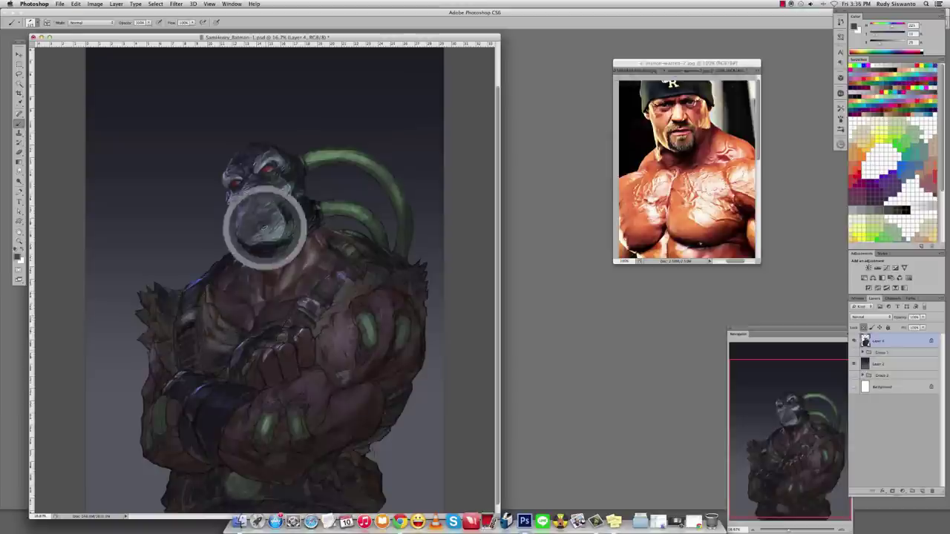
key("bracketleft")
key("bracketleft")
key("bracketleft")
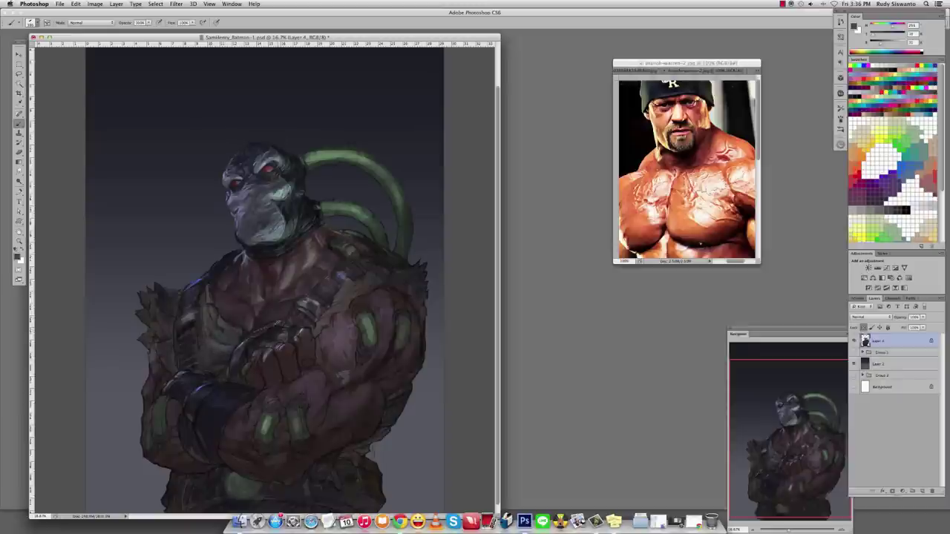
Paint the neck and upper chest below the mask with sampled bluish and skin tones, undoing one stroke.
left_click(230, 199, "alt")
left_click(295, 276, "alt")
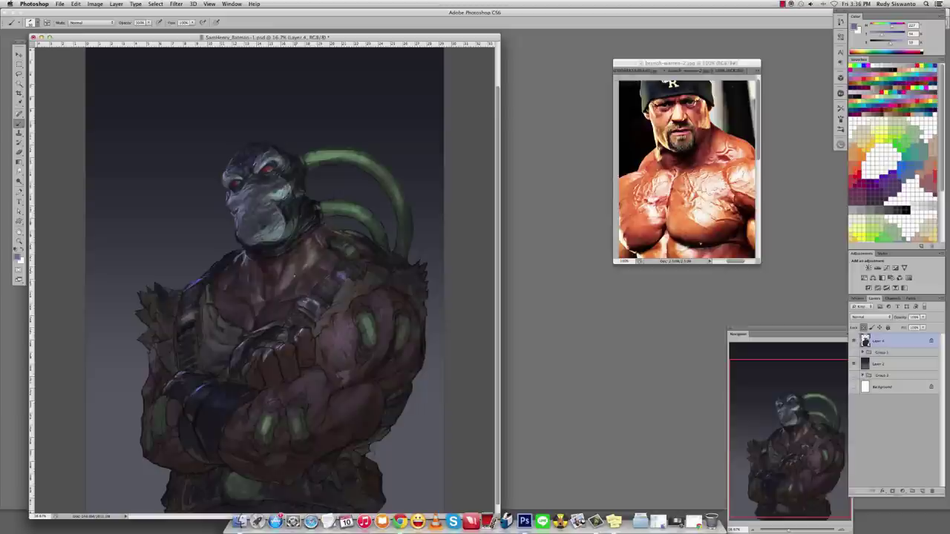
left_click(313, 239, "alt")
left_click(288, 252, "alt")
key("super+z")
left_click(252, 261, "alt")
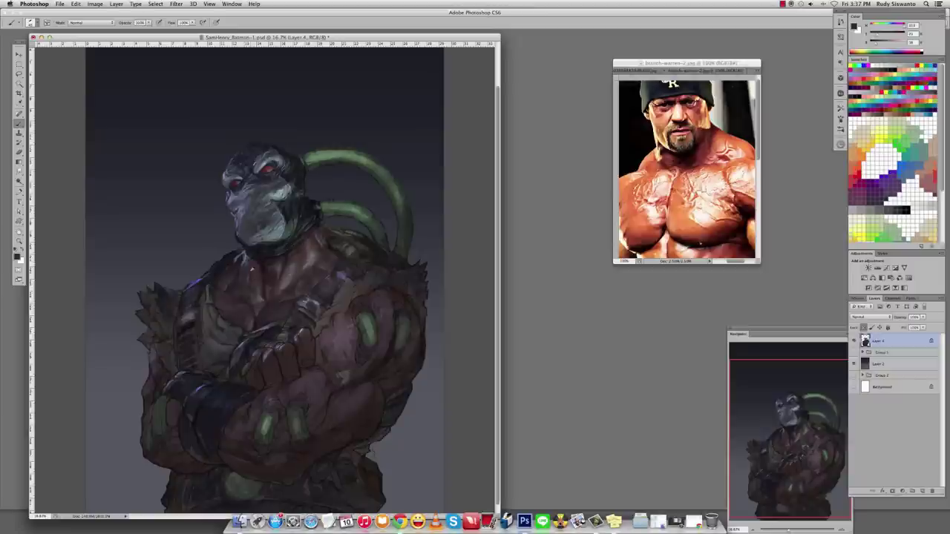
Paint the centre of the upper chest below the neck with sampled dark skin tones, undoing one stroke.
left_click(256, 263, "alt")
key("super+z")
left_click(264, 295, "alt")
left_click(268, 279, "alt")
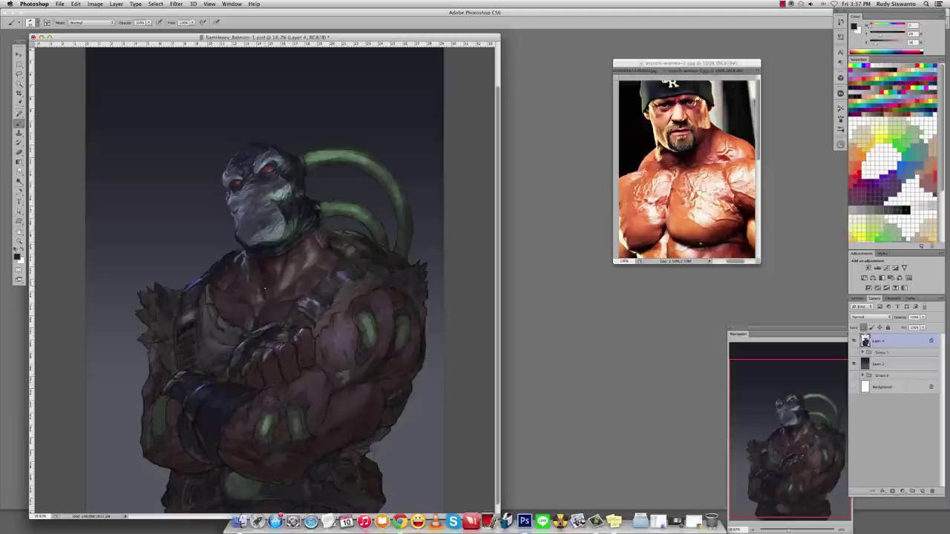
left_click(263, 289, "alt")
left_click(264, 279, "alt")
Refine the collarbone and the trapezius beside the neck near the tube with sampled light and dark skin tones.
left_click(321, 230, "alt")
key("super+plus")
key("b")
left_click(304, 303, "alt")
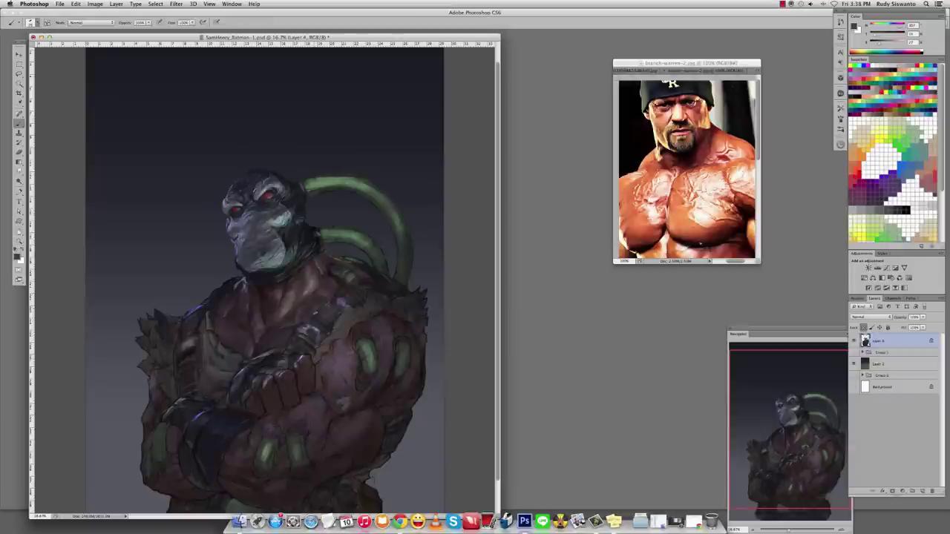
left_click(290, 328, "alt")
left_click(302, 288, "alt")
left_click(309, 271, "alt")
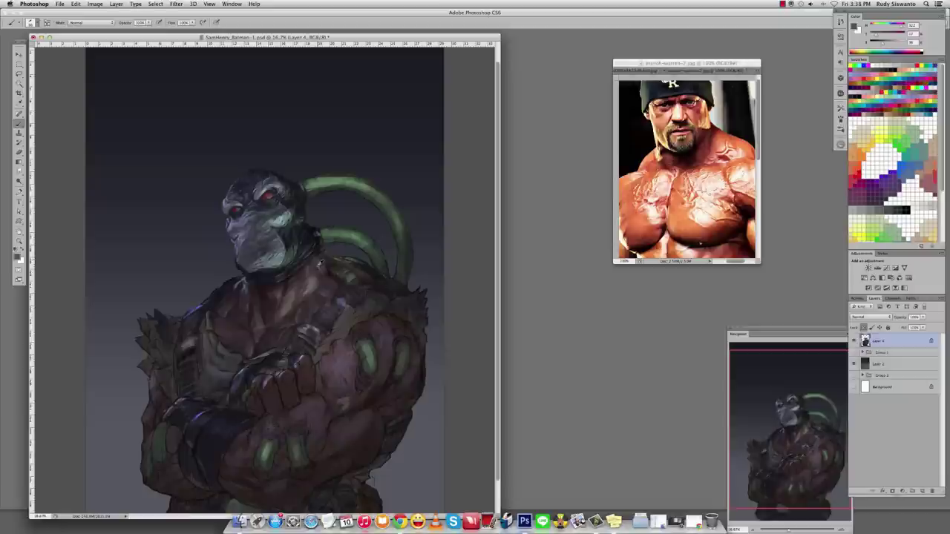
left_click(322, 273, "alt")
left_click(325, 262, "alt")
left_click(319, 278, "alt")
Paint the far side of the neck and collarbone under the mask's chin with sampled tones.
left_click(247, 287, "alt")
left_click(241, 274, "alt")
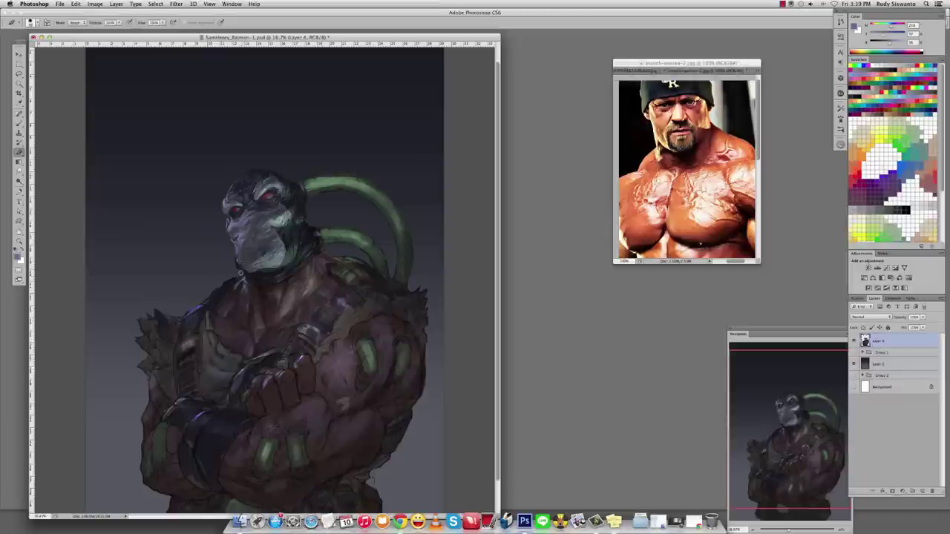
left_click(241, 285, "alt")
scroll(248, 282, "down", 3)
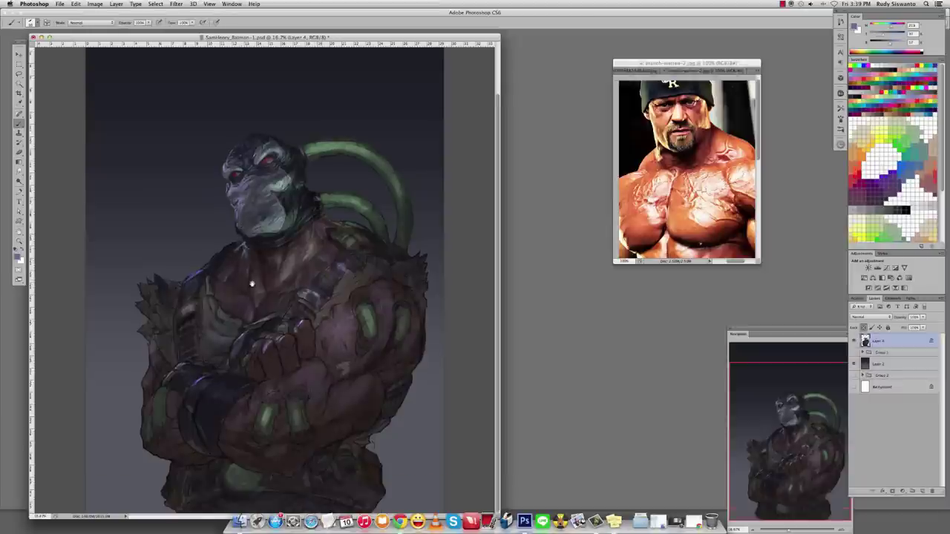
Render the fingers and knuckles of the clenched hand with sampled dark and lighter skin tones.
left_click(309, 334, "alt")
left_click_drag(310, 329, 304, 345)
left_click(306, 336, "alt")
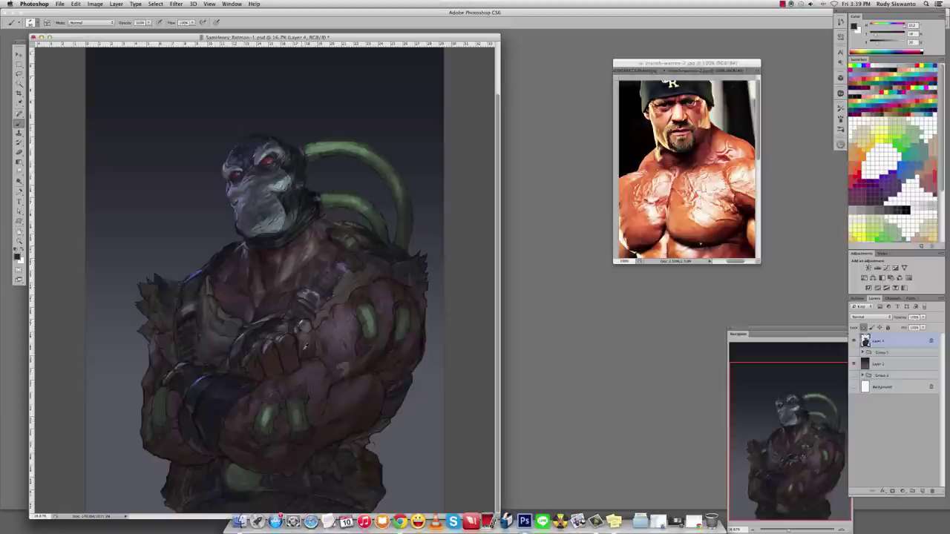
left_click(303, 336, "alt")
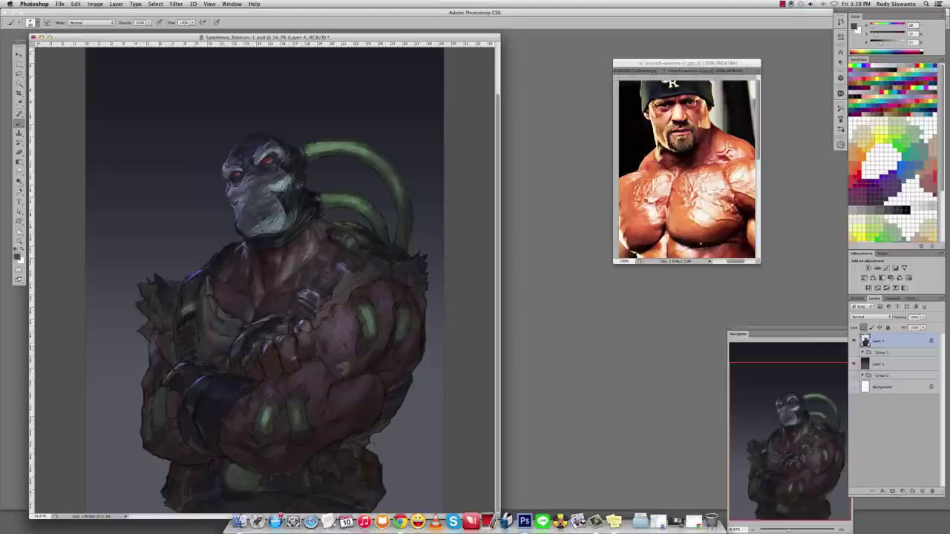
left_click(293, 356, "alt")
mouse_move(270, 346)
left_mouse_down()
mouse_move(279, 363)
mouse_move(262, 370)
left_mouse_up()
left_click(273, 361, "alt")
left_click(267, 362, "alt")
left_click(256, 365, "alt")
left_click(302, 322, "alt")
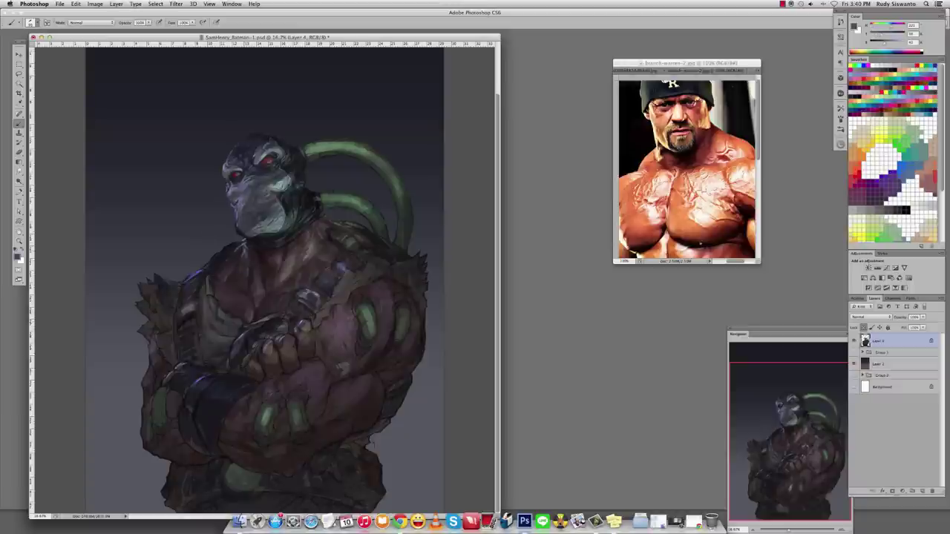
left_click(782, 3)
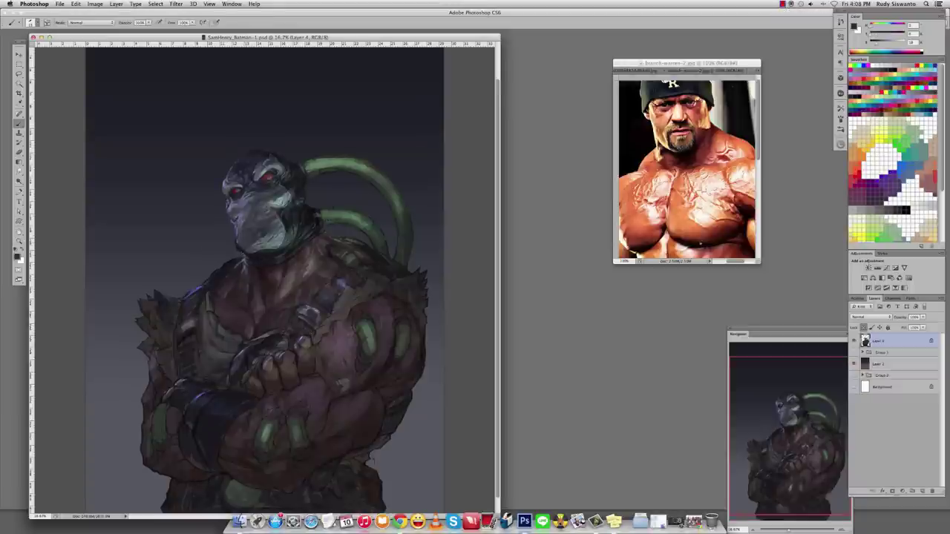
key("o")
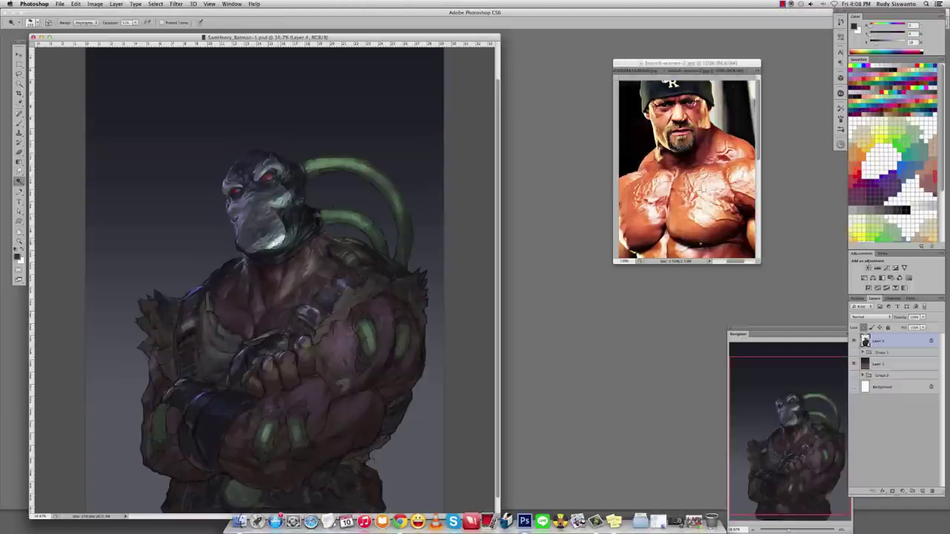
mouse_move(256, 234)
left_mouse_down()
mouse_move(286, 244)
mouse_move(297, 231)
mouse_move(286, 198)
left_mouse_up()
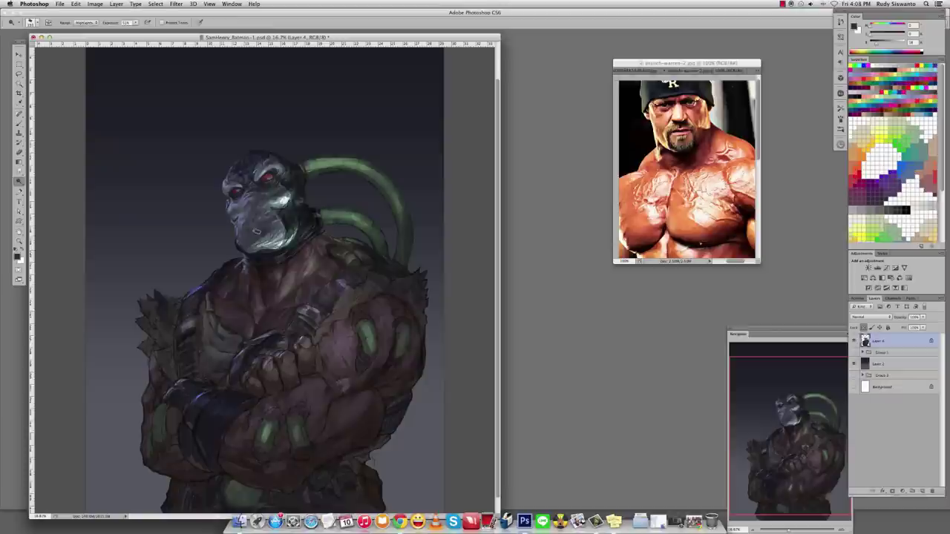
key("super+z")
key("super+alt+z")
key("super+alt+z")
key("super+alt+z")
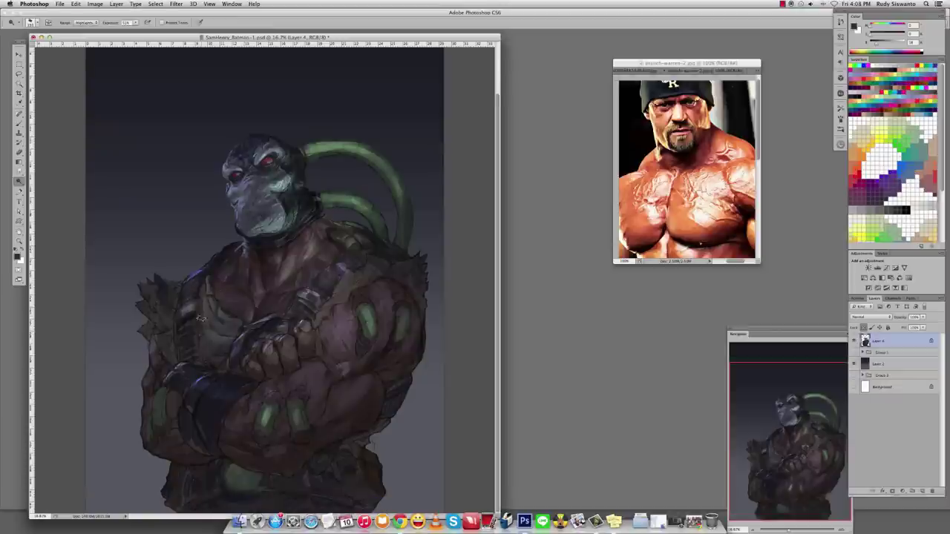
Paint the shoulder, neck and upper chest with sampled skin tones, enlarging the brush.
key("b")
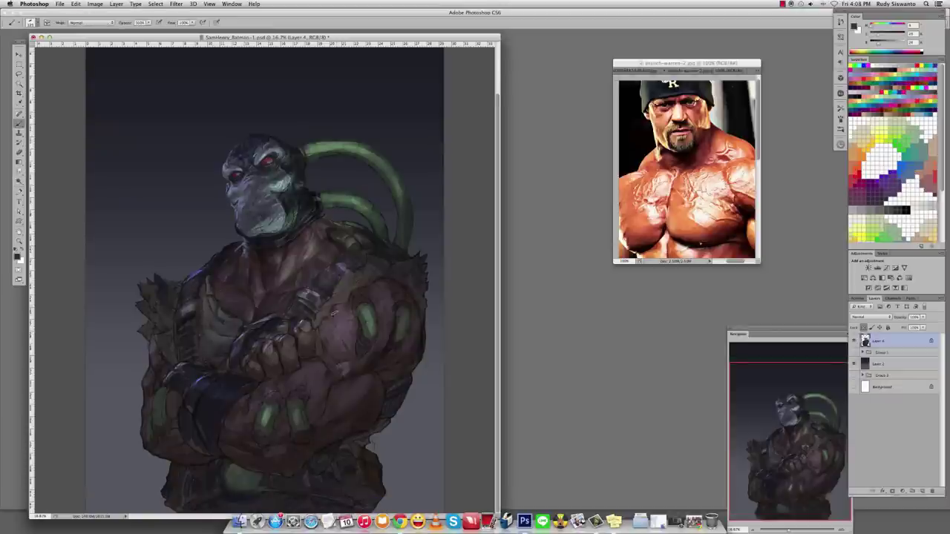
left_click(330, 328, "alt")
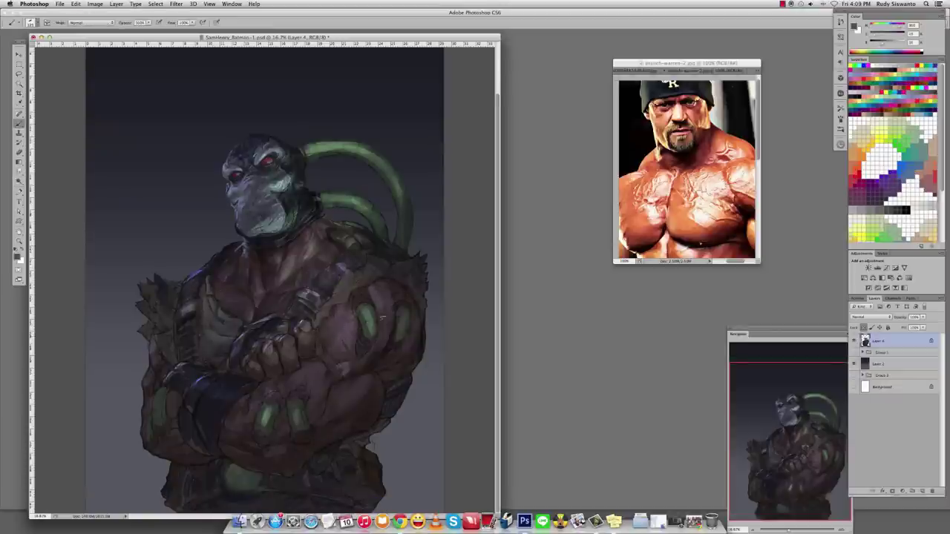
left_click(304, 253, "alt")
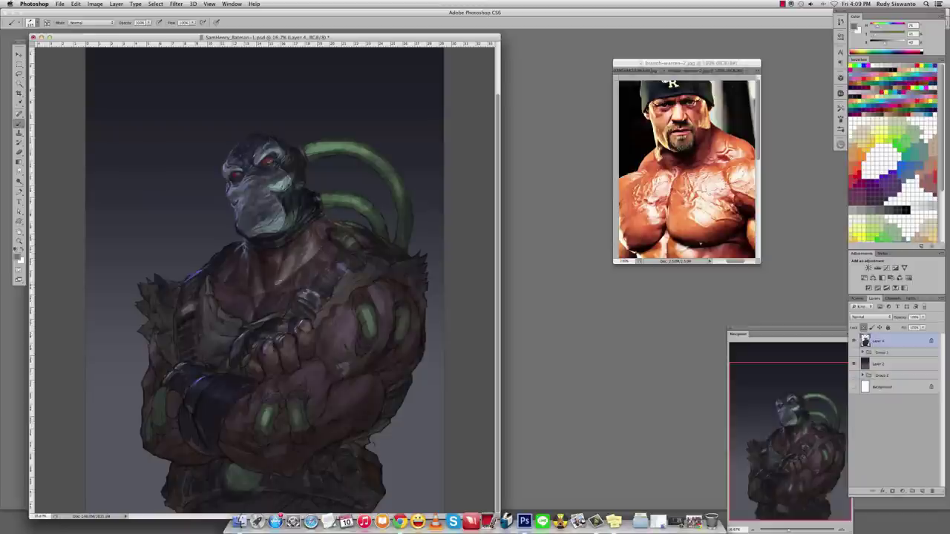
left_click(279, 283, "alt")
left_click(266, 294, "alt")
left_click(271, 270, "alt")
key("bracketright")
key("bracketright")
key("bracketright")
left_click(278, 254, "alt")
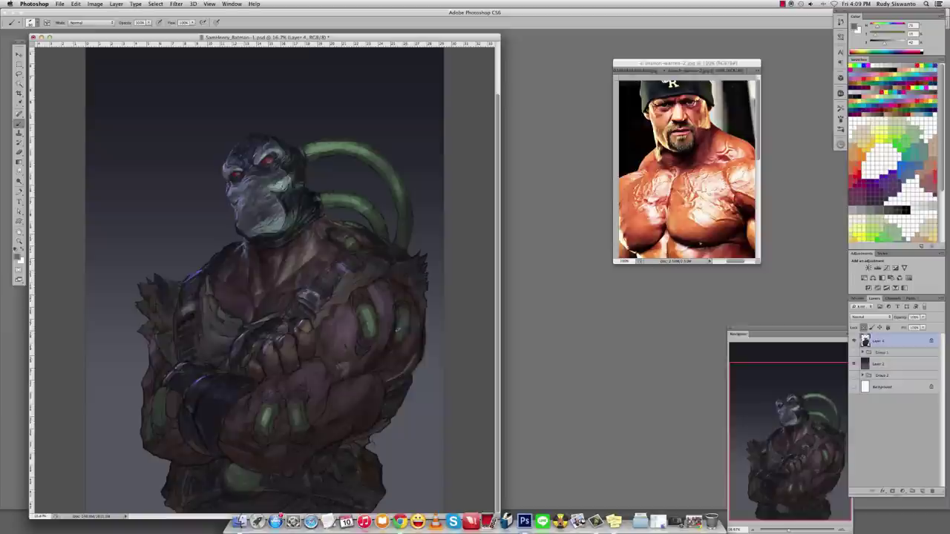
Paint a light rim along the underside of the near upper arm and forearm and blend it with sampled tones.
right_click(397, 378, "shift")
left_click(387, 383)
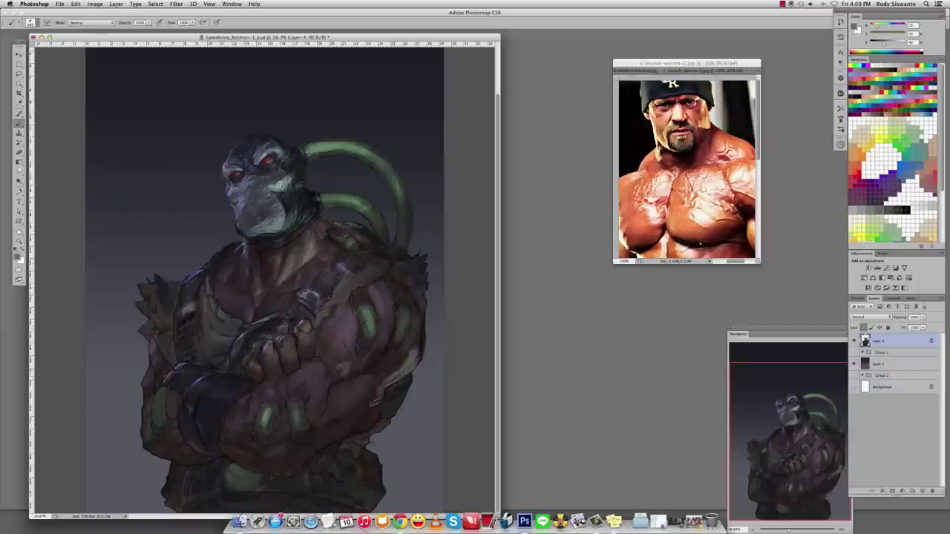
mouse_move(381, 396)
left_mouse_down()
mouse_move(369, 425)
mouse_move(348, 434)
left_mouse_up()
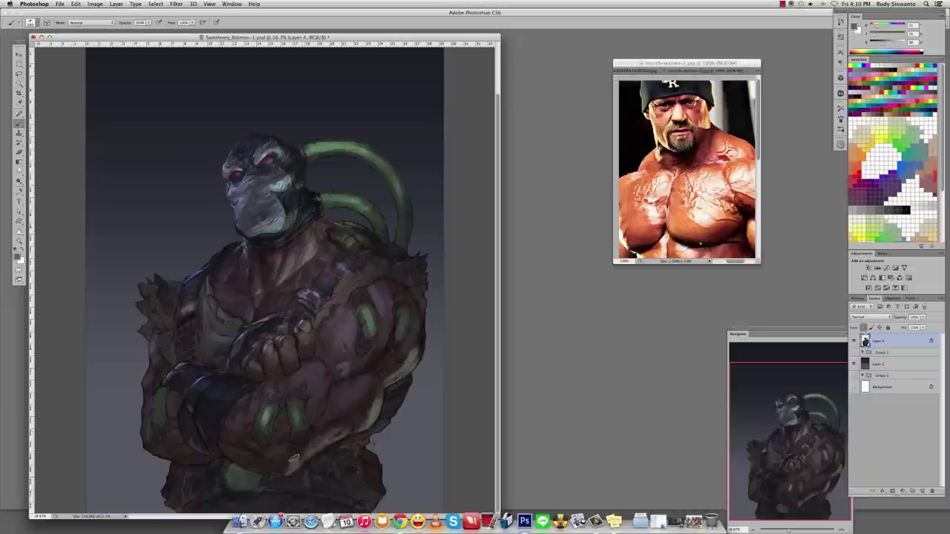
left_click(369, 399, "alt")
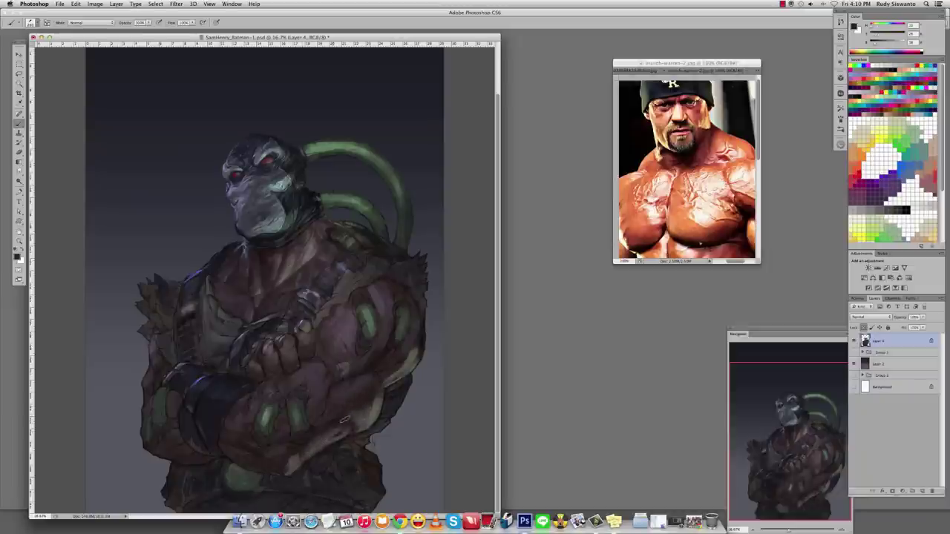
left_click(347, 419, "alt")
left_click(397, 368, "alt")
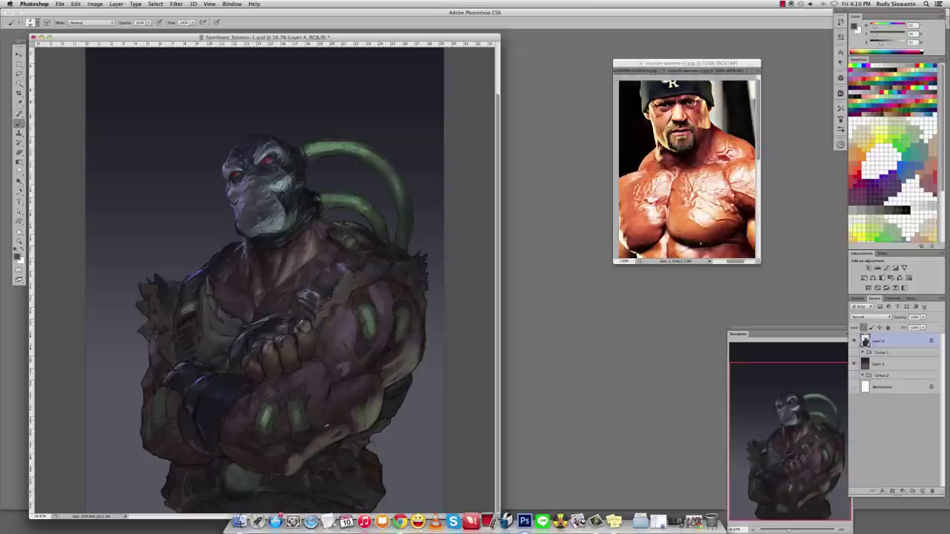
Smooth the near arm's forearm, elbow crease and shoulder muscles with sampled purplish and brown skin tones.
left_click(333, 412, "alt")
left_click(362, 362, "alt")
left_click(324, 361, "alt")
left_click(329, 326, "alt")
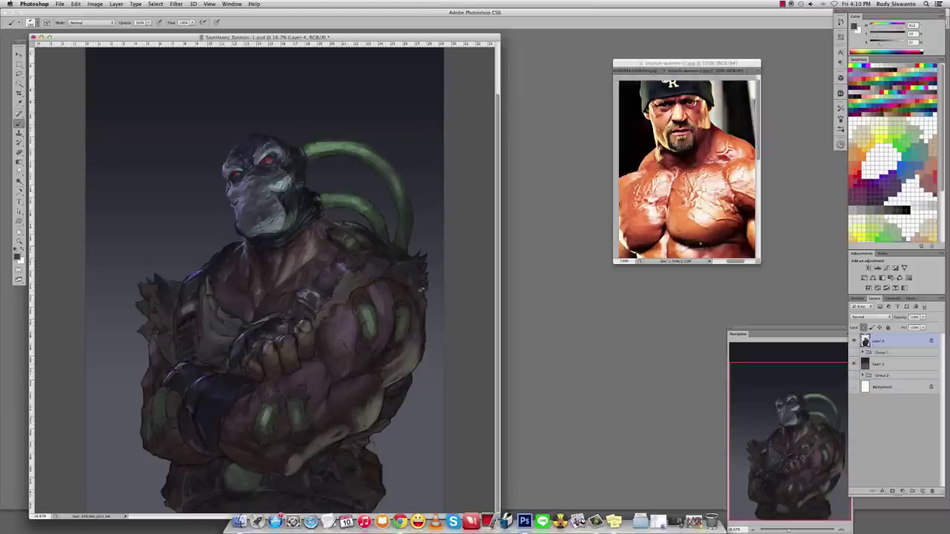
left_click(326, 255, "alt")
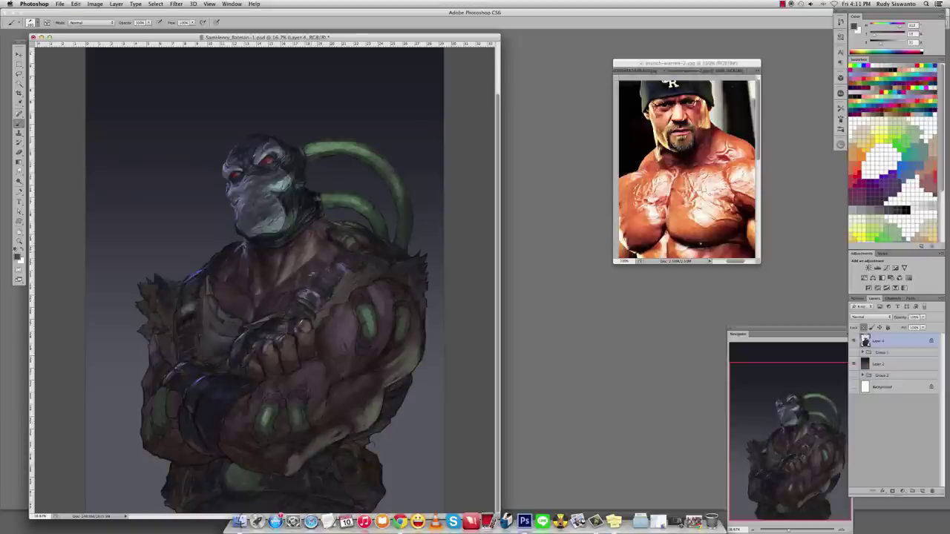
left_click(378, 324, "alt")
Brighten the neck, upper chest and near forearm highlights with the Dodge tool.
key("o")
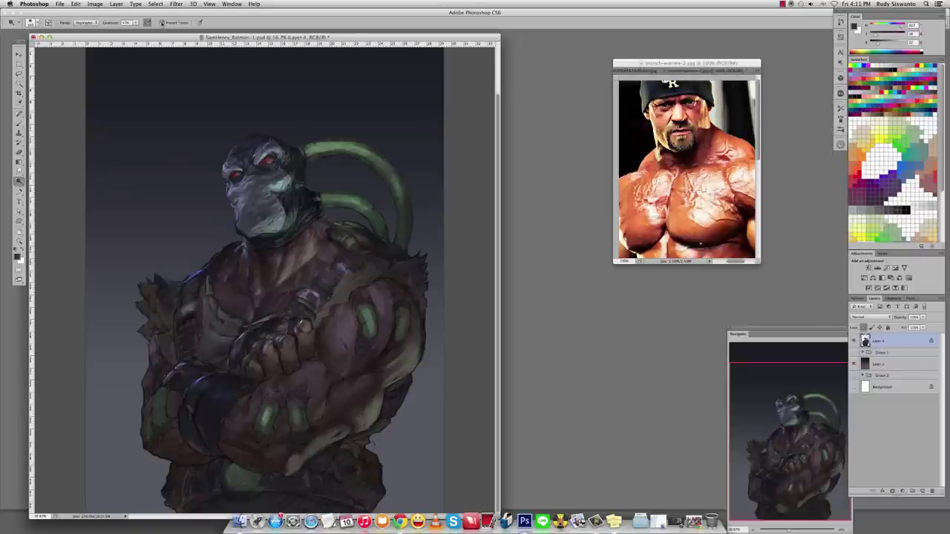
mouse_move(301, 225)
left_mouse_down()
mouse_move(410, 347)
mouse_move(371, 399)
mouse_move(307, 265)
left_mouse_up()
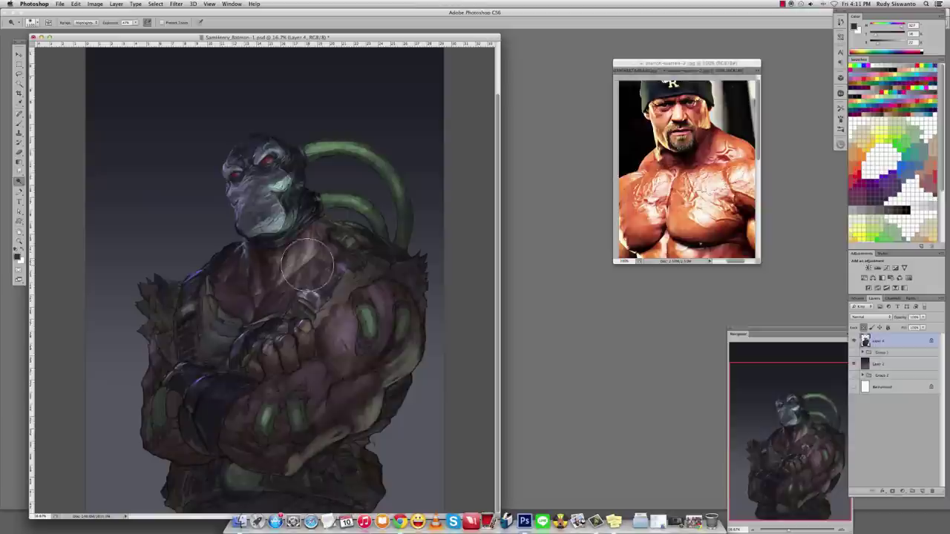
left_click_drag(349, 371, 267, 401)
key("b")
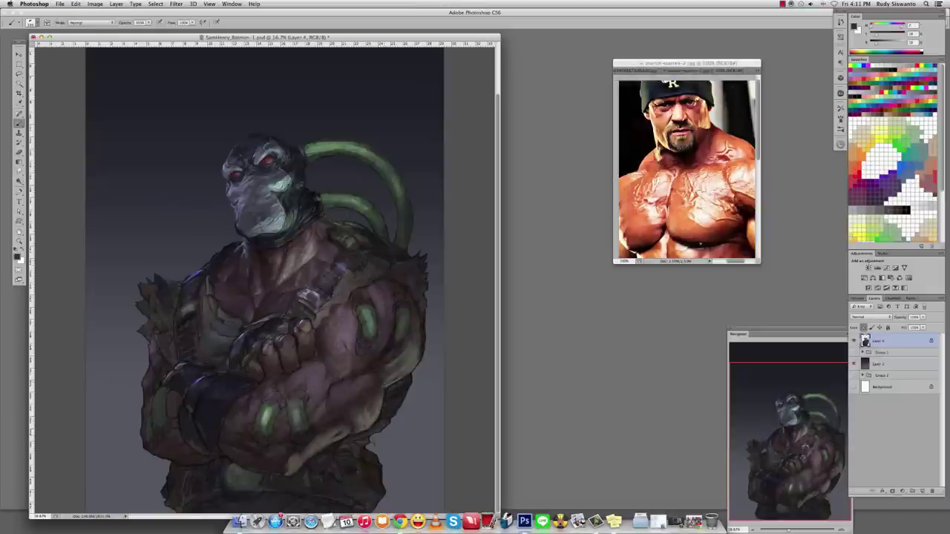
Blend a green tone sampled from the tube and nearby skin tones into the rim light on the forearm's underside.
left_click(365, 205, "alt")
key("o")
key("r")
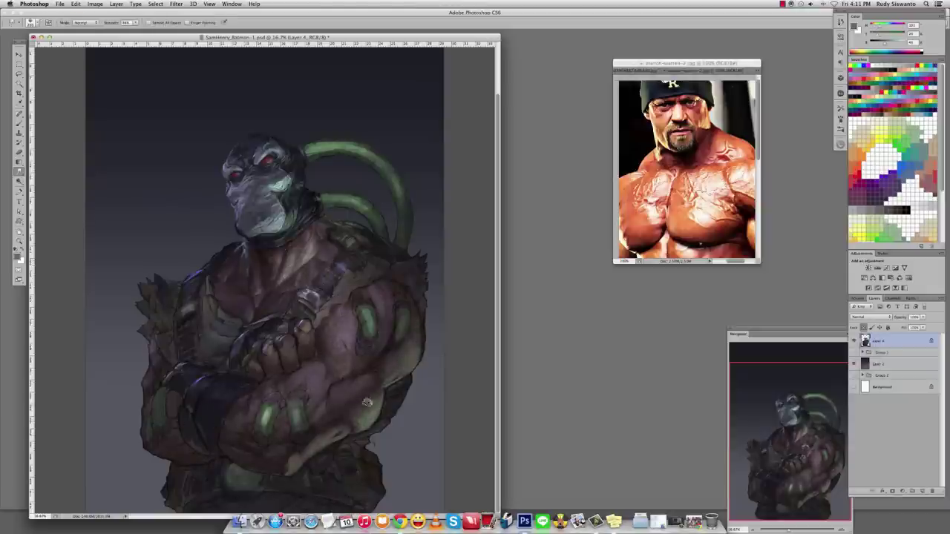
key("b")
left_click(353, 423, "alt")
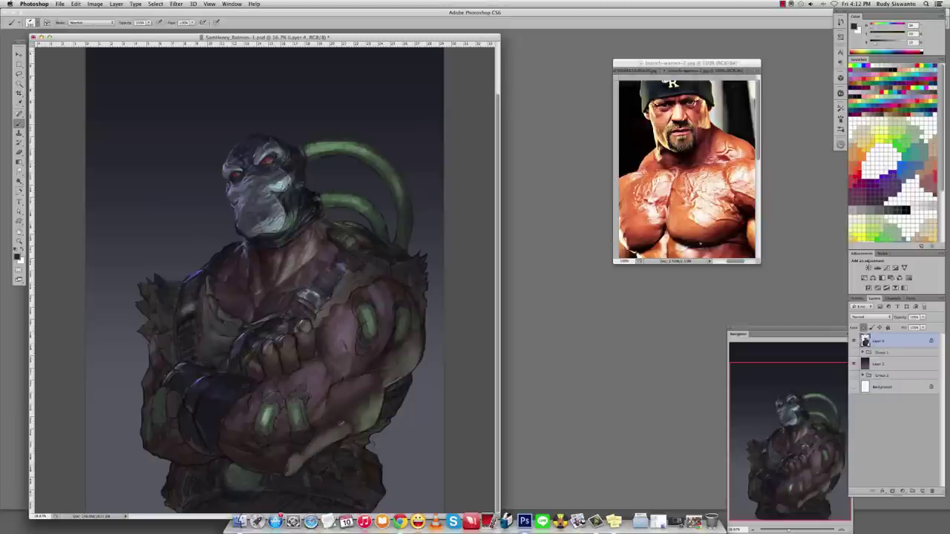
left_click(345, 426, "alt")
left_click(373, 419, "alt")
left_click(344, 429, "alt")
Model the near forearm around the two green vials and toward the elbow with sampled skin tones.
left_click_drag(269, 444, 289, 440)
mouse_move(278, 476)
left_mouse_down()
mouse_move(250, 450)
mouse_move(256, 462)
mouse_move(301, 454)
left_mouse_up()
left_click(247, 453, "alt")
left_click(368, 420, "alt")
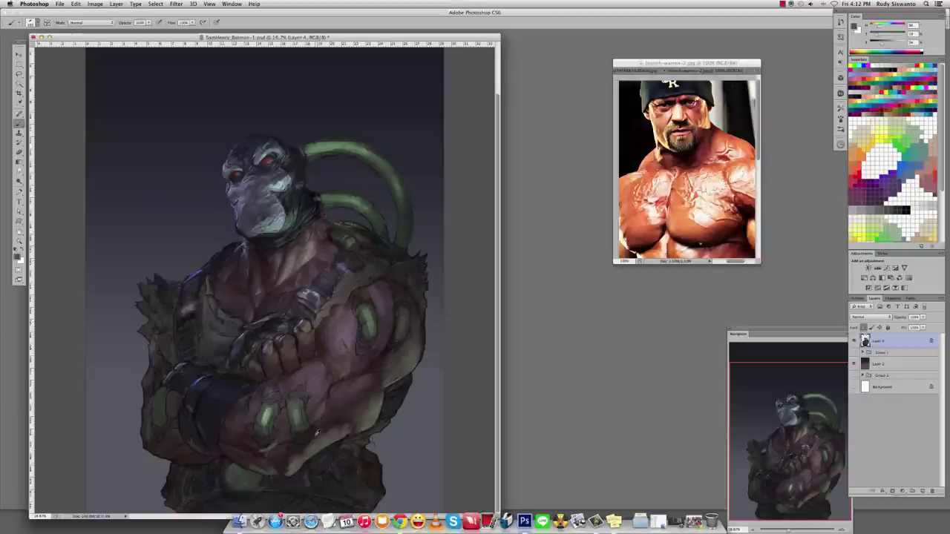
left_click(368, 419, "alt")
left_click_drag(317, 400, 306, 379)
left_click_drag(285, 411, 282, 428)
left_click_drag(248, 412, 248, 422)
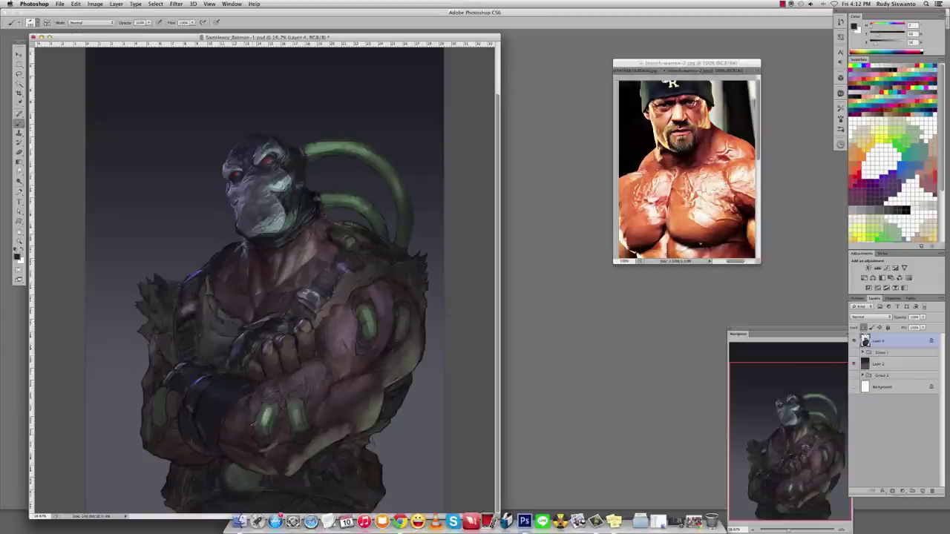
Shade the near shoulder and upper arm around the green vial with sampled skin tones.
left_click(309, 252, "alt")
left_click(349, 295, "alt")
mouse_move(335, 312)
left_mouse_down()
mouse_move(352, 341)
mouse_move(343, 359)
mouse_move(349, 310)
left_mouse_up()
left_click(371, 356, "alt")
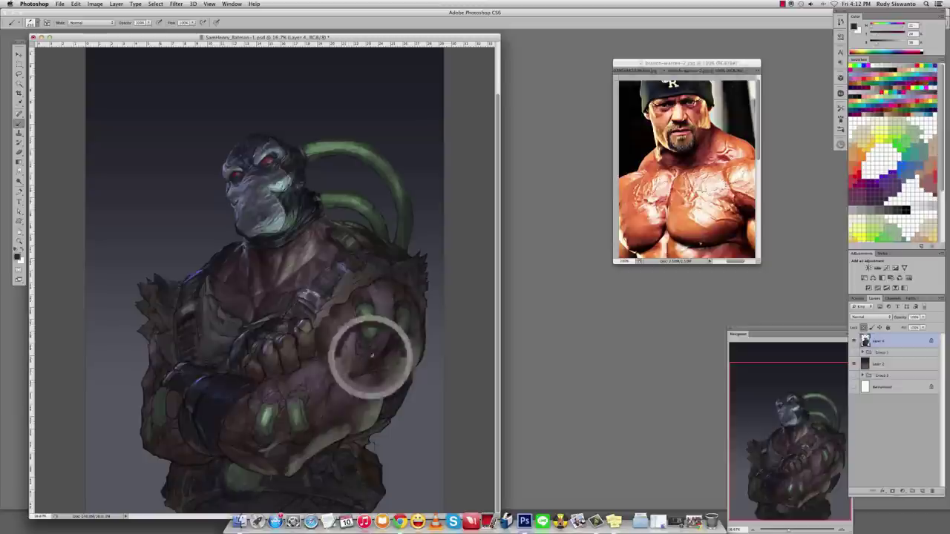
left_click_drag(371, 356, 338, 342)
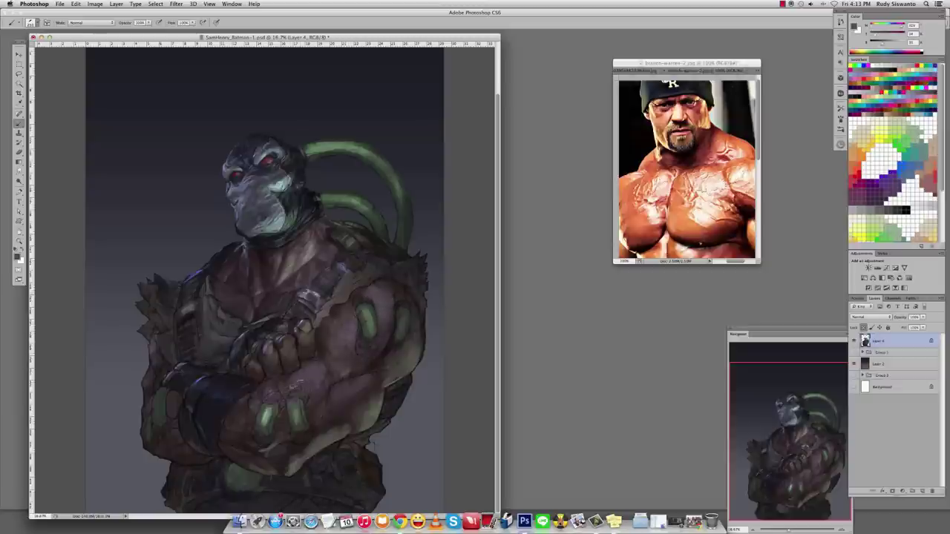
Paint the lower chest above the gloved hand with sampled dark skin tones.
left_click(295, 286, "alt")
left_click(269, 301, "alt")
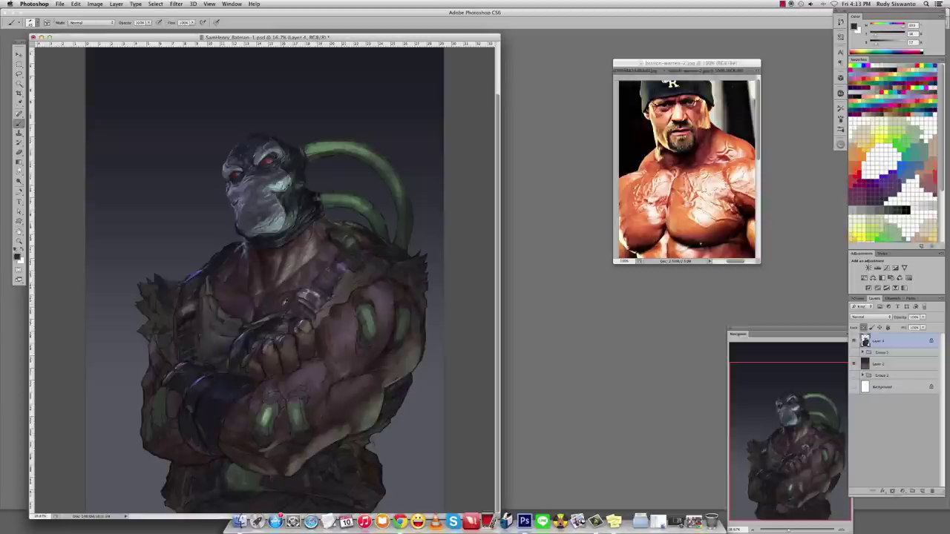
left_click(282, 295, "alt")
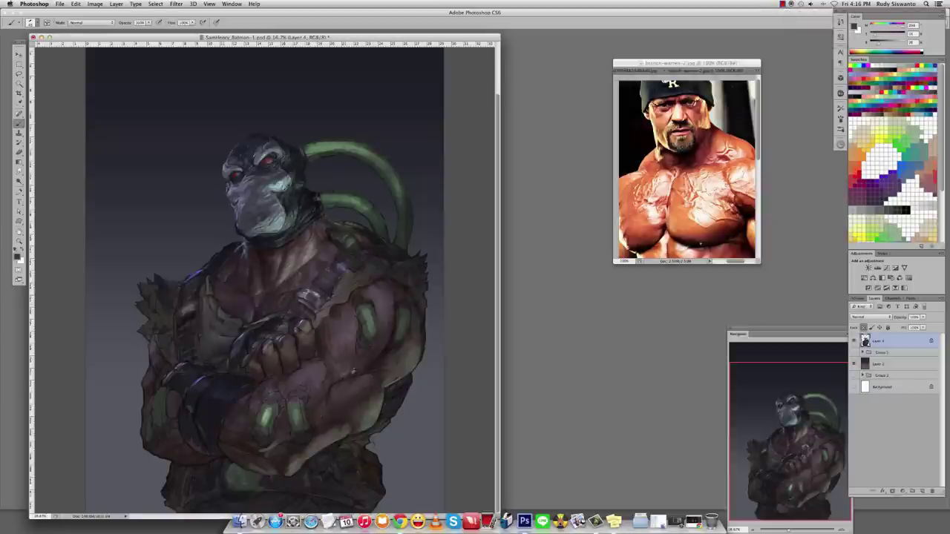
Even out the near shoulder muscle between the green vials and the forearm with sampled brown tones.
left_click(361, 399, "alt")
left_click(394, 317, "alt")
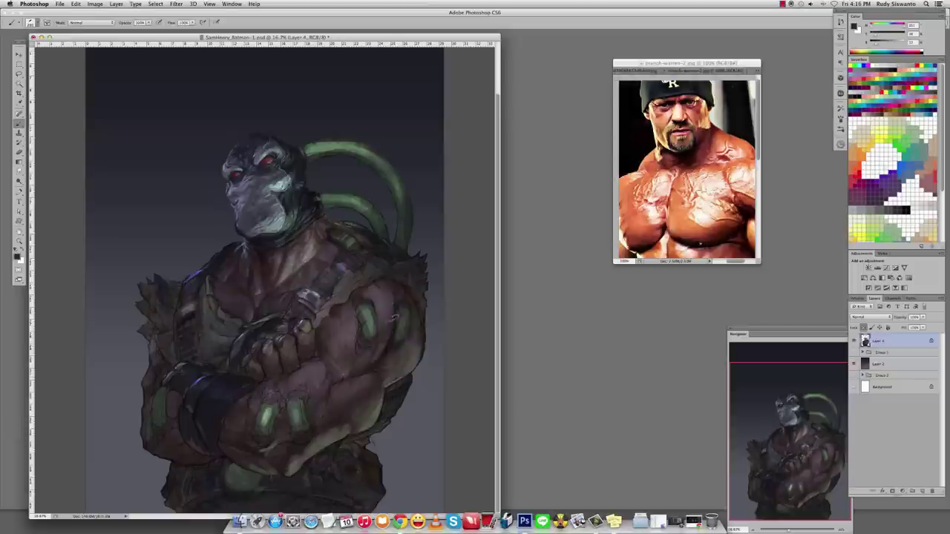
left_click(290, 381, "alt")
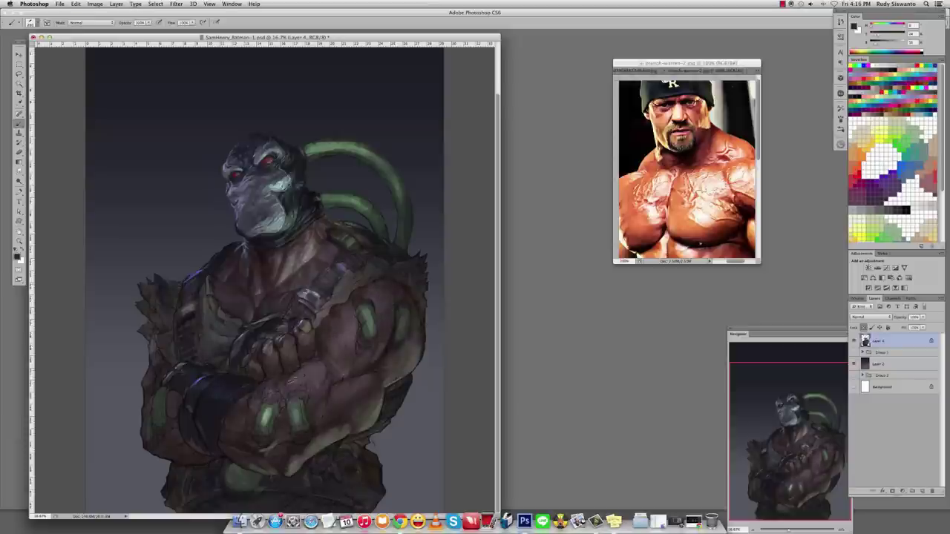
Blend the near forearm and upper arm muscles with sampled brown skin tones and the Smudge tool.
left_click(348, 404, "alt")
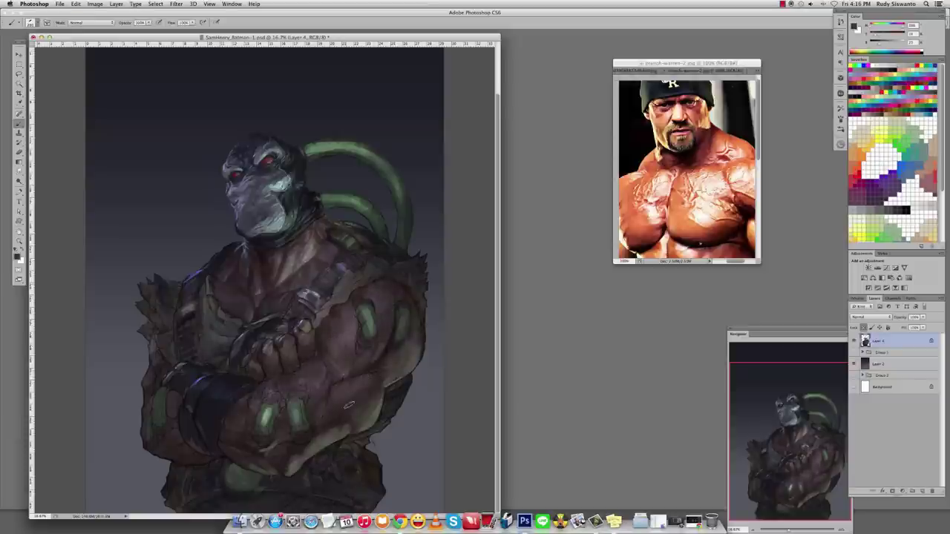
left_click(331, 338, "alt")
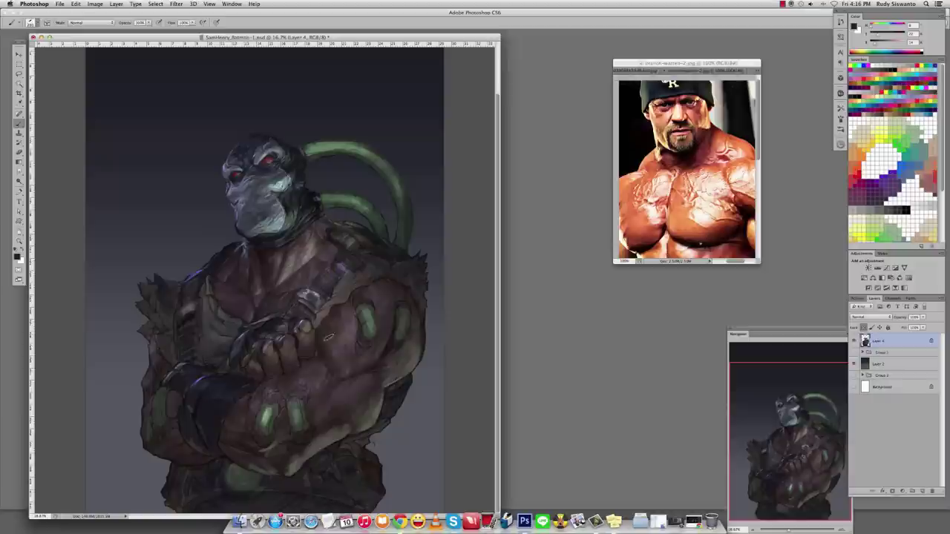
key("r")
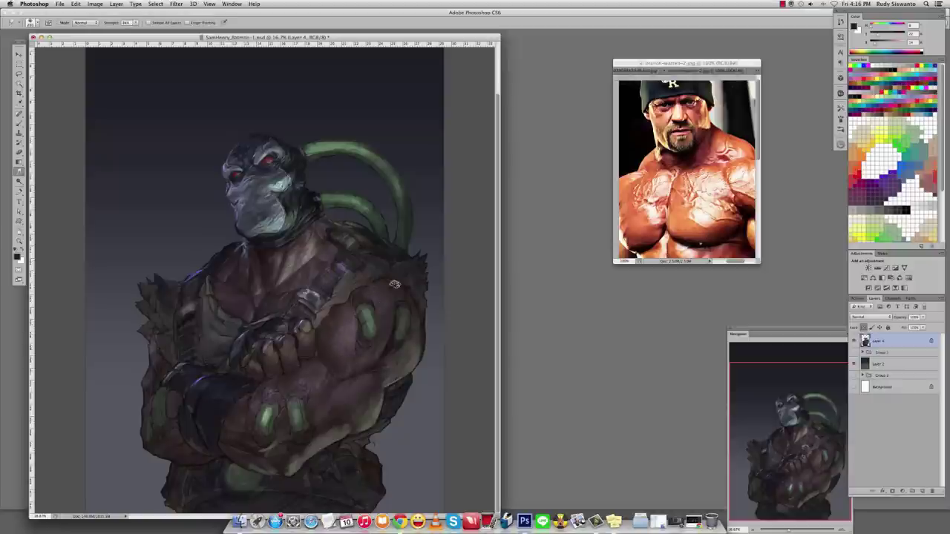
key("b")
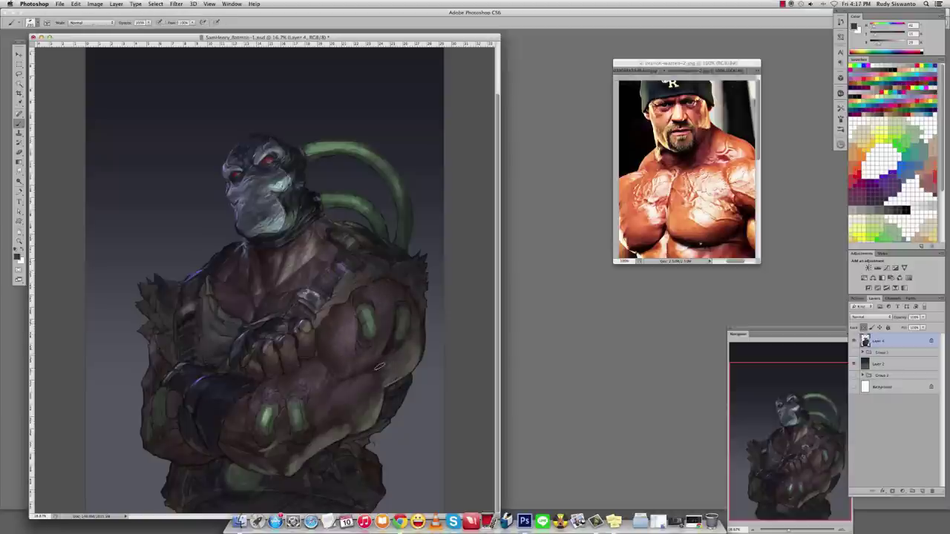
Paint dark recesses around the lower ends of the two green vials on the near upper arm.
left_click(368, 375, "alt")
left_click(368, 352, "alt")
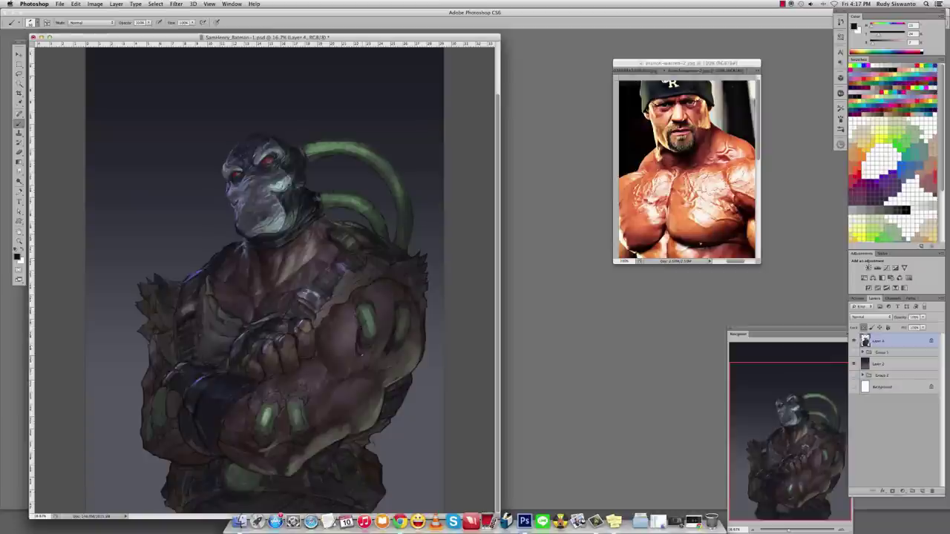
left_click_drag(361, 345, 361, 351)
left_click(378, 363, "alt")
Paint the top edge of the trapezius behind the neck with sampled dark tones and smudge it smooth.
left_click(327, 227, "alt")
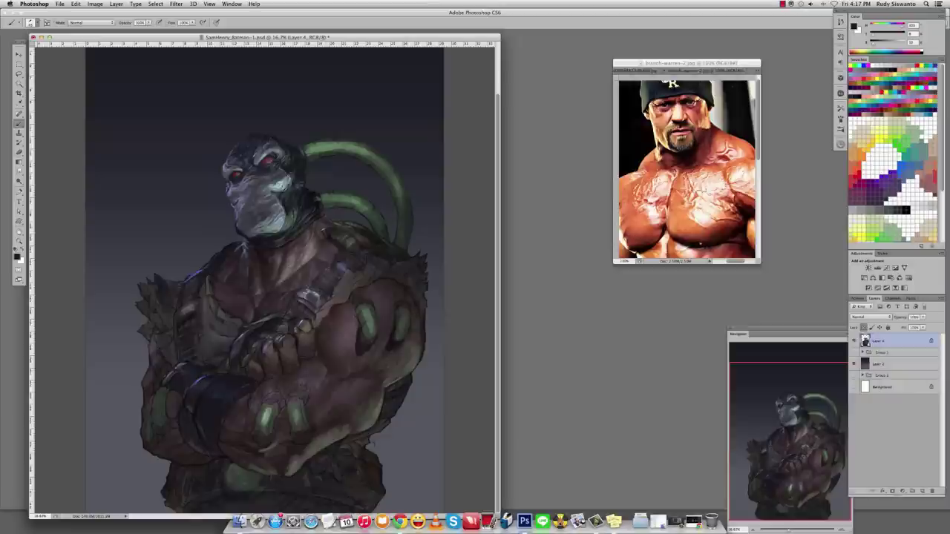
left_click(324, 227, "alt")
left_click(324, 227, "alt")
left_click(324, 227, "alt")
key("r")
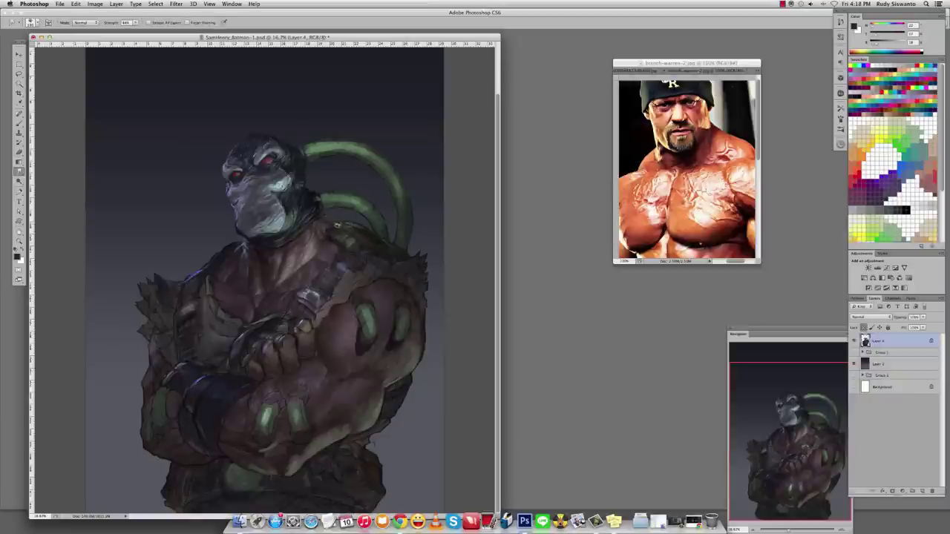
key("b")
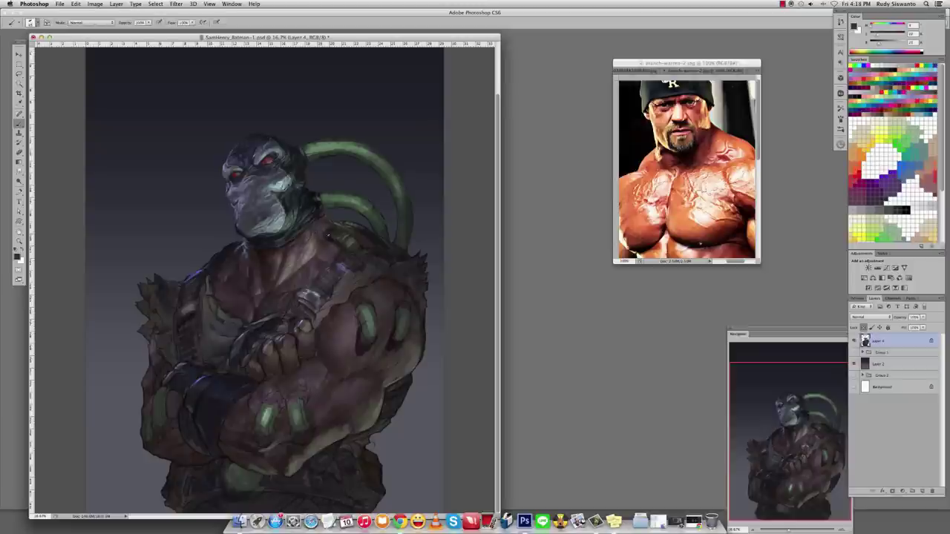
Refine the transition from the mask's rear edge into the trapezius with sampled tones, smudging the strokes together.
left_click(321, 232, "alt")
left_click(323, 221, "alt")
left_click(321, 220, "alt")
left_click(324, 230, "alt")
key("r")
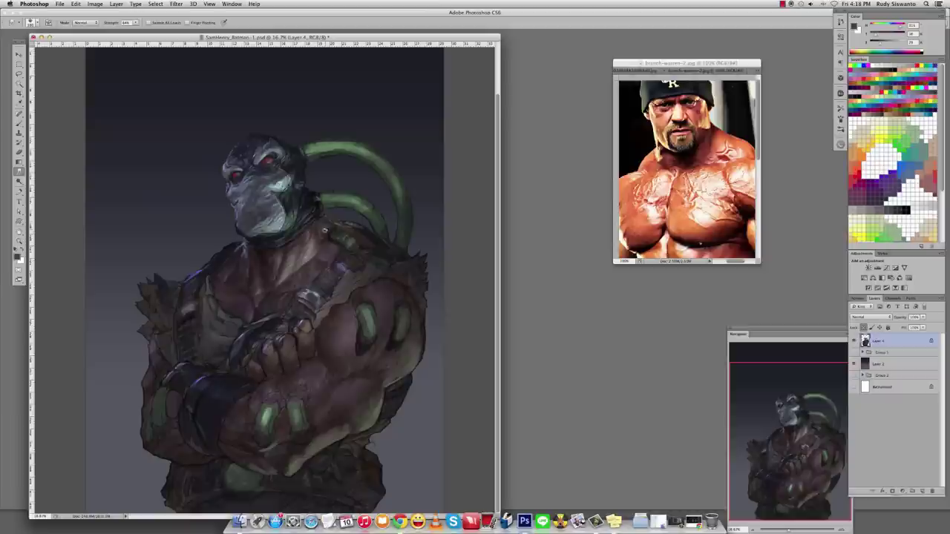
key("b")
left_click(321, 226, "alt")
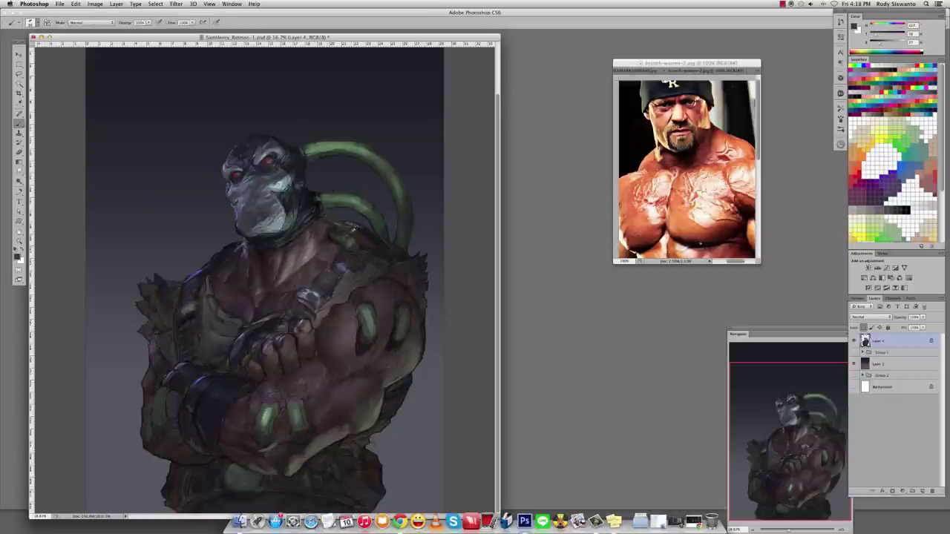
Shade the trapezius and the side of the neck with sampled brown skin tones.
left_click(326, 255, "alt")
left_click(334, 227, "alt")
left_click(312, 232, "alt")
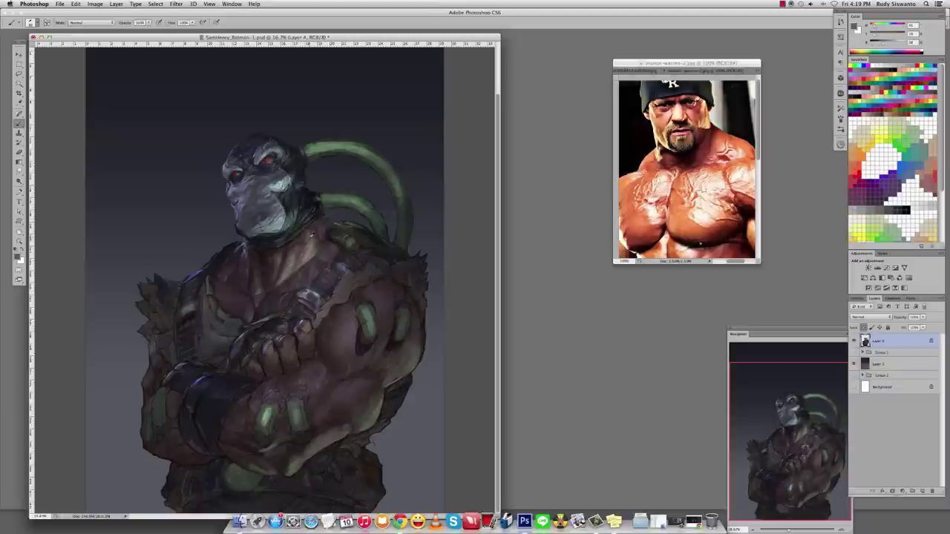
left_click(319, 231, "alt")
left_click(294, 237, "alt")
left_click(302, 230, "alt")
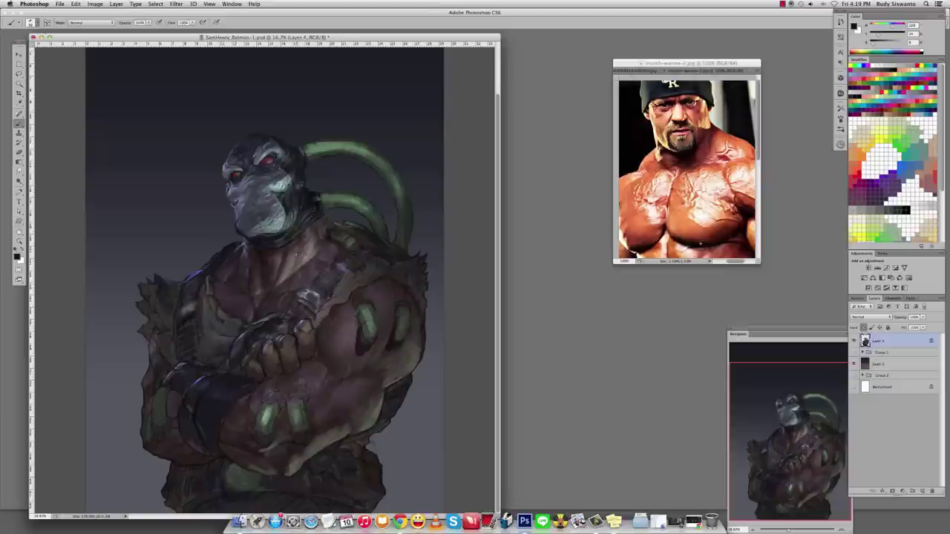
Model the neck muscle directly beneath the mask's lower edge with sampled dark and mid skin tones.
left_click(309, 236, "alt")
left_click(299, 235, "alt")
left_click(303, 243, "alt")
left_click(304, 236, "alt")
left_click(296, 242, "alt")
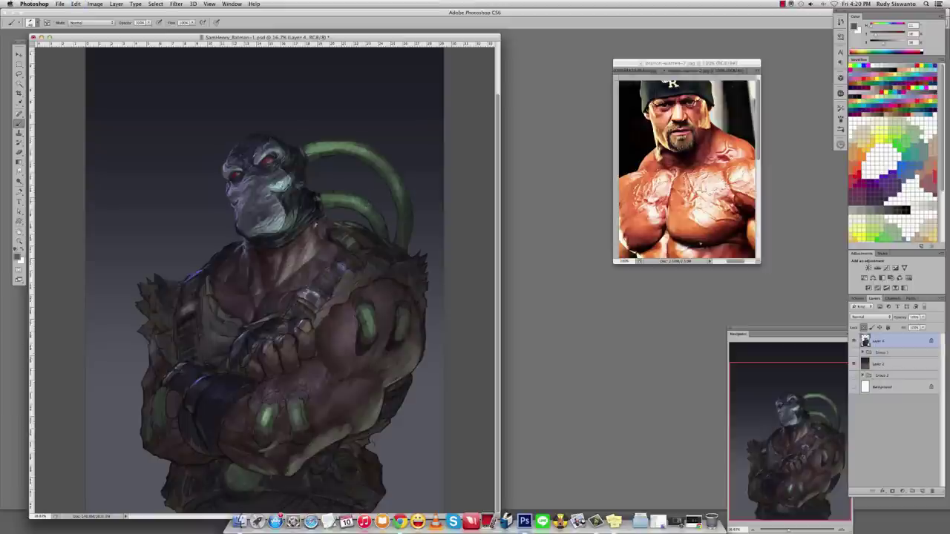
Paint the skin between the neck muscle and the near shoulder strap with sampled reddish-brown tones.
left_click(305, 236, "alt")
left_click(319, 240, "alt")
left_click(318, 260, "alt")
left_click(320, 238, "alt")
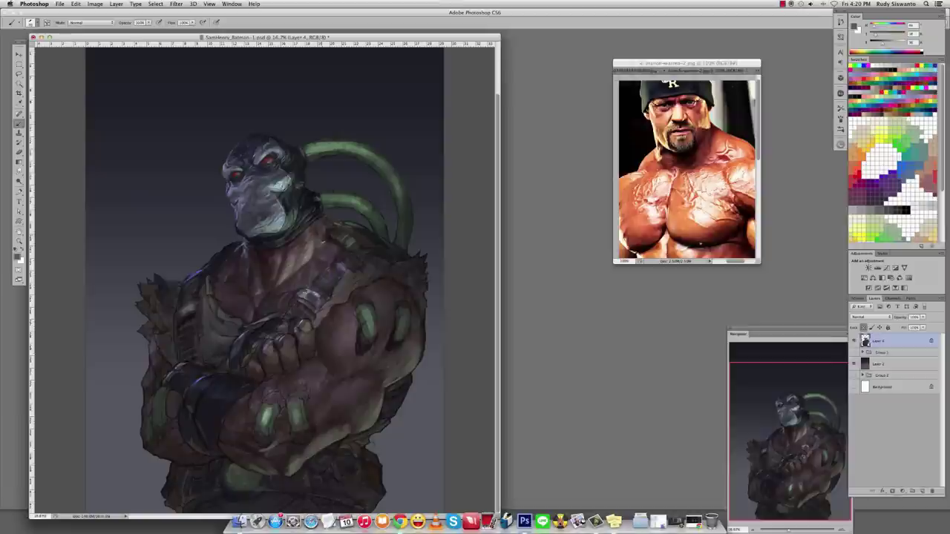
left_click(316, 249, "alt")
left_click(308, 258, "alt")
Paint and smudge the dark rim around the green vial on top of the near shoulder.
left_click(352, 244, "alt")
left_click(332, 233, "alt")
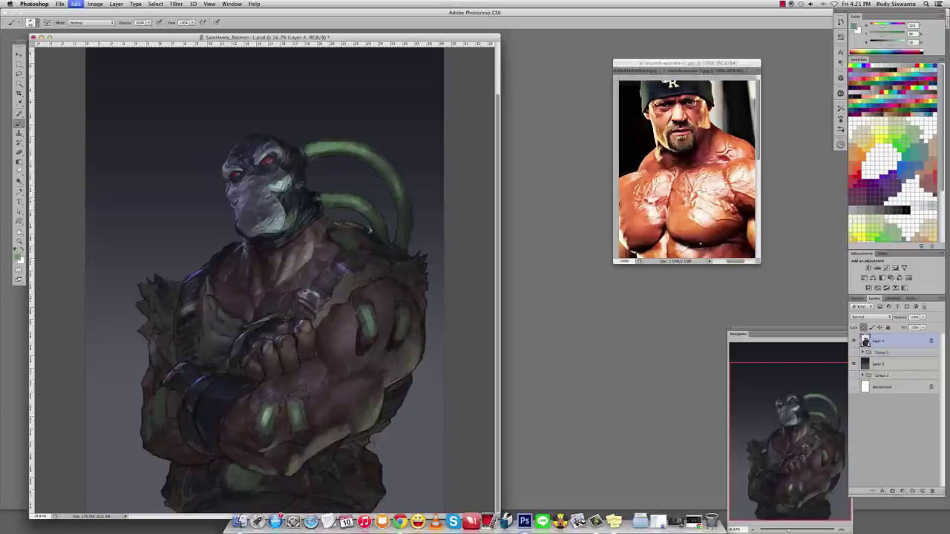
left_click(349, 231, "alt")
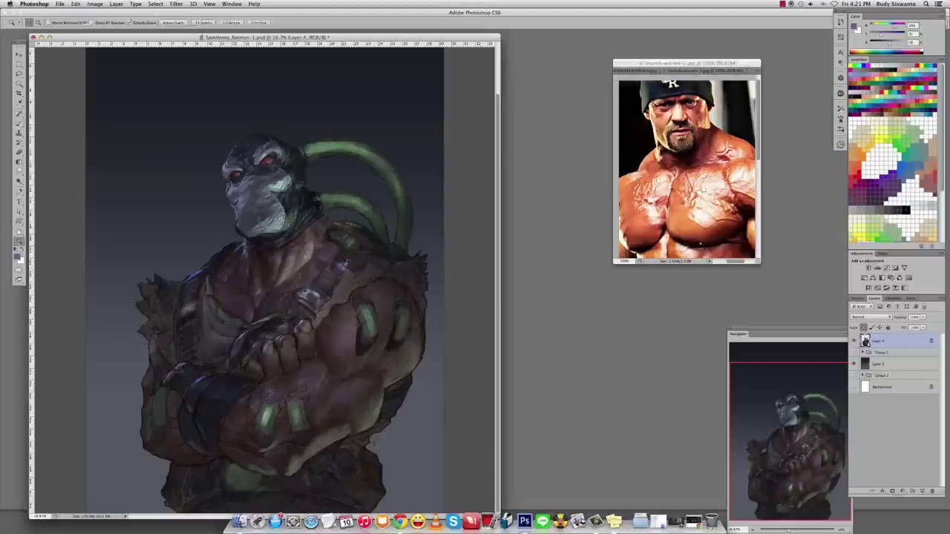
scroll(338, 245, "up", 1)
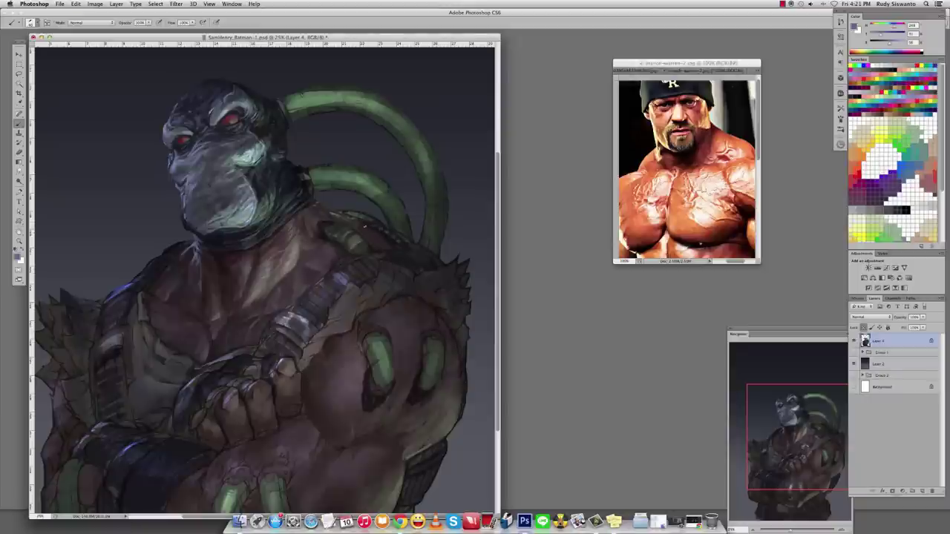
key("r")
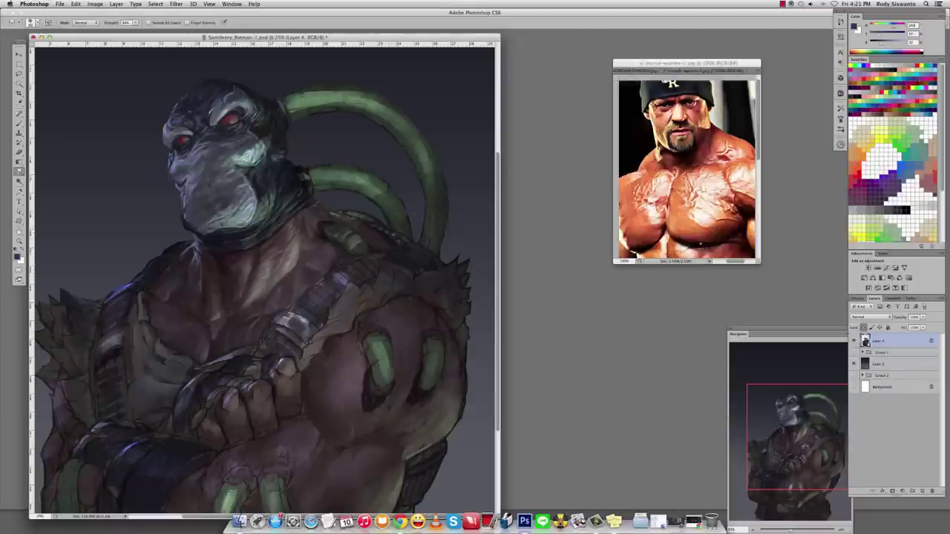
key("b")
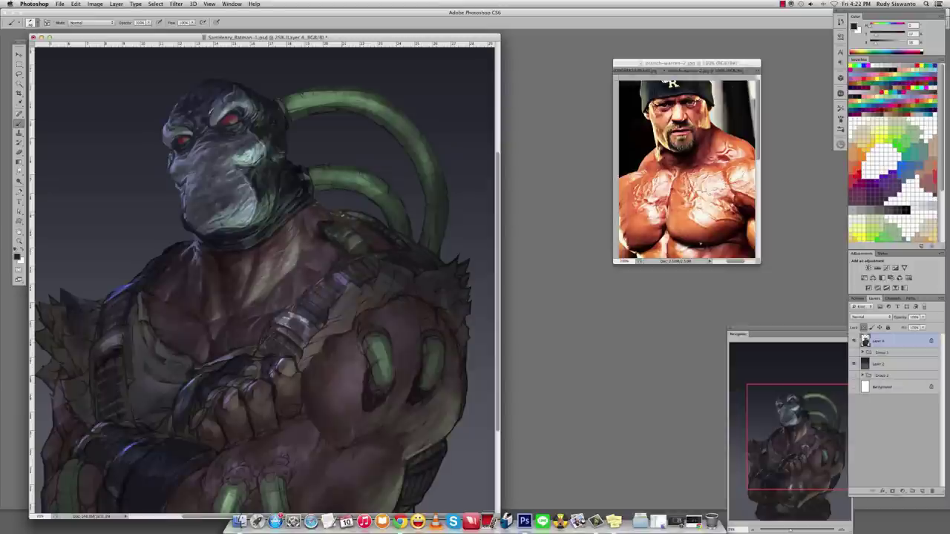
Rework the green vial on top of the near shoulder with sampled green tones.
key("z")
left_click_drag(367, 219, 359, 223)
key("b")
left_click(359, 222, "alt")
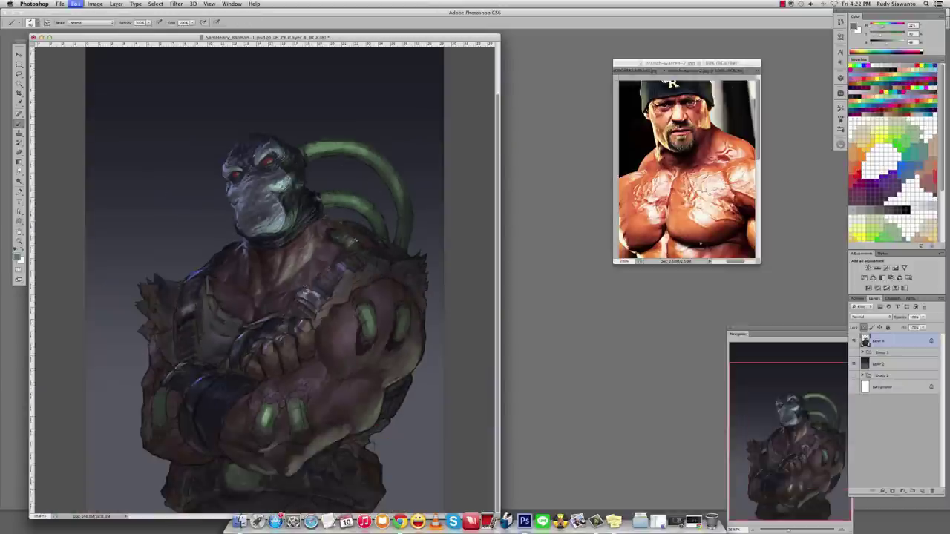
left_click(346, 239, "alt")
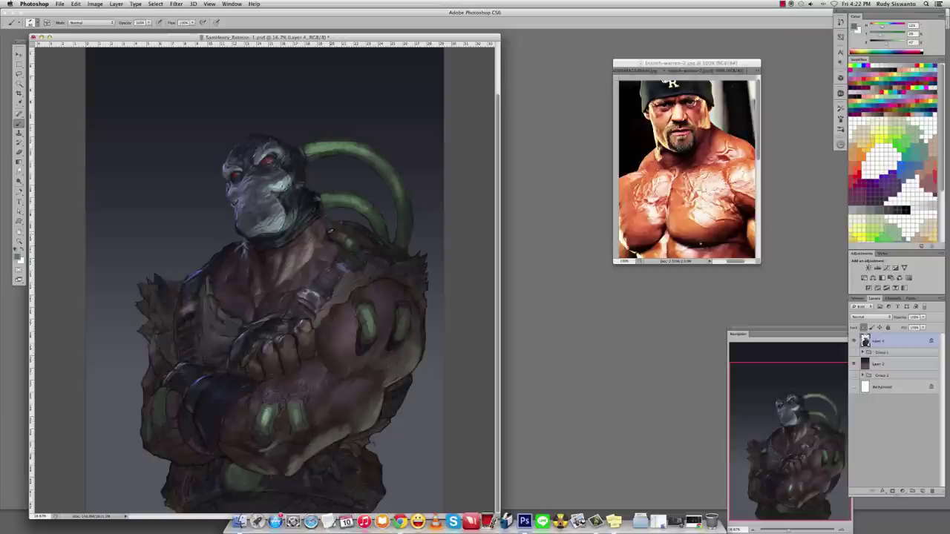
Paint light grey torn fabric folds on the near shoulder beside the strap, using the vest's sampled grey.
left_click(210, 289, "alt")
left_click(210, 289, "alt")
left_click(210, 289, "alt")
mouse_move(366, 261)
left_mouse_down()
mouse_move(369, 282)
mouse_move(347, 290)
left_mouse_up()
left_click(365, 273, "alt")
left_click(382, 268, "alt")
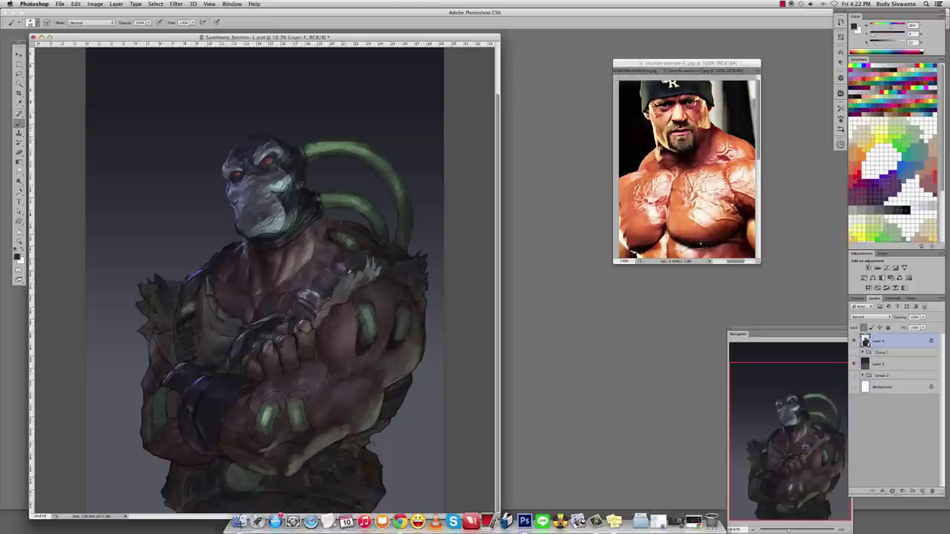
Shape the torn fabric beside the near shoulder strap with sampled dark and grey tones, smudging its folds.
left_click(353, 276, "alt")
left_click(384, 262, "alt")
left_click(20, 171)
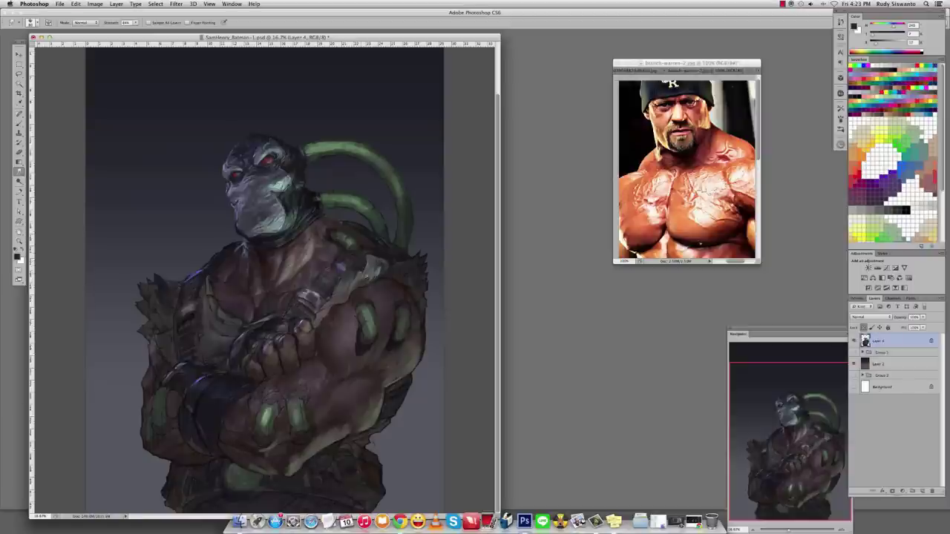
key("b")
left_click(375, 274, "alt")
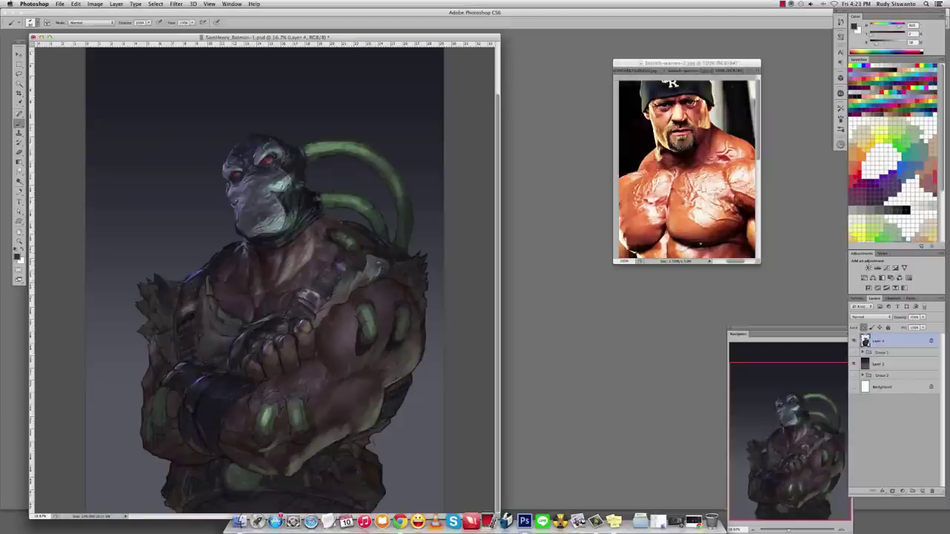
left_click(375, 274, "alt")
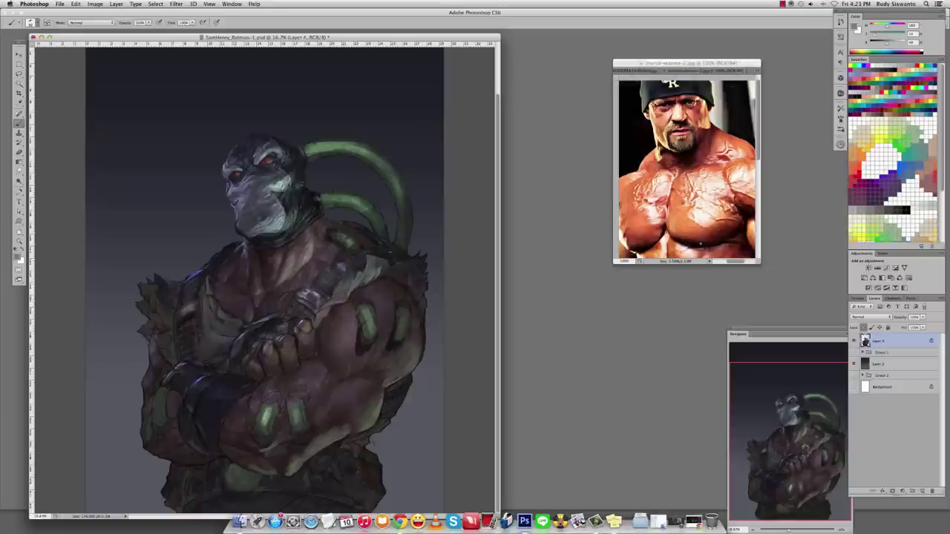
Extend the light grey torn fabric edge across the top of the near shoulder and smudge it.
key("r")
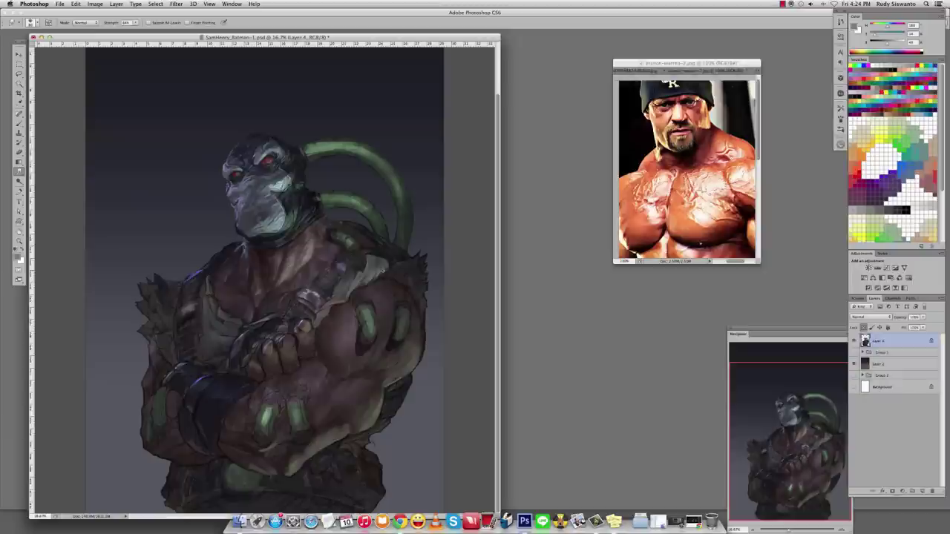
key("b")
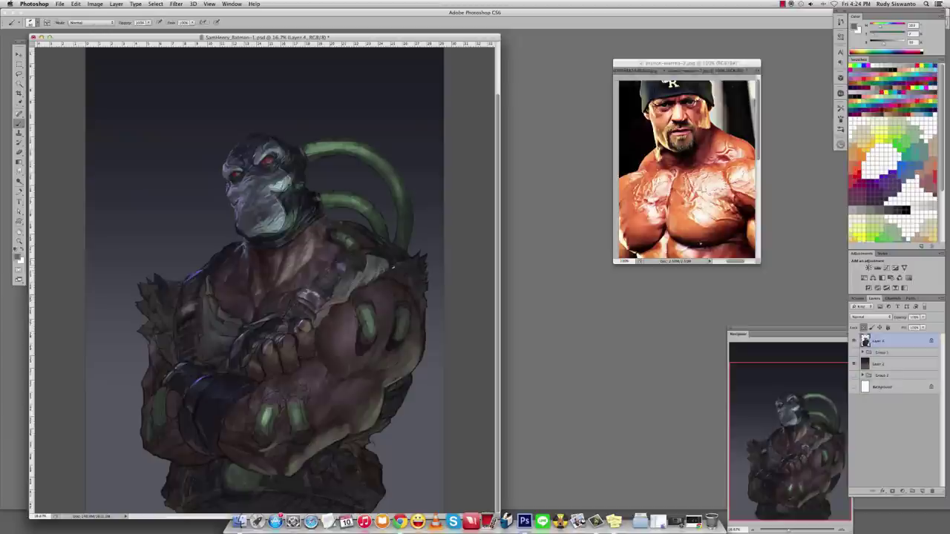
key("super+z")
key("r")
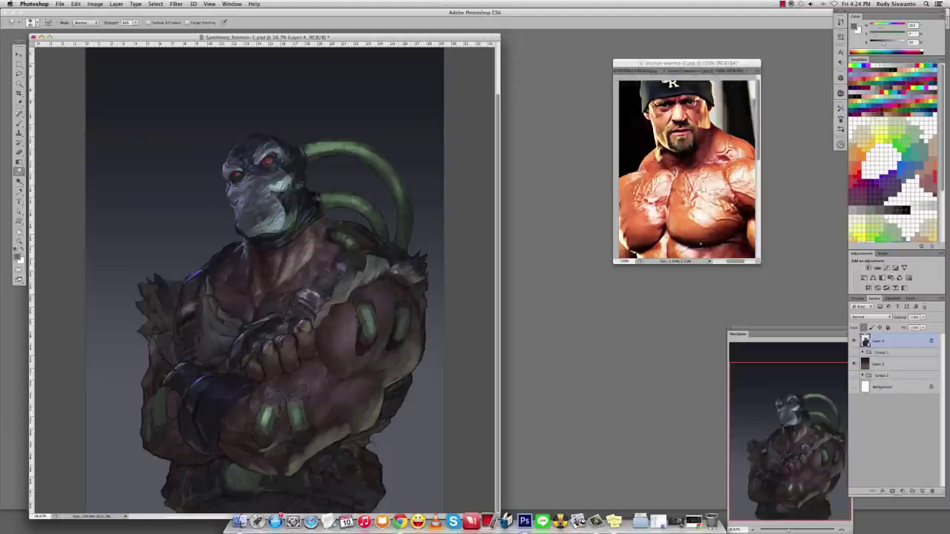
key("b")
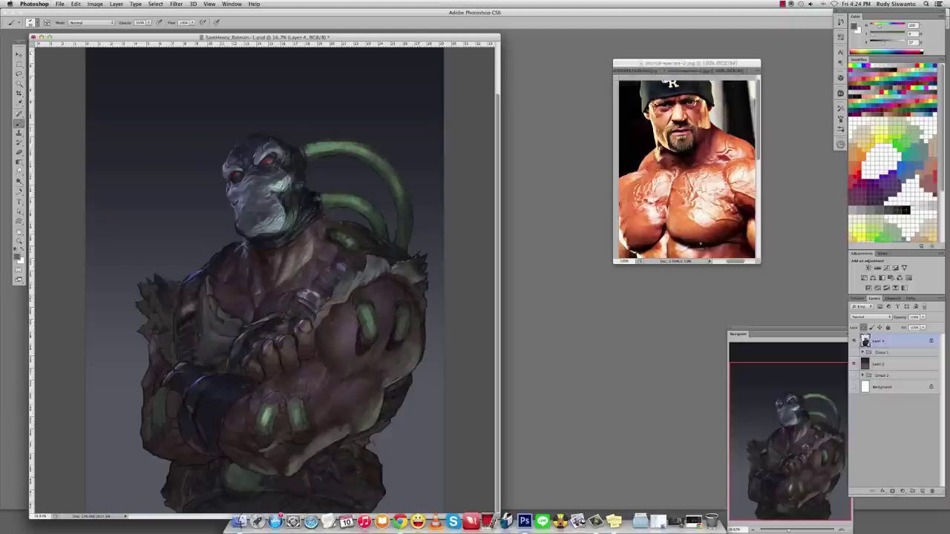
Define the ragged sleeve edge above the two upper arm vials with sampled greys and soften it with Smudge.
left_click(414, 264, "alt")
left_click(414, 264, "alt")
left_click(379, 272, "alt")
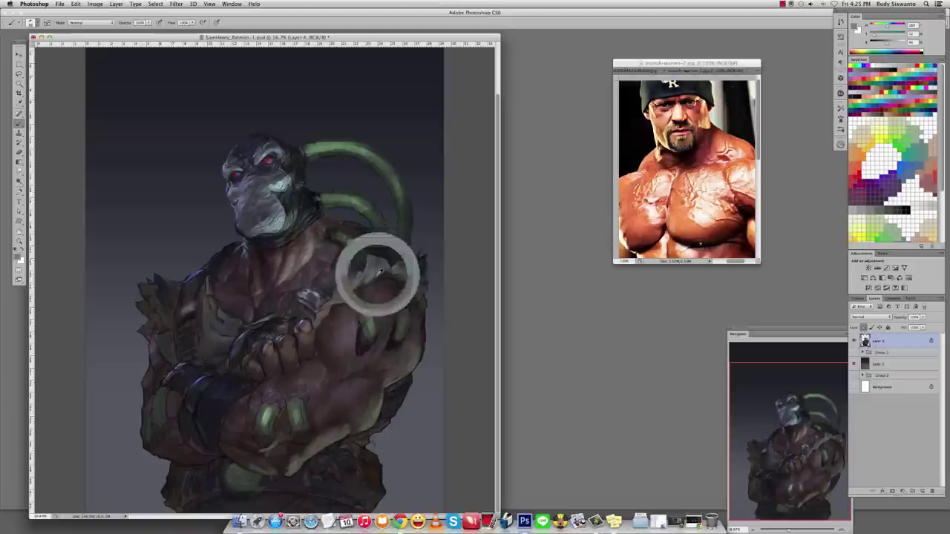
key("r")
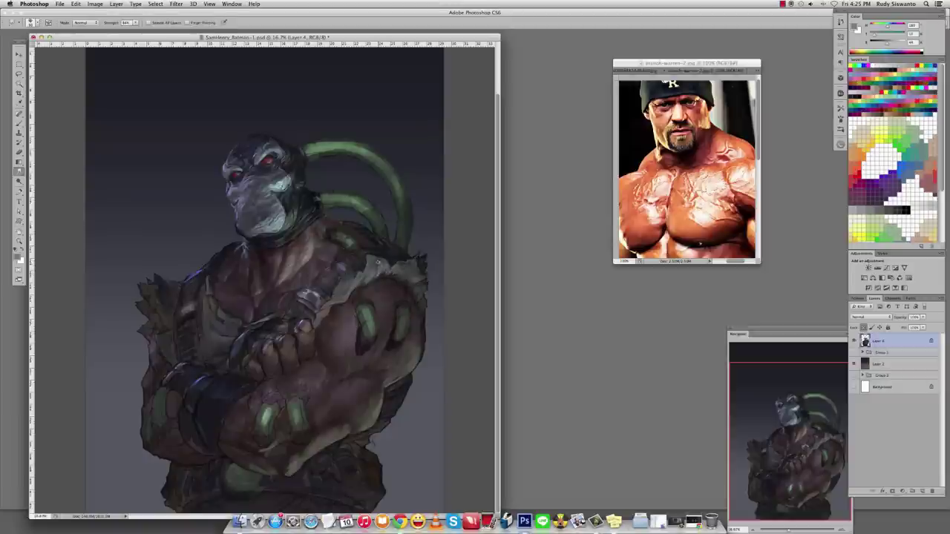
key("b")
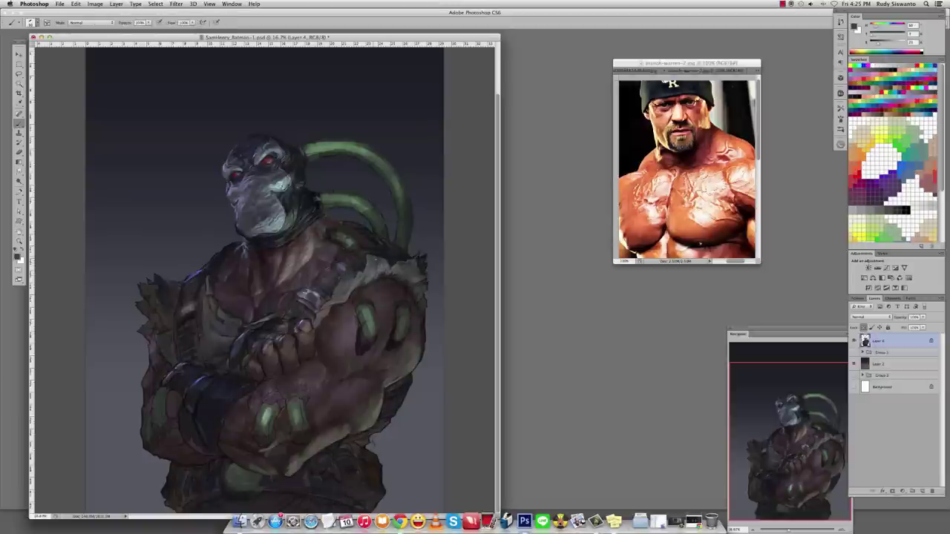
Continue the grey frayed fabric down along the shoulder strap toward the fist with sampled tones, blending it.
left_click(371, 281, "alt")
left_click(351, 273, "alt")
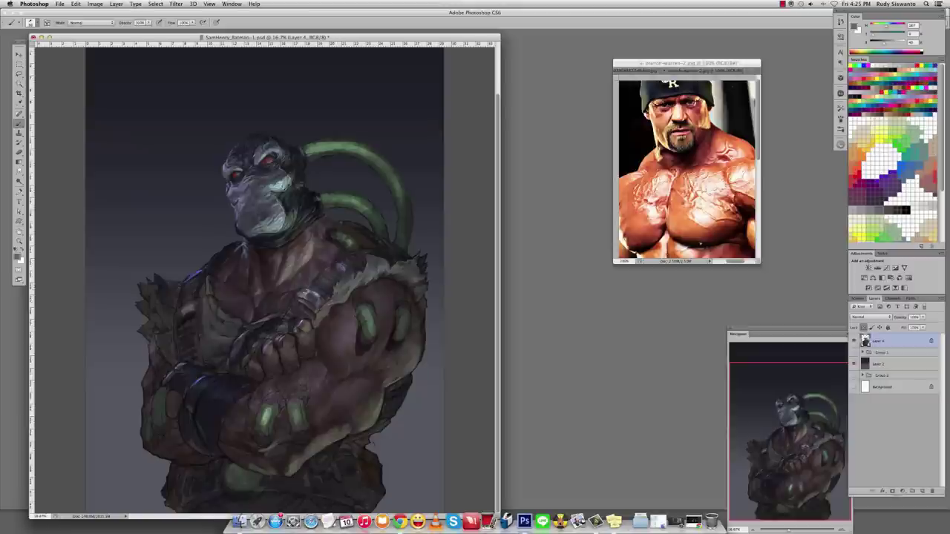
left_click(334, 276, "alt")
key("r")
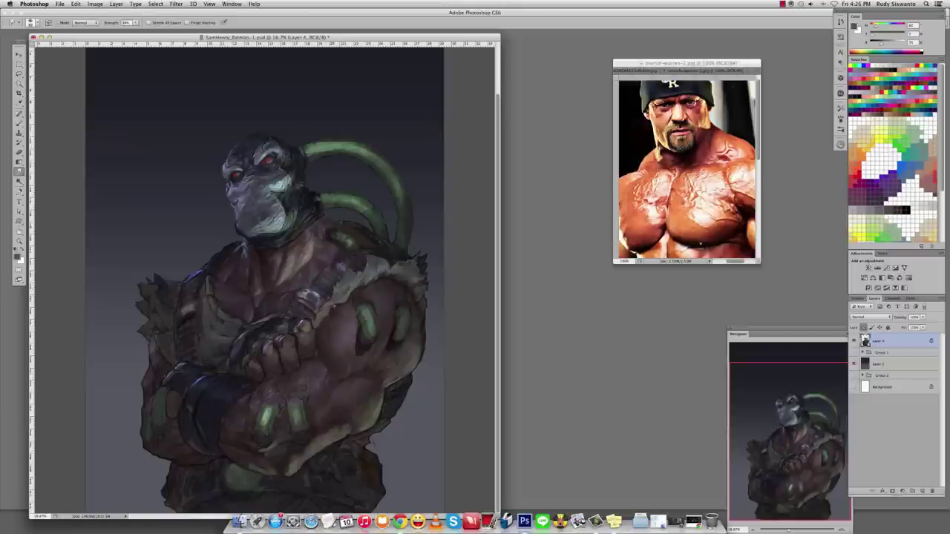
key("b")
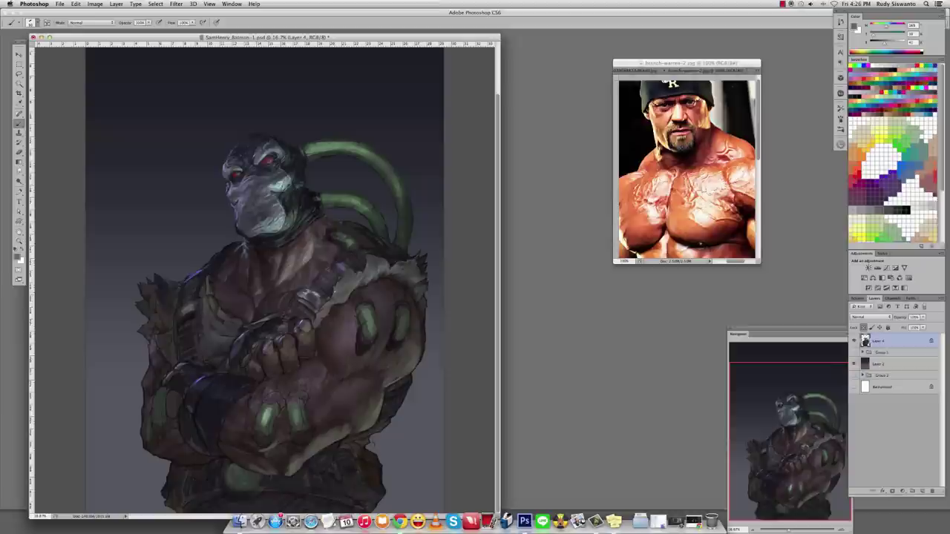
Refine the frayed fabric edge across the near shoulder with sampled dark and grey tones.
left_click(351, 296, "alt")
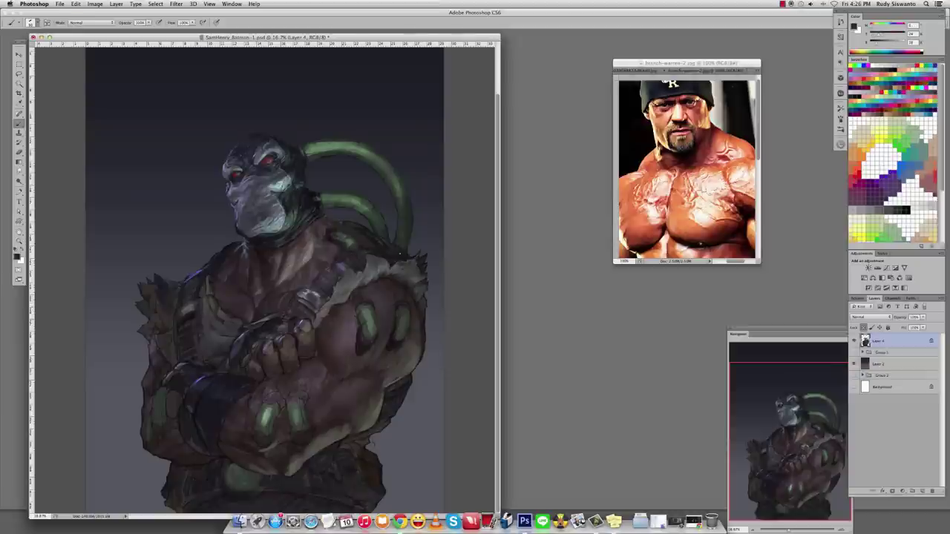
left_click(378, 253, "alt")
left_click(348, 301, "alt")
left_click(379, 279, "alt")
left_click(381, 281, "alt")
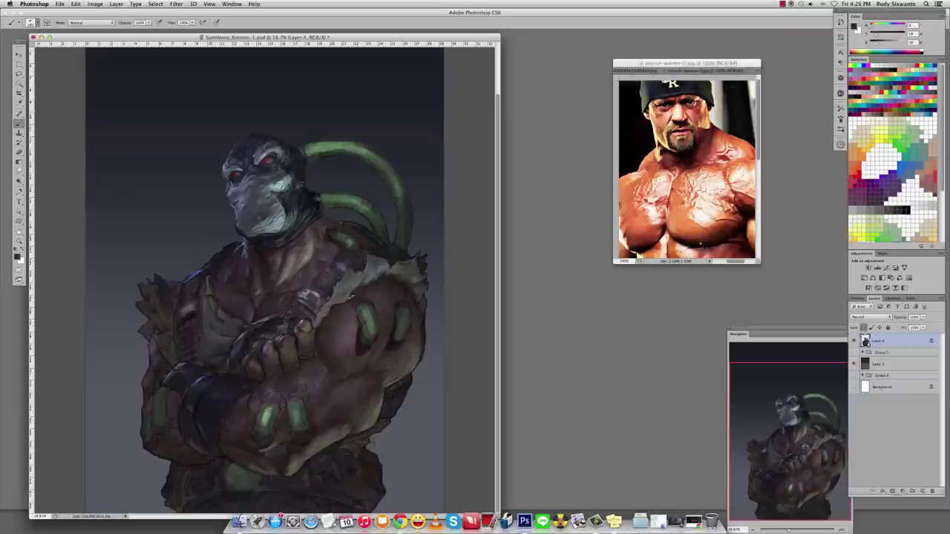
Sharpen the torn fabric edge from the shoulder's outer tip down to the fist with sampled dark and grey tones.
left_click(417, 262, "alt")
left_click(317, 325, "alt")
left_click(334, 329, "alt")
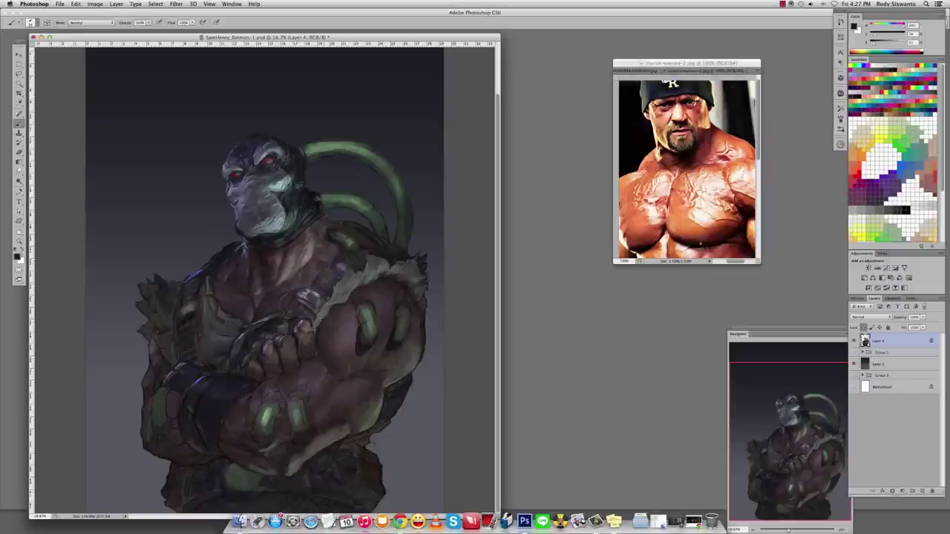
left_click(313, 331, "alt")
key("r")
key("super+minus")
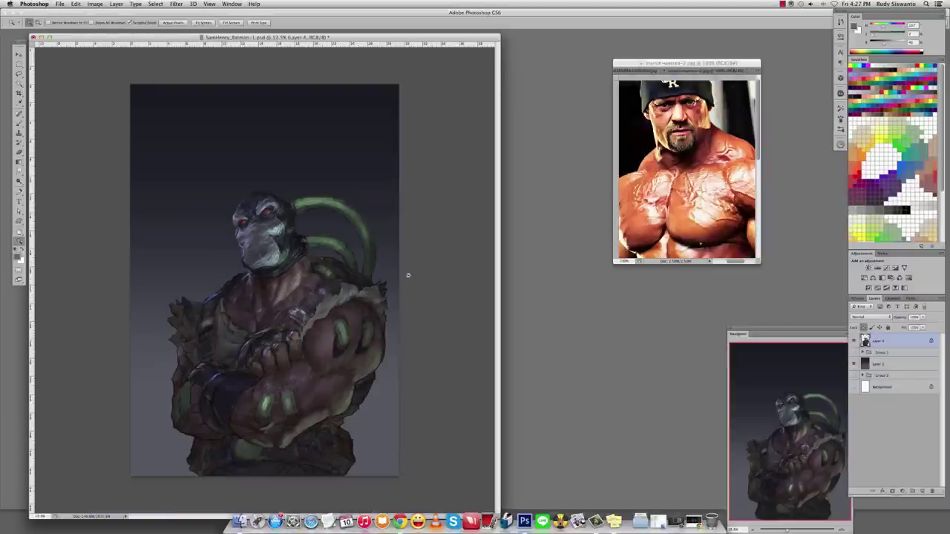
key("b")
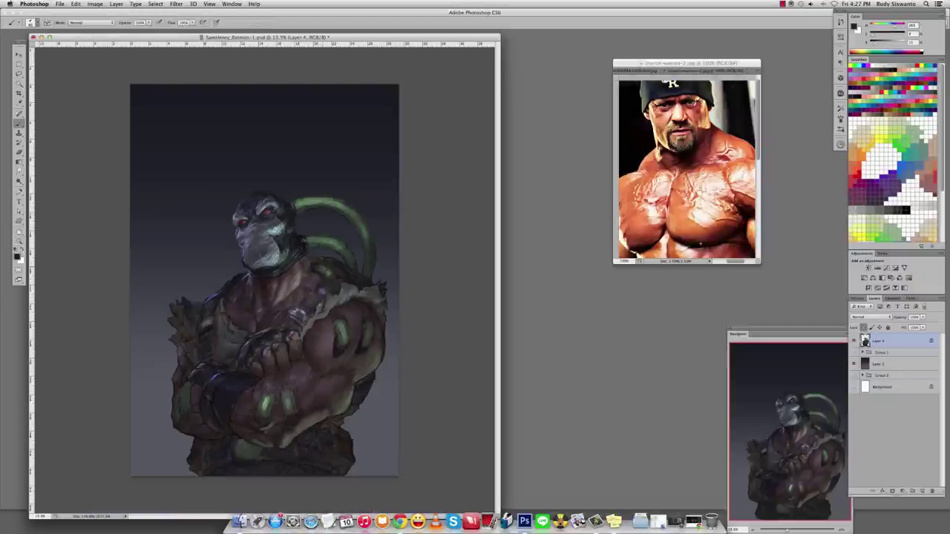
key("z")
left_click(329, 310)
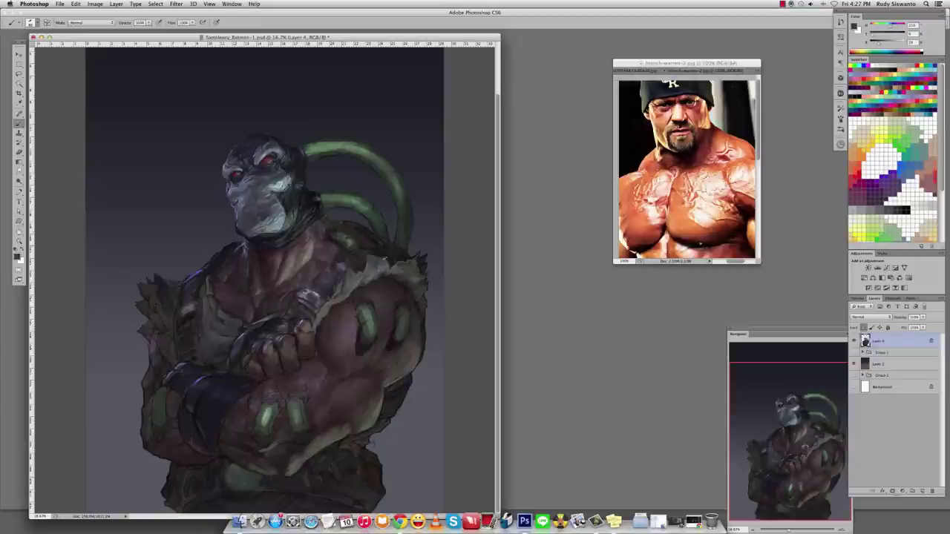
Touch up the torn vest panel on the chest and the frayed tip on the near shoulder with sampled tones.
left_click(280, 313, "alt")
left_click(236, 317, "alt")
left_click_drag(218, 314, 227, 311)
left_click(377, 254, "alt")
left_click(413, 264, "alt")
left_click_drag(423, 255, 424, 269)
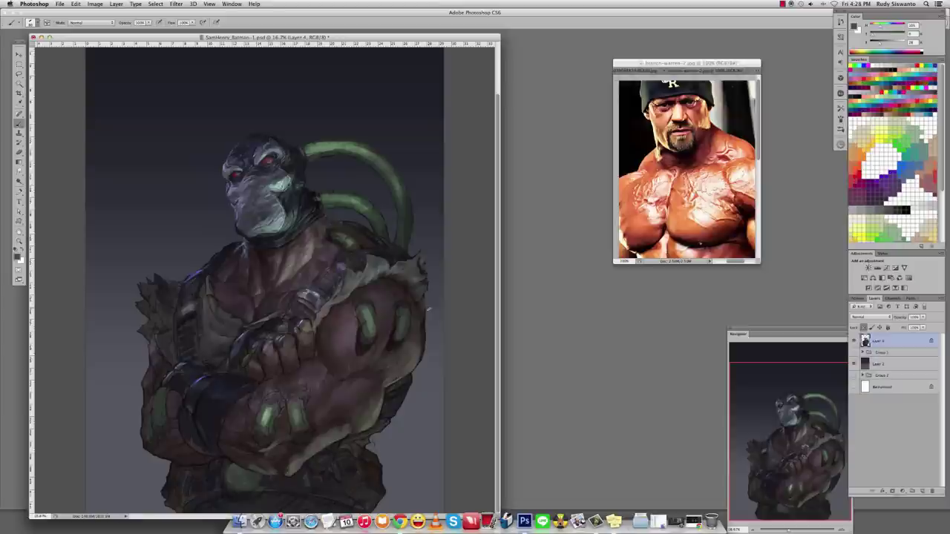
Rework the outer sleeve edge and the near upper arm's skin around the vials with sampled dark tones.
left_click_drag(429, 310, 420, 300)
key("super+z")
left_click(422, 312, "alt")
left_click(422, 312, "alt")
left_click(324, 324, "alt")
left_click(325, 364, "alt")
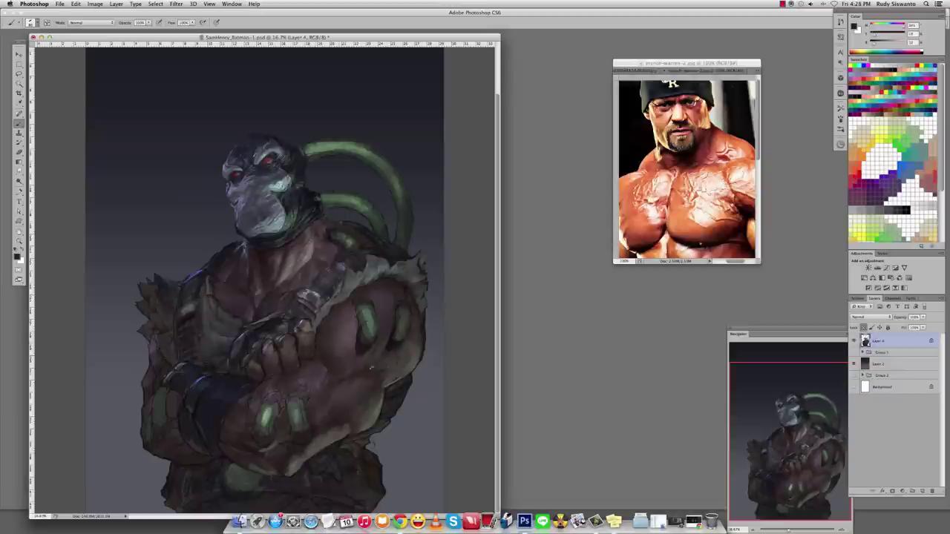
left_click(370, 366, "alt")
Consult the bodybuilder reference photo and shade the collarbone area beside the near shoulder strap with sampled tones.
left_click(737, 210)
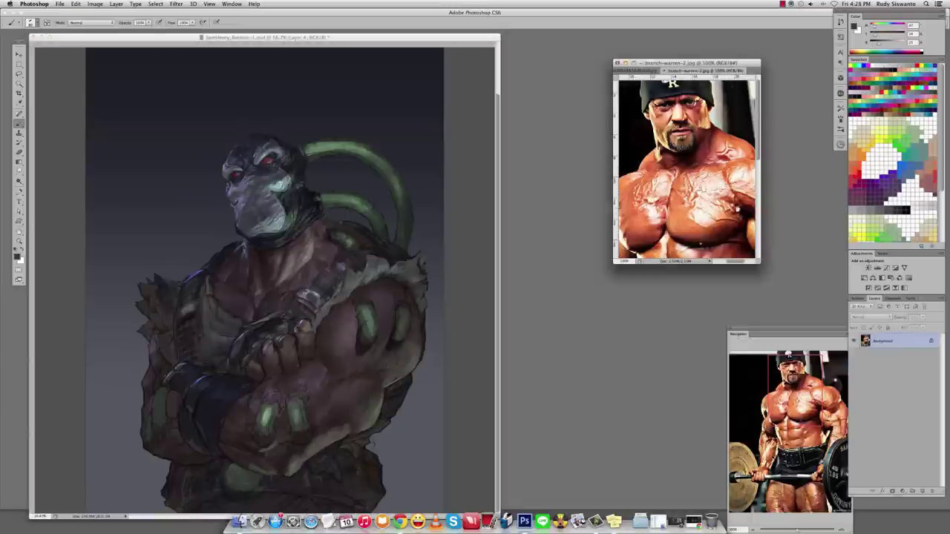
left_click(297, 291)
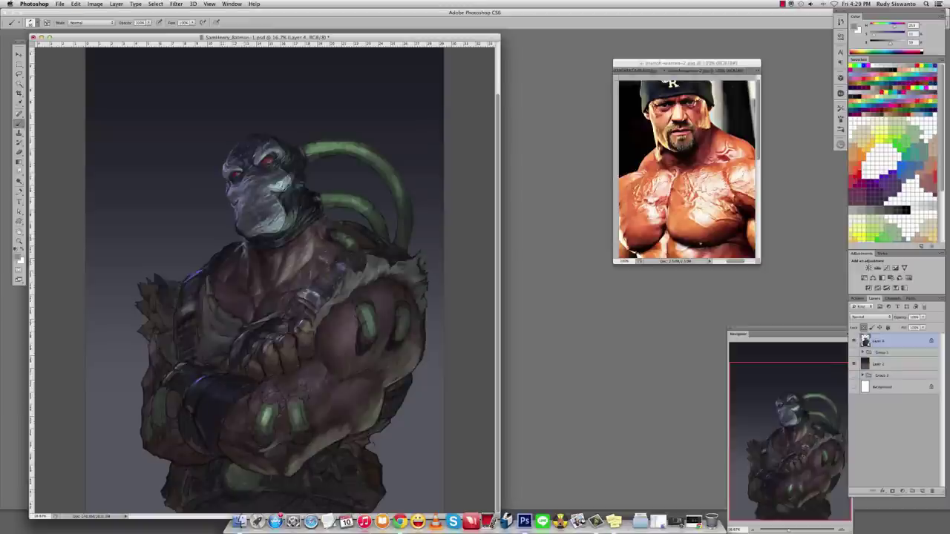
left_click(329, 253, "alt")
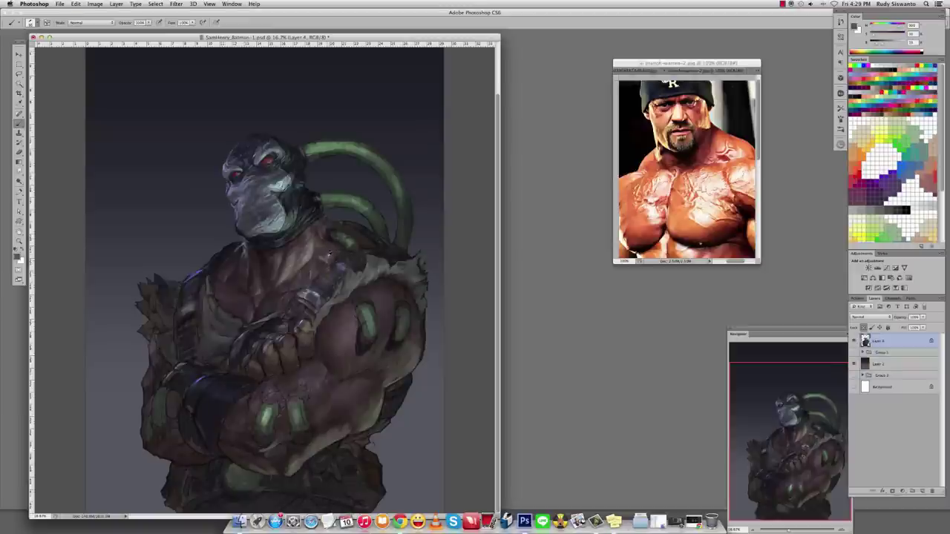
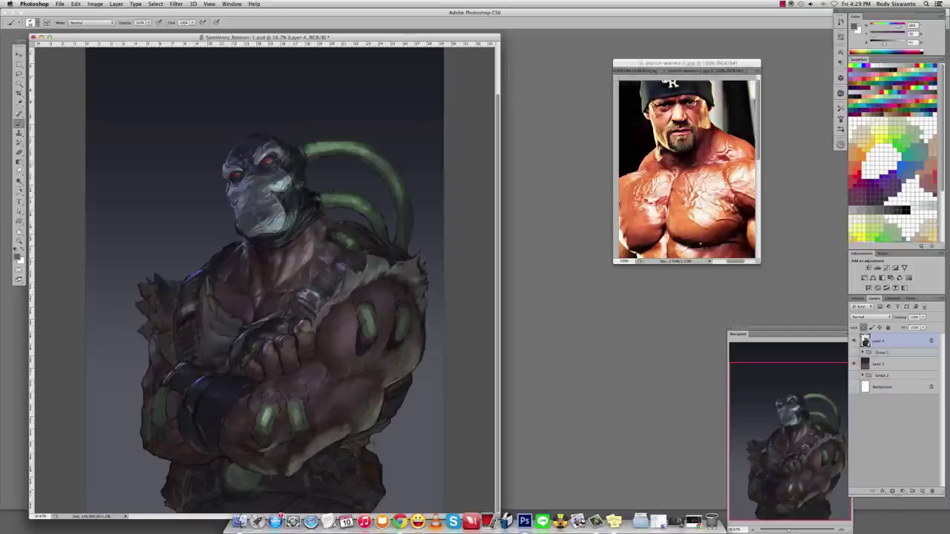
Model the central chest muscles and the collarbone at the neck base with sampled skin and bluish tones, softening them with Smudge.
left_click(257, 289, "alt")
left_click(262, 289, "alt")
left_click(245, 272, "alt")
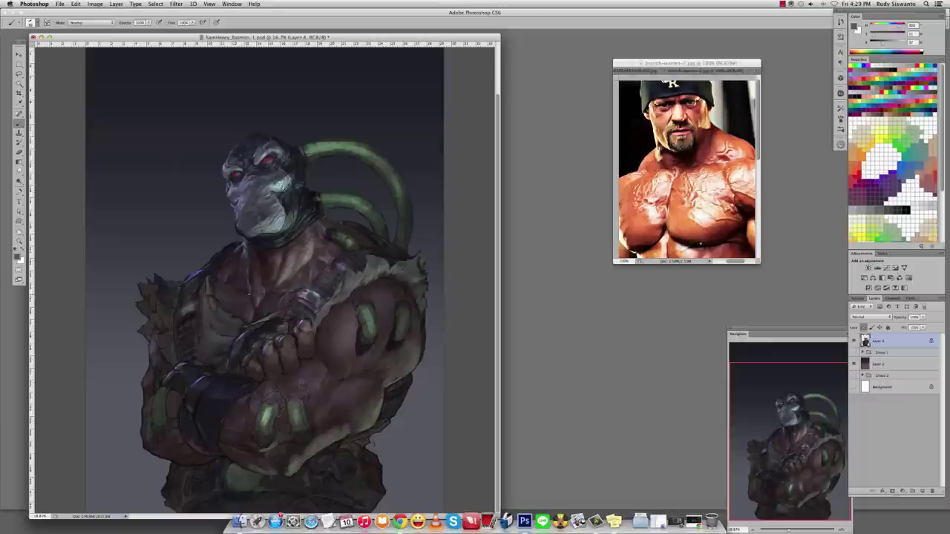
left_click(250, 285, "alt")
left_click(253, 282, "alt")
left_click(255, 280, "alt")
left_click(245, 243, "alt")
left_click(242, 243, "alt")
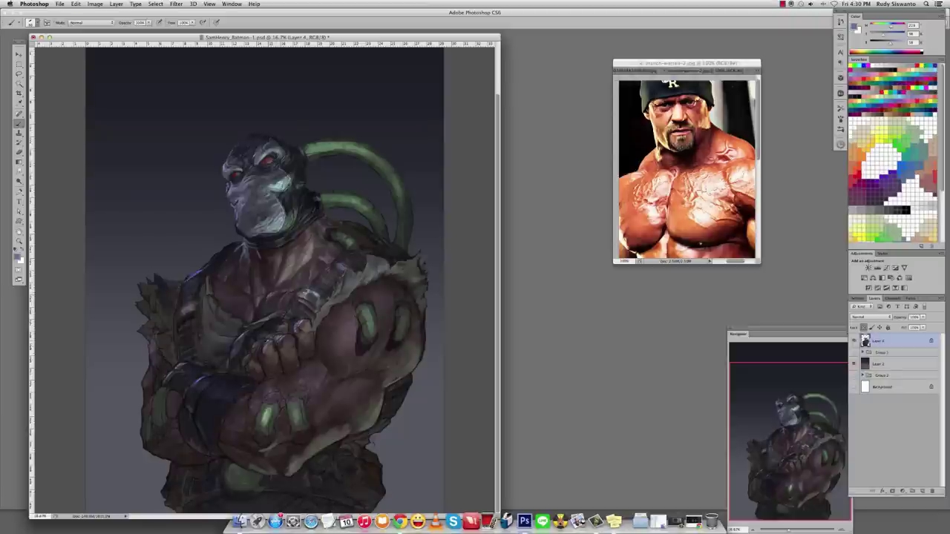
key("r")
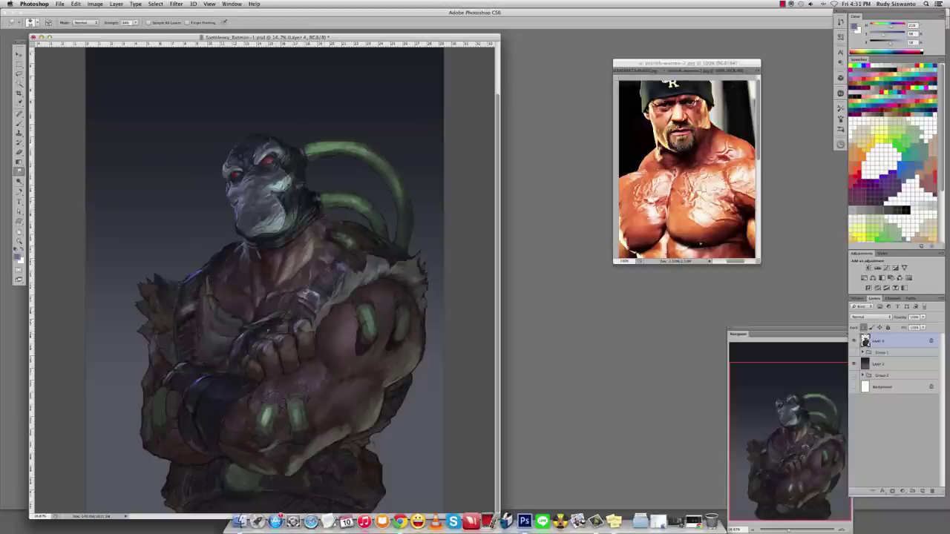
Isolate Group 1 to compare the original line art, and restore the painted layers' visibility.
key("b")
left_click(853, 351)
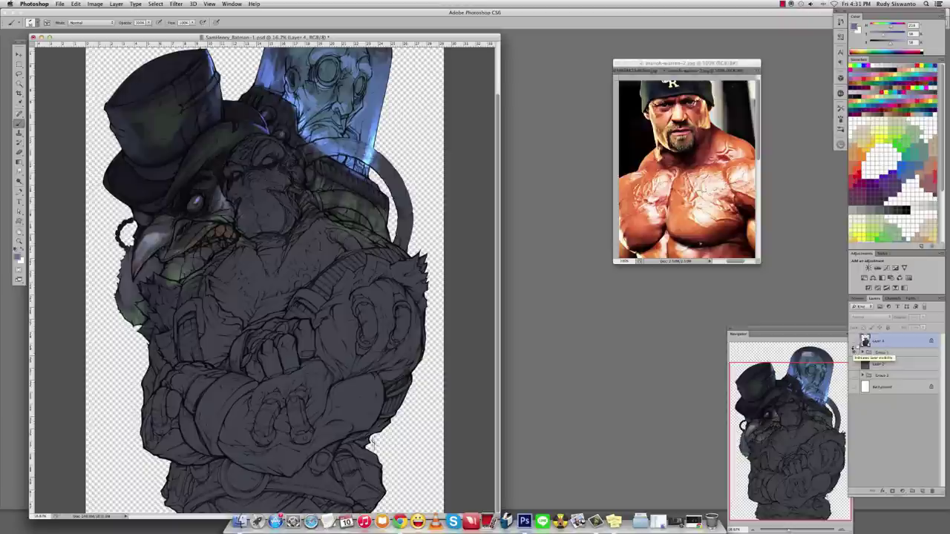
left_click(854, 352)
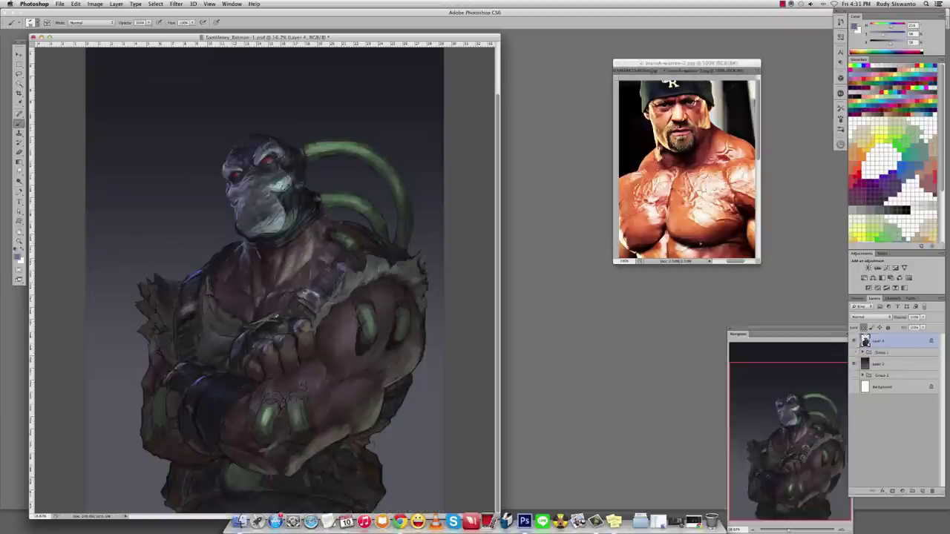
Add bluish highlights and dark shading to the near upper arm, smudge them, and work sampled skin tone toward the elbow.
key("x")
key("x")
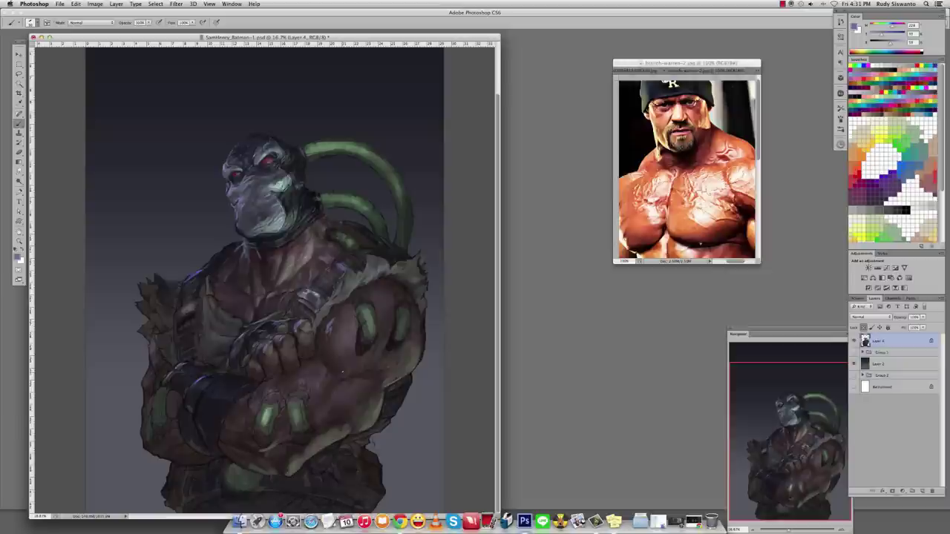
key("x")
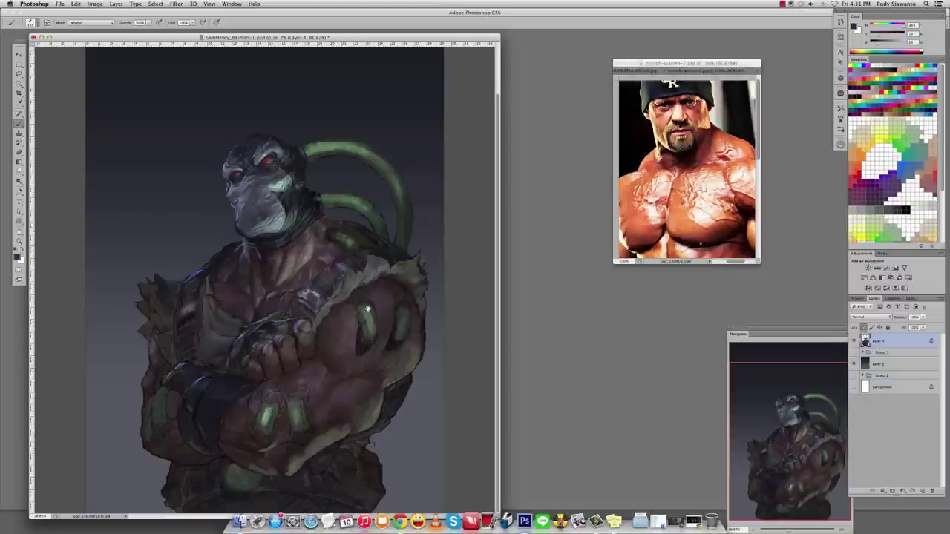
key("r")
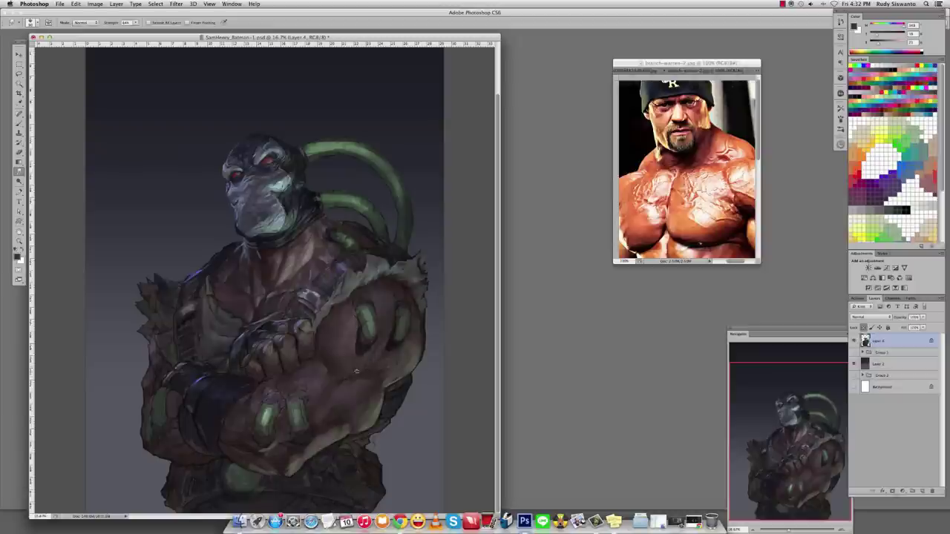
key("b")
left_click(382, 408, "alt")
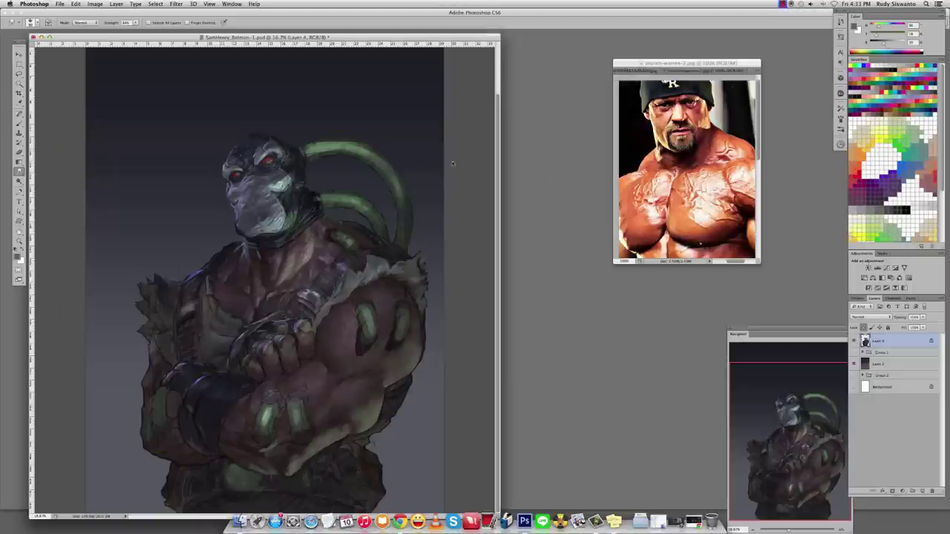
Render the fist's knuckles and fingers with sampled light and dark skin tones.
key("b")
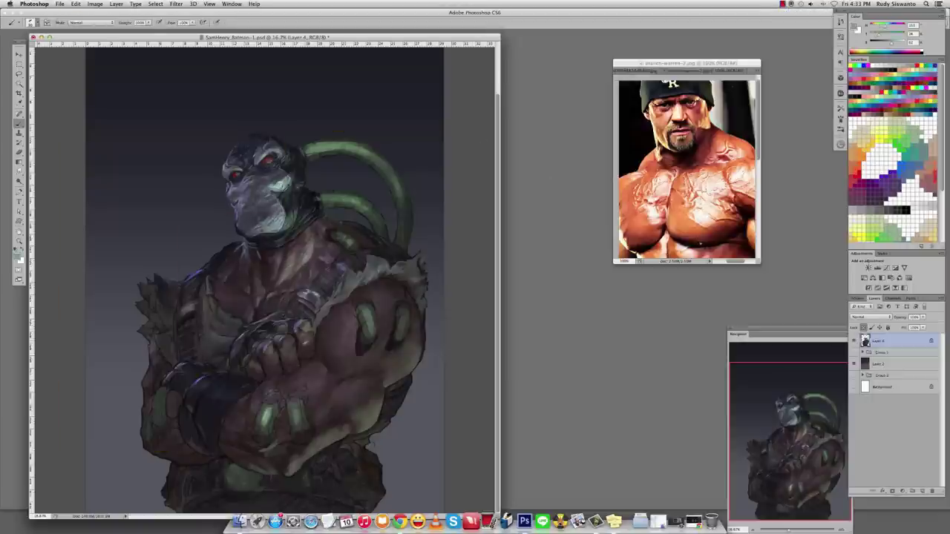
left_click(302, 339, "alt")
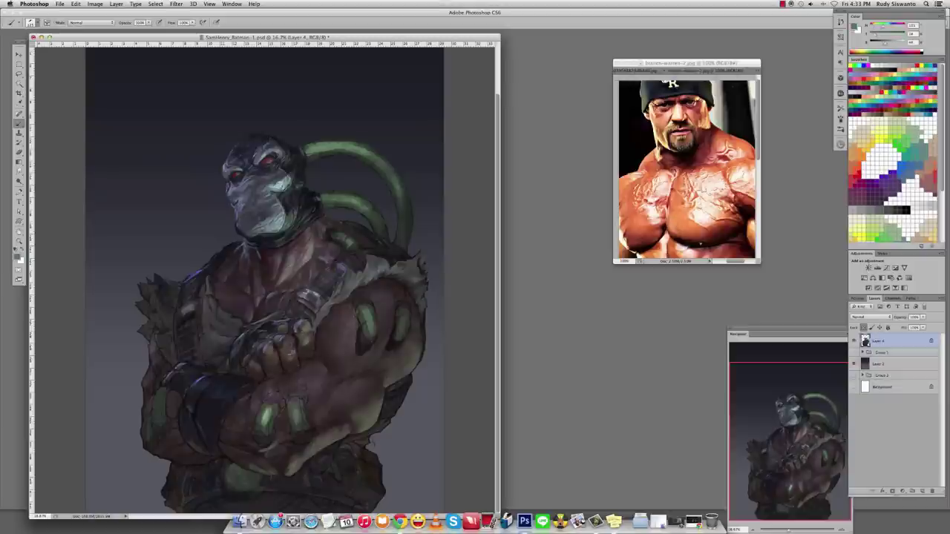
left_click(277, 362, "alt")
left_click(305, 342, "alt")
left_click(281, 357, "alt")
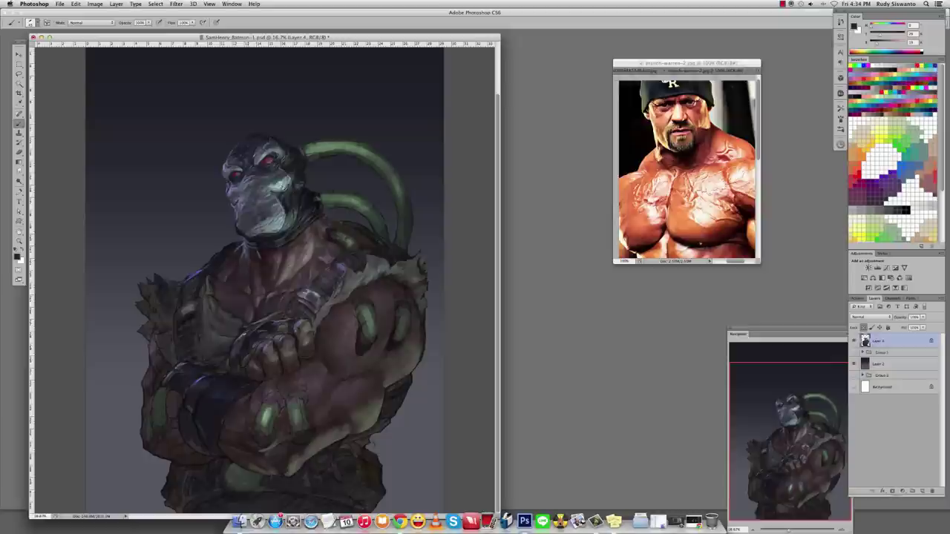
Deepen the shadows on the far chest muscle and around the vest with sampled dark tones, blending them with Smudge.
left_click(330, 307, "alt")
left_click(213, 292, "alt")
left_click(257, 323, "alt")
key("r")
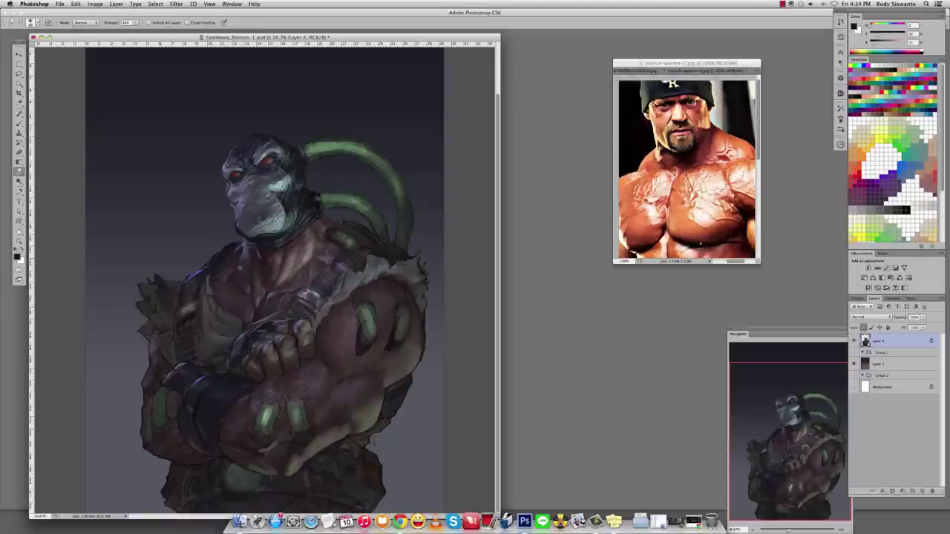
key("b")
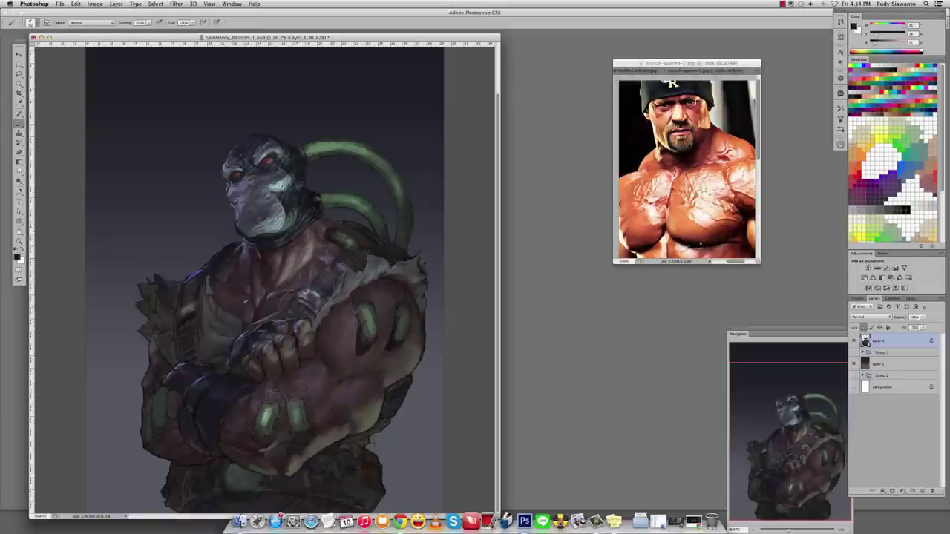
key("r")
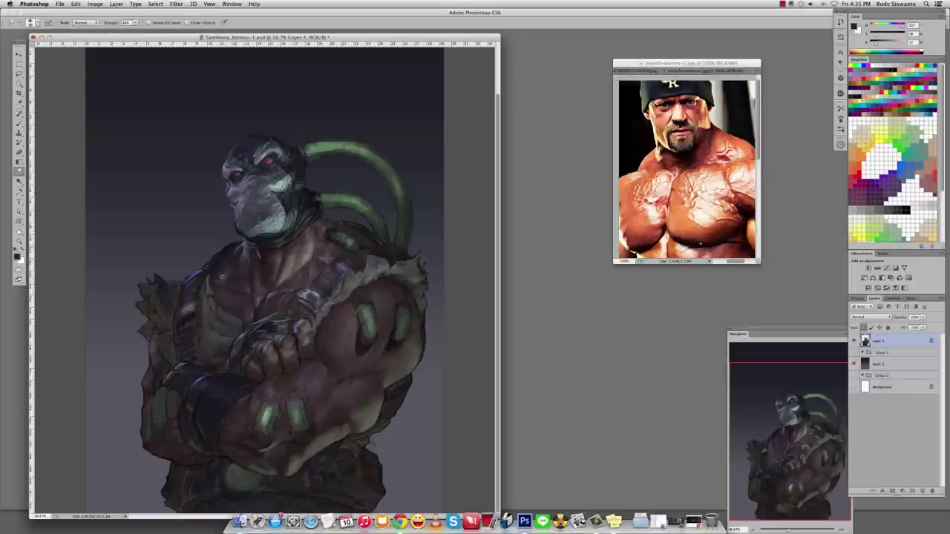
key("b")
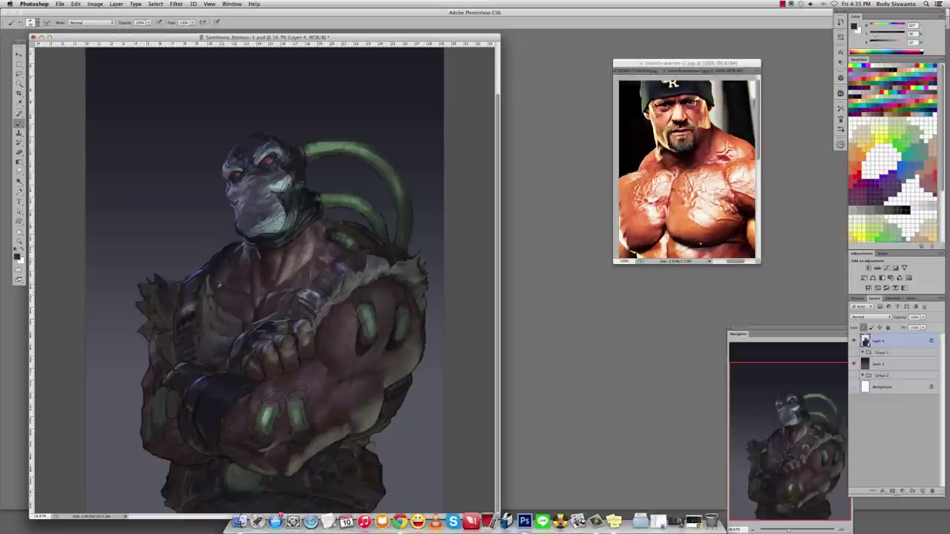
key("r")
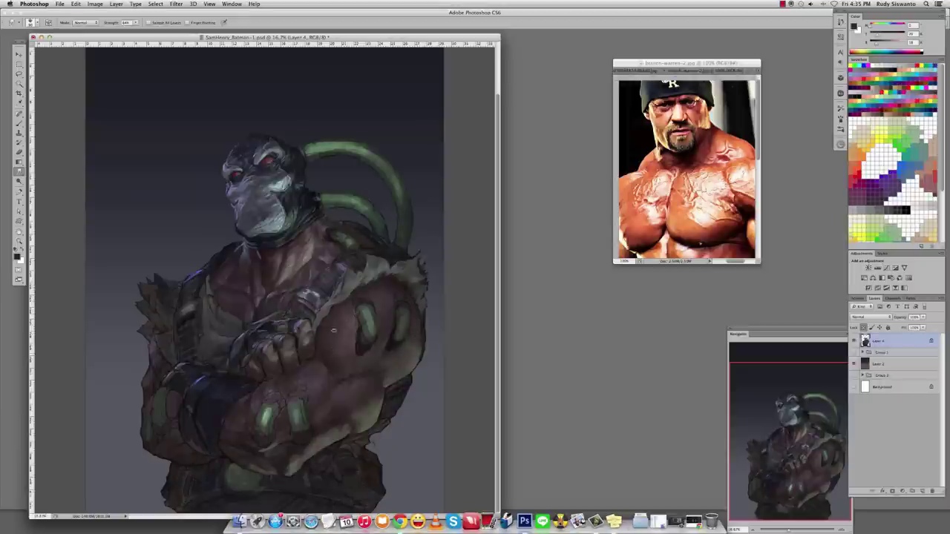
Touch up the forearm skin above the green vials with a smaller brush.
key("b")
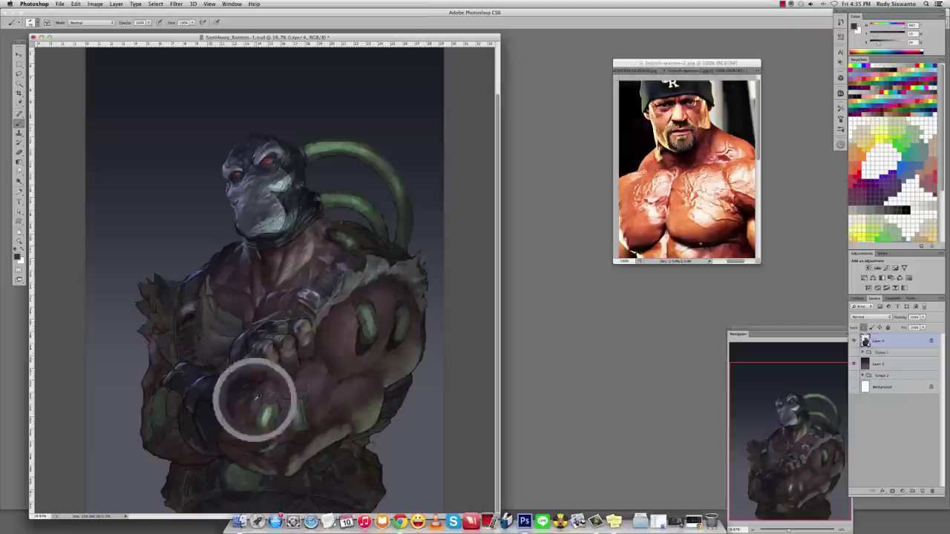
key("bracketleft")
key("bracketleft")
key("bracketleft")
key("h")
left_click_drag(254, 425, 256, 407)
Paint glowing highlights along the elbow and underside of the near forearm in Color Dodge mode, blending with Smudge.
left_click(409, 450, "alt")
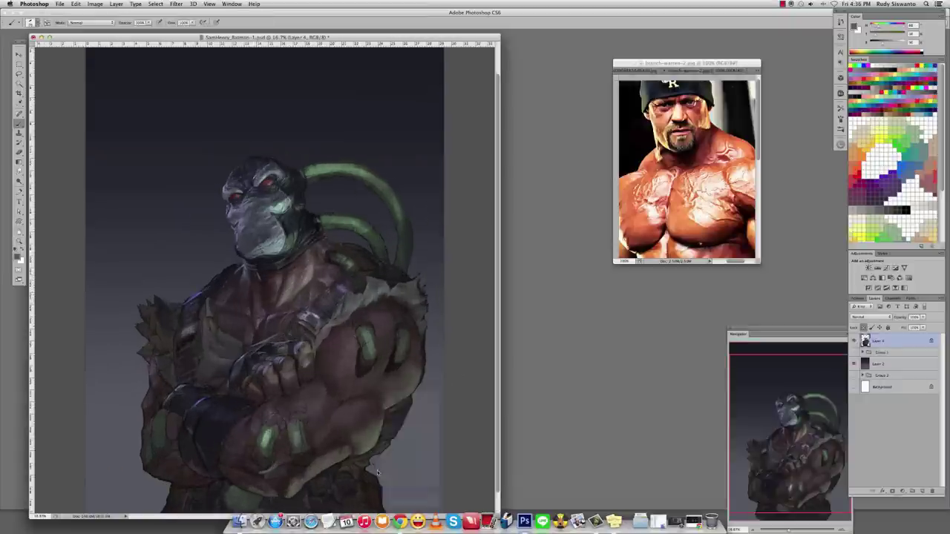
key("alt+shift+d")
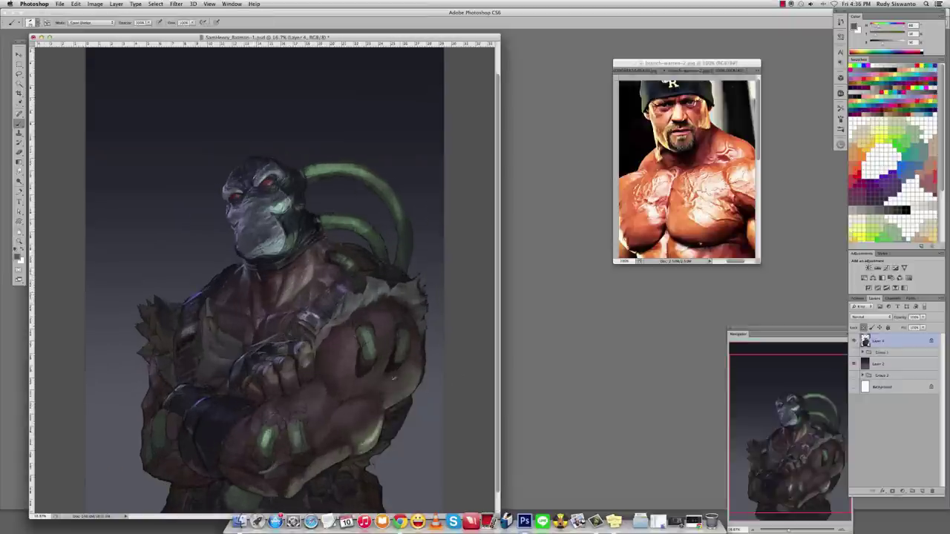
key("r")
key("b")
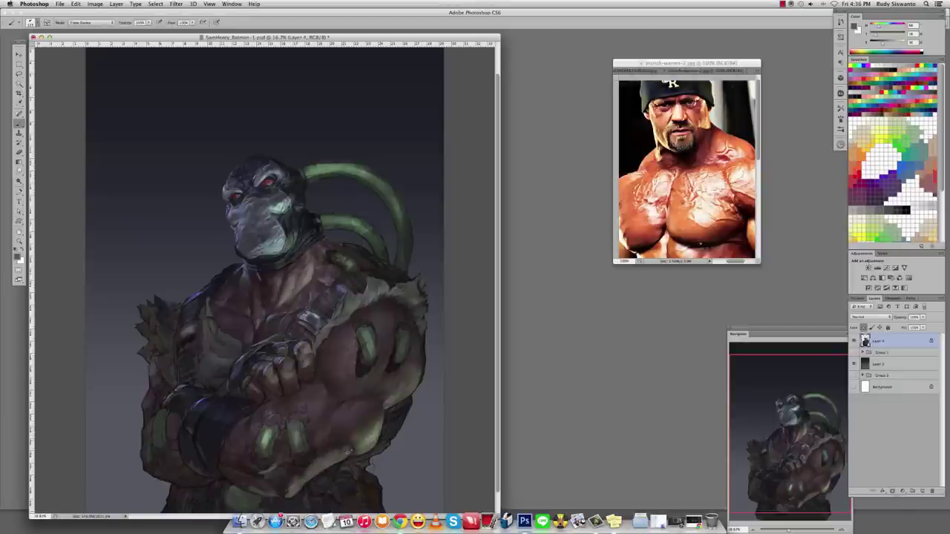
mouse_move(300, 483)
left_mouse_down()
mouse_move(347, 454)
mouse_move(297, 483)
mouse_move(310, 453)
left_mouse_up()
key("r")
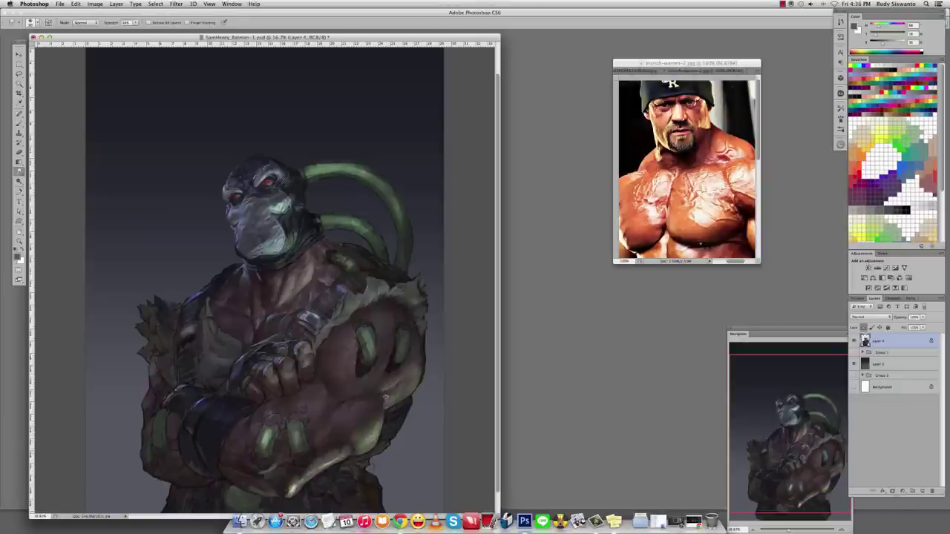
key("b")
key("r")
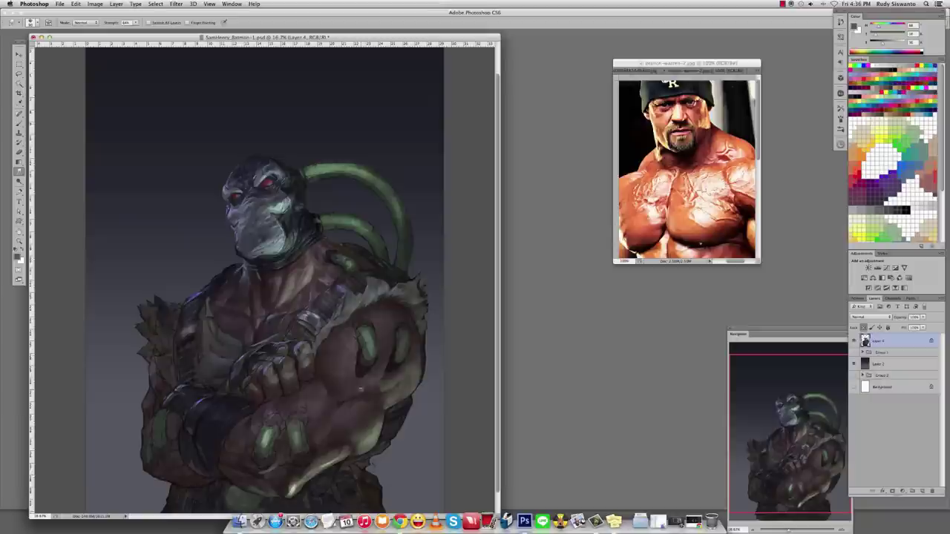
Smooth the glowing elbow area with Smudge and set the brush blending mode back to Normal.
key("b")
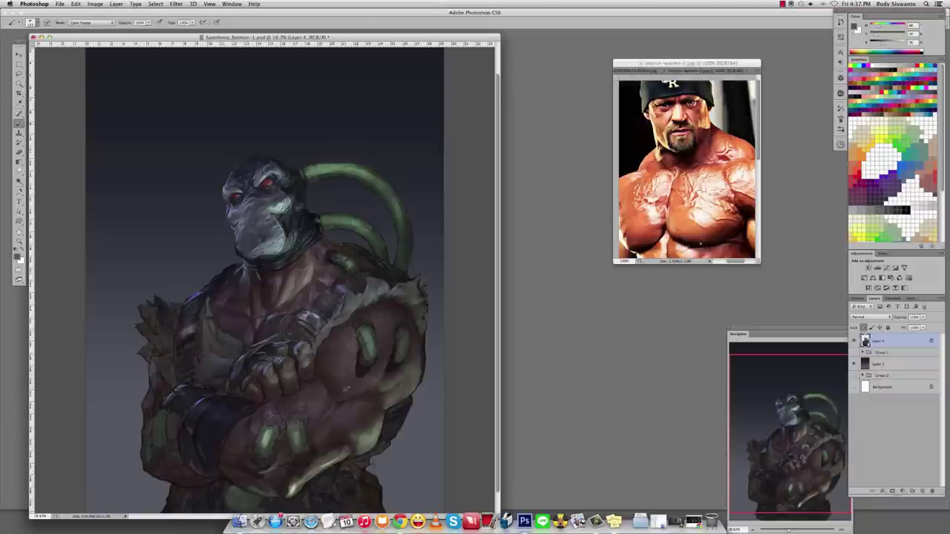
scroll(345, 387, "down", 2)
key("r")
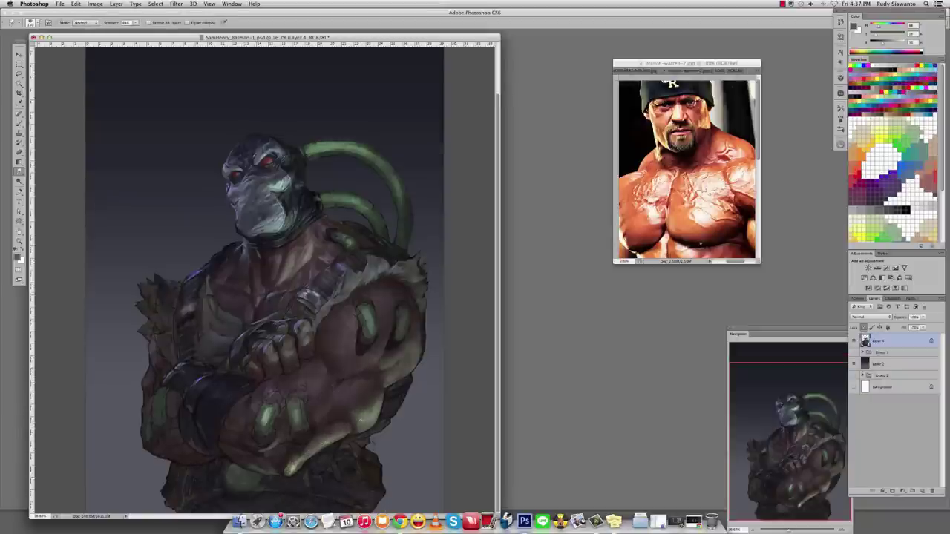
key("b")
right_click(356, 392, "shift")
left_click(363, 398)
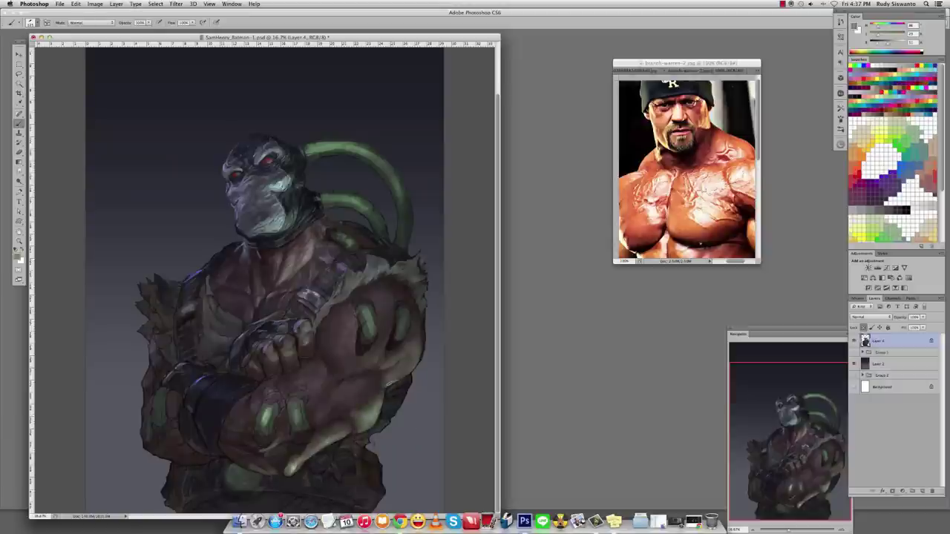
Model the near forearm muscle with sampled light and dark skin tones, blending the strokes with Smudge.
key("super+z")
left_click(354, 432, "alt")
key("r")
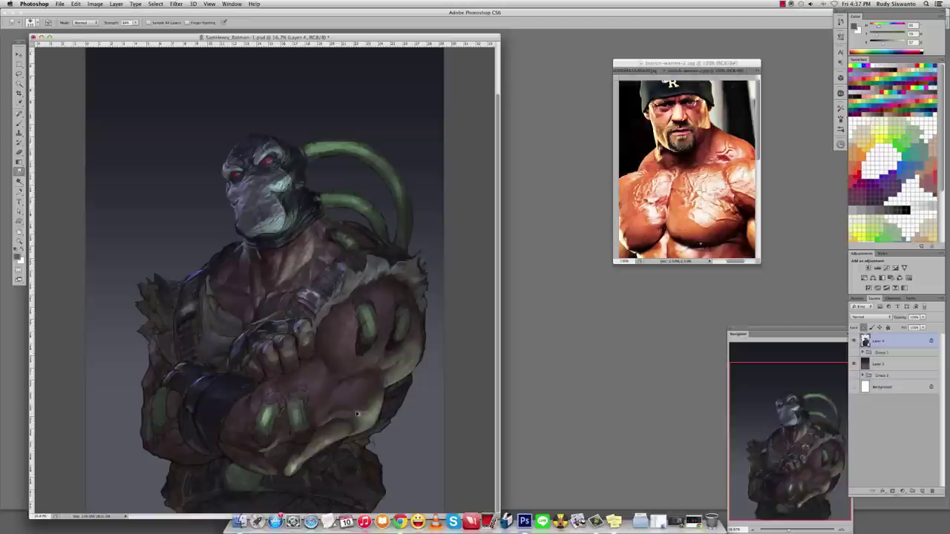
key("b")
left_click(315, 434, "alt")
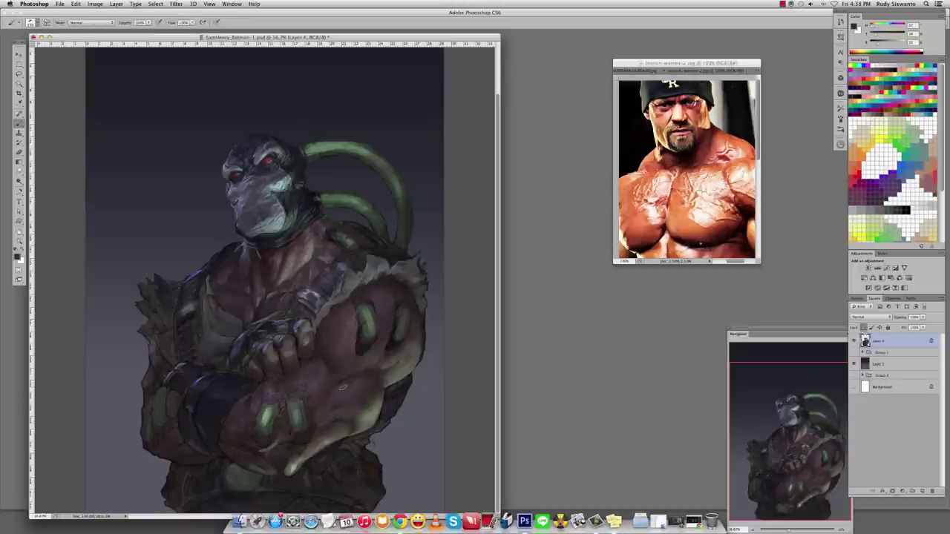
left_click(319, 380, "alt")
key("r")
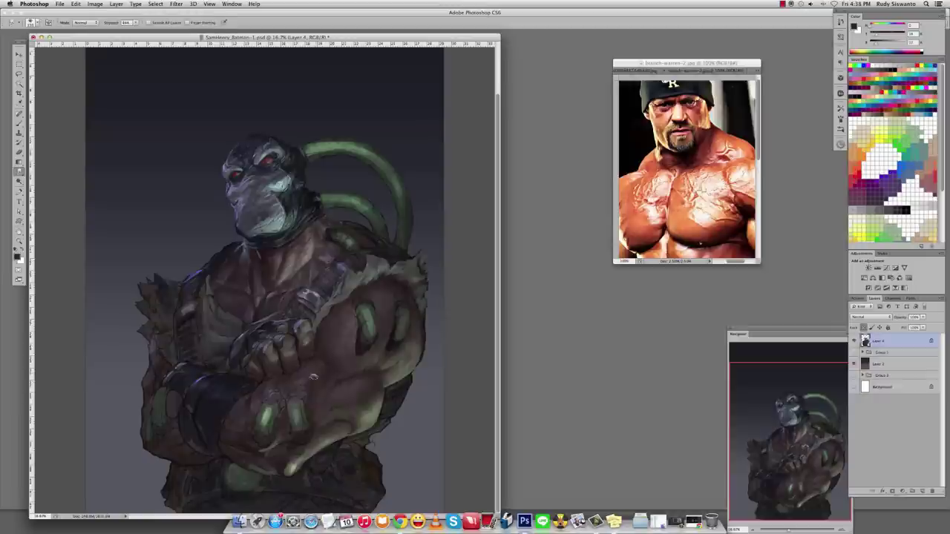
Refine the elbow and the lower edge of the near upper arm with sampled skin tones.
key("b")
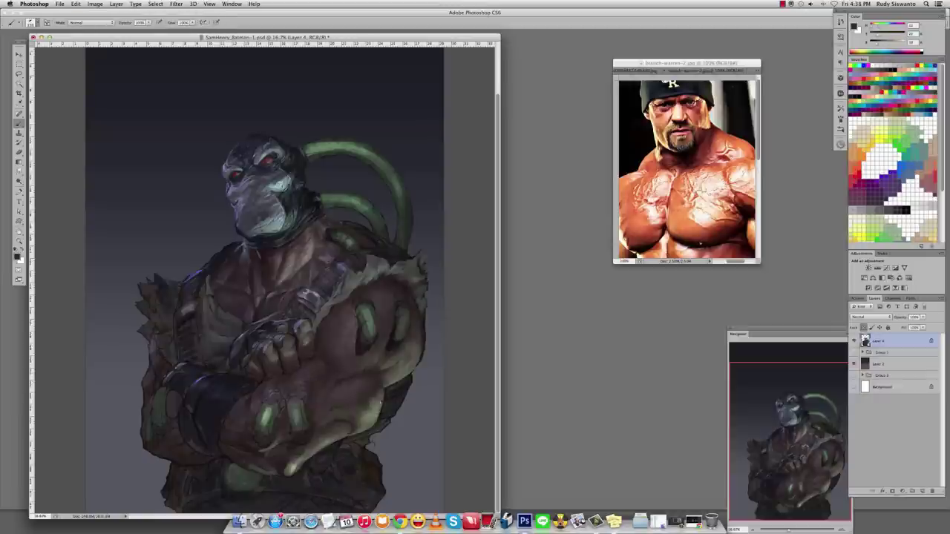
left_click(368, 415, "alt")
left_click(369, 396, "alt")
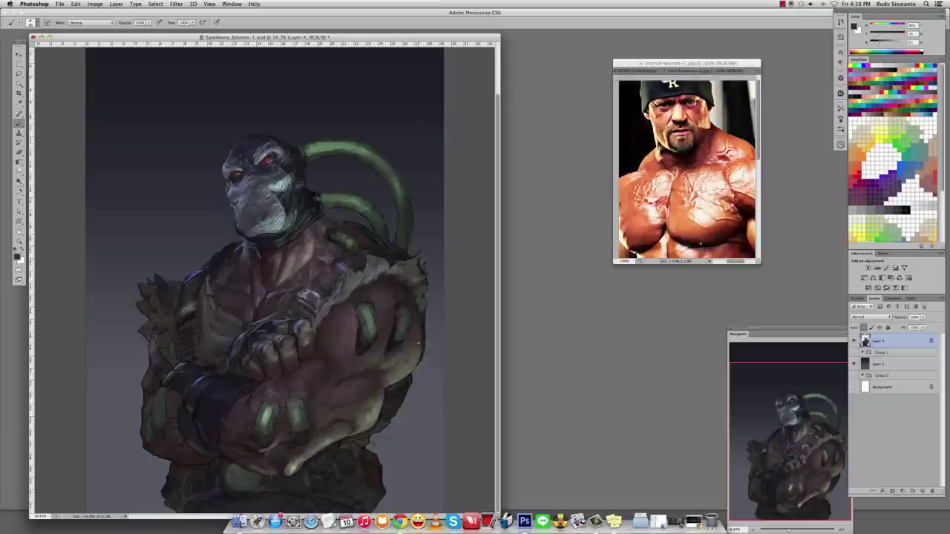
left_click(412, 349, "alt")
Bring the reference photo's shoulder and arm into view and paint the near biceps beside the fist with sampled skin tones.
key("ctrl+Tab")
key("ctrl+Tab")
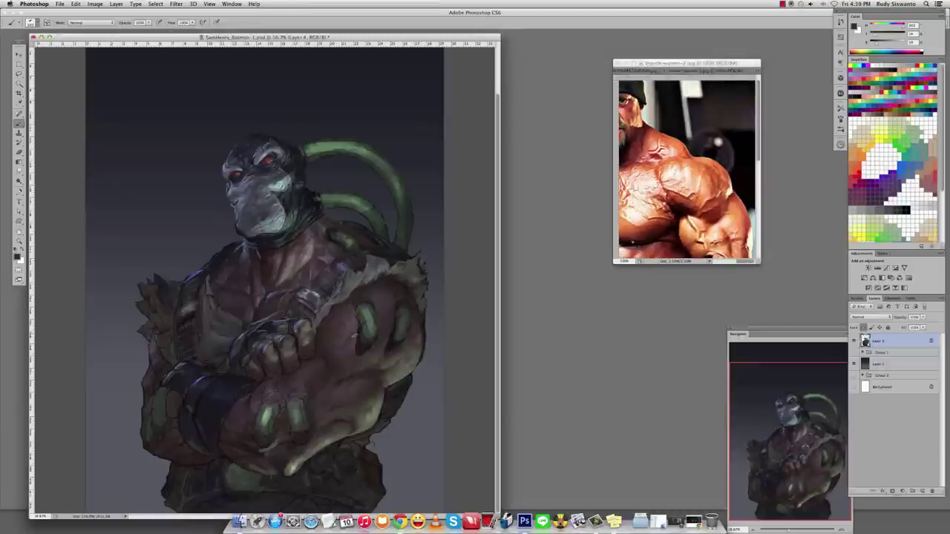
left_click(355, 339, "alt")
left_click(317, 349, "alt")
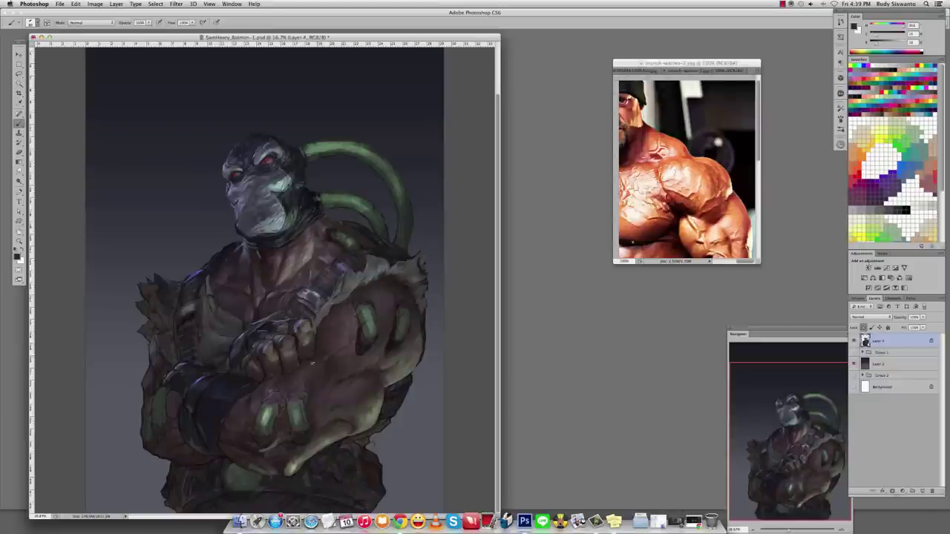
left_click(338, 347, "alt")
left_click(354, 347, "alt")
left_click(335, 339, "alt")
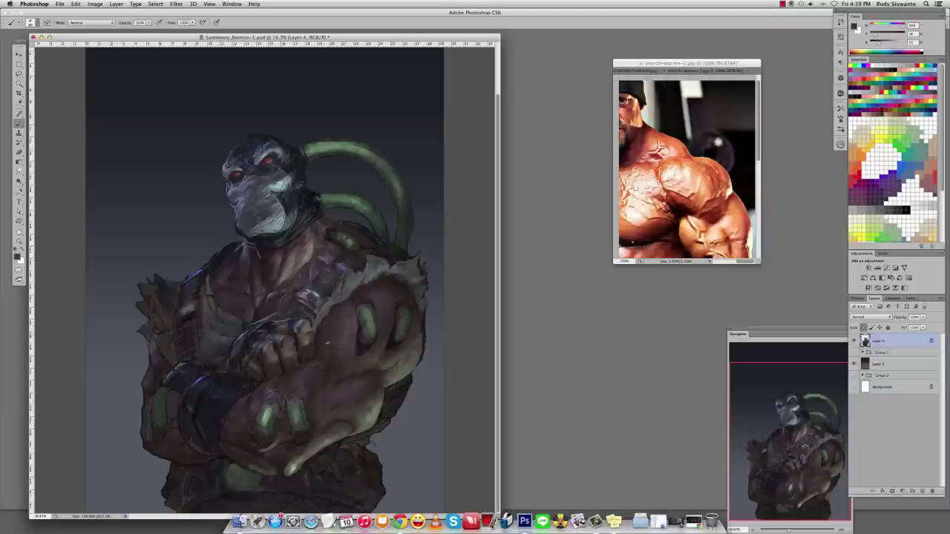
Deepen the shadow between the fist and the near arm with sampled dark tones.
key("z")
left_click(454, 345, "alt")
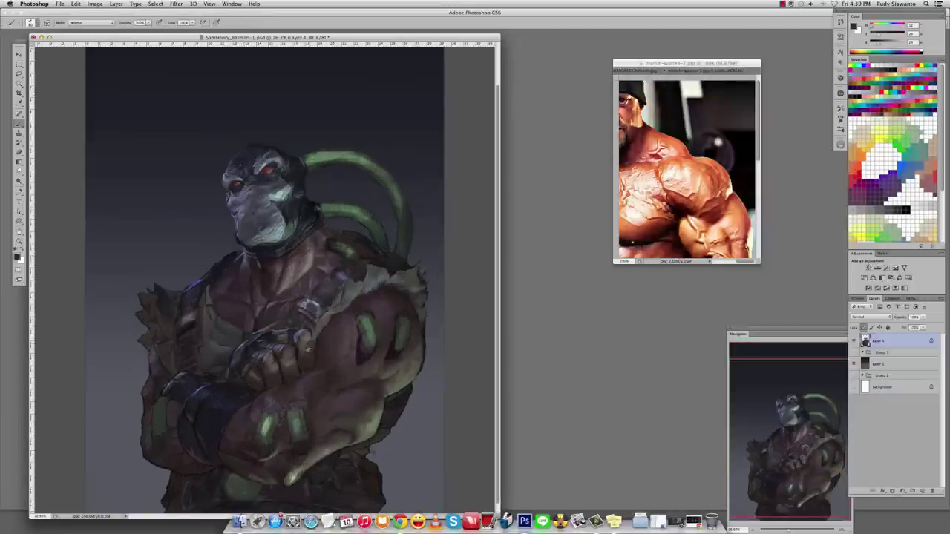
left_click(292, 364, "alt")
key("ctrl+z")
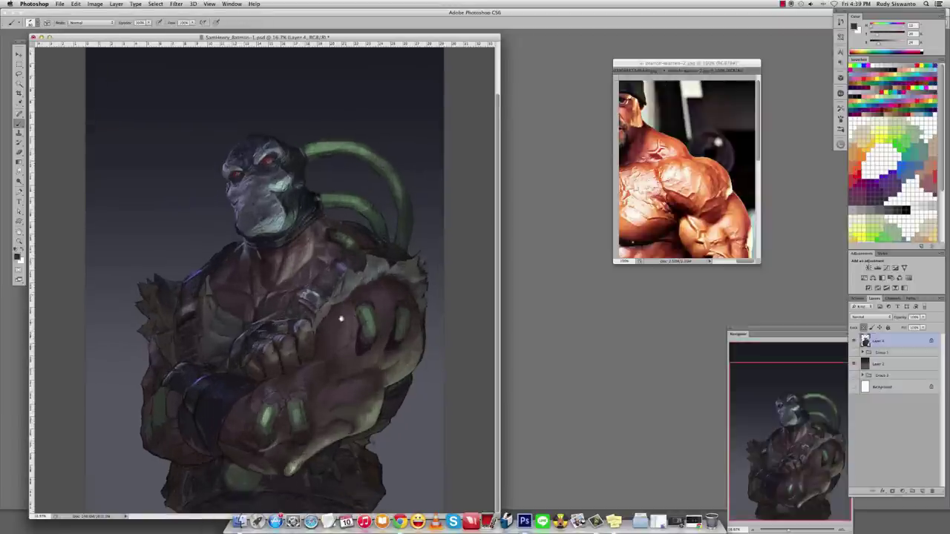
left_click(314, 359, "alt")
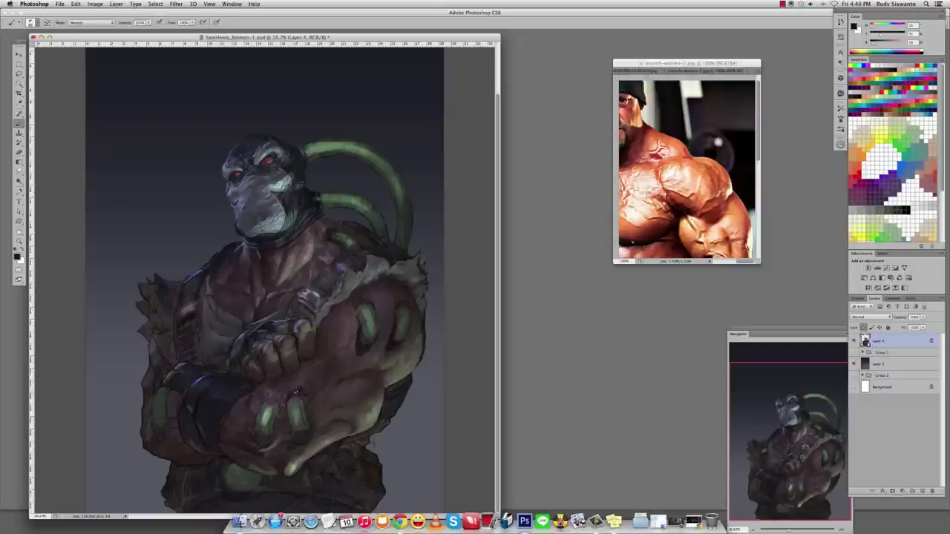
Repaint the front green vial on the near upper arm with sampled dark tones, undoing unwanted strokes.
left_click(333, 277, "alt")
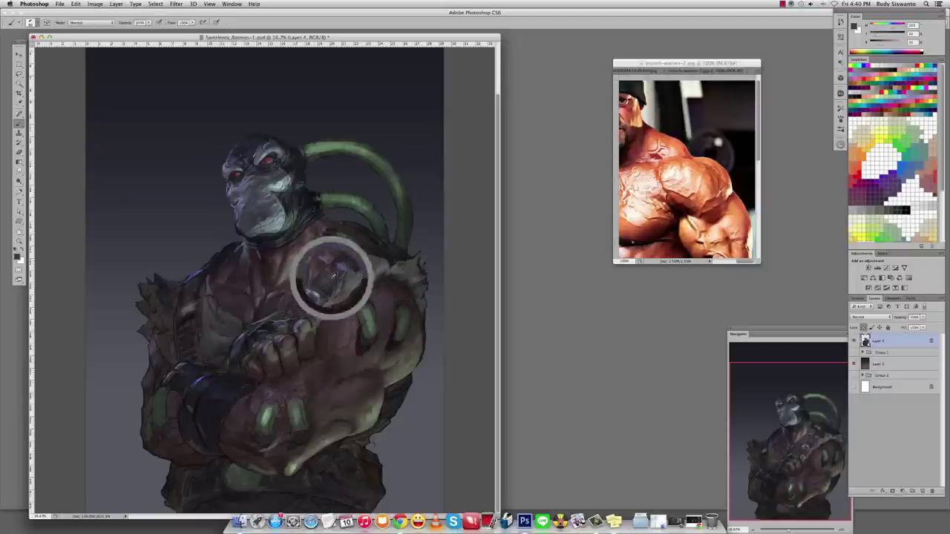
left_click(382, 250, "alt")
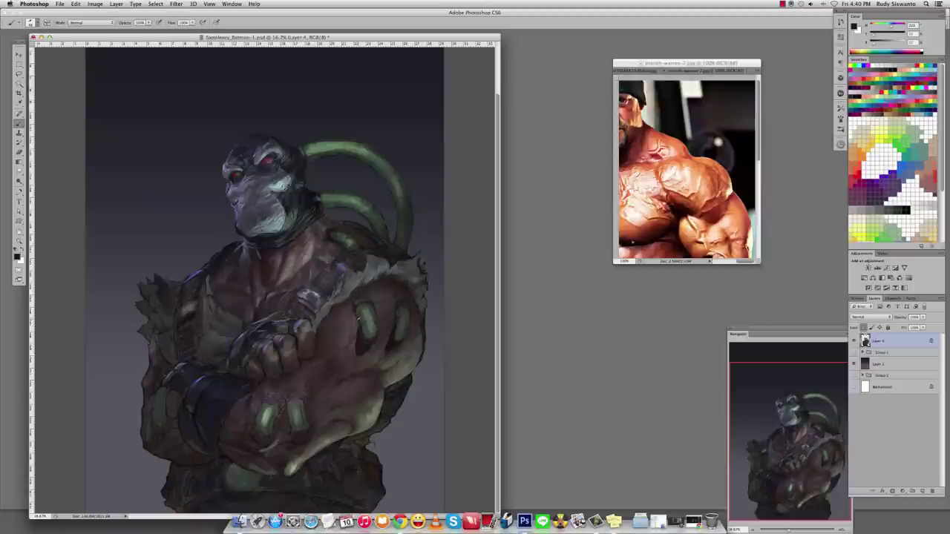
left_click(364, 303, "alt")
key("super+z")
key("super+alt+z")
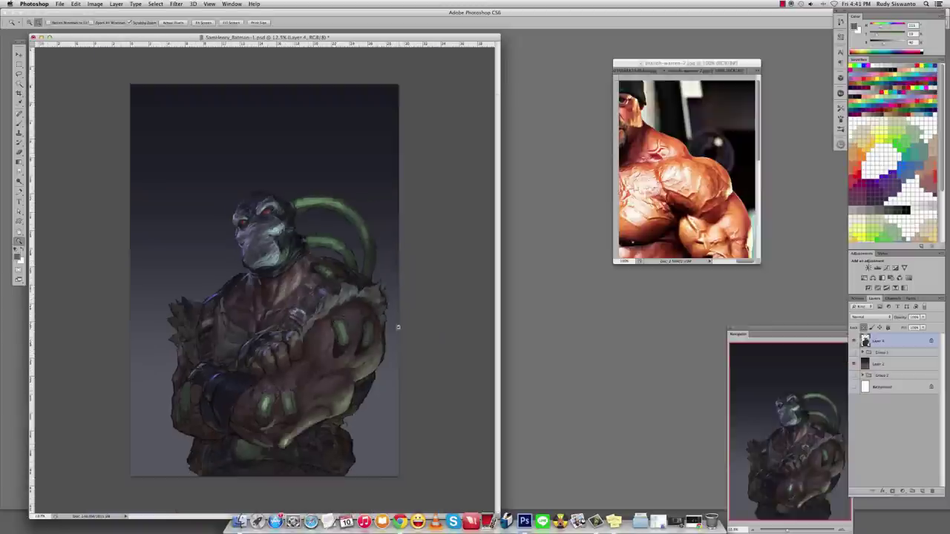
key("super+alt+z")
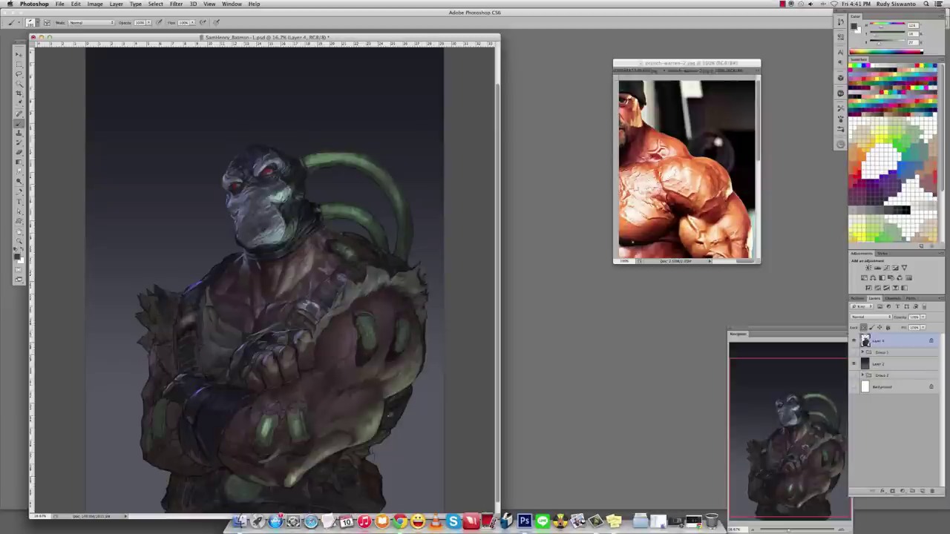
key("super+alt+z")
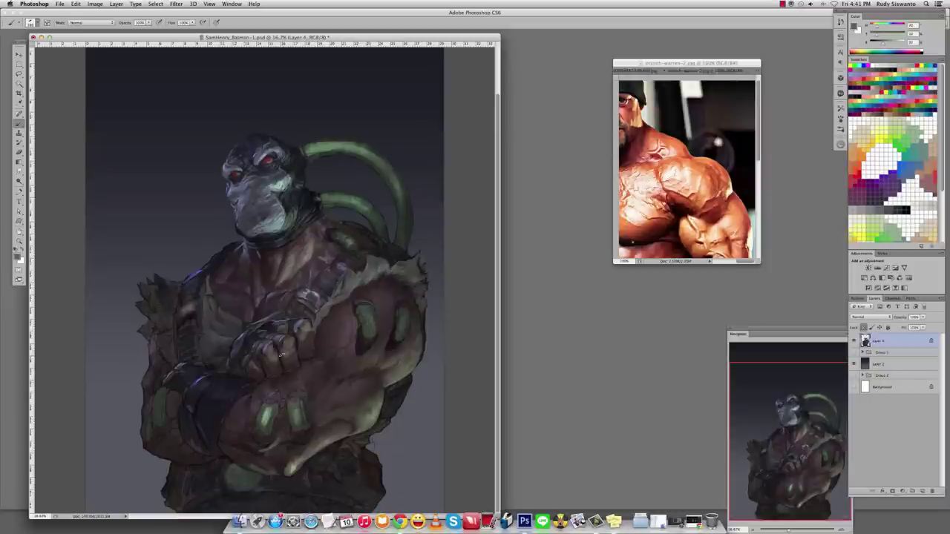
key("super+alt+z")
Shade the near forearm below the fist with sampled skin tones and blend it with Smudge.
left_click(330, 437, "alt")
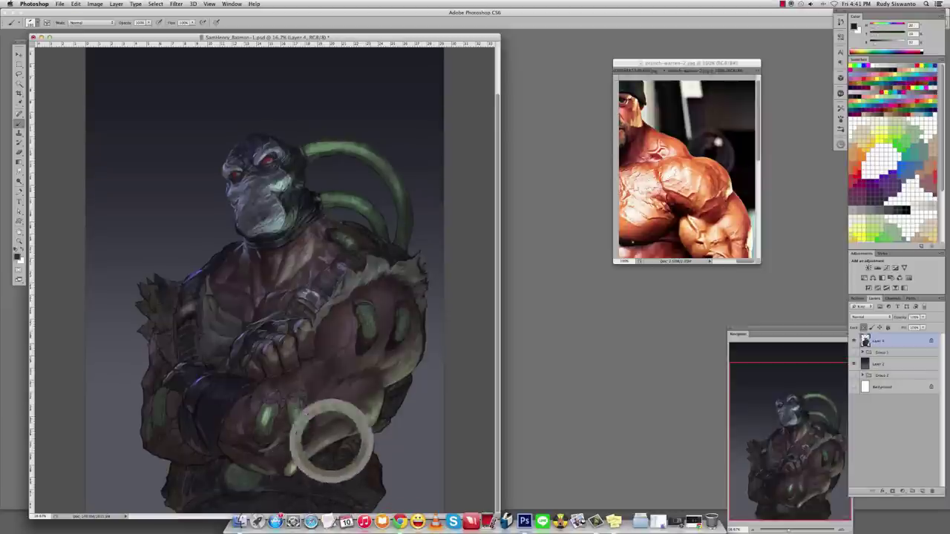
left_click(365, 346, "alt")
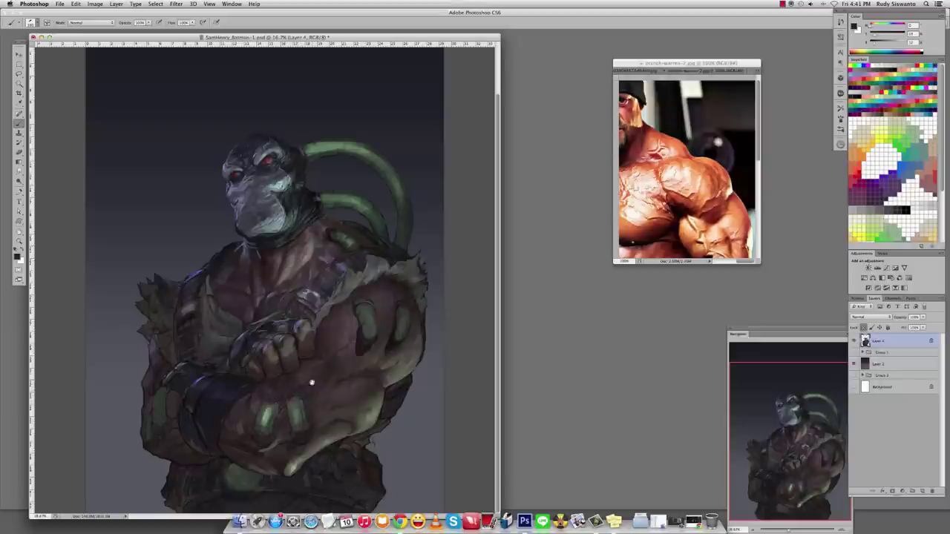
left_click(297, 371, "alt")
key("r")
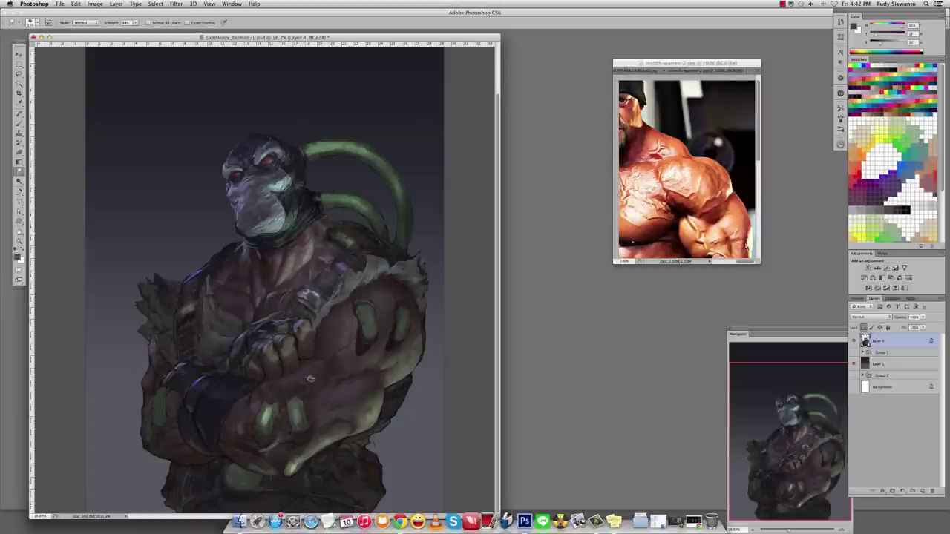
key("b")
Detail the mask's cheek and mouth area with sampled shadow and pale green highlight tones.
left_click(374, 252, "alt")
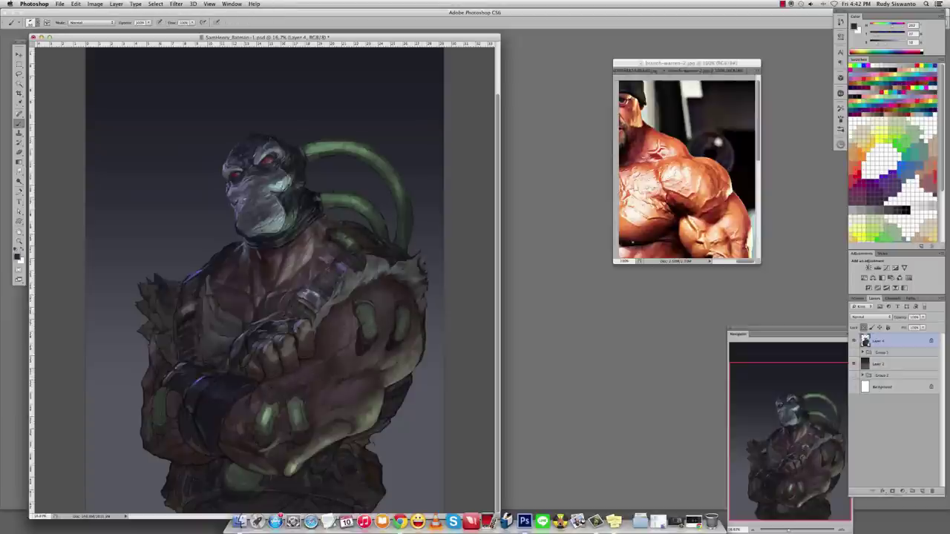
left_click(255, 197, "alt")
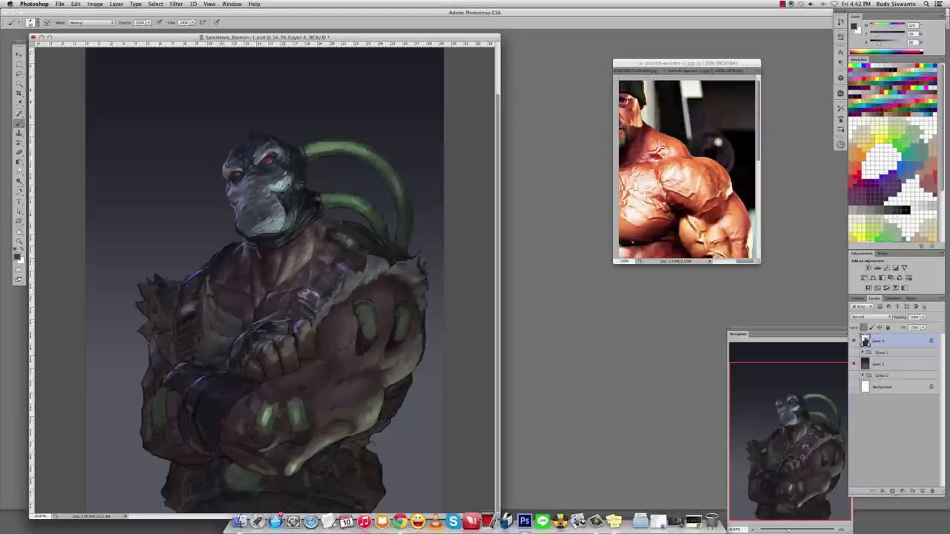
left_click(285, 177, "alt")
left_click(263, 187, "alt")
left_click(269, 190, "alt")
left_click(270, 192, "alt")
left_click(280, 186, "alt")
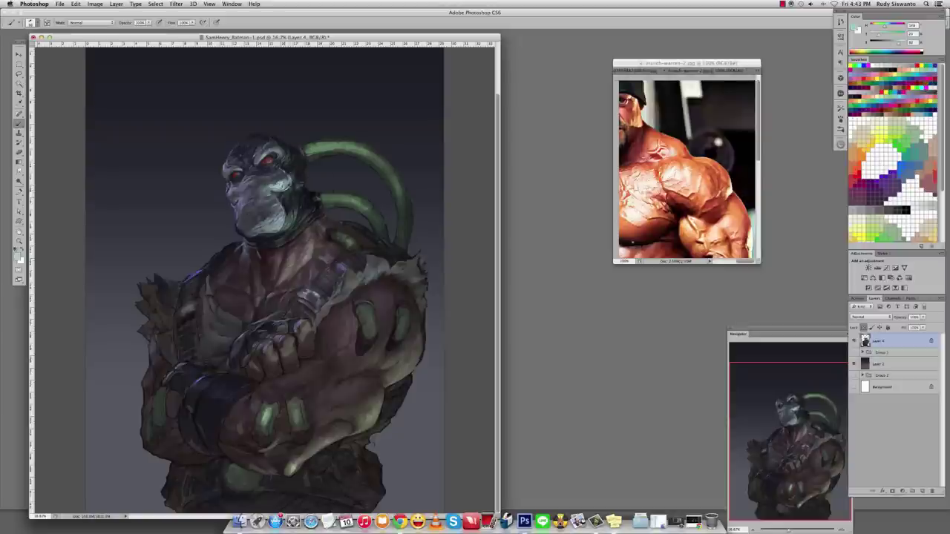
Refine the mask's side, rear edge and jaw with sampled gray and dark tones.
left_click(277, 187, "alt")
left_click(287, 152, "alt")
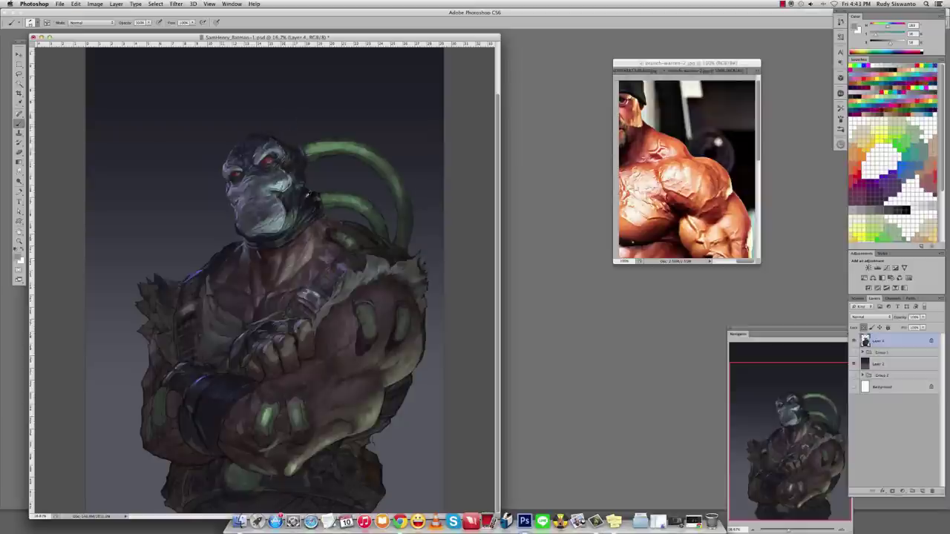
left_click(308, 194, "alt")
left_click(258, 222, "alt")
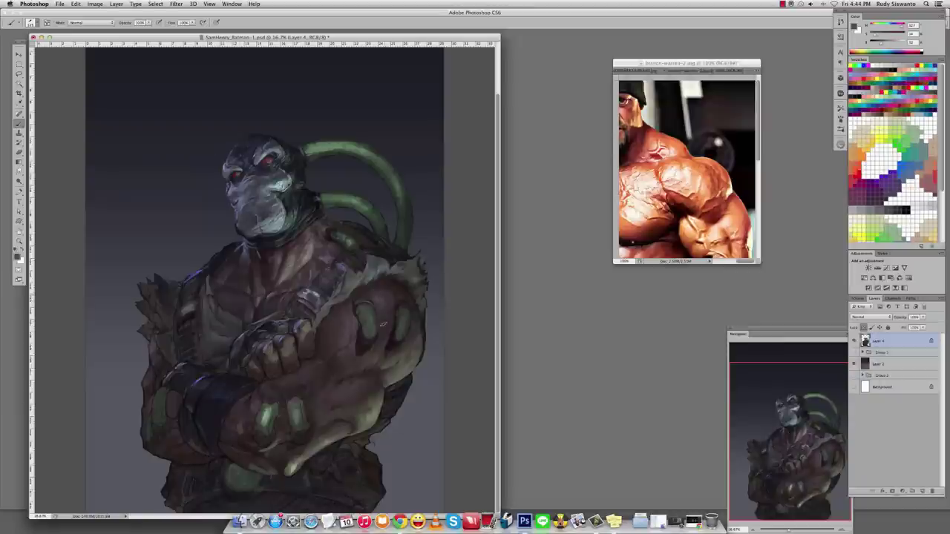
Shade the near upper arm's skin around the two green vials with sampled dark and purplish tones.
left_click(348, 263, "alt")
left_click(346, 319, "alt")
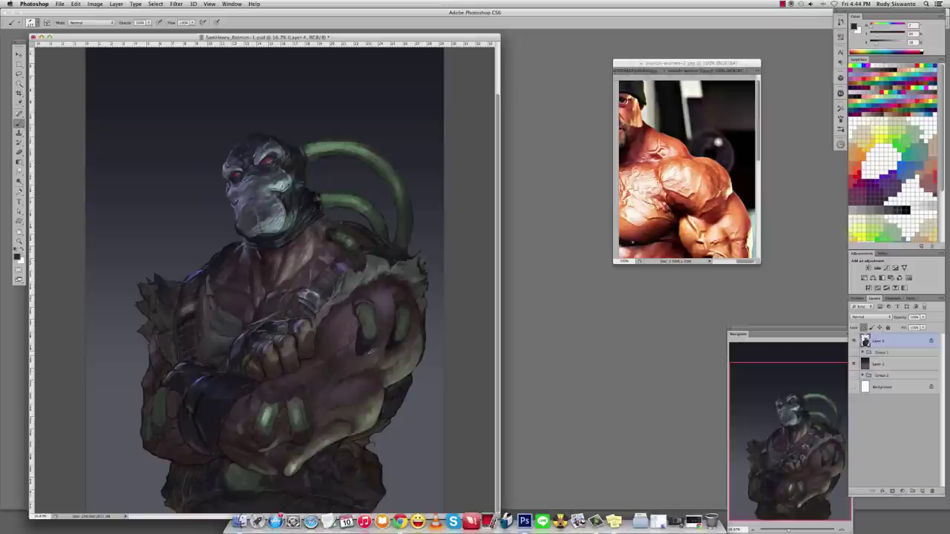
left_click(413, 304, "alt")
left_click(391, 325, "alt")
left_click(388, 302, "alt")
left_click(341, 399, "alt")
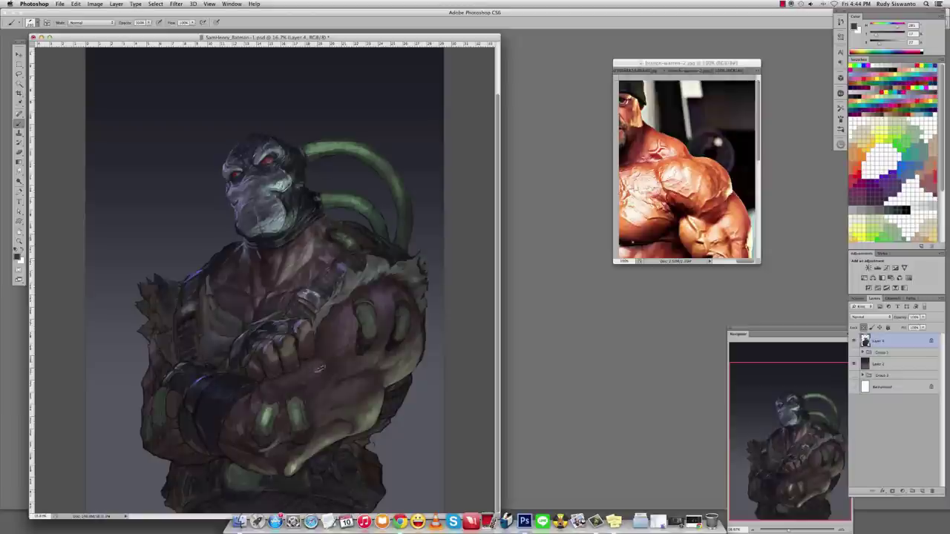
Darken the near forearm skin beside the wristband and around the vials with sampled tones, blending with Smudge.
left_click(244, 399, "alt")
left_click(237, 409, "alt")
key("r")
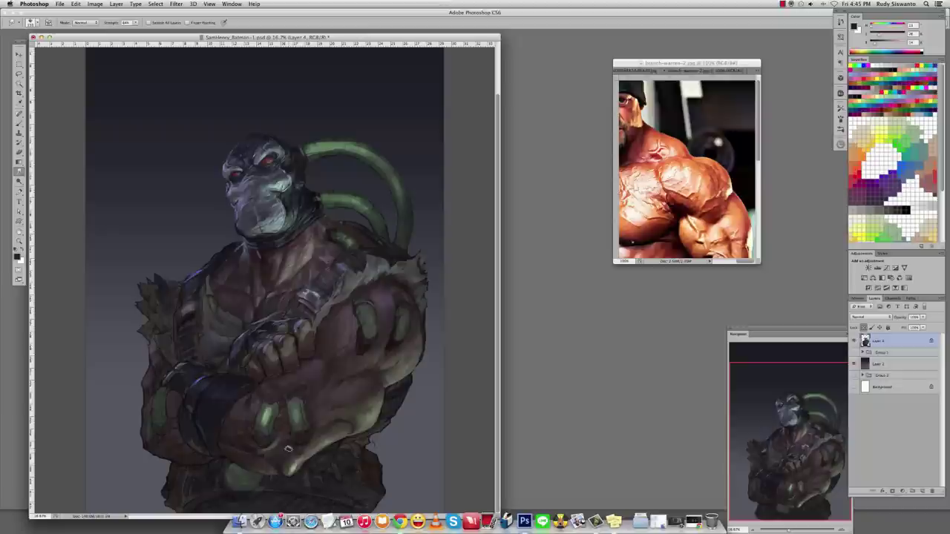
key("b")
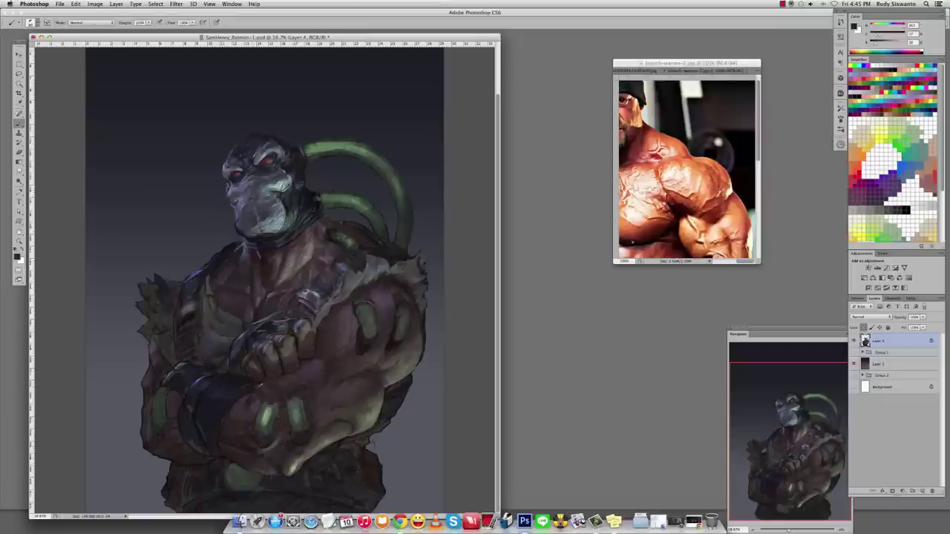
left_click_drag(254, 404, 259, 412)
left_click(309, 342, "alt")
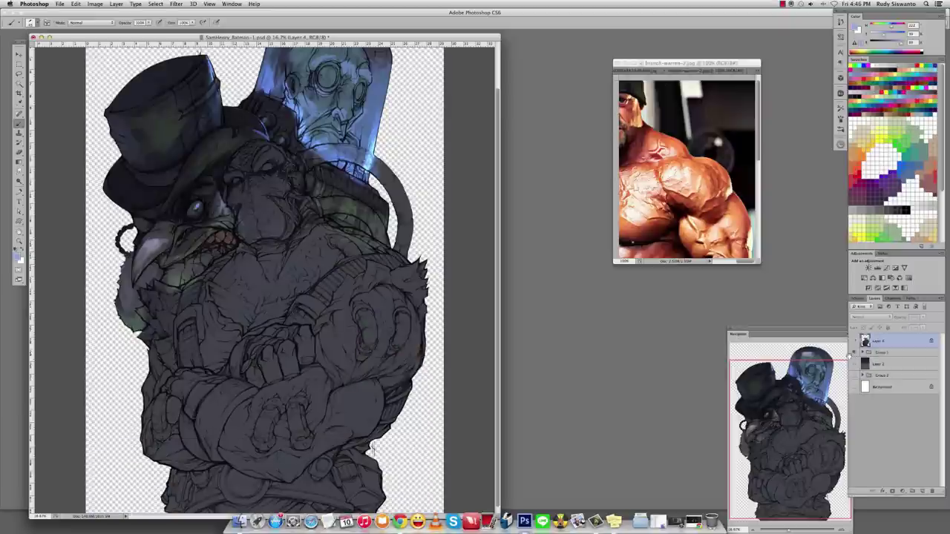
Restore the painting's layer visibility and rework the far shoulder's vest edge and strap with sampled dark tones.
left_click(851, 353)
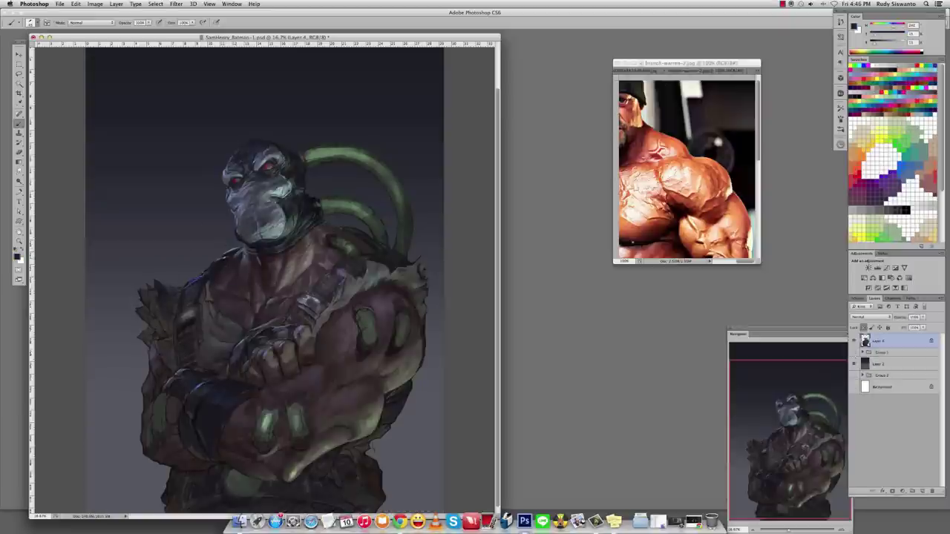
left_click(239, 159, "alt")
left_click(193, 282, "alt")
left_click(193, 283, "alt")
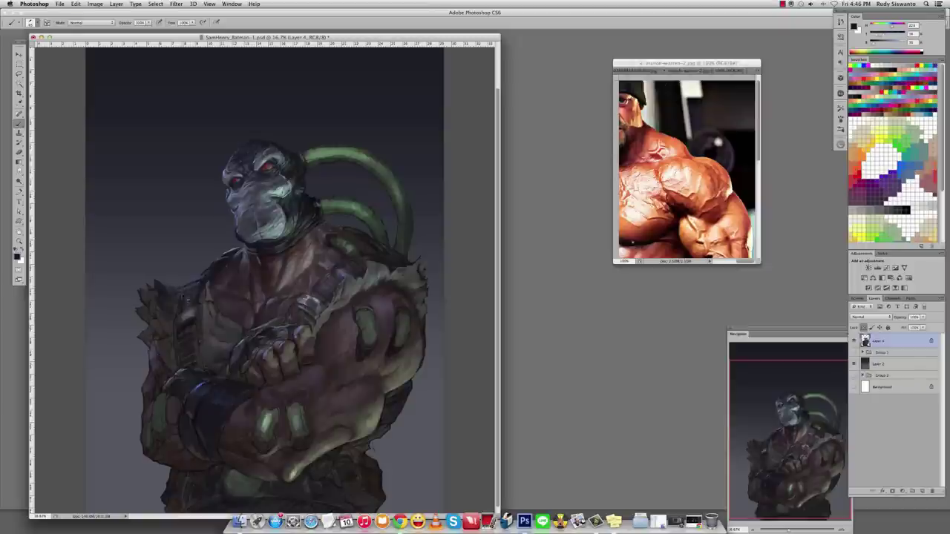
left_click(193, 282, "alt")
left_click(194, 296, "alt")
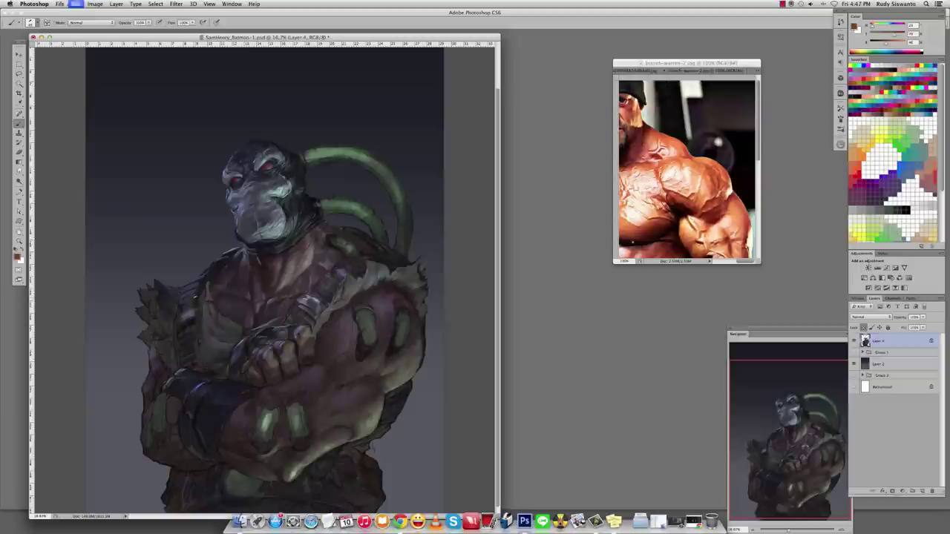
left_click(191, 297, "alt")
key("super+z")
key("d")
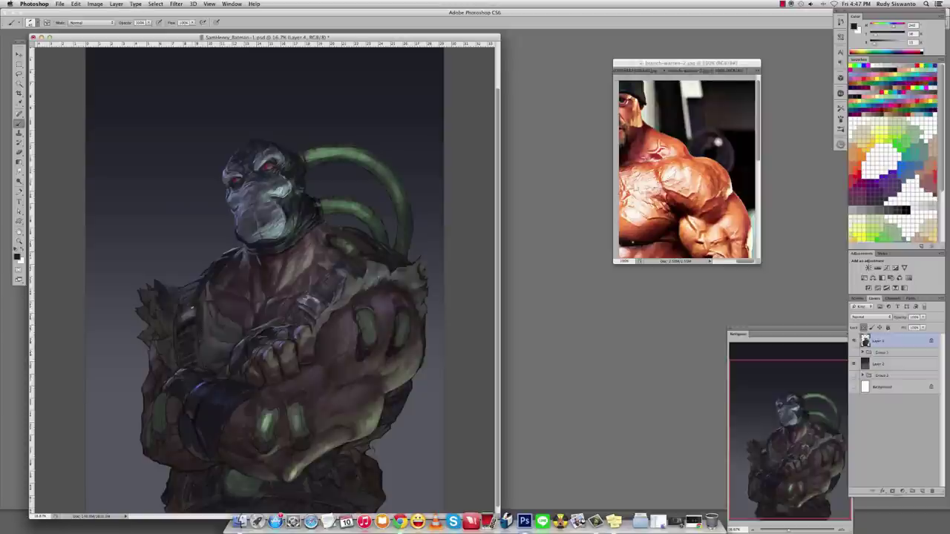
Paint the vest strap on the far shoulder and add cool highlights with the brush in Color Dodge mode.
left_click_drag(208, 311, 184, 295)
left_click(224, 174, "alt")
key("shift+alt+d")
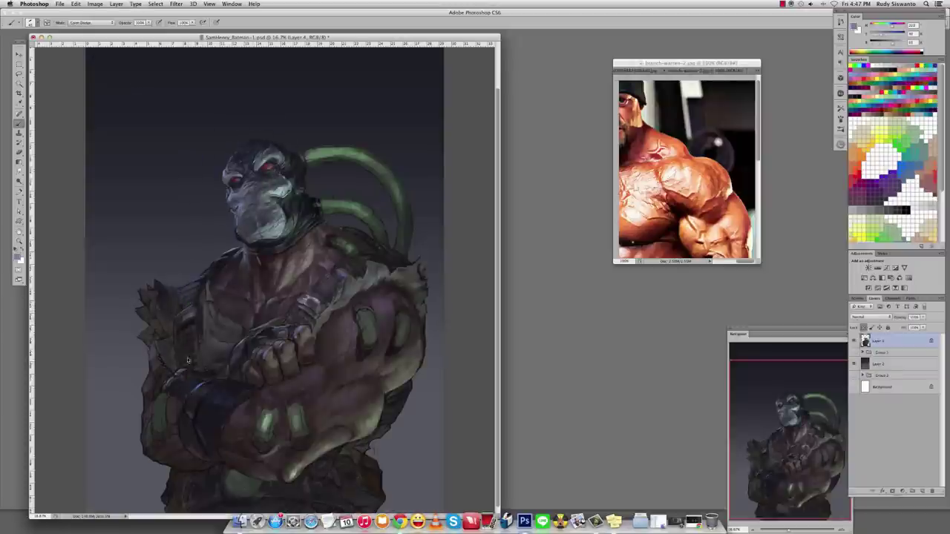
left_click(319, 301, "alt")
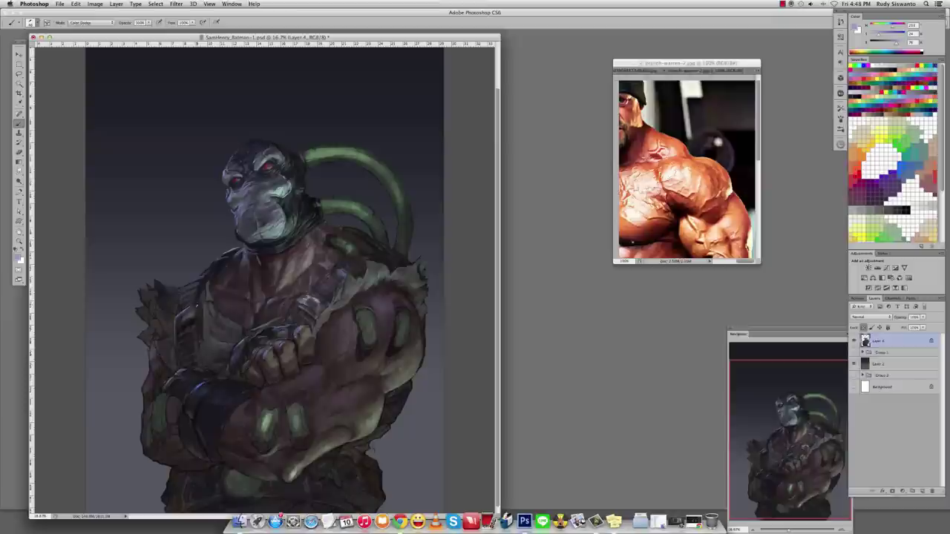
Return the brush to Normal mode and define the upper section of the far shoulder strap with colours sampled around it.
right_click(194, 314, "shift")
left_click(215, 297)
left_click(199, 316, "alt")
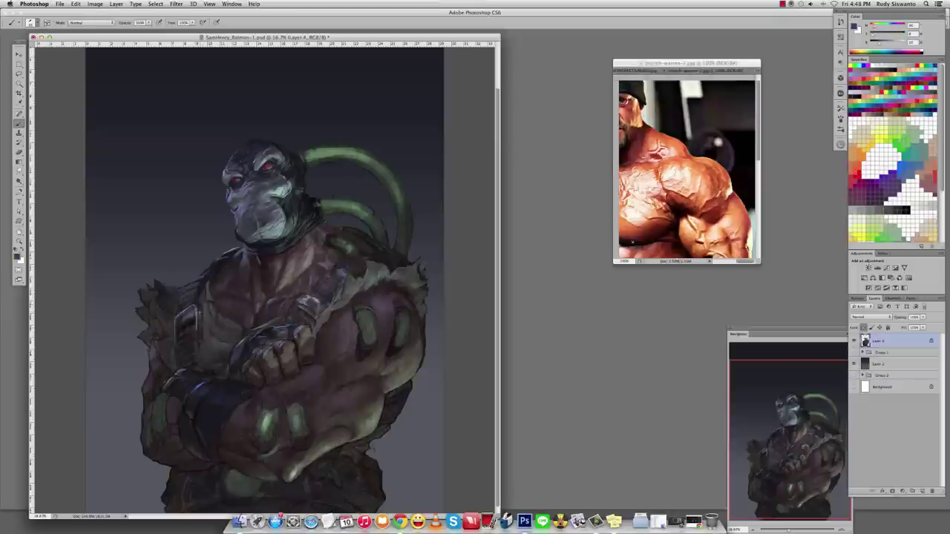
left_click(194, 310, "alt")
left_click(196, 290, "alt")
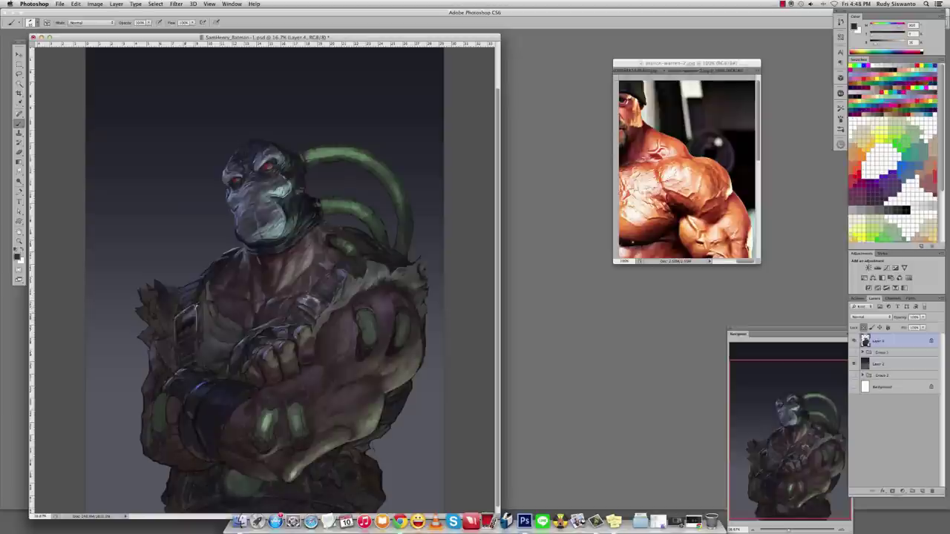
left_click_drag(197, 304, 199, 318)
left_click(195, 314, "alt")
Compare the painting with the isolated Group 1 sketch and shade the far shoulder strap with tones sampled from the mask and strap.
left_click(853, 352, "alt")
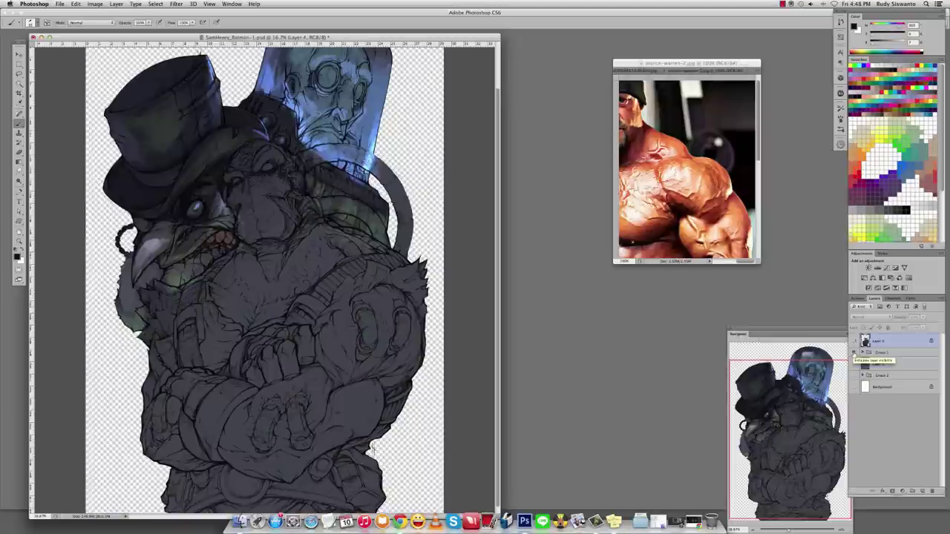
left_click(853, 353, "alt")
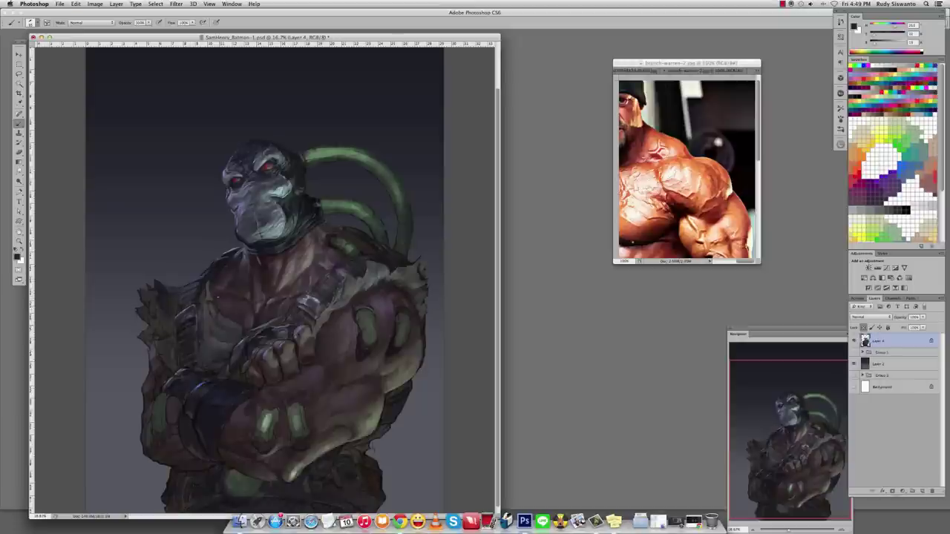
left_click(247, 166, "alt")
left_click(853, 353, "alt")
left_click(853, 352, "alt")
left_click(853, 353, "alt")
left_click(854, 352, "alt")
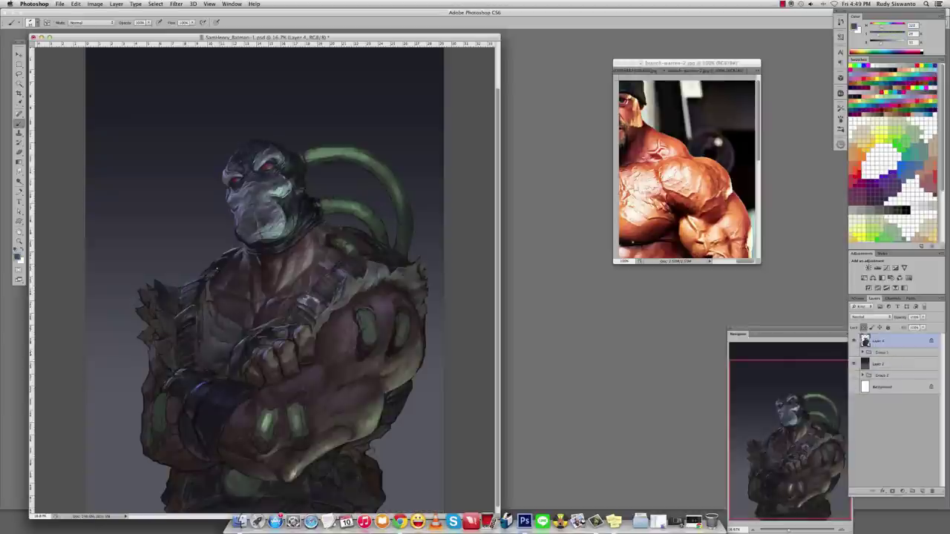
left_click(202, 283, "alt")
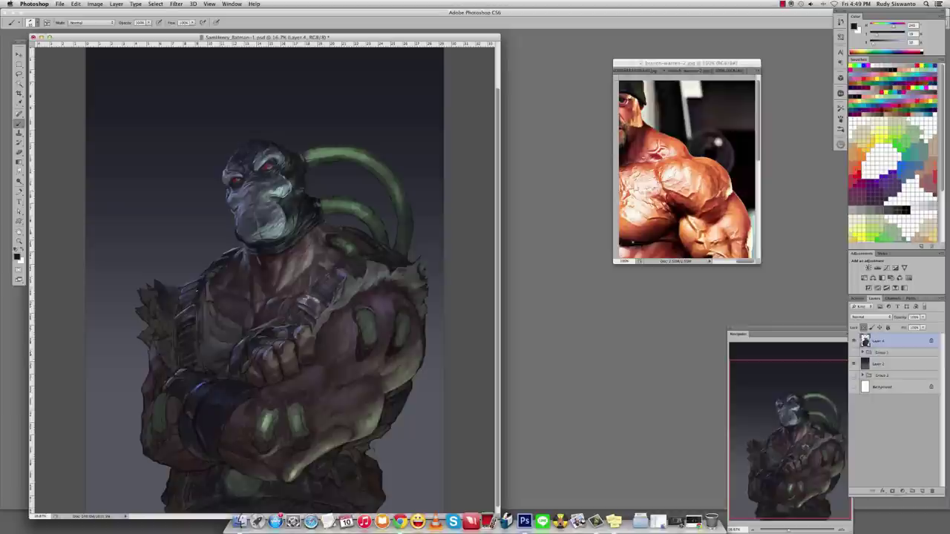
Check the Group 1 sketch again and paint the strap's ridges down to the wristband with sampled light and dark tones.
left_click(853, 352, "alt")
left_click(853, 352, "alt")
left_click(201, 319, "alt")
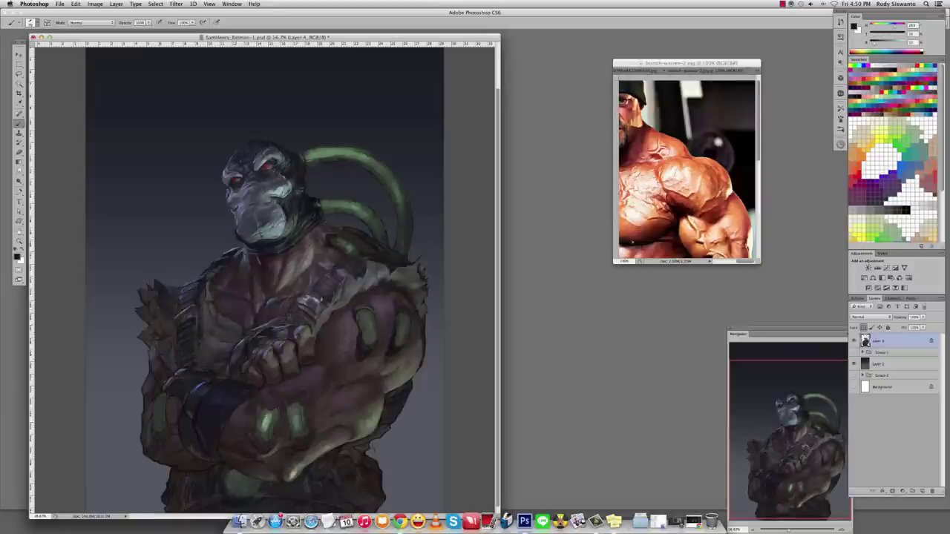
left_click(200, 330, "alt")
left_click(201, 319, "alt")
left_click(199, 319, "alt")
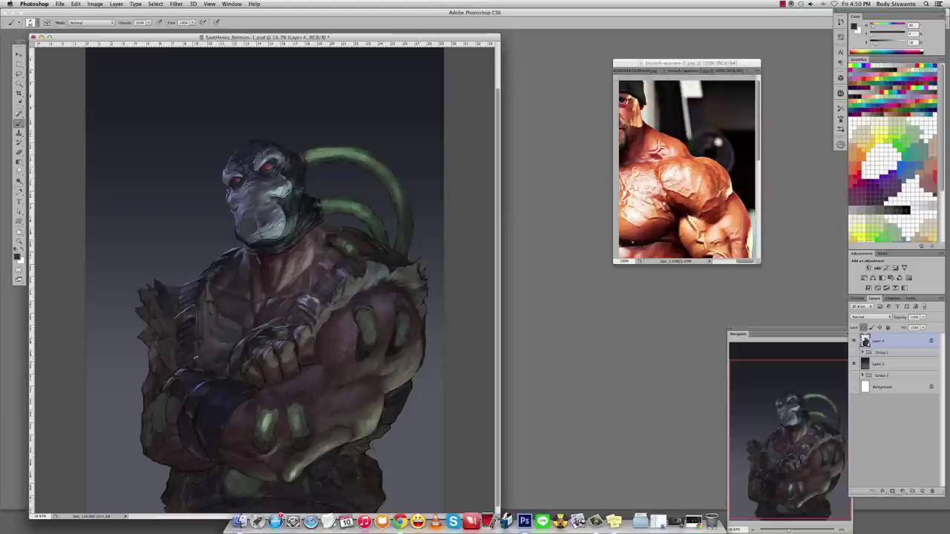
left_click(201, 366, "alt")
left_click(191, 280, "alt")
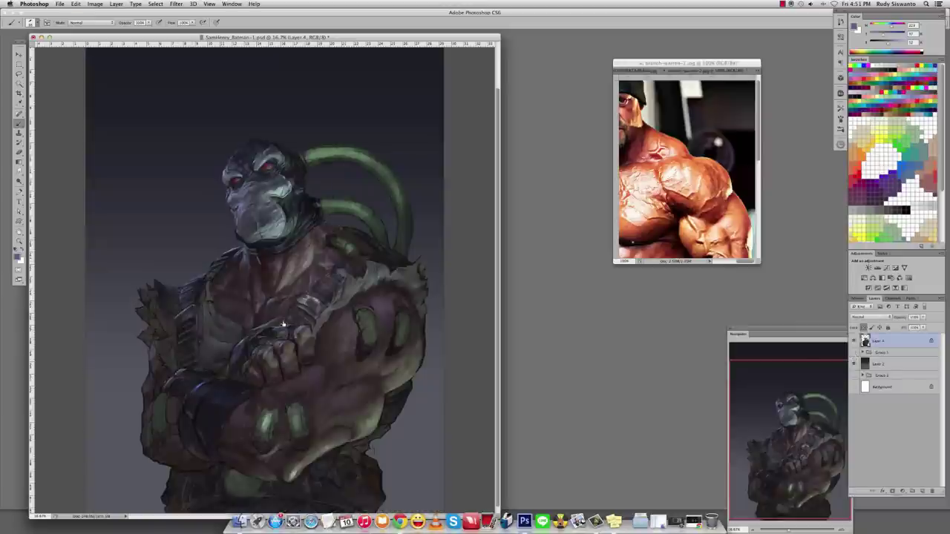
Smudge and darken the tank top's edge beside the ridged strap using sampled shadow tones.
left_click(282, 324, "alt")
key("r")
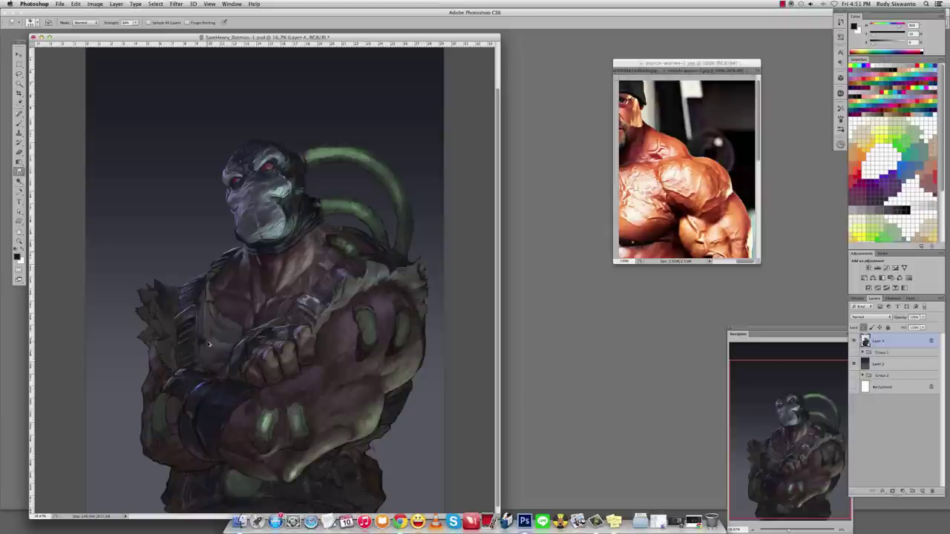
key("b")
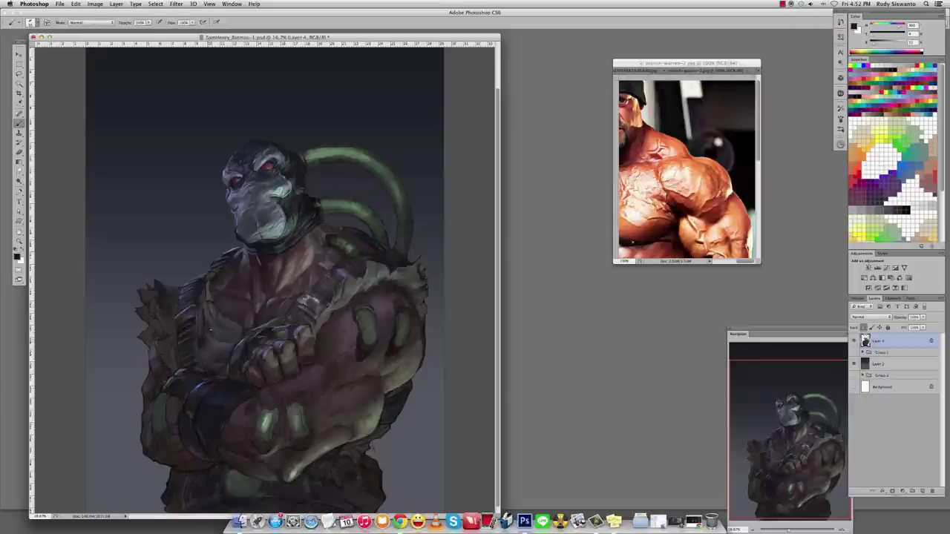
left_click(206, 313, "alt")
left_click(202, 331, "alt")
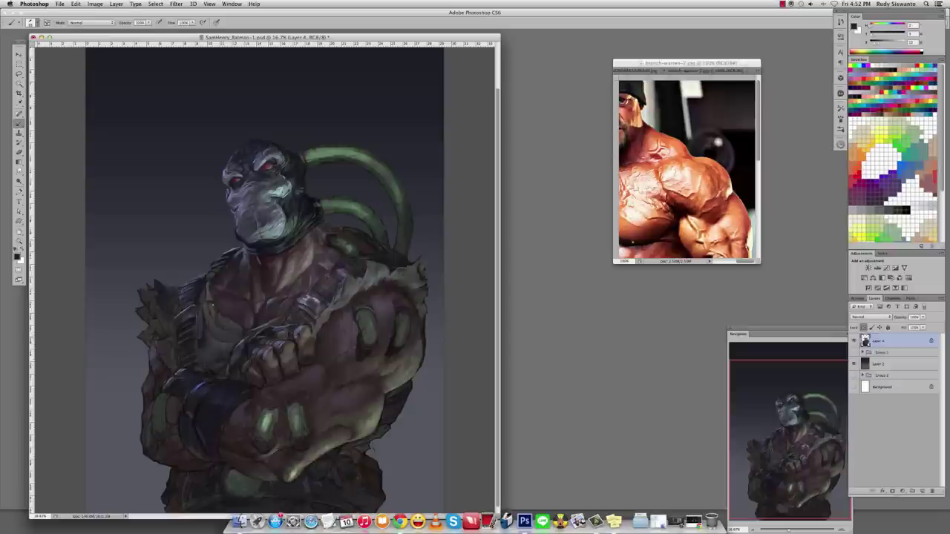
Paint smoother shading on the lower tank top above the crossed forearm with colours sampled from the cloth.
left_click(206, 342, "alt")
left_click(209, 338, "alt")
left_click(229, 362, "alt")
left_click(229, 344, "alt")
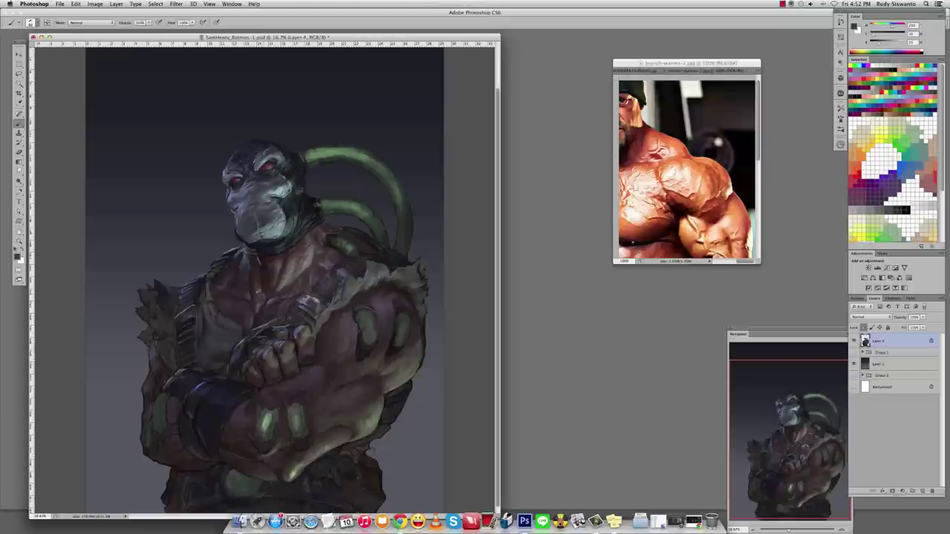
left_click(228, 362, "alt")
Apply a Levels adjustment to the painted figure on Layer 4.
key("super+l")
left_click_drag(758, 114, 726, 115)
left_click_drag(720, 115, 709, 116)
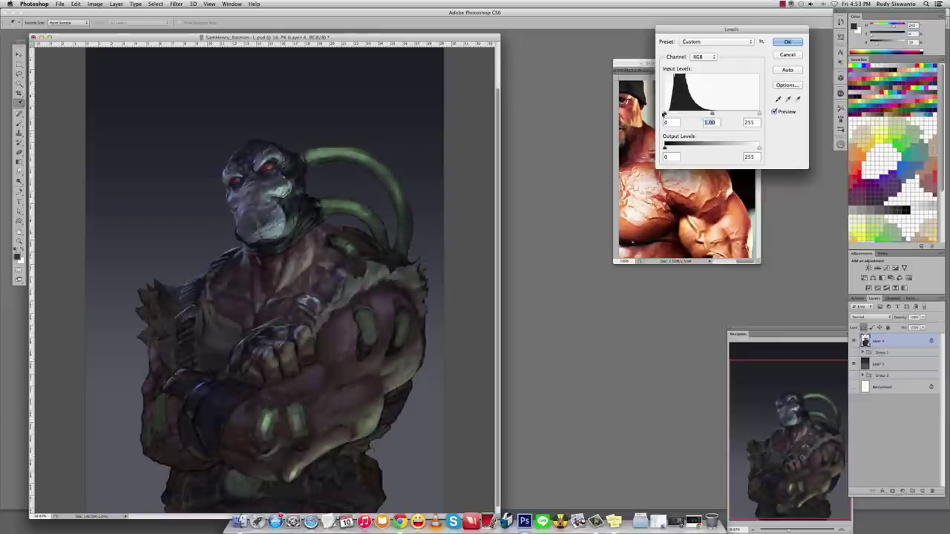
key("Return")
Brush sampled cool tones onto the wristband's upper edge and the nearby cloth, undoing the last stroke.
key("b")
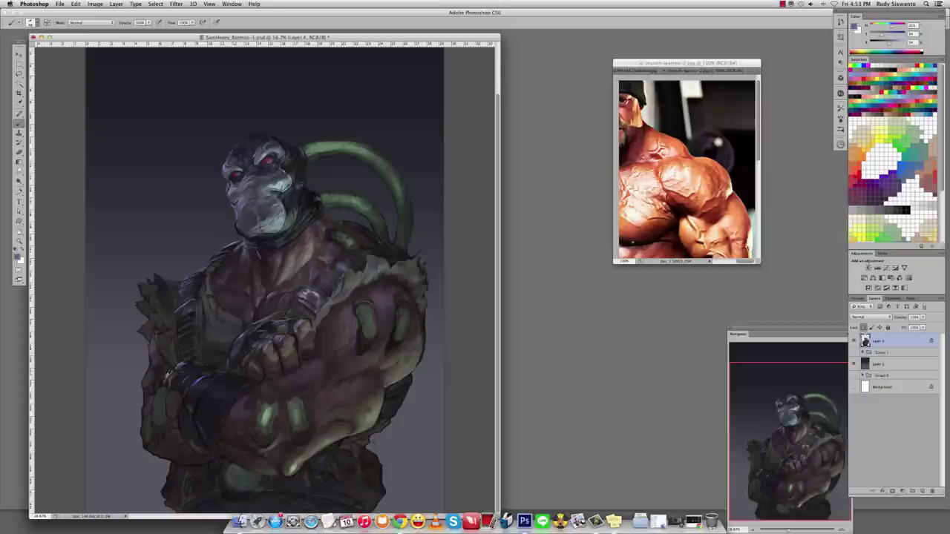
left_click(169, 373, "alt")
left_click(202, 345, "alt")
left_click(239, 327, "alt")
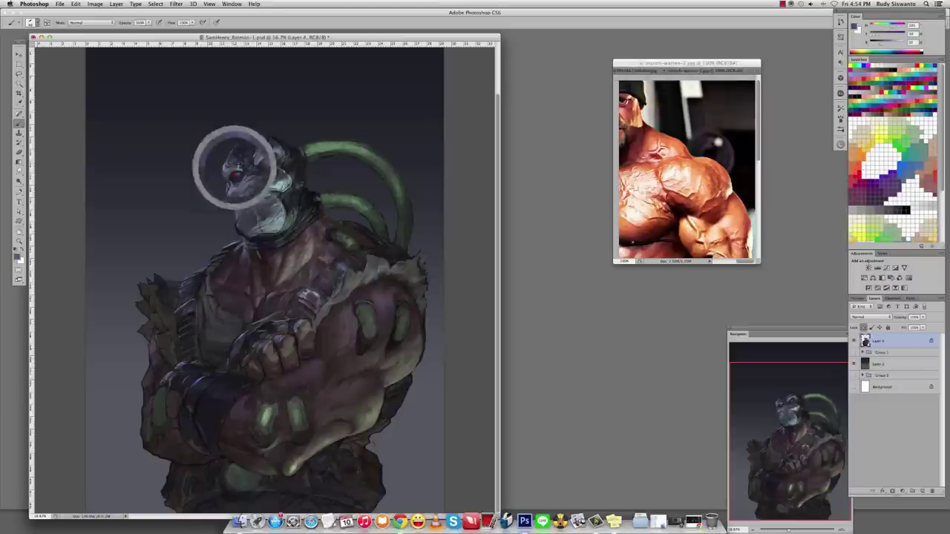
left_click(235, 170, "alt")
key("super+z")
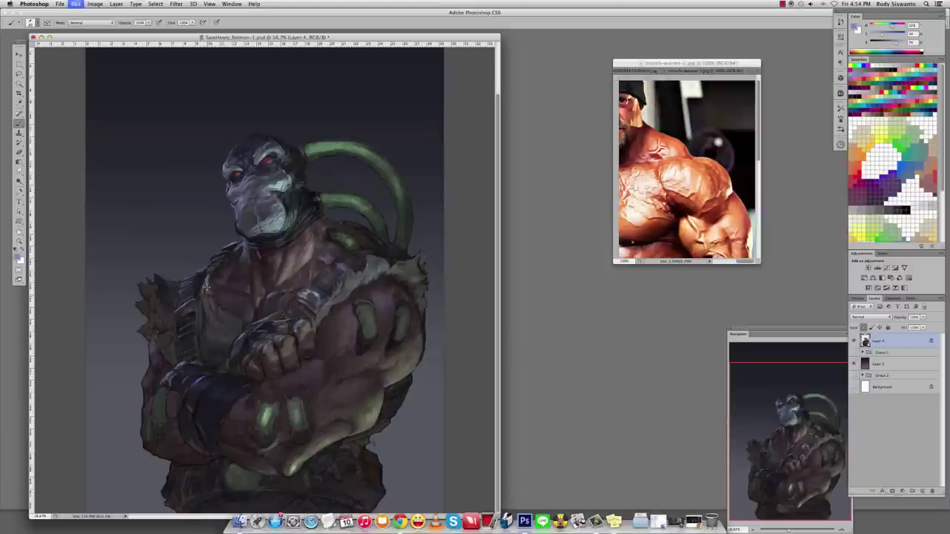
Blend the tank top's folds with the Mixer Brush set to Dry, Heavy Load, and undo the last stroke.
left_click(229, 313, "alt")
key("r")
key("b")
key("shift+b")
left_click(223, 319, "alt")
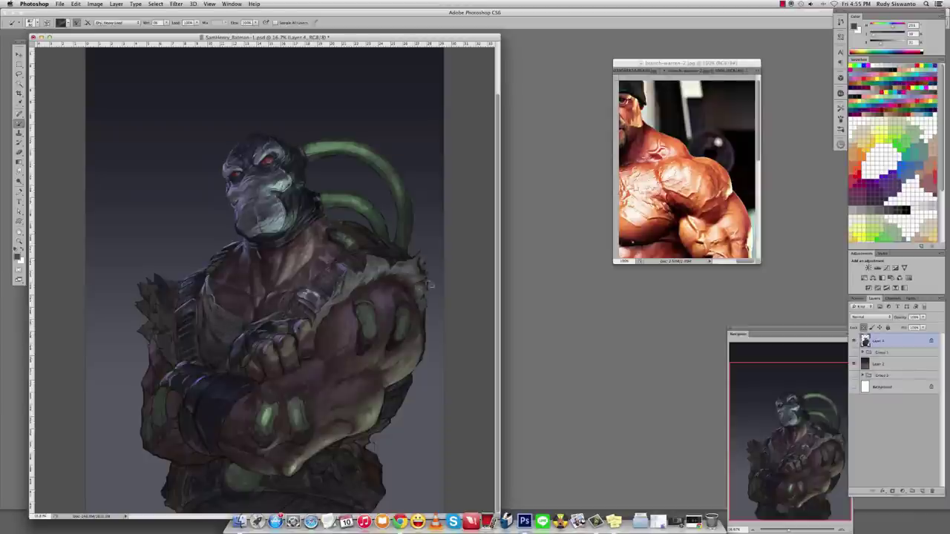
key("super+z")
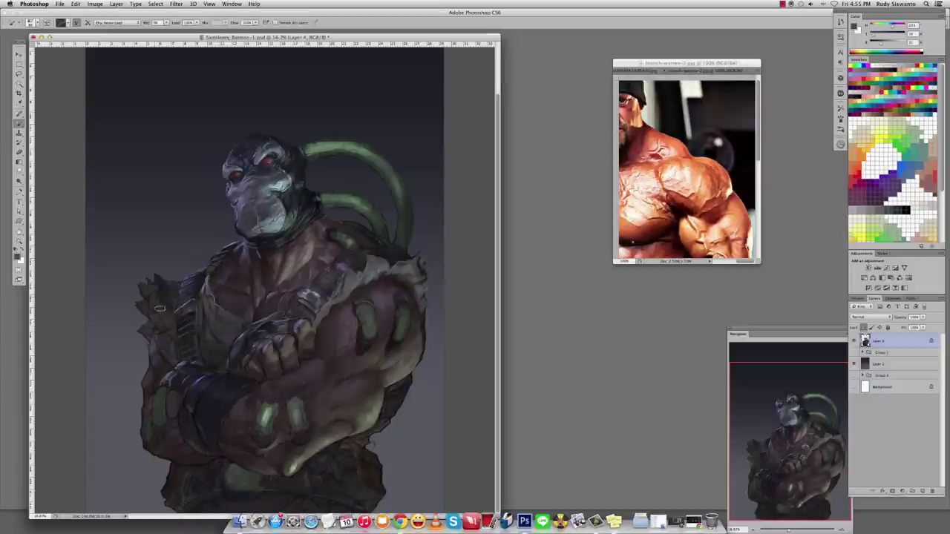
Switch back to the regular brush and paint bluish highlights on the torn spikes at the vest's far shoulder.
key("shift+b")
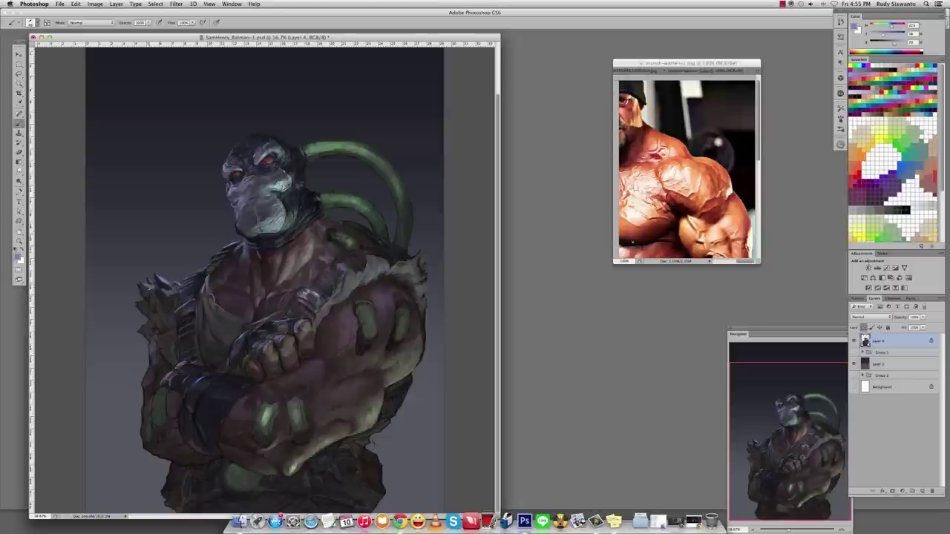
left_click(145, 290, "alt")
left_click(165, 291, "alt")
left_click(167, 291, "alt")
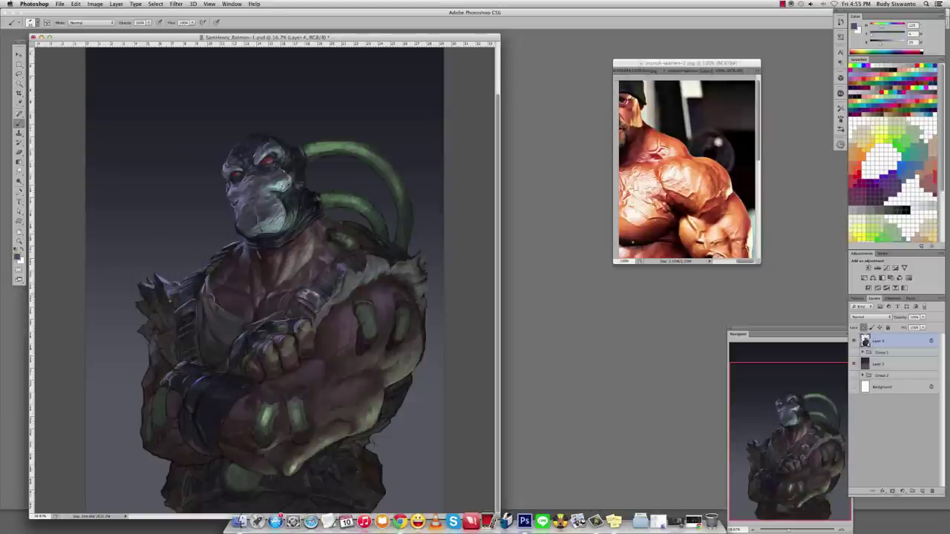
Try to erase the torn spikes from the outer edge of the vest's far shoulder.
key("d")
key("e")
mouse_move(146, 271)
left_mouse_down()
mouse_move(136, 319)
mouse_move(143, 338)
mouse_move(165, 278)
left_mouse_up()
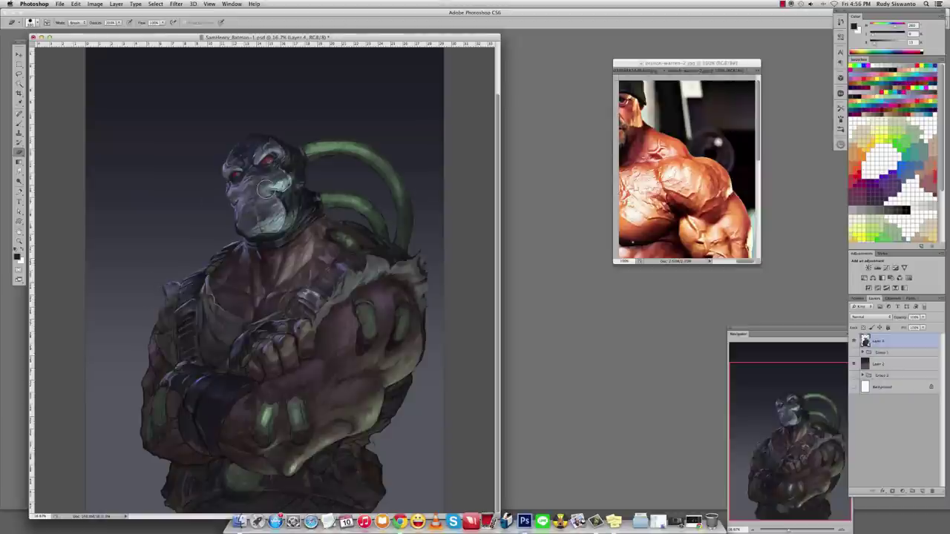
key("ctrl+z")
Paint grey cloth shading over the vest panel at the far shoulder using tones sampled from the fabric.
key("b")
left_click(166, 276, "alt")
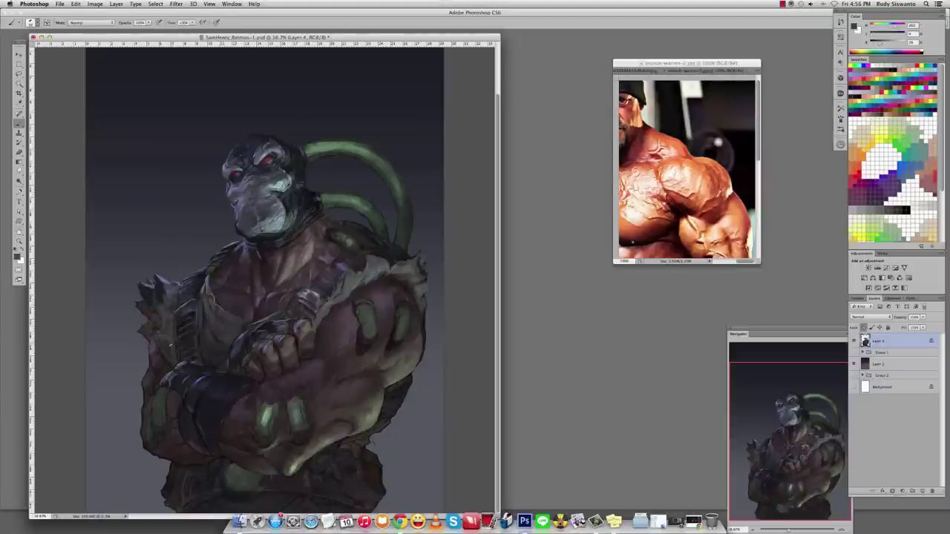
left_click(172, 291, "alt")
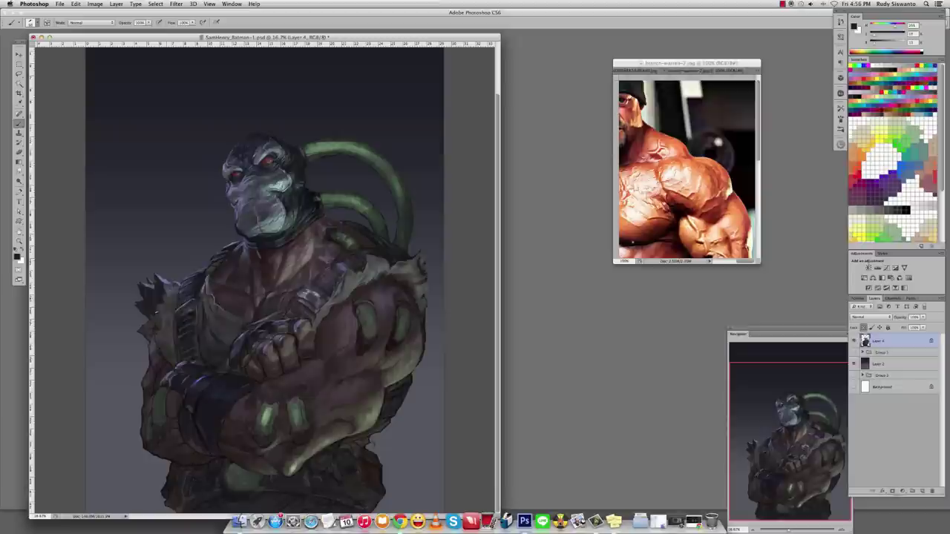
left_click(165, 291, "alt")
left_click(166, 294, "alt")
Extend the far vest panel's upper edge with cloth tones sampled from the near shoulder's frayed border and the panel itself.
left_click(370, 281, "alt")
left_click(356, 290, "alt")
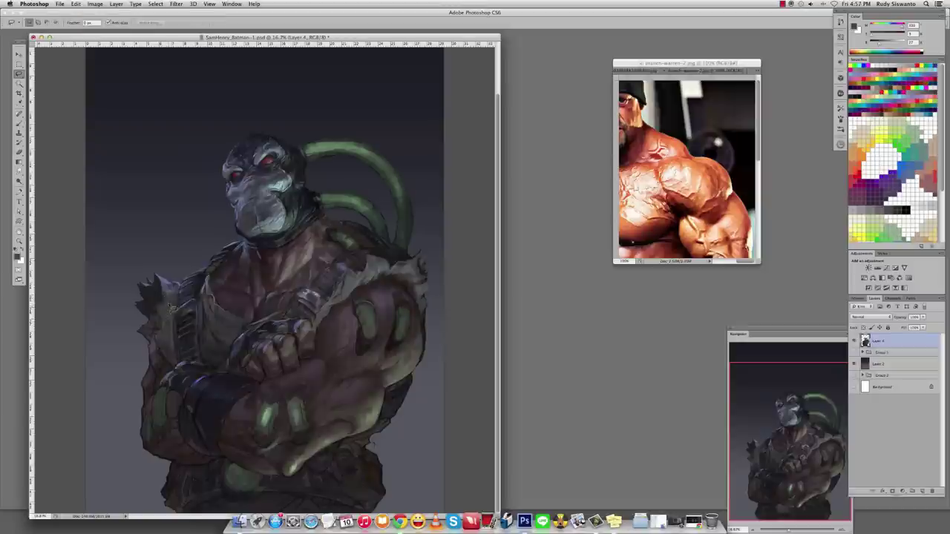
left_click(163, 316, "alt")
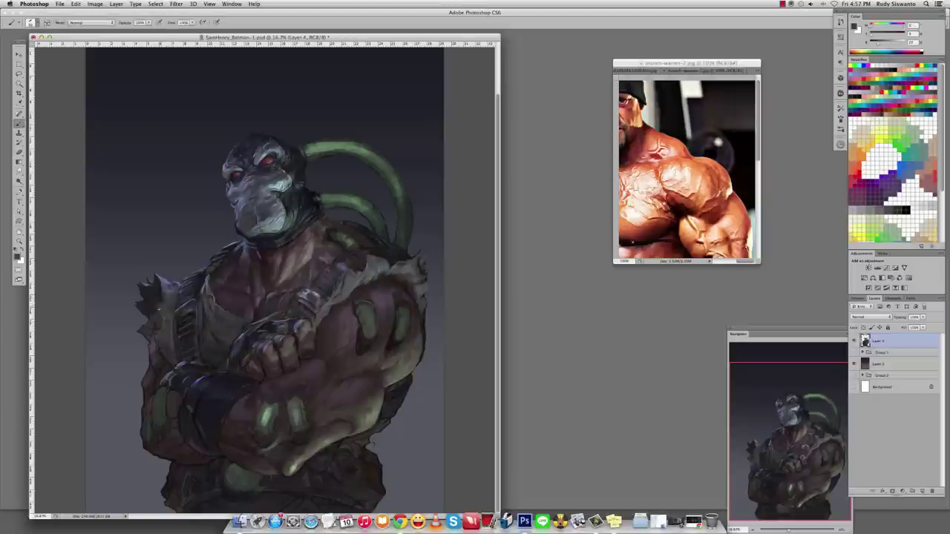
left_click(157, 273, "alt")
left_click_drag(169, 275, 187, 279)
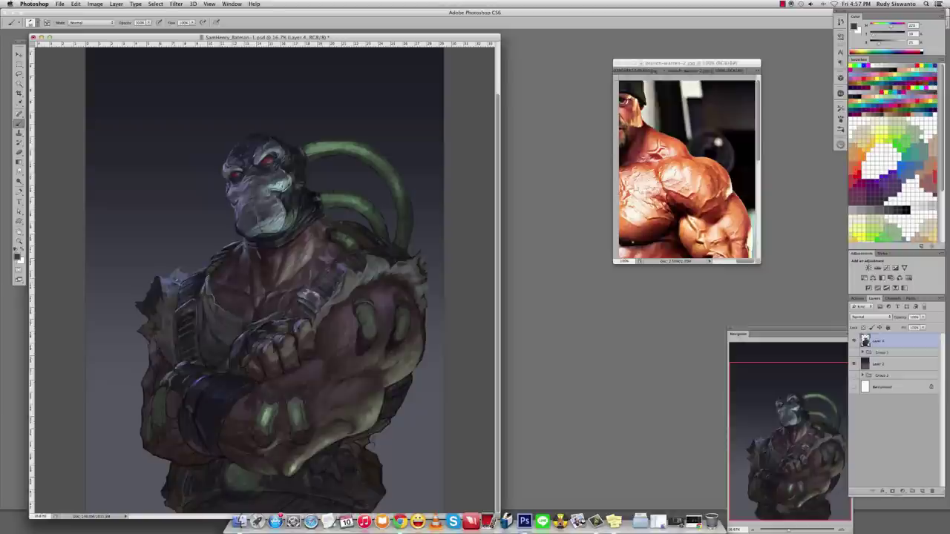
left_click(176, 272, "alt")
Erase the ragged spikes along the far vest panel's outer edge and reduce the eraser size.
key("e")
mouse_move(143, 296)
left_mouse_down()
mouse_move(128, 313)
mouse_move(154, 276)
mouse_move(142, 312)
mouse_move(147, 329)
left_mouse_up()
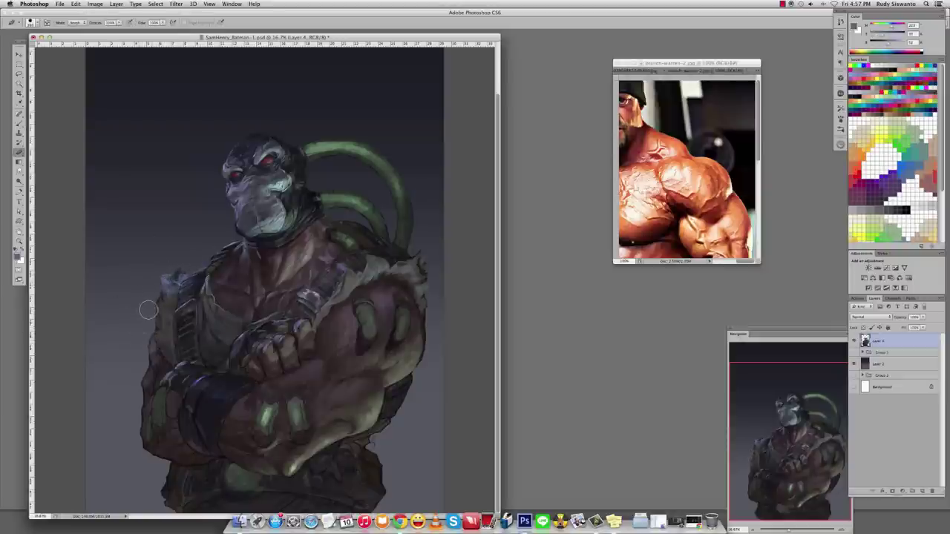
key("bracketleft")
key("bracketleft")
key("bracketleft")
Lock Layer 4's transparent pixels and repaint the trimmed vest panel's corner and edge with sampled cloth tones.
key("b")
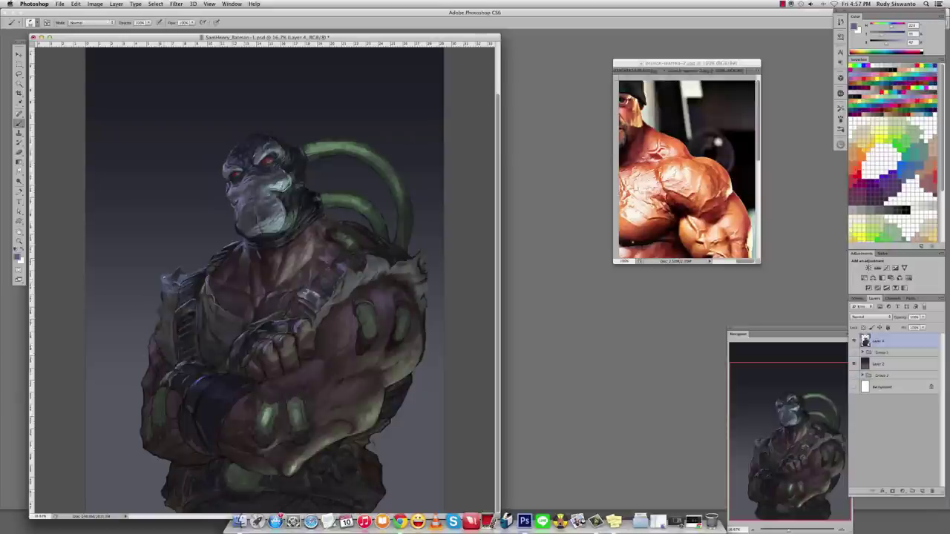
left_click(163, 305, "alt")
left_click(157, 284, "alt")
left_click(164, 307)
key("/")
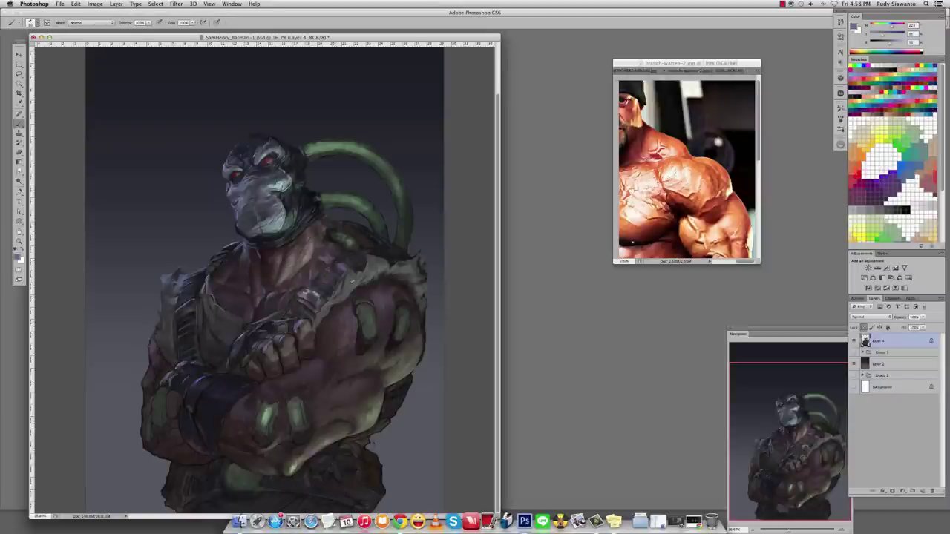
left_click(170, 304, "alt")
Refine the tank top's neckline against the chest with tones sampled from that area.
left_click(227, 291, "alt")
left_click(233, 291, "alt")
key("z")
left_click(787, 4)
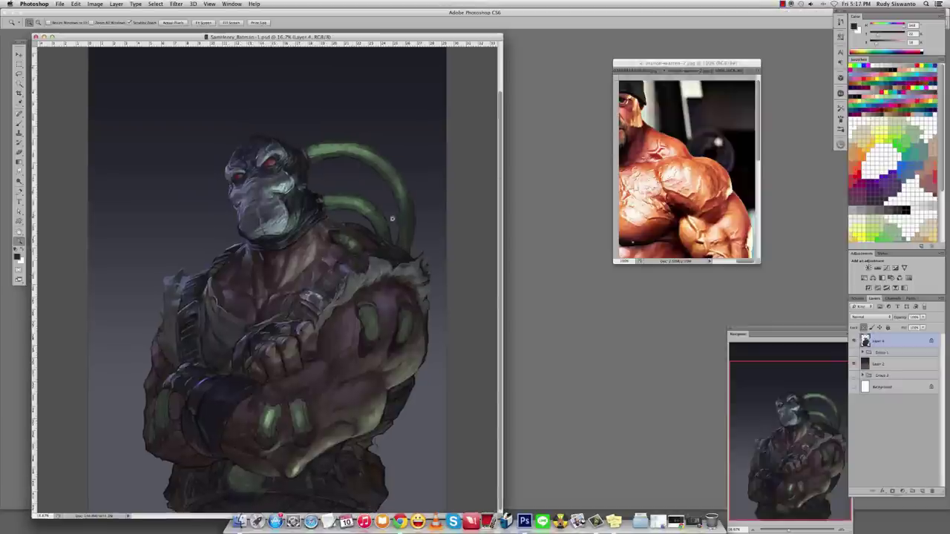
Refine the near shoulder's frayed vest edge, the chest and the upper arm with brush colours sampled from each area.
key("b")
left_click(355, 282, "alt")
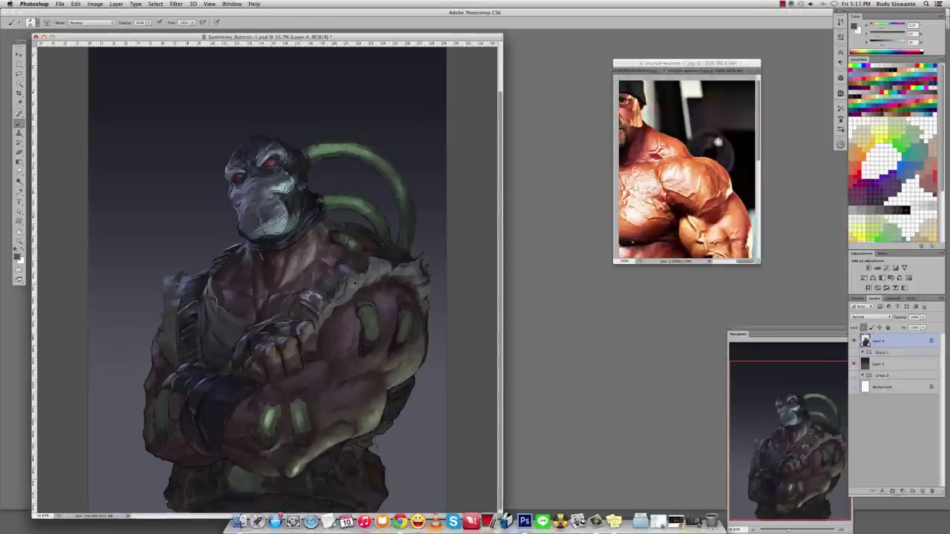
left_click(231, 294, "alt")
left_click(274, 296, "alt")
left_click(266, 303, "alt")
left_click(388, 301, "alt")
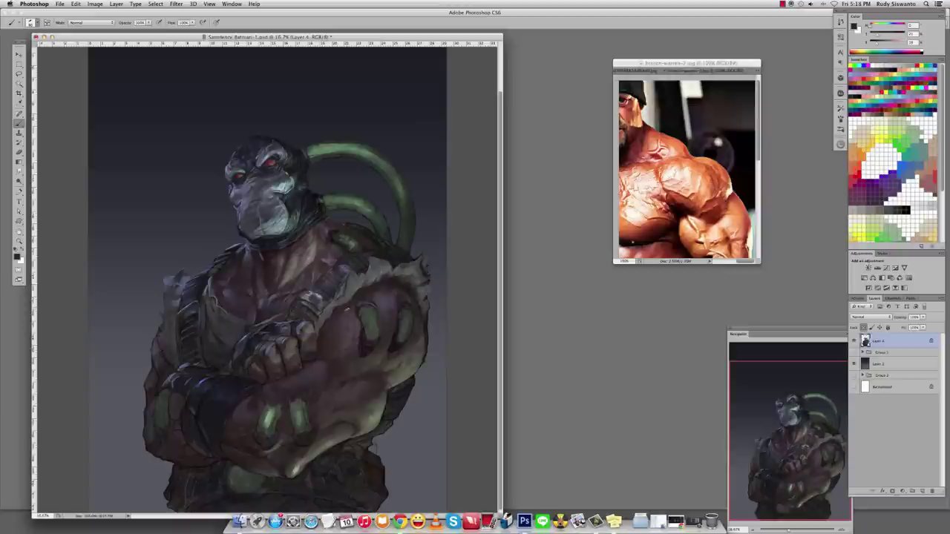
Refine the crossed forearm and the edge beside the dark wrist guard with sampled skin tones, blending them with Smudge.
left_click(326, 358, "alt")
left_click(231, 425, "alt")
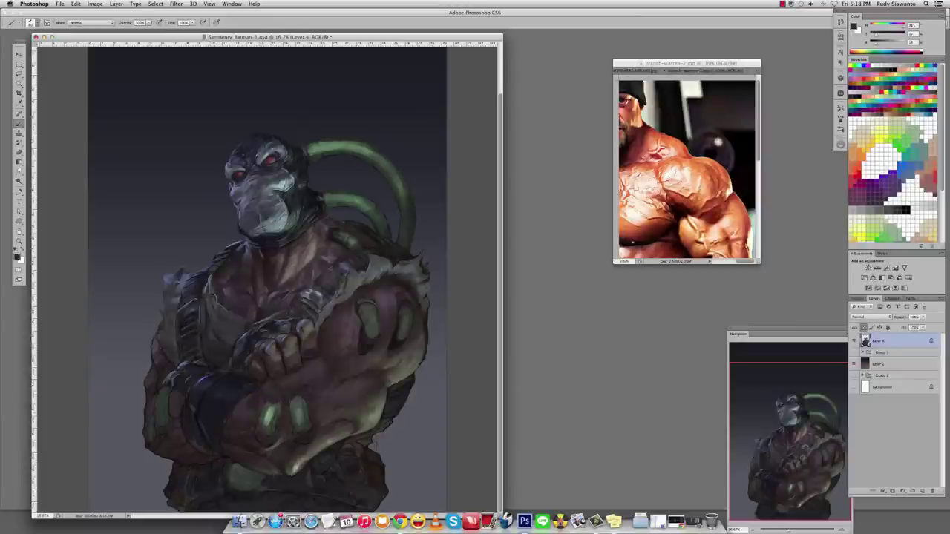
left_click(325, 400, "alt")
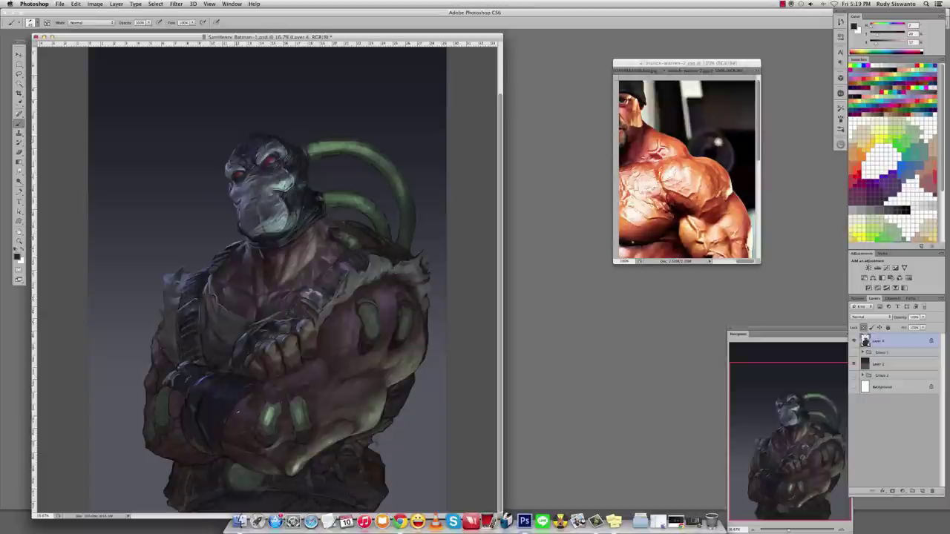
left_click_drag(266, 401, 231, 429)
key("r")
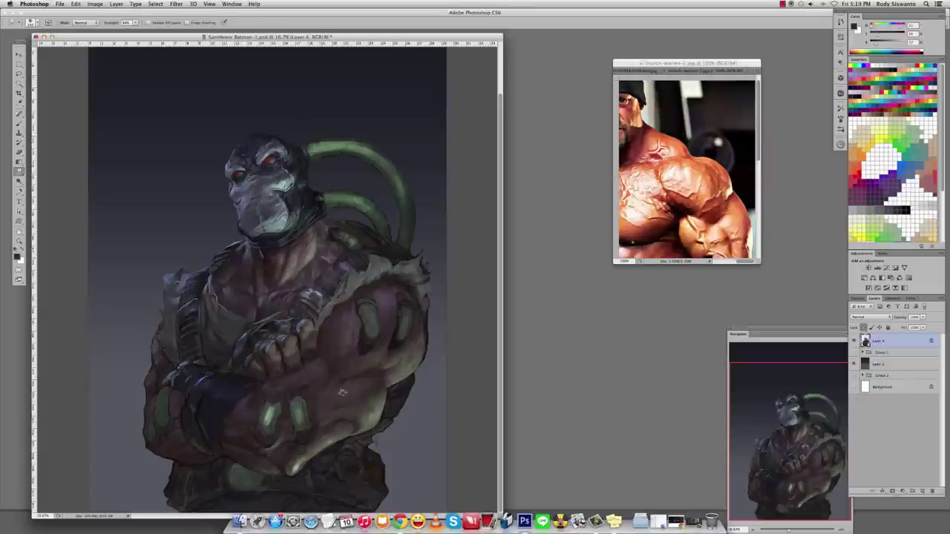
key("b")
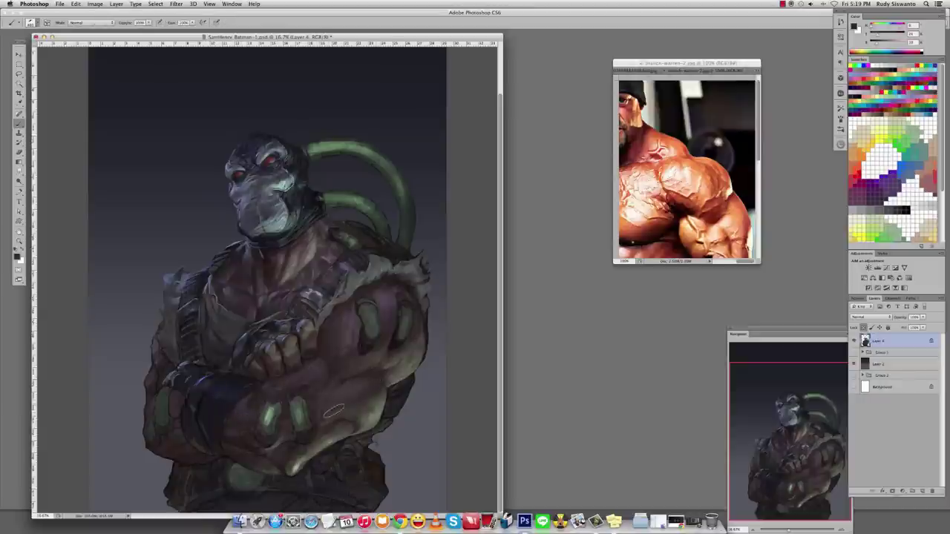
Shade the forearm muscle near the elbow in Soft Light mode, and blend it in Normal mode with skin tones sampled nearby.
right_click(361, 395, "shift")
left_click(368, 470)
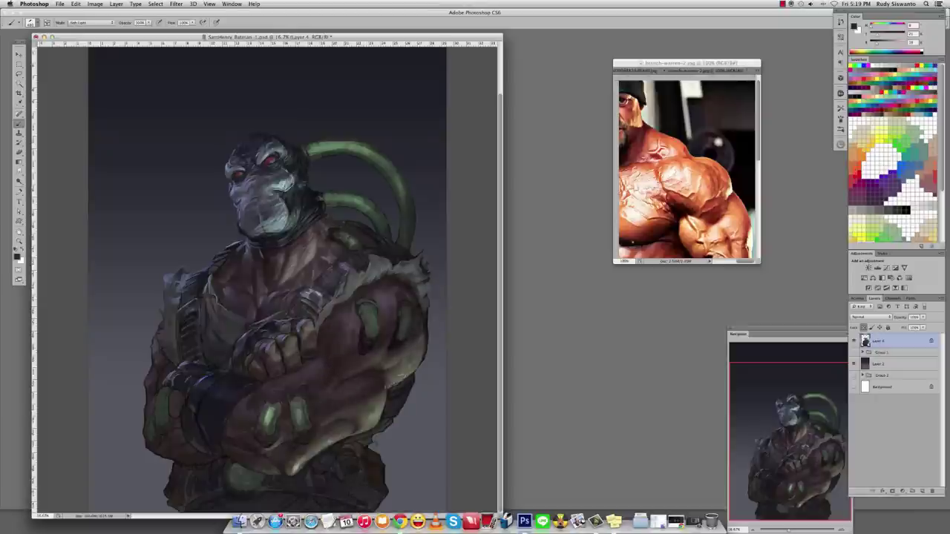
right_click(368, 386, "shift")
left_click(378, 395)
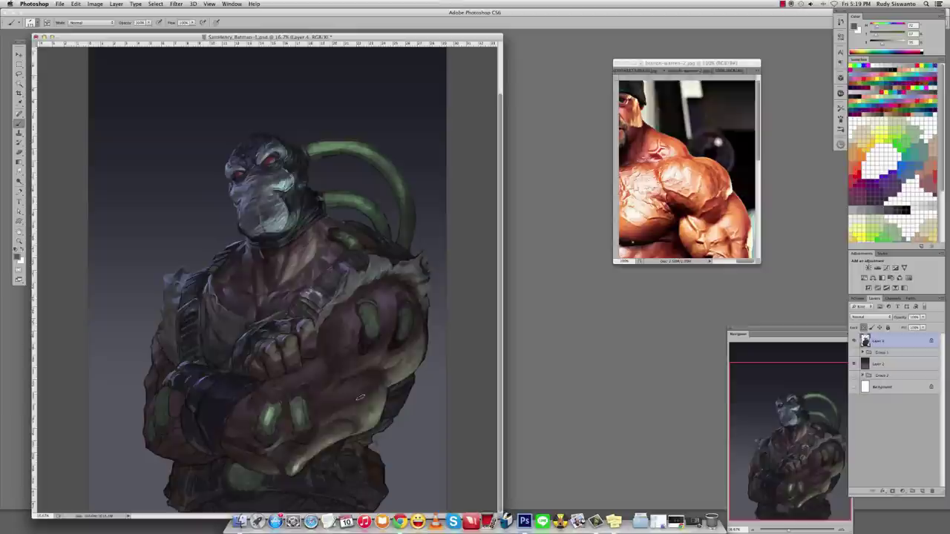
left_click(347, 401, "alt")
left_click(321, 423, "alt")
left_click(357, 418, "alt")
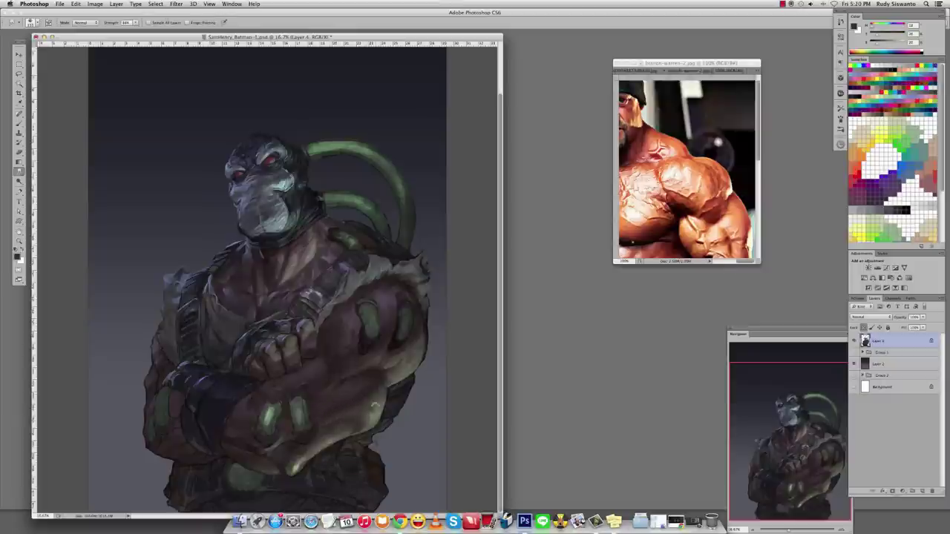
left_click(364, 420, "alt")
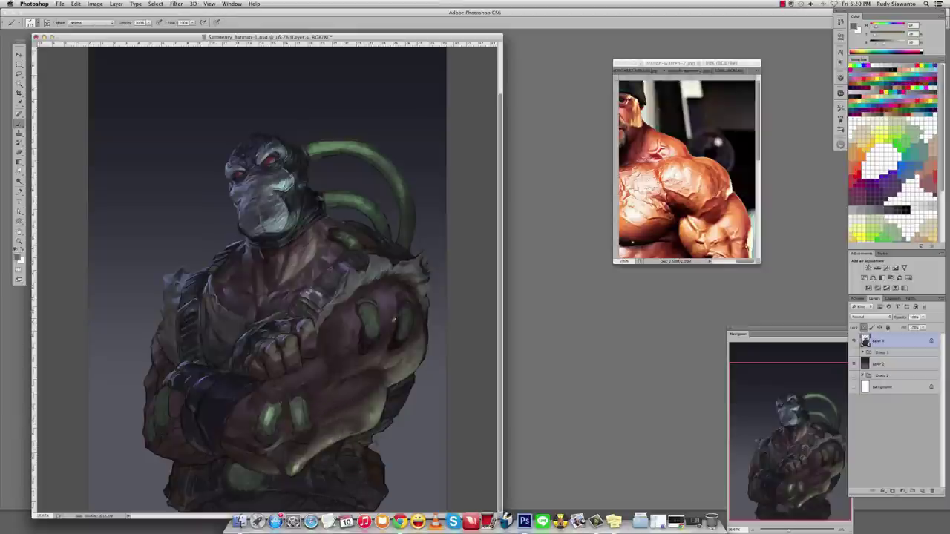
Lasso the lower end of the near upper arm's front tube, using the isolated Group 1 sketch as a guide.
left_click(291, 178, "alt")
left_click(853, 352, "alt")
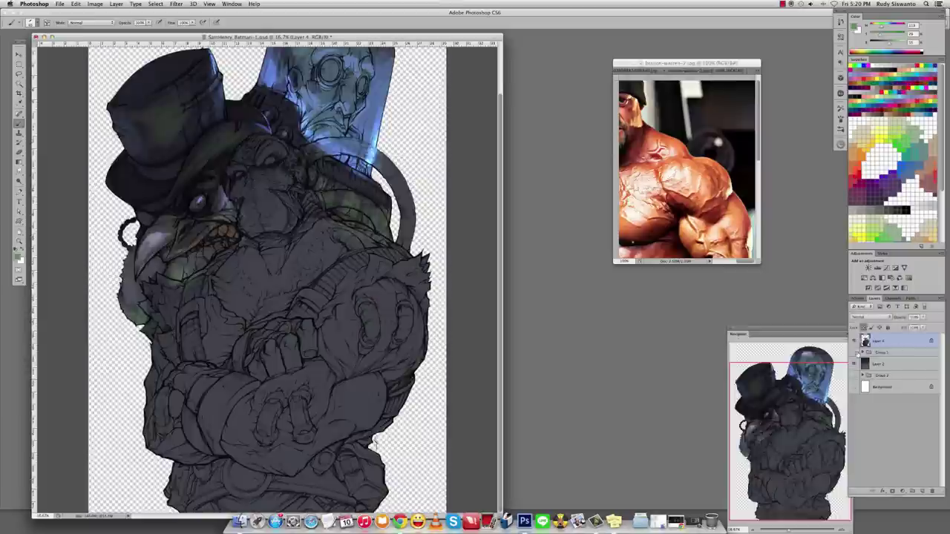
left_click(854, 353, "alt")
left_click(854, 353, "alt")
key("l")
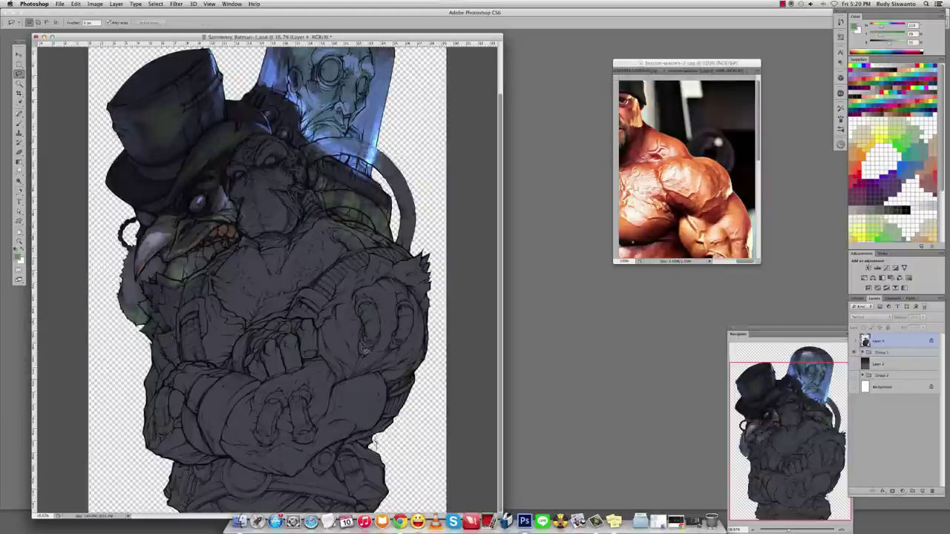
left_click(854, 352, "alt")
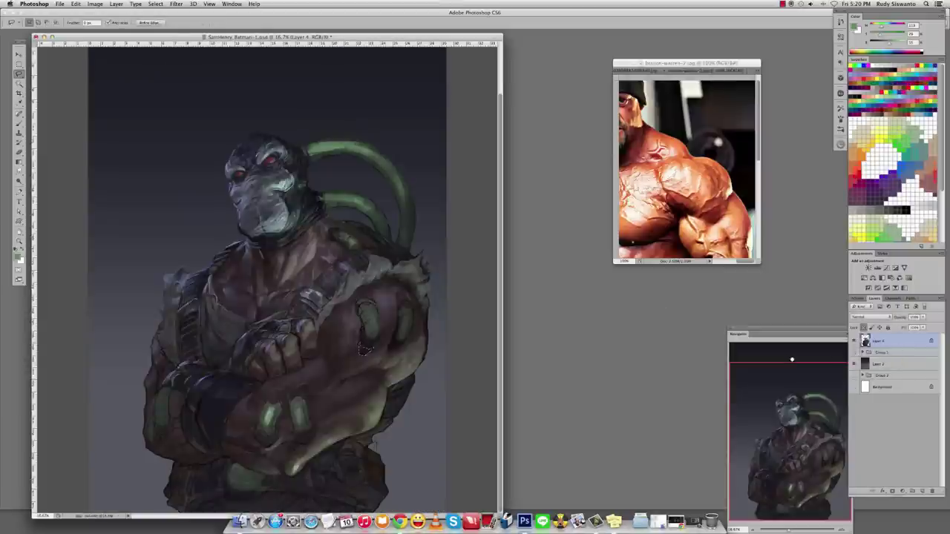
Paint the lower socket of the upper arm's front tube, alternating light and dark colours.
key("b")
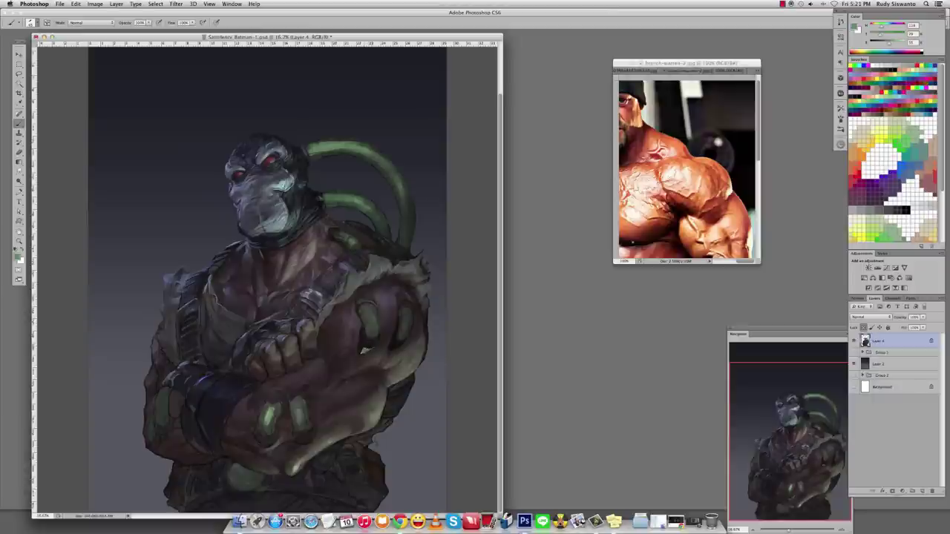
key("x")
key("x")
key("x")
key("x")
left_click_drag(364, 349, 365, 298, "alt")
Check the lower tube socket against the Group 1 sketch and rework its shading with colours sampled around it.
left_click(854, 352)
left_click(853, 352)
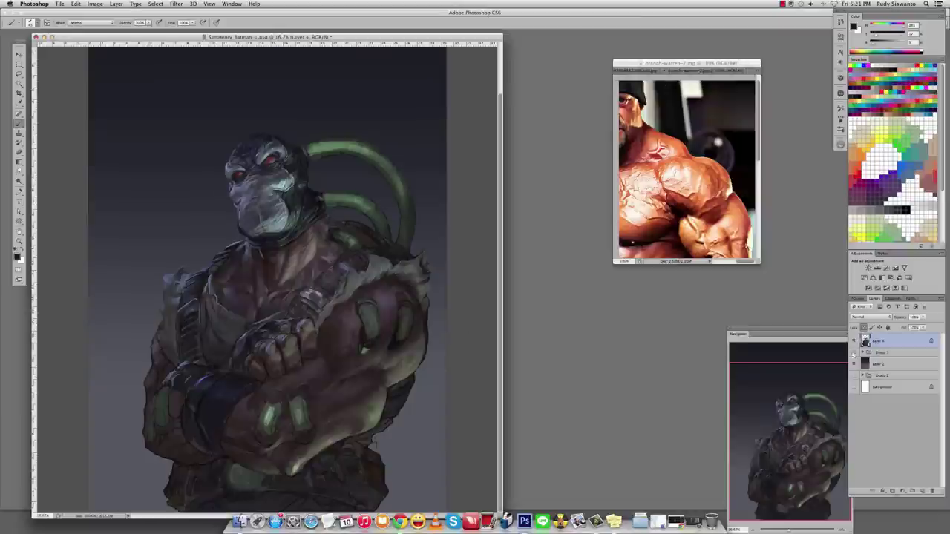
left_click(853, 353)
left_click(853, 353)
left_click(386, 335, "alt")
left_click(364, 349, "alt")
left_click(364, 348, "alt")
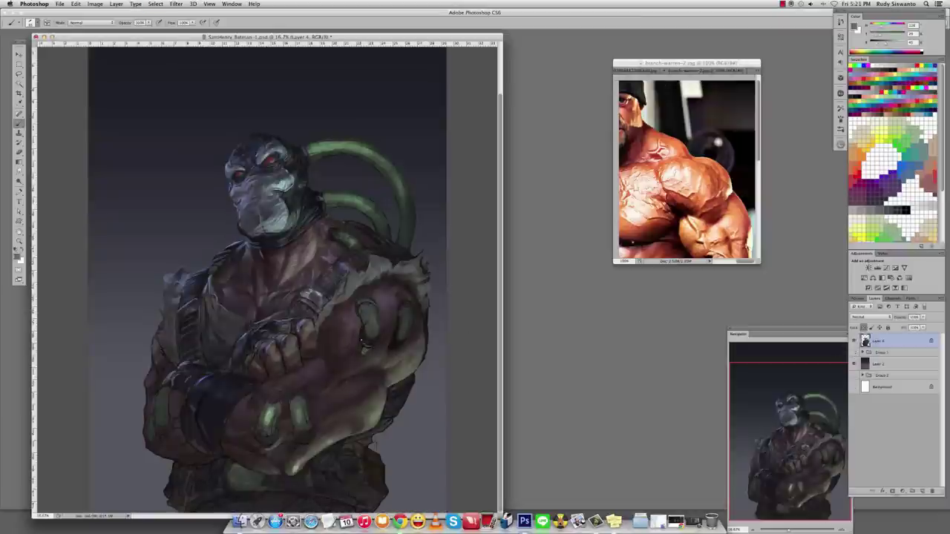
key("d")
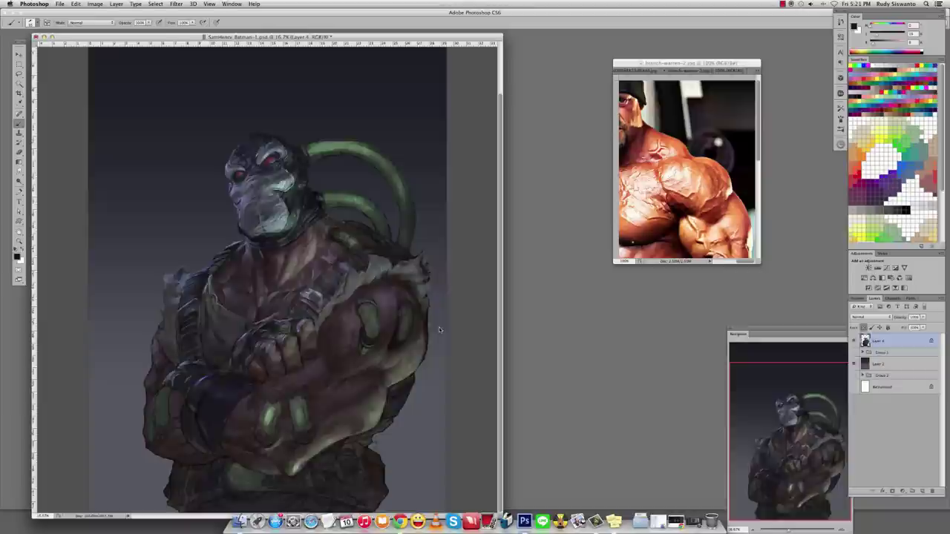
Refine the rim and dark outline of the lower tube socket with sampled tones, toggling the layer's visibility to compare.
key("ctrl+comma")
key("ctrl+comma")
key("ctrl+comma")
key("ctrl+comma")
left_click(366, 343, "alt")
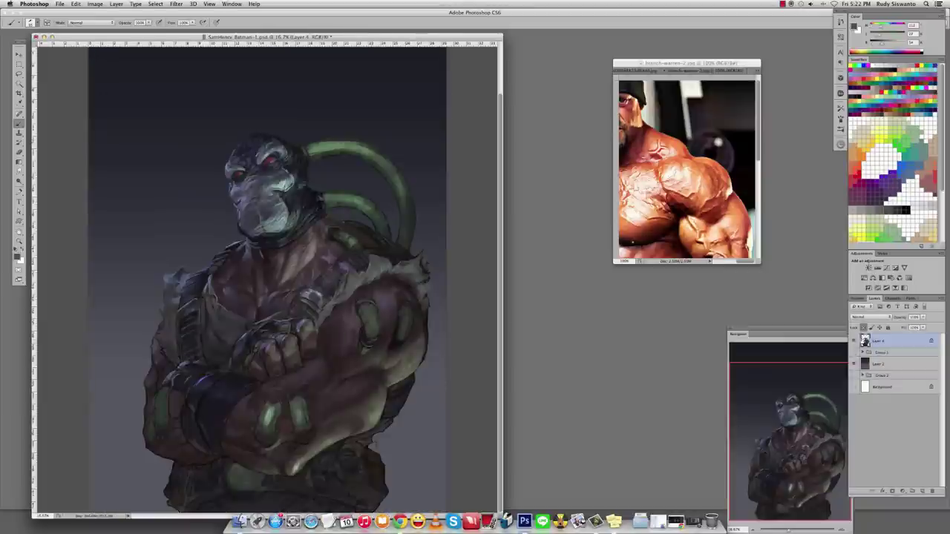
key("ctrl+comma")
key("ctrl+comma")
left_click(367, 344, "alt")
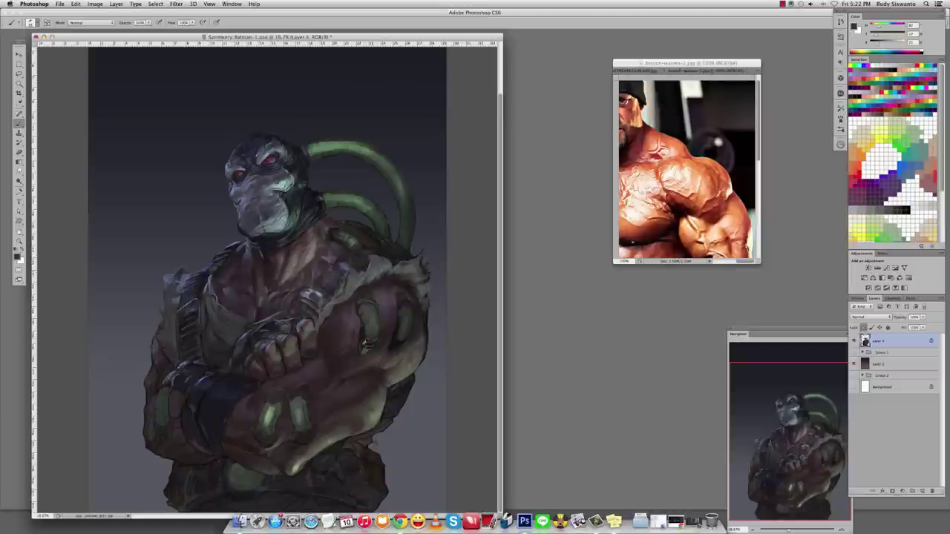
left_click(375, 342, "alt")
key("ctrl+comma")
key("ctrl+comma")
left_click(368, 344, "alt")
Add a highlight to the upper arm's front tube in the forearm tube's light green, and soften it with Smudge.
left_click_drag(366, 351, 267, 420)
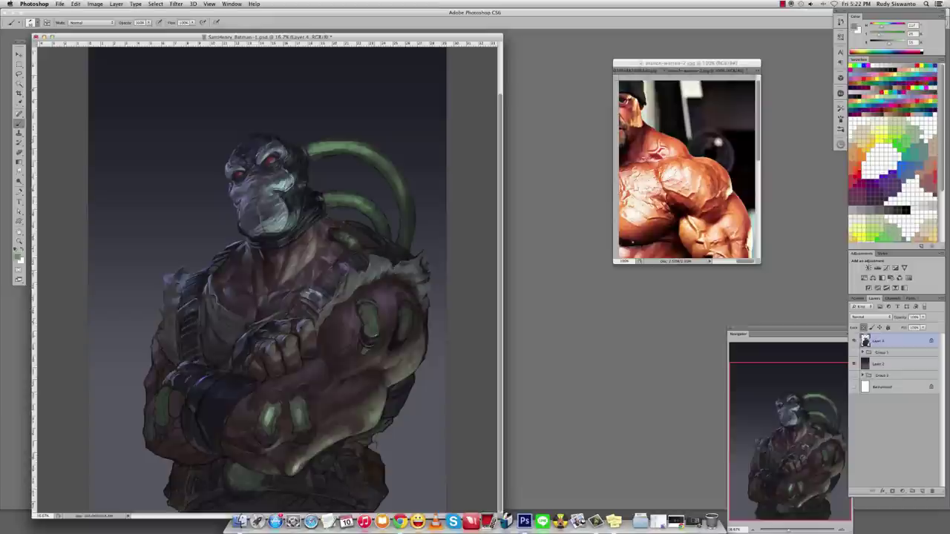
key("r")
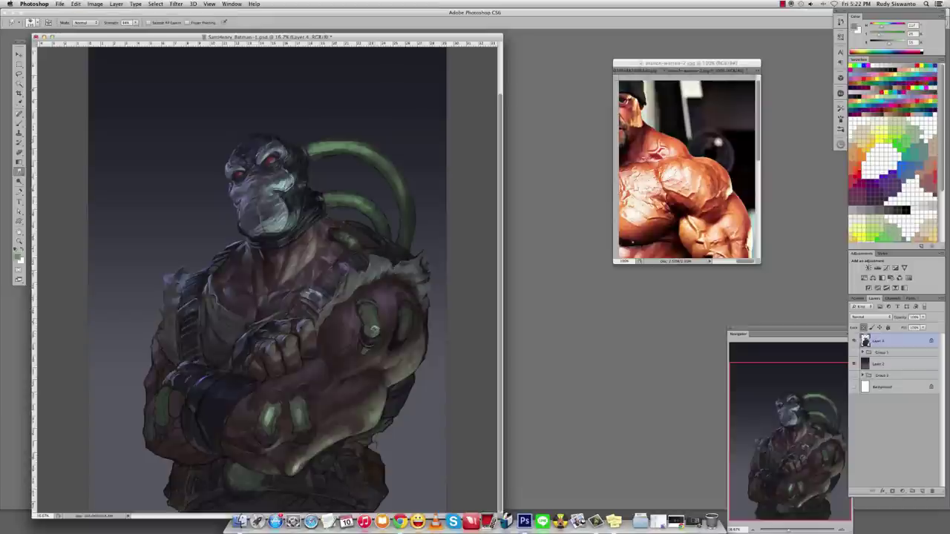
key("b")
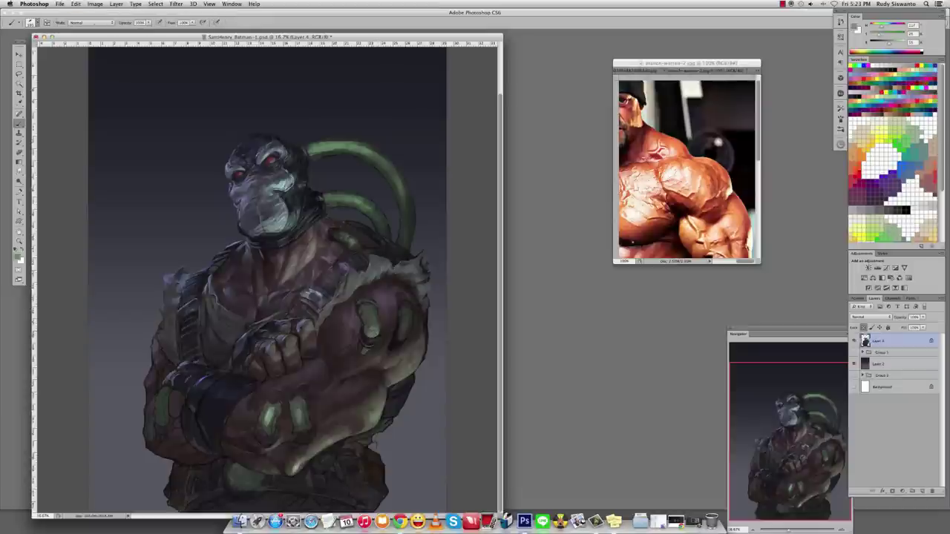
Shade the upper half and side edge of the front arm tube with sampled dark greens, and smudge the transition.
left_click(373, 312, "alt")
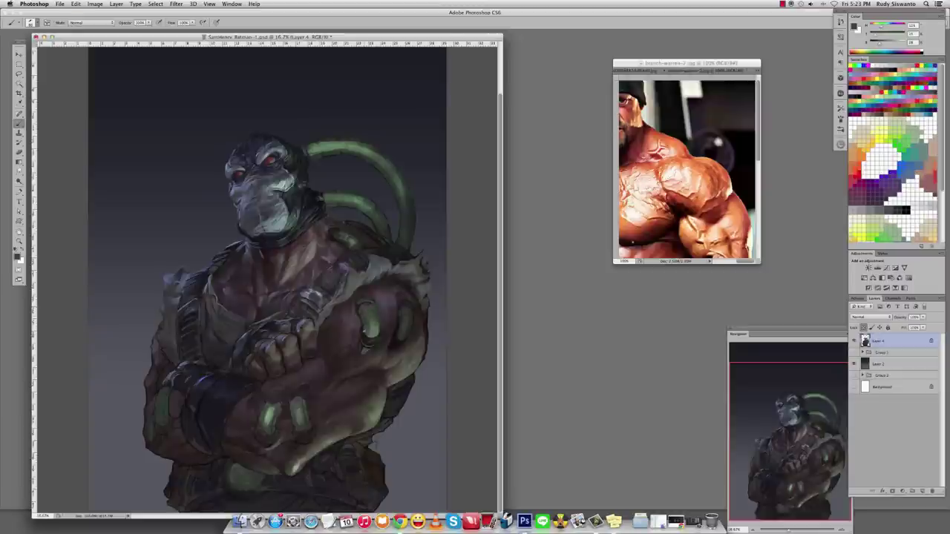
left_click(367, 326, "alt")
left_click(362, 321, "alt")
left_click(361, 322, "alt")
left_click(361, 321, "alt")
left_click(371, 314, "alt")
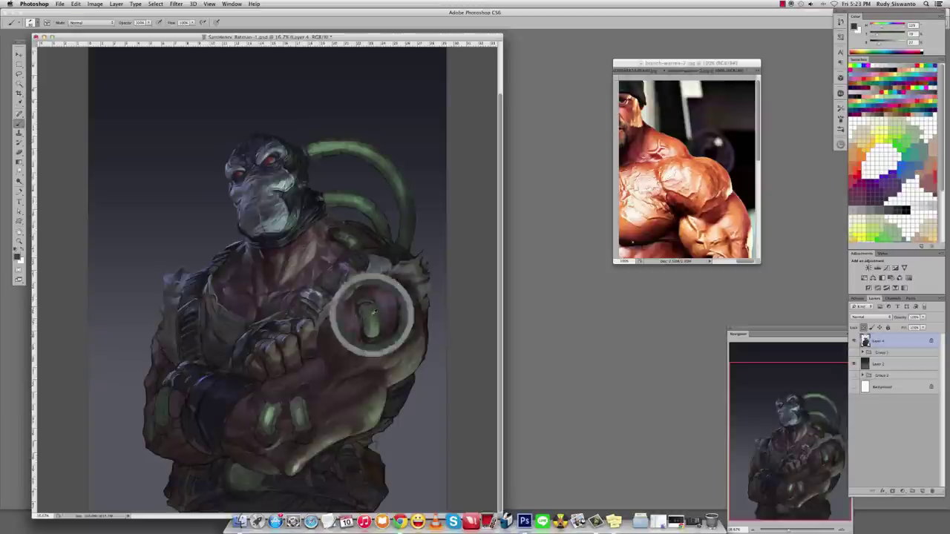
key("r")
key("b")
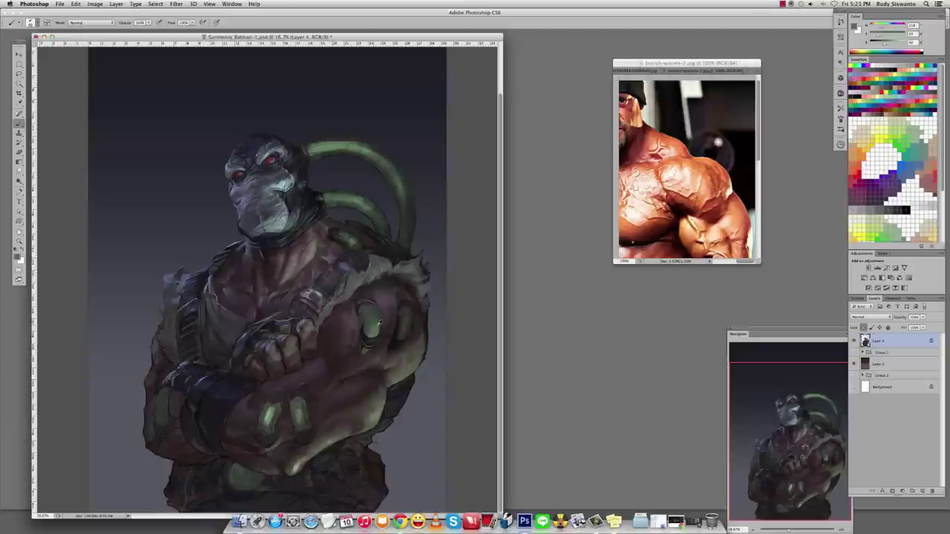
Brighten the front arm tube's highlight with another brush blend mode, check the sketch, and rework its side edge with sampled colour.
right_click(372, 321, "shift")
left_click(401, 420)
left_click(853, 353, "alt")
left_click(854, 353, "alt")
left_click(381, 320, "alt")
left_click(381, 321, "alt")
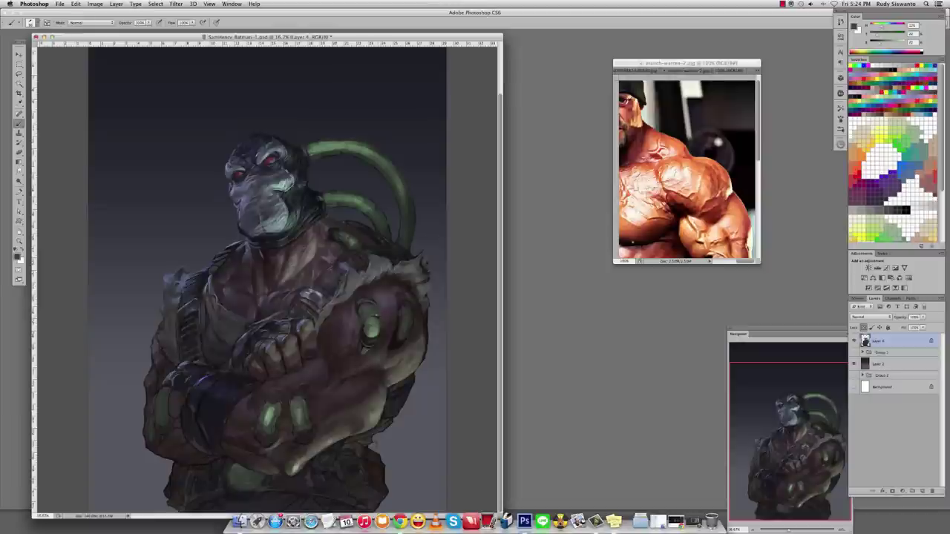
key("super+z")
left_click(381, 321, "alt")
Define the upper rim and glassy edge of the front arm tube with light and dark greens sampled from it.
left_click(379, 316, "alt")
left_click(373, 302, "alt")
left_click(374, 301, "alt")
left_click(374, 304, "alt")
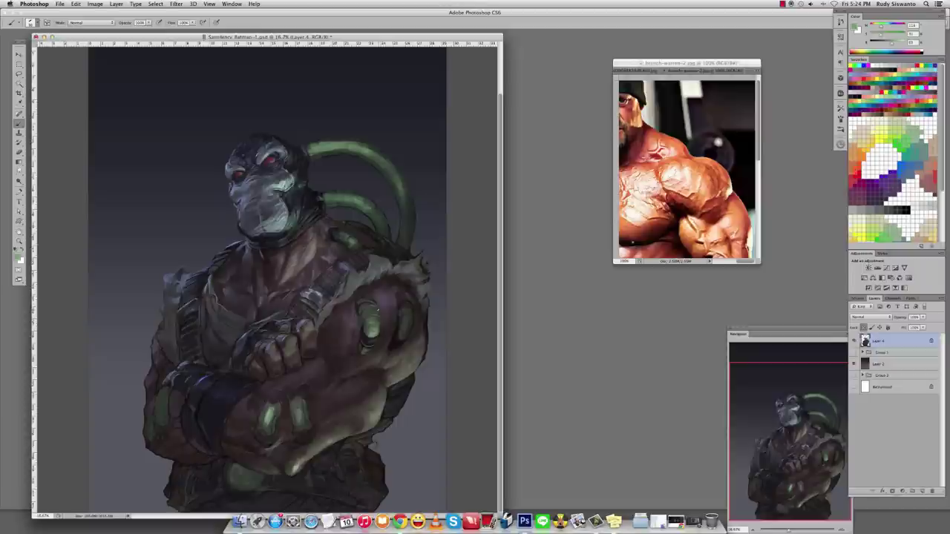
left_click(375, 305, "alt")
left_click(372, 314, "alt")
left_click(373, 315, "alt")
left_click(372, 315, "alt")
Adjust the shading on the front arm tube's upper part with a changed brush blend mode and sampled greens.
left_click(365, 306, "alt")
right_click(368, 312, "shift")
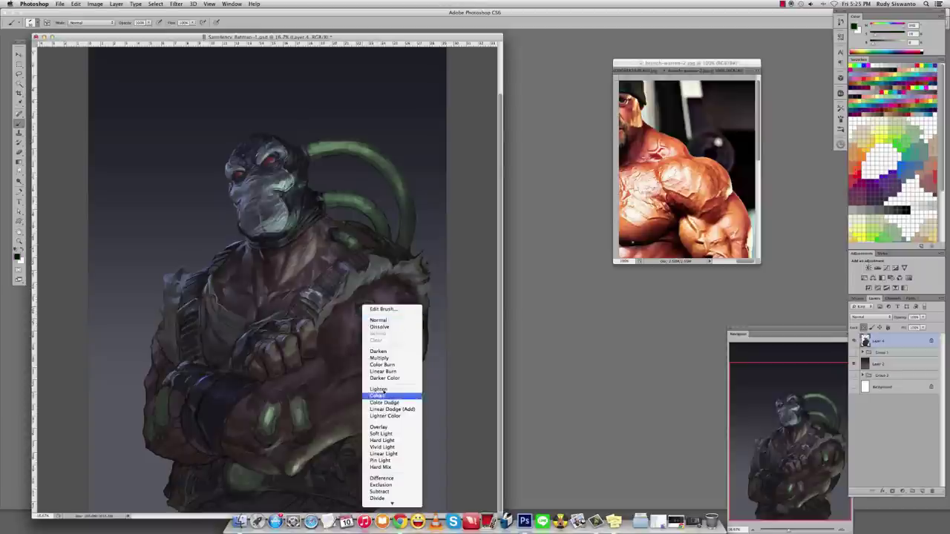
left_click(385, 397)
left_click(368, 311, "alt")
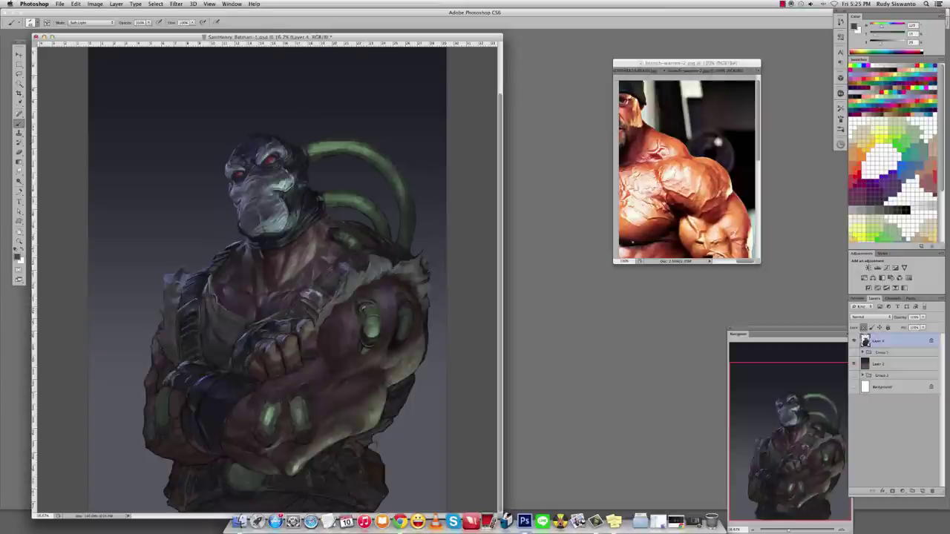
Intensify the front arm tube's glow with bright green in Normal mode, and darken and smudge its edges.
left_click(357, 203, "alt")
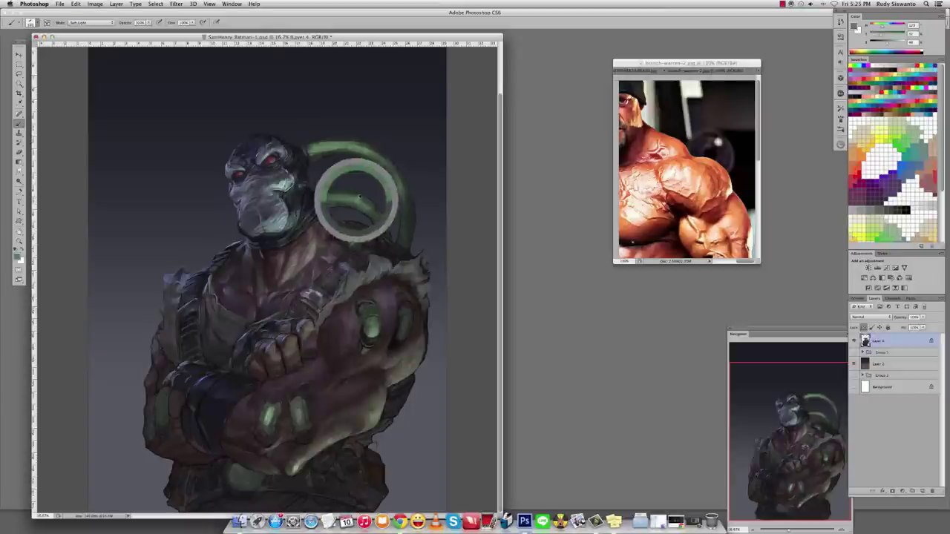
right_click(357, 412, "shift")
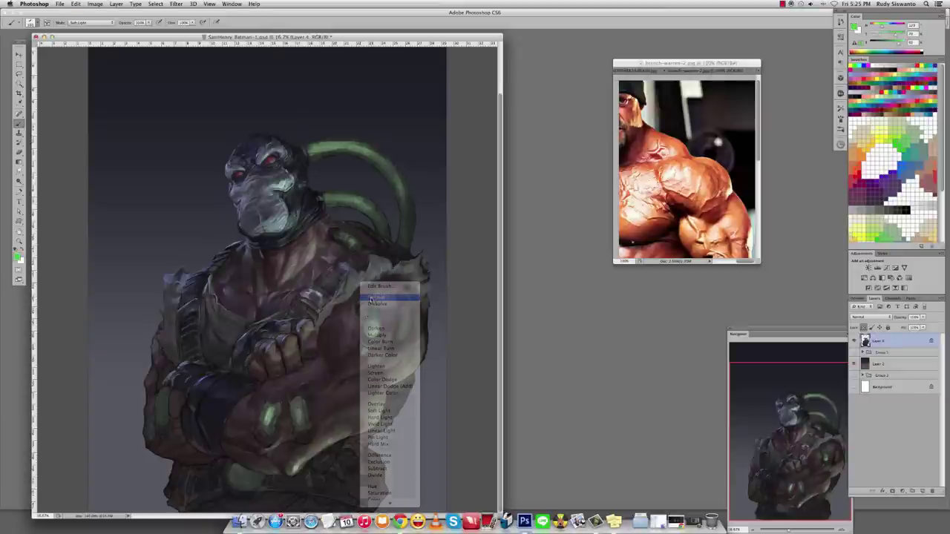
left_click(375, 285)
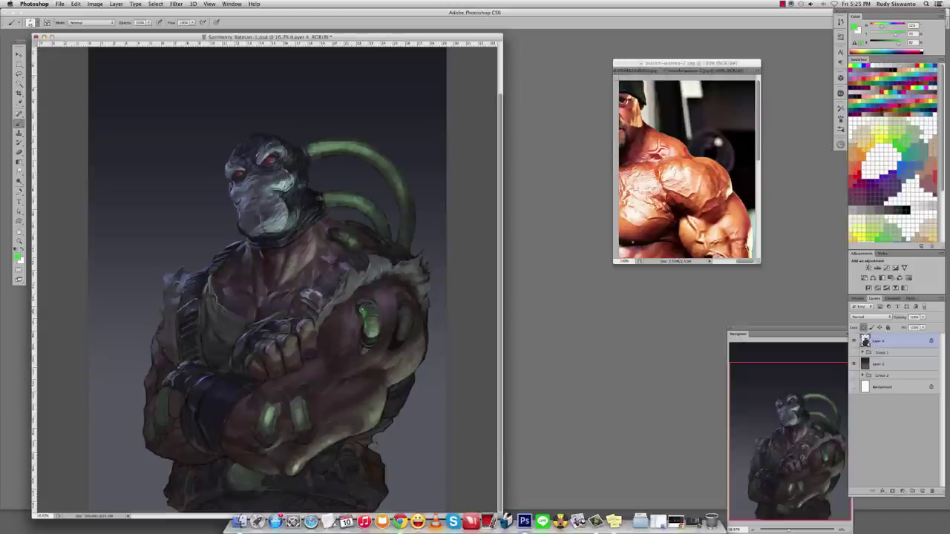
key("d")
key("r")
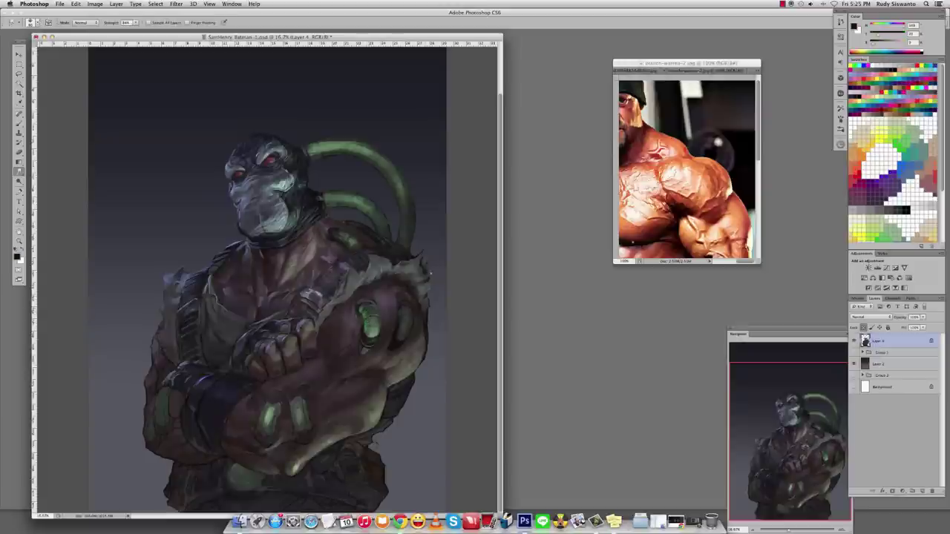
Try Color Dodge brushwork with a tone sampled from the mask, undo it and return the brush to Normal mode.
key("b")
left_click(240, 153, "alt")
right_click(289, 194, "shift")
left_click(316, 296)
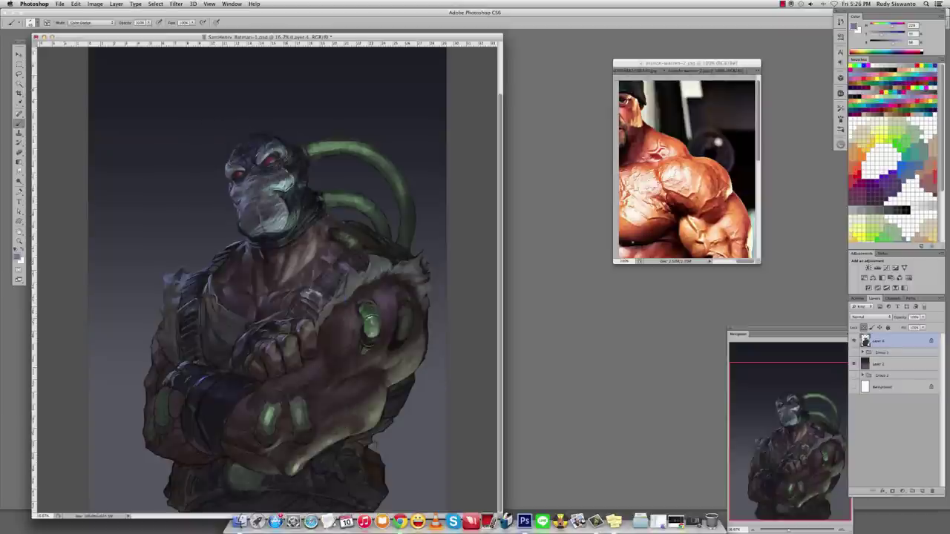
key("super+z")
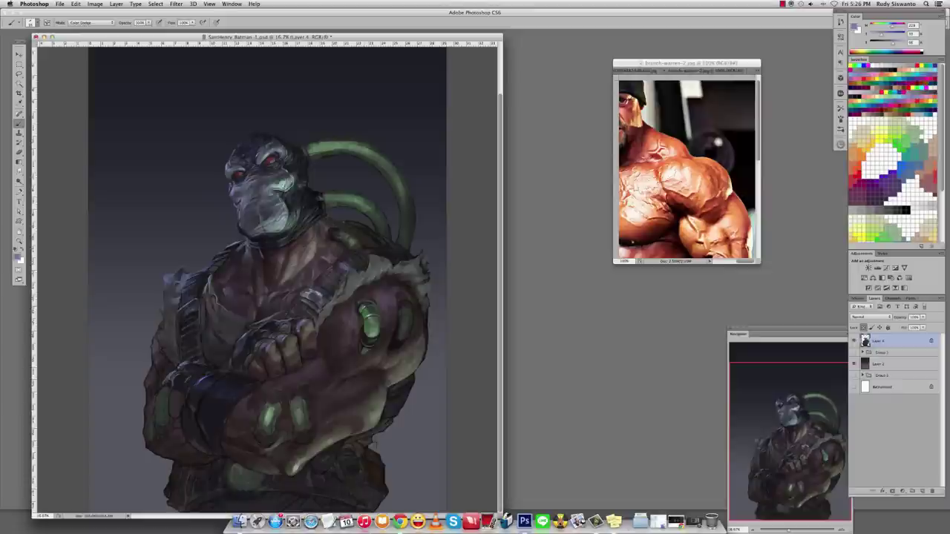
key("super+z")
key("shift+alt+n")
Compare the Layer 4 painting on its own with the full composition by isolating and restoring its visibility.
left_click(853, 342, "alt")
left_click(854, 341, "alt")
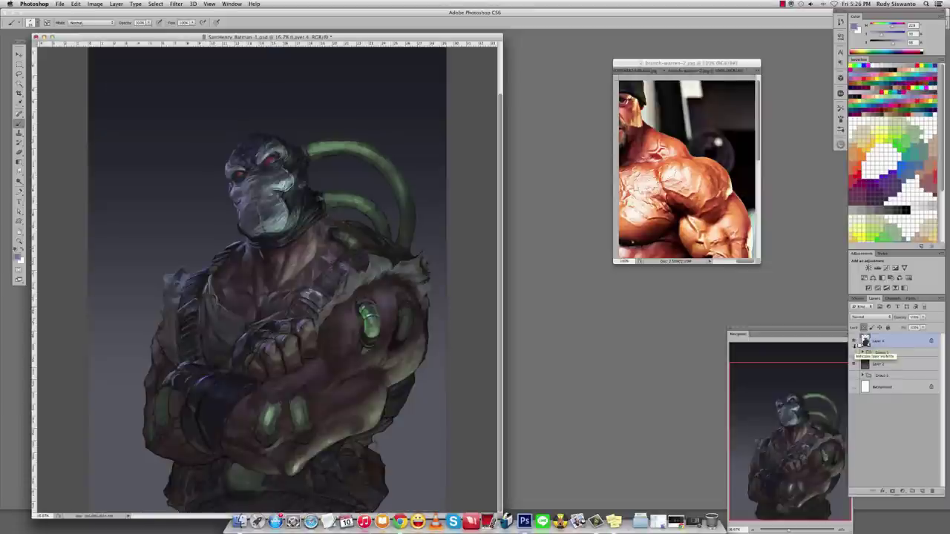
left_click(853, 341, "alt")
left_click(853, 341, "alt")
left_click(853, 341, "alt")
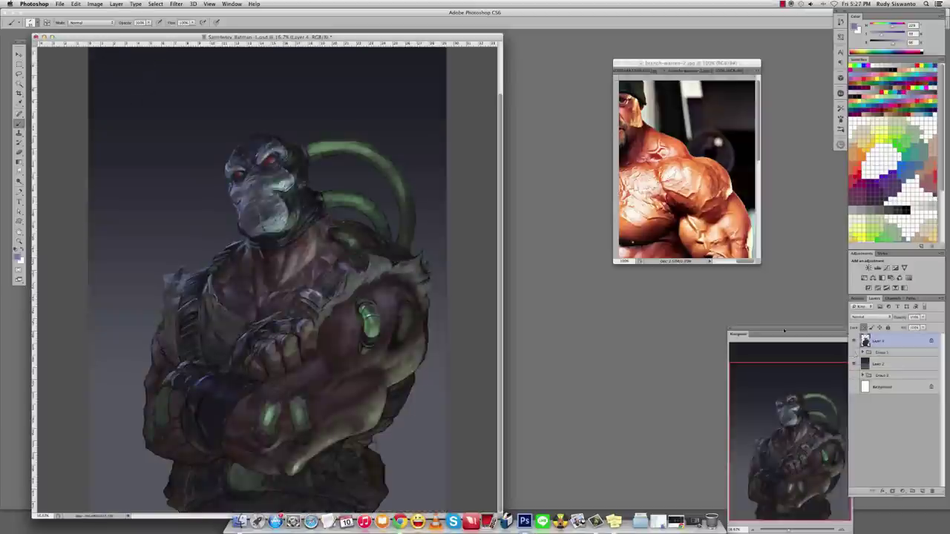
Refine the front arm tube with sampled greens, checking Layer 4 on its own.
left_click(364, 338, "alt")
left_click(360, 306, "alt")
left_click(854, 342, "alt")
left_click(853, 341, "alt")
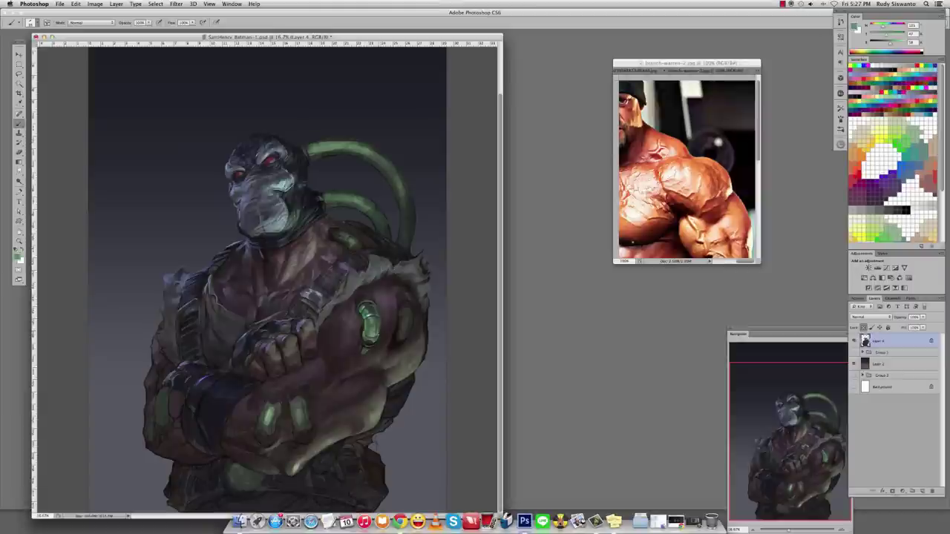
left_click(361, 326, "alt")
Compare an earlier history state with the latest brush state while Layer 4 is isolated, and restore the other layers.
left_click(853, 340, "alt")
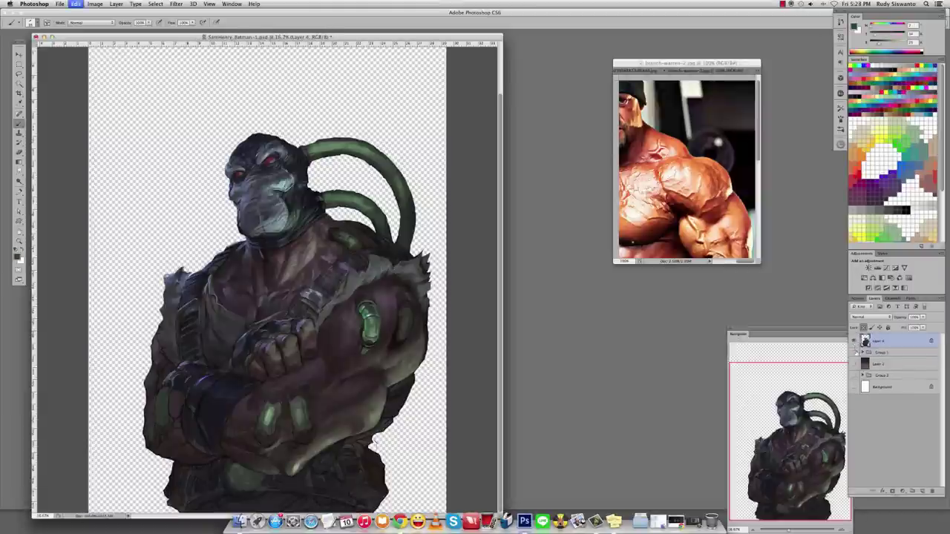
left_click(840, 22)
left_click(791, 121)
left_click(787, 172)
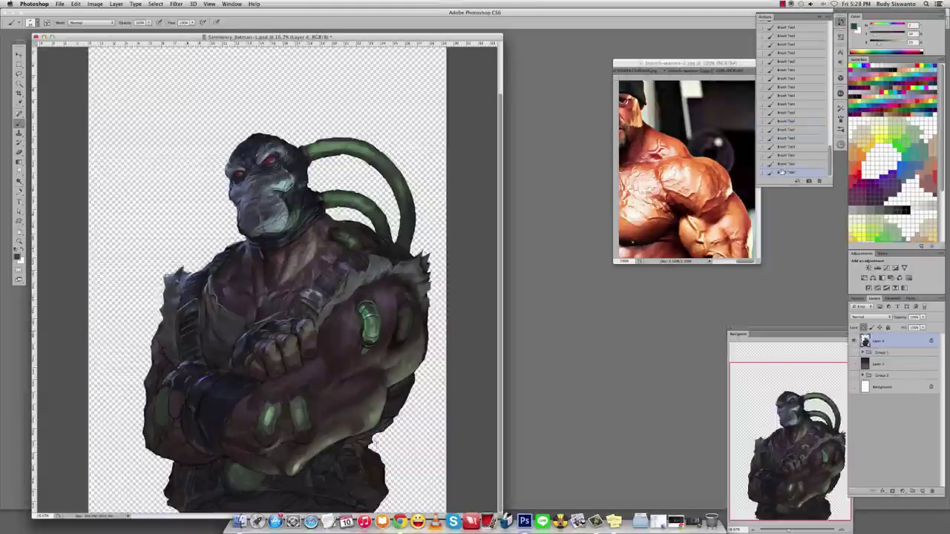
left_click(853, 341, "alt")
Try tones sampled from the tube, shoulder and mask, stepping back and forward through the latest brush strokes.
left_click(365, 326, "alt")
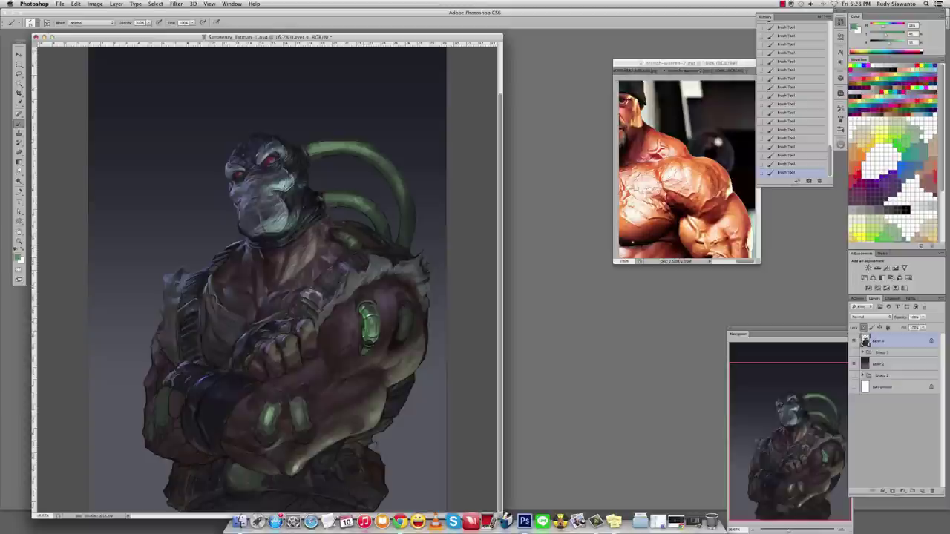
key("super+alt+z")
key("super+alt+z")
left_click(396, 255, "alt")
key("super+shift+z")
left_click(229, 166, "alt")
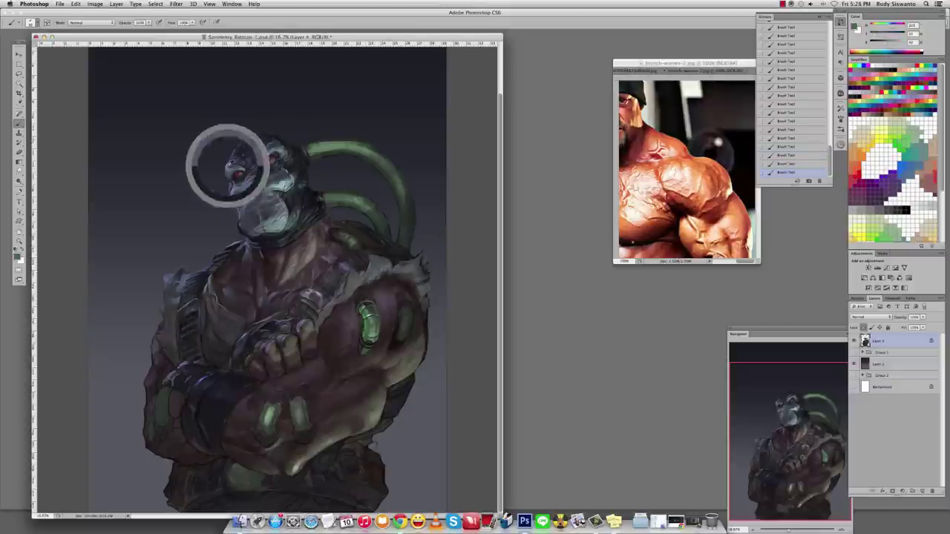
key("super+shift+z")
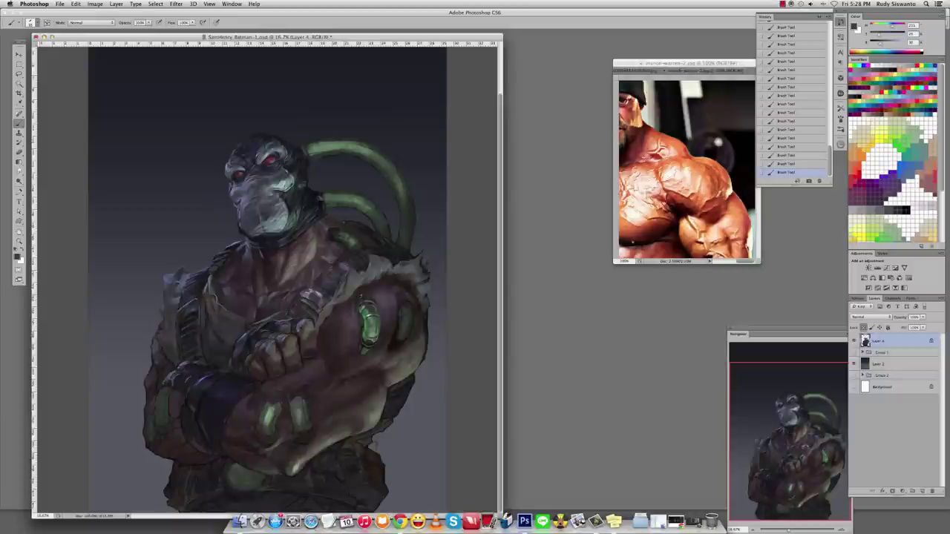
Darken the skin along the front arm tube's inner side and lower end with nearby sampled tones.
left_click(365, 294, "alt")
left_click(353, 317, "alt")
left_click(364, 311, "alt")
left_click_drag(363, 312, 354, 342)
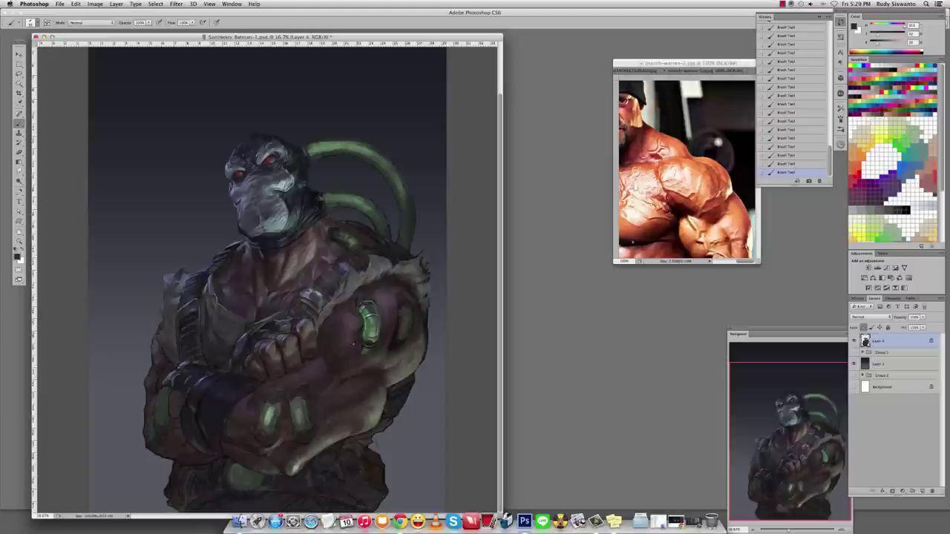
left_click(363, 339, "alt")
left_click(363, 352, "alt")
left_click(377, 349, "alt")
left_click(361, 359, "alt")
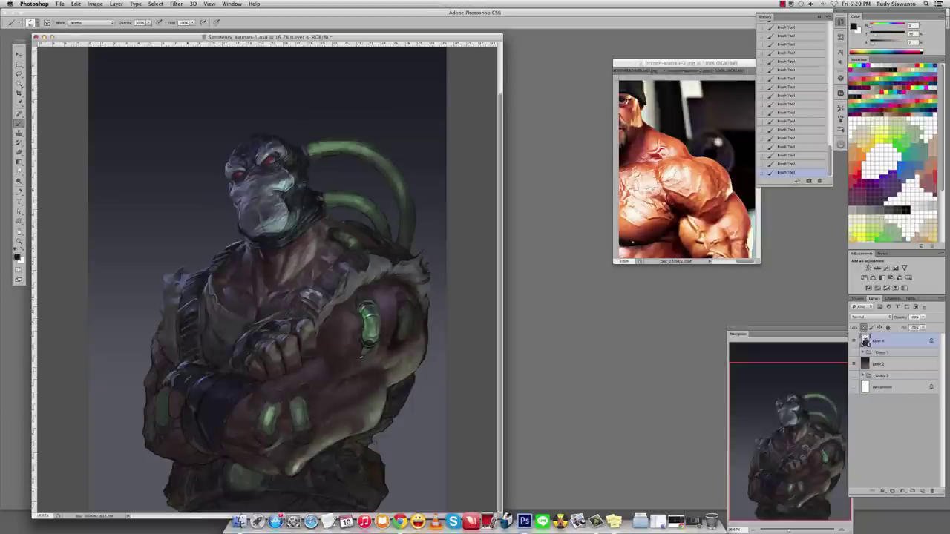
Blend the skin between the two upper-arm tubes and darken the rear tube's upper edge with sampled tones.
left_click(382, 343, "alt")
left_click(381, 363, "alt")
left_click(380, 364, "alt")
left_click(392, 362, "alt")
left_click(389, 344, "alt")
left_click(404, 306, "alt")
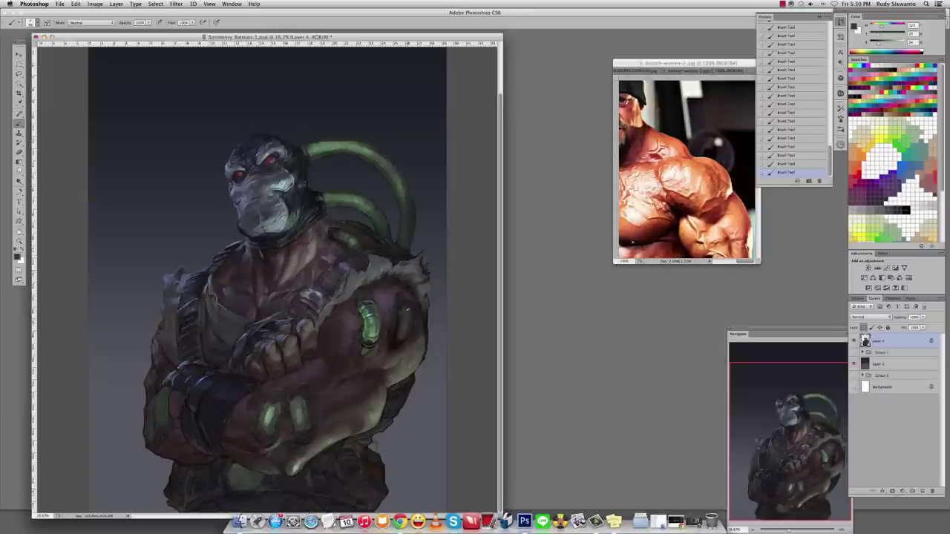
Paint a lighter grey-green highlight on the rear arm tube and soften it with the Smudge tool.
left_click(401, 332, "alt")
left_click(408, 333)
left_click(406, 337)
left_click(409, 327, "alt")
key("r")
left_click_drag(408, 325, 410, 330)
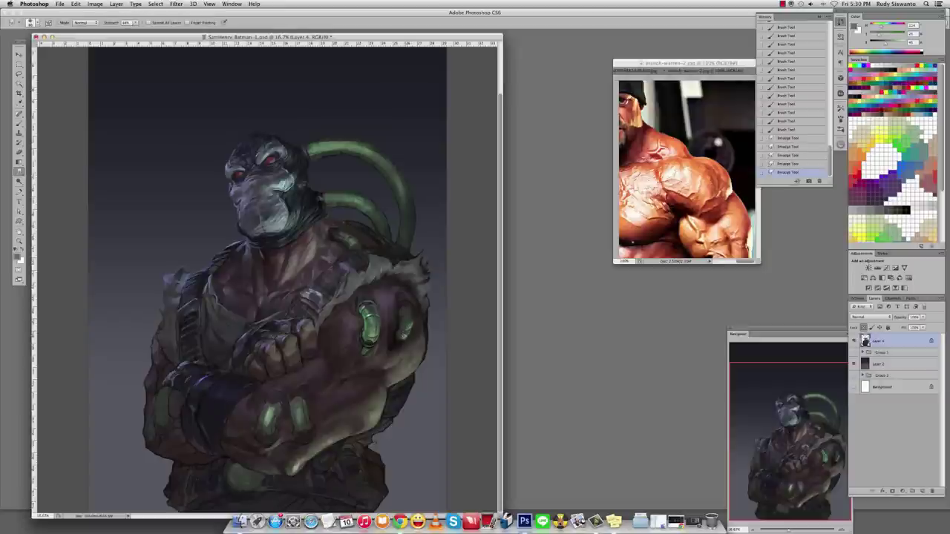
Brush darker sampled tones over the smudged lower part of the rear arm tube.
key("b")
left_click(403, 333, "alt")
left_click(403, 334)
left_click(402, 334)
left_click(403, 334, "alt")
left_click(403, 334)
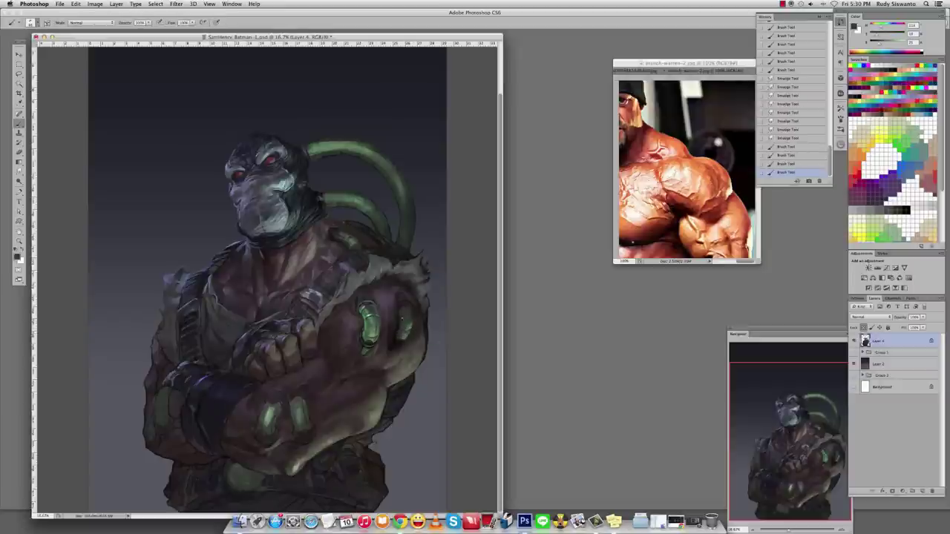
Define the rear arm tube's inner edge with short brush strokes in sampled tones.
left_click(401, 323, "alt")
left_click(401, 323)
left_click(401, 323)
left_click(400, 320)
left_click(397, 332)
left_click(397, 336)
left_click(398, 334, "alt")
left_click(398, 334)
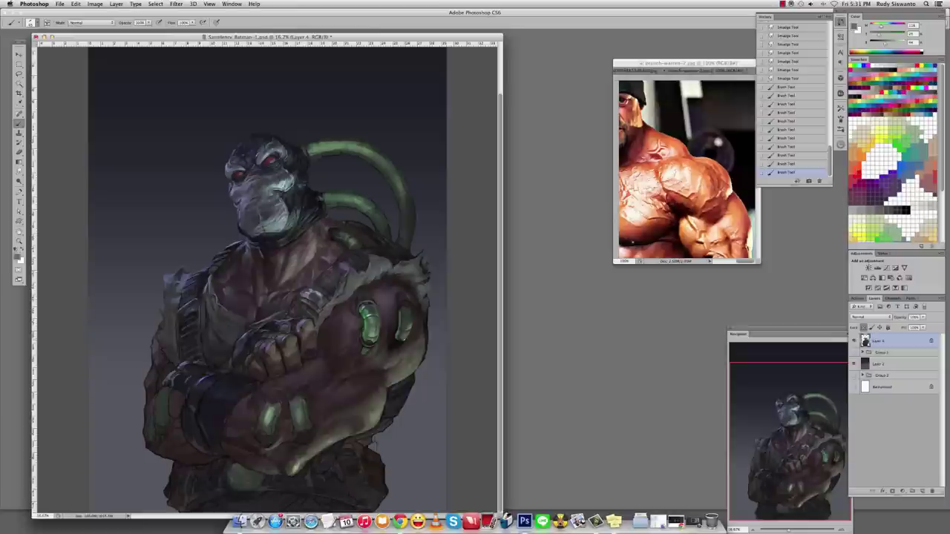
Build up the rear arm tube's outer side with short strokes in sampled greens.
left_click(412, 322)
left_click(412, 322)
left_click(413, 323)
left_click(412, 323, "alt")
left_click(412, 323)
left_click(412, 323)
left_click(413, 323)
left_click(412, 322)
left_click(412, 323, "alt")
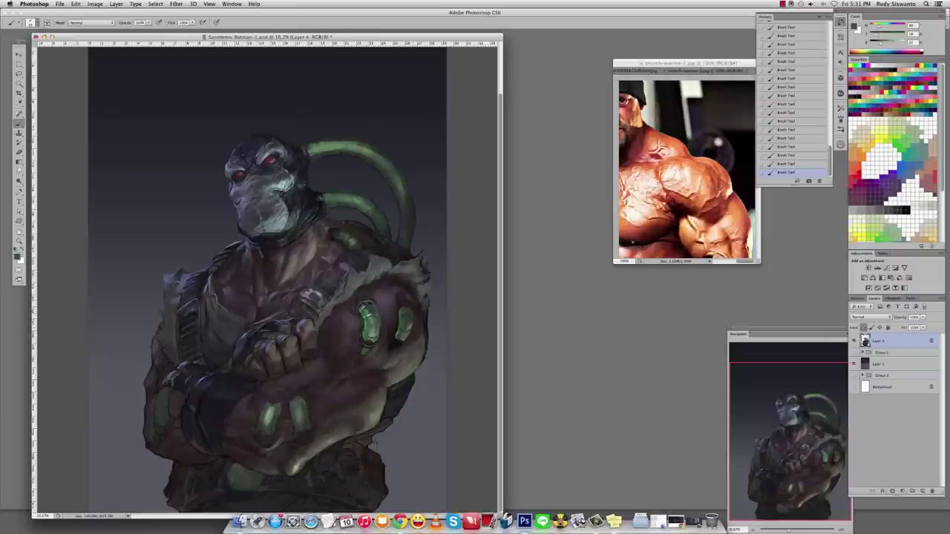
Refine the rear arm tube's green shading with further tones sampled from its outer side.
left_click(413, 322, "alt")
left_click(412, 323, "alt")
left_click(413, 323)
left_click(413, 323, "alt")
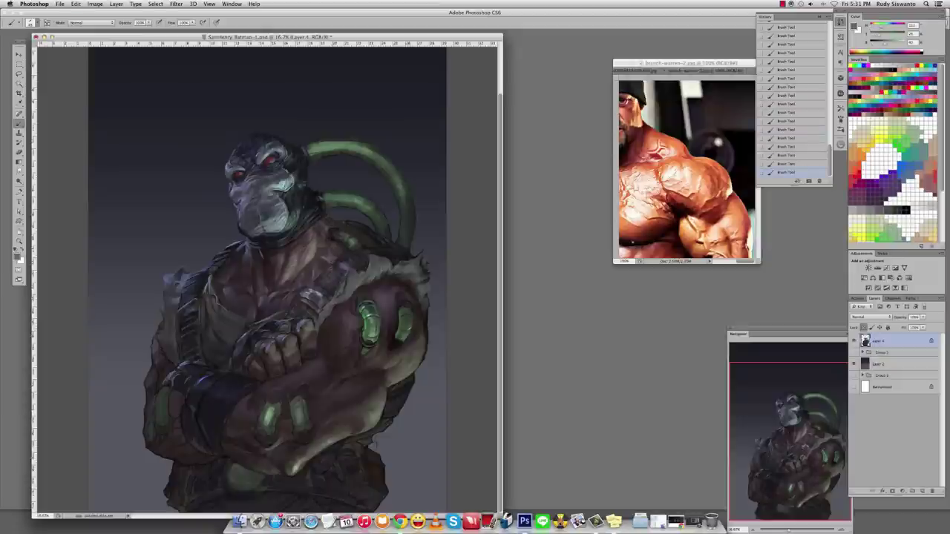
left_click(412, 322, "alt")
left_click(412, 323, "alt")
Undo the last two strokes on the rear arm tube and rework its edge with a near-black tone.
key("ctrl+alt+z")
key("ctrl+alt+z")
left_click(413, 322)
left_click(413, 323, "alt")
key("d")
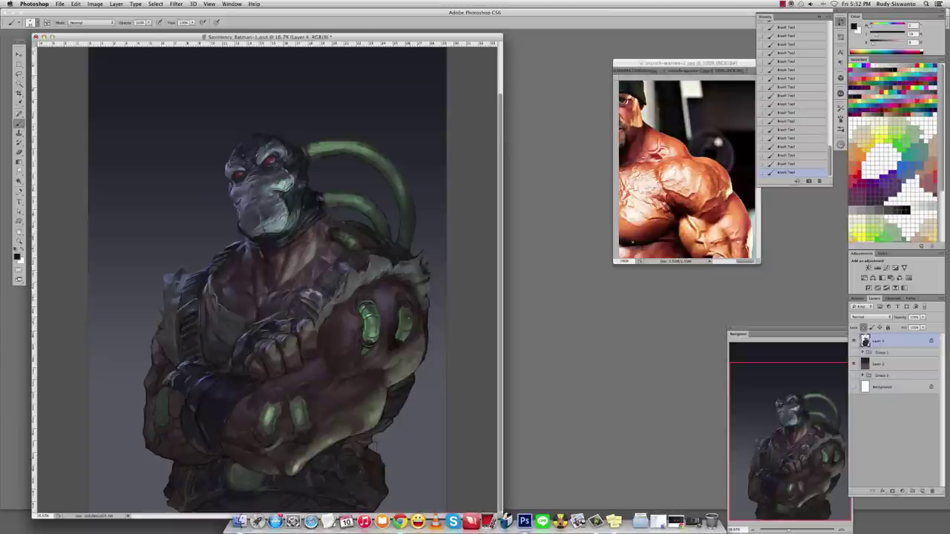
Brighten the rear arm tube in Color Dodge mode with a blue-grey sampled from the mask, and return the brush to Normal.
left_click(229, 167, "alt")
right_click(353, 282, "shift")
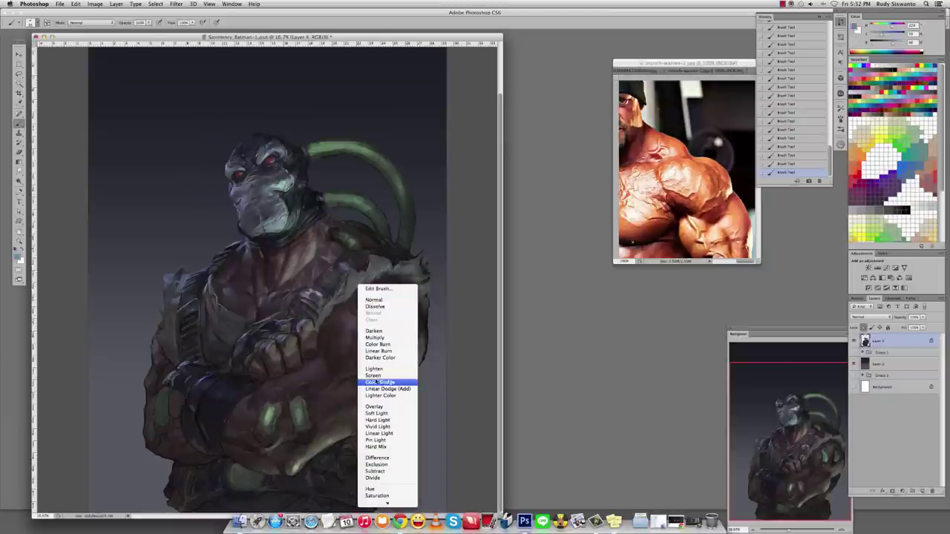
left_click(388, 383)
left_click_drag(404, 331, 404, 309)
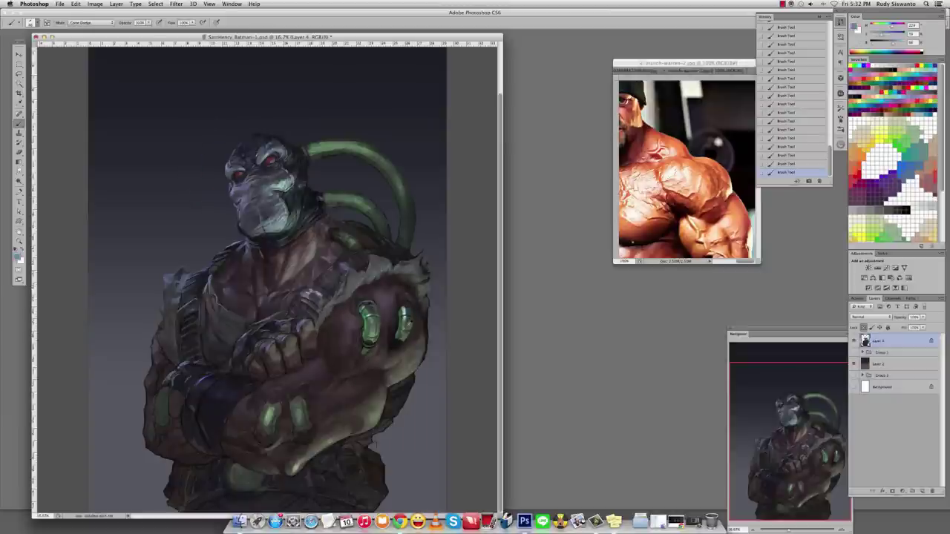
left_click(406, 303, "alt")
right_click(407, 303, "shift")
left_click(416, 310)
Touch up the middle of the rear arm tube with sampled greens and step back two strokes.
left_click(404, 319, "alt")
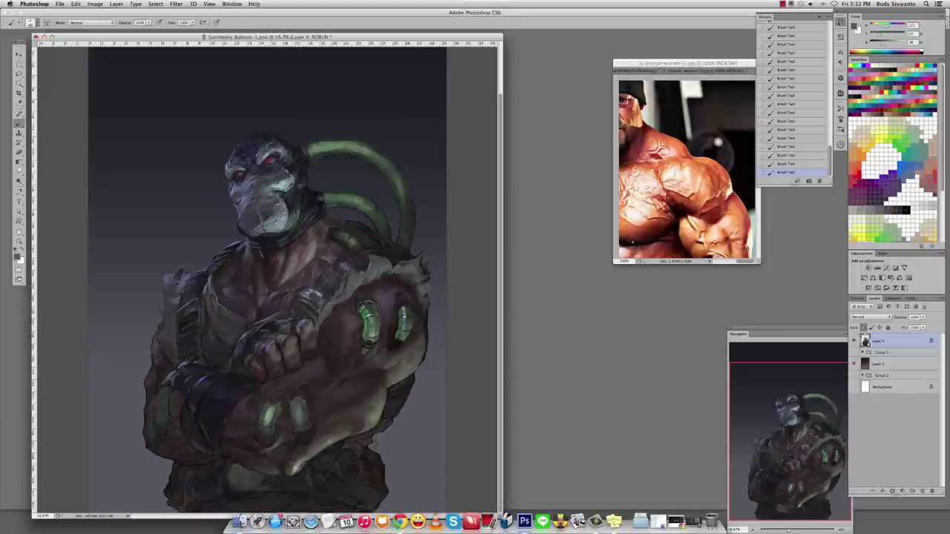
left_click(404, 319, "alt")
left_click(399, 333, "alt")
key("super+alt+z")
key("super+alt+z")
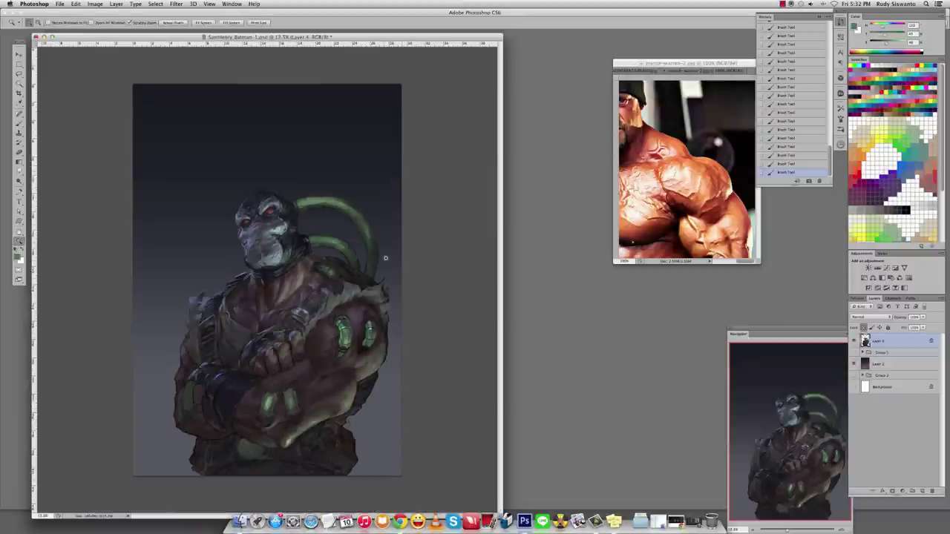
Darken the skin beneath the rear arm tube's lower end with sampled dark tones.
left_click(406, 358, "alt")
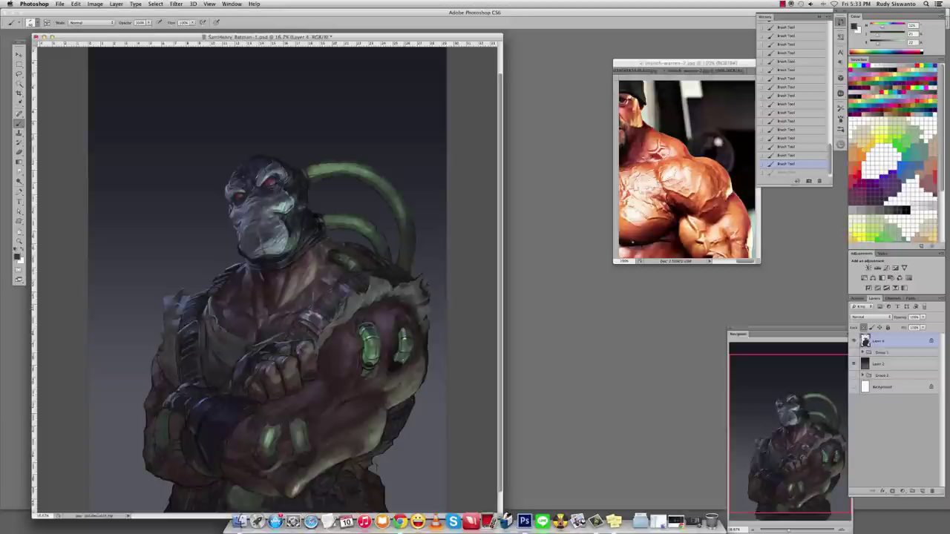
left_click(406, 358)
left_click(407, 358, "alt")
left_click(407, 358)
left_click(408, 357)
left_click(406, 358, "alt")
left_click(407, 358, "alt")
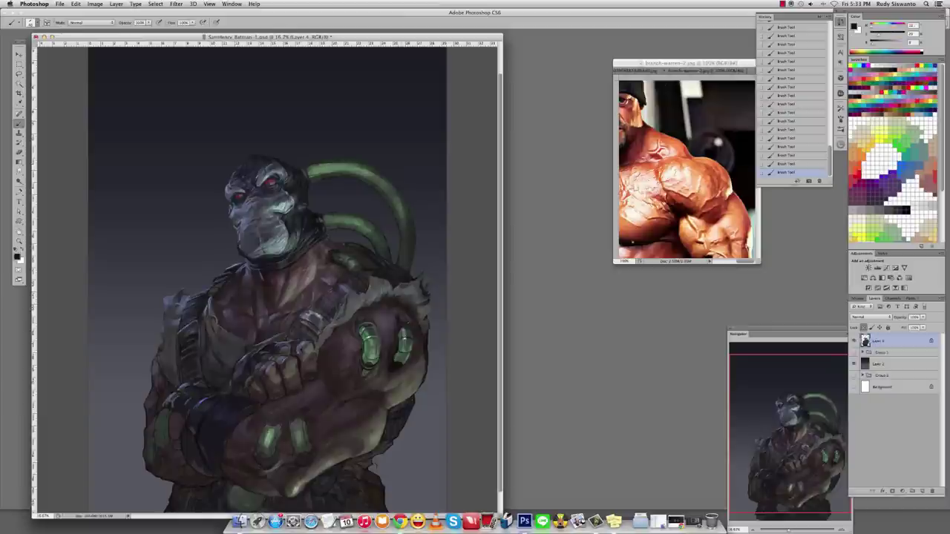
Add sampled green to the rear arm tube's upper end and toggle the last stroke off and on to compare.
left_click(360, 323, "alt")
left_click(407, 328, "alt")
left_click(369, 327, "alt")
key("super+z")
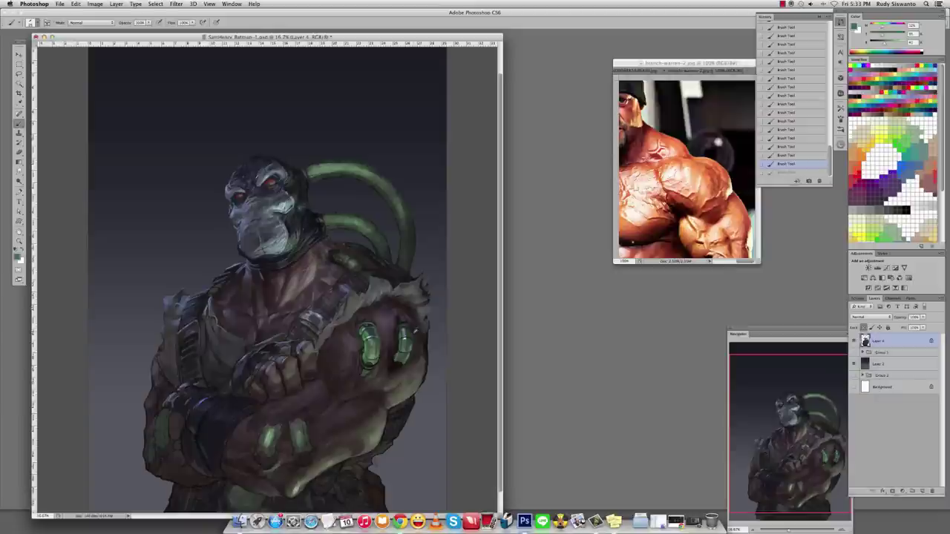
key("super+z")
key("super+z")
key("super+z")
key("super+z")
key("super+z")
Shape the dark cap at the rear arm tube's upper end with tones sampled around it.
left_click(408, 328, "alt")
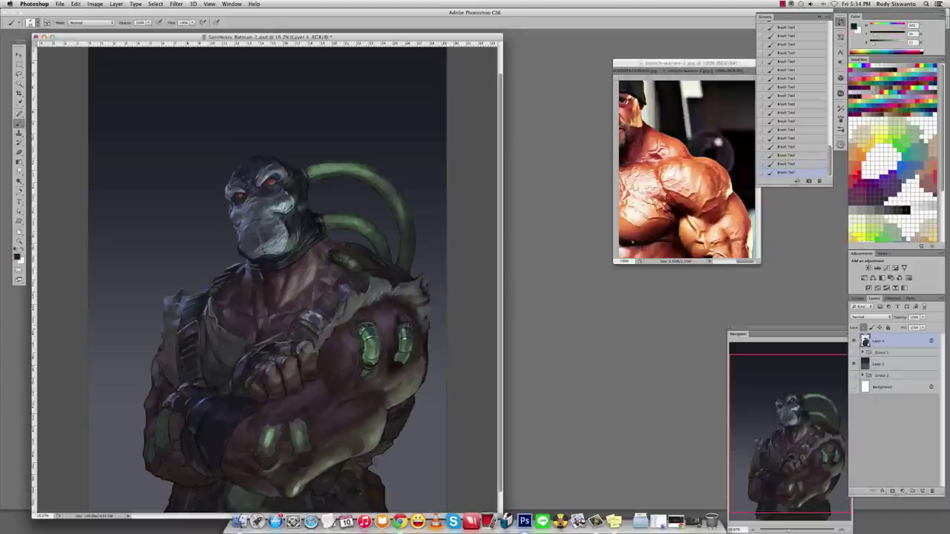
key("super+z")
key("super+z")
left_click(408, 328, "alt")
left_click(408, 329, "alt")
left_click(399, 320, "alt")
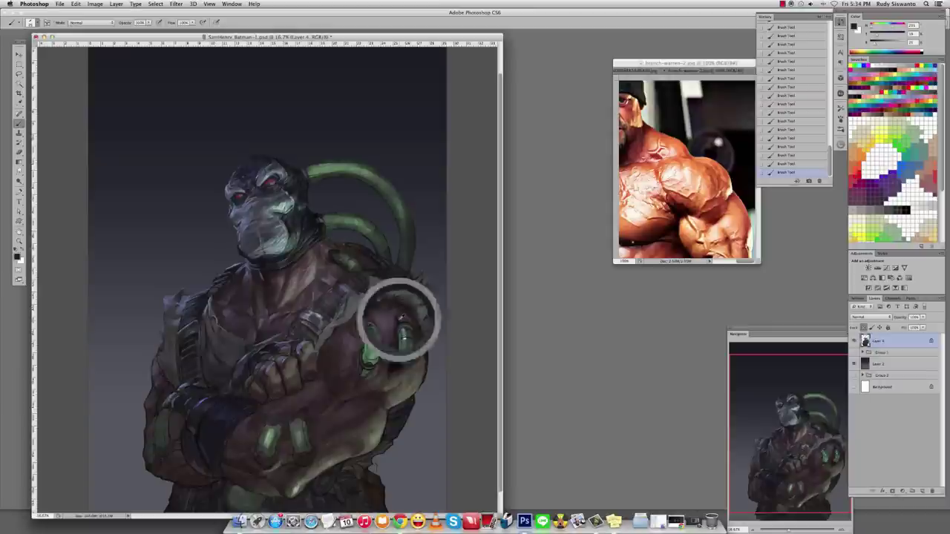
left_click(404, 338, "alt")
left_click(404, 317)
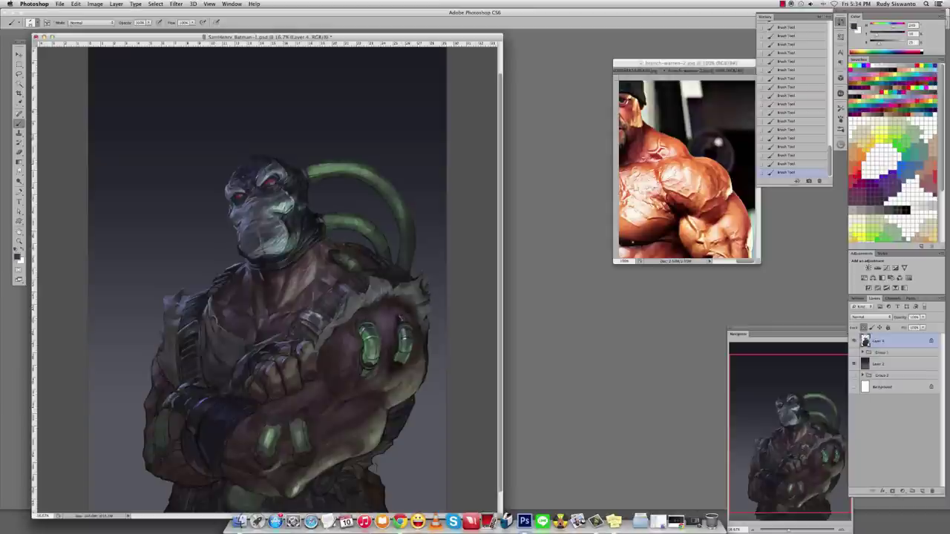
Add pale mint highlights to the rear arm tube and paint a dark socket at its lower end.
left_click(286, 201, "alt")
left_click(370, 337, "alt")
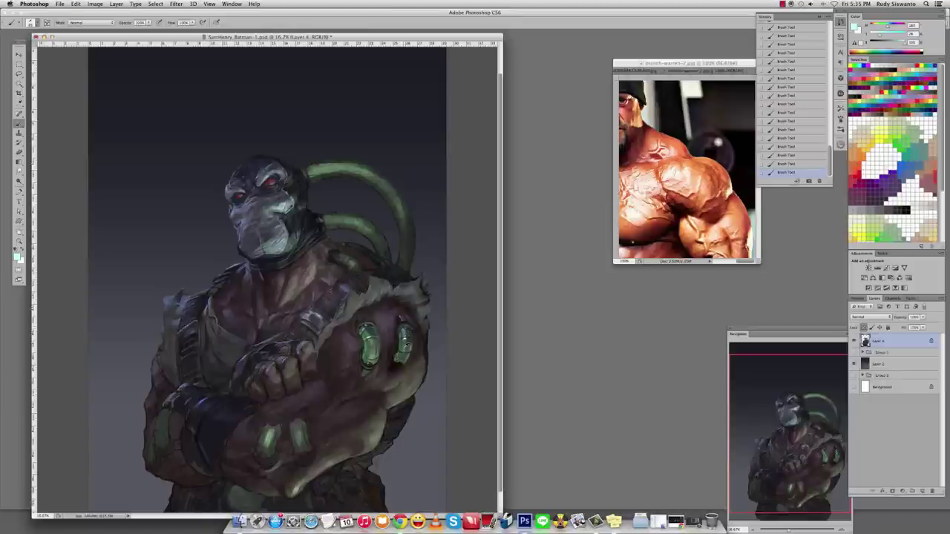
left_click(368, 371, "alt")
left_click(397, 372, "alt")
left_click(396, 363, "alt")
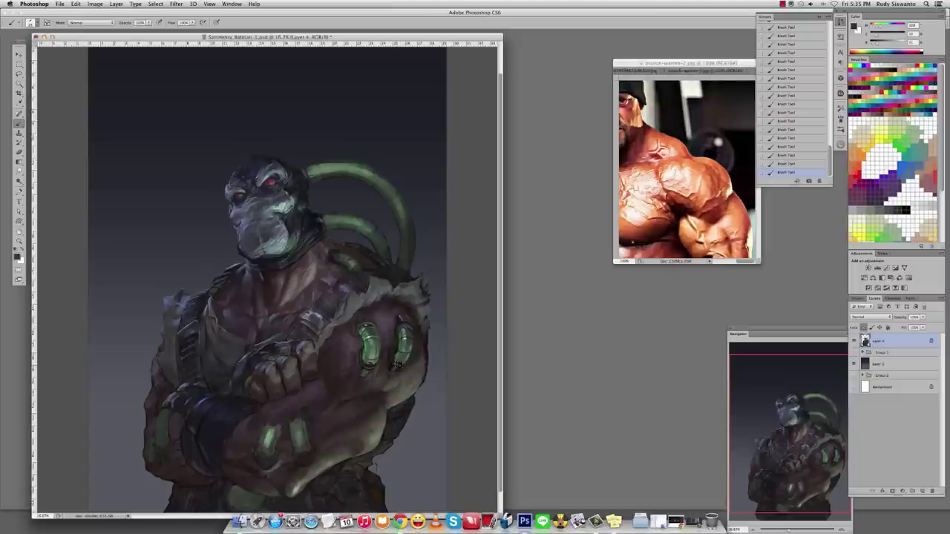
Paint around the rear tube's upper end and rework the chest strap and shoulder with sampled tones.
left_click(487, 286, "alt+super")
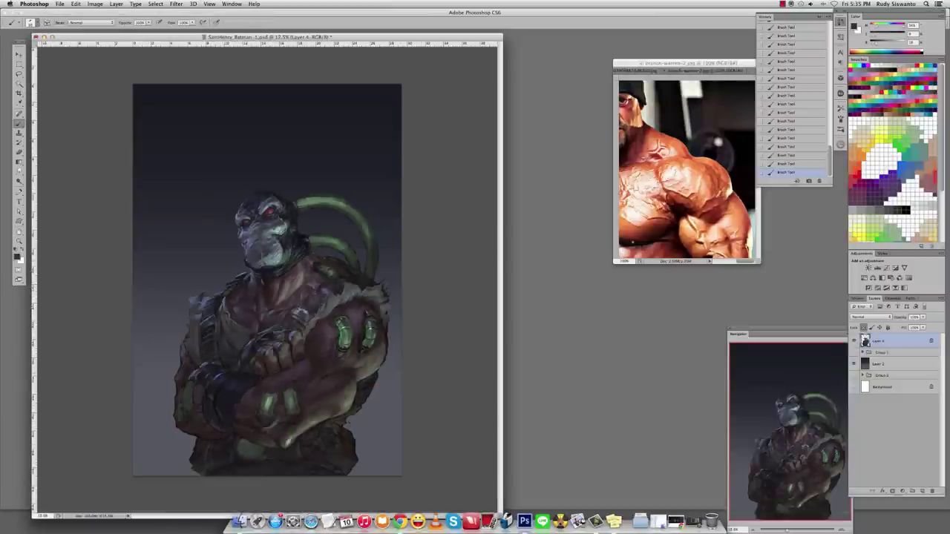
left_click_drag(365, 336, 368, 308)
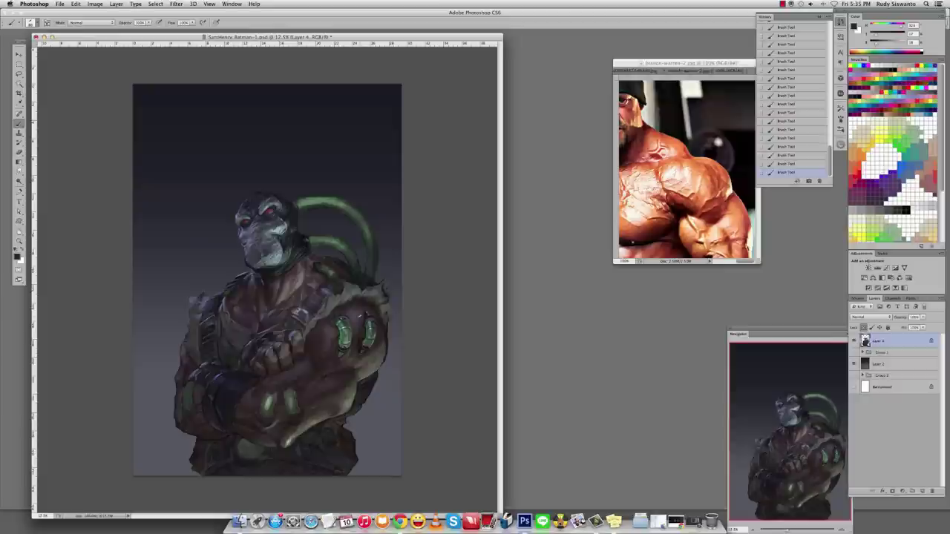
left_click(301, 297, "alt")
left_click(314, 280, "alt")
left_click(329, 287, "alt")
left_click(329, 287, "alt")
left_click(329, 287, "alt")
left_click(328, 286, "alt")
left_click(329, 285, "alt")
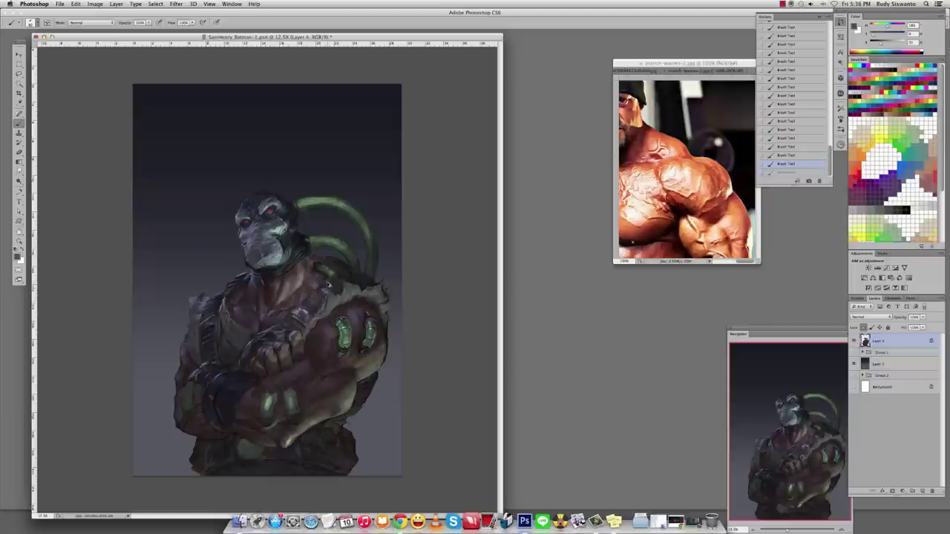
Try a tone sampled beside the mask, undo the stroke and sample a near-black from between the arm tubes.
left_click(235, 214, "alt")
key("super+z")
left_click(360, 339, "alt")
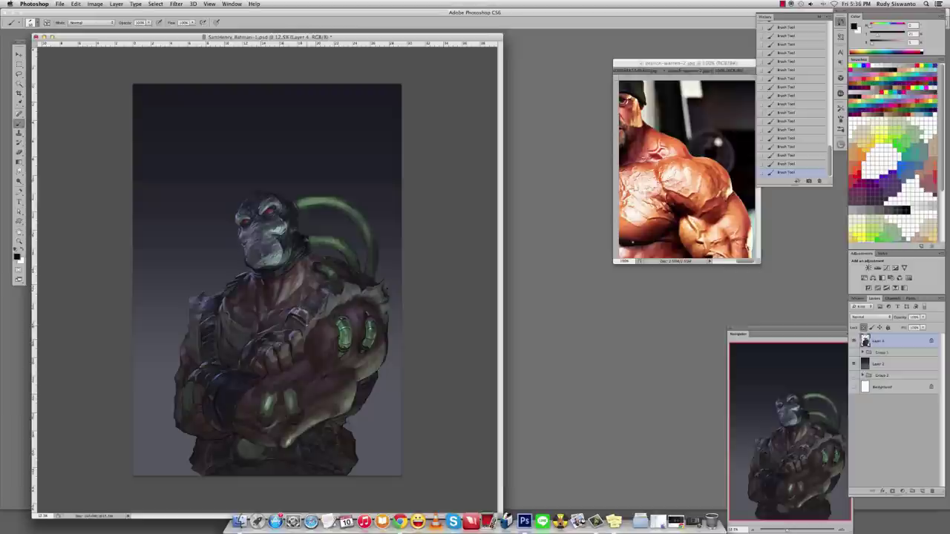
Paint the chest strap and vest edge with sampled tones and undo the last two strokes.
left_click(289, 317, "alt")
left_click(321, 307, "alt")
left_click(290, 311, "alt")
key("d")
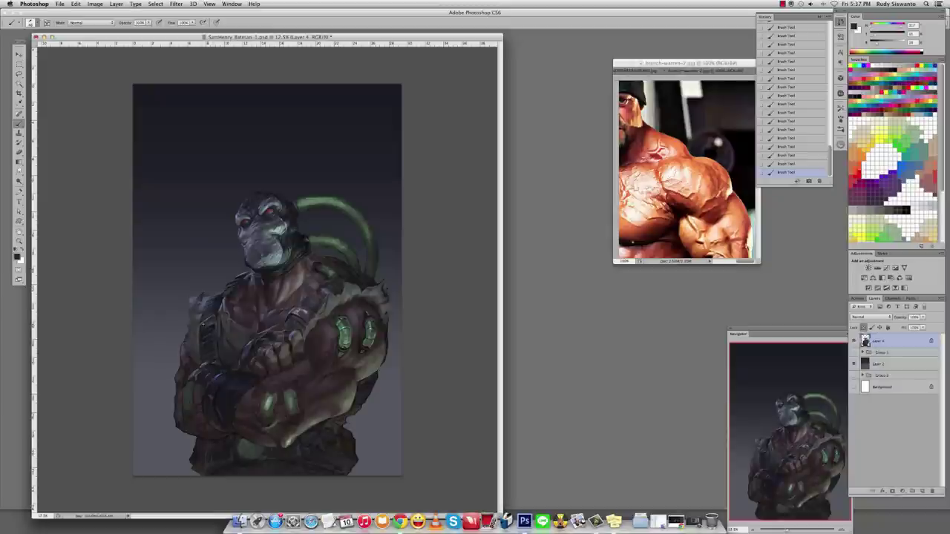
key("ctrl+alt+z")
key("ctrl+alt+z")
Check the Group 1 sketch on its own, and resume painting the chest strap with a sampled muted purple.
left_click(854, 352, "alt")
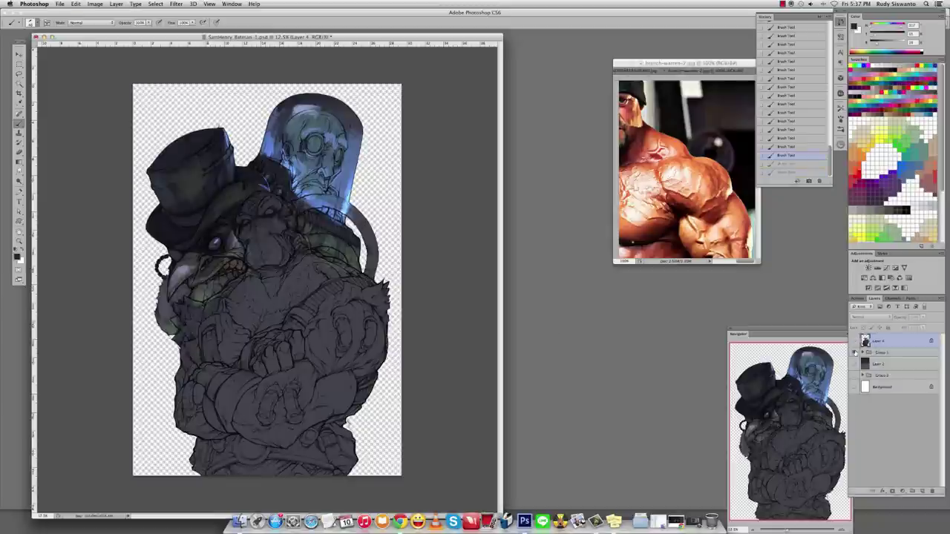
left_click(854, 352, "alt")
left_click(310, 309, "alt")
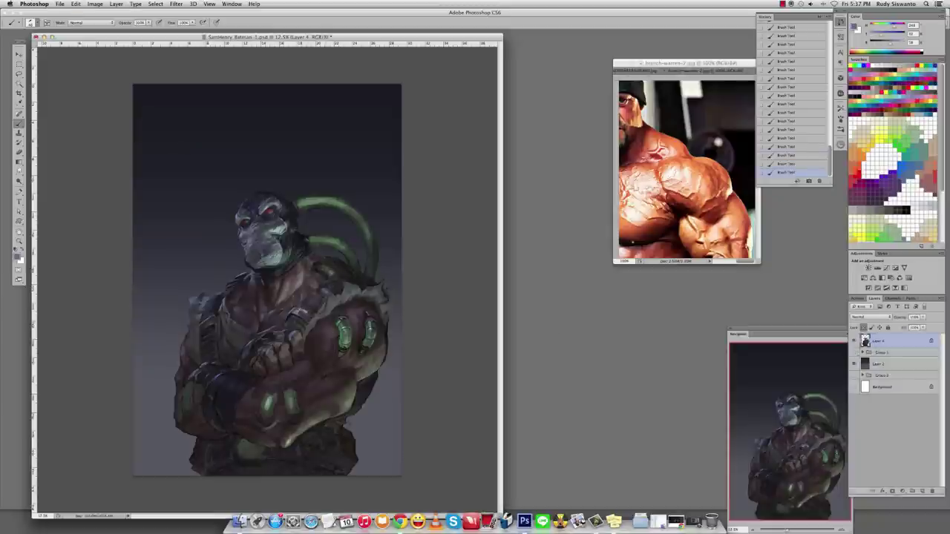
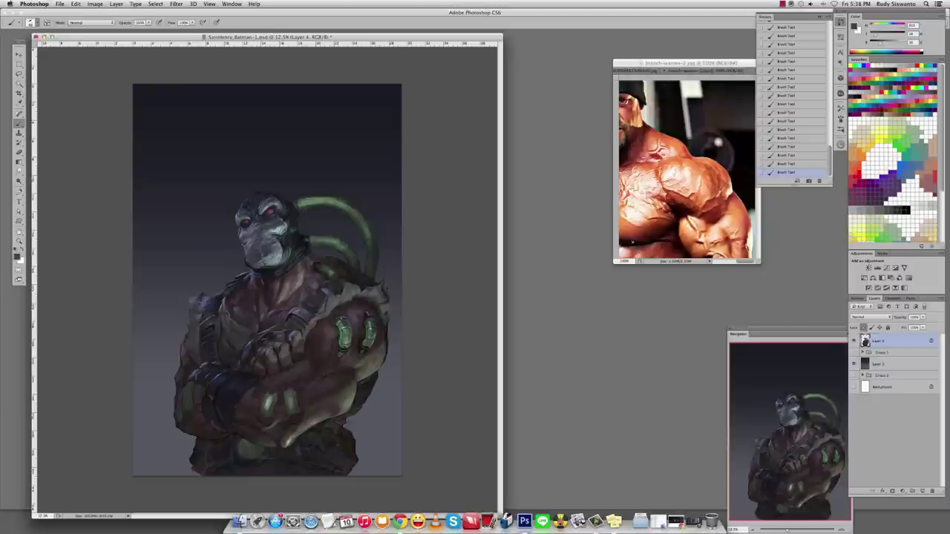
Paint the near upper arm around and below the green tubes with tones sampled from the surrounding muscle.
left_click(328, 363, "alt")
left_click(315, 336, "alt")
left_click(319, 338, "alt")
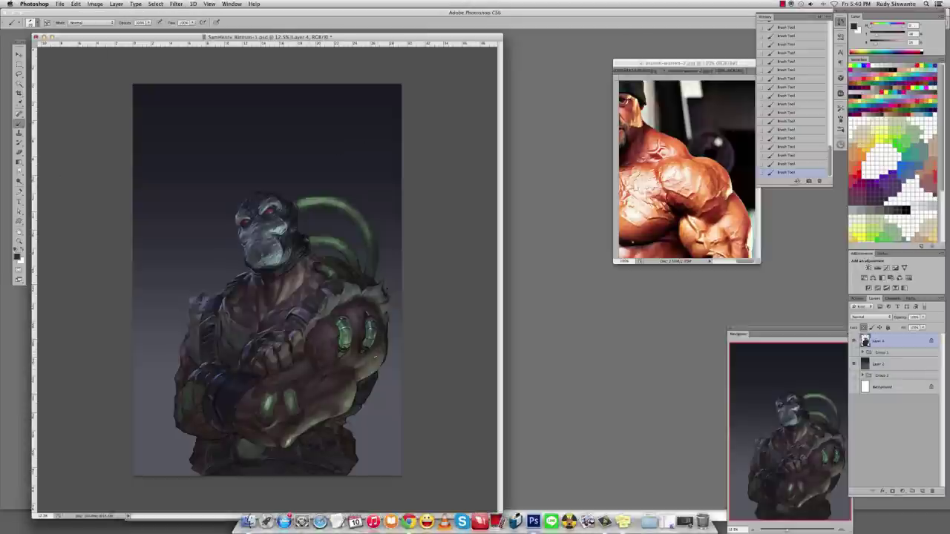
left_click(360, 373, "alt")
left_click(335, 388, "alt")
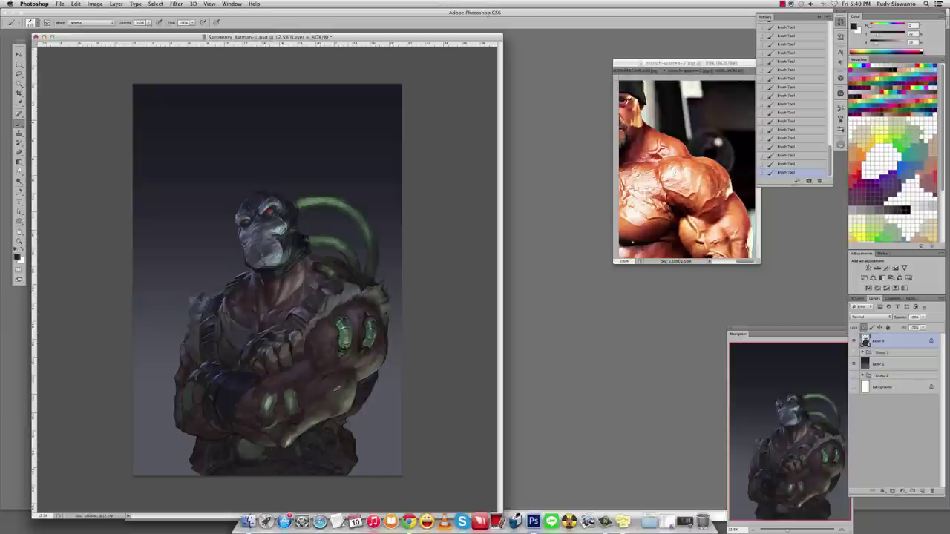
Shade the bend between the near upper arm and forearm with tones sampled from the lit and shadowed skin.
left_click(340, 388, "alt")
left_click(353, 393, "alt")
left_click(339, 398, "alt")
left_click(335, 400, "alt")
left_click_drag(336, 401, 341, 381)
left_click(341, 365, "alt")
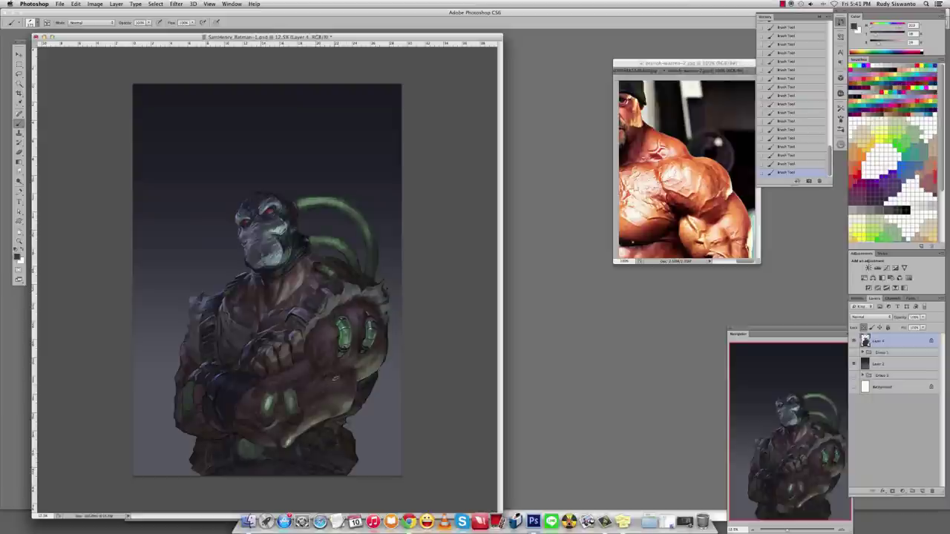
Model the near forearm's underside and its lit lower edge with sampled skin tones.
left_click(334, 380, "alt")
left_click(347, 393, "alt")
left_click(344, 401, "alt")
left_click(320, 398, "alt")
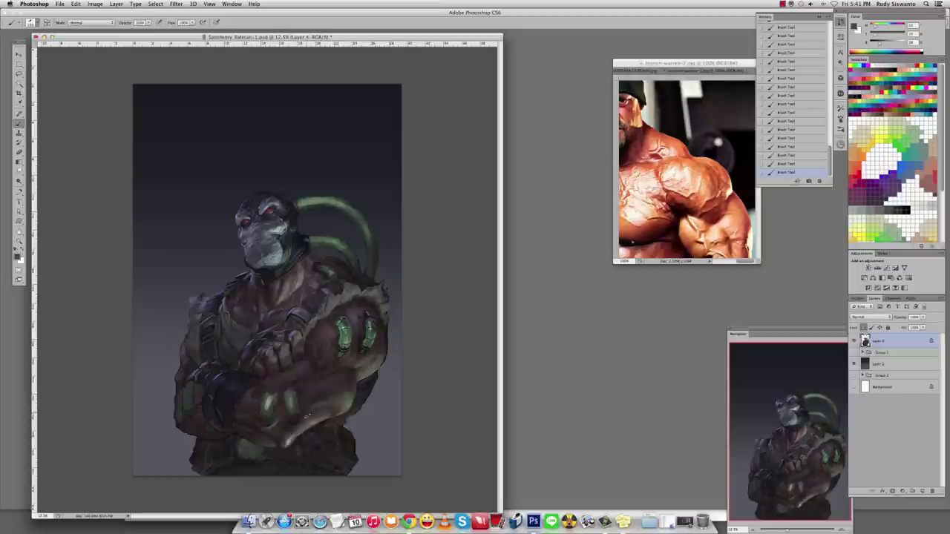
left_click(317, 417, "alt")
left_click_drag(254, 445, 277, 445)
left_click(275, 448, "alt")
Smudge the muscle below the arm tubes and repaint the crease beside the fist with sampled tones.
key("r")
left_click(347, 367)
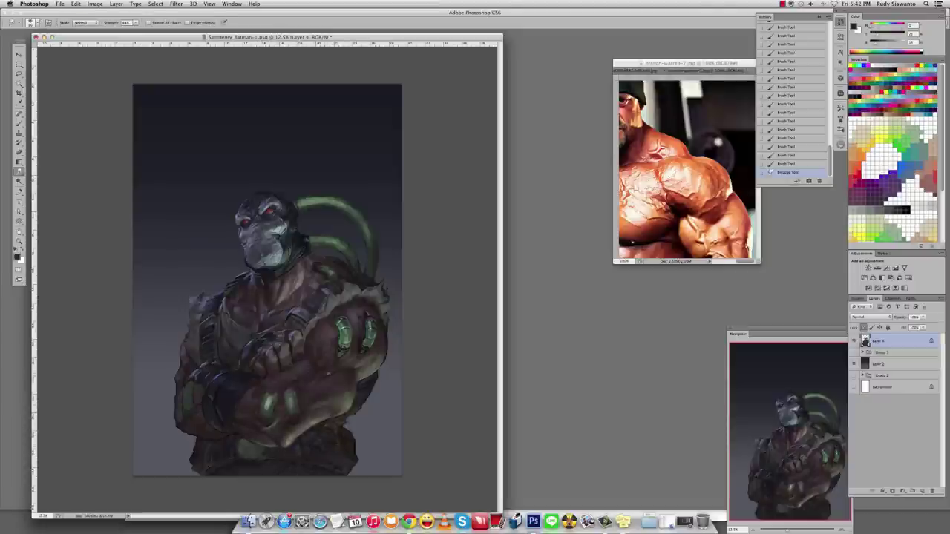
left_click(352, 368)
left_click(349, 368)
key("b")
left_click(323, 366, "alt")
left_click_drag(323, 366, 321, 382)
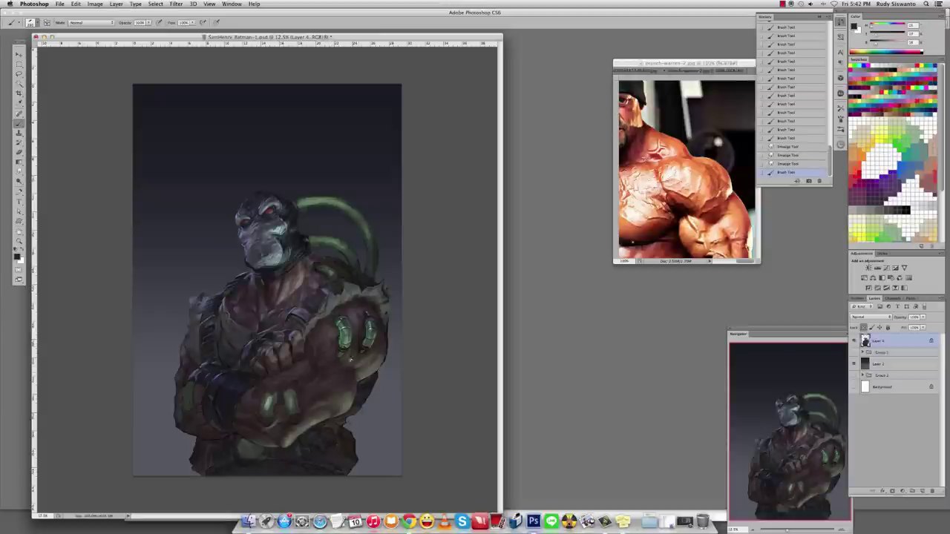
left_click(323, 367, "alt")
left_click(241, 346, "alt")
Try tones sampled from the mask and the vest edge on the chest, undoing the last strokes.
scroll(267, 330, "up", 1)
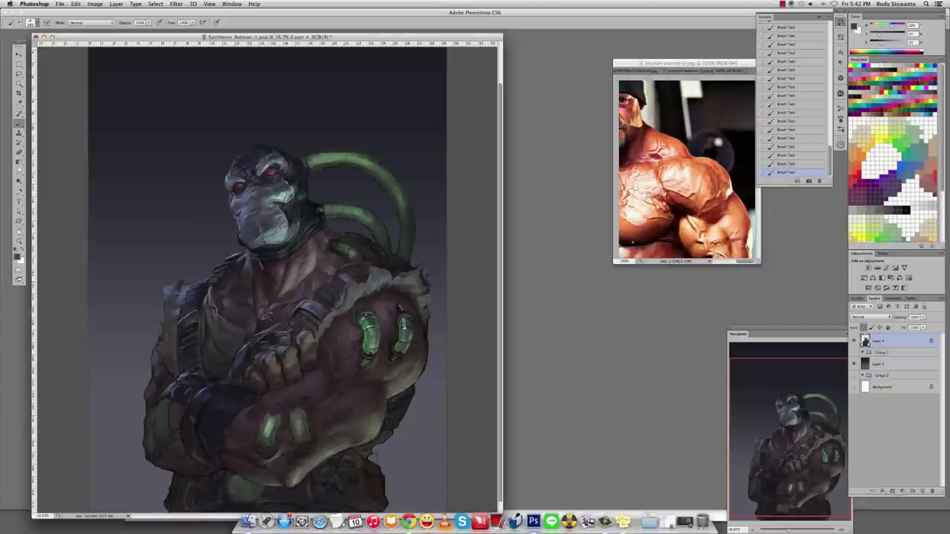
left_click(224, 178, "alt")
key("super+z")
key("super+z")
key("super+z")
key("super+z")
left_click(263, 322, "alt")
key("super+z")
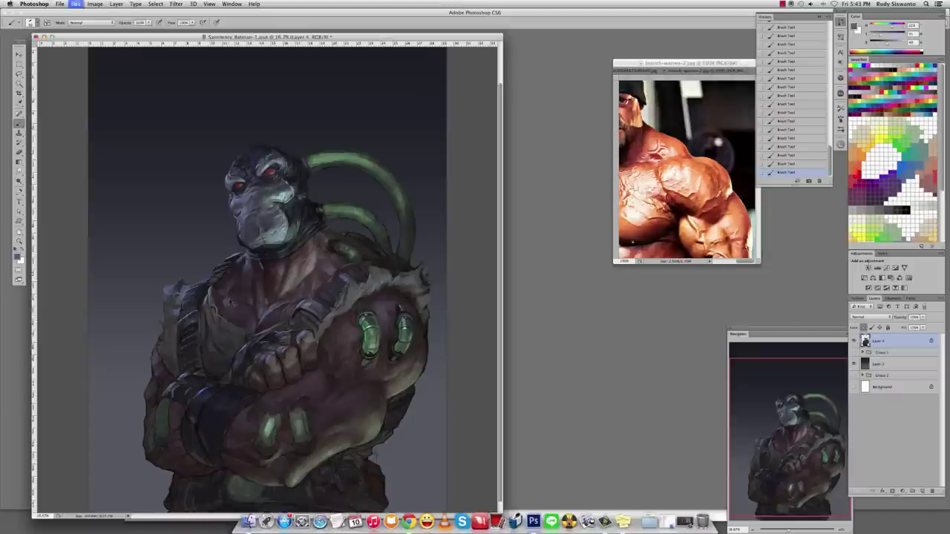
Paint the upper end of the chest strap and the adjoining shoulder with sampled dark and skin tones.
left_click(241, 180, "alt")
left_click(344, 278, "alt")
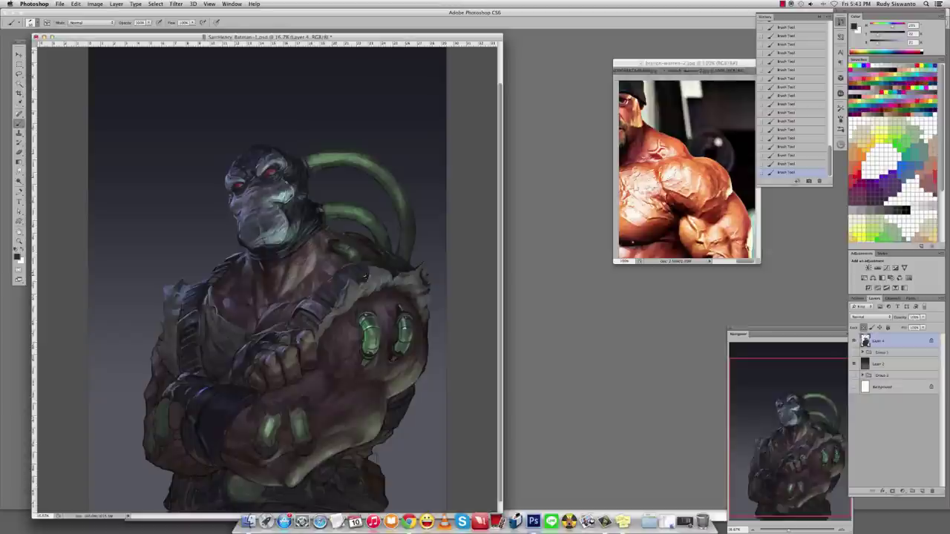
left_click(338, 276, "alt")
left_click(339, 269, "alt")
left_click(339, 269, "alt")
left_click(321, 257, "alt")
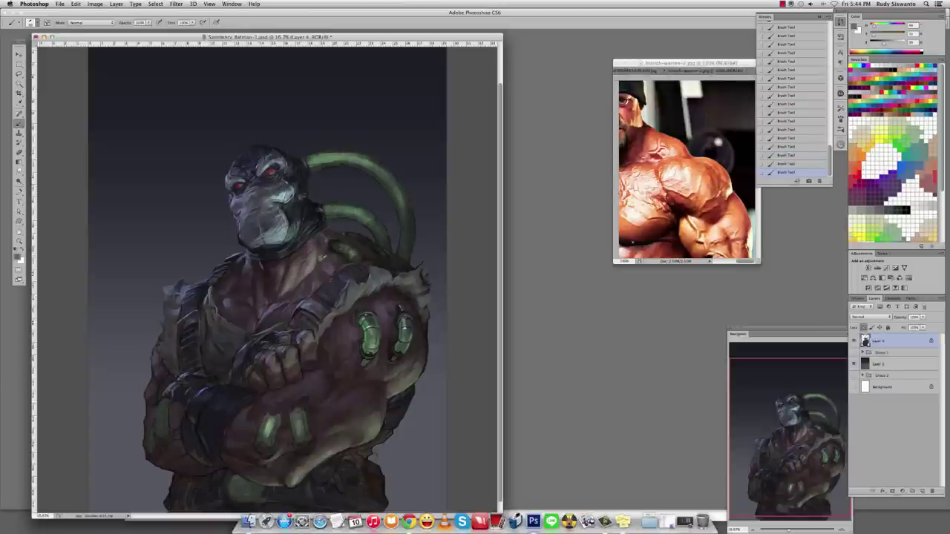
Refine the side of the neck below the mask with tones sampled around the neckline.
left_click(323, 254, "alt")
left_click(324, 246, "alt")
left_click(324, 245, "alt")
left_click(321, 239, "alt")
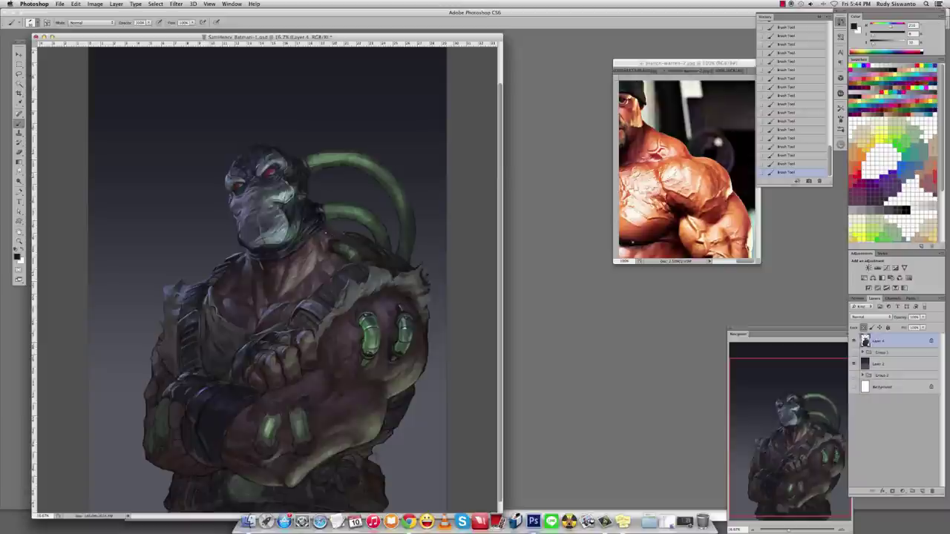
left_click(328, 232, "alt")
left_click(329, 232, "alt")
Touch up the shoulder behind the neck and the first upper-arm tube with sampled dark and green tones.
left_click(362, 246, "alt")
left_click(354, 247, "alt")
left_click(357, 256, "alt")
left_click(362, 315, "alt")
left_click(362, 322, "alt")
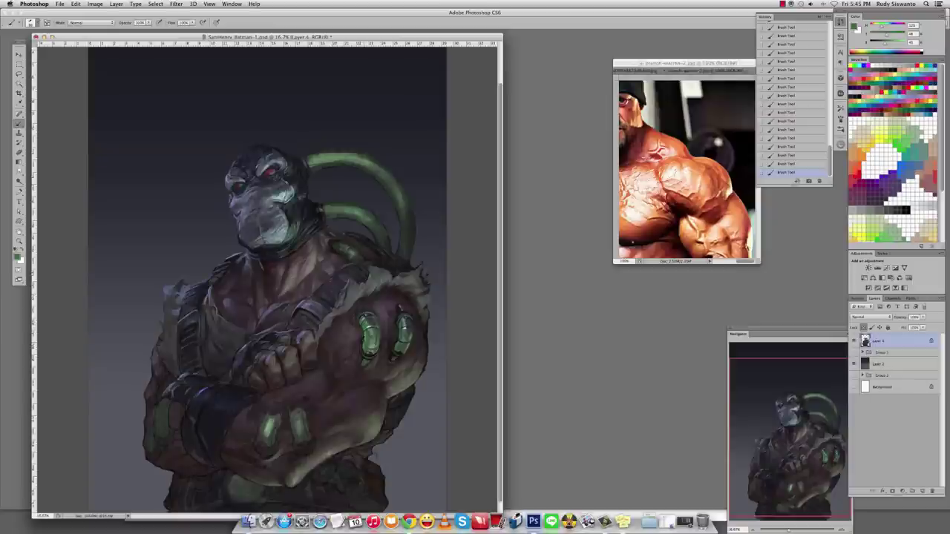
left_click(356, 334, "alt")
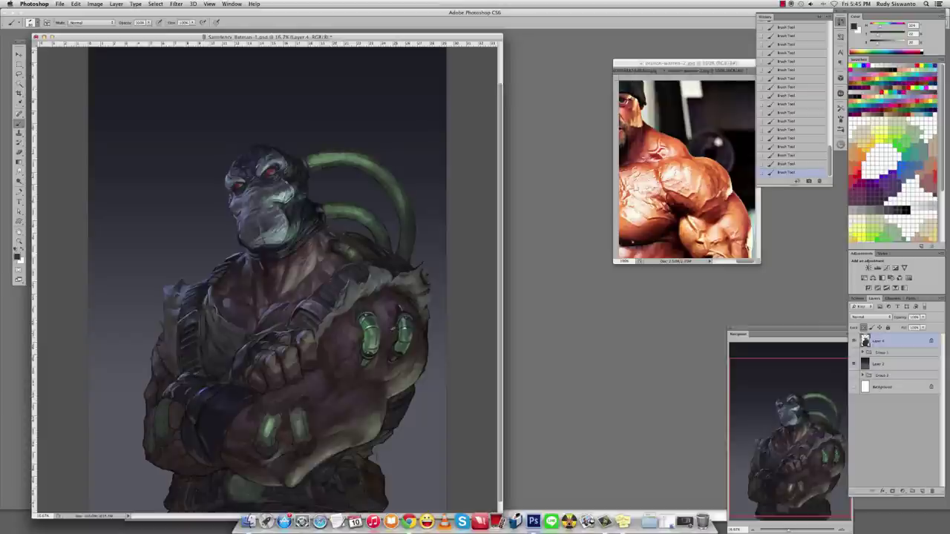
Undo the stroke at the torn sleeve and repaint the vest's ragged edges on both shoulders with sampled tones.
left_click(374, 302, "alt")
left_click(374, 302, "alt")
key("ctrl+z")
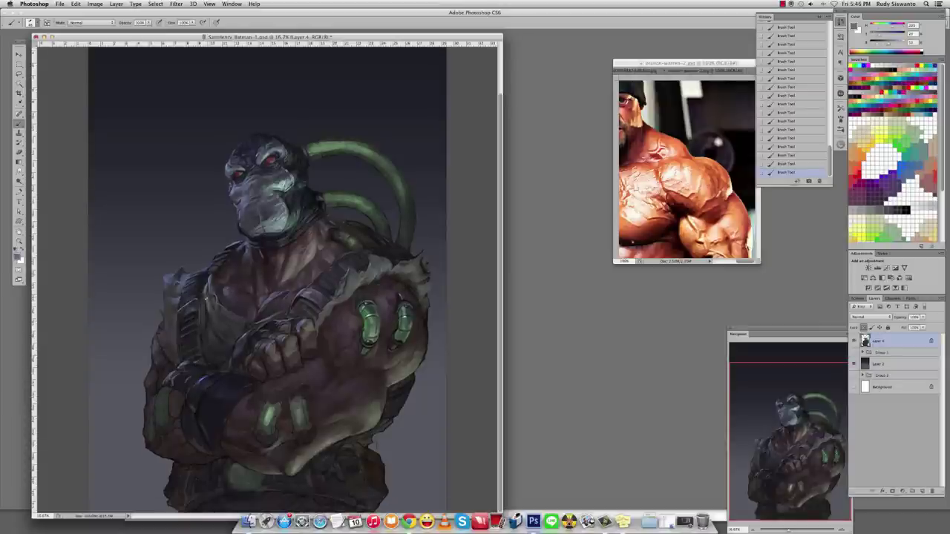
left_click(202, 288, "alt")
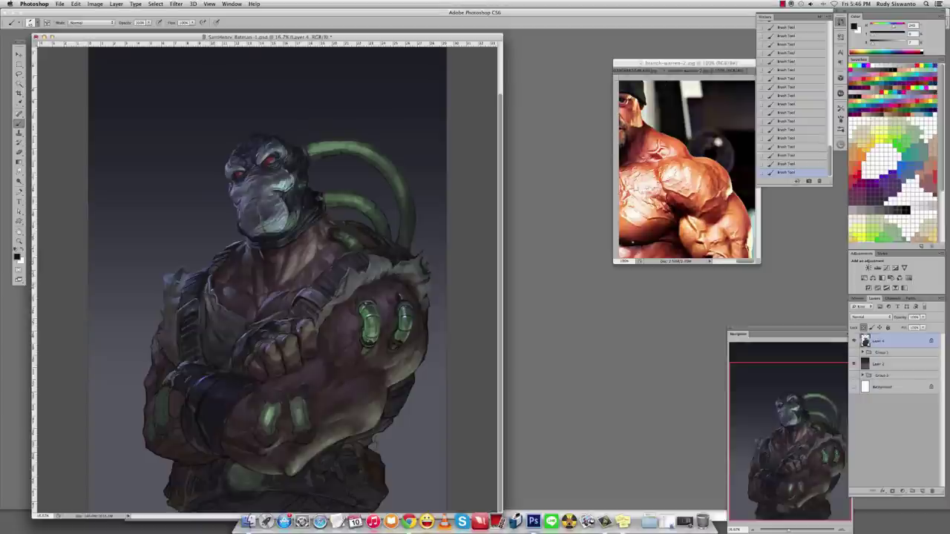
left_click(165, 273, "alt")
left_click(169, 275)
left_click(358, 268, "alt")
left_click(356, 271)
left_click(349, 275)
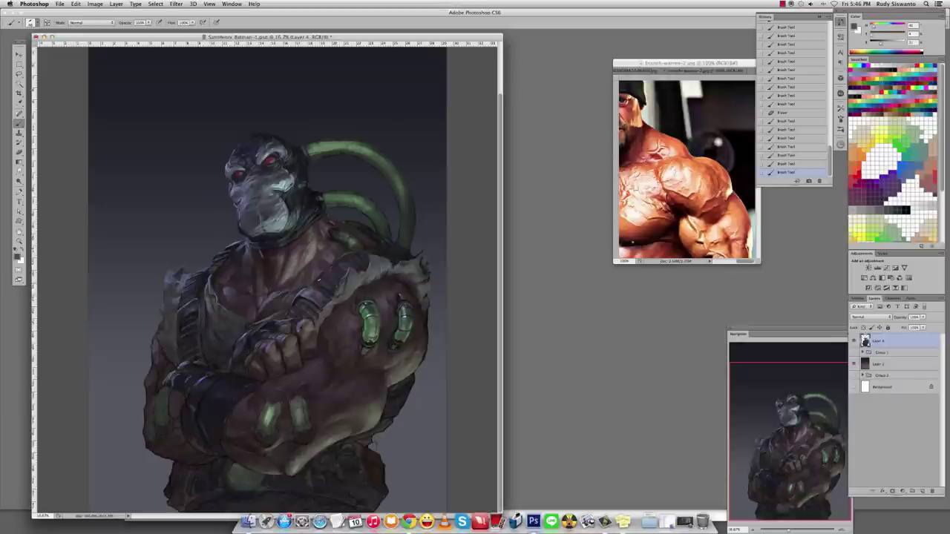
Paint the chest strap down to its buckle with light and dark tones sampled along it.
left_click(333, 280, "alt")
left_click(326, 284)
left_click(319, 287)
left_click(312, 289, "alt")
left_click(310, 291)
left_click(320, 287, "alt")
left_click(323, 287, "alt")
left_click(297, 301, "alt")
left_click(300, 293, "alt")
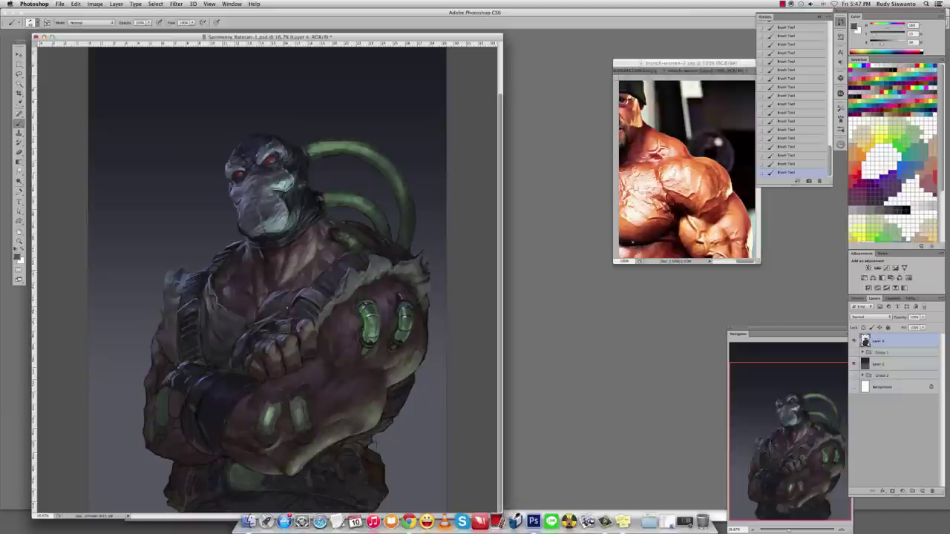
left_click(300, 293, "alt")
Define the vest's lower neckline above the fist with sampled tones after swapping the foreground and background colors.
key("x")
left_click(238, 317, "alt")
left_click(266, 325, "alt")
left_click(267, 325, "alt")
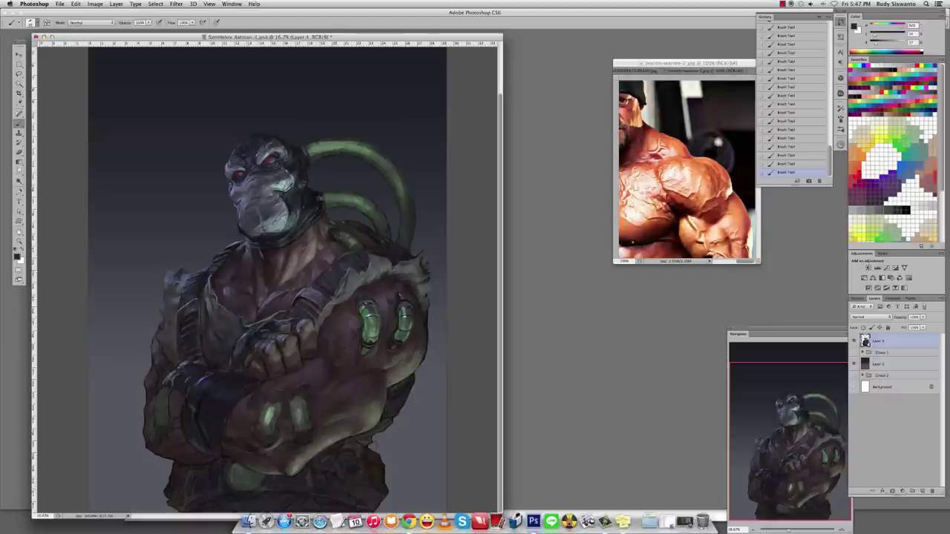
left_click(266, 325, "alt")
left_click(241, 317, "alt")
left_click(243, 324, "alt")
Refine the bare chest and the adjoining vest opening with tones sampled from both.
left_click(274, 293, "alt")
left_click(270, 318, "alt")
left_click(229, 304, "alt")
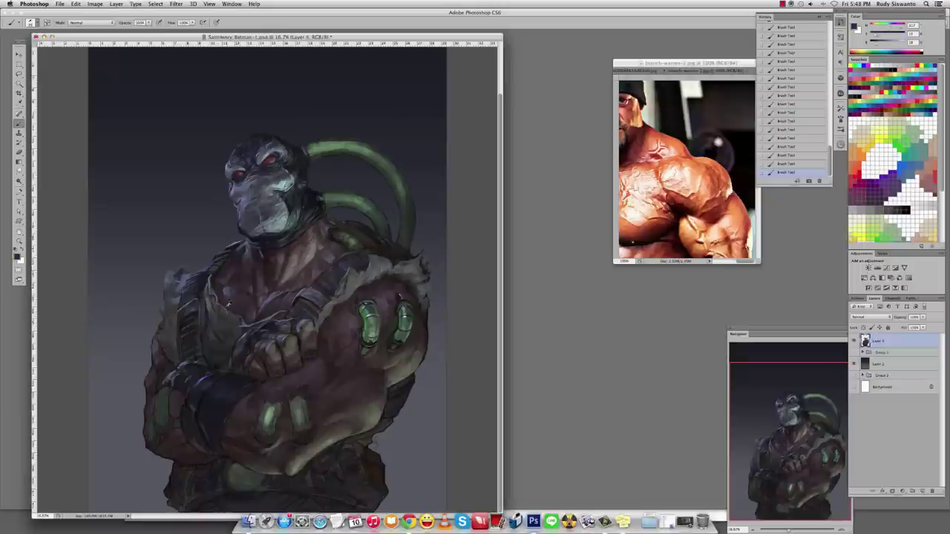
left_click(229, 313, "alt")
left_click(229, 313, "alt")
Paint the far shoulder's strap with tones sampled from the chest strap and the vest.
left_click(307, 309, "alt")
mouse_move(180, 298)
left_mouse_down()
mouse_move(181, 323)
mouse_move(203, 296)
left_mouse_up()
left_click(182, 322, "alt")
left_click(196, 300, "alt")
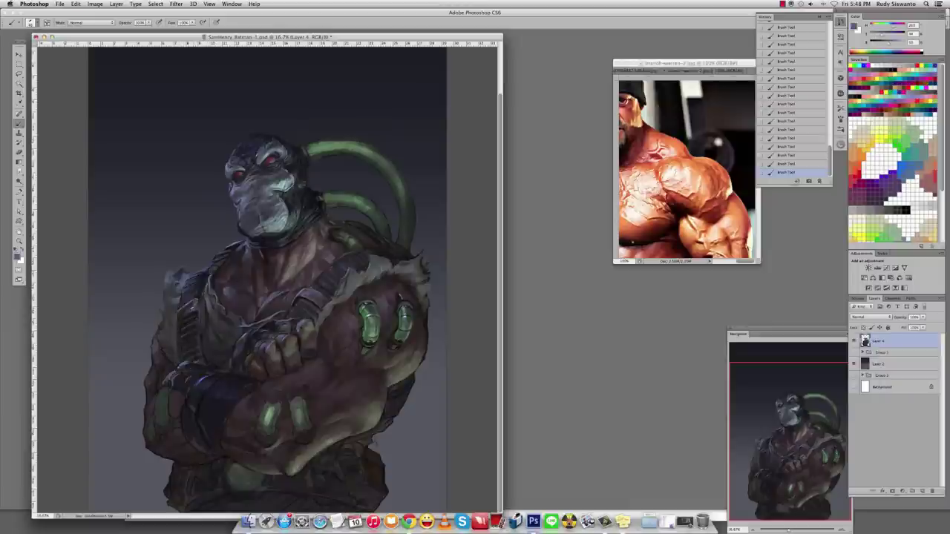
left_click(199, 299, "alt")
left_click_drag(184, 302, 178, 316)
left_click(197, 296, "alt")
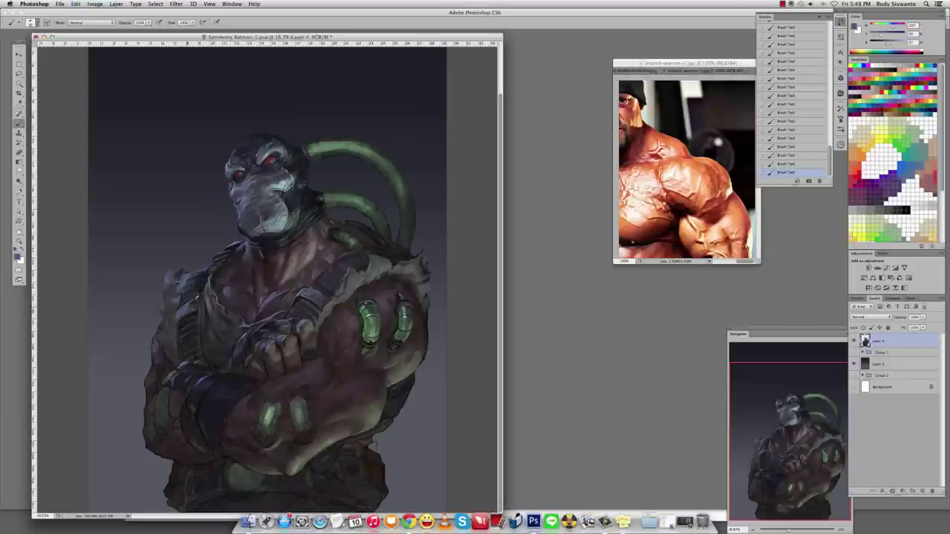
Detail the ridged webbing of the far shoulder's strap with tones sampled along it.
left_click(194, 302, "alt")
left_click(184, 315, "alt")
left_click(184, 315, "alt")
left_click(189, 318, "alt")
left_click(195, 309, "alt")
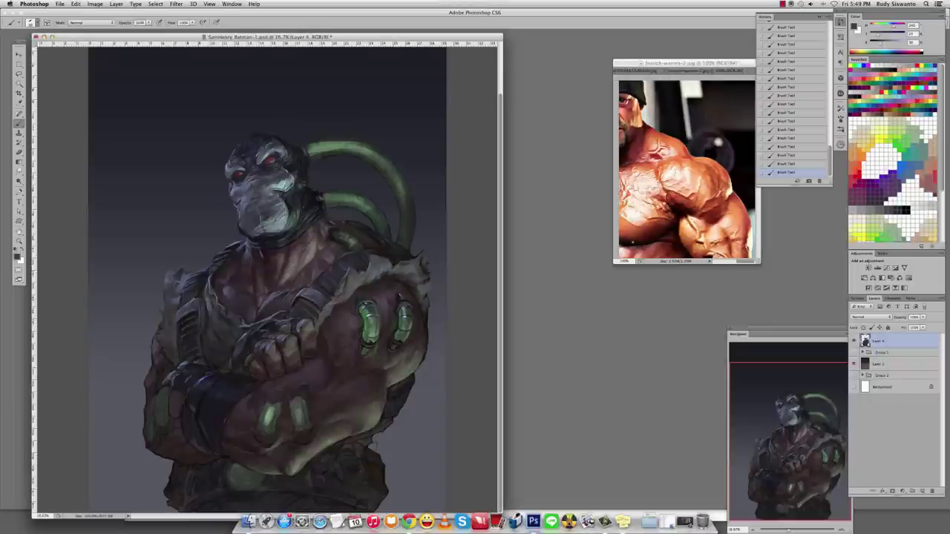
Rework the far strap's buckle and webbing with tones sampled from the opposite strap and neighbouring vest.
left_click(307, 292, "alt")
left_click(308, 292, "alt")
left_click(307, 292, "alt")
left_click(311, 296, "alt")
left_click(311, 296, "alt")
left_click(311, 295, "alt")
mouse_move(198, 301)
left_mouse_down()
mouse_move(245, 349)
mouse_move(267, 356)
mouse_move(204, 319)
mouse_move(215, 304)
mouse_move(191, 306)
mouse_move(178, 343)
left_mouse_up()
left_click(201, 316, "alt")
left_click(211, 304, "alt")
left_click(211, 304, "alt")
left_click(185, 304, "alt")
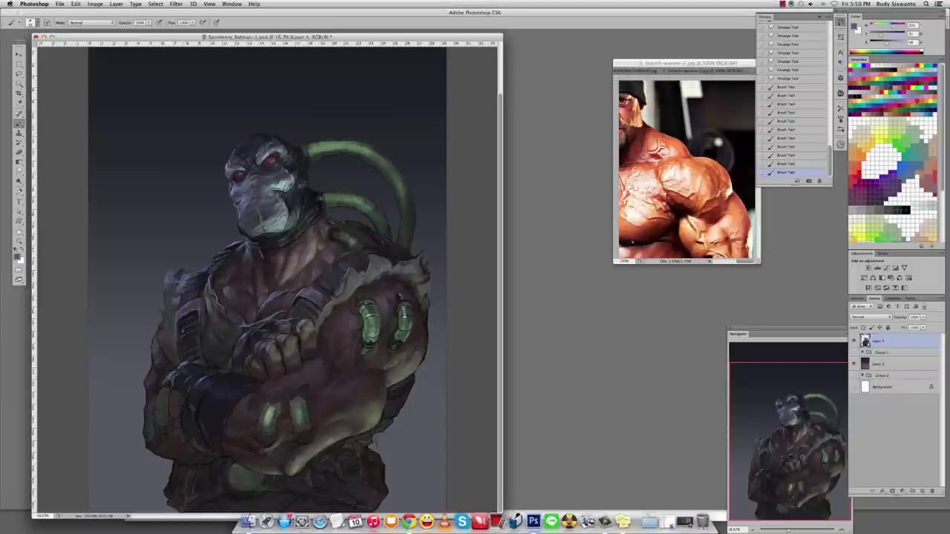
Sharpen the vest's torn neckline above the fist and along the far strap with sampled tones.
left_click(269, 324, "alt")
left_click_drag(267, 322, 273, 328)
left_click(269, 325, "alt")
left_click_drag(211, 310, 215, 314)
left_click_drag(235, 258, 239, 263)
left_click(210, 312, "alt")
left_click_drag(214, 312, 212, 296)
Set the brush to Overlay mode and glaze the mask's jaw and neck with a tone sampled from the mask.
right_click(212, 297, "shift")
left_click(237, 419)
left_click(280, 232, "alt")
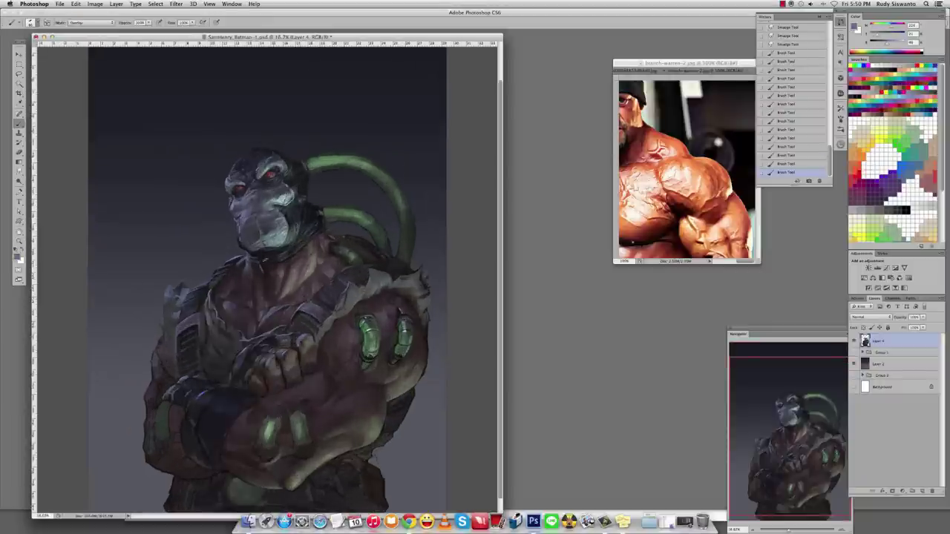
left_click_drag(272, 235, 271, 255)
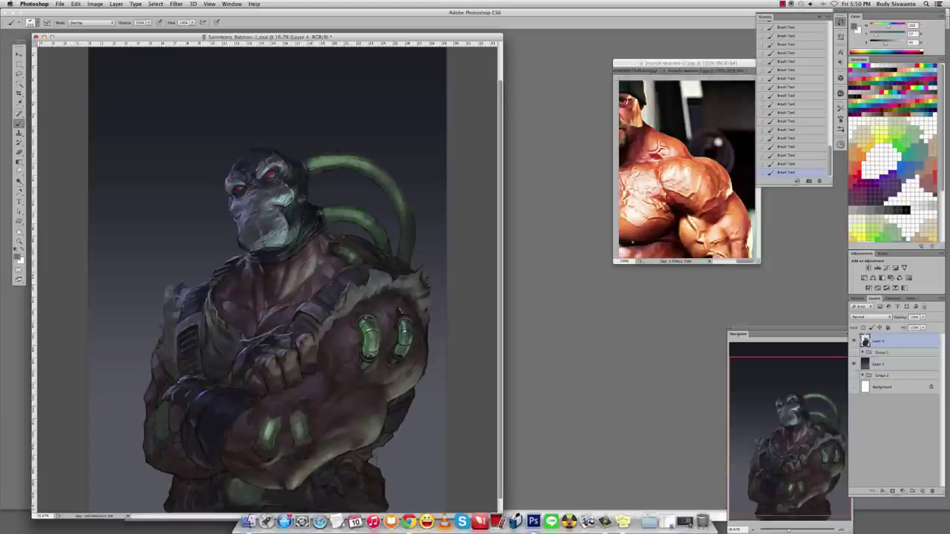
Glaze green sampled from the arm tube over the rear tubes and neck, and return the brush to Normal mode.
left_click(366, 330, "alt")
key("slash")
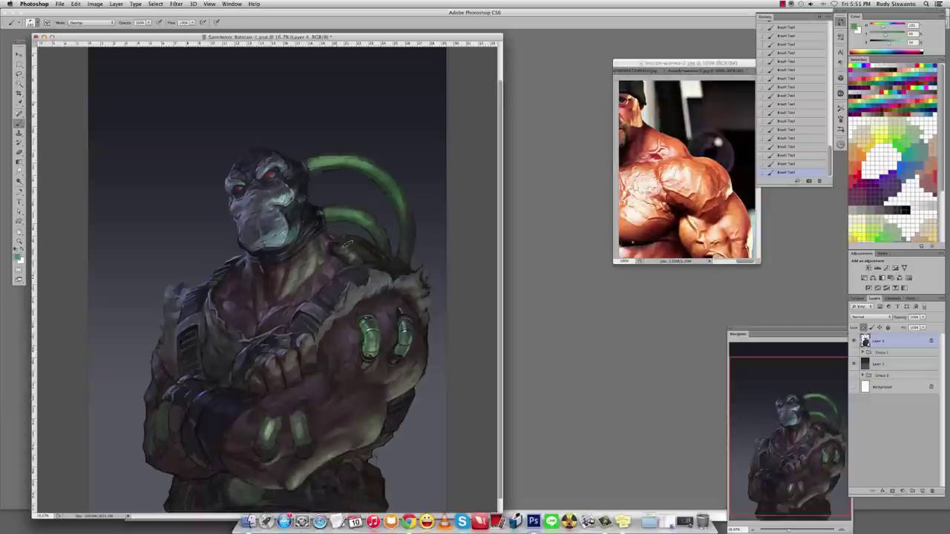
key("shift+alt+n")
key("d")
Paint the shoulder behind the torn vest and the fist's index knuckle with sampled tones.
left_click(345, 269, "alt")
left_click(358, 257, "alt")
left_click(309, 335, "alt")
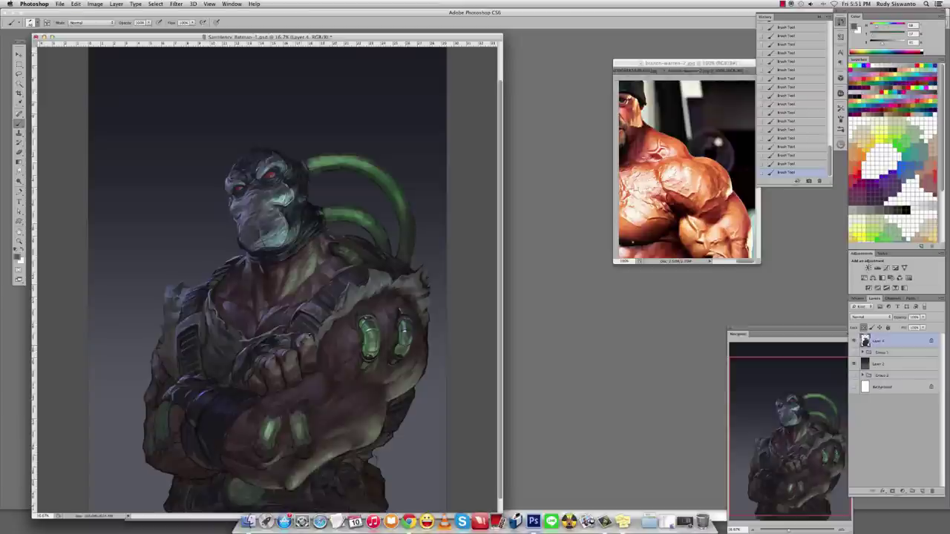
left_click(315, 348, "alt")
left_click(311, 338, "alt")
Smudge the paint on the fist's index finger and knuckles to soften the transitions.
key("r")
left_click(309, 342)
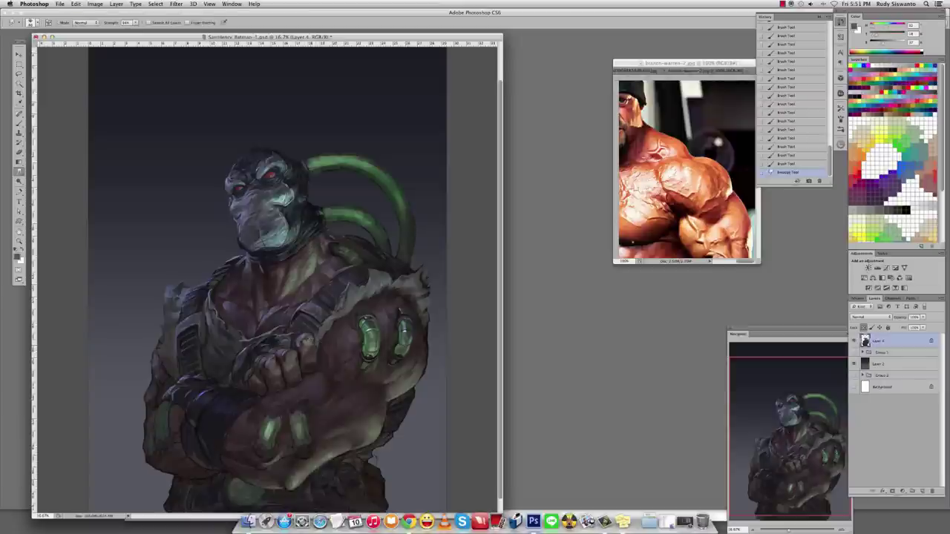
mouse_move(296, 349)
left_mouse_down()
mouse_move(288, 355)
mouse_move(298, 355)
left_mouse_up()
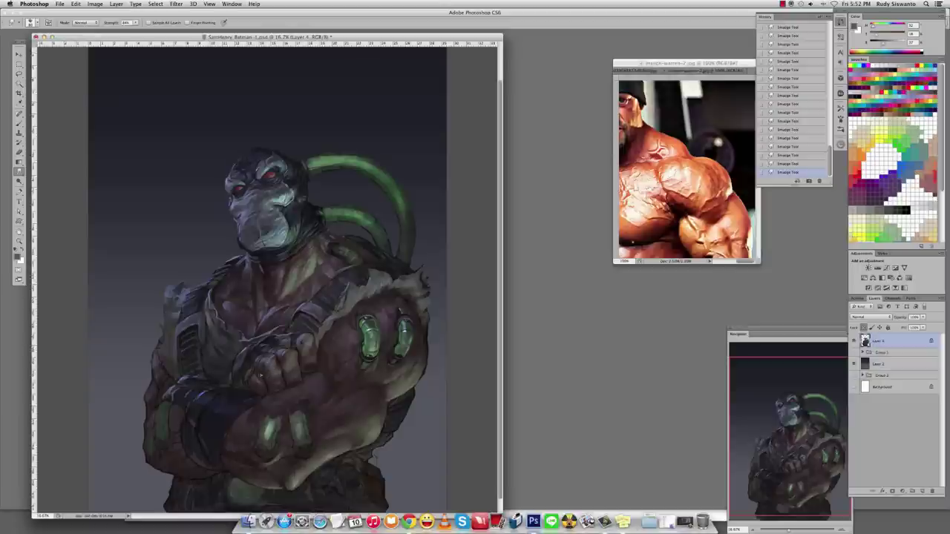
Paint and smudge the fist's lower fingers with tones sampled from the hand.
key("b")
left_click(261, 376, "alt")
left_click(265, 379)
key("r")
left_click(271, 381)
key("b")
left_click(275, 378, "alt")
left_click(281, 376)
Blend the middle fingers and repaint the shadows between them with sampled tones.
key("r")
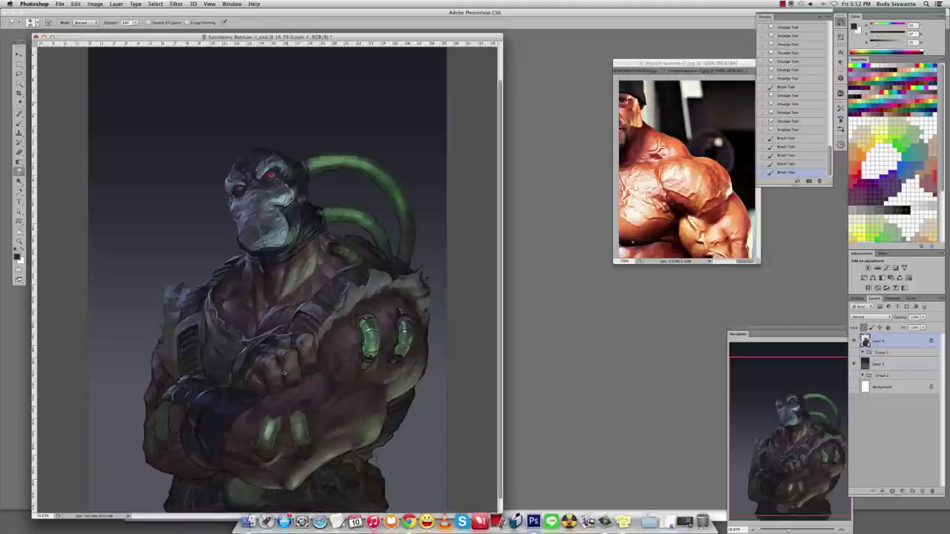
key("b")
left_click(280, 375, "alt")
left_click(273, 377)
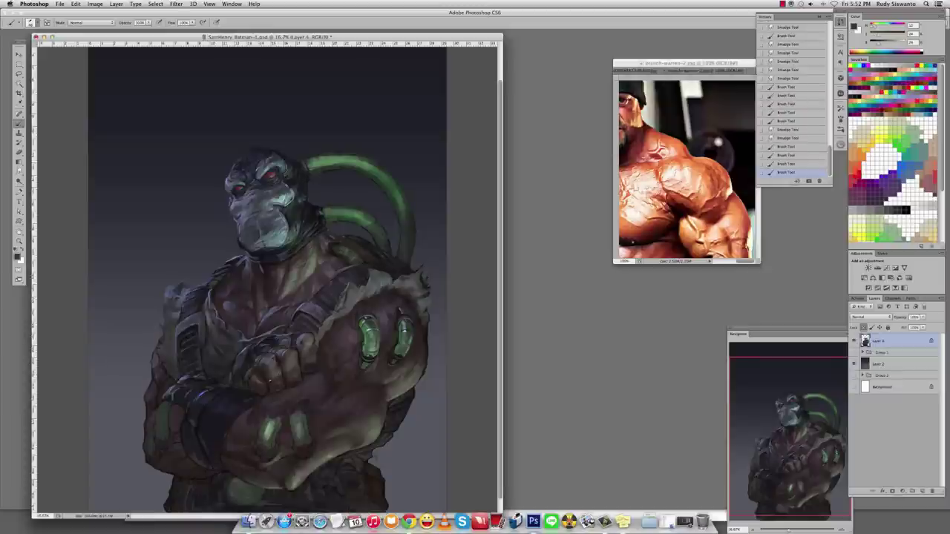
left_click(276, 377, "alt")
left_click(275, 377)
Paint the chest strap's lower end and the glove above the knuckles with sampled tones.
left_click(321, 320, "alt")
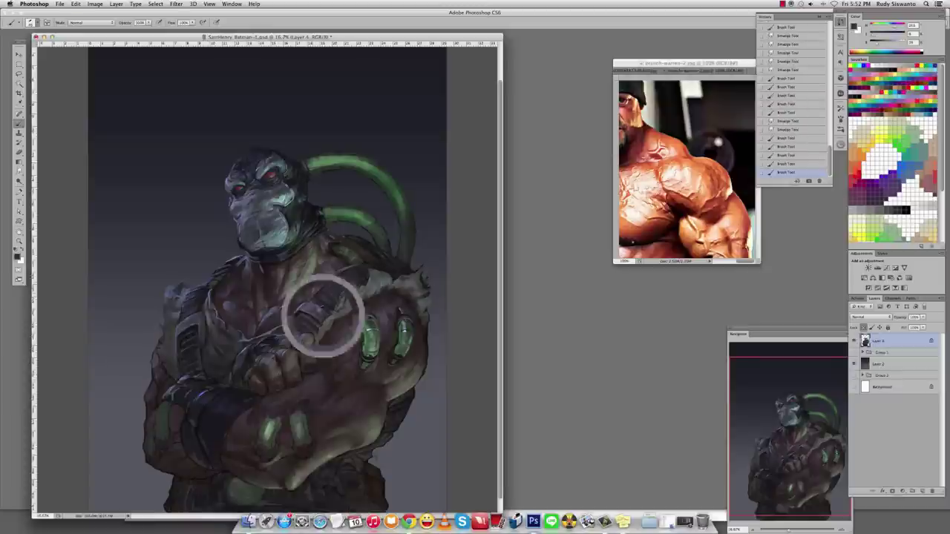
left_click(311, 306)
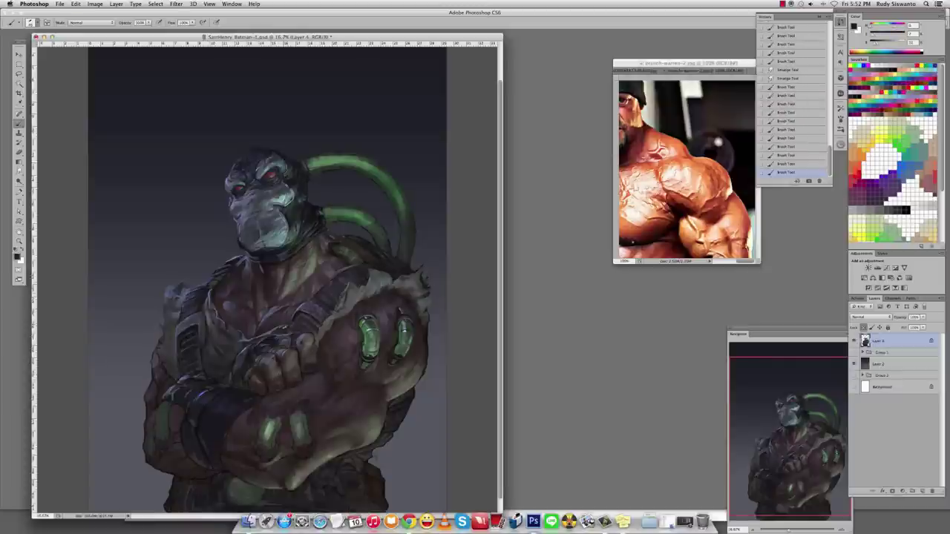
left_click(271, 331, "alt")
left_click(271, 331)
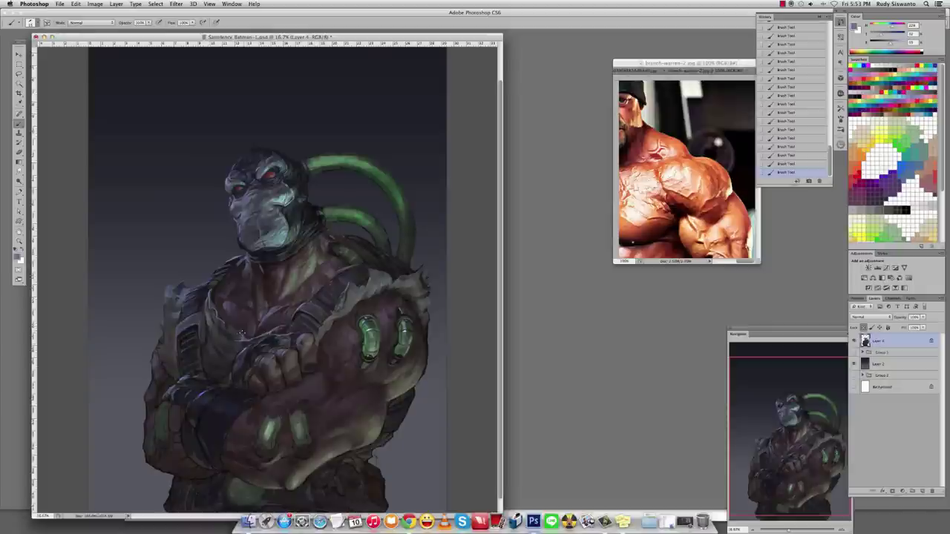
Touch up the mask's jaw, the collar and both shoulders of the torn vest with tones sampled from those areas.
left_click(285, 232, "alt")
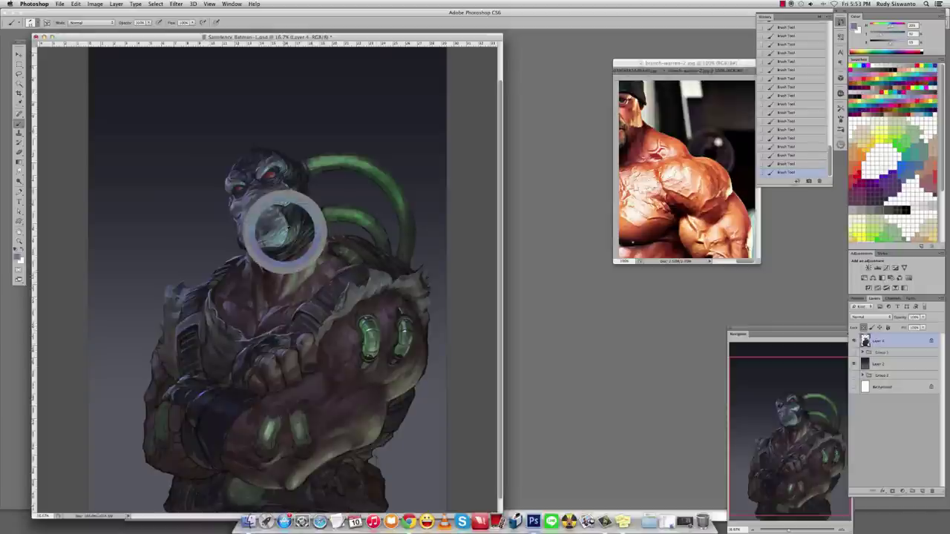
left_click(282, 233, "alt")
left_click(332, 276, "alt")
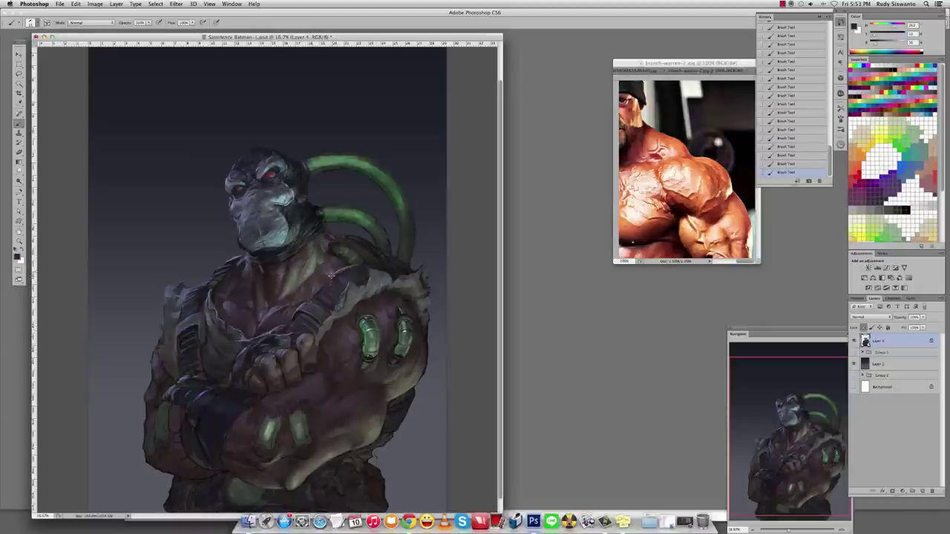
left_click(359, 265, "alt")
left_click(195, 299, "alt")
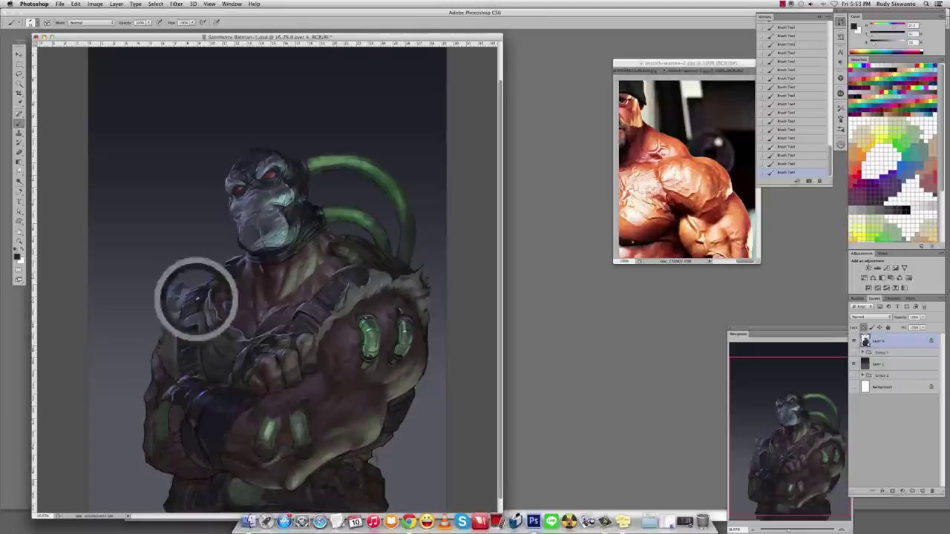
left_click(245, 205, "alt")
left_click(227, 310, "alt")
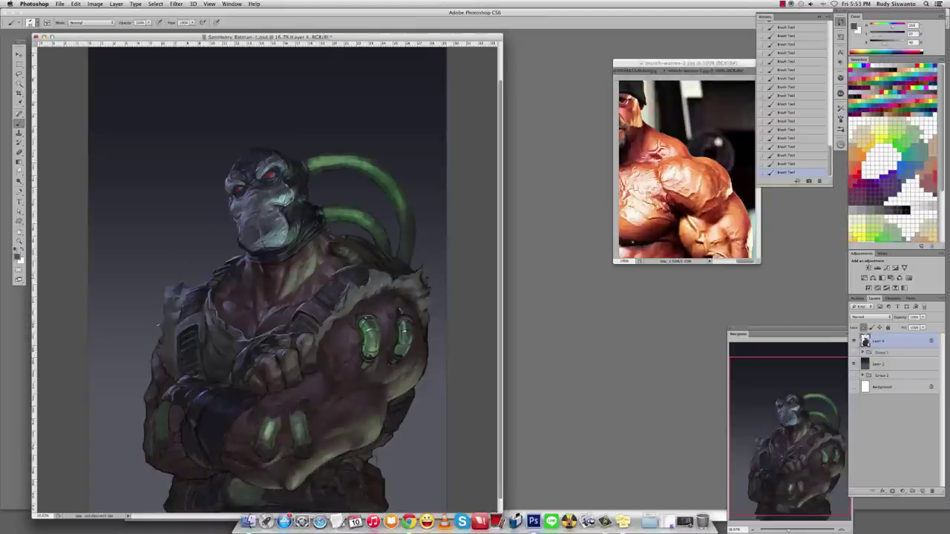
left_click(245, 256, "alt")
Paint and smudge the outer edge of the arm between the torn vest and the glove cuff.
key("r")
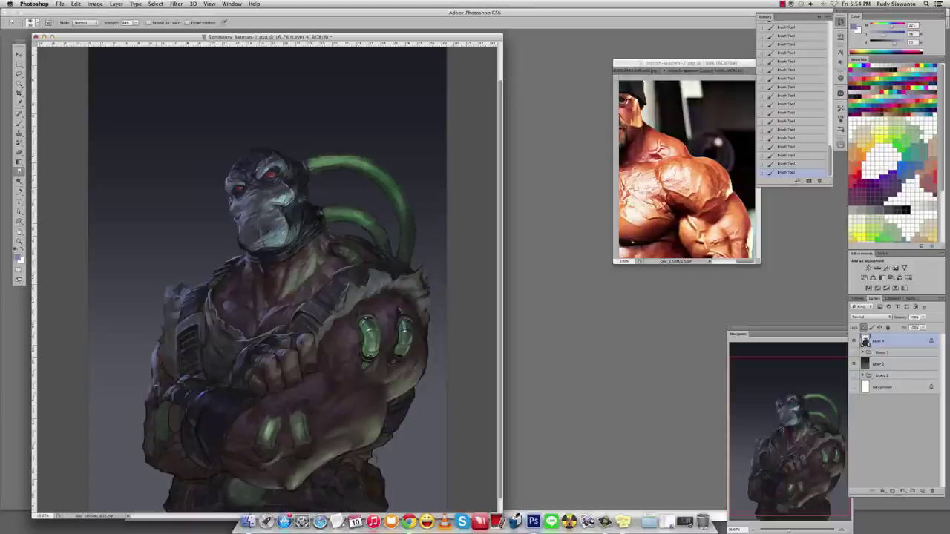
key("b")
key("r")
key("b")
left_click(157, 356)
left_click(157, 394)
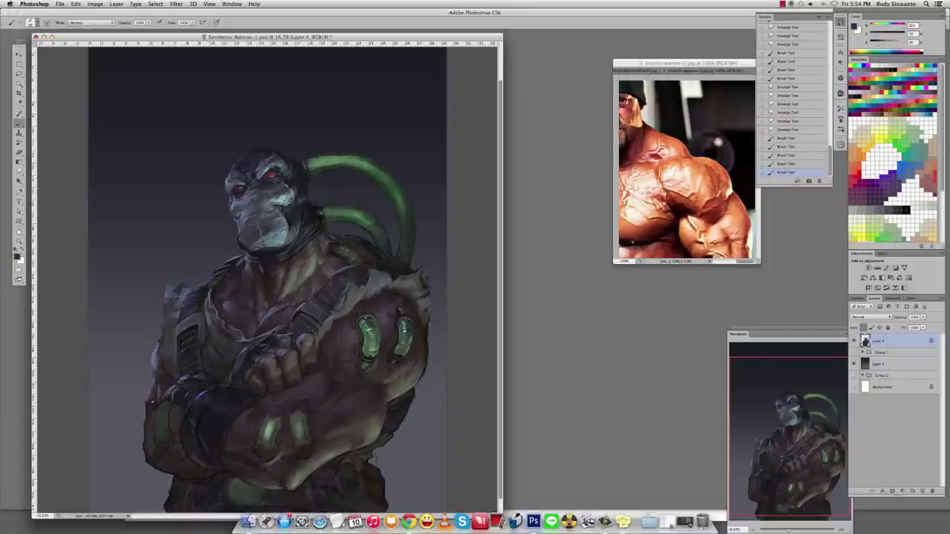
key("r")
left_click_drag(153, 387, 158, 400)
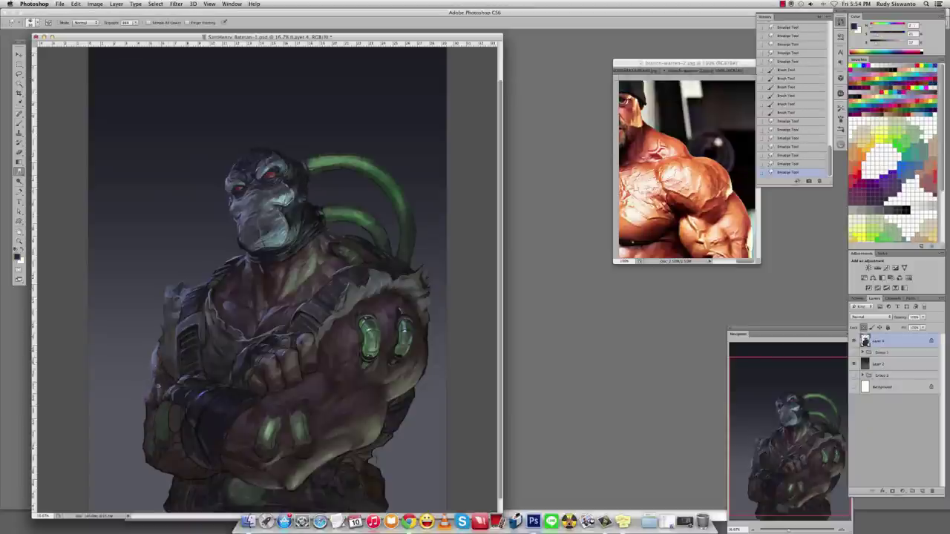
Paint bluish edge light along the outer arm and elbow with sampled tones.
key("b")
left_click(149, 349, "alt")
left_click(148, 349)
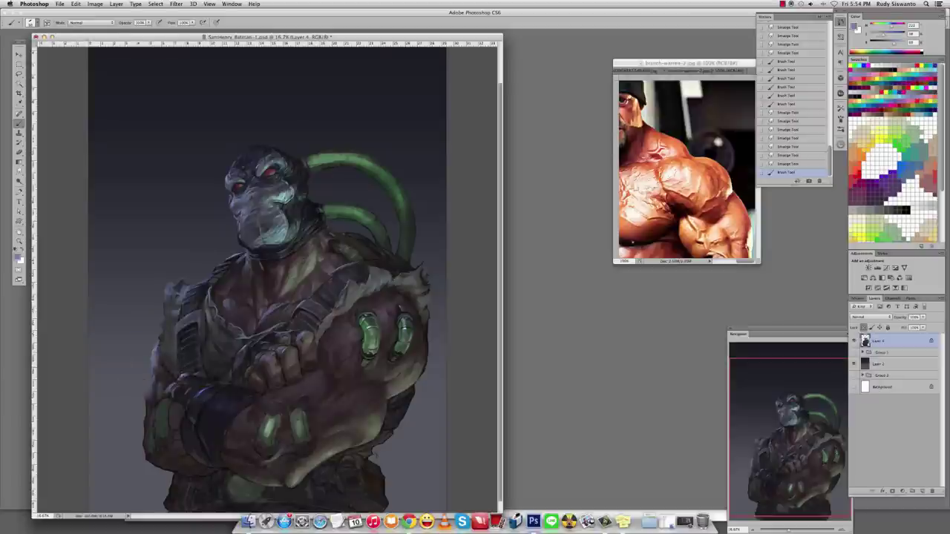
left_click(153, 396)
left_click(154, 357, "alt")
left_click(150, 417)
left_click(151, 414)
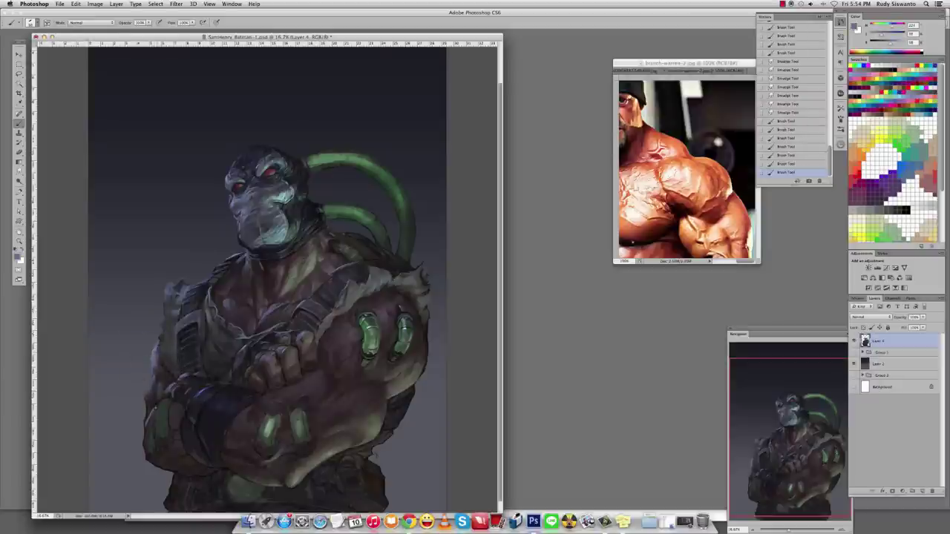
Refine the elbow's outer contour beside the dim green tube with short brush strokes and a smudge.
left_click(150, 423)
left_click(149, 430)
left_click(147, 434)
key("r")
left_click_drag(149, 423, 153, 427)
key("b")
left_click(150, 423)
left_click(152, 426)
left_click(152, 406)
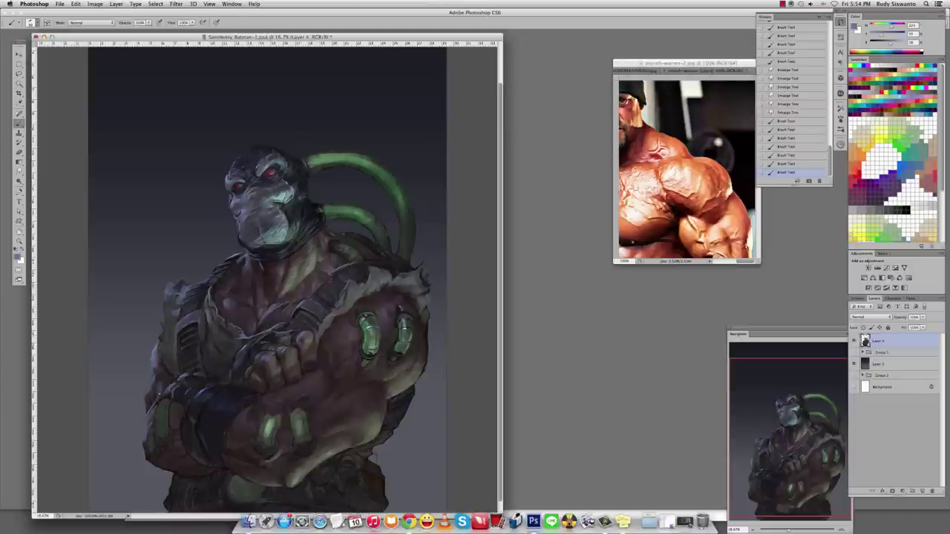
left_click(152, 412)
Compare the painting with the line sketch in Group 1 by isolating that group and restoring the painted layers.
key("ctrl+minus")
key("ctrl+minus")
key("ctrl+plus")
key("ctrl+plus")
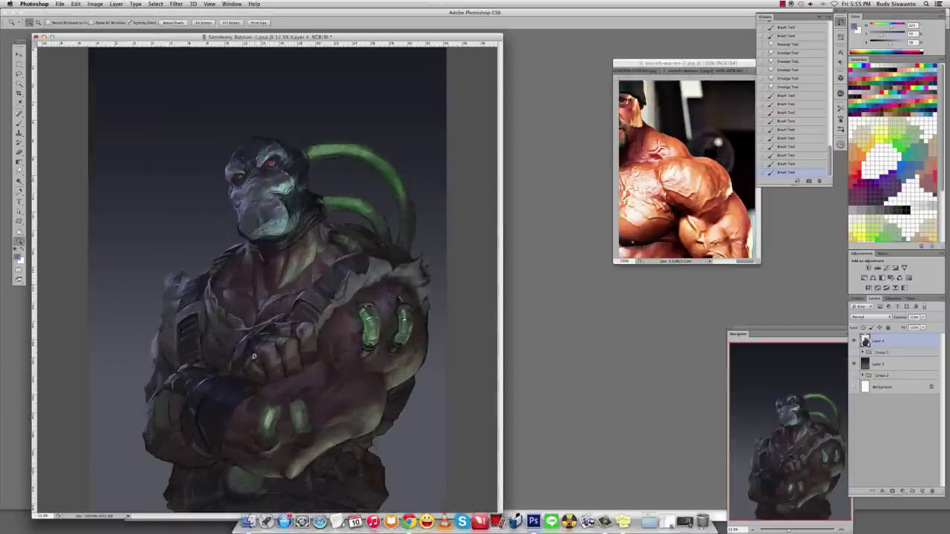
key("z")
left_click(853, 353)
left_click(853, 353)
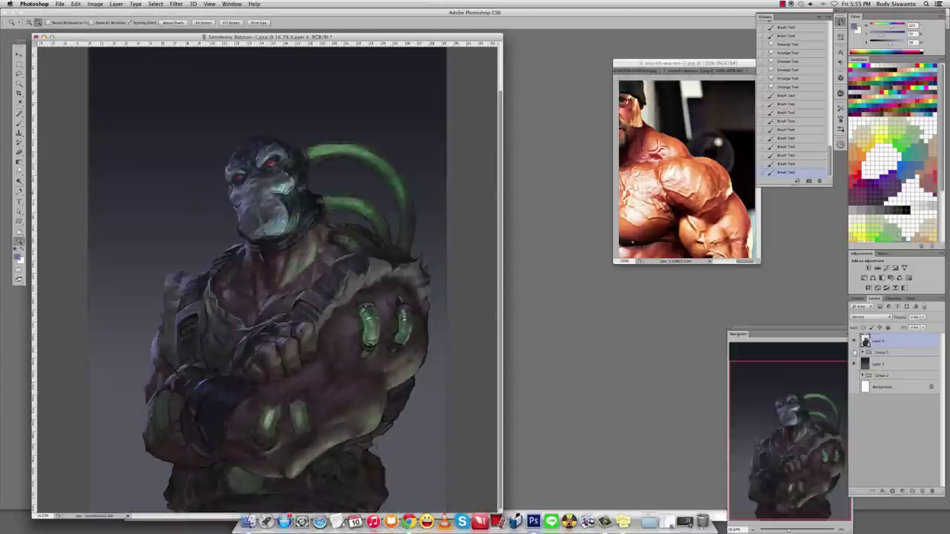
left_click(854, 352)
left_click(854, 353)
key("b")
key("d")
left_click(853, 352)
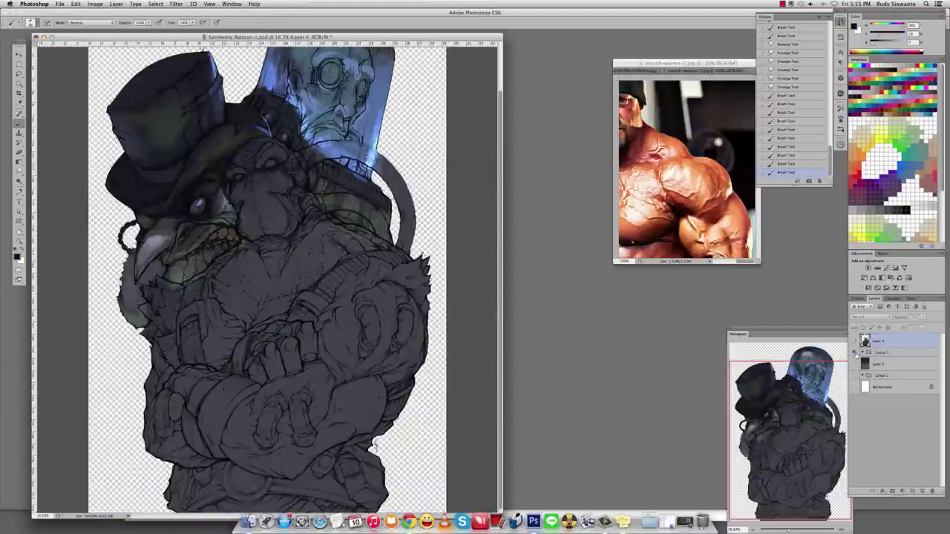
left_click(853, 353)
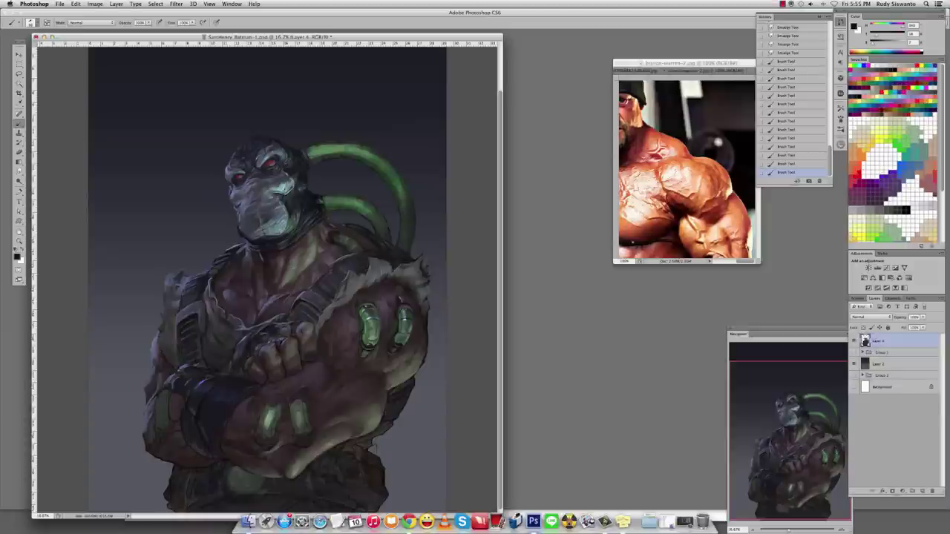
Undo the stray stroke on the fist, mix a muted brown and paint the glove cuff's rim across the forearm.
left_click_drag(258, 351, 263, 356)
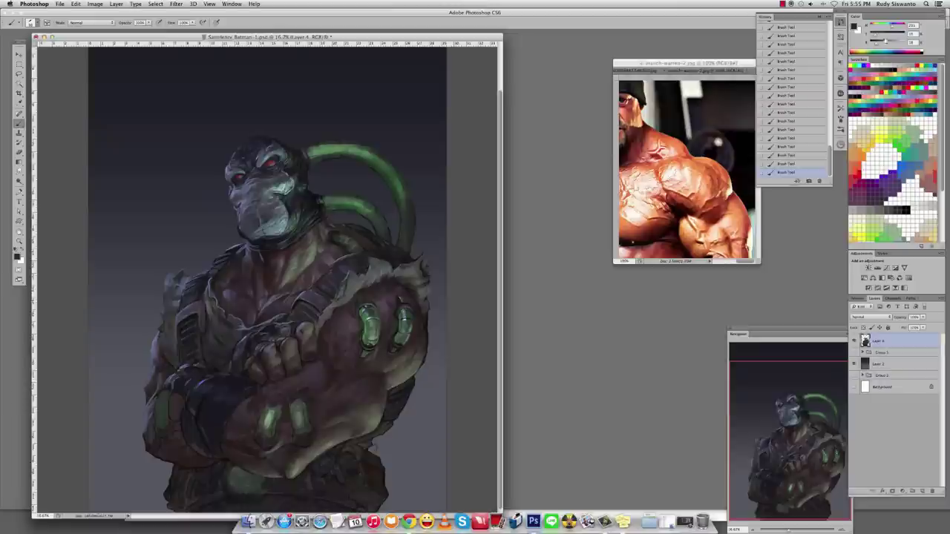
key("super+z")
left_click(874, 27)
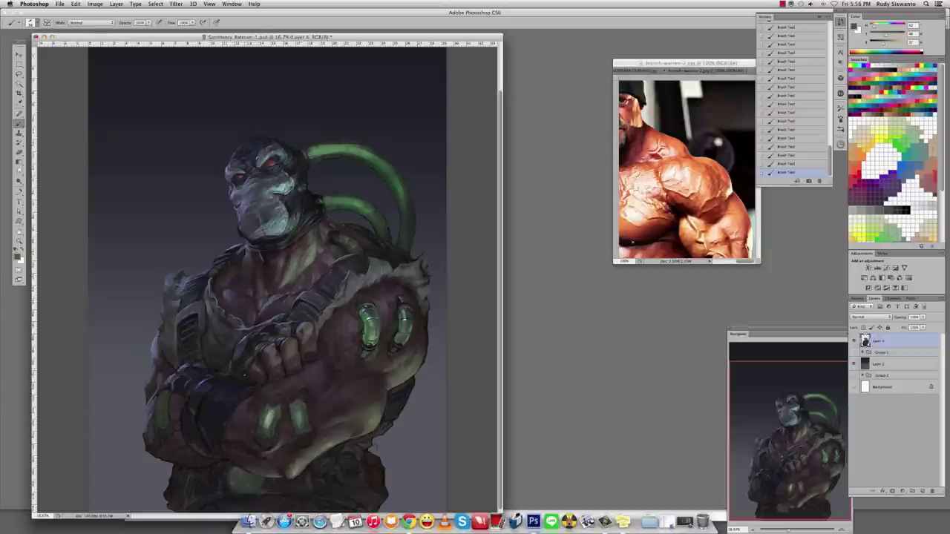
left_click(883, 34)
left_click(887, 52)
left_click_drag(222, 409, 217, 439)
Shade the glove cuff's rim and the adjoining forearm with tones sampled along the cuff.
left_click(217, 438, "alt")
left_click(222, 423, "alt")
left_click(230, 405, "alt")
mouse_move(227, 407)
left_mouse_down()
mouse_move(256, 384)
mouse_move(220, 423)
left_mouse_up()
left_click(222, 422, "alt")
left_click(219, 440, "alt")
left_click(222, 395, "alt")
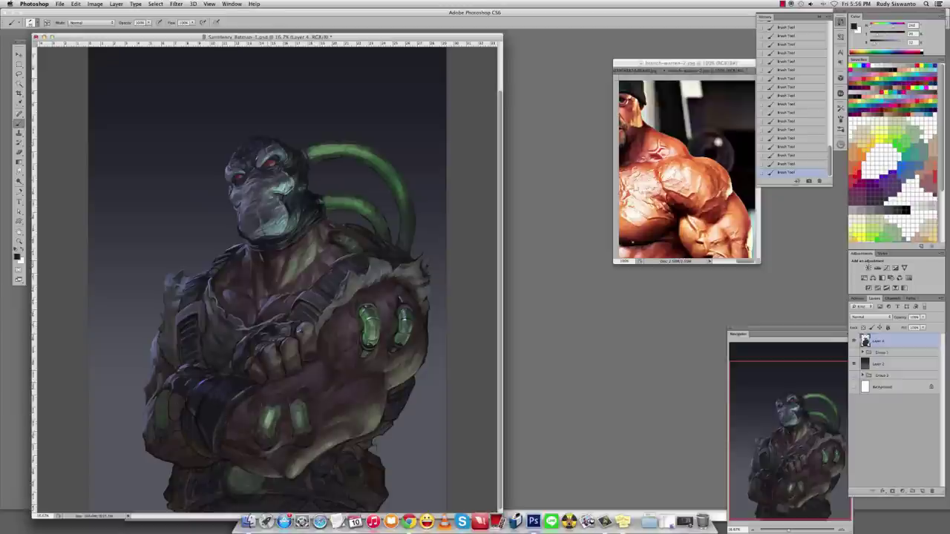
left_click(226, 392, "alt")
Paint light blue accents across the glove's knuckles toward the end of the chest strap.
left_click_drag(252, 363, 312, 312)
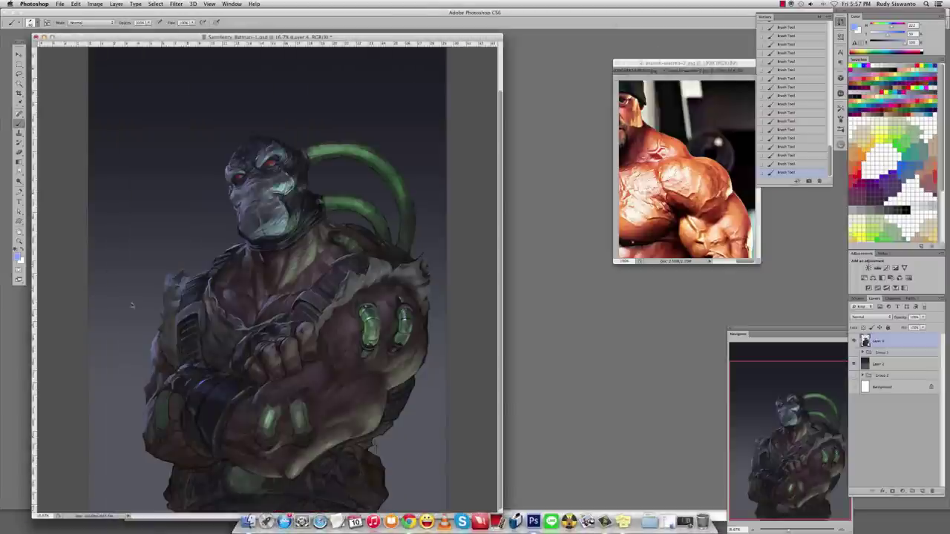
left_click(783, 4)
left_click(799, 20)
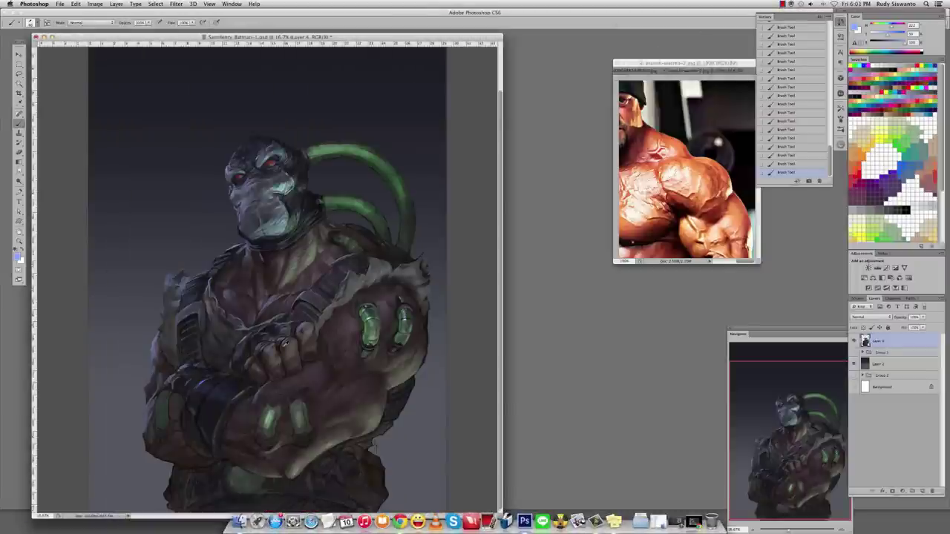
Mix a darker tone and touch up the mask, the shoulder and the torn vest's edge with sampled tones.
left_click_drag(911, 42, 875, 35)
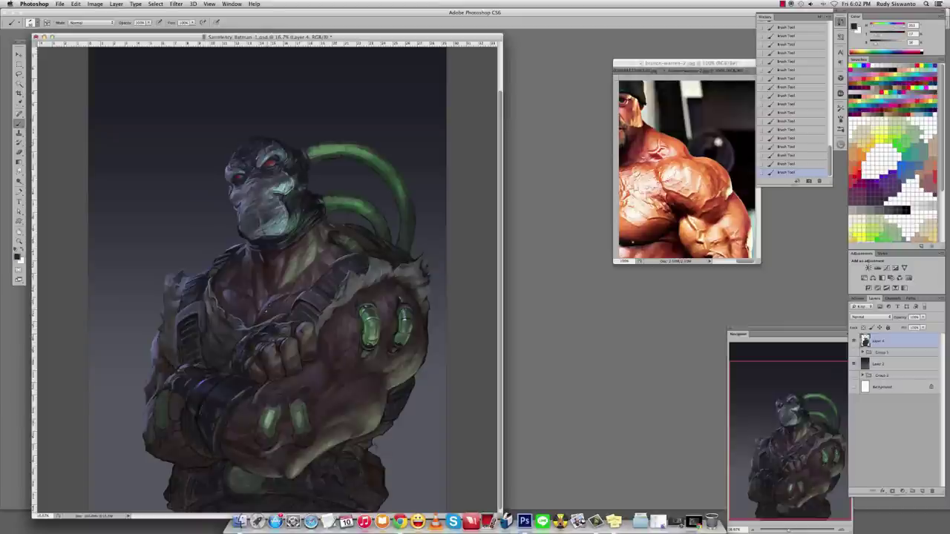
left_click(237, 178, "alt")
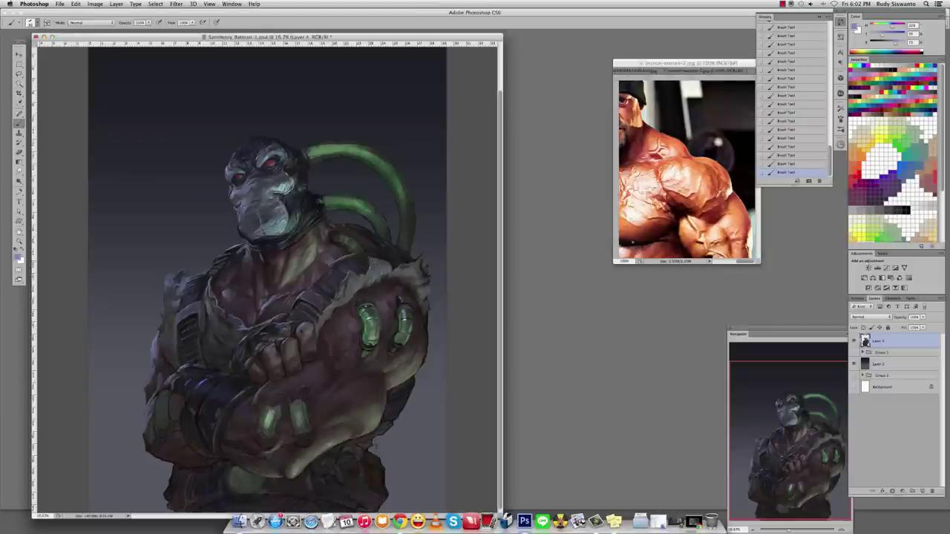
left_click(371, 257, "alt")
left_click(409, 264, "alt")
left_click(310, 320, "alt")
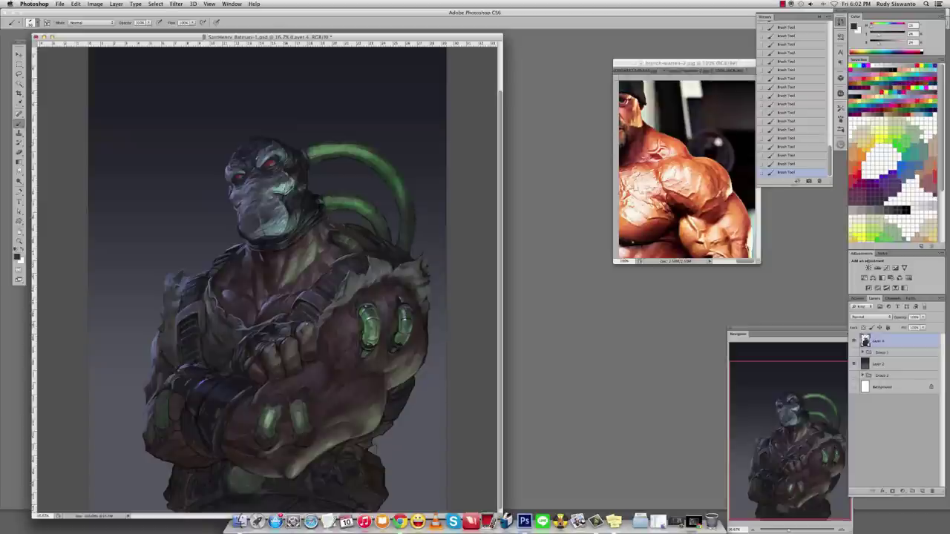
Paint and smudge the shadow between the torn vest's edge and the index knuckle.
left_click_drag(317, 322, 314, 334)
left_click(318, 325, "alt")
left_click(302, 339, "alt")
key("r")
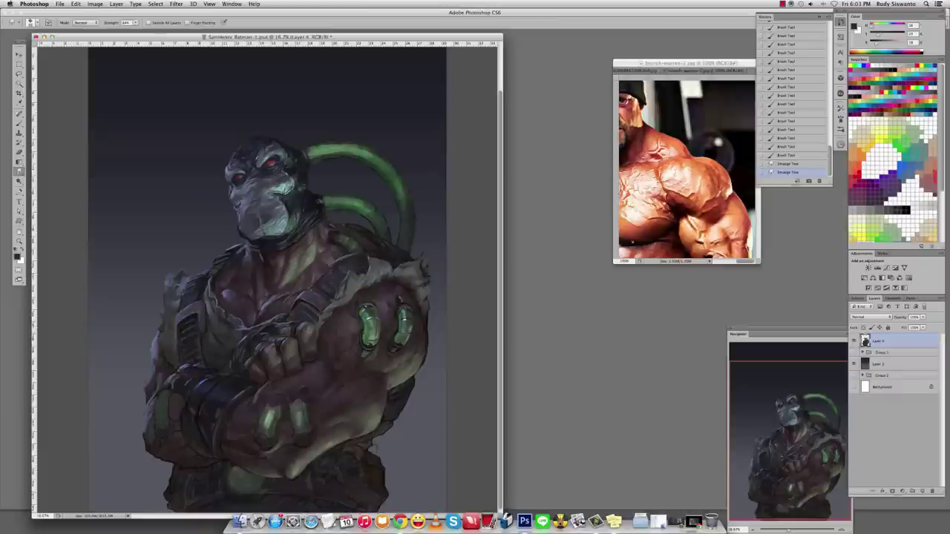
Repaint the fist's index knuckle with dark sampled tones and smudge the strokes together.
key("b")
left_click(303, 339)
left_click(303, 338)
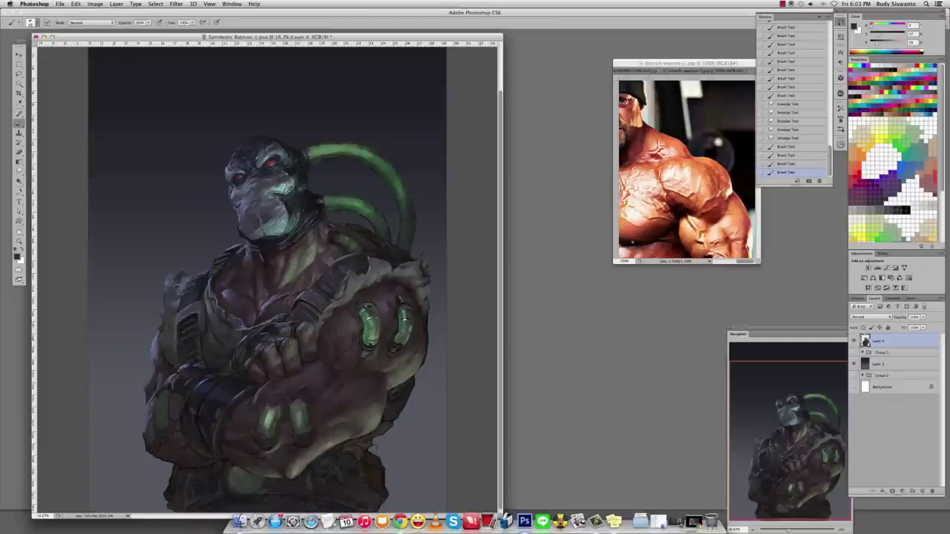
left_click(303, 338)
left_click(303, 339)
left_click(302, 338, "alt")
left_click(302, 338)
left_click(303, 339)
left_click(303, 338, "alt")
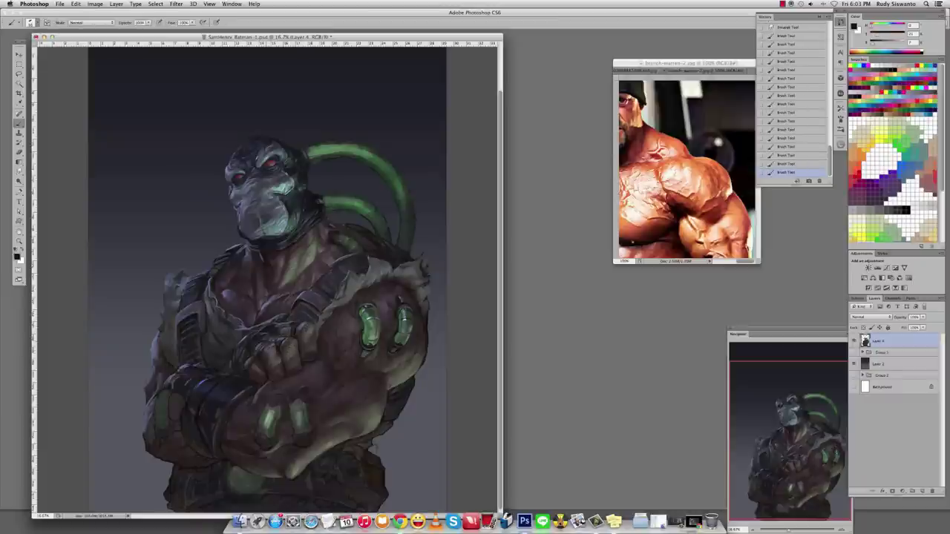
left_click(303, 338, "alt")
key("r")
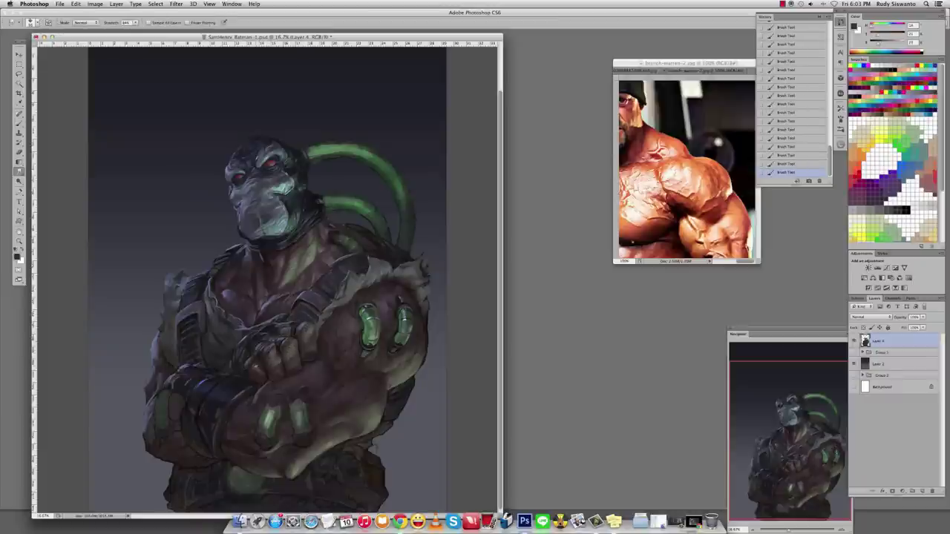
Shade the torso with the brush in Soft Light mode, undoing the unwanted strokes.
key("b")
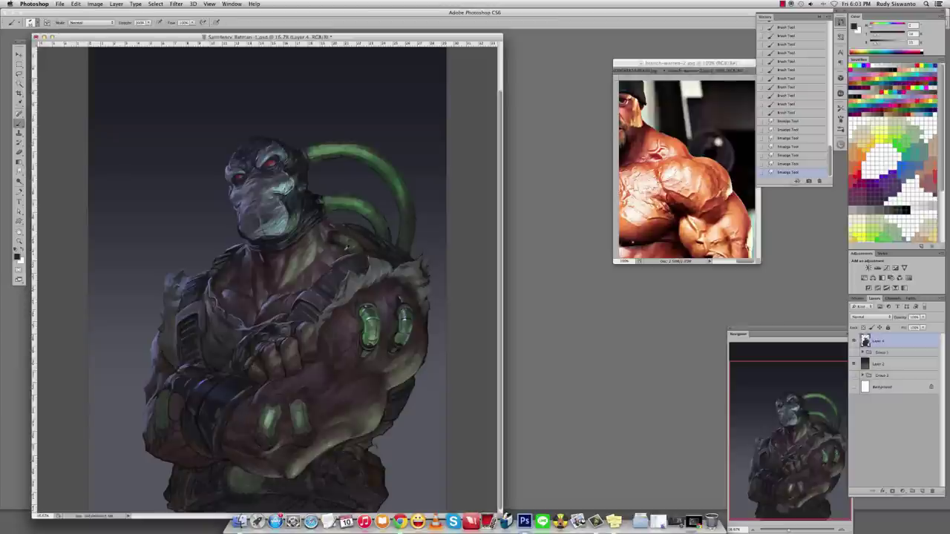
right_click(324, 265, "shift")
left_click(341, 393)
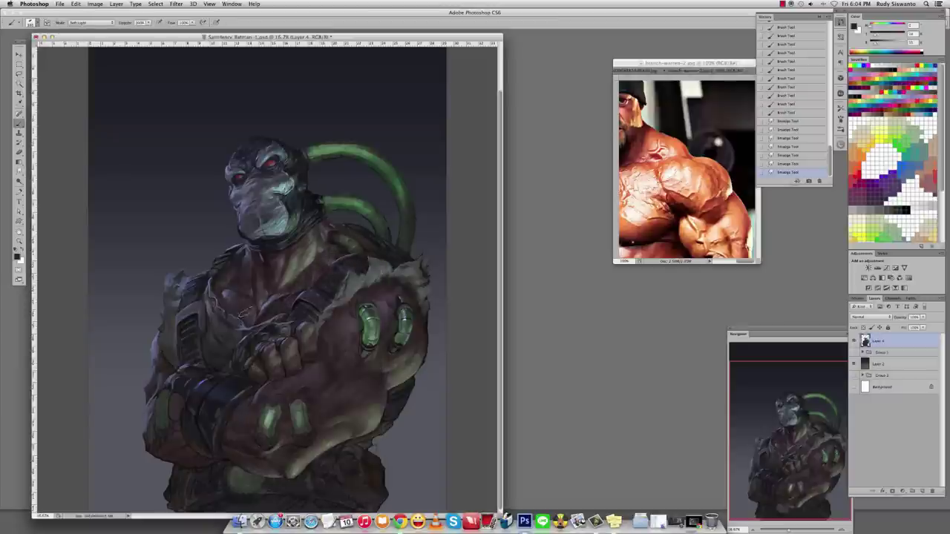
mouse_move(376, 220)
left_mouse_down()
mouse_move(365, 249)
mouse_move(276, 314)
mouse_move(281, 339)
mouse_move(257, 355)
left_mouse_up()
key("super+z")
key("super+minus")
mouse_move(314, 335)
left_mouse_down()
mouse_move(353, 313)
mouse_move(310, 349)
mouse_move(327, 326)
mouse_move(326, 337)
mouse_move(242, 289)
left_mouse_up()
key("super+z")
Return the brush to Normal mode, then paint and smudge the vest around the ribbed shoulder strap with sampled tones.
right_click(189, 313, "shift")
left_click(208, 333)
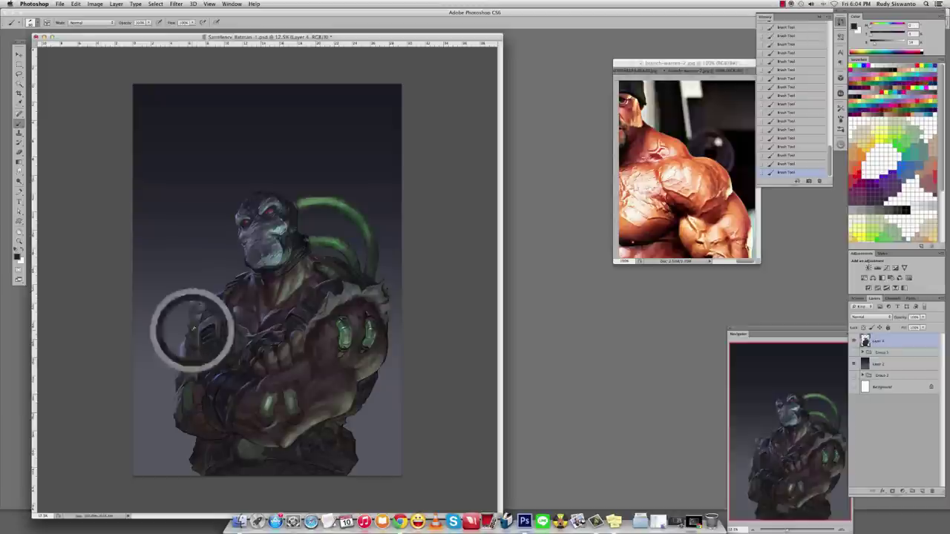
left_click(192, 330, "alt")
left_click(199, 326, "alt")
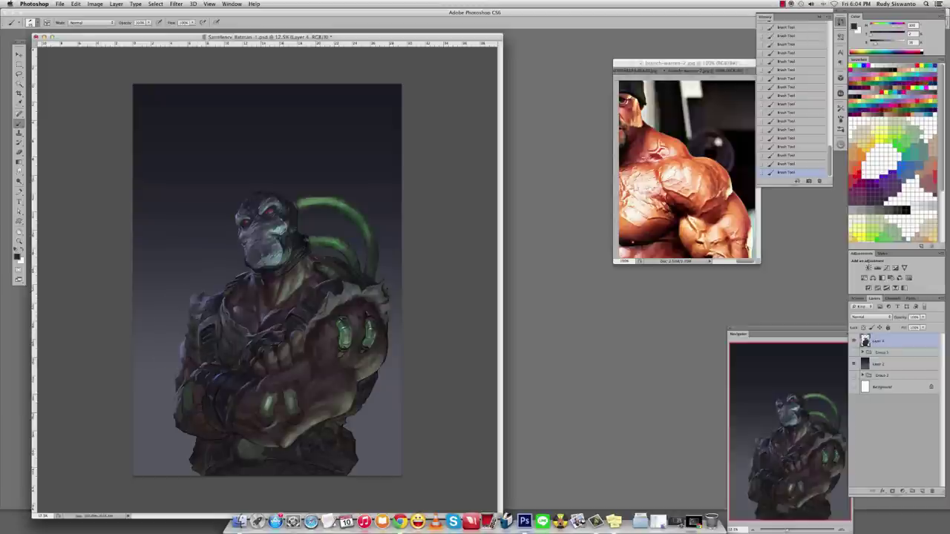
left_click(196, 328, "alt")
key("r")
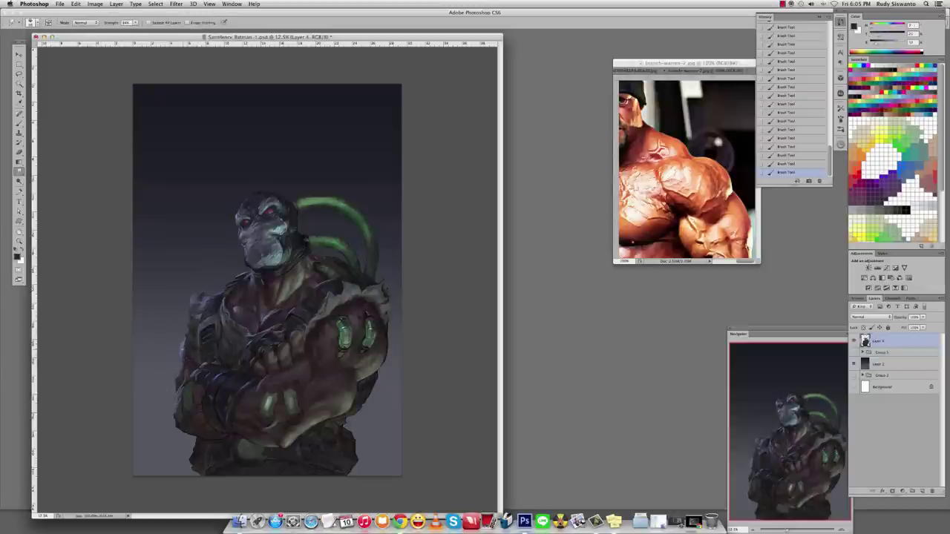
left_click_drag(194, 330, 205, 337)
left_click_drag(197, 334, 207, 343)
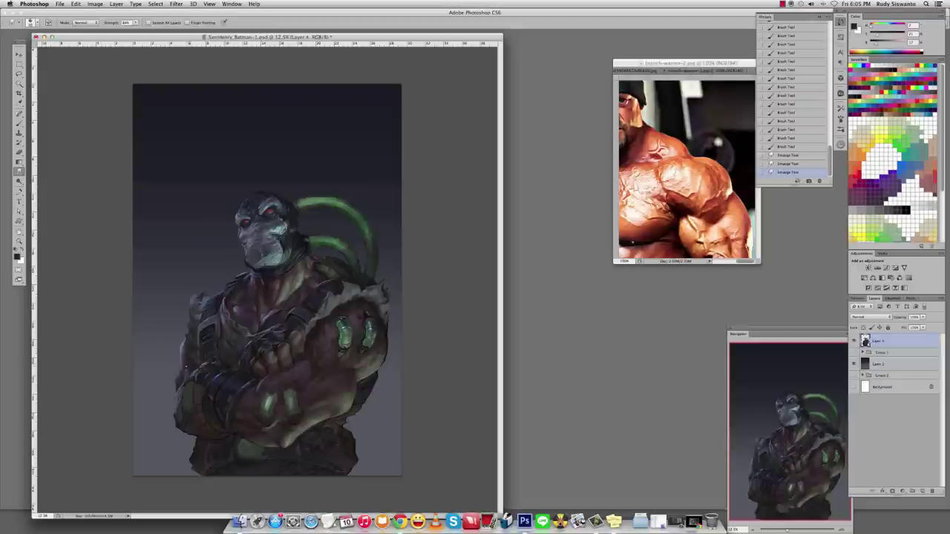
Paint the outer edge of the far upper arm with a sampled tone and smudge the strokes.
key("b")
left_click(183, 344, "alt")
left_click(186, 338)
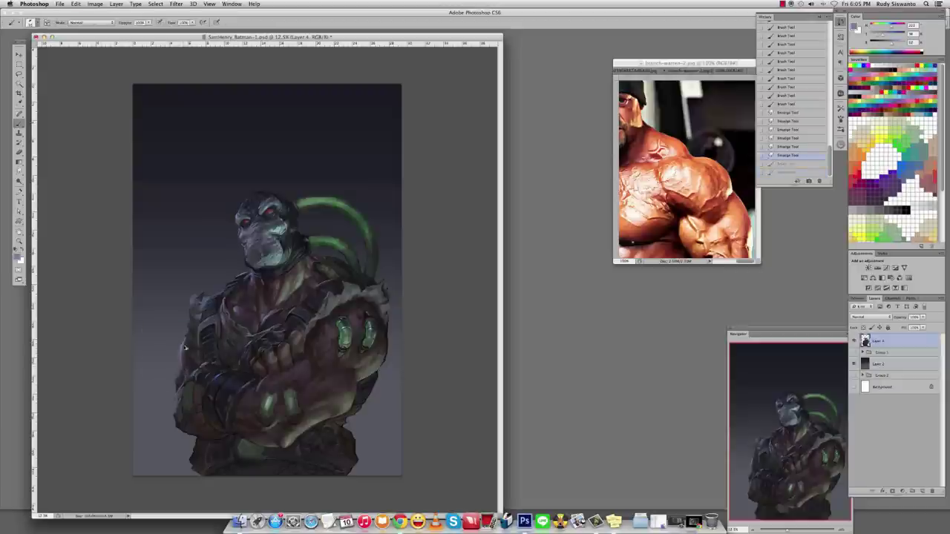
key("e")
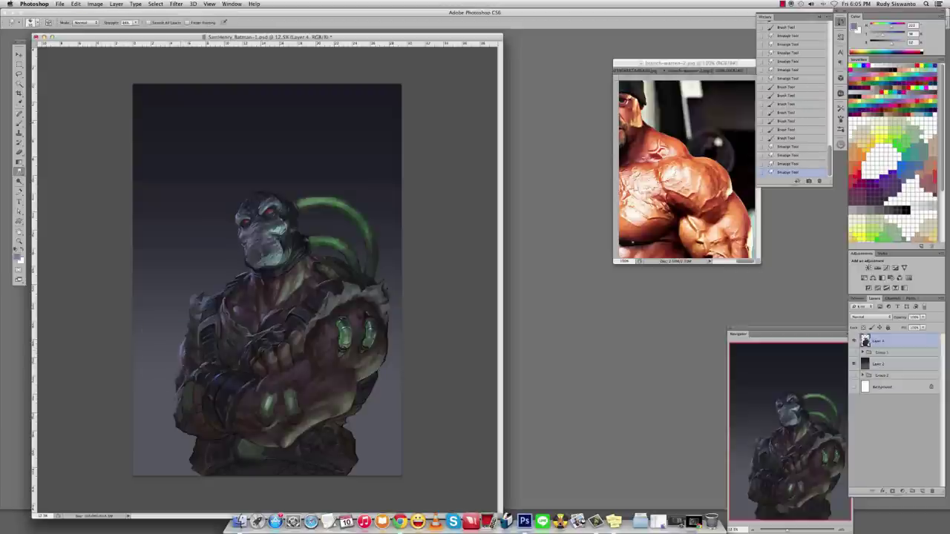
Repaint the far arm's silhouette above the elbow with a sampled tone and erase the excess paint.
key("b")
mouse_move(177, 371)
left_mouse_down()
mouse_move(180, 382)
mouse_move(194, 349)
mouse_move(201, 386)
mouse_move(194, 371)
left_mouse_up()
left_click(192, 356, "alt")
key("e")
left_click_drag(245, 297, 245, 304)
key("b")
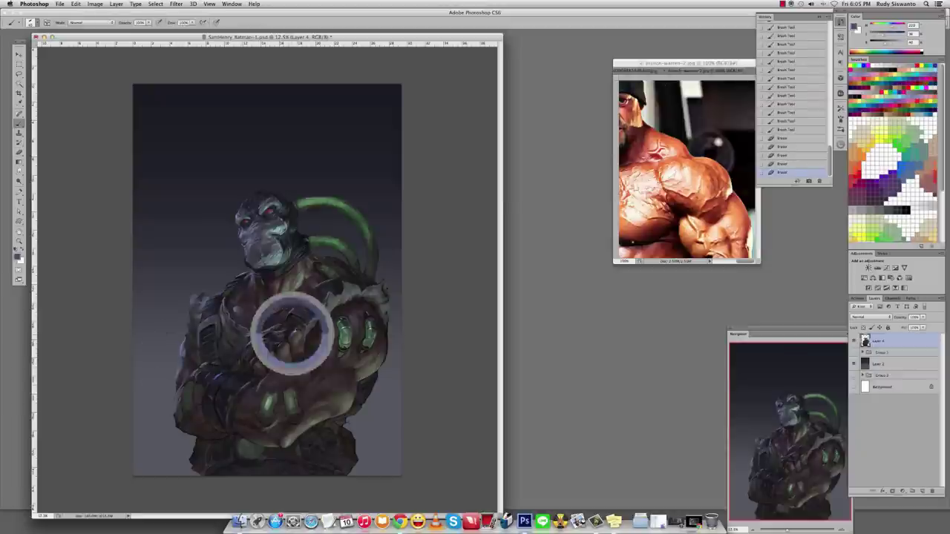
Paint and smudge the vest just above the forearm wraps with dark tones, undoing the unwanted strokes.
left_click(292, 332)
mouse_move(258, 343)
left_mouse_down()
mouse_move(245, 356)
mouse_move(219, 344)
mouse_move(231, 360)
left_mouse_up()
left_click(223, 349, "alt")
left_click_drag(231, 361, 227, 359)
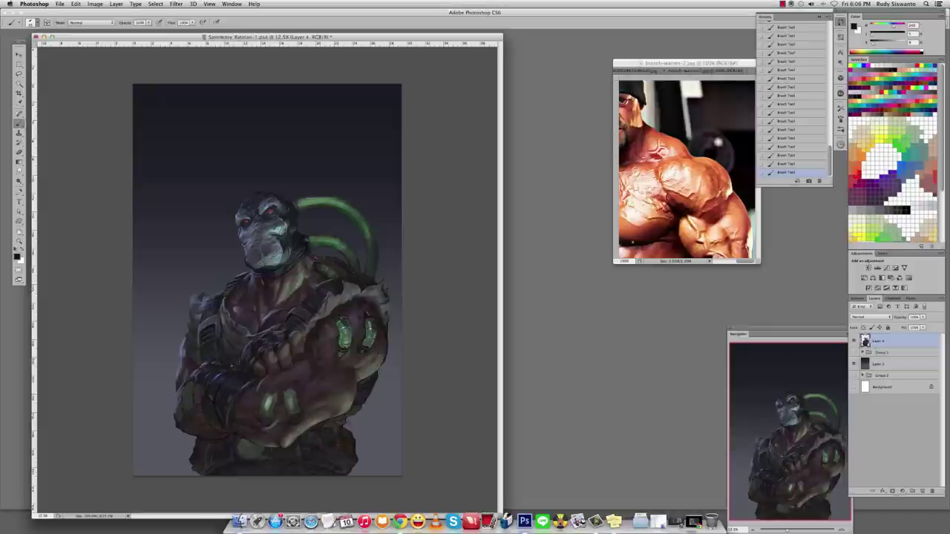
left_click(227, 359, "alt")
left_click(853, 353, "alt")
left_click(854, 352, "alt")
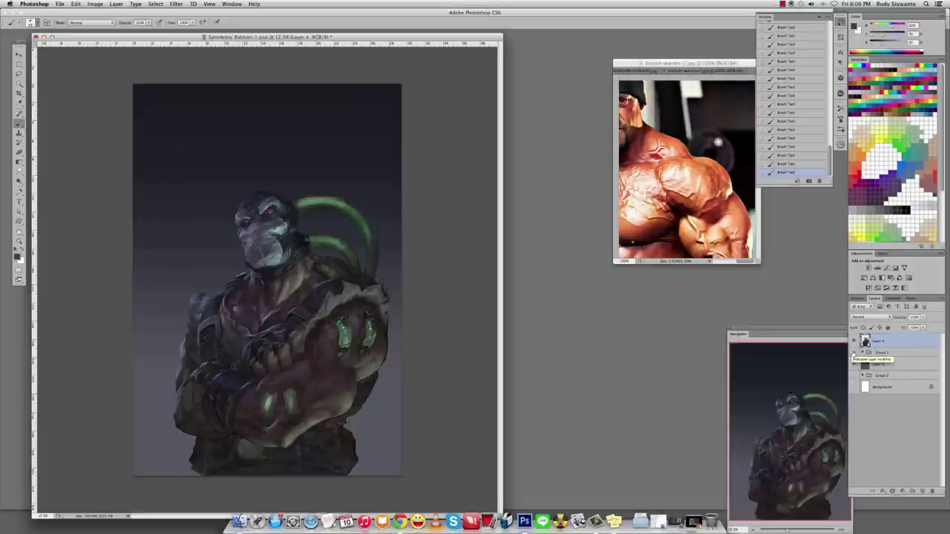
key("super+z")
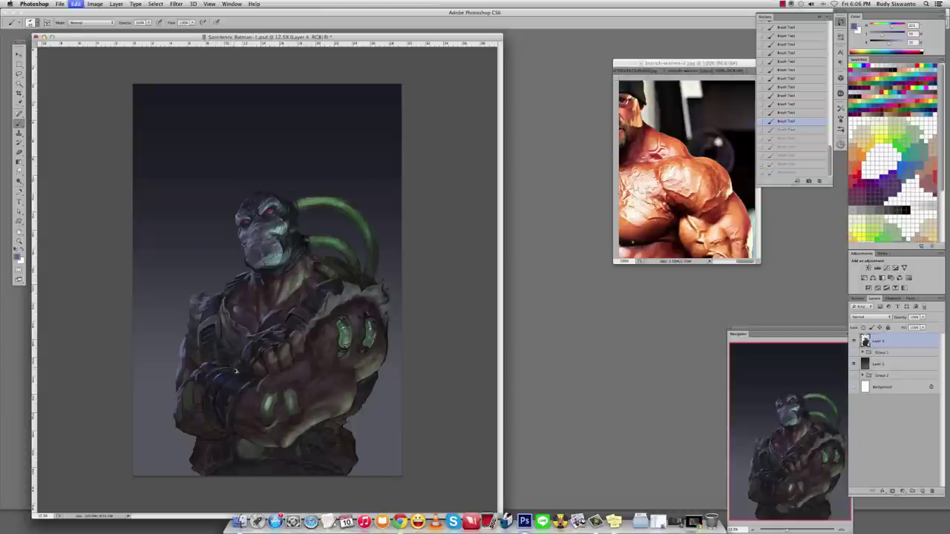
key("r")
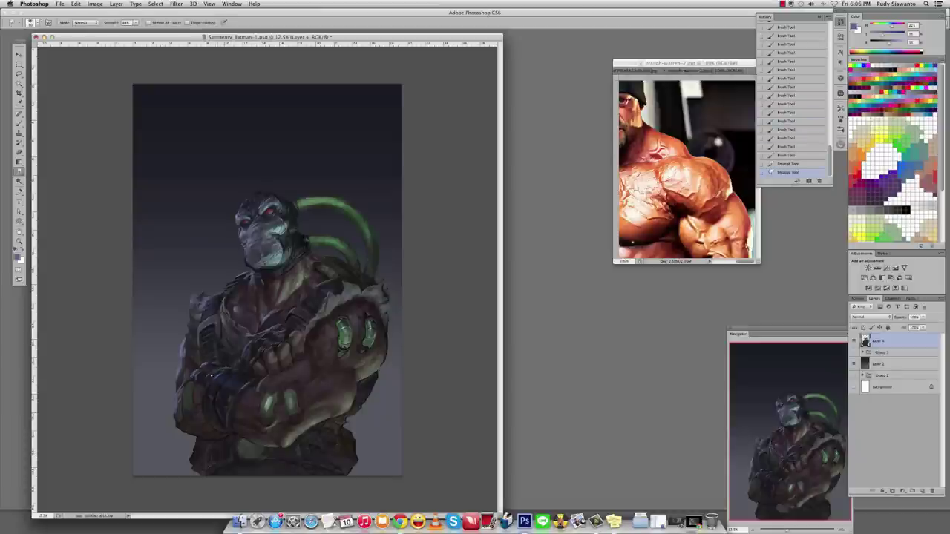
Paint the neck muscles and the torn vest edge over the shoulder with sampled tones.
key("b")
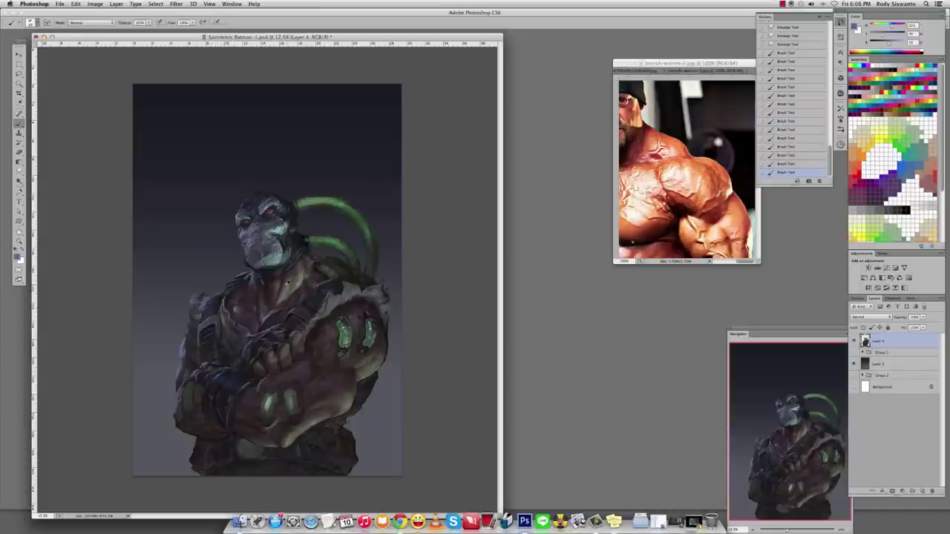
left_click(286, 281, "alt")
left_click_drag(287, 282, 284, 300)
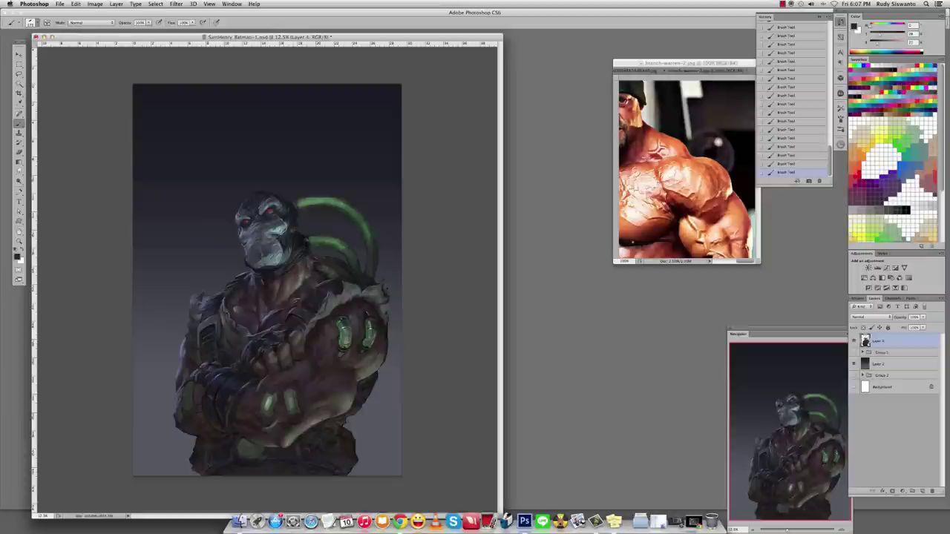
left_click(349, 311, "alt")
Paint the far elbow and lower forearm beside the wraps with sampled tones.
left_click(200, 436, "alt")
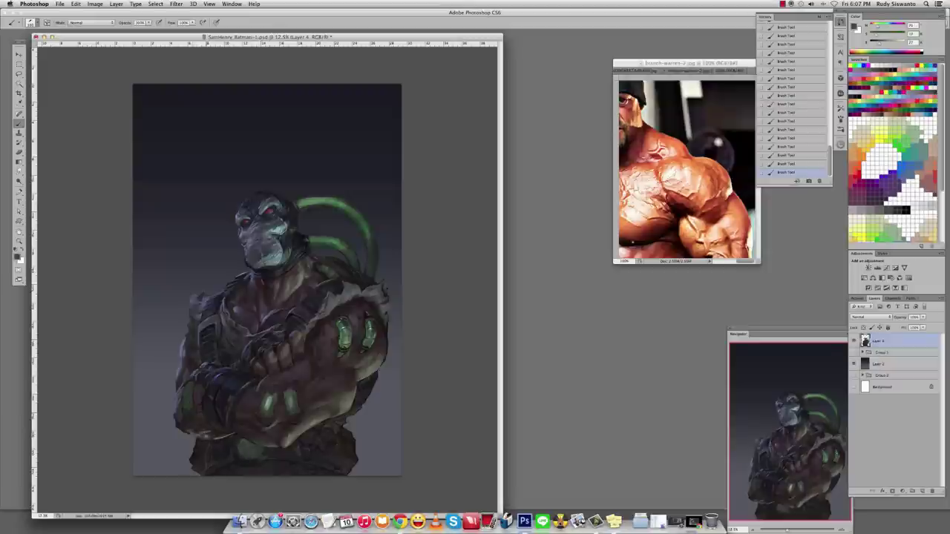
left_click(216, 418, "alt")
left_click(214, 424, "alt")
Paint the dark wraps around the forearm with sampled tones and smudge the strokes together.
left_click(227, 379, "alt")
key("d")
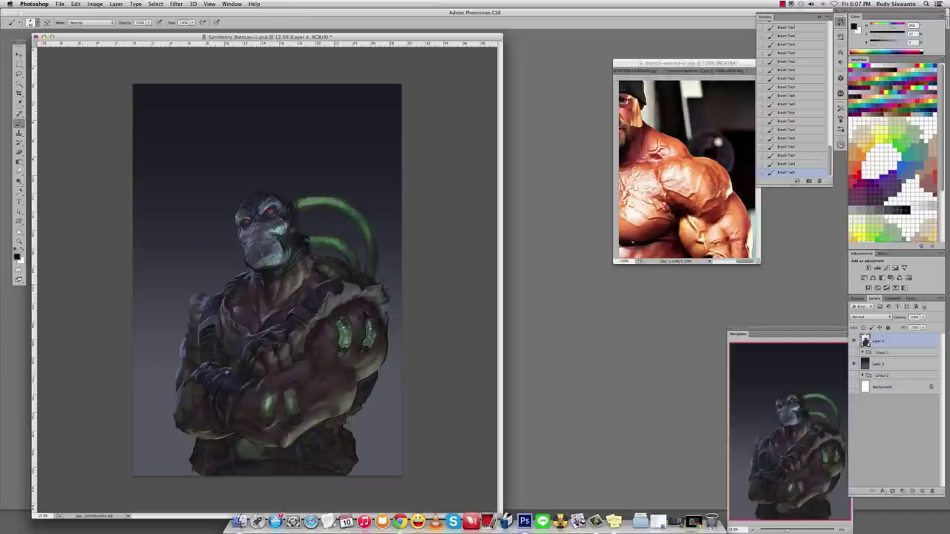
left_click(244, 371, "alt")
key("r")
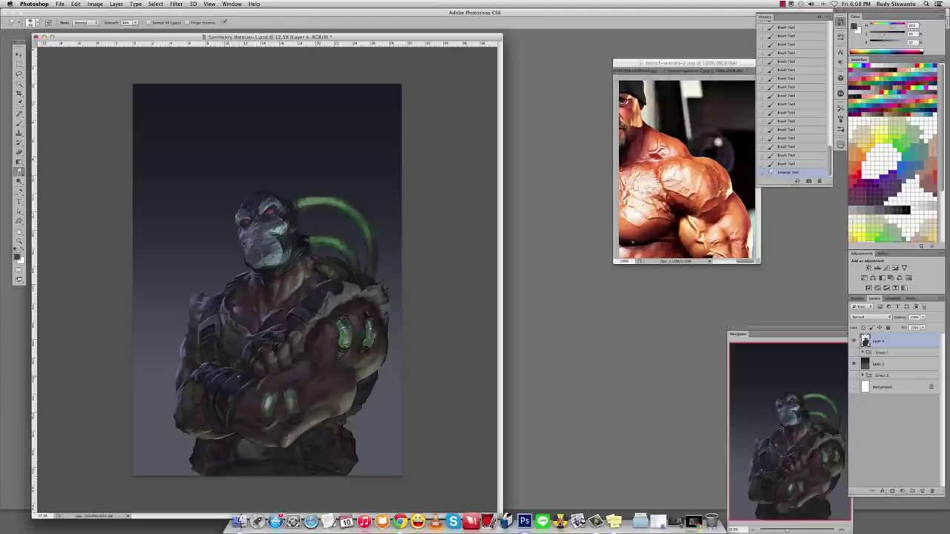
key("b")
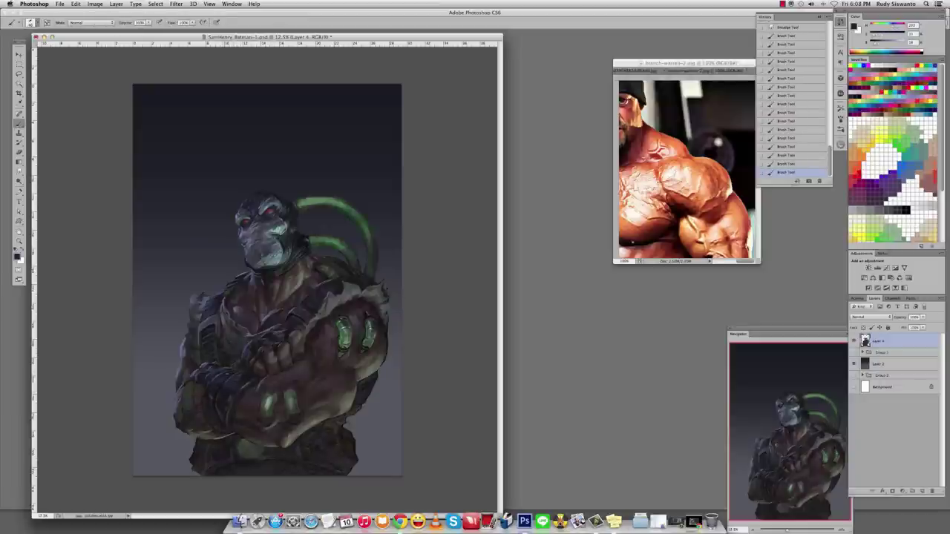
key("r")
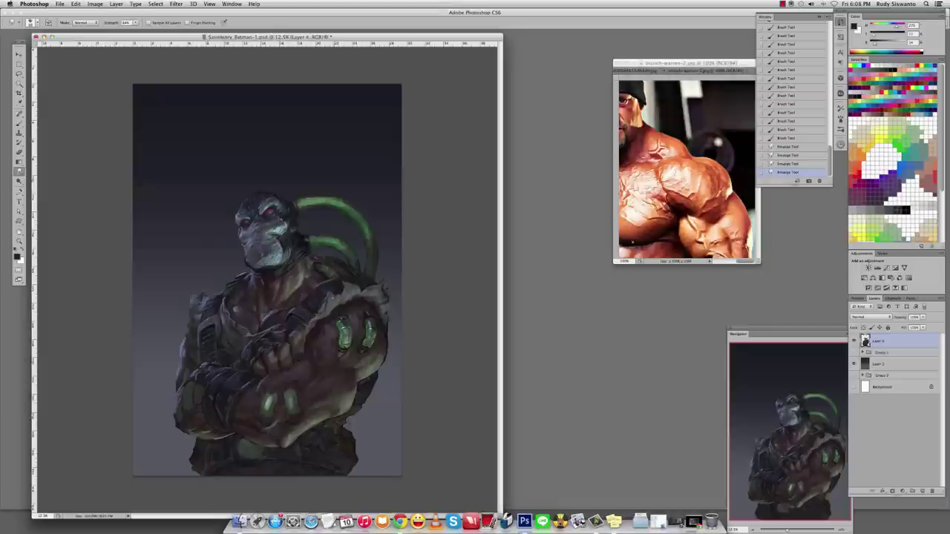
Lighten the mask's face with the Dodge tool.
key("o")
mouse_move(245, 222)
left_mouse_down()
mouse_move(254, 180)
mouse_move(256, 208)
mouse_move(298, 214)
mouse_move(307, 259)
left_mouse_up()
key("b")
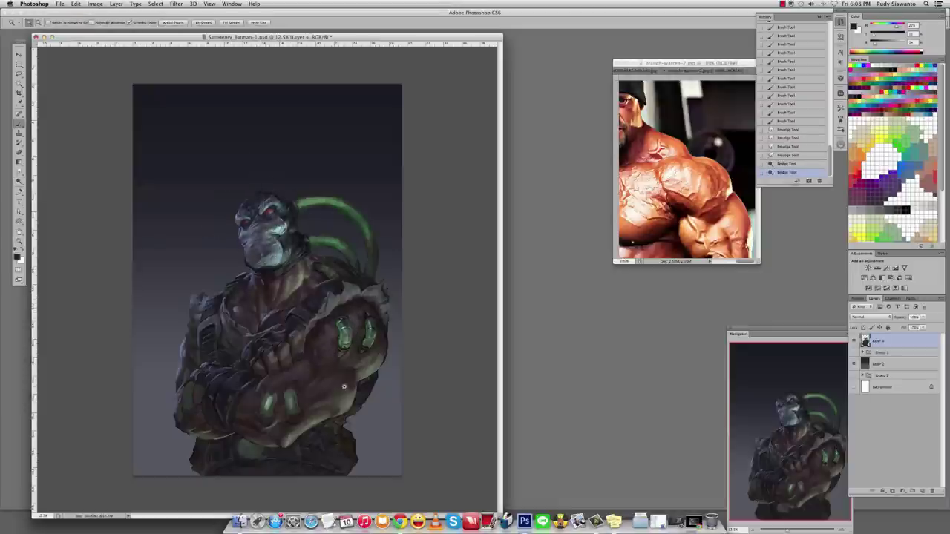
Try painting over the near forearm and the lower edge of the upper arm, and undo the strokes.
left_click_drag(335, 400, 354, 405)
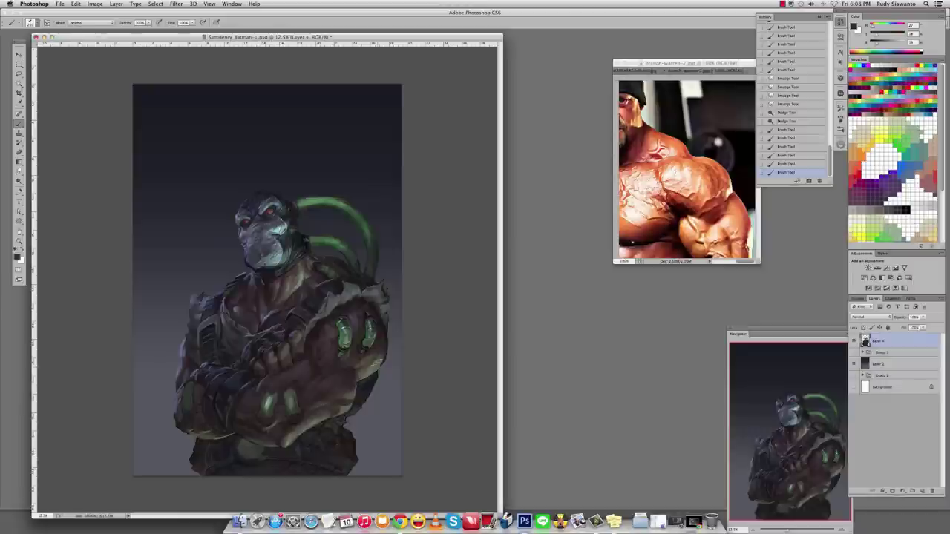
left_click_drag(381, 362, 332, 362)
key("super+alt+z")
key("super+alt+z")
key("super+alt+z")
key("super+alt+z")
key("super+alt+z")
key("super+alt+z")
key("super+alt+z")
key("super+alt+z")
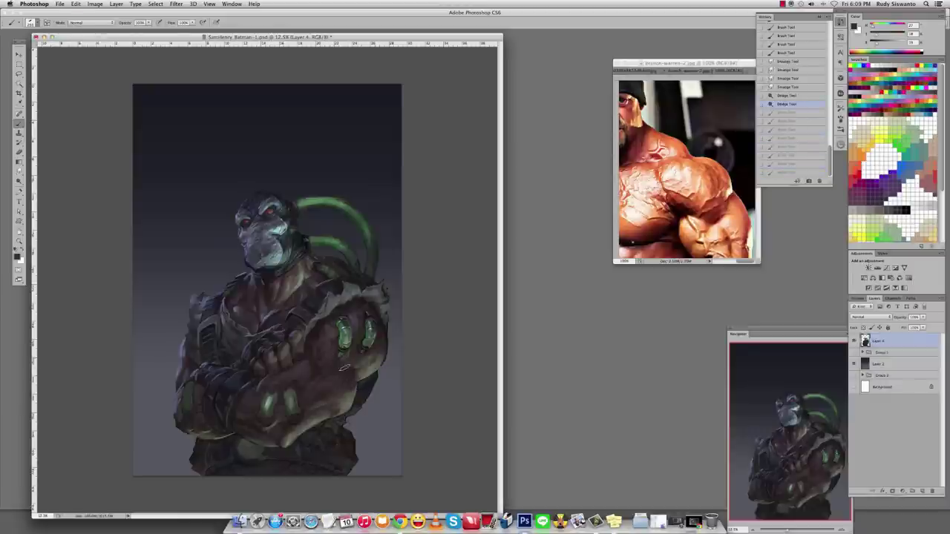
Set the brush to Soft Light mode with a reddish tone and tint the side of the neck.
left_click(376, 227, "alt")
right_click(349, 223, "shift")
left_click(363, 350)
left_click(323, 269)
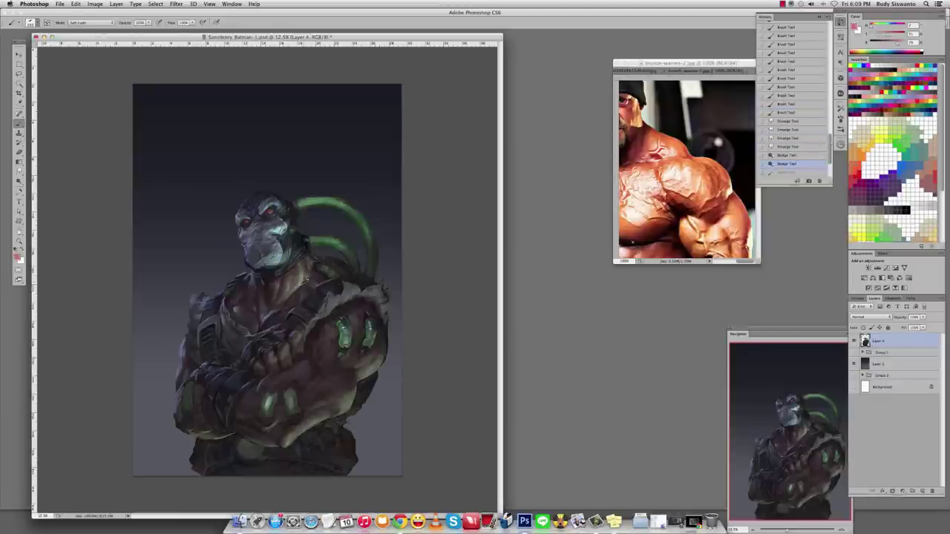
left_click(323, 269)
Tint the near upper arm and forearm with reddish Soft Light strokes, undoing the last one.
left_click(379, 345)
left_click(379, 347)
left_click(380, 355)
left_click(380, 354)
left_click(380, 352)
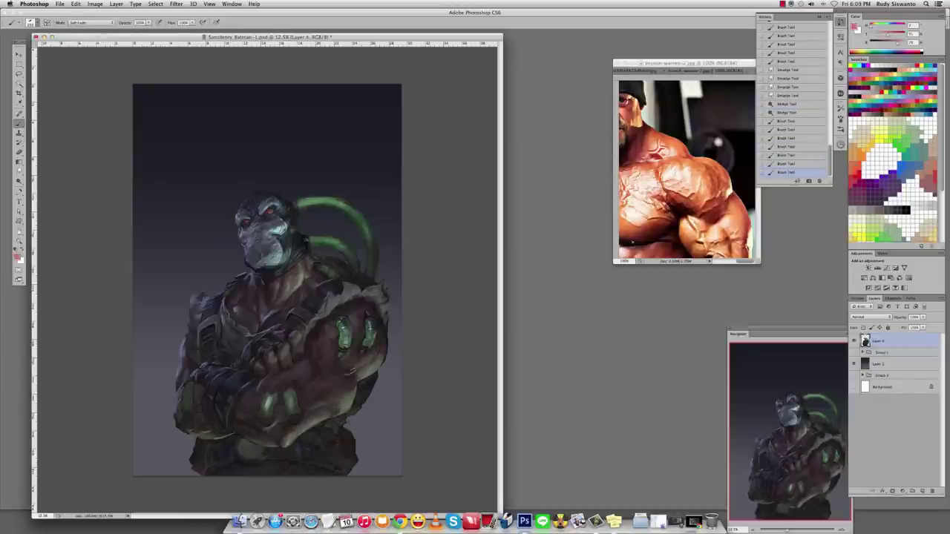
left_click(347, 394)
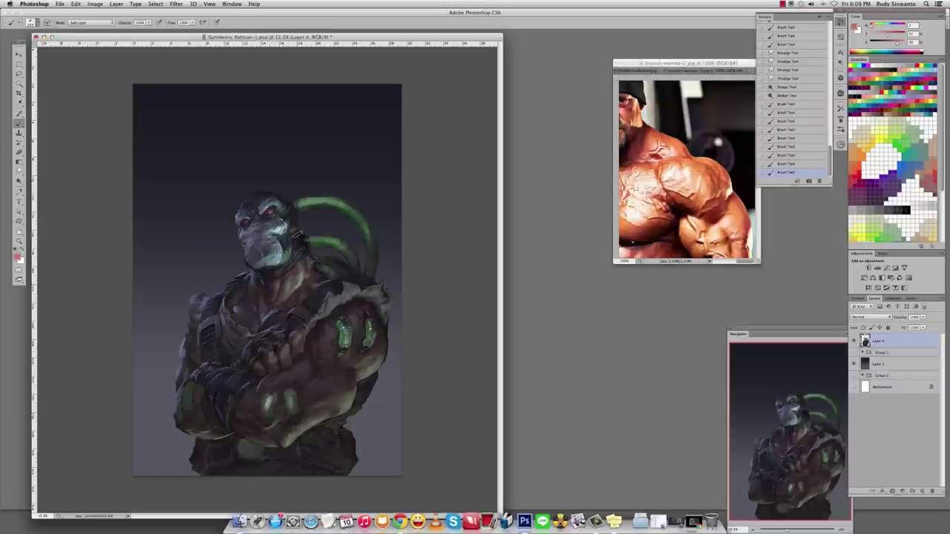
key("super+z")
Tint the fist's knuckles and fingers and the arm beside them with reddish Soft Light strokes.
left_click(289, 326)
left_click(296, 346)
left_click(298, 343)
left_click(285, 356)
left_click(278, 359)
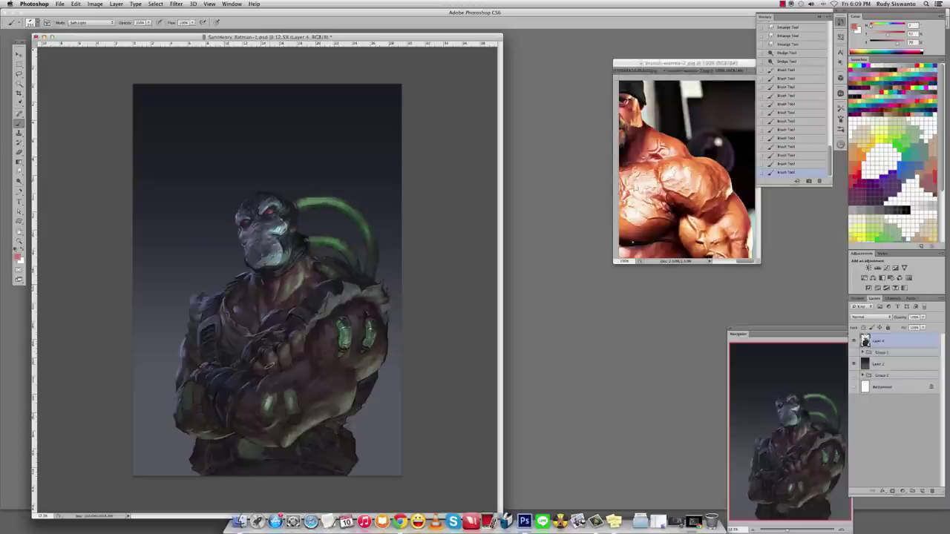
left_click(271, 362)
left_click(318, 363)
Return the brush to Normal mode and paint around the fist and upper arm with sampled dark tones.
key("shift+alt+n")
left_click(200, 383, "alt")
left_click(260, 356)
left_click(320, 326)
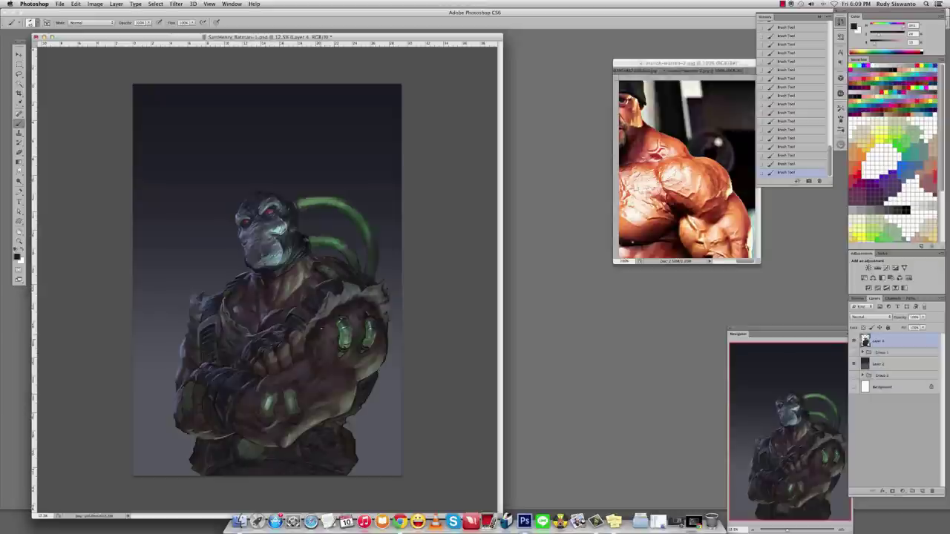
left_click(308, 350, "alt")
left_click(308, 351, "alt")
Smudge the painted strokes on the far forearm down to the elbow.
key("r")
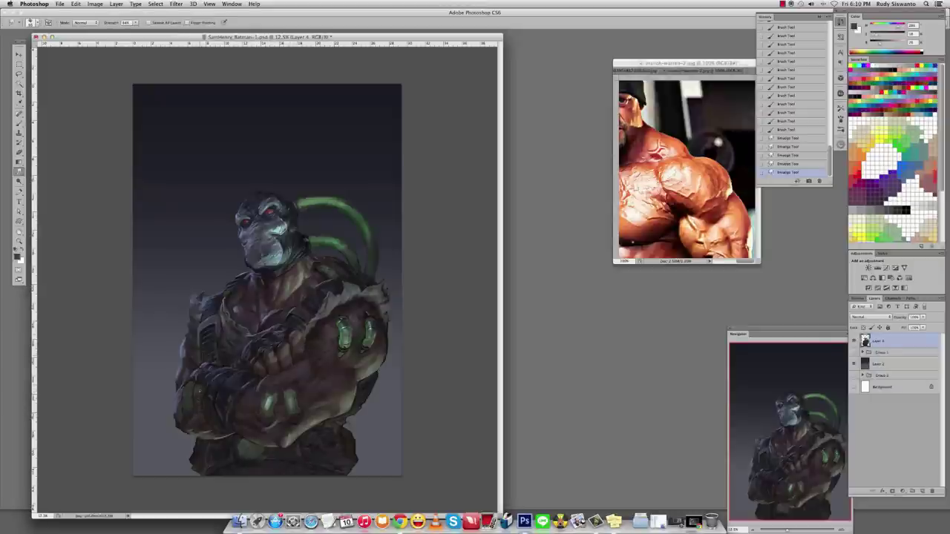
mouse_move(199, 397)
left_mouse_down()
mouse_move(197, 423)
mouse_move(219, 437)
left_mouse_up()
key("b")
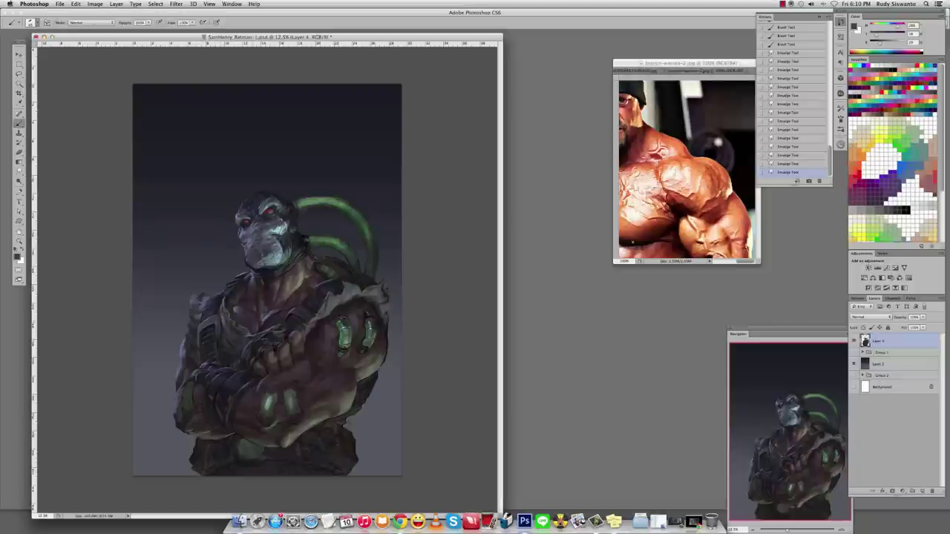
Paint the shadow beneath the mask's chin with sampled tones, undoing an unwanted stroke.
left_click(245, 275, "alt")
key("super+z")
left_click_drag(253, 272, 255, 273)
left_click(254, 273, "alt")
left_click(255, 273, "alt")
left_click(255, 273, "alt")
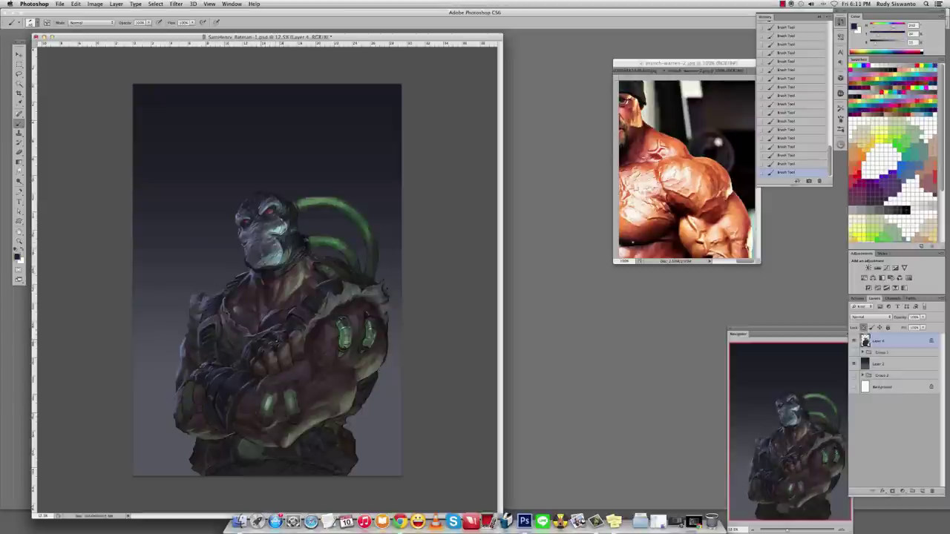
left_click(254, 273, "alt")
Paint the wrist below the fist and the front of the neck with sampled tones.
left_click(259, 373, "alt")
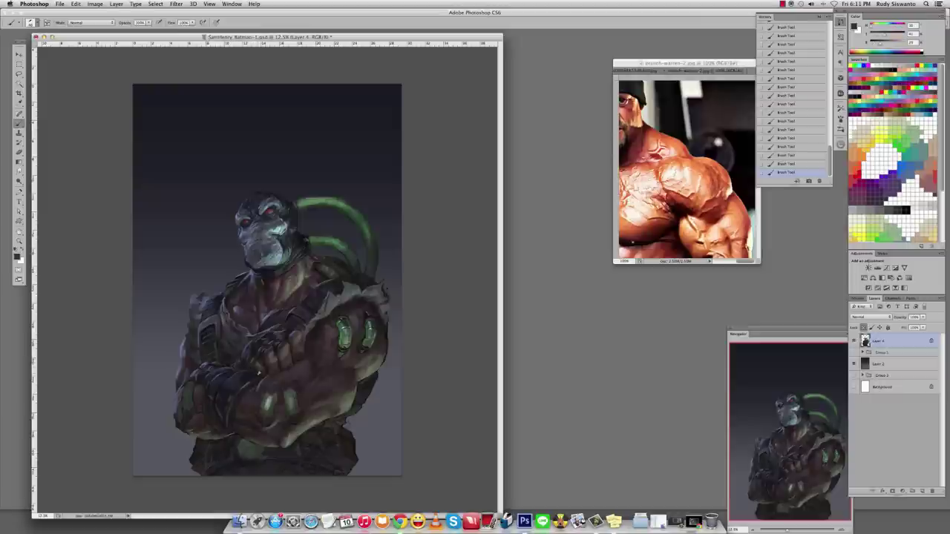
left_click(259, 373, "alt")
left_click(278, 286, "alt")
left_click(267, 279, "alt")
left_click(265, 280, "alt")
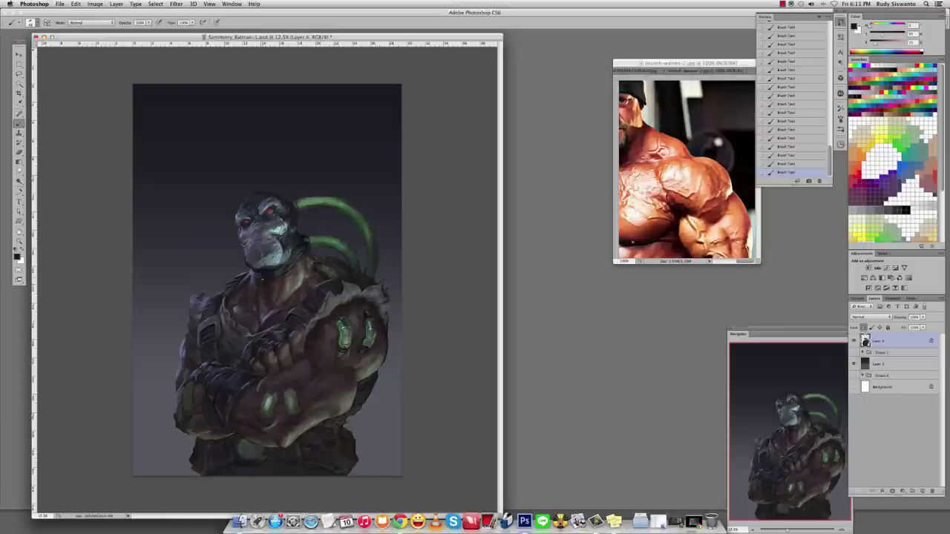
Undo the last unwanted strokes and paint the forearm beneath the fist with sampled tones.
key("super+z")
key("super+z")
key("super+z")
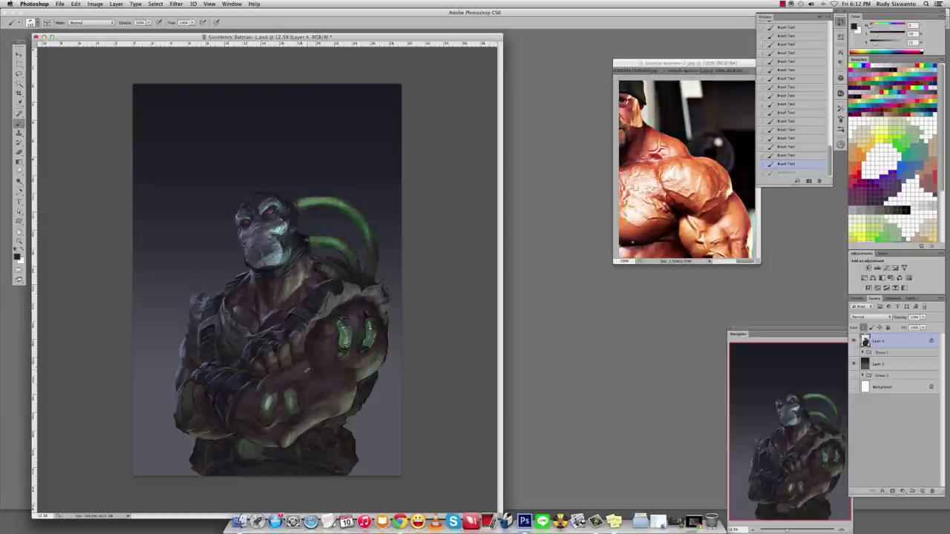
left_click(288, 365, "alt")
left_click(319, 362, "alt")
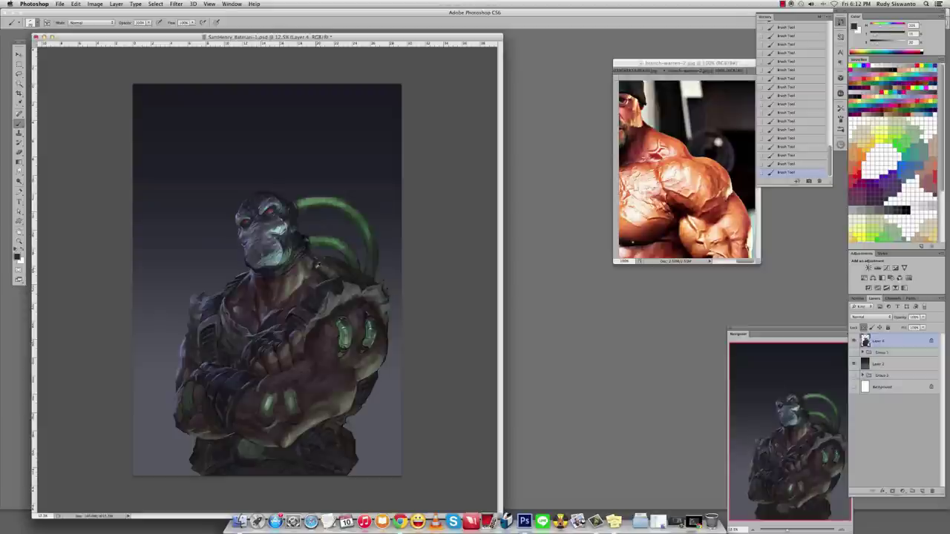
Shade in Soft Light mode, then return the brush to Normal and paint the neck's side with a sampled tone.
right_click(297, 257, "shift")
left_click(329, 388)
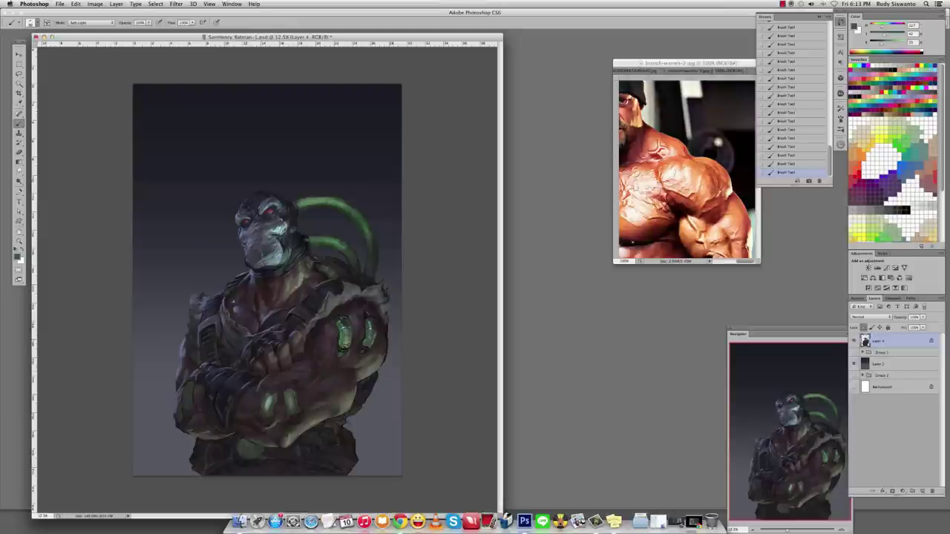
right_click(297, 257, "shift")
left_click(303, 270)
left_click(306, 267, "alt")
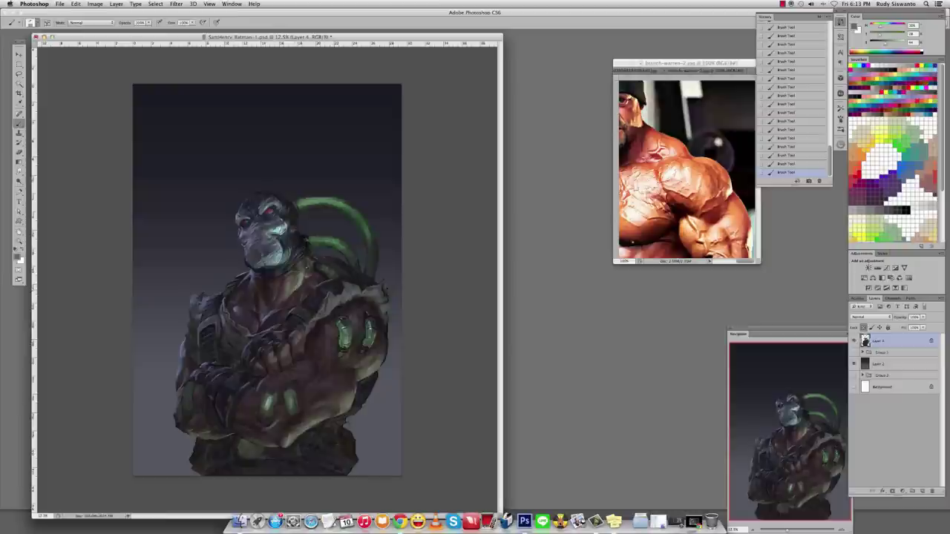
Paint the vest's torn edge near the fist and the upper arm around the glowing tubes with sampled tones.
key("z")
key("b")
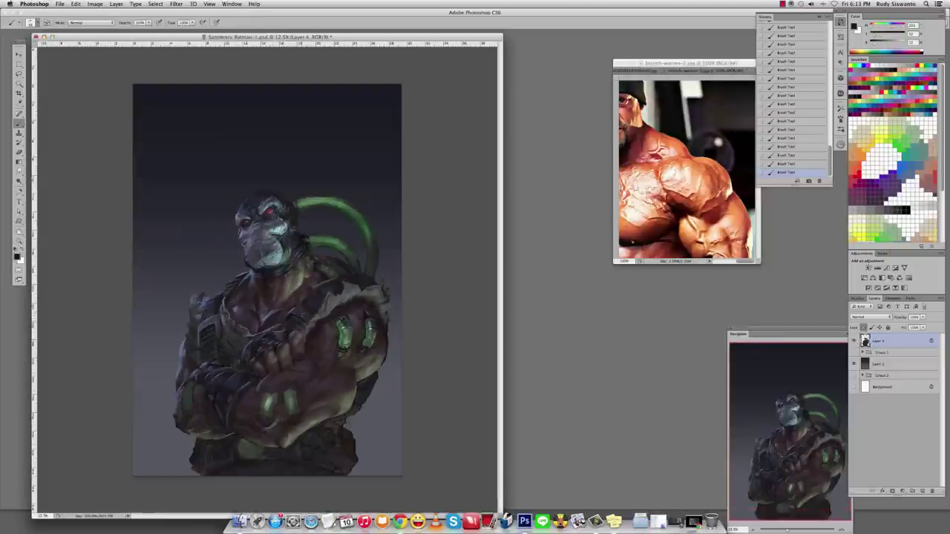
left_click(306, 314, "alt")
left_click_drag(349, 260, 349, 479)
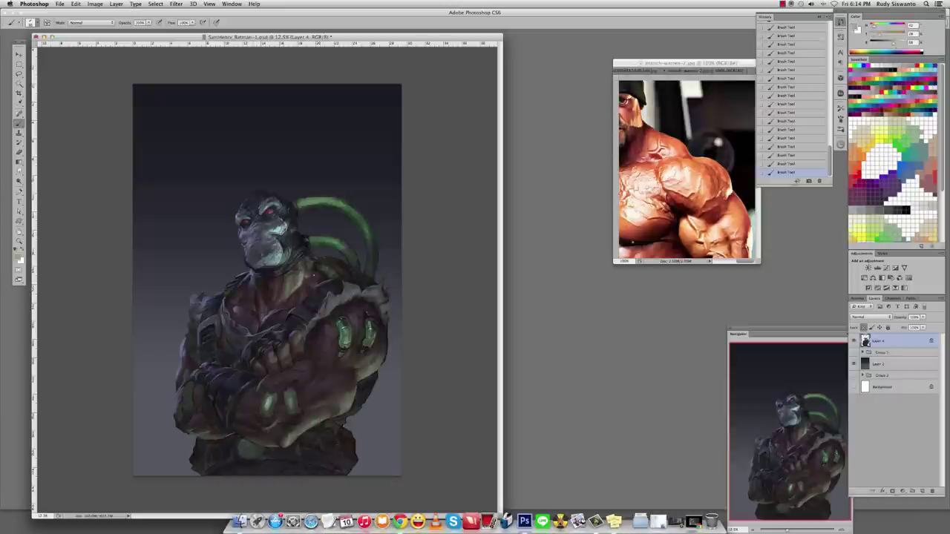
left_click(302, 316, "alt")
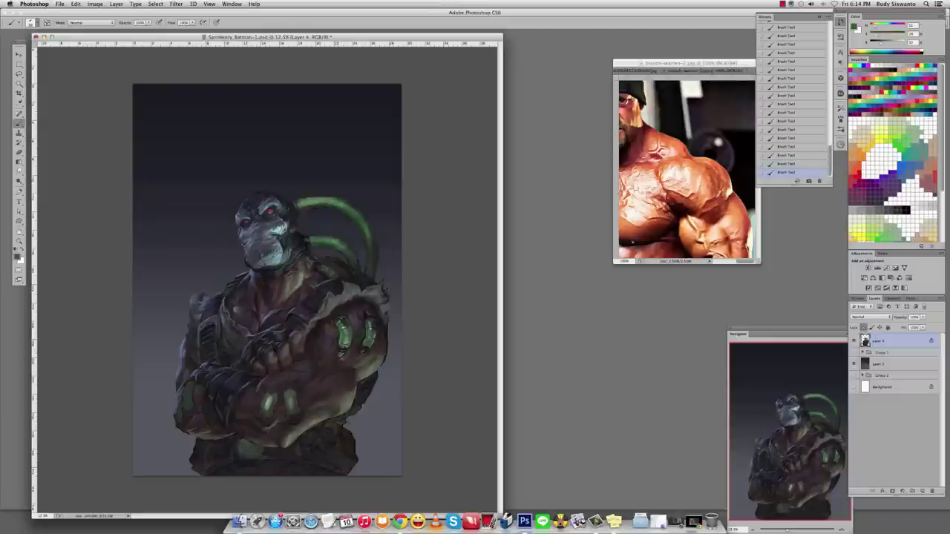
left_click(361, 319, "alt")
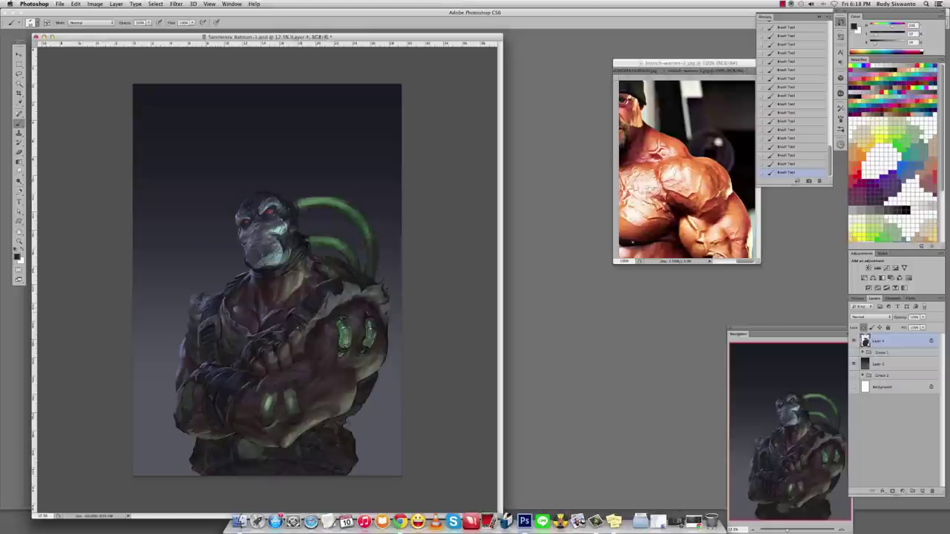
Paint the vest's inner edge and the side of the neck down to the collar with sampled tones.
left_click(299, 329, "alt")
left_click(296, 283, "alt")
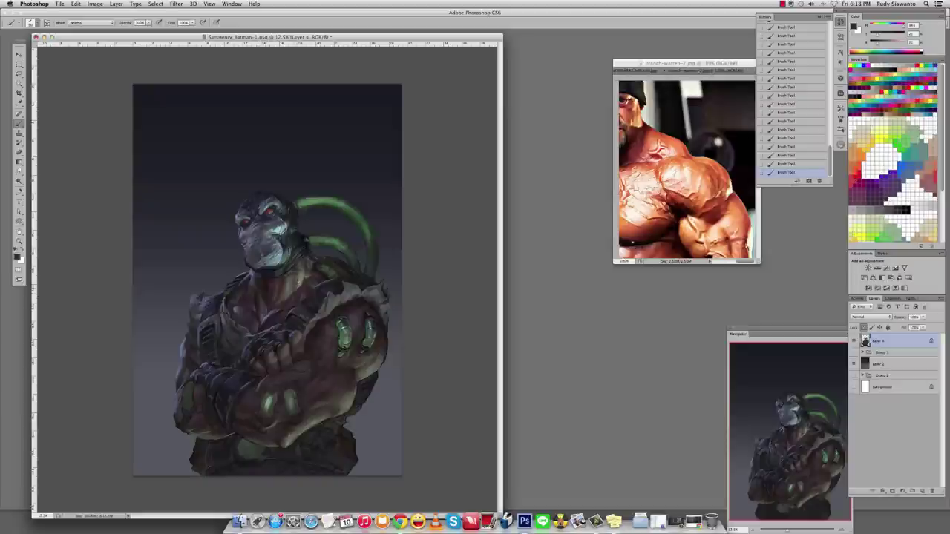
left_click(296, 284, "alt")
left_click(303, 266, "alt")
Brush highlights in Color Dodge mode around the near shoulder and return the brush to Normal mode.
right_click(346, 221, "shift")
left_click(363, 322)
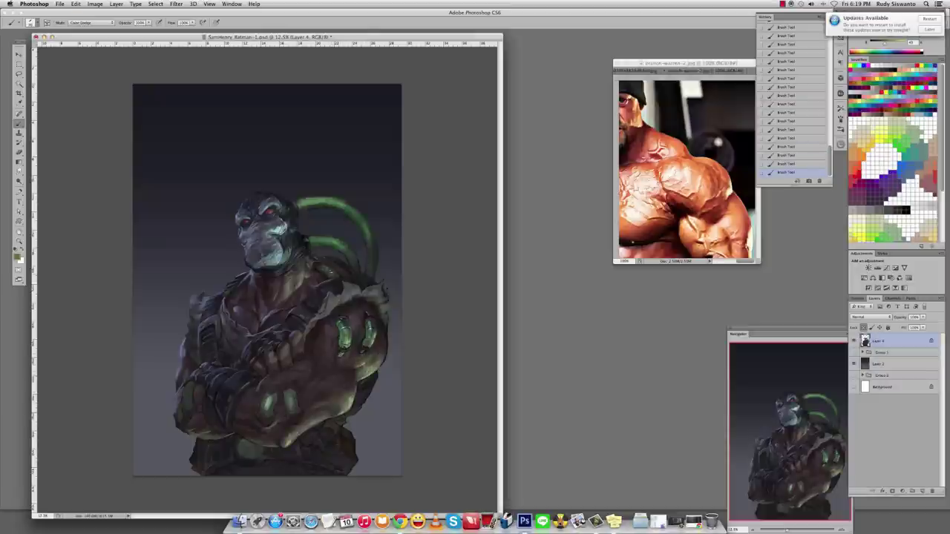
right_click(283, 254, "shift")
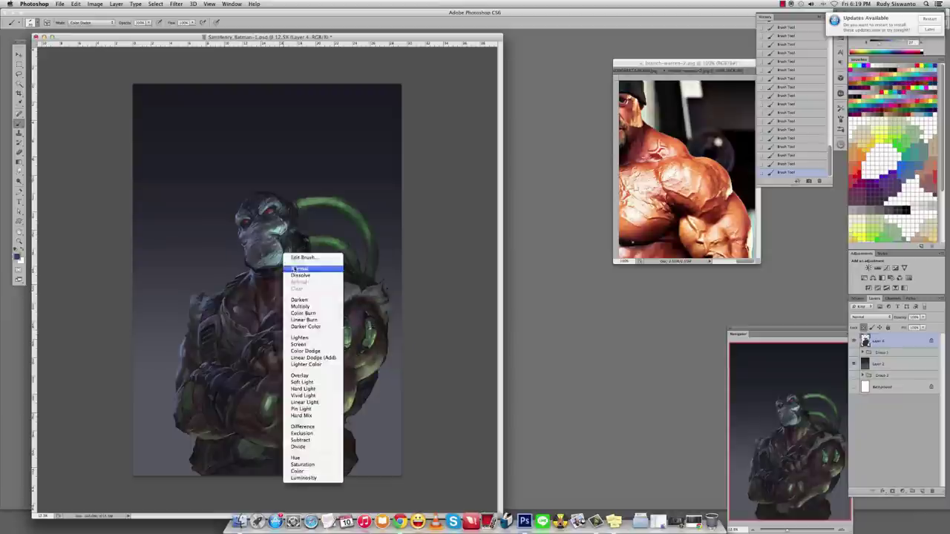
left_click(297, 268)
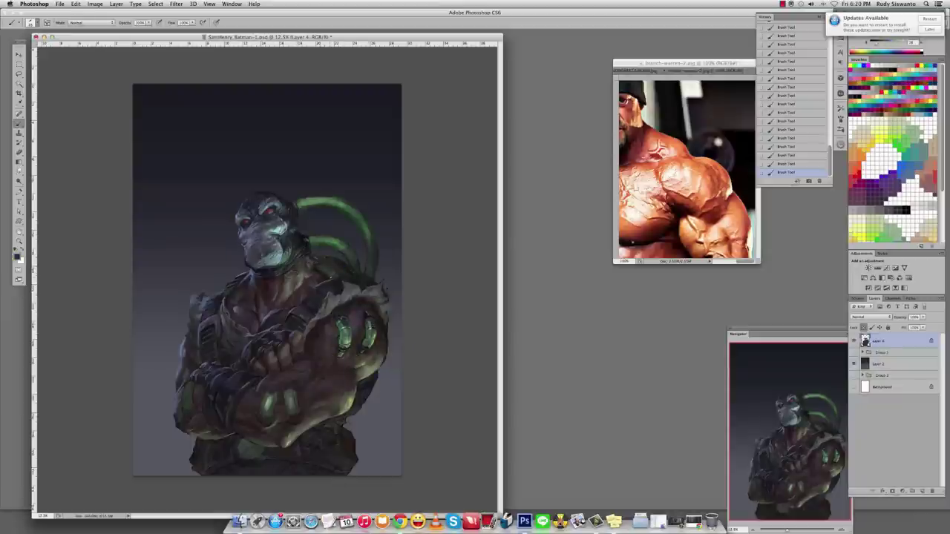
Paint a glowing green tube on the near shoulder beside the neck with sampled greens, alternating Color Dodge and Normal modes.
left_click(343, 330, "alt")
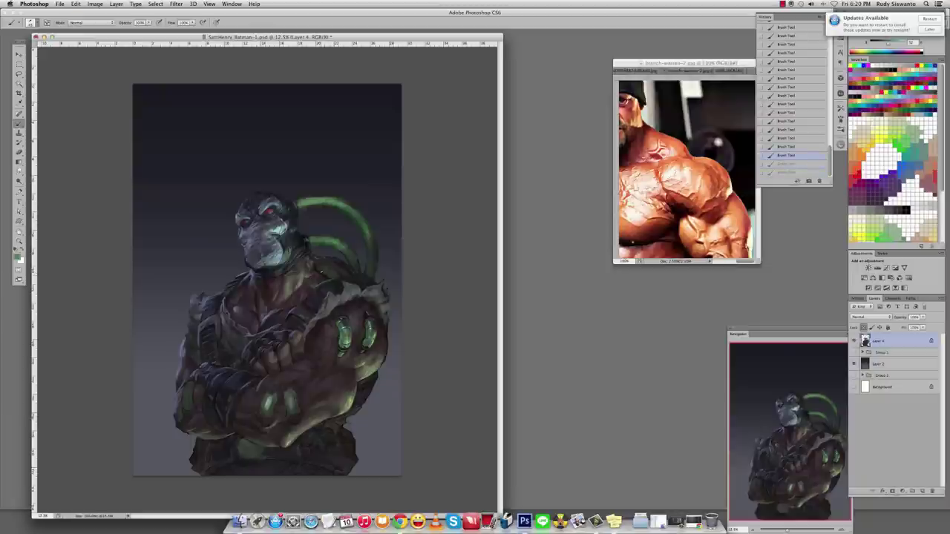
left_click(332, 271, "alt")
left_click(282, 225, "alt")
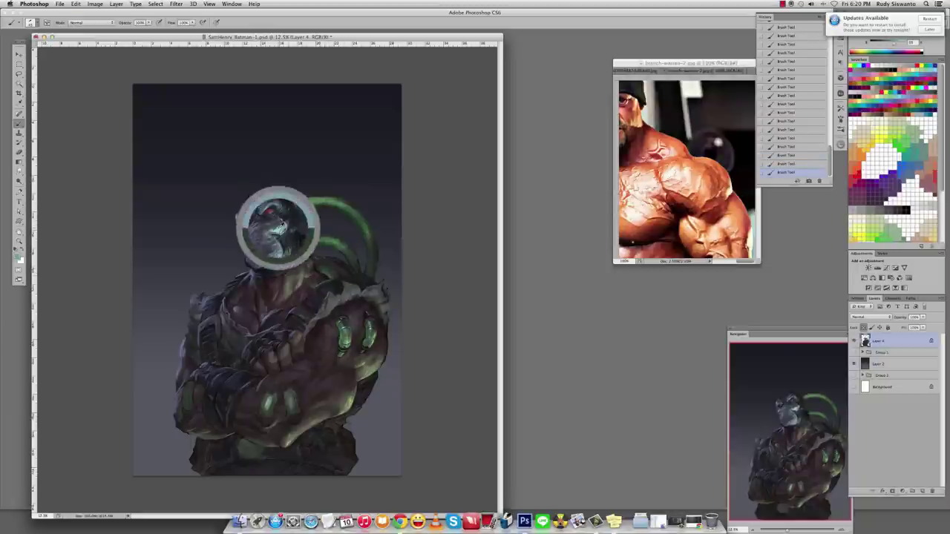
key("shift+alt+d")
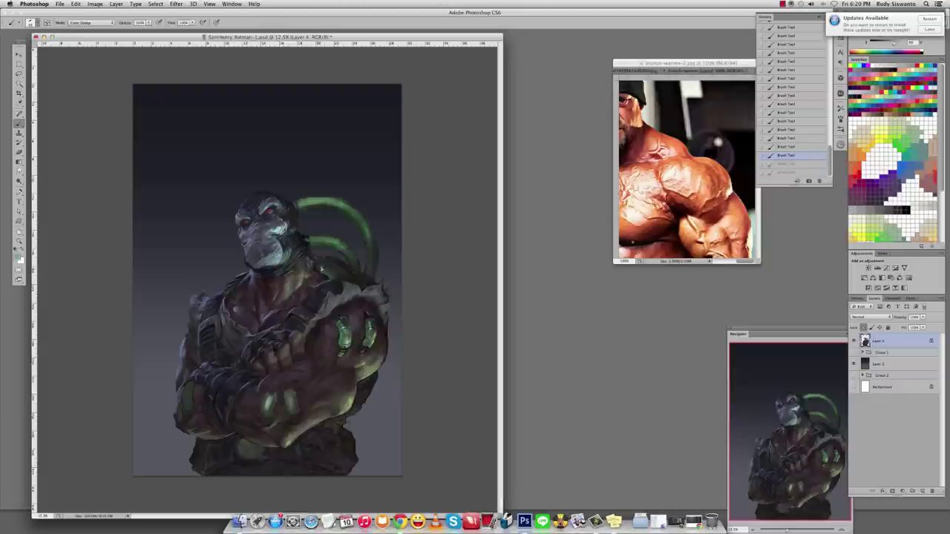
left_click(352, 269, "alt")
key("shift+alt+n")
left_click(320, 273, "alt")
key("shift+alt+d")
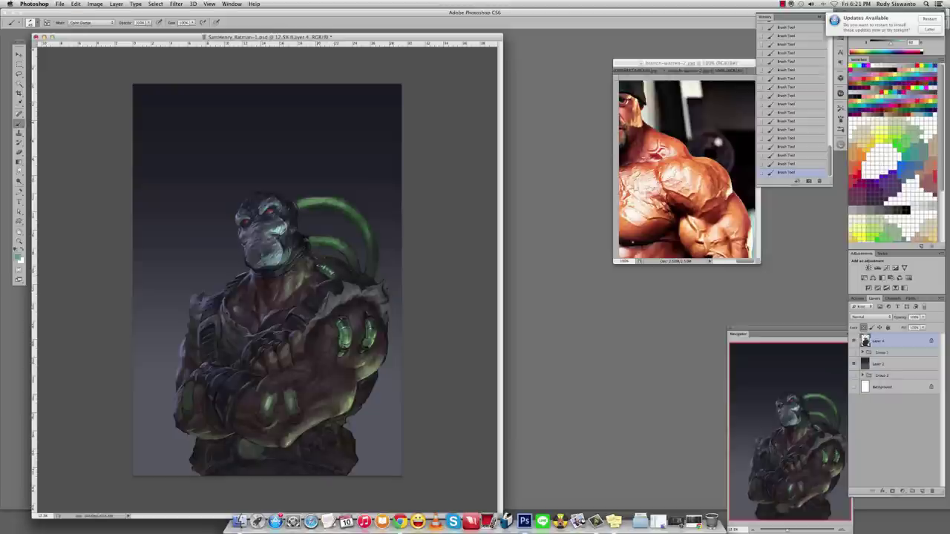
key("shift+alt+n")
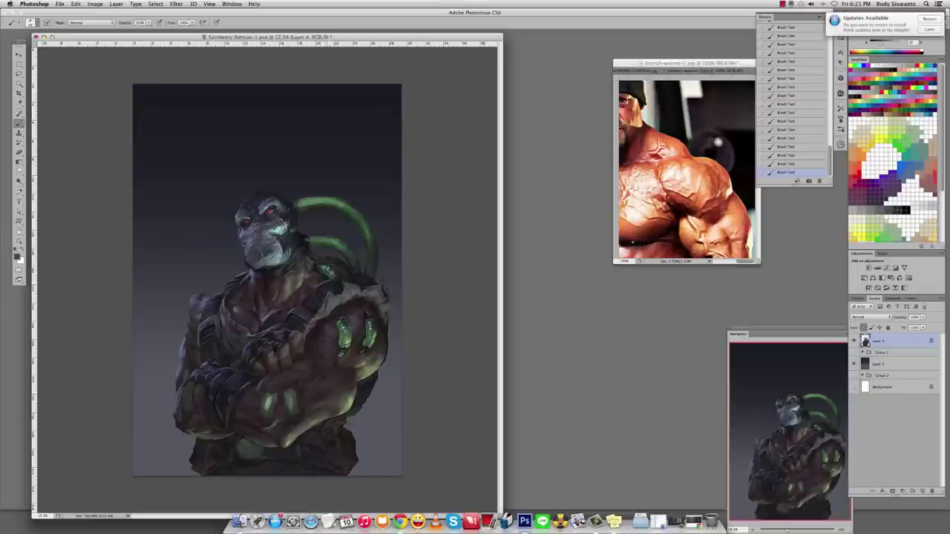
Refine the near shoulder's green tube and the dark area around it with sampled tones.
left_click(379, 333, "alt")
left_click(356, 273, "alt")
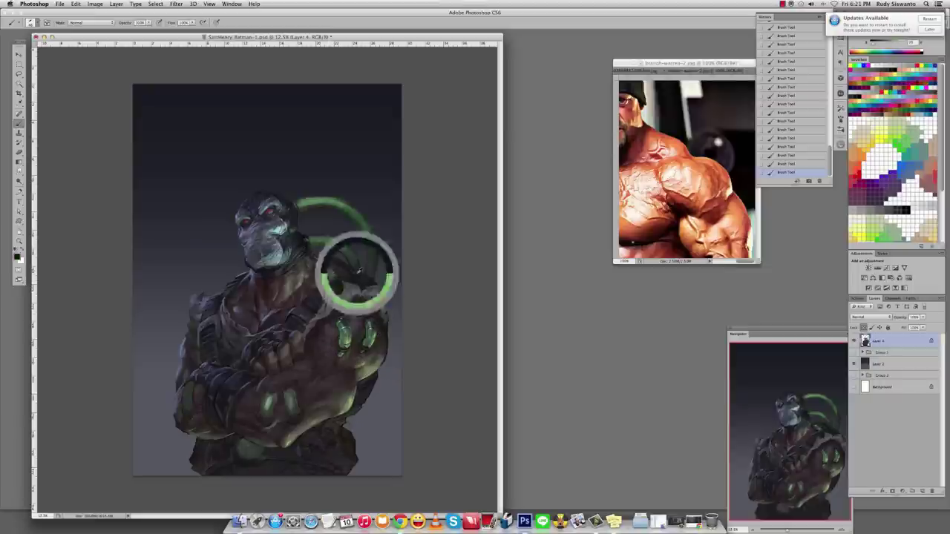
left_click(242, 275, "alt")
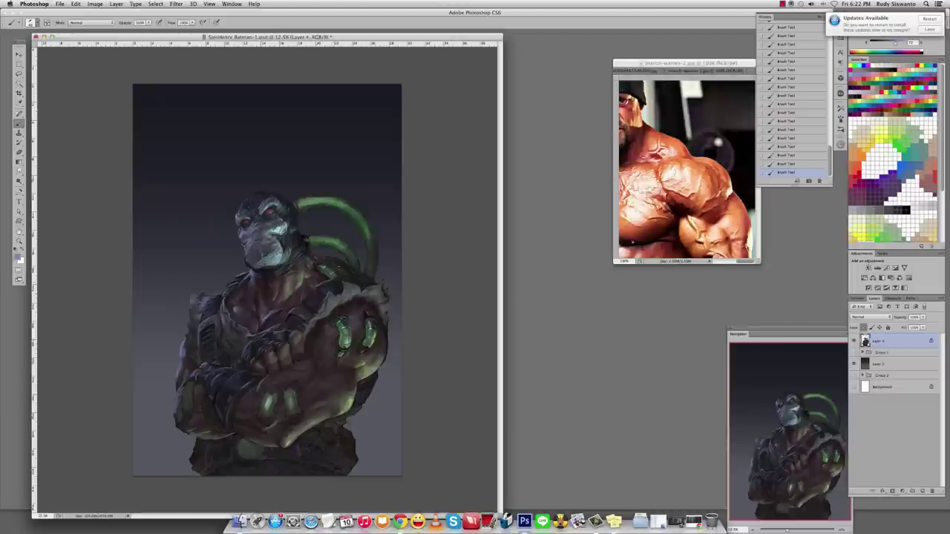
left_click(334, 270, "alt")
left_click(339, 268, "alt")
Smudge the paint on top of the far shoulder beside the collar and touch it up with the brush.
key("r")
left_click_drag(227, 285, 239, 289)
left_click_drag(234, 283, 241, 287)
key("b")
left_click(237, 286)
Brush Color Dodge highlights along the top of the far shoulder with a pale tone sampled from the mask.
left_click(238, 217, "alt")
key("shift+alt+d")
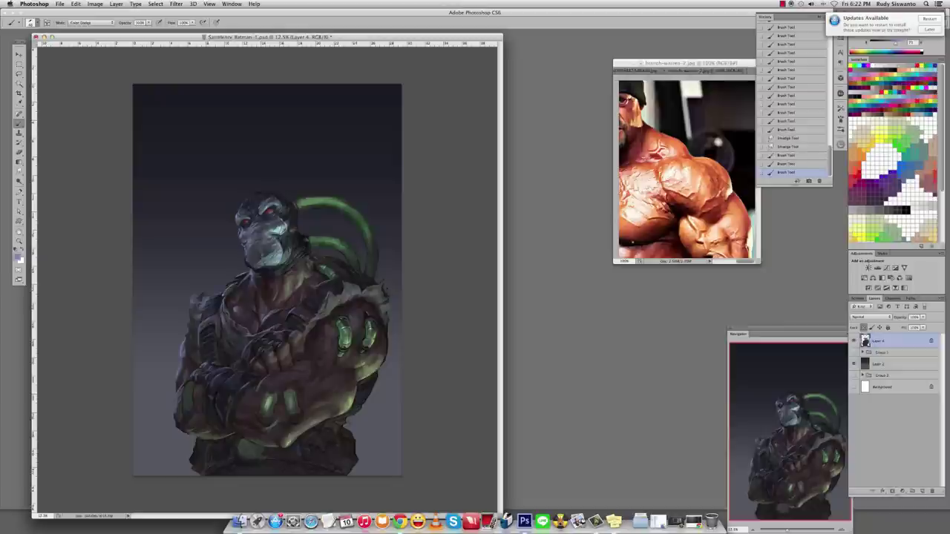
left_click_drag(236, 285, 242, 289)
left_click_drag(240, 287, 246, 291)
left_click_drag(245, 288, 250, 292)
mouse_move(249, 289)
left_mouse_down()
mouse_move(270, 301)
mouse_move(234, 284)
mouse_move(250, 266)
left_mouse_up()
In Normal mode, paint the far shoulder's tube and the neckline beside it with sampled green and dark tones.
key("shift+alt+n")
left_click(345, 333, "alt")
left_click(236, 282, "alt")
left_click(248, 282, "alt")
left_click(243, 274, "alt")
Erase stray paint between the tubes behind the neck and dab the near upper arm's outer edge with sampled tones.
key("e")
left_click_drag(359, 235, 341, 245)
key("b")
left_click(386, 321)
left_click(386, 321)
left_click(385, 320)
left_click(385, 320)
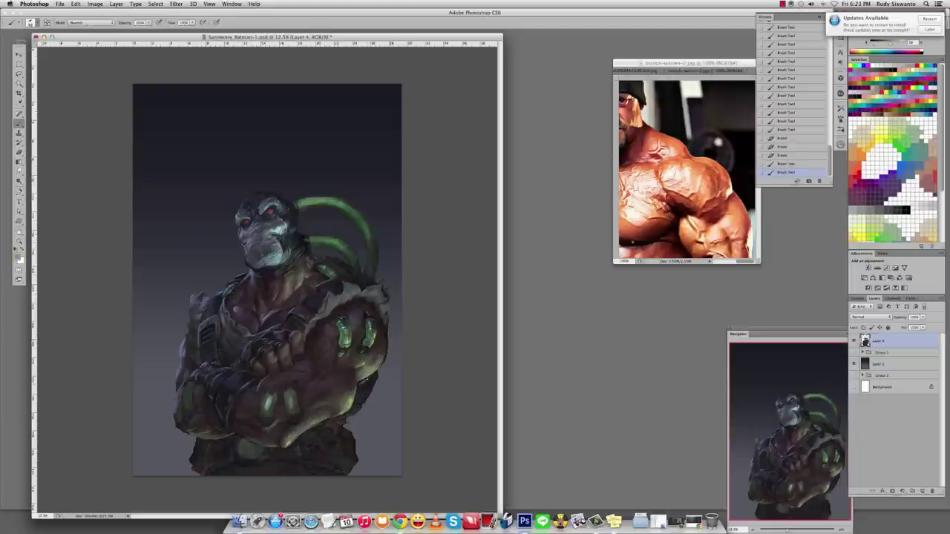
left_click(386, 320)
left_click(386, 322)
left_click(386, 320)
left_click(386, 320)
left_click(386, 320, "alt")
left_click(385, 321)
left_click(385, 319, "alt")
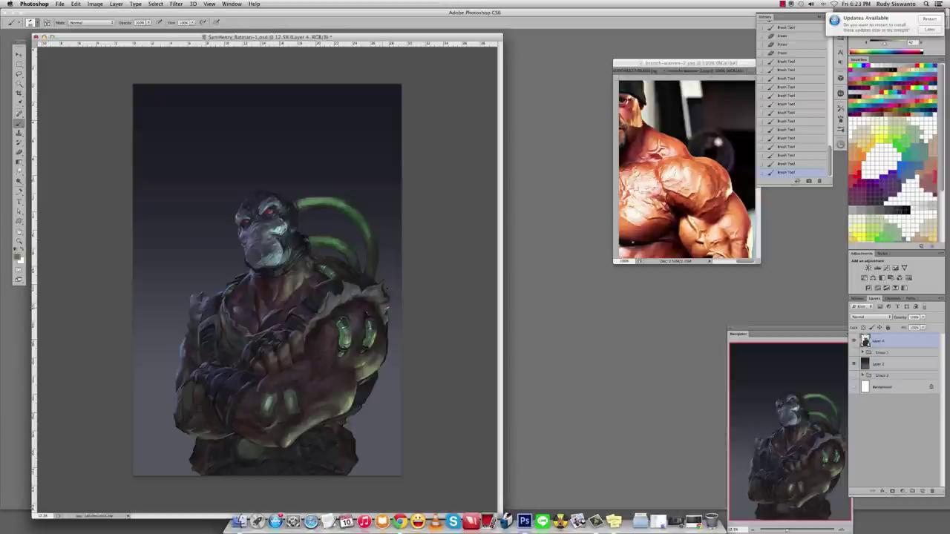
Paint the vest's ragged outer edge and the ribbed side behind the elbow, undoing the last unwanted strokes.
left_click(385, 317)
left_click(384, 316)
left_click(381, 304)
key("super+z")
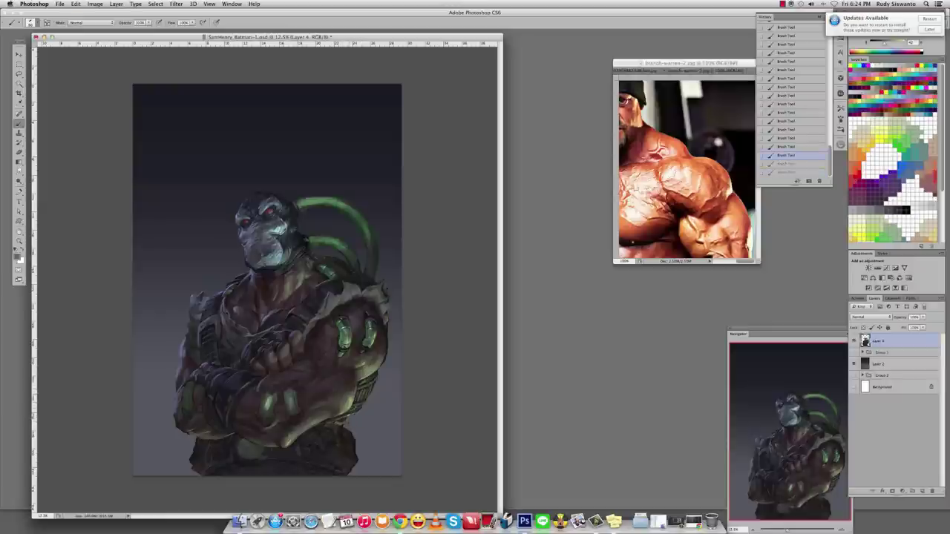
Lasso an area between the near forearm and the ribbed side, clear it, and remove the selection.
key("l")
key("Delete")
mouse_move(346, 415)
left_mouse_down()
mouse_move(363, 432)
mouse_move(360, 378)
left_mouse_up()
key("ctrl+d")
Paint the near forearm's lower edge with a sampled light green tone and a larger brush.
key("b")
left_click(347, 417, "alt")
key("bracketright")
key("bracketright")
key("bracketright")
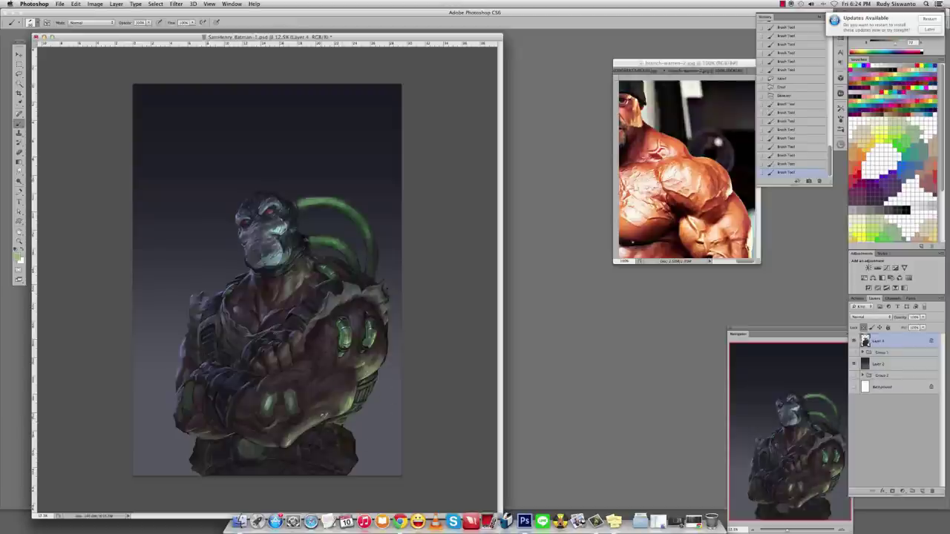
Smudge the highlights on the middle of the near forearm to blend them.
key("r")
left_click(317, 401)
left_click_drag(316, 400, 326, 399)
Paint the upper ends of the glowing tubes on the near upper arm with a sampled dark tone.
key("b")
left_click(362, 312, "alt")
left_click(362, 312)
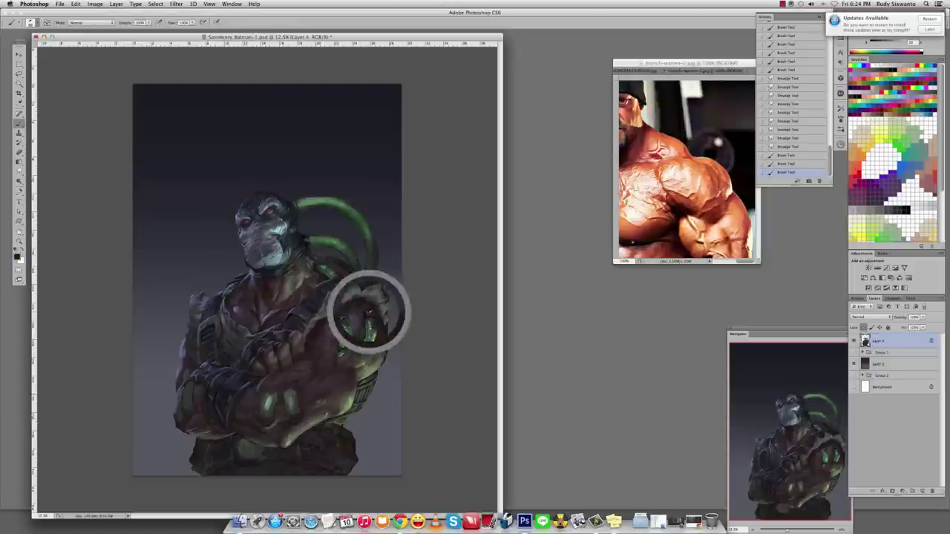
left_click(371, 312)
left_click(370, 312)
left_click(371, 311)
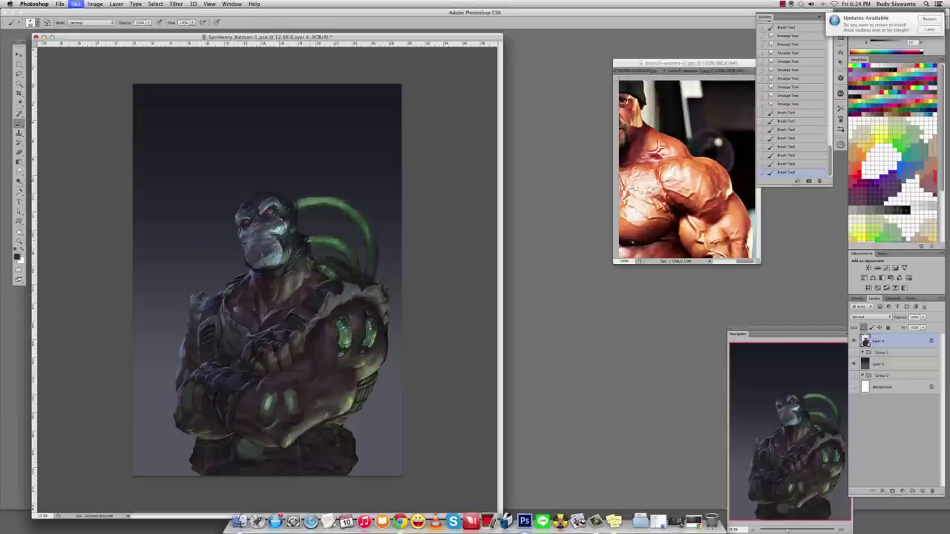
Erase the stray edge where the upper tube meets the head and adjust the brush colour.
key("e")
left_click(299, 196)
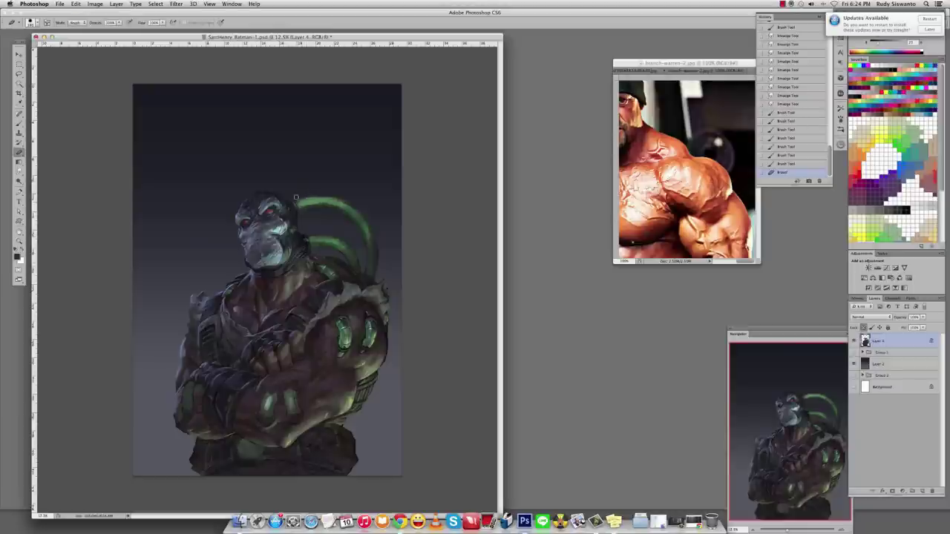
key("b")
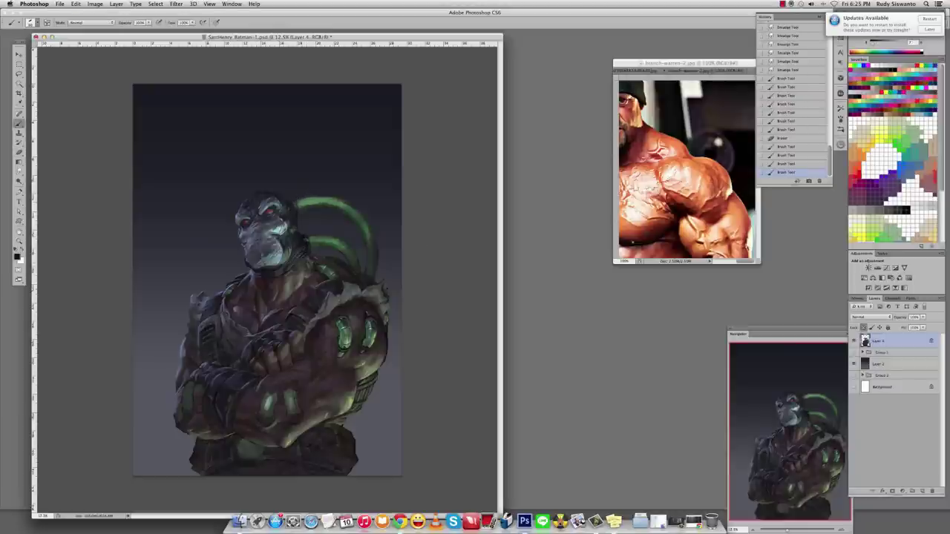
left_click_drag(912, 36, 874, 43)
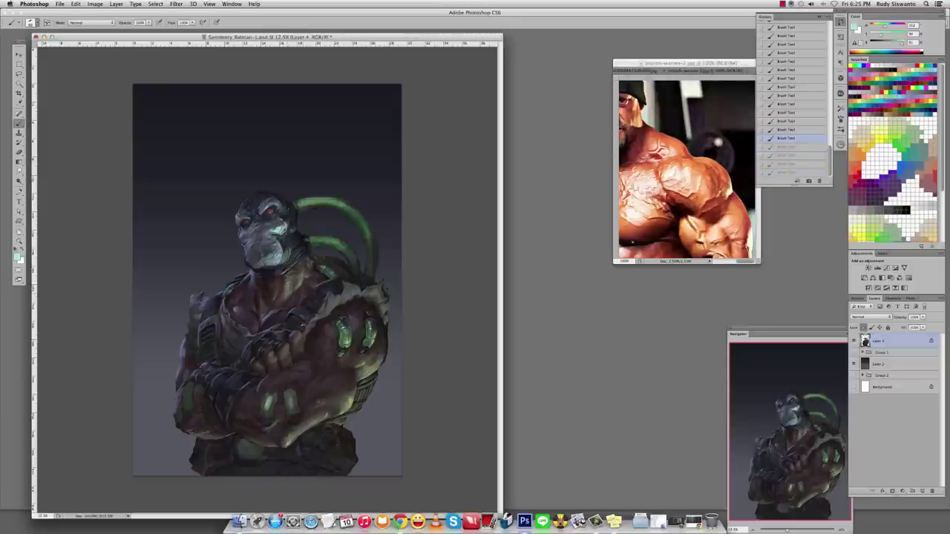
Paint the fist's knuckles and fingers with tones sampled from the hand.
left_click(287, 349, "alt")
left_click(282, 353, "alt")
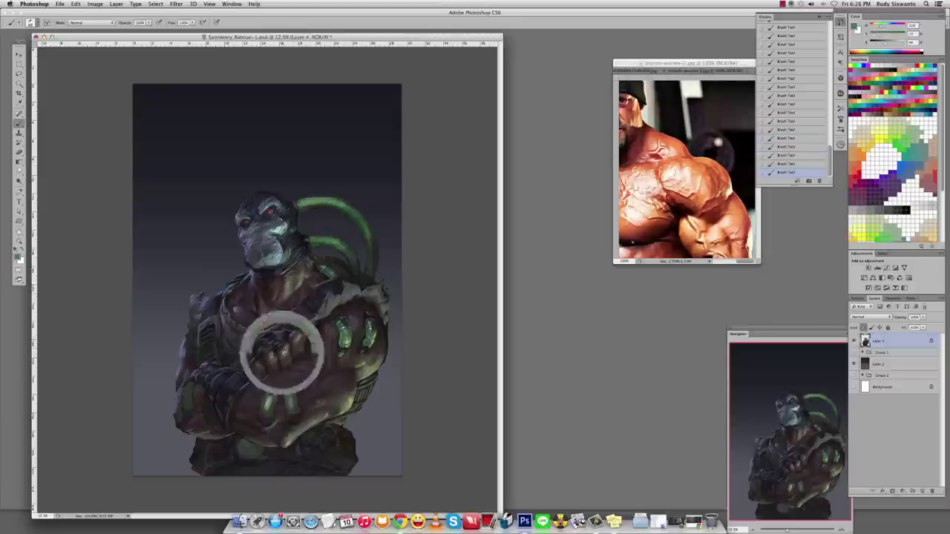
left_click(273, 360, "alt")
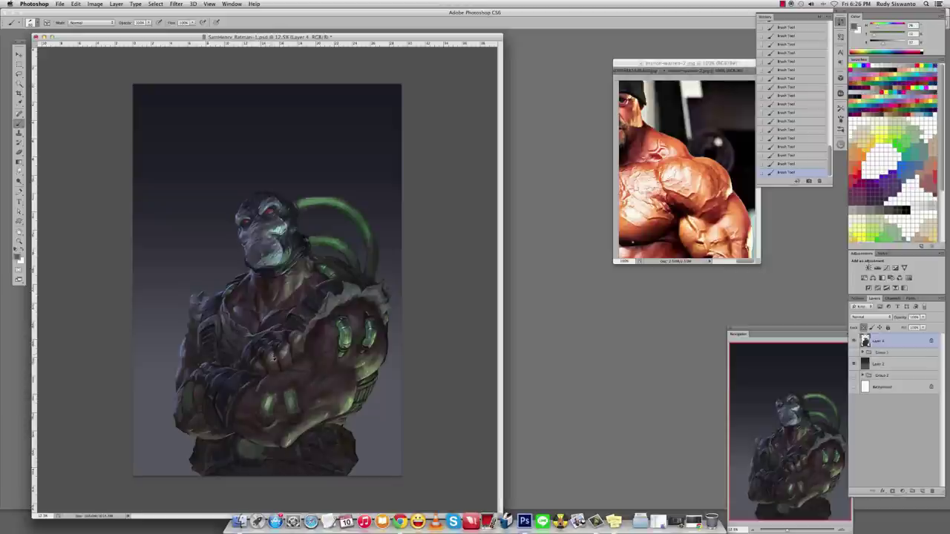
left_click(273, 359, "alt")
left_click(273, 359, "alt")
left_click(273, 359, "alt")
Try a cool tone sampled from the mask, undo the last stroke, and resample a tone from the fist.
left_click(239, 216, "alt")
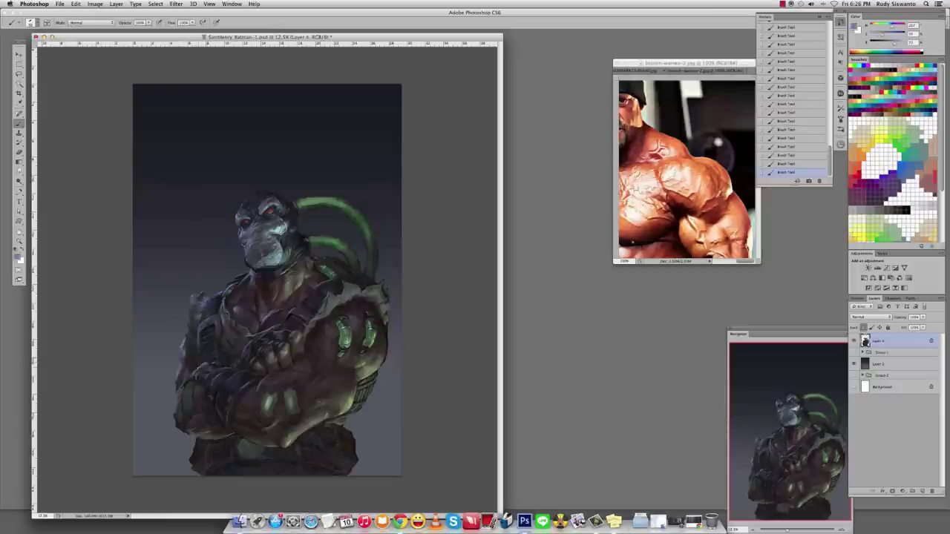
key("super+z")
left_click(259, 350, "alt")
Paint the skin around and between the glowing tubes on the near upper arm with sampled tones.
left_click(350, 356, "alt")
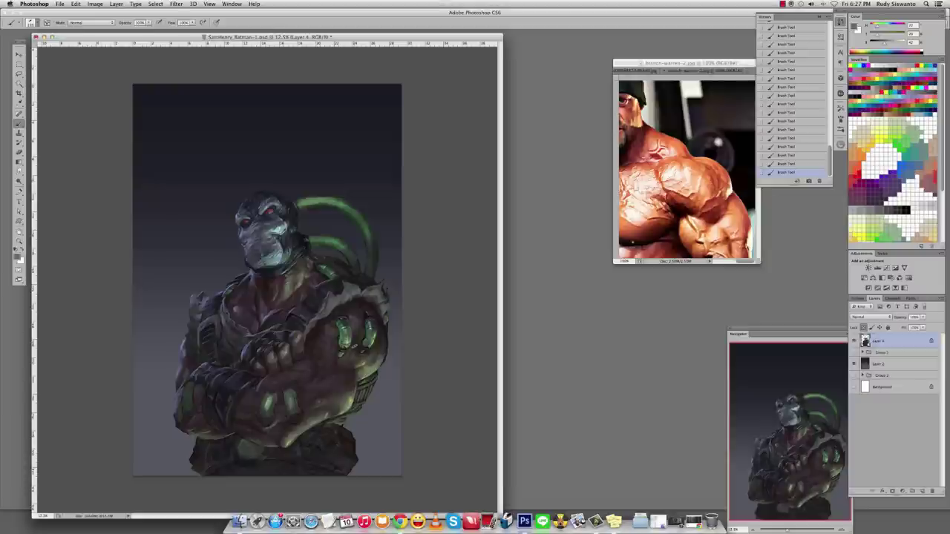
left_click(327, 363, "alt")
left_click(362, 312, "alt")
left_click(327, 363, "alt")
left_click(354, 339, "alt")
left_click(353, 340, "alt")
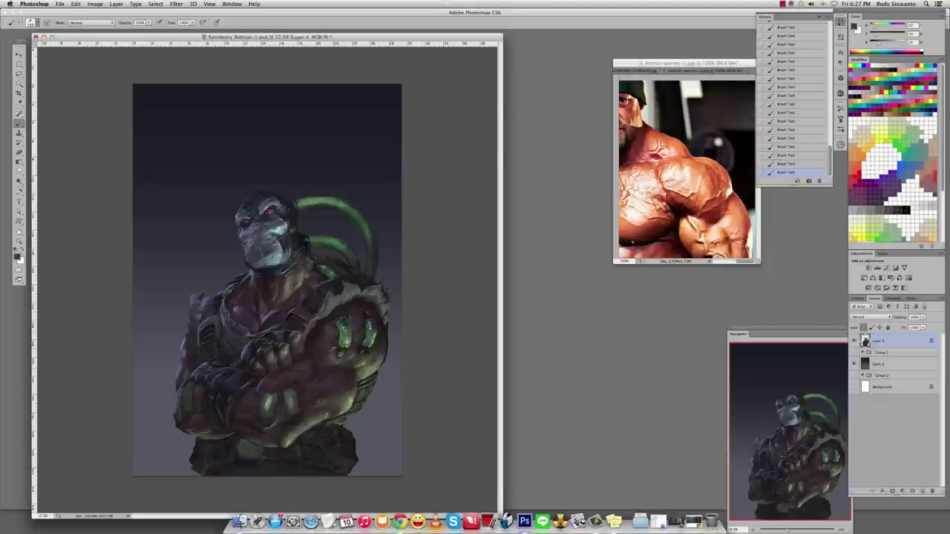
Shade the fold between the near upper arm and the forearm with sampled skin tones.
left_click(354, 362, "alt")
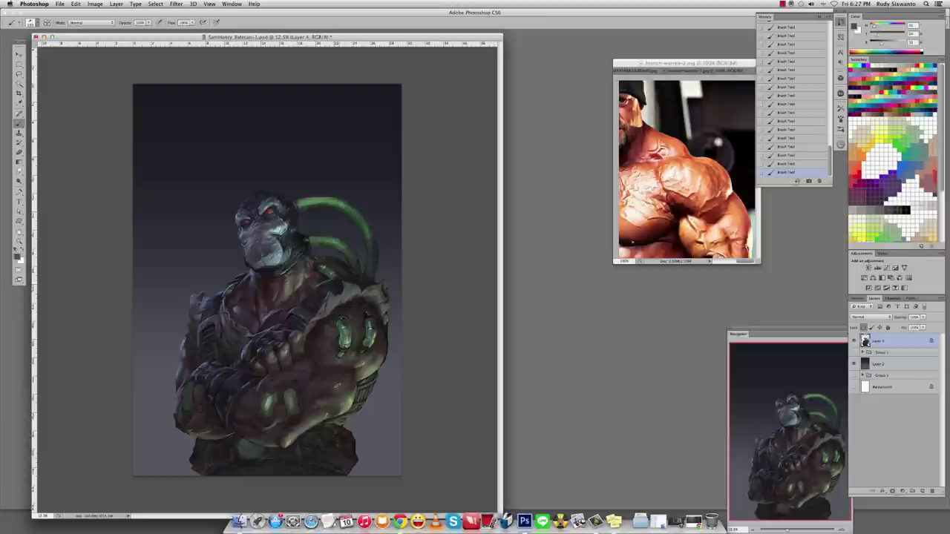
left_click(339, 394, "alt")
left_click(321, 384, "alt")
left_click(310, 389, "alt")
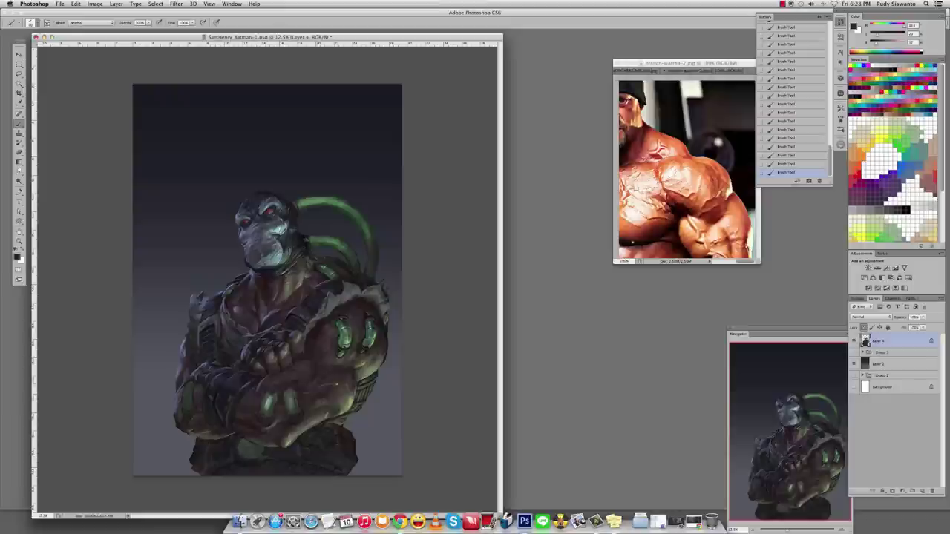
left_click(319, 393, "alt")
Paint the near forearm's lower edge and a short stroke on the far arm's wrap with sampled tones.
left_click(284, 425, "alt")
left_click(293, 416, "alt")
left_click_drag(201, 388, 196, 388)
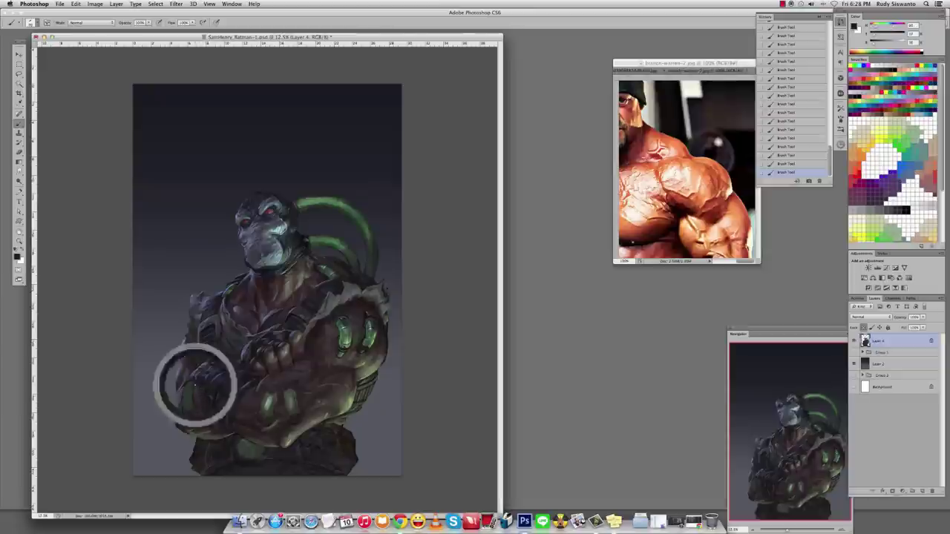
Paint a light rim along the near upper arm's outer edge with sampled tones.
left_click(285, 355, "alt")
left_click(378, 368, "alt")
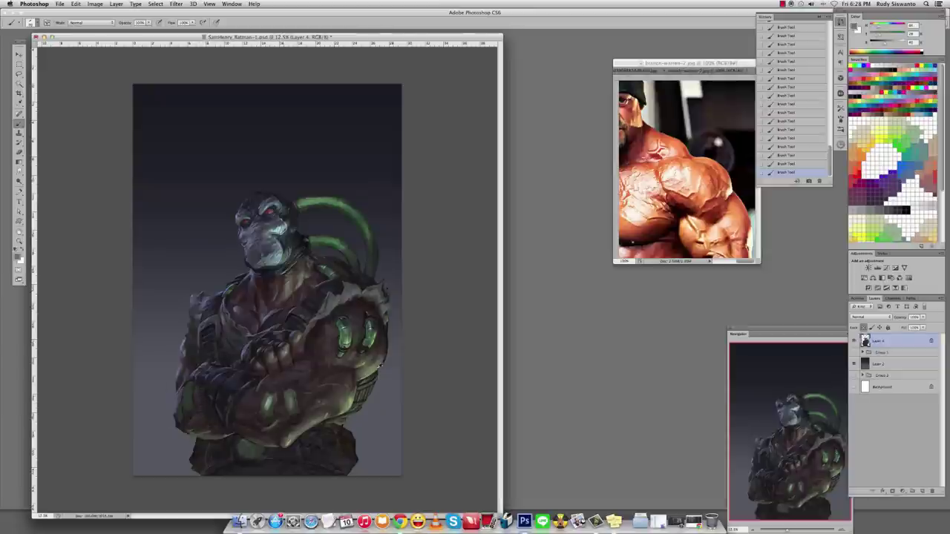
left_click(375, 370, "alt")
left_click_drag(388, 344, 387, 325)
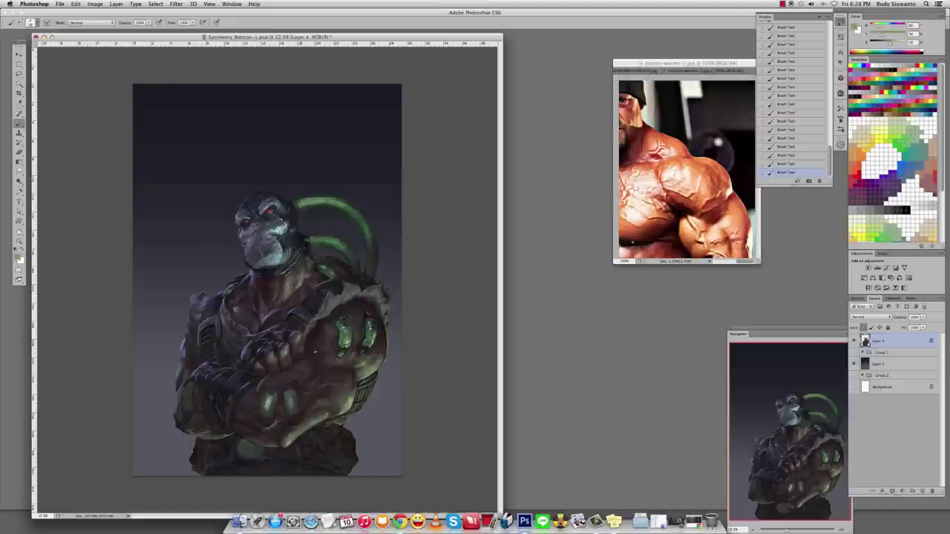
Paint the far upper arm's outer edge and the far shoulder with sampled tones.
left_click(188, 356, "alt")
left_click(179, 339, "alt")
left_click(227, 289, "alt")
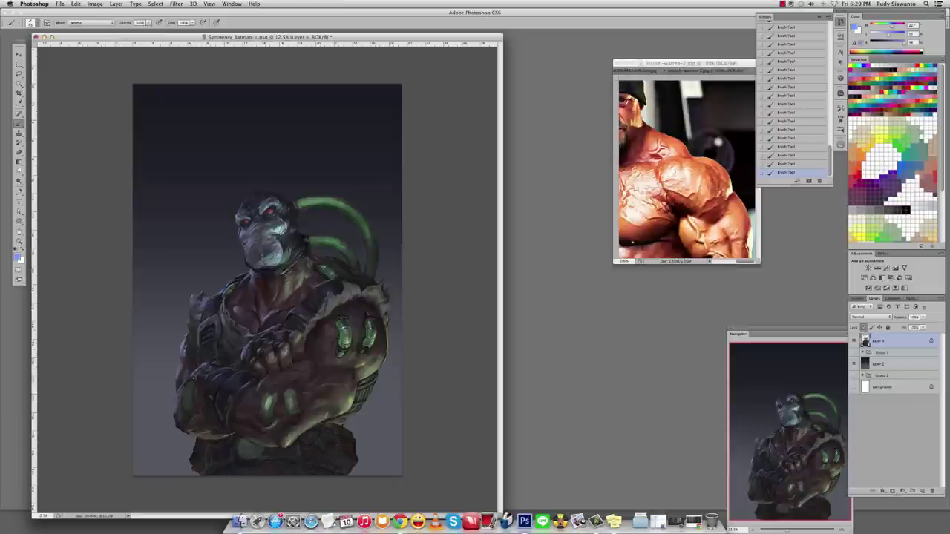
Paint a bluish rim light down the far forearm's outer edge and smudge it into the arm.
left_click_drag(187, 381, 183, 399)
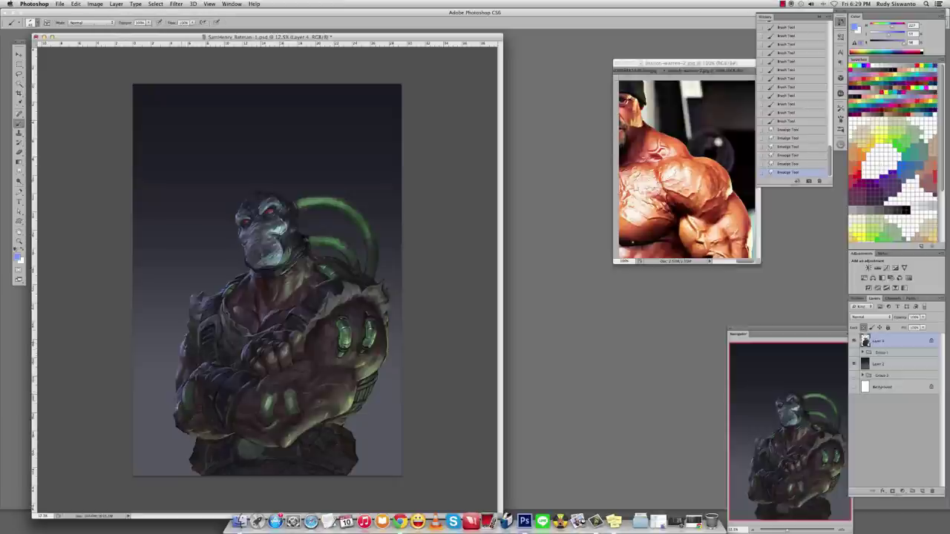
left_click_drag(181, 400, 180, 414)
key("r")
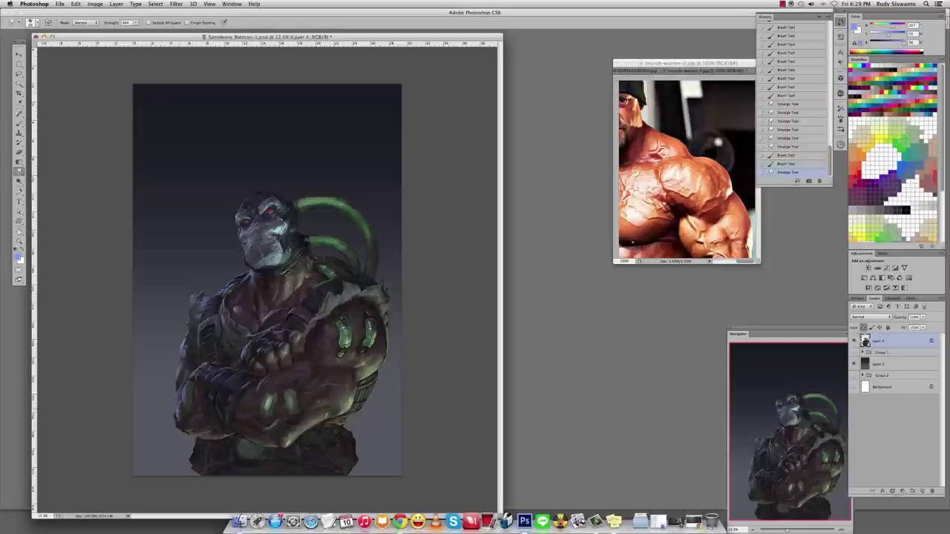
Paint dark strokes around the fist's knuckles and the near shoulder's tube with sampled tones.
key("z")
left_click(252, 342)
key("b")
left_click(273, 323, "alt")
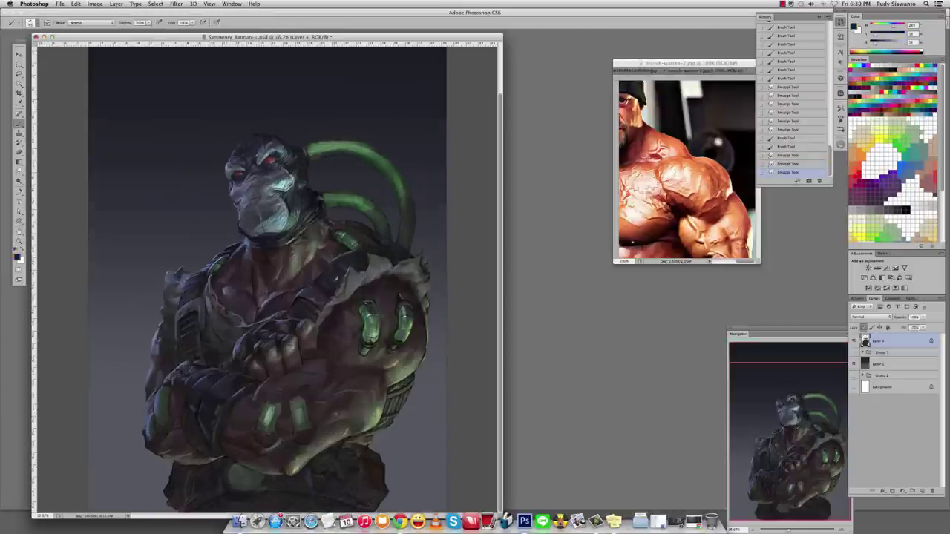
left_click_drag(269, 326, 273, 338)
left_click(273, 323, "alt")
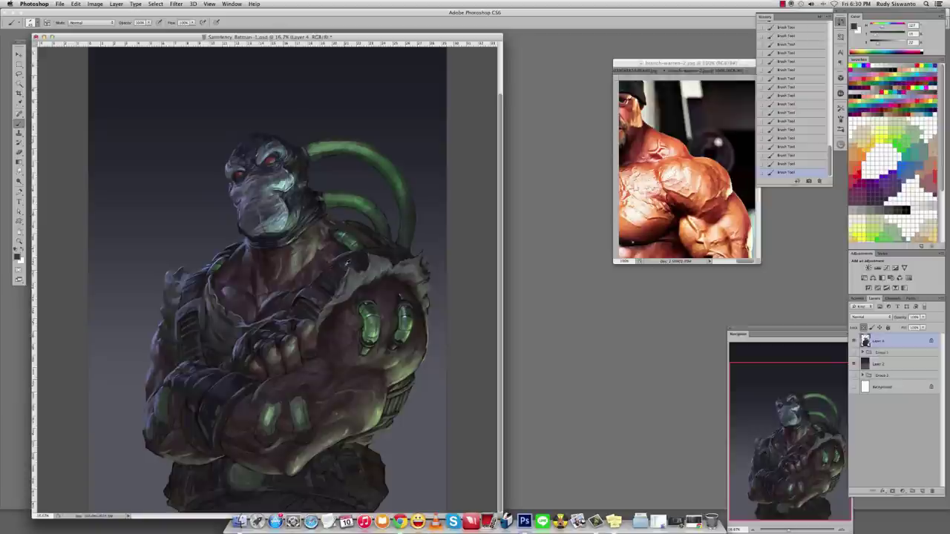
left_click(402, 298, "alt")
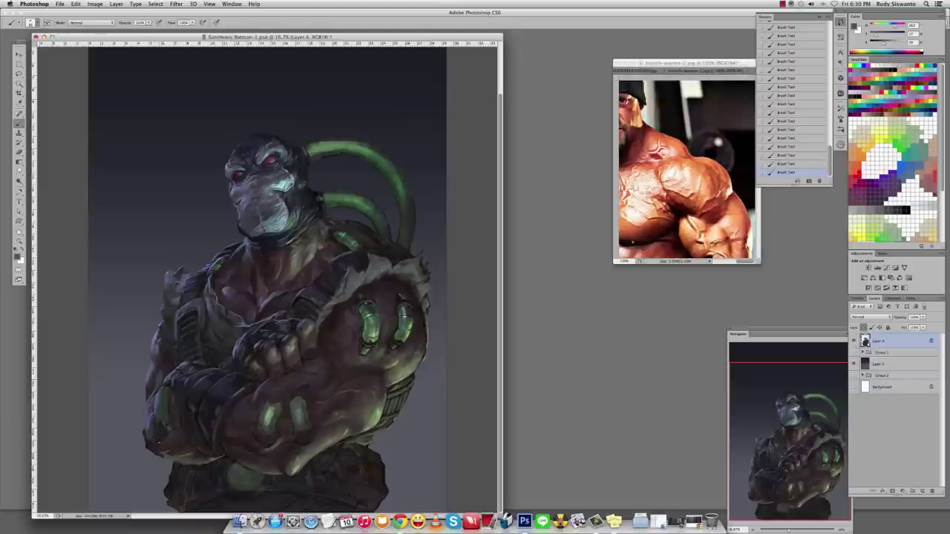
Brighten the far elbow with Color Dodge strokes in a sampled bluish tone and return the brush to Normal mode.
right_click(251, 397, "shift")
left_click(275, 442)
left_click(225, 167, "alt")
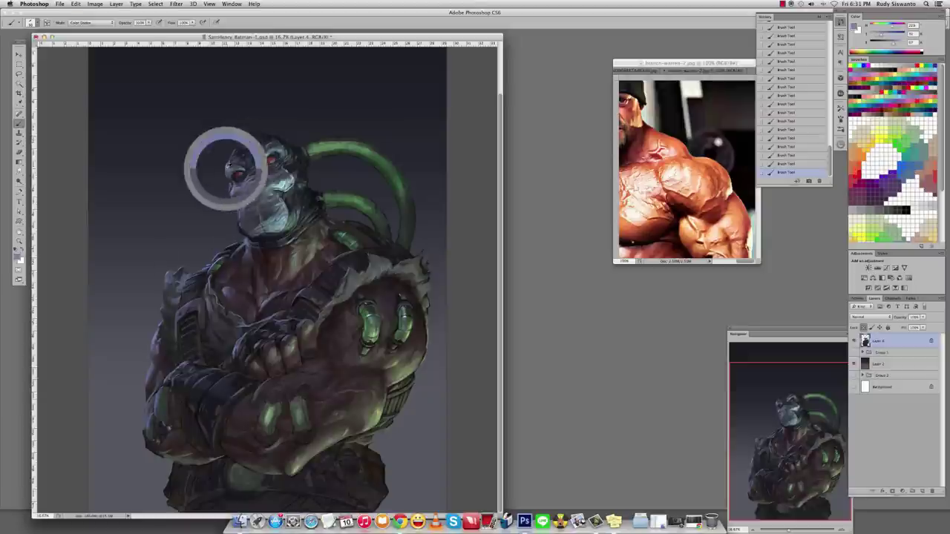
key("shift+alt+n")
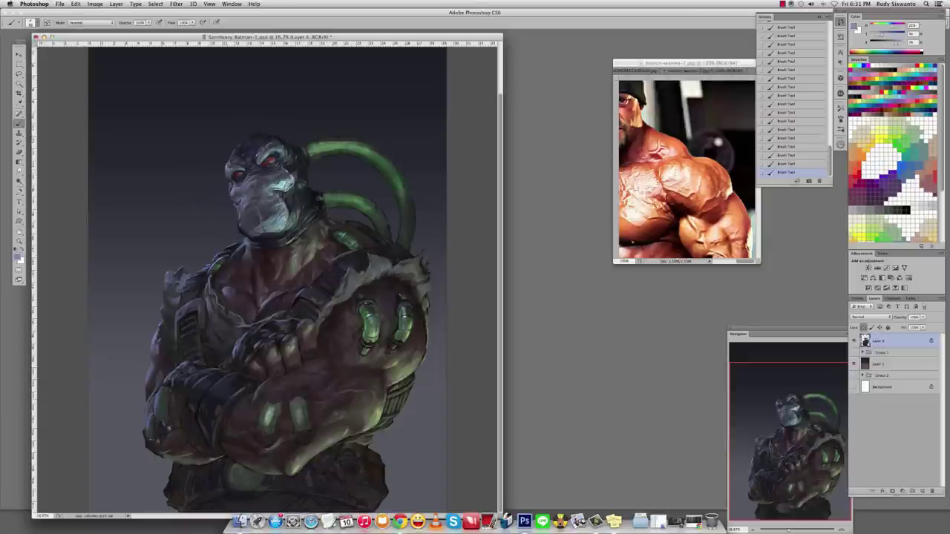
key("l")
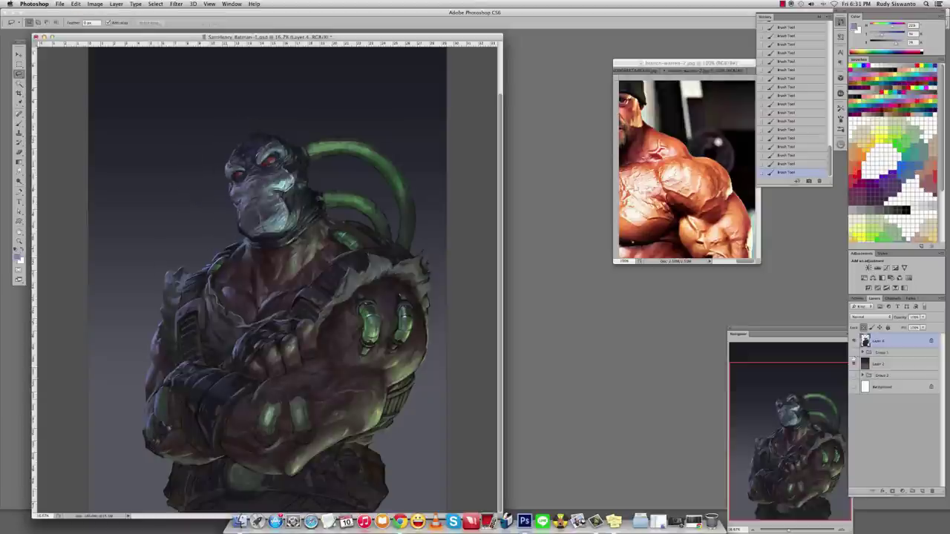
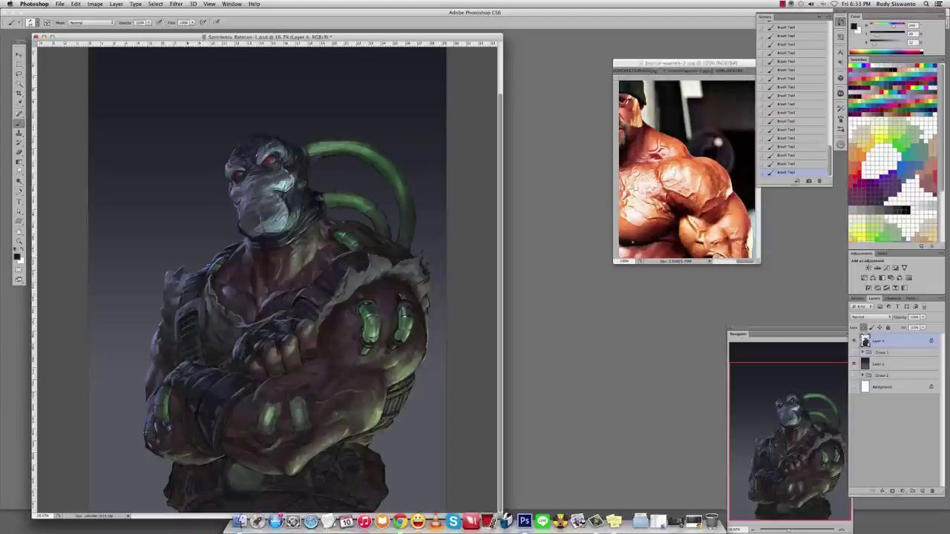
Render the green tube on the far forearm with sampled tones and Color Dodge highlights, and restore Normal brush mode.
left_click(160, 404, "alt")
left_click(246, 345, "alt")
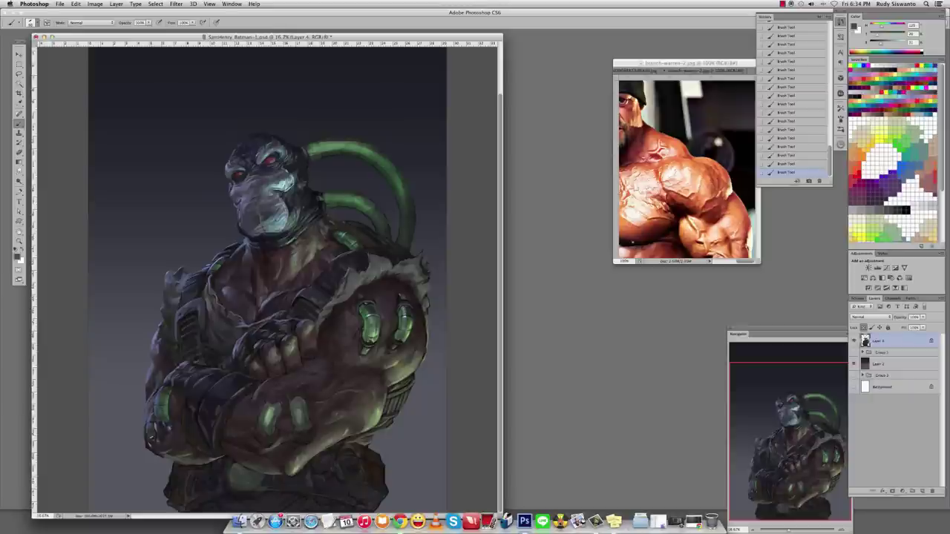
left_click(367, 314, "alt")
left_click(211, 171, "alt")
key("shift+alt+d")
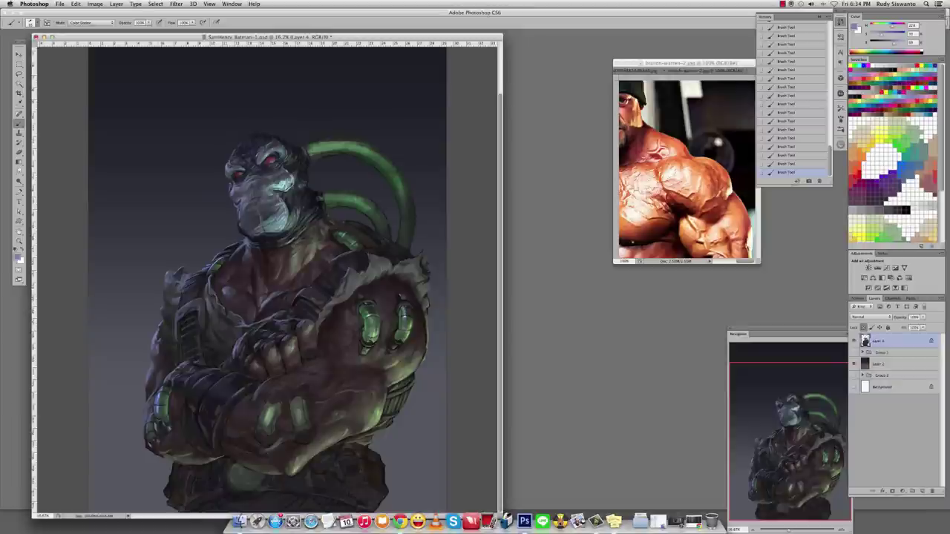
left_click(167, 398, "alt")
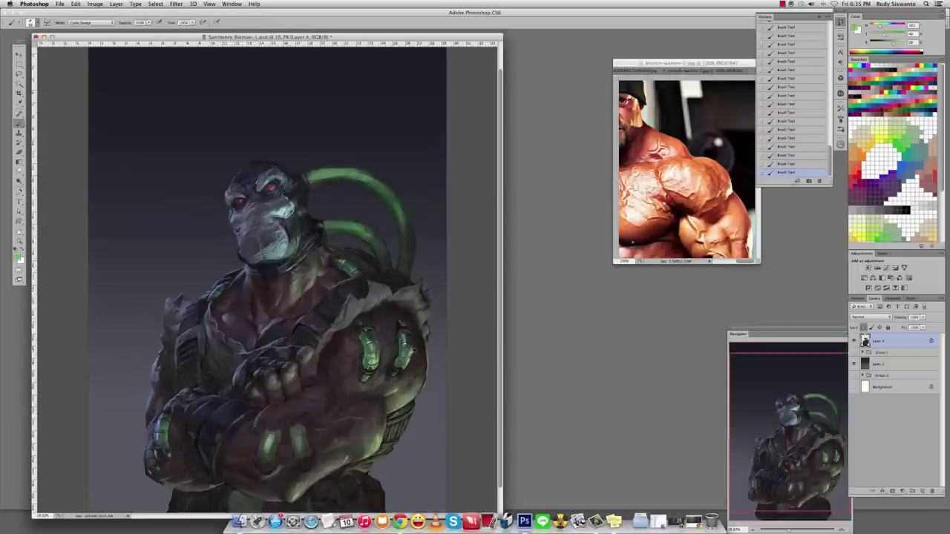
key("shift+alt+n")
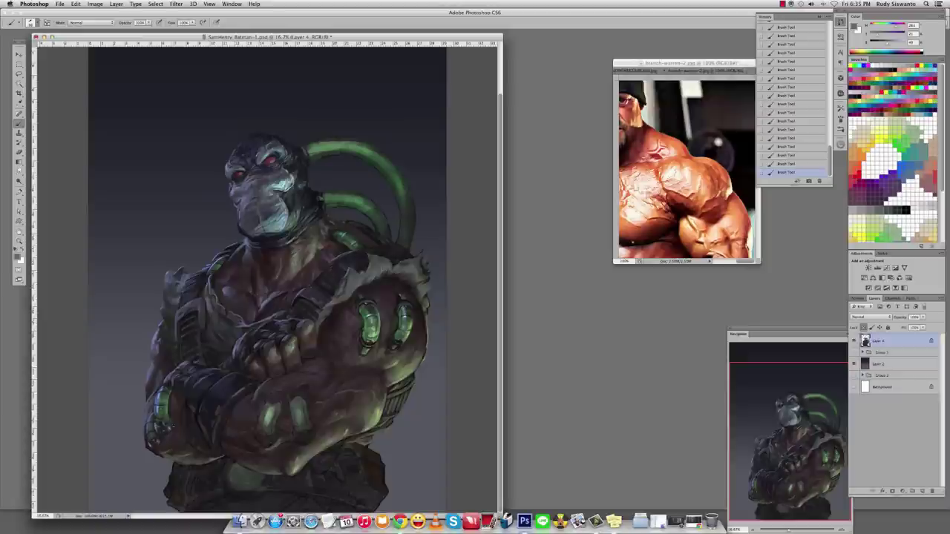
Refine the far elbow below the green tube with dark and sampled skin tones.
key("d")
key("x")
key("x")
left_click(170, 427, "alt")
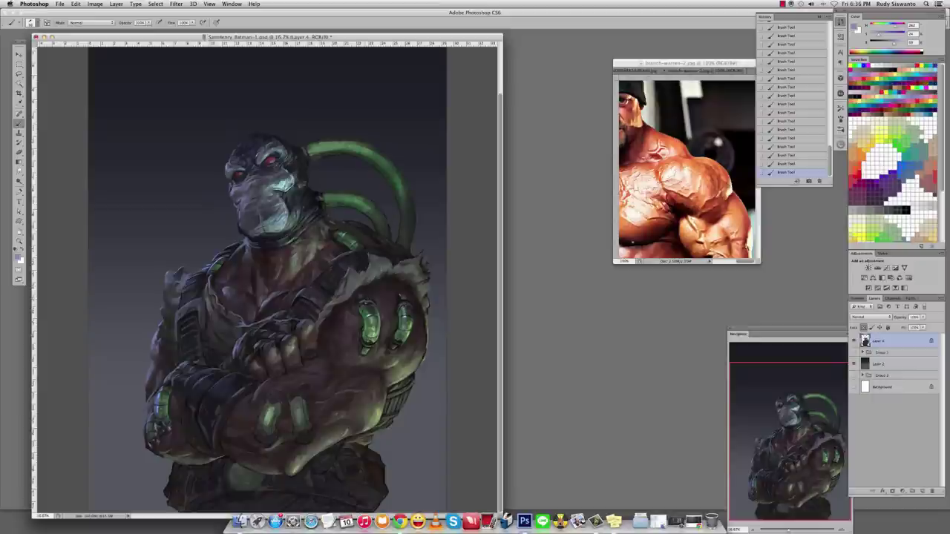
Paint the near forearm's lower edge and the waist beneath it with sampled olive and brown tones.
key("z")
left_click(364, 275, "alt")
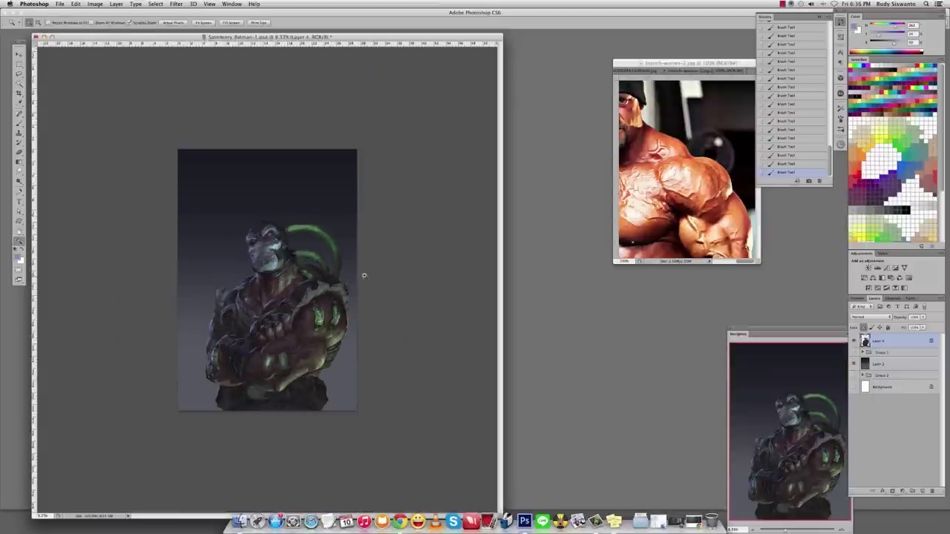
left_click(364, 275)
key("b")
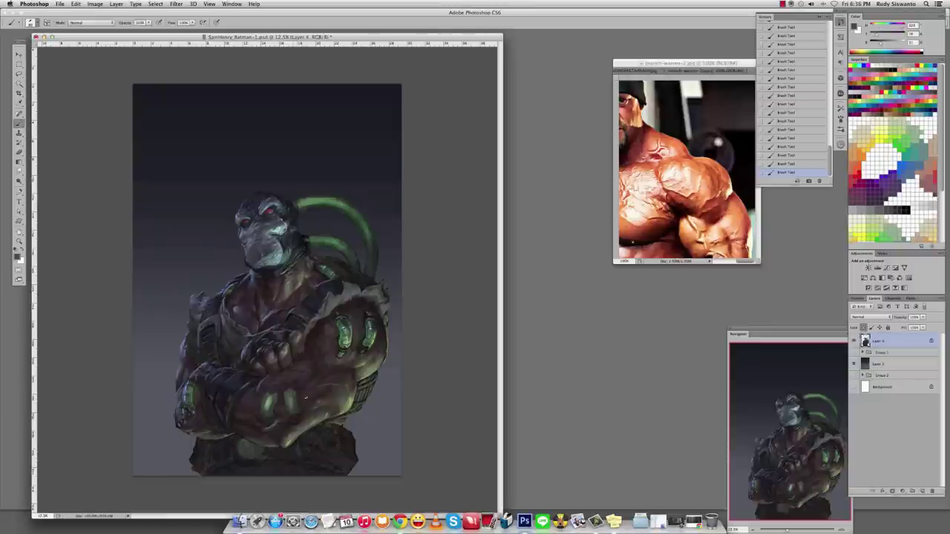
left_click(312, 435, "alt")
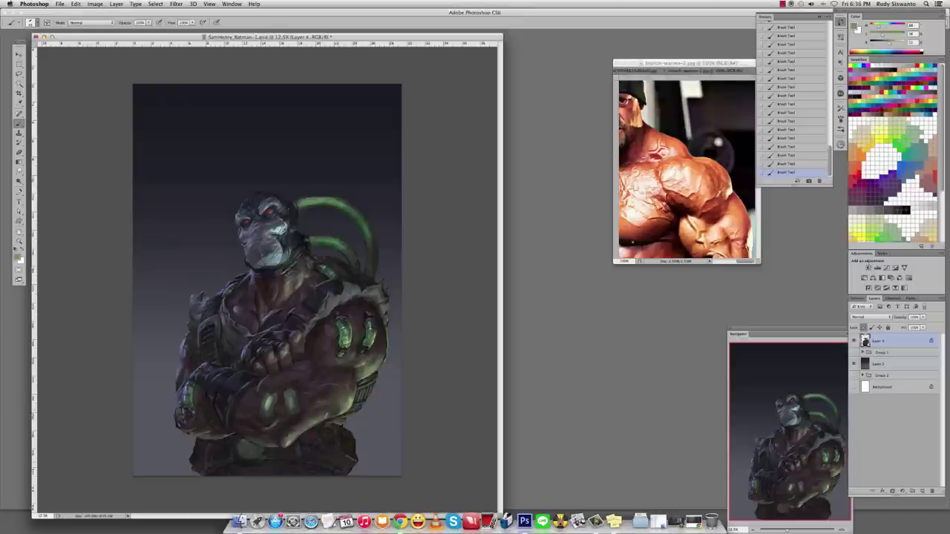
left_click(287, 418, "alt")
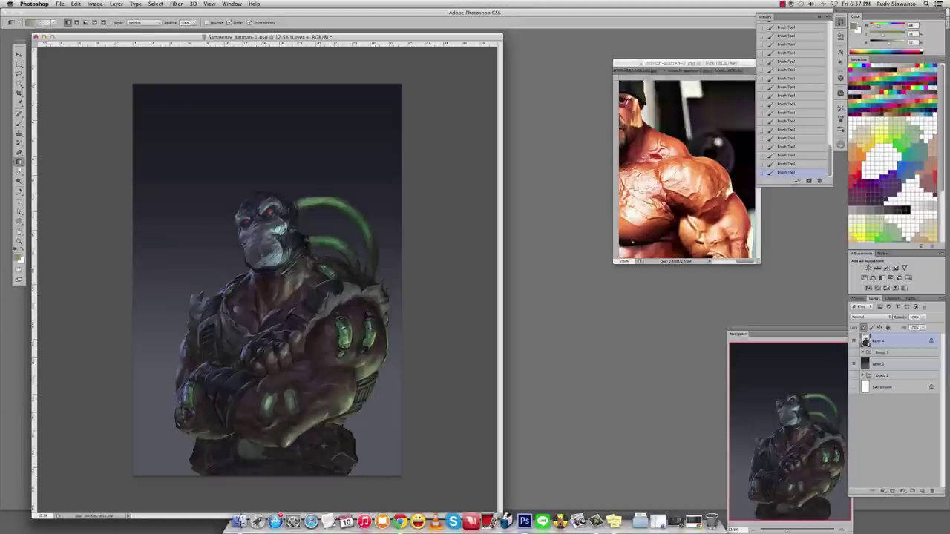
Paint the belt detail and folds at the near side of the waist with sampled dark tones.
left_click(338, 460, "alt")
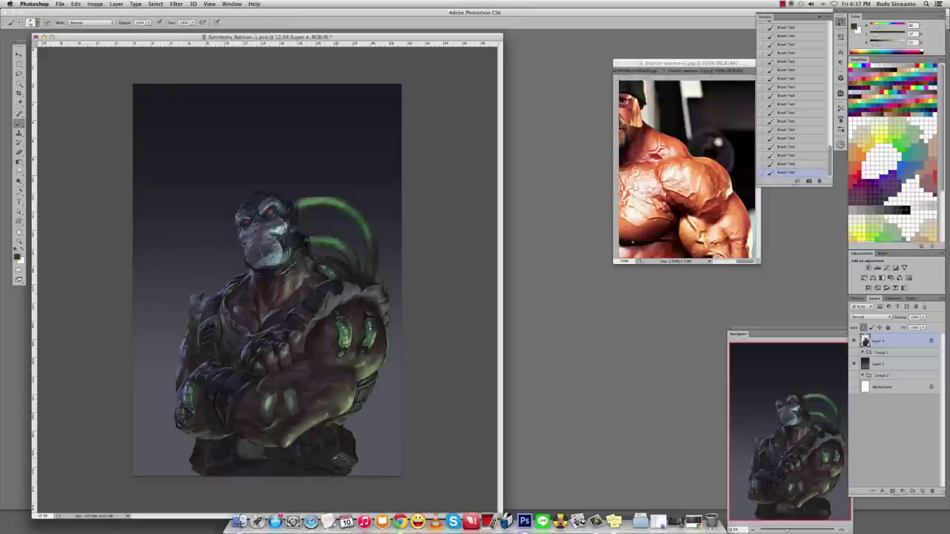
left_click(332, 437, "alt")
key("XF86AudioRaiseVolume")
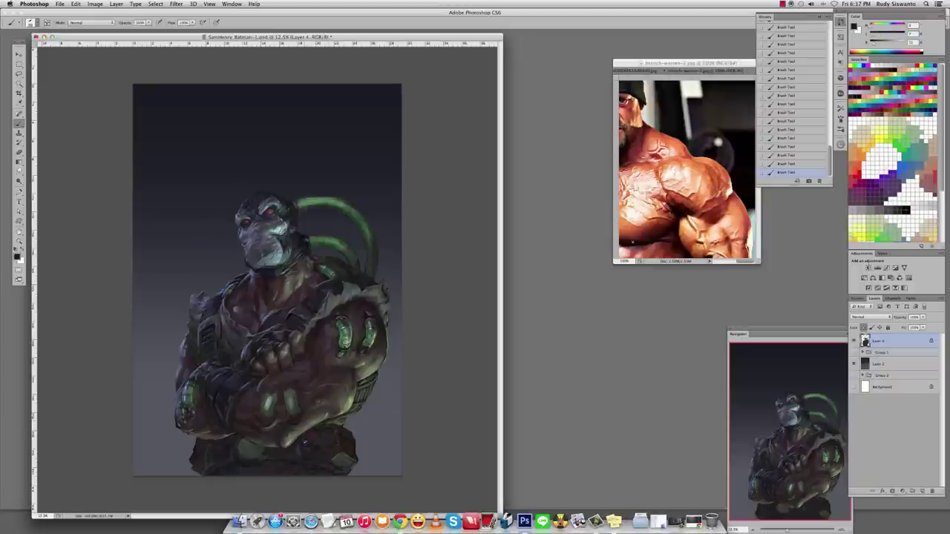
left_click(343, 456, "alt")
left_click(339, 435, "alt")
left_click(276, 438, "alt")
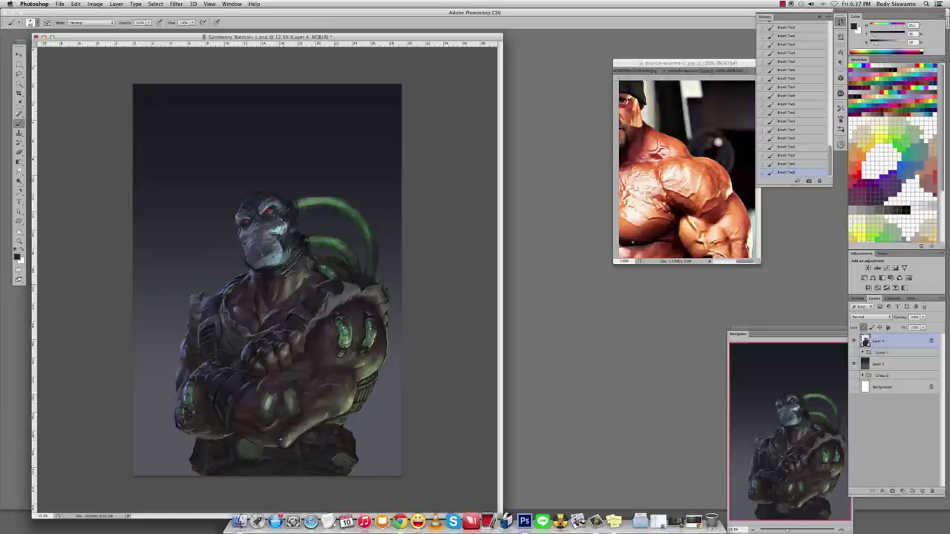
Darken the figure from the waist up to the near shoulder with a Soft Light gradient in a sampled dark tone.
left_click(295, 423, "alt")
left_click(305, 419, "alt")
key("g")
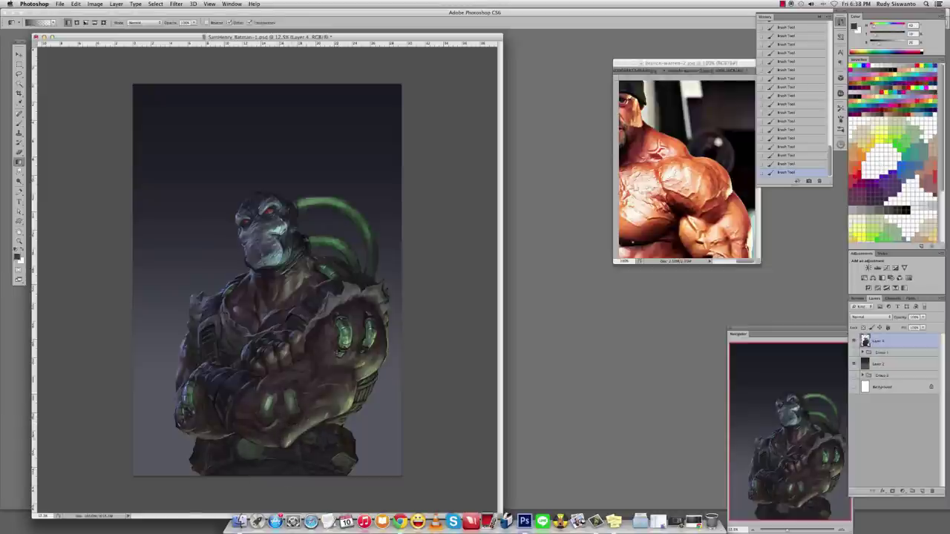
right_click(321, 290, "shift")
left_click(349, 391)
left_click_drag(349, 475, 319, 301)
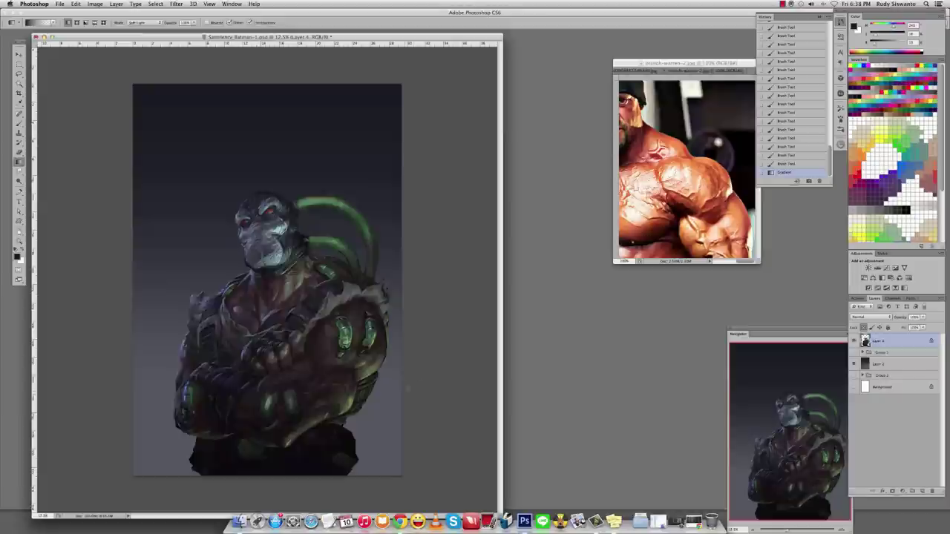
Paint short highlight strokes along the near forearm and elbow with a sampled skin tone.
left_click(332, 356, "ctrl+alt")
left_click(327, 366, "ctrl")
key("b")
left_click(326, 366, "alt")
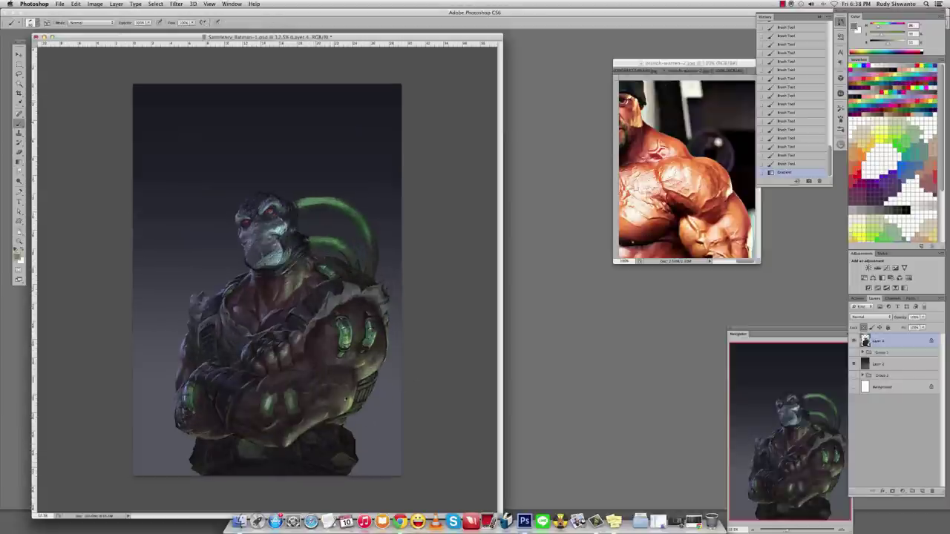
left_click(344, 398)
left_click(332, 400)
left_click(333, 398)
left_click(338, 396)
left_click(310, 415)
left_click(301, 429)
left_click(351, 381)
Shade the head and mask with Soft Light brush strokes in sampled tones, undoing the stroke near the eye.
key("alt+shift+f")
left_click_drag(285, 215, 285, 445)
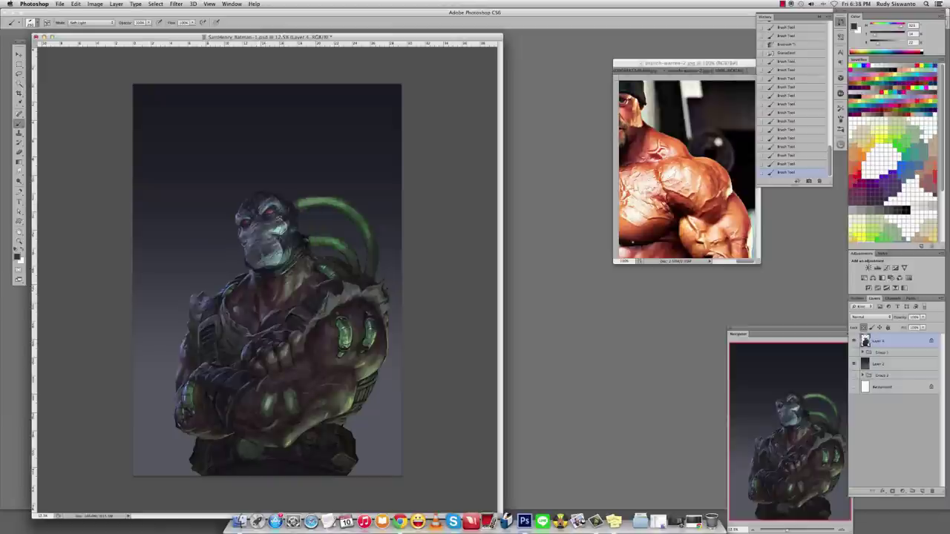
left_click(274, 201, "alt")
left_click(275, 199)
left_click(268, 215)
key("ctrl+z")
left_click(256, 256)
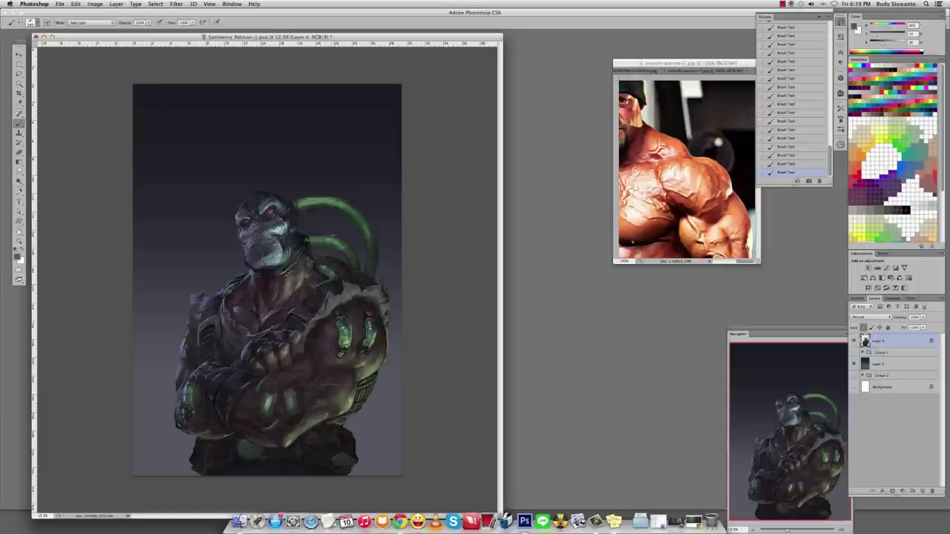
Return the brush to Normal mode and paint the fist, forearm wraps and vest with sampled dark tones.
right_click(203, 338, "shift")
left_click(223, 355)
left_click(294, 329, "alt")
left_click(228, 391, "alt")
left_click(784, 4)
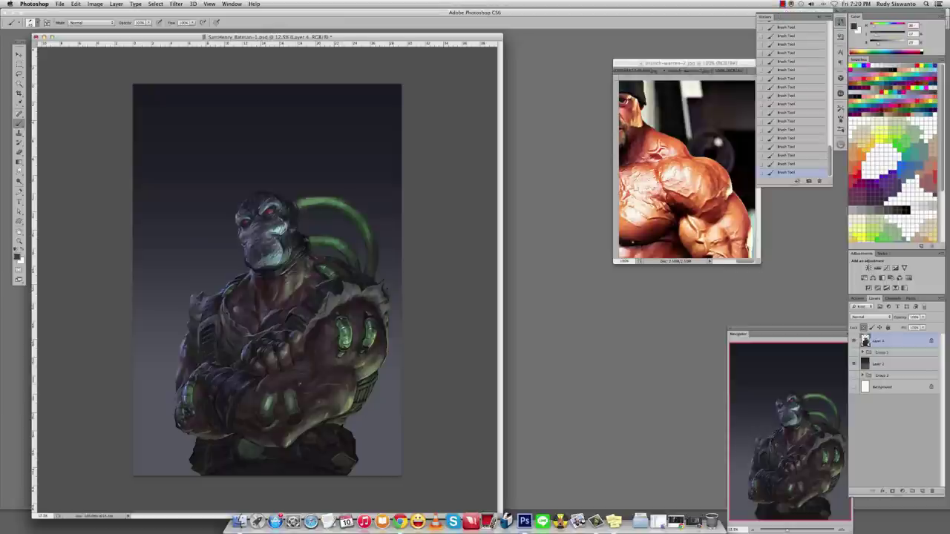
left_click(343, 313, "alt")
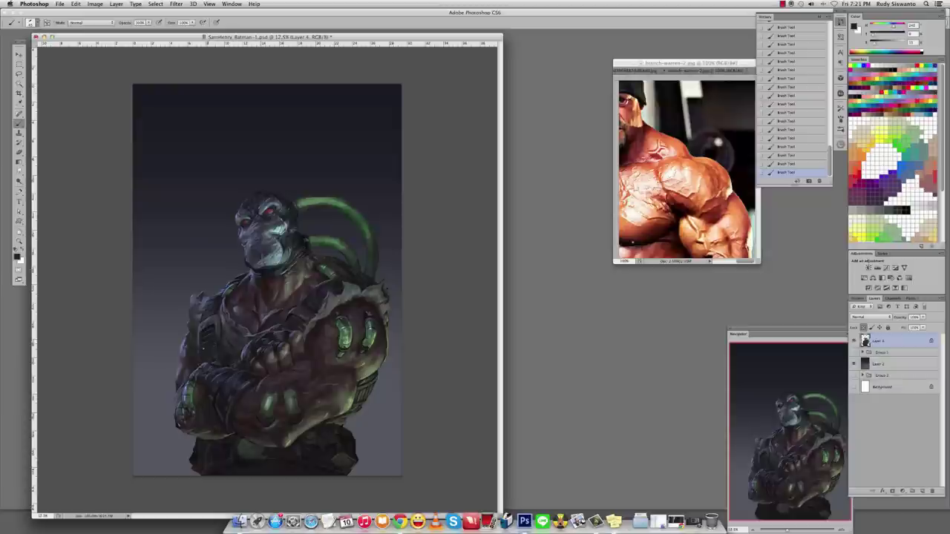
left_click(207, 338, "alt")
Paint the neck base and chest muscles with repeatedly sampled skin tones.
scroll(221, 287, "up", 2)
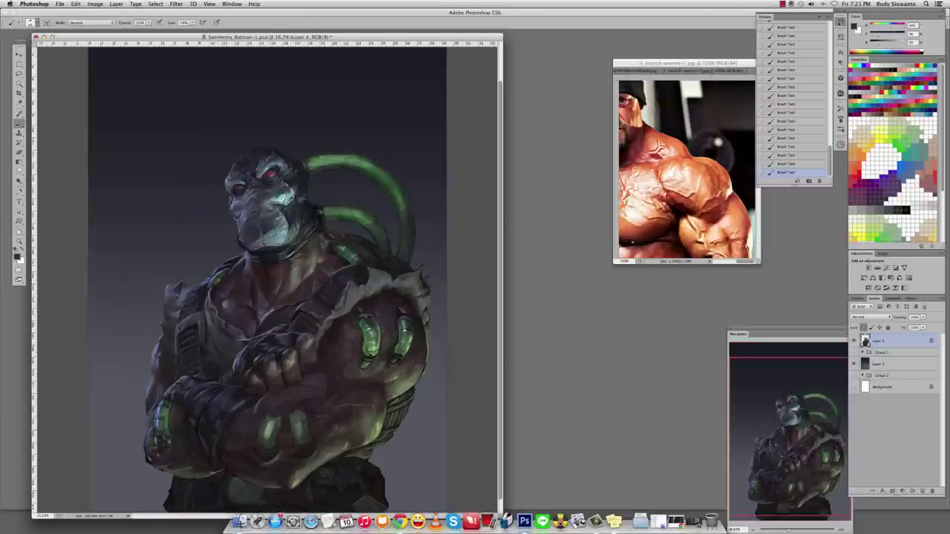
left_click(279, 286, "alt")
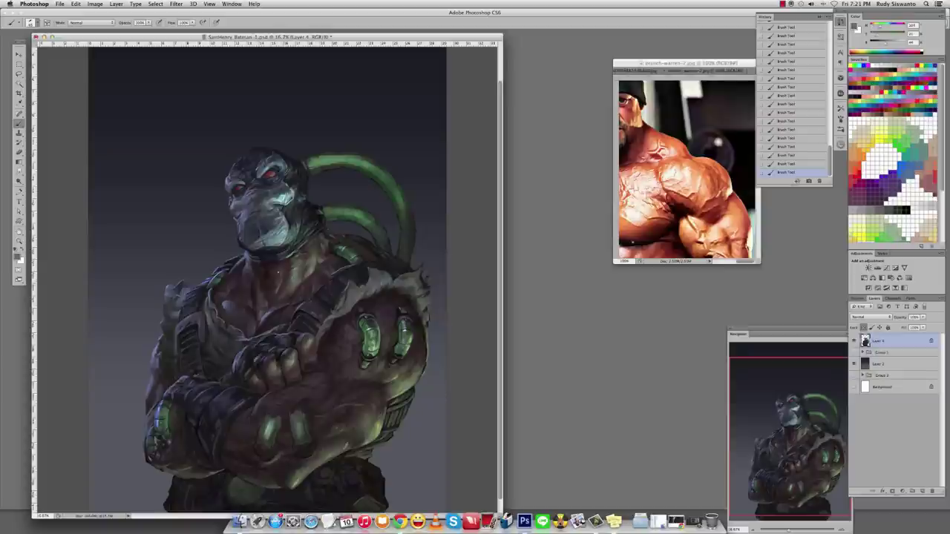
left_click(278, 286, "alt")
left_click(280, 285, "alt")
left_click(280, 286, "alt")
left_click(260, 301, "alt")
left_click(260, 302, "alt")
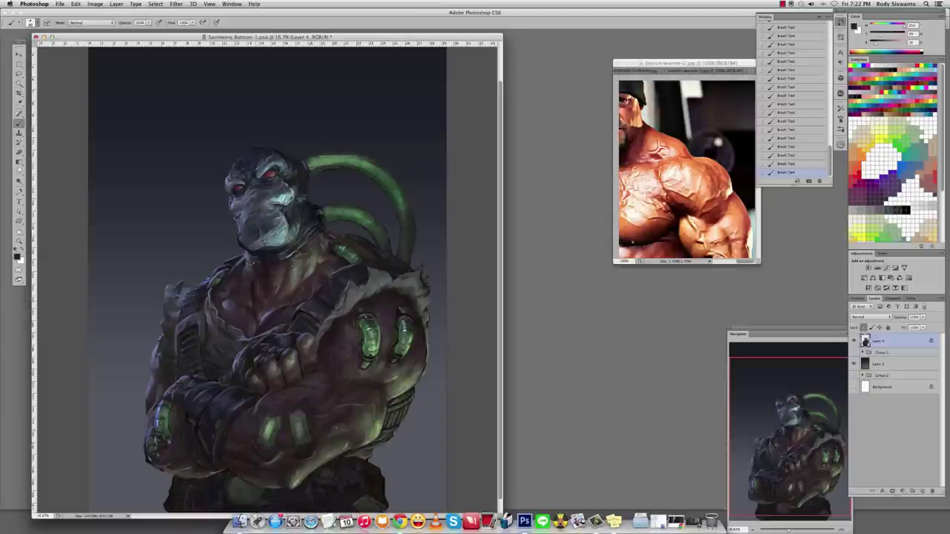
Deepen the shadows around the fist, the vest strap above it and the belt with sampled dark tones.
left_click(299, 338, "alt")
left_click(342, 462, "alt")
left_click(304, 328, "alt")
key("x")
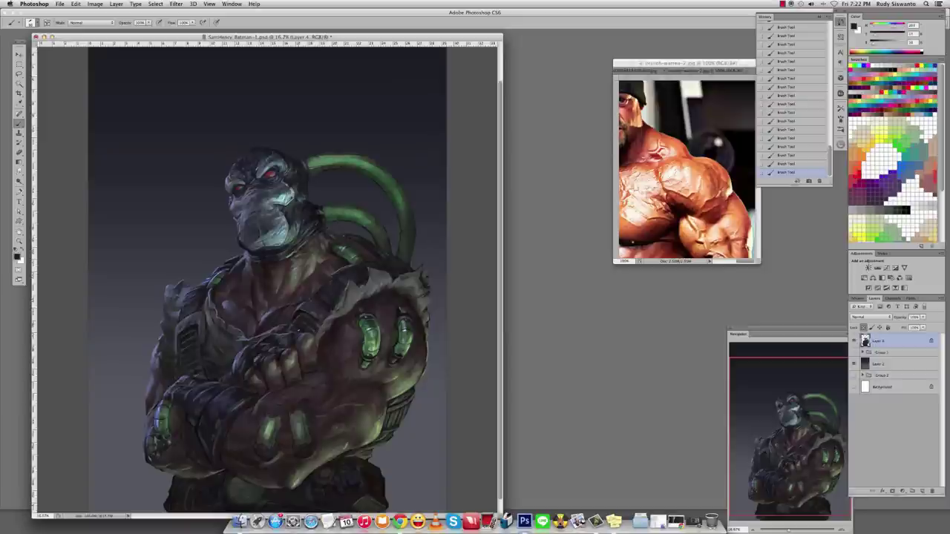
left_click(295, 322, "alt")
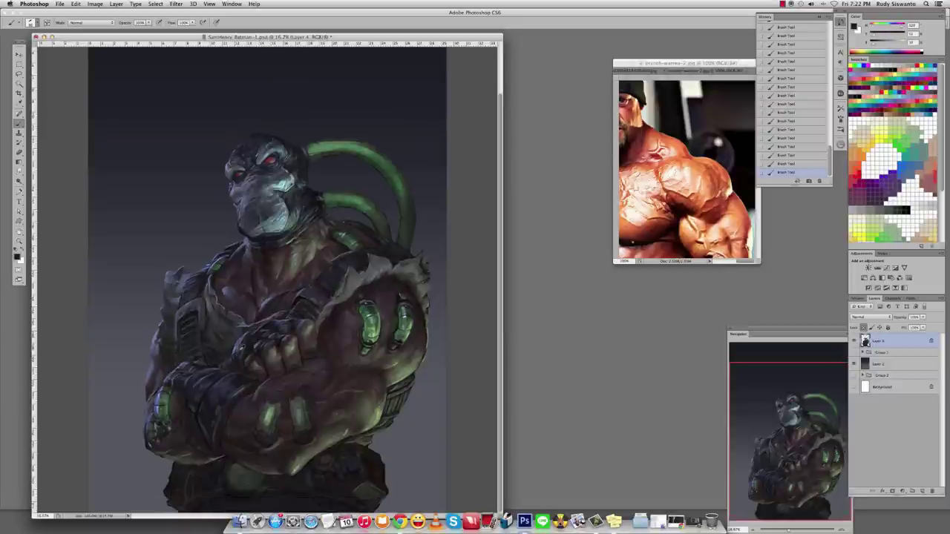
Paint the upper edge of the far forearm's wraps with sampled dark and bluish tones.
left_click(218, 413, "alt")
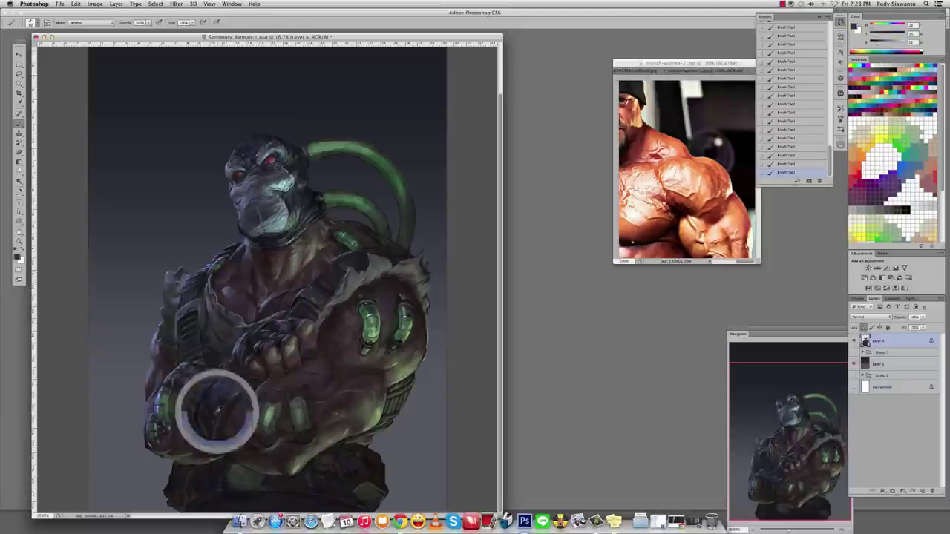
left_click_drag(215, 373, 230, 370)
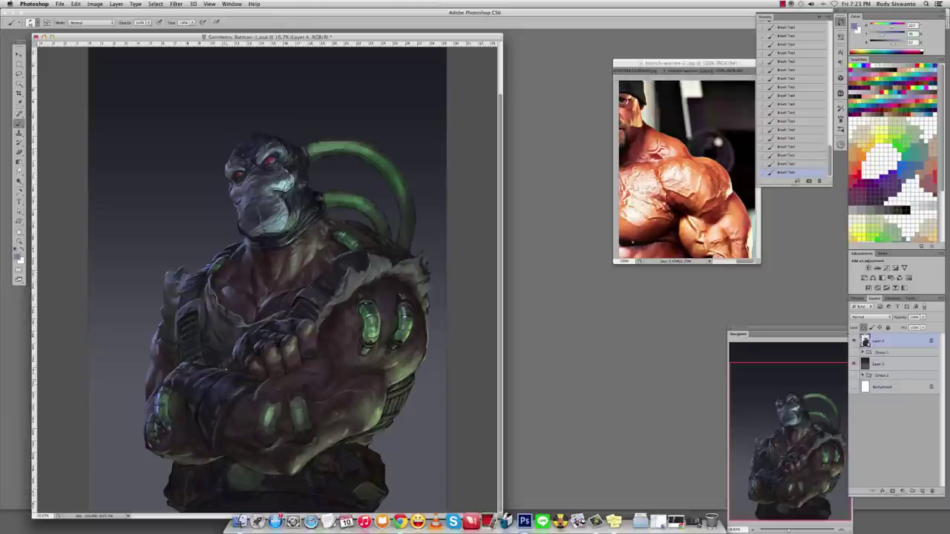
left_click(233, 374, "alt")
Step back through seven recent history states and restore them, checking the group with the other characters' sketch on its own.
key("super+alt+z")
key("super+alt+z")
key("super+alt+z")
key("super+alt+z")
key("super+alt+z")
key("super+alt+z")
key("super+alt+z")
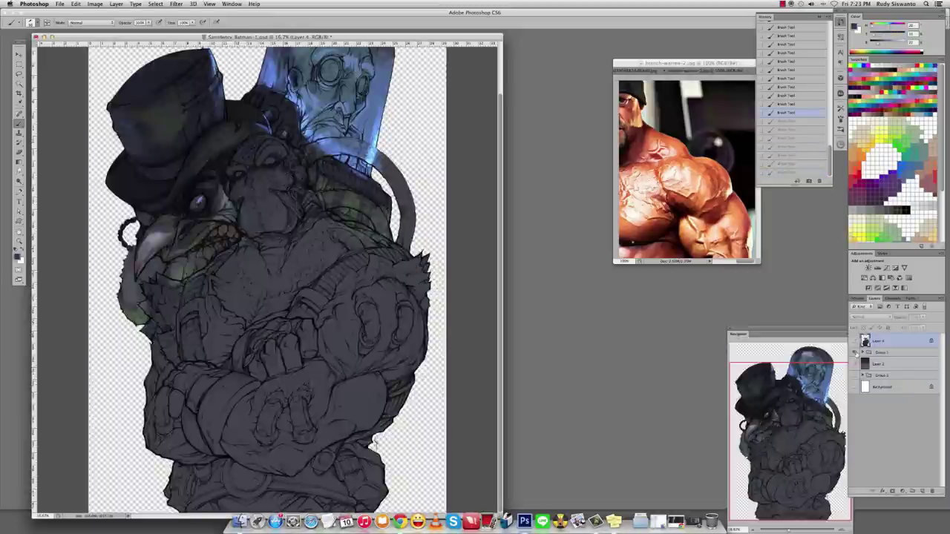
key("super+shift+z")
key("super+shift+z")
key("super+shift+z")
key("super+shift+z")
key("super+shift+z")
key("super+shift+z")
key("super+shift+z")
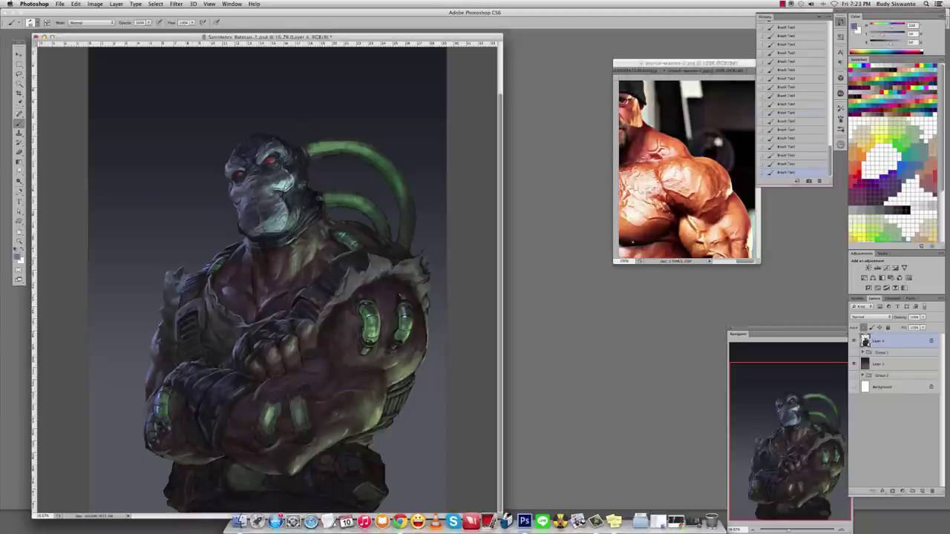
Paint the dark socket at the upper end of the shoulder tube with tones sampled from the upper-arm tubes and shoulder.
key("d")
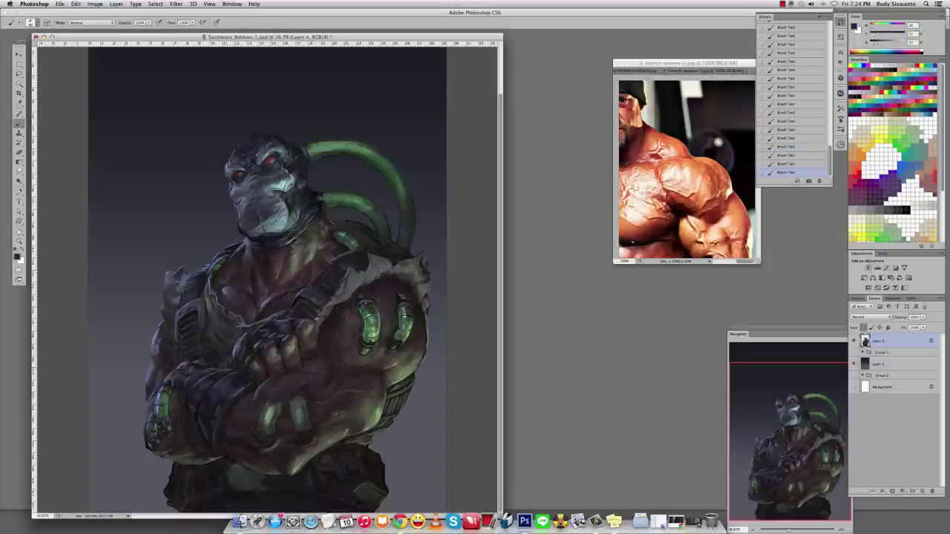
left_click(318, 318, "alt")
left_click(404, 293, "alt")
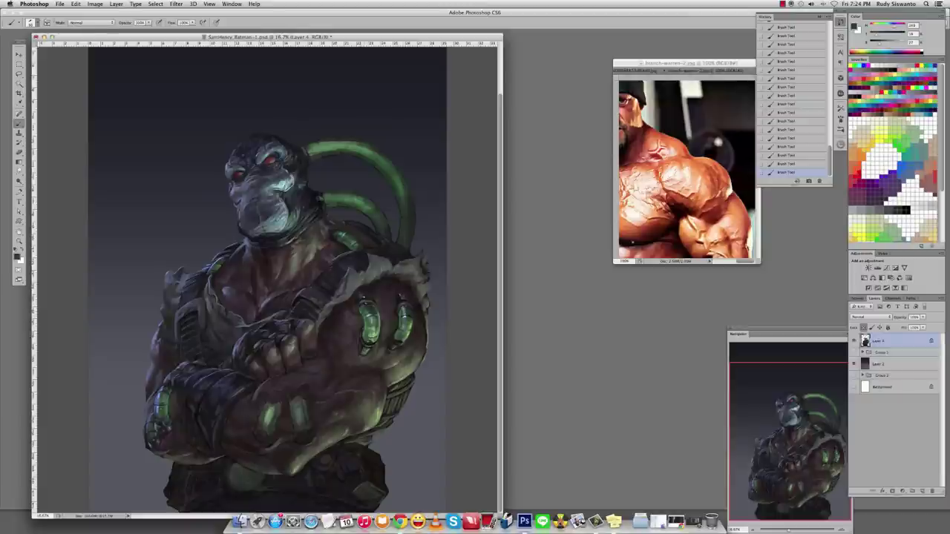
left_click(365, 295, "alt")
left_click(404, 294, "alt")
left_click(337, 228, "alt")
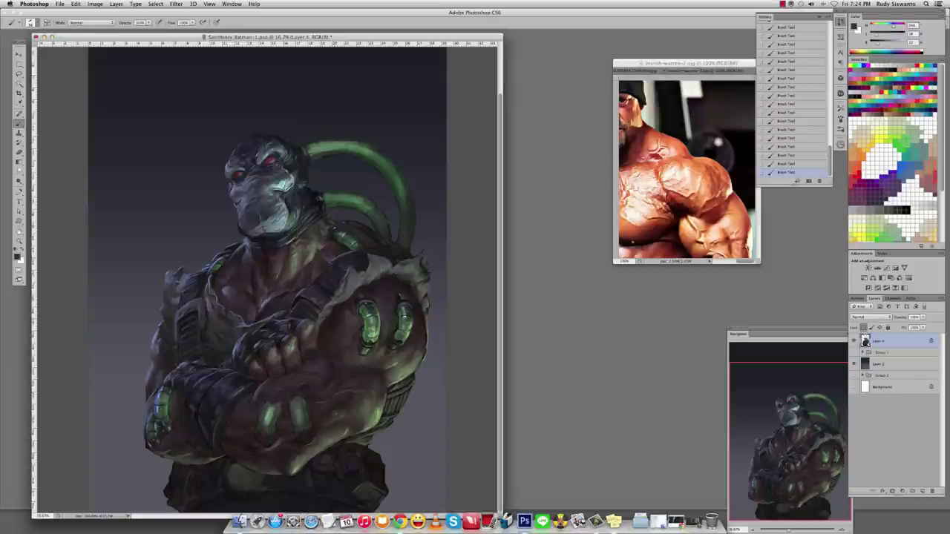
left_click(333, 228, "alt")
left_click(386, 242, "alt")
left_click(361, 230, "alt")
Smudge the dark shoulder area behind the glowing tube and repaint it with sampled dark tones.
key("r")
left_click_drag(374, 223, 363, 234)
key("b")
left_click(368, 230, "alt")
left_click_drag(369, 229, 354, 230)
left_click_drag(358, 224, 353, 229)
left_click(356, 224, "alt")
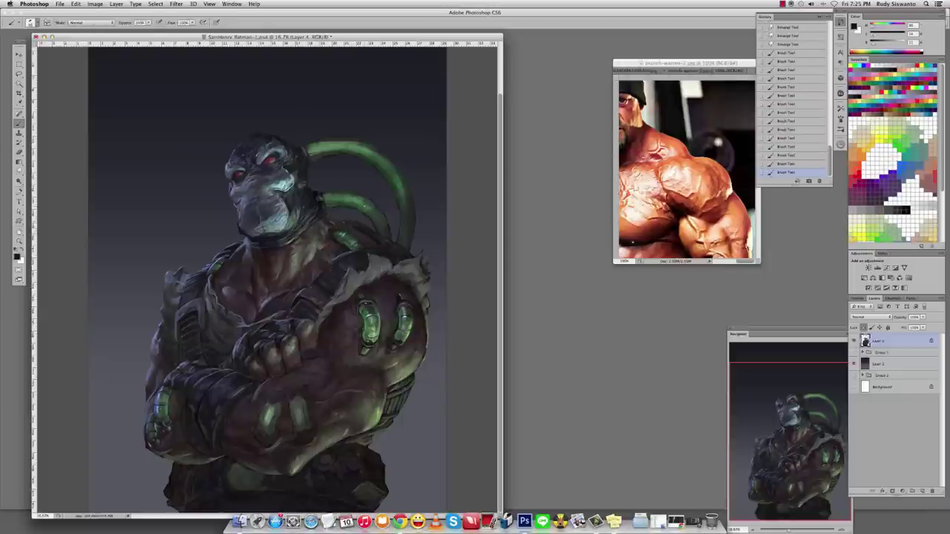
left_click(361, 230, "alt")
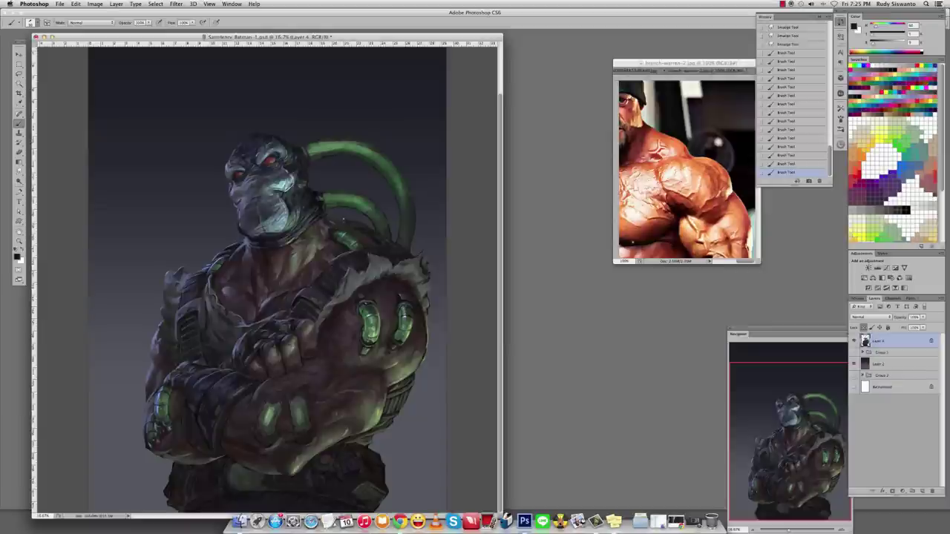
Render the shoulder tube with greens sampled from it and from the upper-arm tube.
left_click_drag(355, 239, 347, 246)
left_click(349, 244, "alt")
left_click(346, 244, "alt")
left_click(366, 325, "alt")
left_click(357, 228, "alt")
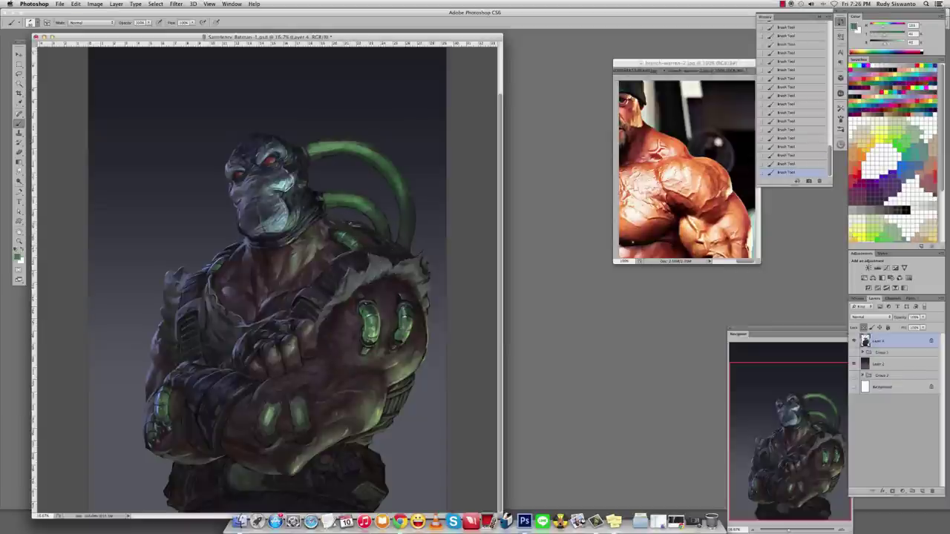
Refine the dark shoulder shapes and edges around the green tube with sampled shadow tones.
left_click(353, 224, "alt")
left_click(374, 230, "alt")
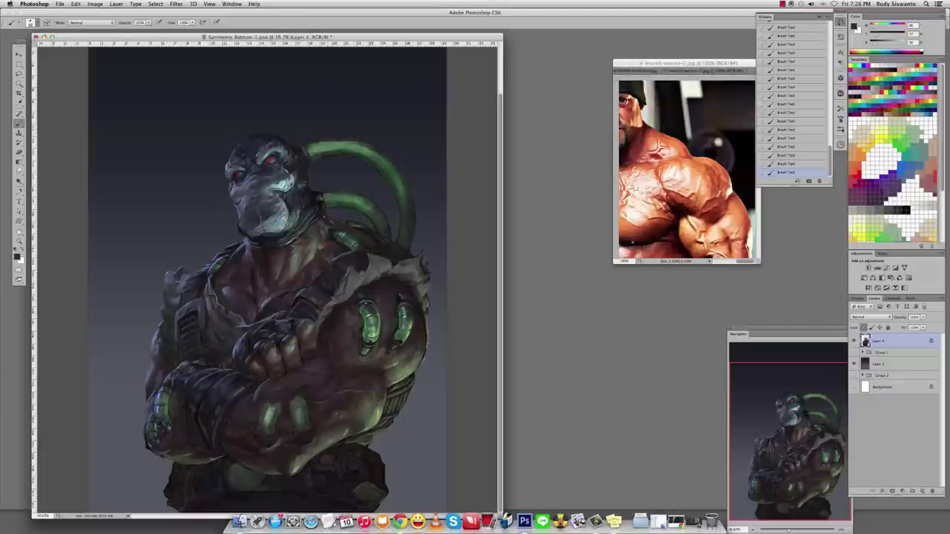
left_click(330, 217, "alt")
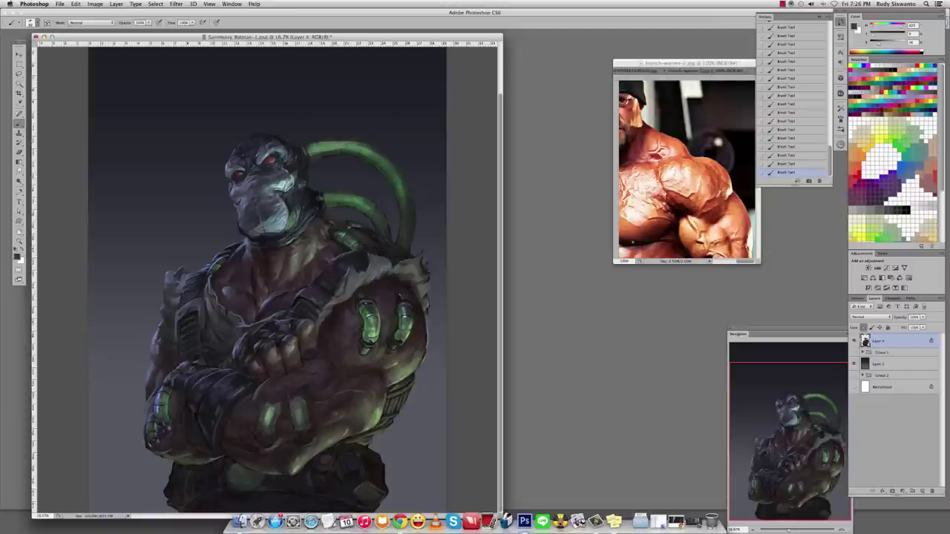
left_click(364, 233, "alt")
left_click(371, 226, "alt")
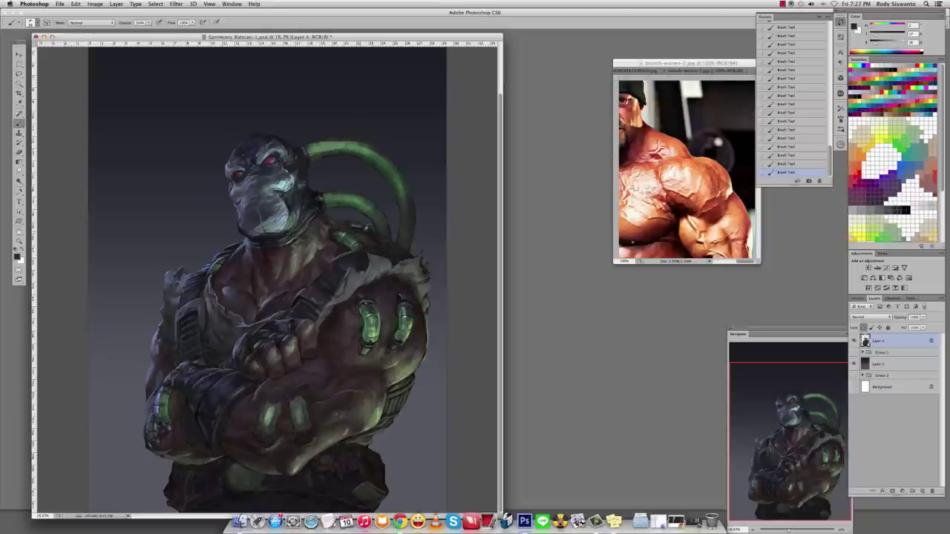
left_click(367, 228, "alt")
Step back through sixteen recent history states and restore them to compare the shoulder before and after.
key("super+alt+z")
key("super+alt+z")
key("super+alt+z")
key("super+alt+z")
key("super+alt+z")
key("super+alt+z")
key("super+alt+z")
key("super+alt+z")
key("super+alt+z")
key("super+alt+z")
key("super+alt+z")
key("super+alt+z")
key("super+alt+z")
key("super+alt+z")
key("super+alt+z")
key("super+alt+z")
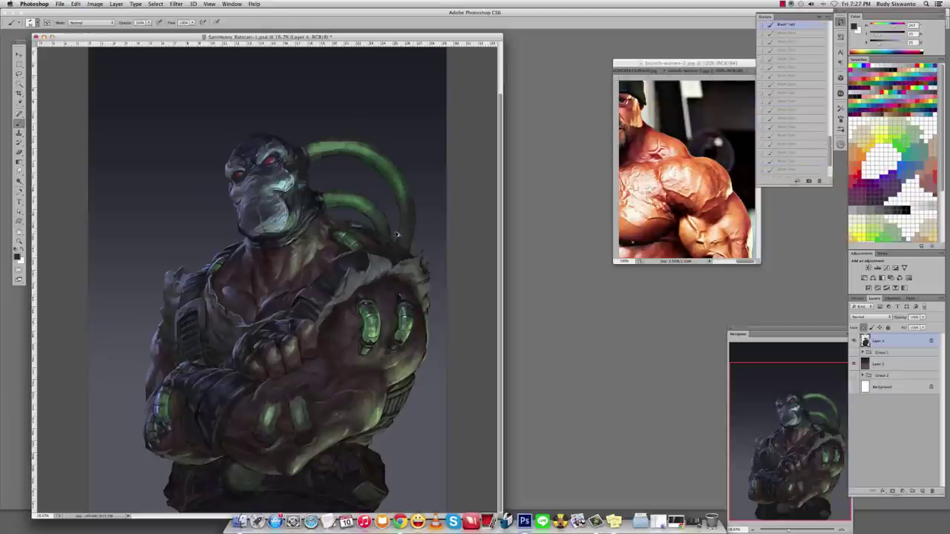
key("z")
key("b")
key("super+shift+z")
key("super+shift+z")
key("super+shift+z")
key("super+shift+z")
key("super+shift+z")
key("super+shift+z")
key("super+shift+z")
key("super+shift+z")
key("super+shift+z")
key("super+shift+z")
key("super+shift+z")
key("super+shift+z")
key("super+shift+z")
key("super+shift+z")
key("super+shift+z")
key("super+shift+z")
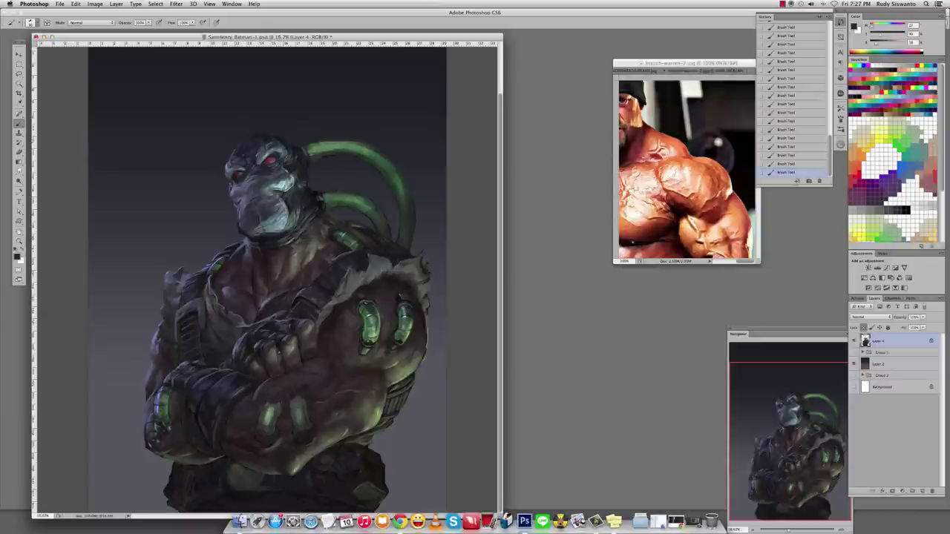
Paint the lower edge of the fist and the adjoining wraps with sampled tones, picking a bluish tone from the mask.
left_click(284, 360, "alt")
left_click(264, 365, "alt")
left_click(257, 361, "alt")
left_click(257, 360, "alt")
left_click(257, 361, "alt")
left_click(229, 166, "alt")
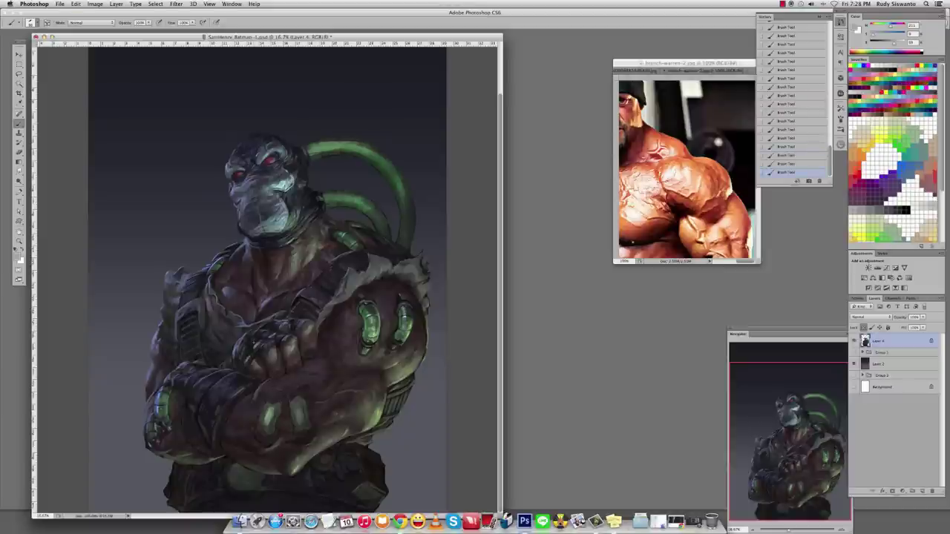
Refine the folds of the forearm wraps below the fist with repeatedly sampled tones.
key("d")
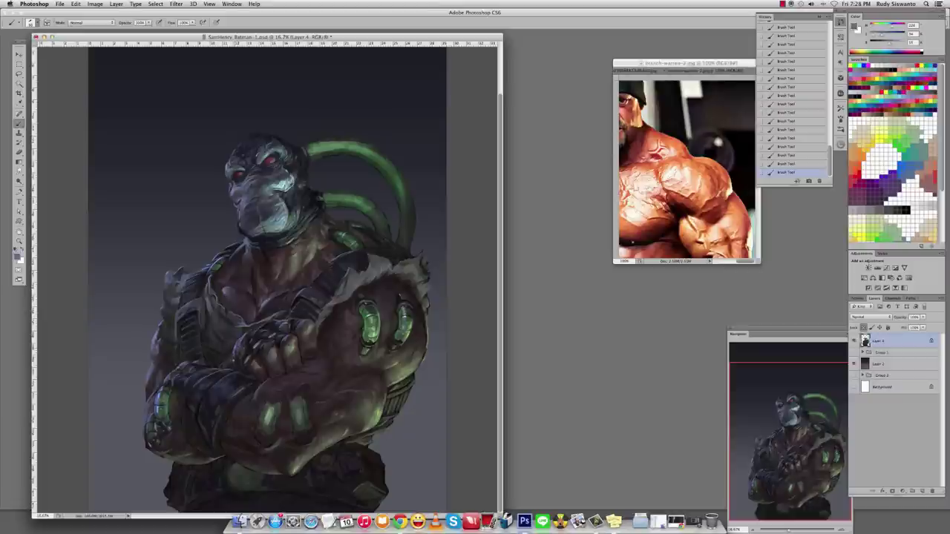
left_click(230, 365, "alt")
left_click(234, 349, "alt")
left_click(237, 367, "alt")
left_click(208, 367, "alt")
Compare the painting with the other characters' sketch group shown on its own.
left_click(854, 353)
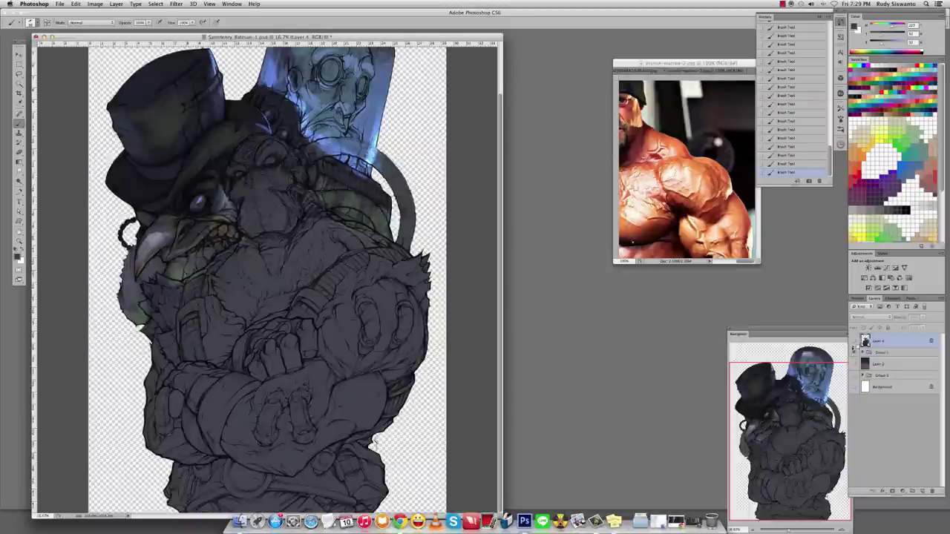
left_click(854, 352)
left_click(854, 352)
left_click(854, 352)
left_click(854, 353)
left_click(853, 352)
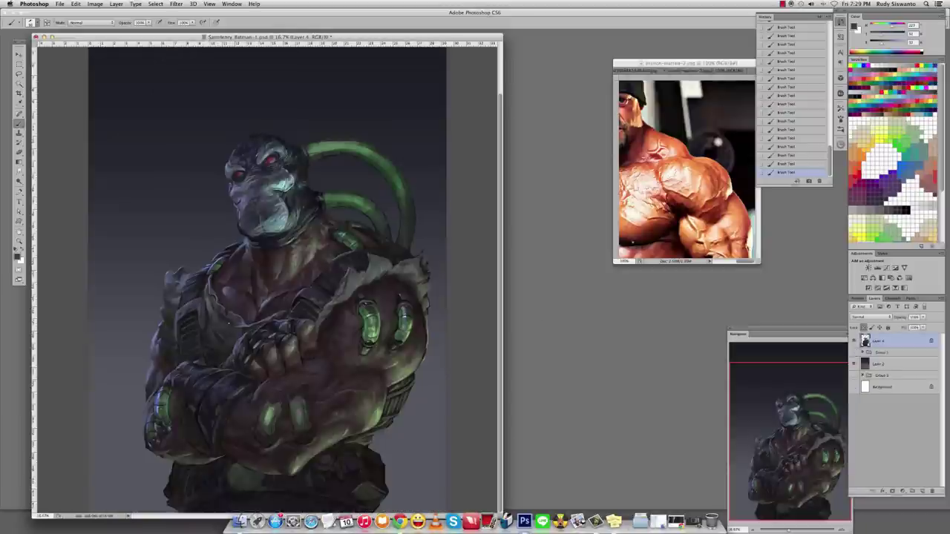
Deepen the shadow between the vest and the far forearm's wraps with sampled dark tones.
left_click(195, 350, "alt")
left_click(196, 350, "alt")
left_click(196, 350, "alt")
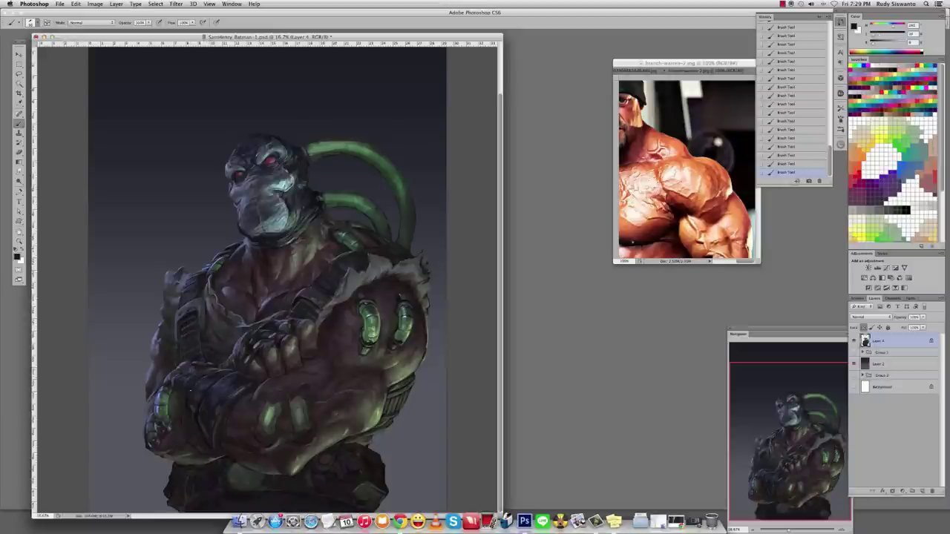
left_click(221, 371, "alt")
Paint the far forearm's green tube and the wraps beside it with sampled dark and green tones.
left_click(170, 380, "alt")
left_click(169, 385, "alt")
left_click(187, 400, "alt")
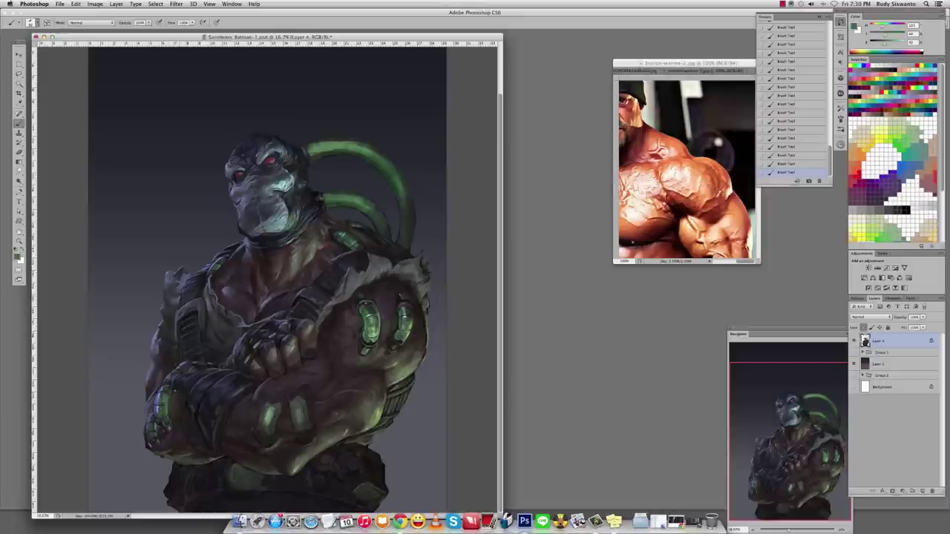
left_click(175, 386, "alt")
left_click(176, 386, "alt")
Check the sketch group on its own and paint the dark upper socket of the near forearm's tube with sampled tones.
left_click(398, 303, "alt")
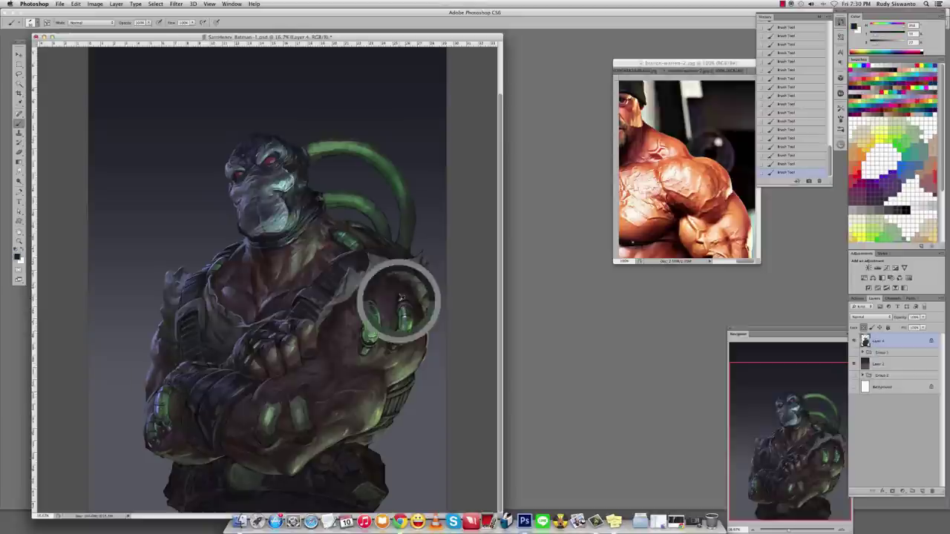
left_click(853, 352, "alt")
left_click(853, 353, "alt")
left_click(853, 353, "alt")
left_click(853, 353, "alt")
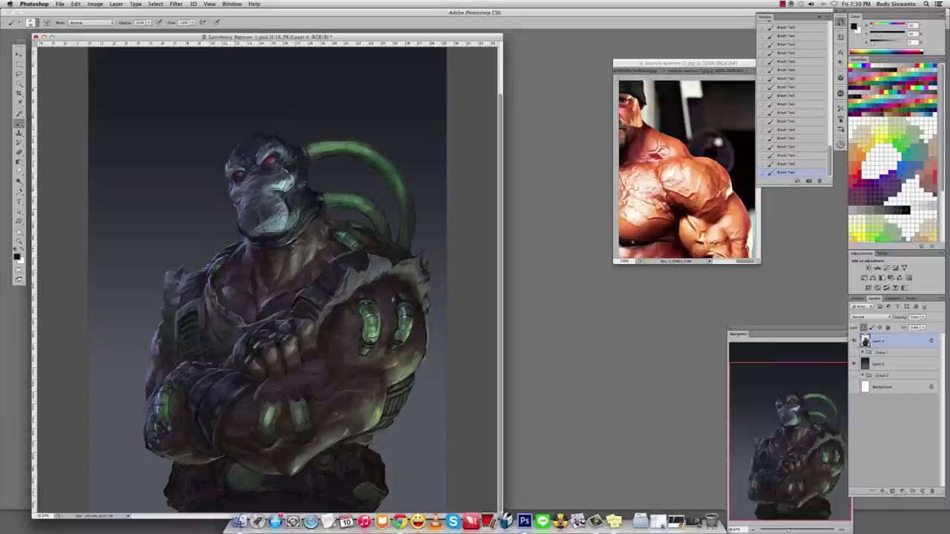
left_click(402, 299, "alt")
left_click(297, 397, "alt")
left_click(363, 258, "alt")
left_click(329, 279, "alt")
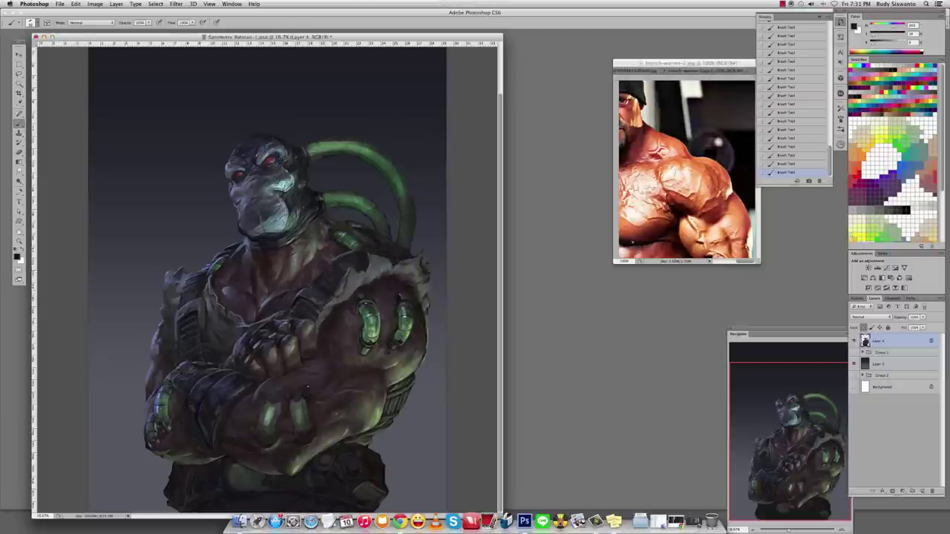
left_click(316, 362, "alt")
left_click(305, 391, "alt")
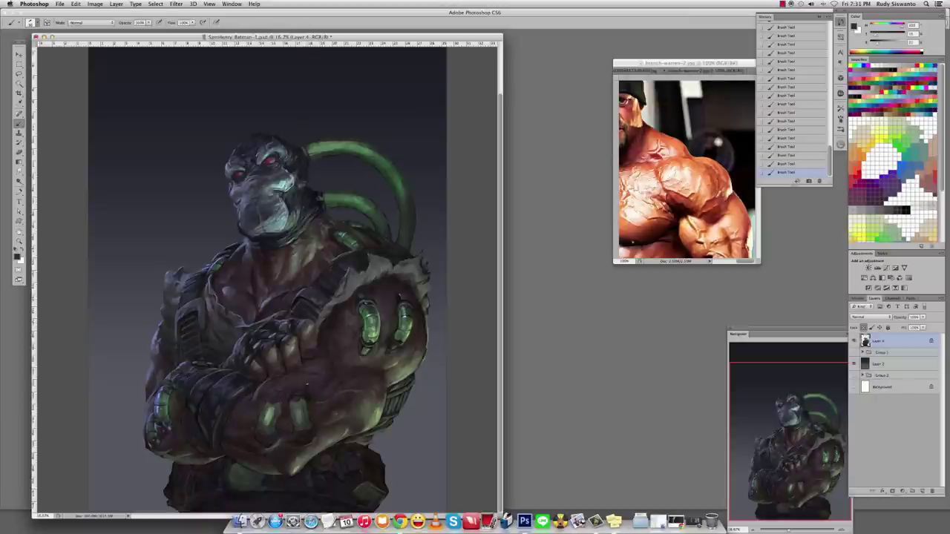
left_click(308, 393, "alt")
Paint the near forearm's tube with greens sampled from the upper-arm tube and smudge its lower part.
left_click(374, 316, "alt")
left_click(366, 325, "alt")
left_click(388, 331, "alt")
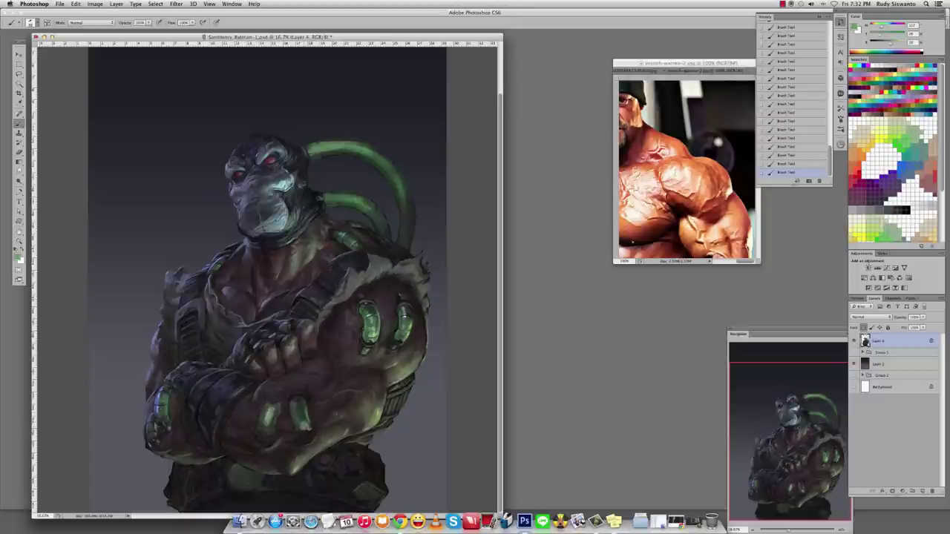
key("r")
left_click_drag(295, 414, 300, 419)
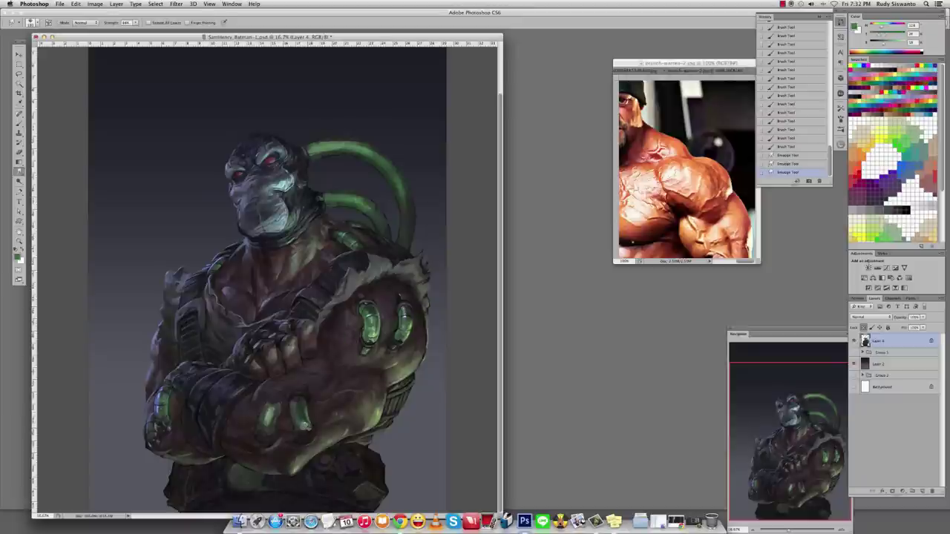
Build up the glow and darker edges of the near forearm's tube with short strokes of sampled green.
key("b")
left_click(380, 322, "alt")
left_click(380, 322)
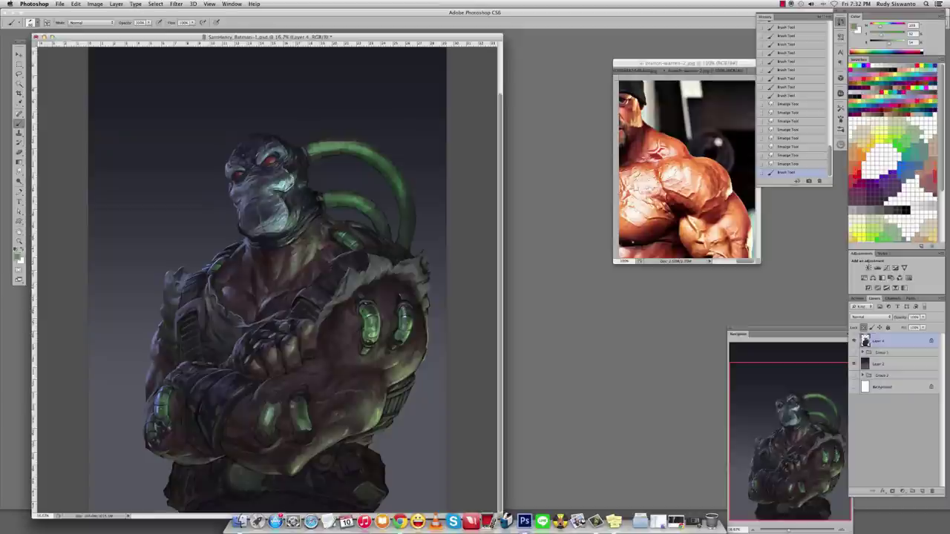
left_click(380, 322)
left_click(380, 322)
left_click(379, 322)
left_click(380, 322)
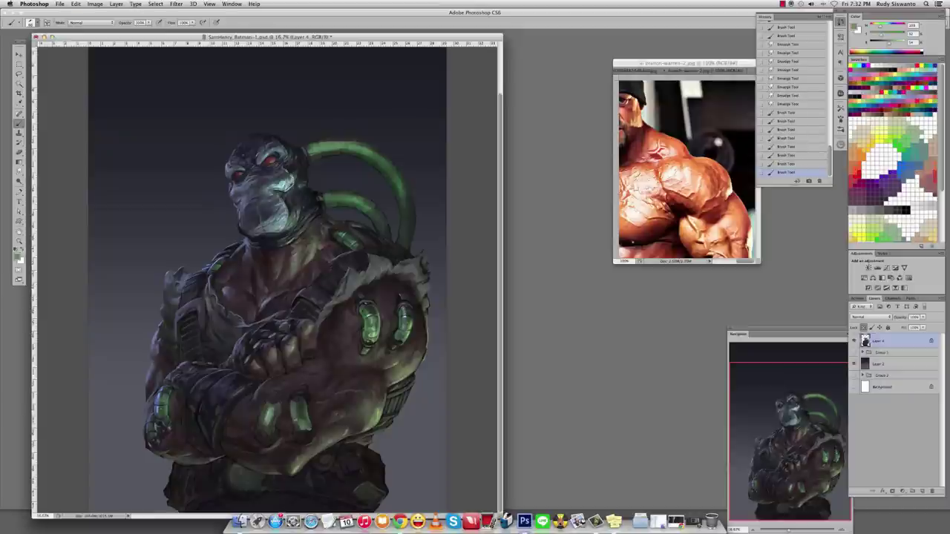
left_click(380, 322, "alt")
left_click(380, 322)
left_click(380, 322)
left_click(380, 322, "alt")
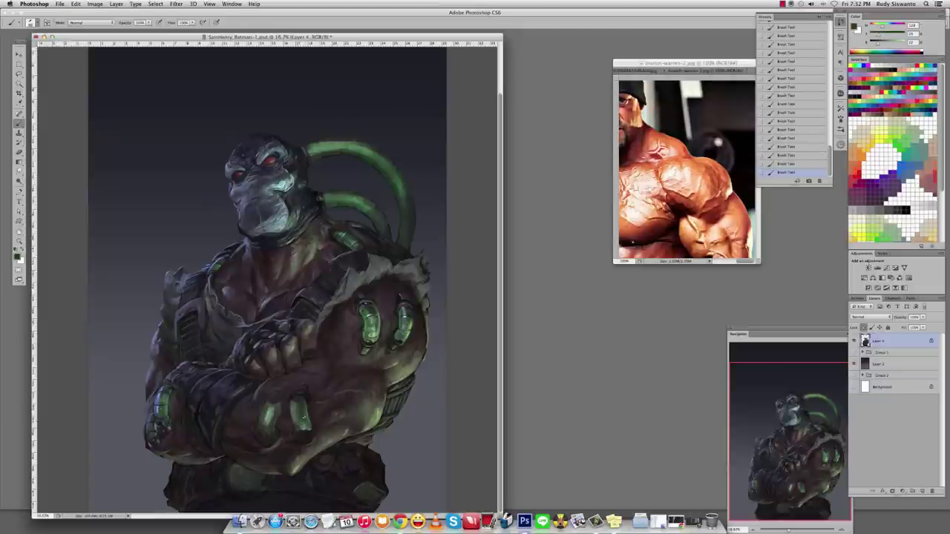
Add a pale bluish tone sampled near the mask to the near forearm's tube and smudge it in.
left_click(223, 176, "alt")
key("r")
left_click(223, 176)
left_click(223, 176)
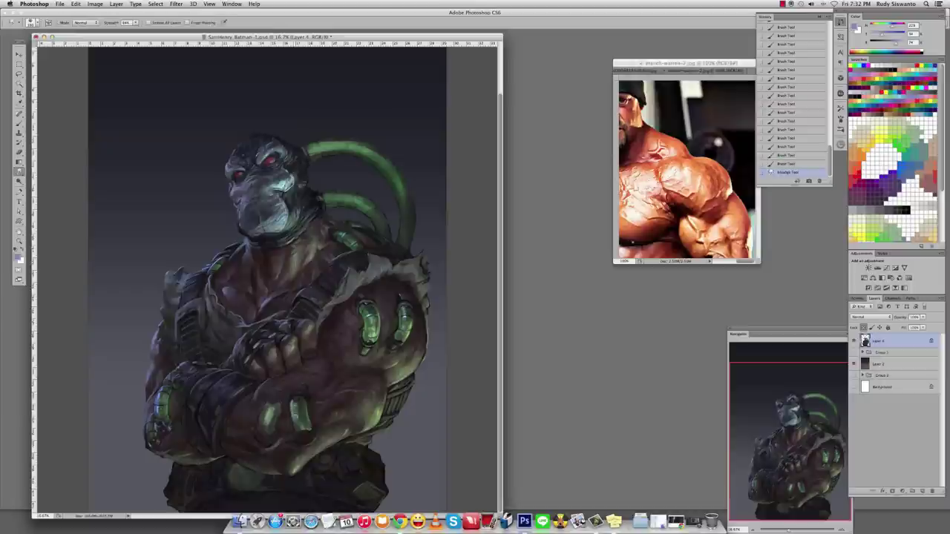
left_click(223, 176)
left_click(222, 176)
key("b")
Layer sampled green tones over the near forearm's tube with short brush strokes.
left_click(302, 412, "alt")
left_click(301, 411)
left_click(301, 412)
left_click(301, 411, "alt")
left_click(302, 411)
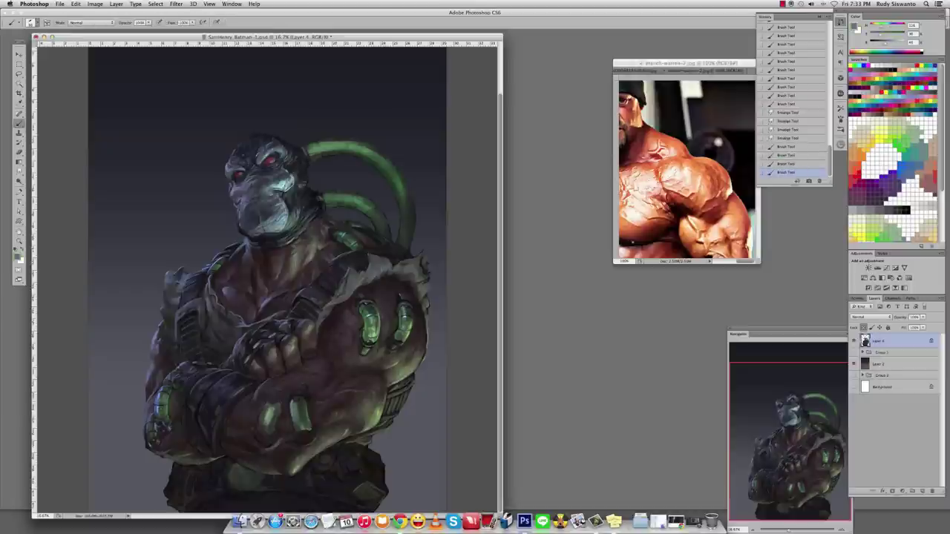
left_click(301, 412)
left_click(301, 411)
left_click(301, 412)
left_click(301, 412, "alt")
left_click(302, 412)
left_click(301, 412)
Paint dark bands and edges on the near forearm's tube with a sampled near-black tone.
left_click(301, 412, "alt")
left_click(301, 411)
left_click(301, 412)
left_click(302, 412)
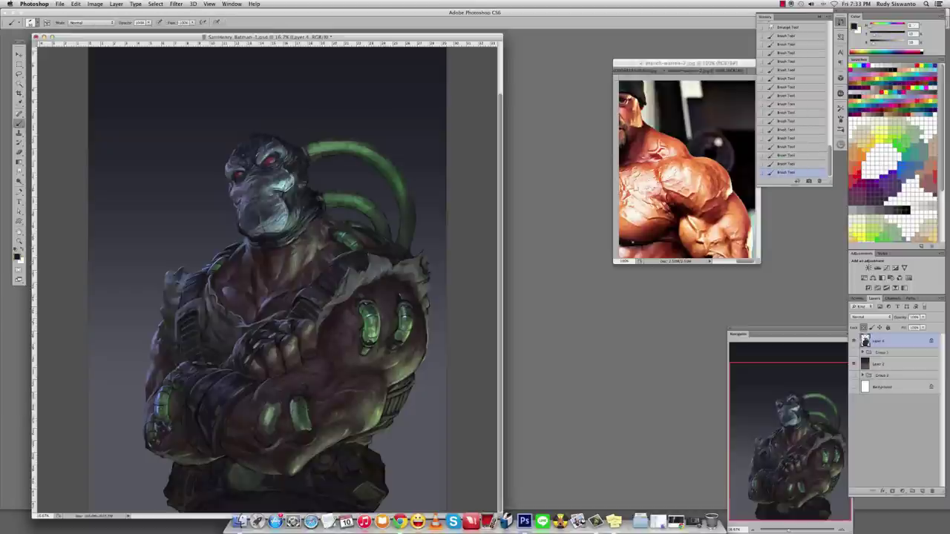
left_click(301, 412)
left_click(301, 412)
left_click(302, 412)
left_click(302, 412)
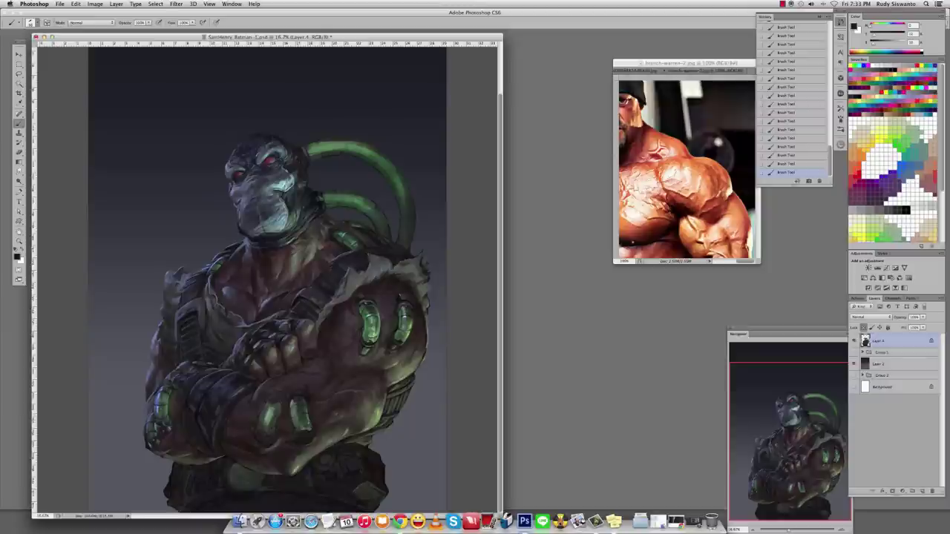
Switch the brush to Color Dodge and brighten the near forearm's tube with a bluish tone sampled from the mask.
left_click(227, 159, "alt")
right_click(314, 356, "shift")
left_click(339, 388)
left_click(297, 412)
left_click(297, 411)
left_click(248, 197)
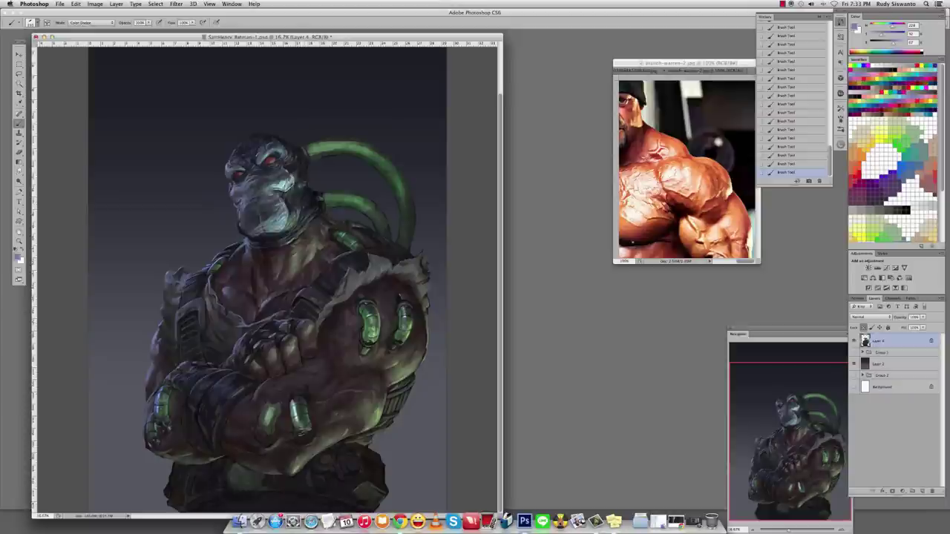
Return the brush to Normal mode and refine the bright highlights on the near forearm's tube with sampled tones.
right_click(284, 398, "shift")
left_click(293, 411)
left_click(297, 407, "alt")
left_click(297, 406, "alt")
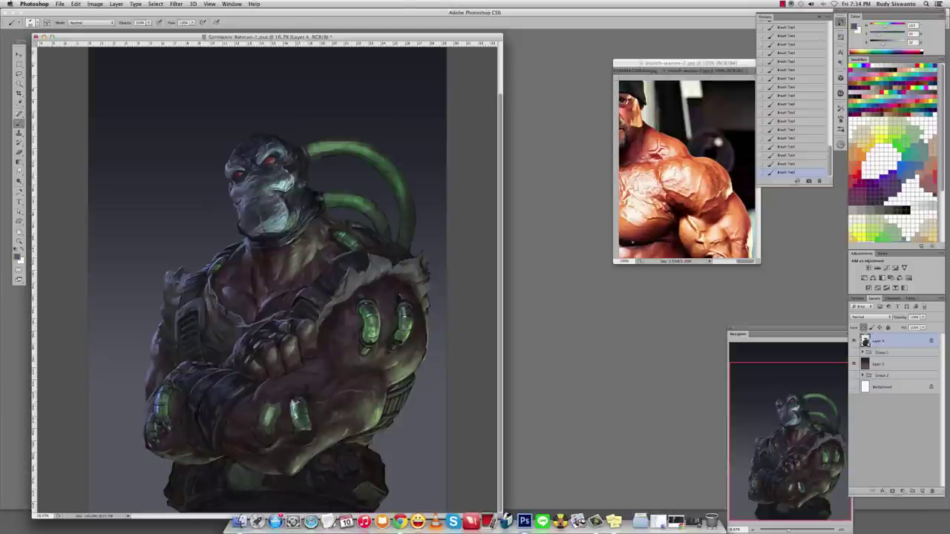
left_click(297, 415, "alt")
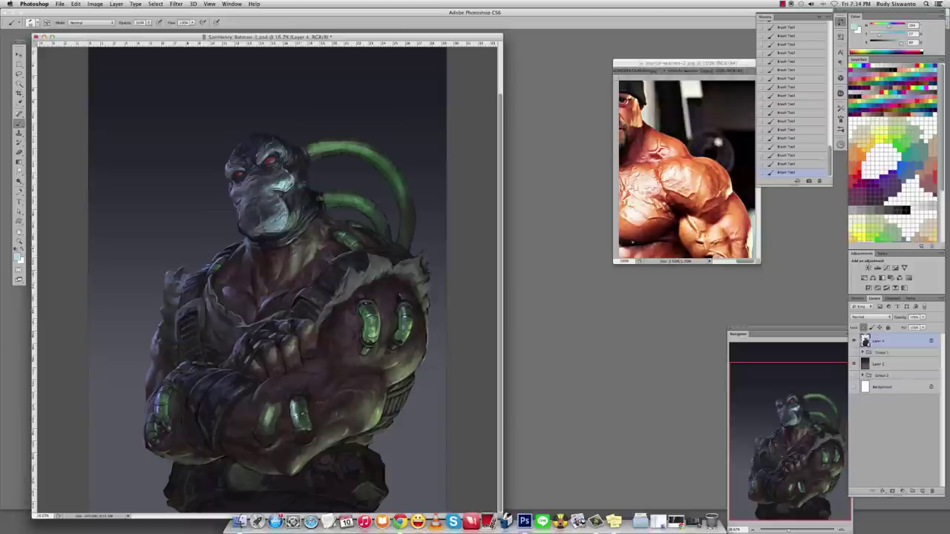
Paint the lower end of the near forearm's tube with sampled green and skin tones and smudge the skin below it.
left_click(373, 336, "alt")
left_click(304, 413, "alt")
left_click(330, 400, "alt")
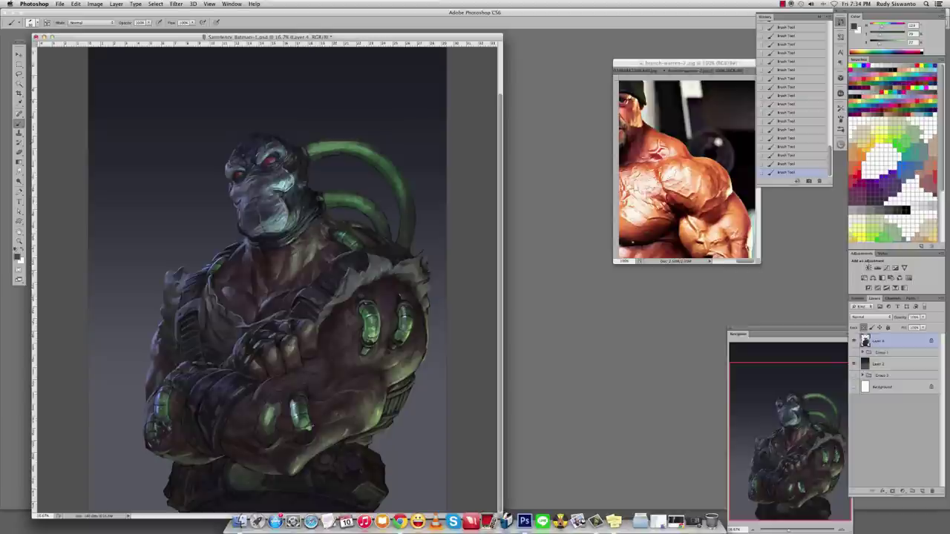
left_click(329, 400, "alt")
key("r")
left_click_drag(313, 436, 310, 436)
key("b")
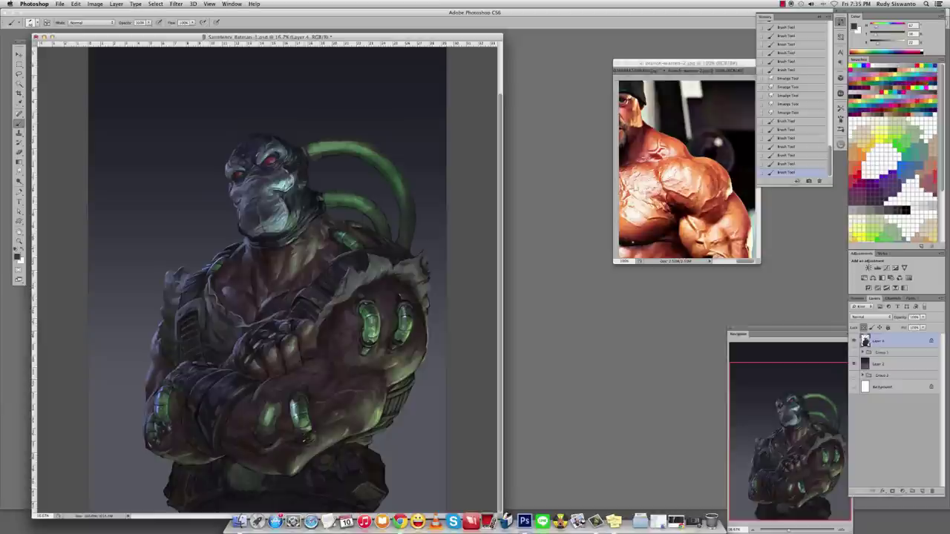
Paint the skin around the near forearm's tube with a sampled skin tone.
left_click(310, 436)
left_click(327, 423, "alt")
left_click(334, 412)
left_click(345, 398)
Paint small bluish accents on the lower end of the near forearm's tube with tones sampled from the vest and tube.
left_click(212, 259, "alt")
left_click(195, 269, "alt")
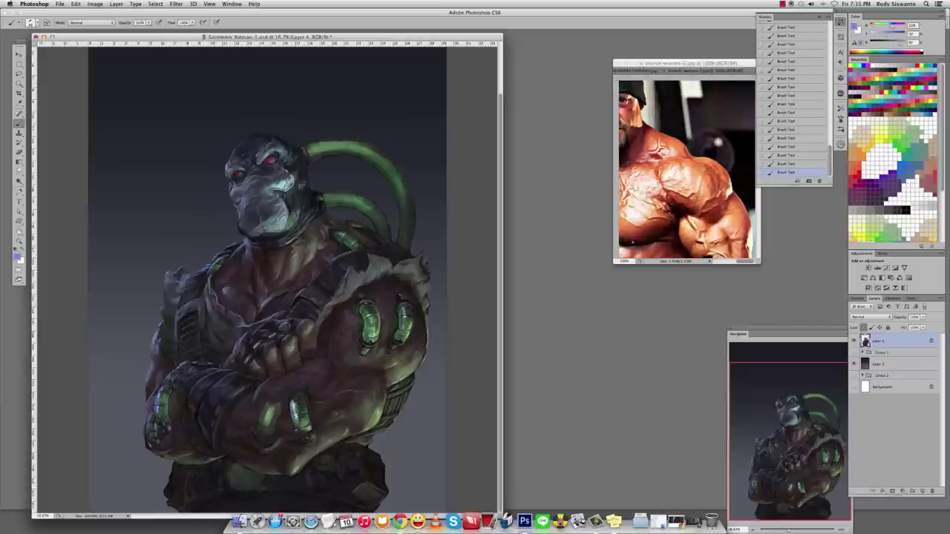
left_click(303, 435, "alt")
left_click(305, 437)
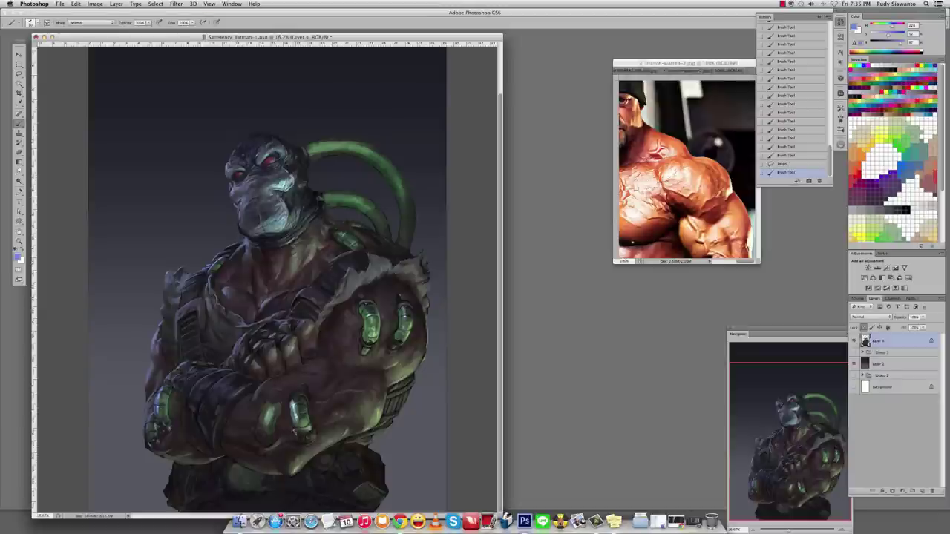
left_click(300, 433)
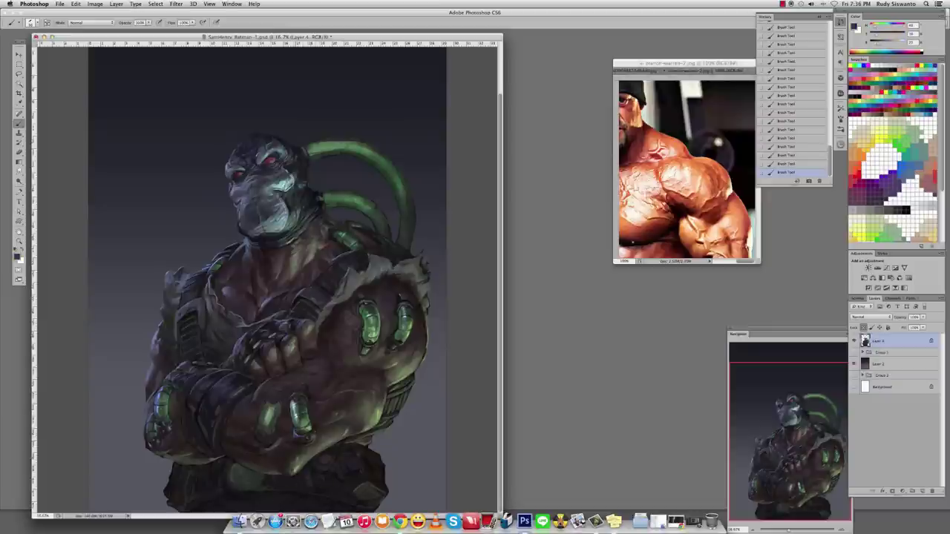
Smudge the forearm skin beside the tube and repaint the area above the tube's upper end with a sampled dark tone.
key("r")
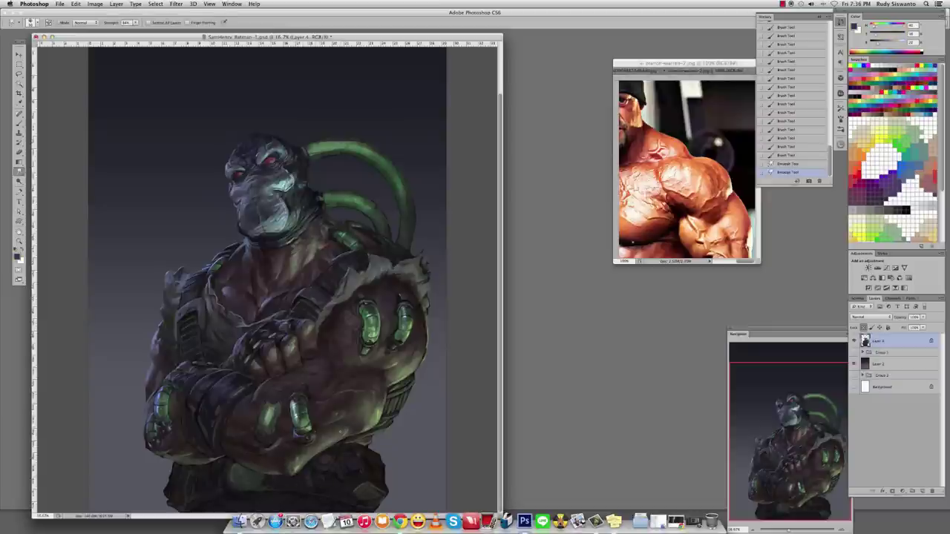
key("b")
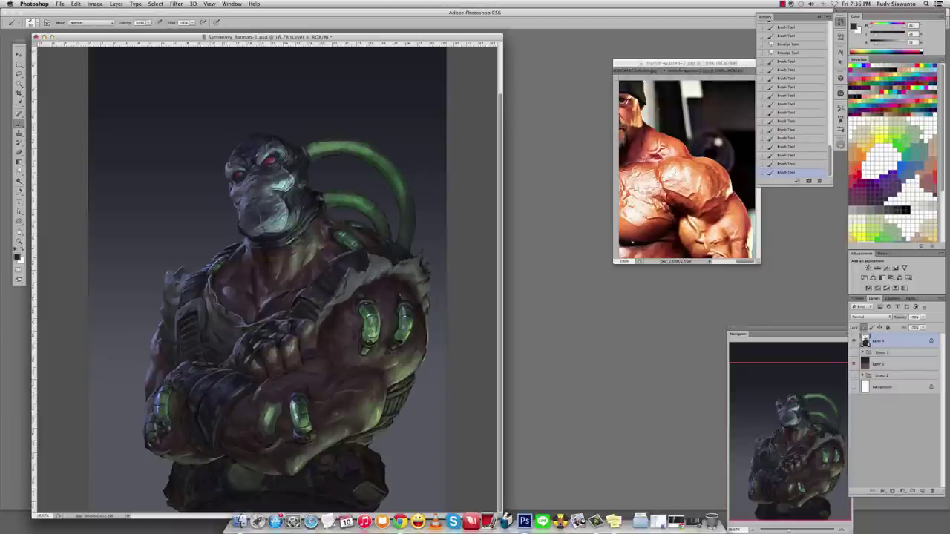
left_click(308, 411)
left_click(308, 411, "alt")
left_click(308, 411)
Paint the second tube on the near forearm, closer to the wrist wraps, with greens sampled from the neighbouring tube.
left_click(282, 408, "alt")
left_click(310, 429, "alt")
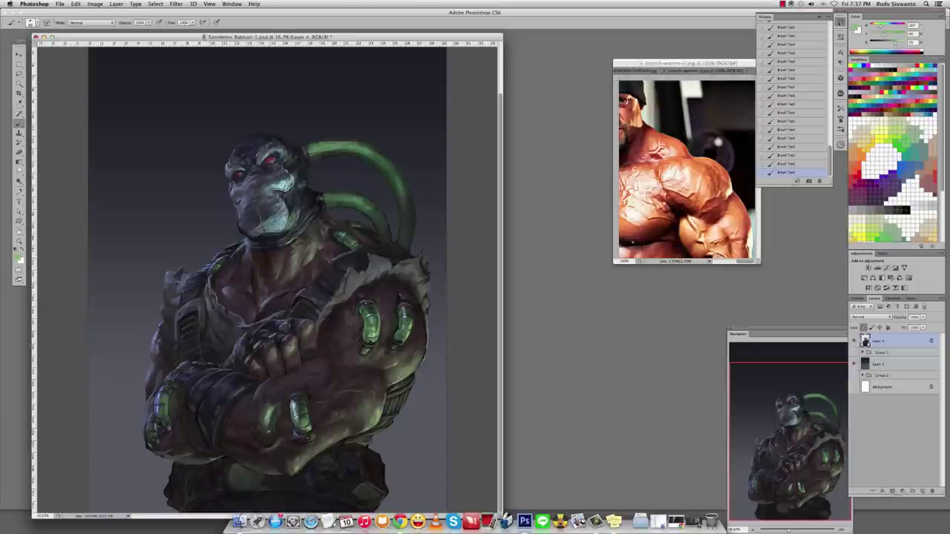
left_click(271, 429, "alt")
left_click(301, 408, "alt")
left_click(269, 415, "alt")
Smudge the green paint at the upper end of the second forearm tube to blend it.
key("r")
left_click(271, 408)
left_click(272, 408)
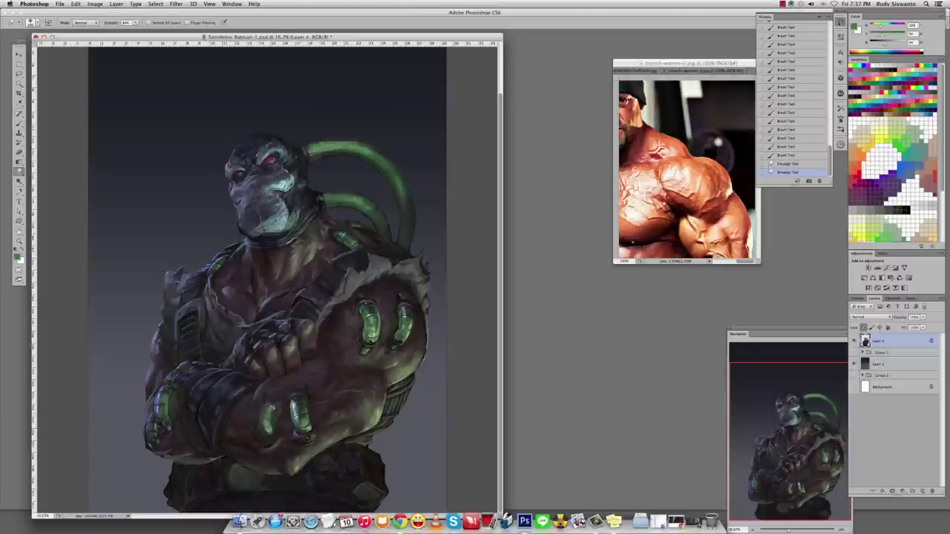
left_click(272, 410)
left_click(271, 411)
left_click(271, 411)
left_click(268, 412)
left_click(267, 412)
left_click(266, 412)
Paint a pale green highlight along the upper part of the second forearm tube.
key("b")
left_click(264, 413)
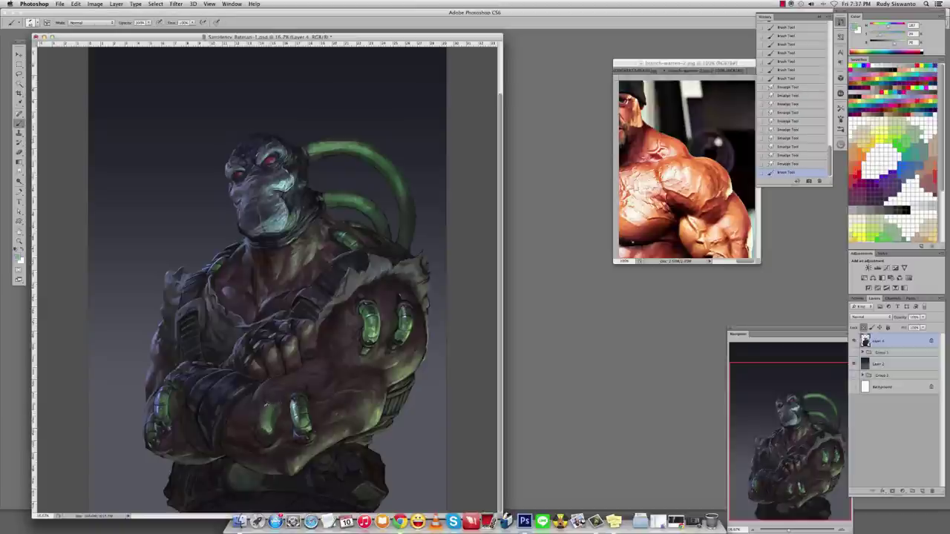
left_click(264, 413)
left_click(263, 413)
left_click(264, 412)
left_click(265, 412)
left_click(265, 411)
left_click(266, 410)
Smudge the pale green highlight on the second forearm tube.
key("r")
left_click(267, 409)
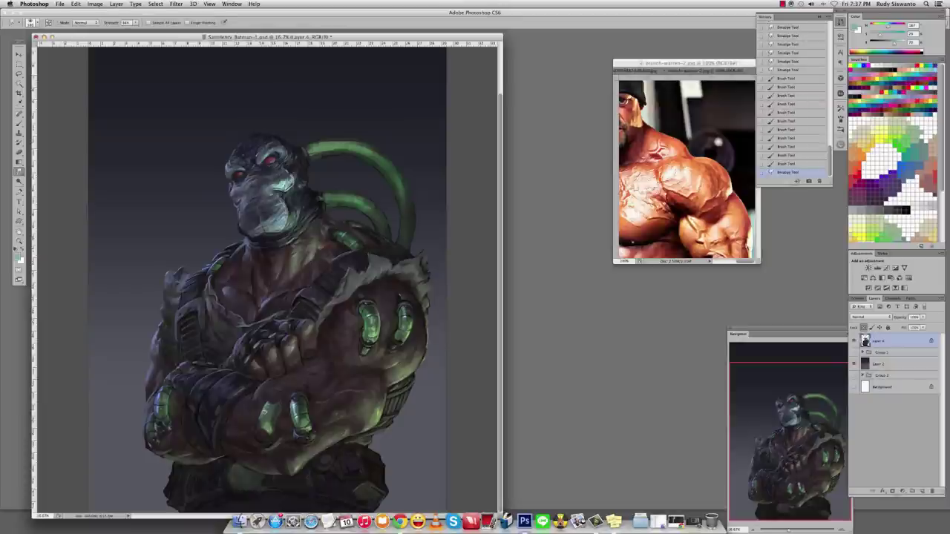
left_click(266, 409)
left_click(268, 408)
left_click(268, 408)
Paint the inner edge of the second forearm tube with green sampled from the upper arm's tube and smudge it.
key("b")
left_click(308, 418, "alt")
left_click(308, 418)
left_click(371, 325, "alt")
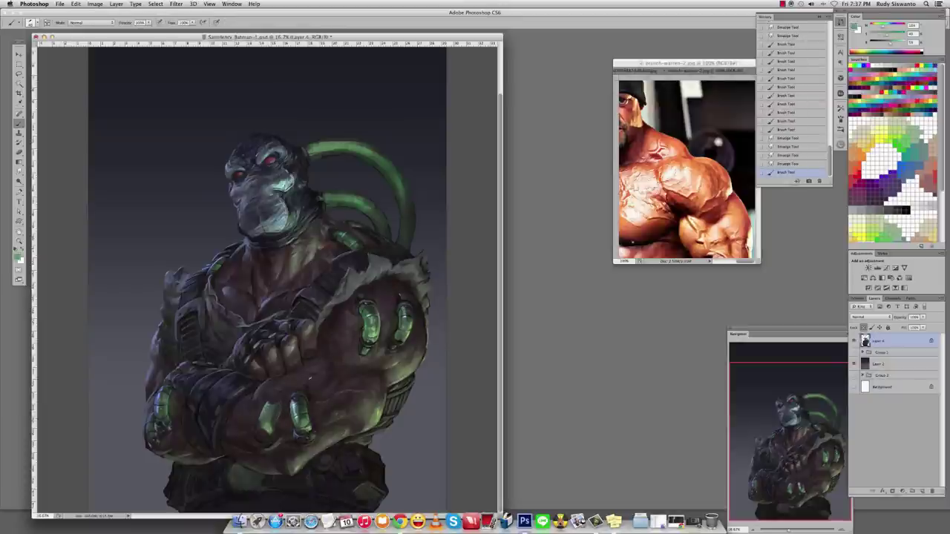
left_click(281, 417)
left_click(279, 418)
left_click(279, 419)
left_click(279, 418)
key("r")
left_click(279, 419)
left_click(278, 419)
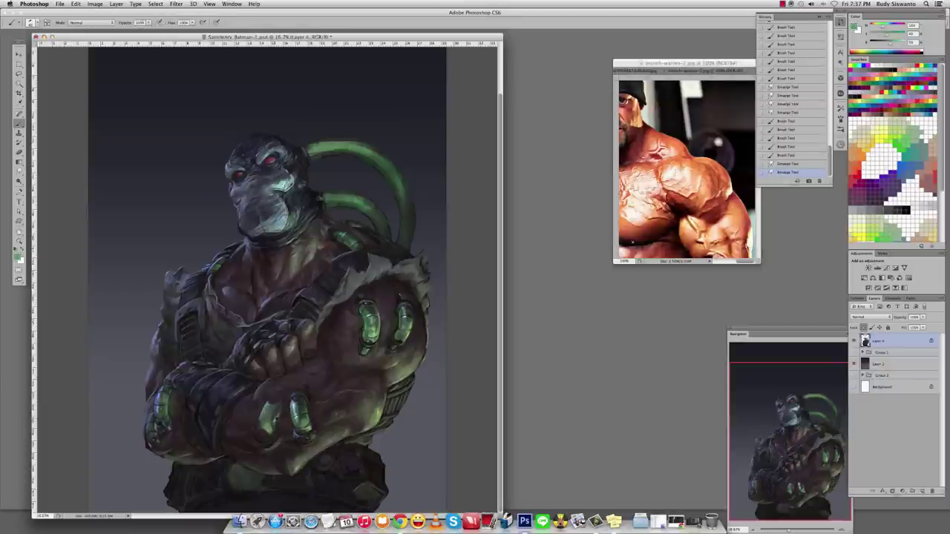
Darken the edge of the second forearm tube and the skin above the first tube with sampled dark tones.
key("b")
left_click(279, 419, "alt")
left_click(279, 419)
left_click(279, 419)
left_click(311, 393, "alt")
left_click(311, 393)
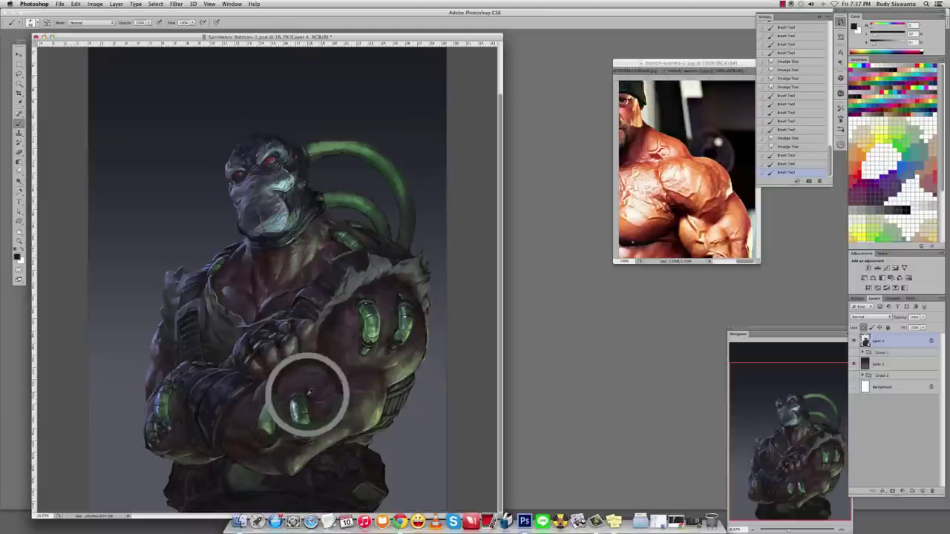
left_click(310, 393)
left_click(310, 393)
Paint the upper end cap of the first forearm tube with a dark tone sampled from the upper arm tube's cap.
left_click(361, 296, "alt")
left_click(308, 396)
left_click(308, 396)
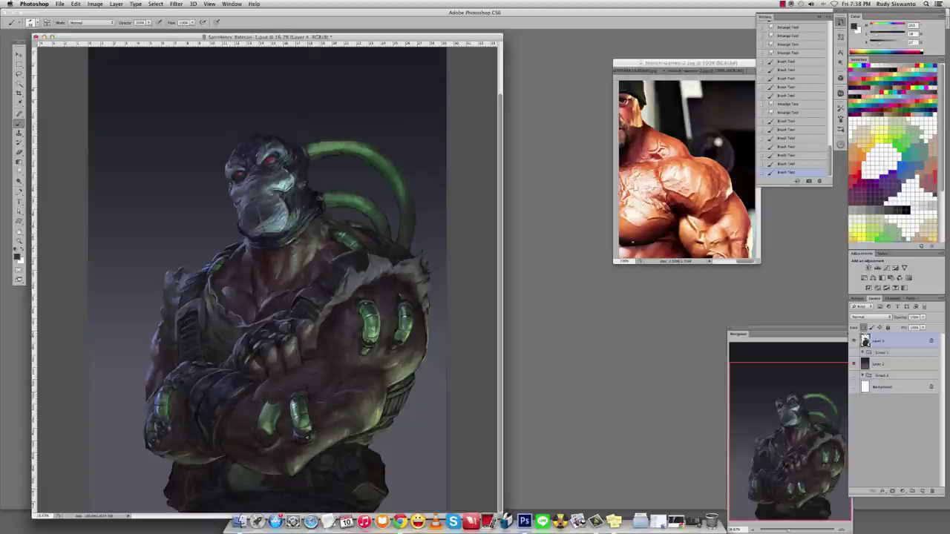
left_click(307, 397)
left_click(308, 397)
left_click(308, 396)
left_click(308, 396)
left_click(308, 397)
left_click(308, 396)
Paint the lower end cap of the first forearm tube with repeatedly sampled dark tones.
left_click(301, 436, "alt")
left_click(301, 436)
left_click(301, 436, "alt")
left_click(301, 436)
left_click(302, 436)
left_click(301, 438, "alt")
left_click(305, 445)
left_click(301, 438, "alt")
left_click(296, 440, "alt")
left_click(291, 438)
Refine the forearm skin around the first tube's lower cap with sampled skin and shadow tones.
left_click(318, 425, "alt")
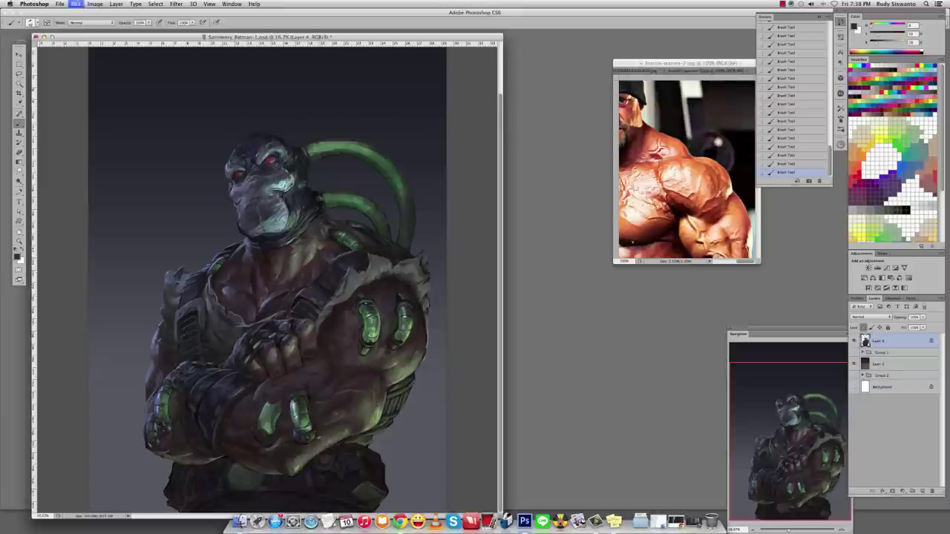
left_click(310, 446, "alt")
left_click(291, 442, "alt")
left_click(290, 442, "alt")
left_click(286, 446, "alt")
Refine the first tube's upper cap and the second forearm tube with tones sampled from the arm tubes and skin.
left_click(408, 294, "alt")
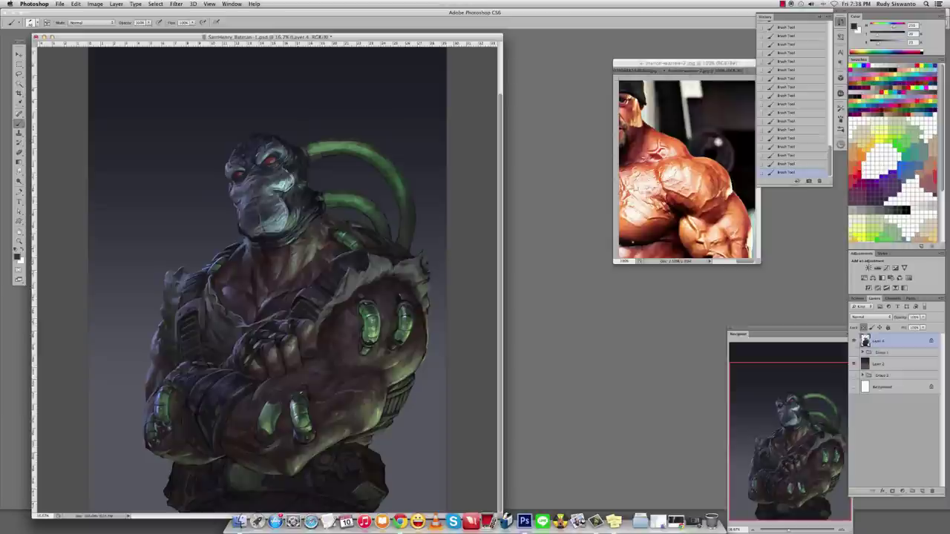
left_click(311, 394, "alt")
left_click(261, 426, "alt")
left_click(271, 424, "alt")
left_click(316, 433, "alt")
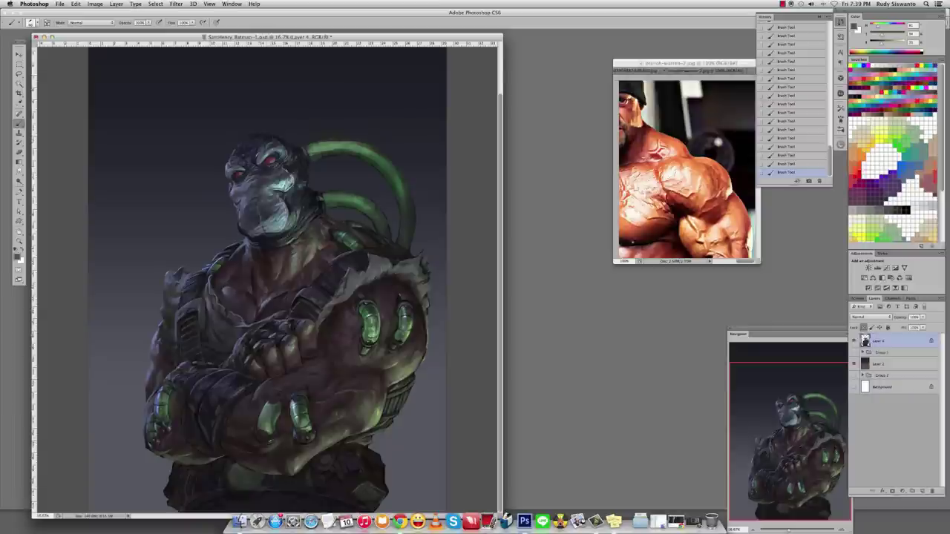
Paint the lower end of the second forearm tube and its surrounding shadow with sampled dark tones.
left_click(267, 443, "alt")
left_click(245, 443, "alt")
key("z")
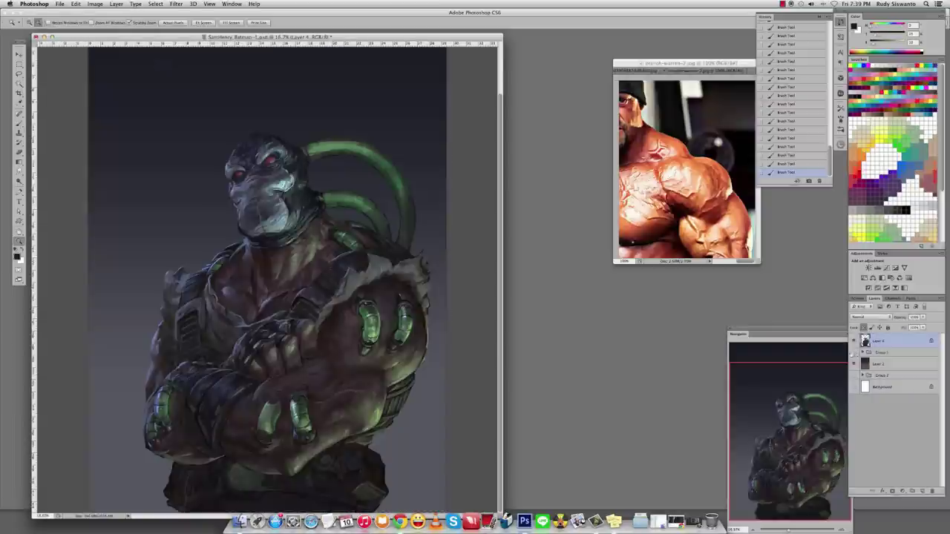
key("b")
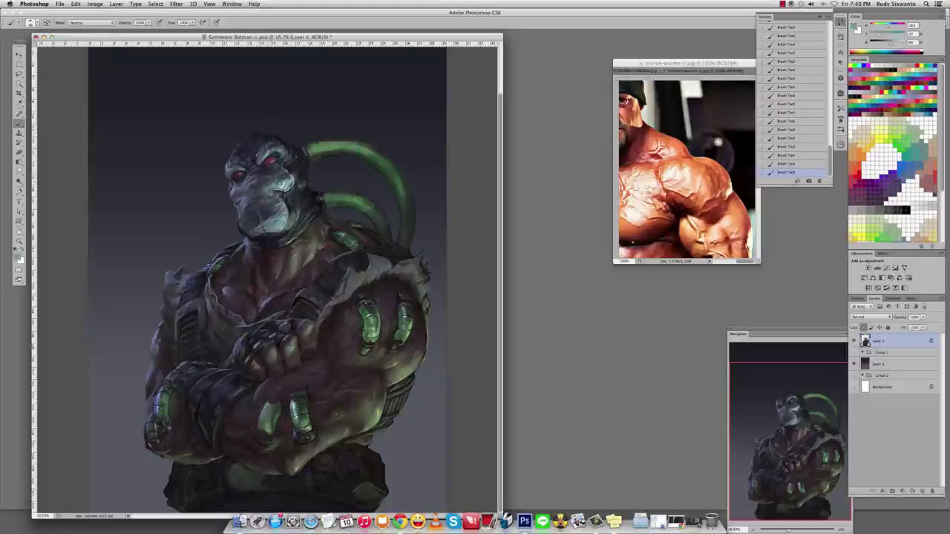
Touch up the mask around both eyes with tones sampled from the face.
left_click(274, 165)
left_click(265, 169, "alt")
left_click(227, 169, "alt")
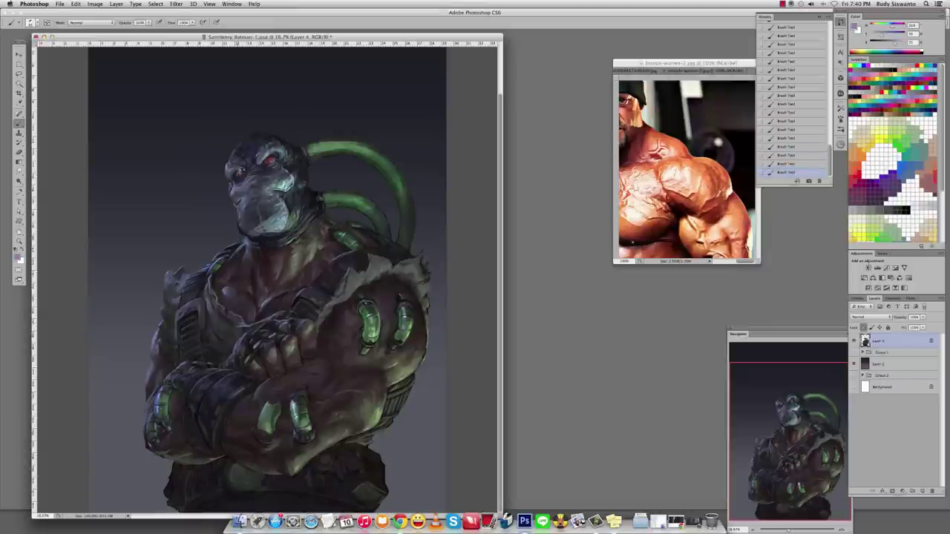
left_click(240, 171, "alt")
left_click(245, 178, "alt")
left_click(227, 167, "alt")
Try brightening with a bluish tone sampled from the mask in Linear Dodge (Add) mode, and undo the last strokes.
right_click(230, 170)
key("shift+alt+w")
left_click(270, 215, "alt")
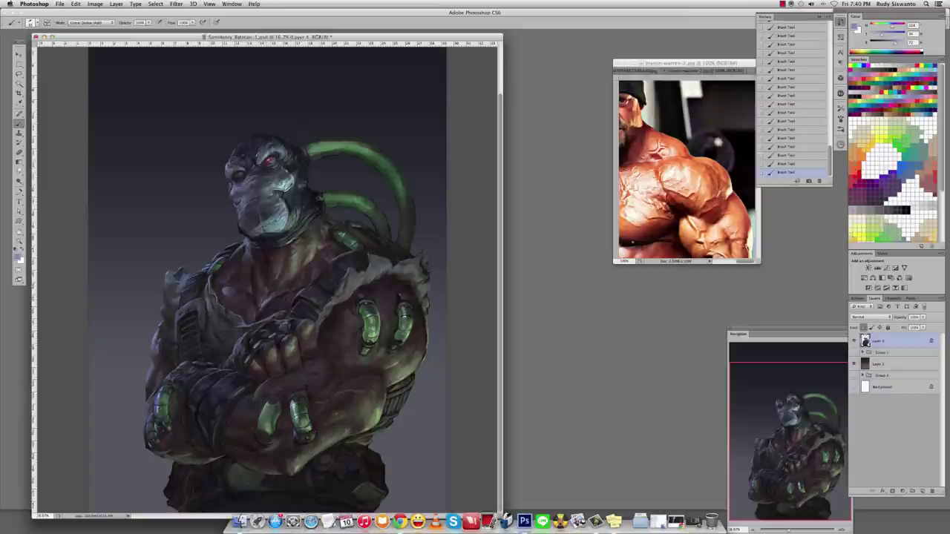
key("z")
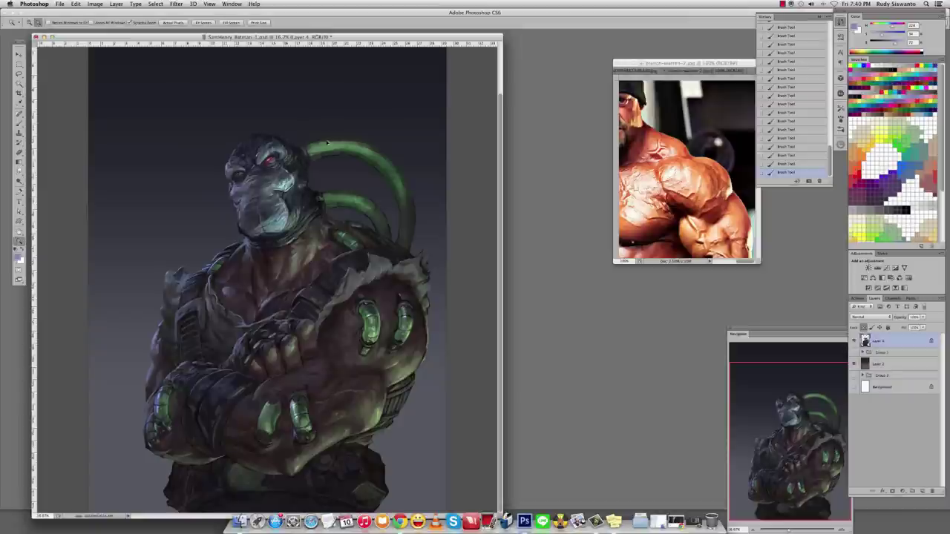
key("ctrl+z")
Return the brush to Normal mode and paint dark bands across the second forearm tube with a near-black tone.
key("e")
key("d")
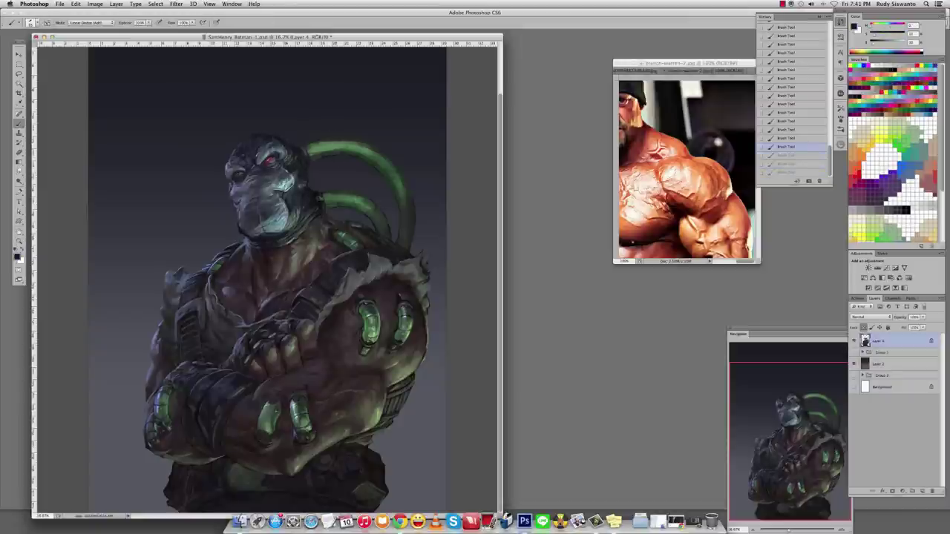
left_click(270, 409)
key("b")
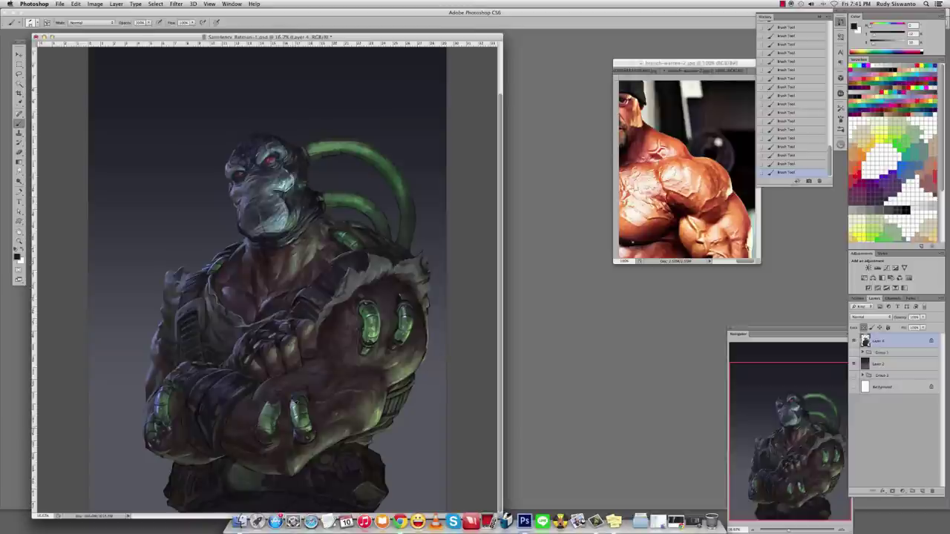
Switch the brush to Color Dodge and brighten the second forearm tube's upper part with a tone sampled from the mask.
left_click(241, 157, "alt")
key("alt+shift+d")
left_click(265, 409)
right_click(262, 393, "shift")
left_click(276, 397)
left_click(265, 404, "alt")
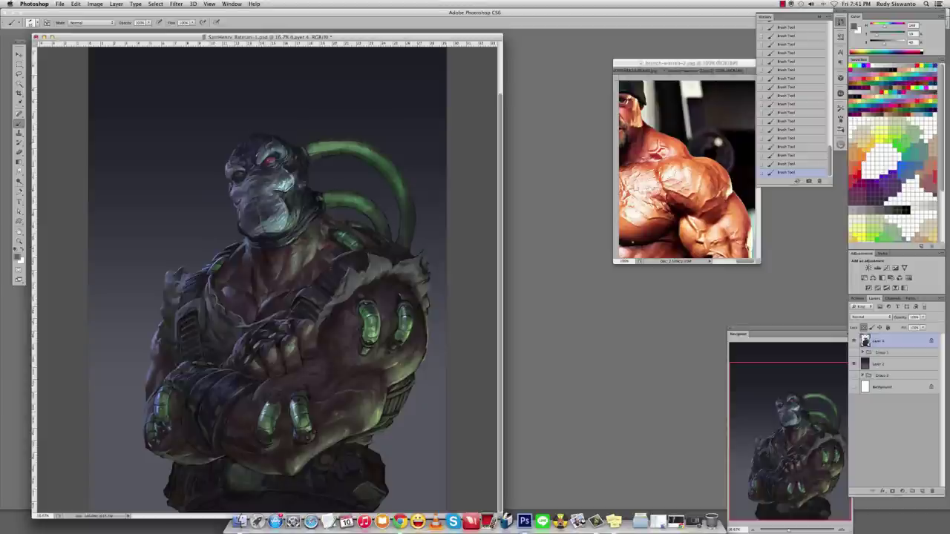
Paint the second forearm tube's upper cap and pale highlights in Normal mode with tones sampled from the first tube.
left_click(298, 394, "alt")
left_click(284, 397, "alt")
left_click(269, 398, "alt")
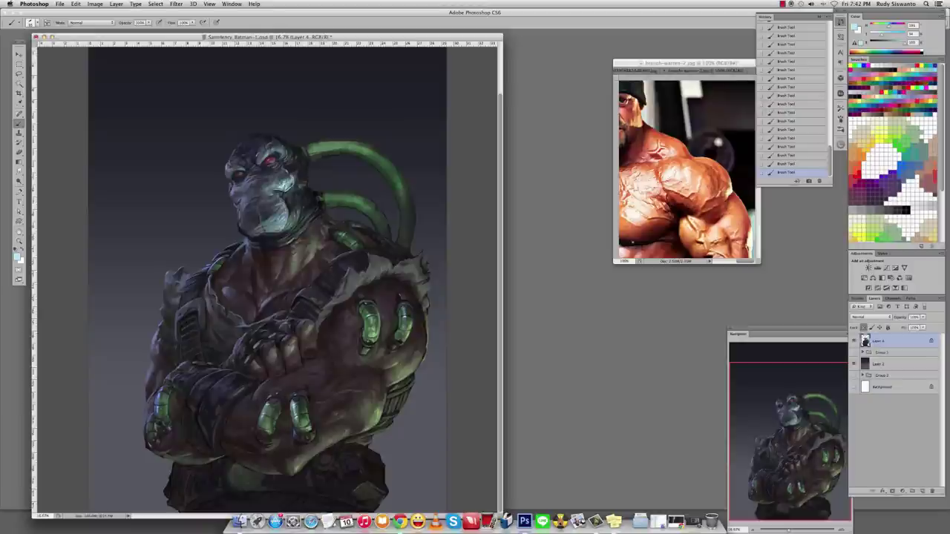
key("x")
left_click(295, 405, "alt")
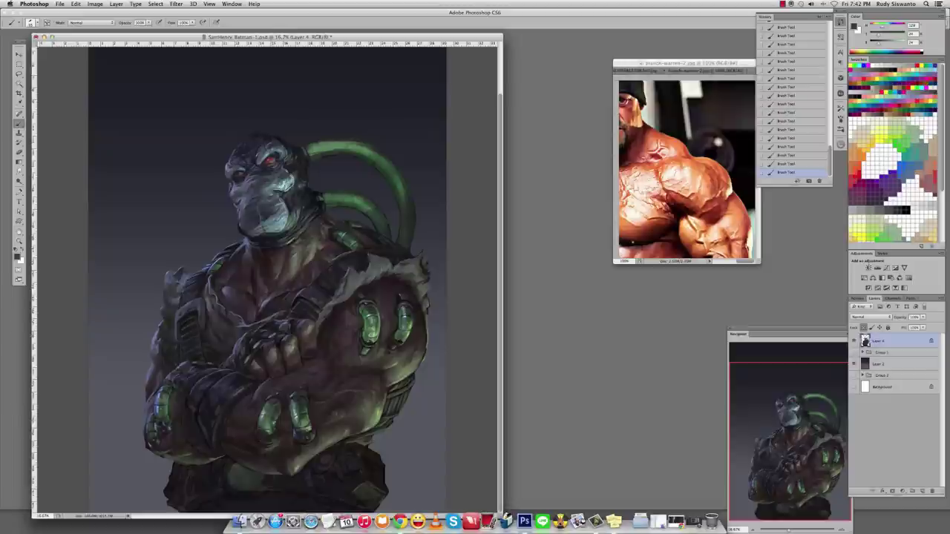
Refine the caps and shading of the second forearm tube with dark and green tones sampled from the first tube.
left_click(300, 437, "alt")
left_click(301, 402, "alt")
left_click(301, 402, "alt")
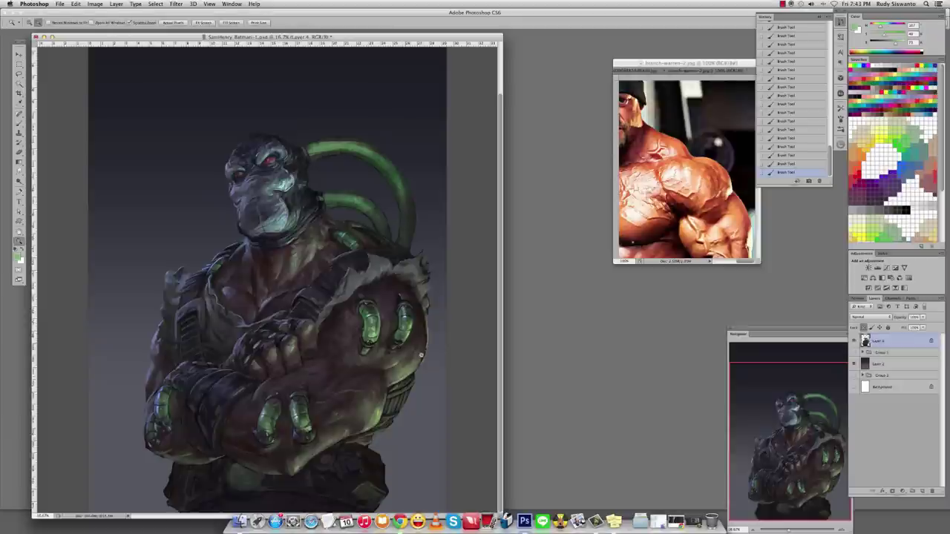
left_click(292, 369, "alt")
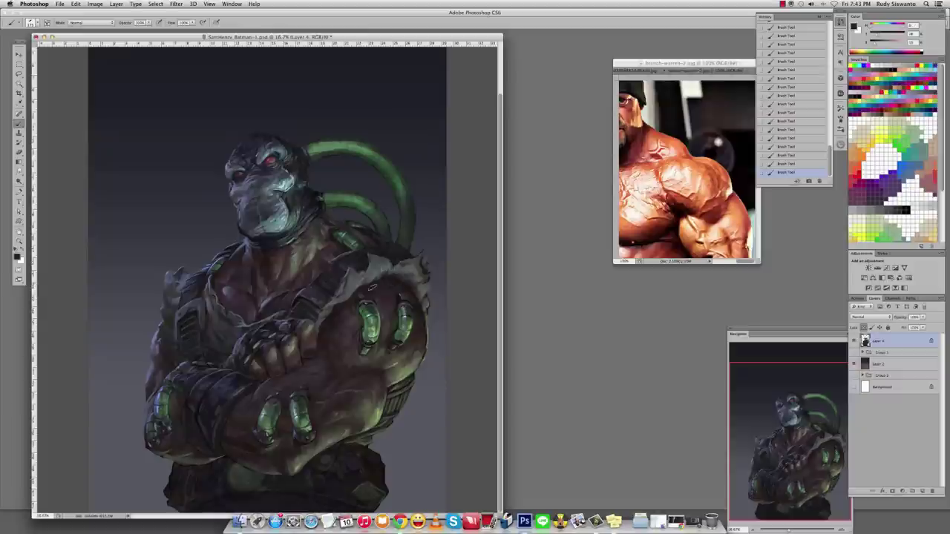
Refine the shading of the near upper arm and elbow crease with tones sampled from the arm and neck.
left_click(419, 335, "alt")
left_click(400, 373, "alt")
left_click(380, 378, "alt")
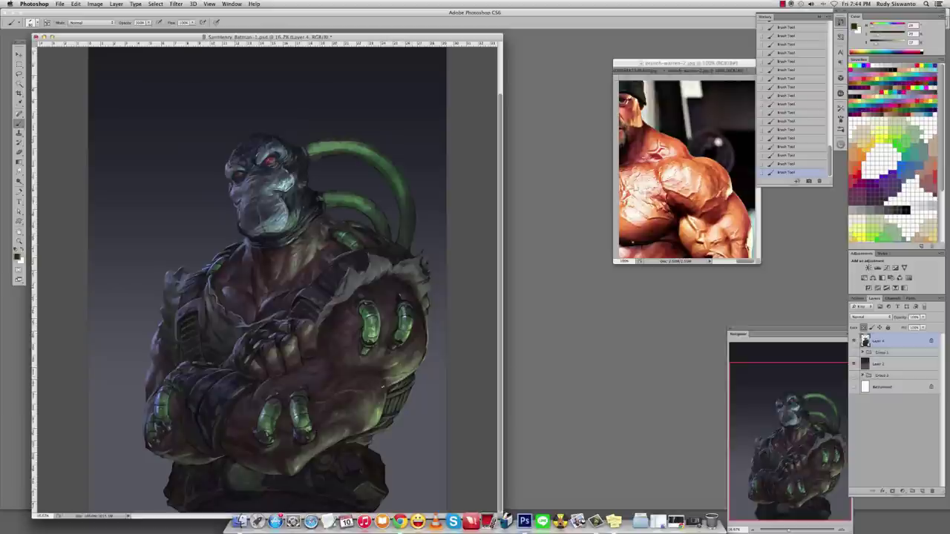
left_click(395, 293, "alt")
left_click(329, 227, "alt")
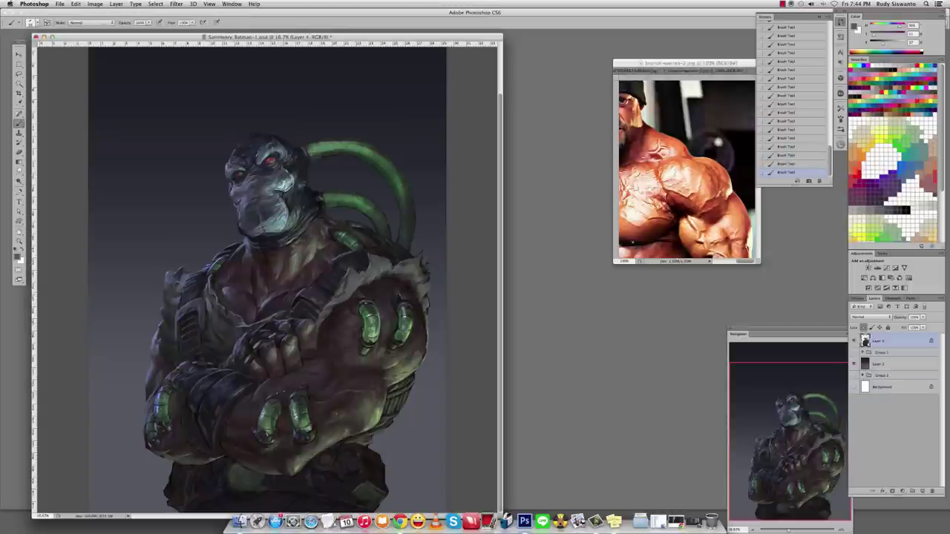
Refine the near forearm's skin above and around the tubes with sampled skin tones.
left_click(326, 386, "alt")
left_click(326, 386)
left_click(282, 380, "alt")
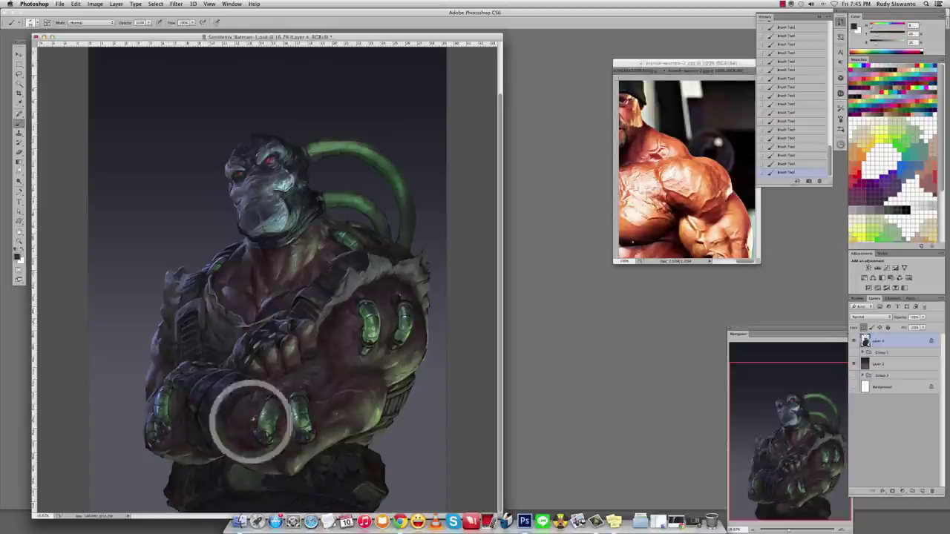
left_click(782, 4)
left_click(805, 20)
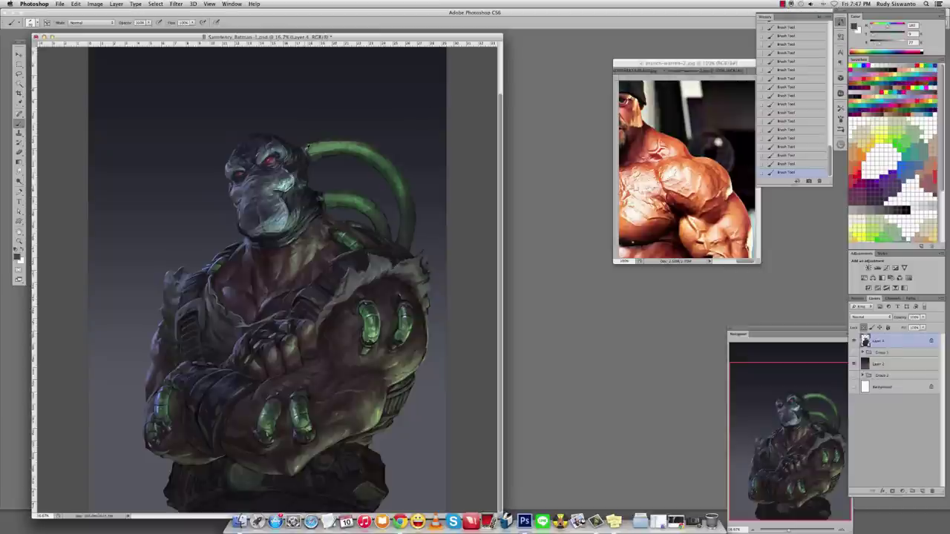
Undo a trial stroke along the large hose behind the head and shade both hoses with tones sampled from the arm tube.
mouse_move(308, 149)
left_mouse_down()
mouse_move(399, 175)
mouse_move(402, 195)
left_mouse_up()
key("super+z")
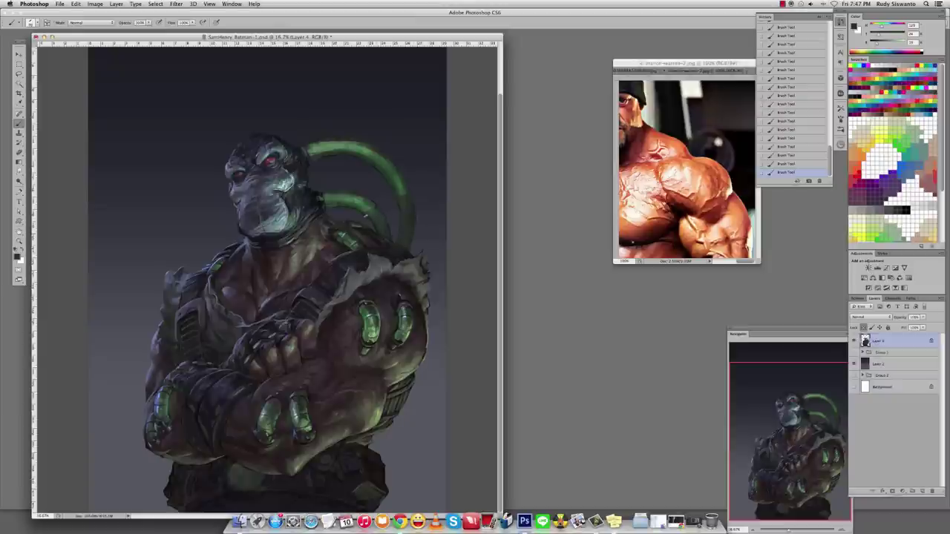
left_click(366, 328, "alt")
left_click(400, 243, "alt")
left_click(366, 321, "alt")
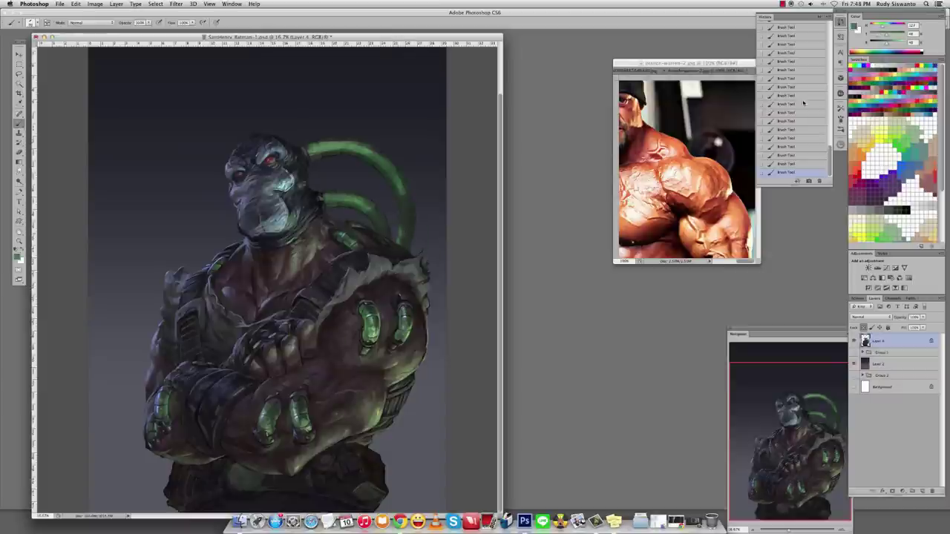
Paint the lower part of the large hose behind the shoulder with a tone sampled from the upper arm's outer tube.
left_click(365, 221, "alt")
left_click(408, 309, "alt")
left_click_drag(408, 220, 409, 237)
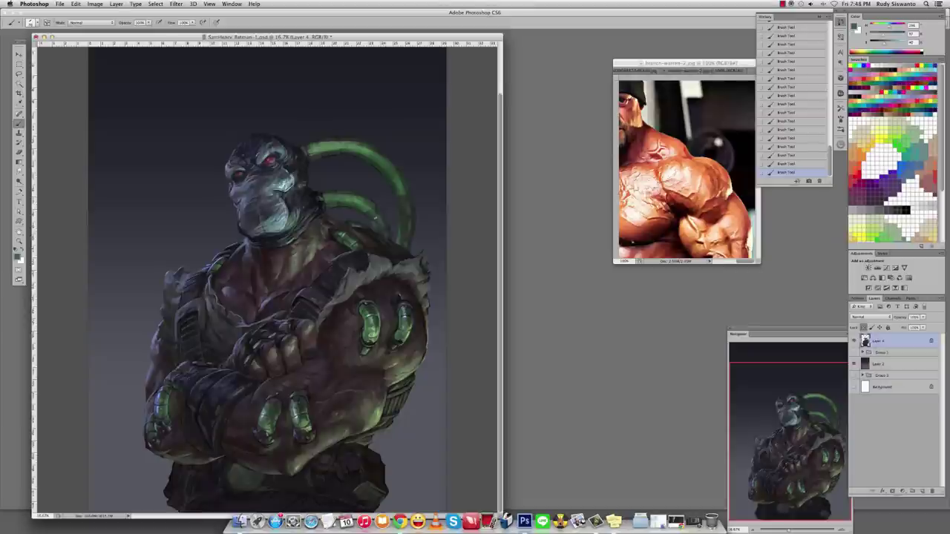
Brighten the outer curve of the large hose behind the head with green tones sampled from both hoses and the near upper arm's inner tube.
left_click(369, 200, "alt")
left_click(400, 189, "alt")
left_click_drag(405, 194, 398, 179)
left_click(385, 178, "alt")
left_click(406, 187, "alt")
left_click(401, 189, "alt")
left_click(397, 230, "alt")
left_click(366, 325, "alt")
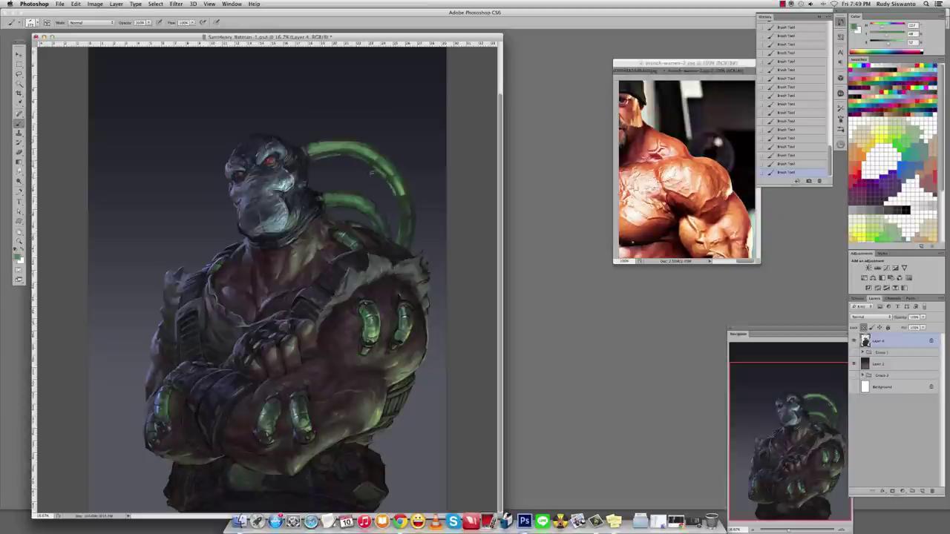
Paint shading along the inner edge of the large hose and the underside of the small hose.
left_click_drag(388, 185, 394, 213)
left_click_drag(329, 210, 361, 217)
left_click(379, 295, "alt")
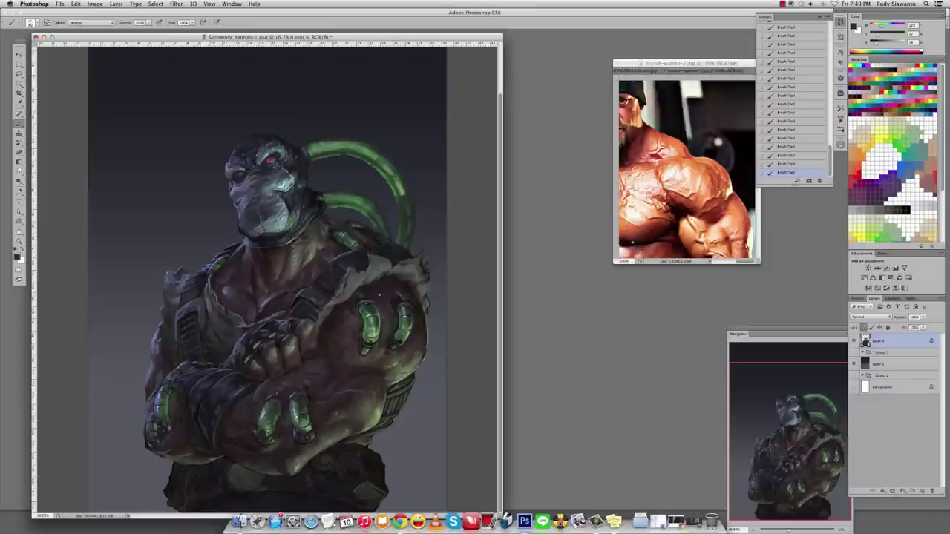
Paint the upper arc of the large hose with sampled tones and blend it with the Smudge tool.
mouse_move(312, 148)
left_mouse_down()
mouse_move(364, 146)
mouse_move(386, 161)
left_mouse_up()
left_click(383, 151, "alt")
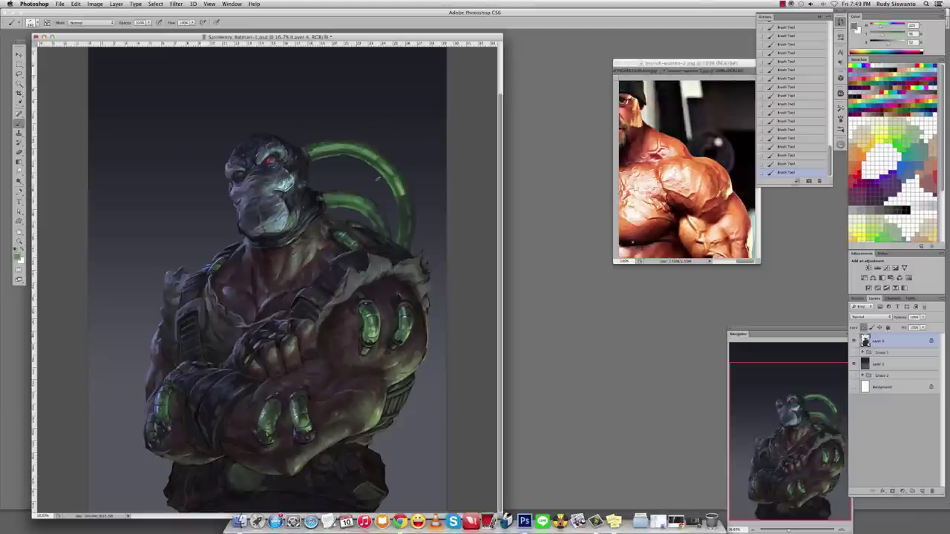
left_click(394, 185, "alt")
key("r")
mouse_move(310, 151)
left_mouse_down()
mouse_move(374, 160)
mouse_move(350, 151)
left_mouse_up()
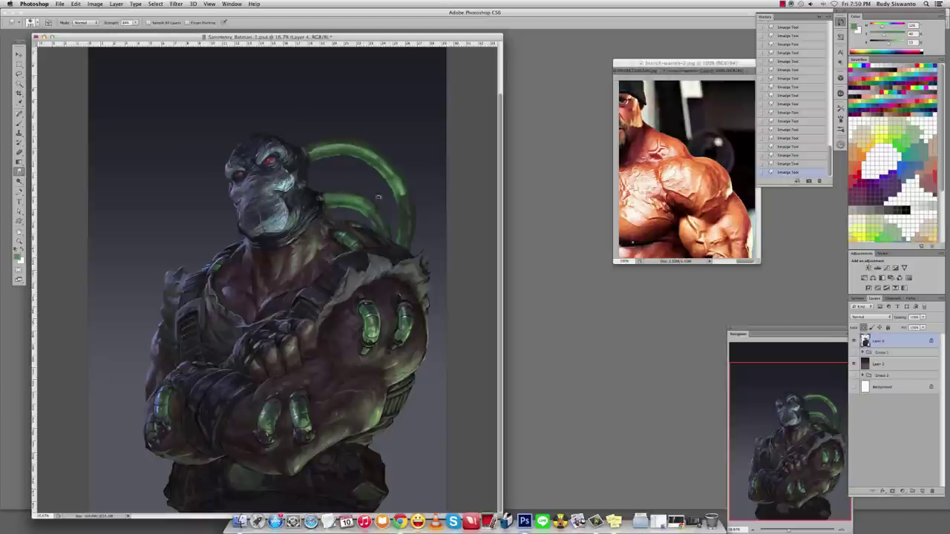
Dab brush strokes onto the bend of the small hose behind the neck to build up its form.
key("b")
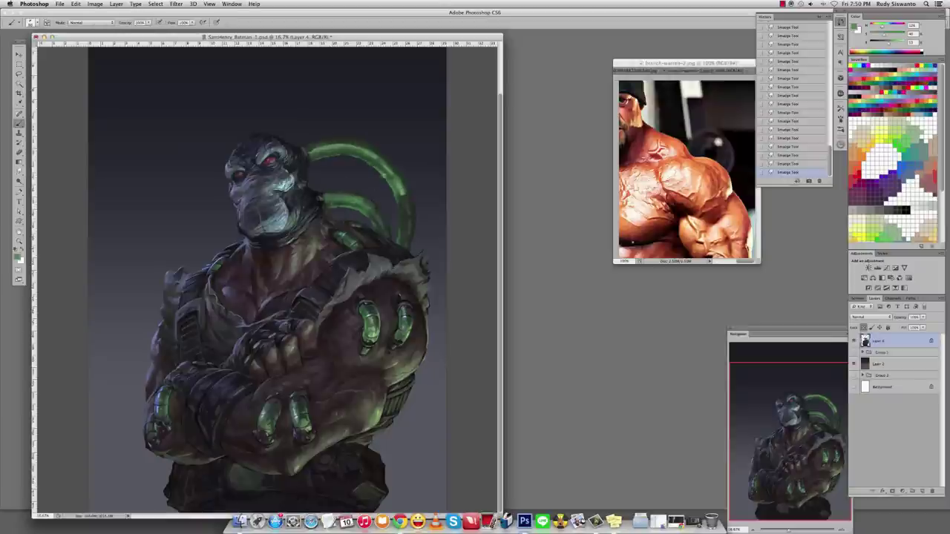
left_click(369, 211)
left_click(368, 213)
left_click(367, 212)
left_click(368, 211)
left_click(368, 212)
left_click(367, 211)
left_click(368, 210)
left_click(367, 213)
left_click(365, 211)
left_click(368, 213)
left_click(367, 211)
Shade the lower end of the large hose behind the shoulder with a tone sampled from it.
left_click(400, 228)
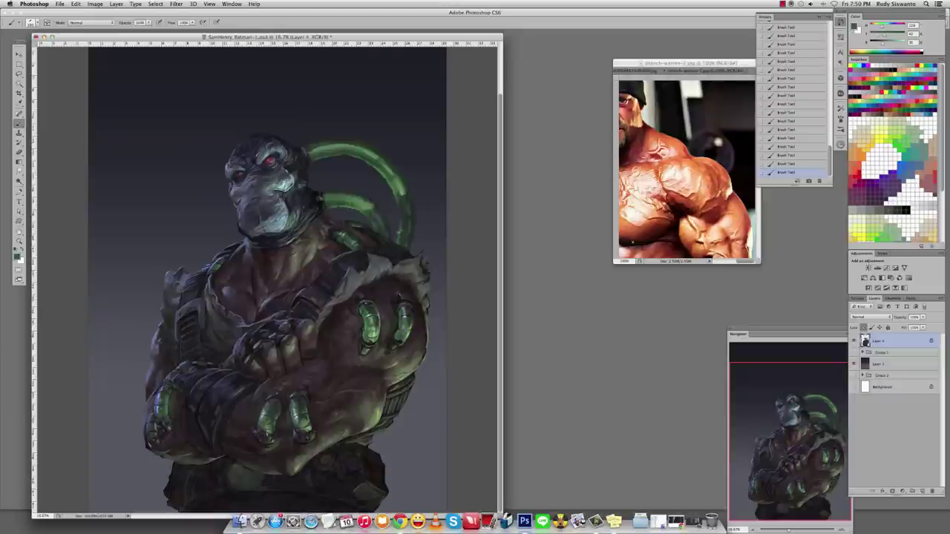
left_click(401, 234)
left_click(410, 222)
left_click(408, 222, "alt")
left_click(783, 4)
left_click(805, 19)
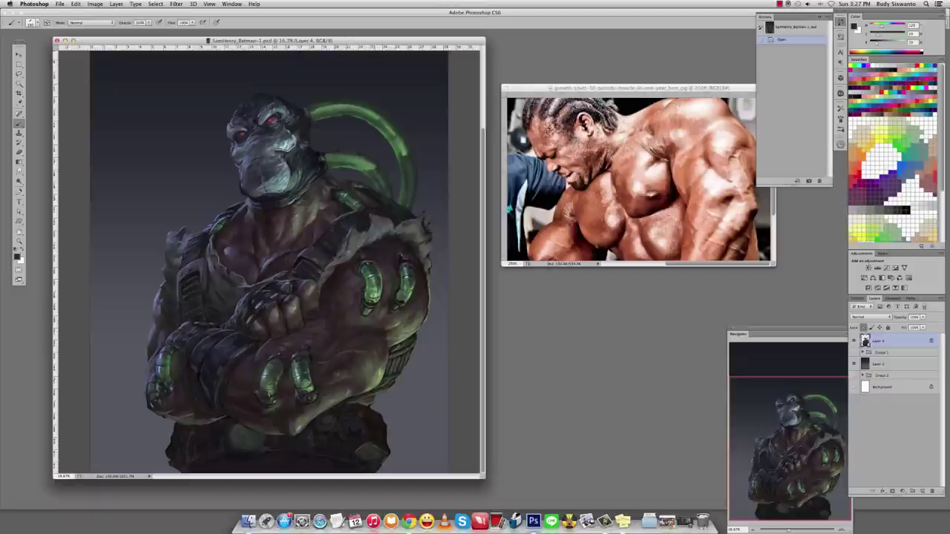
Paint a run of short dark strokes across the chest from the vest strap toward the sternum.
left_click(309, 243)
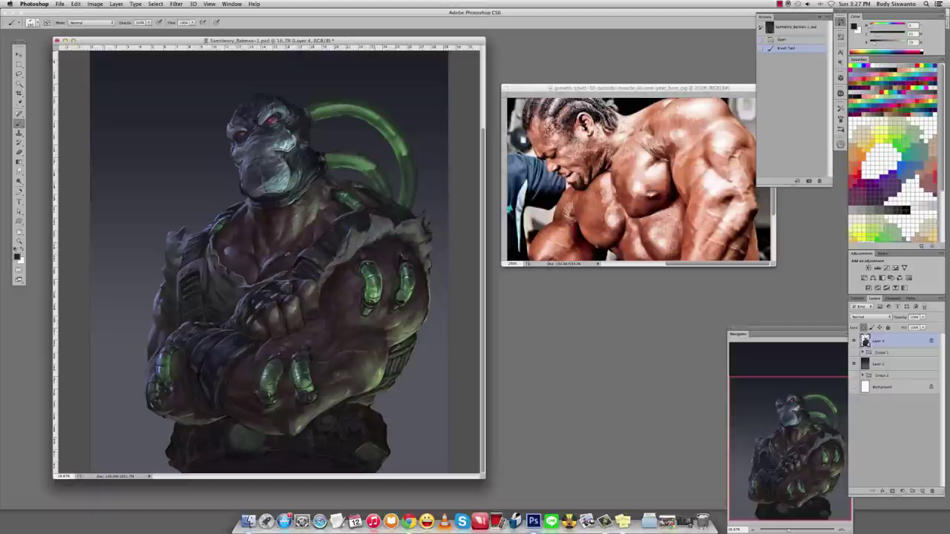
left_click(304, 246)
left_click(301, 248)
left_click(298, 250)
left_click(293, 251)
left_click(286, 252)
left_click(275, 254)
left_click(269, 254)
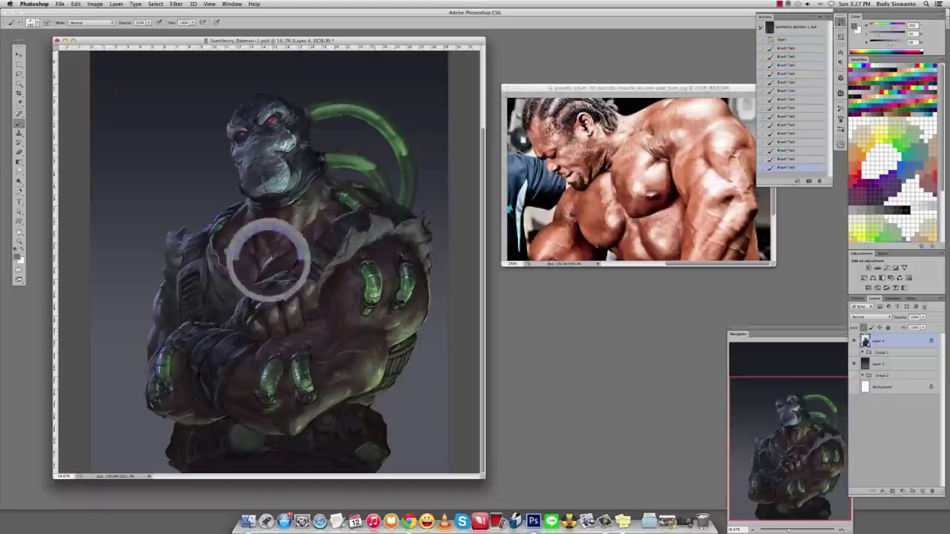
Model the chest muscle beside the sternum with a sampled skin tone and smudge the cleft between the pectorals.
left_click(276, 245)
left_click(280, 239)
left_click(282, 242)
left_click(261, 270, "alt")
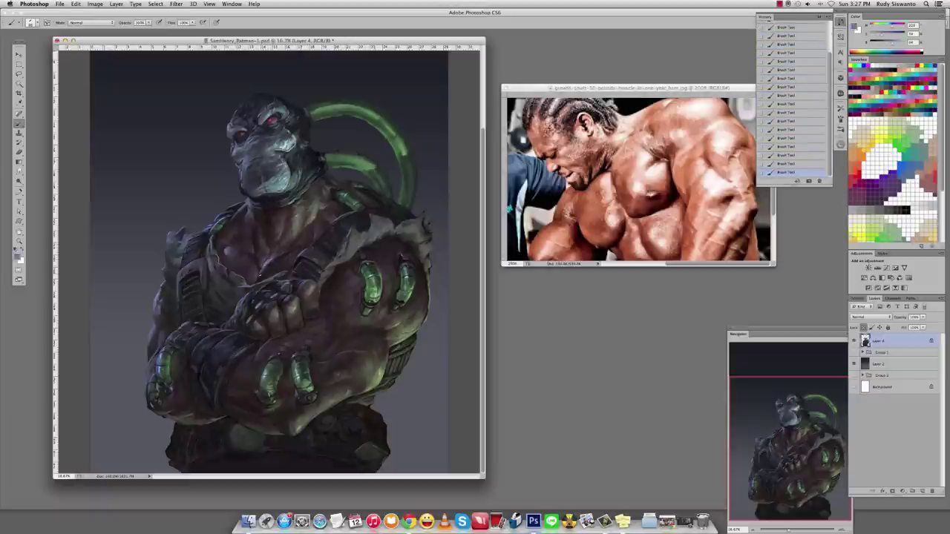
key("r")
left_click_drag(258, 276, 262, 269)
mouse_move(266, 267)
left_mouse_down()
mouse_move(270, 260)
mouse_move(264, 271)
left_mouse_up()
left_click_drag(268, 270, 272, 263)
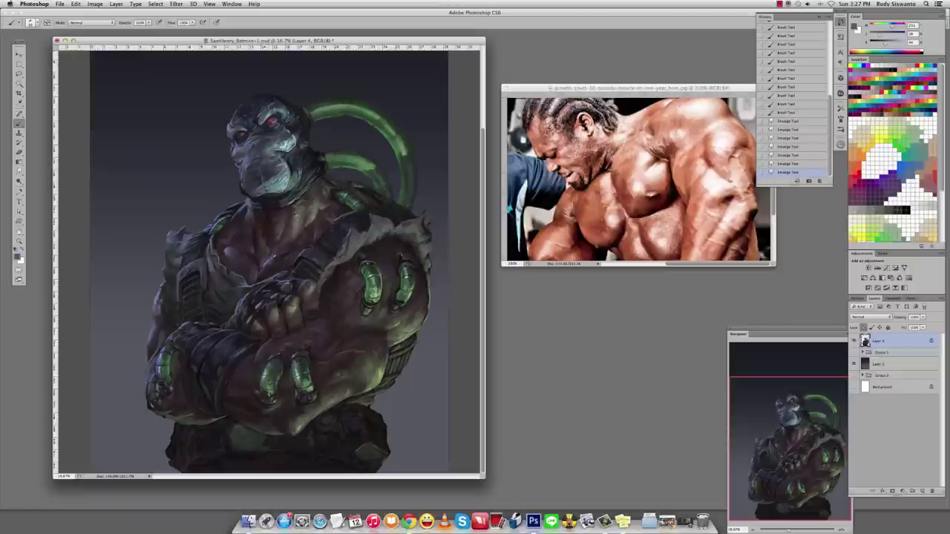
Repaint the cleft of the chest with small brush strokes in a tone sampled beside it.
key("b")
left_click(267, 263)
left_click(269, 260)
left_click(265, 267, "alt")
left_click(267, 263)
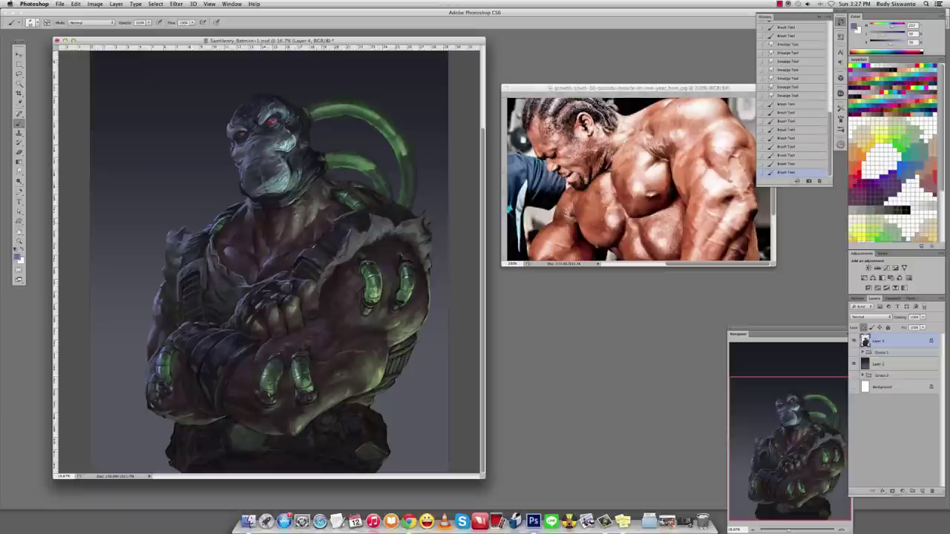
Paint short strokes along the edge between the chest and the near vest strap.
left_click(315, 241)
left_click(318, 239)
left_click(321, 236)
left_click(328, 229, "alt")
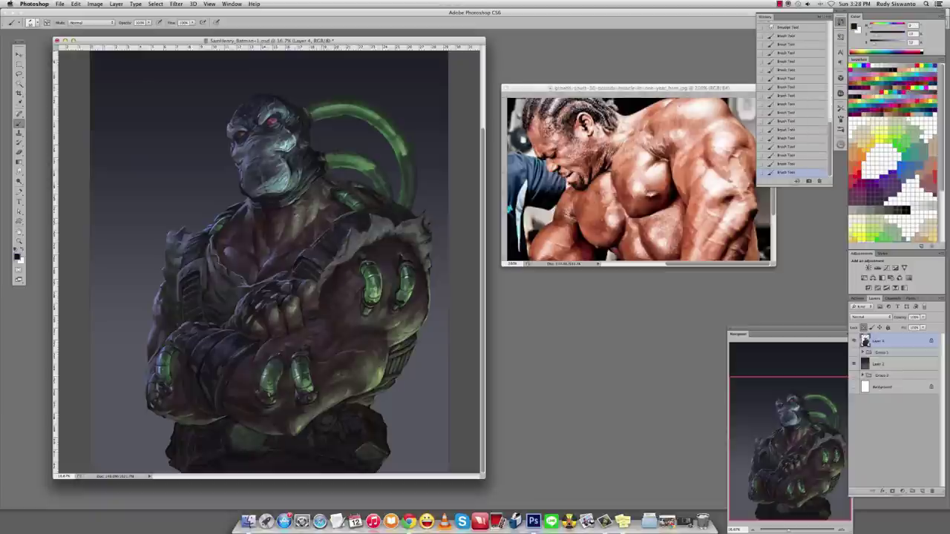
Touch up the two glowing tubes on the near upper arm with greens sampled from them.
left_click(375, 269)
left_click(375, 270, "alt")
left_click(411, 269, "alt")
Refine the light and shadow on the near elbow with tones sampled from the surrounding skin.
left_click(380, 378, "alt")
left_click(380, 377, "alt")
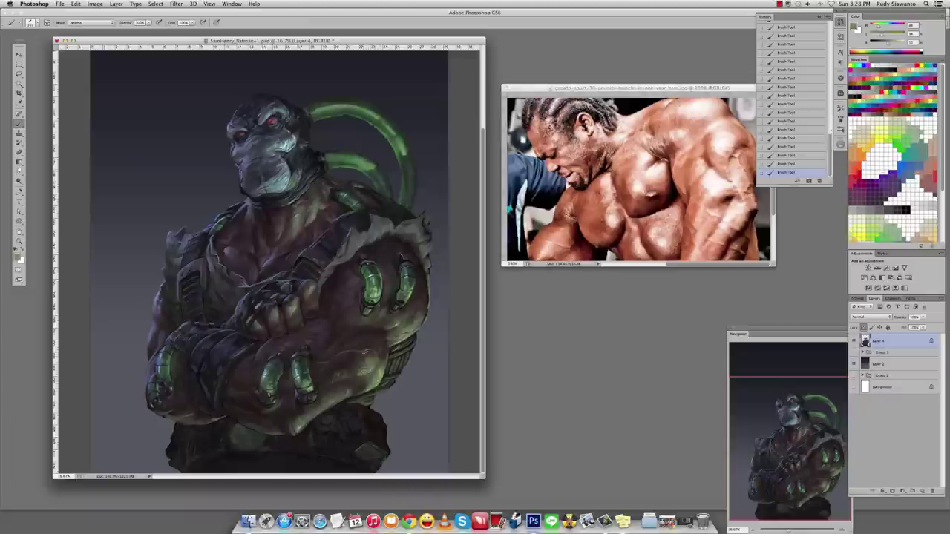
left_click(378, 371, "alt")
left_click(371, 382, "alt")
left_click(360, 383, "alt")
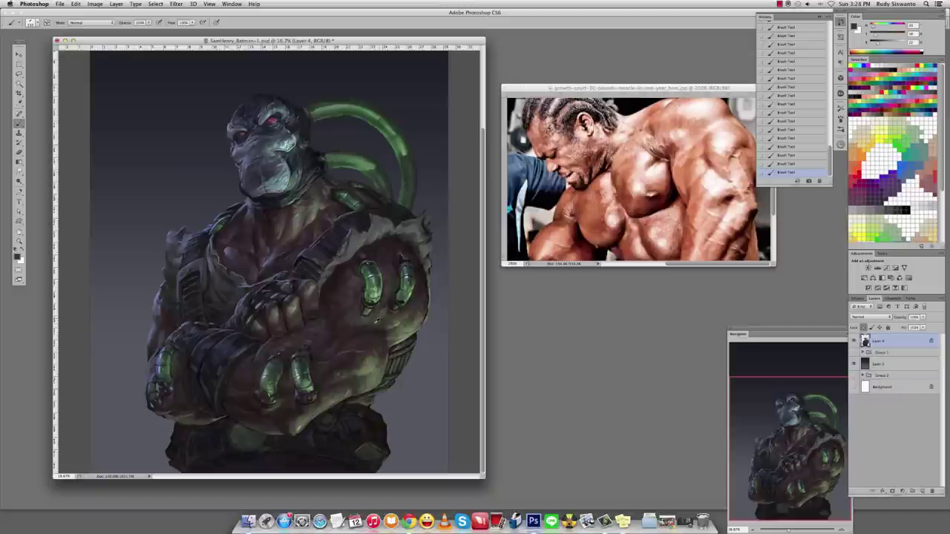
Shade the near upper arm's muscle below the glowing tubes with sampled skin tones.
left_click(363, 328, "alt")
left_click(362, 328, "alt")
left_click(366, 329, "alt")
left_click(381, 327, "alt")
left_click(382, 327, "alt")
Refine the near forearm, the clenched hand and the far arm's outer edge with tones sampled from each area.
left_click(296, 394, "alt")
left_click(242, 299, "alt")
left_click(158, 294, "alt")
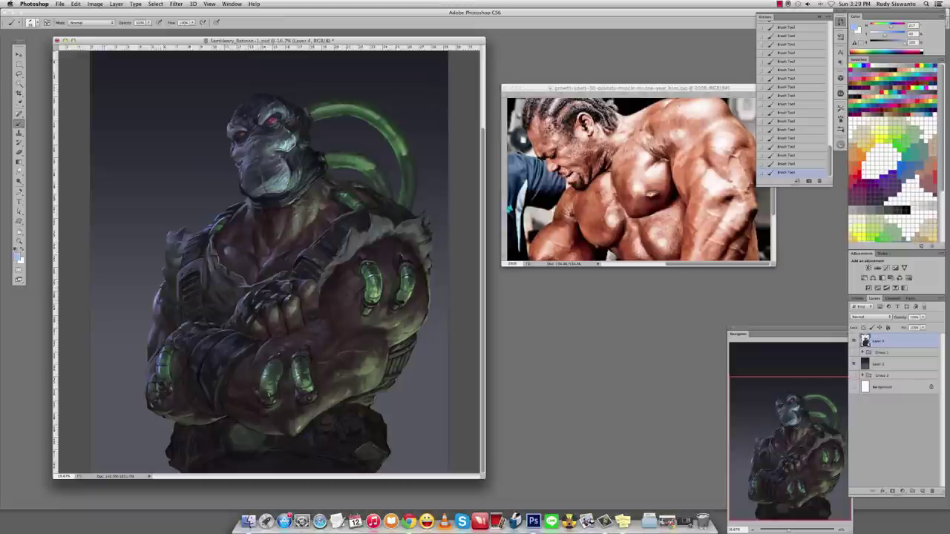
Smudge the painted light across the knuckles and fingers of the clenched hand, alternating with brush touch-ups.
key("r")
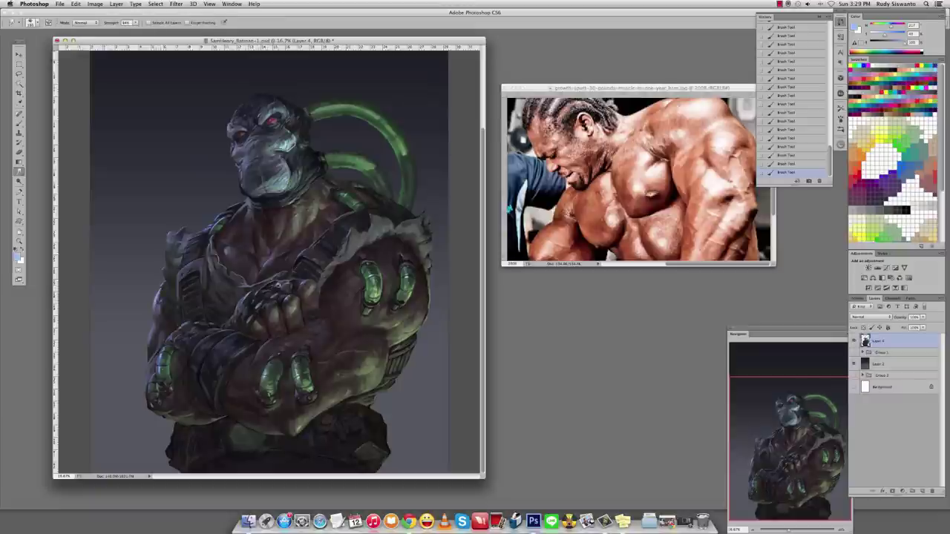
left_click_drag(273, 287, 295, 304)
key("b")
key("r")
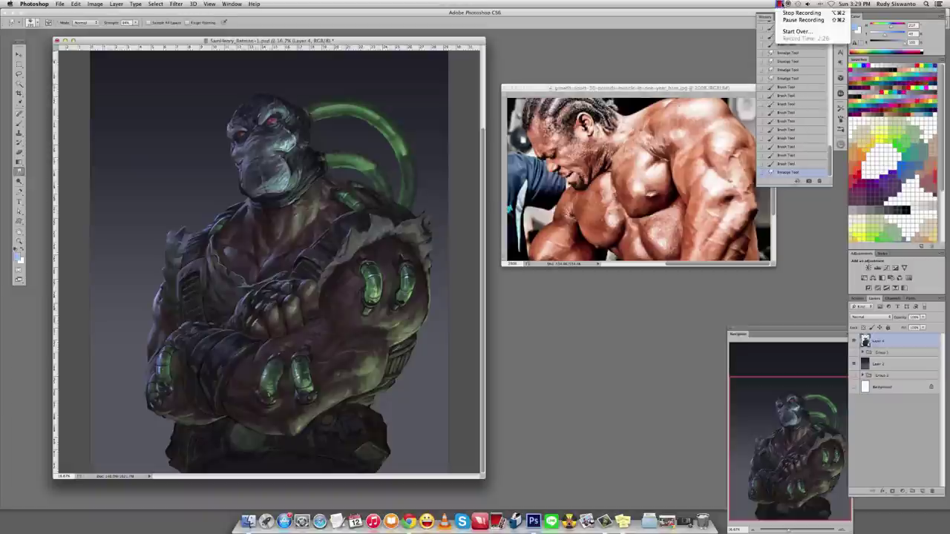
Undo a trial stroke beside the vest strap and reshade the chest muscles with tones sampled across the chest.
key("b")
left_click(314, 238)
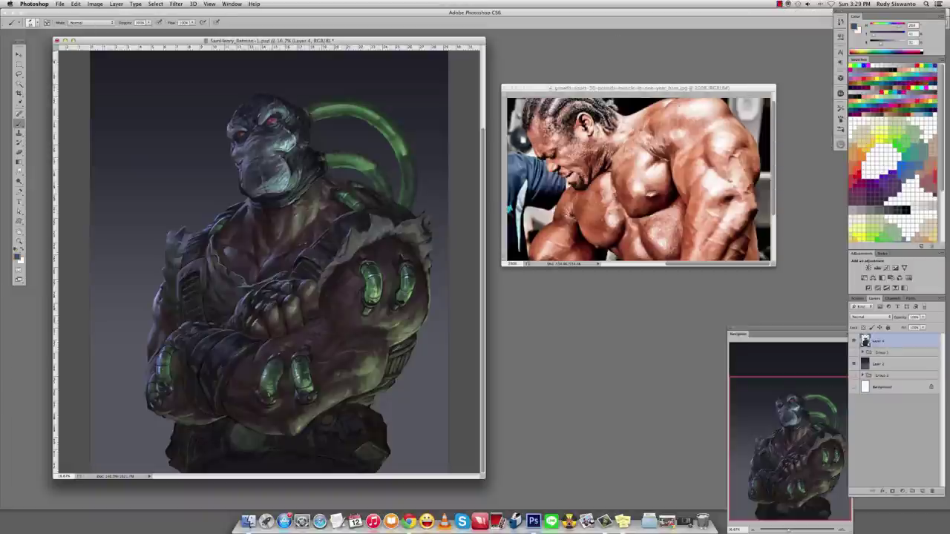
key("super+z")
key("super+z")
left_click(290, 244, "alt")
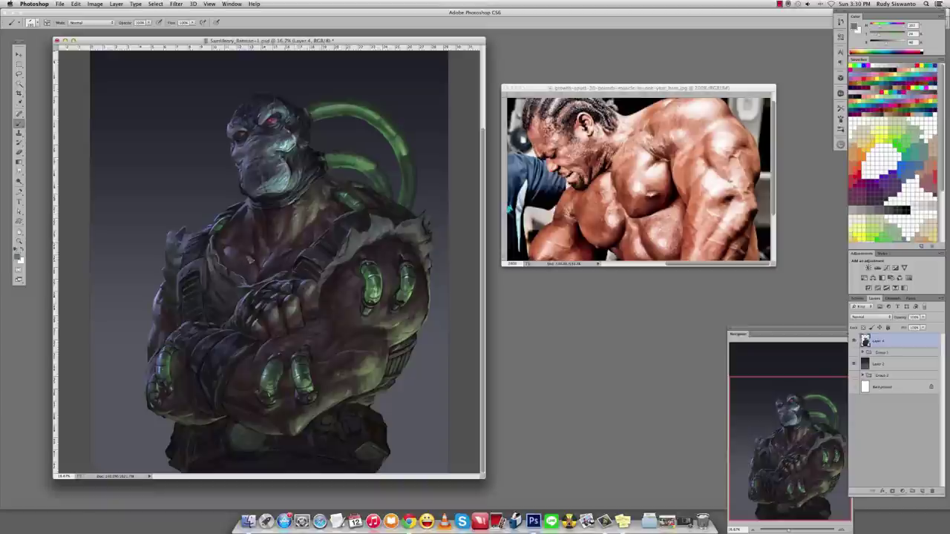
left_click(247, 257, "alt")
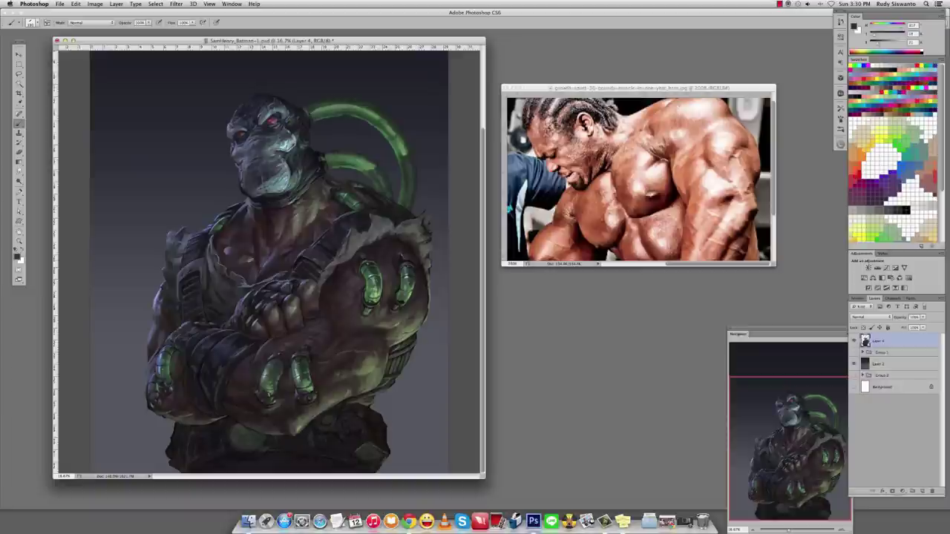
left_click(261, 246, "alt")
left_click(229, 253, "alt")
left_click(240, 264, "alt")
Refine the near upper arm's skin around the tubes with tones sampled from the arm and the base of the neck.
left_click(417, 294, "alt")
left_click(354, 276, "alt")
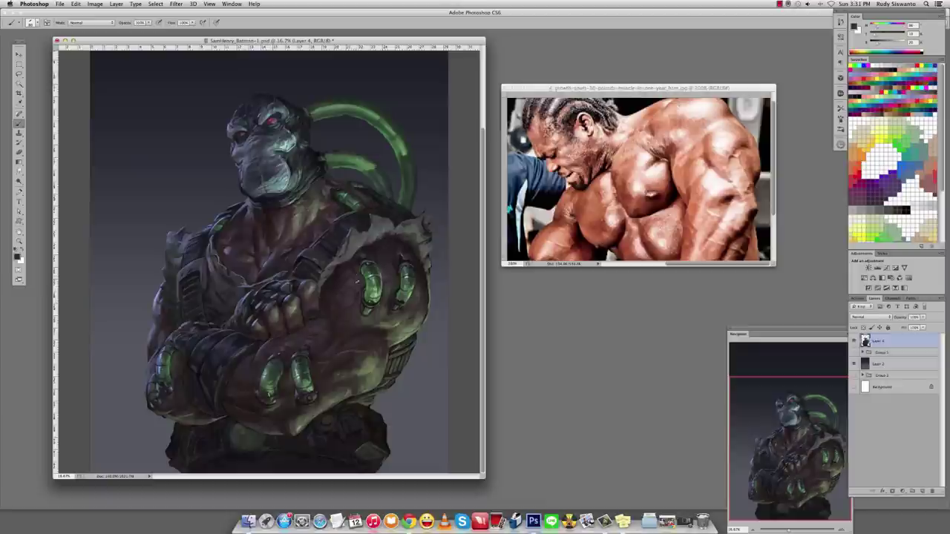
left_click(336, 278, "alt")
left_click(253, 221, "alt")
left_click(373, 328, "alt")
key("r")
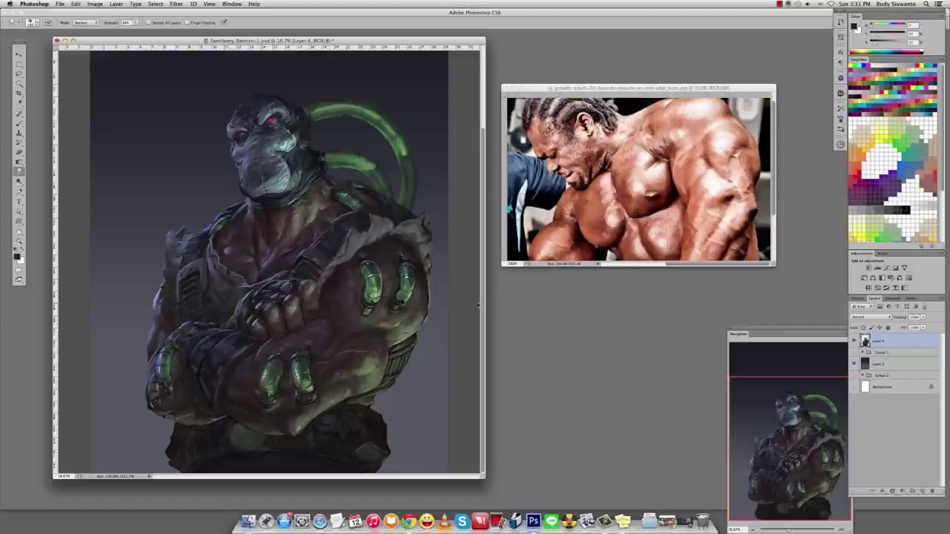
key("b")
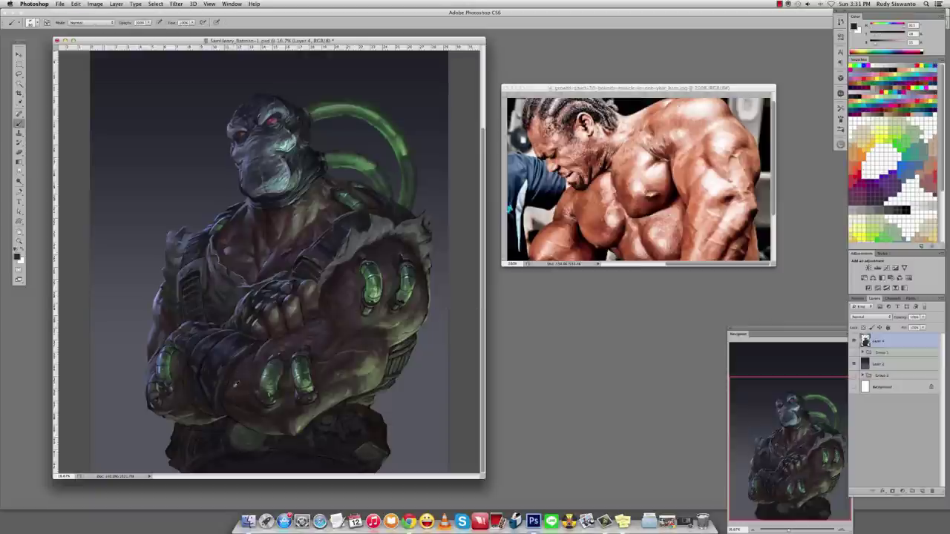
Lock the layer's transparent pixels and refine the back of the mask around the hose joints with sampled tones.
left_click(339, 151, "alt")
key("slash")
left_click(239, 118, "alt")
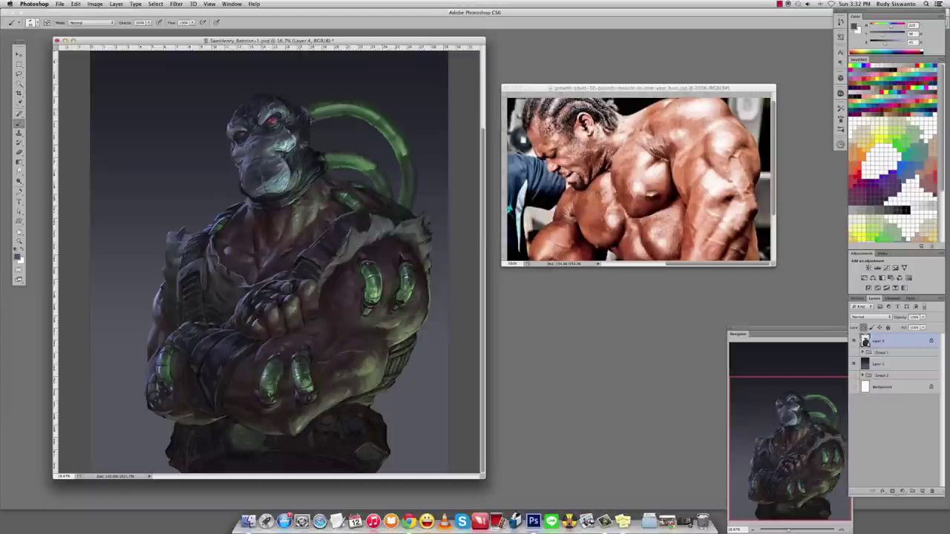
left_click(304, 115, "alt")
left_click(308, 119, "alt")
left_click(308, 119, "alt")
left_click(308, 119, "alt")
left_click(308, 118, "alt")
left_click(326, 164, "alt")
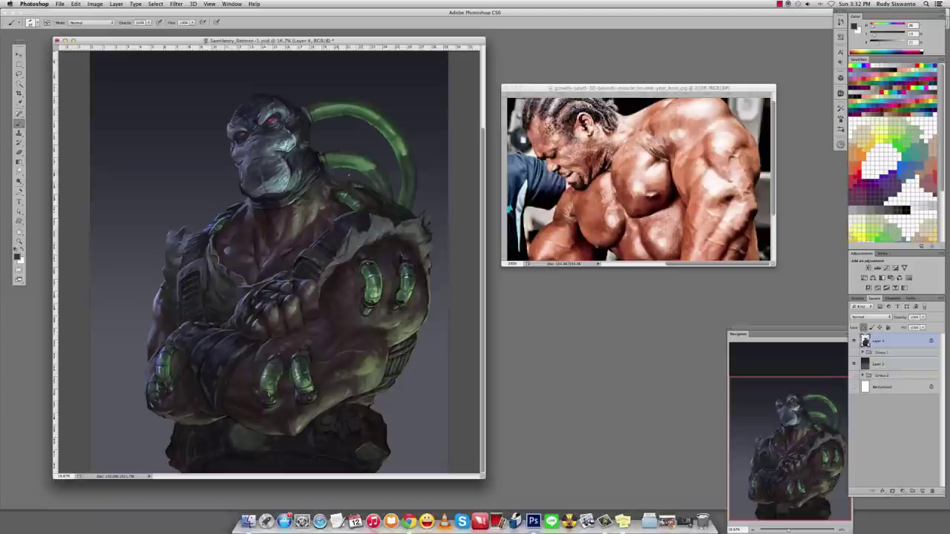
Refine the mask's near eye and brow with tones sampled repeatedly around the red eye.
left_click(269, 115, "alt")
left_click(270, 117, "alt")
left_click(270, 118, "alt")
left_click(271, 117, "alt")
left_click(270, 117, "alt")
left_click(270, 118, "alt")
left_click(270, 117, "alt")
left_click(270, 117, "alt")
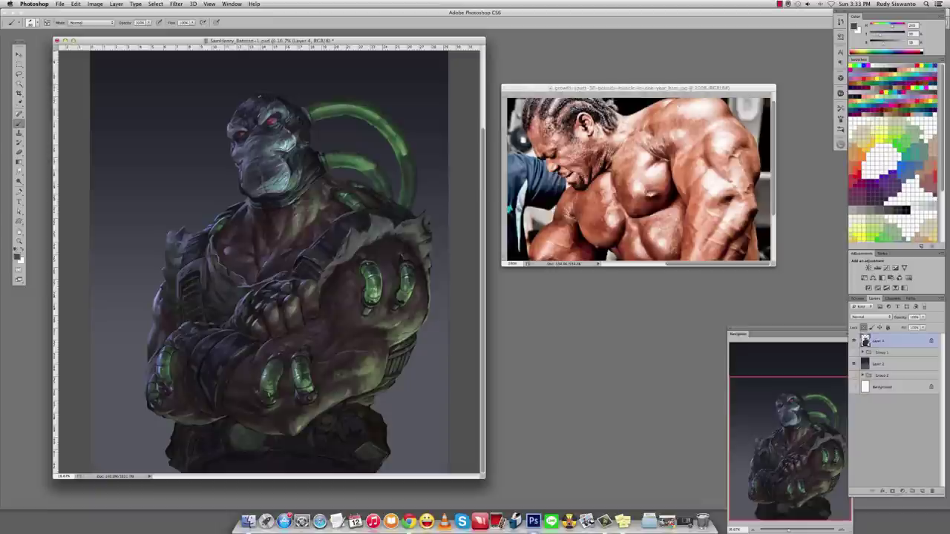
left_click(270, 117, "alt")
left_click(270, 118, "alt")
left_click(270, 117, "alt")
Touch up the mask around the near eye with the Dodge tool at a reduced brush size.
key("o")
key("bracketleft")
key("bracketleft")
key("bracketleft")
key("bracketleft")
key("bracketleft")
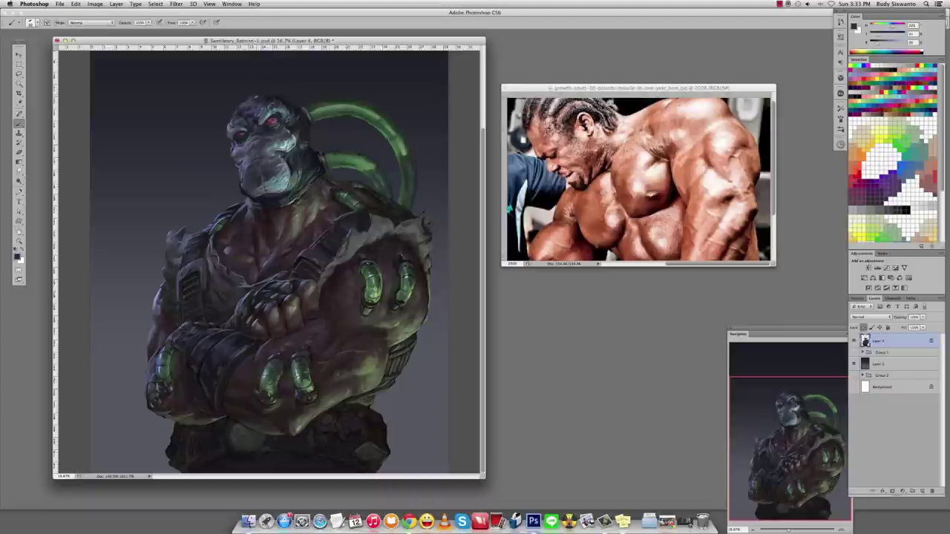
Paint the mask's crown and forehead with tones sampled along the top of the head.
key("b")
left_click(269, 96, "alt")
left_click(250, 106, "alt")
left_click(237, 110, "alt")
left_click(258, 100, "alt")
Refine the small tube and collar edge at the far shoulder with tones sampled there.
left_click(226, 229, "alt")
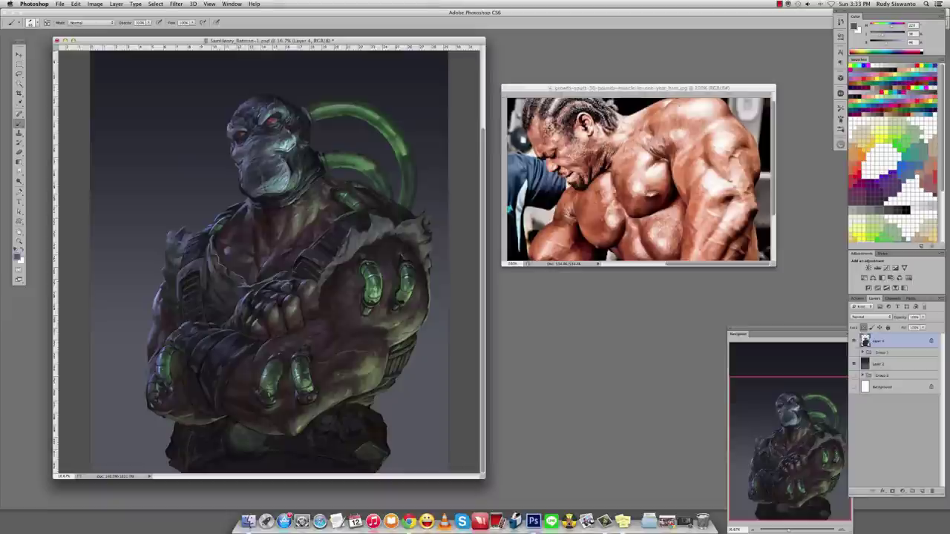
left_click(226, 228, "alt")
left_click(226, 228, "alt")
left_click(226, 228, "alt")
left_click(226, 228, "alt")
left_click(226, 228, "alt")
Refine the vest fabric on the far side of the chest with tones sampled from it.
left_click(200, 246, "alt")
left_click(200, 246, "alt")
left_click(201, 246, "alt")
left_click(200, 246, "alt")
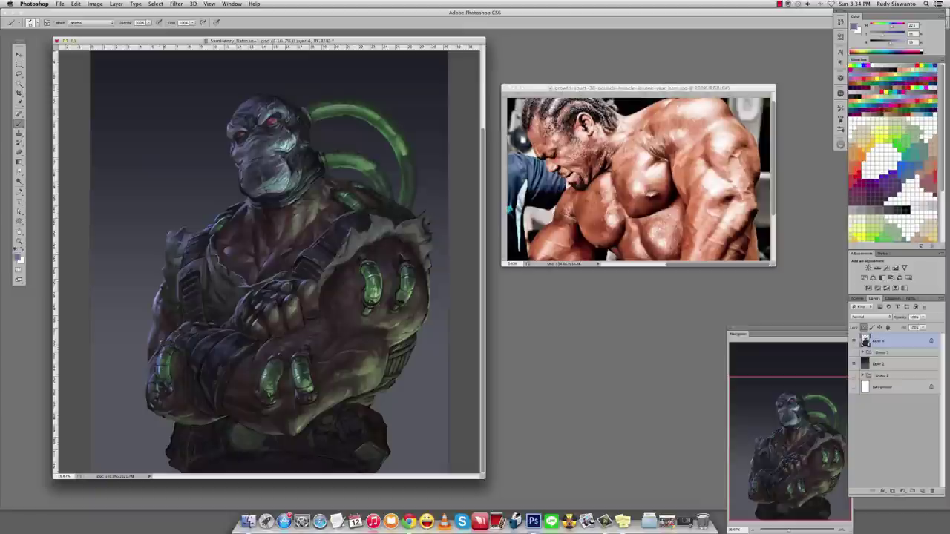
Rework the far upper arm's edge with a sampled tone and a pale blue rim light, using the Brush and Smudge tools.
left_click(163, 339, "alt")
key("x")
key("r")
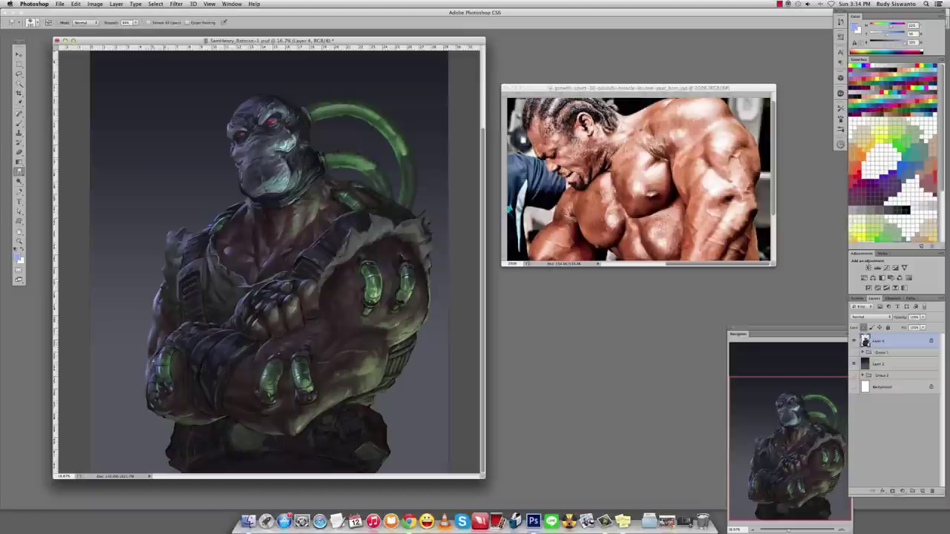
key("b")
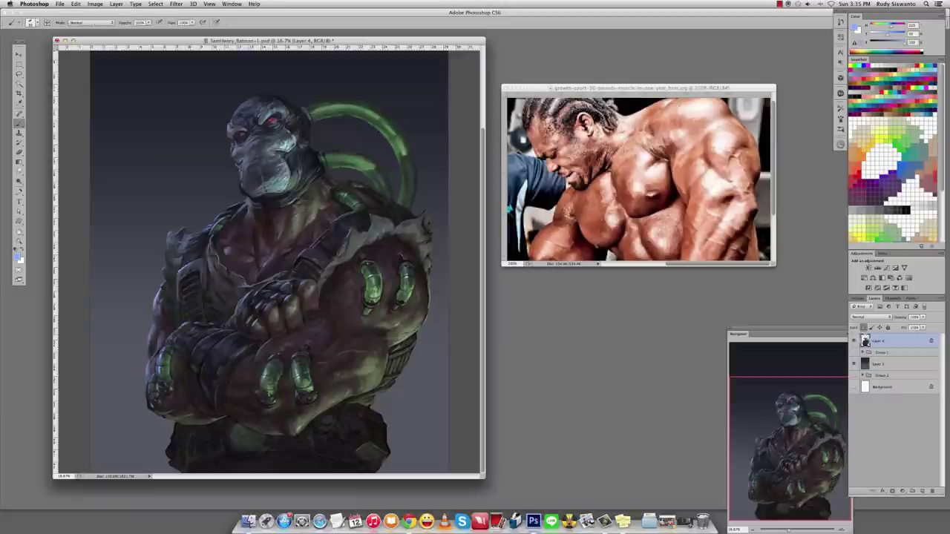
Paint the shoulder strap, torn vest and upper chest with blue-violet and dark tones sampled from the figure.
left_click(210, 225, "alt")
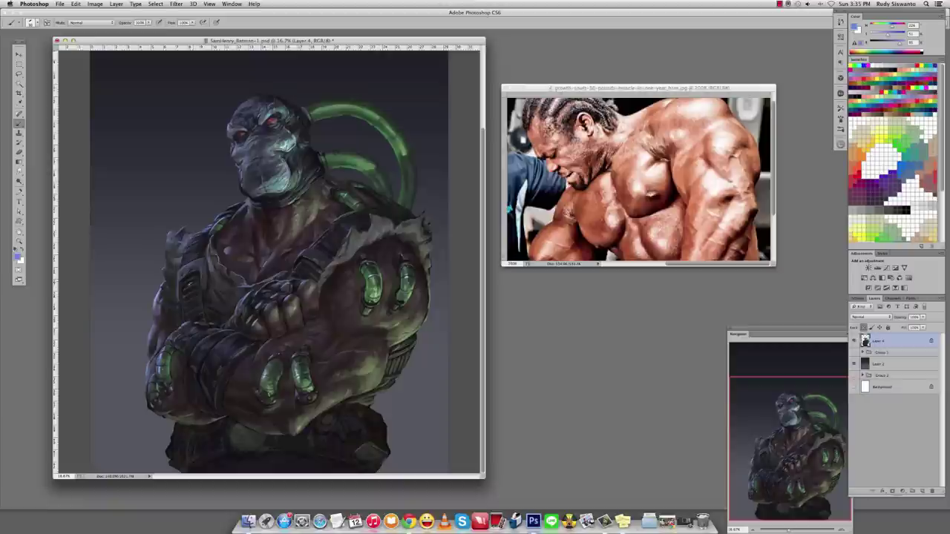
left_click(198, 277, "alt")
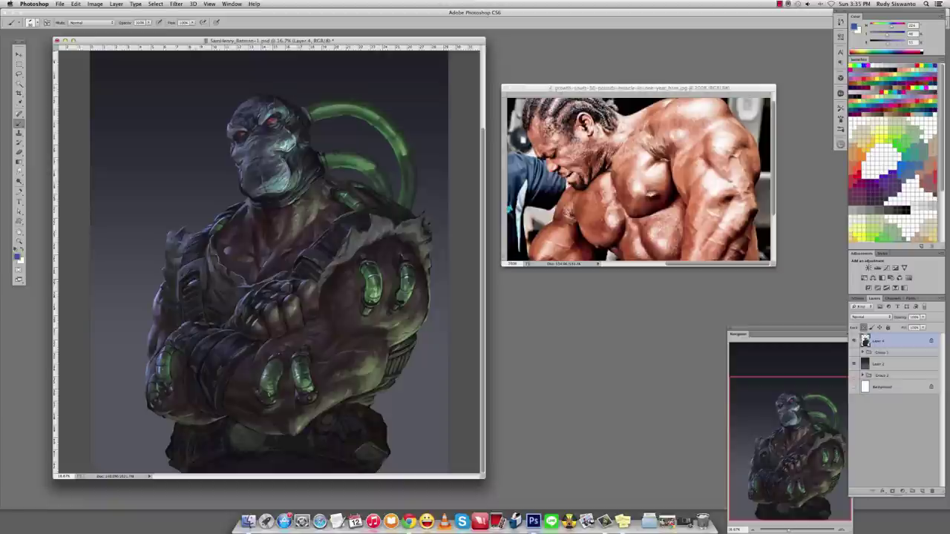
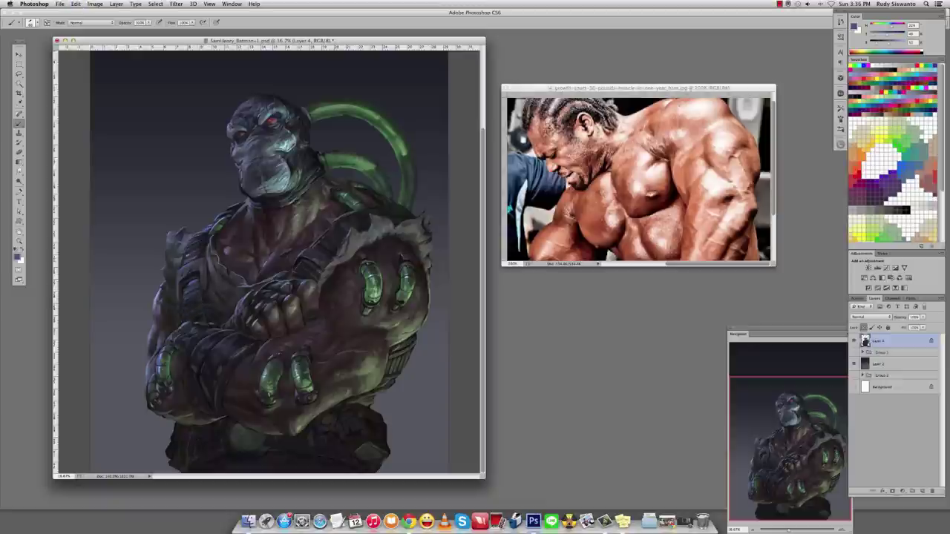
left_click(207, 227, "alt")
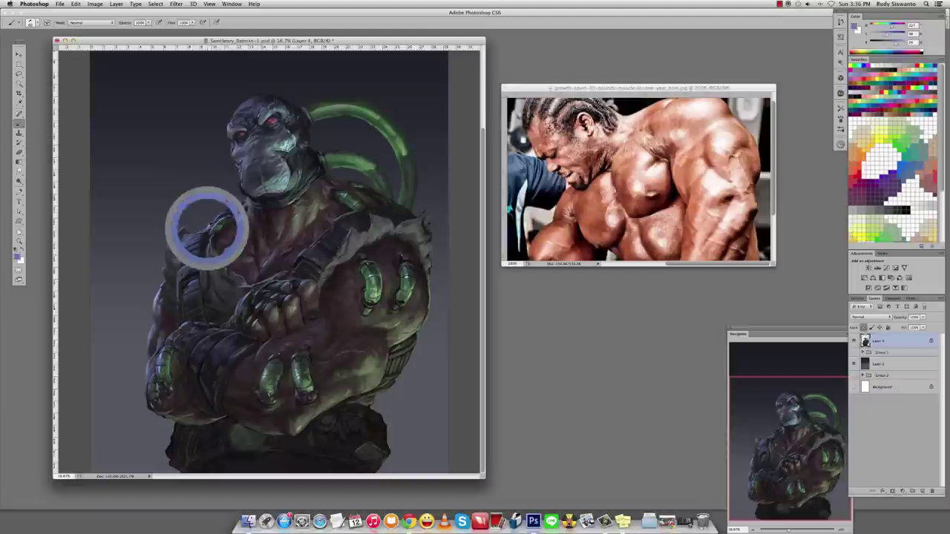
key("super+z")
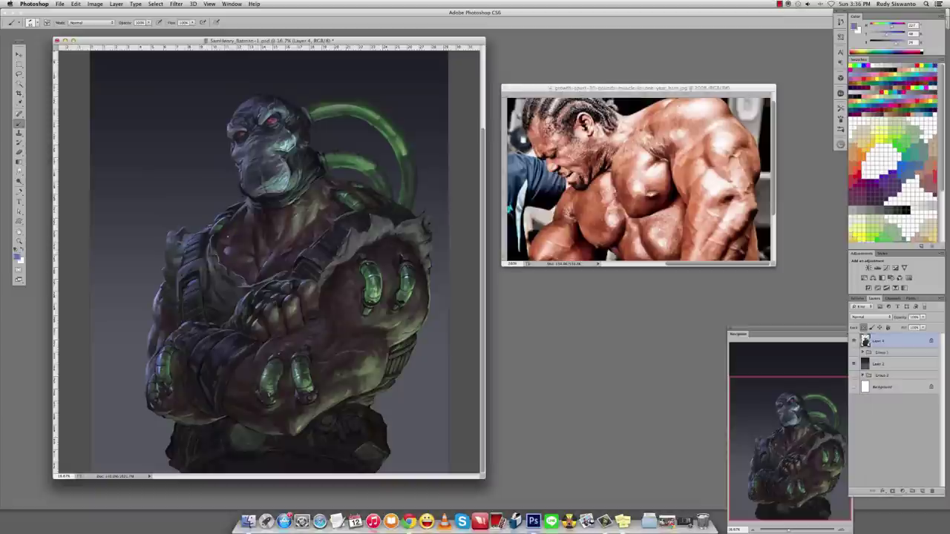
left_click(222, 248, "alt")
left_click(238, 253, "alt")
Repaint the front forearm's muscles around the green tubes with greenish skin and shadow tones sampled from the arm.
left_click(365, 356, "alt")
left_click(362, 361, "alt")
left_click(359, 361)
left_click(330, 341, "alt")
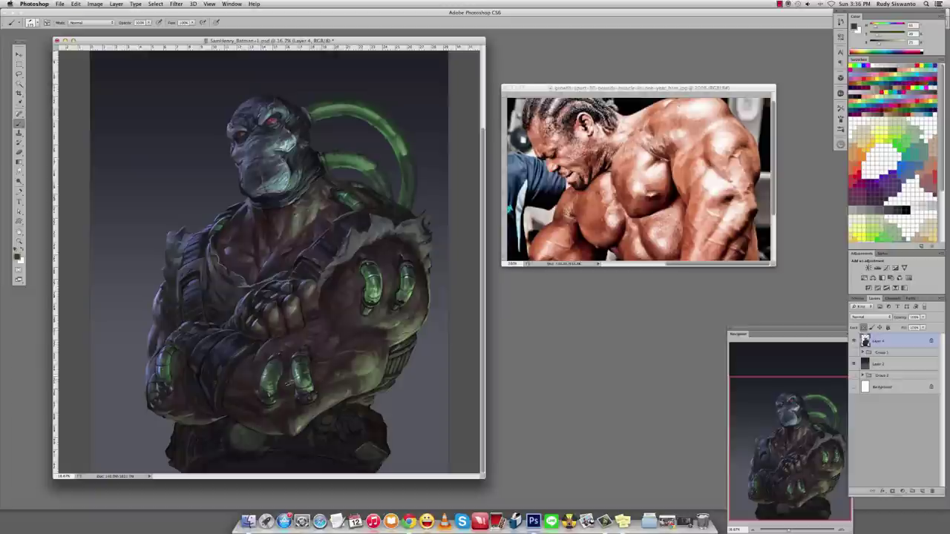
left_click(315, 376, "alt")
key("z")
key("b")
Darken and smudge the strap and torn collar edge beside the upper arm, using sampled shadow colors.
left_click(233, 149, "alt")
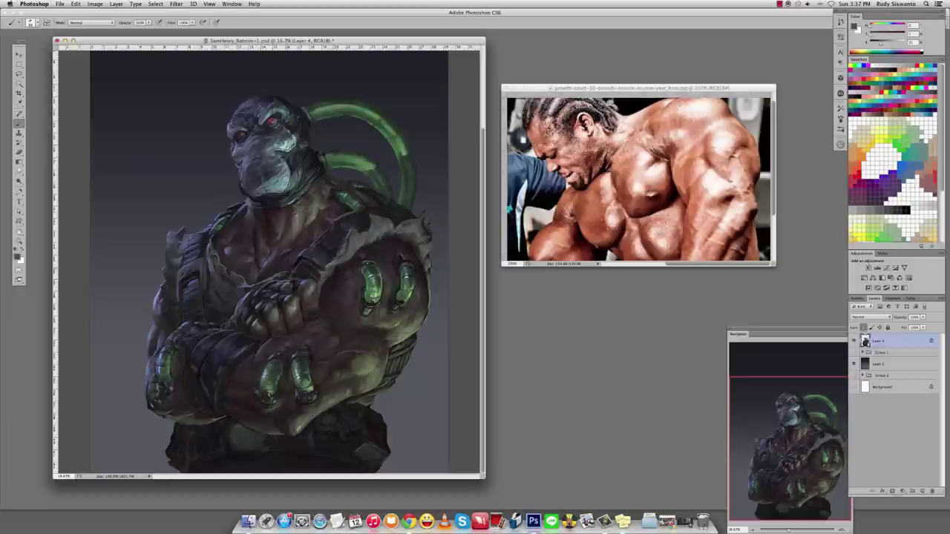
left_click(337, 265, "alt")
left_click(334, 253, "alt")
left_click(333, 253, "alt")
key("r")
key("b")
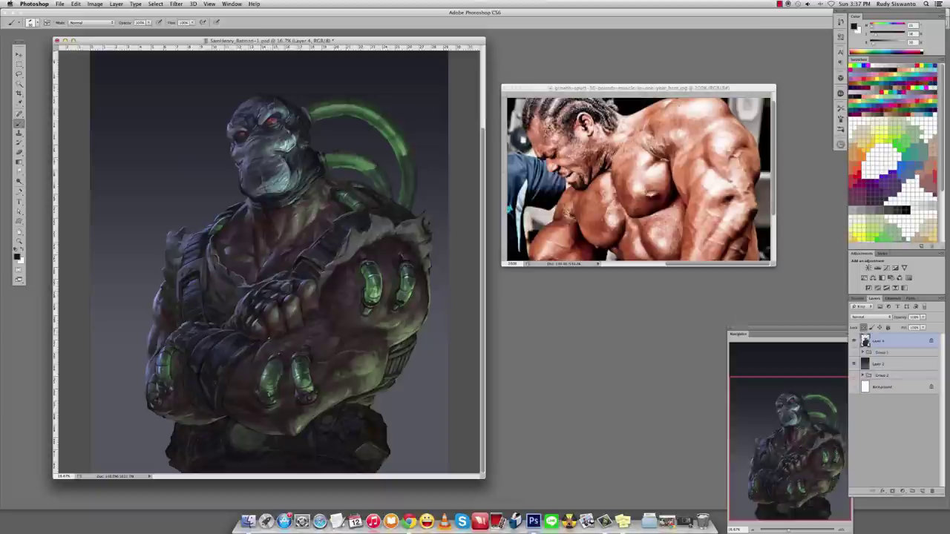
left_click(334, 253, "alt")
Shade the forearm beside the fist and along its lower edge beneath the green tubes with sampled skin tones.
left_click(317, 315, "alt")
left_click(321, 304, "alt")
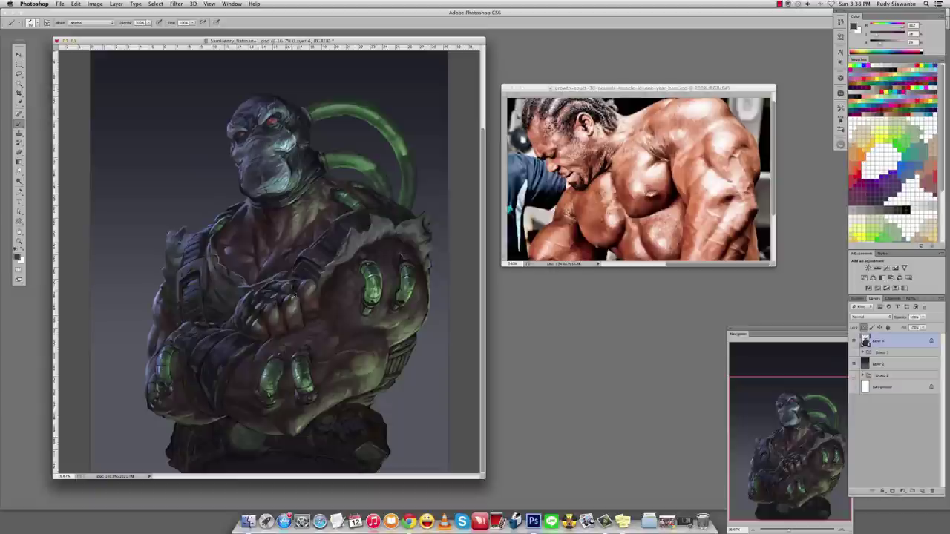
left_click(328, 335, "alt")
left_click(328, 335, "alt")
left_click(283, 411, "alt")
left_click(292, 423, "alt")
left_click(304, 412, "alt")
left_click(272, 407, "alt")
Smudge the forearm highlight near the elbow and repaint the surrounding muscle with sampled light and dark skin tones.
key("r")
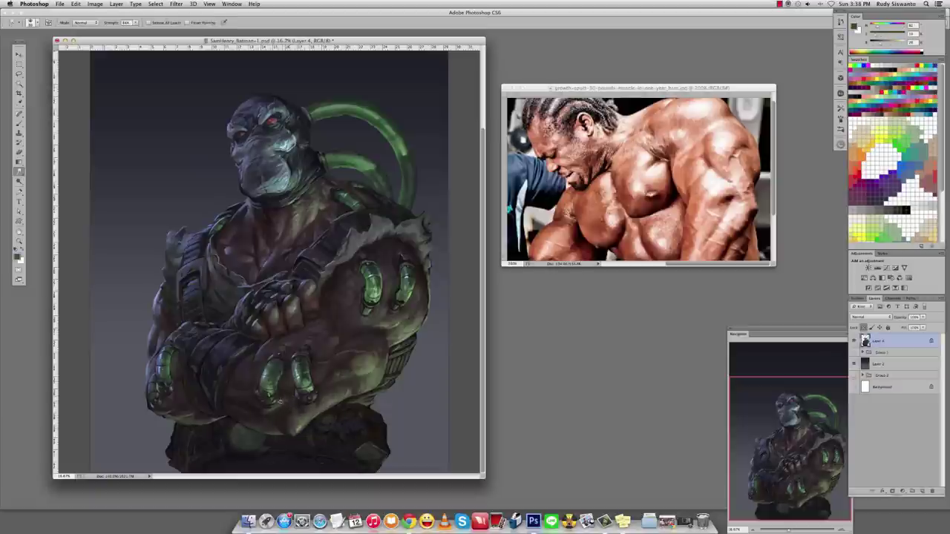
mouse_move(363, 363)
left_mouse_down()
mouse_move(348, 358)
mouse_move(368, 360)
left_mouse_up()
key("b")
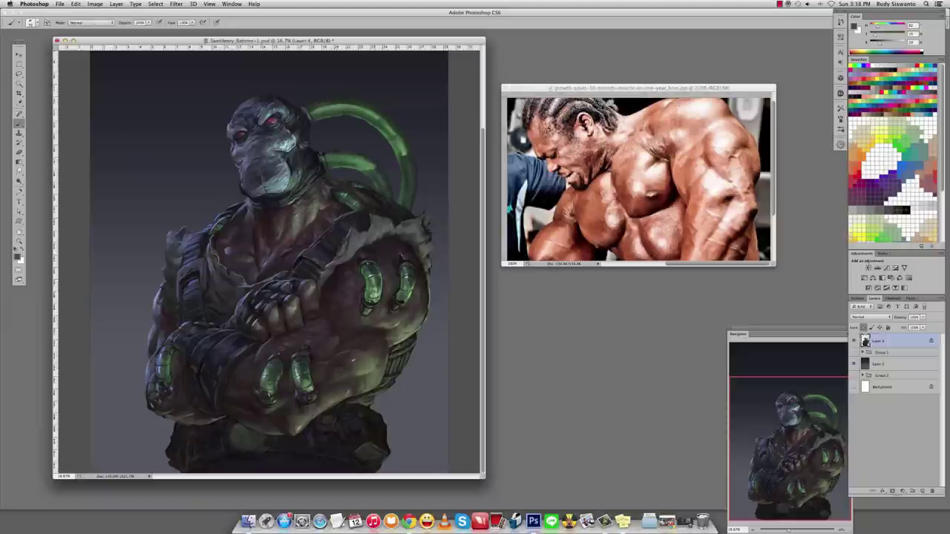
left_click(349, 367, "alt")
left_click(355, 370, "alt")
left_click(354, 370, "alt")
left_click(351, 366, "alt")
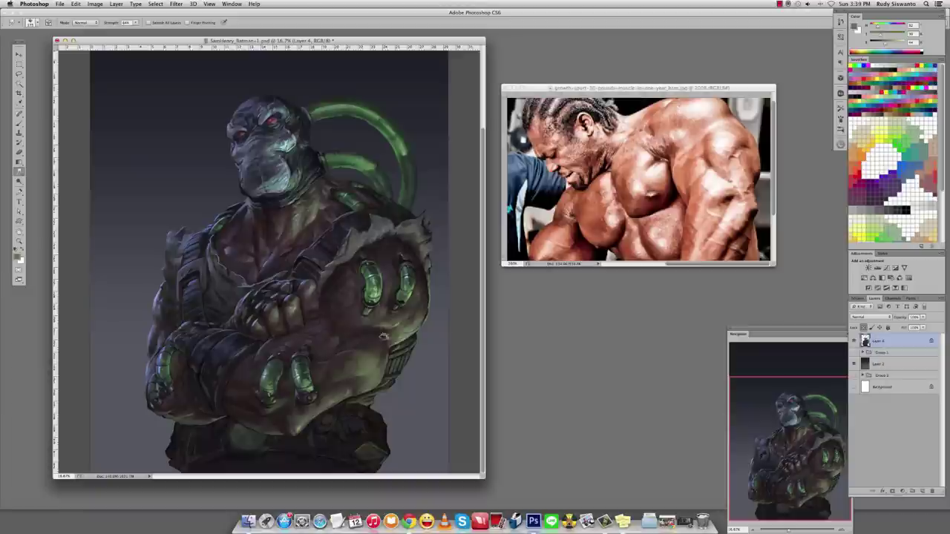
left_click(347, 383, "alt")
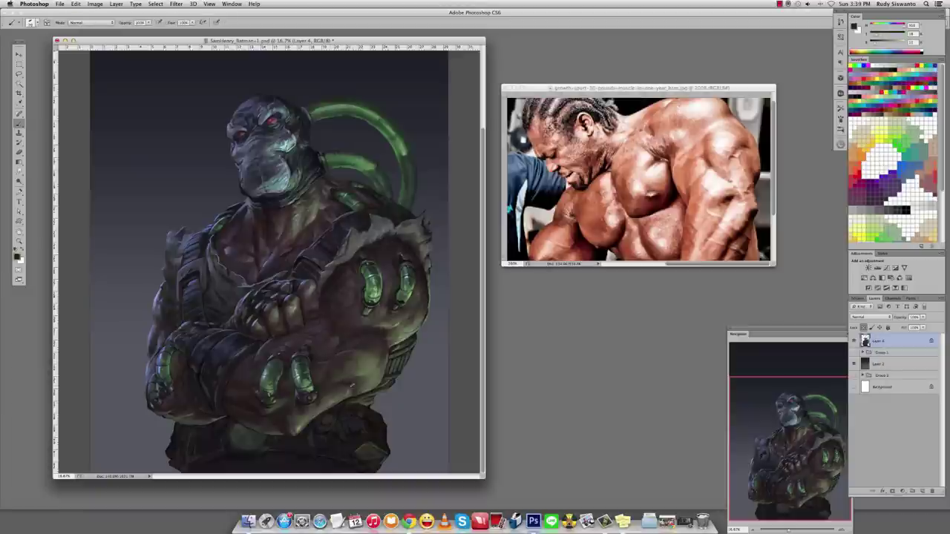
left_click(352, 385, "alt")
Isolate Group 1 to check the line sketch against the painting, and restore the painted layers' visibility.
left_click(854, 352, "alt")
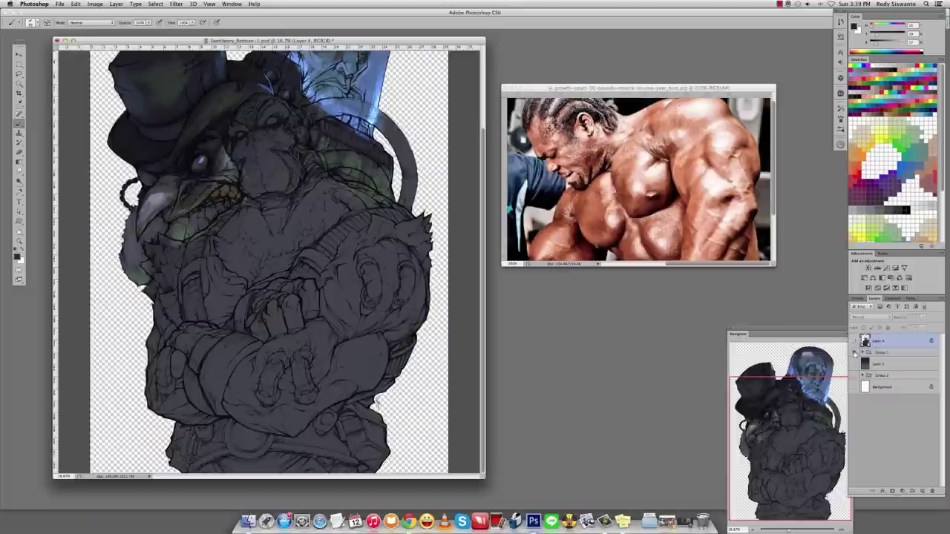
left_click(854, 353, "alt")
left_click(855, 354, "alt")
left_click(855, 353, "alt")
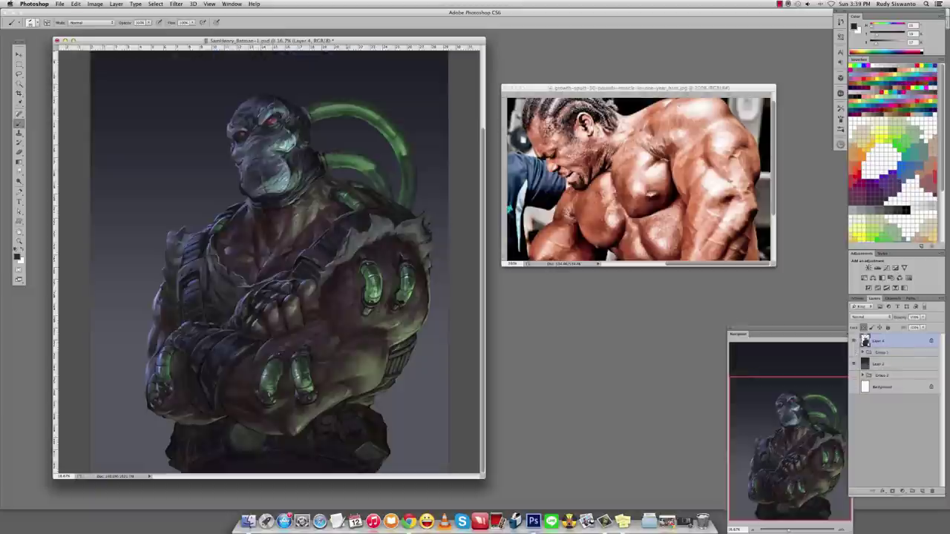
Refine the muscle folds on the forearm near the elbow with sampled shadow and highlight tones, blending with Smudge.
left_click(349, 355, "alt")
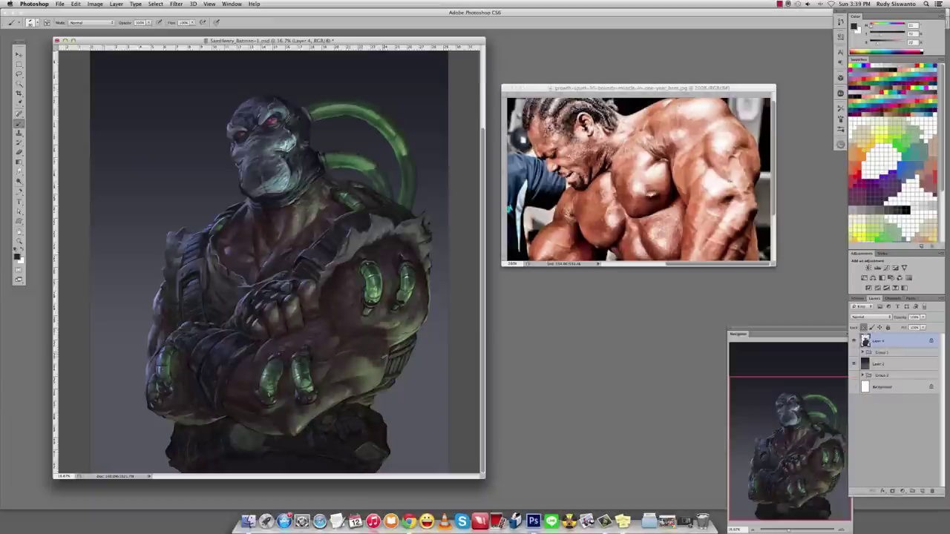
left_click(381, 360, "alt")
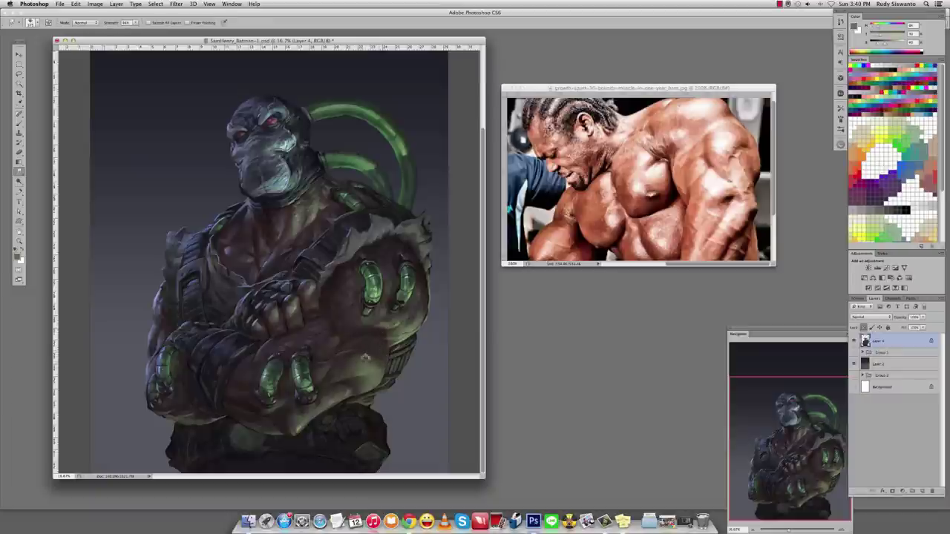
key("b")
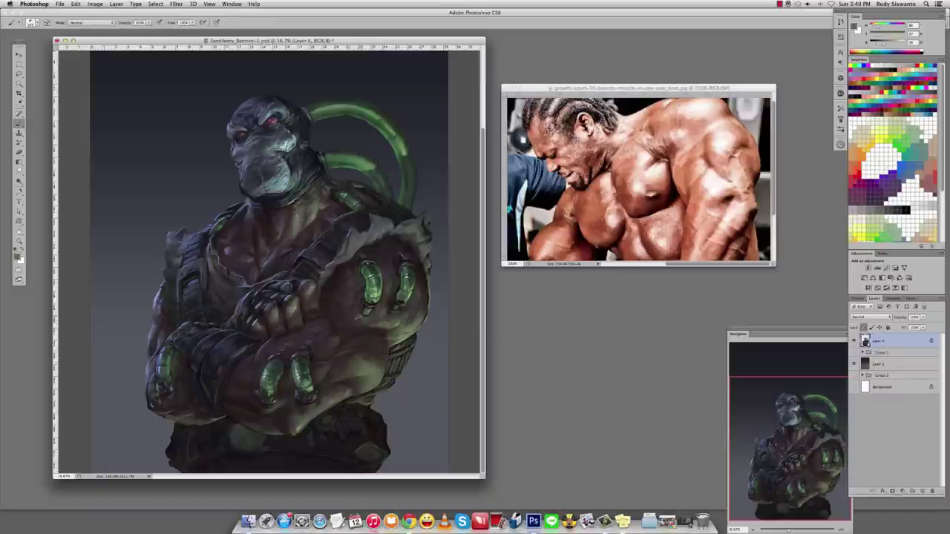
left_click(359, 319, "alt")
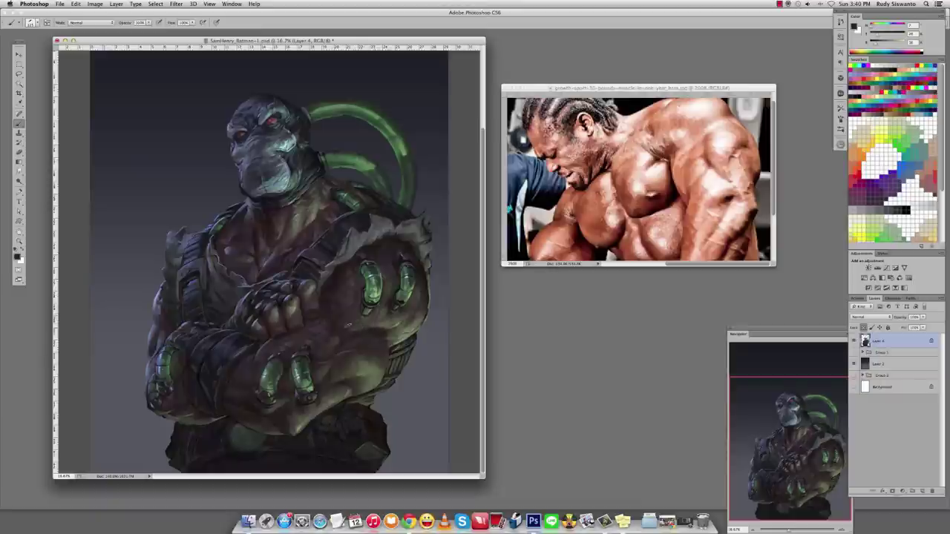
Set the brush to Soft Light mode and tint the masked face around the eyes with a dark reddish tone.
key("z")
left_click(391, 323, "alt")
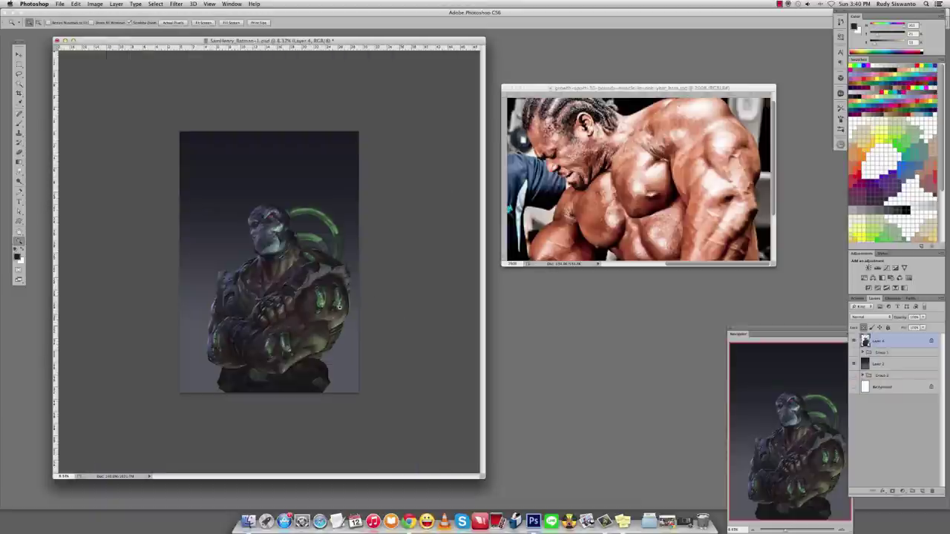
left_click(335, 314)
left_click(327, 311)
key("b")
left_click(294, 142, "alt")
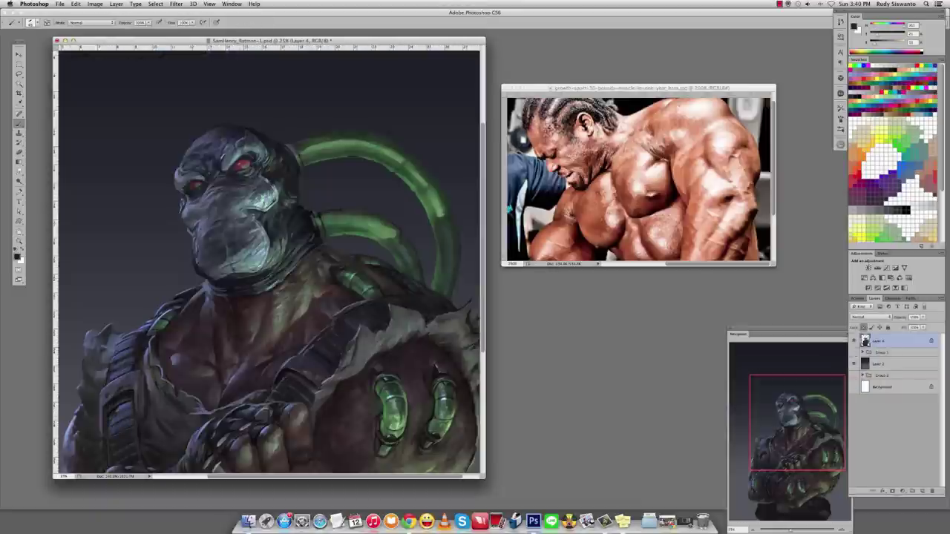
right_click(237, 156, "shift")
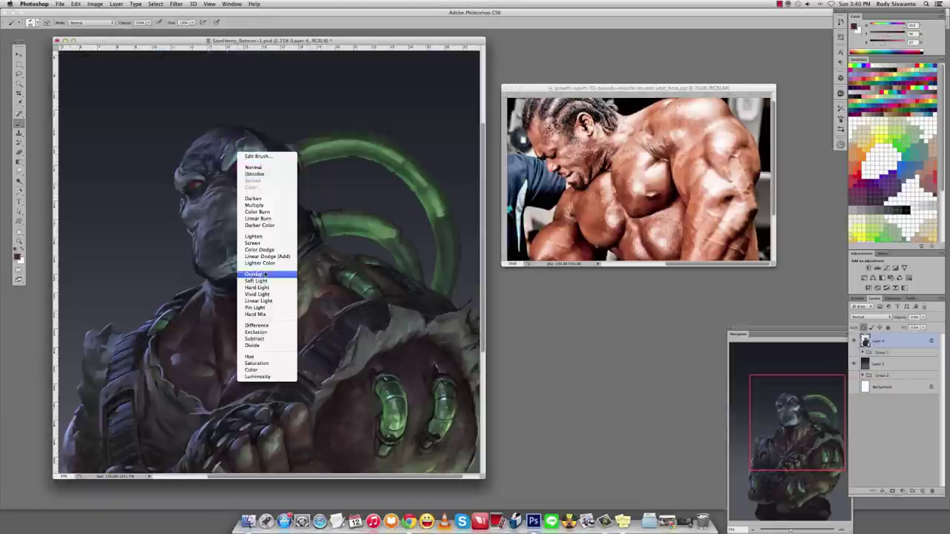
left_click(256, 271)
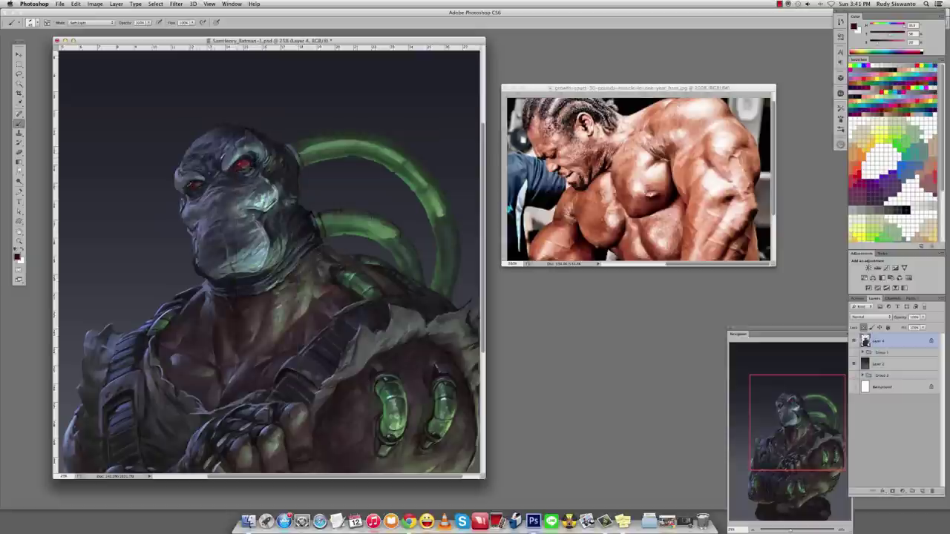
Refine the red eyes with sampled dark red, and add pale-blue highlights to the mask in Color Dodge mode.
key("z")
left_click(184, 191, "alt")
left_click(282, 181)
key("b")
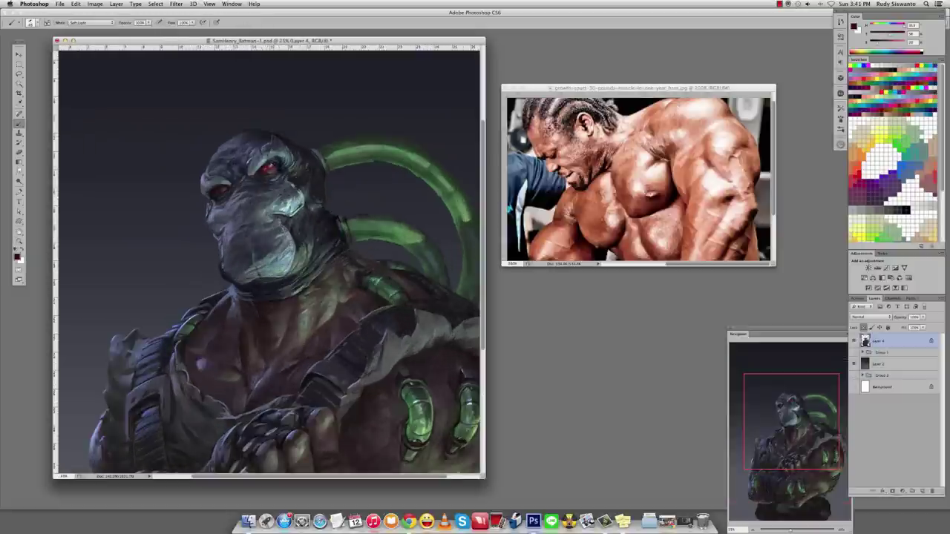
right_click(253, 154)
key("Escape")
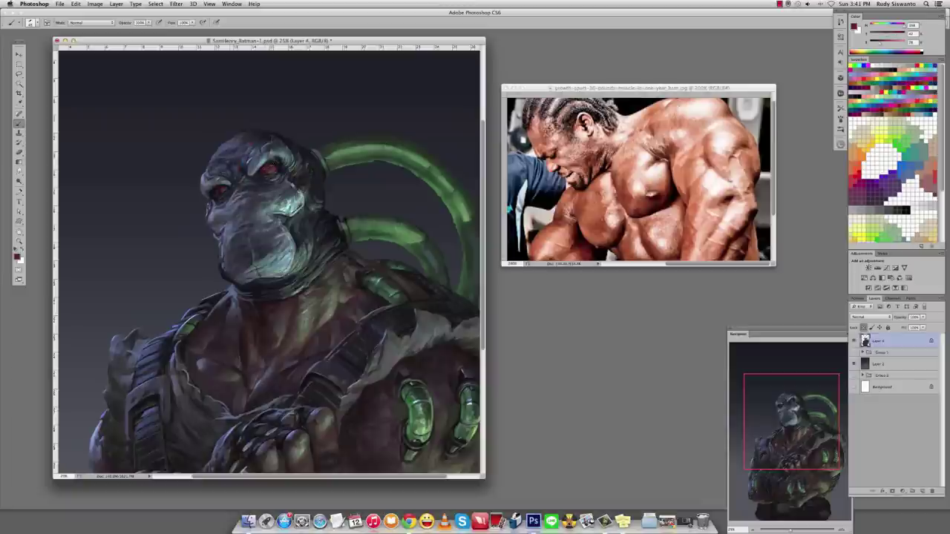
left_click(269, 170, "alt")
key("shift+alt+d")
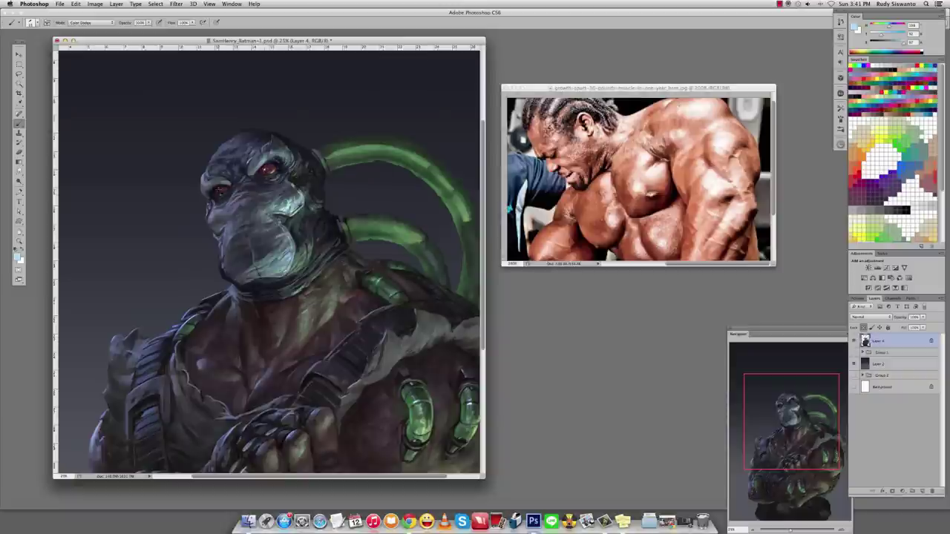
Blend the mask's cheek and jaw with the Mixer Brush and brighten the cheek highlights in Color Dodge mode.
left_click(307, 150, "alt")
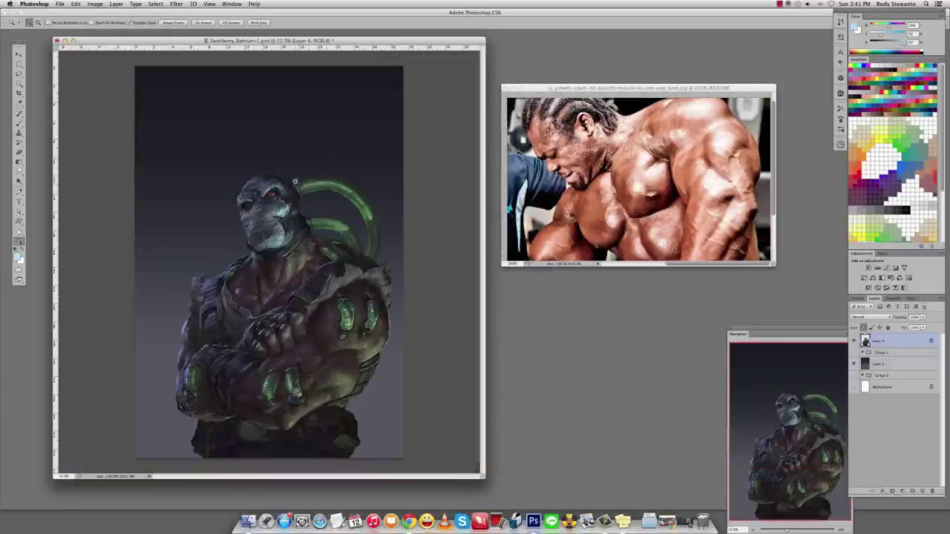
left_click(300, 219)
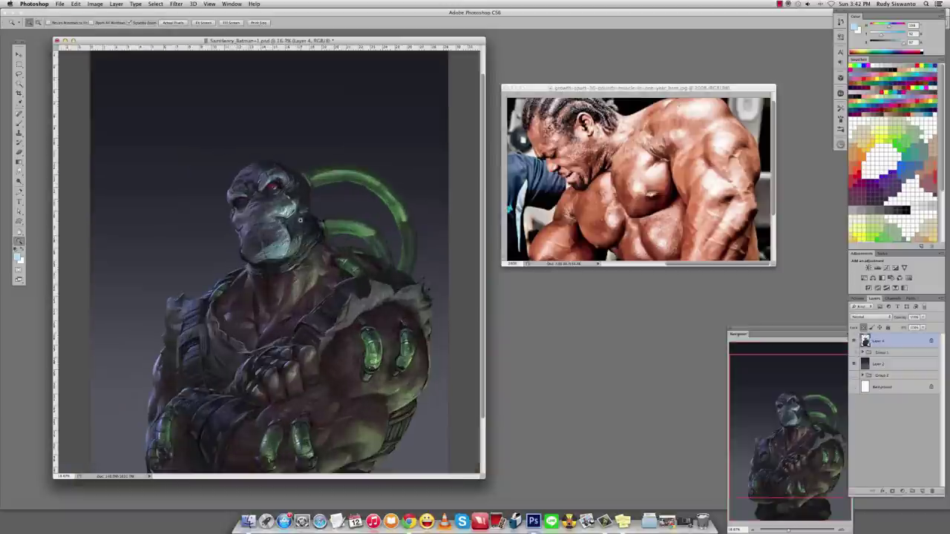
key("b")
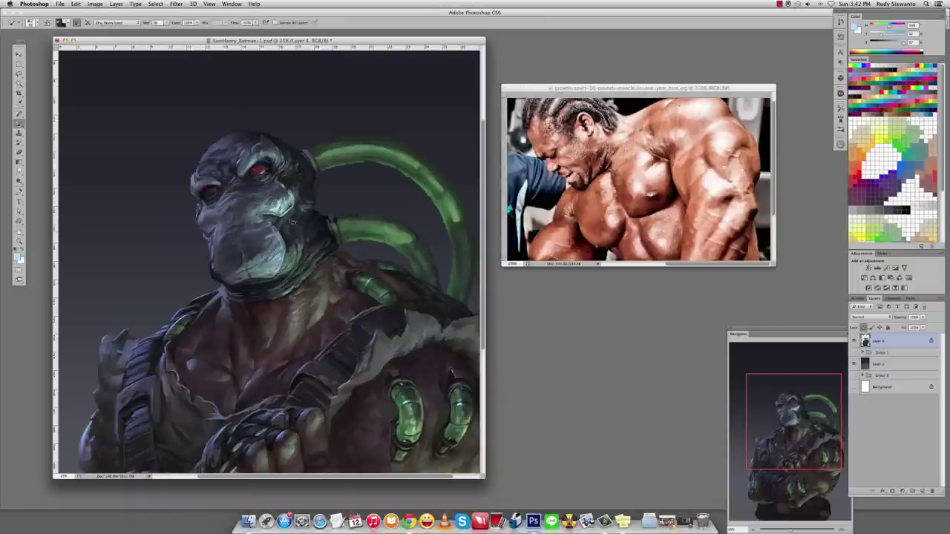
left_click(292, 220, "alt")
key("z")
left_click(315, 238, "alt")
left_click(320, 214)
key("b")
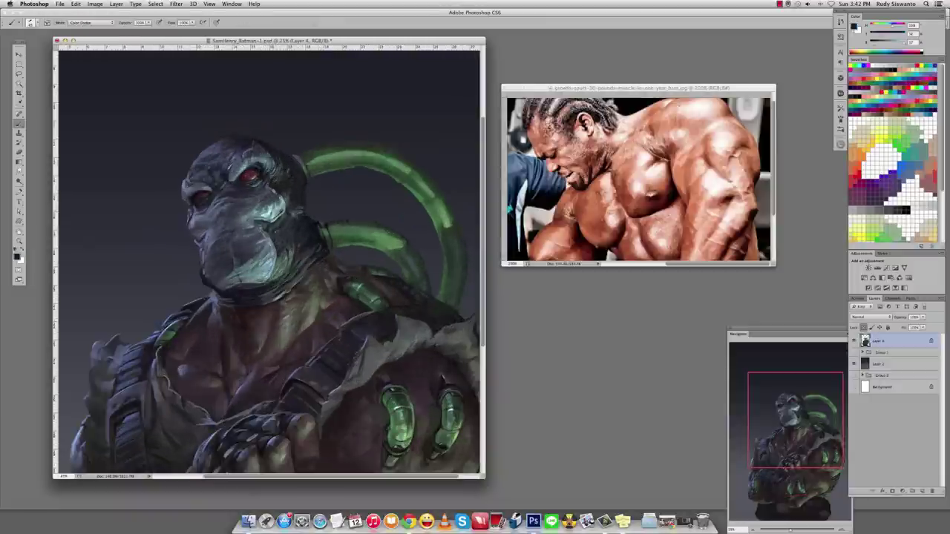
Set the brush to Normal mode and repaint the mask's mouth area with sampled grey-blue tones.
key("shift+alt+n")
left_click(263, 250, "alt")
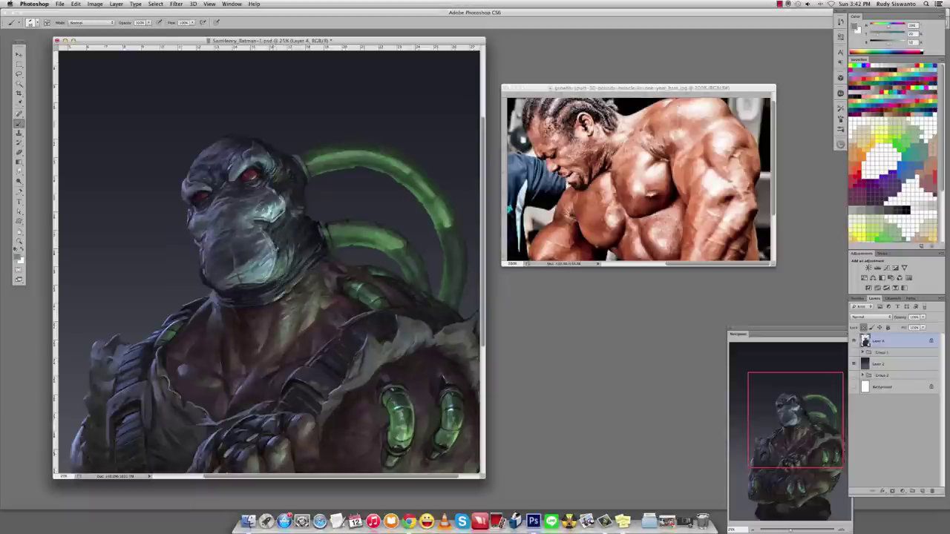
left_click(266, 256, "alt")
left_click(260, 239, "alt")
left_click(249, 254, "alt")
left_click(249, 254, "alt")
left_click(250, 256, "alt")
left_click(252, 258, "alt")
Rework the highlights on the mask's lower cheek with sampled teal and pale blue-green tones.
left_click(269, 264, "alt")
left_click(268, 264, "alt")
left_click(268, 264, "alt")
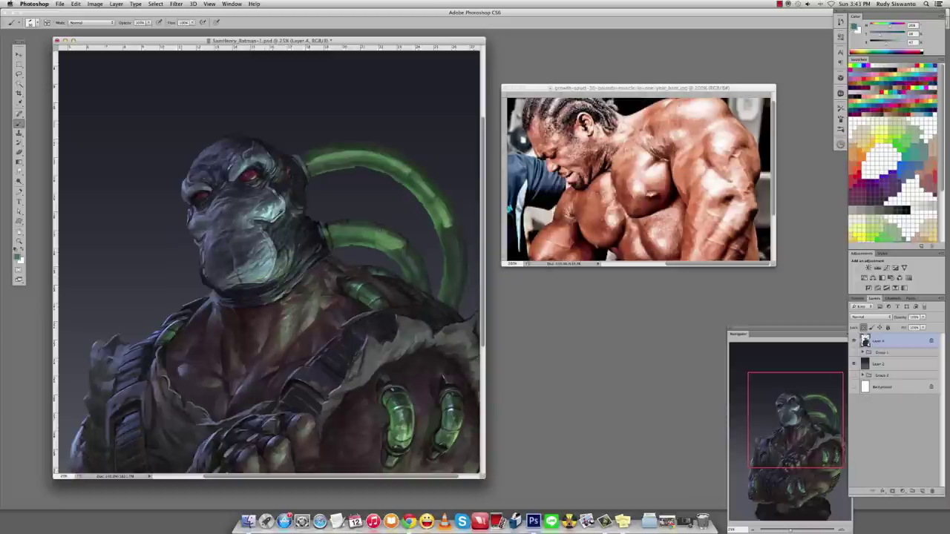
left_click(268, 264, "alt")
left_click(269, 264, "alt")
left_click(268, 265, "alt")
key("super+z")
left_click(269, 212, "alt")
Reset the brush colors to the defaults and paint black segment rings along the upper green tube.
left_click(292, 244, "alt")
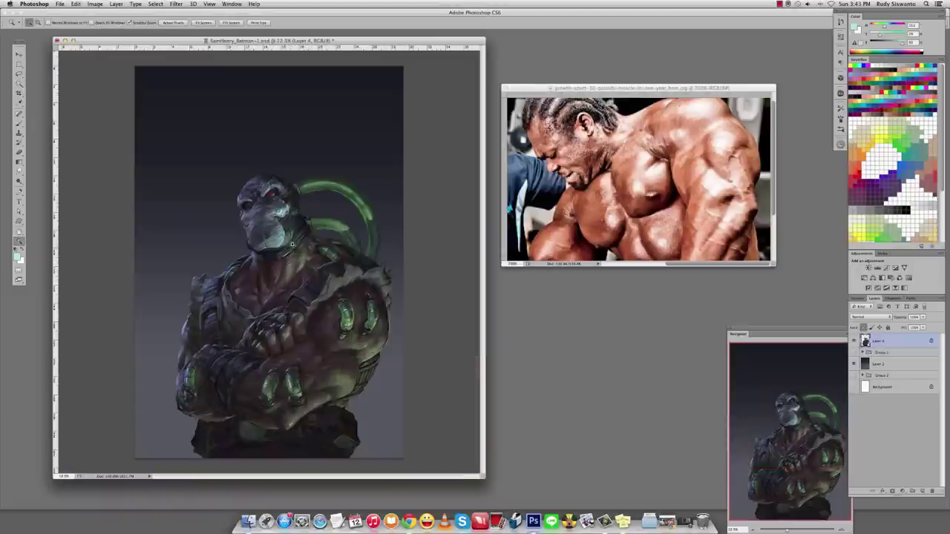
key("super+equal")
key("b")
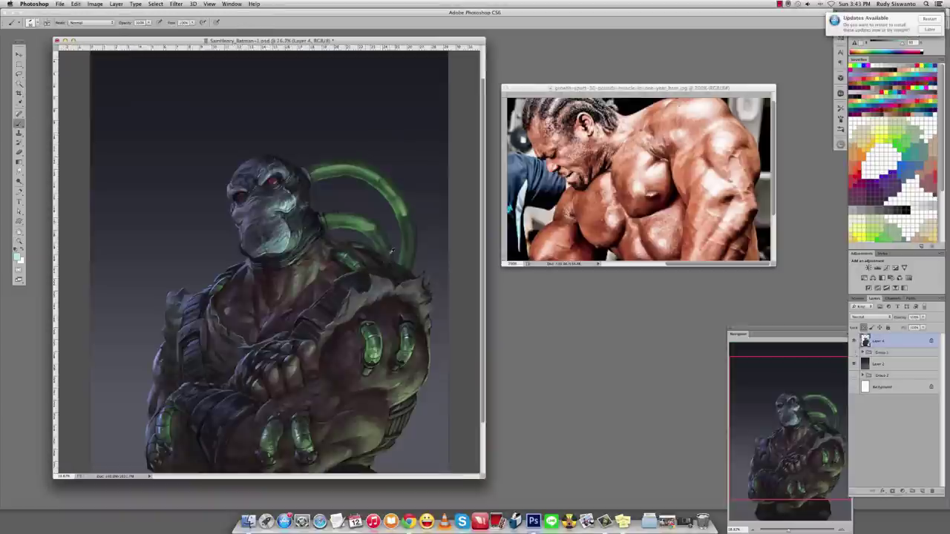
key("d")
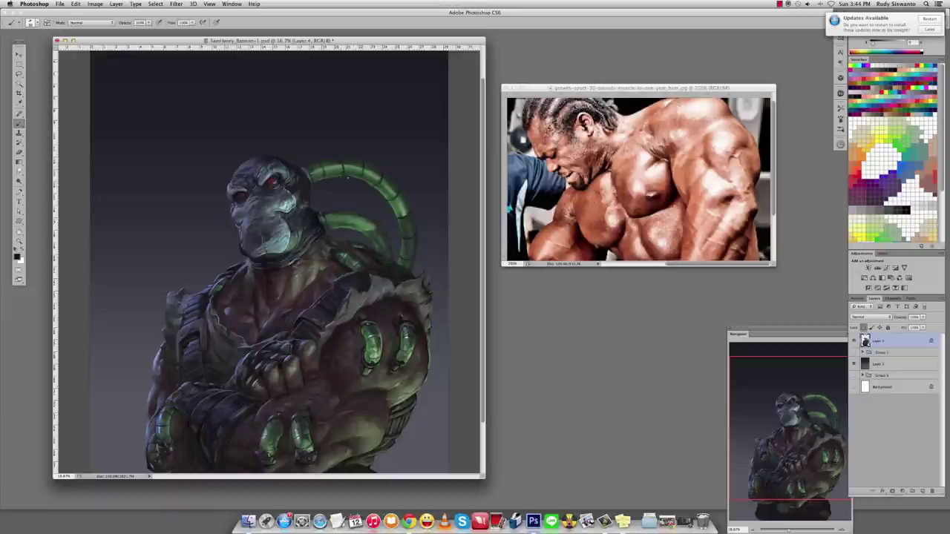
Clean up the inner edge of the upper green tube with the Eraser and sampled green brush touch-ups.
key("e")
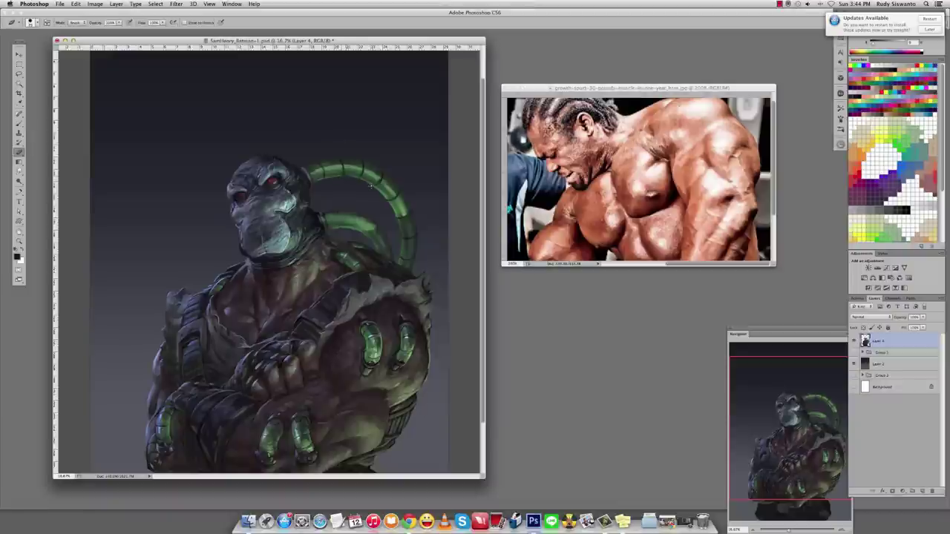
key("b")
left_click(371, 186, "alt")
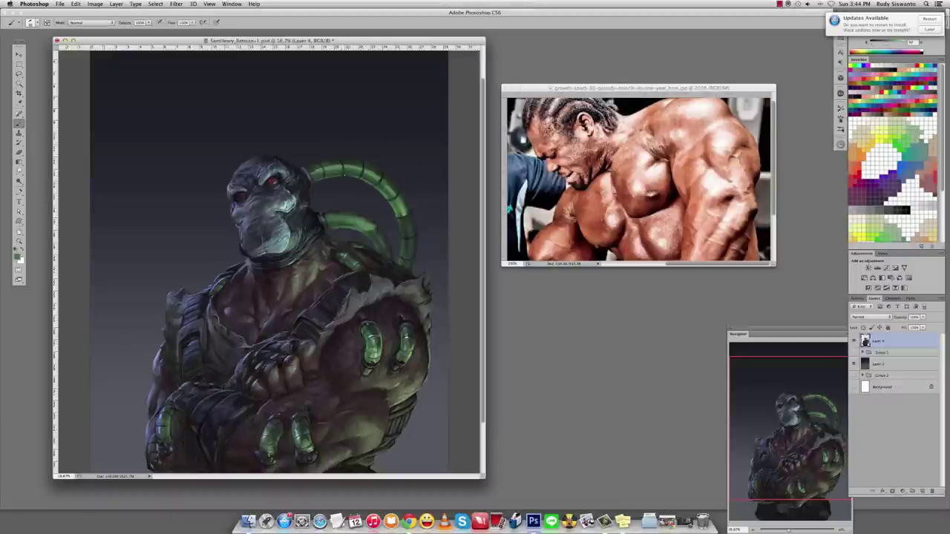
key("e")
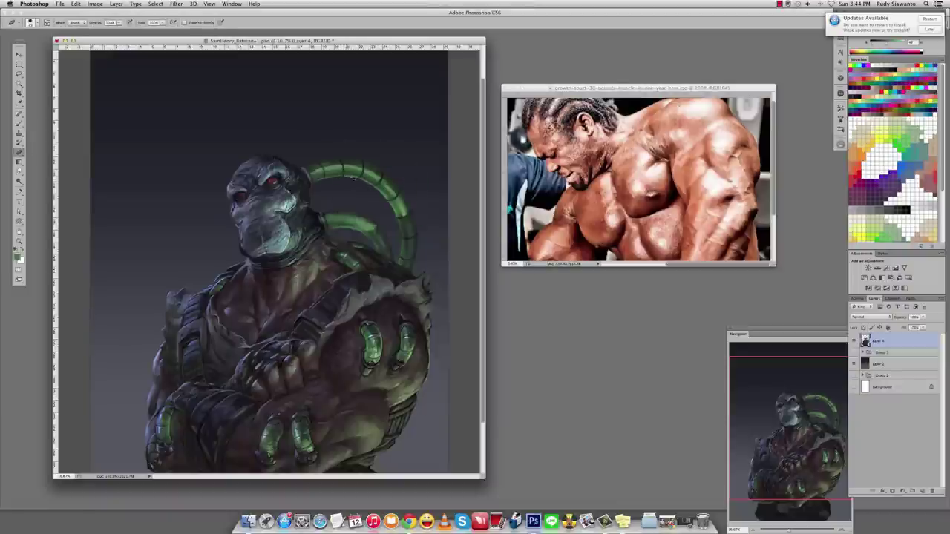
left_click(388, 200)
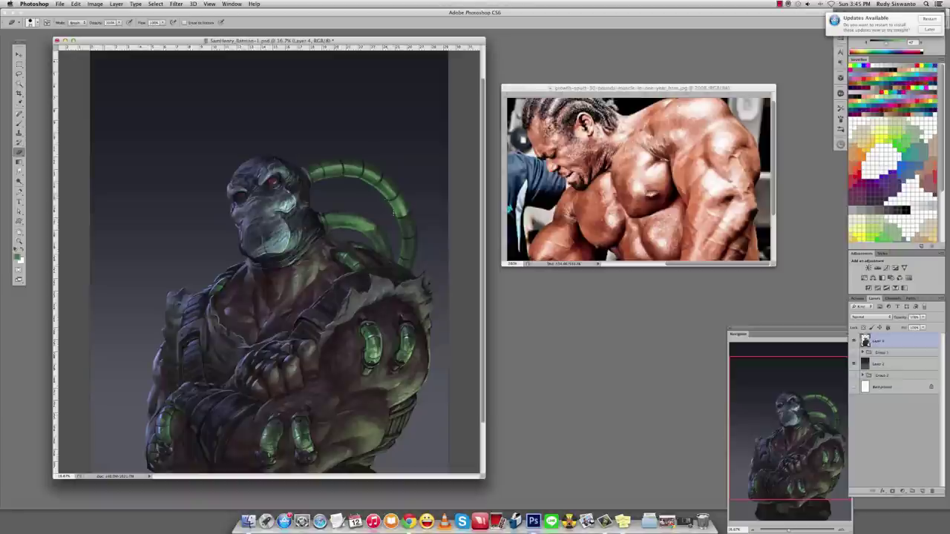
Paint dark segment rings on the lower green tube behind the neck and tidy its edges with the Eraser.
key("b")
left_click(407, 239, "alt")
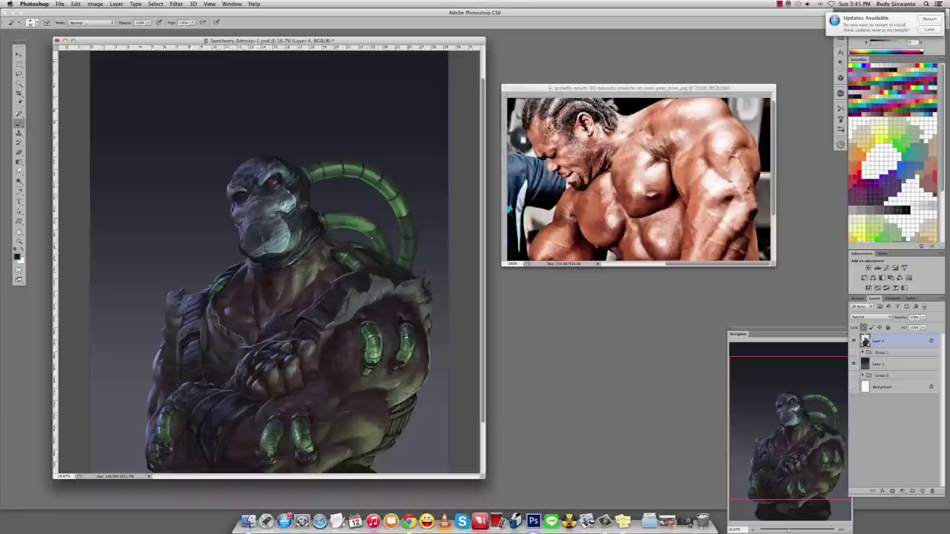
key("e")
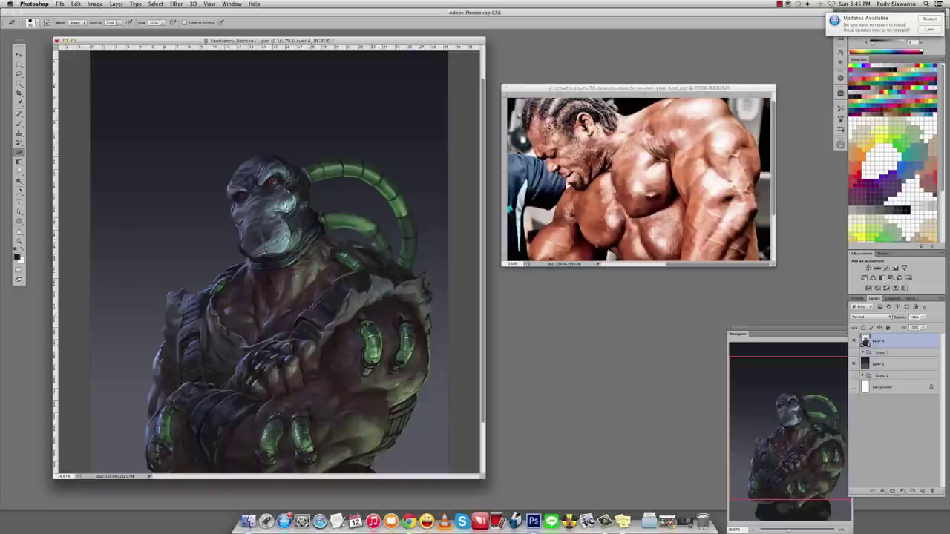
key("b")
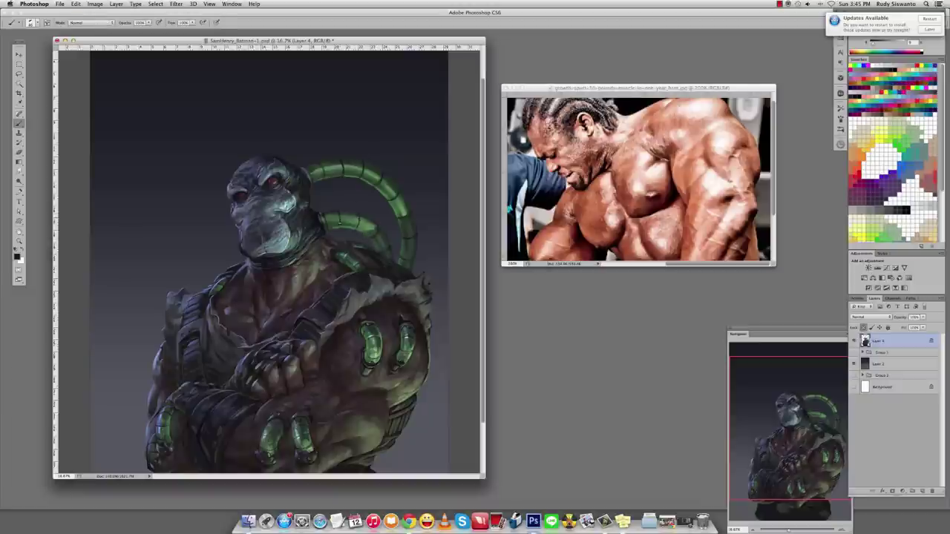
Sample a pale tone, set the brush to Color Dodge mode, and brighten the lower tube's highlights.
left_click(318, 166, "alt")
left_click(287, 164, "alt")
right_click(238, 137, "shift")
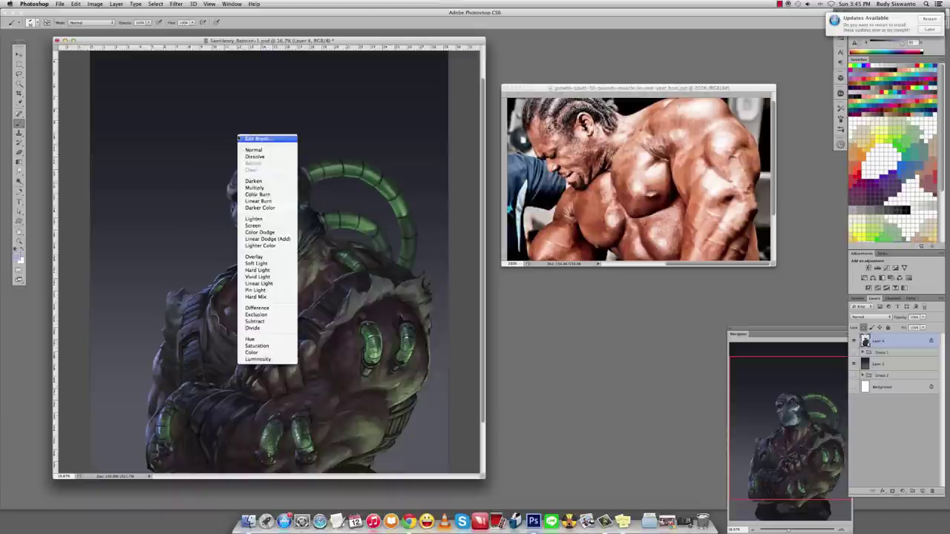
left_click(260, 232)
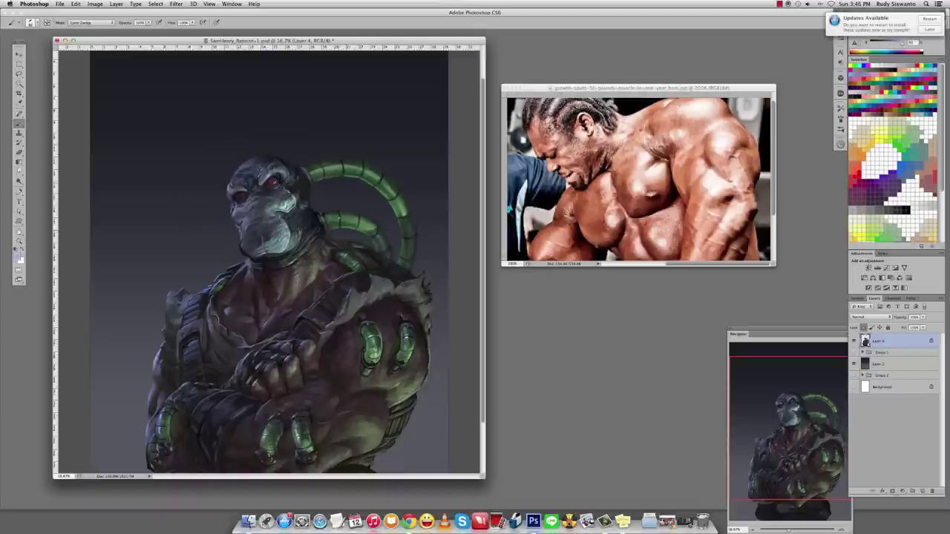
left_click_drag(327, 219, 345, 215)
left_click(362, 221)
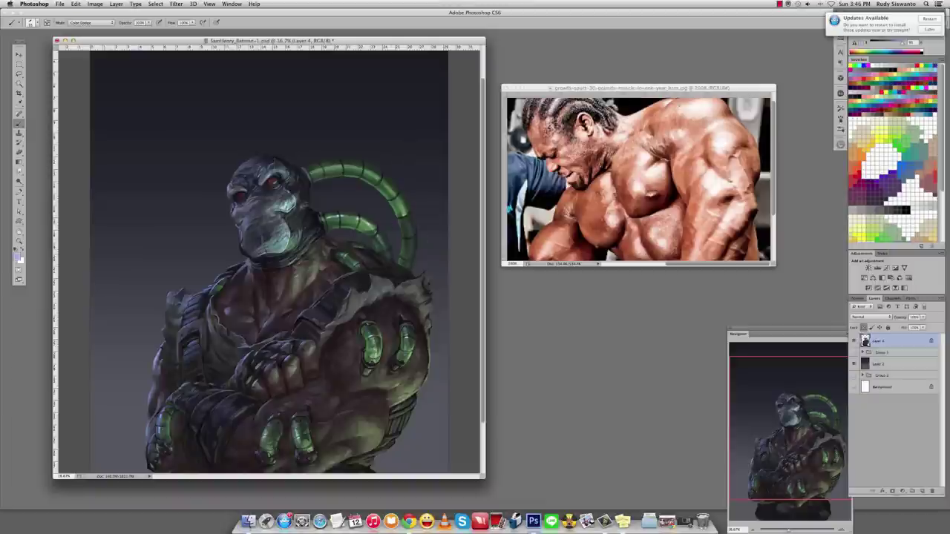
Sample bright green from the shoulder tube and dodge a green glow along both back tubes.
left_click(370, 346, "alt")
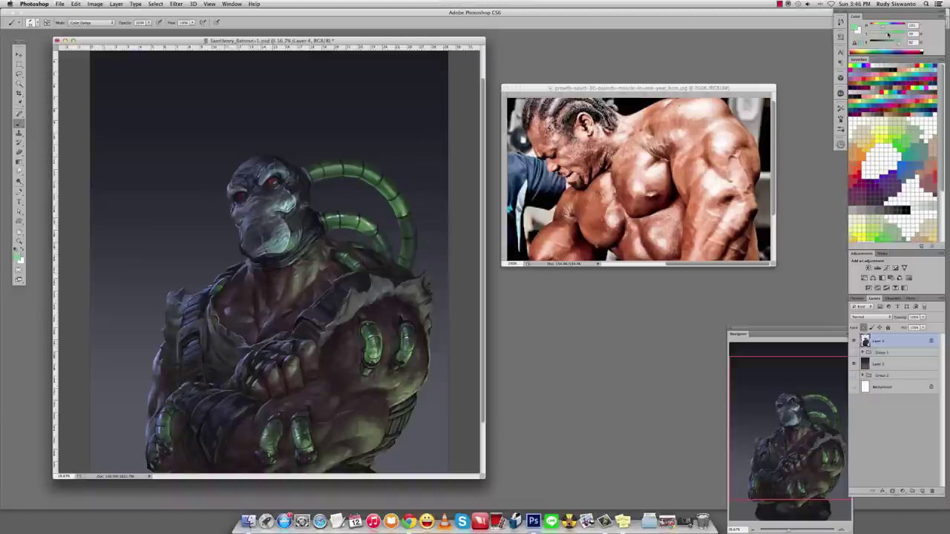
mouse_move(336, 227)
left_mouse_down()
mouse_move(359, 227)
mouse_move(376, 256)
mouse_move(358, 245)
left_mouse_up()
mouse_move(316, 181)
left_mouse_down()
mouse_move(342, 178)
mouse_move(403, 251)
mouse_move(416, 222)
left_mouse_up()
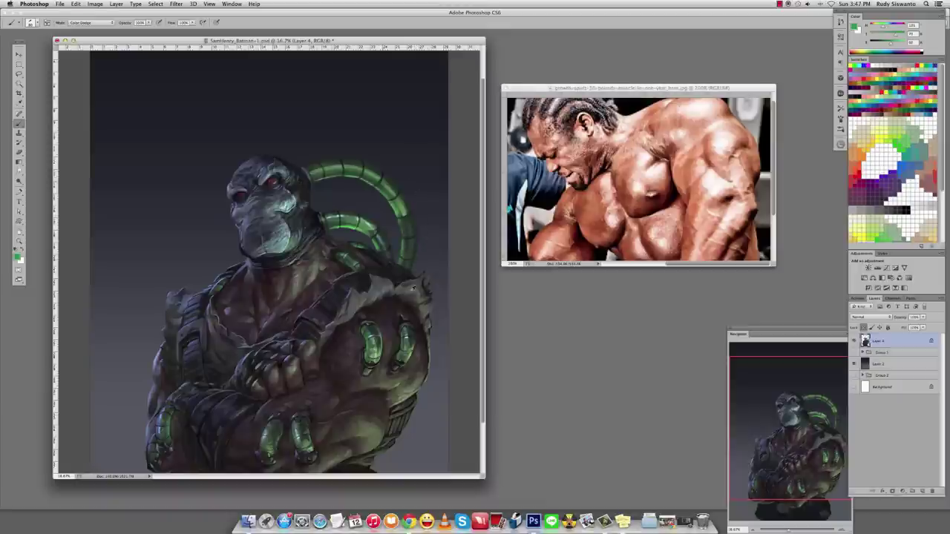
Set the brush to Normal mode and touch up the back tubes' ends and edges with sampled dark and green tones.
left_click(410, 356, "alt")
left_click(372, 336, "alt")
key("shift+alt+n")
left_click(386, 232, "alt")
left_click(308, 161, "alt")
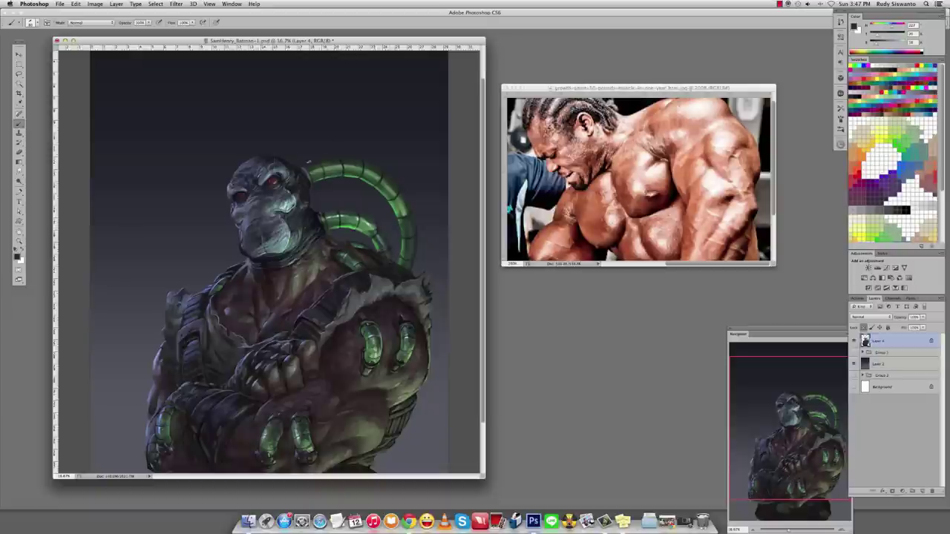
left_click(316, 170, "alt")
left_click(380, 170, "alt")
left_click(376, 170, "alt")
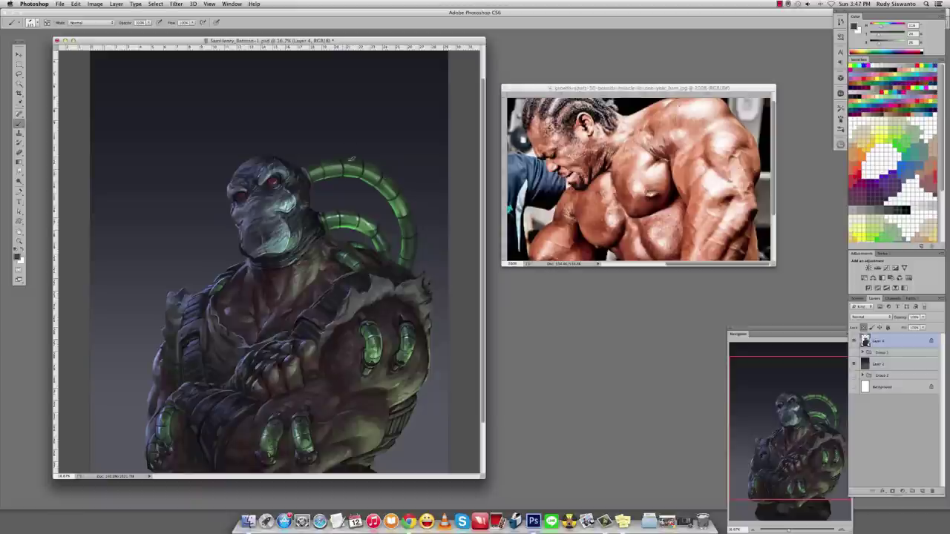
Paint a sampled light green highlight on the curve of the lower back tube.
left_click(328, 163, "alt")
left_click(372, 222, "alt")
left_click_drag(363, 230, 373, 225)
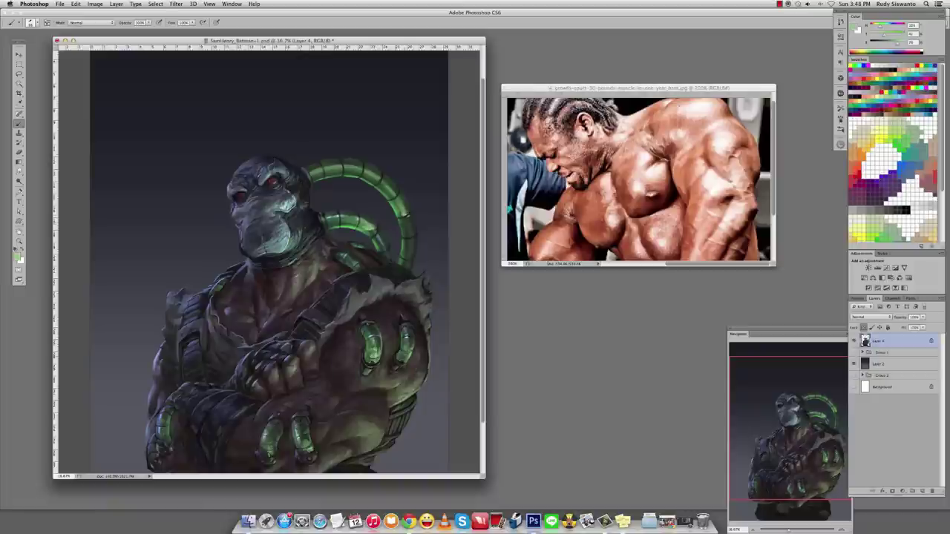
Add pale blue highlights along the upper tube's segments with the brush in Color Dodge mode.
left_click(400, 205, "alt")
left_click(334, 211, "alt")
right_click(347, 180, "shift")
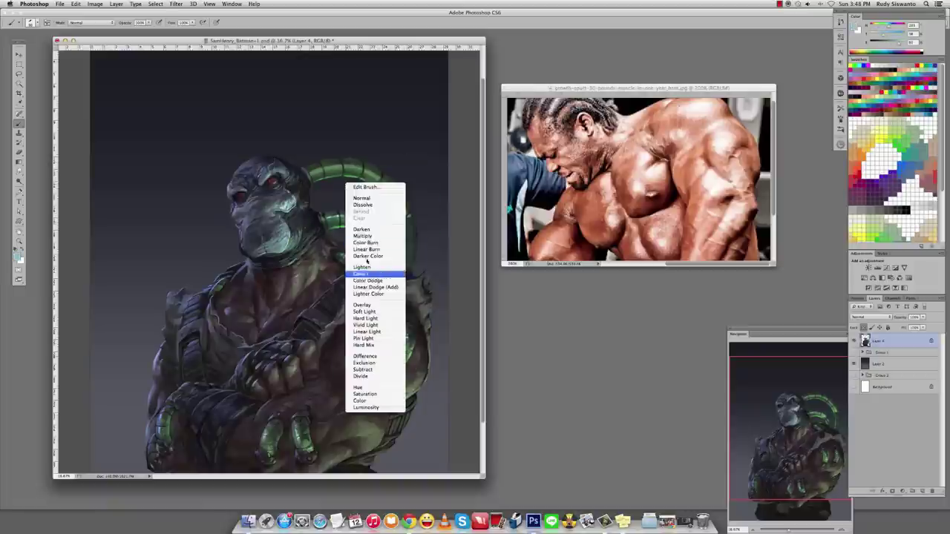
left_click(371, 276)
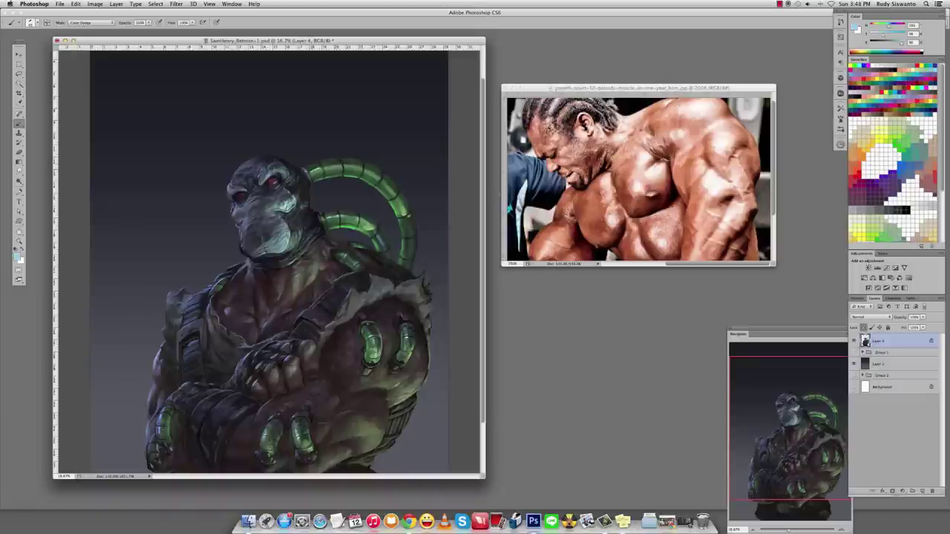
mouse_move(310, 170)
left_mouse_down()
mouse_move(366, 169)
mouse_move(392, 192)
mouse_move(409, 230)
left_mouse_up()
left_click_drag(336, 166, 342, 169)
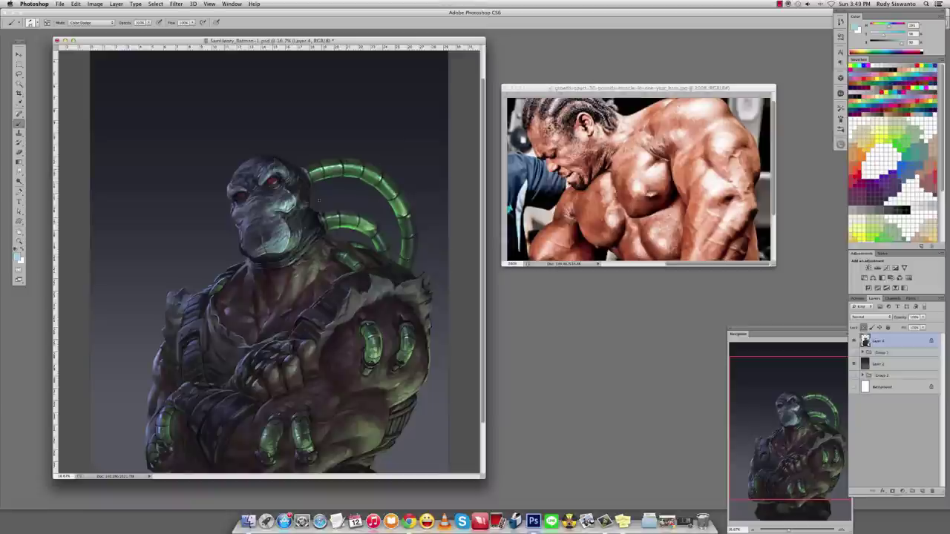
Strengthen the back tubes' green glow in Color Dodge mode with green sampled from the shoulder tube.
left_click(371, 357, "alt")
right_click(408, 303, "shift")
left_click(415, 302)
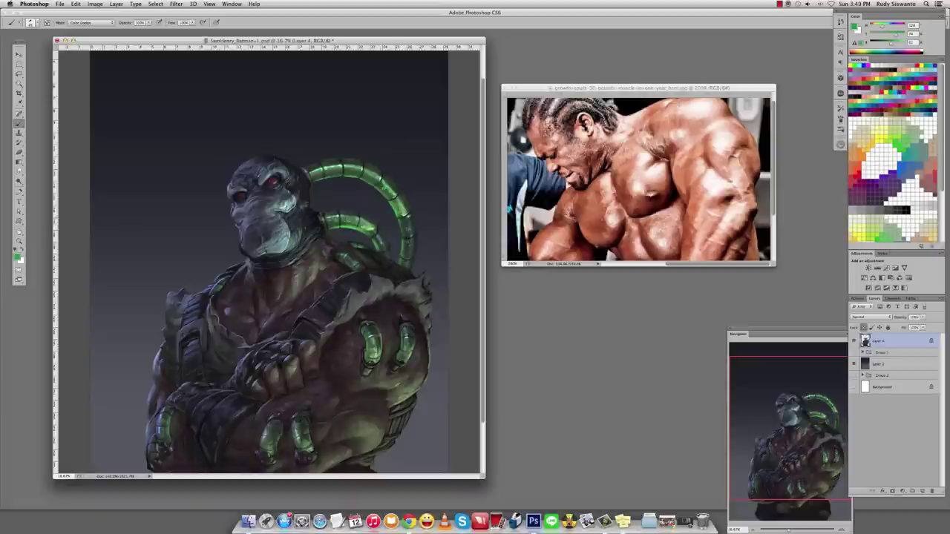
Set the brush to Normal mode and retouch the area where the upper tube meets the mask with sampled tones.
key("shift+alt+n")
left_click(319, 169, "alt")
left_click(318, 170, "alt")
left_click(299, 202, "alt")
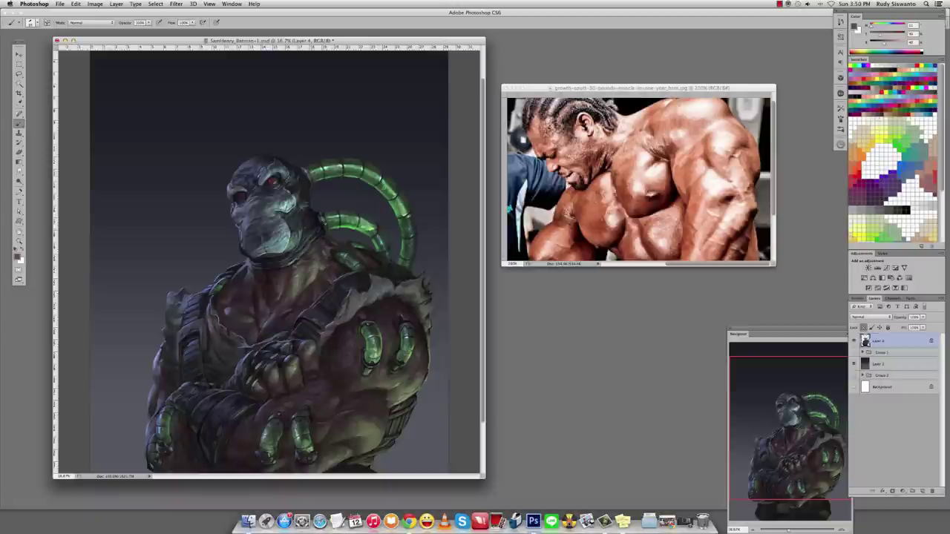
Brighten the highlights on both back tubes in Color Dodge mode, then return the brush to Normal mode.
right_click(310, 183, "shift")
left_click(338, 277)
left_click_drag(351, 174, 386, 187)
left_click_drag(327, 224, 358, 223)
left_click(378, 195, "alt")
right_click(377, 192, "shift")
left_click(390, 201)
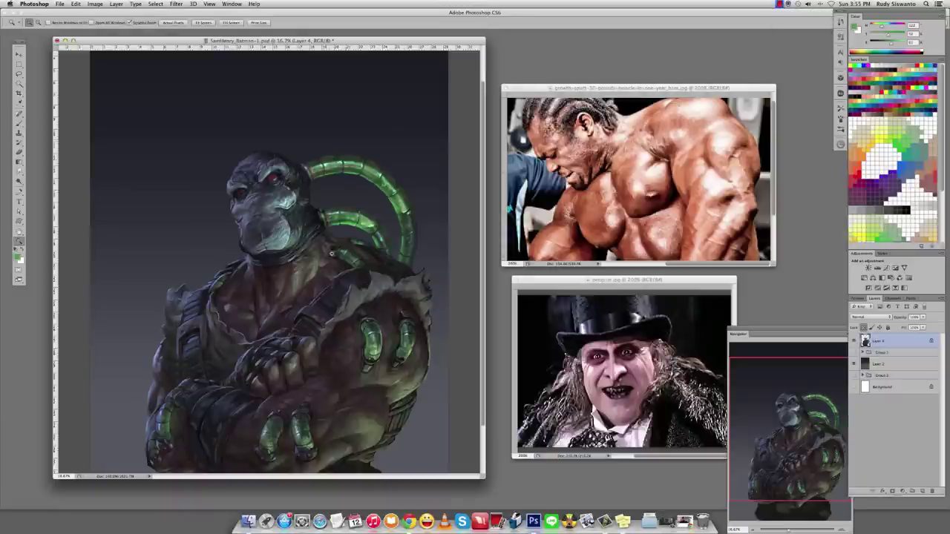
Paint a round green light on the belt below the crossed arms and darken its upper edge with sampled tones.
left_click(325, 315, "alt")
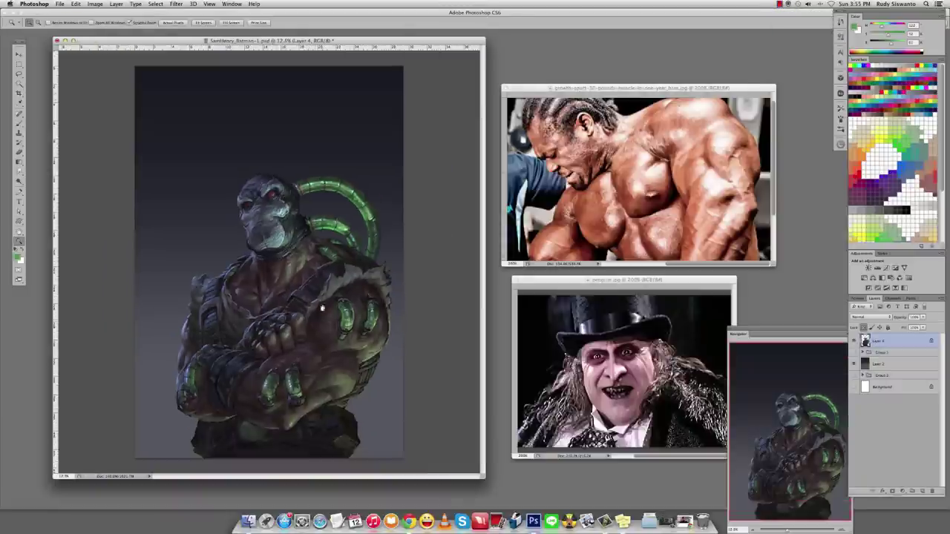
left_click(244, 444)
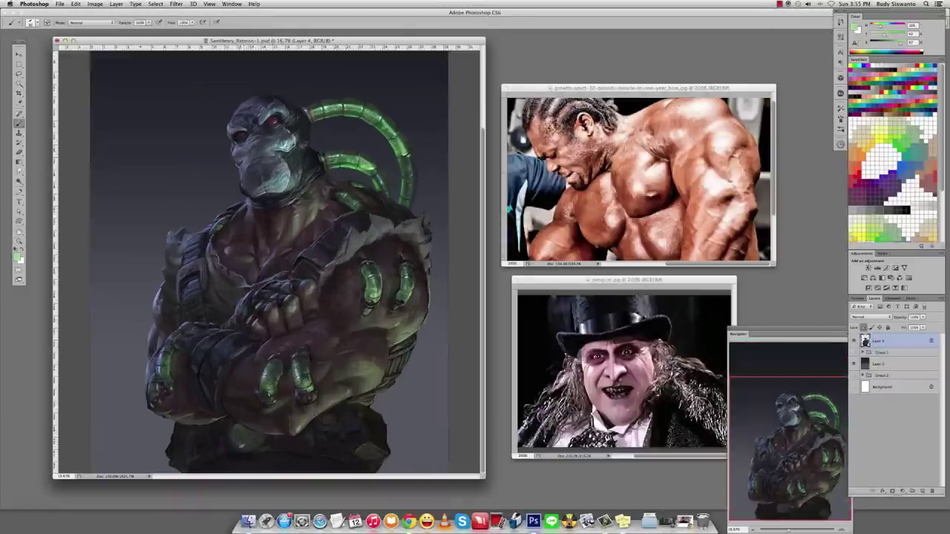
left_click(245, 443, "alt")
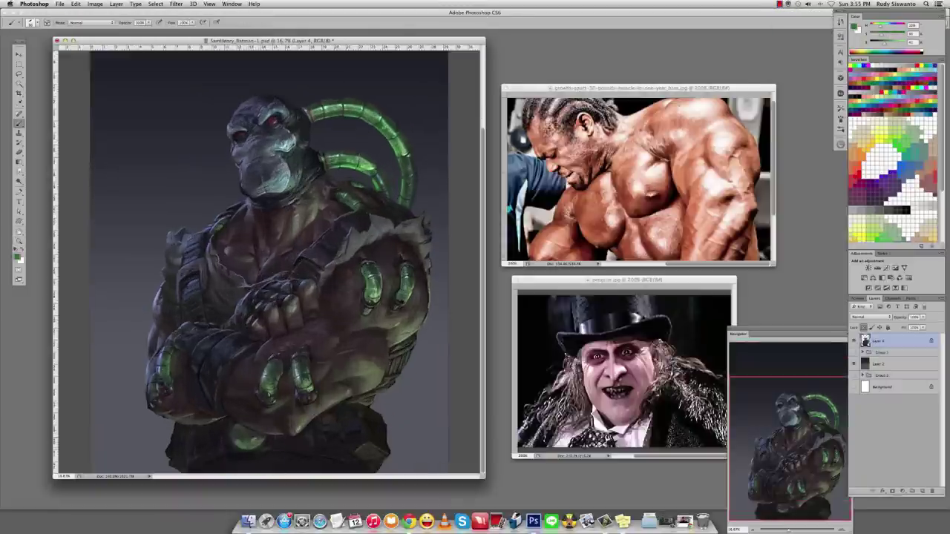
left_click(237, 432, "alt")
left_click(239, 424, "alt")
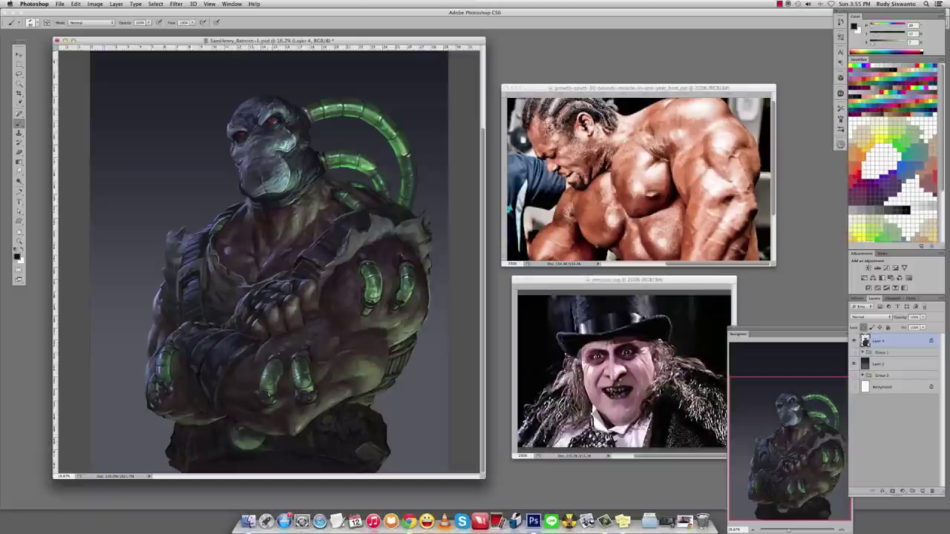
Shade the round belt light with sampled dark greens and soften the transitions with the Smudge tool.
left_click(245, 427, "alt")
left_click(247, 430, "alt")
key("r")
key("b")
left_click(234, 434, "alt")
left_click(250, 439, "alt")
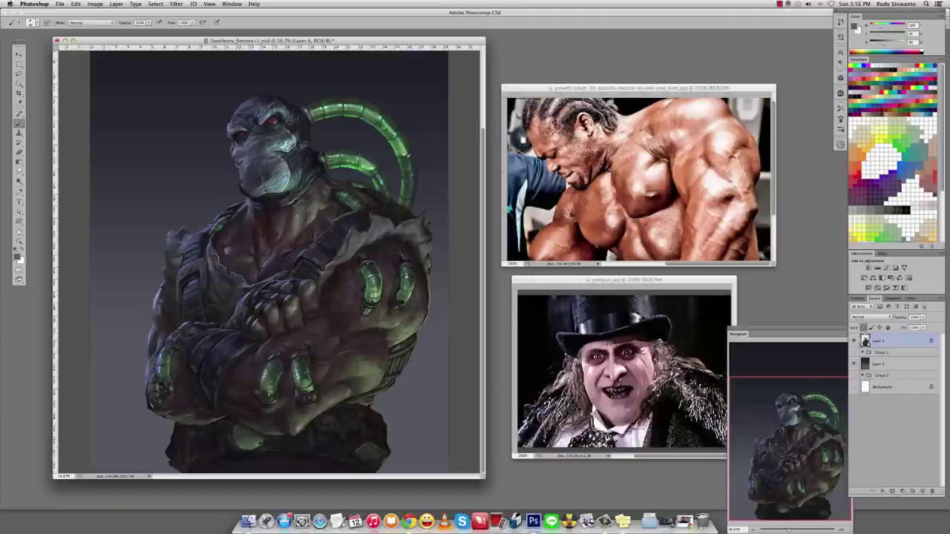
Build up the belt light's highlight with sampled light green tones and smudge it into the surrounding green.
left_click(249, 439, "alt")
left_click(249, 439, "alt")
left_click(249, 440, "alt")
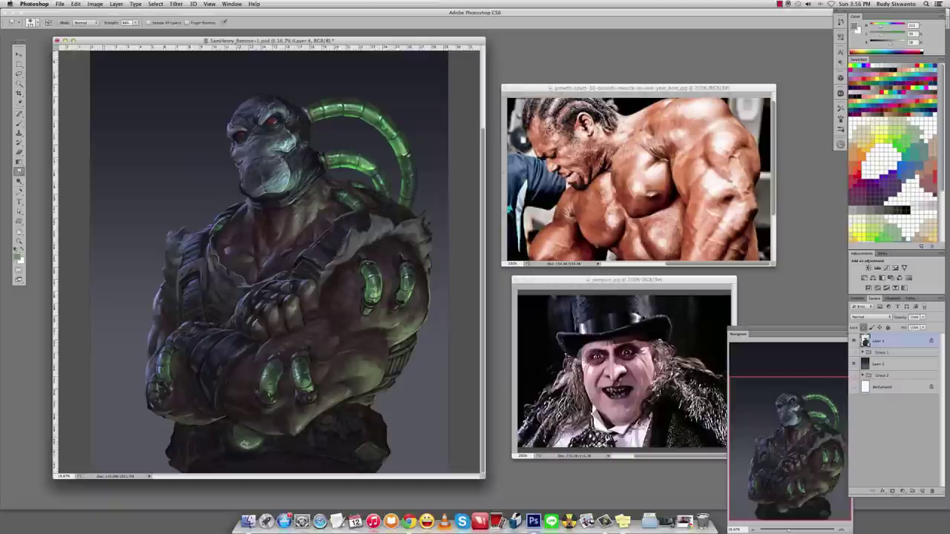
left_click(249, 439, "alt")
left_click(249, 439, "alt")
left_click(250, 439, "alt")
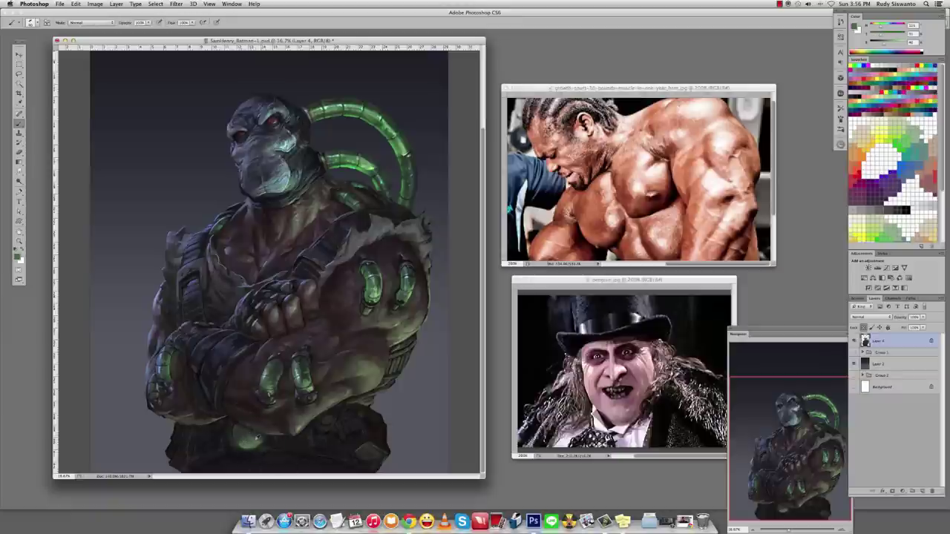
Deepen the top of the belt light with sampled dark greens and blend it with the Smudge tool.
left_click(249, 439, "alt")
left_click(249, 440, "alt")
left_click(249, 439, "alt")
left_click(247, 436, "alt")
key("r")
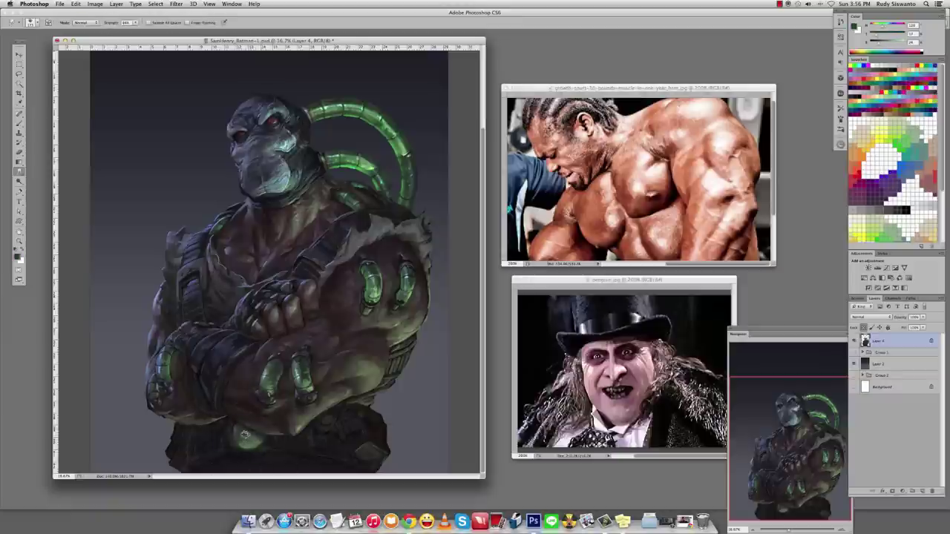
key("b")
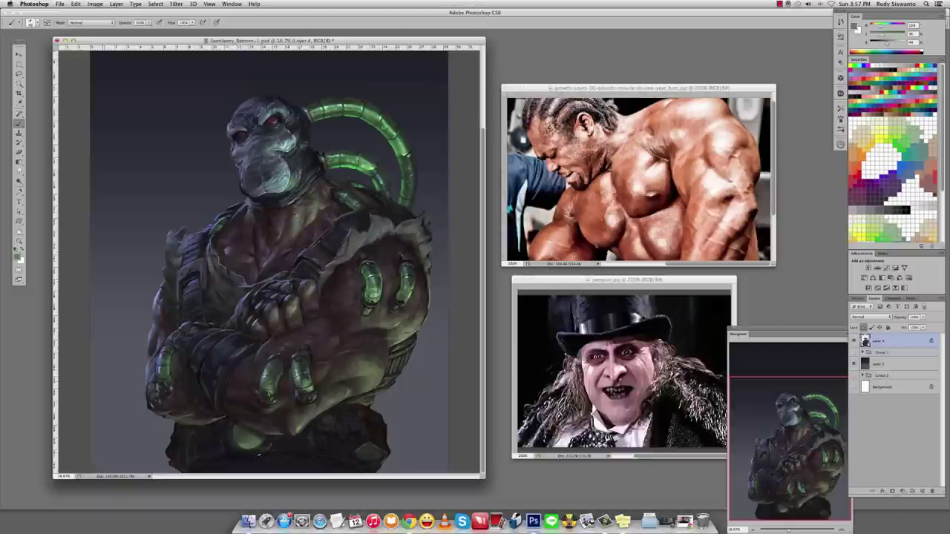
Rework the belt light's lower rim with sampled tones, undoing unwanted strokes and adding a green edge highlight.
left_click(267, 447, "alt")
key("super+z")
key("super+z")
left_click(266, 447, "alt")
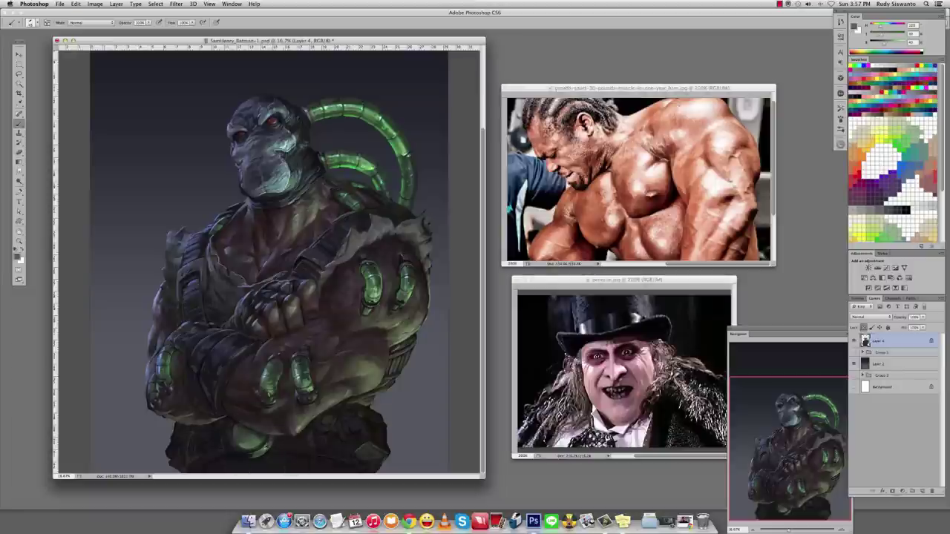
left_click(265, 448, "alt")
Paint a dark ring around the round belt light with dark tones sampled from the forearm and strap.
left_click(232, 423, "alt")
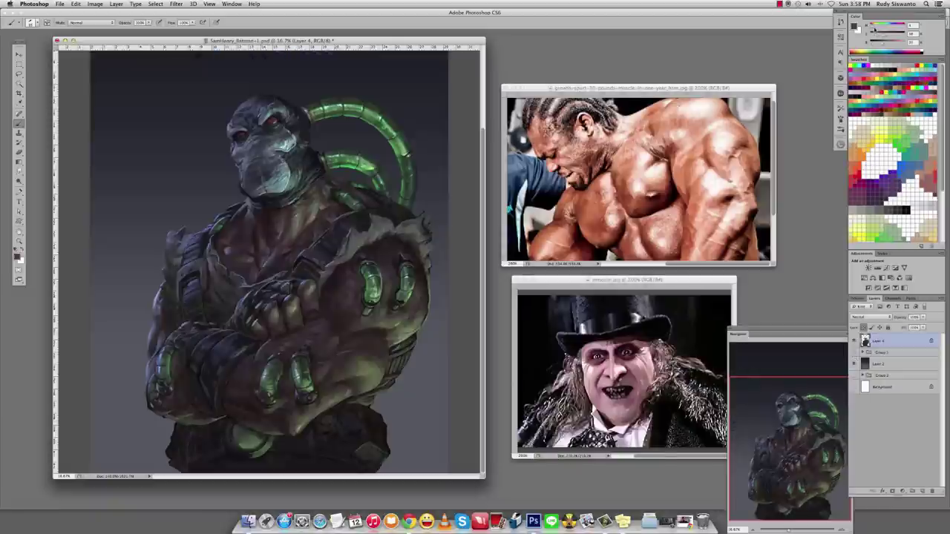
left_click(252, 412, "alt")
left_click(322, 242, "alt")
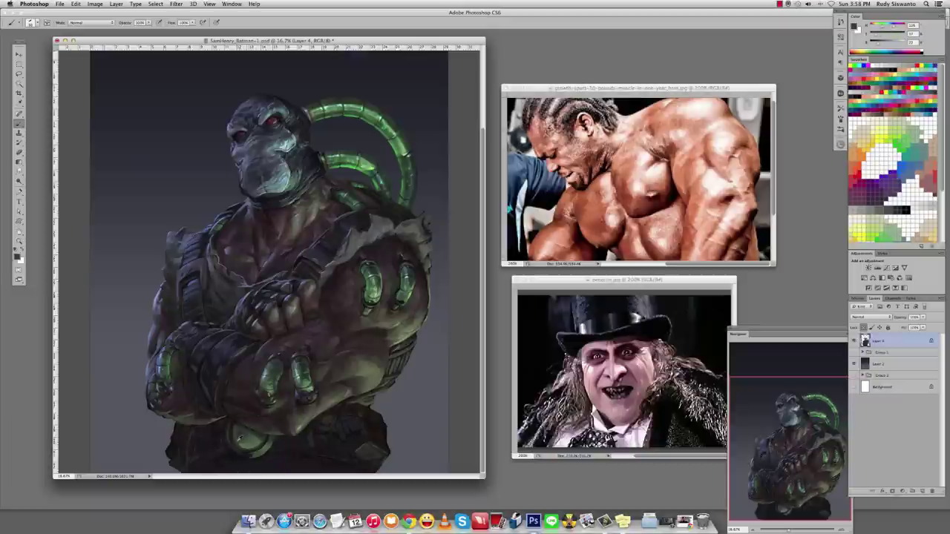
key("o")
key("b")
Sample the belt light's green and intensify its glow and lower rim in Color Dodge mode.
left_click(252, 436, "alt")
right_click(250, 433, "shift")
left_click(256, 485)
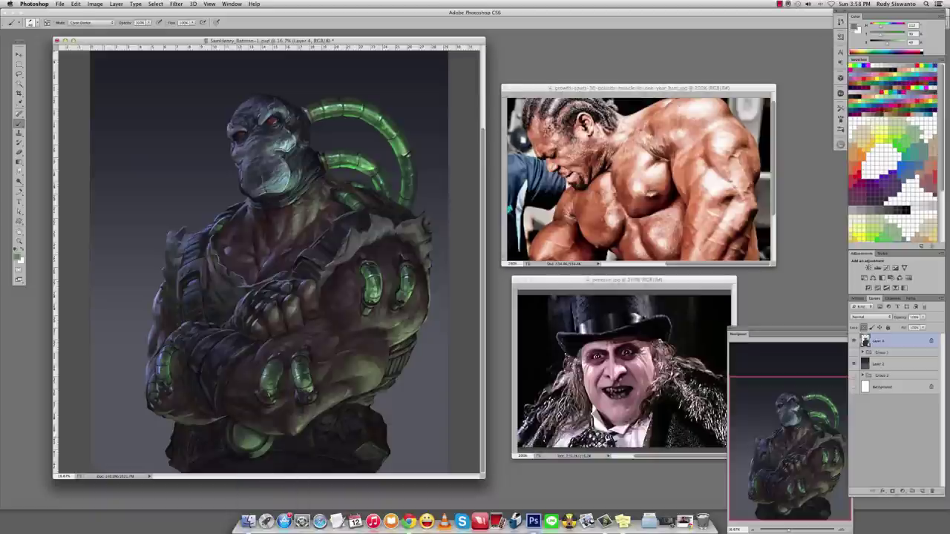
left_click(261, 452)
left_click(263, 454)
Dodge a small highlight onto the belt detail beside the round light and return the brush to Normal mode.
left_click(327, 423)
right_click(341, 429, "shift")
left_click(350, 402)
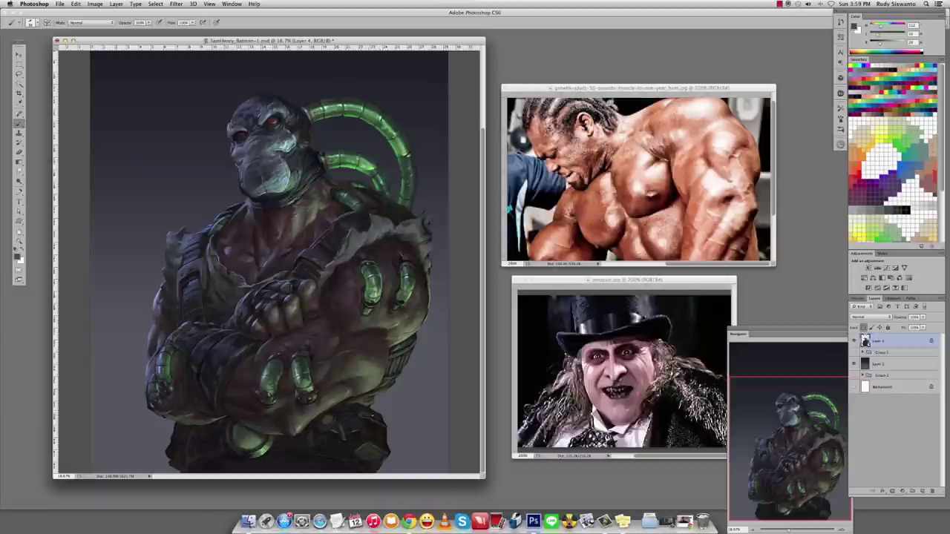
Repaint the straps and pouches on the belt below the crossed forearm with dark tones sampled around the round light.
left_click(364, 414, "alt")
left_click(350, 401, "alt")
left_click(355, 400, "alt")
left_click(273, 439, "alt")
left_click(247, 457, "alt")
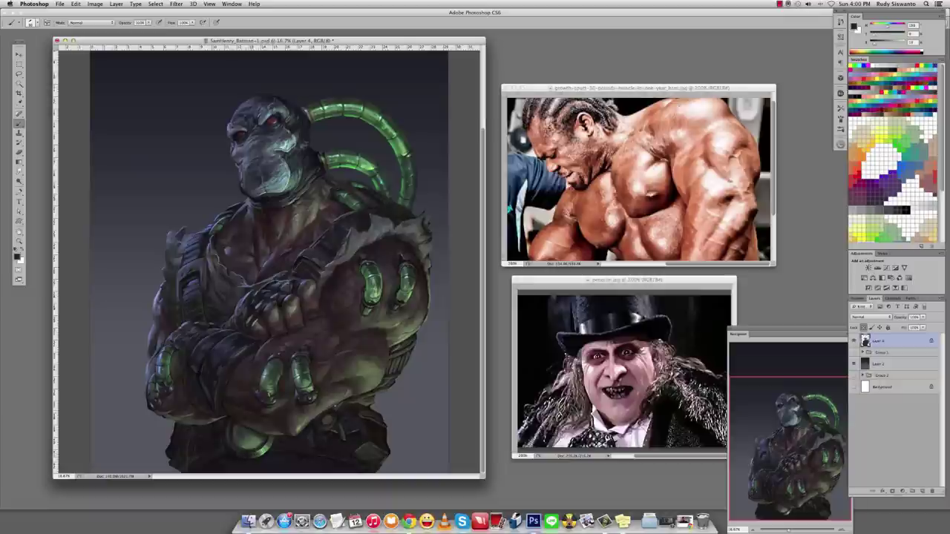
left_click(335, 413, "alt")
key("e")
key("b")
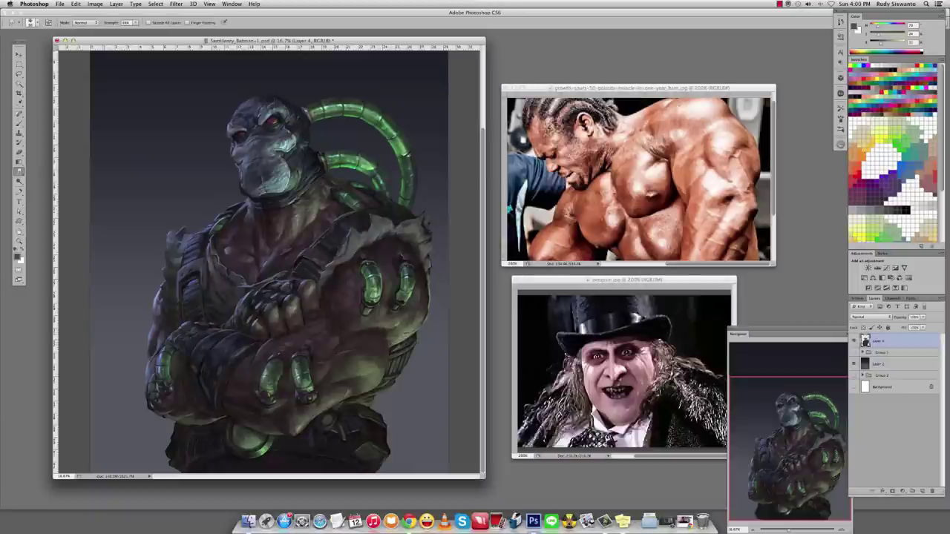
Shade the underside of the tubed upper arm with sampled brown and olive skin tones, checking the brush settings.
left_click(389, 344, "alt")
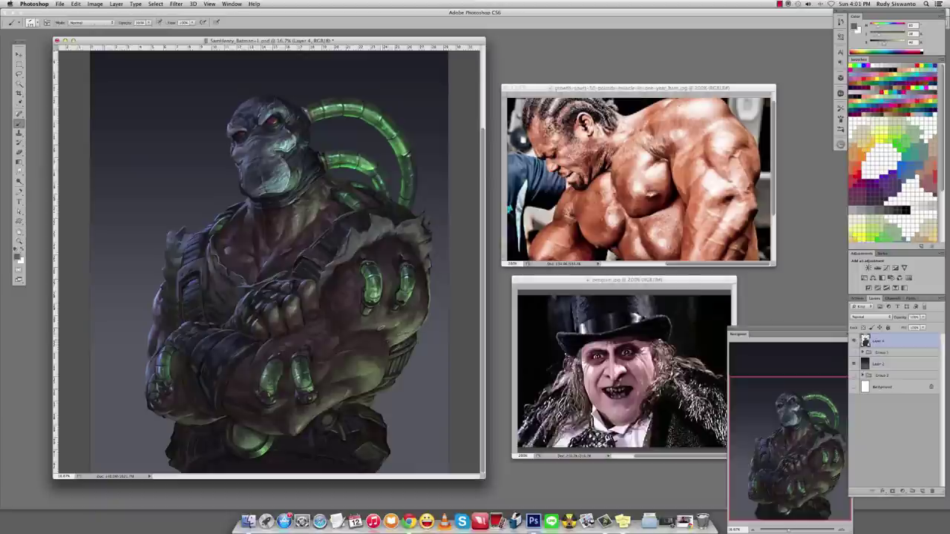
left_click(352, 327, "alt")
left_click(355, 319, "alt")
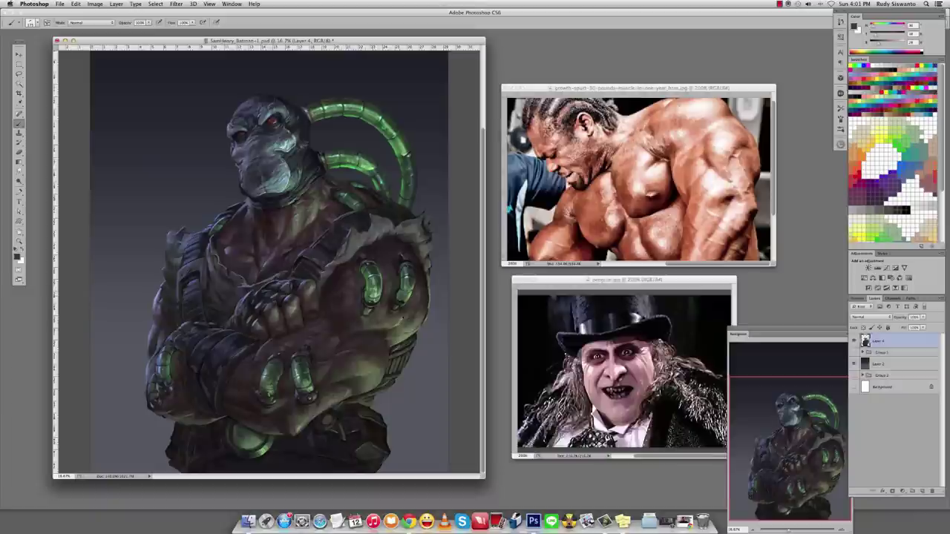
left_click(401, 322, "alt")
left_click(391, 322, "alt")
left_click(840, 111)
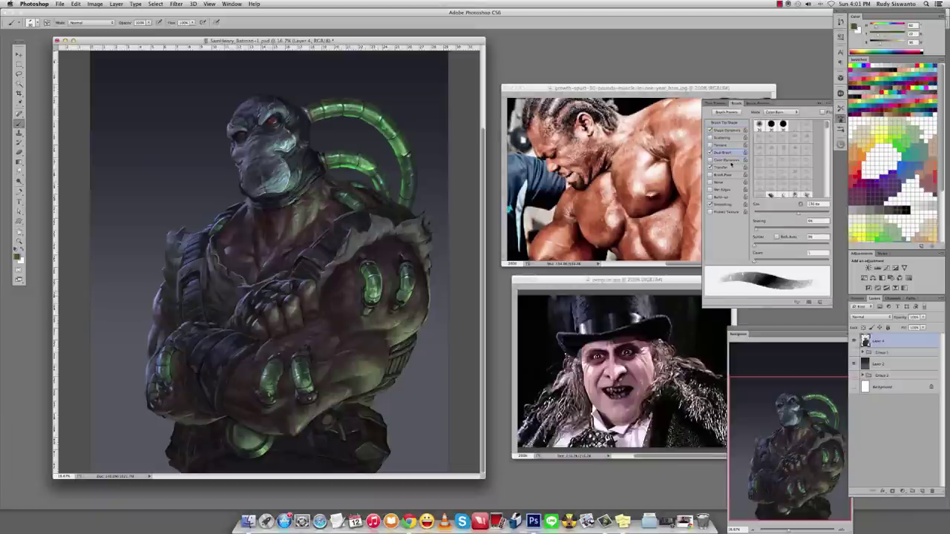
left_click(841, 119)
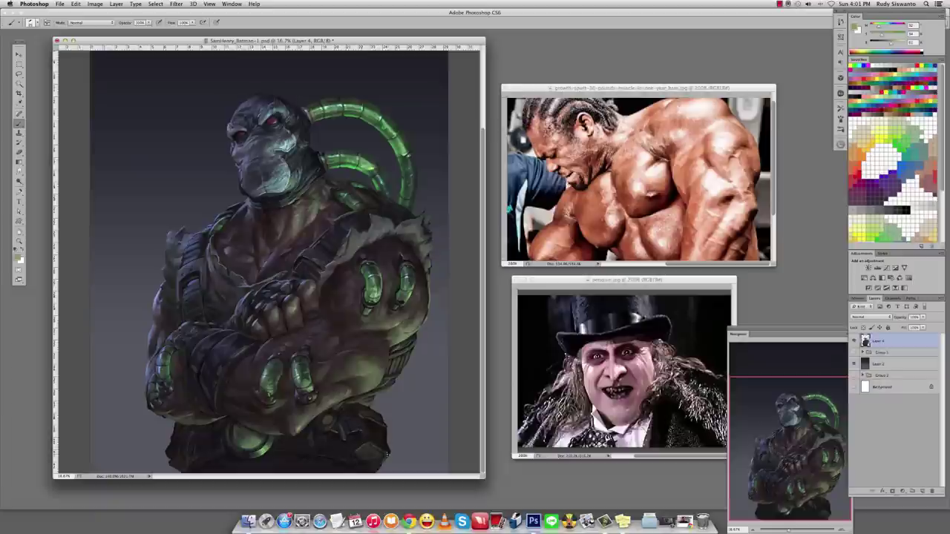
Lock Layer 4's transparent pixels and repaint the edges of the belt pouch below the tubed arm with sampled tones.
key("slash")
left_click(383, 443, "alt")
left_click(375, 439, "alt")
left_click(372, 440, "alt")
left_click(363, 408, "alt")
left_click(360, 404, "alt")
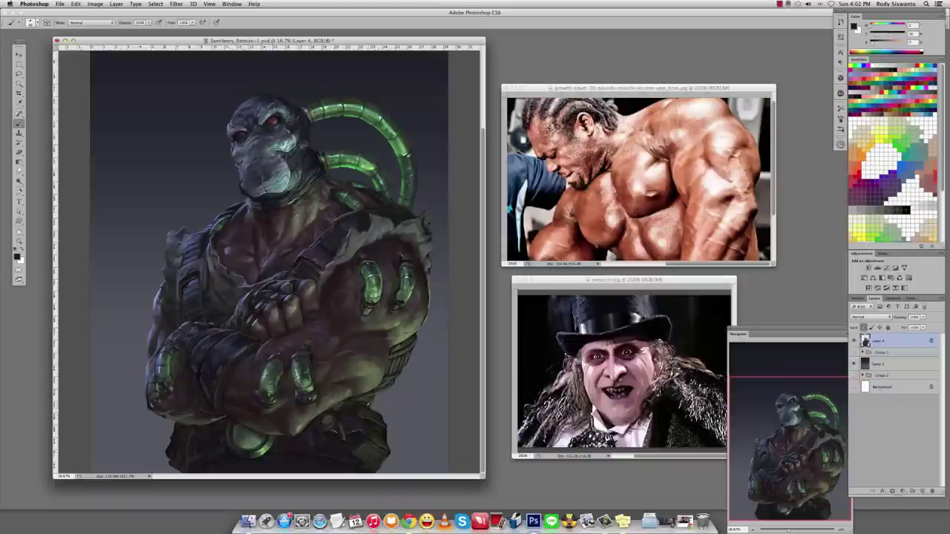
left_click(364, 406, "alt")
left_click(342, 433, "alt")
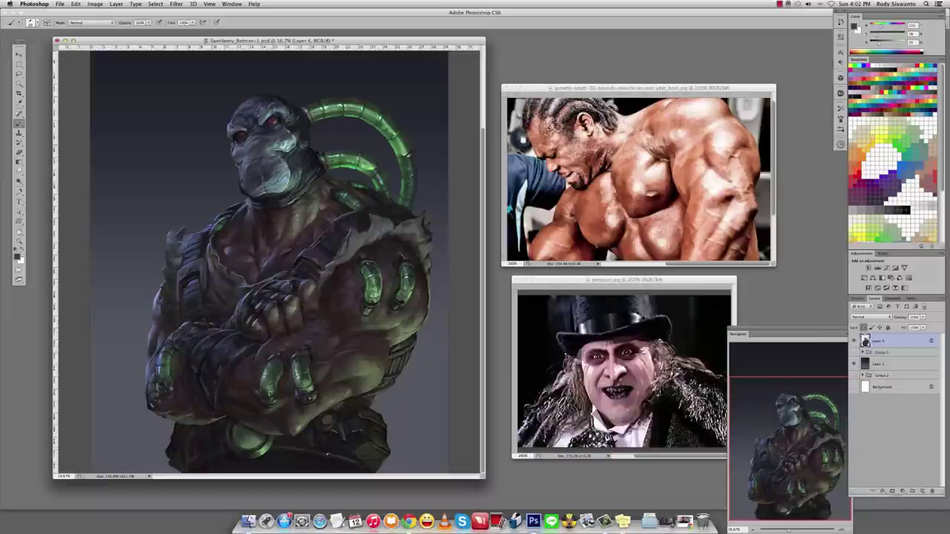
Paint the belt's curved lower edge from the round light to the outer pouch with sampled dark and green tones.
left_click(284, 451, "alt")
left_click(356, 465, "alt")
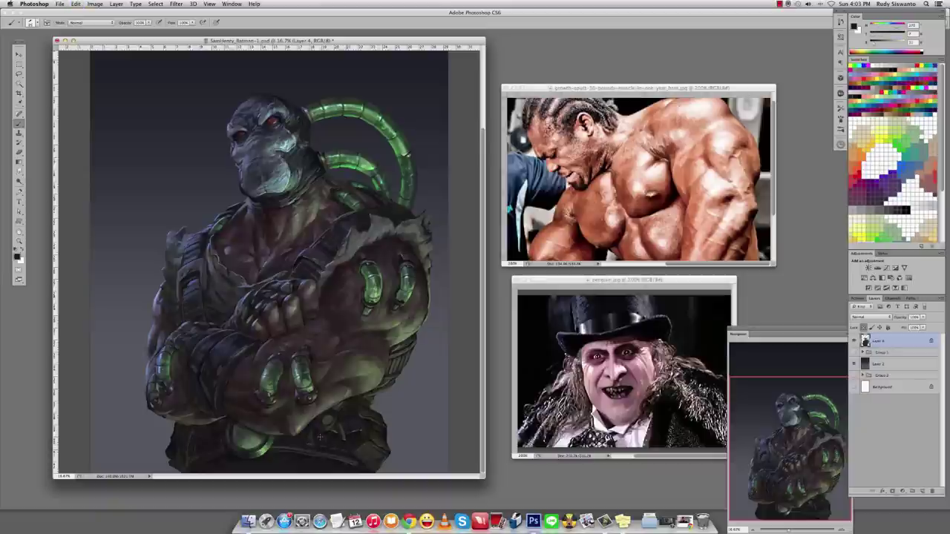
left_click(318, 416, "alt")
left_click(273, 339, "alt")
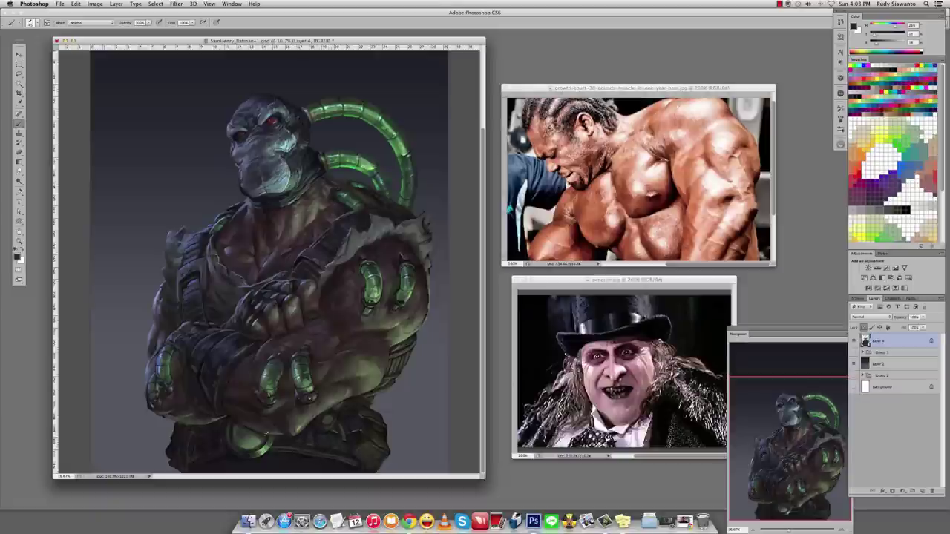
left_click(264, 440, "alt")
Sample tones from the elbow and waist and paint folds into the dark cloth beneath the tubed elbow.
left_click(153, 405, "alt")
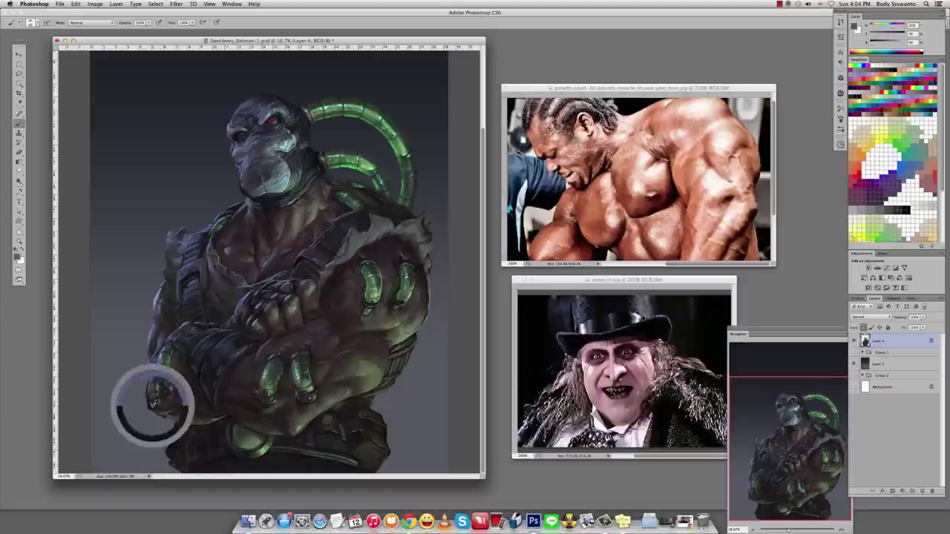
left_click(182, 449, "alt")
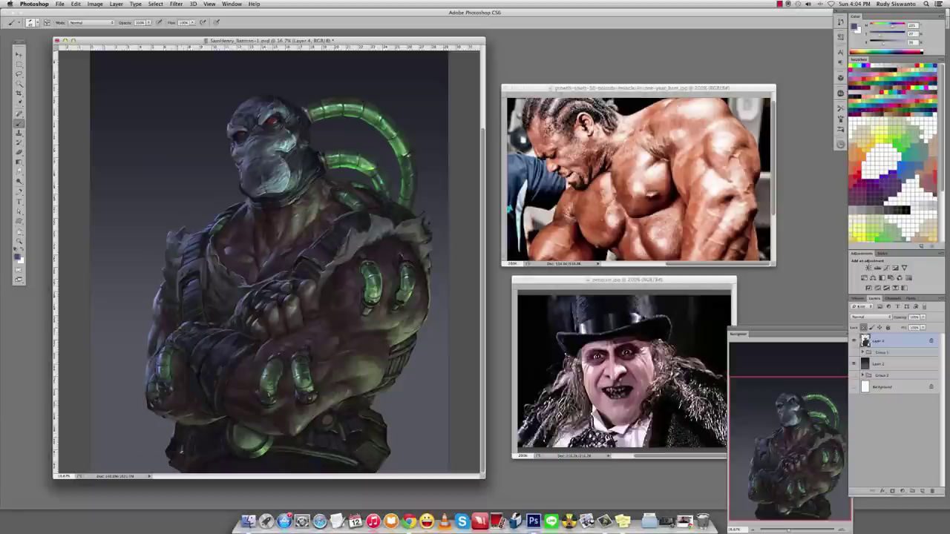
left_click(182, 449, "alt")
left_click(183, 449, "alt")
left_click(204, 421, "alt")
left_click(210, 423, "alt")
left_click(194, 444, "alt")
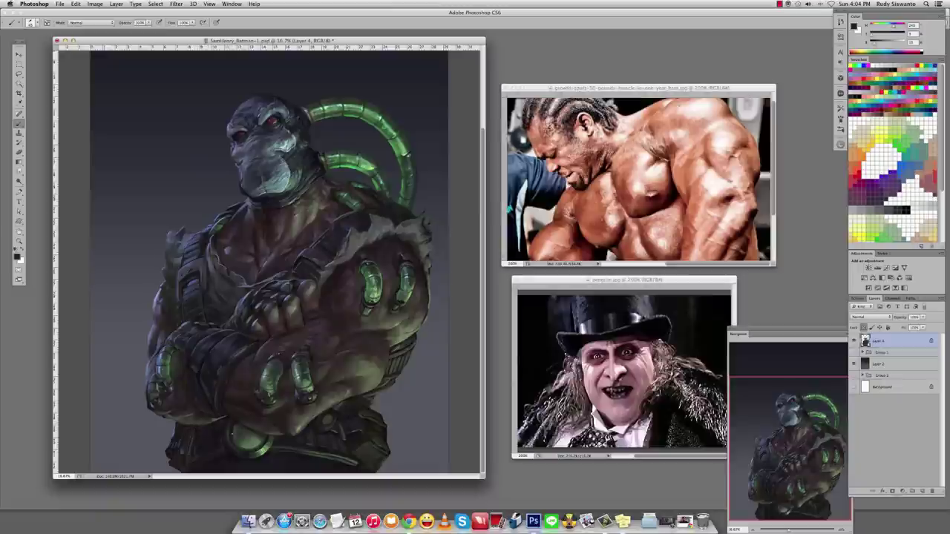
Rework the belt band between the waist's outer edge and the round light with sampled darks, undoing unwanted strokes.
left_click(234, 450, "alt")
key("super+z")
left_click(195, 446, "alt")
key("super+z")
left_click(204, 449, "alt")
key("super+z")
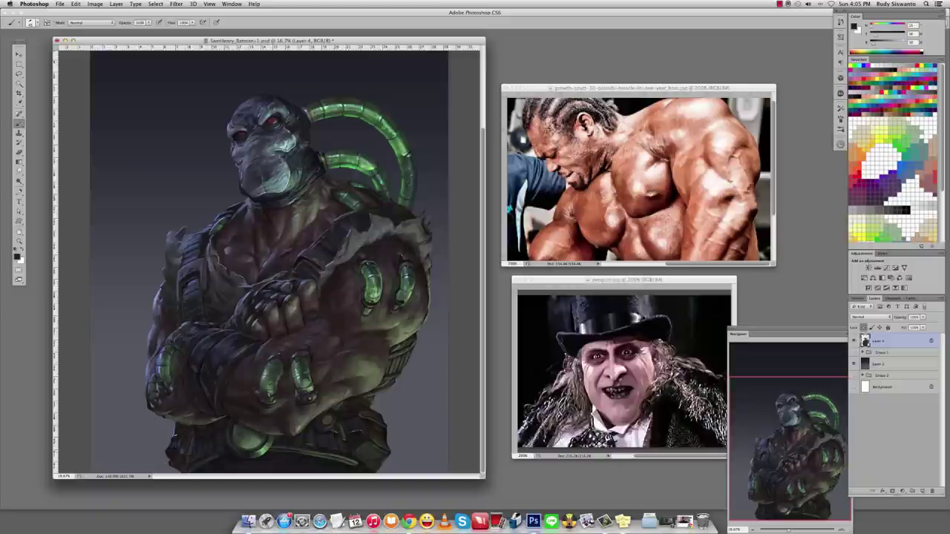
Refine the lower edge of the wrapped forearm with dark tones sampled from the waist and wraps, undoing unwanted strokes.
left_click(186, 429, "alt")
left_click(193, 421, "alt")
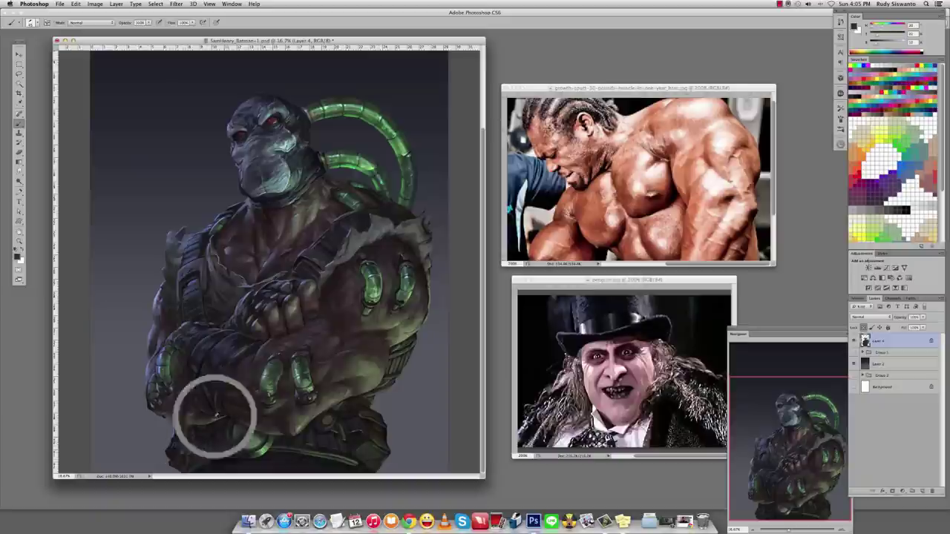
left_click(196, 375, "alt")
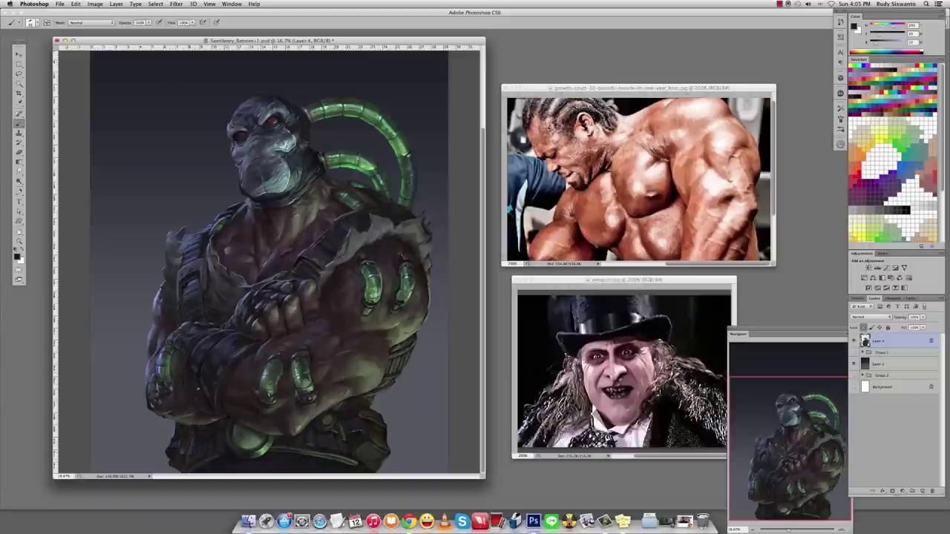
key("super+z")
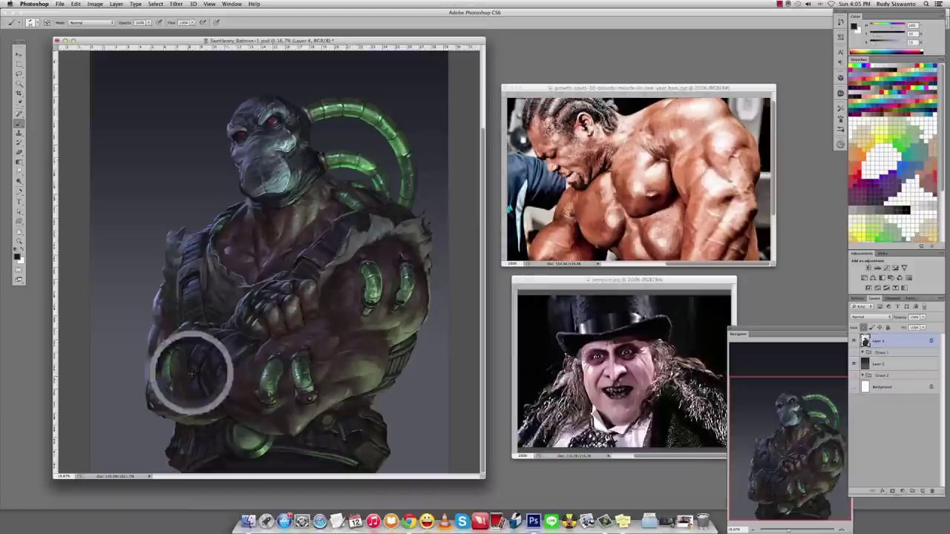
left_click(191, 363, "alt")
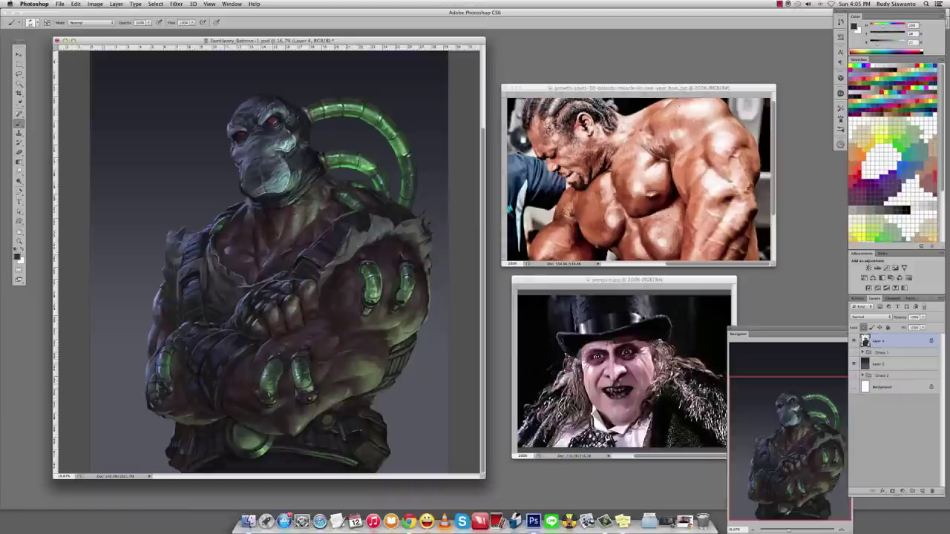
left_click(192, 363, "alt")
key("super+z")
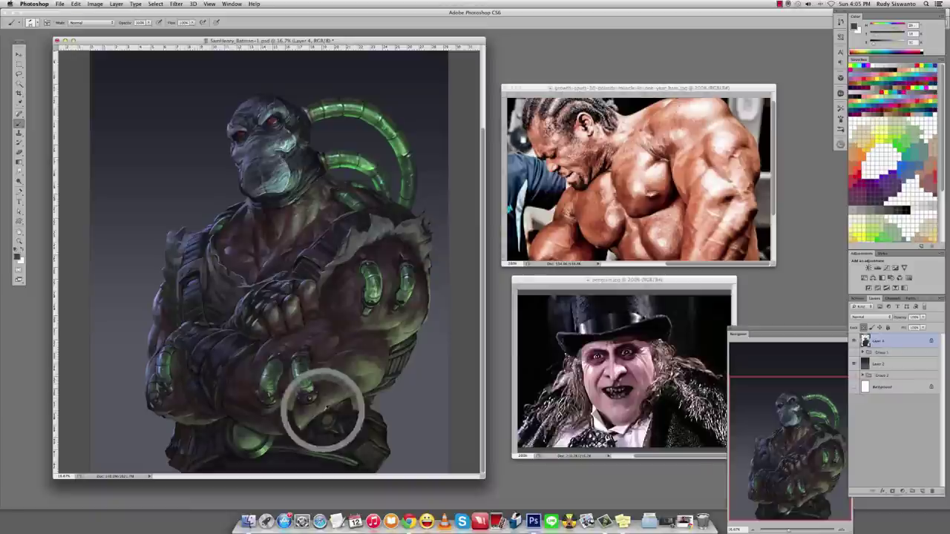
Sample olive highlights from the forearm and upper arm and paint lit edges on the outer belt pouch.
left_click(334, 403, "alt")
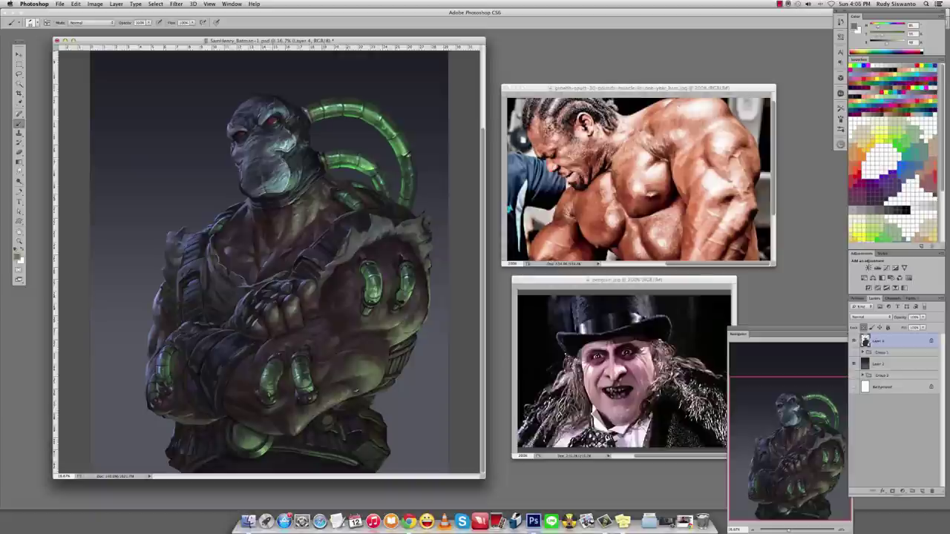
left_click(356, 393, "alt")
left_click(355, 392, "alt")
left_click(351, 380, "alt")
left_click(351, 380, "alt")
left_click(406, 335, "alt")
left_click(406, 335, "alt")
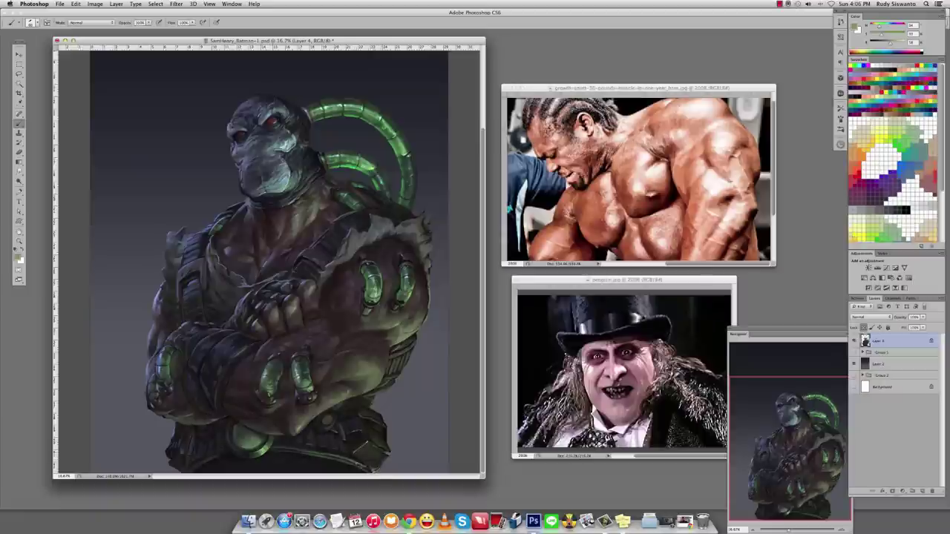
left_click(369, 449, "alt")
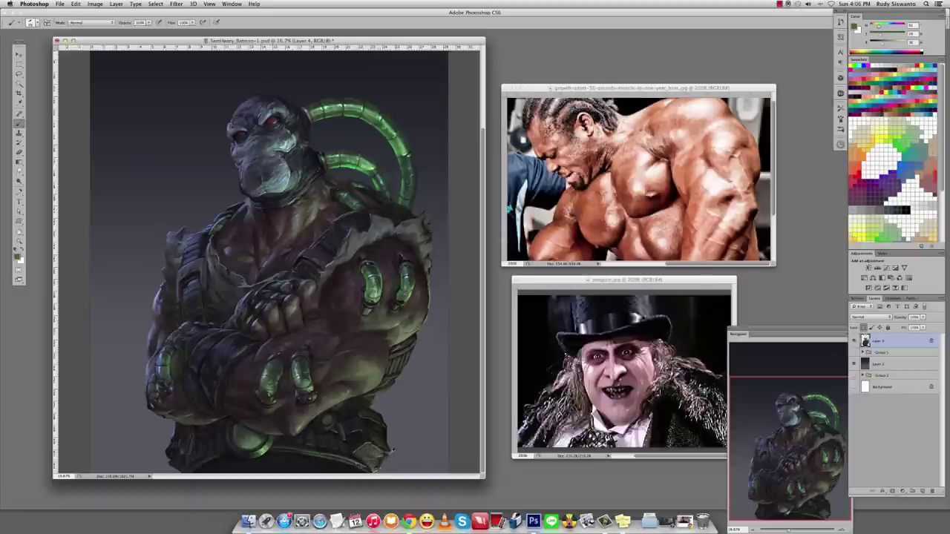
left_click(392, 449, "alt")
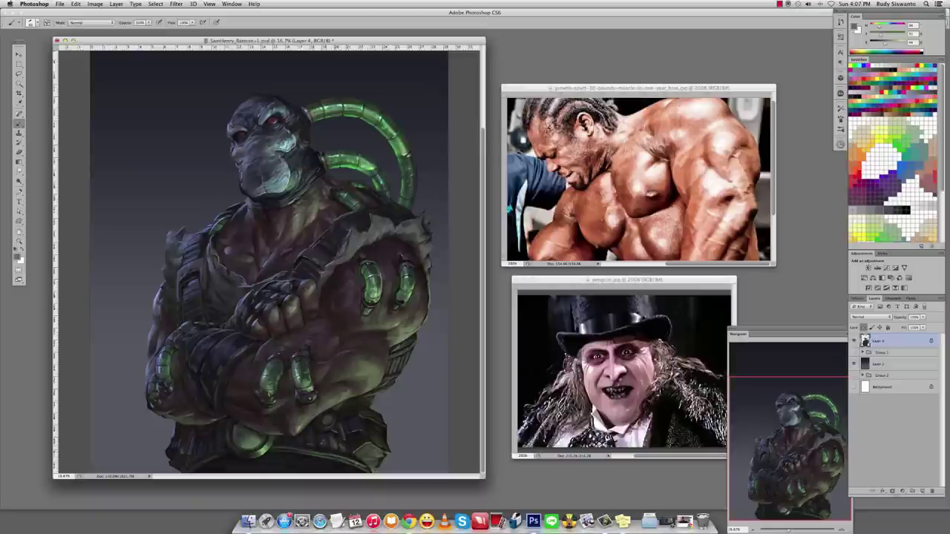
Enlarge the brush by four increments and tone the belt area beside the outer pouch with sampled colours.
left_click(324, 442, "alt")
key("bracketright")
key("bracketright")
key("bracketright")
key("bracketright")
left_click(361, 445, "alt")
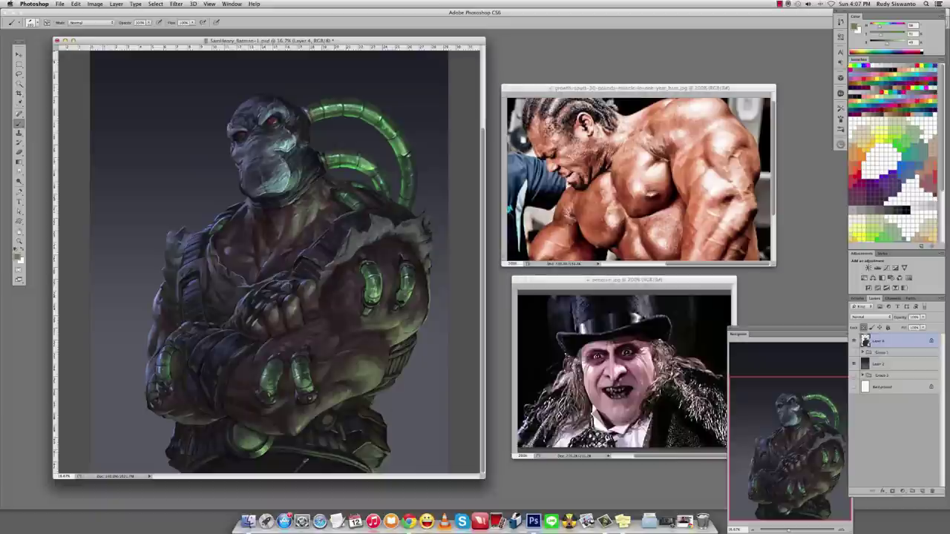
Paint diagonal fabric folds below the curved belt edge with tones sampled from the dark trousers.
left_click(304, 464, "alt")
left_click(308, 464, "alt")
left_click(304, 463, "alt")
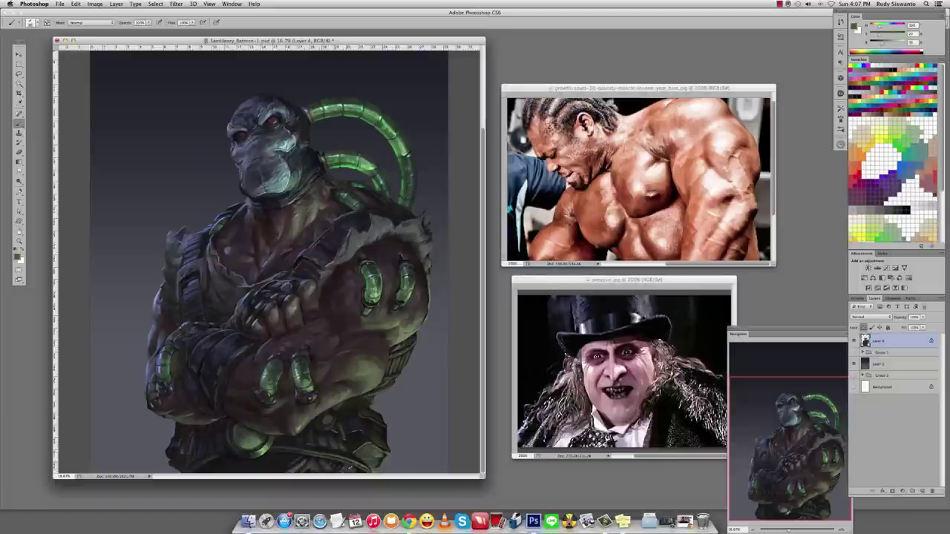
left_click(284, 463, "alt")
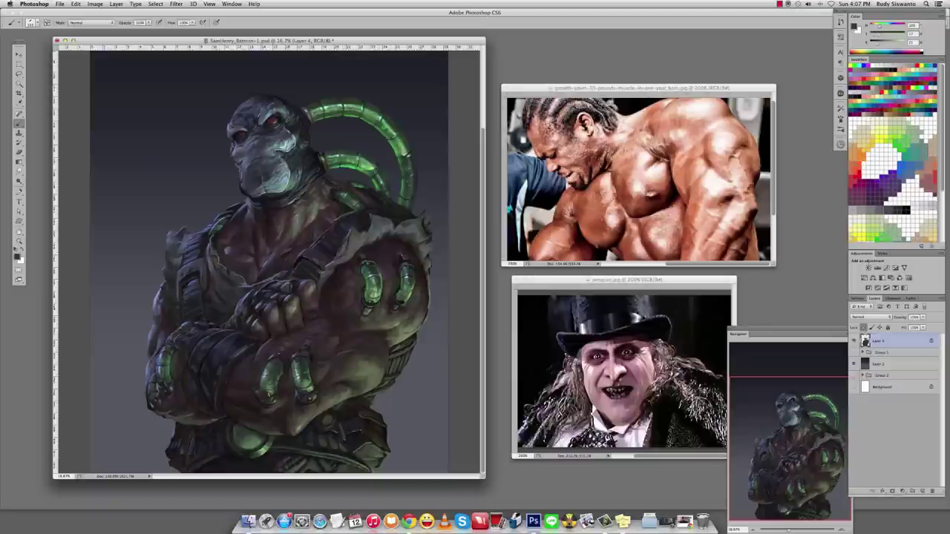
Extend the fabric folds across the trousers on the other side of the round belt light with sampled dark tones.
left_click(216, 462, "alt")
left_click(214, 464, "alt")
left_click(215, 463, "alt")
left_click(215, 463, "alt")
left_click(223, 464, "alt")
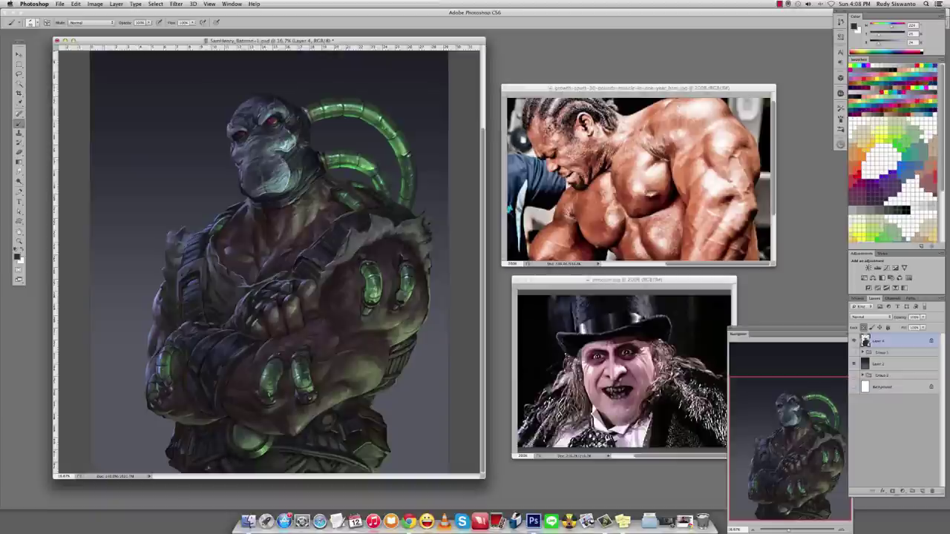
Refine the belt's curved lower edge and the folds under the outer pouch with sampled dark and olive tones.
left_click(288, 454, "alt")
left_click(305, 458, "alt")
key("shift+b")
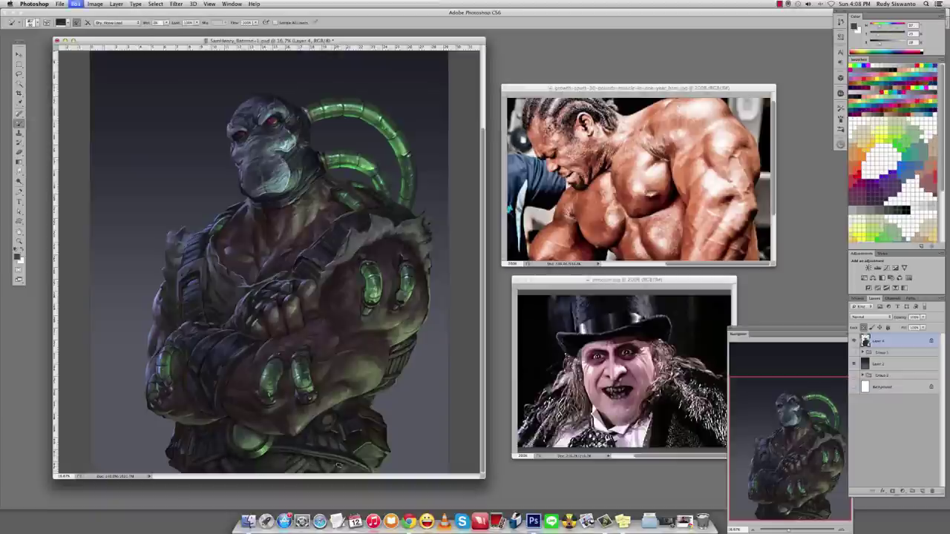
key("shift+b")
left_click(359, 472, "alt")
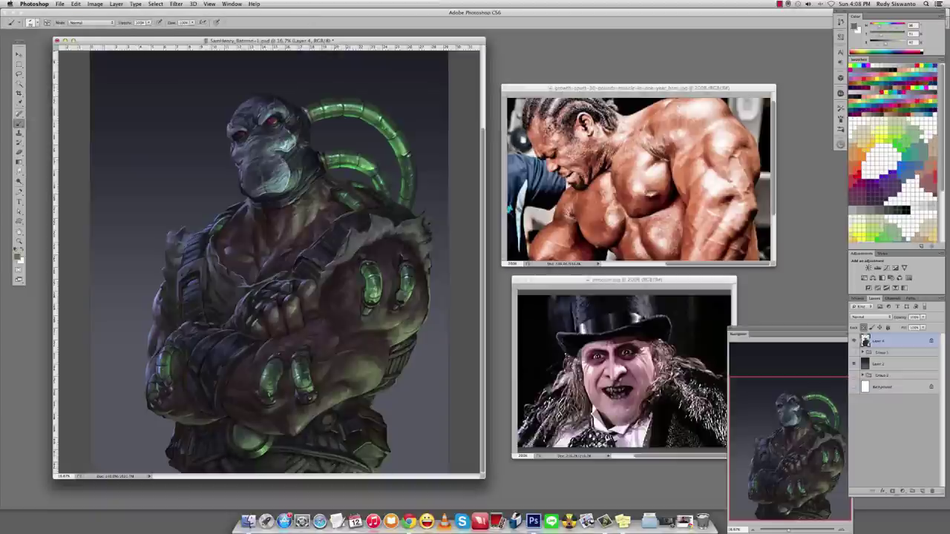
Add detail to the glowing forearm tubes and the round belt light with sampled dark and green tones.
left_click(313, 357, "alt")
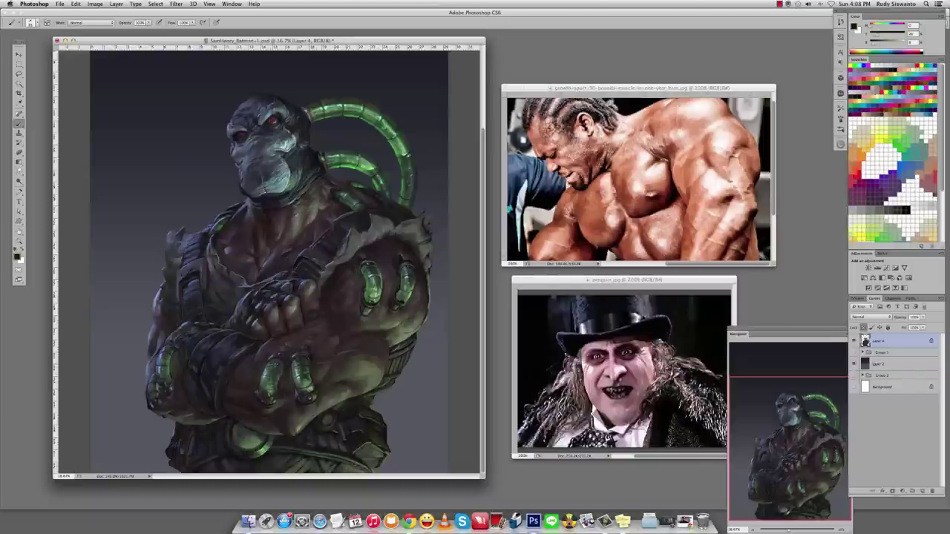
left_click(327, 162, "alt")
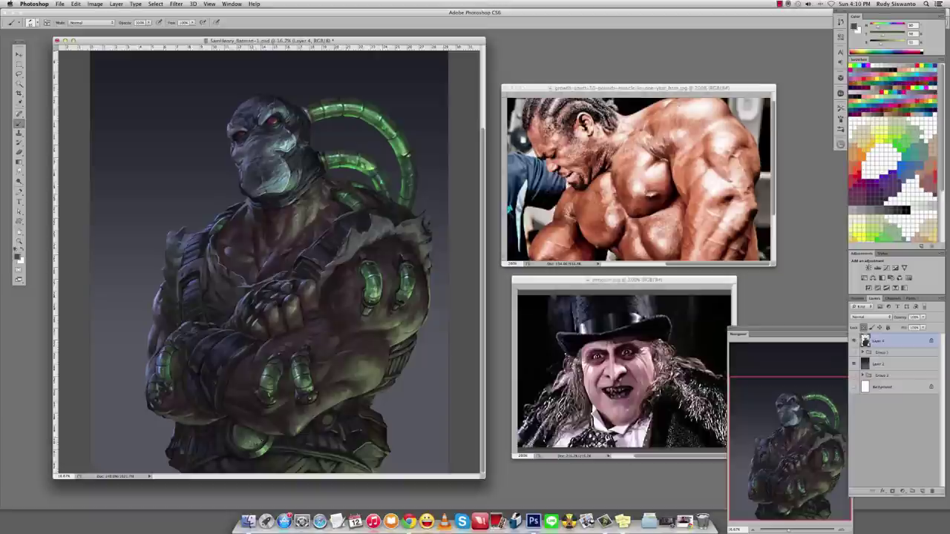
left_click(243, 439, "alt")
left_click(245, 437, "alt")
left_click(355, 165, "alt")
key("r")
key("b")
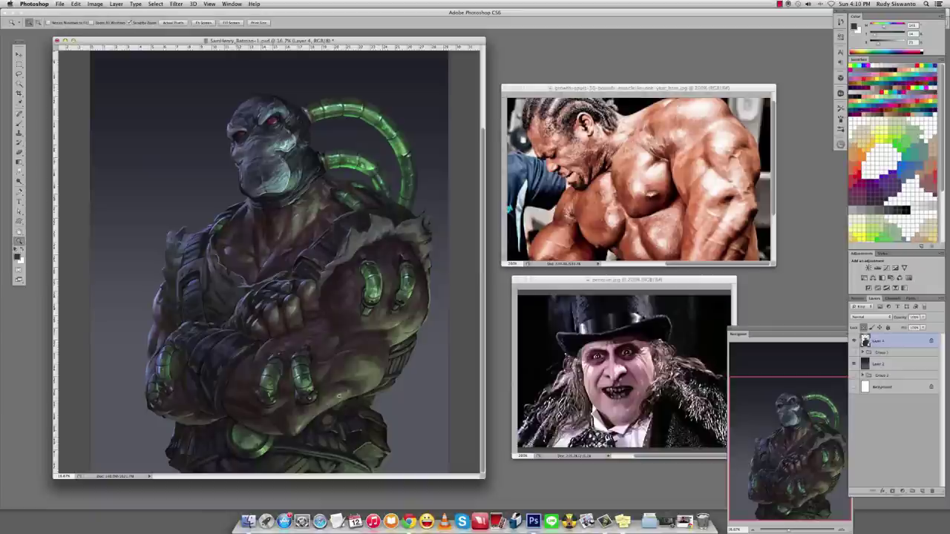
Refine the underside of the outer forearm and elbow with sampled green and dark tones.
left_click(383, 294, "alt")
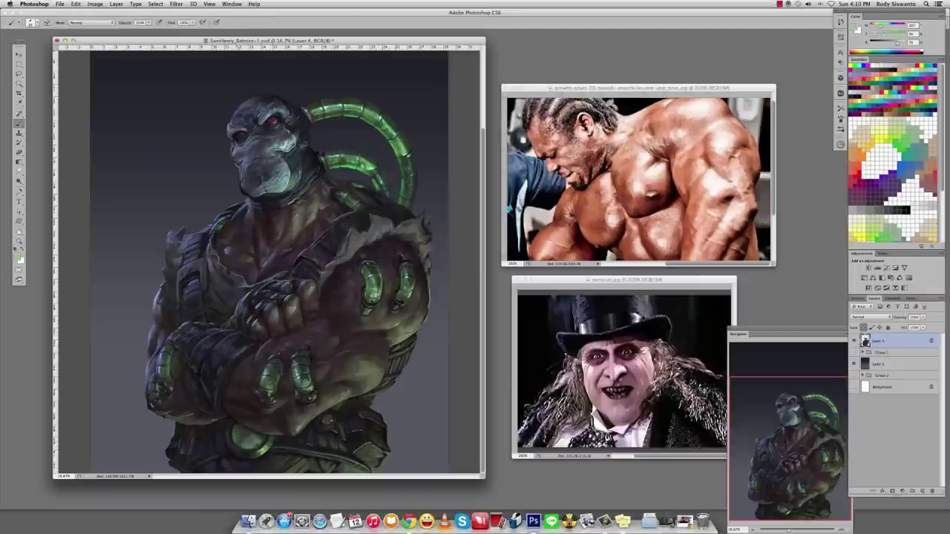
left_click(330, 419, "alt")
left_click(164, 409, "alt")
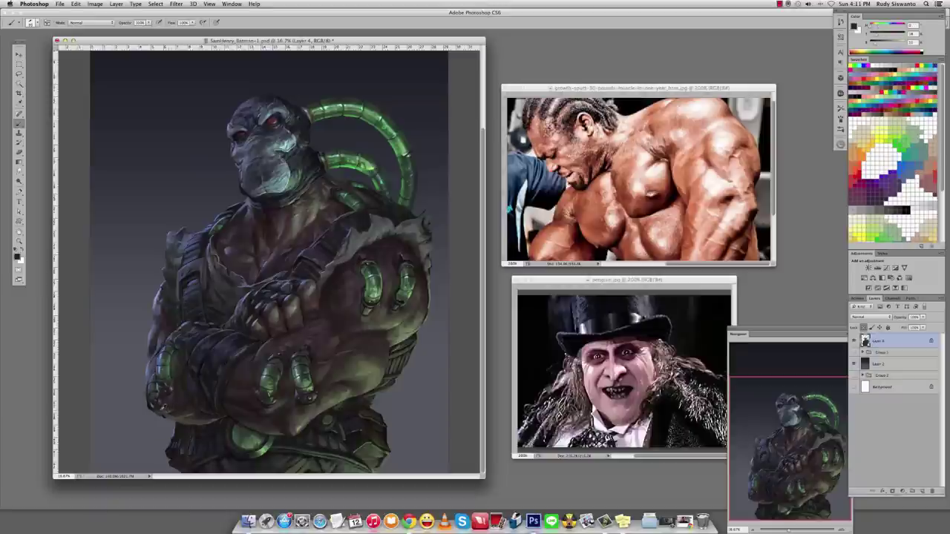
left_click(190, 409, "alt")
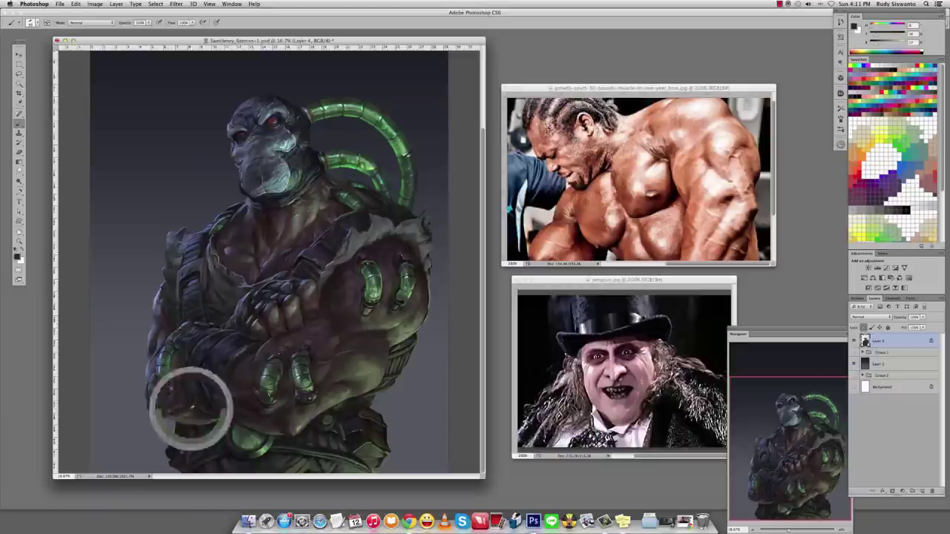
left_click_drag(191, 424, 212, 422)
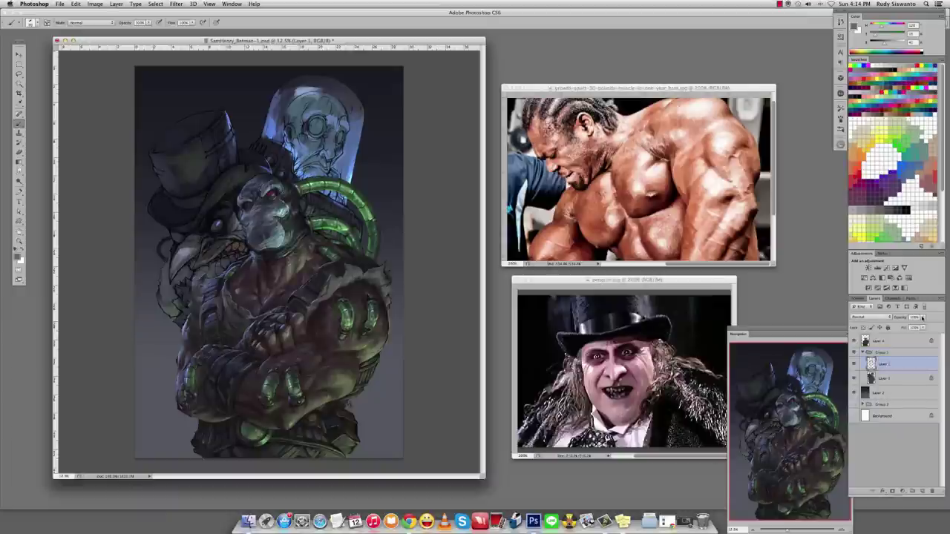
Lower the opacity of the line-art layer in Group 1 and merge the group into one layer.
left_click(853, 364)
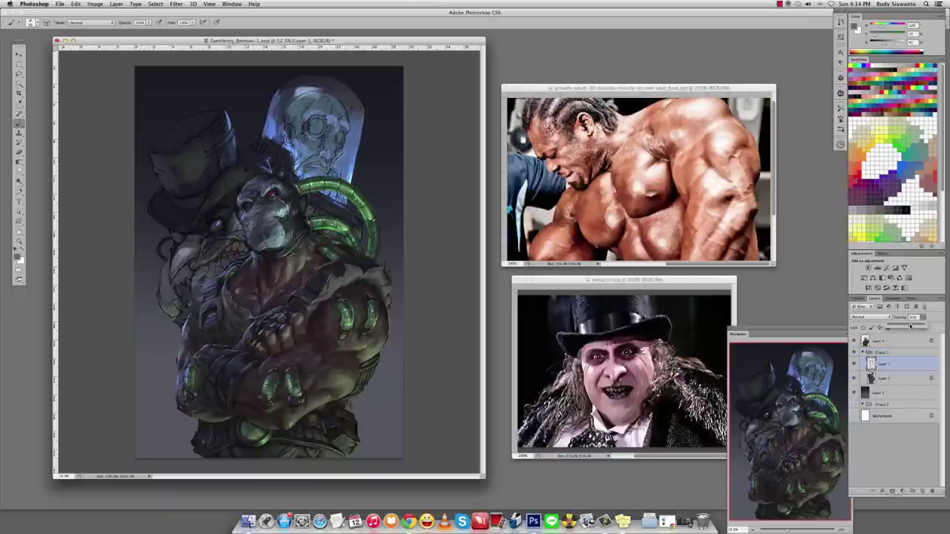
left_click(854, 363)
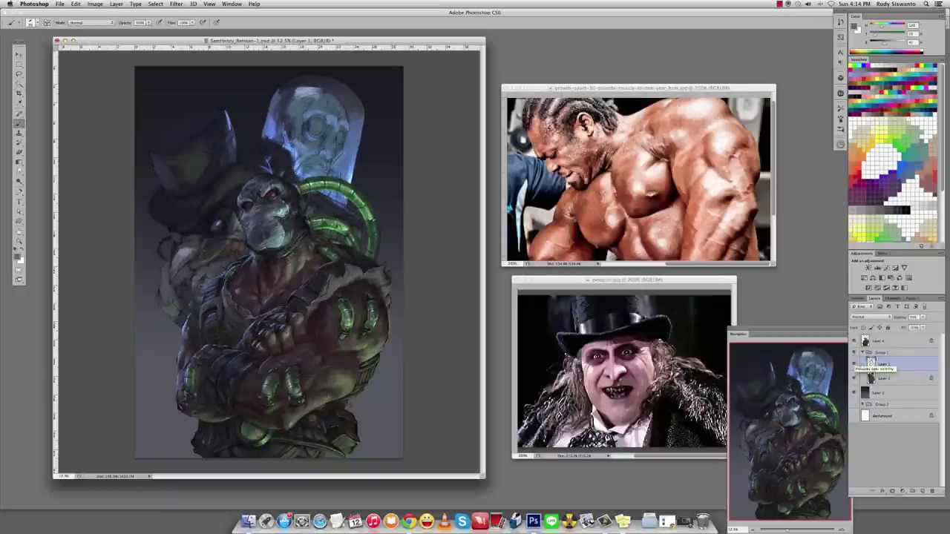
mouse_move(923, 317)
left_mouse_down()
mouse_move(915, 326)
mouse_move(925, 326)
left_mouse_up()
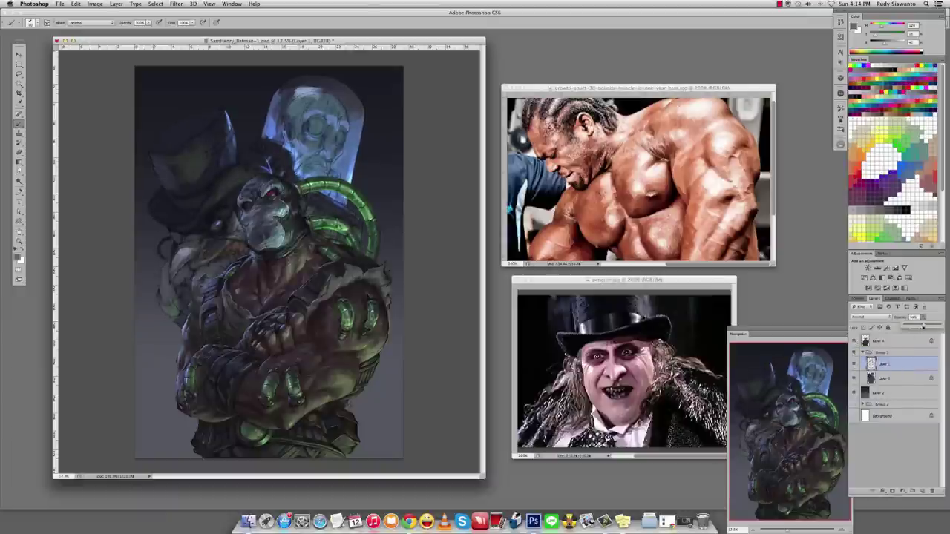
left_click(883, 351)
left_click(865, 351)
key("super+e")
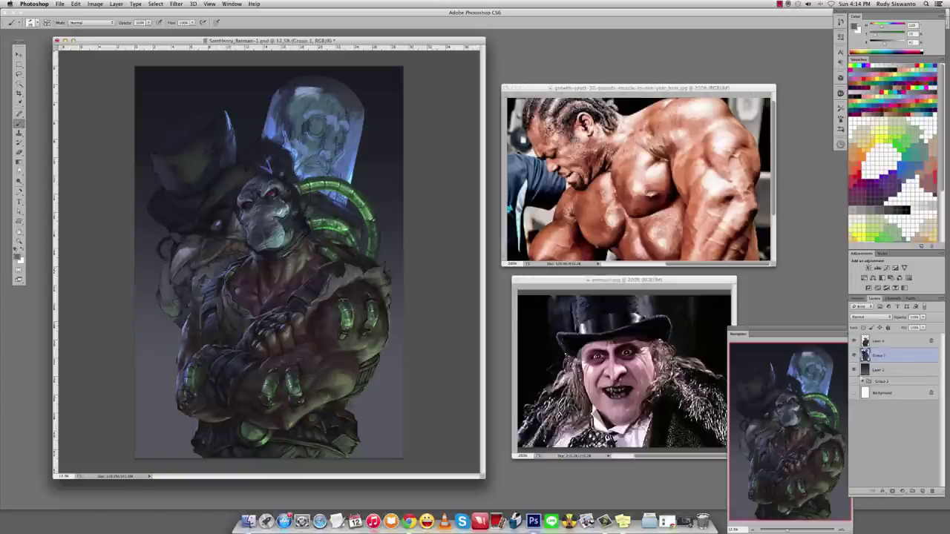
Hide the merged Group 1 layer and refine the masked head's crown, jaw and neck on Layer 4 with sampled tones.
left_click(920, 336)
left_click(853, 355)
key("super+equal")
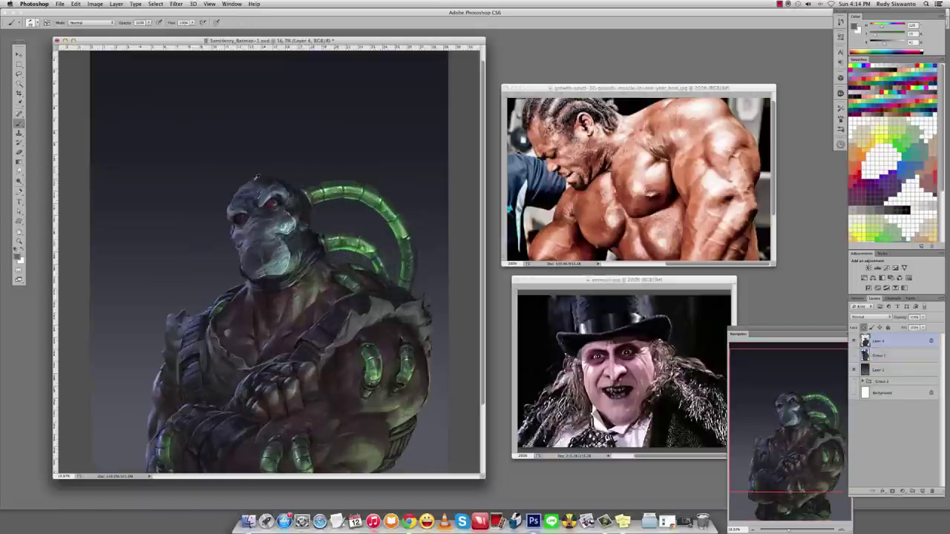
left_click(262, 178, "alt")
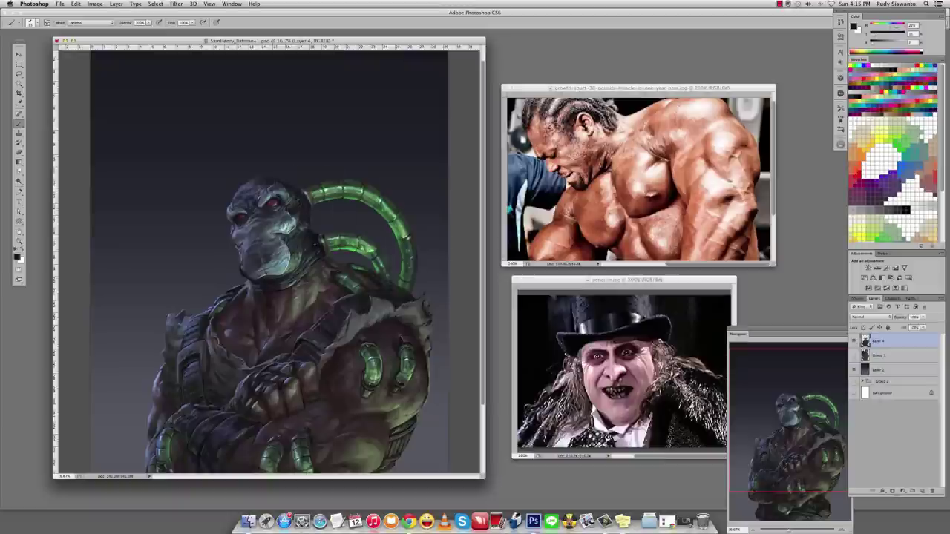
left_click(316, 236, "alt")
left_click(300, 262, "alt")
left_click(304, 246, "alt")
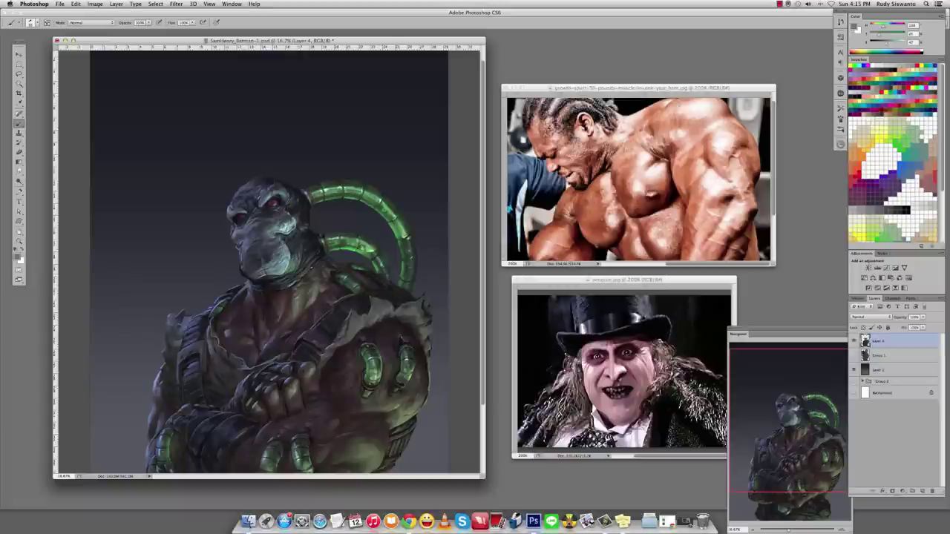
Show and select the merged Group 1 layer, and lock its transparent pixels.
key("d")
left_click(853, 356)
left_click(878, 355)
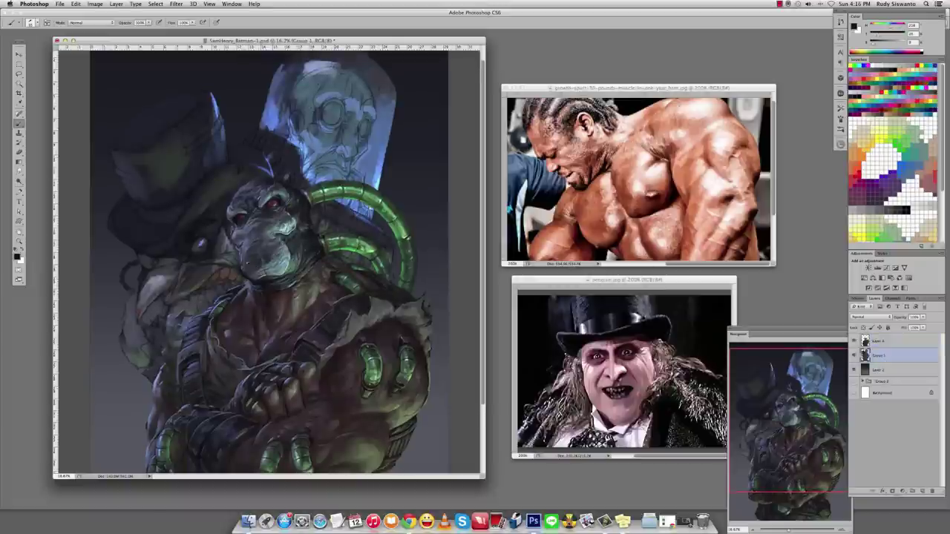
left_click(267, 319, "alt")
key("slash")
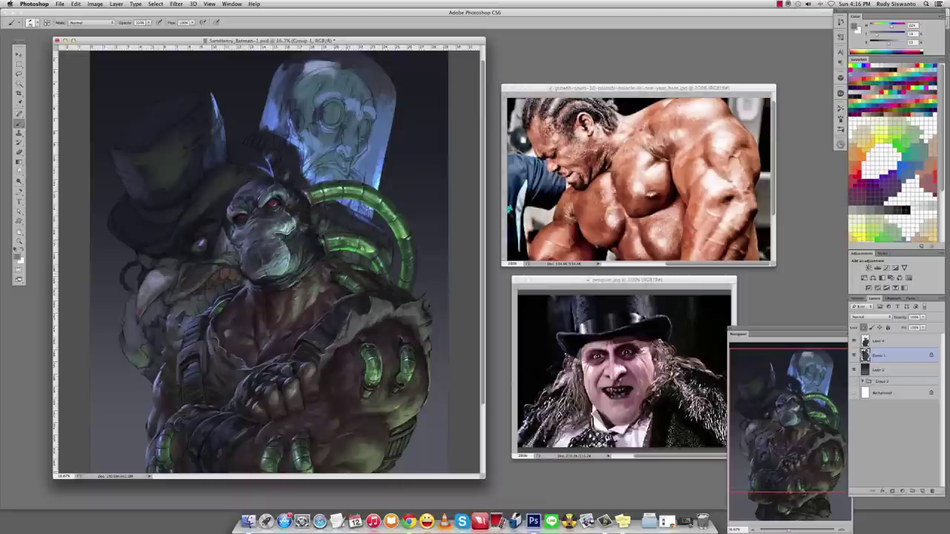
Block in the hooked nose of the top-hatted character with sampled grey tones and smudge its tip.
left_click(166, 276, "alt")
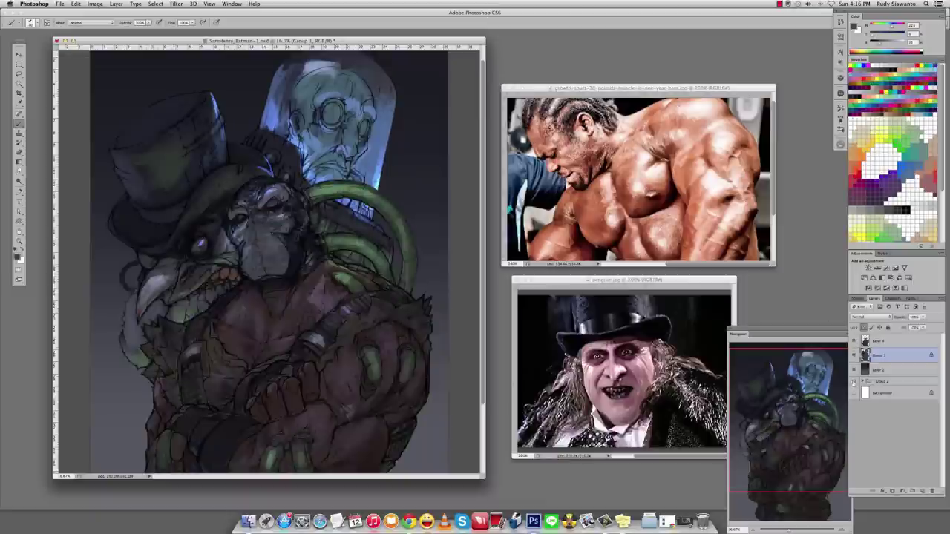
left_click(165, 271, "alt")
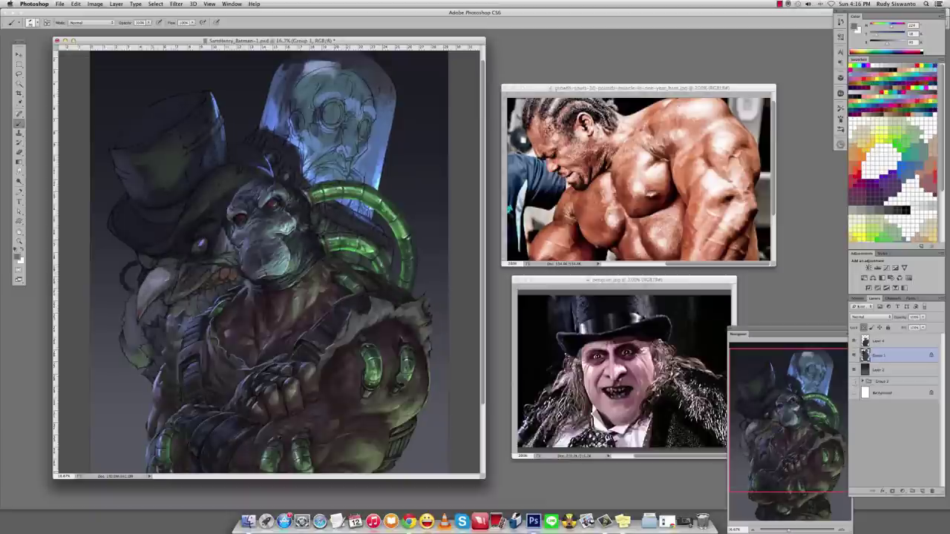
left_click(165, 272, "alt")
left_click_drag(160, 290, 152, 304)
left_click(139, 303)
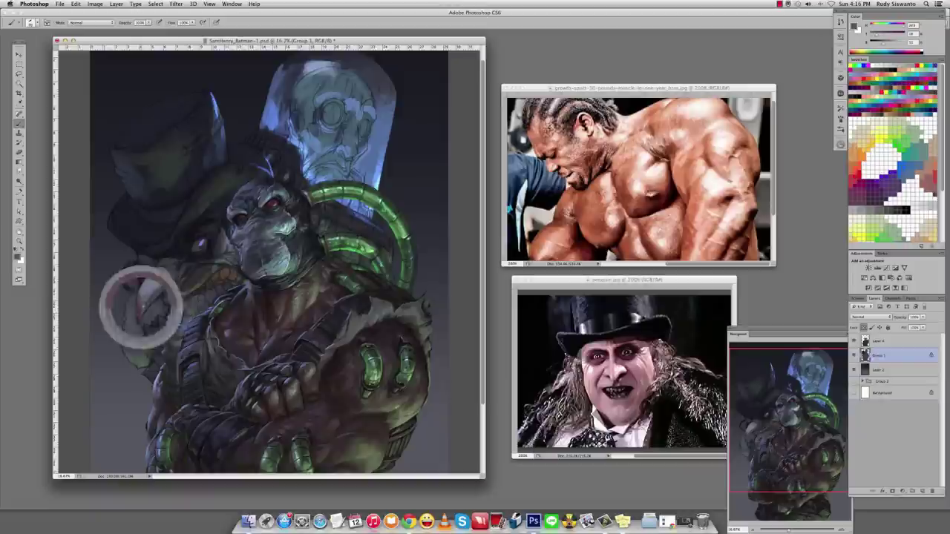
key("r")
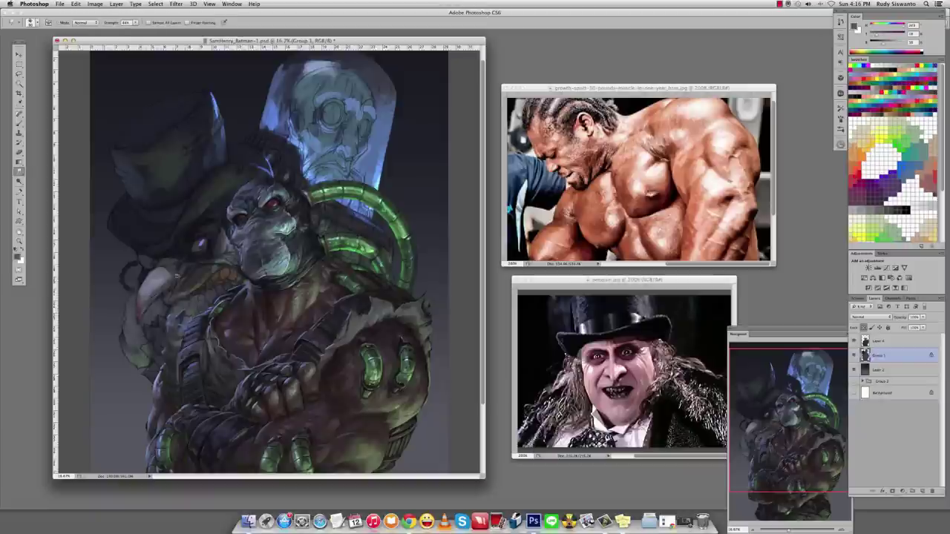
key("b")
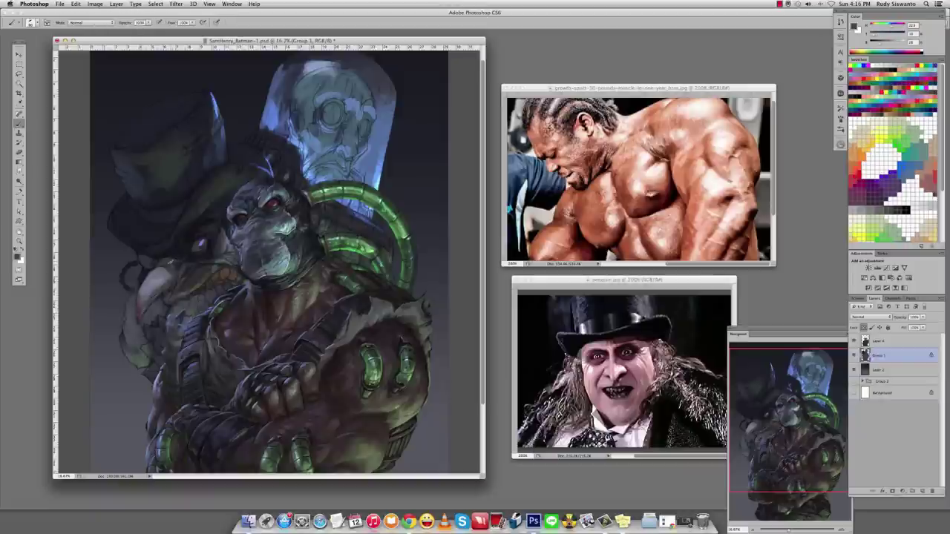
Paint and blend the bridge of the hooked nose with sampled light and dark greys.
left_click(178, 273, "alt")
left_click(174, 262)
key("r")
key("b")
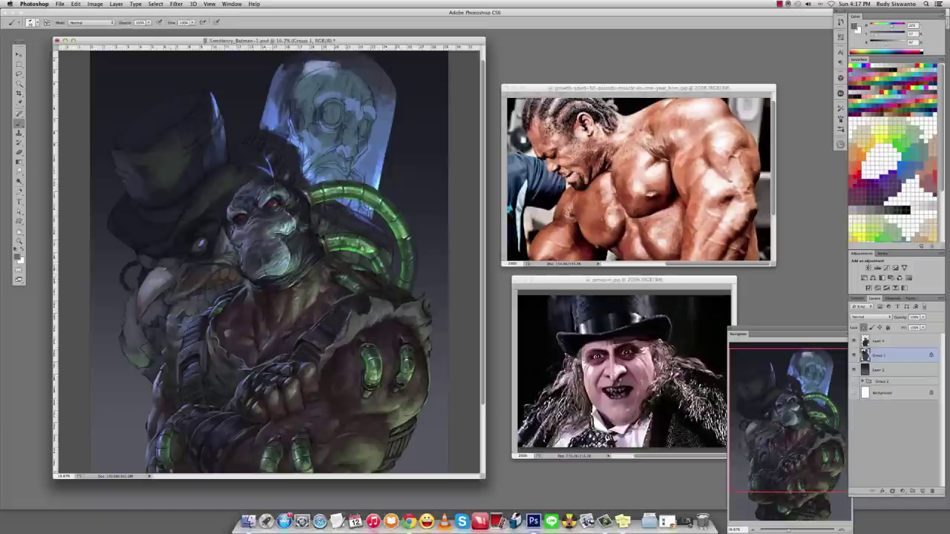
left_click(178, 273, "alt")
left_click(180, 258, "alt")
left_click(178, 273, "alt")
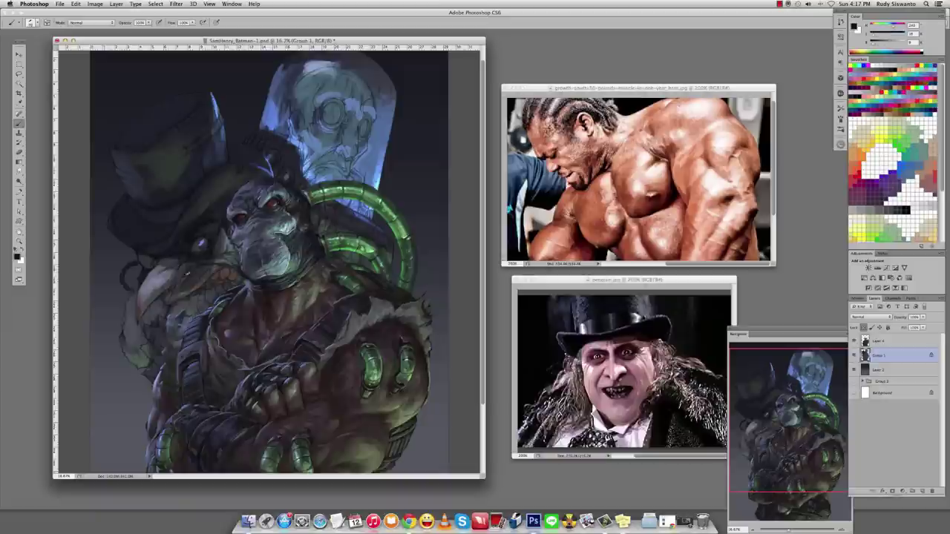
Shade the underside of the hooked nose with sampled dark tones, covering the sketch lines.
left_click(178, 273, "alt")
left_click(179, 273, "alt")
left_click(171, 291, "alt")
left_click(175, 288, "alt")
left_click(173, 294, "alt")
left_click(172, 294, "alt")
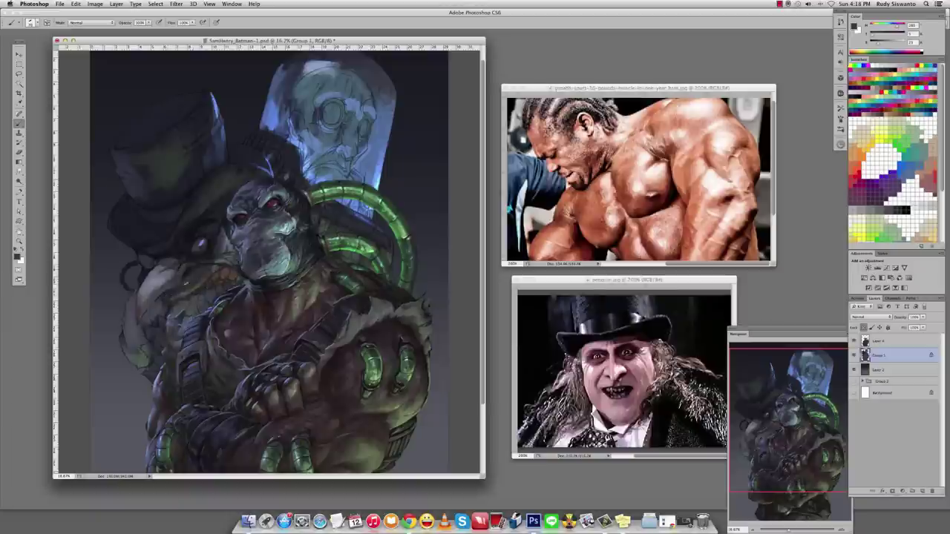
Model the nostril wing and the upper bridge of the nose with nearby sampled greys.
left_click(178, 273, "alt")
left_click(181, 276, "alt")
left_click(184, 280, "alt")
left_click(189, 286, "alt")
left_click(189, 259, "alt")
left_click(189, 259, "alt")
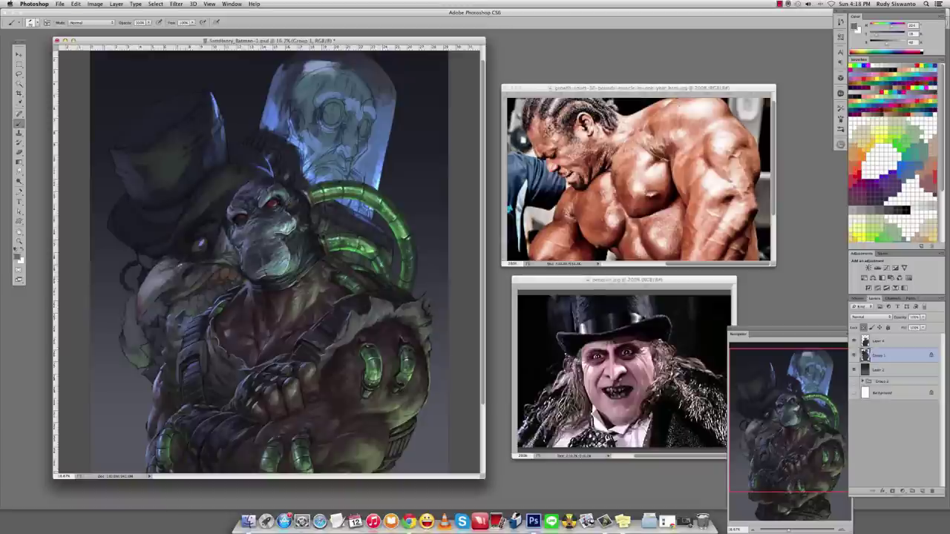
left_click(189, 259, "alt")
left_click(190, 259, "alt")
Define the nostril opening and the shadow beneath it with sampled dark tones.
left_click(185, 280, "alt")
left_click(185, 280, "alt")
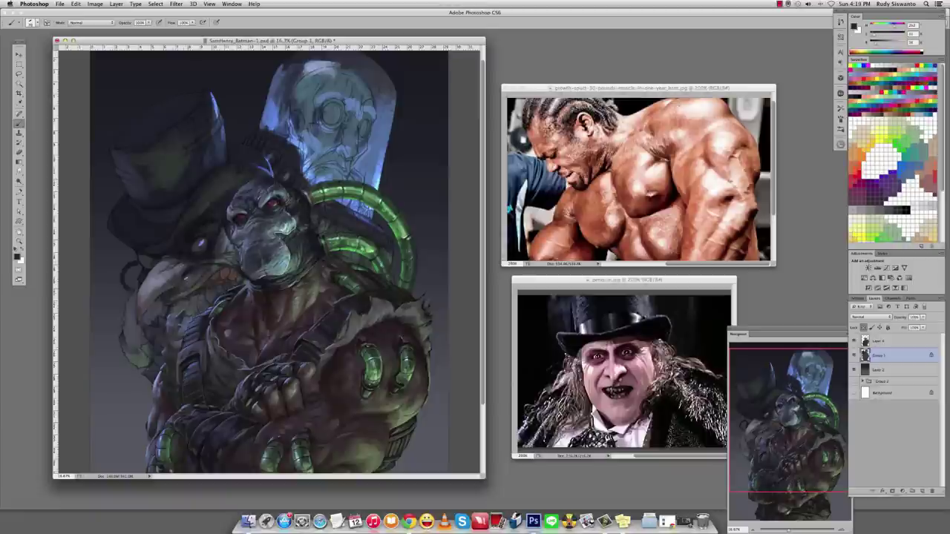
left_click(185, 281, "alt")
left_click(186, 282, "alt")
left_click(186, 282, "alt")
left_click(186, 282, "alt")
left_click(171, 284, "alt")
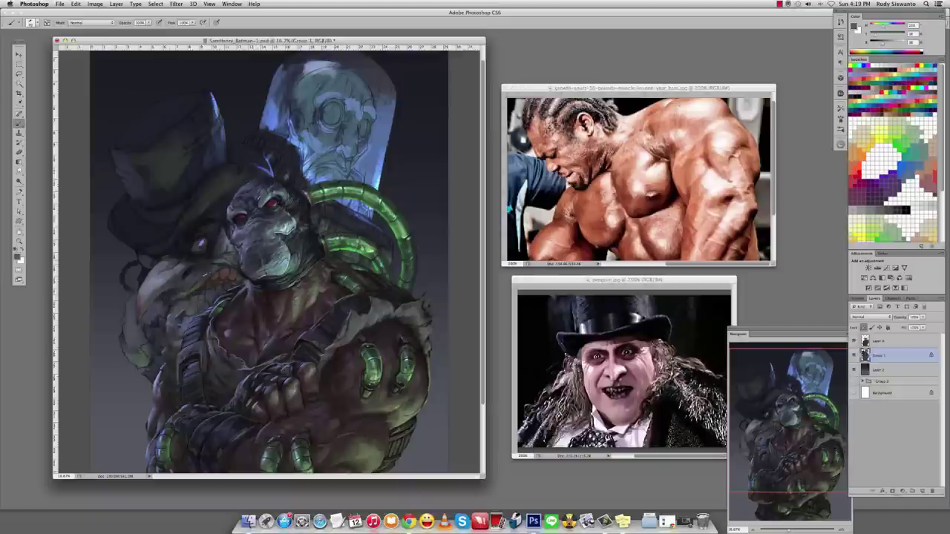
Even out the nose from tip to bridge and carry its grey tones into the cheek.
left_click(171, 284, "alt")
left_click(184, 291, "alt")
left_click(143, 276, "alt")
left_click(193, 266, "alt")
left_click(139, 282, "alt")
left_click(180, 261, "alt")
left_click(218, 259, "alt")
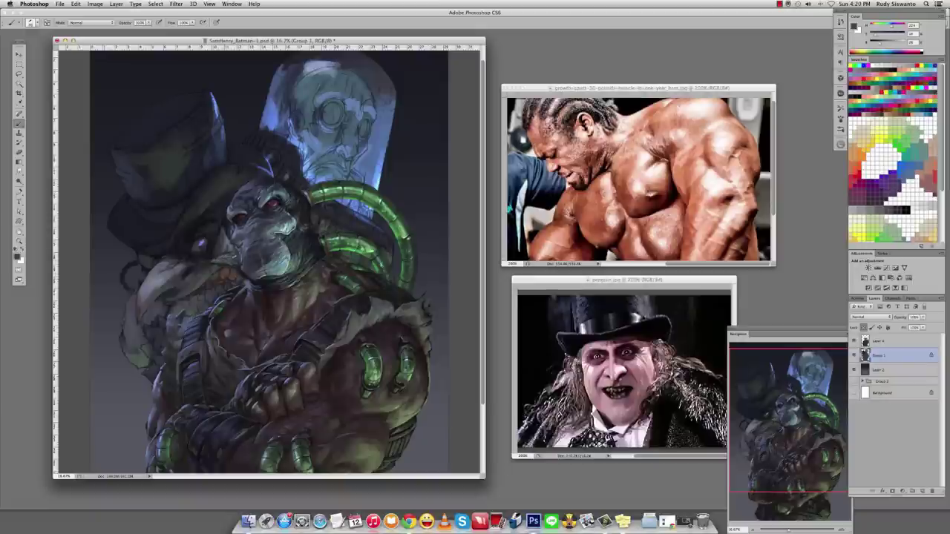
Paint and smudge the cheek fold between the nose and the bared teeth with sampled tones.
left_click(218, 259, "alt")
left_click(214, 265, "alt")
left_click(210, 267, "alt")
left_click(205, 267, "alt")
left_click(206, 269, "alt")
left_click(215, 258, "alt")
key("r")
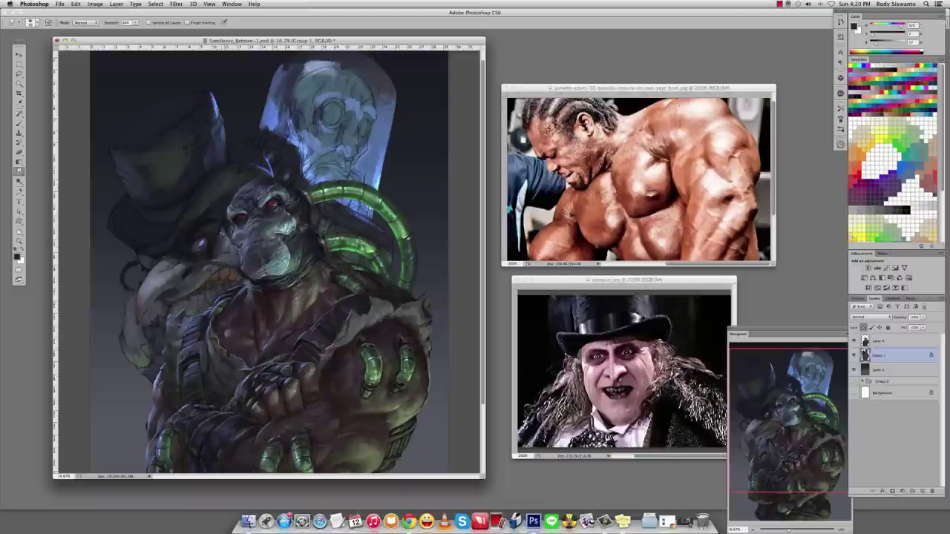
left_click(216, 260, "alt")
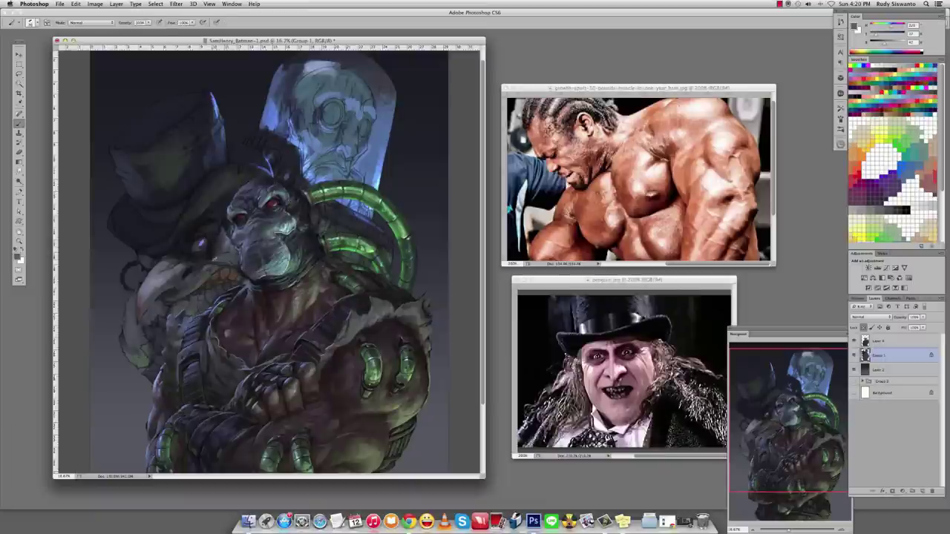
key("b")
Refine the upper lip and the area around the teeth below the nostril with sampled tones.
left_click(203, 265, "alt")
left_click(199, 273, "alt")
left_click(199, 273, "alt")
left_click(182, 291)
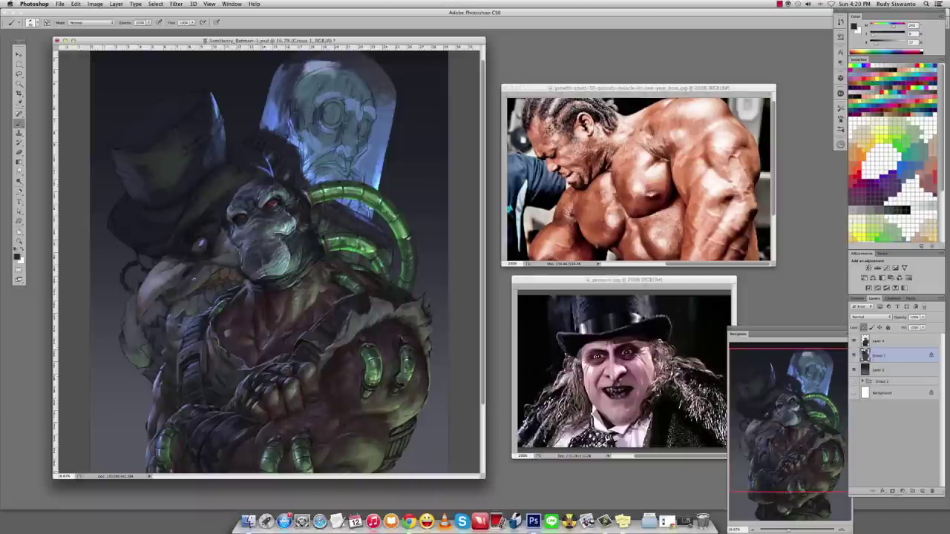
left_click(197, 294, "alt")
left_click(190, 270, "alt")
left_click(195, 279, "alt")
left_click(158, 282, "alt")
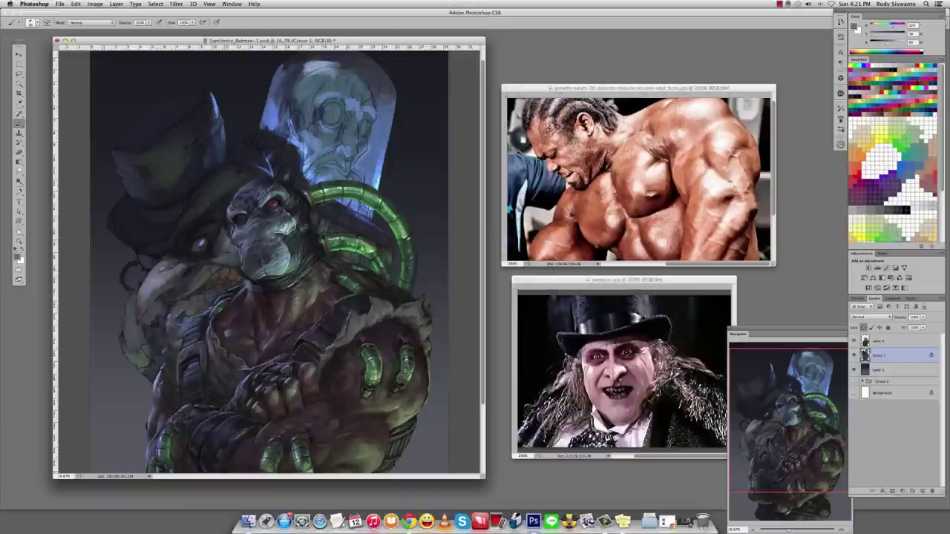
Refine the outer edge of the nose and the shape below its tip with sampled tones.
left_click(145, 280, "alt")
left_click(140, 285, "alt")
left_click(141, 306, "alt")
left_click(141, 326, "alt")
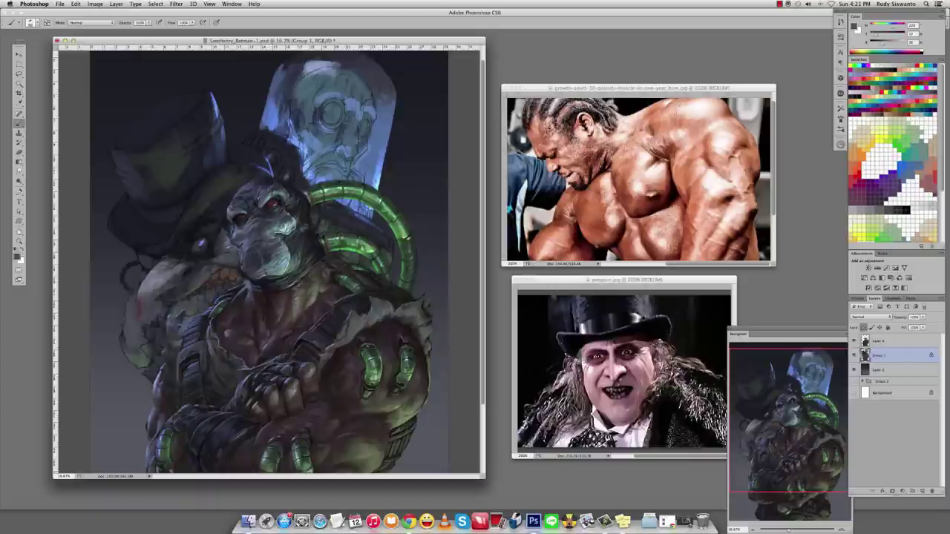
left_click(141, 346, "alt")
left_click(141, 346, "alt")
Build up the lighter planes along the nose bridge and nostril wing with sampled greys.
left_click(193, 267, "alt")
left_click(184, 261, "alt")
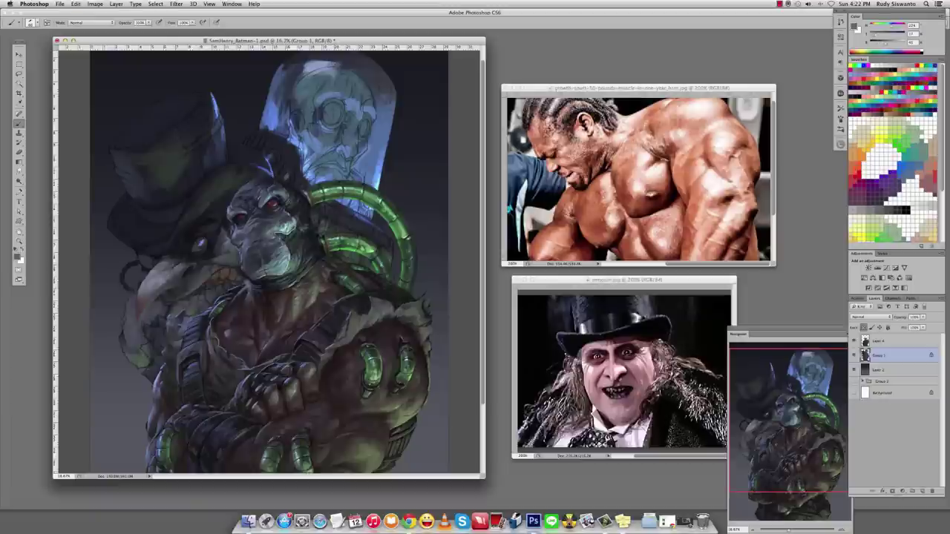
left_click(182, 271, "alt")
left_click(148, 271, "alt")
left_click(160, 266, "alt")
left_click(181, 267, "alt")
left_click(181, 265, "alt")
left_click(181, 266, "alt")
Paint reddish tones on the hooked tip of the nose with colours sampled around it.
left_click(141, 299, "alt")
left_click(142, 297, "alt")
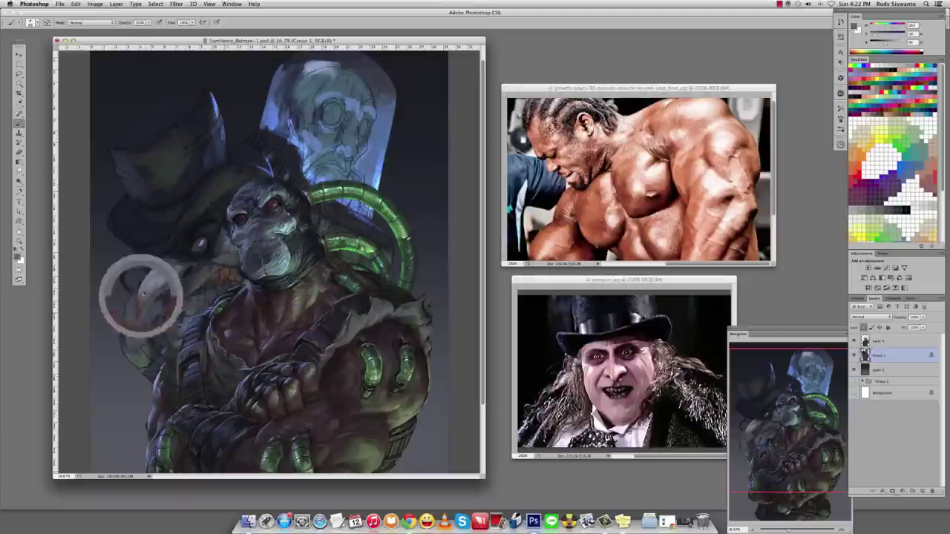
left_click(141, 300, "alt")
left_click(140, 304, "alt")
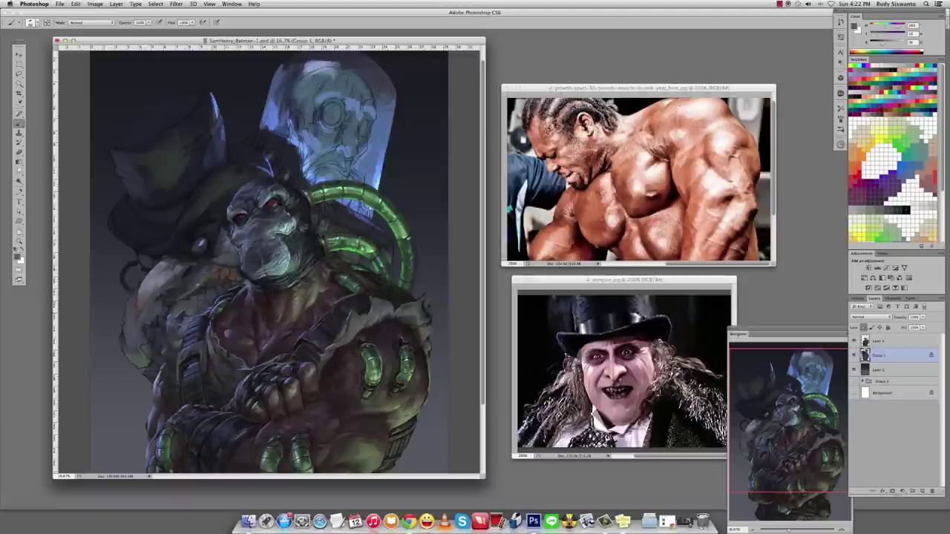
left_click(144, 310, "alt")
Tint the nose and mouth area with a pink Soft Light brush, and return the brush to Normal mode for further shading.
right_click(170, 264)
left_click(195, 392)
left_click(201, 282, "alt")
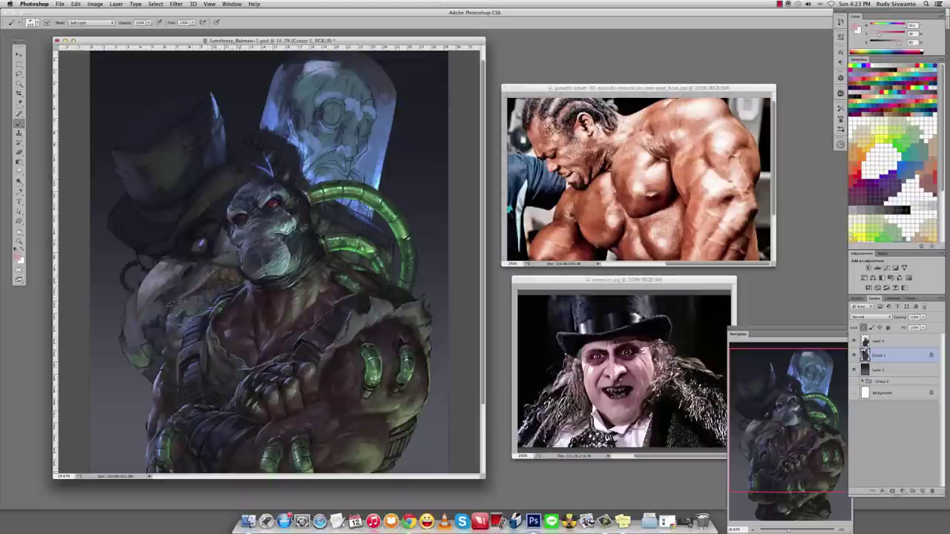
left_click(220, 284, "alt")
key("shift+alt+n")
left_click(162, 300, "alt")
left_click(219, 273, "alt")
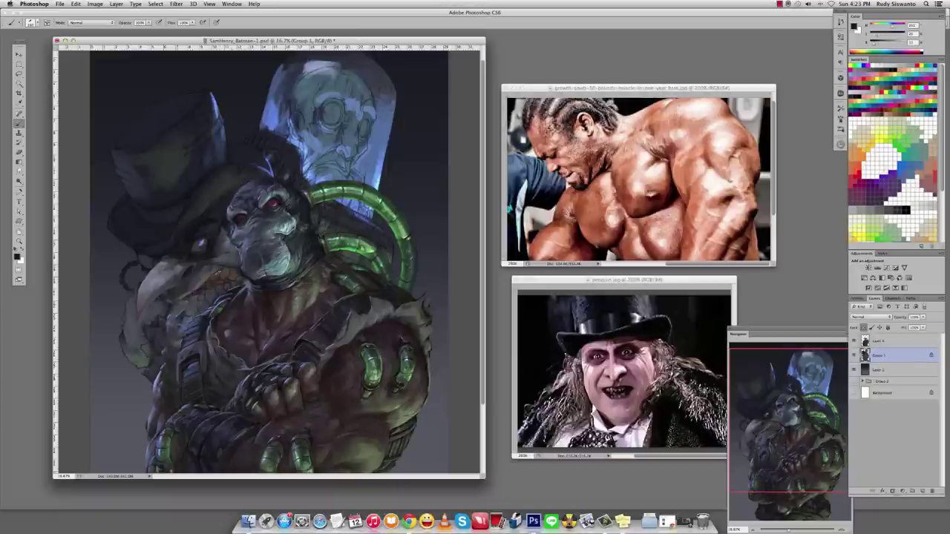
Tint the hook-nosed character's mouth area with a Soft Light brush, and return the brush to Normal mode.
left_click(851, 381)
right_click(232, 273, "shift")
left_click(250, 398)
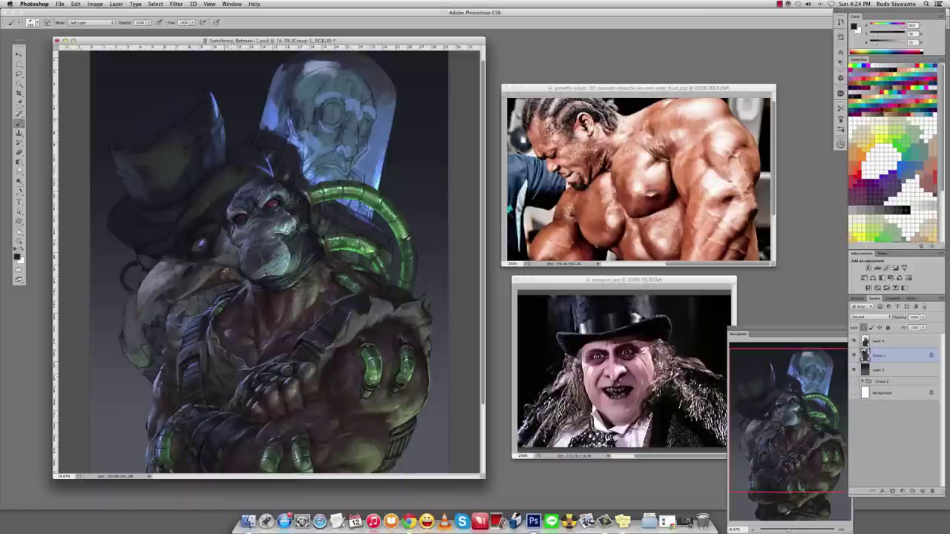
key("shift+alt+n")
Paint over the sketch lines of the mouth and chin with dark tones sampled around them.
left_click(212, 279, "alt")
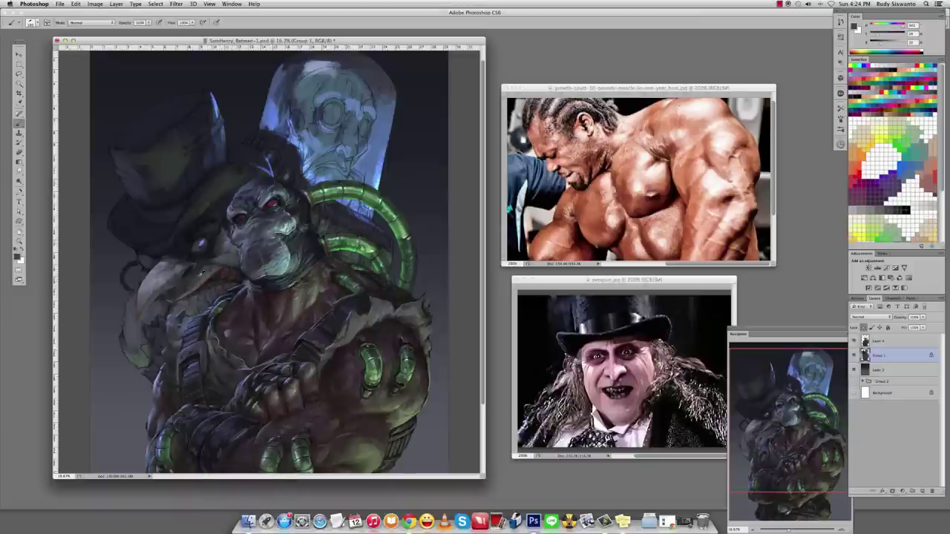
left_click(207, 287, "alt")
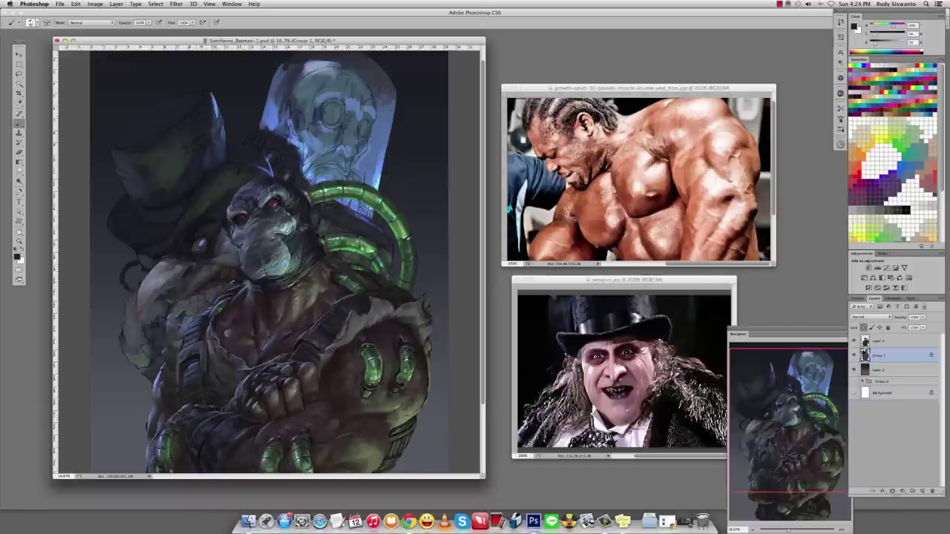
left_click(170, 272, "alt")
left_click(184, 304, "alt")
left_click(167, 297, "alt")
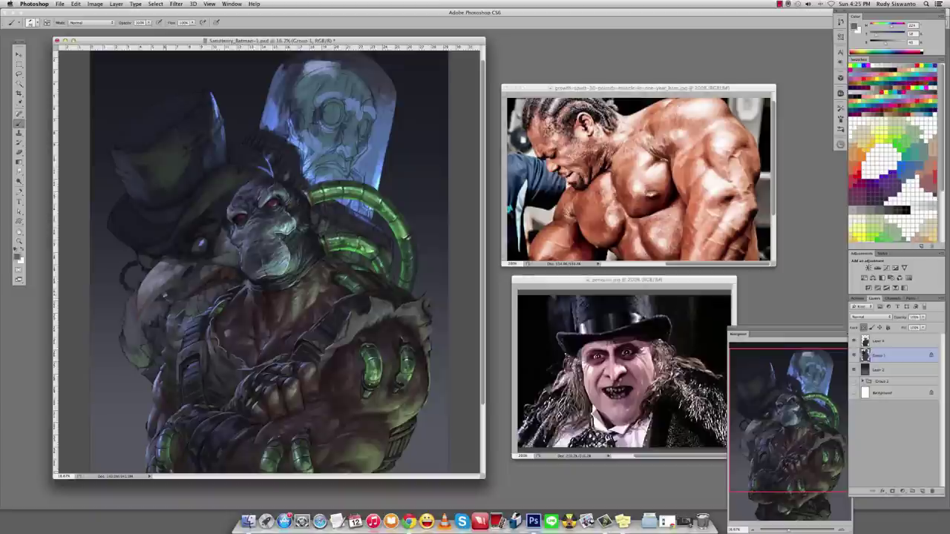
Shape the nostril wing and the chin beneath the mouth with greys sampled from the face.
left_click(168, 292, "alt")
left_click(168, 292, "alt")
left_click(168, 292, "alt")
left_click(205, 266, "alt")
left_click(167, 295, "alt")
left_click(204, 297, "alt")
left_click_drag(197, 298, 192, 311)
left_click(194, 303, "alt")
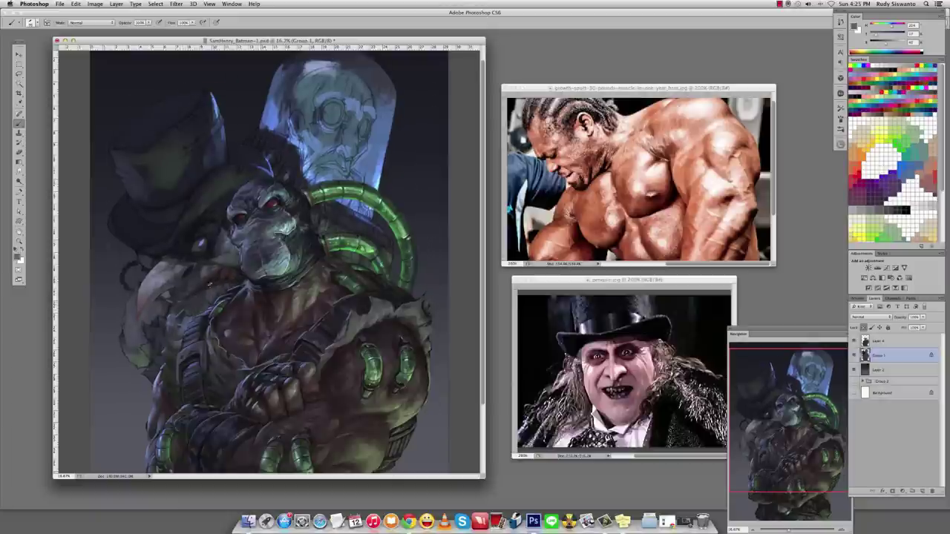
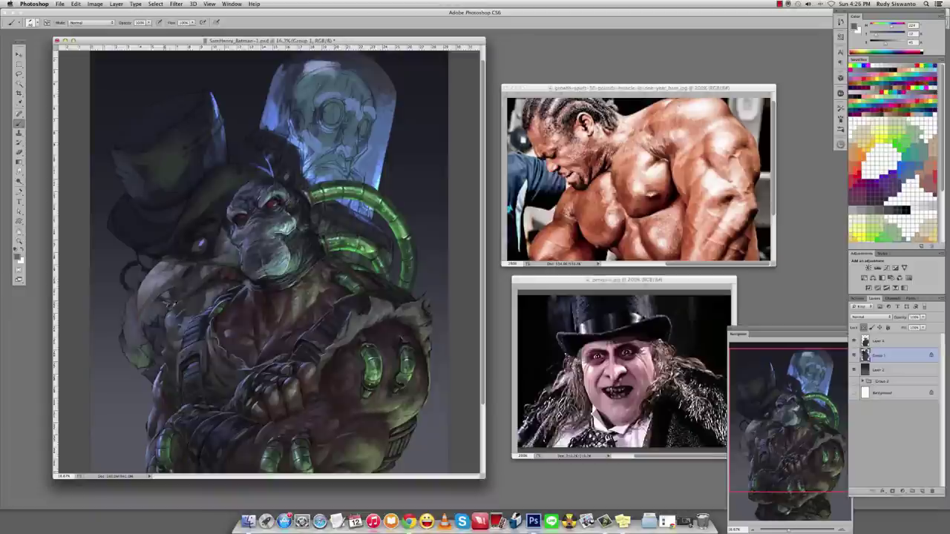
Shade the underside of the hooked nose and smooth its bridge with sampled tones.
left_click(172, 305, "alt")
left_click(172, 305, "alt")
left_click(144, 279, "alt")
left_click(143, 279, "alt")
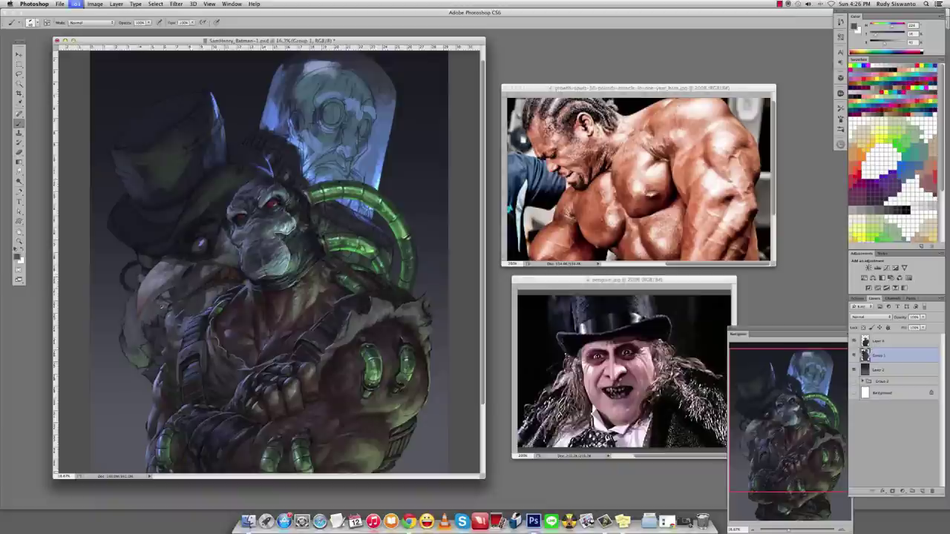
left_click(166, 295, "alt")
left_click(162, 308, "alt")
left_click(162, 309, "alt")
left_click(147, 275, "alt")
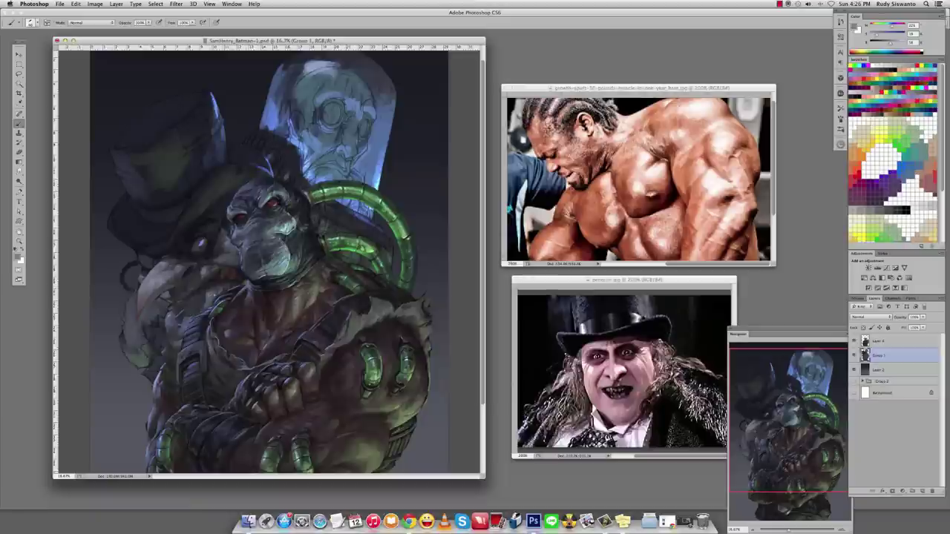
Blend the chin and the area under the nostril with neighbouring greys.
left_click(212, 288, "alt")
left_click(223, 286, "alt")
left_click(170, 311, "alt")
left_click(160, 301, "alt")
left_click(160, 300, "alt")
left_click(164, 292, "alt")
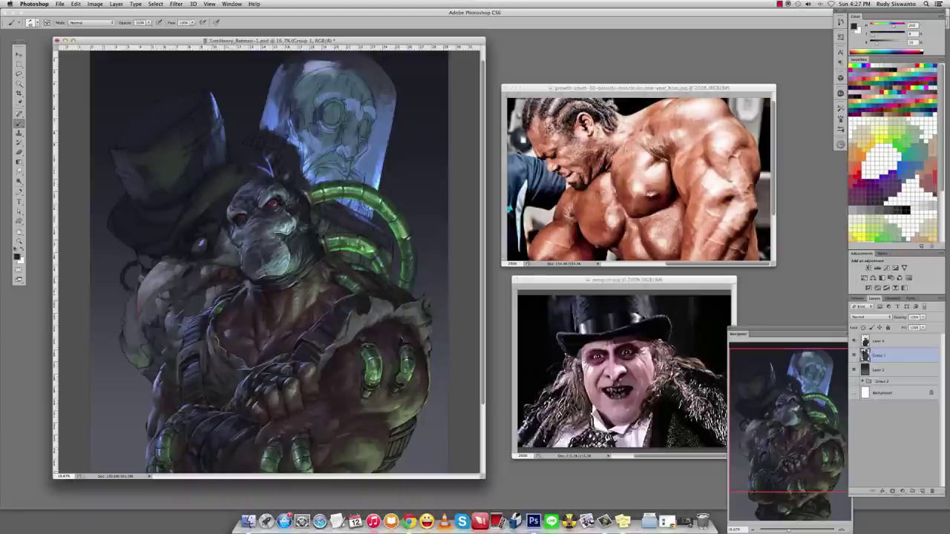
Paint the upper lip fold between the nostril and the mouth corner with sampled dark tones.
left_click(186, 270, "alt")
left_click(186, 270, "alt")
left_click(186, 270, "alt")
left_click(186, 269, "alt")
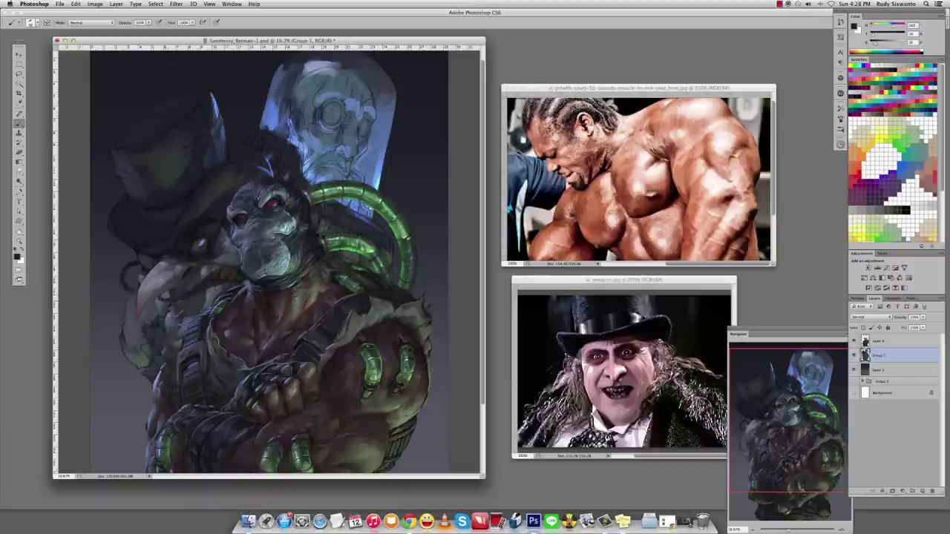
Render the nostril and the cheek fold beside it with tones sampled at both spots.
left_click(163, 297, "alt")
left_click(163, 297, "alt")
left_click(163, 297, "alt")
left_click(162, 298, "alt")
left_click(180, 290, "alt")
left_click(180, 290, "alt")
left_click(180, 289, "alt")
left_click(180, 289, "alt")
left_click(179, 290, "alt")
left_click(163, 298, "alt")
left_click(162, 298, "alt")
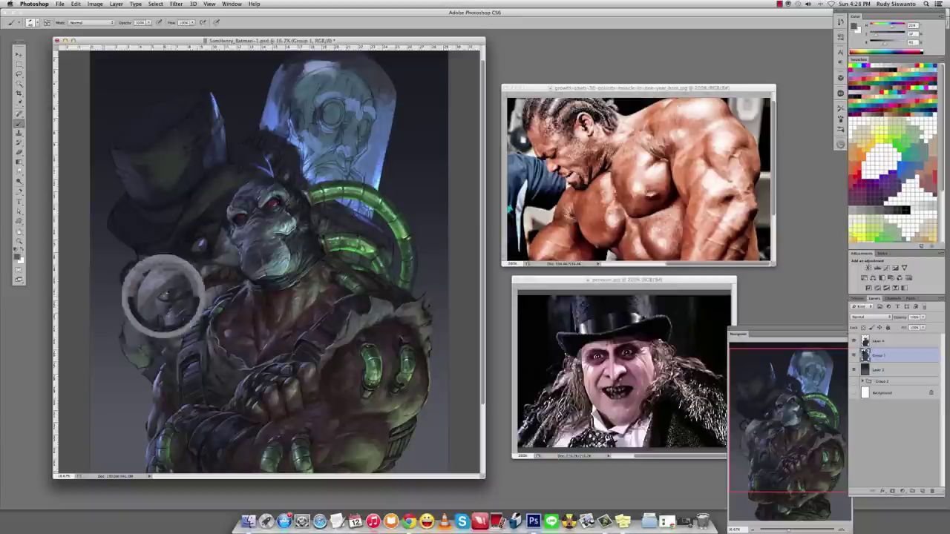
left_click(162, 297, "alt")
left_click(162, 298, "alt")
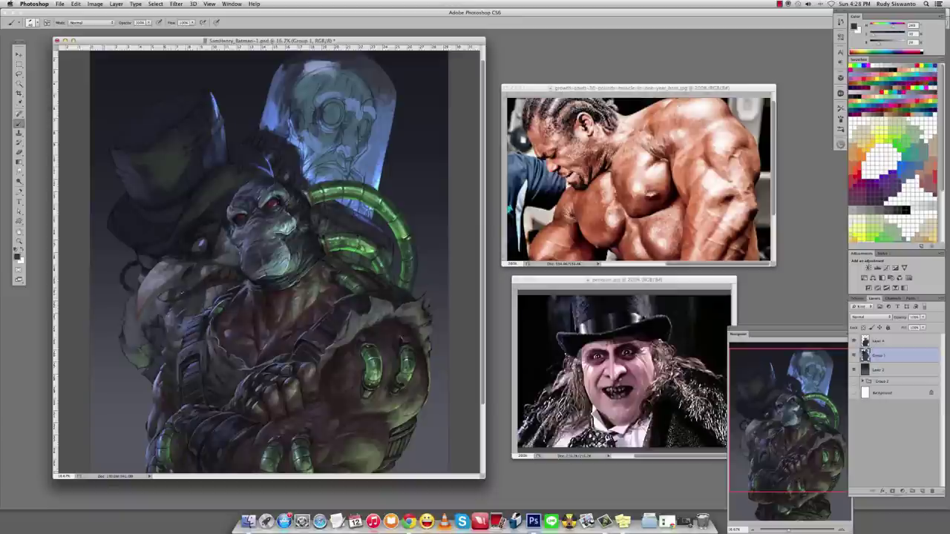
Block in the teeth and the lip line of the open mouth with sampled greys.
left_click(167, 300, "alt")
left_click(216, 276, "alt")
left_click_drag(148, 297, 215, 276)
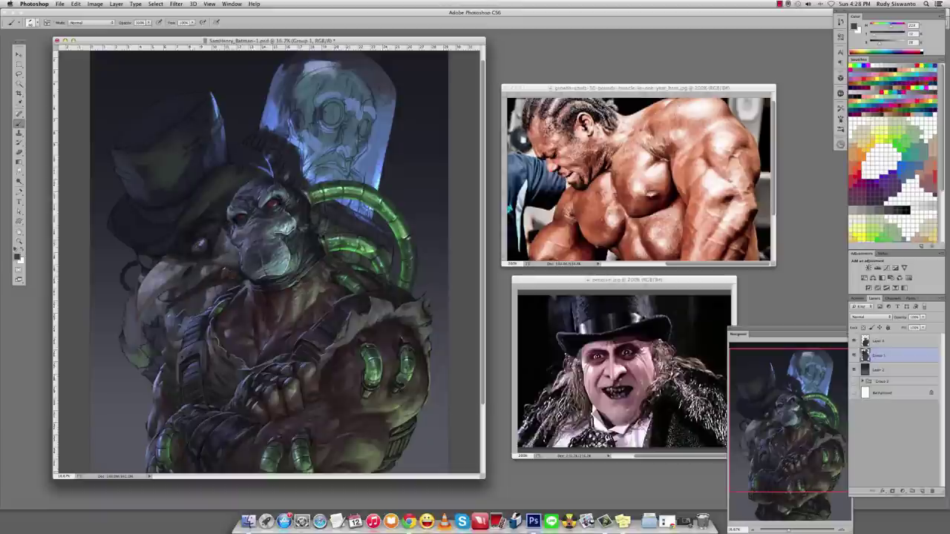
left_click(215, 279, "alt")
left_click(215, 277, "alt")
left_click(222, 271, "alt")
left_click(224, 271, "alt")
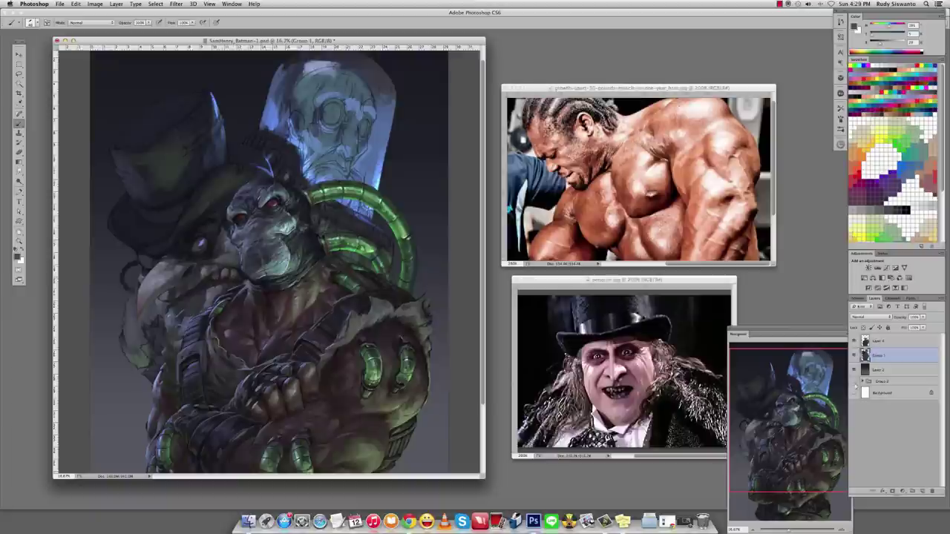
Compare the painted face with the original sketch by toggling the visibility of Group 2.
left_click(853, 382)
left_click(853, 381)
left_click(853, 381)
left_click(853, 382)
left_click(853, 382)
left_click(853, 382)
left_click(853, 381)
Paint the gums and individual teeth with a dark red from the masked character's eye and tones sampled in the mouth.
left_click(273, 201, "alt")
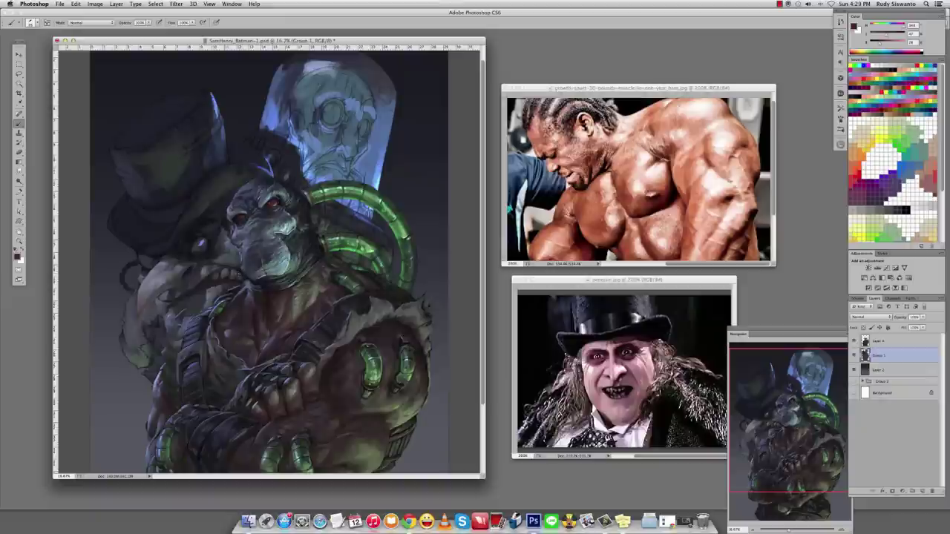
left_click(226, 273, "alt")
left_click(226, 273, "alt")
left_click(225, 273, "alt")
left_click(225, 273, "alt")
key("r")
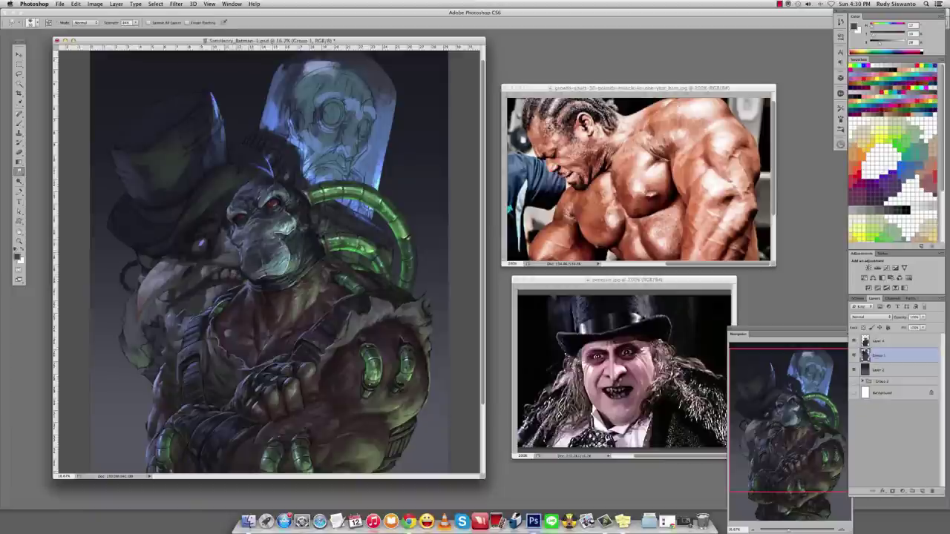
key("b")
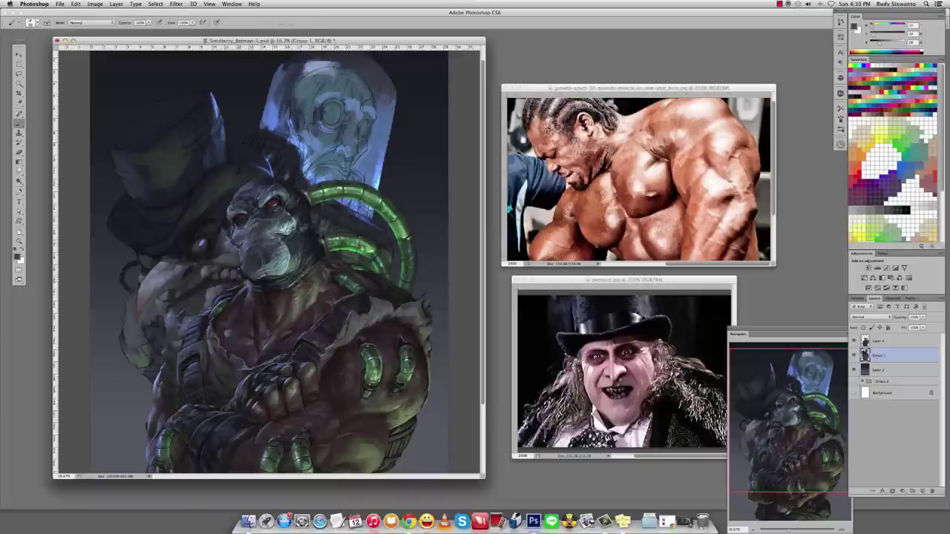
left_click(225, 273, "alt")
left_click(225, 273, "alt")
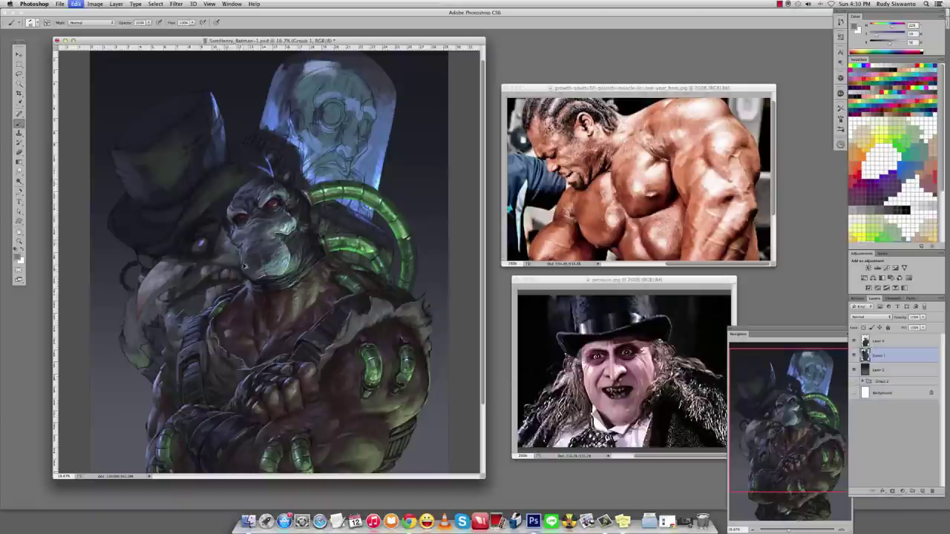
Refine the edges of the teeth beside the masked character's jaw with sampled tones and smudging.
key("l")
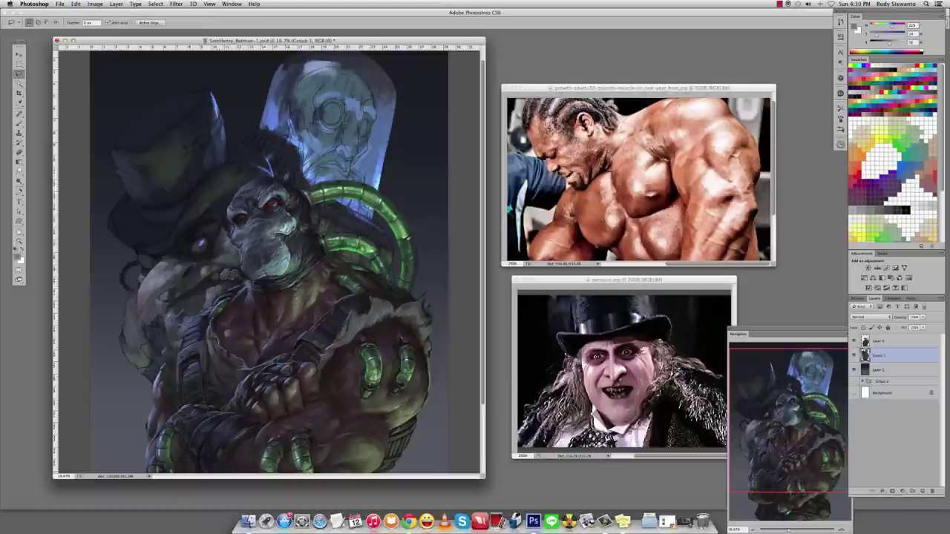
key("b")
left_click(226, 273, "alt")
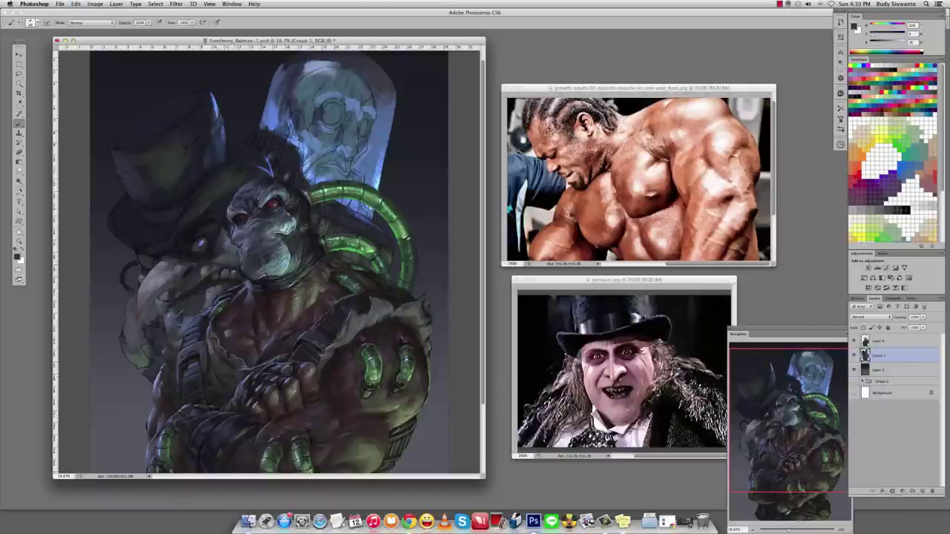
key("r")
key("b")
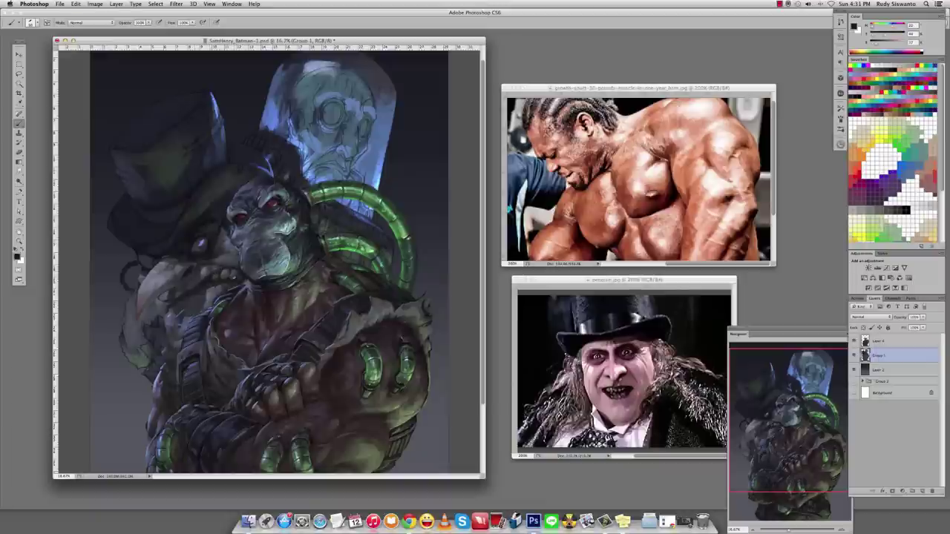
left_click(226, 273, "alt")
left_click(225, 273, "alt")
left_click(225, 273, "alt")
left_click(226, 273, "alt")
left_click(225, 273, "alt")
Soften the upper lip above the teeth by alternating smudging with sampled brush strokes.
key("r")
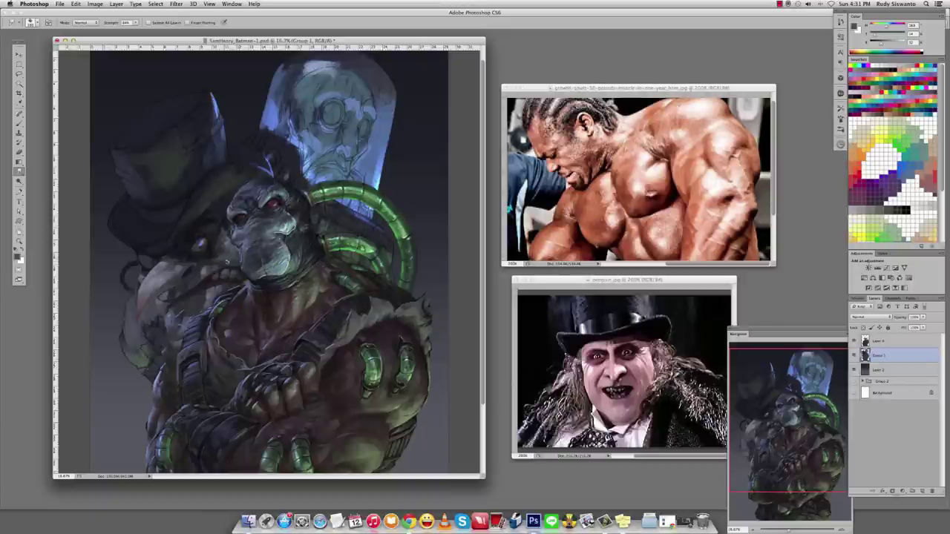
key("b")
left_click(227, 258, "alt")
key("r")
key("b")
left_click(168, 284, "alt")
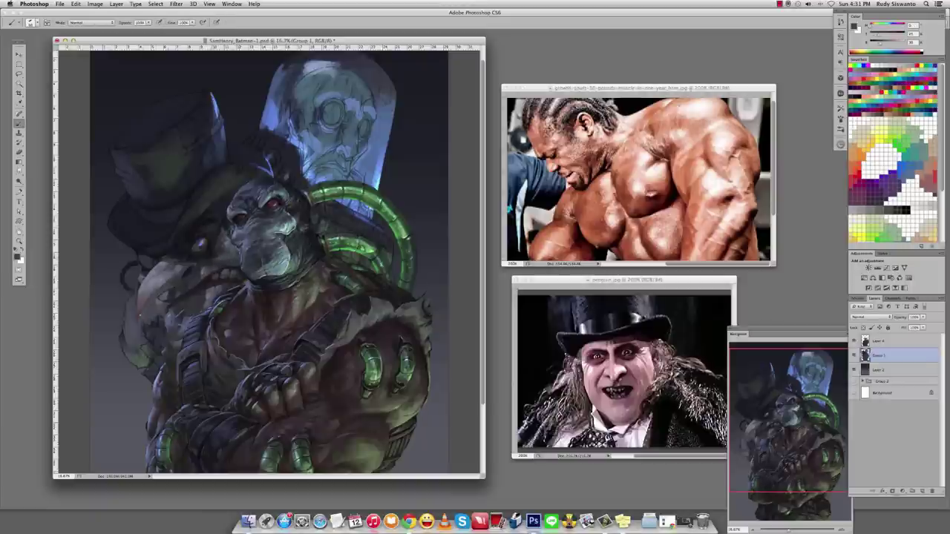
Paint the lower lip beneath the teeth with tones sampled around the mouth.
left_click(226, 273, "alt")
left_click(225, 280)
left_click(226, 274, "alt")
left_click(223, 282)
left_click(220, 281, "alt")
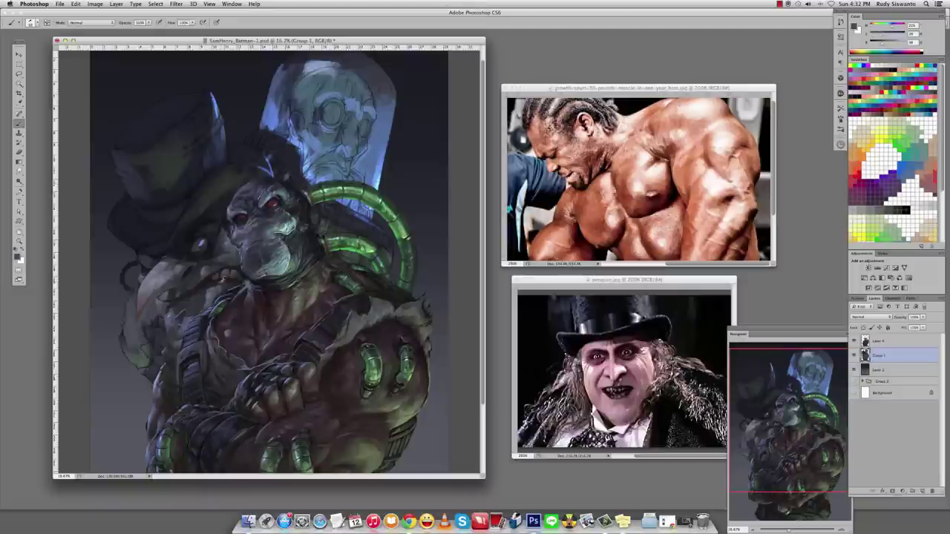
left_click_drag(219, 282, 210, 283)
left_click(211, 283, "alt")
left_click(223, 282, "alt")
left_click(223, 282, "alt")
left_click(223, 282, "alt")
Isolate Layer 4 by hiding Group 1, repaint the torn collar tip on the masked character's shoulder, and show Group 1 again.
left_click(219, 296, "alt")
left_click(173, 313, "alt")
key("ctrl+comma")
key("alt+bracketright")
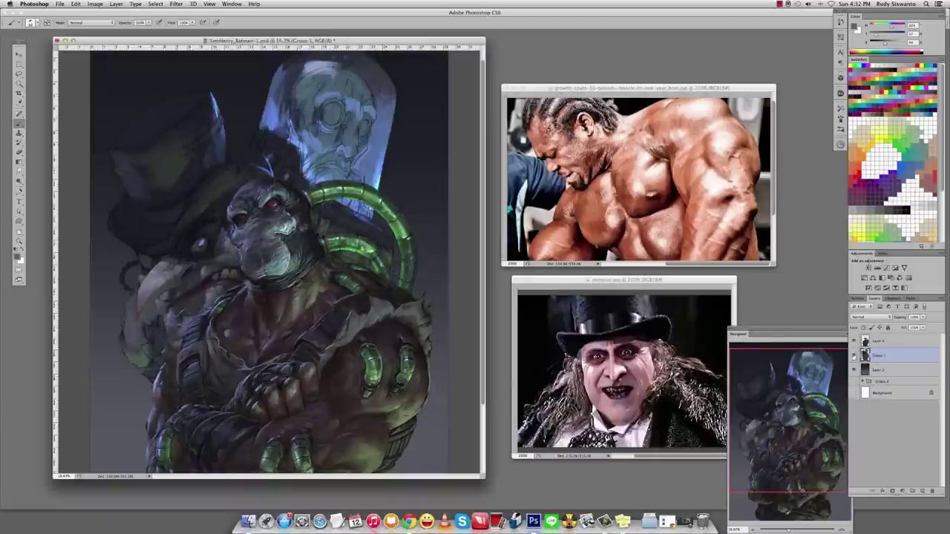
key("e")
key("b")
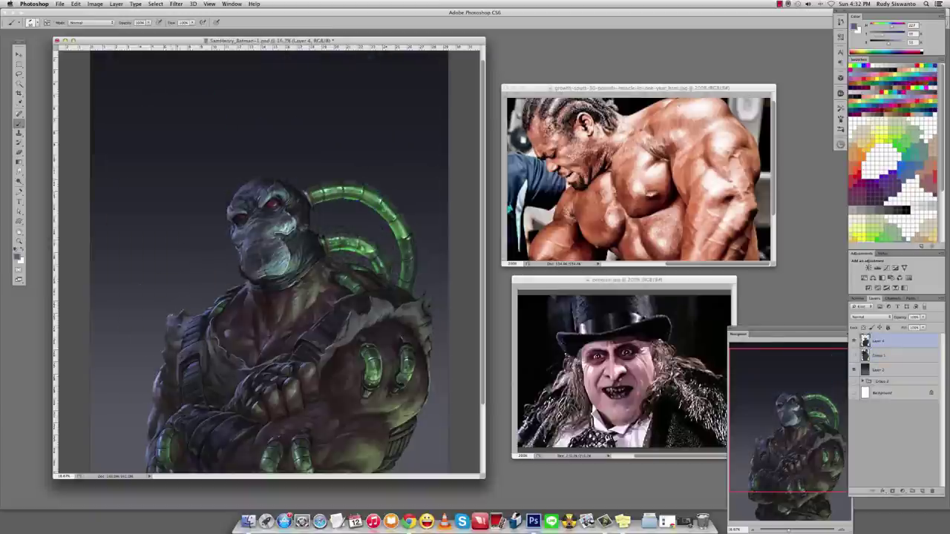
left_click(173, 312, "alt")
left_click(173, 312, "alt")
left_click(173, 316, "alt")
left_click(173, 318, "alt")
left_click(171, 322, "alt")
left_click(853, 355)
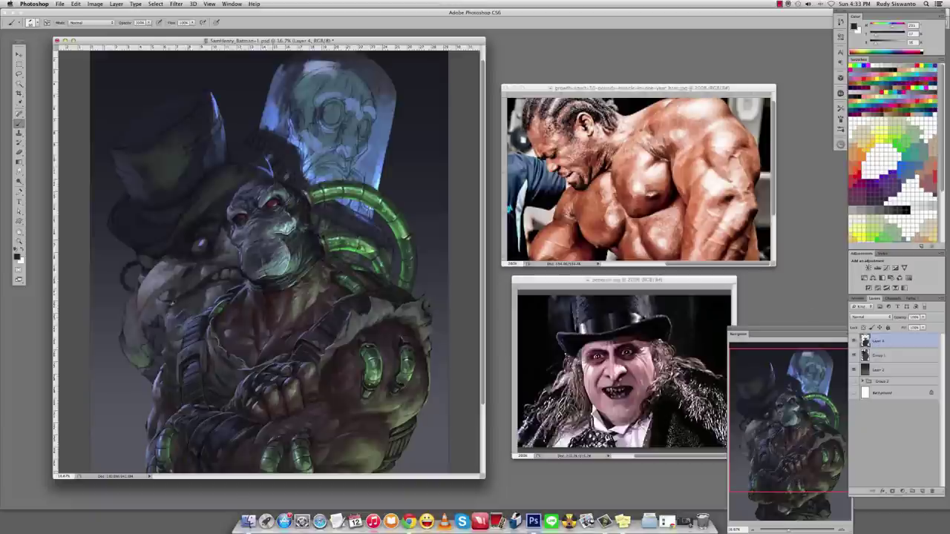
Darken the underside of the hooked nose and the mouth corner with sampled tones.
left_click(159, 308, "alt")
left_click(159, 309, "alt")
left_click(160, 309, "alt")
left_click(202, 269, "alt")
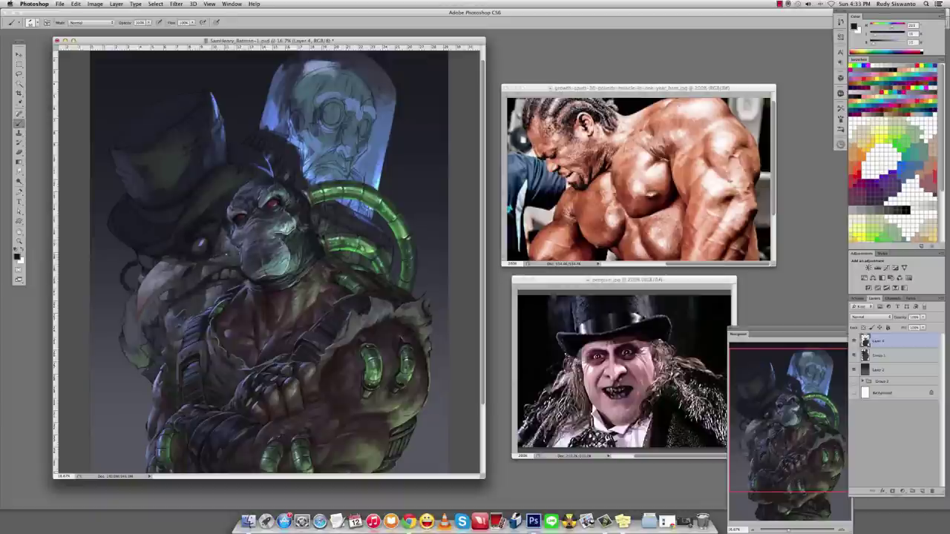
Try a lasso selection around the top-hatted character's eye, and make Group 1 the active layer.
key("r")
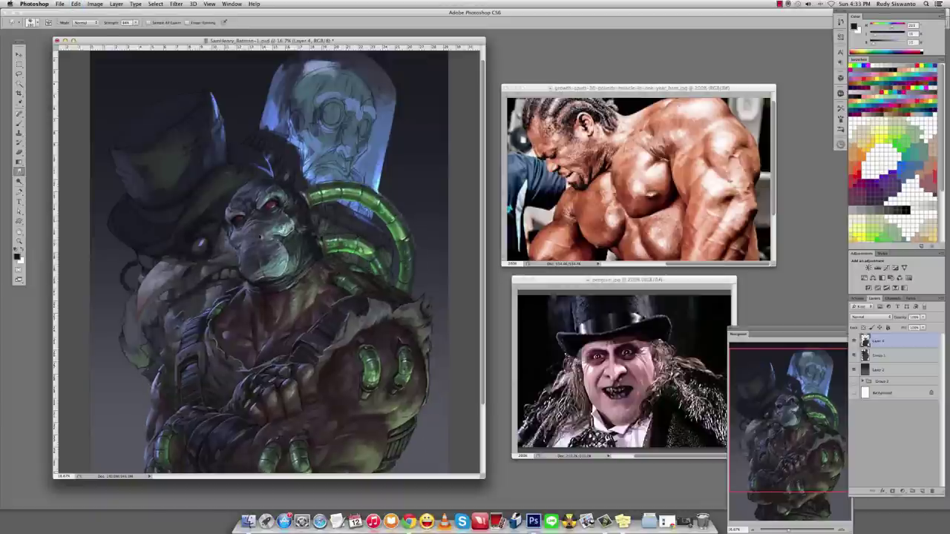
key("l")
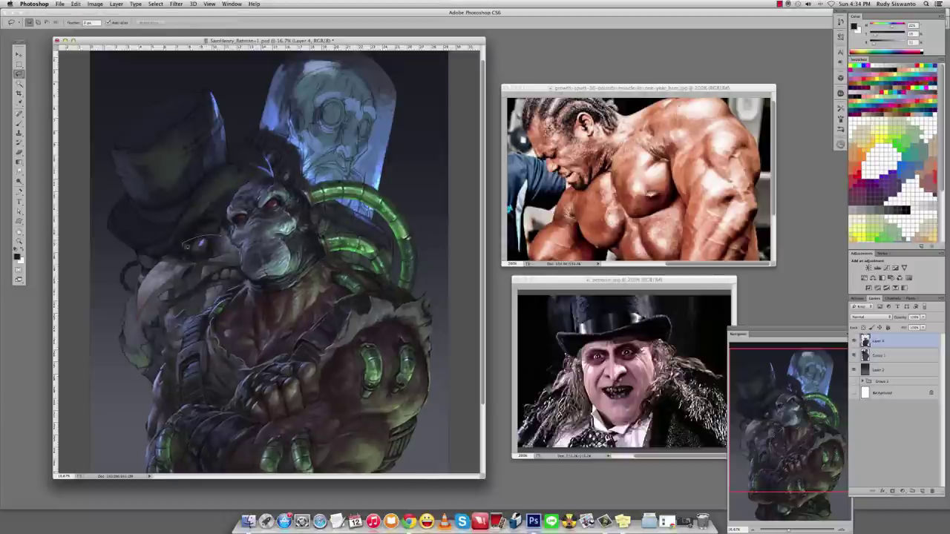
left_click(856, 357)
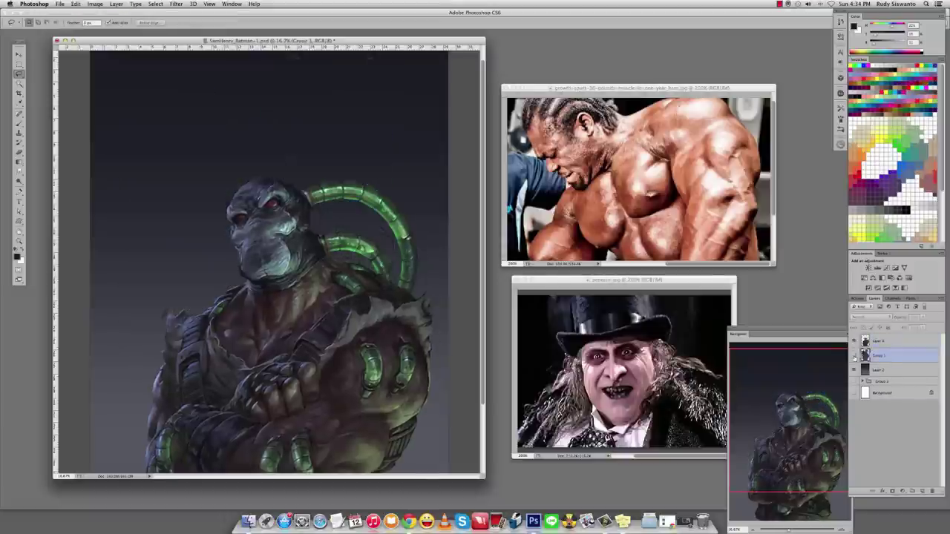
left_click(854, 357)
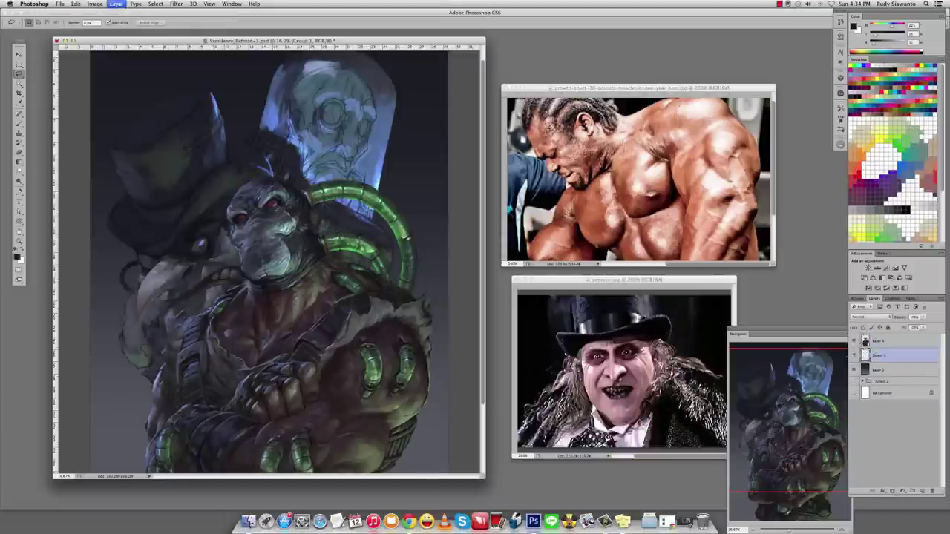
Paint the area below the hooked nose with a grey from the nose and a darker tone sampled beneath it.
key("b")
left_click(175, 276, "alt")
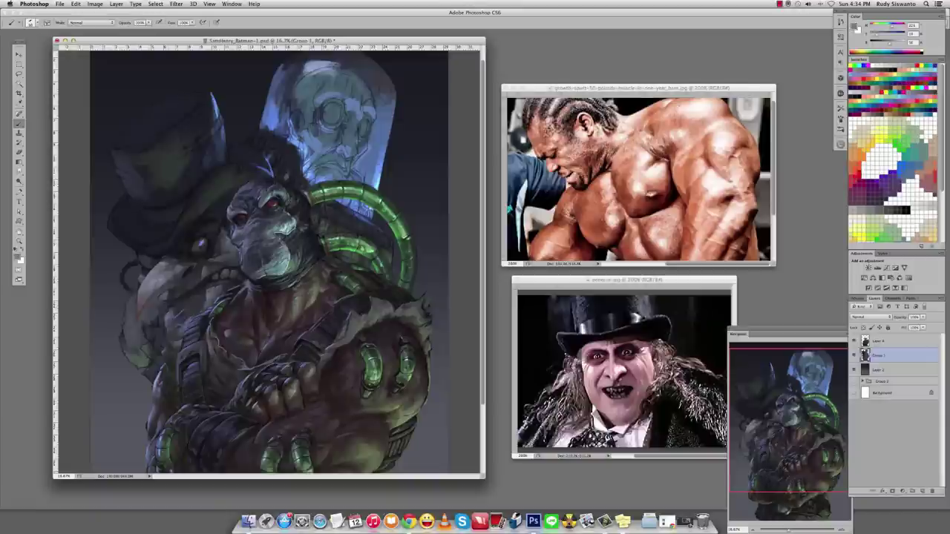
left_click(170, 318, "alt")
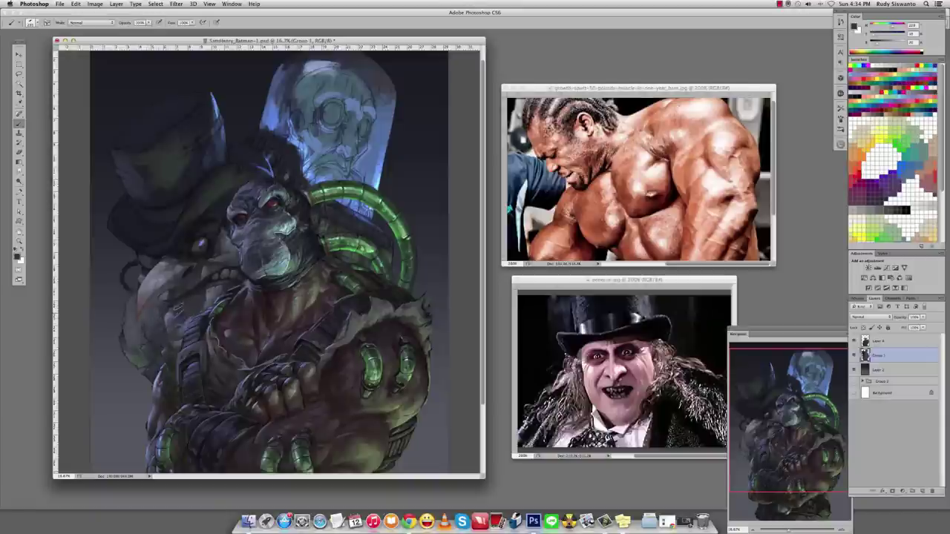
left_click_drag(146, 349, 157, 327)
Hide Layer 4, Group 1 and Layer 2 to check the painting against the Group 2 sketch.
key("ctrl+comma")
key("ctrl+comma")
key("ctrl+comma")
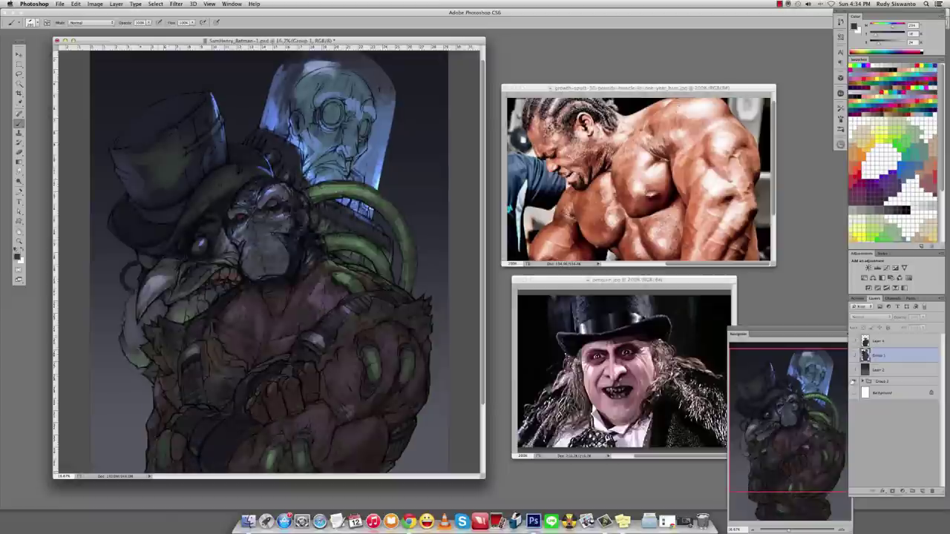
Show Layer 4, Group 1 and Layer 2 again in place of the Group 2 sketch.
key("ctrl+comma")
key("ctrl+comma")
key("ctrl+comma")
key("ctrl+comma")
key("ctrl+comma")
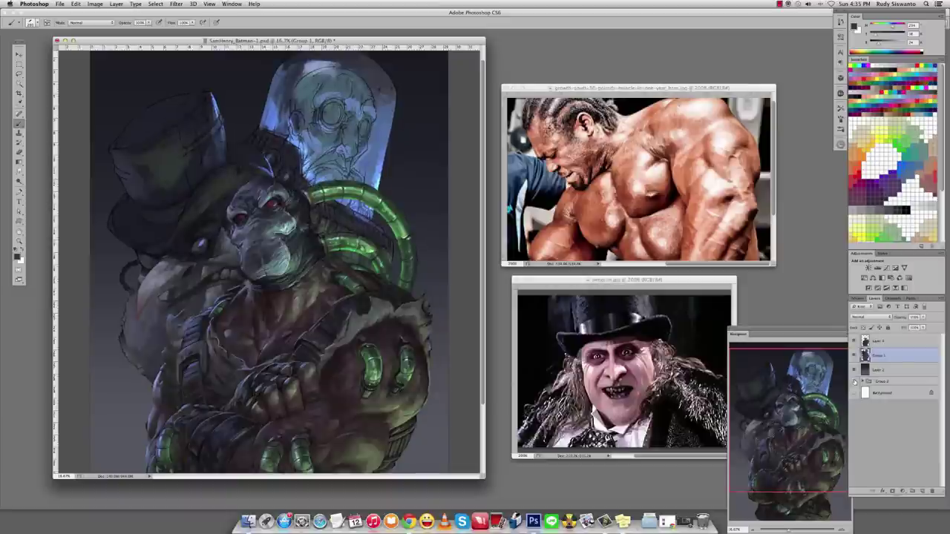
key("ctrl+comma")
key("ctrl+comma")
Refine the tip and underside of the top-hatted character's hooked nose on Group 1 with greys sampled around it.
left_click(165, 301, "alt")
left_click(165, 301, "alt")
left_click(166, 301, "alt")
left_click(167, 302, "alt")
left_click(167, 301, "alt")
left_click(171, 299, "alt")
left_click(175, 296, "alt")
left_click(194, 284, "alt")
Compare the painting with the Group 2 sketch by switching between the sketch and the painted layers.
left_click(854, 384)
left_click(854, 384)
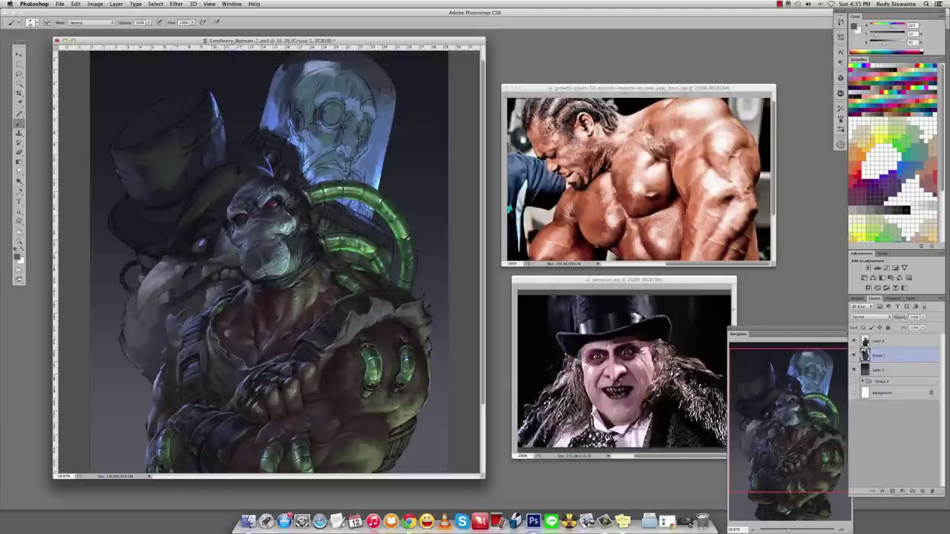
left_click(854, 384)
left_click(854, 383)
left_click(854, 384)
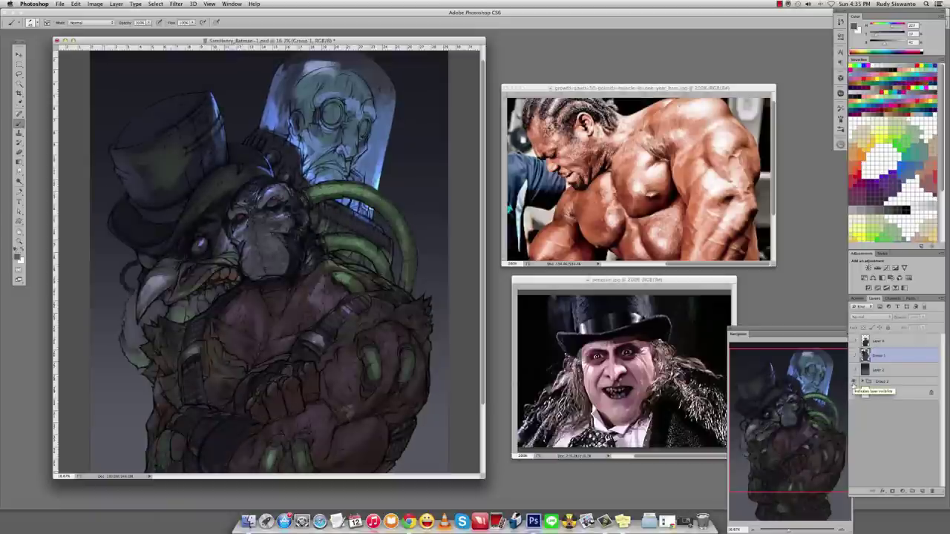
left_click(854, 383)
left_click(854, 384)
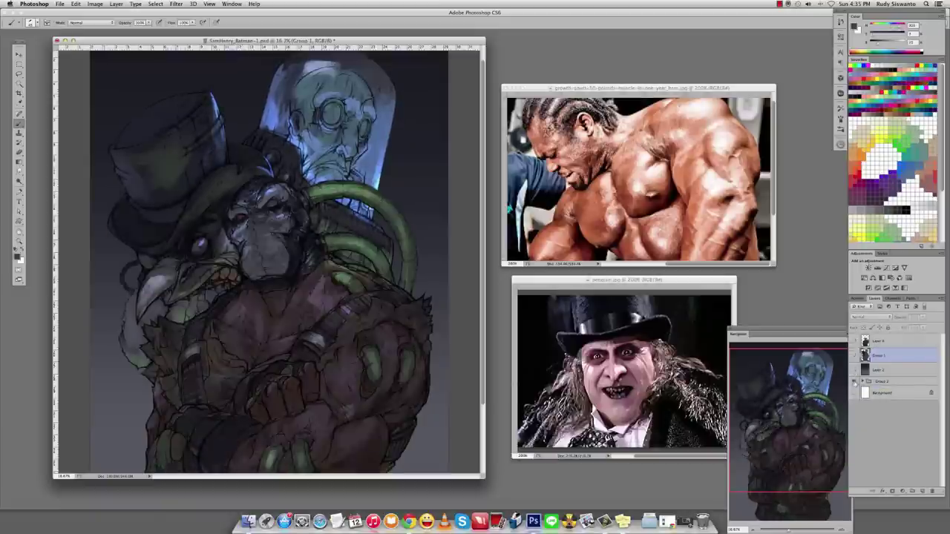
left_click(854, 384)
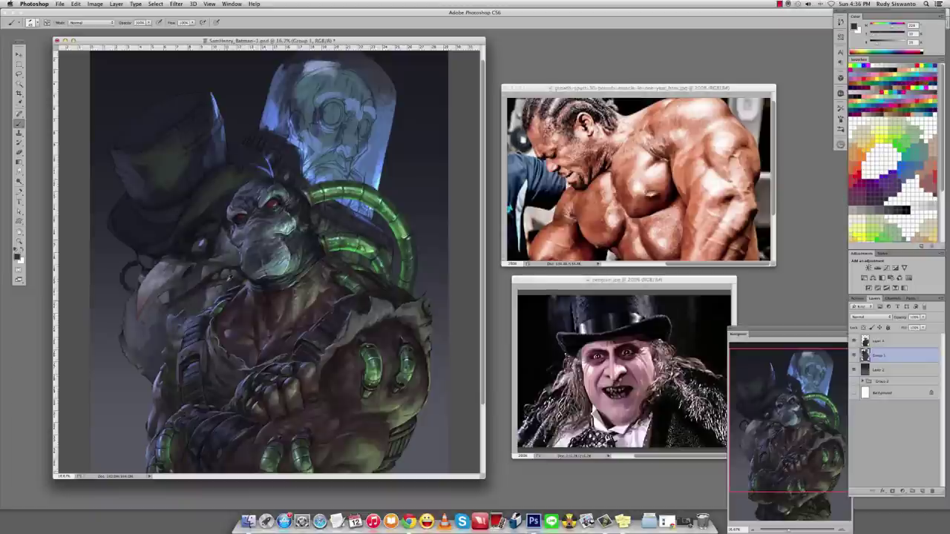
Tint the hooked nose and the area below it with a blue-violet Soft Light brush, and return the brush to Normal mode.
right_click(216, 255, "shift")
left_click(245, 355)
left_click(220, 293, "alt")
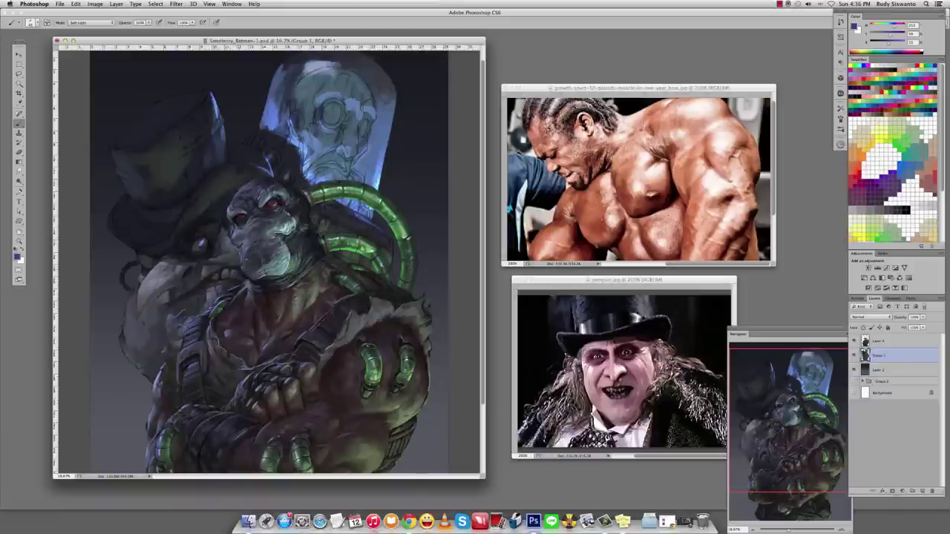
left_click_drag(138, 311, 182, 267)
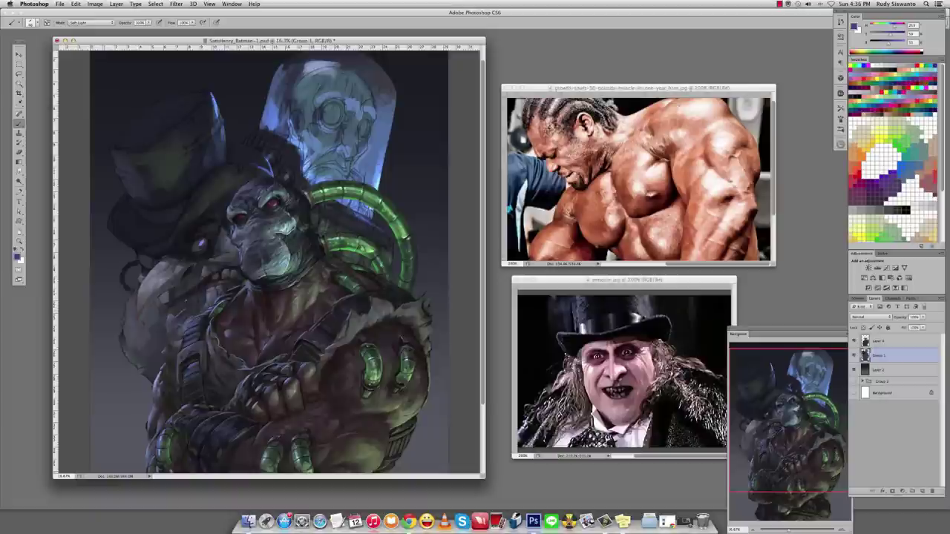
left_click_drag(141, 297, 215, 349)
key("shift+alt+n")
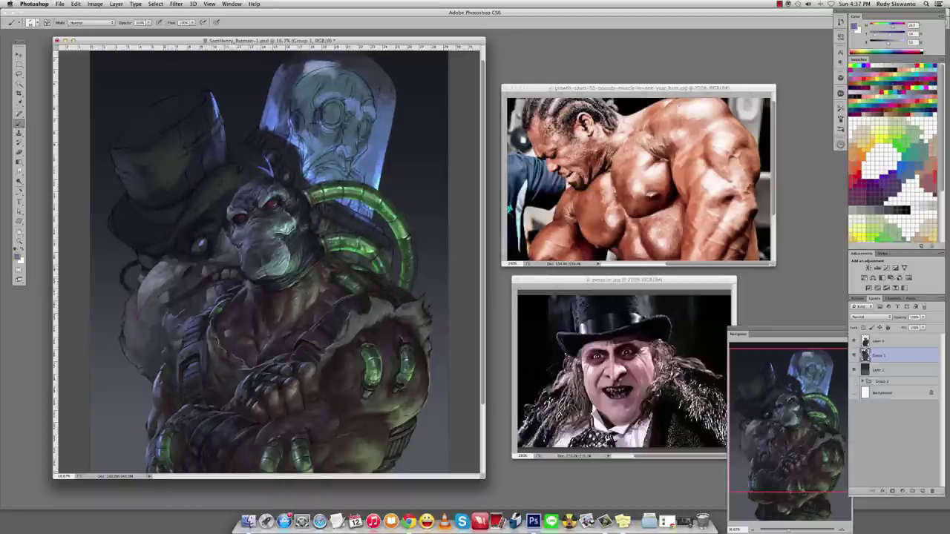
Lock the transparent pixels of Group 1 and blend sampled tones along the lower edge of the hooked nose.
left_click(205, 322, "alt")
key("slash")
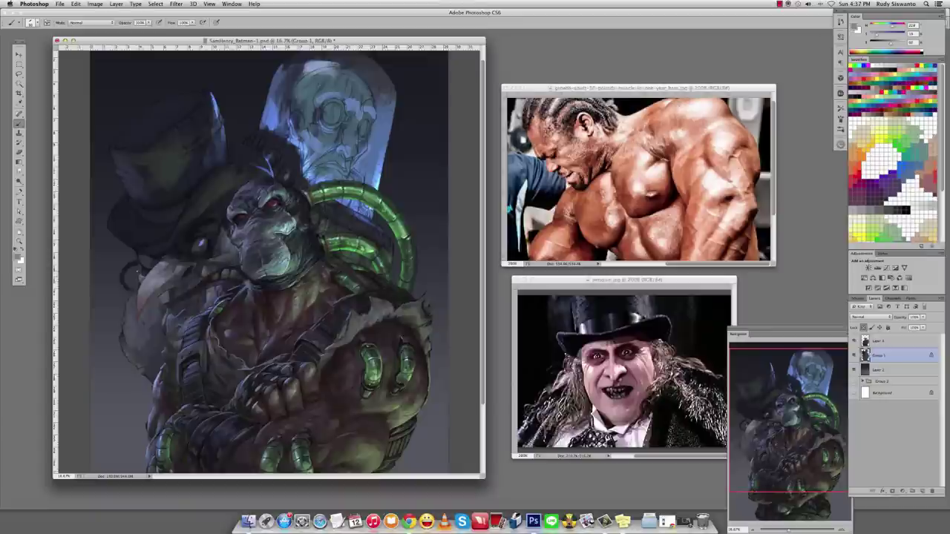
left_click(160, 312, "alt")
left_click(163, 313, "alt")
key("r")
key("b")
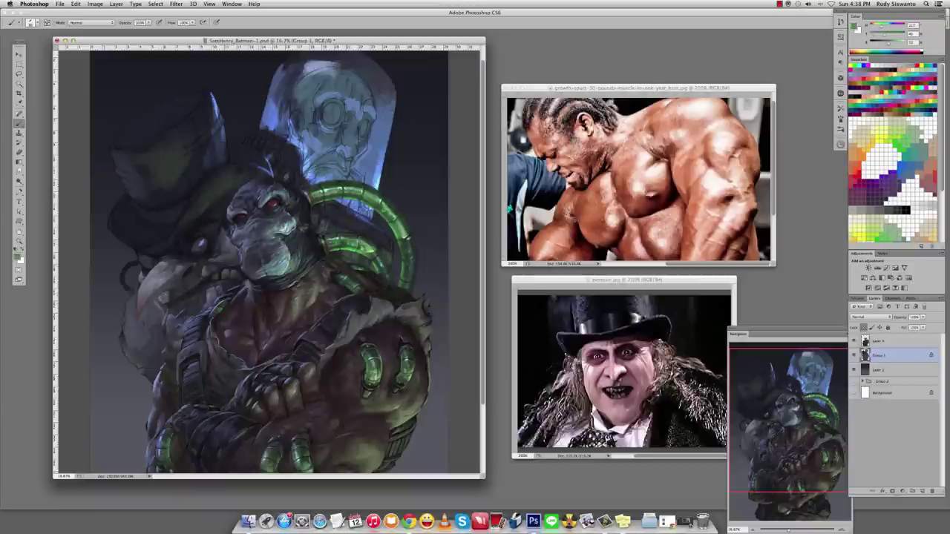
Add green reflected light under the hooked nose, sampling the glowing tube and the nose's grey.
left_click(147, 308, "alt")
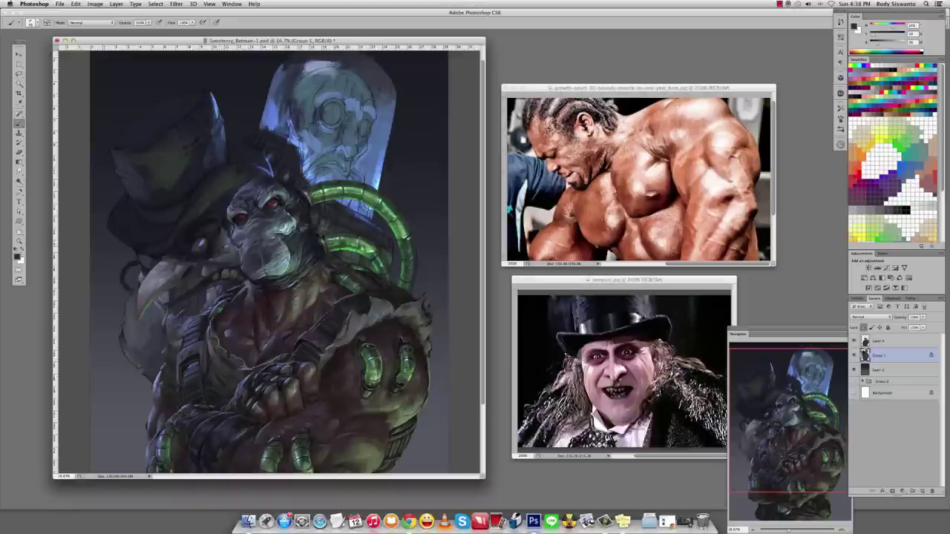
left_click(363, 247, "alt")
left_click(161, 282, "alt")
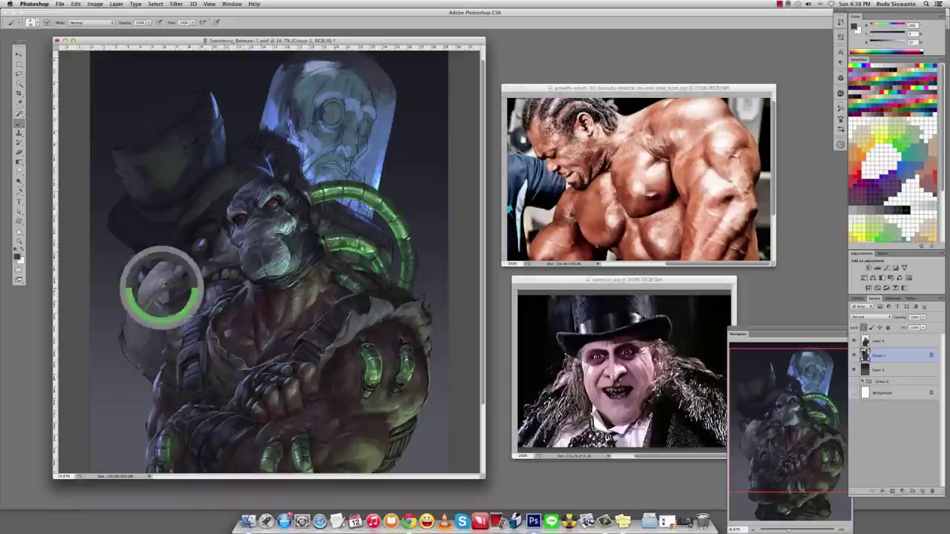
Shade the skin and eyelids around the top-hatted character's eye with dark tones sampled from the face.
left_click_drag(215, 233, 204, 226)
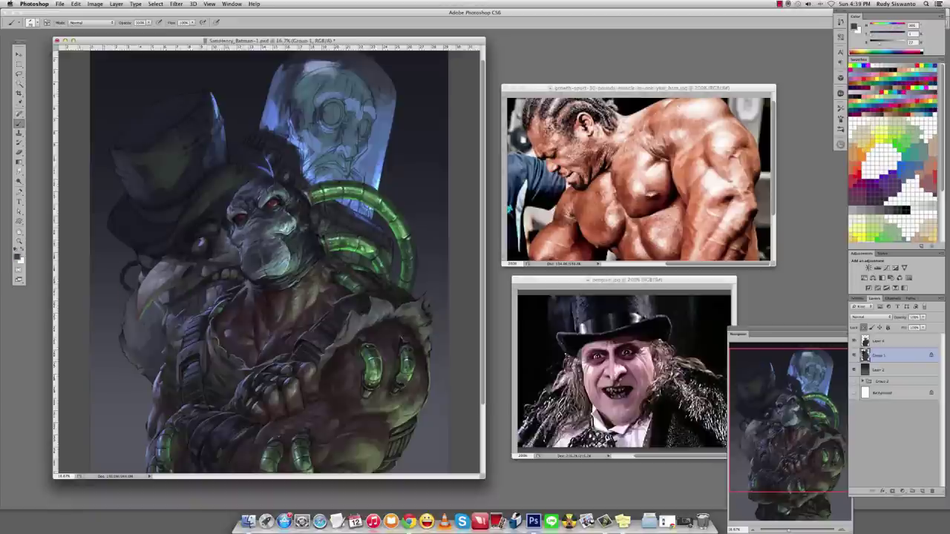
left_click(224, 234, "alt")
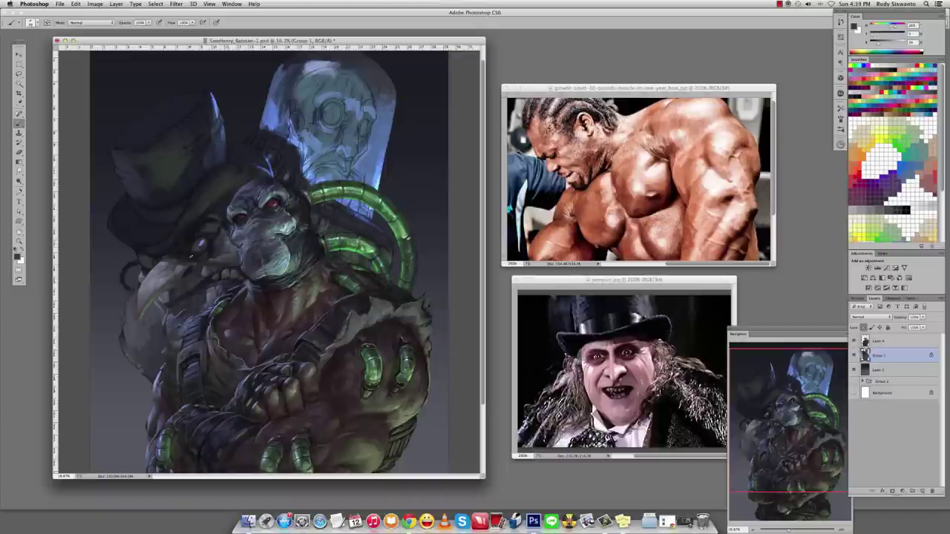
left_click(172, 250, "alt")
left_click(192, 241, "alt")
left_click(200, 243, "alt")
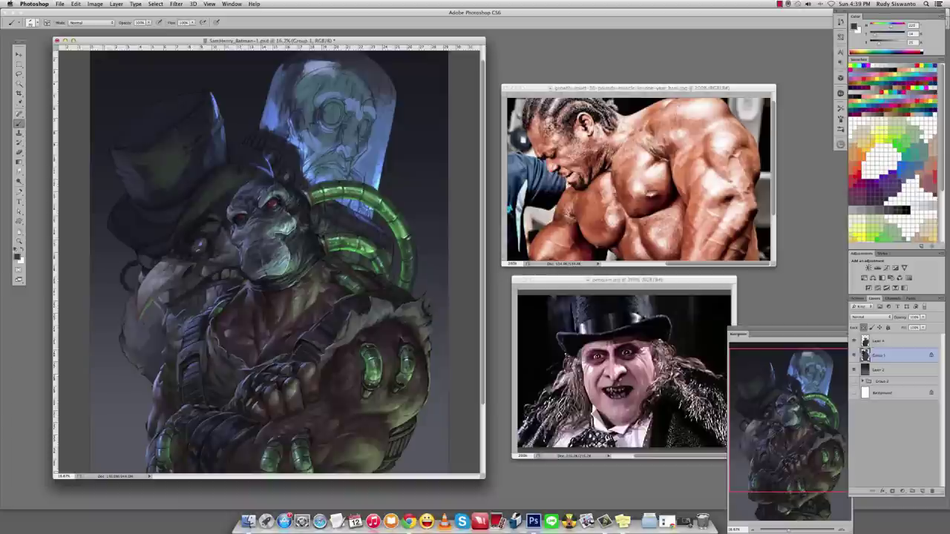
left_click(207, 244, "alt")
left_click(202, 249, "alt")
Lasso the top-hatted character's eyeball and lighten it with the Gradient tool.
key("l")
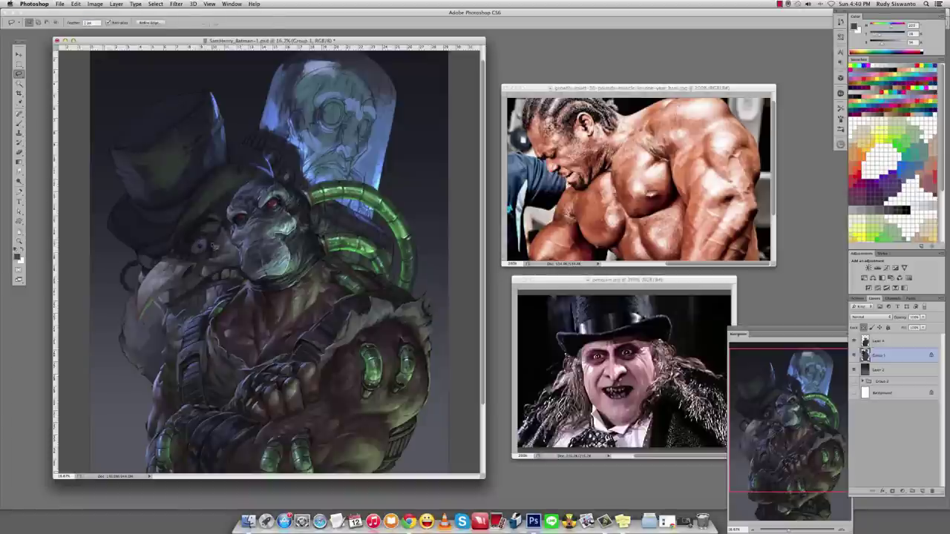
key("g")
right_click(200, 249)
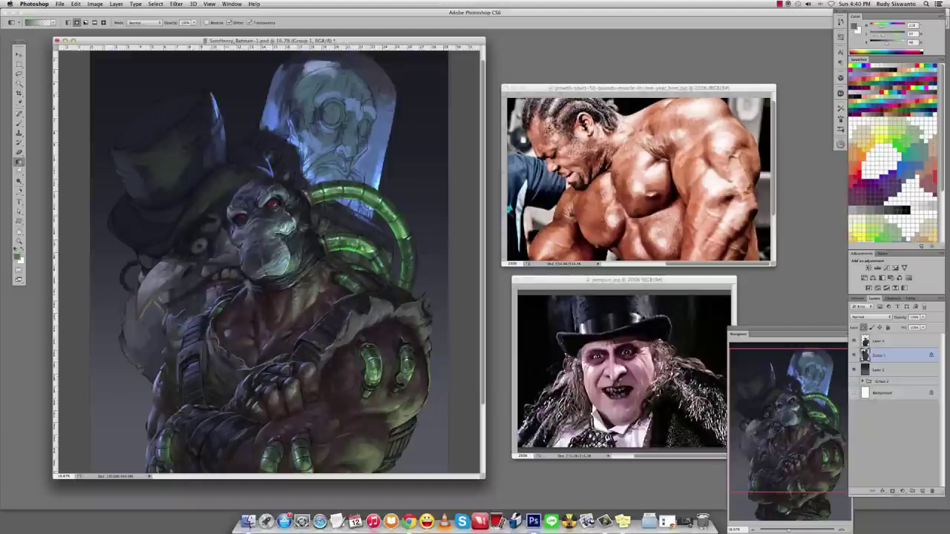
left_click(205, 247, "alt")
Paint the dark pupil of the top-hatted character's eye and shade the eyeball with a gradient.
key("b")
left_click(201, 250, "alt")
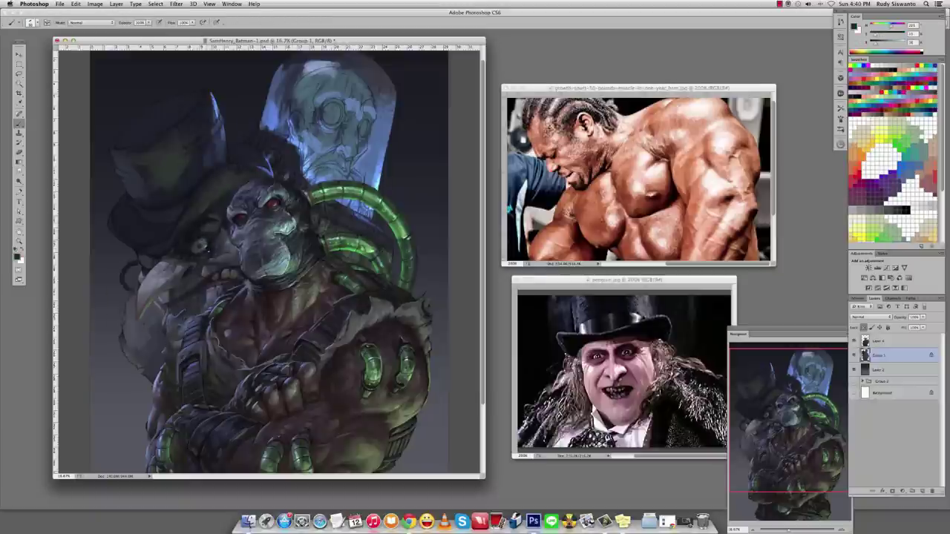
left_click(202, 248, "alt")
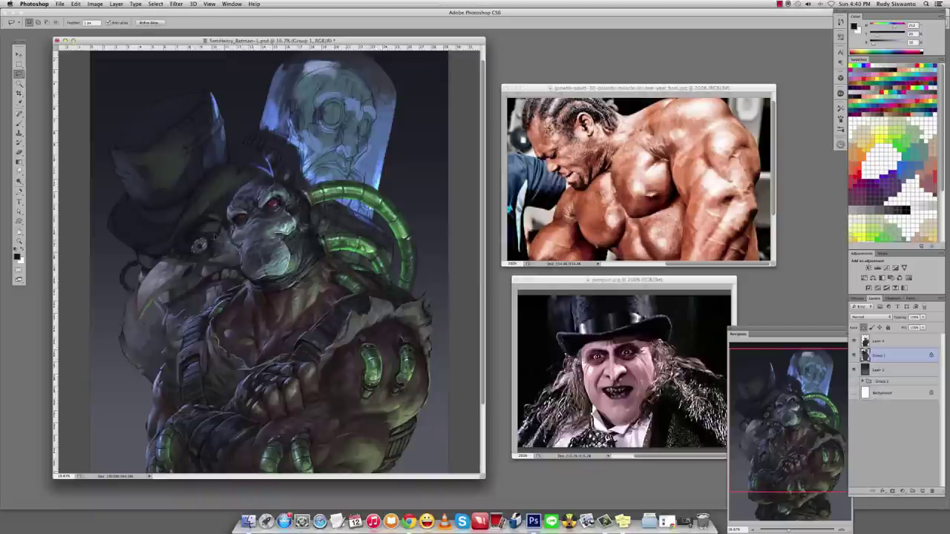
key("g")
left_click_drag(202, 248, 253, 197)
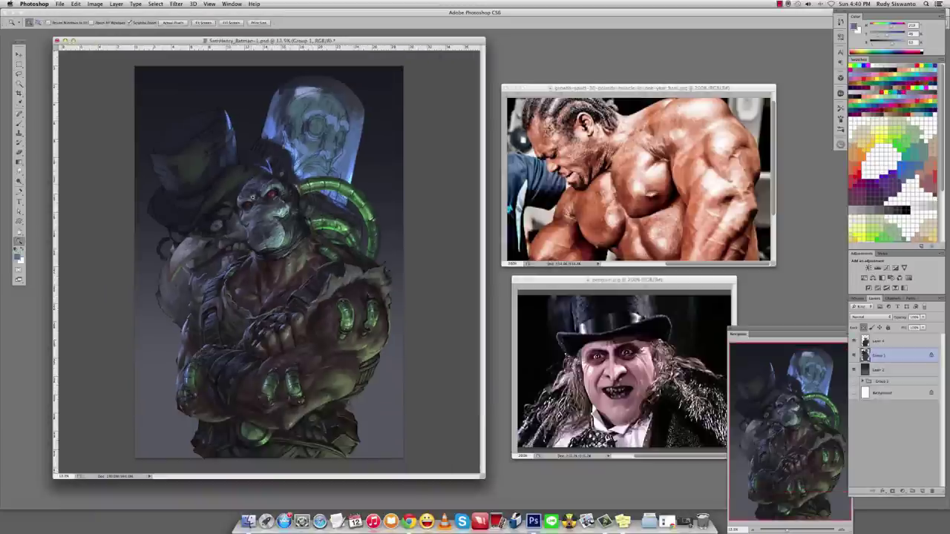
Refine the upper eyelid and eyeball of the top-hatted character with tones sampled from the eye.
key("b")
left_click(202, 225, "alt")
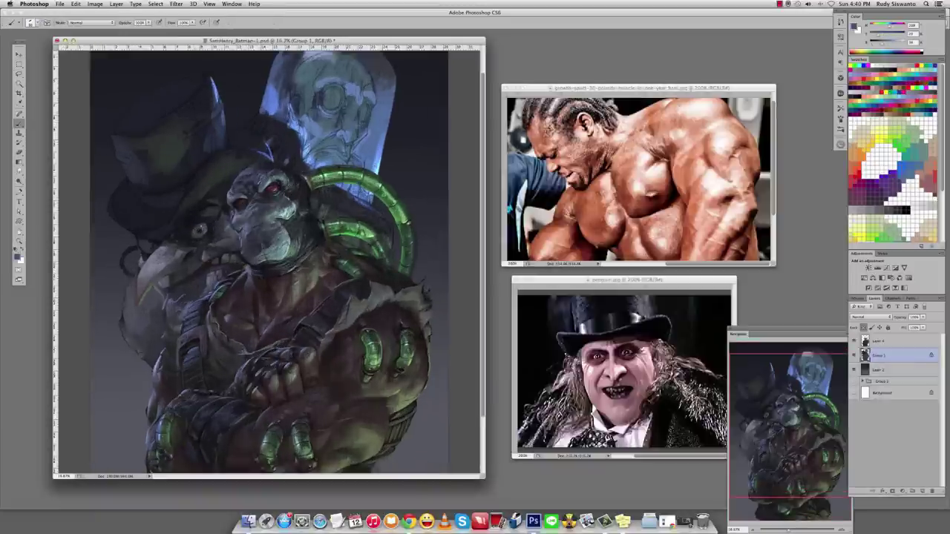
left_click(202, 226, "alt")
left_click(202, 225, "alt")
left_click(201, 225, "alt")
Deepen the area around the eye with a dark Soft Light brush, return to Normal mode and compare against Group 2.
right_click(202, 226, "shift")
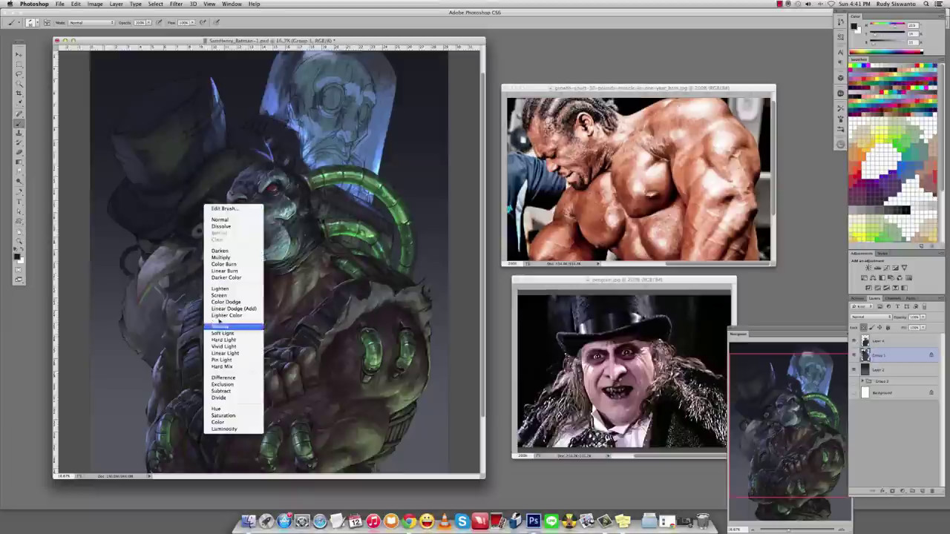
left_click(226, 341)
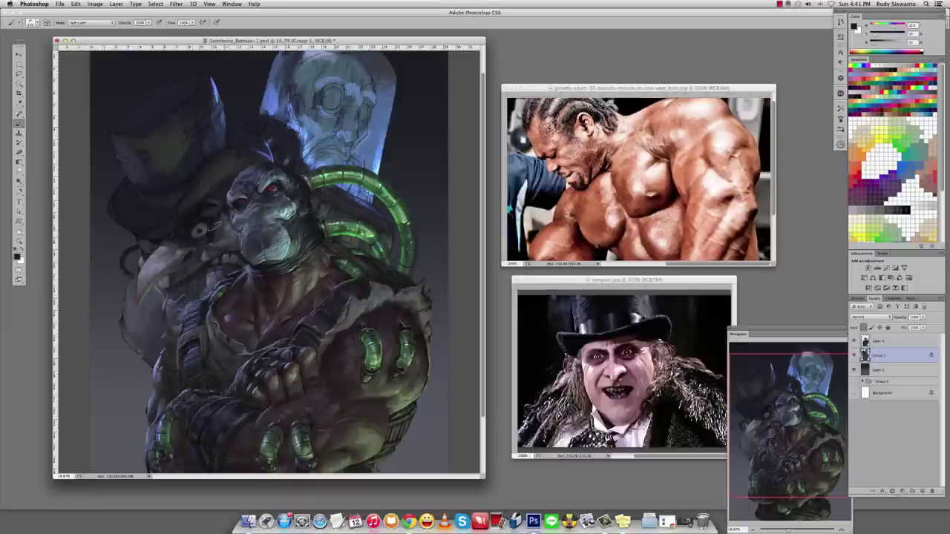
key("shift+alt+n")
left_click(854, 382)
left_click(853, 382)
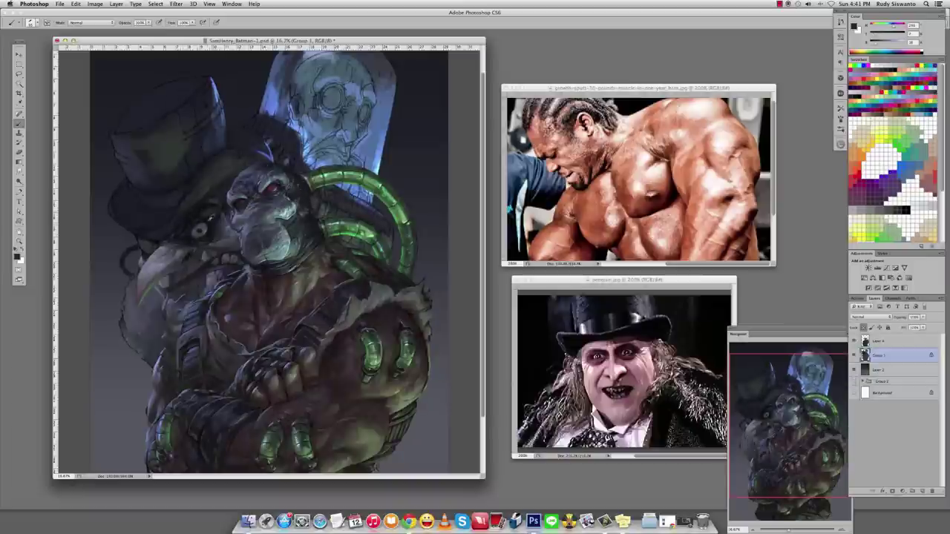
Touch up the eye with sampled greys and add pale cyan highlights using the brush in Color Dodge mode.
left_click(200, 226, "alt")
left_click(200, 225, "alt")
left_click(200, 230, "alt")
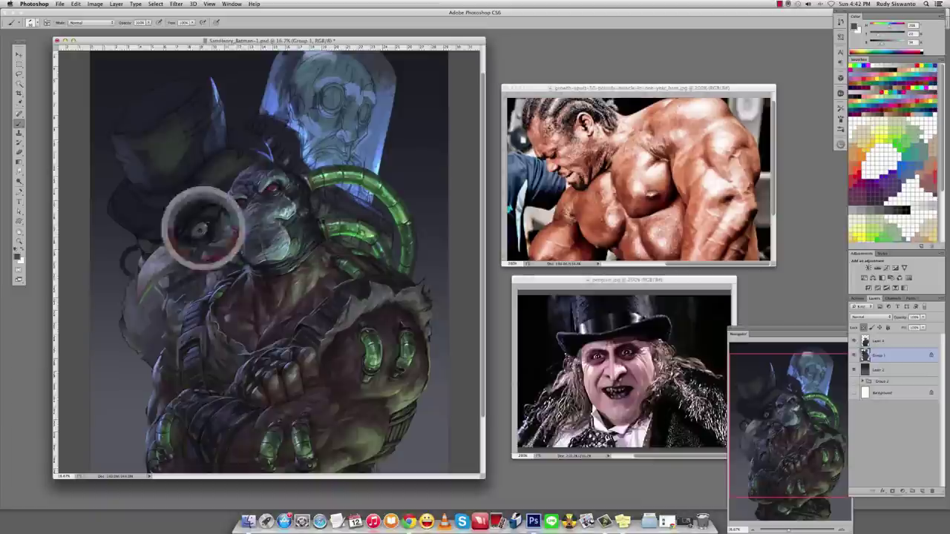
right_click(201, 230, "shift")
left_click(222, 295)
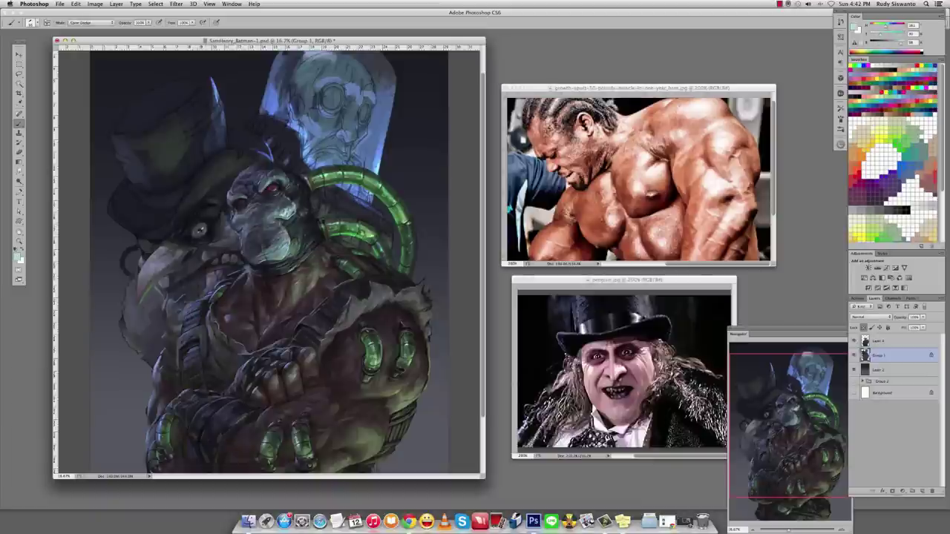
left_click_drag(200, 230, 176, 268)
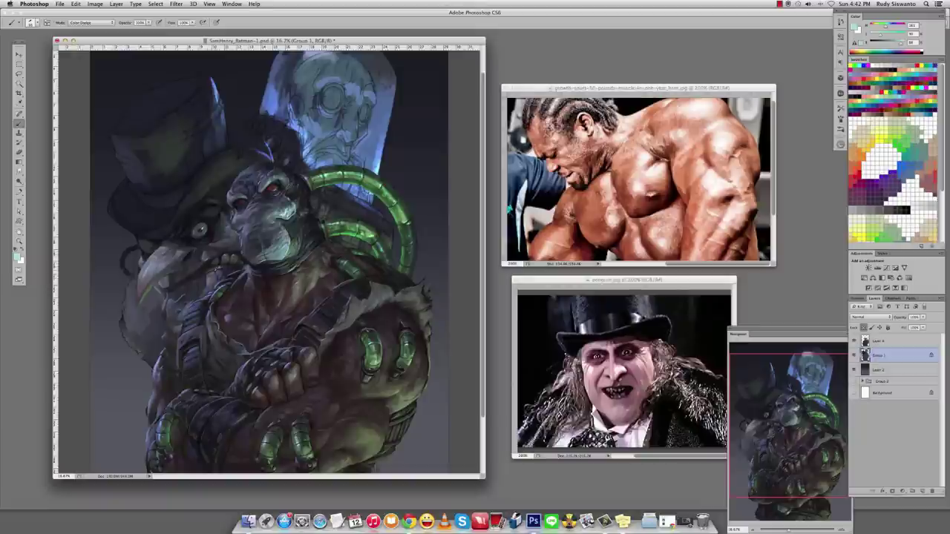
Set the brush back to Normal mode and paint the brow and socket beside the eye with sampled dark greys.
right_click(217, 216, "shift")
left_click(226, 221)
left_click(220, 228, "alt")
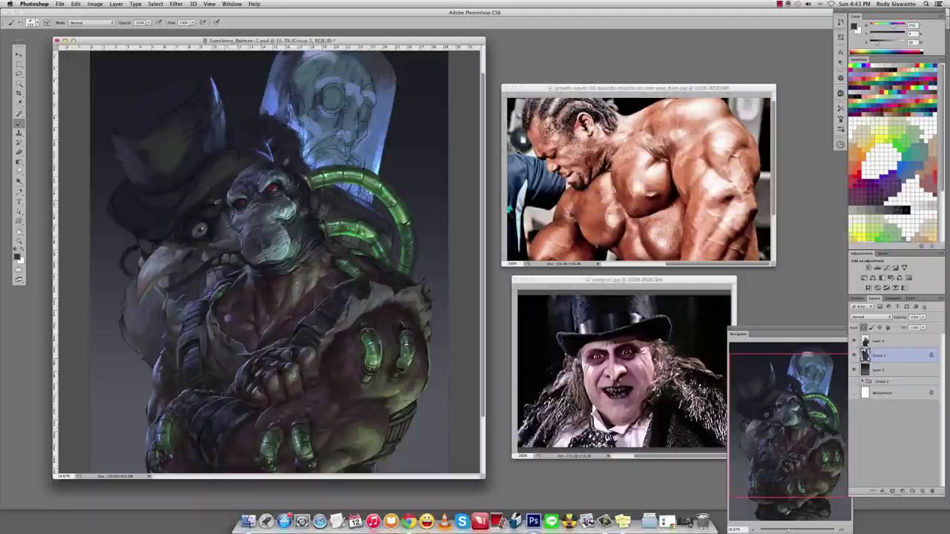
left_click(231, 204, "alt")
left_click(231, 211, "alt")
left_click(216, 209, "alt")
left_click(223, 218, "alt")
left_click(216, 217, "alt")
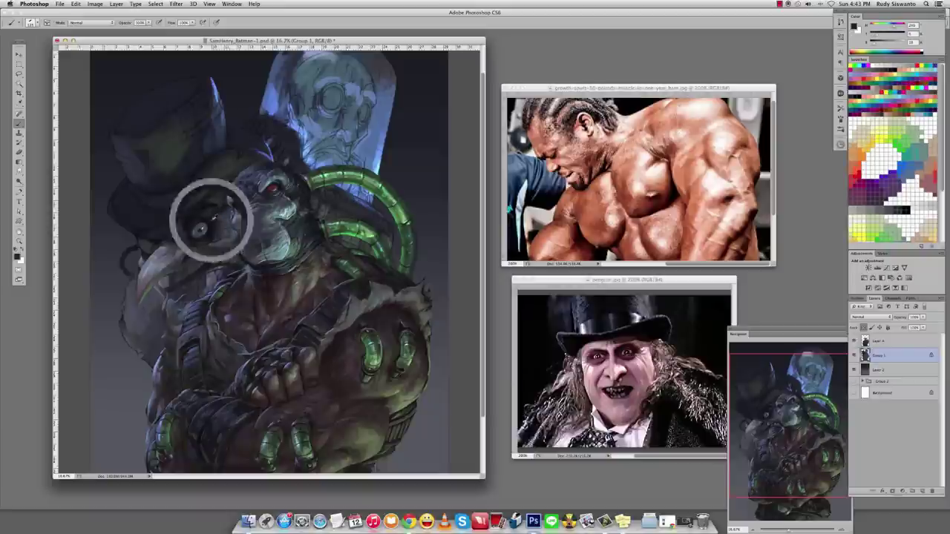
left_click(215, 210, "alt")
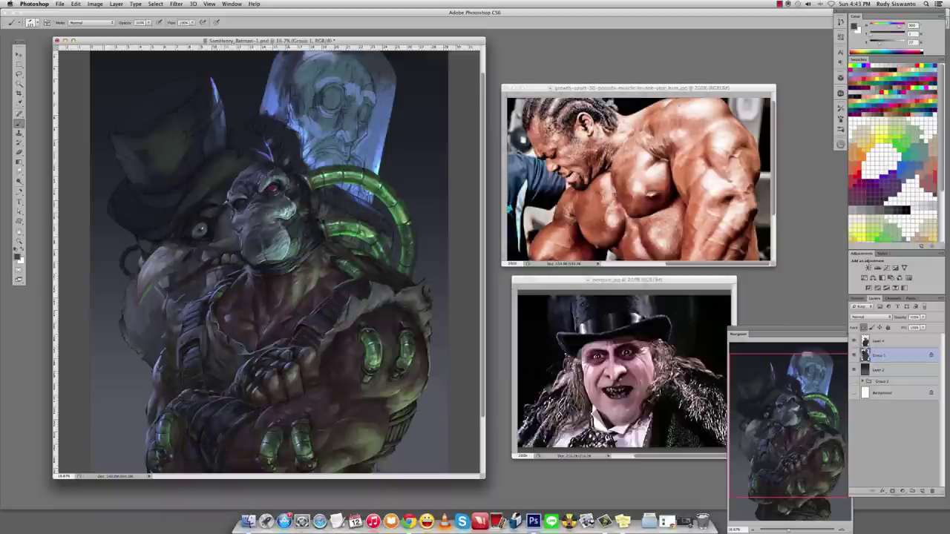
Shade the top-hatted character's cheek between the eye and the masked head with sampled tones.
left_click(215, 210, "alt")
left_click(222, 227, "alt")
left_click(225, 231, "alt")
left_click(225, 226, "alt")
left_click(226, 225, "alt")
left_click(234, 264, "alt")
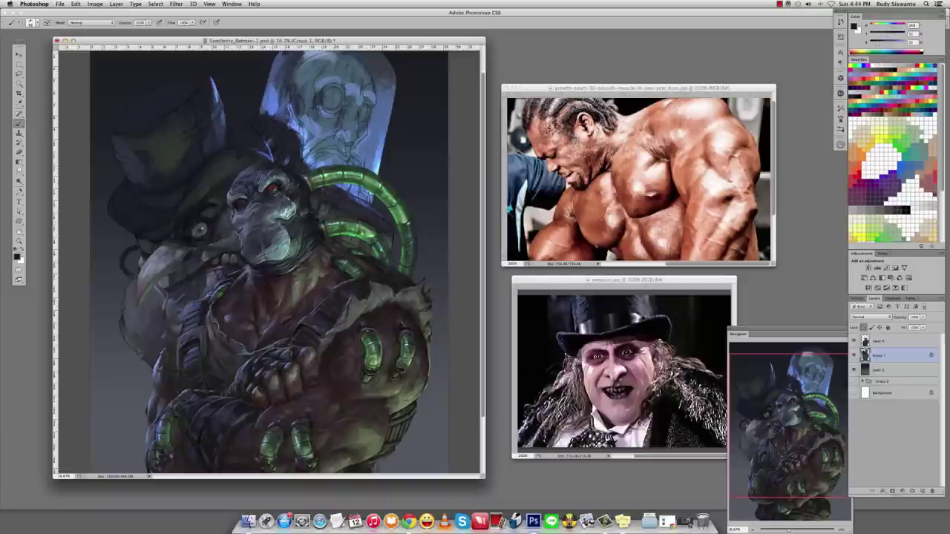
Check the painting with Layer 2 toggled off and on, and smudge the skin tones beside the eye.
right_click(226, 226)
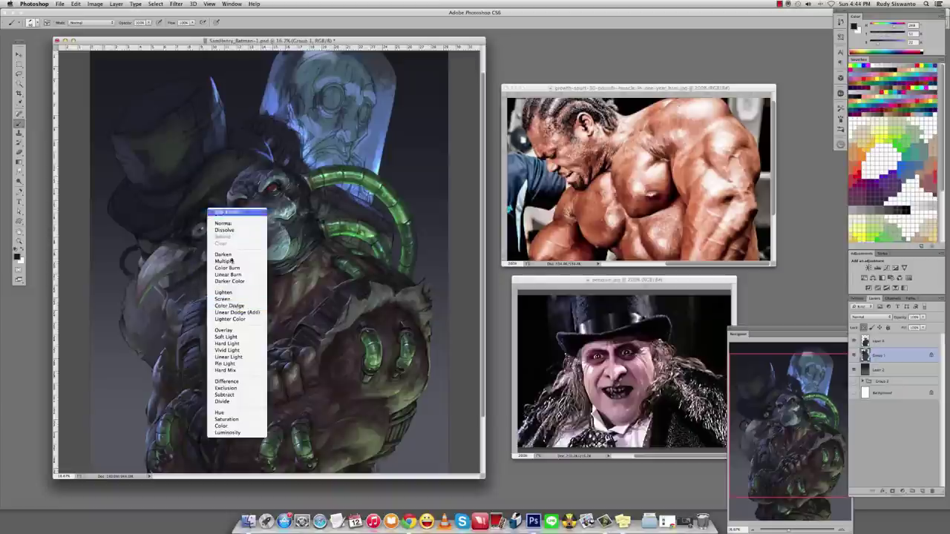
left_click(225, 215)
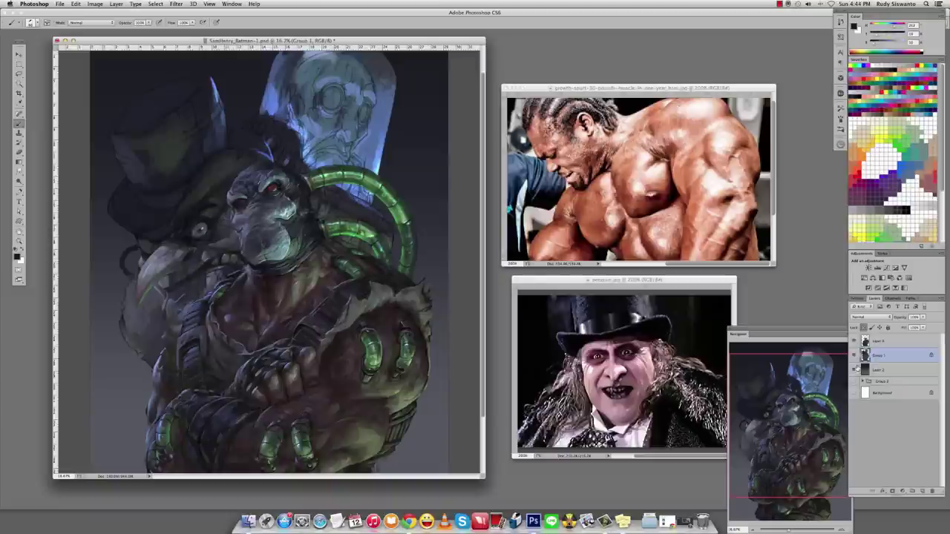
left_click(854, 370)
left_click(855, 370)
key("r")
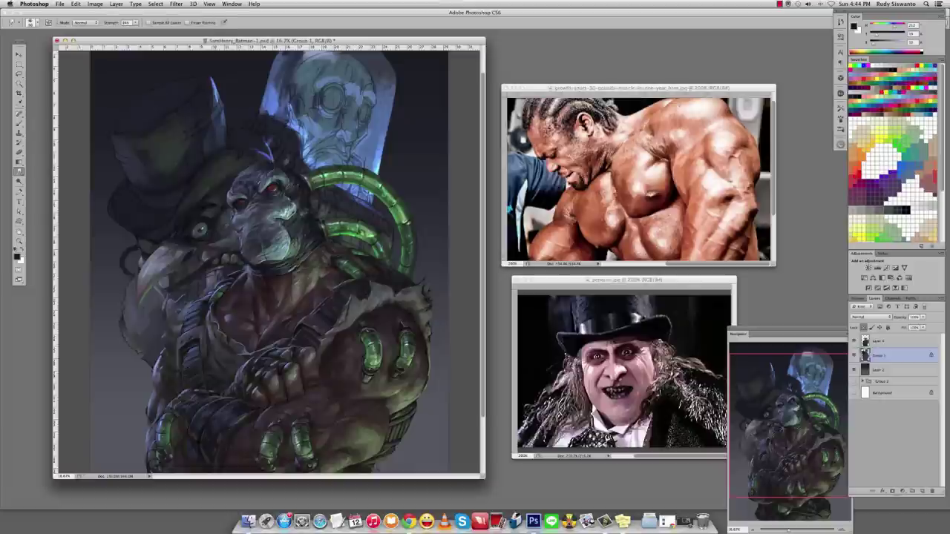
key("b")
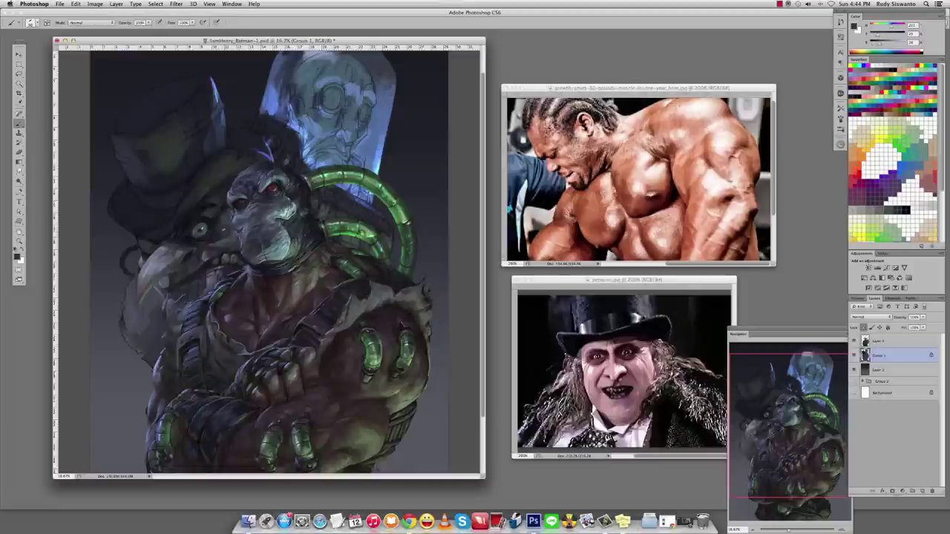
Paint the top-hatted character's cheek and hooked nose with sampled greys and a sampled green.
left_click(224, 232, "alt")
left_click(232, 234, "alt")
left_click(180, 253, "alt")
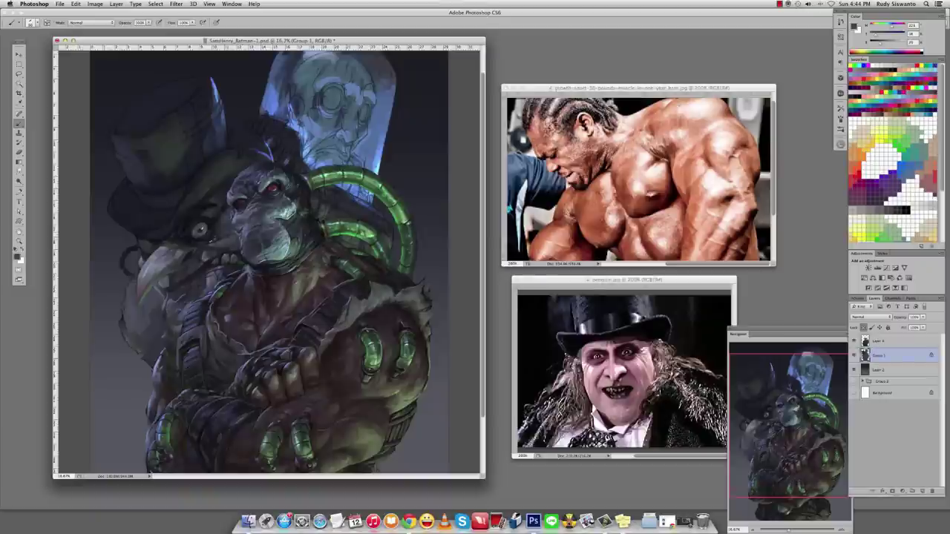
left_click(234, 215, "alt")
left_click(147, 246, "alt")
left_click(369, 225, "alt")
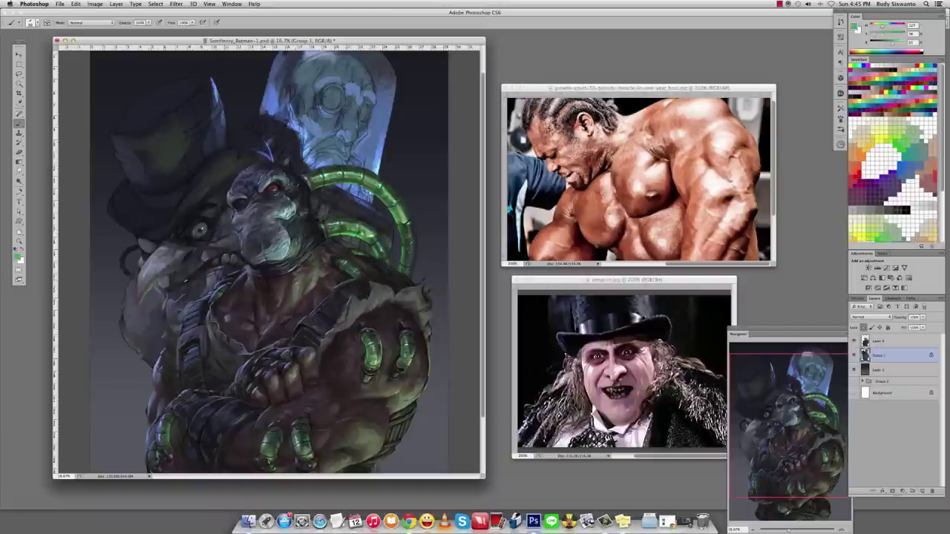
Shade the area beneath the hooked nose with sampled dark and grey tones, smudging between brush strokes.
left_click(184, 281, "alt")
left_click(157, 290, "alt")
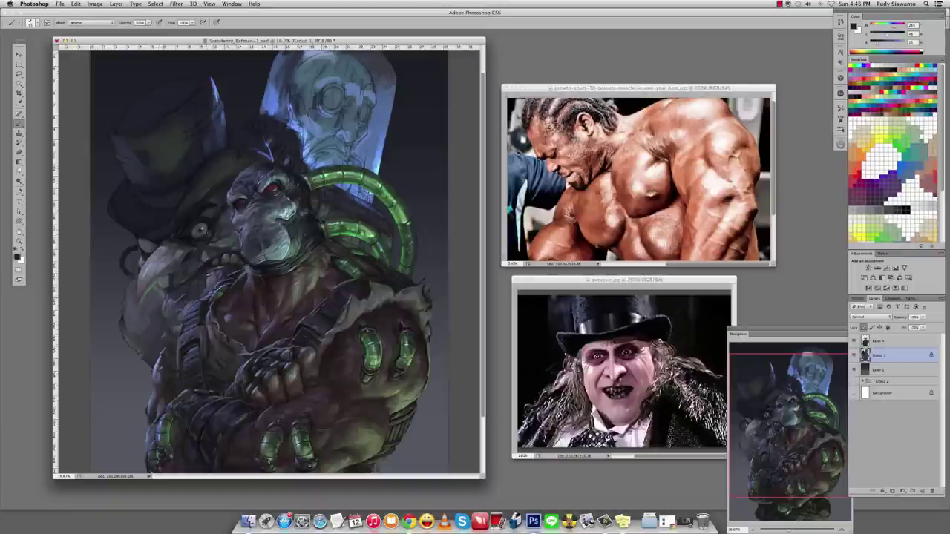
key("r")
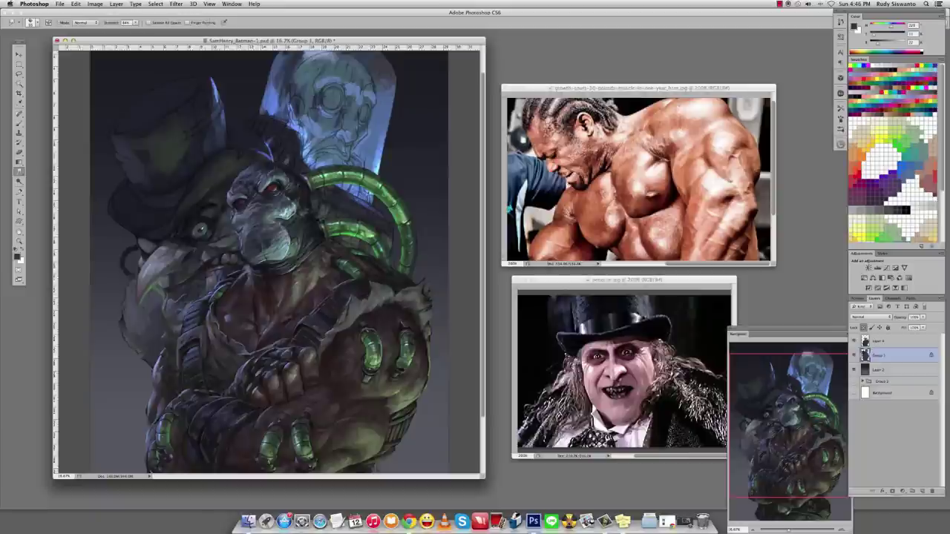
key("b")
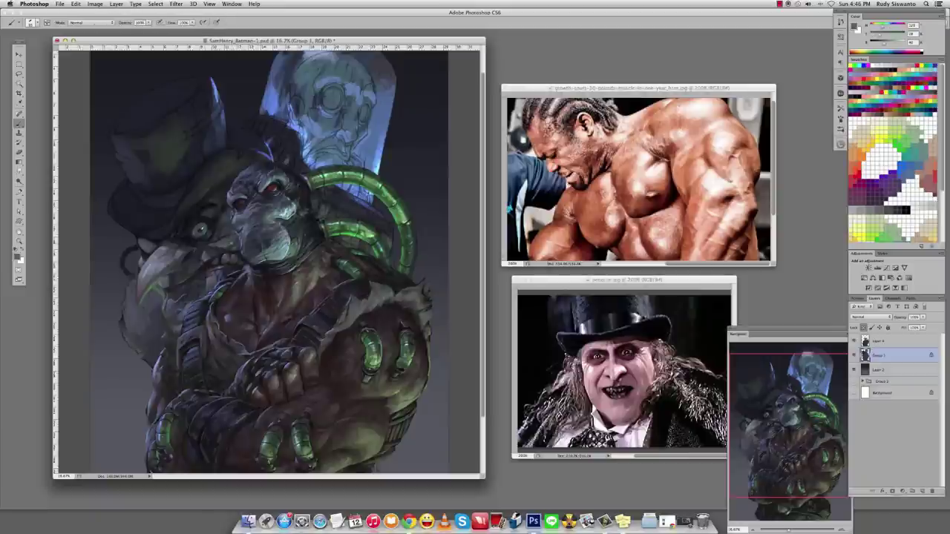
key("r")
key("b")
Darken the brow above the eye using the brush in Soft Light mode, then continue with sampled dark tones.
left_click(195, 204, "alt")
right_click(195, 203, "shift")
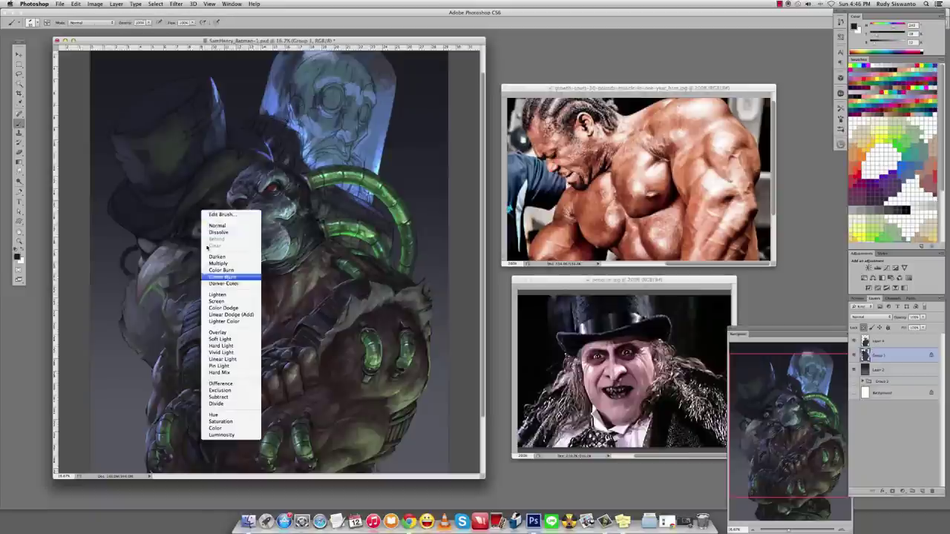
left_click(223, 341)
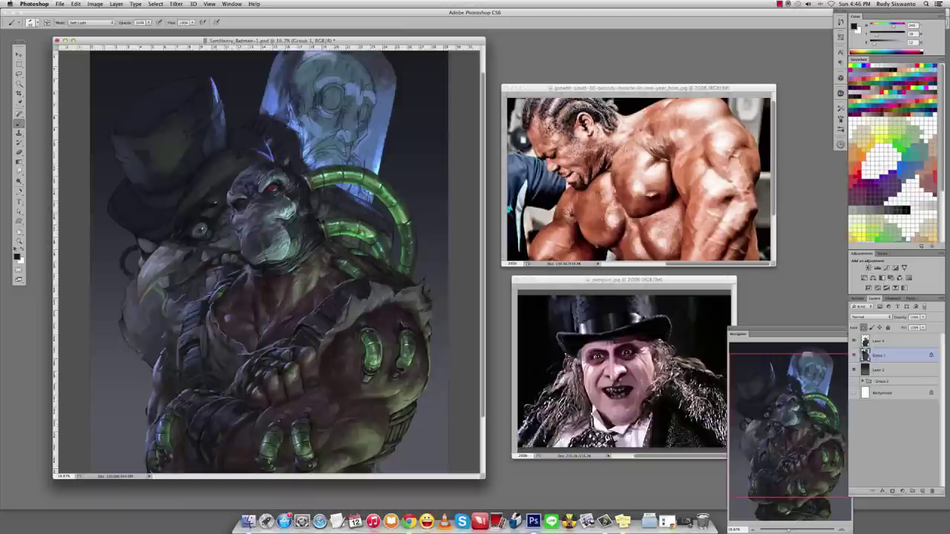
left_click(215, 182, "alt")
right_click(215, 182, "shift")
left_click(236, 190)
left_click(209, 203, "alt")
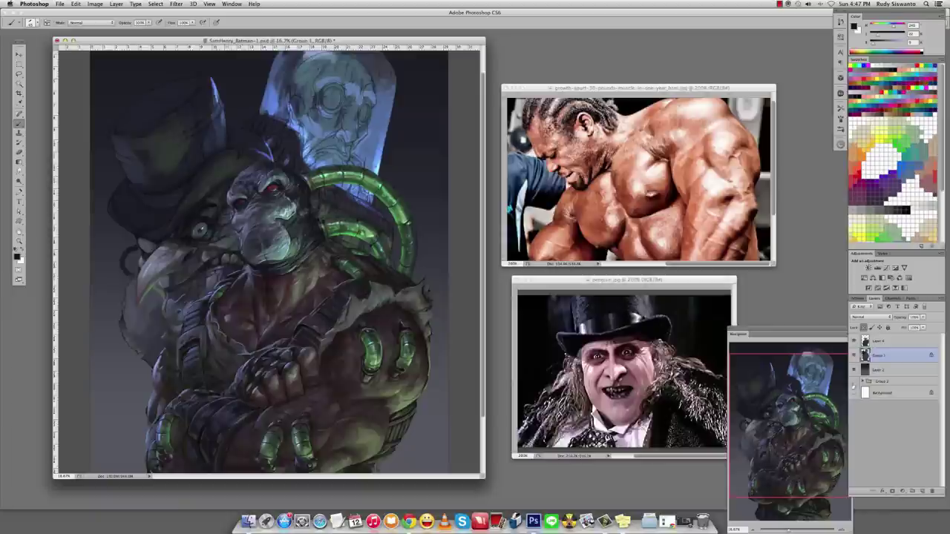
Undo recent brow strokes, rework the shading above the eye, and try a sampled blue tone.
key("ctrl+z")
key("ctrl+z")
key("ctrl+z")
key("ctrl+z")
left_click_drag(214, 196, 217, 199)
left_click(280, 147, "alt")
key("ctrl+z")
key("ctrl+z")
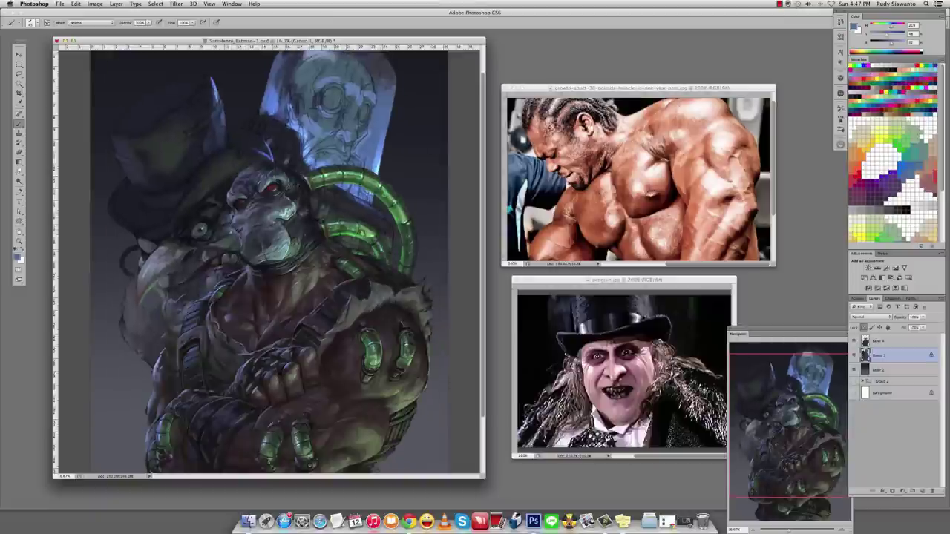
Paint bluish and green reflected light on the cheek and nose using colours sampled from the glass tank, hose and nose.
left_click(230, 226, "alt")
left_click(294, 127, "alt")
left_click(237, 234, "alt")
left_click(381, 186, "alt")
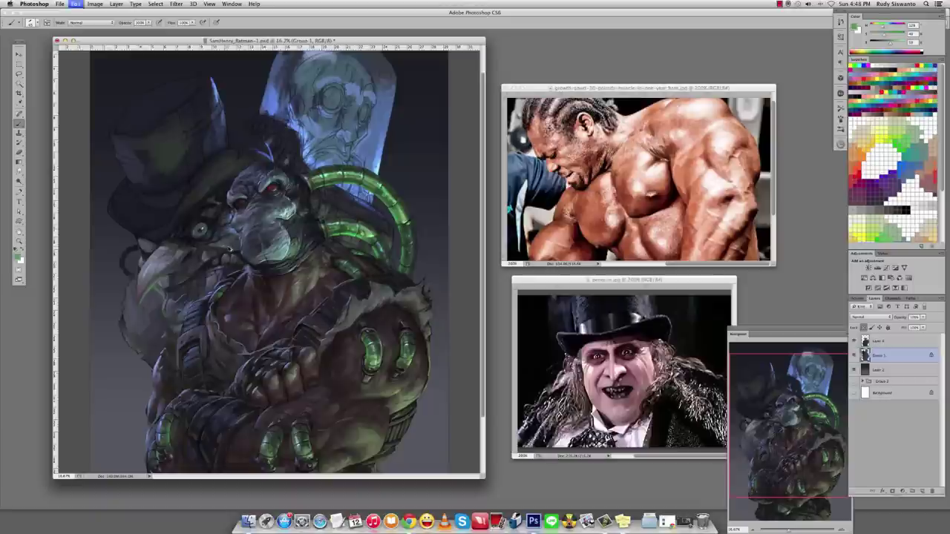
left_click(235, 244, "alt")
left_click(152, 285, "alt")
left_click(146, 243, "alt")
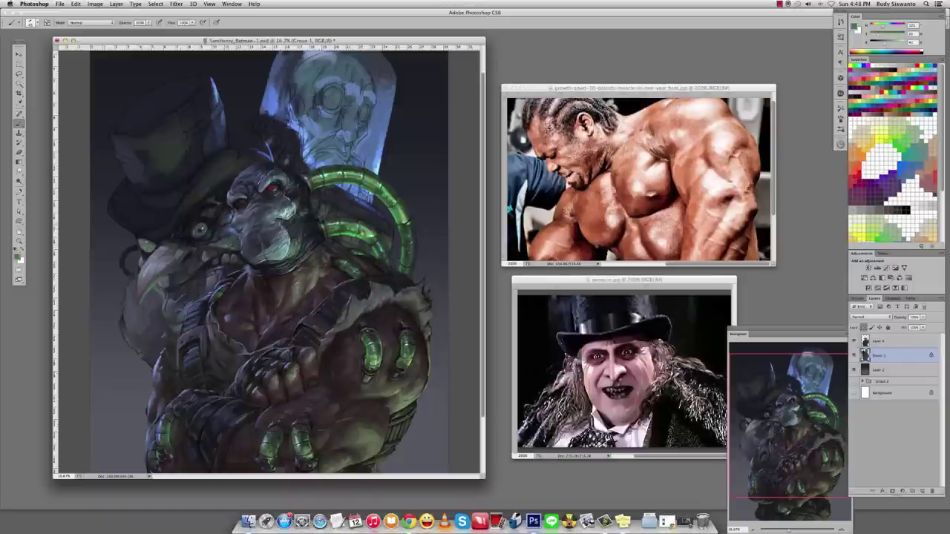
Paint green reflected light across the forehead under the hat brim, smudge it, and shade its lower edge toward the brow.
left_click(229, 171, "alt")
left_click(229, 180, "alt")
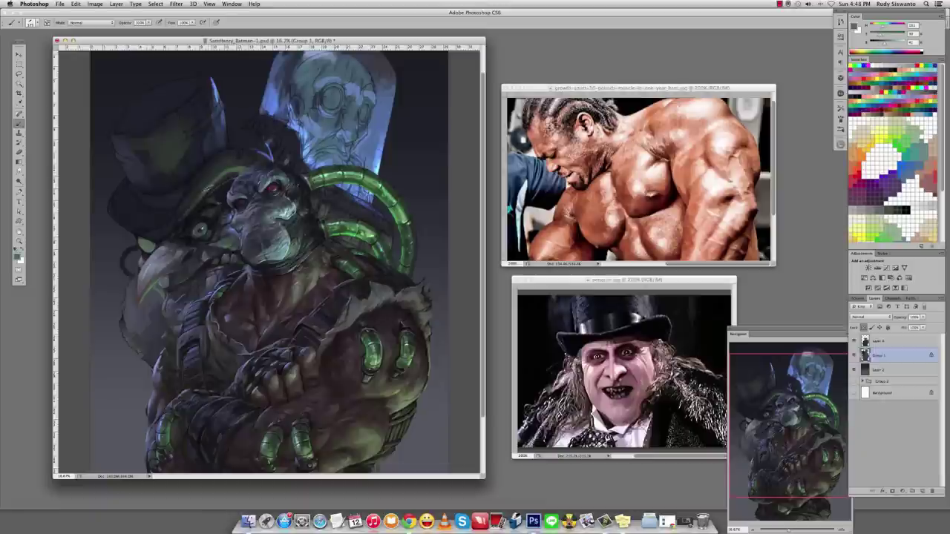
key("r")
mouse_move(253, 158)
left_mouse_down()
mouse_move(221, 178)
mouse_move(234, 173)
left_mouse_up()
key("b")
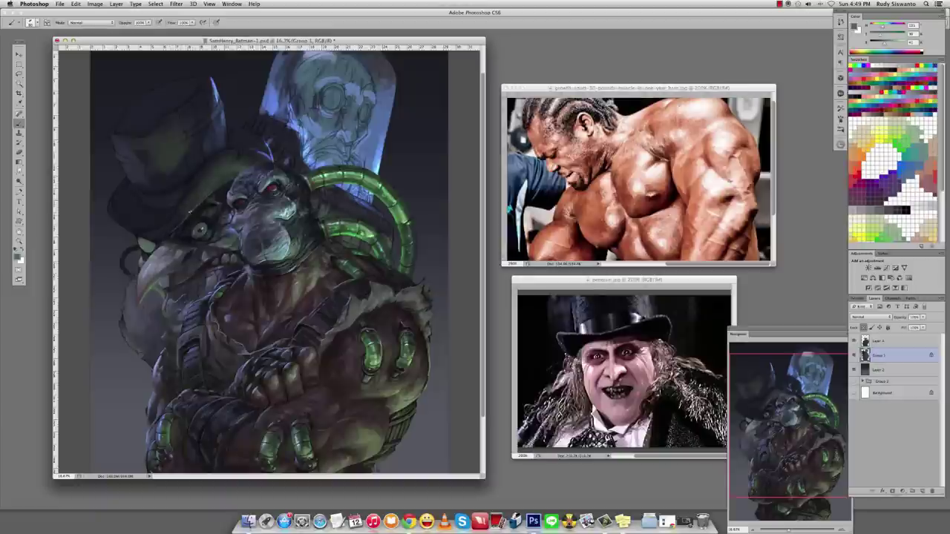
key("r")
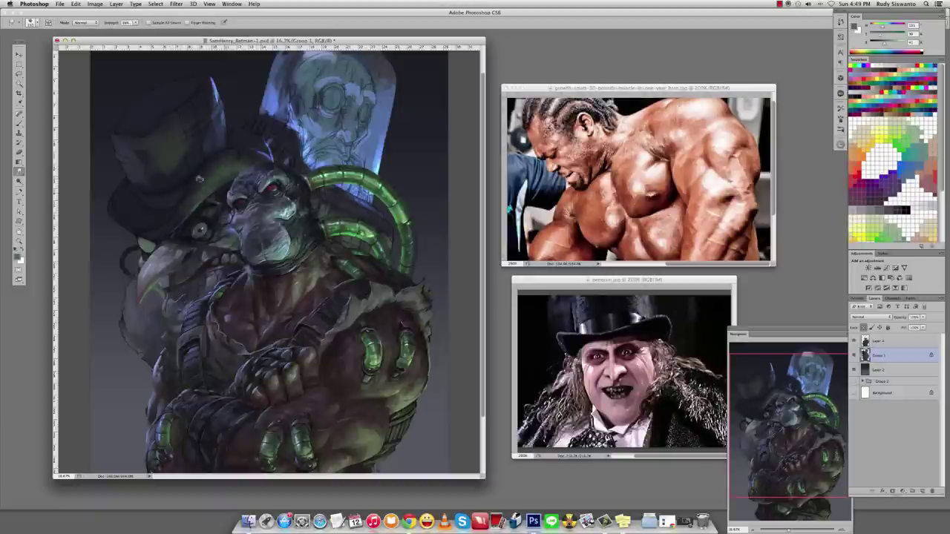
key("b")
left_click_drag(186, 206, 169, 215)
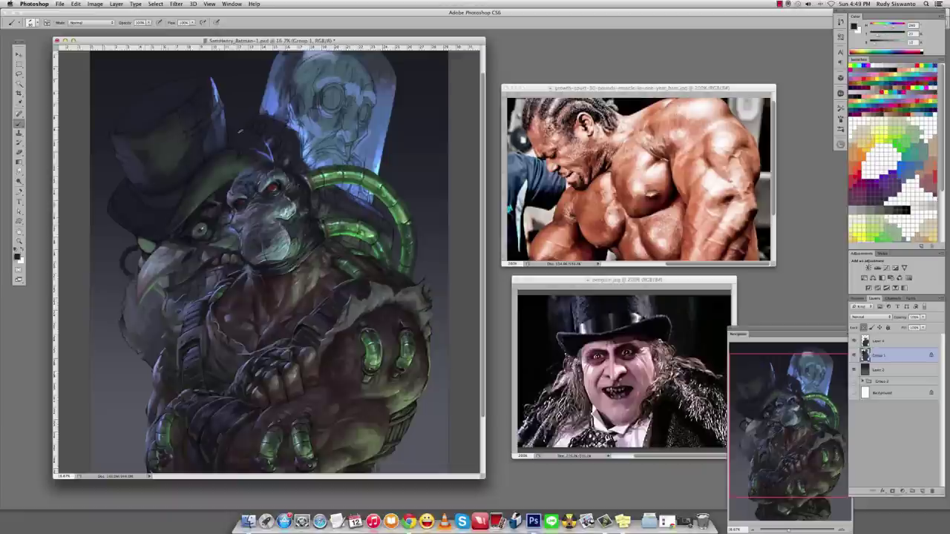
Add sampled blue-grey accents to the brow beside the masked head and to the pale form below the nose.
key("z")
key("super+minus")
key("super+plus")
key("b")
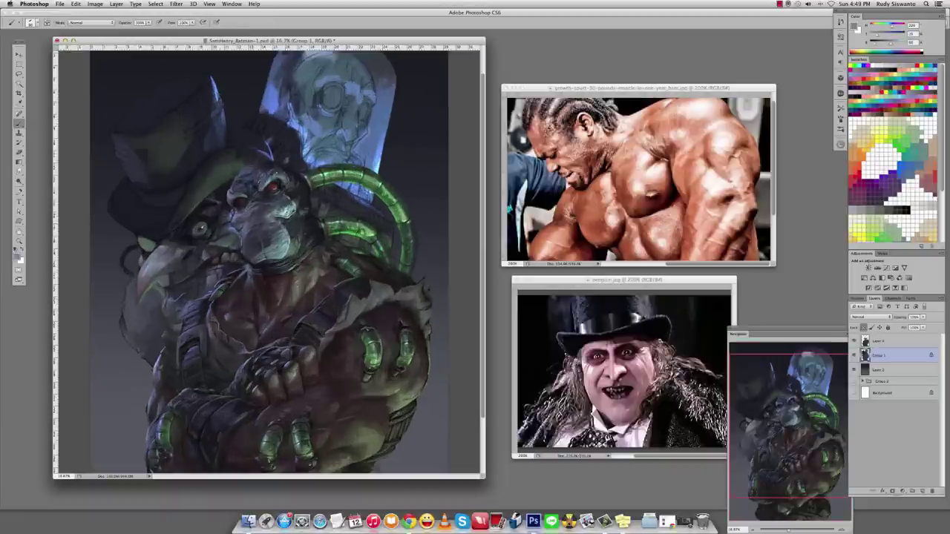
left_click(229, 194, "alt")
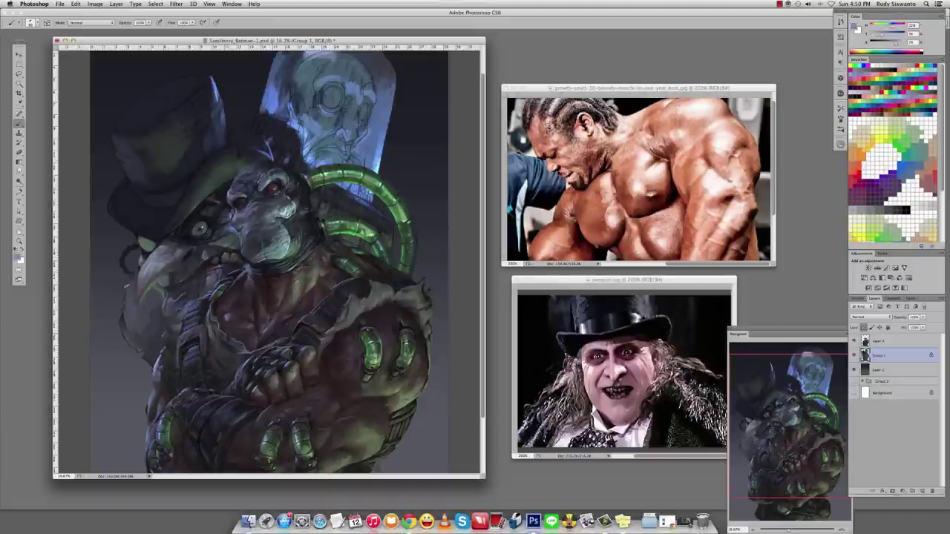
left_click(128, 296, "alt")
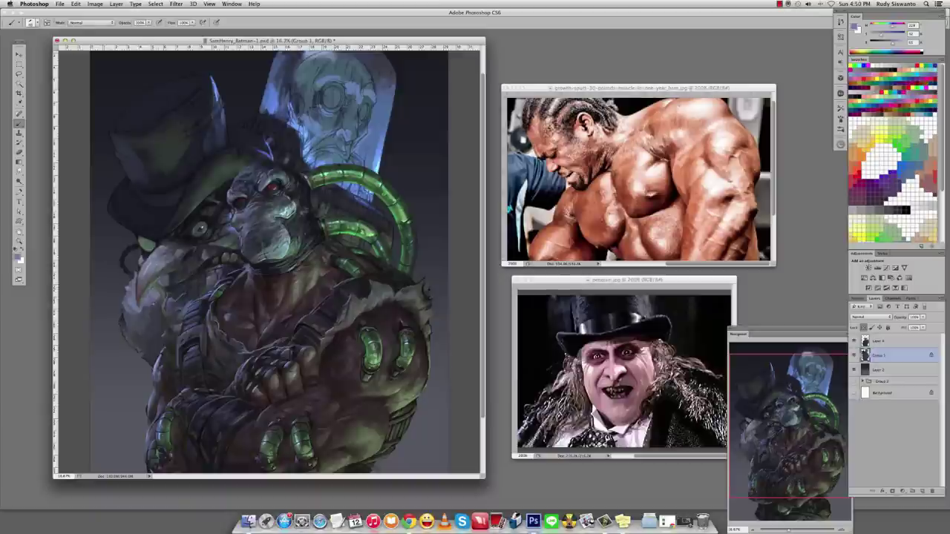
Paint the outer edge of the pale form below the hooked nose with sampled greys.
left_click(158, 304, "alt")
left_click(124, 311, "alt")
left_click_drag(124, 312, 132, 329)
left_click(138, 319, "alt")
key("r")
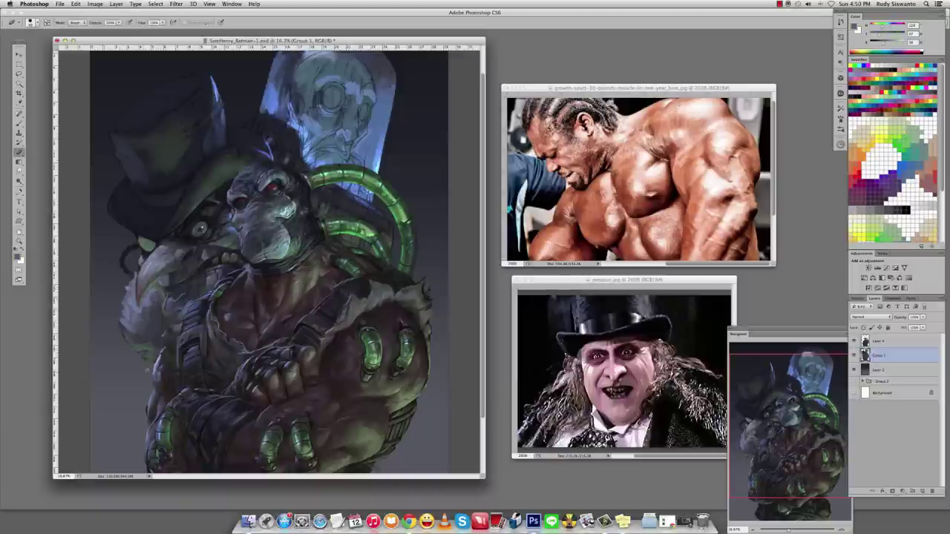
Reshape and repaint the lower outer edge of the pale form below the nose with sampled dark and grey tones.
key("z")
key("super+minus")
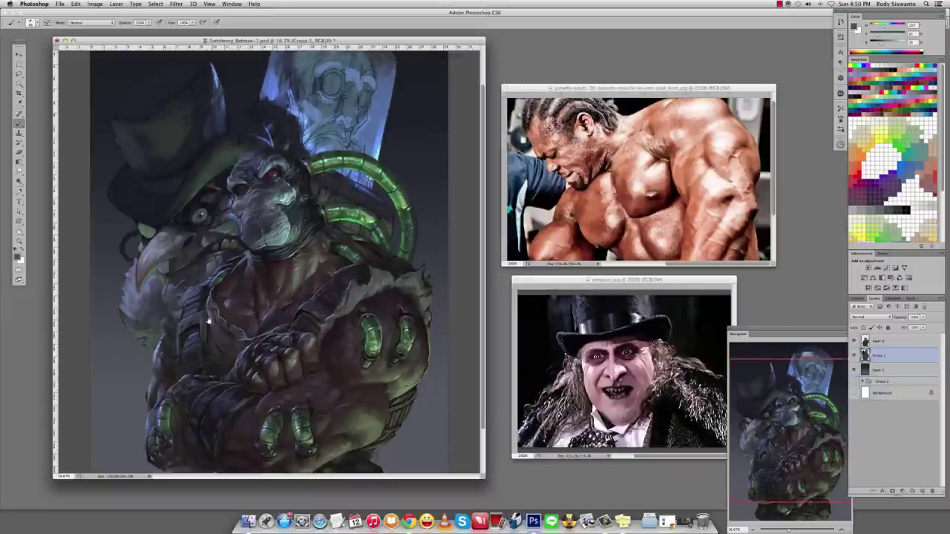
key("super+plus")
key("b")
left_click(142, 204, "alt")
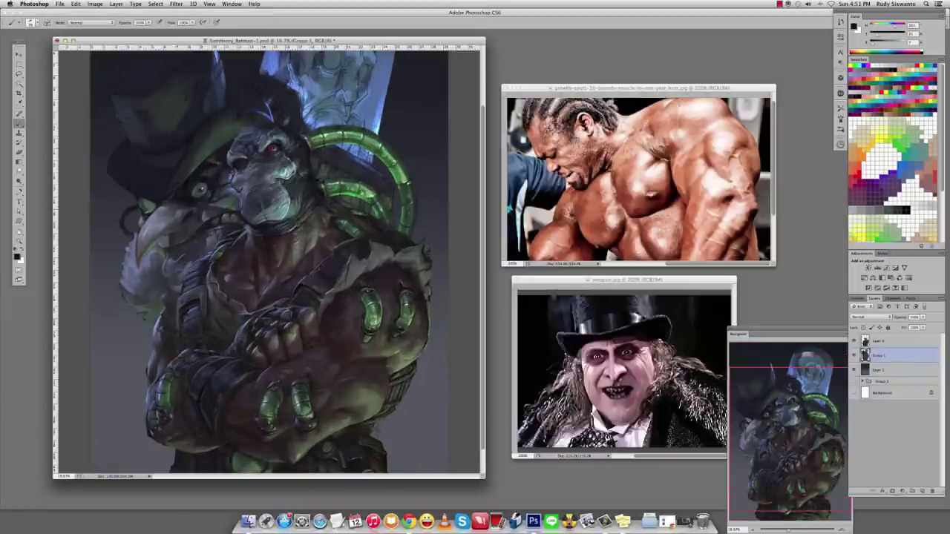
left_click(140, 298, "alt")
left_click_drag(146, 311, 153, 325)
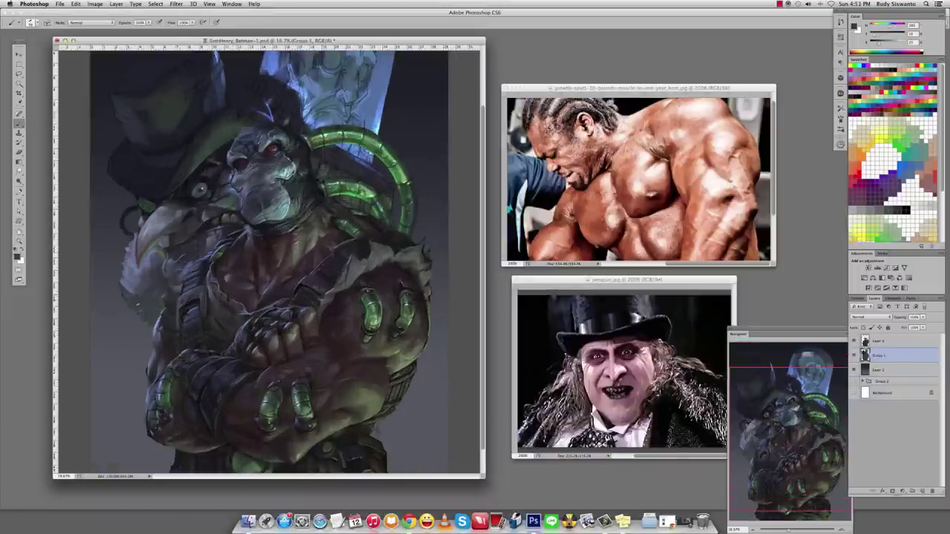
left_click(124, 291, "alt")
mouse_move(133, 285)
left_mouse_down()
mouse_move(139, 293)
mouse_move(127, 300)
left_mouse_up()
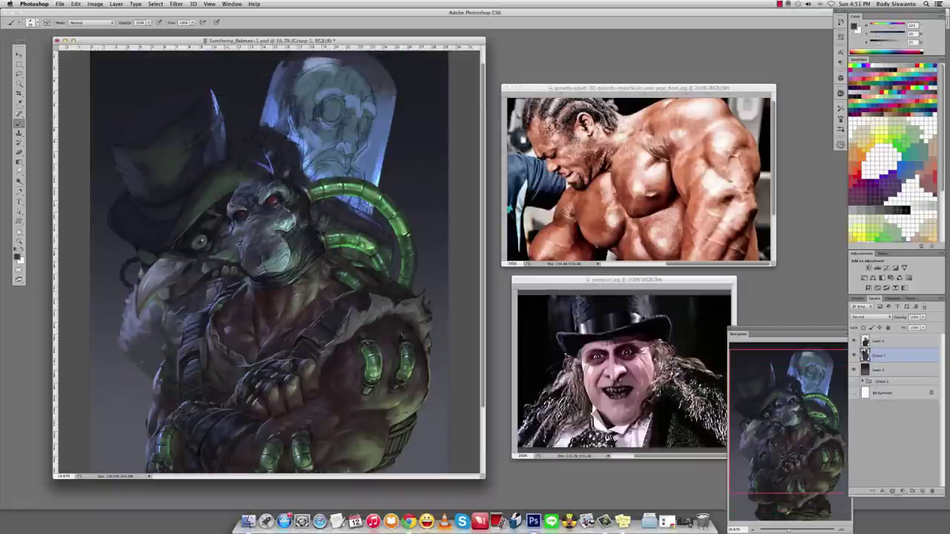
Paint and smudge the cheek and eye area beside the masked head with sampled greys.
left_click(236, 243)
key("r")
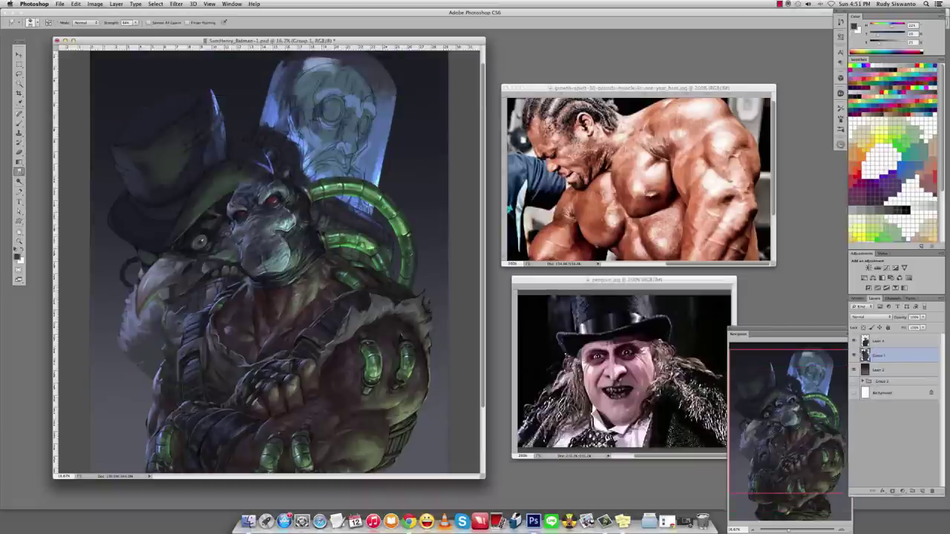
key("b")
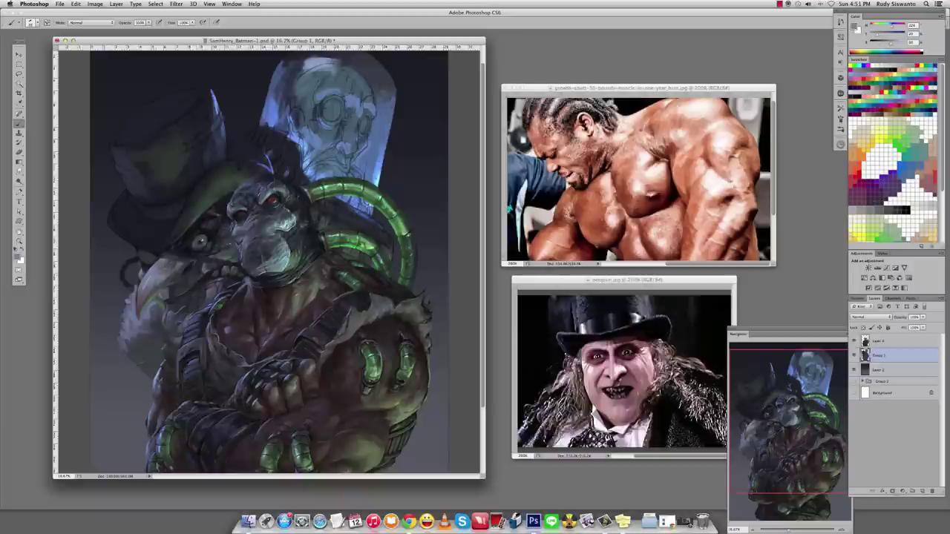
key("r")
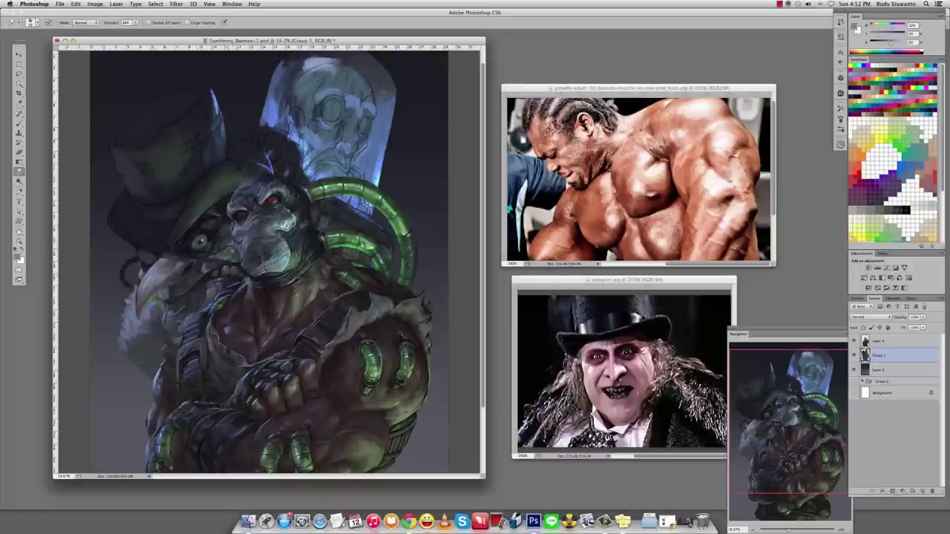
key("b")
left_click(220, 225, "alt")
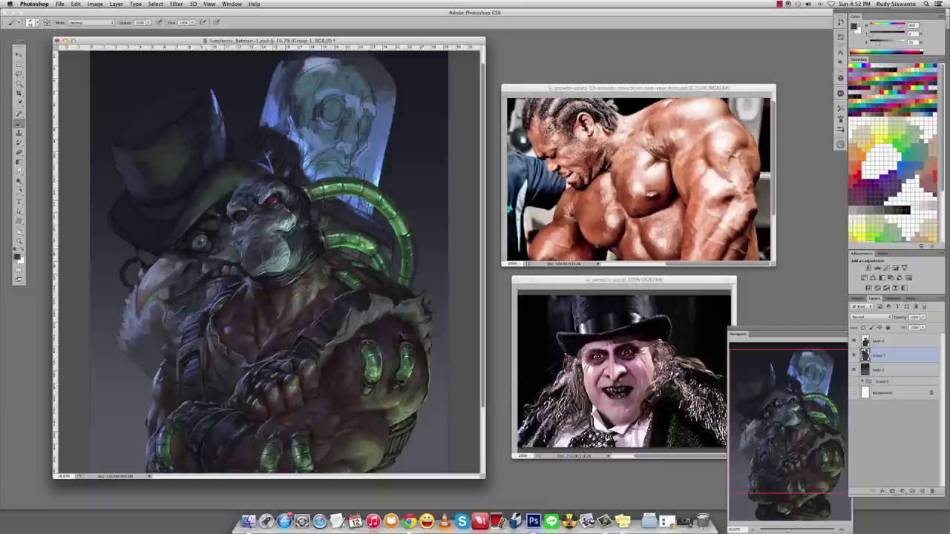
Refine the mouth area and face with tones sampled from the hat, mouth and masked head.
left_click(170, 171, "alt")
left_click(170, 170, "alt")
left_click(208, 271, "alt")
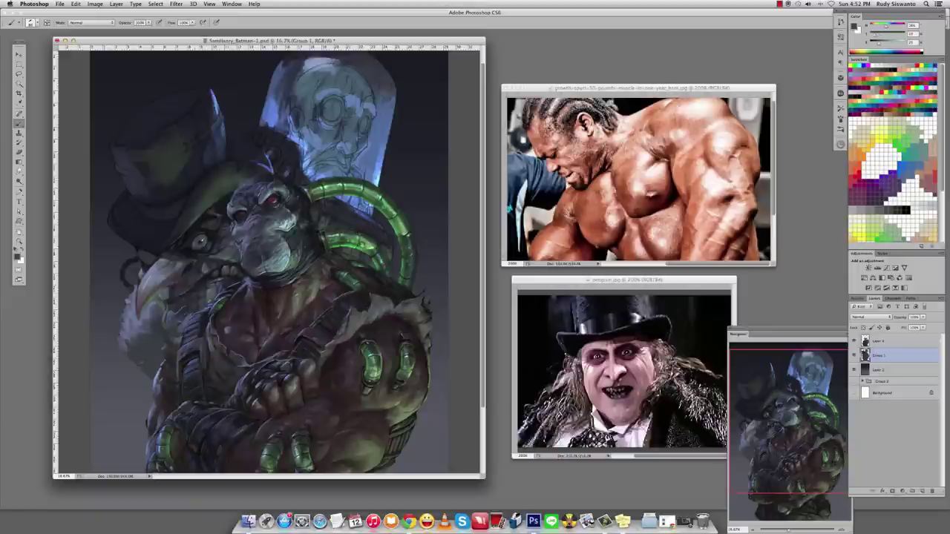
left_click(207, 271, "alt")
left_click(289, 211, "alt")
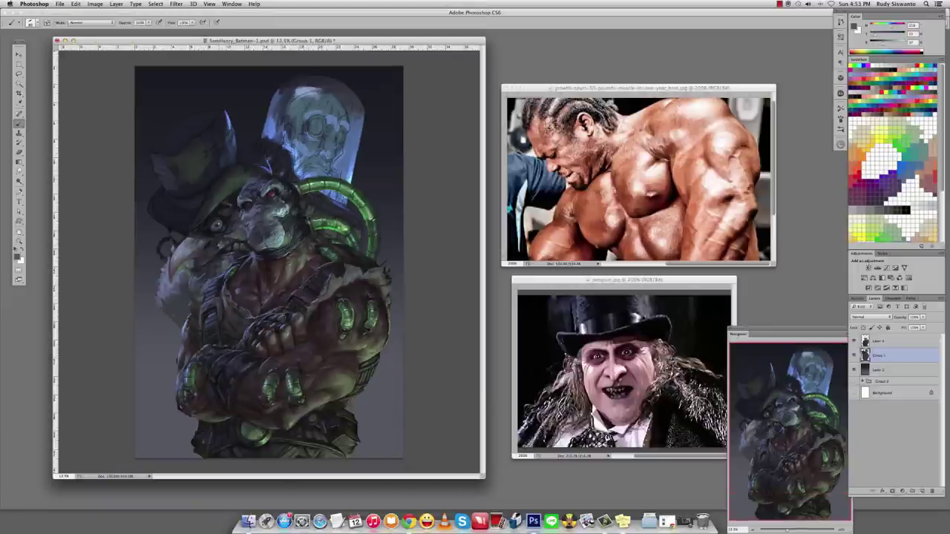
Lock Group 1's transparent pixels and paint and smudge a sampled blue-grey highlight along the hat brim above the nose.
left_click(201, 235, "alt")
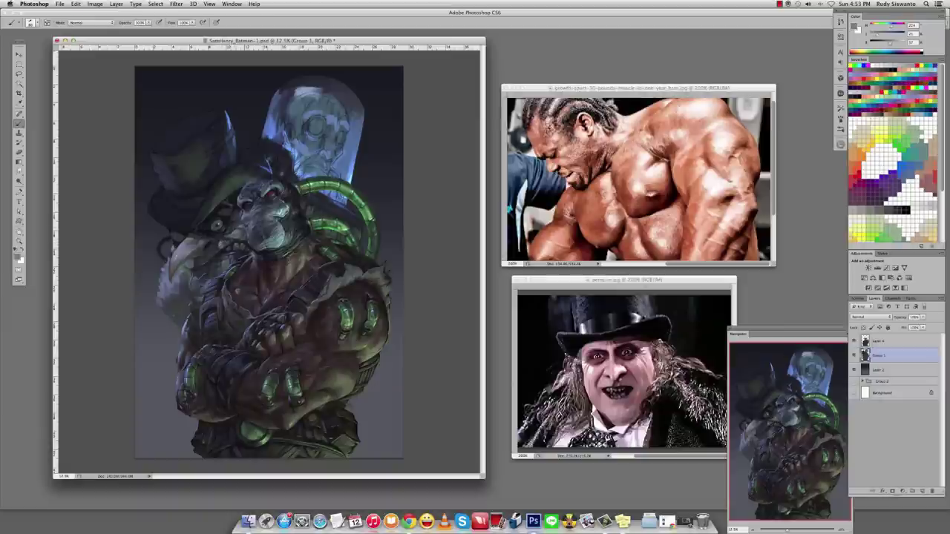
left_click(210, 195, "alt")
left_click(260, 174, "alt")
key("slash")
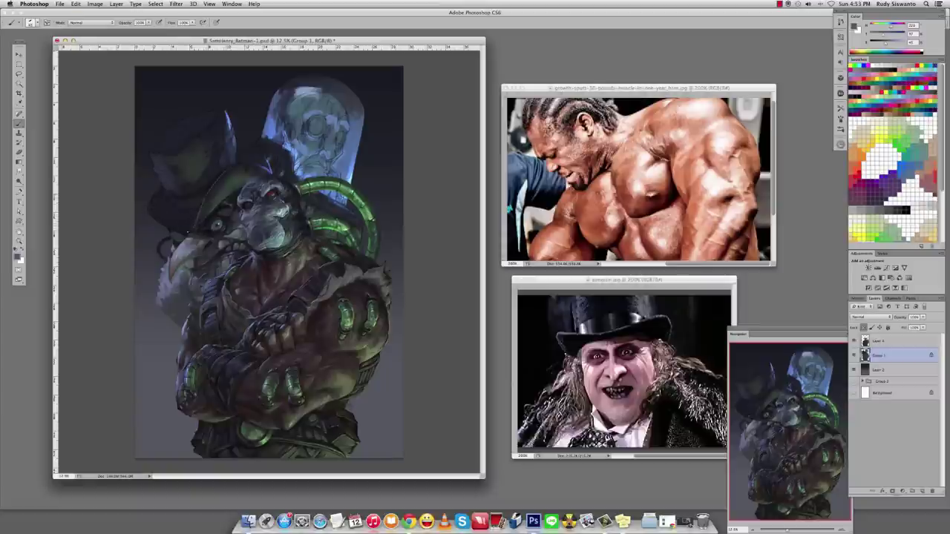
left_click_drag(178, 230, 190, 220)
key("r")
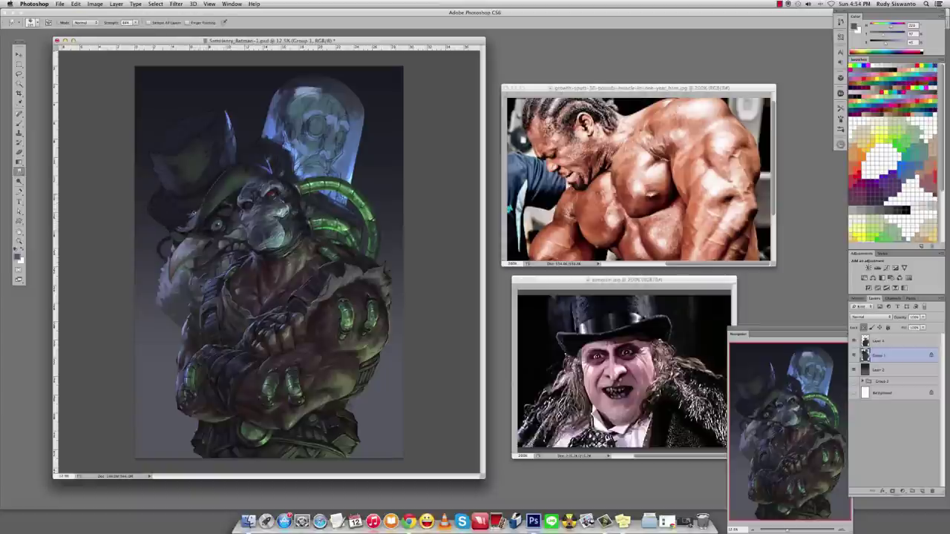
key("b")
left_click(185, 220, "alt")
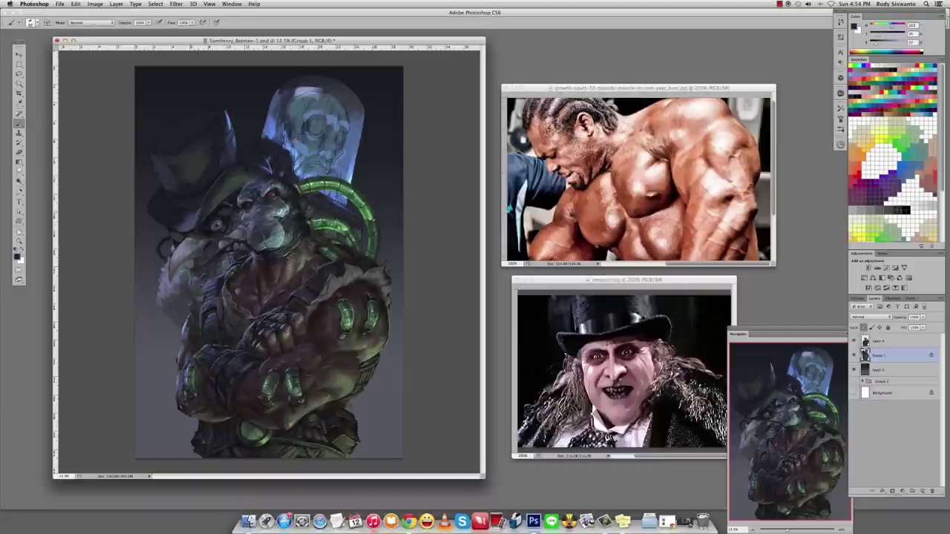
Reshape the outer edge of the hat brim with dark tones sampled from it, and blend tones sampled from the mouth area and masked head.
left_click(155, 192, "alt")
left_click_drag(157, 188, 150, 215)
left_click(157, 192, "alt")
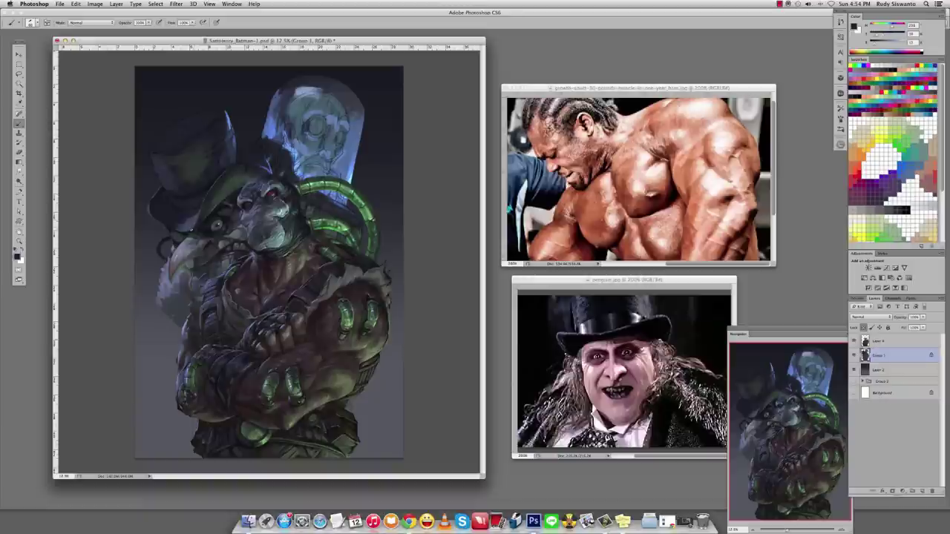
left_click(239, 238, "alt")
key("r")
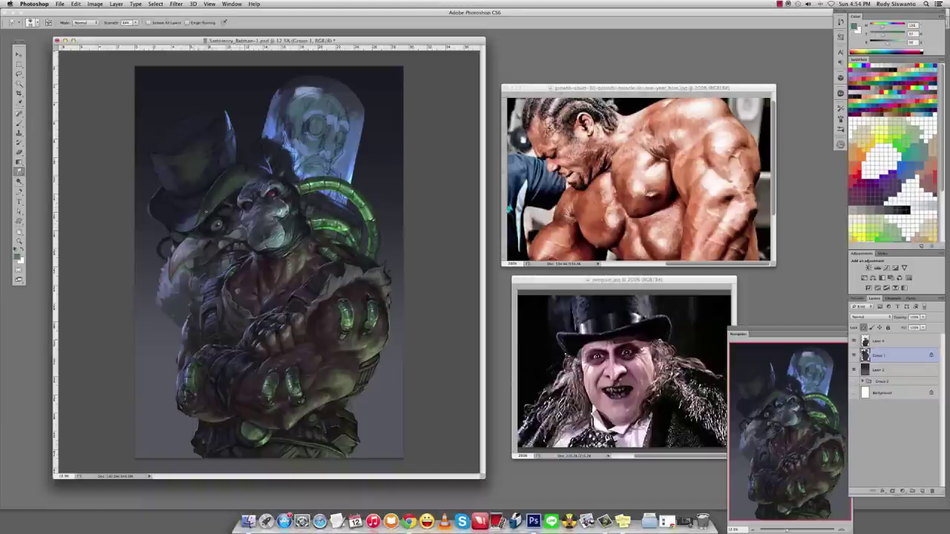
key("b")
left_click(199, 219, "alt")
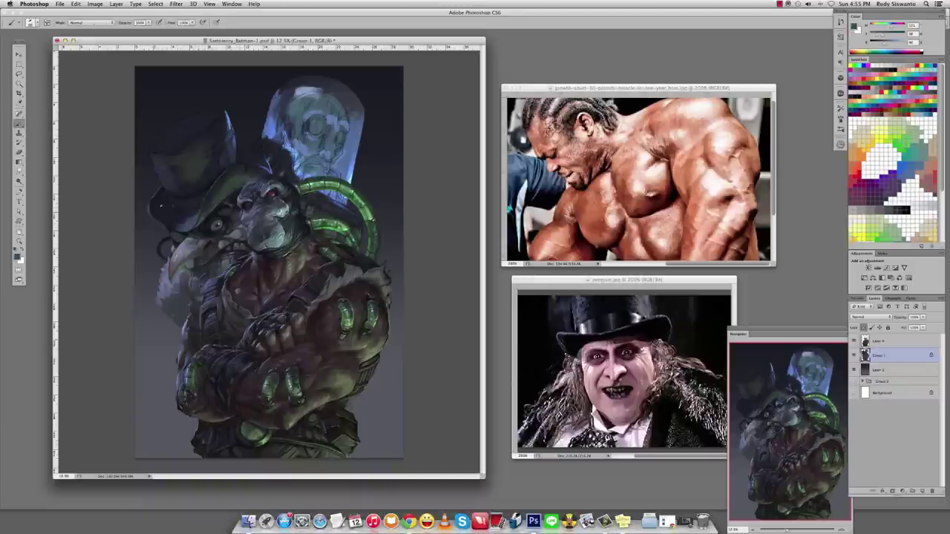
left_click(273, 191, "alt")
left_click(242, 254, "alt")
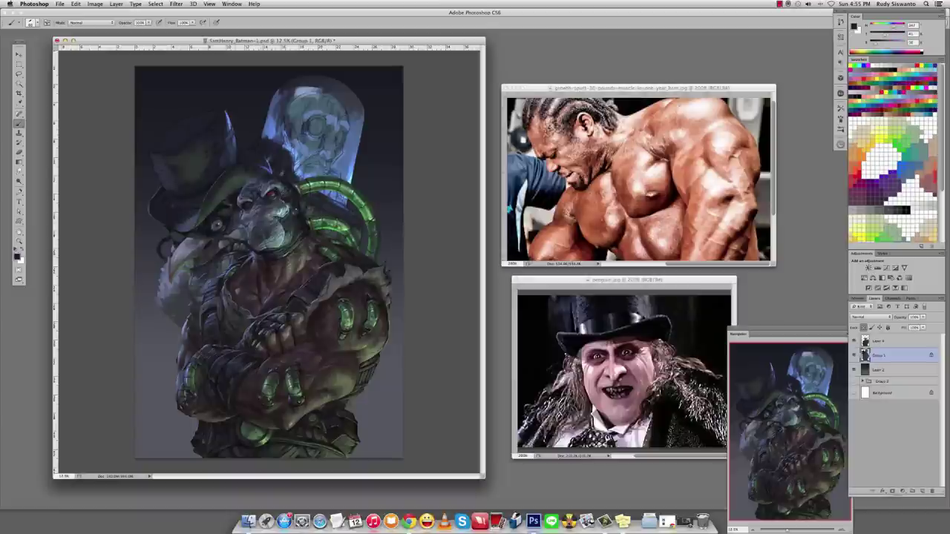
Paint a pale blue-grey highlight where the hat crown meets the brim and smudge it into the sampled tones.
left_click(190, 223, "alt")
left_click(169, 193, "alt")
left_click(170, 197, "alt")
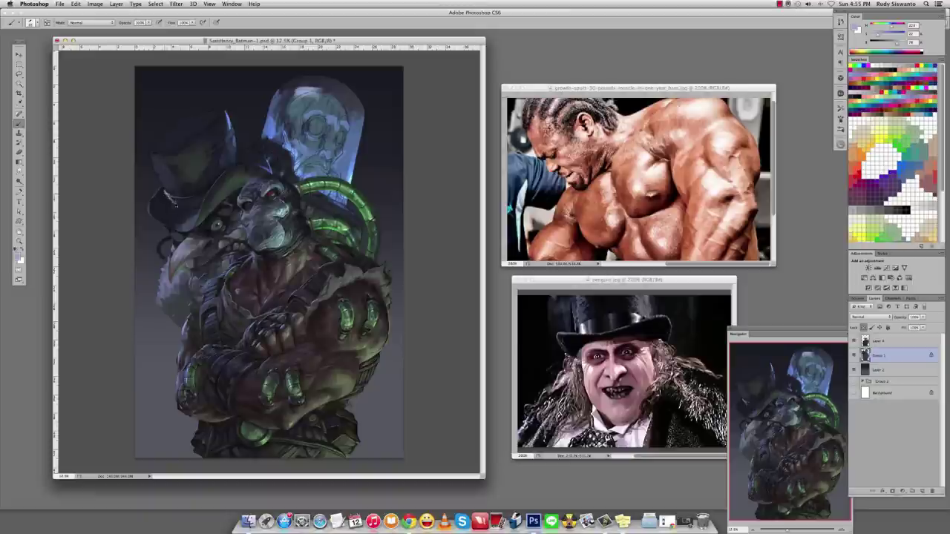
left_click(197, 201, "alt")
key("r")
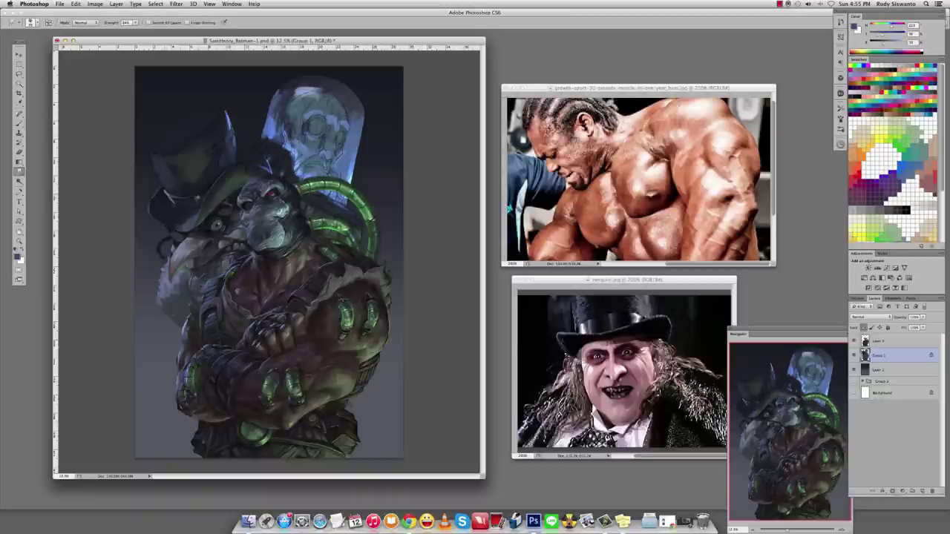
key("b")
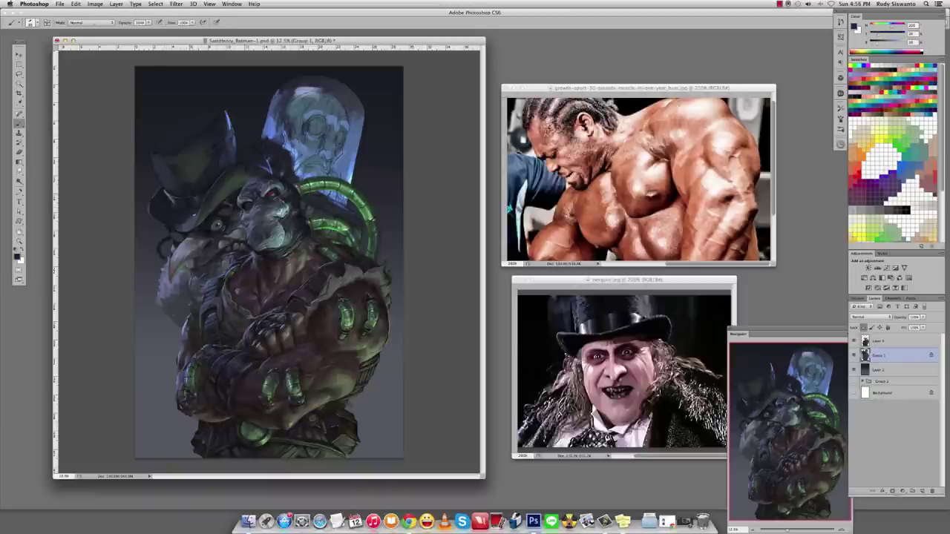
Soften the brim surface and its outer end with sampled dark and grey tones, smudging the strokes together.
left_click(173, 208, "alt")
left_click(175, 210, "alt")
key("r")
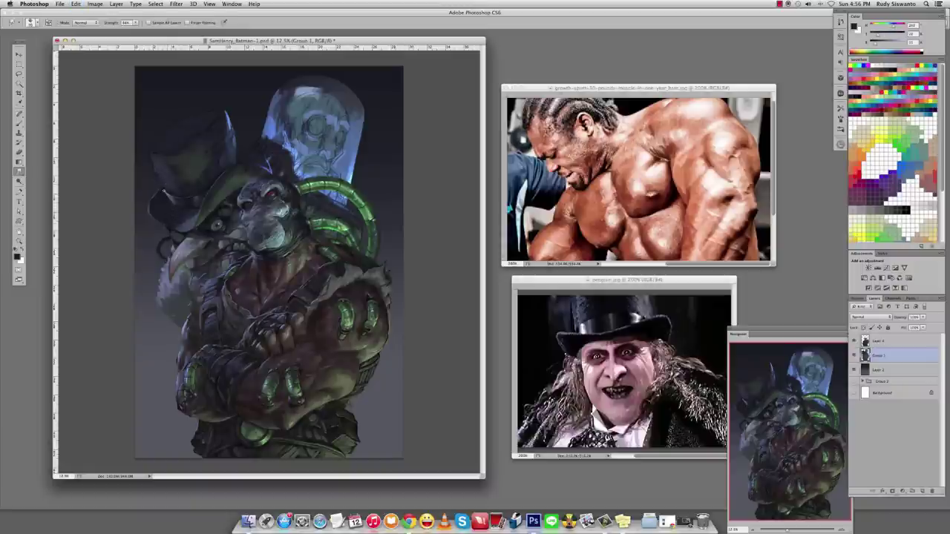
key("b")
left_click(161, 189, "alt")
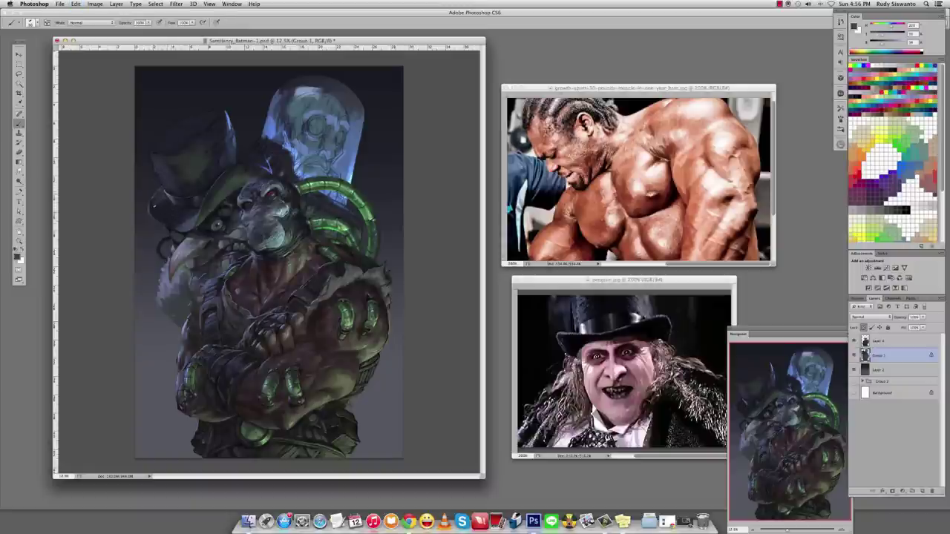
key("r")
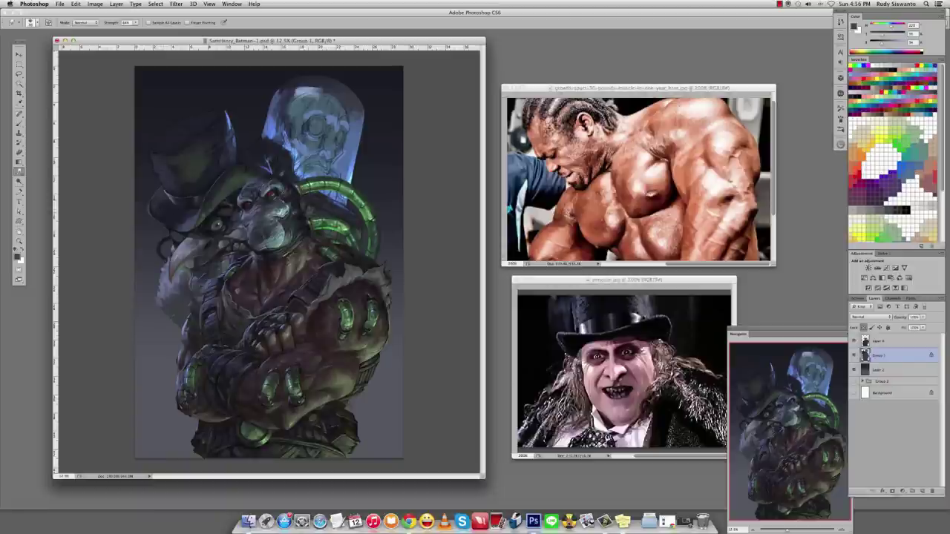
key("b")
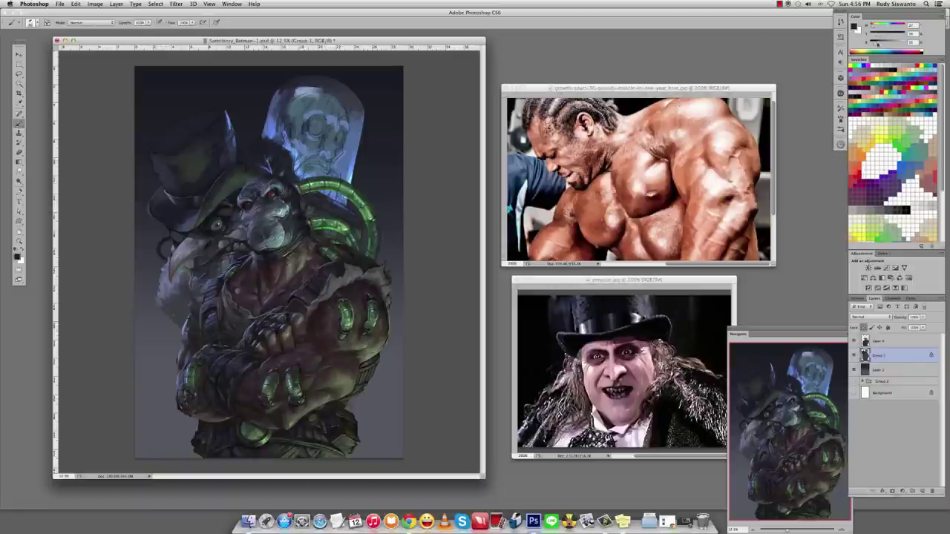
Deepen the shadows on the hat brim and along the base of the crown with sampled dark tones.
left_click(169, 215, "alt")
left_click(170, 223, "alt")
left_click(198, 192)
left_click(194, 190, "alt")
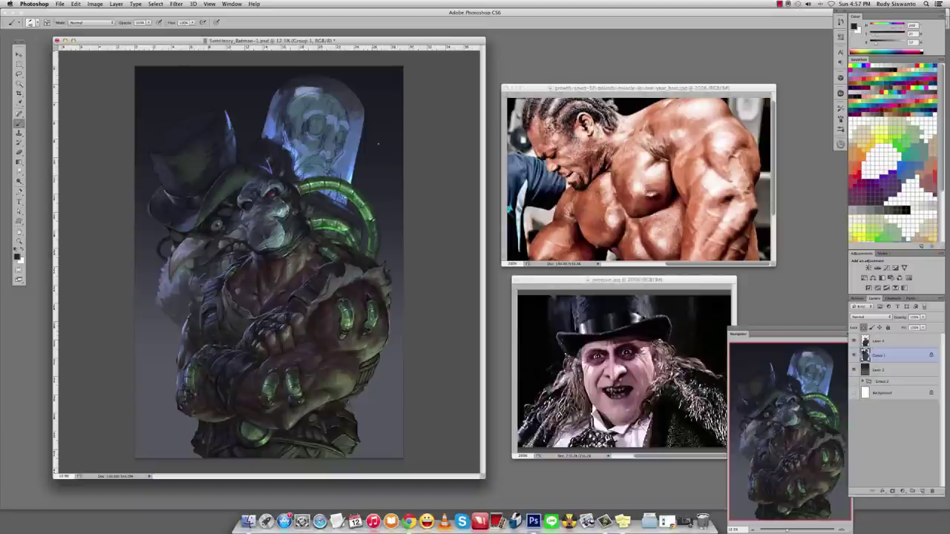
Sample the pale form below the nose, switch to the Mixer Brush and adjust its brush tip settings.
left_click(168, 301, "alt")
key("shift+b")
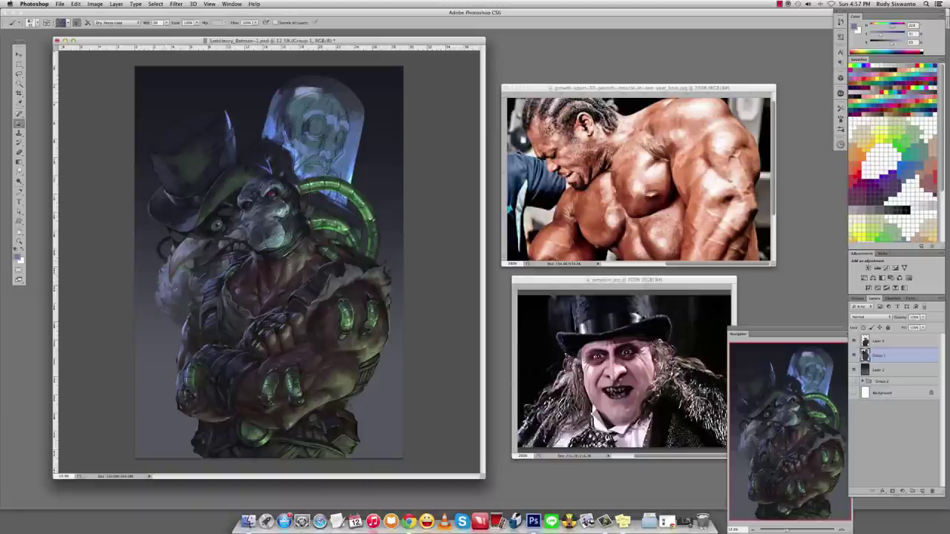
left_click(840, 107)
left_click(31, 22)
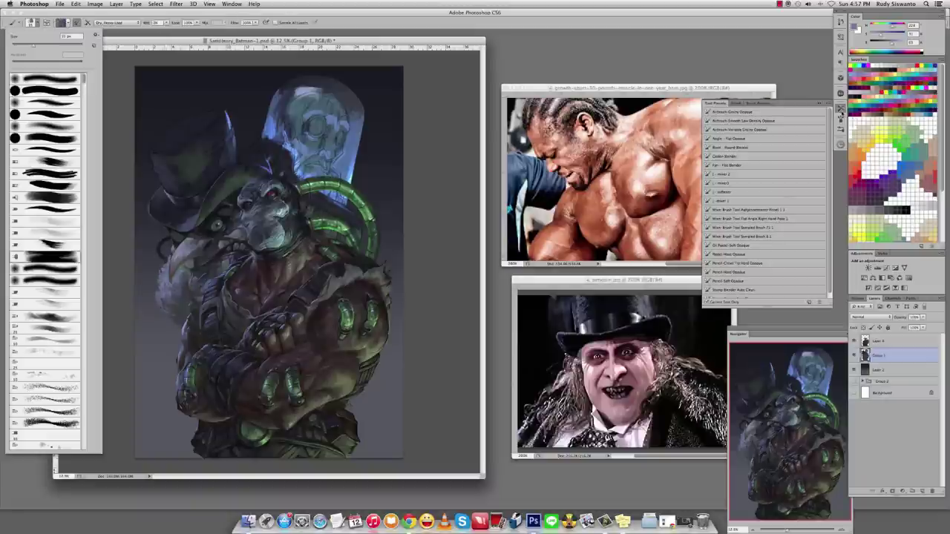
left_click(735, 102)
left_click(790, 196)
left_click(791, 163)
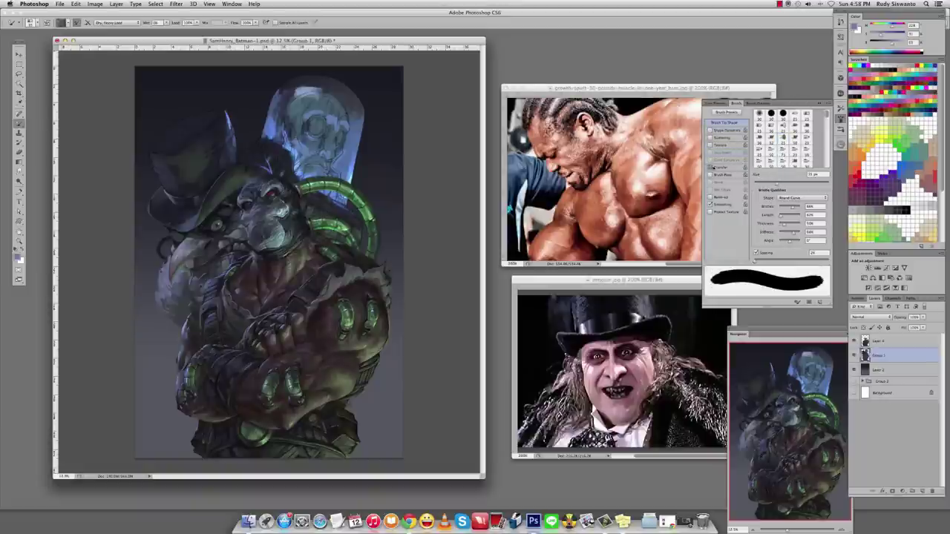
Blend the pale form below the nose with the Mixer Brush at 45% flow, then return to the regular Brush.
left_click(178, 297)
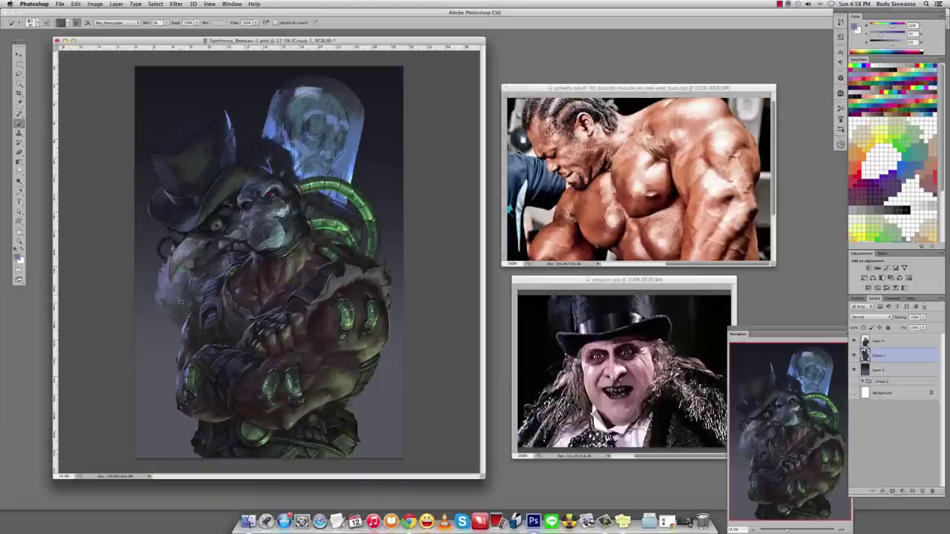
key("shift+4")
key("shift+5")
left_click_drag(178, 297, 176, 291)
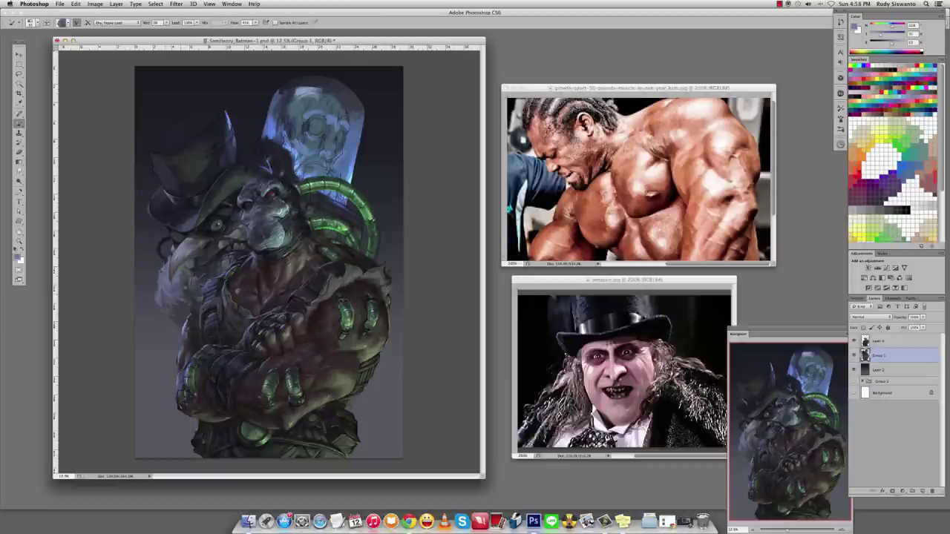
key("shift+b")
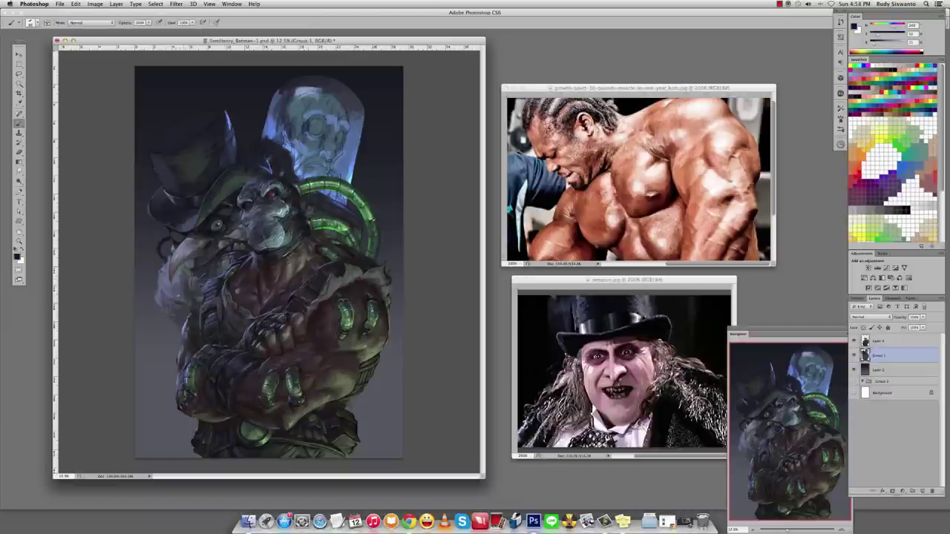
Build up fur-like strokes on the pale form below the nose with repeatedly sampled dark and blue-grey tones.
left_click(178, 297, "alt")
left_click(175, 290, "alt")
left_click(176, 293, "alt")
left_click(162, 288, "alt")
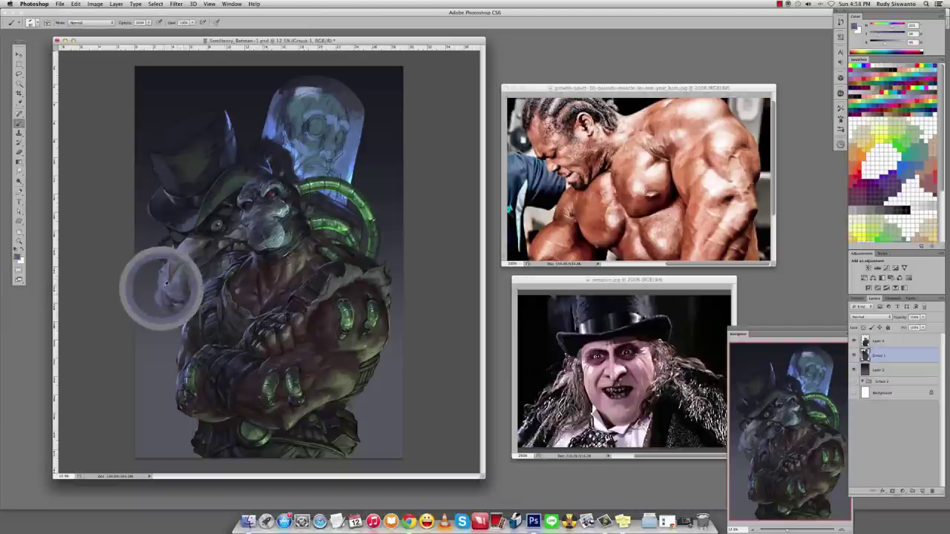
left_click(177, 296, "alt")
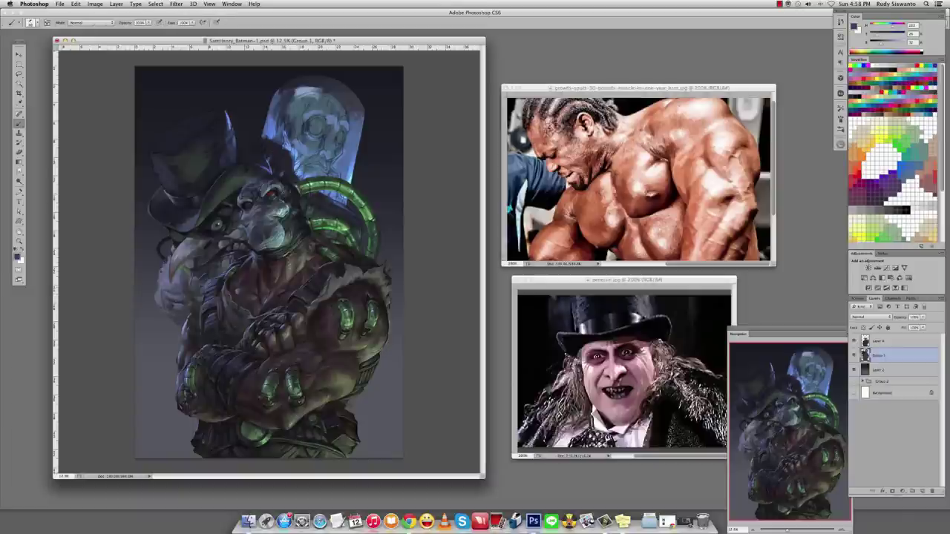
left_click(178, 296, "alt")
left_click(178, 297, "alt")
left_click(178, 297, "alt")
left_click(178, 297, "alt")
left_click(178, 297, "alt")
left_click(178, 297, "alt")
left_click(178, 297, "alt")
left_click(178, 297, "alt")
left_click(169, 292, "alt")
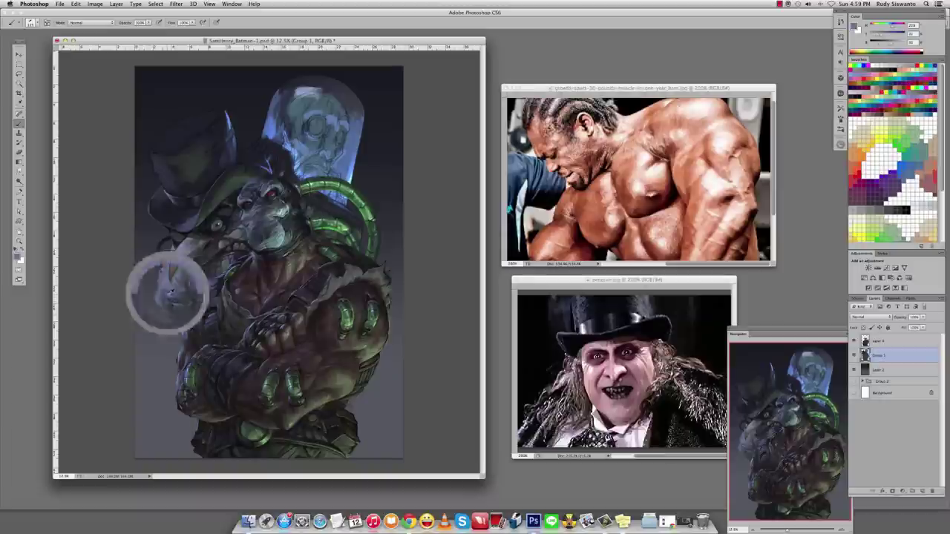
left_click(175, 282, "alt")
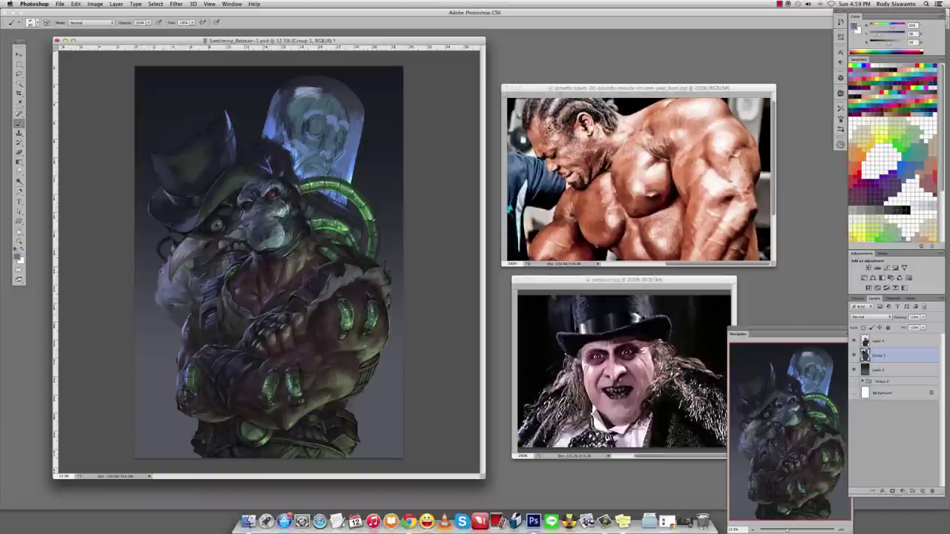
Lock Group 1's transparent pixels, brush Soft Light strokes over the pale form below the nose, and reset the brush mode to Normal.
key("shift+alt+f")
left_click(159, 259, "alt")
key("slash")
mouse_move(159, 259)
left_mouse_down()
mouse_move(162, 297)
mouse_move(193, 315)
mouse_move(182, 308)
left_mouse_up()
left_click_drag(151, 276, 172, 292)
right_click(245, 252, "shift")
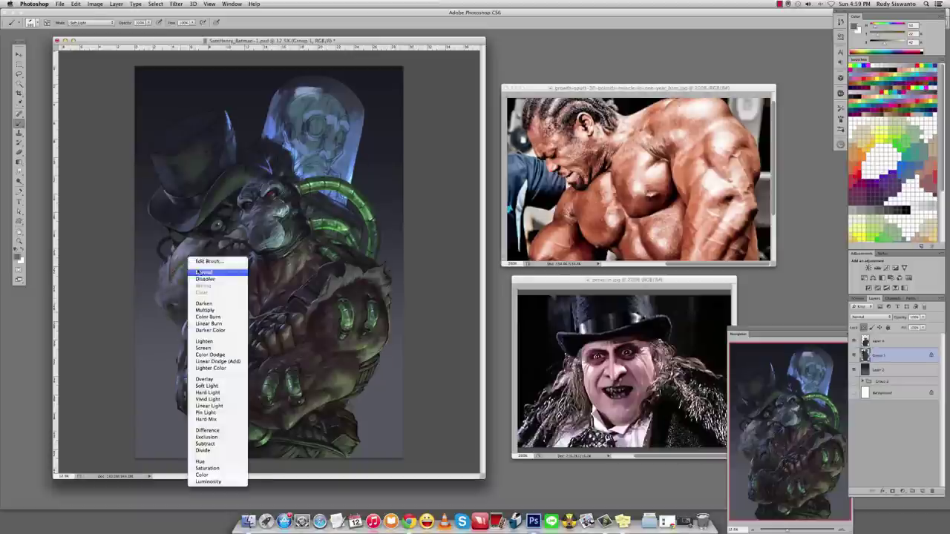
left_click(252, 263)
Refine the nose and hat brim with black and tones sampled from the nose, mask and brim.
key("d")
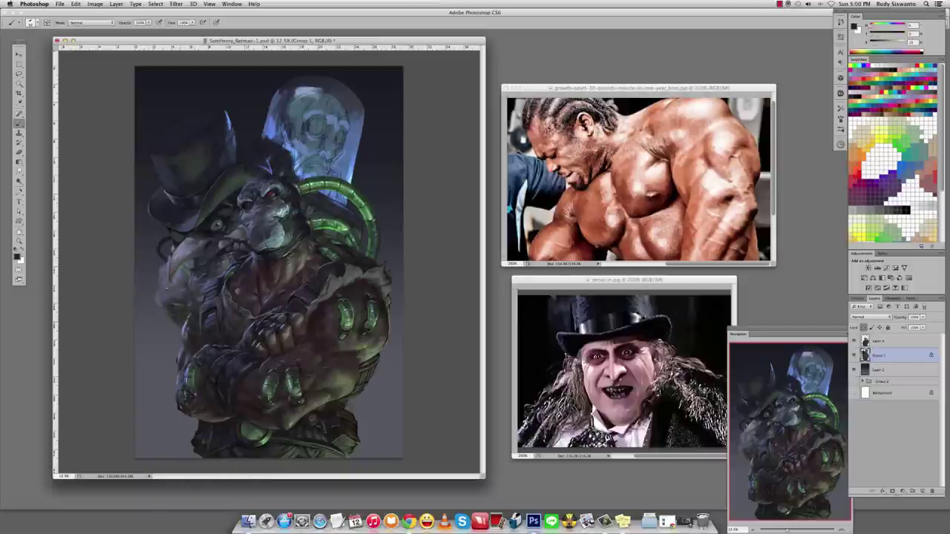
left_click(171, 260, "alt")
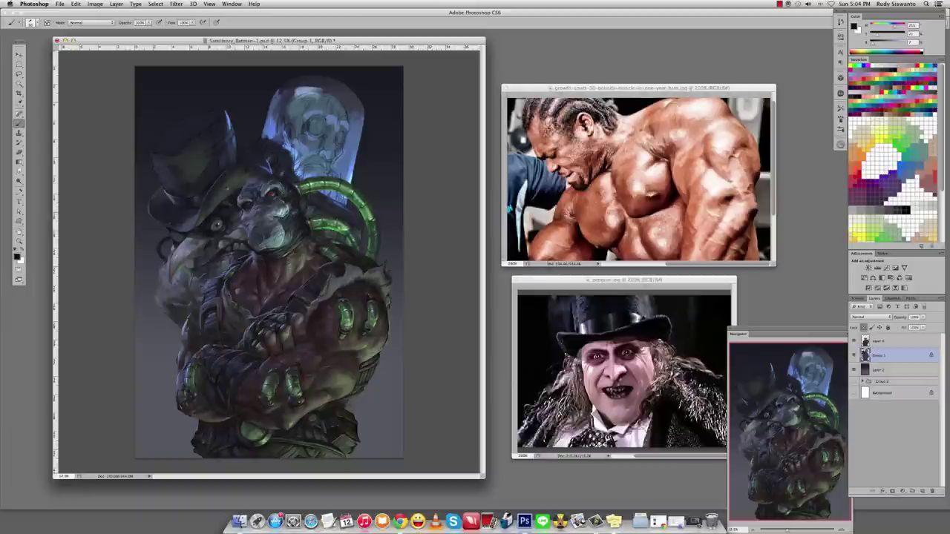
left_click(234, 196, "alt")
left_click(153, 201, "alt")
left_click(192, 206, "alt")
left_click(150, 211, "alt")
key("l")
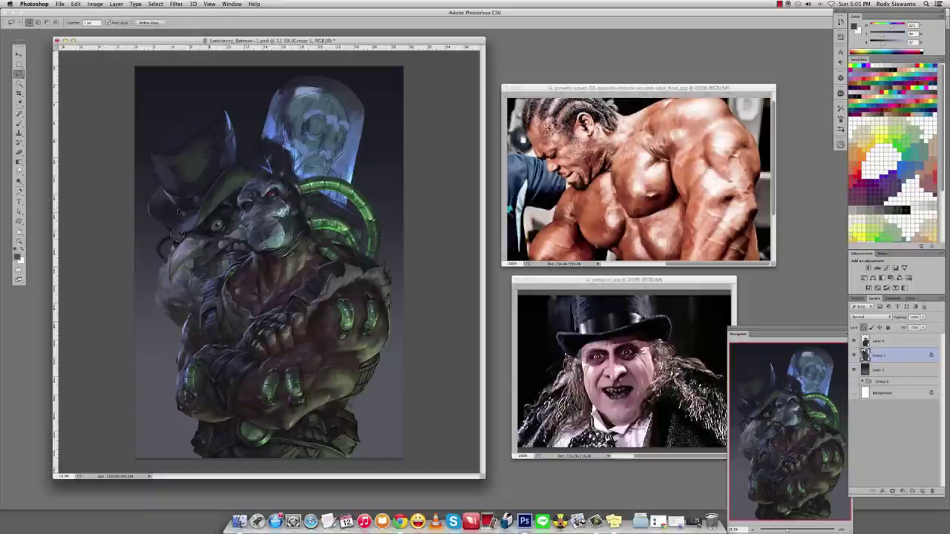
key("g")
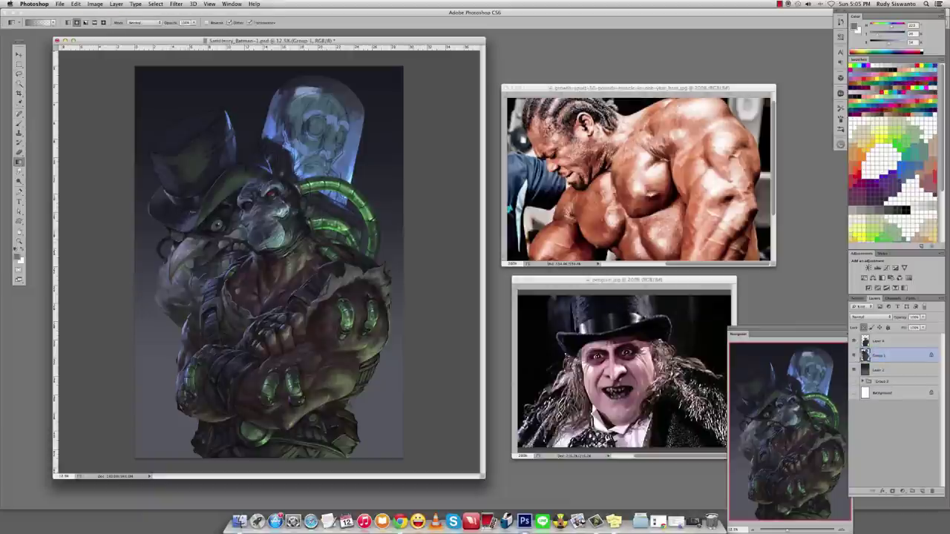
Lighten the hooked nose and the pale form below it with a Color Dodge brush, then reset the brush mode to Normal.
key("b")
right_click(178, 286, "shift")
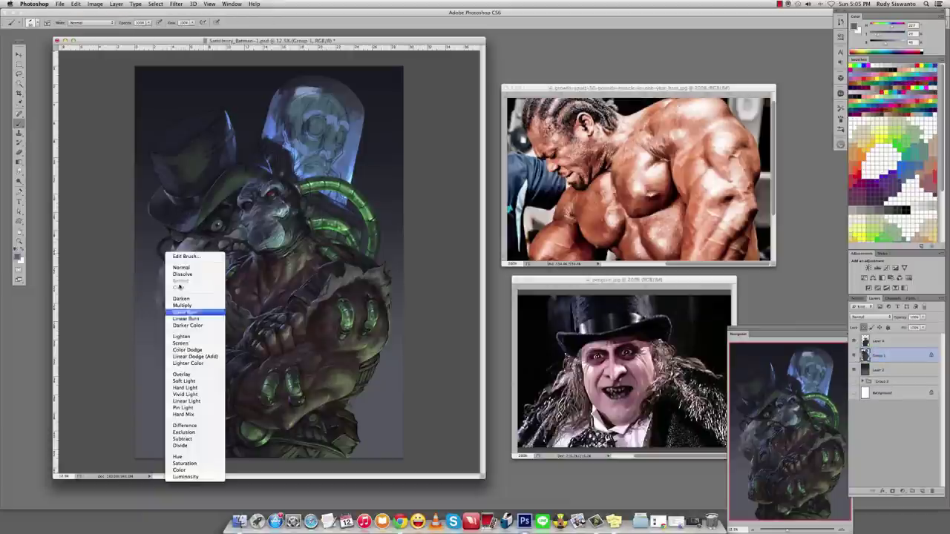
left_click(187, 350)
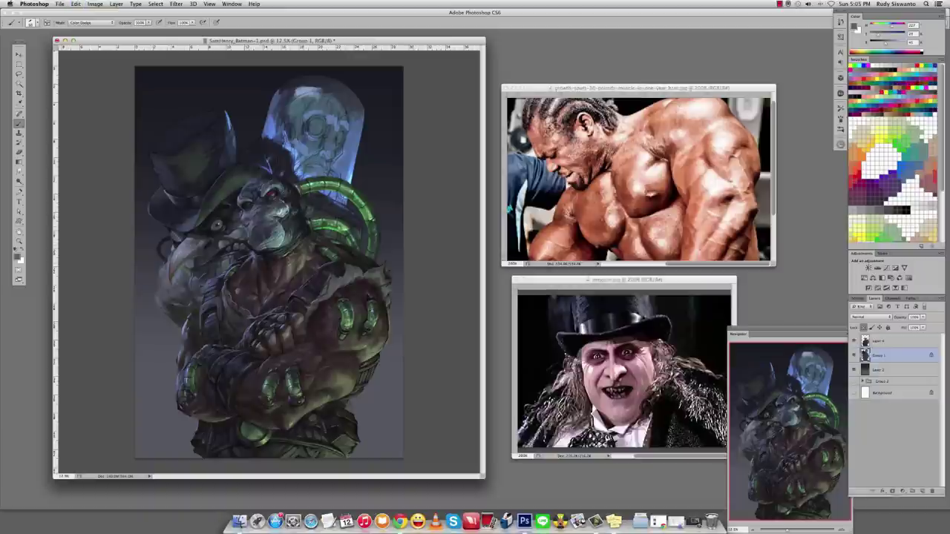
right_click(175, 215, "shift")
left_click(182, 234)
Lock Group 1's transparent pixels and brush Color Dodge light onto the top-hatted figure, then reset the brush mode to Normal.
key("e")
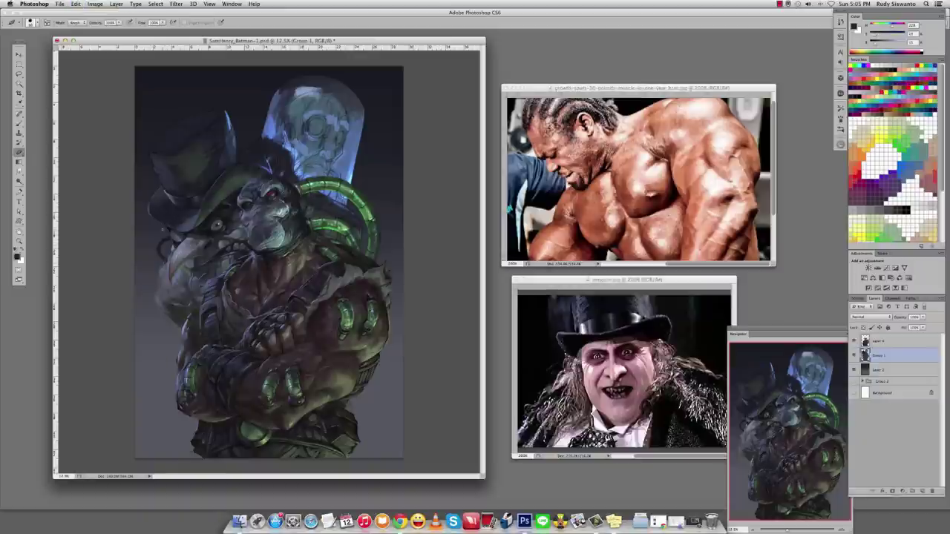
key("super+equal")
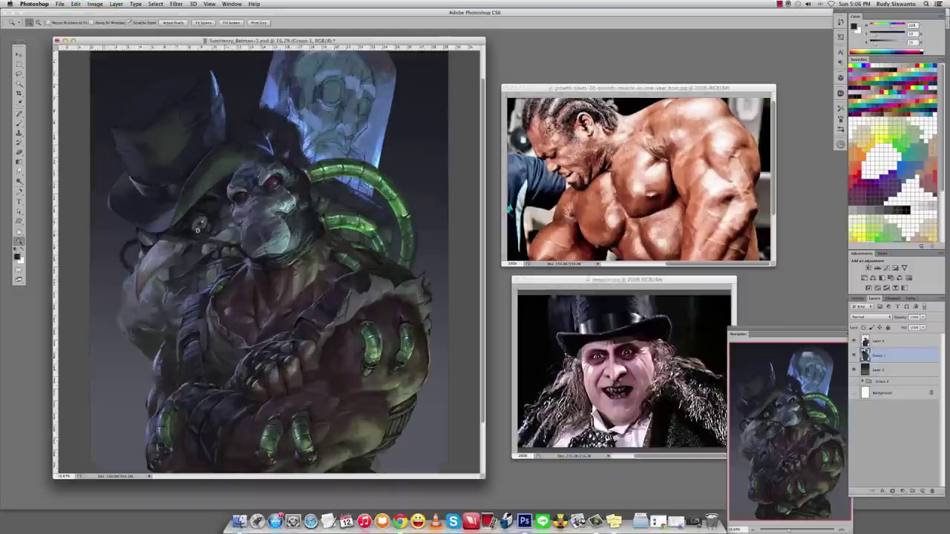
key("b")
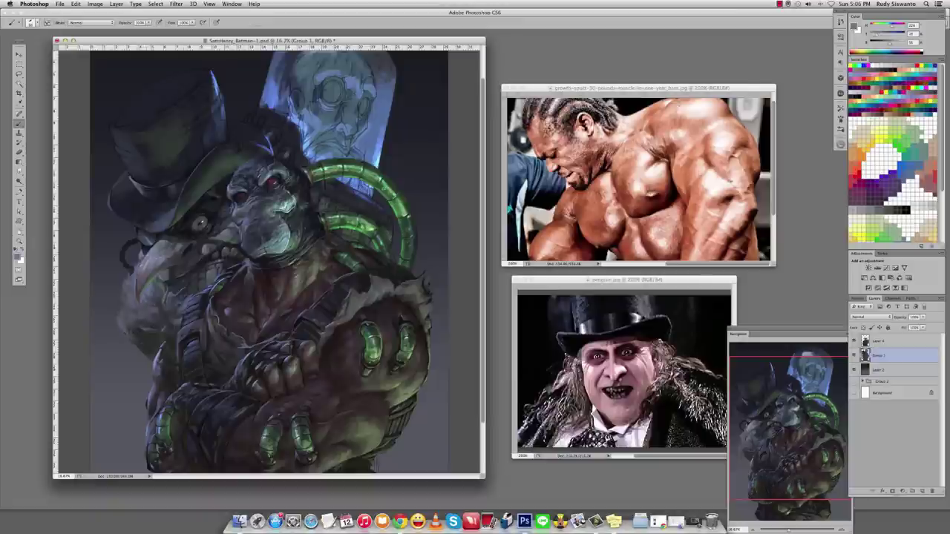
key("shift+alt+d")
key("slash")
right_click(153, 192, "shift")
left_click(170, 196)
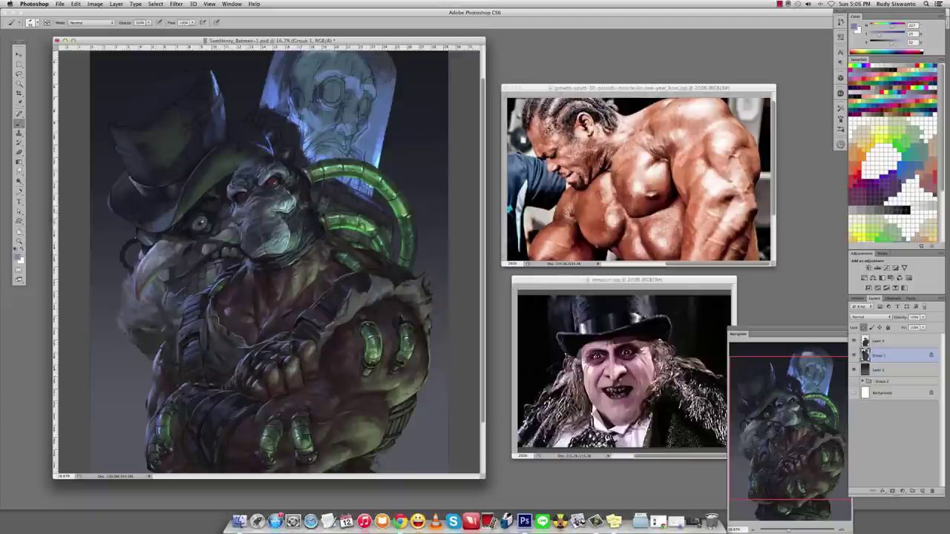
Undo the last stroke and detail the ring beside the hooked nose with greys sampled next to it.
key("ctrl+z")
left_click(147, 242, "alt")
left_click(147, 242, "alt")
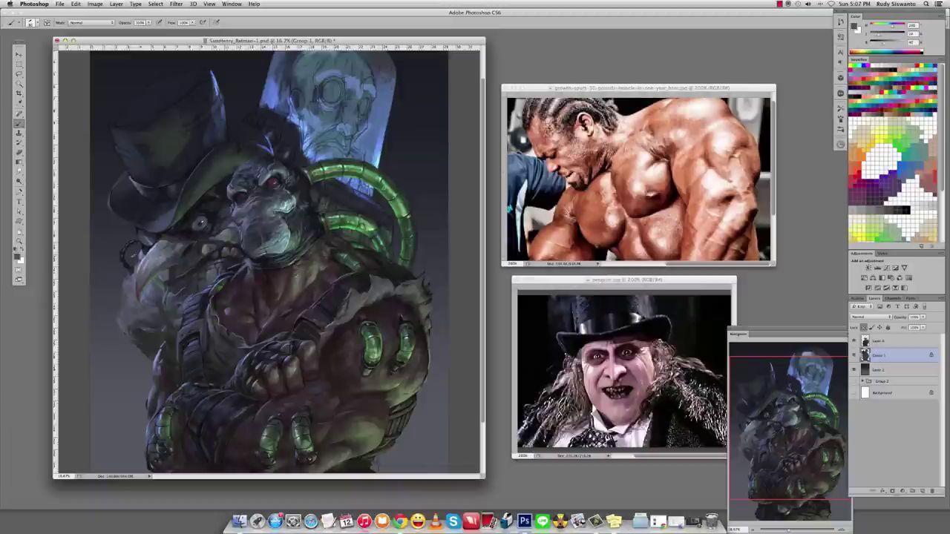
left_click(147, 242, "alt")
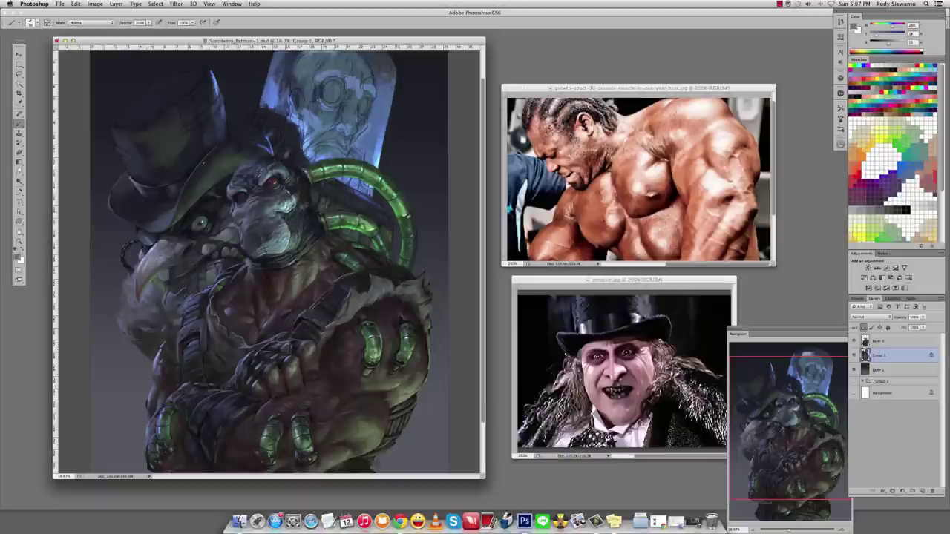
Paint the curved front of the hat brim with dark tones sampled from the hat and brim.
left_click(185, 185, "alt")
left_click(227, 152, "alt")
left_click(225, 159, "alt")
left_click(240, 145, "alt")
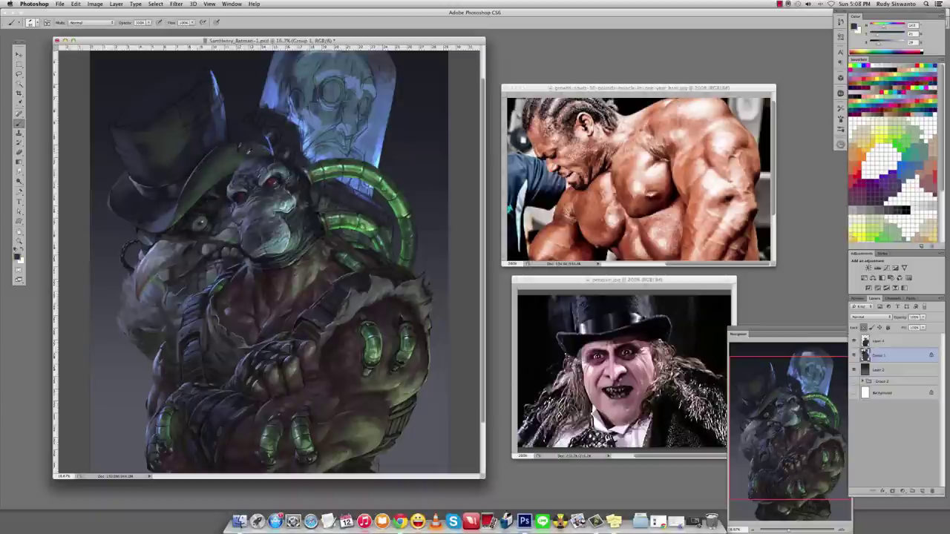
left_click(248, 158, "alt")
Check the brim against the Group 2 sketch and paint its far side behind the masked head with sampled tones.
left_click(854, 381)
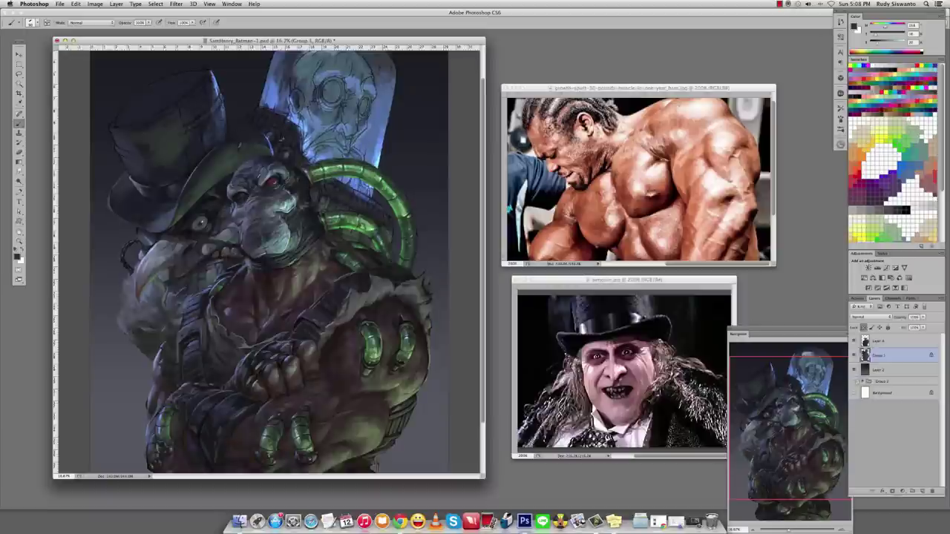
left_click(253, 136, "alt")
key("slash")
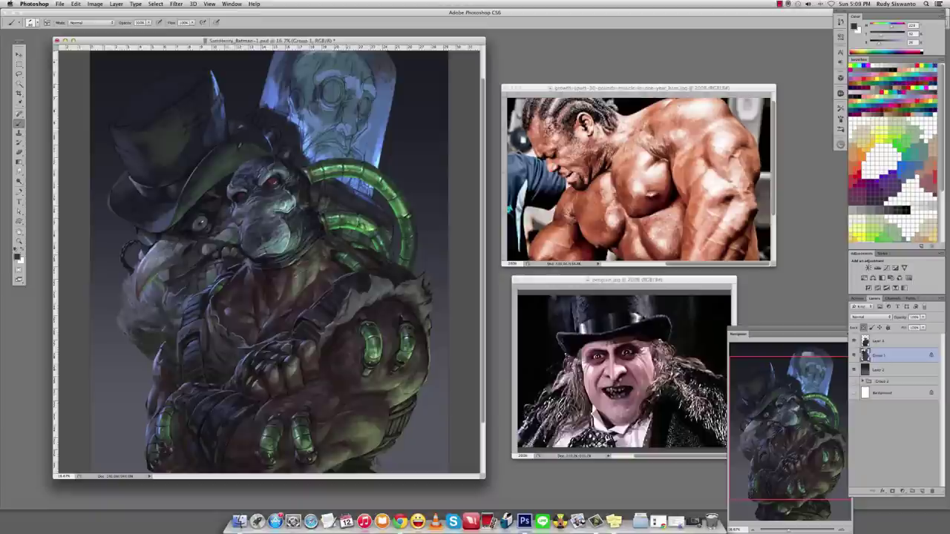
left_click(263, 131, "alt")
Paint the flat top of the top hat's crown with a brim-sampled tone and define its rim with neighbouring tones.
left_click(148, 216, "alt")
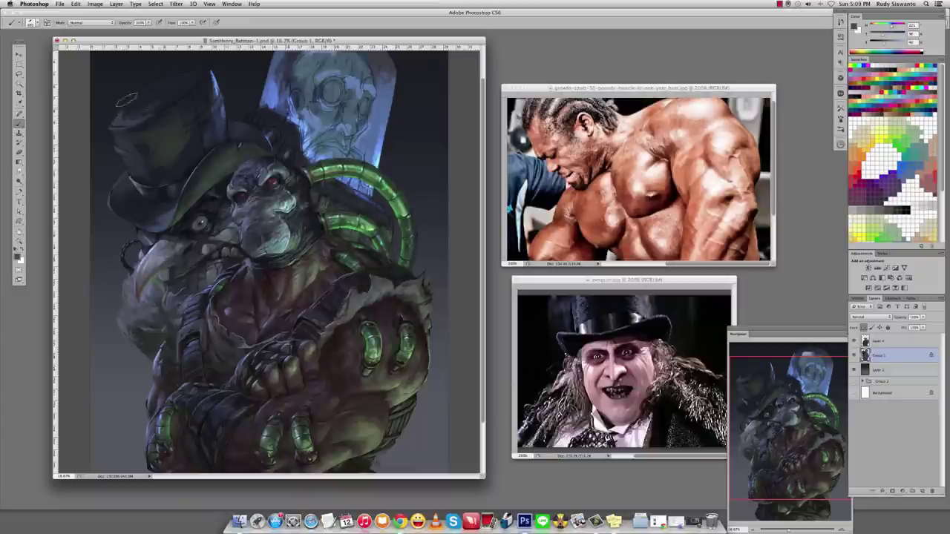
left_click_drag(126, 98, 162, 90)
left_click(143, 120, "alt")
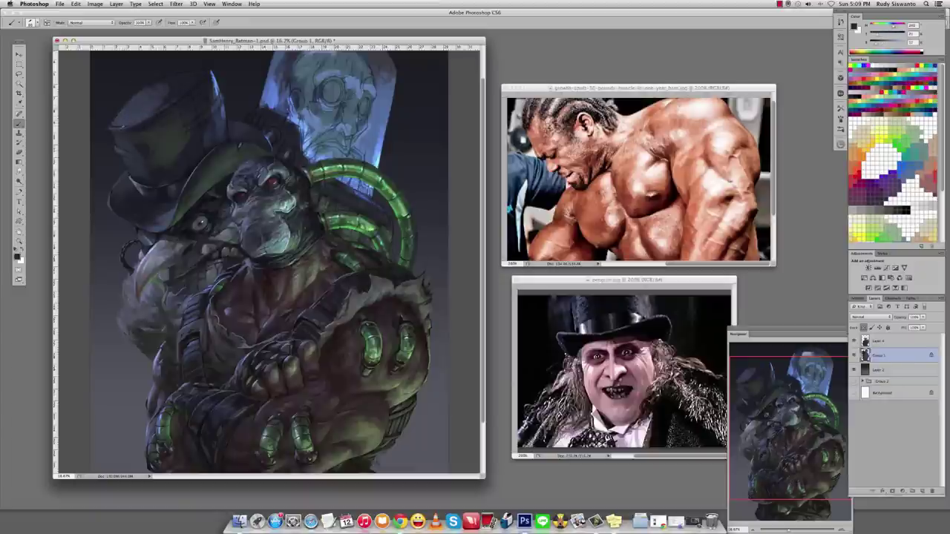
left_click(136, 115, "alt")
mouse_move(134, 100)
left_mouse_down()
mouse_move(158, 100)
mouse_move(195, 70)
left_mouse_up()
left_click(124, 147, "alt")
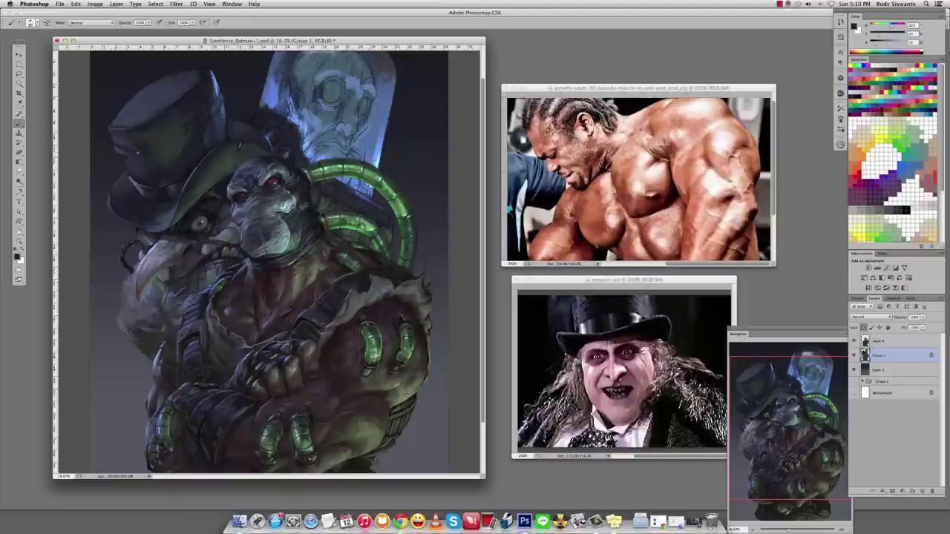
Clean up the crown just below the hat's top rim with a sampled dark tone and soften it with the Smudge tool.
key("e")
key("b")
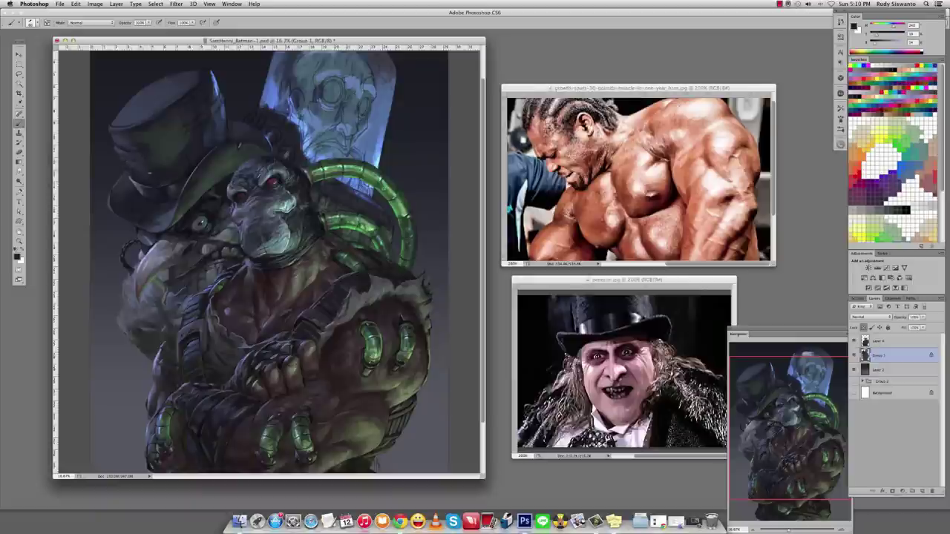
left_click(141, 146, "alt")
key("r")
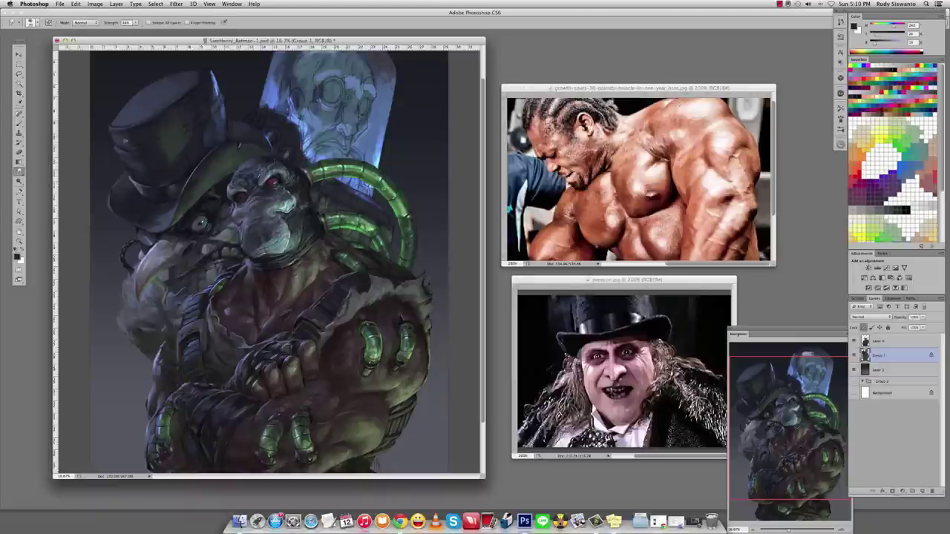
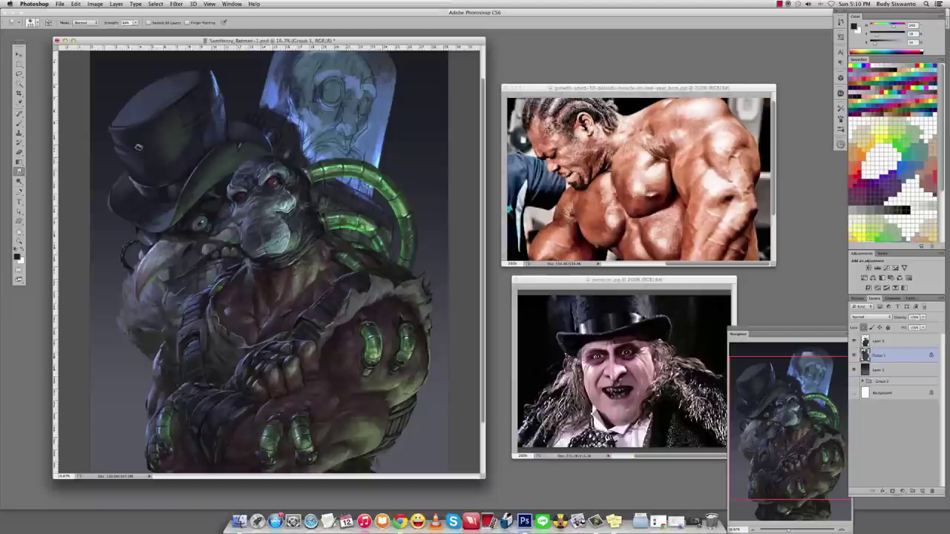
key("b")
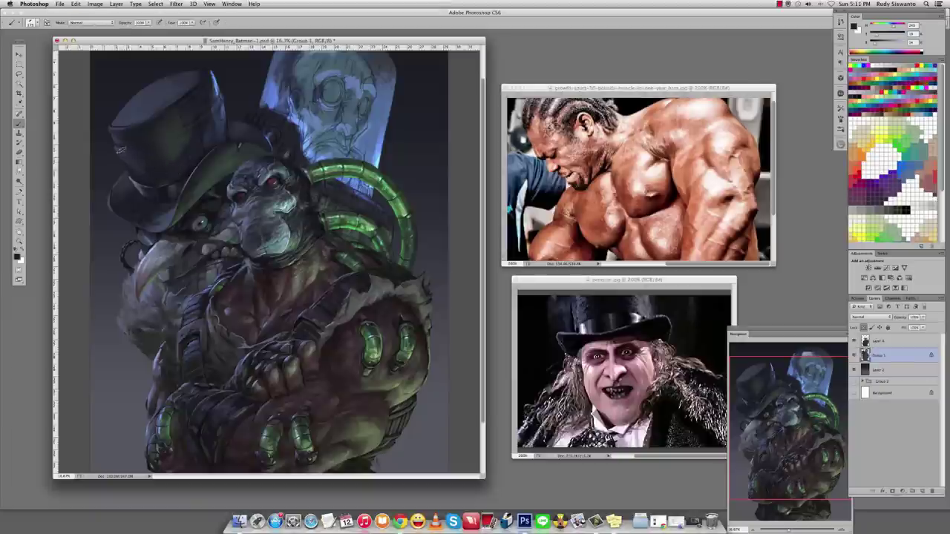
Shade the side of the hat's crown up to its edge beside the blue spike, using tones sampled from the crown.
left_click(121, 152, "alt")
left_click(170, 138, "alt")
left_click(183, 159, "alt")
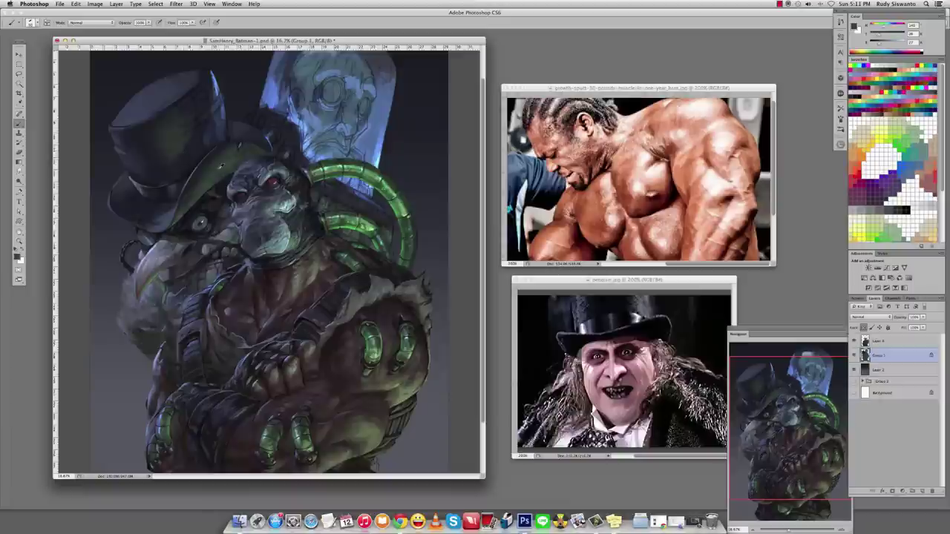
mouse_move(194, 128)
left_mouse_down()
mouse_move(187, 101)
mouse_move(204, 79)
left_mouse_up()
left_click(163, 149, "alt")
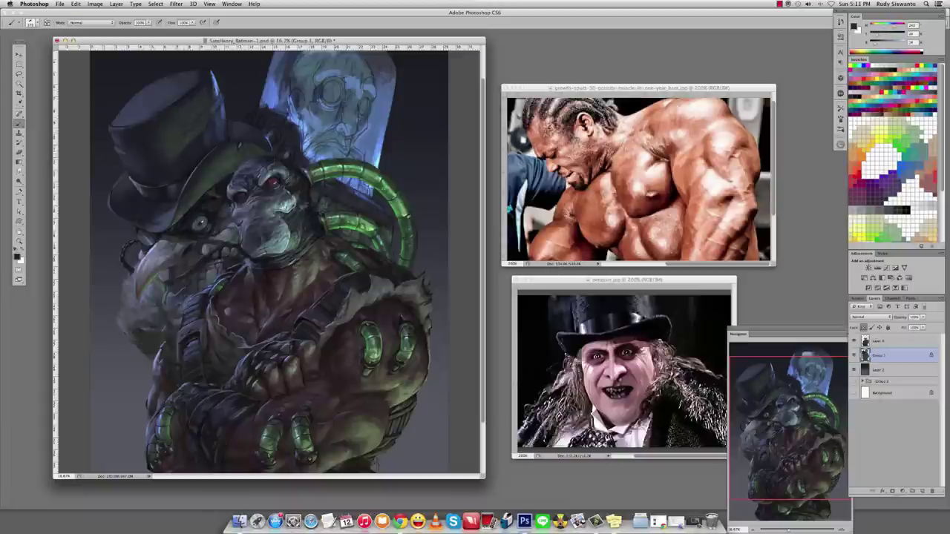
left_click(164, 150, "alt")
left_click(181, 158, "alt")
left_click(182, 138, "alt")
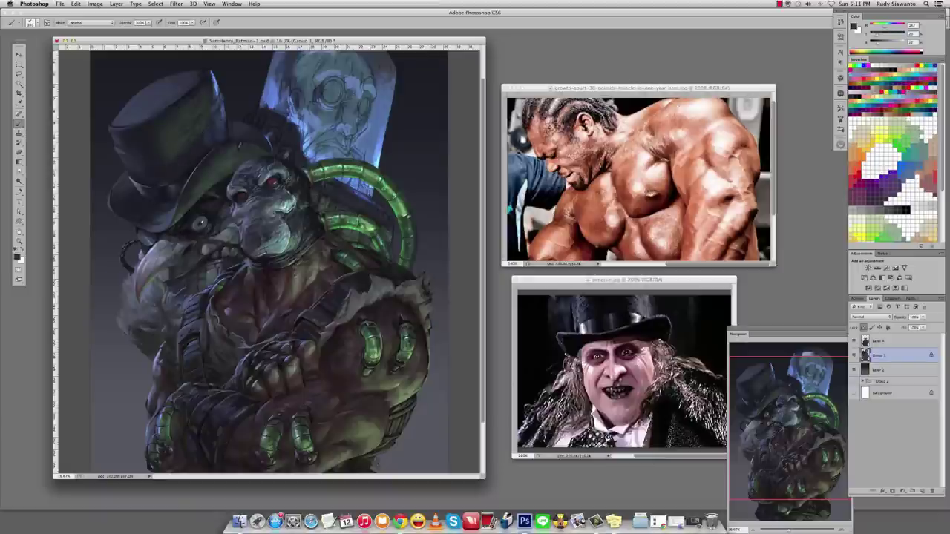
Refine the green-tinted underside of the hat brim above the masked head with tones sampled from the brim.
left_click(228, 166, "alt")
left_click(236, 148, "alt")
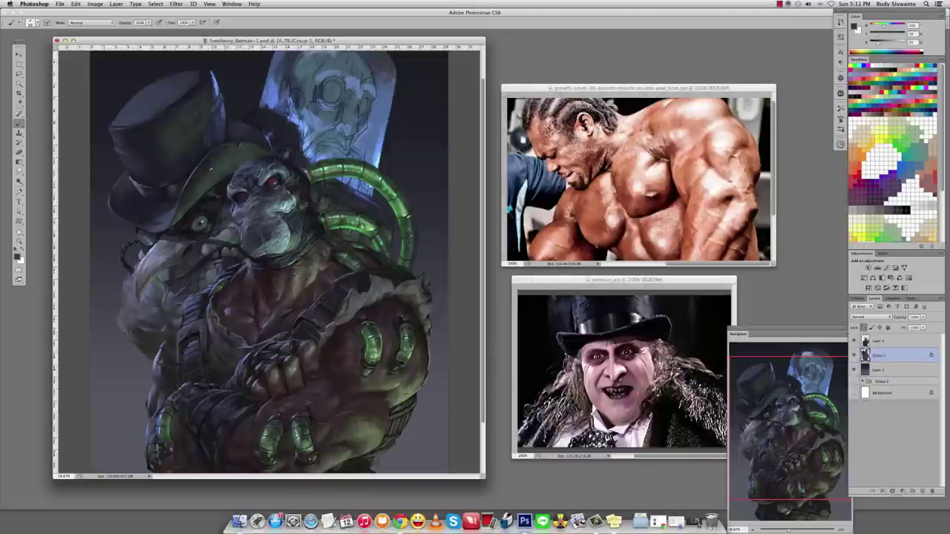
left_click(214, 157, "alt")
left_click(215, 157, "alt")
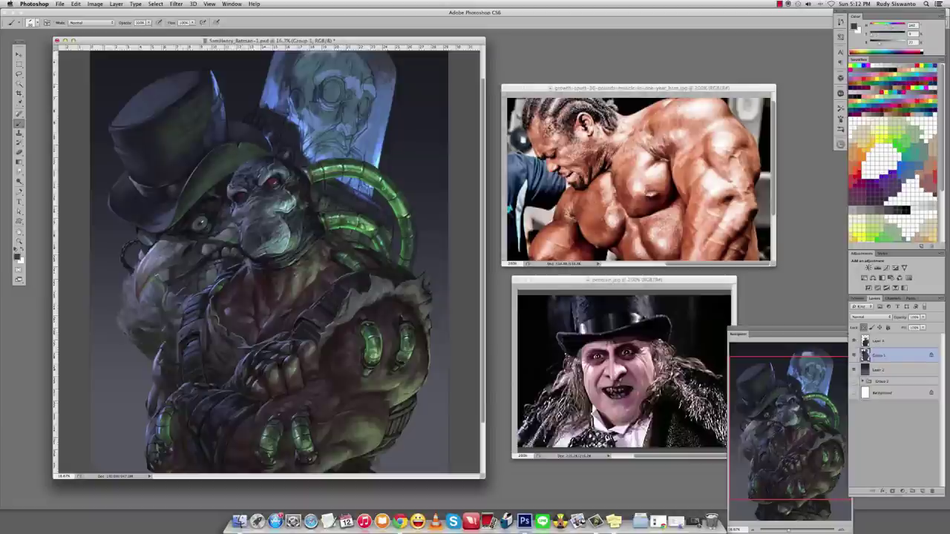
Model the cheek and hooked nose with tones sampled from the face, blending the strokes with the Smudge tool.
left_click(193, 256, "alt")
left_click(194, 250, "alt")
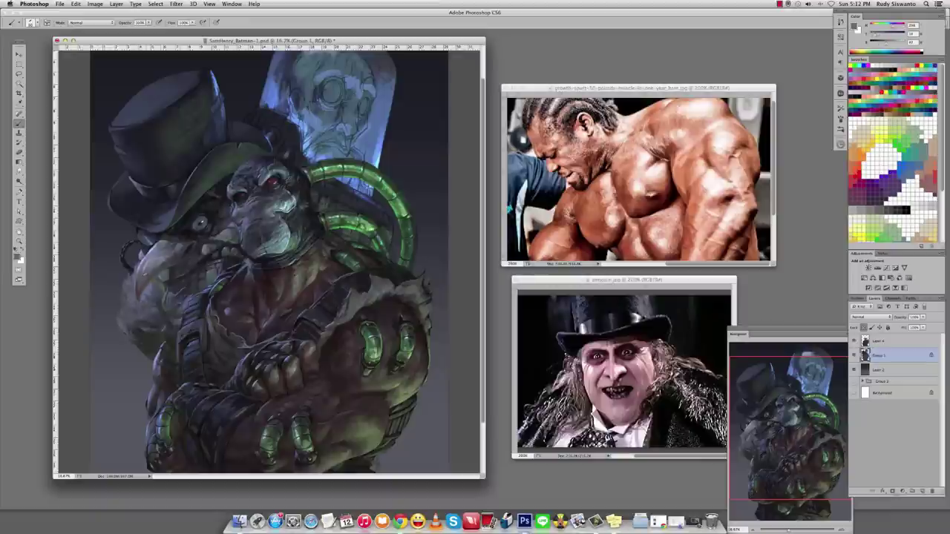
left_click(142, 286, "alt")
key("r")
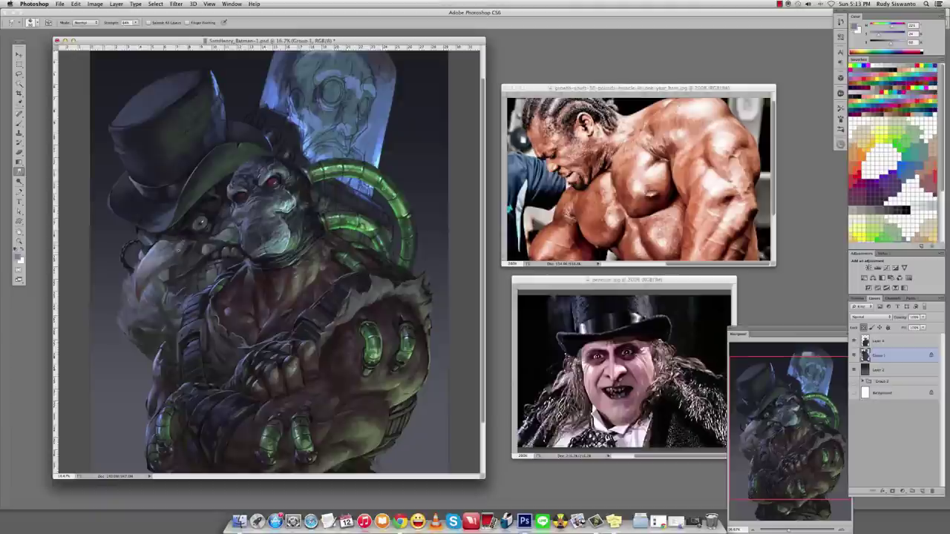
key("b")
left_click(176, 238, "alt")
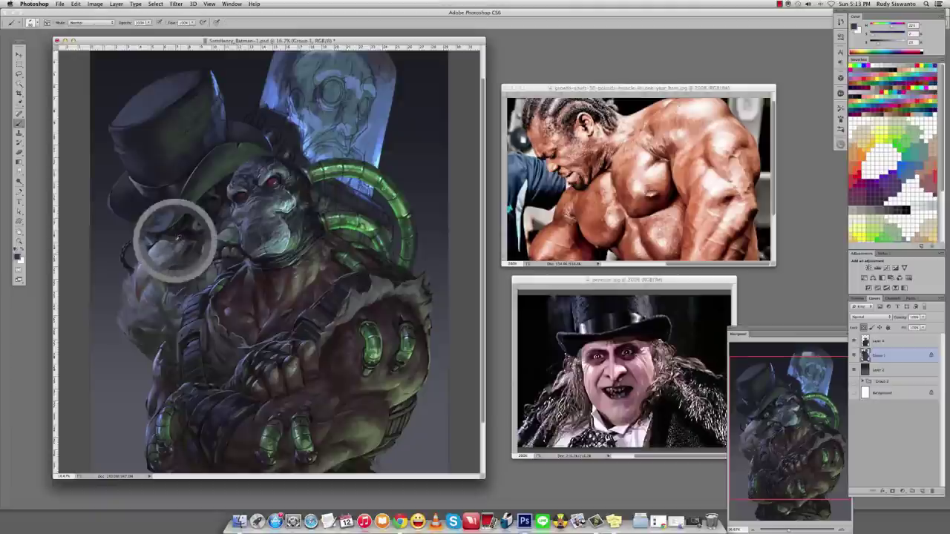
key("r")
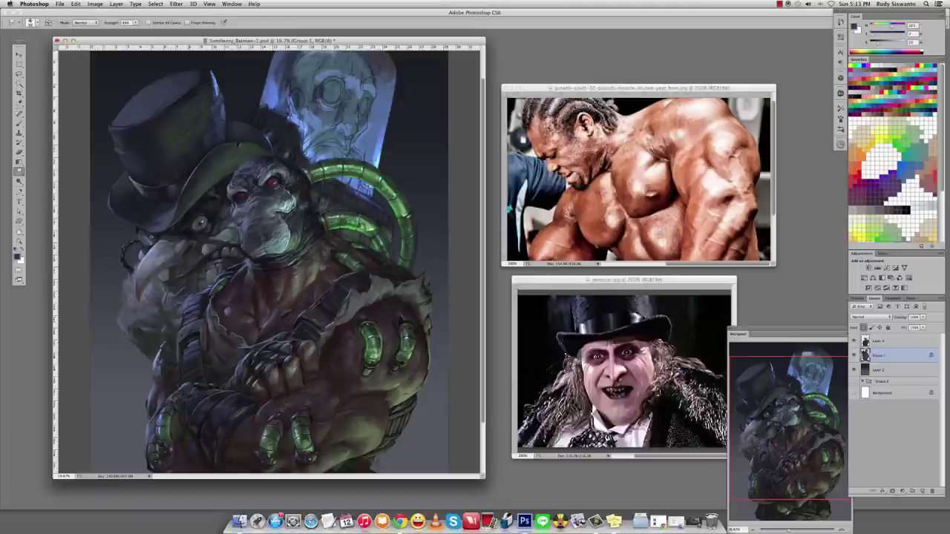
key("b")
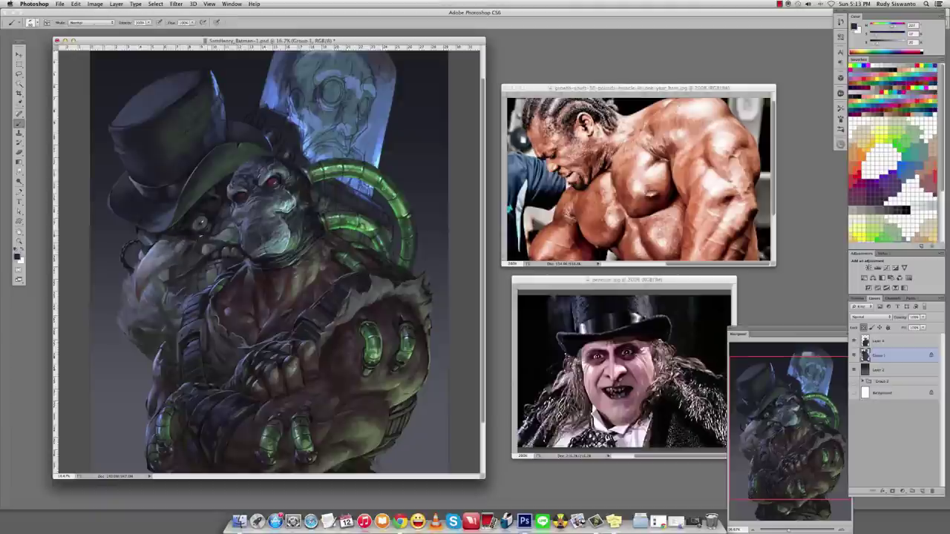
Detail the top-hatted figure's eye and socket with reddish, pale and near-black tones sampled around the eye.
left_click(191, 231, "alt")
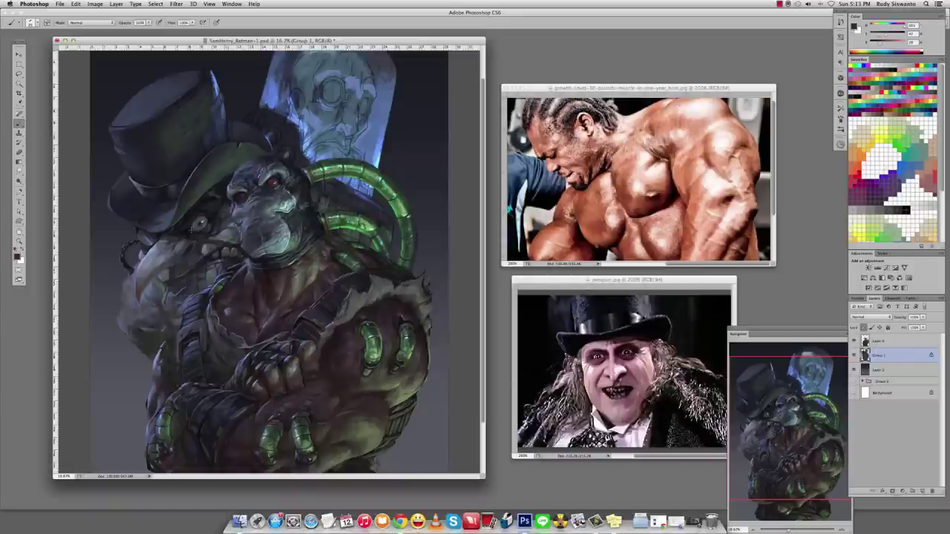
left_click(197, 228, "alt")
left_click(197, 227, "alt")
left_click(187, 226, "alt")
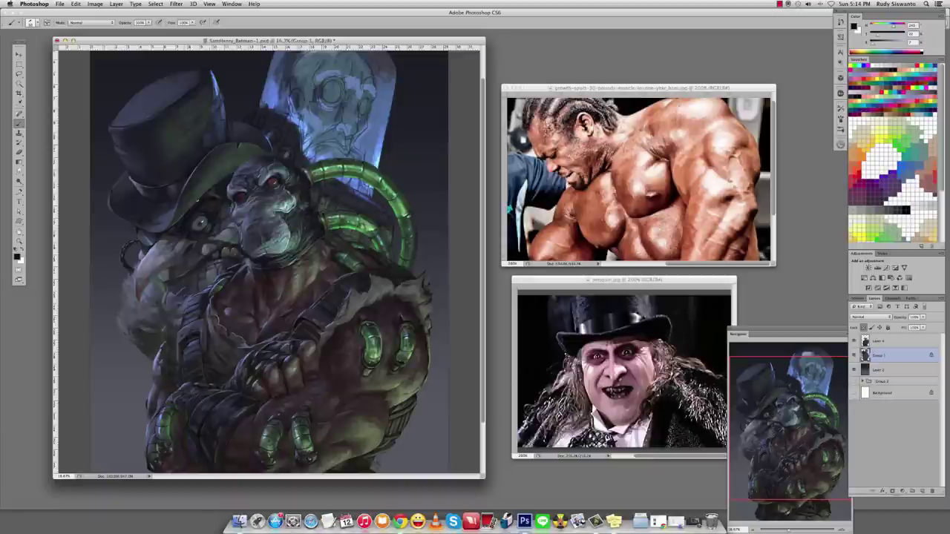
left_click(195, 218, "alt")
left_click(196, 220, "alt")
Paint the cheek and jaw beside the mask with greys sampled from the jaw, cheek and mask.
left_click(205, 264, "alt")
left_click(220, 234, "alt")
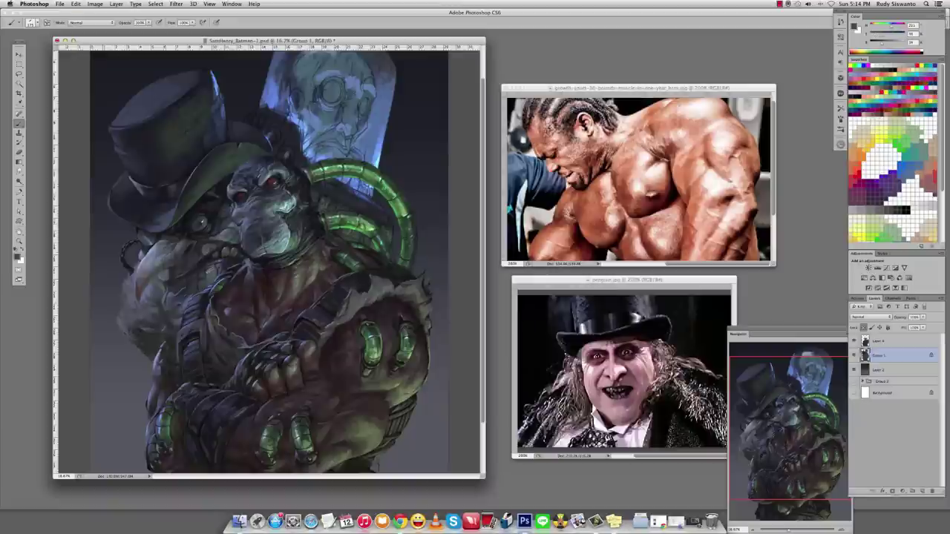
left_click(212, 271, "alt")
left_click(211, 273, "alt")
left_click(258, 219, "alt")
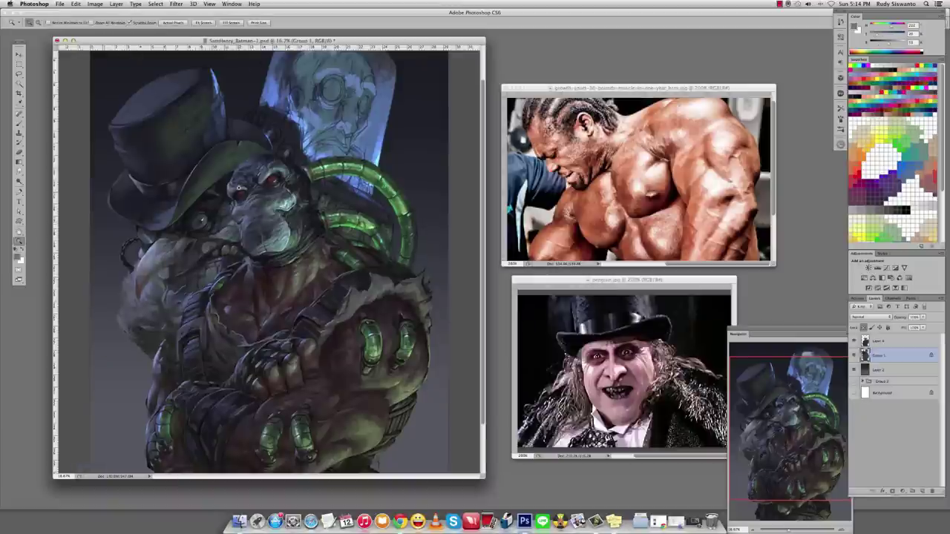
Draw thin dark seam lines across the side of the hat's crown and soften them with the Smudge tool.
left_click(191, 91, "alt")
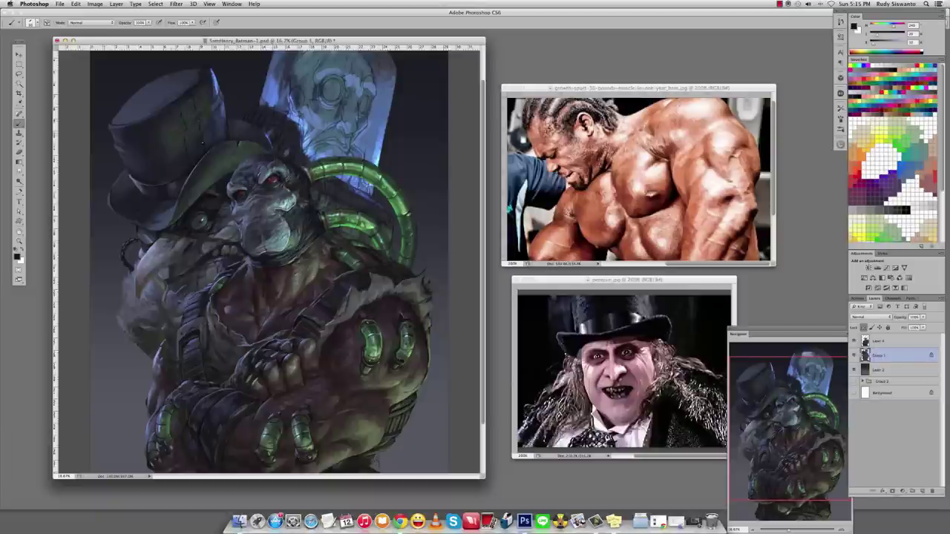
key("r")
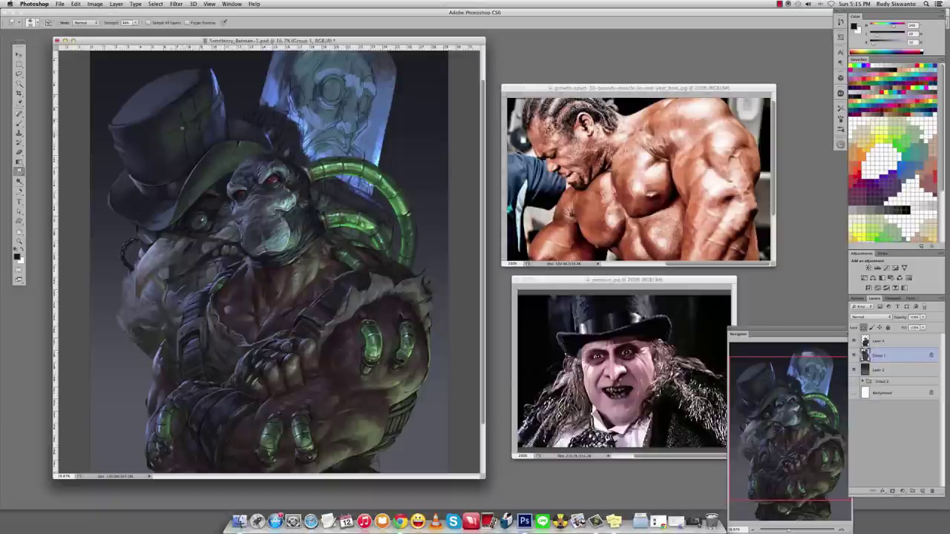
key("b")
left_click(197, 89, "alt")
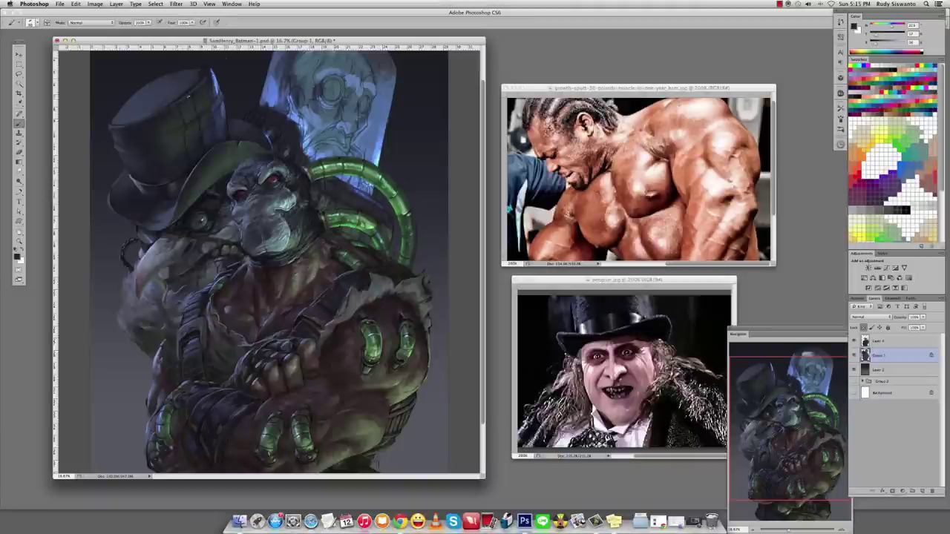
left_click(191, 99, "alt")
Unlock Group 1's transparent pixels and rework the crown's edge beside the blue spike with a sampled tone.
key("e")
scroll(212, 103, "up", 2)
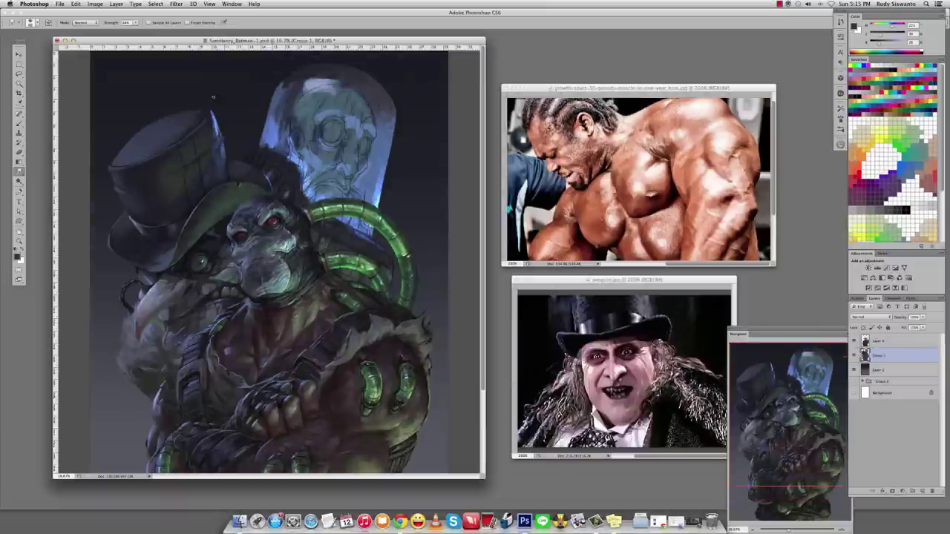
key("b")
left_click(212, 123, "alt")
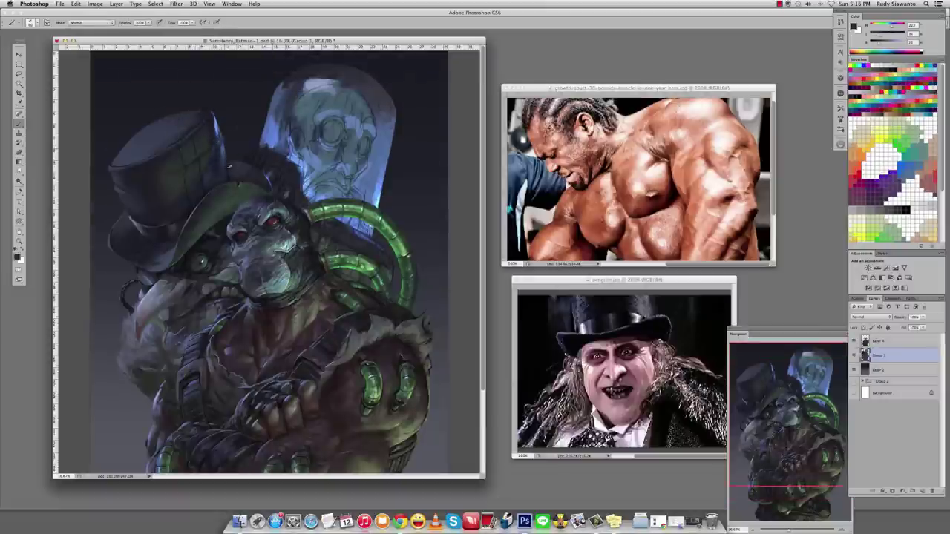
Lasso the far side of the hat brim behind the masked head and shade it with tones sampled from the brim.
key("l")
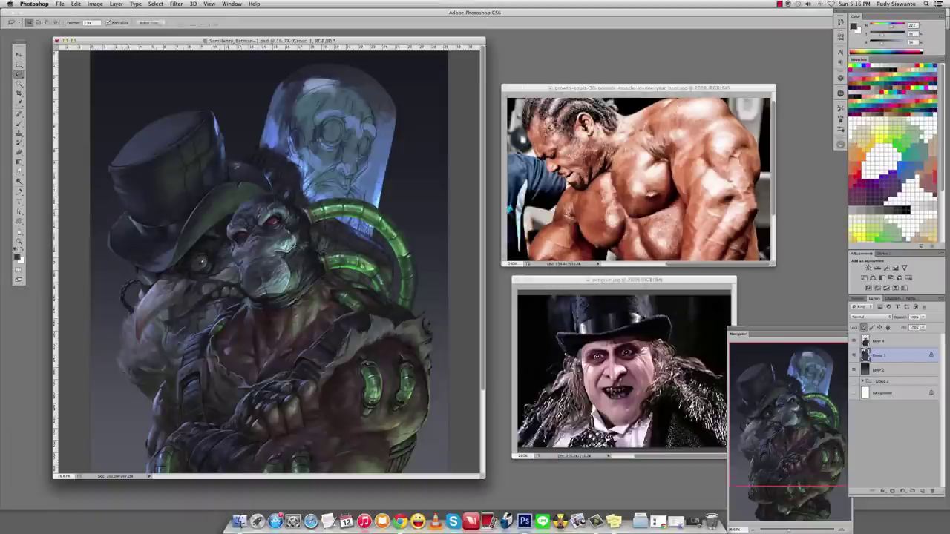
mouse_move(232, 165)
left_mouse_down()
mouse_move(237, 183)
mouse_move(254, 176)
mouse_move(228, 155)
mouse_move(286, 147)
left_mouse_up()
key("b")
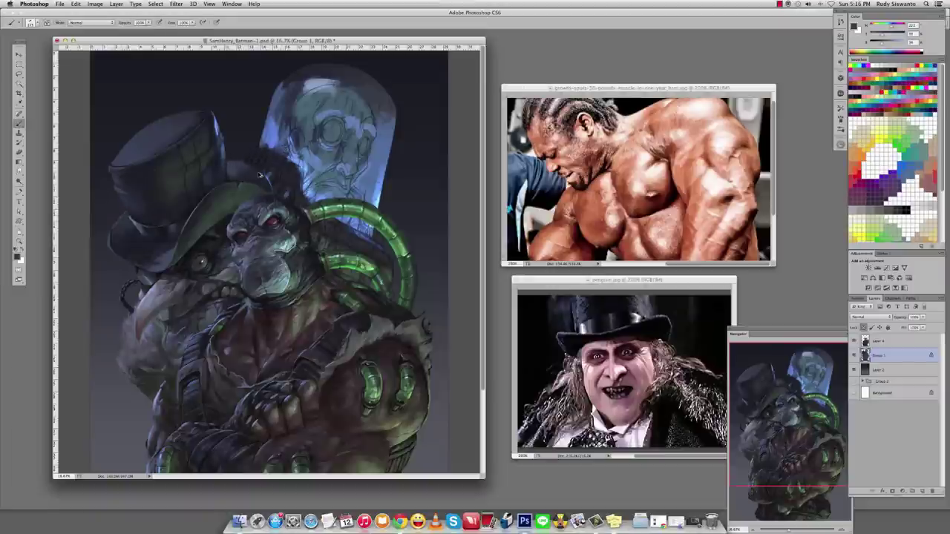
left_click(237, 178, "alt")
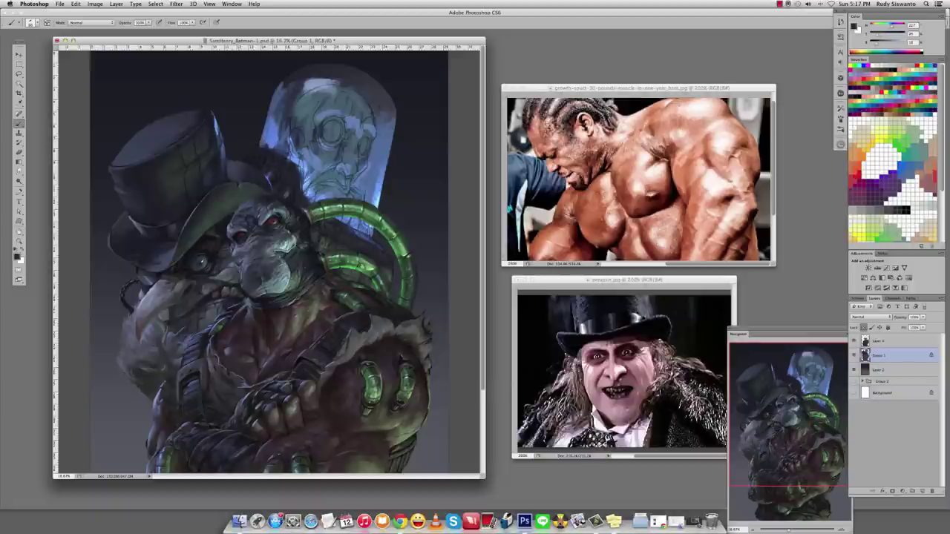
left_click(250, 172, "alt")
Darken the lower side of the hat's crown with sampled tones and blend it with the Smudge tool.
left_click(192, 196, "alt")
left_click(217, 160, "alt")
left_click(19, 171)
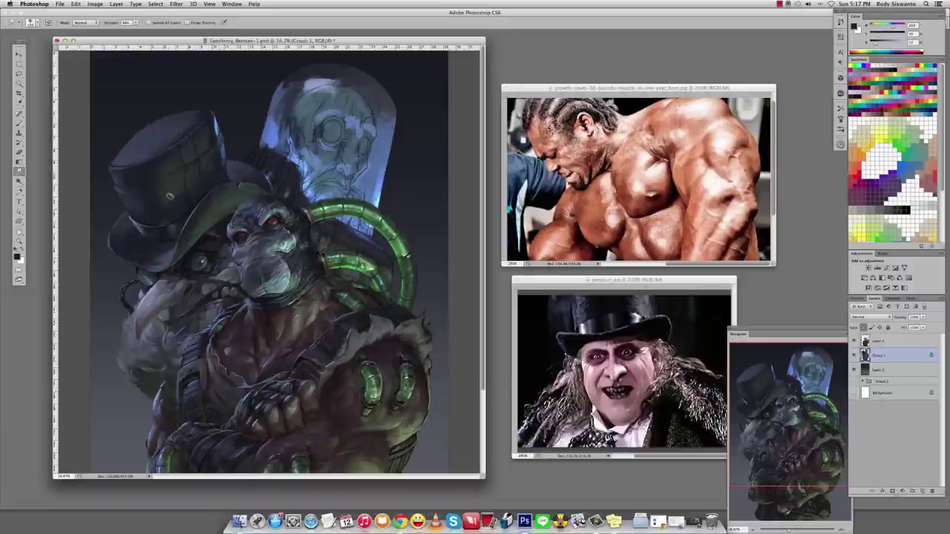
Shade the area beneath the hat brim around the eye and nose with sampled tones, blending with the Smudge tool.
key("b")
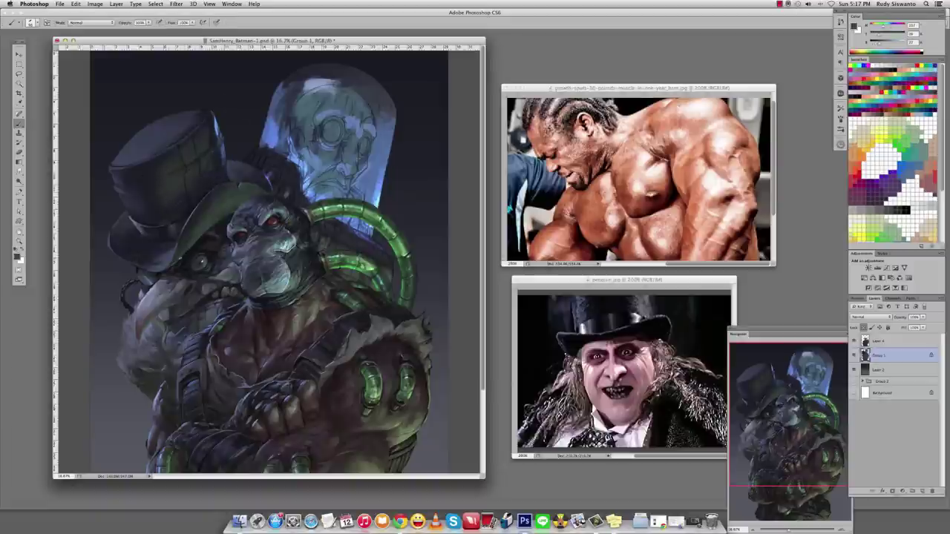
left_click(191, 245, "alt")
left_click(225, 282, "alt")
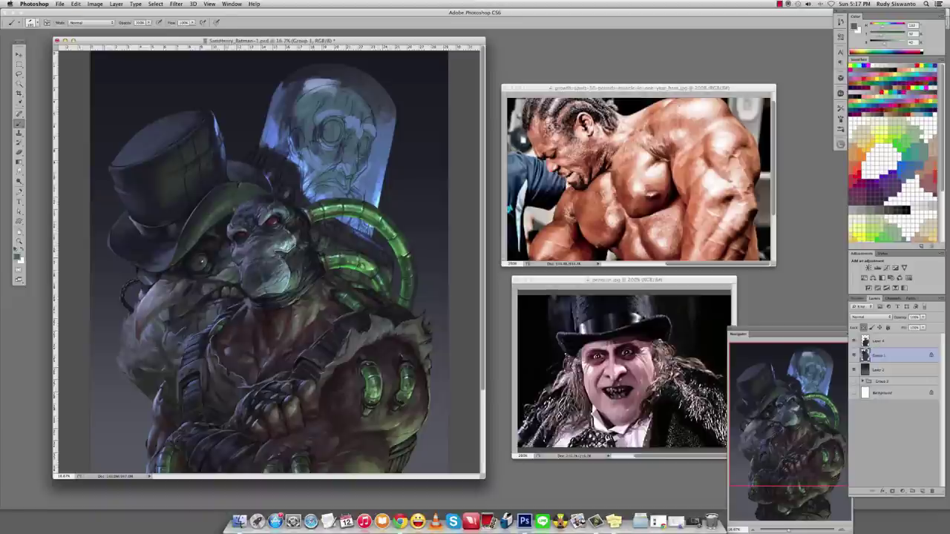
key("r")
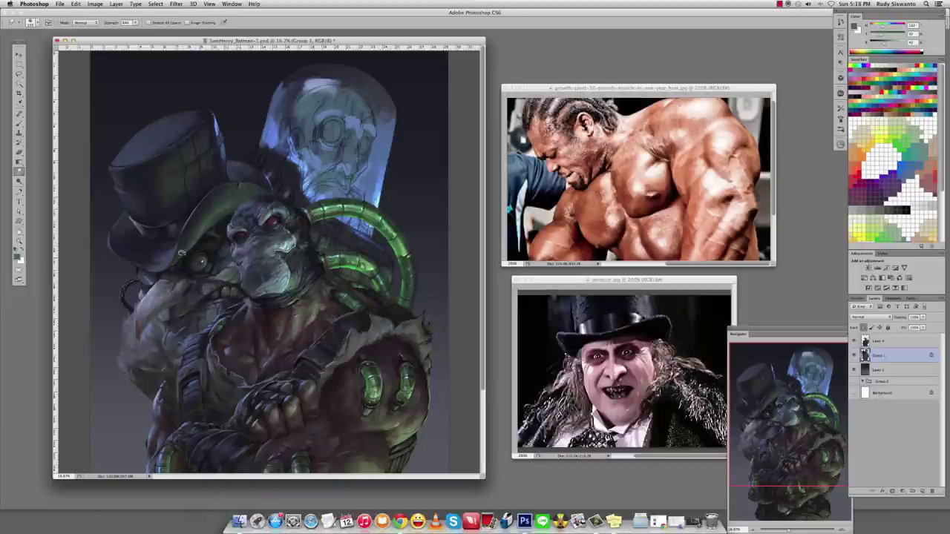
Repaint the patches and seams on the side of the hat's crown with tones sampled from the crown.
key("b")
left_click(156, 146, "alt")
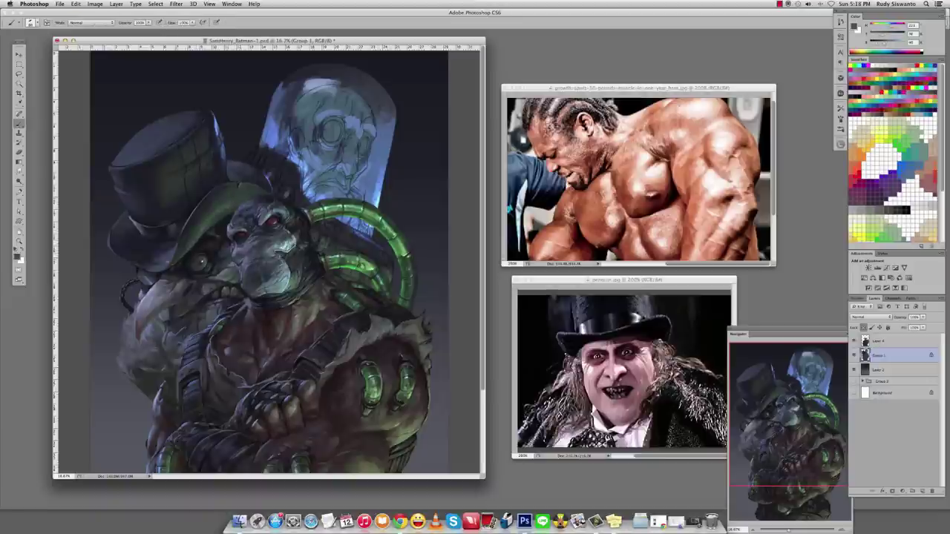
left_click(209, 129, "alt")
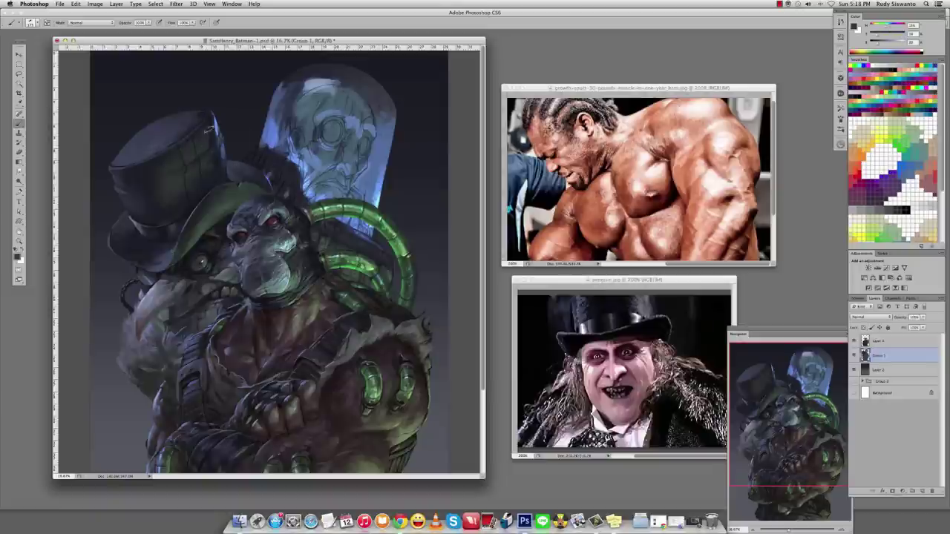
left_click(193, 142)
left_click(189, 177, "alt")
left_click(191, 111, "alt")
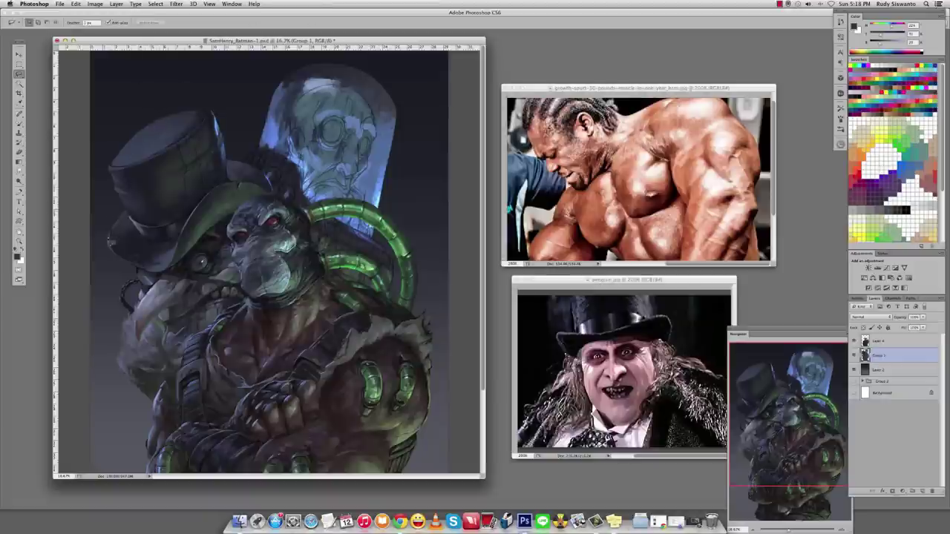
Unlock Group 1's transparent pixels, clean up the hat's outline with Eraser and Brush, and relock the transparency.
key("2")
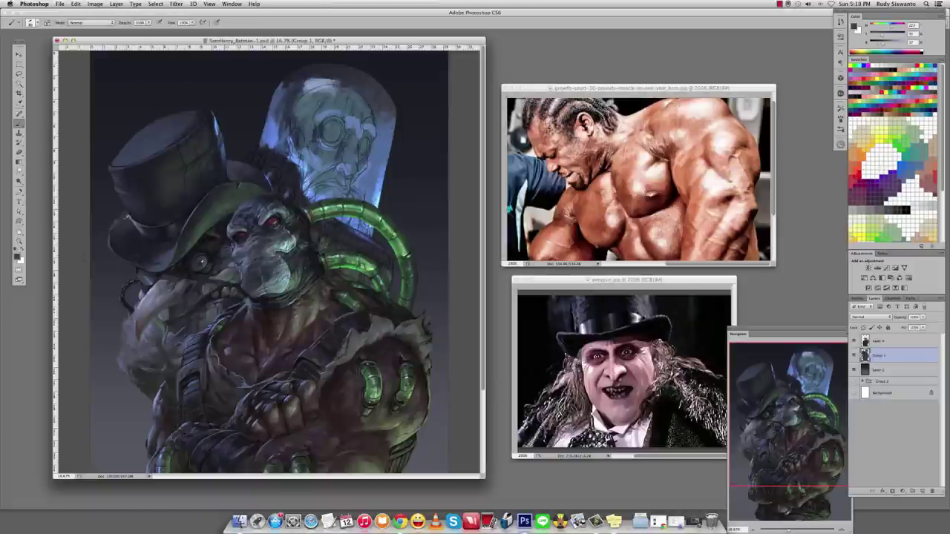
key("slash")
key("e")
key("b")
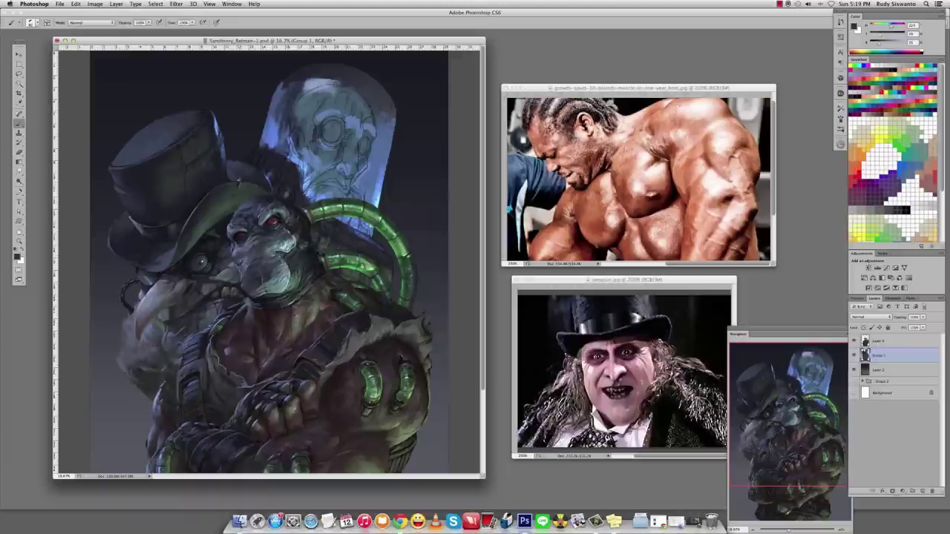
left_click(210, 155, "alt")
key("slash")
Refine the top surface and upper rim of the hat's crown with sampled blue-grey tones.
left_click(196, 111, "alt")
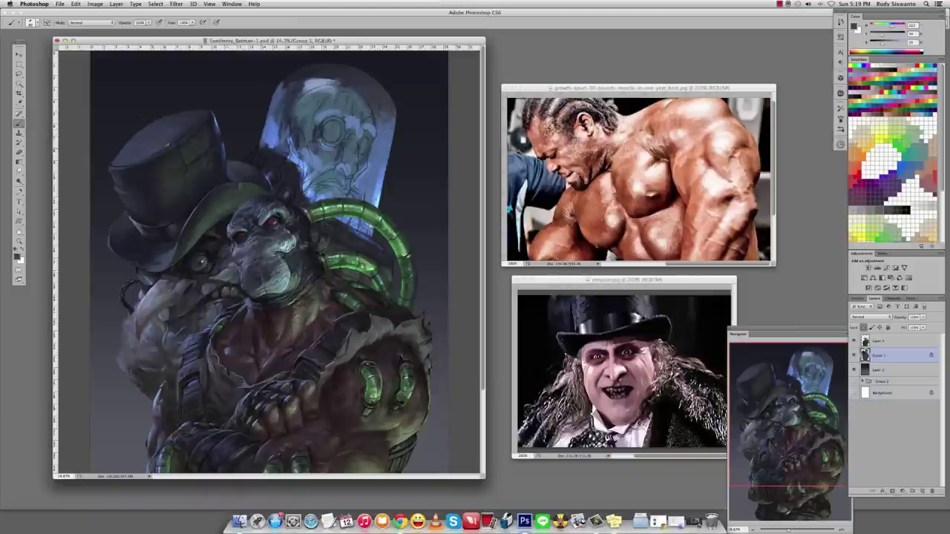
left_click(190, 126, "alt")
left_click(174, 137, "alt")
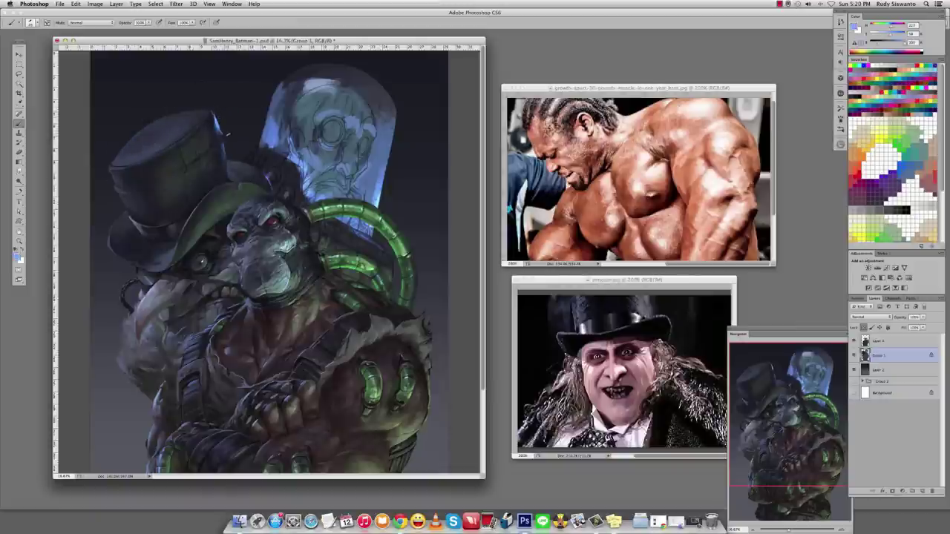
Paint a blue rim light down the crown's edge facing the glass jar and blend it with sampled blues.
left_click_drag(222, 136, 226, 178)
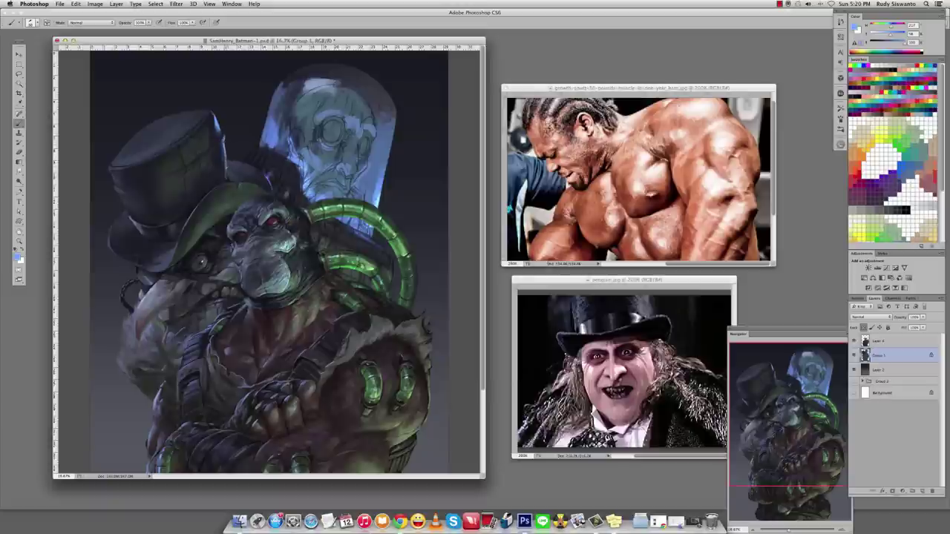
left_click(225, 173, "alt")
left_click(223, 157, "alt")
left_click(223, 157, "alt")
left_click(224, 161, "alt")
left_click(225, 148, "alt")
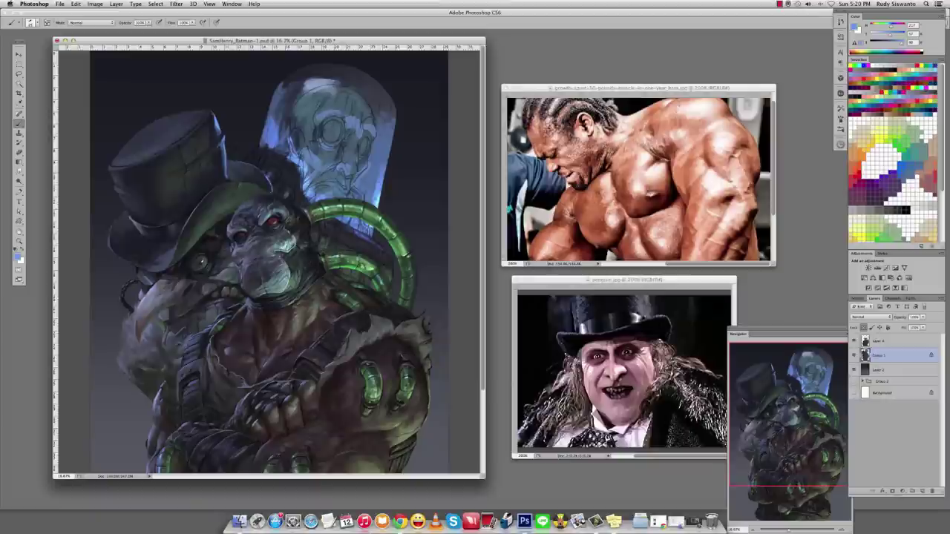
Add a blue rim light along the far edge of the hat brim with sampled tones.
left_click(260, 184, "alt")
left_click(266, 181, "alt")
key("ctrl+minus")
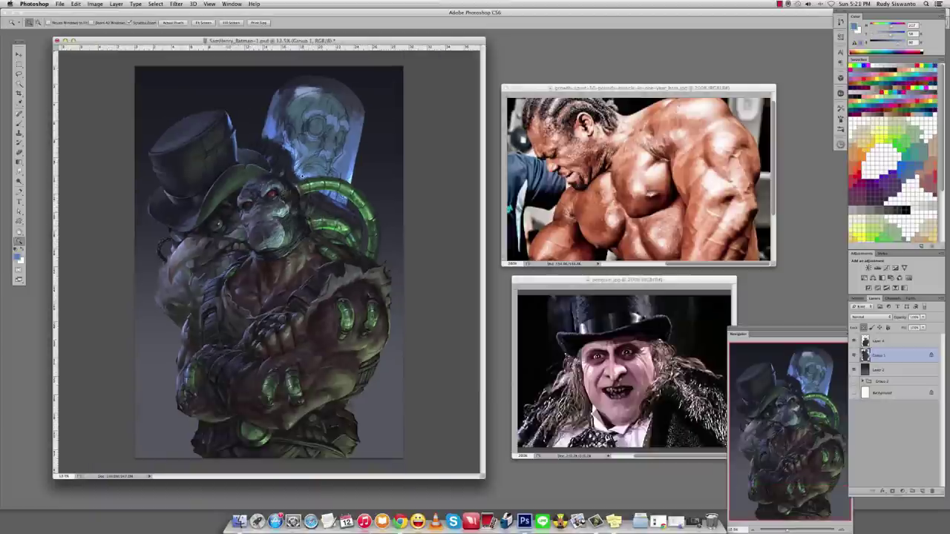
Set the Gradient tool to Soft Light and a linear shape, testing a dark gradient over the hat.
key("g")
key("d")
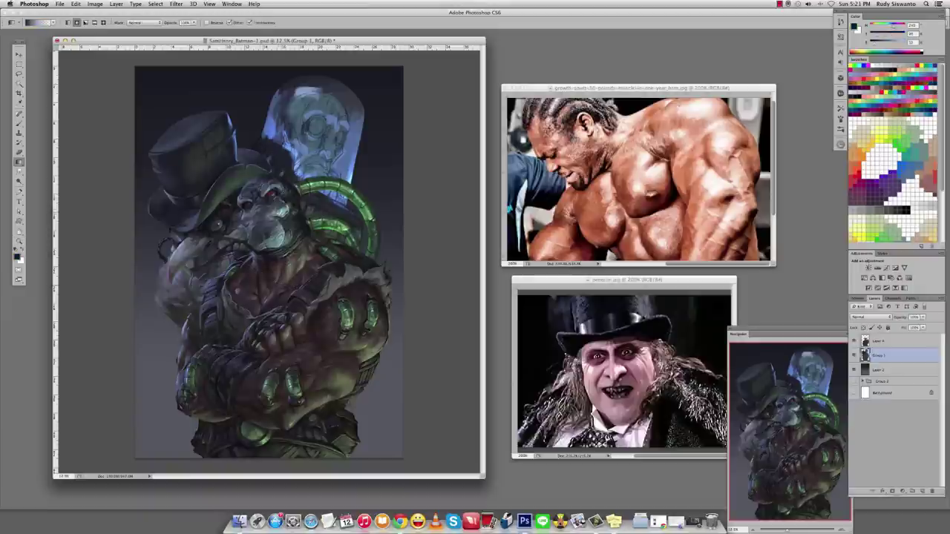
right_click(227, 213, "shift")
left_click(243, 321)
left_click_drag(172, 203, 218, 242)
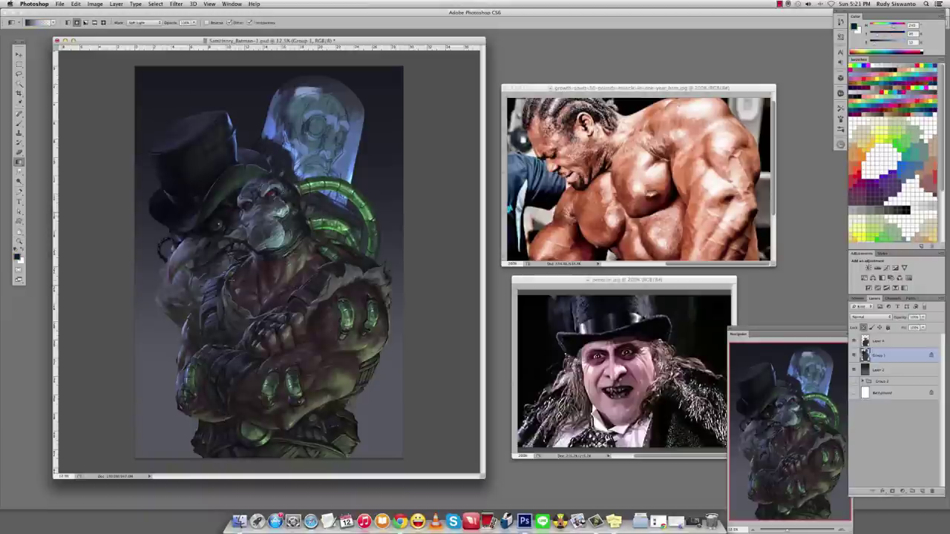
key("ctrl+z")
left_click(68, 22)
Try dark linear Soft Light gradients across the hat and face, and undo them.
left_click_drag(137, 178, 263, 262)
key("ctrl+z")
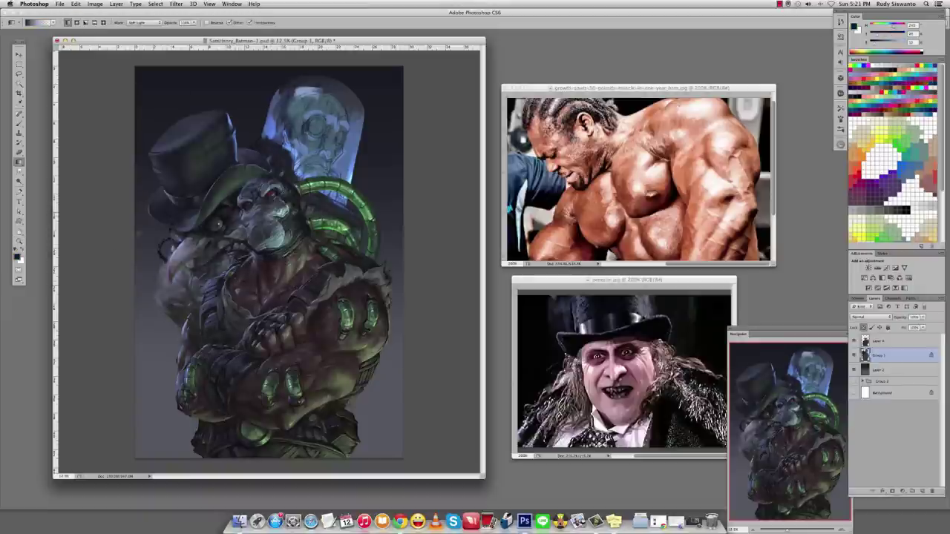
left_click_drag(126, 253, 236, 257)
key("ctrl+z")
key("ctrl+z")
key("ctrl+z")
Apply a linear Soft Light gradient in a muted dark tone from beside the eye outward past the hat brim.
key("b")
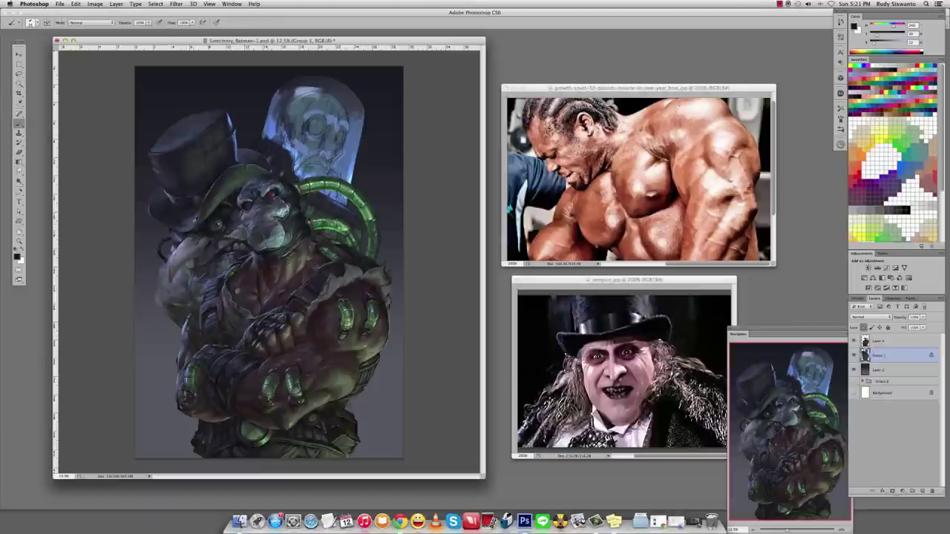
key("ctrl+z")
key("ctrl+z")
key("g")
left_click_drag(216, 223, 71, 223)
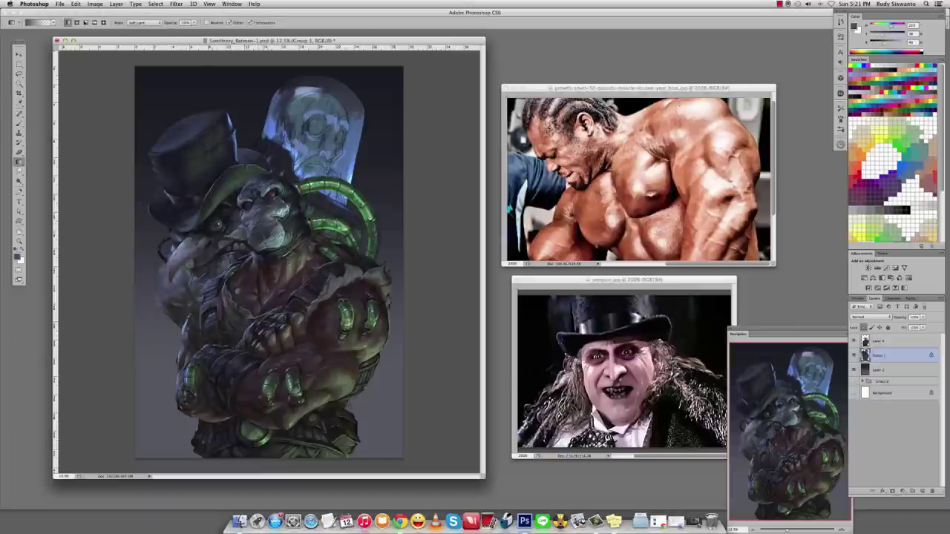
key("b")
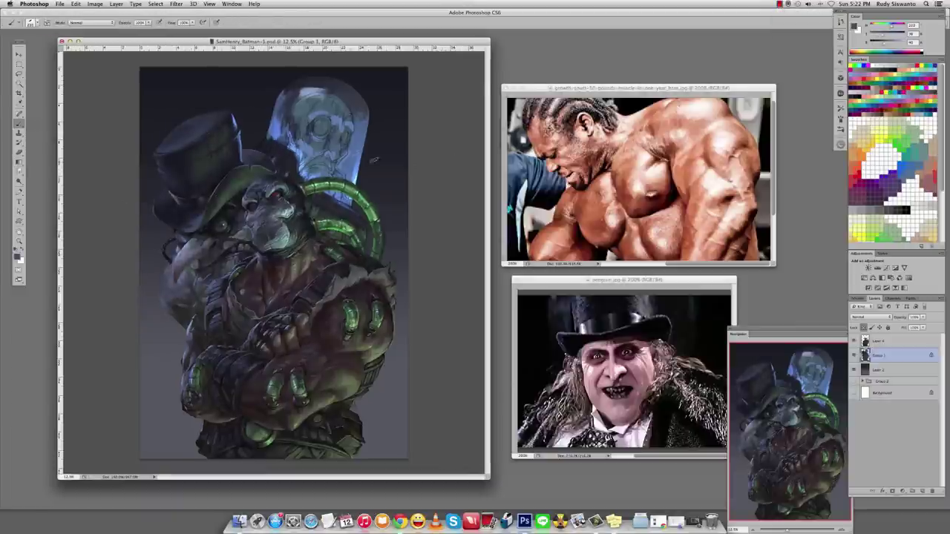
Lasso the glass jar and the area behind the masked character and move it onto a new layer below Group 1.
key("super+plus")
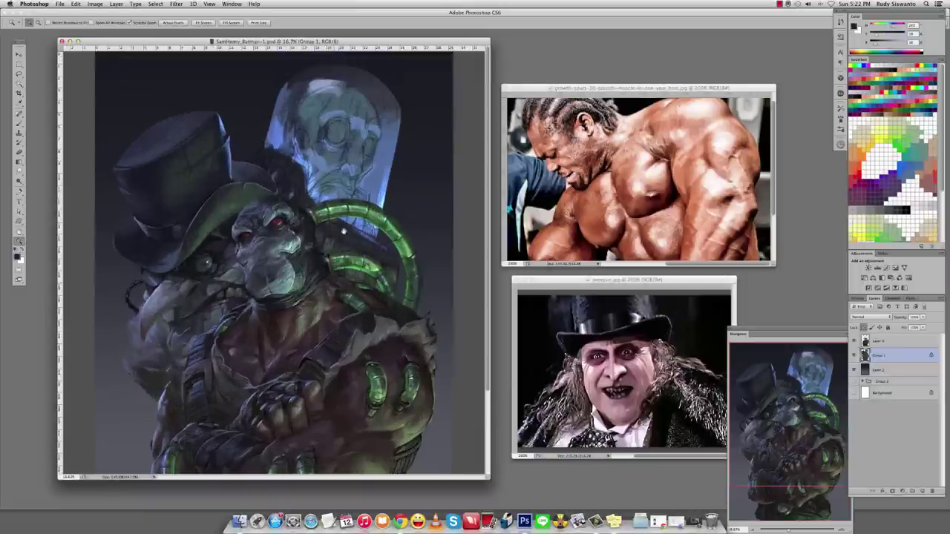
key("l")
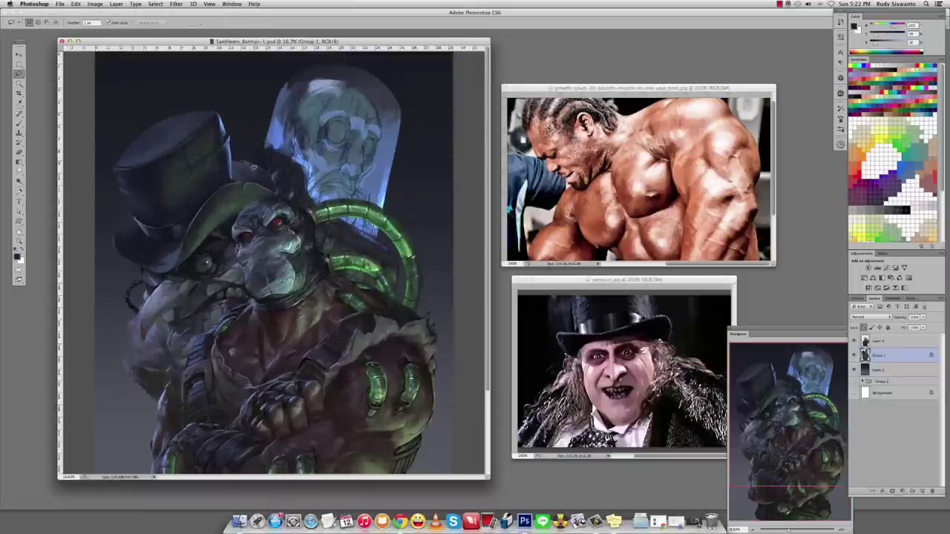
mouse_move(278, 199)
left_mouse_down()
mouse_move(297, 56)
mouse_move(259, 110)
left_mouse_up()
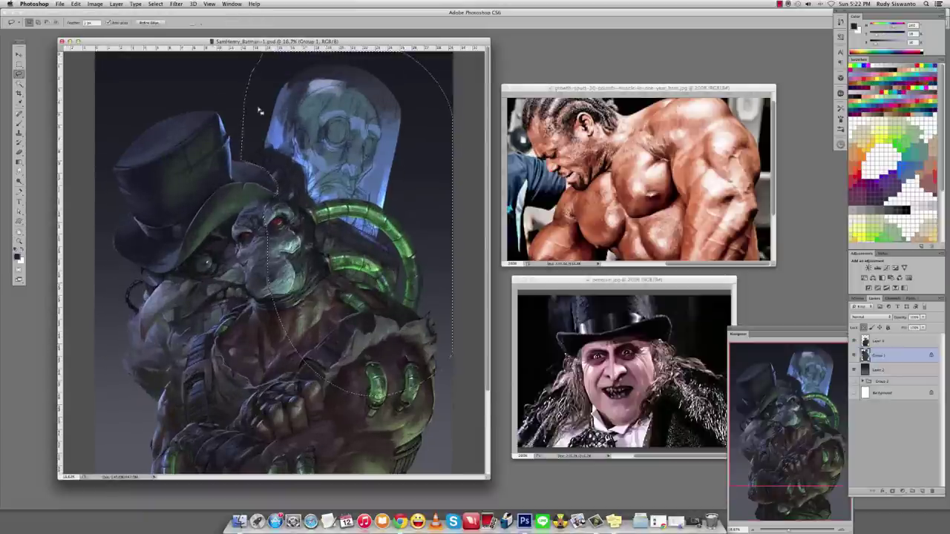
key("super+j")
key("super+bracketleft")
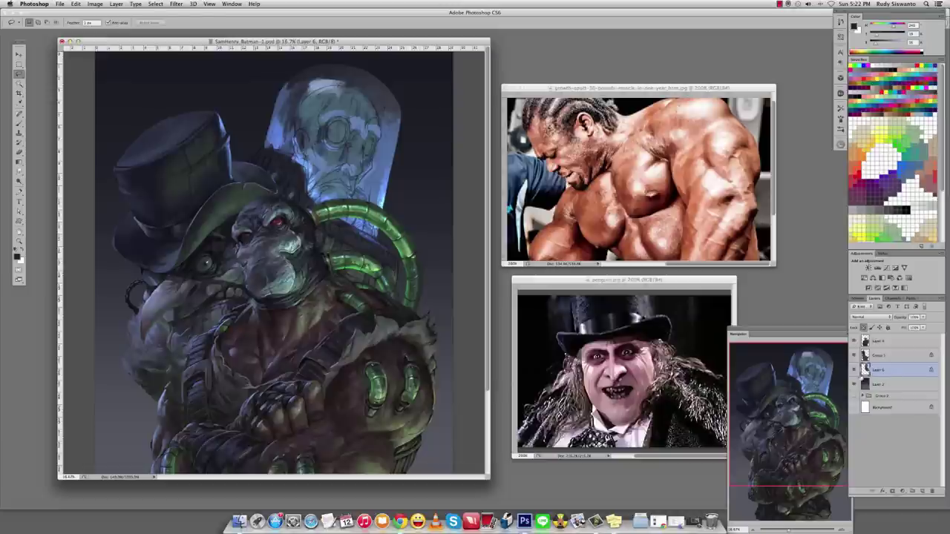
Paint the dark form between the hat brim and the glass jar on Layer 6 with sampled dark tones.
key("b")
left_click(148, 153, "alt")
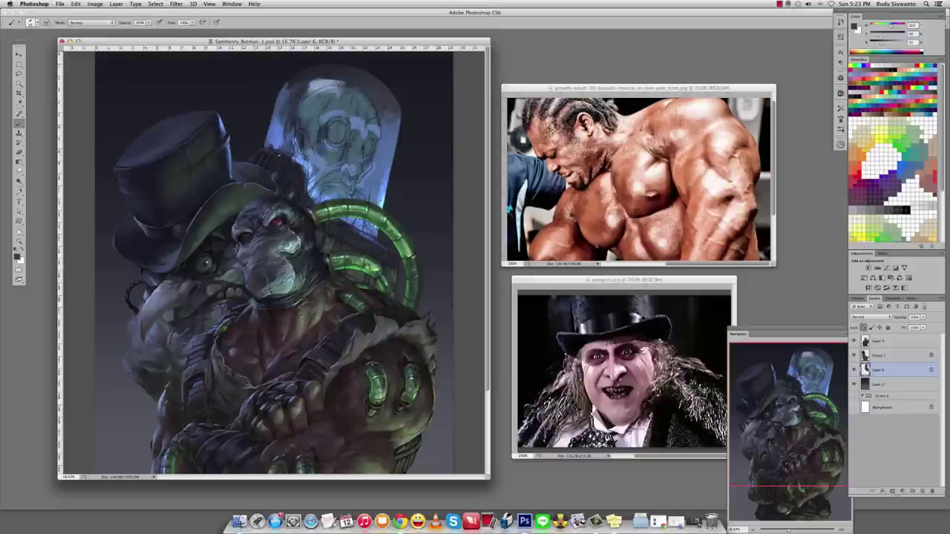
left_click(281, 176, "alt")
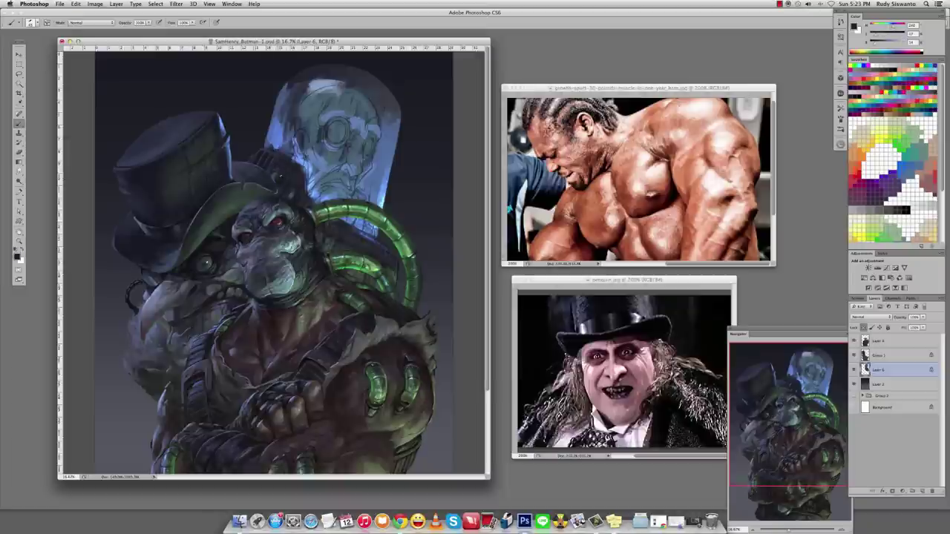
left_click(281, 175, "alt")
left_click(285, 177, "alt")
Brighten the dark form beside the jar with sampled tones using the brush in Color Dodge mode.
key("shift+alt+d")
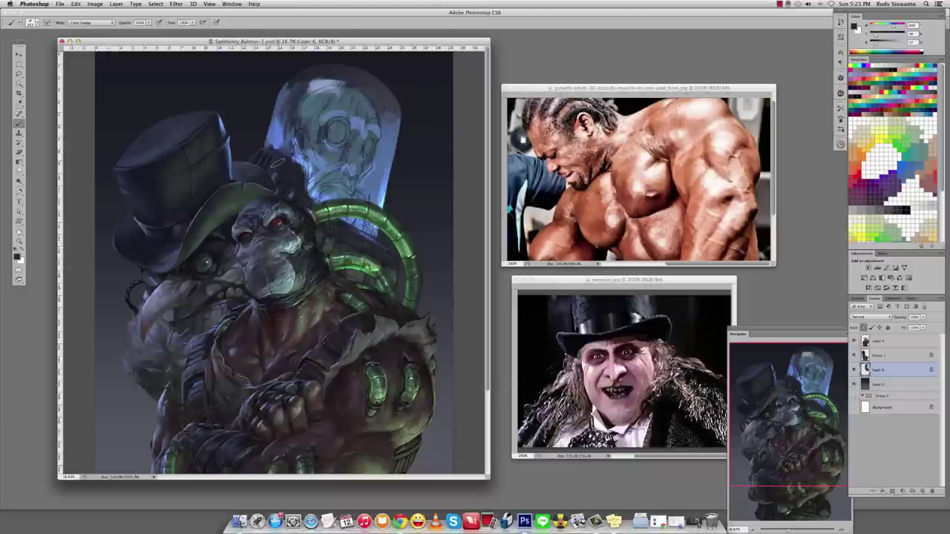
left_click(272, 165, "alt")
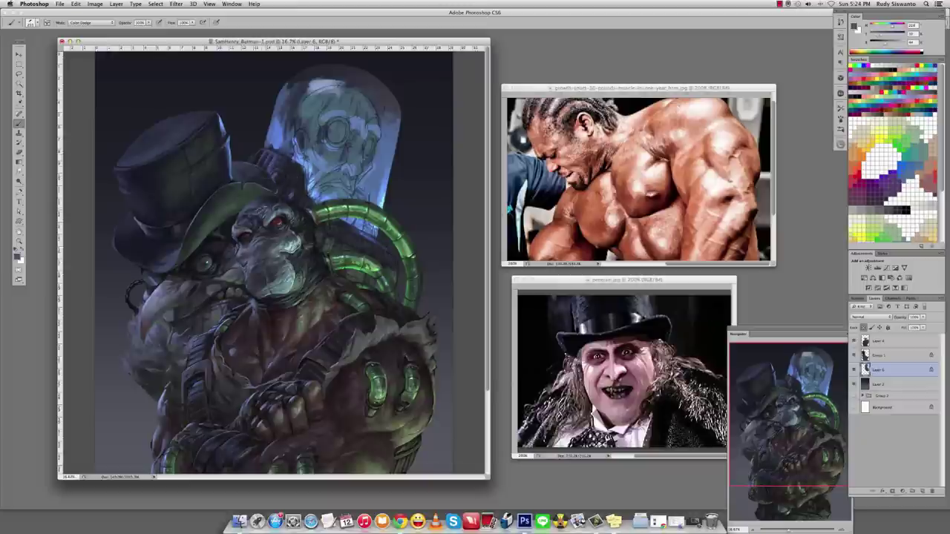
left_click(267, 163, "alt")
left_click(328, 245, "alt")
Return the brush to Normal mode and refine the mechanical details behind the masked head with sampled tones.
key("shift+alt+n")
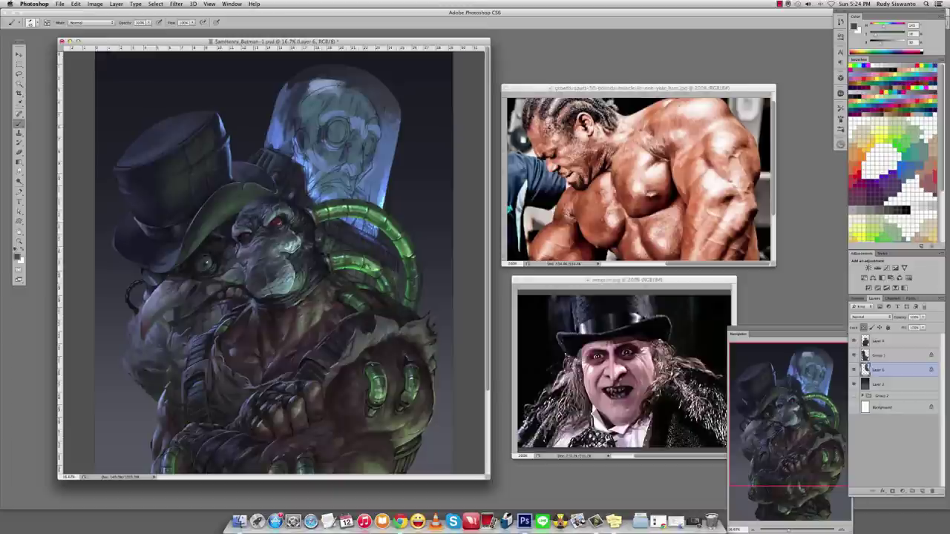
left_click_drag(346, 282, 367, 357)
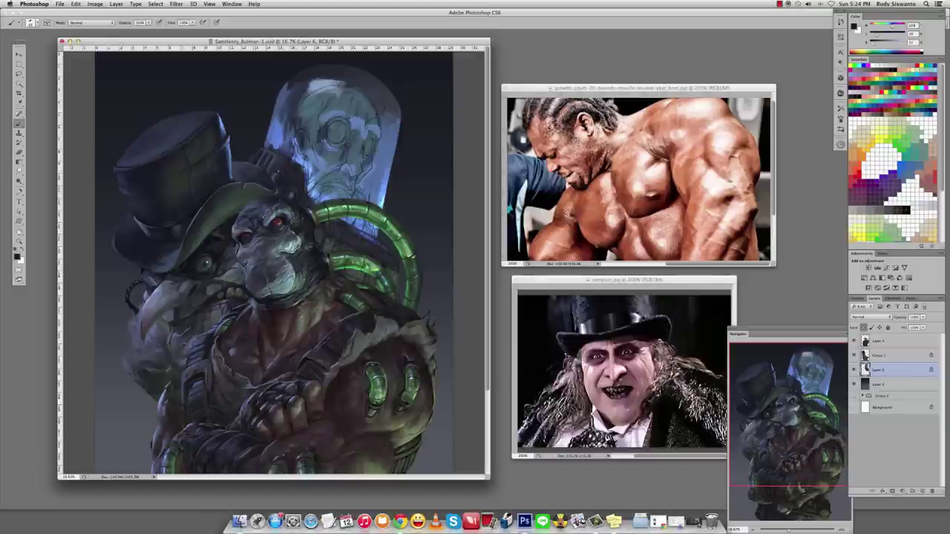
left_click(266, 151, "alt")
left_click(278, 169, "alt")
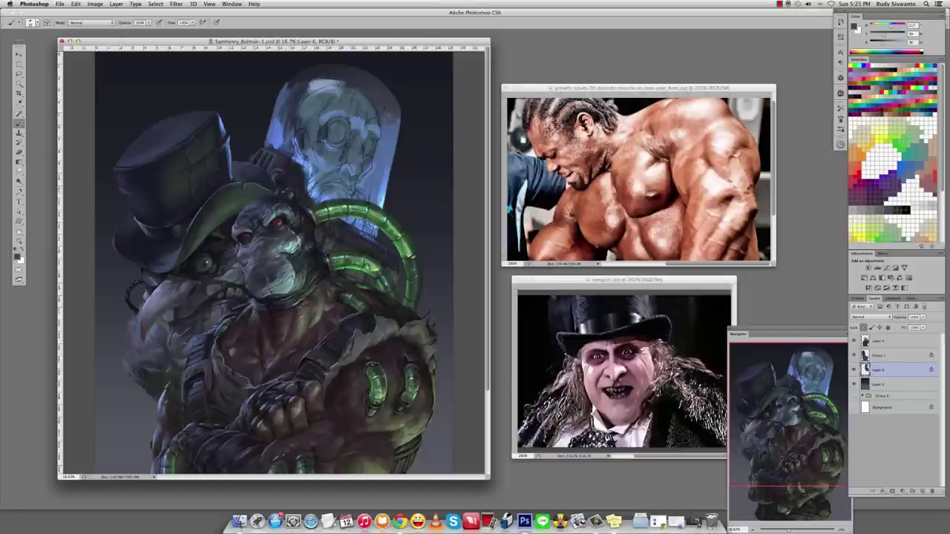
Add light accents to the mechanical part behind the brim with the brush in Color Dodge mode.
right_click(276, 122, "shift")
left_click(304, 230)
key("2")
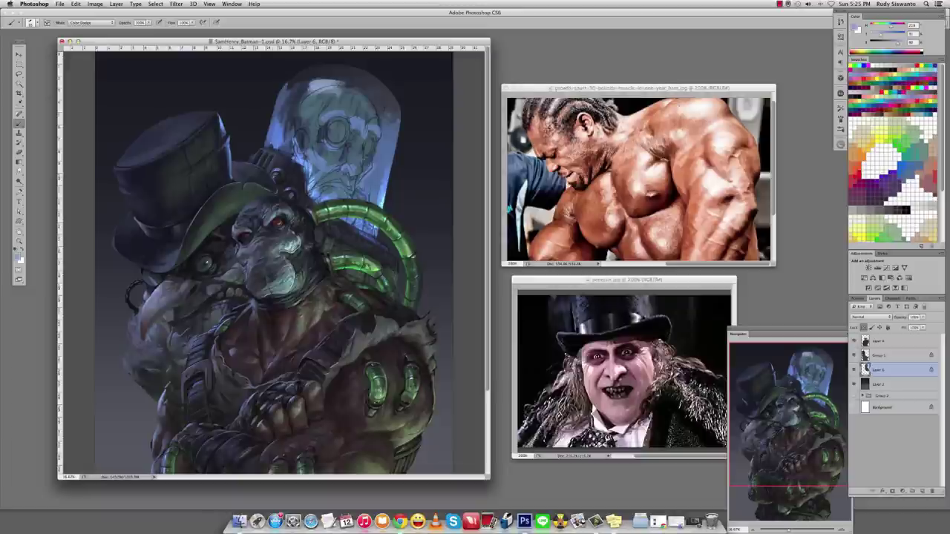
Return the brush to Normal mode and repaint the mechanical part above the masked head with sampled dark tones.
right_click(295, 169, "shift")
left_click(308, 174)
left_click(289, 188, "alt")
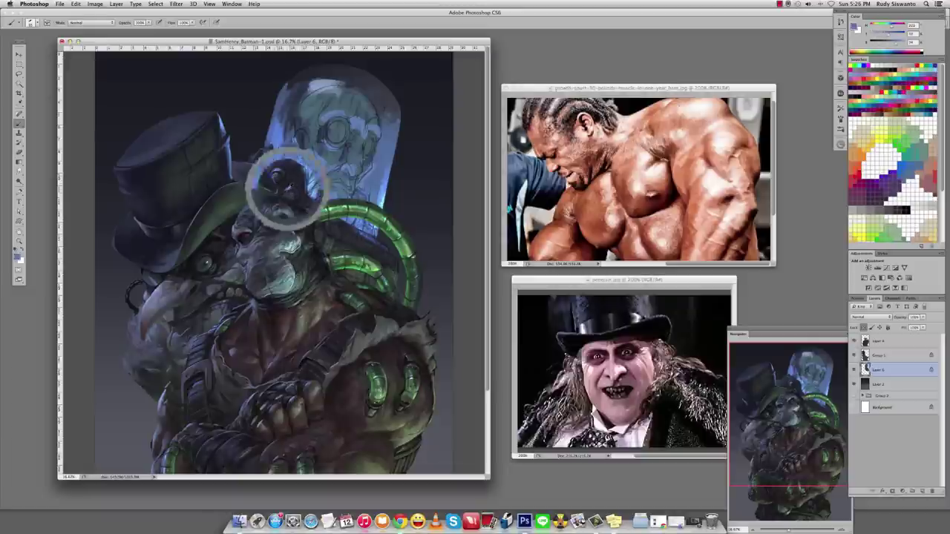
left_click(324, 256, "alt")
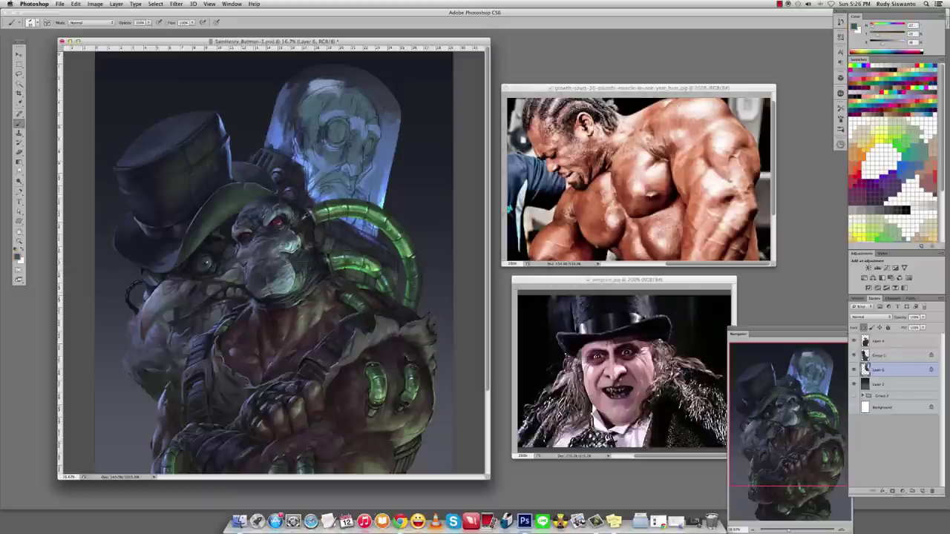
left_click(293, 191, "alt")
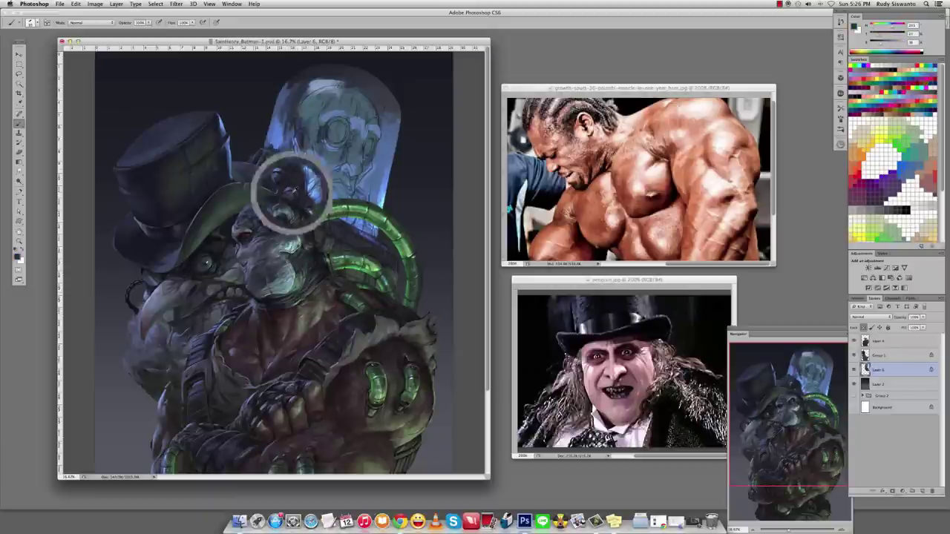
left_click(295, 200, "alt")
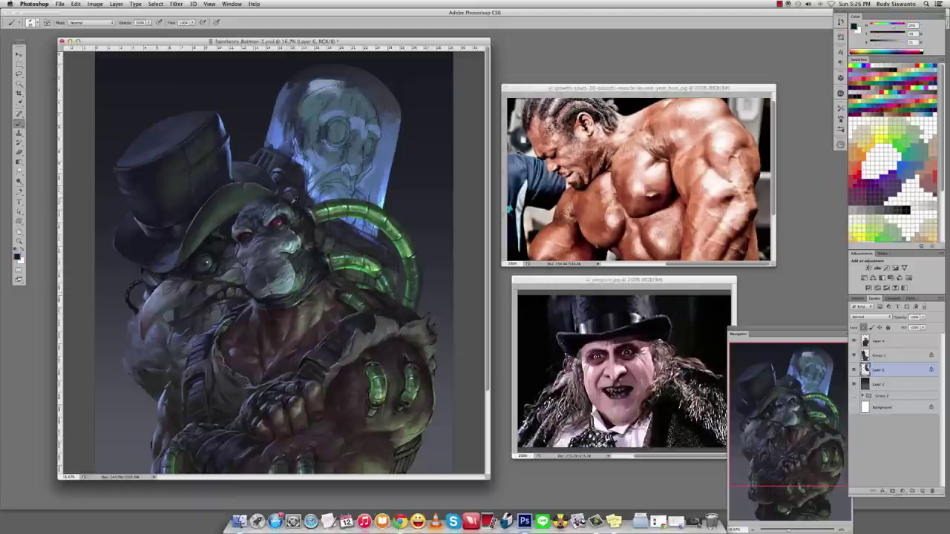
left_click(296, 201, "alt")
left_click(295, 200, "alt")
left_click(298, 192, "alt")
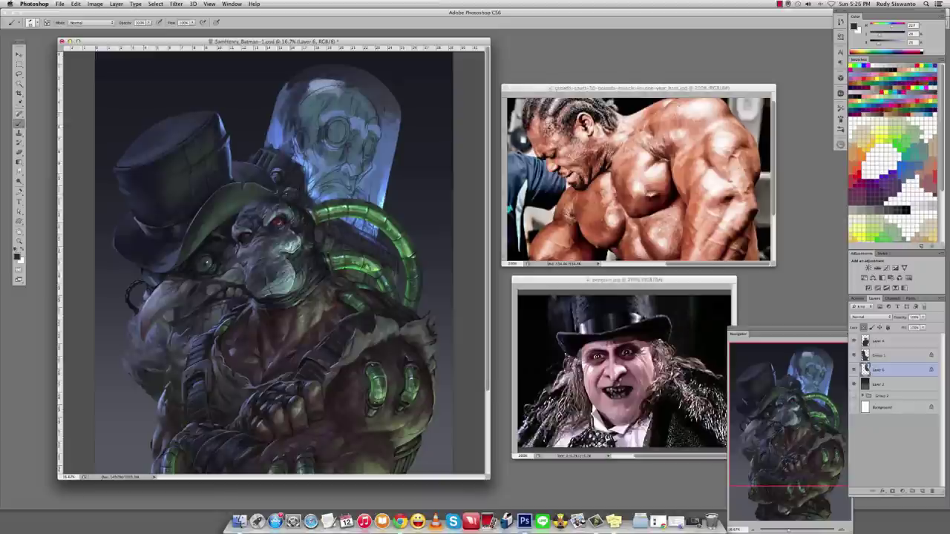
left_click(298, 191, "alt")
Add sampled light blue highlights to the mechanical part beside the jar with the brush in Color Dodge mode.
left_click(278, 161, "alt")
right_click(290, 136, "shift")
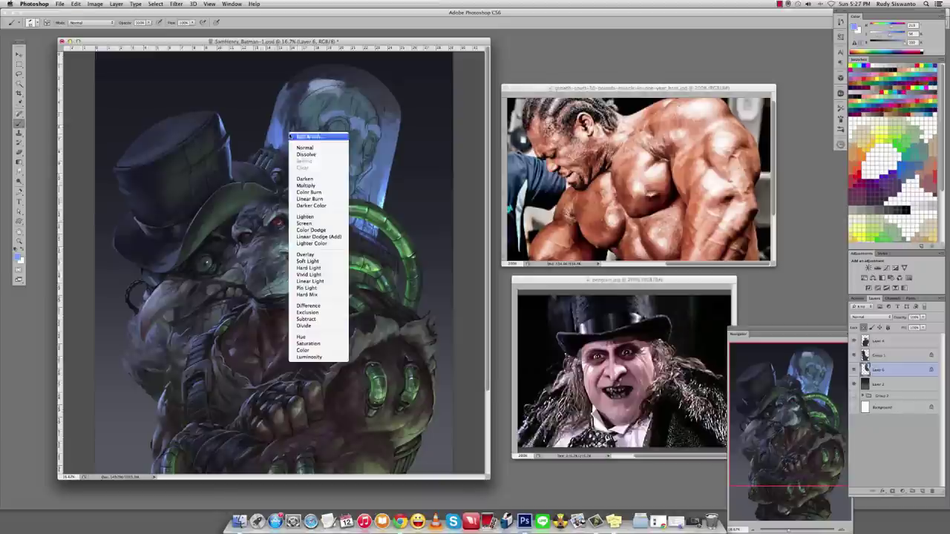
left_click(311, 230)
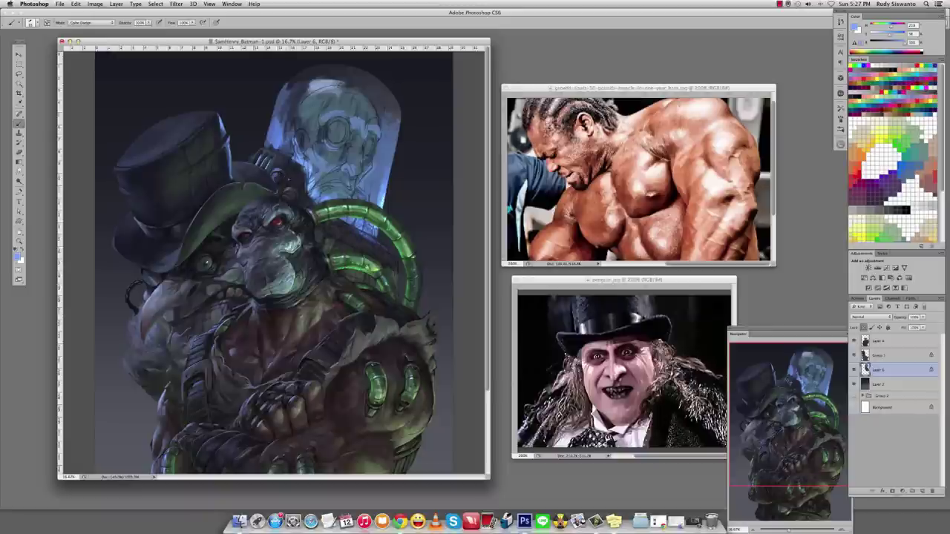
Return the brush to Normal mode and refine the mechanical part's shadows with tones sampled from the surrounding artwork.
right_click(297, 186, "shift")
left_click(333, 188)
left_click(296, 187, "alt")
left_click(294, 191, "alt")
left_click(290, 158, "alt")
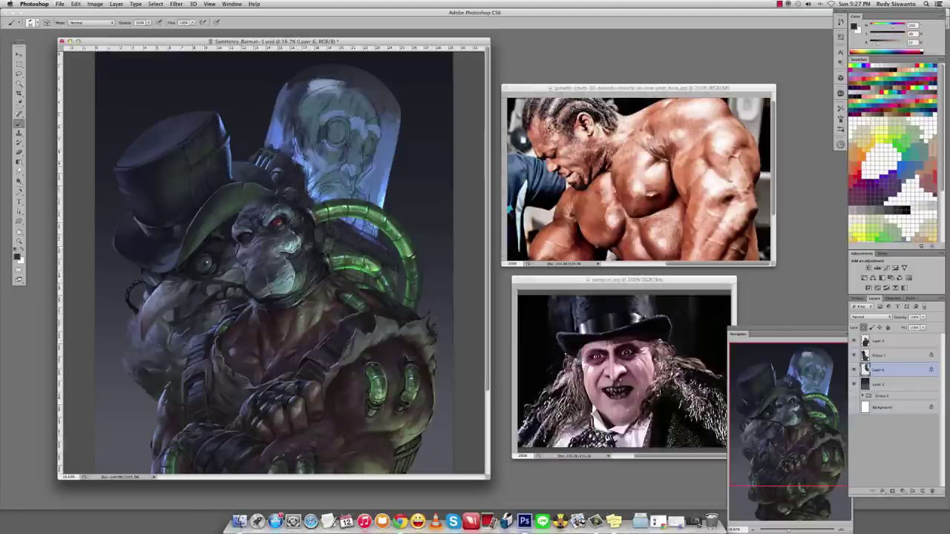
left_click(314, 263, "alt")
left_click(365, 341, "alt")
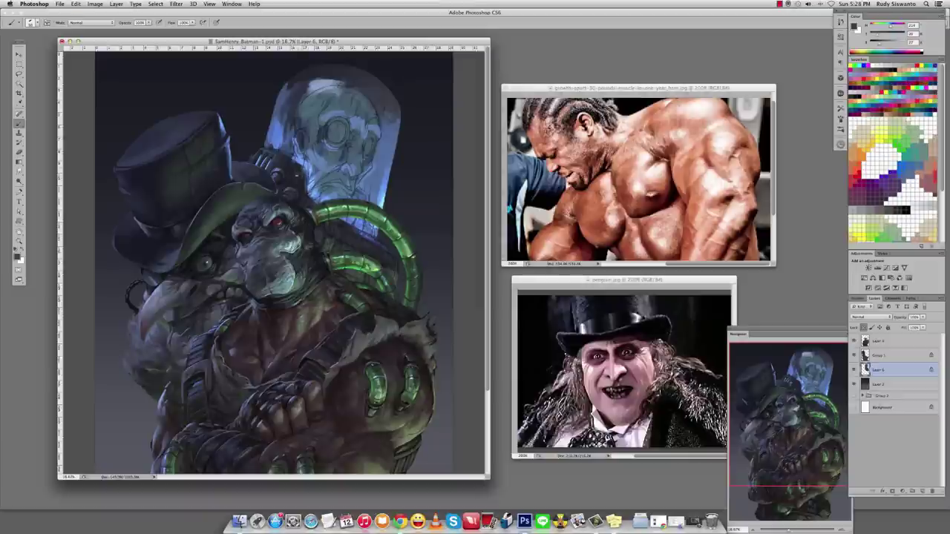
Define the mechanical block between the hat brim and the jar's base with sampled dark and blue tones.
left_click(301, 178, "alt")
left_click(304, 195, "alt")
left_click(296, 177, "alt")
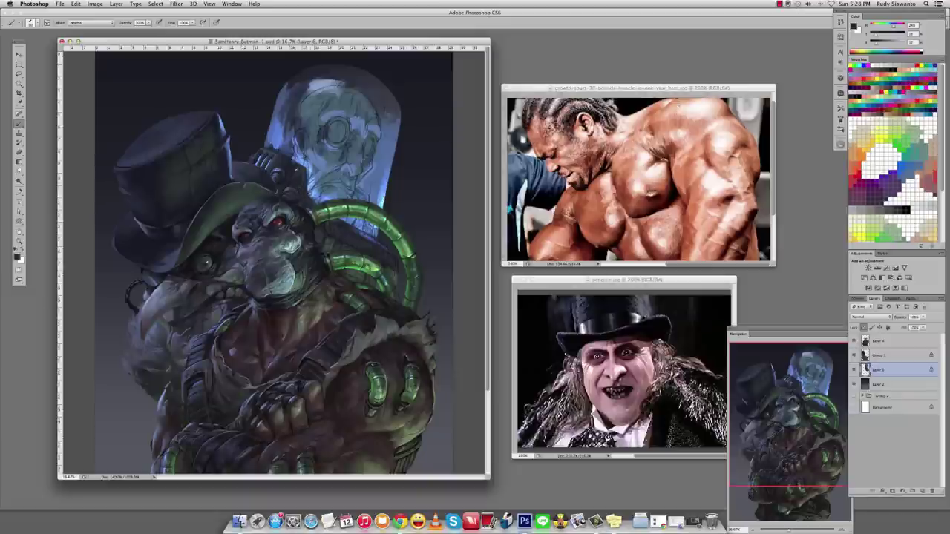
left_click(294, 170, "alt")
left_click(272, 152, "alt")
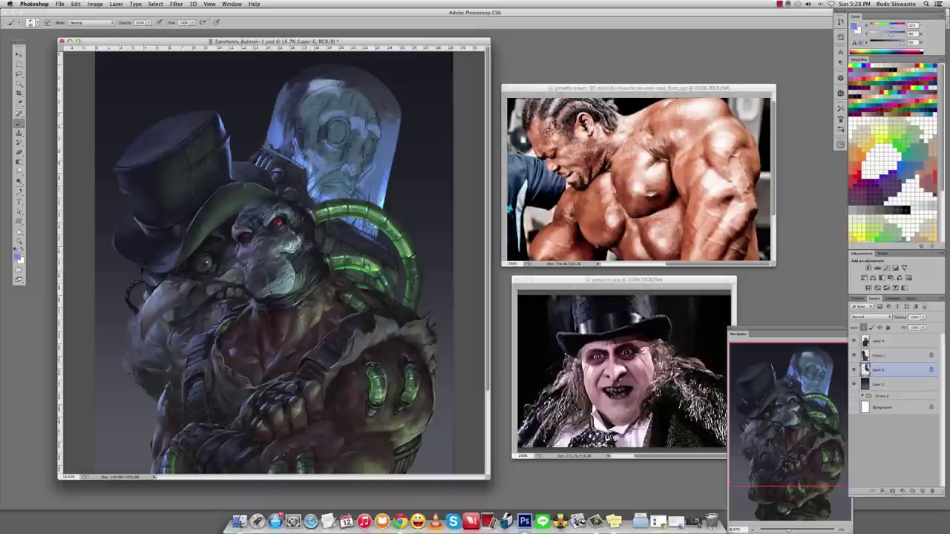
left_click(289, 161, "alt")
left_click(262, 145, "alt")
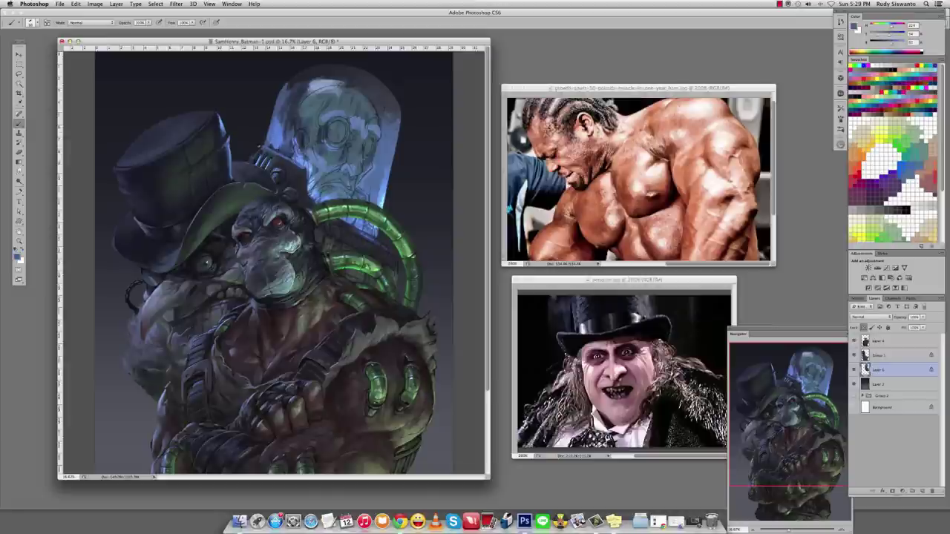
Clean up the mechanical block's edge with the Eraser, relock Layer 6's transparency and resume painting with sampled tones.
key("e")
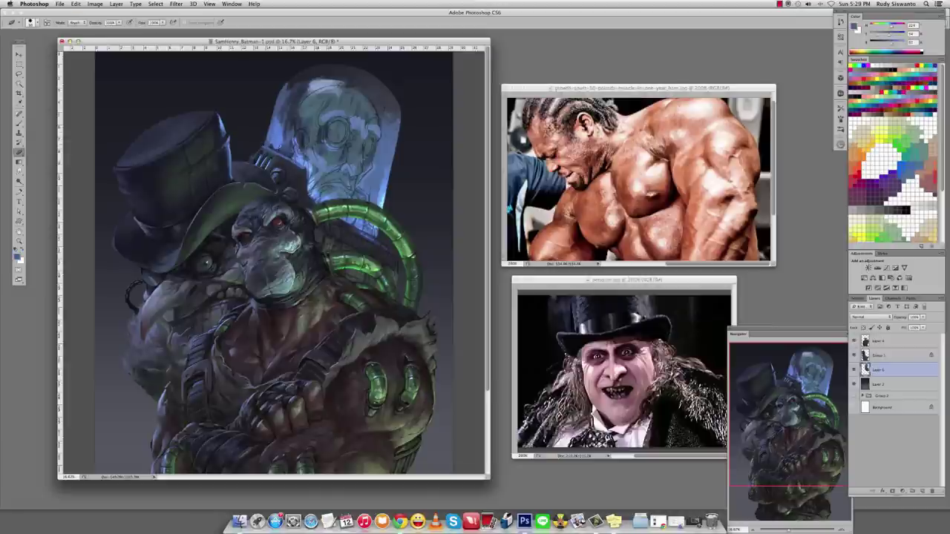
key("/")
key("b")
left_click(336, 233, "alt")
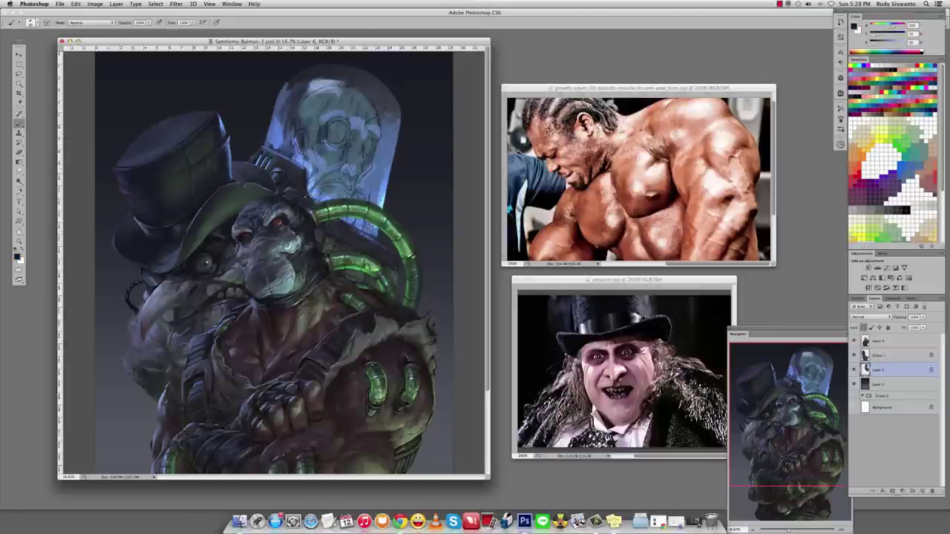
left_click(307, 193, "alt")
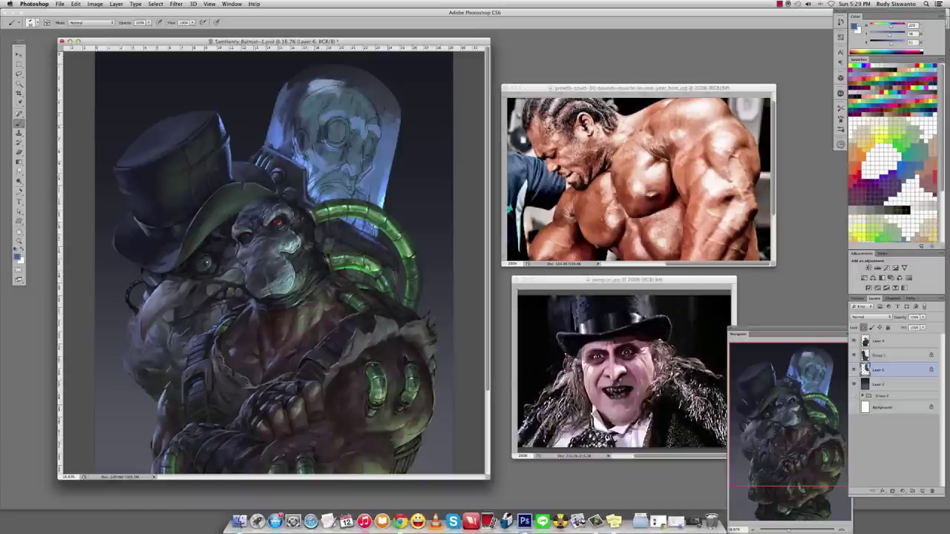
Toggle the hidden group's visibility for a check and refine the mechanical block beside the jar with sampled tones.
left_click(853, 396)
left_click(853, 396)
left_click(286, 162, "alt")
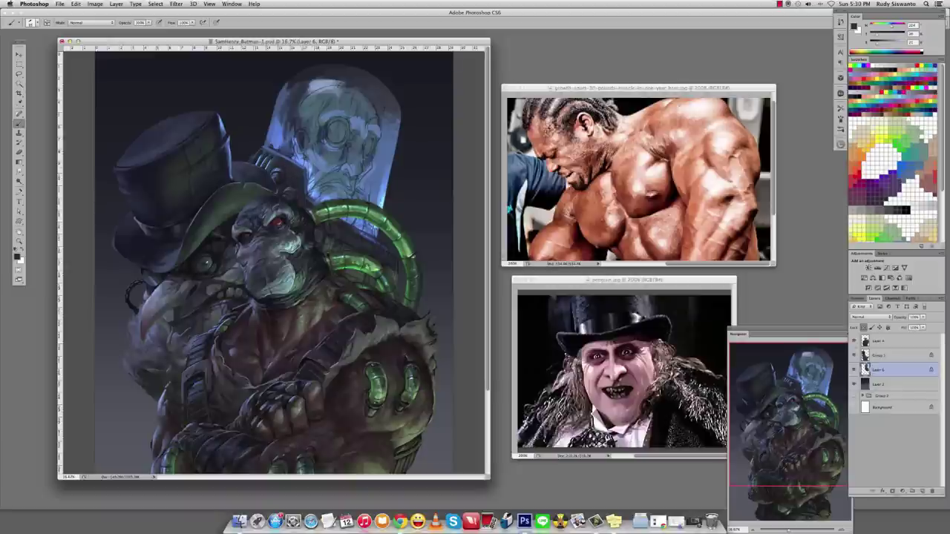
left_click(306, 194, "alt")
left_click(274, 152, "alt")
left_click(274, 153, "alt")
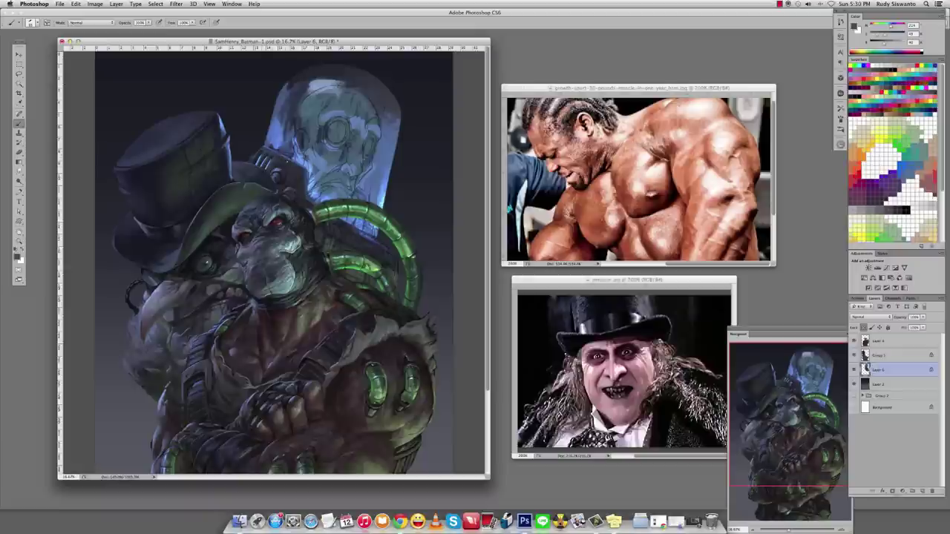
left_click(274, 152, "alt")
Load a Dodge tool preset with the Highlights range and brighten the mechanical form on Layer 6.
key("o")
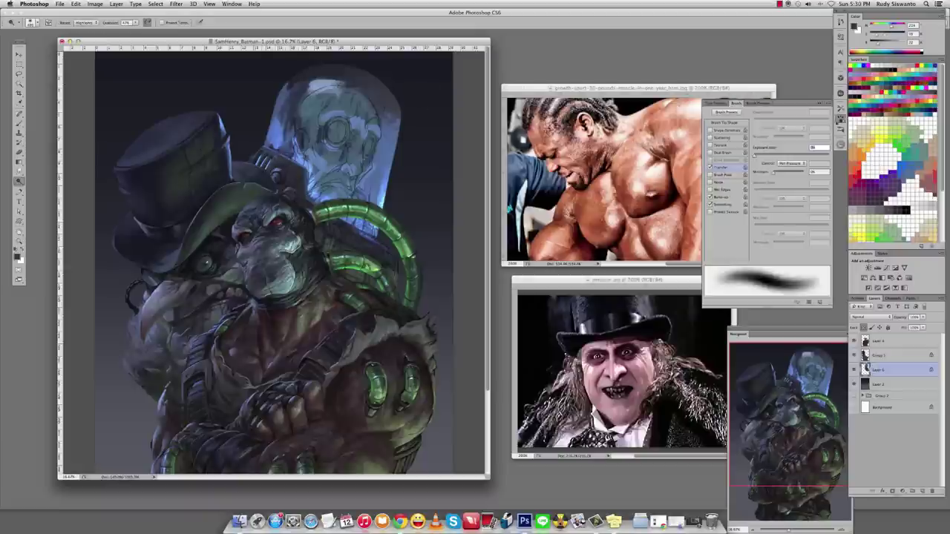
left_click(840, 108)
left_click(758, 129)
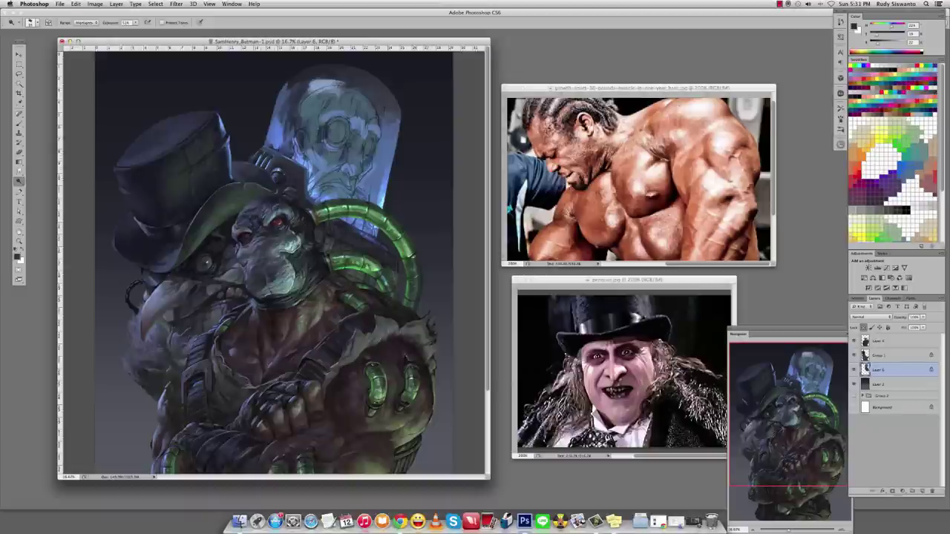
Paint around the inner green hose and the mechanical part behind the masked head with sampled brush tones.
key("b")
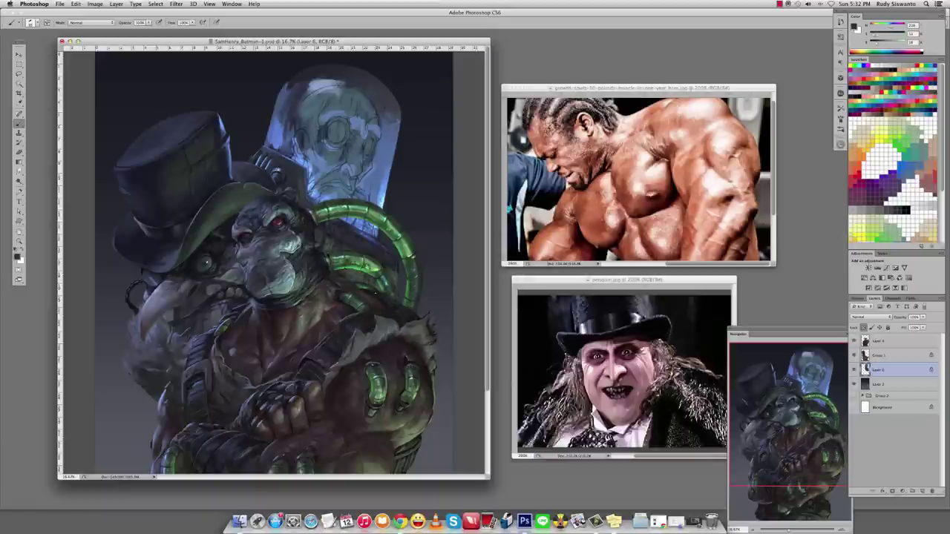
left_click(342, 276, "alt")
left_click(346, 276, "alt")
left_click(322, 252, "alt")
left_click(305, 178, "alt")
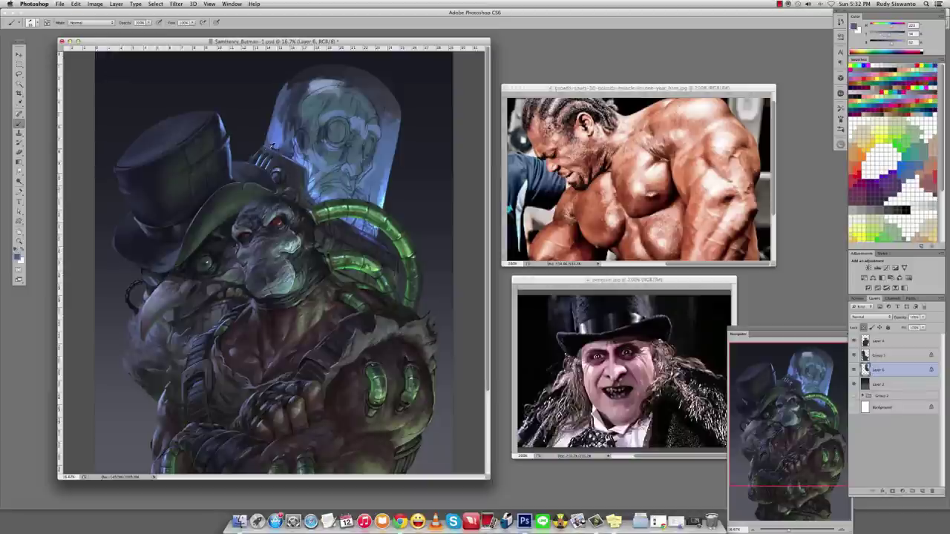
Paint the dark forms beneath the inner green hose on Layer 6 with sampled shadow tones.
left_click(160, 264, "alt")
left_click(398, 277, "alt")
left_click(367, 287, "alt")
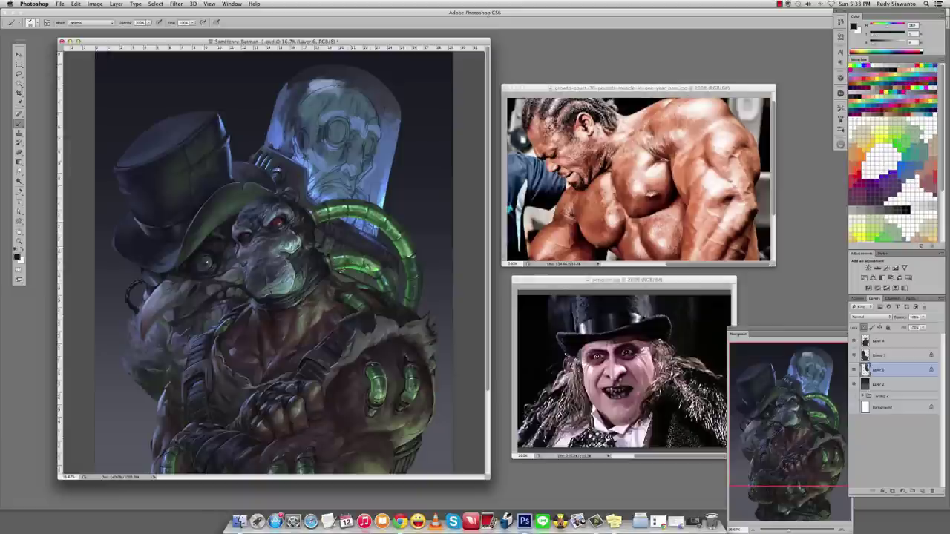
left_click(366, 288, "alt")
left_click(366, 287, "alt")
left_click(358, 274, "alt")
left_click(360, 280, "alt")
left_click(359, 280, "alt")
left_click(359, 281, "alt")
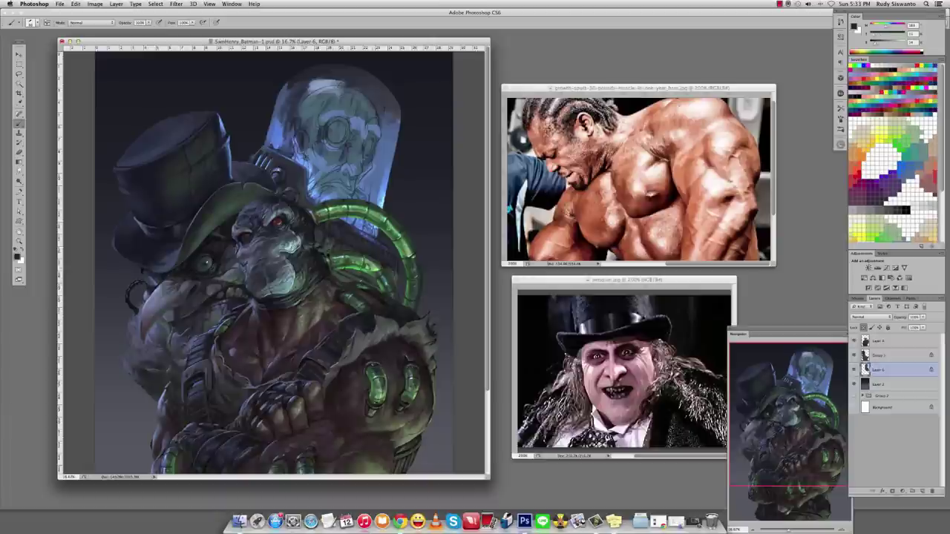
left_click(359, 280, "alt")
Add reflected green light to the forms beneath the inner hose with sampled green and grey tones.
left_click(353, 276, "alt")
left_click(346, 276, "alt")
left_click(346, 276, "alt")
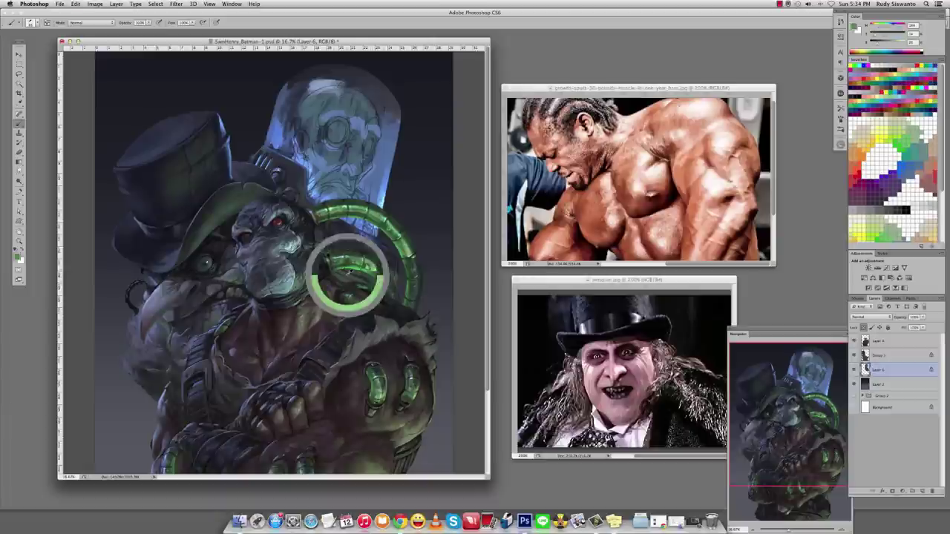
left_click(346, 276, "alt")
left_click(363, 280, "alt")
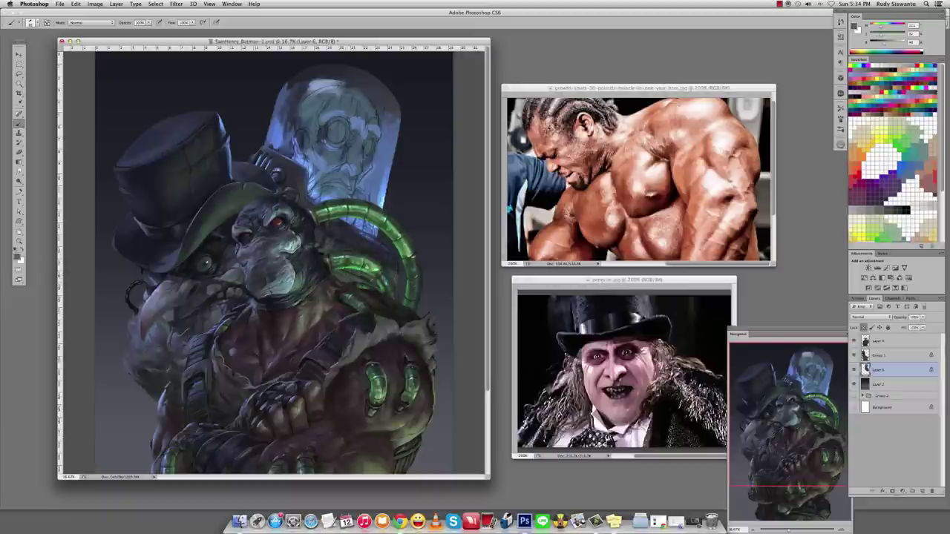
left_click(363, 280, "alt")
left_click(363, 280, "alt")
Glaze the green hose area with a sampled green gradient in Overlay mode and undo the last trial.
key("g")
left_click(322, 242, "alt")
key("shift+minus")
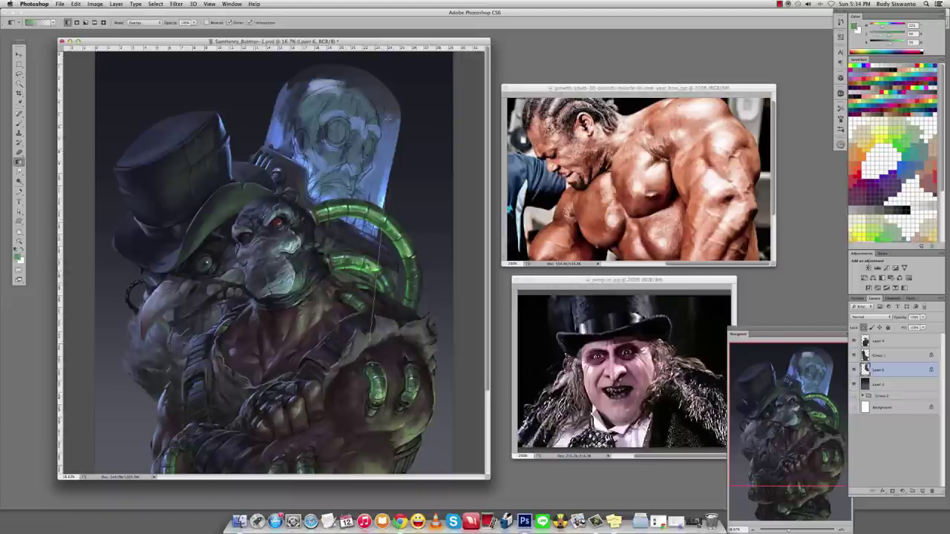
key("z")
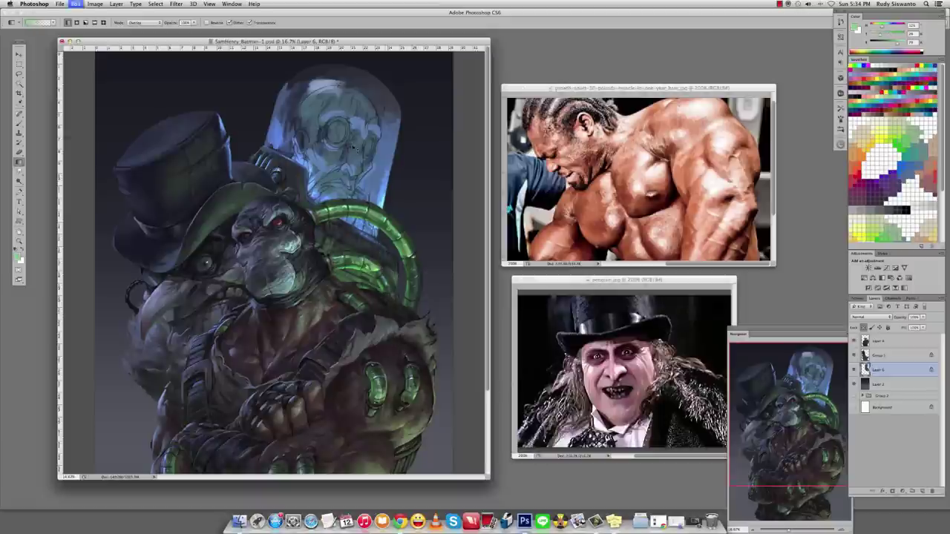
left_click(431, 151, "alt")
key("super+equal")
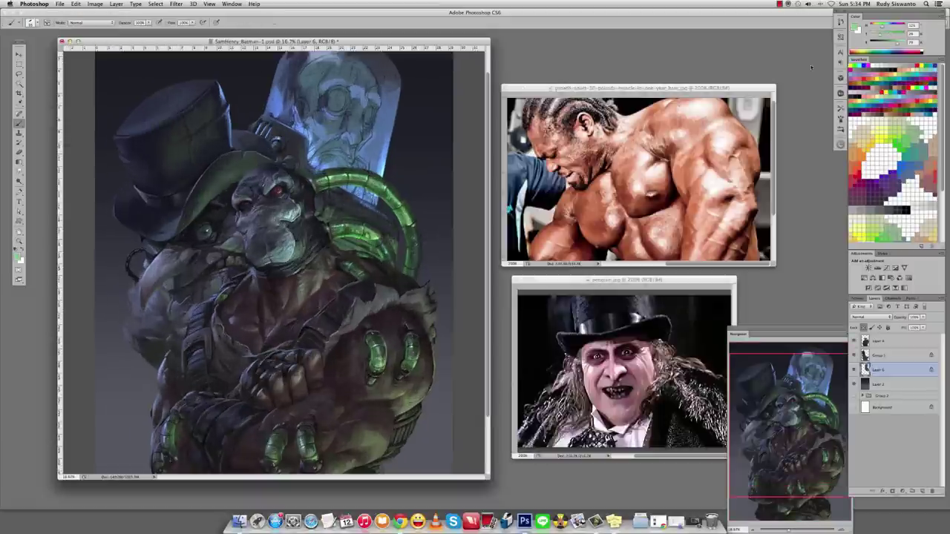
Darken the area behind the hoses, clean its edge with the Eraser and relock Layer 6's transparency for brushing.
key("b")
left_click(353, 246, "alt")
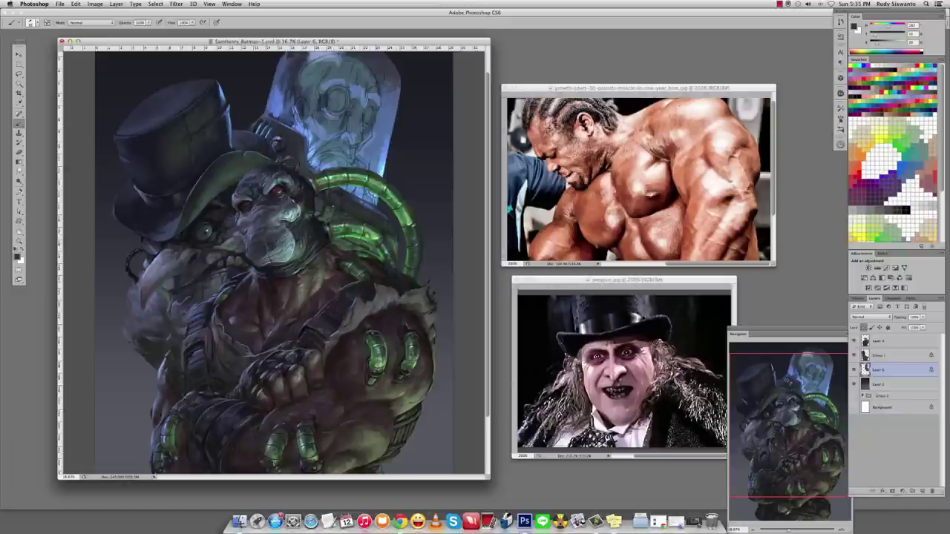
key("e")
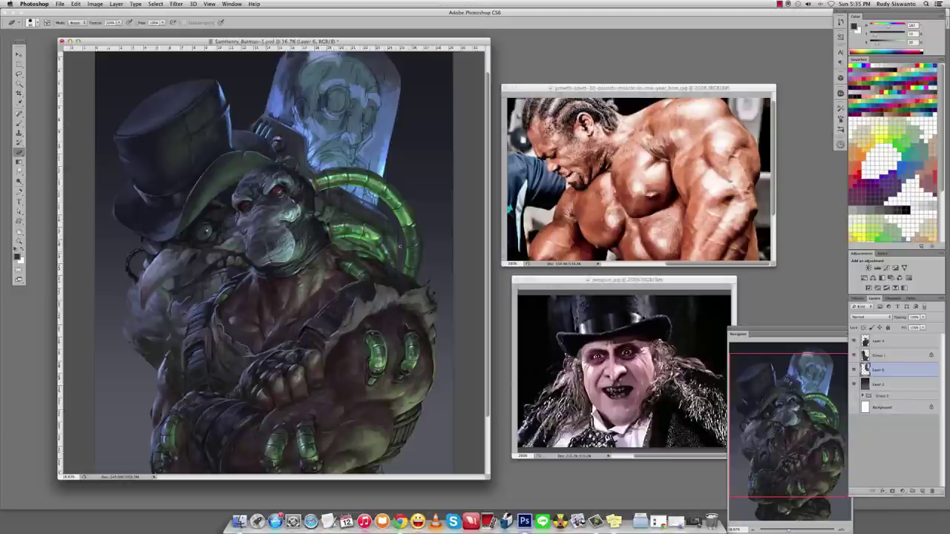
key("slash")
key("b")
left_click(393, 247, "alt")
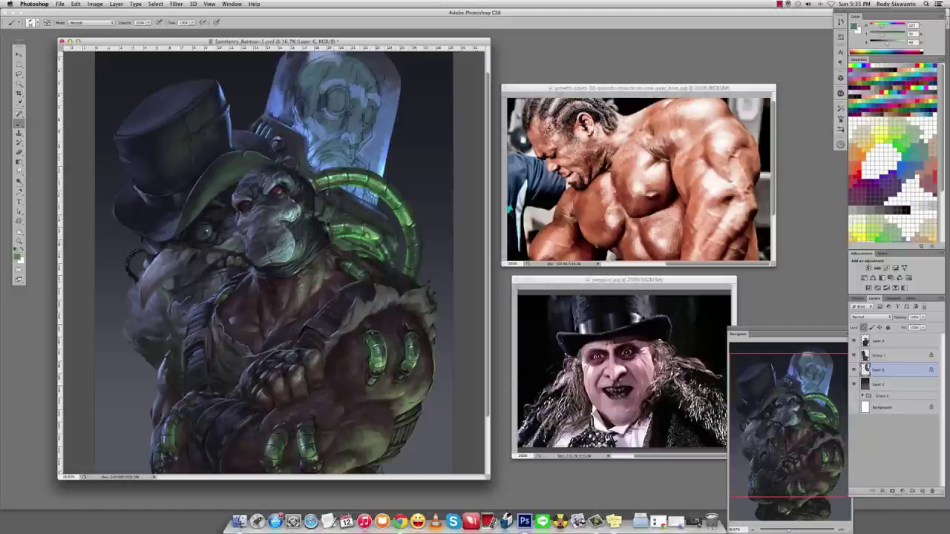
Add light accents to the mechanical form between the green hoses with the brush in Color Dodge mode.
left_click(283, 176, "alt")
right_click(285, 175, "shift")
left_click(304, 272)
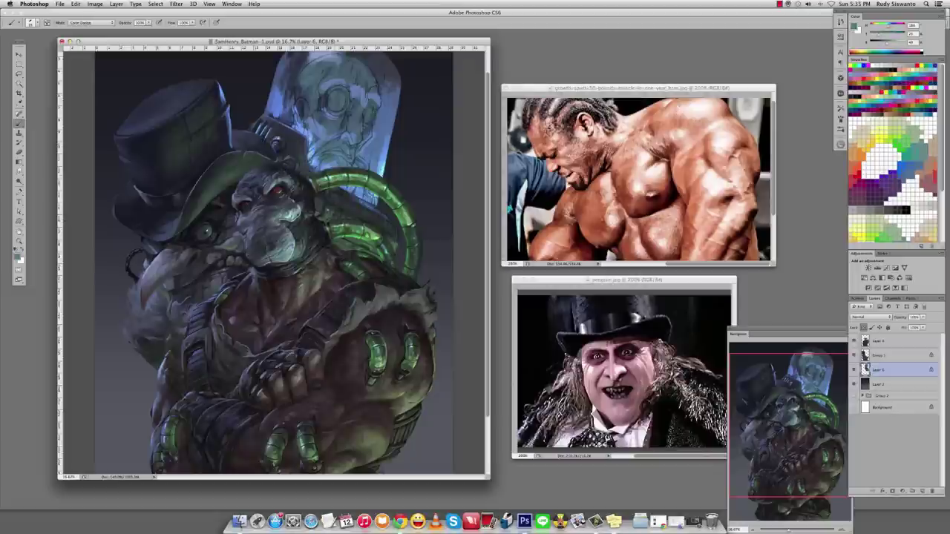
left_click(342, 215)
left_click(393, 243)
Return the brush to Normal mode and refine the forms around the inner green hose with sampled dark tones.
right_click(324, 193, "shift")
left_click(333, 196)
left_click(338, 215, "alt")
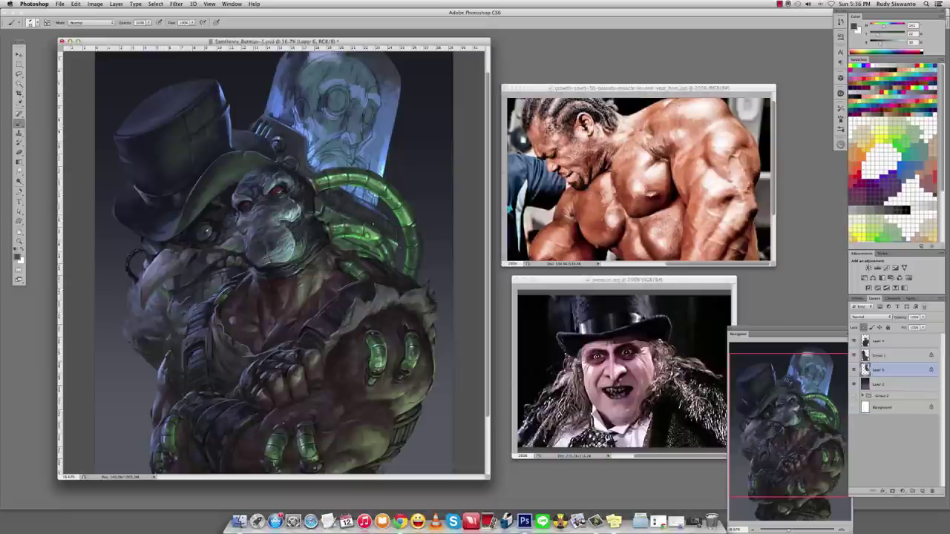
left_click(325, 207, "alt")
left_click(341, 274, "alt")
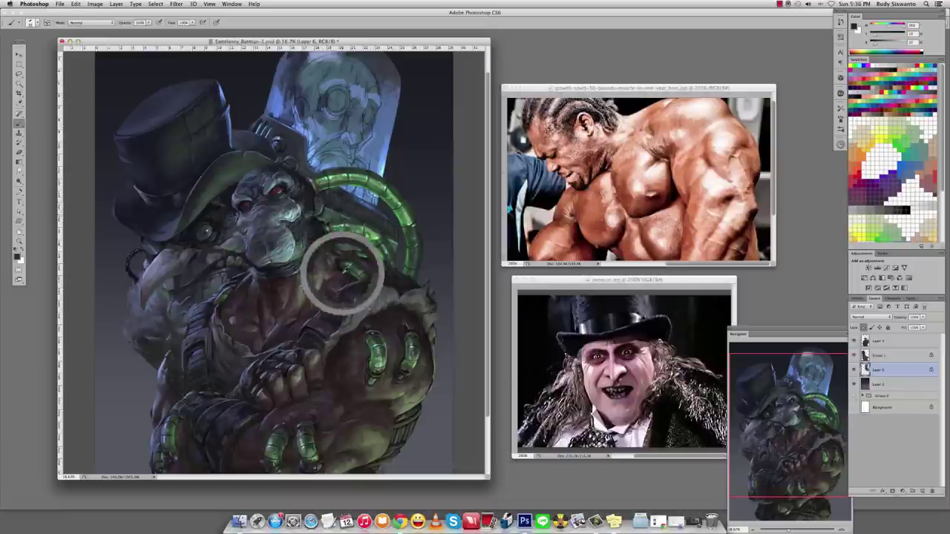
left_click(134, 194, "alt")
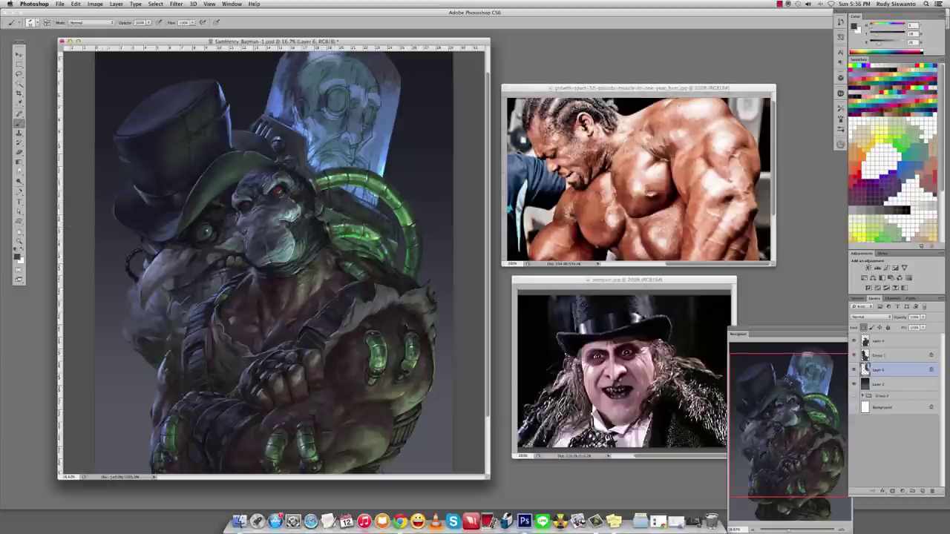
left_click(337, 210, "alt")
left_click_drag(348, 253, 375, 261)
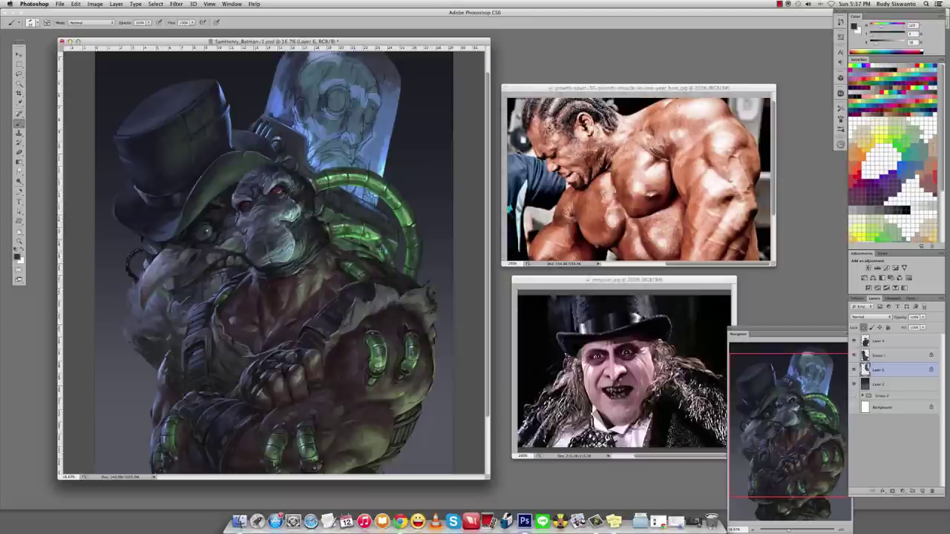
Review the brush tip settings and paint the mechanical part below the jar with sampled blue tones.
left_click(342, 244, "alt")
left_click(363, 215, "alt")
key("F5")
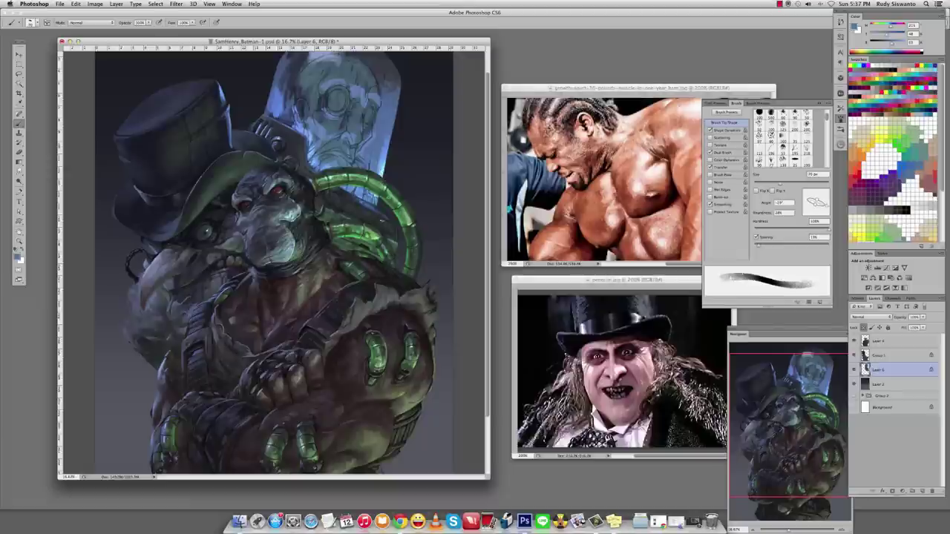
key("F5")
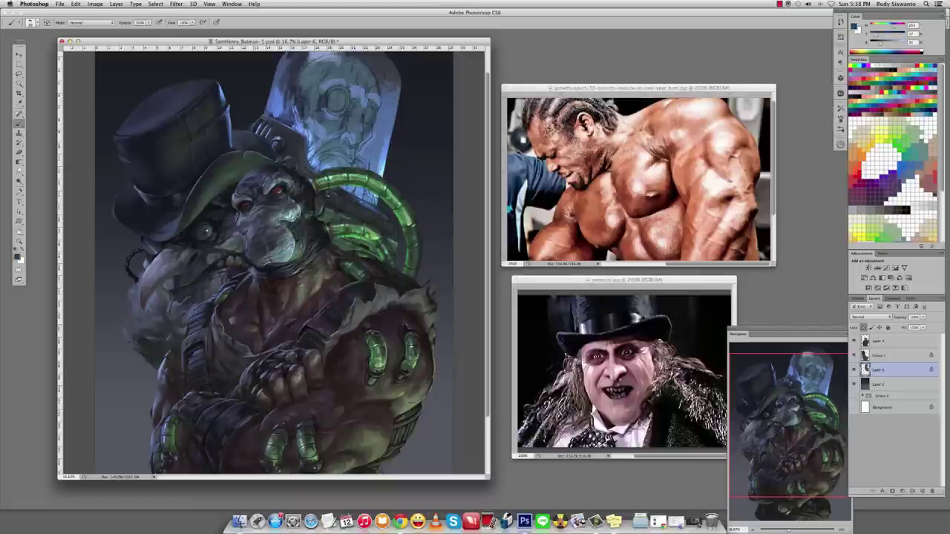
Paint sampled dark blue-grey tones onto the backpack machinery between the glass dome and the green tubes.
left_click(339, 195, "alt")
left_click(345, 201, "alt")
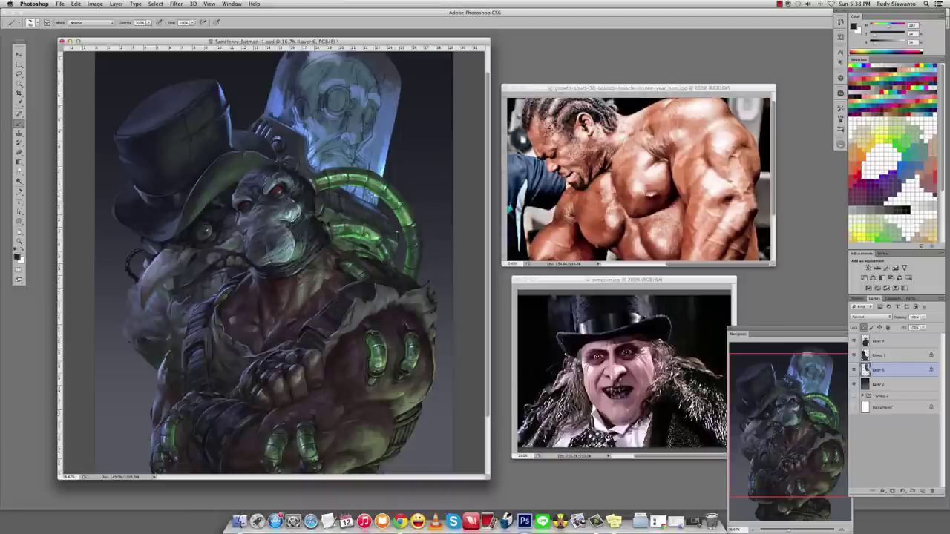
left_click(344, 201, "alt")
left_click(344, 202, "alt")
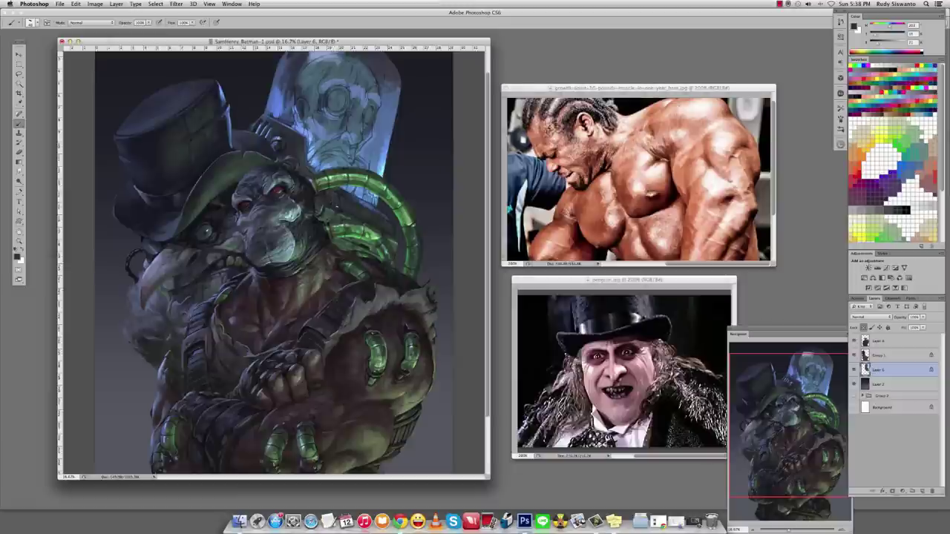
left_click(348, 211, "alt")
left_click(307, 171, "alt")
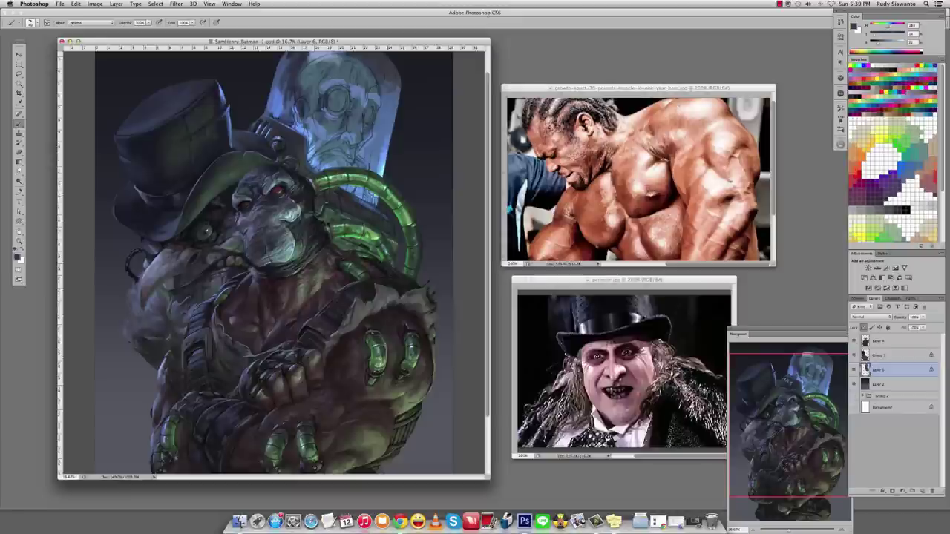
left_click(337, 206, "alt")
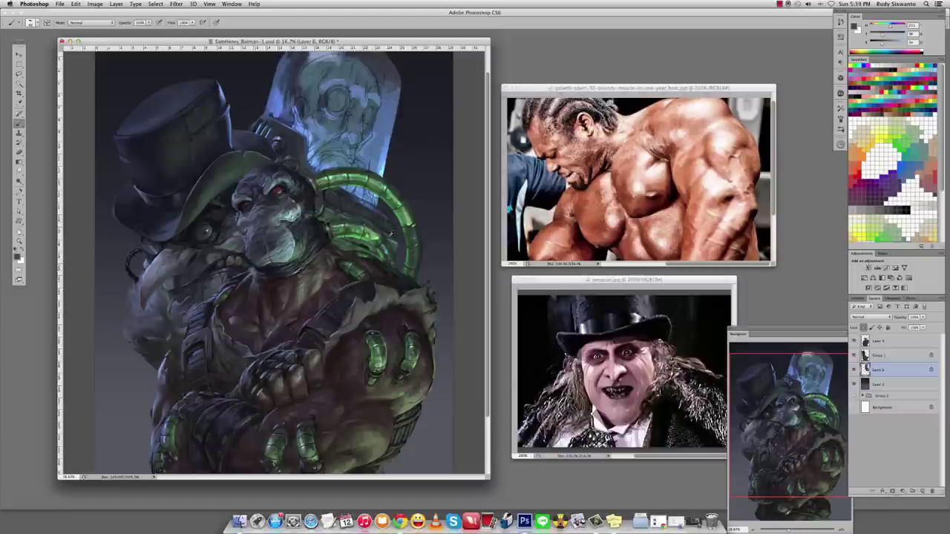
Refine the metal panel beneath the glass dome with tones sampled from the backpack, checking the last stroke by undoing it.
left_click(368, 204, "alt")
left_click(308, 150, "alt")
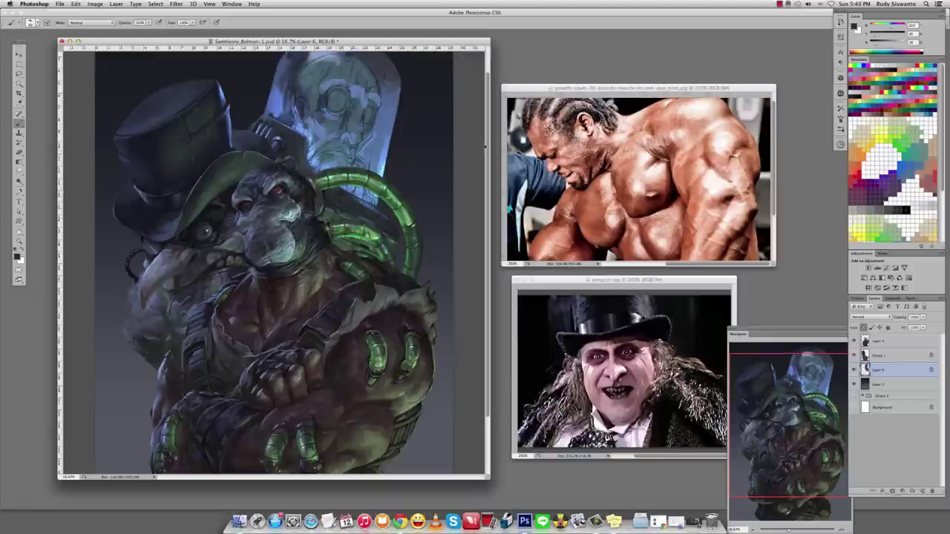
left_click(273, 125, "alt")
left_click(373, 217, "alt")
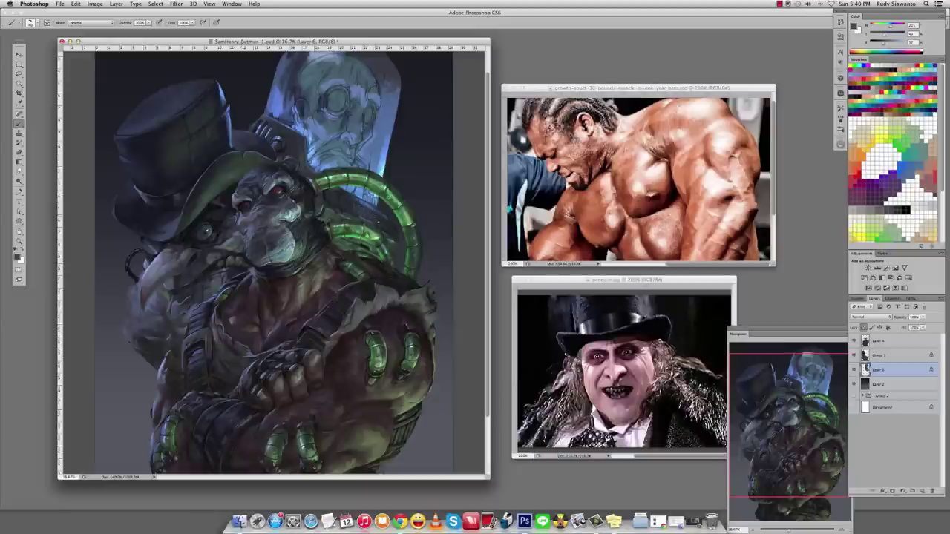
left_click(382, 215, "alt")
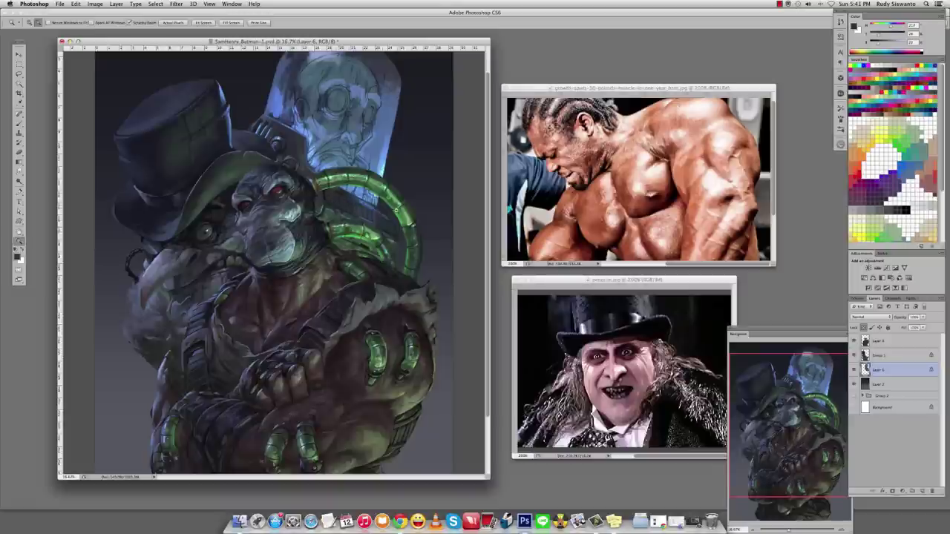
key("ctrl+z")
key("ctrl+z")
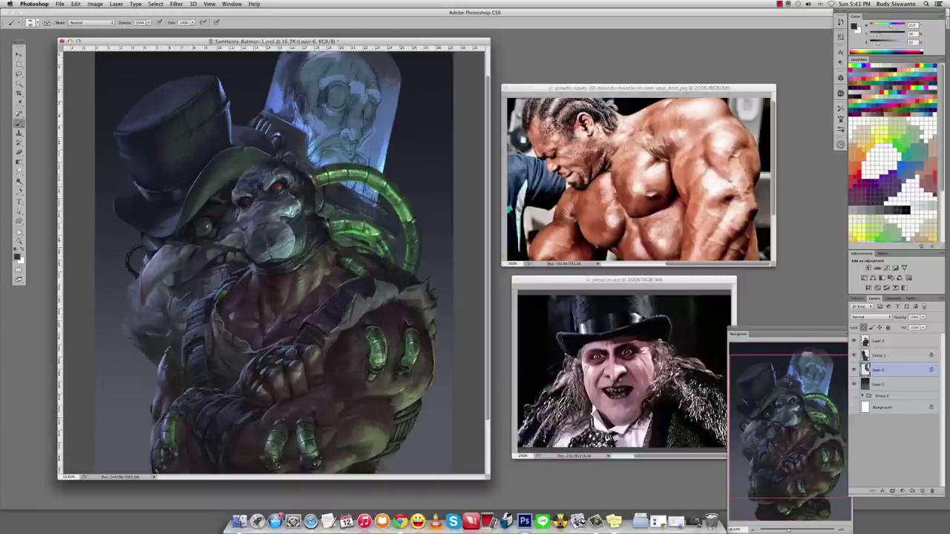
Paint lighter and darker sampled tones on the backpack panel framed by the upper green tube.
left_click(375, 197, "alt")
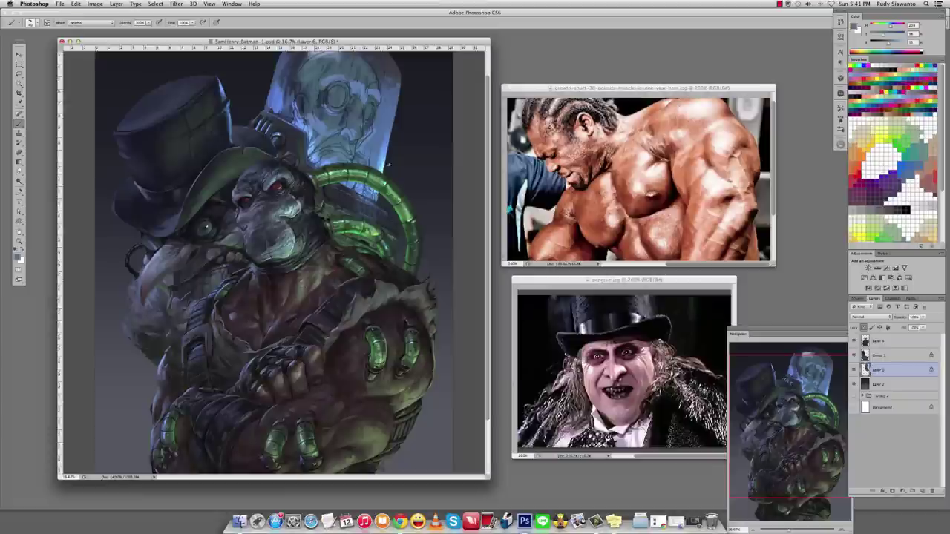
left_click(360, 200, "alt")
key("d")
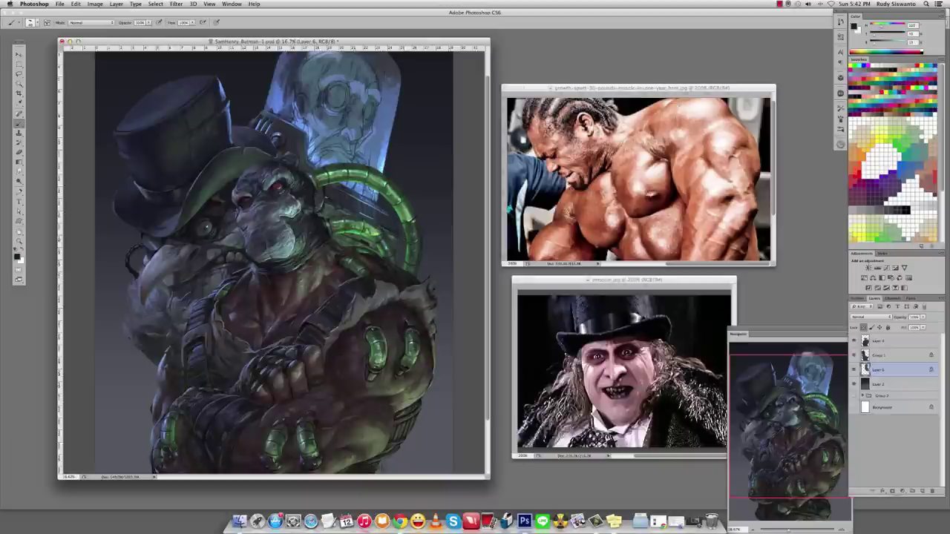
key("o")
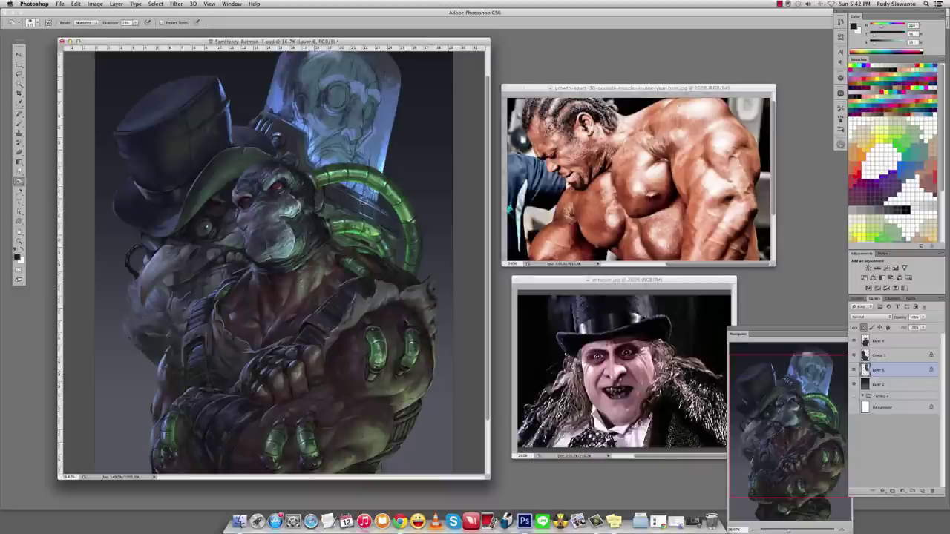
key("b")
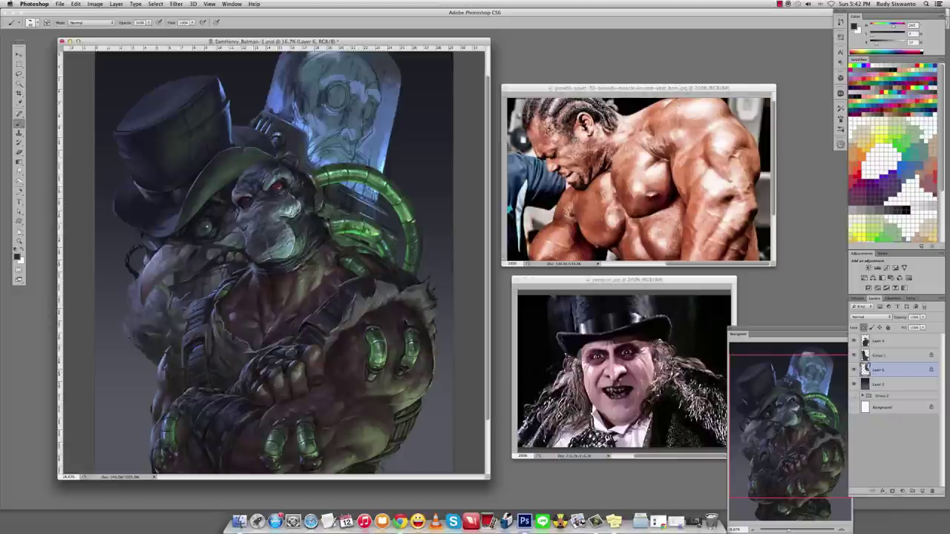
Try brightening the backpack area with the Dodge tool set to Highlights and undo the strokes.
key("o")
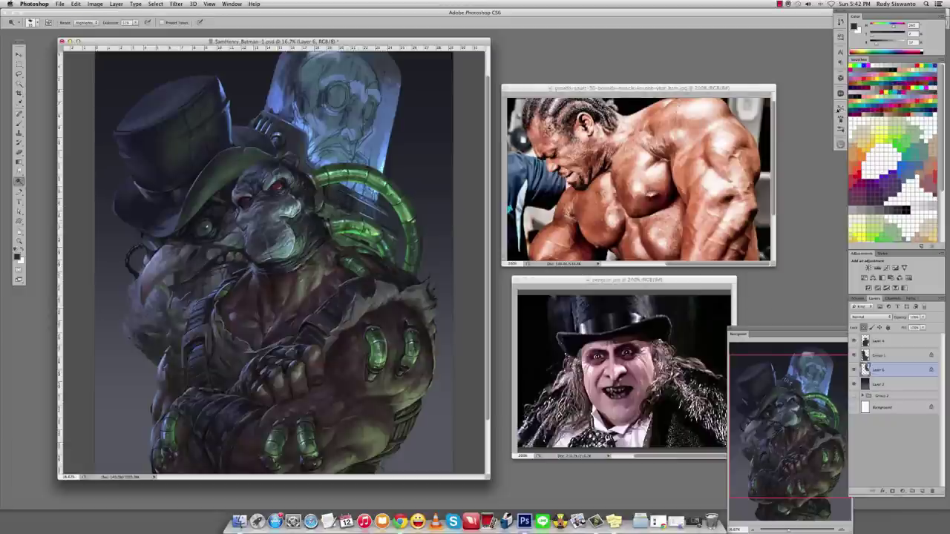
key("super+z")
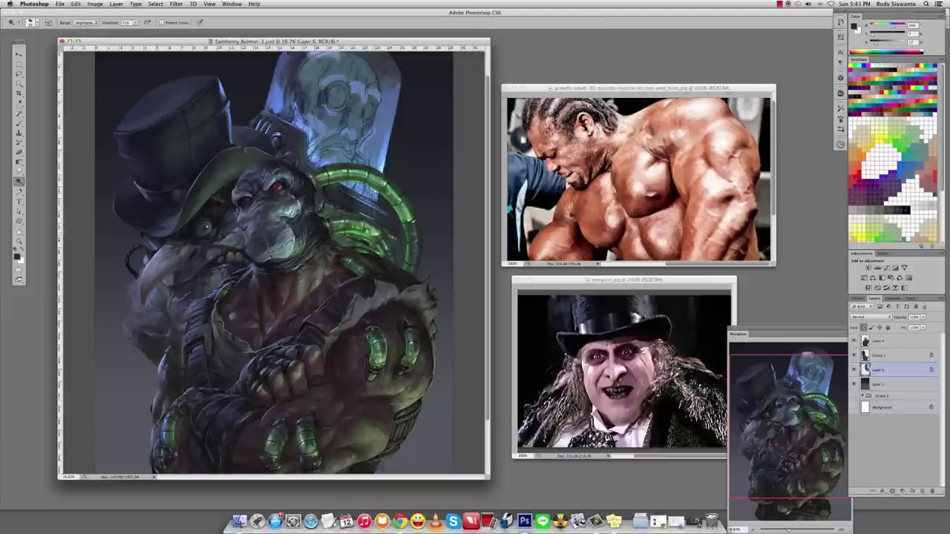
key("super+z")
key("super+z")
key("alt+shift+h")
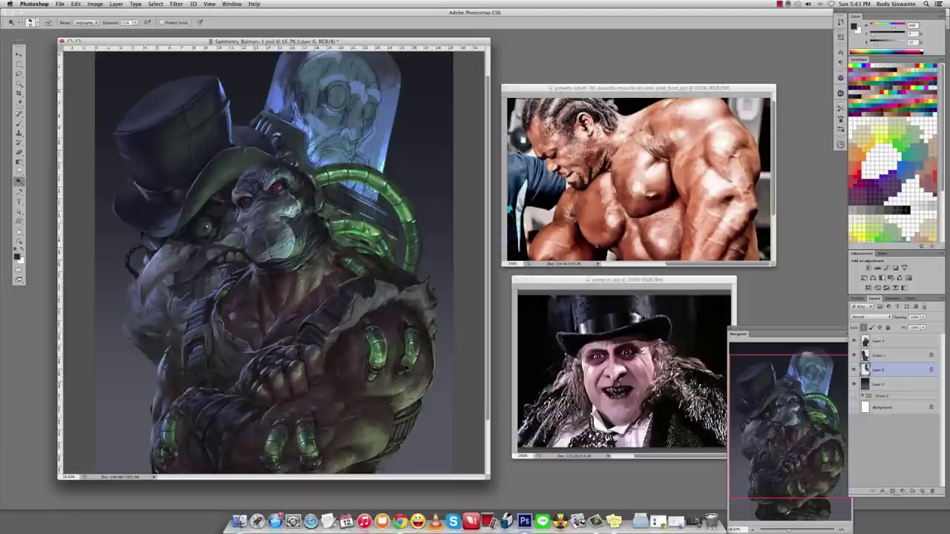
key("super+z")
Brighten the lower edge of the glass dome with the Dodge tool set to Highlights, undoing unwanted strokes.
key("b")
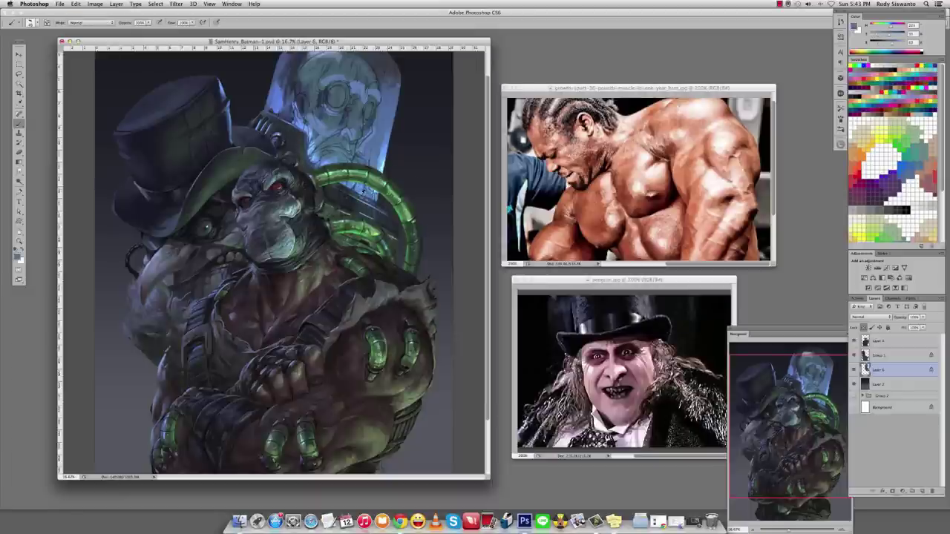
left_click(308, 132, "alt")
key("o")
left_click(311, 166)
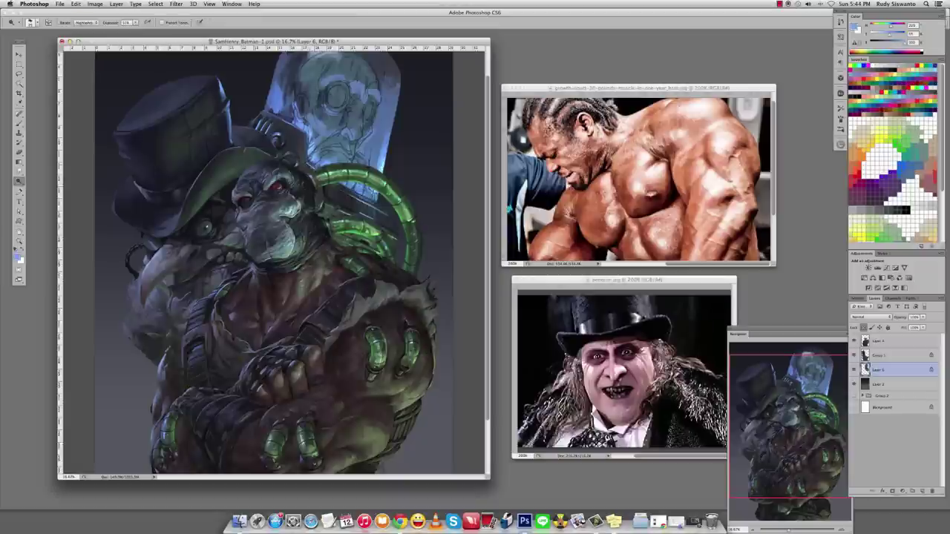
left_click(314, 168)
left_click(310, 164)
key("super+z")
left_click_drag(306, 135, 306, 161)
key("super+z")
left_click(315, 169)
left_click(313, 167)
left_click_drag(154, 260, 169, 291)
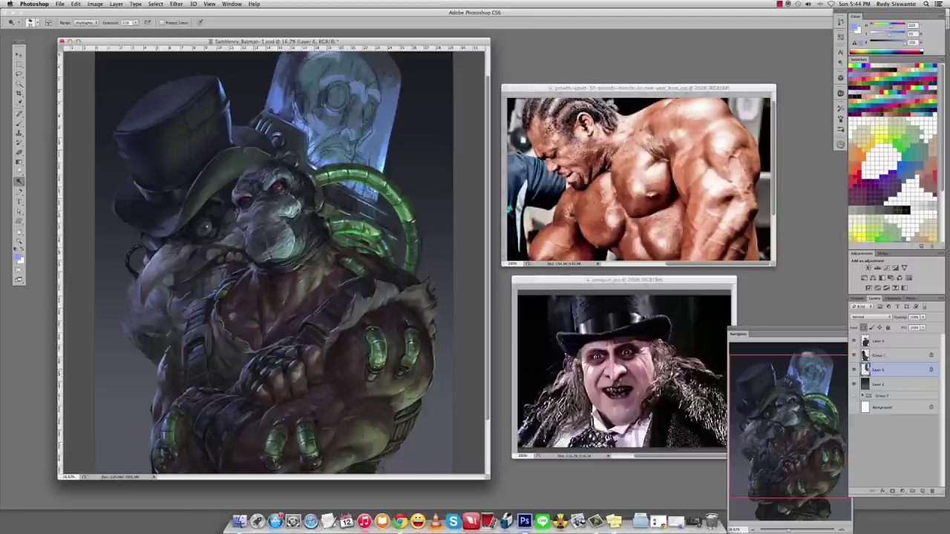
Refine the slotted panel beneath the glass dome with brush strokes in blue, teal and dark tones sampled from the artwork.
key("b")
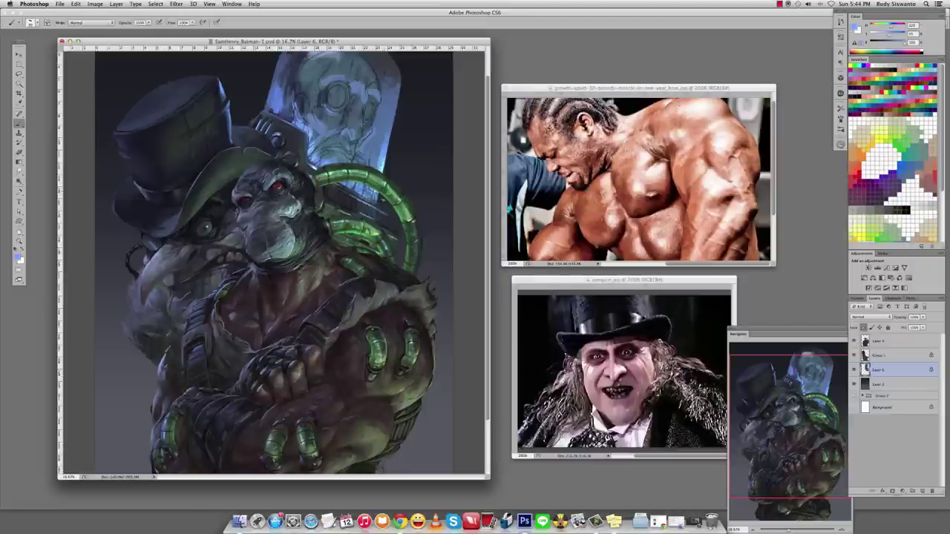
left_click(369, 202, "alt")
left_click(295, 139, "alt")
left_click(372, 172, "alt")
left_click(368, 201, "alt")
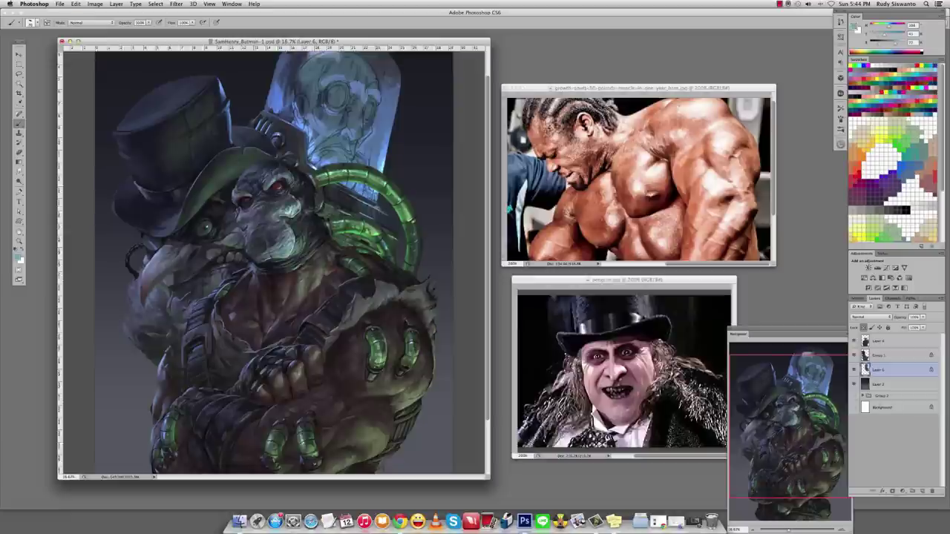
left_click(401, 223, "alt")
left_click(369, 201, "alt")
left_click(368, 201, "alt")
left_click(366, 200, "alt")
left_click(366, 201, "alt")
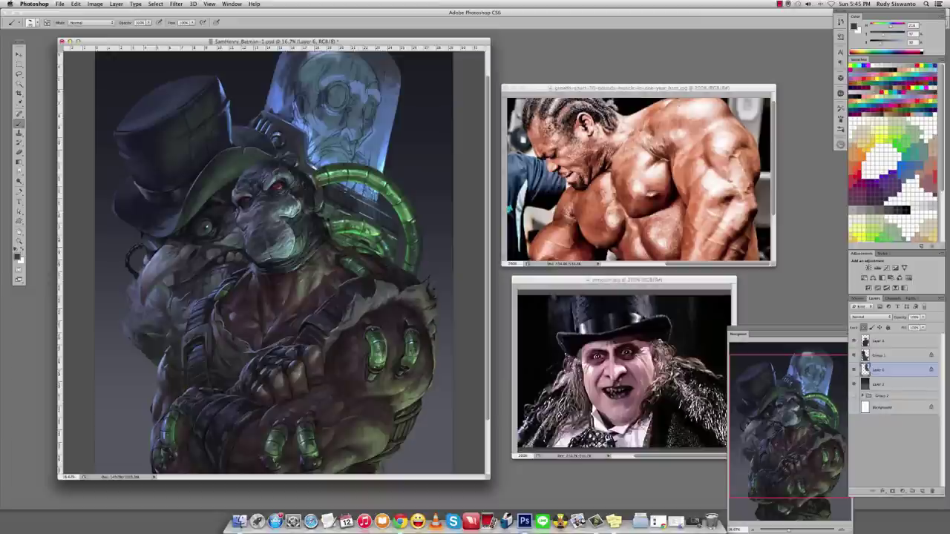
left_click(366, 200, "alt")
Paint the eyes of the head inside the glass dome in dark red and touch up their surroundings with sampled tones.
key("o")
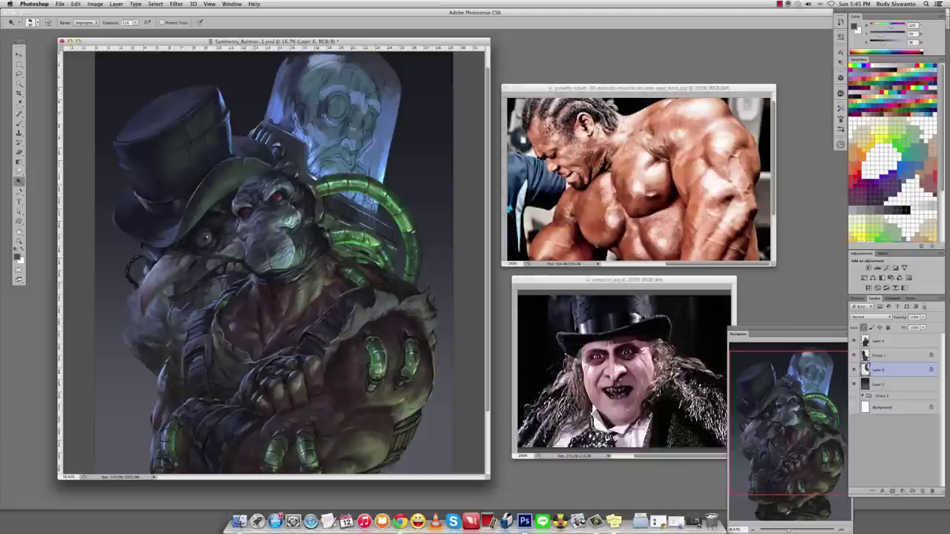
key("b")
left_click_drag(335, 107, 343, 115)
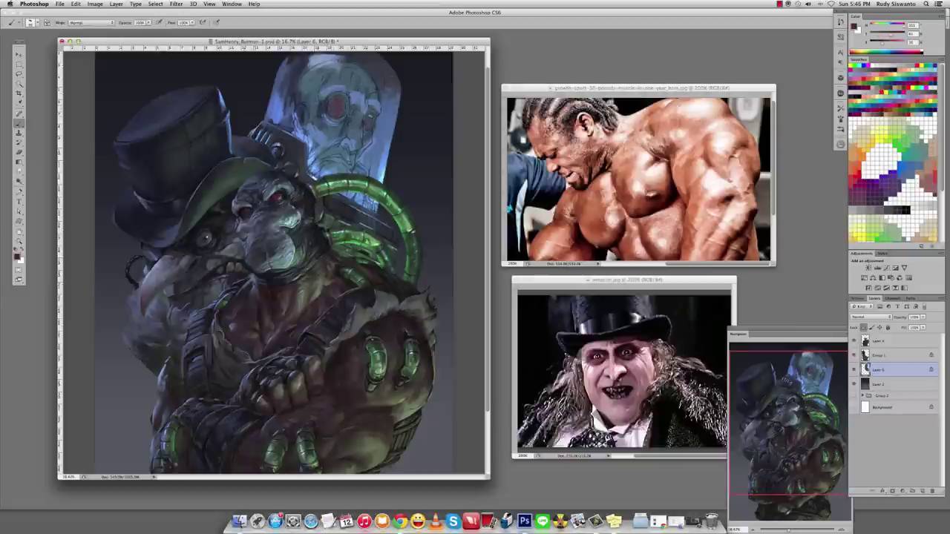
left_click(366, 122, "alt")
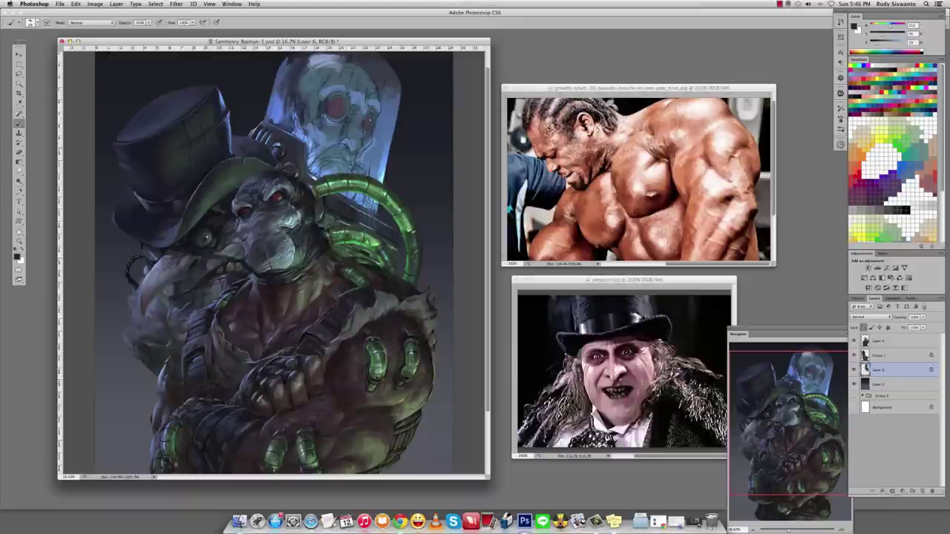
left_click(356, 119, "alt")
Separate the glass dome with its head onto its own layer and place that layer below Layer 6.
key("l")
key("p")
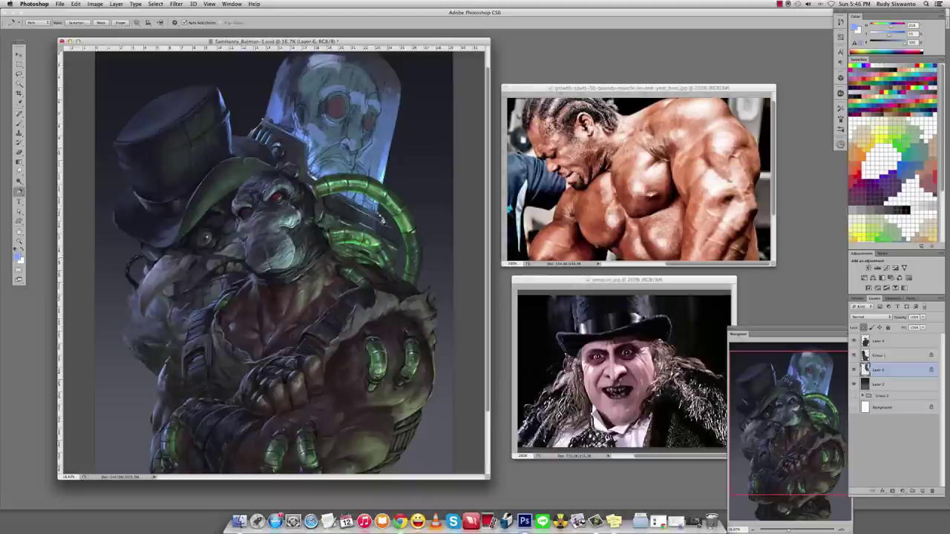
key("a")
key("p")
key("ctrl+z")
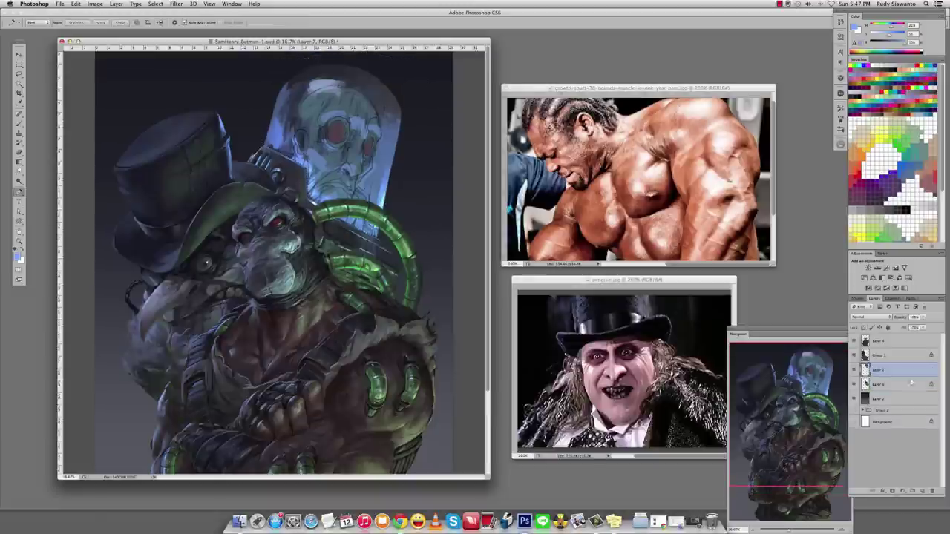
key("ctrl+j")
Paint sampled blue tones inside the glass dome beside the head's ear and cheek on Layer 7.
key("b")
left_click(326, 155, "alt")
mouse_move(322, 141)
left_mouse_down()
mouse_move(327, 158)
mouse_move(359, 148)
left_mouse_up()
left_click(305, 179, "alt")
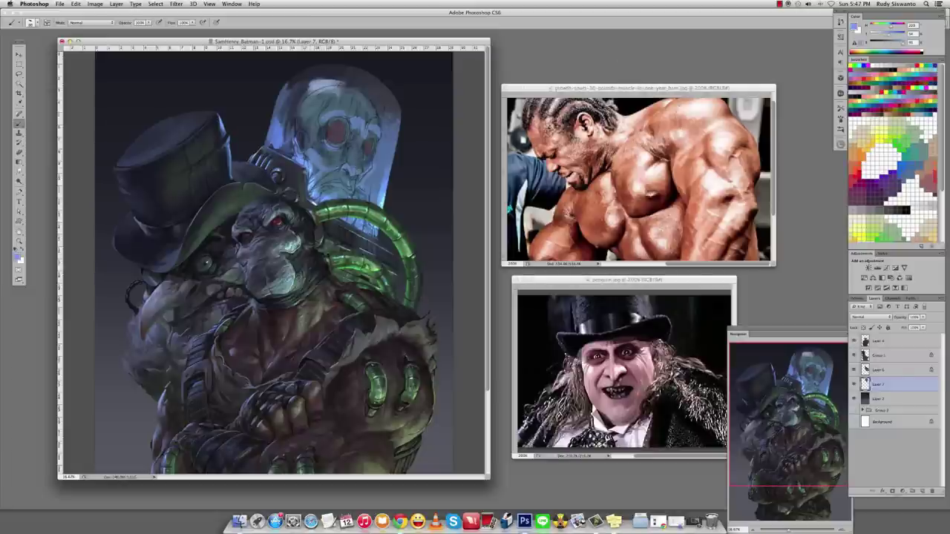
left_click(299, 152, "alt")
left_click(304, 139, "alt")
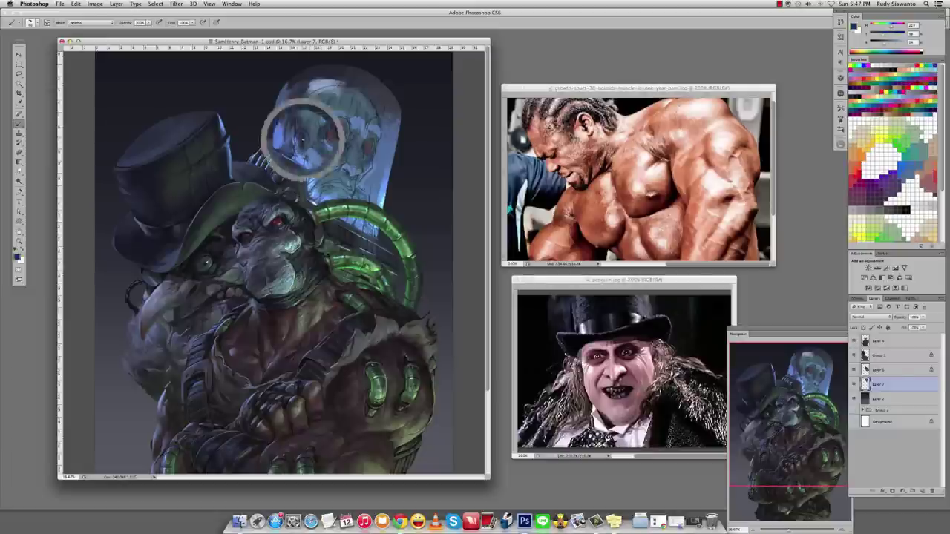
left_click(302, 139, "alt")
left_click(305, 139, "alt")
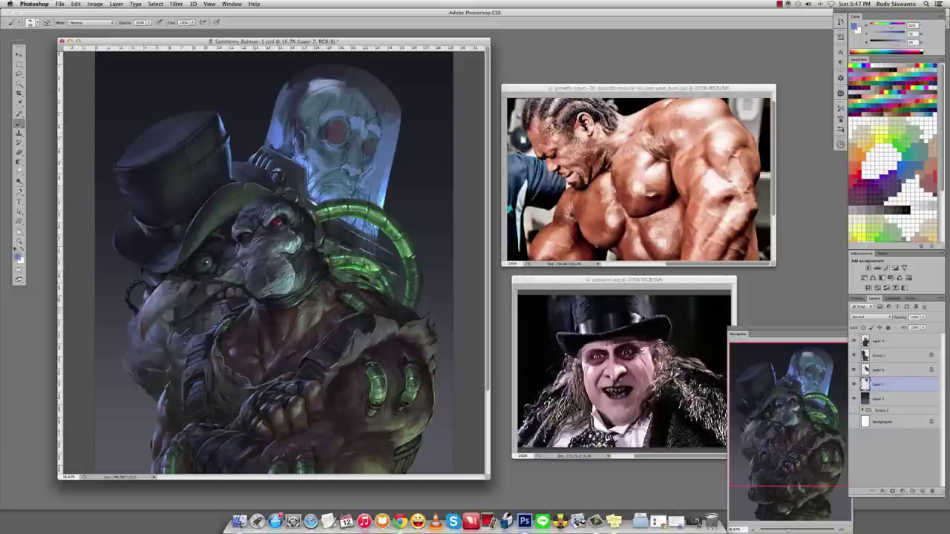
Blend the head's cheek and jaw edge into the glowing glass with sampled light blue tones on Layer 7.
left_click(305, 141, "alt")
left_click(315, 126, "alt")
left_click(305, 161, "alt")
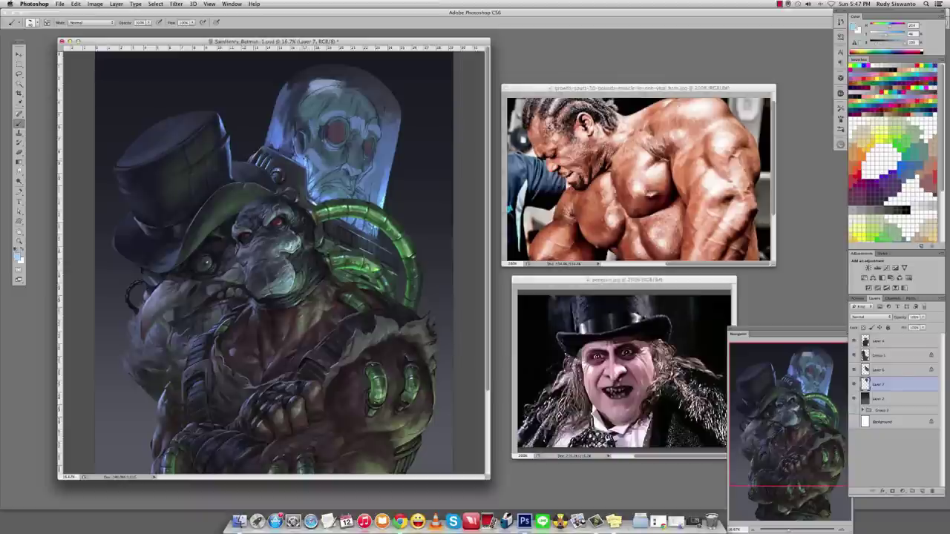
left_click(309, 158, "alt")
left_click(313, 158, "alt")
left_click(312, 158, "alt")
left_click(313, 159, "alt")
left_click(315, 161, "alt")
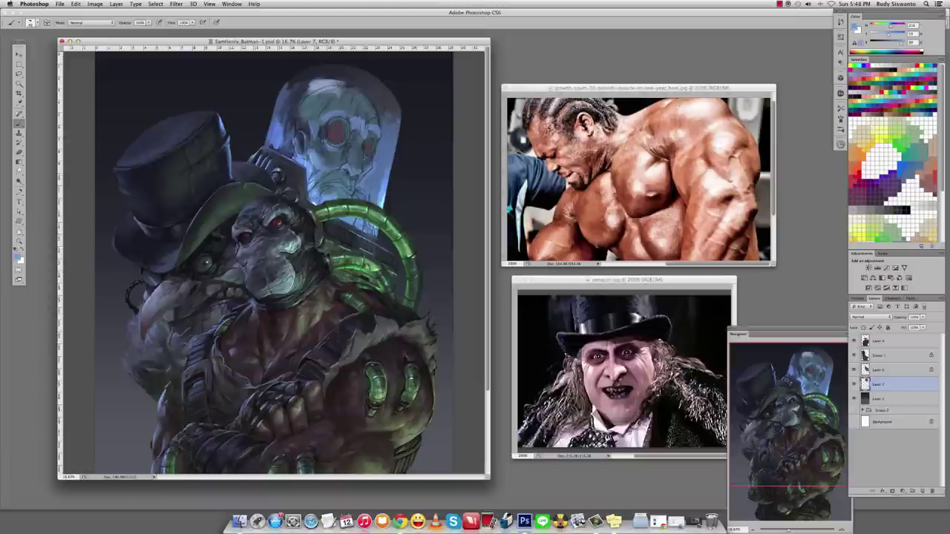
left_click(269, 136, "alt")
Show only the original sketch group to compare it with the painting, and restore the painted layers.
key("r")
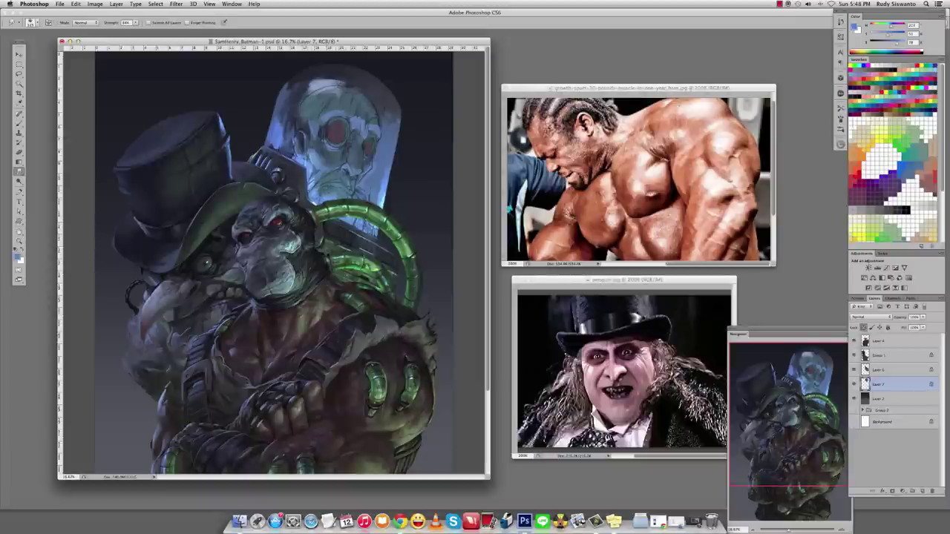
left_click(853, 411, "alt")
left_click(853, 410, "alt")
left_click(854, 410, "alt")
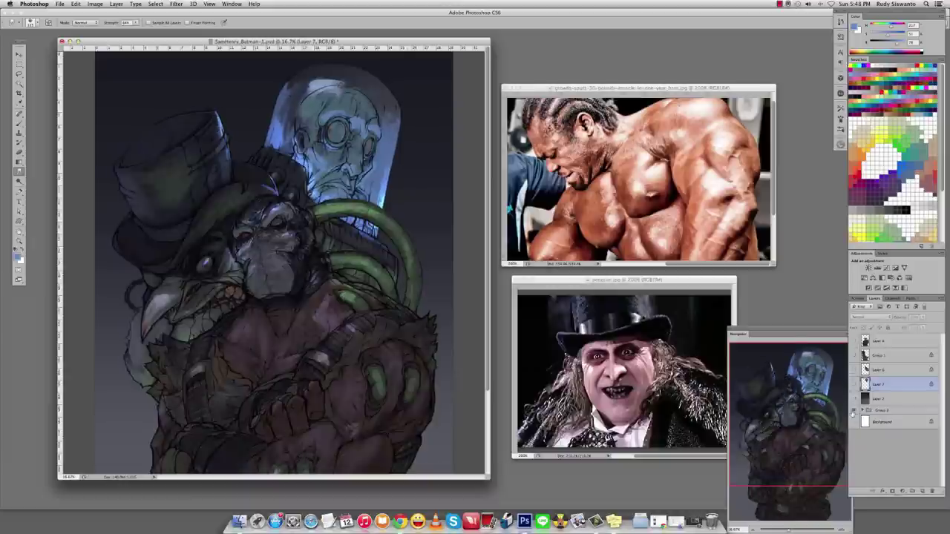
left_click(854, 410, "alt")
Paint over the sketch lines around the head's nose, mouth and chin with sampled blue tones, smudging them on Layer 7.
key("b")
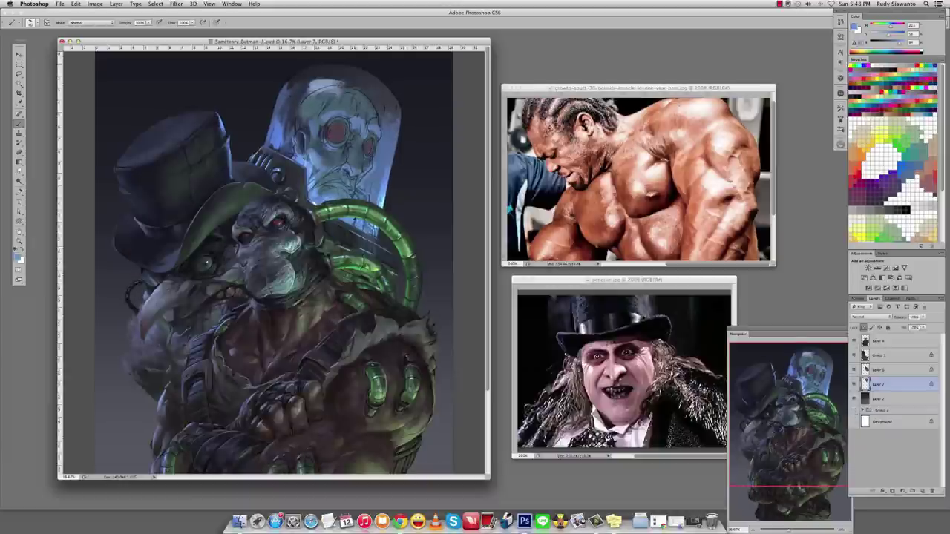
key("x")
mouse_move(348, 195)
left_mouse_down()
mouse_move(335, 194)
mouse_move(334, 163)
left_mouse_up()
left_click(336, 194, "alt")
left_click(336, 163, "alt")
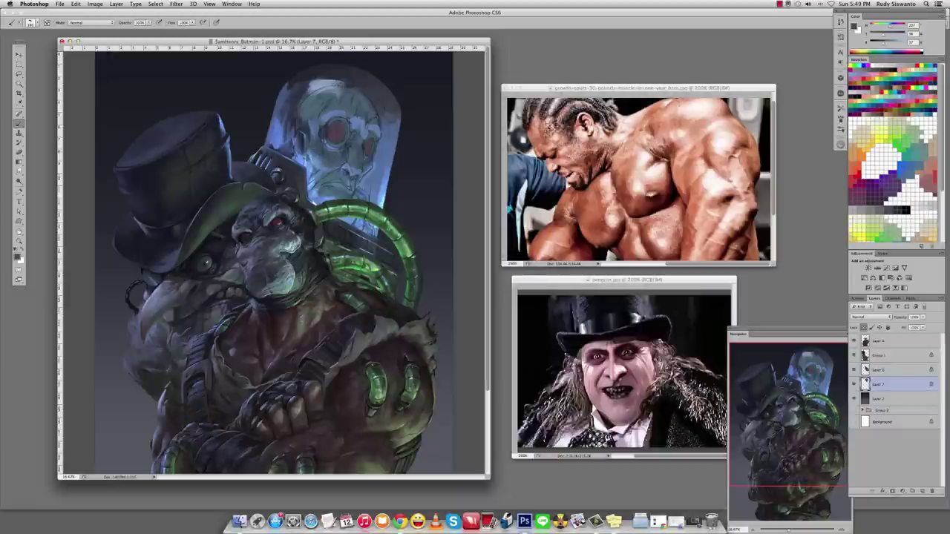
left_click(314, 154, "alt")
left_click(341, 166, "alt")
left_click(333, 178, "alt")
key("r")
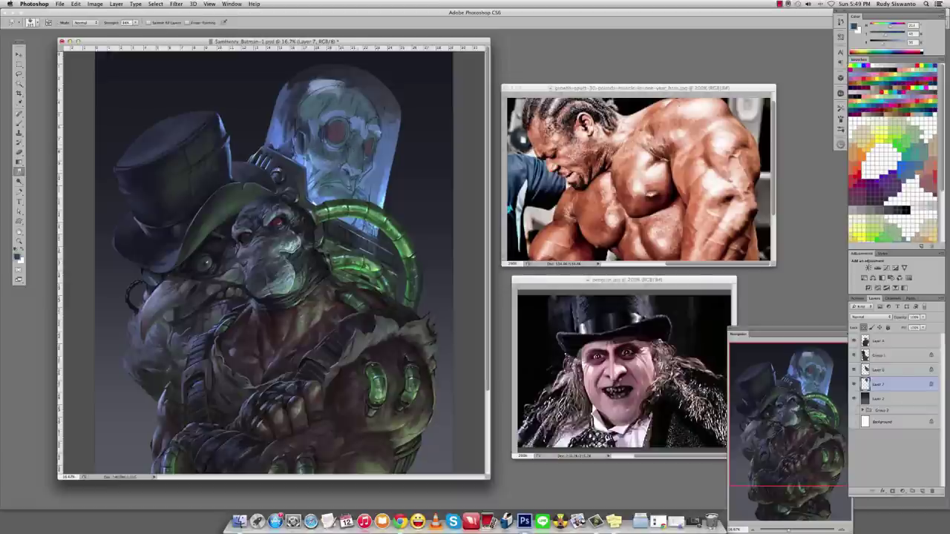
Model the head's cheek and jaw beside the mouth with sampled light blue tones on Layer 7.
key("b")
left_click(326, 148, "alt")
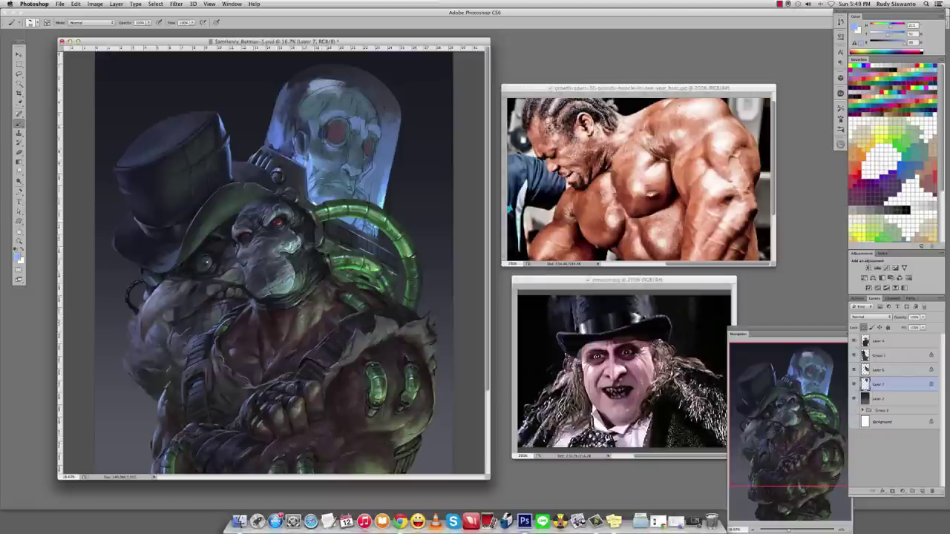
left_click(319, 179, "alt")
left_click(317, 176, "alt")
left_click(312, 170, "alt")
left_click(311, 171, "alt")
left_click(321, 166, "alt")
left_click(319, 169, "alt")
left_click(319, 169, "alt")
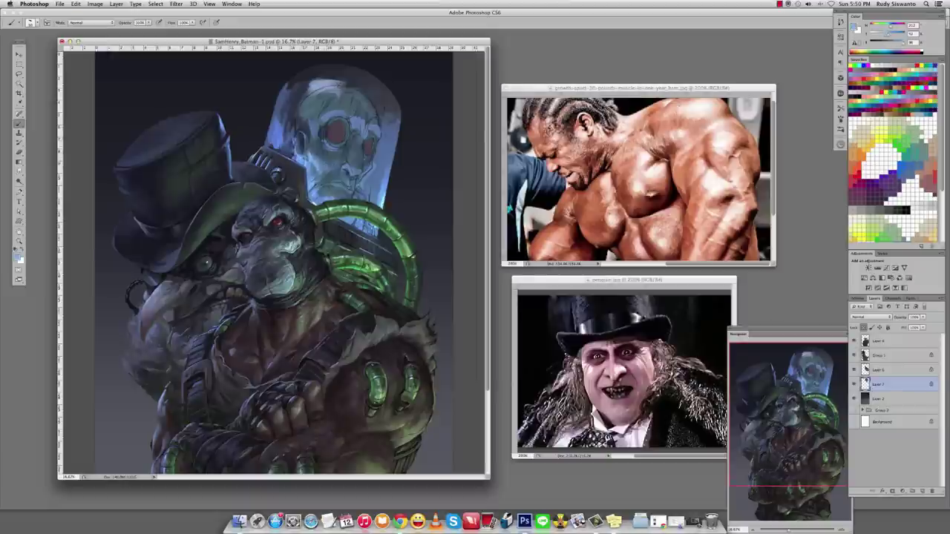
Refine the head's earlobe and the jaw edge below it with repeatedly sampled blue tones.
left_click(304, 159, "alt")
left_click(305, 163, "alt")
left_click(305, 163, "alt")
left_click(304, 160, "alt")
left_click(304, 161, "alt")
left_click(304, 161, "alt")
left_click(304, 160, "alt")
left_click(304, 161, "alt")
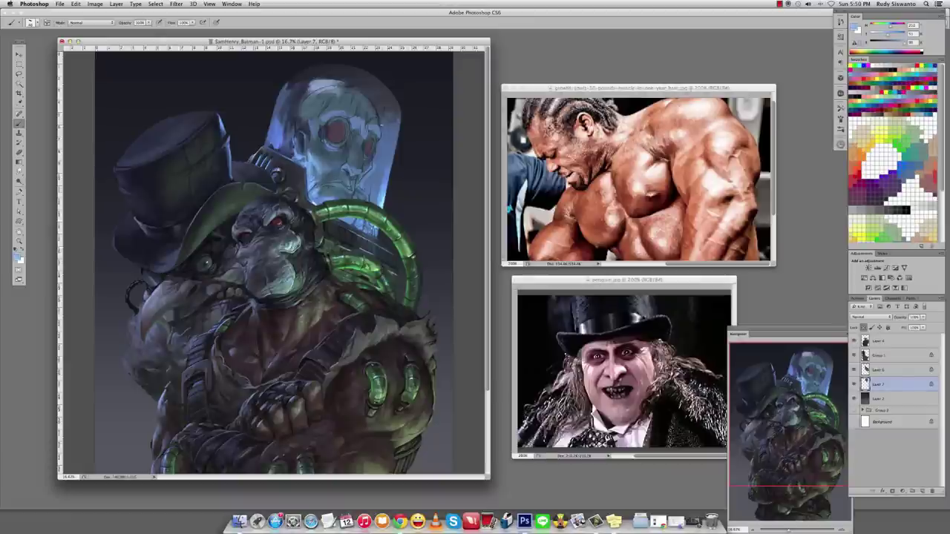
Lasso a loose selection around the glass dome and adjust the head inside it with the Liquify filter.
key("l")
left_click_drag(281, 52, 216, 186)
left_click(176, 4)
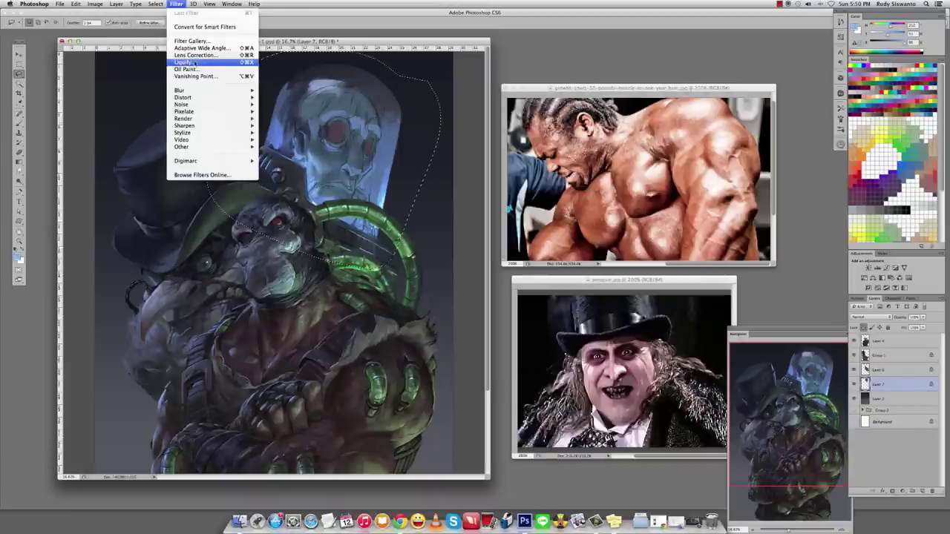
left_click(194, 63)
key("Return")
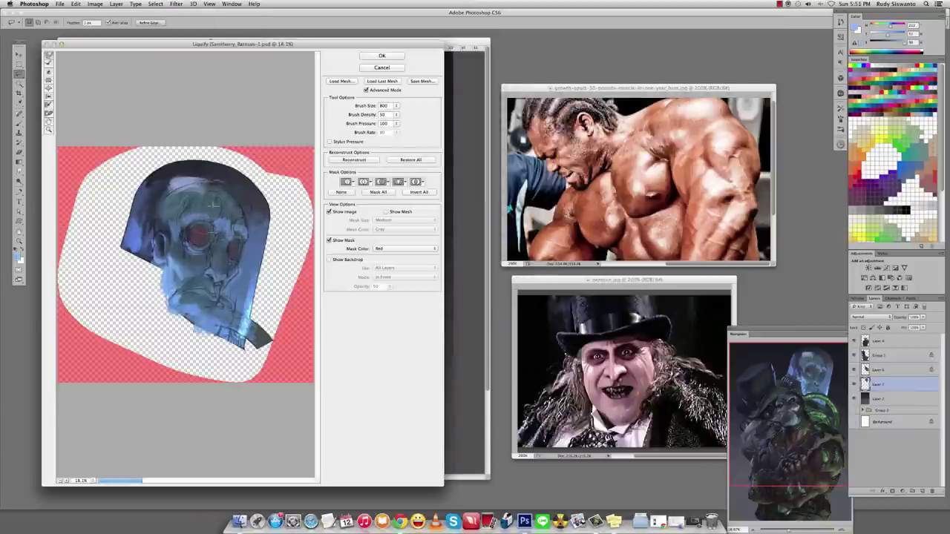
left_click(382, 55)
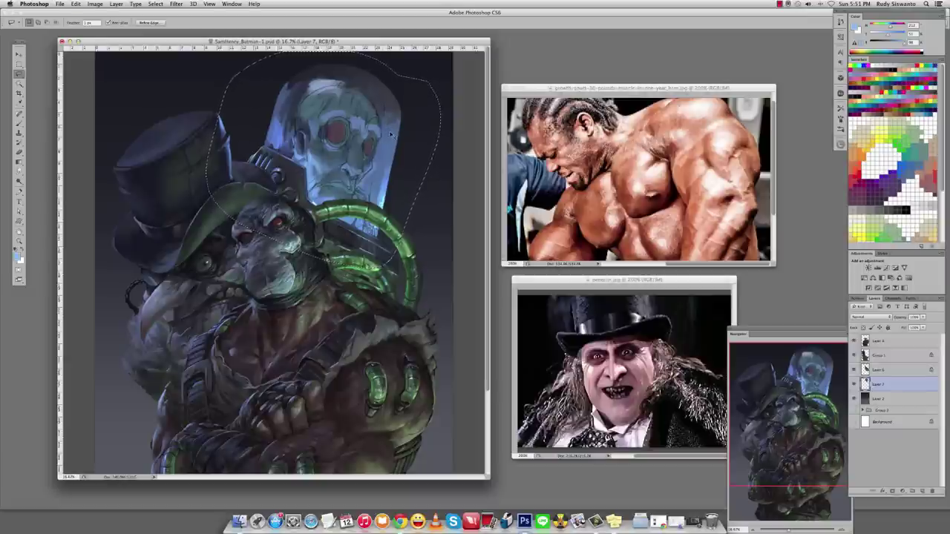
left_click(176, 4)
left_click(199, 65)
left_click(383, 68)
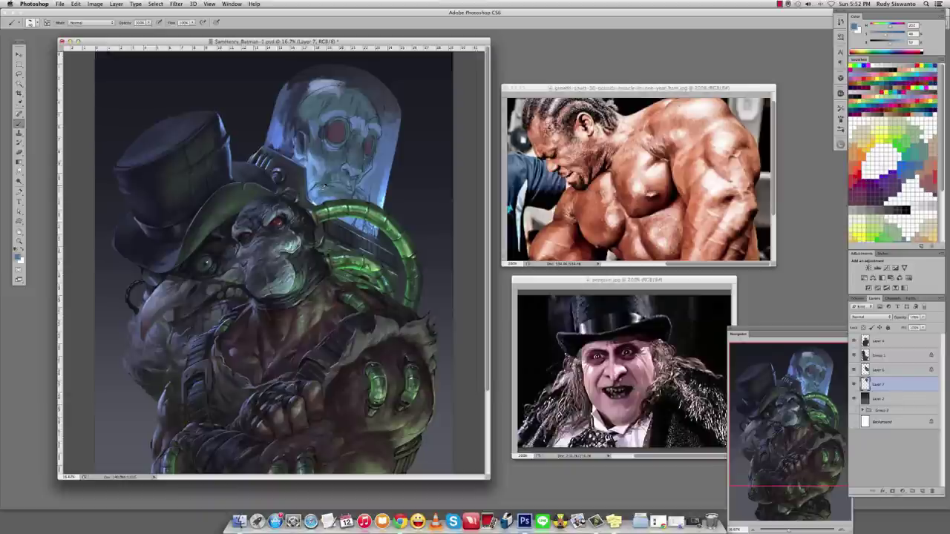
Paint the head's temple, side of the skull and eye area with sampled blue tones, smudging the transitions.
key("g")
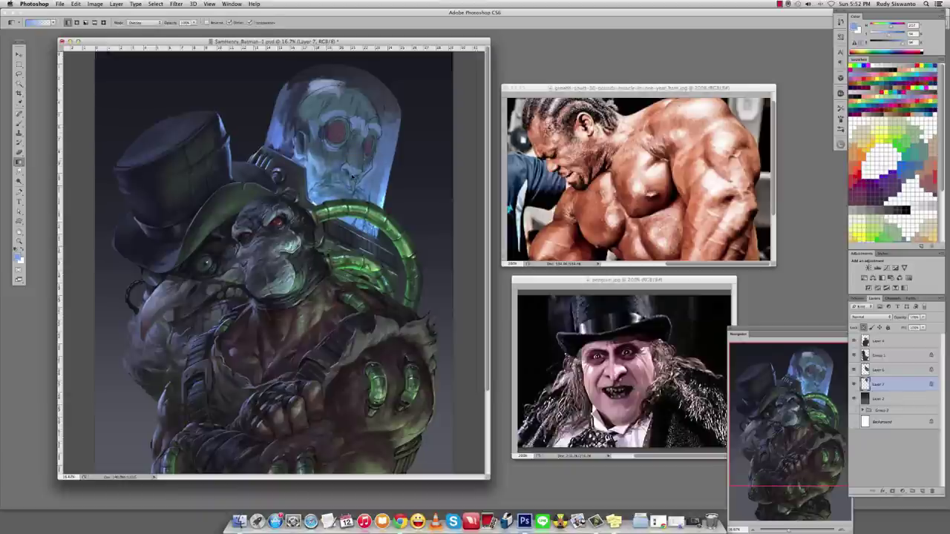
key("b")
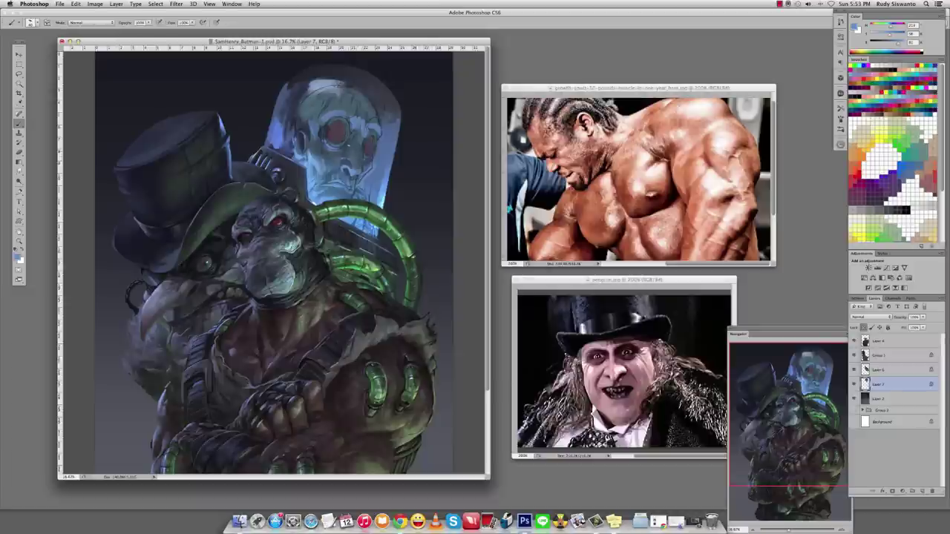
left_click(340, 147, "alt")
mouse_move(297, 112)
left_mouse_down()
mouse_move(349, 156)
mouse_move(297, 110)
mouse_move(311, 114)
left_mouse_up()
left_click(325, 156, "alt")
left_click(300, 118, "alt")
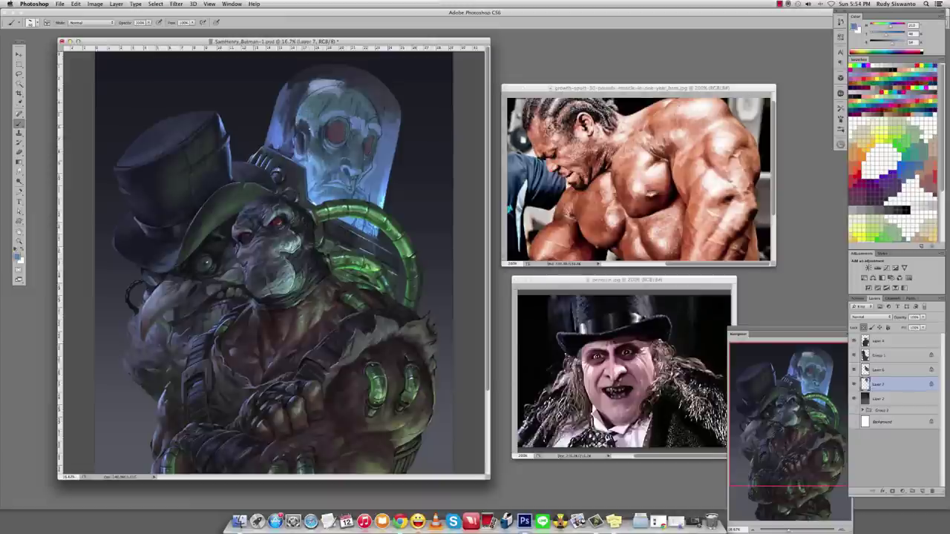
left_click(304, 122, "alt")
key("r")
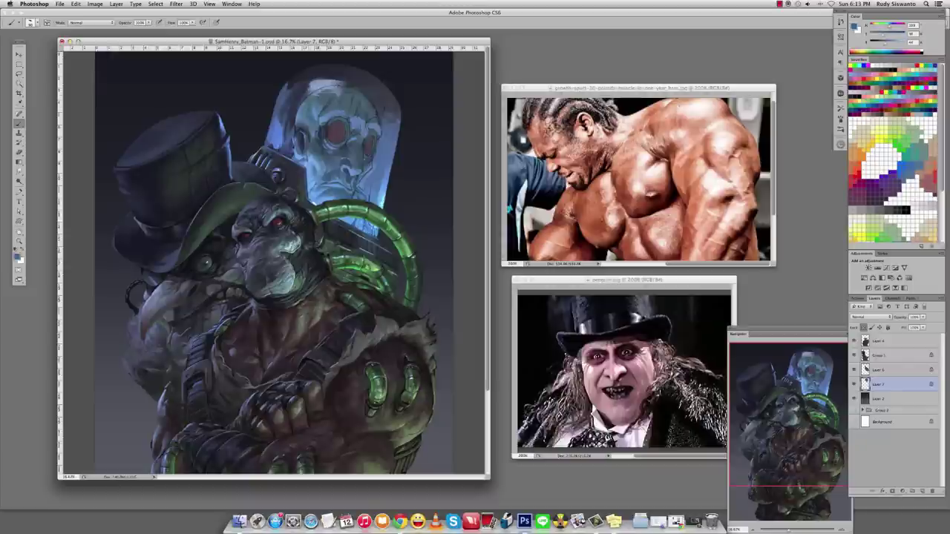
Refine the head's temple, nose bridge and brow with sampled dark and light blues, blending them with the Smudge tool.
left_click(296, 122, "alt")
left_click(341, 159, "alt")
key("r")
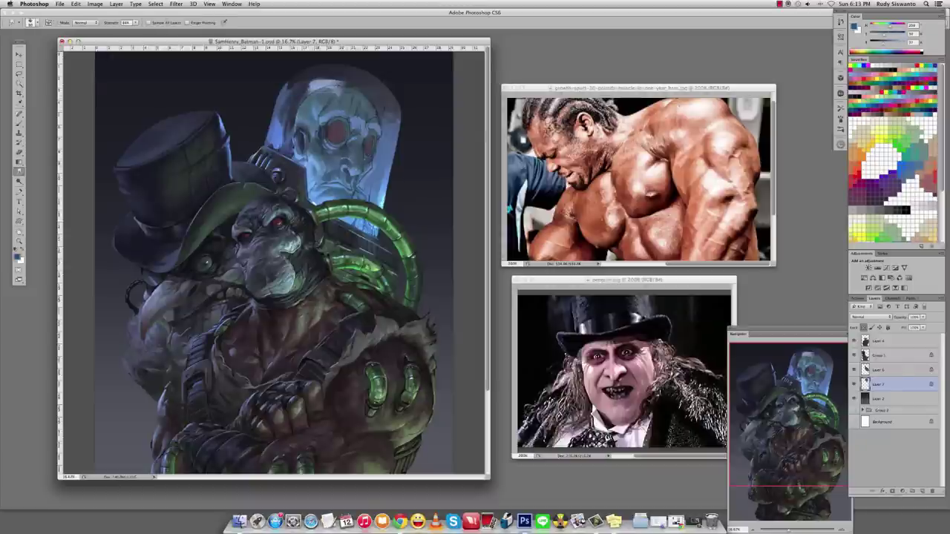
key("b")
left_click(345, 145, "alt")
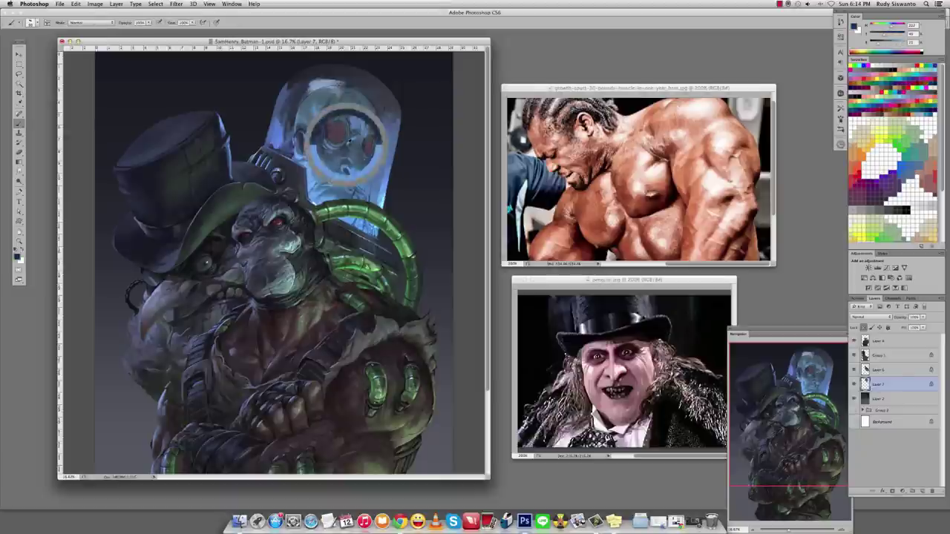
key("r")
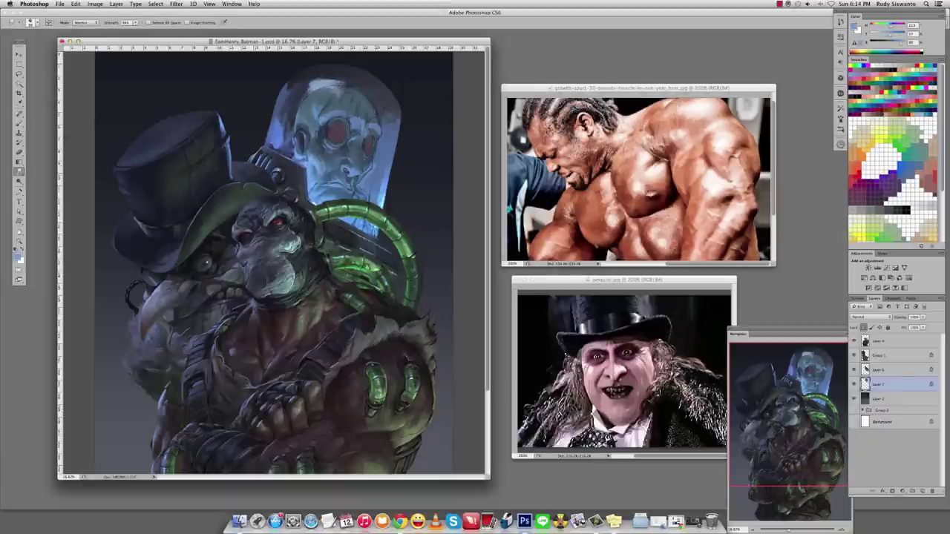
key("b")
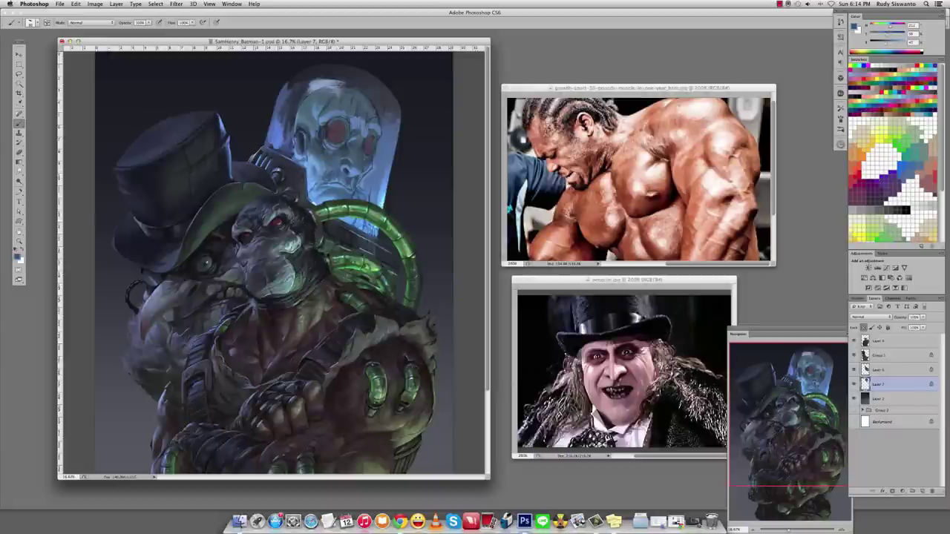
Paint and smudge the head's mouth and chin with sampled blue tones on Layer 7.
left_click_drag(320, 194, 349, 172)
left_click(318, 183, "alt")
key("r")
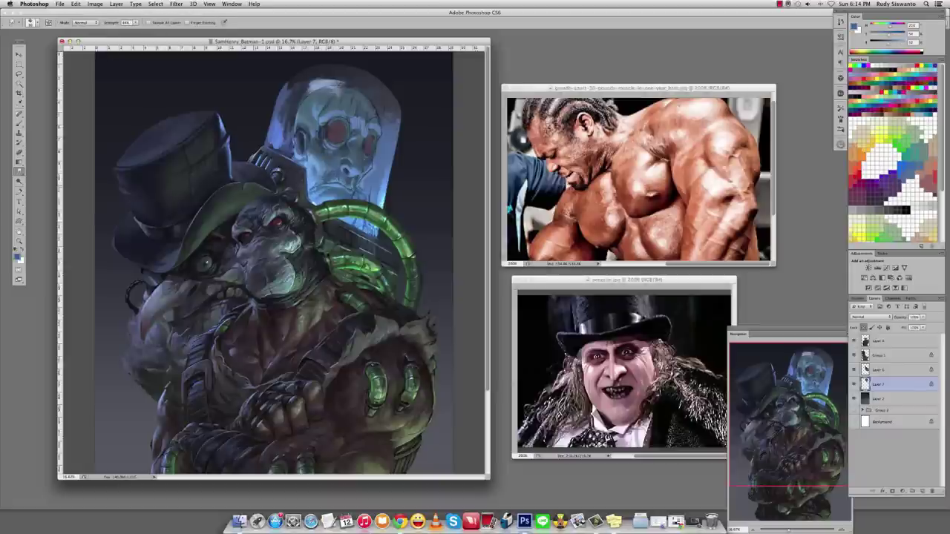
key("b")
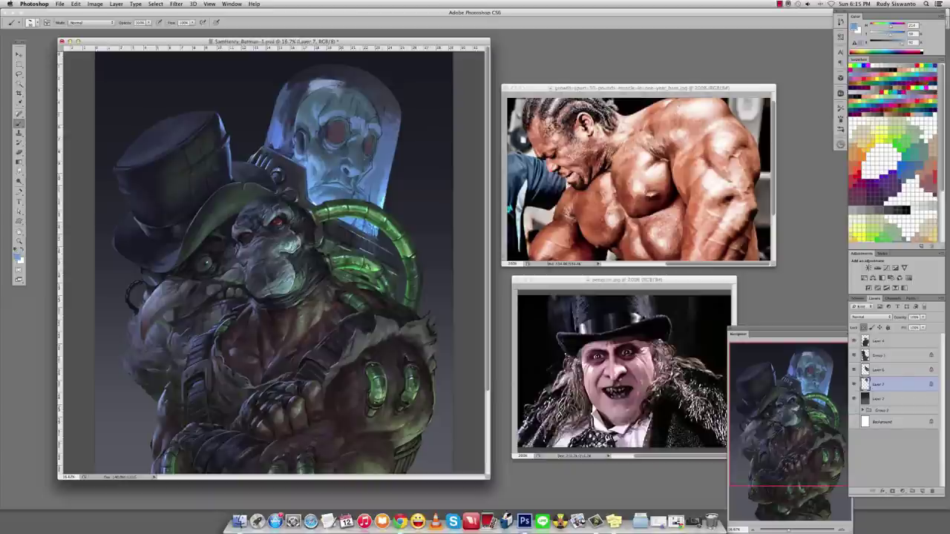
Tint the head's face with sampled colours, setting the brush mode to Soft Light and returning it to Normal.
right_click(335, 304, "shift")
left_click(336, 304)
left_click(346, 218, "alt")
right_click(352, 215, "shift")
left_click(364, 228)
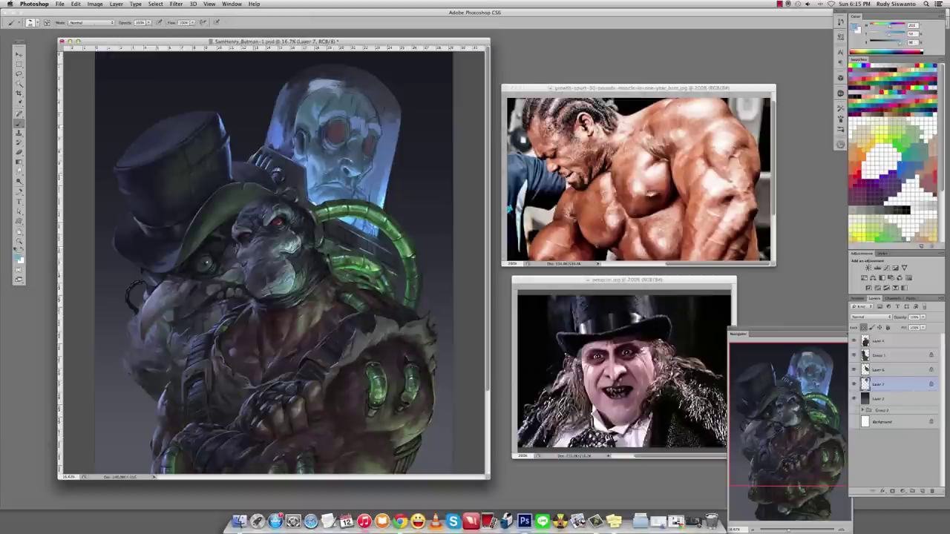
left_click(355, 152, "alt")
right_click(375, 123, "shift")
left_click(404, 247)
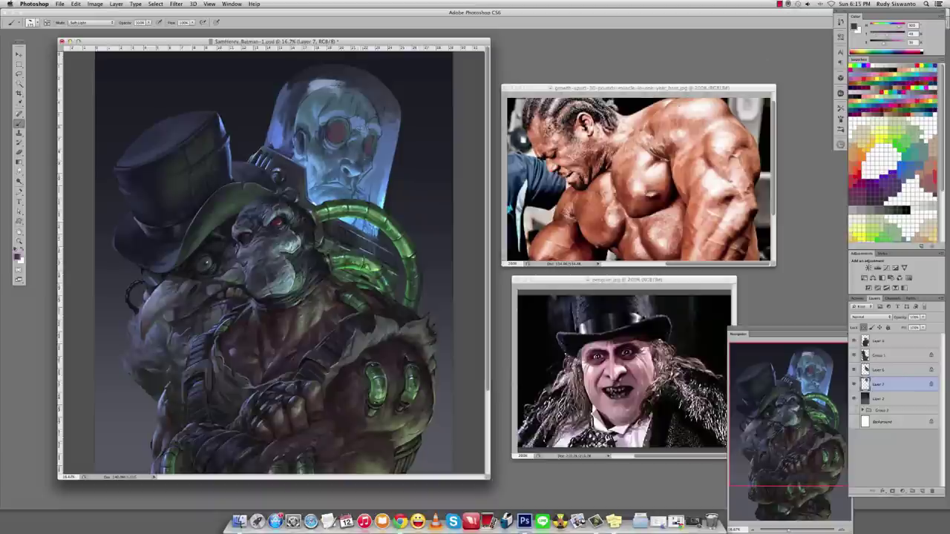
right_click(355, 162, "shift")
left_click(365, 133)
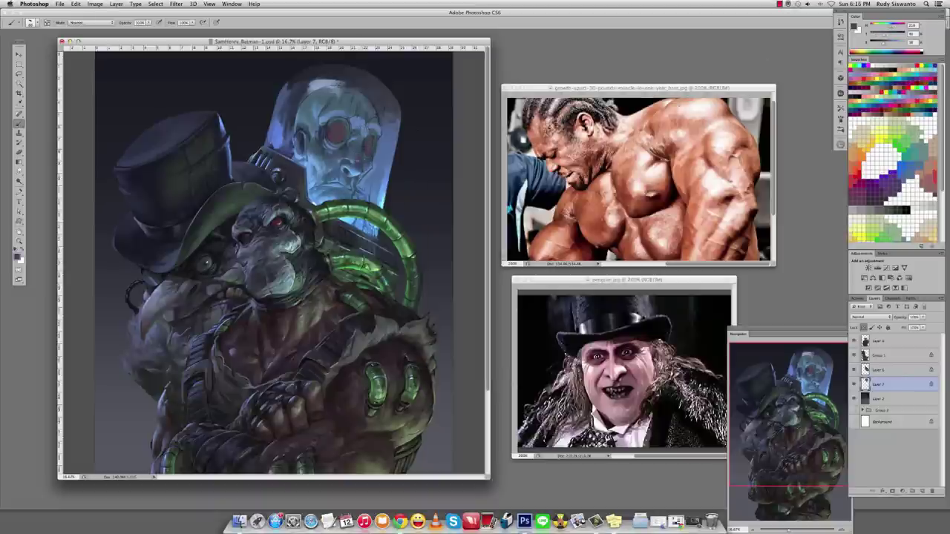
Paint the shading of the head's cheek, eye socket and ear with sampled blue tones.
left_click(358, 169, "alt")
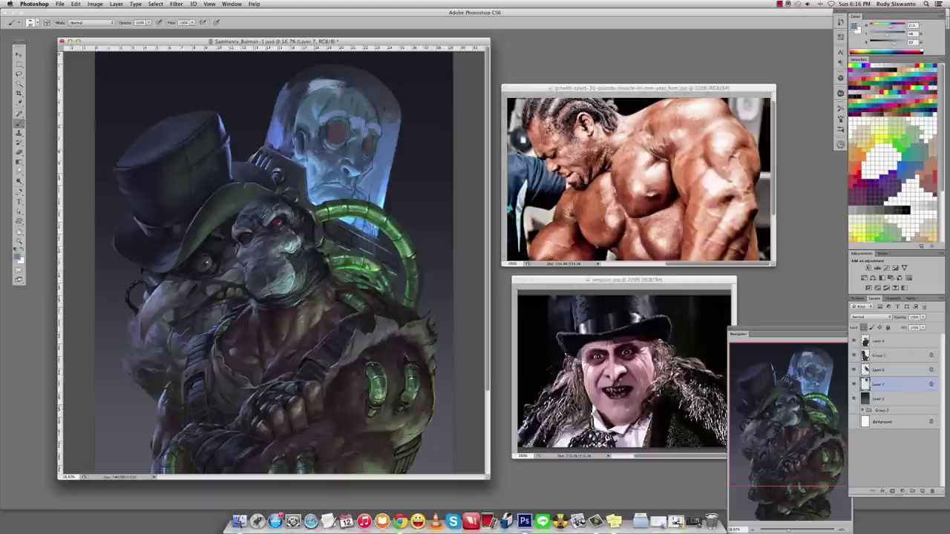
left_click(318, 144, "alt")
left_click(314, 162, "alt")
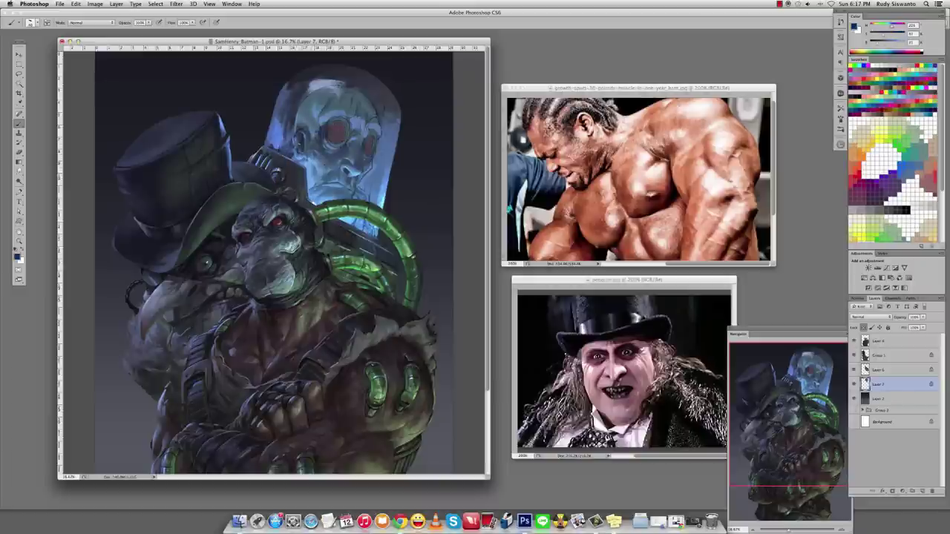
left_click(301, 153, "alt")
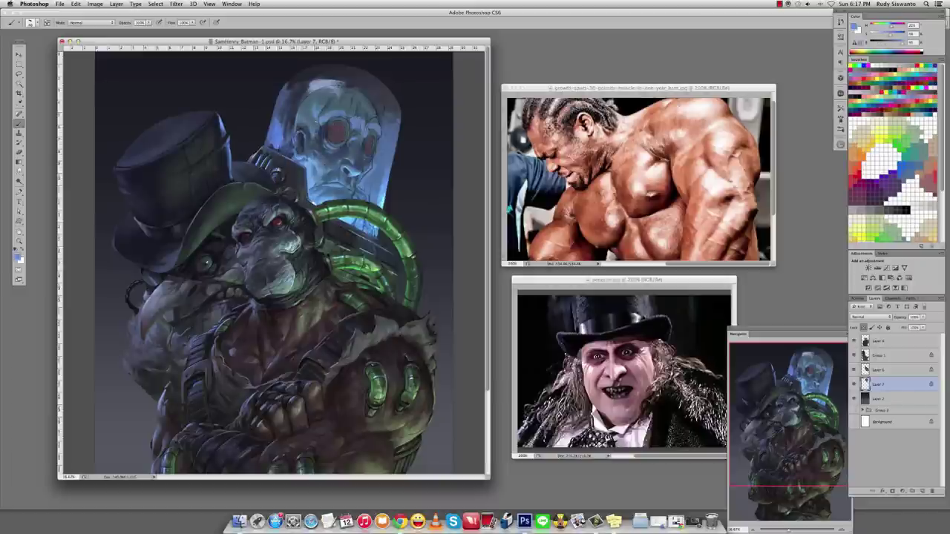
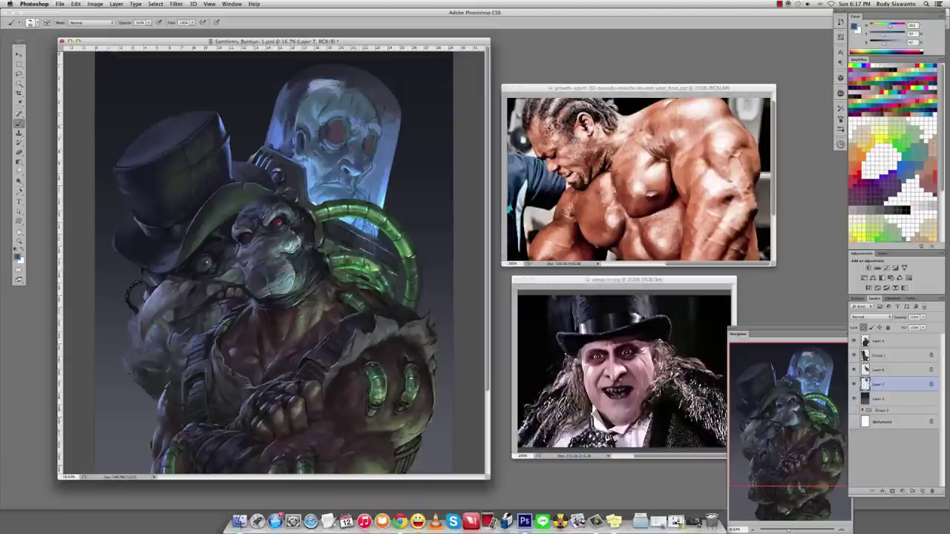
Paint sampled blue tones across the head's forehead from the far temple to the near one, smudging the result.
left_click(380, 116, "alt")
mouse_move(373, 115)
left_mouse_down()
mouse_move(357, 92)
mouse_move(318, 91)
mouse_move(351, 110)
mouse_move(304, 105)
left_mouse_up()
left_click(325, 89, "alt")
key("r")
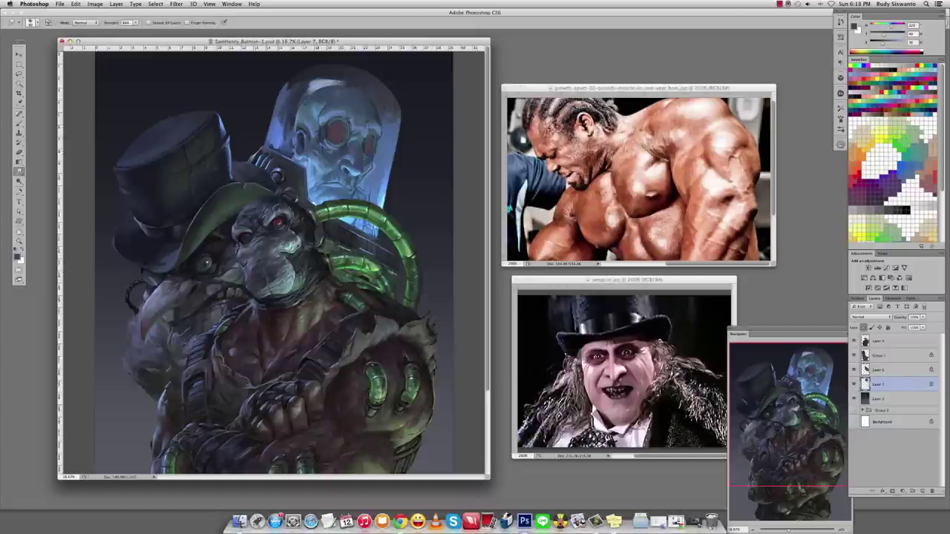
Define the forehead and brow above the head's eyes with repeatedly sampled blue tones.
key("b")
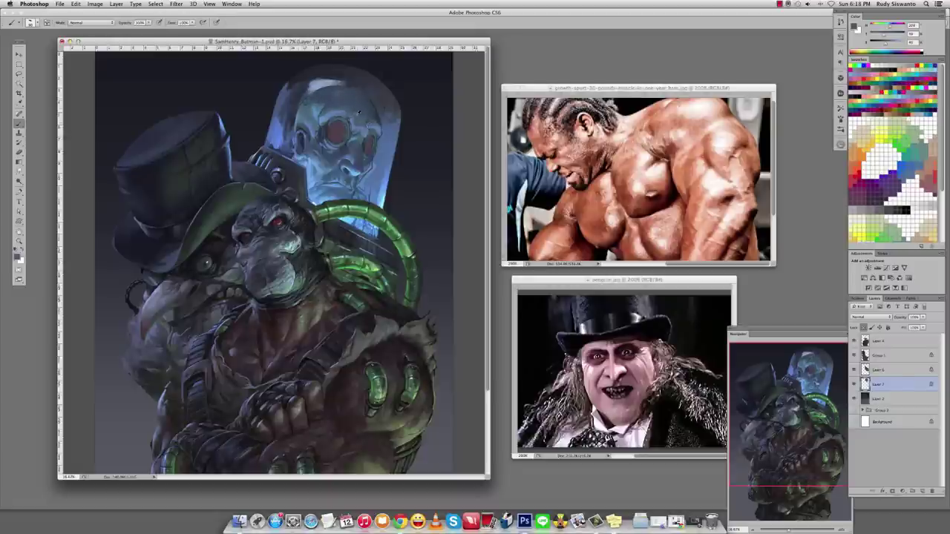
left_click(356, 115, "alt")
left_click(359, 112, "alt")
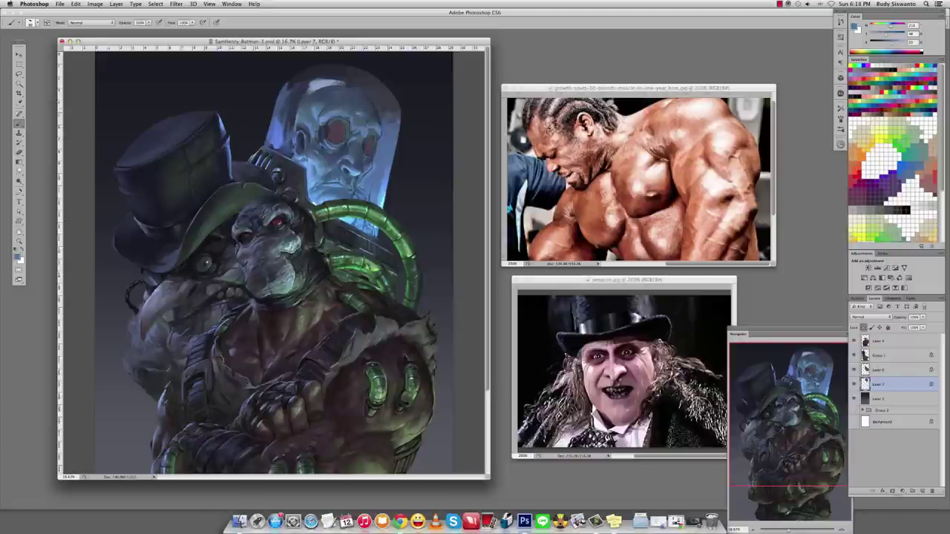
left_click(358, 112, "alt")
left_click(359, 112, "alt")
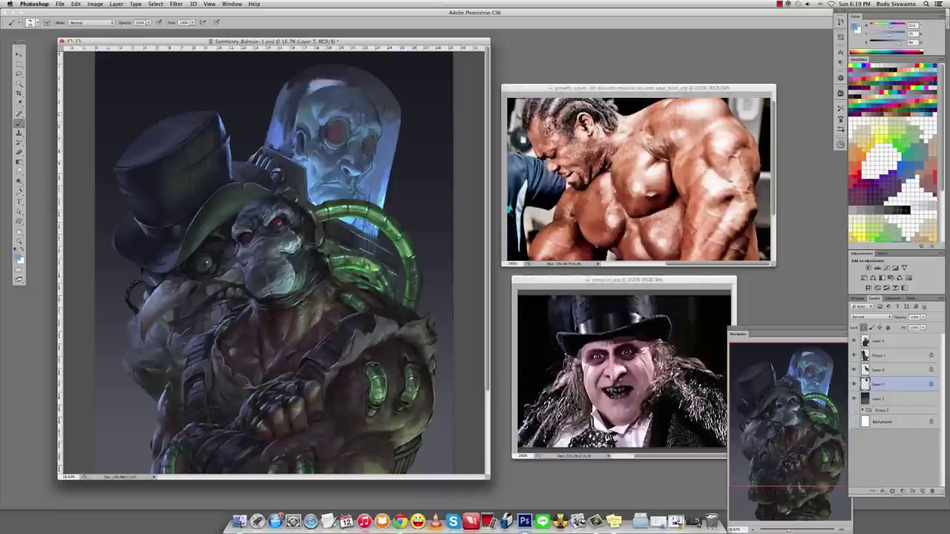
Paint around the head's near eye using a different brush blend mode, and restore the Normal mode.
right_click(345, 120, "shift")
left_click(371, 221)
left_click(328, 144)
key("x")
right_click(357, 113, "shift")
left_click(374, 120)
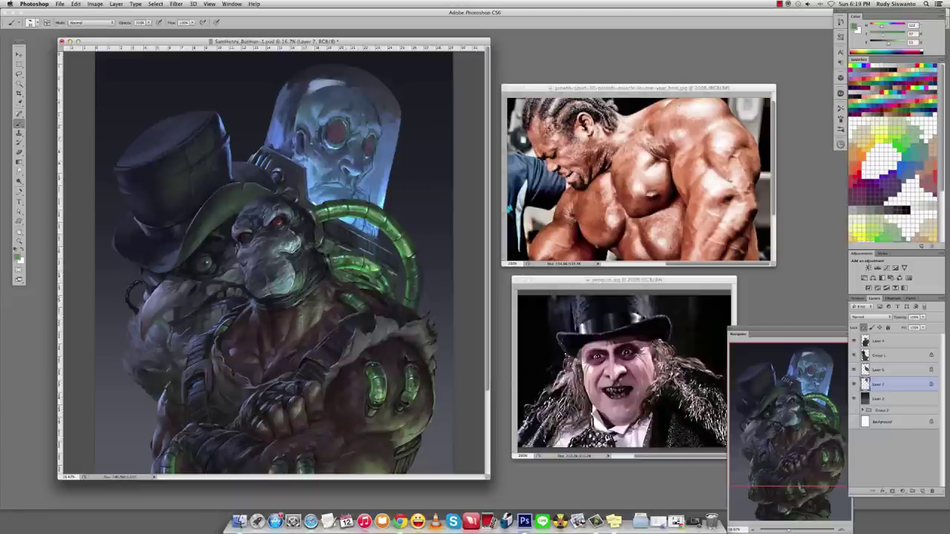
Paint the rim of the head's near goggle and the skin around it with sampled blue tones.
left_click(346, 124, "alt")
left_click(333, 146, "alt")
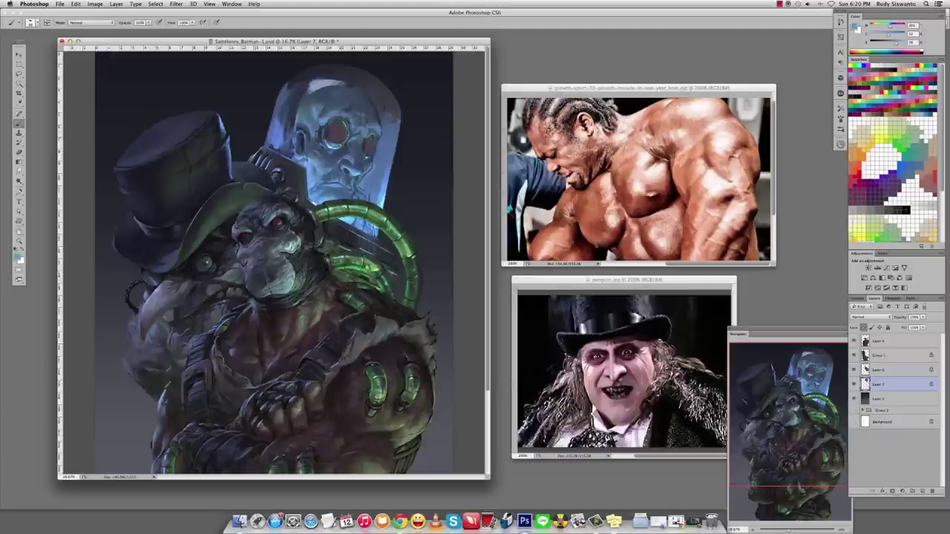
left_click(338, 148, "alt")
left_click(327, 134, "alt")
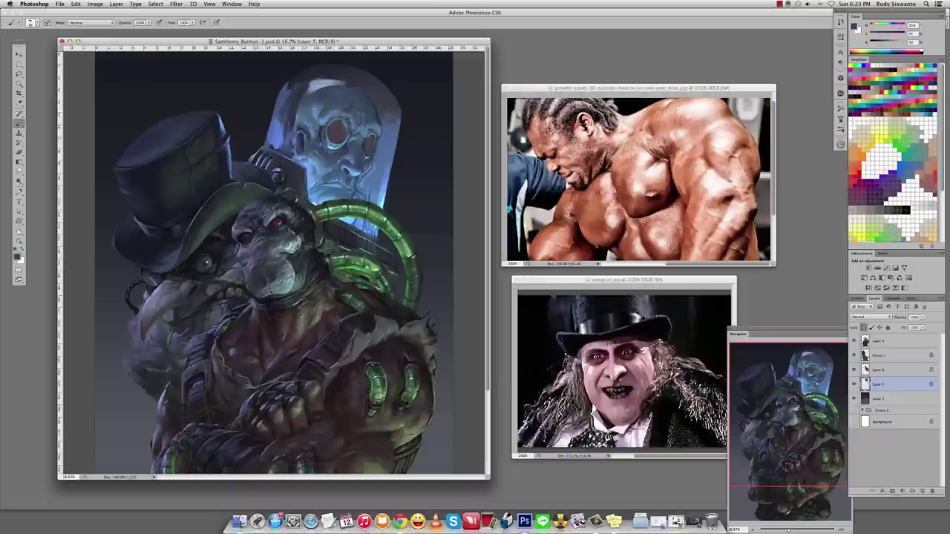
Outline the head's near and far goggle lenses with Pen paths to select them.
key("p")
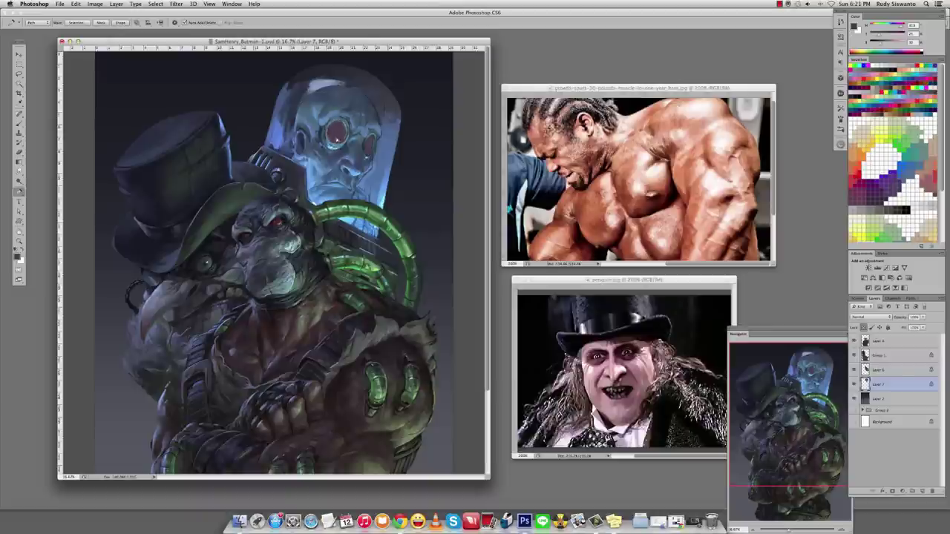
key("a")
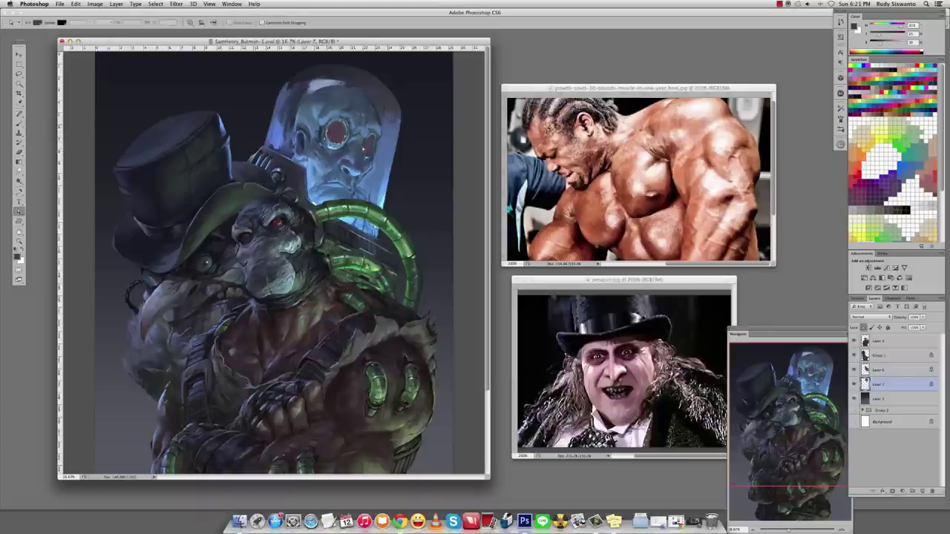
key("p")
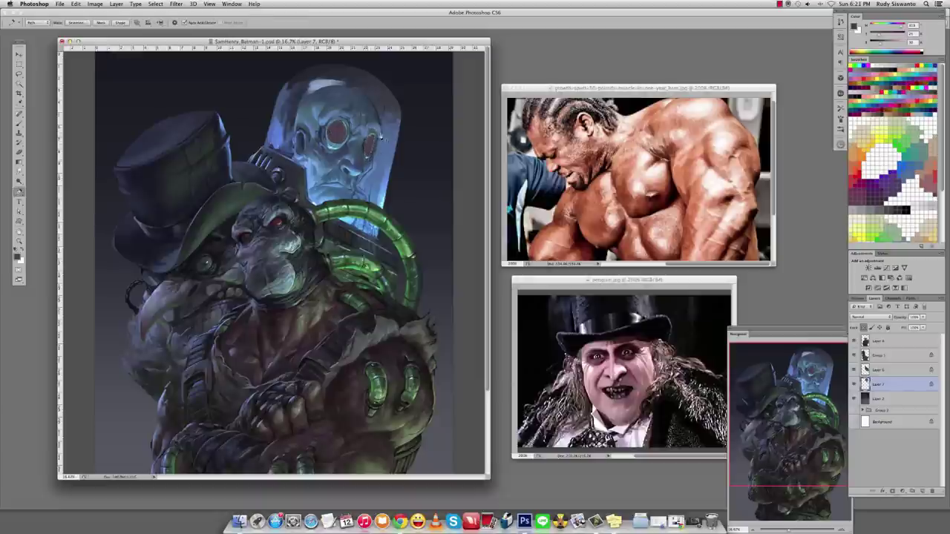
key("a")
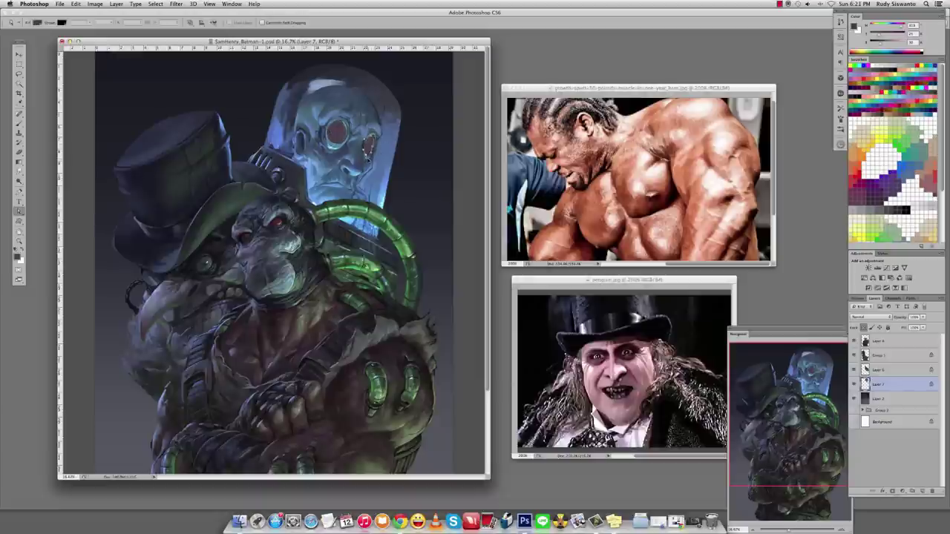
key("b")
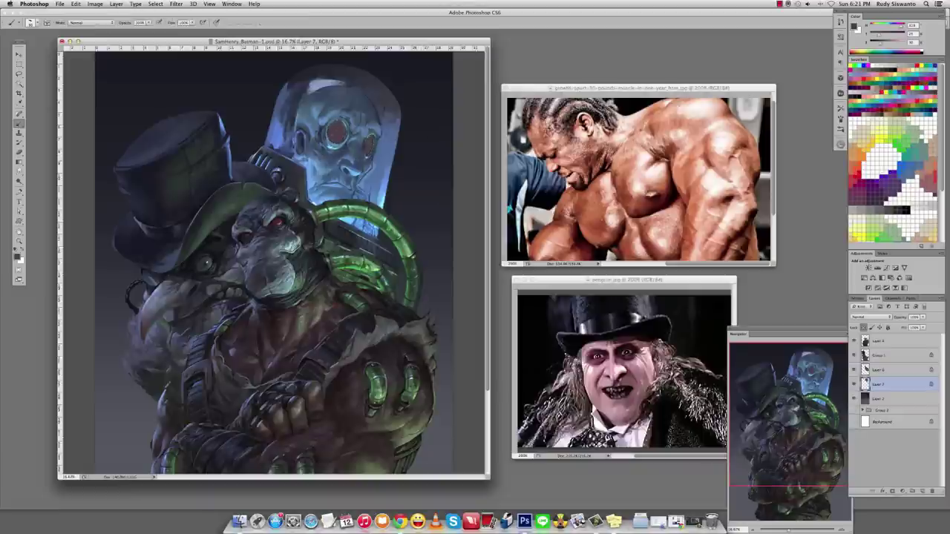
Shade the red goggle lenses with a radial gradient, using sampled colours in Normal and Color Dodge modes.
left_click(340, 118, "alt")
key("g")
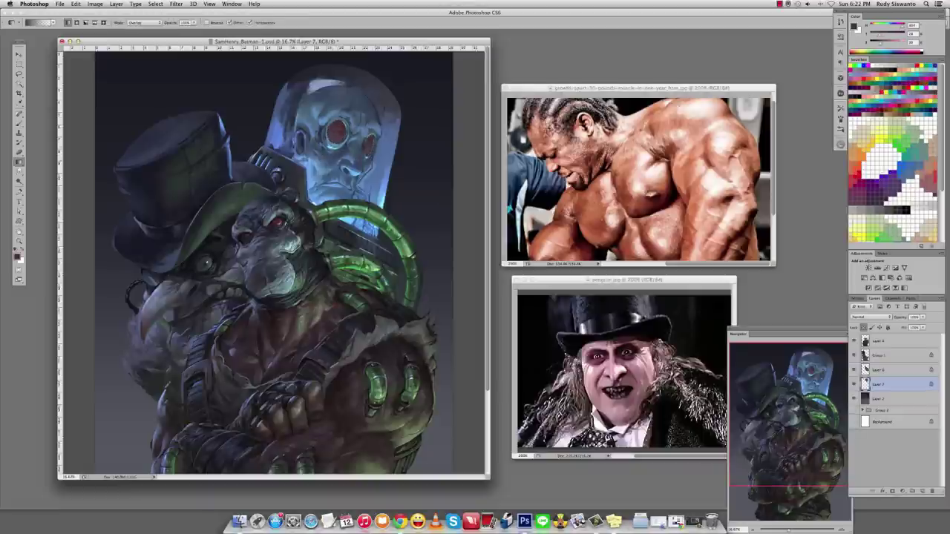
left_click(76, 23)
right_click(369, 132, "shift")
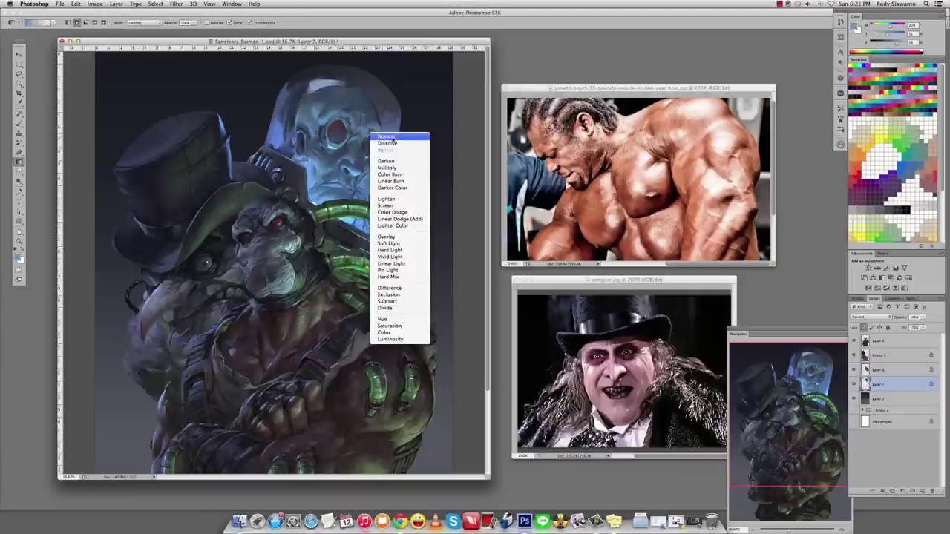
left_click(378, 138)
right_click(354, 126, "shift")
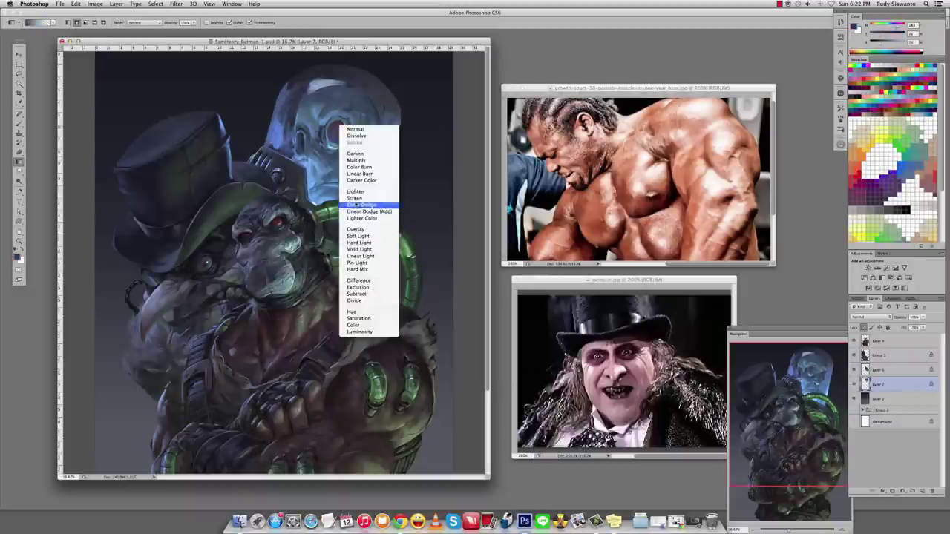
left_click(371, 205)
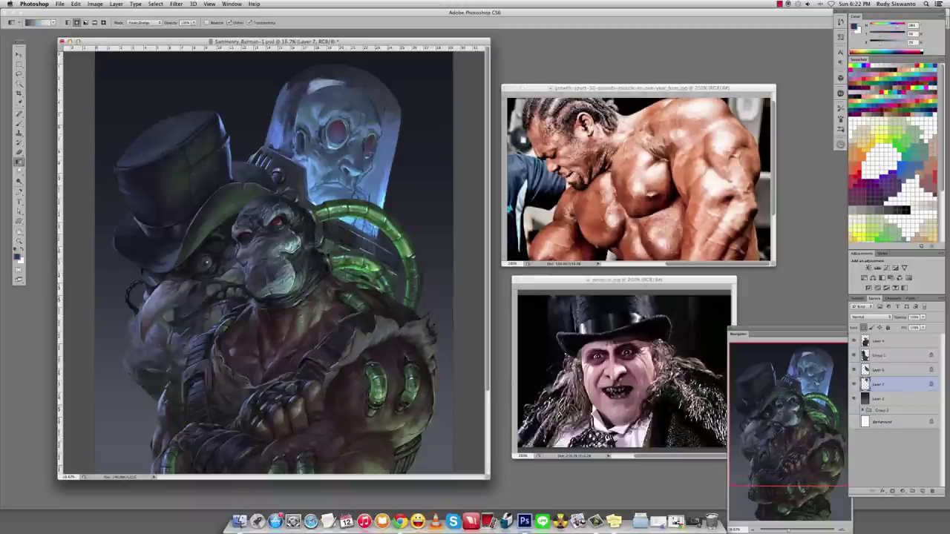
Add a new layer above Layer 7 and paint light accents on the goggle lenses in Color Dodge mode.
key("b")
key("super+shift+alt+n")
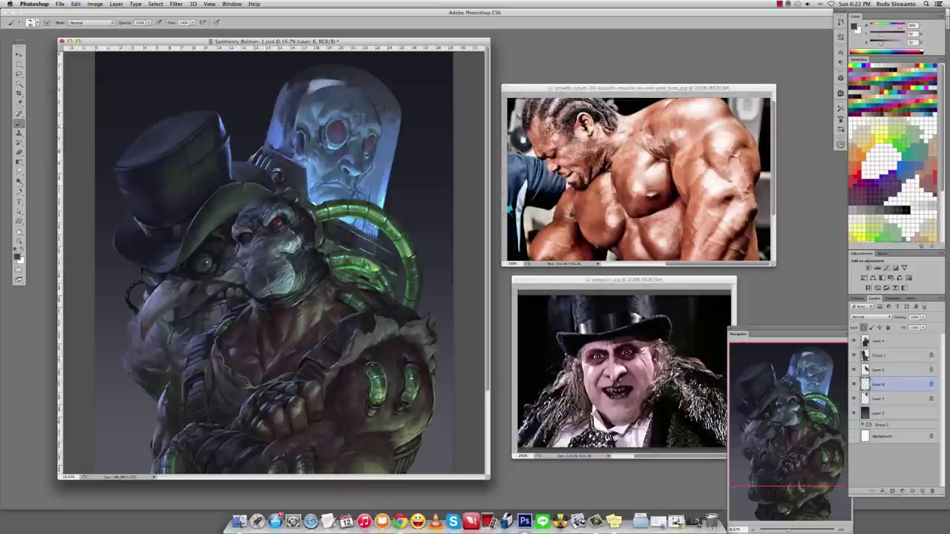
left_click(380, 123, "alt")
left_click(344, 130, "alt")
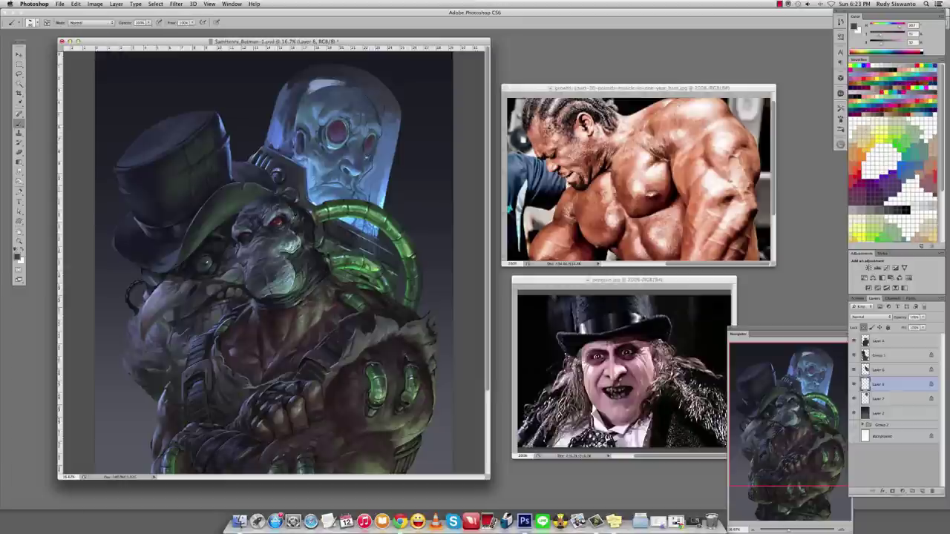
right_click(344, 130, "shift")
left_click(367, 208)
left_click(378, 198, "alt")
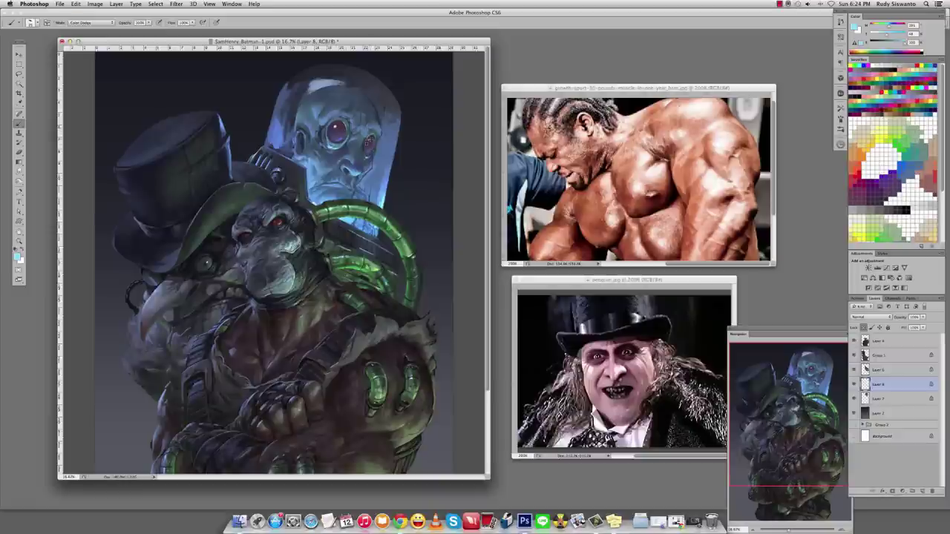
Undo the last stroke on the goggles, restore the Normal brush mode and continue painting them with a sampled dark tone.
key("d")
key("ctrl+z")
key("shift+alt+n")
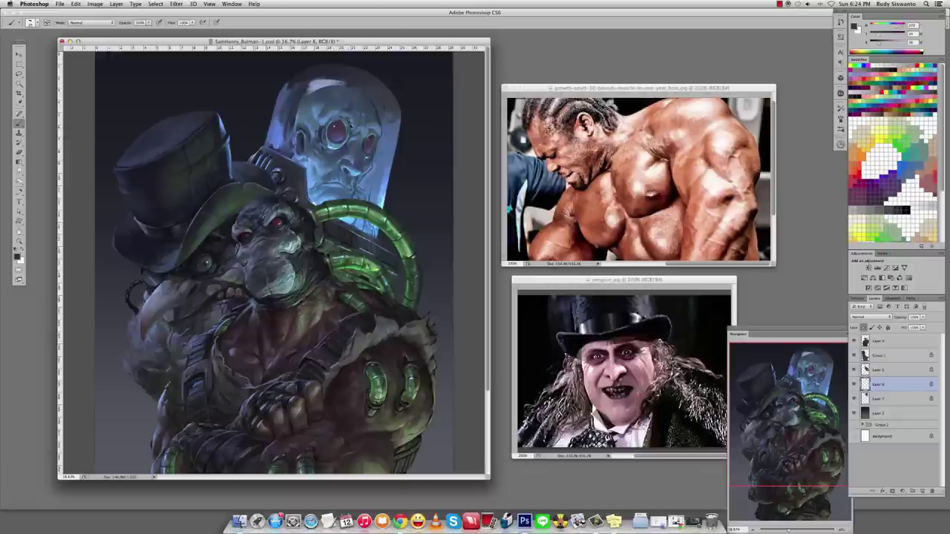
left_click(377, 124, "alt")
Smudge the face around the goggles on Layer 7 and paint the near cheek with sampled blue tones.
key("alt+bracketleft")
key("r")
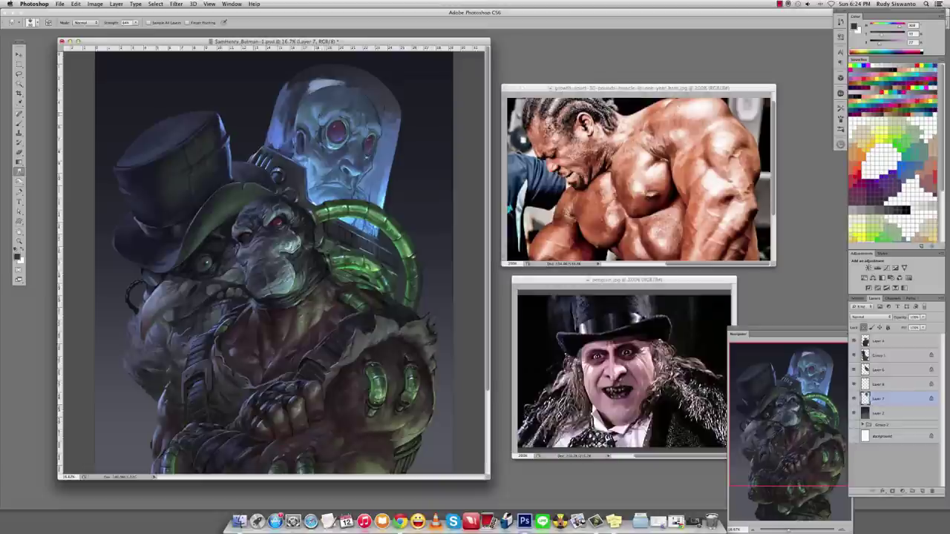
key("b")
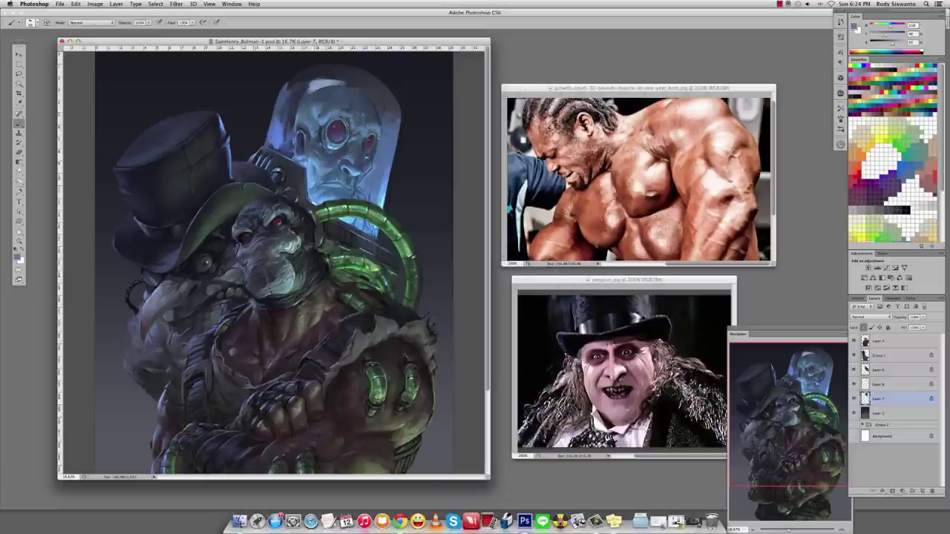
left_click(312, 159, "alt")
left_click(305, 157, "alt")
key("F5")
key("F5")
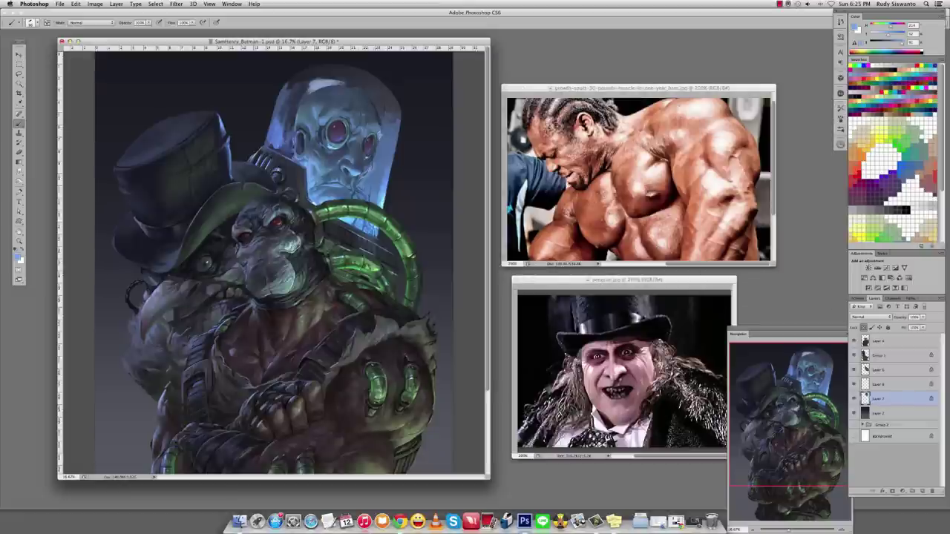
Paint the head's far cheek and near jaw with sampled light and mid blue tones.
left_click(367, 172, "alt")
left_click(371, 170, "alt")
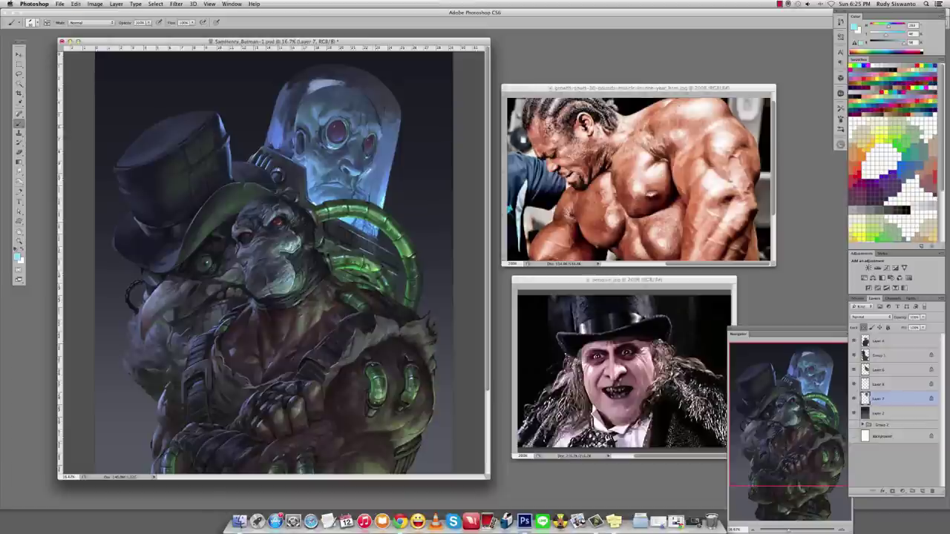
left_click(316, 163, "alt")
left_click(365, 167, "alt")
left_click(315, 155, "alt")
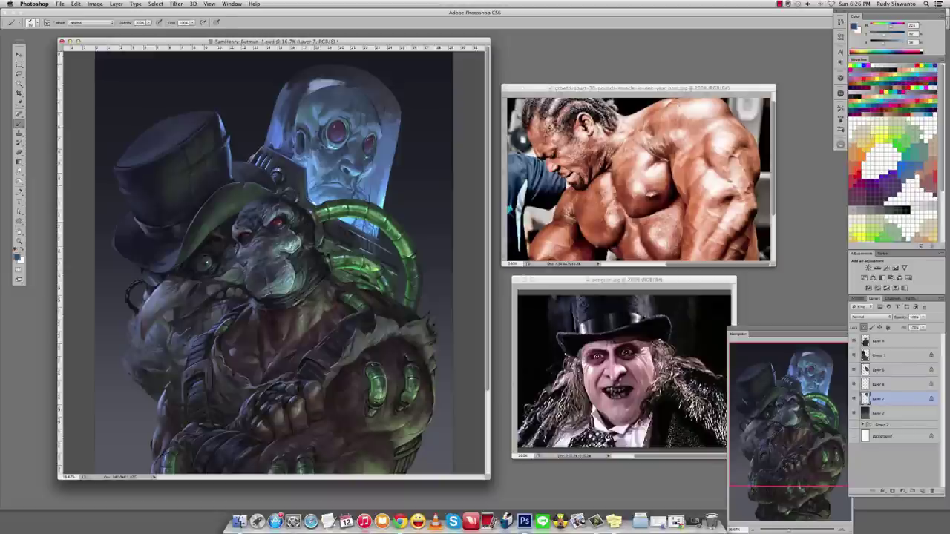
Smudge and repaint the area around the head's nose and mouth with sampled blue tones.
key("r")
key("b")
left_click(357, 175, "alt")
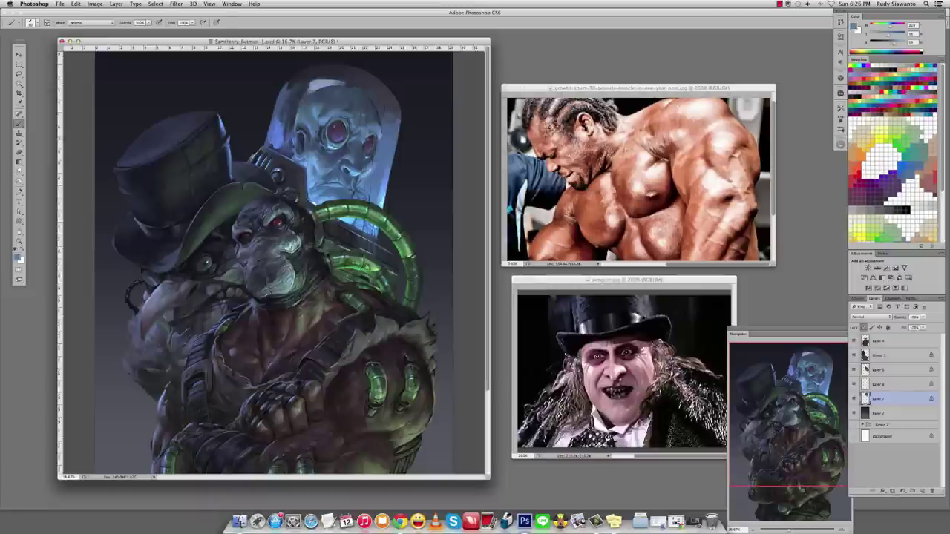
key("r")
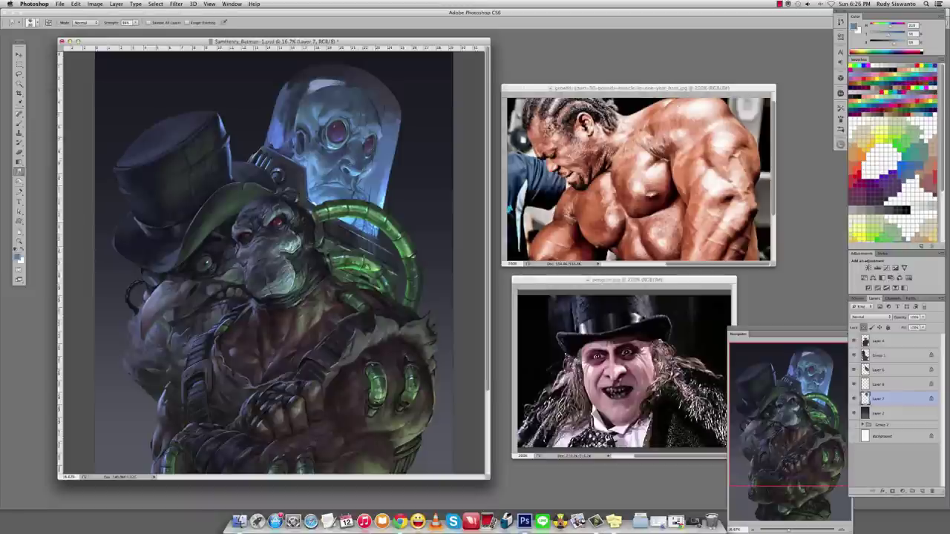
key("b")
left_click(340, 159, "alt")
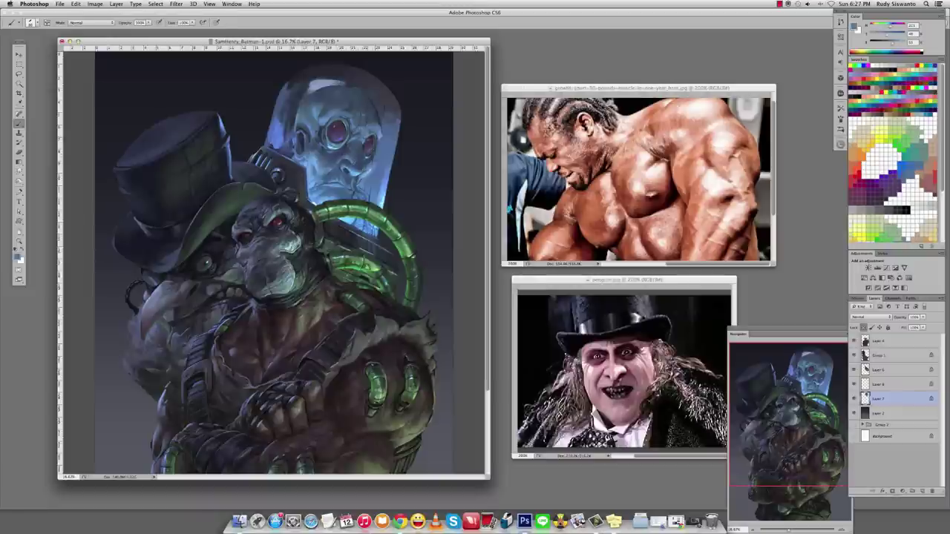
Paint sampled blues on the chin, neck and temples inside the dome, and undo the last temple stroke.
left_click(348, 189, "alt")
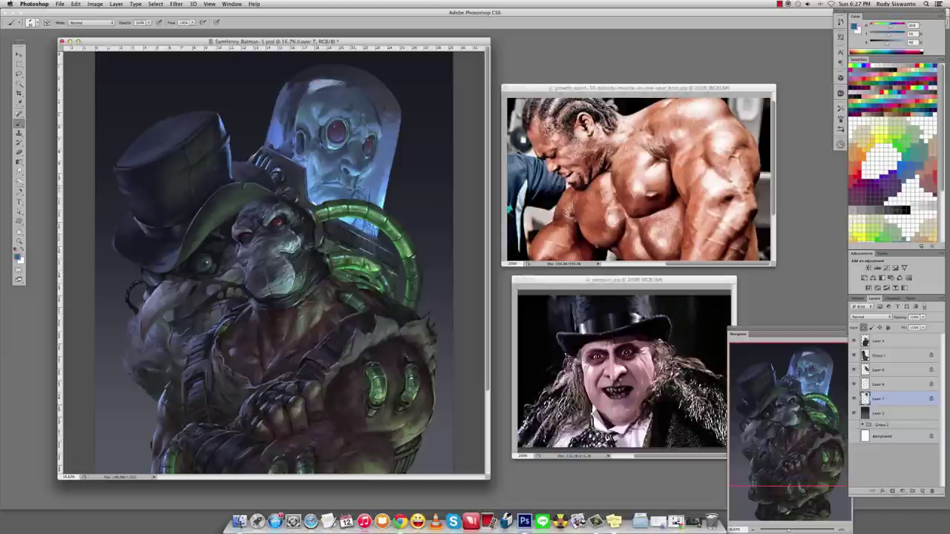
left_click(359, 182, "alt")
left_click(350, 220, "alt")
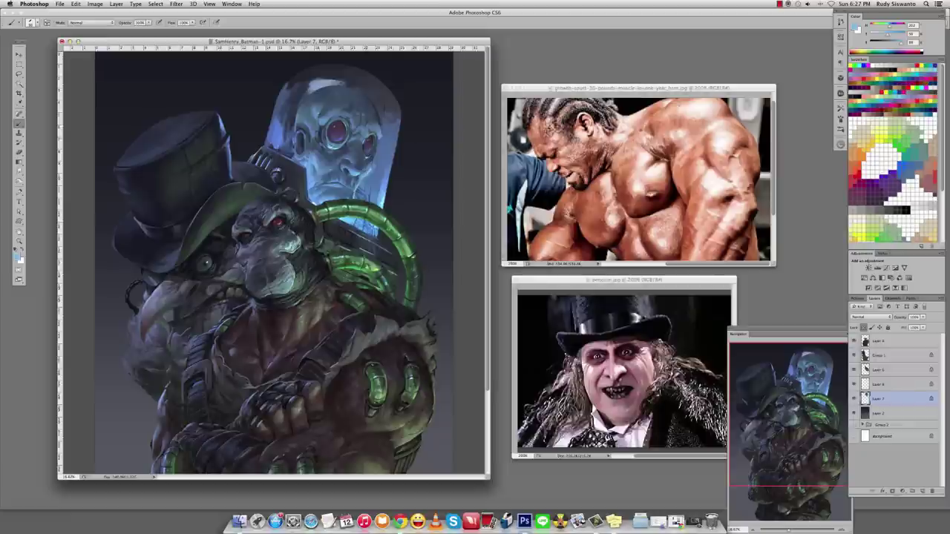
left_click_drag(299, 105, 300, 120)
left_click(397, 106, "alt")
left_click_drag(373, 124, 373, 113)
key("ctrl+z")
Define the edge of the metal collar at the dome's near base with sampled light and dark blues.
left_click(292, 155, "alt")
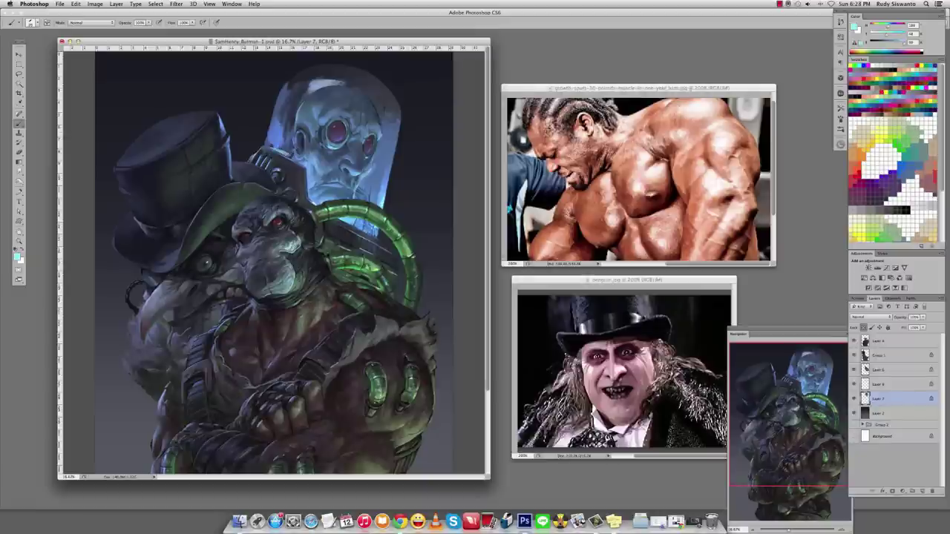
left_click(290, 157, "alt")
left_click(277, 148, "alt")
left_click(302, 138, "alt")
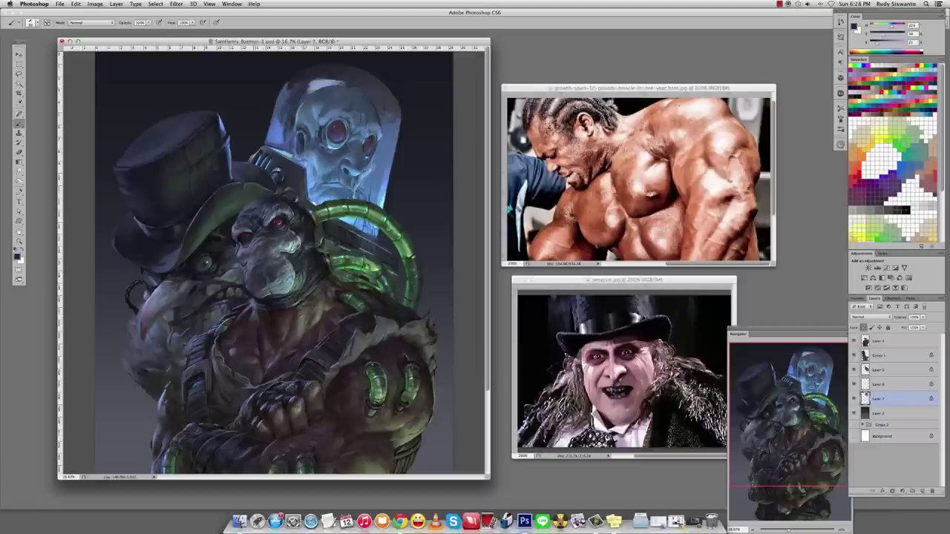
left_click(282, 149, "alt")
left_click(285, 152, "alt")
left_click(283, 147, "alt")
left_click(293, 157, "alt")
Paint the glass and neck area below the head's chin with sampled blue tones.
left_click(360, 192, "alt")
left_click(369, 198, "alt")
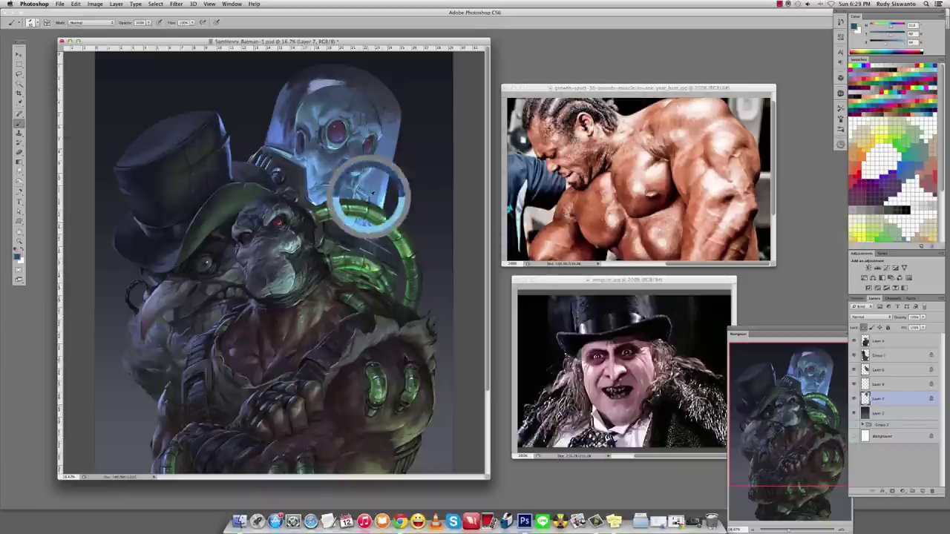
left_click(362, 193, "alt")
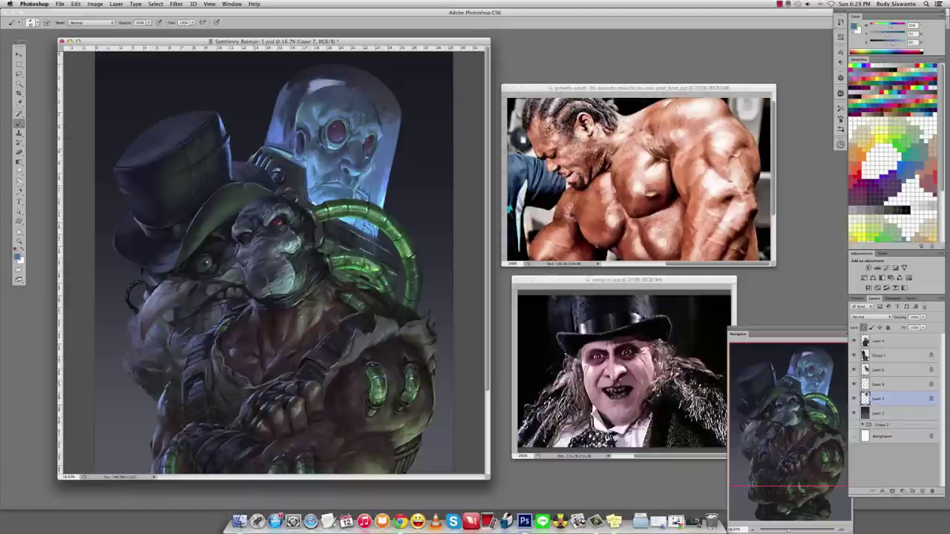
left_click(362, 193, "alt")
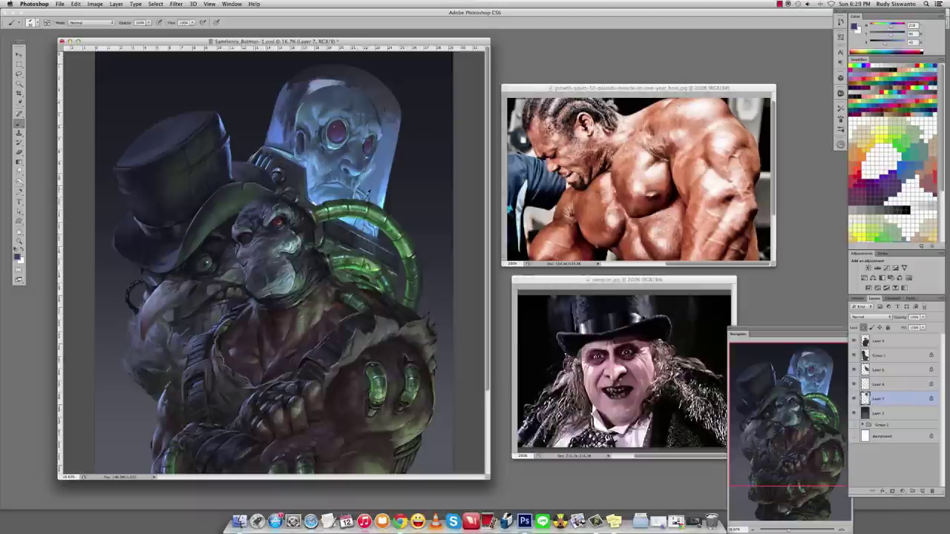
left_click(370, 196, "alt")
Paint the dark metal below the dome with sampled tones on Layer 6.
key("alt+bracketright")
key("alt+bracketright")
left_click(379, 240, "alt")
left_click(385, 245, "alt")
left_click(385, 244, "alt")
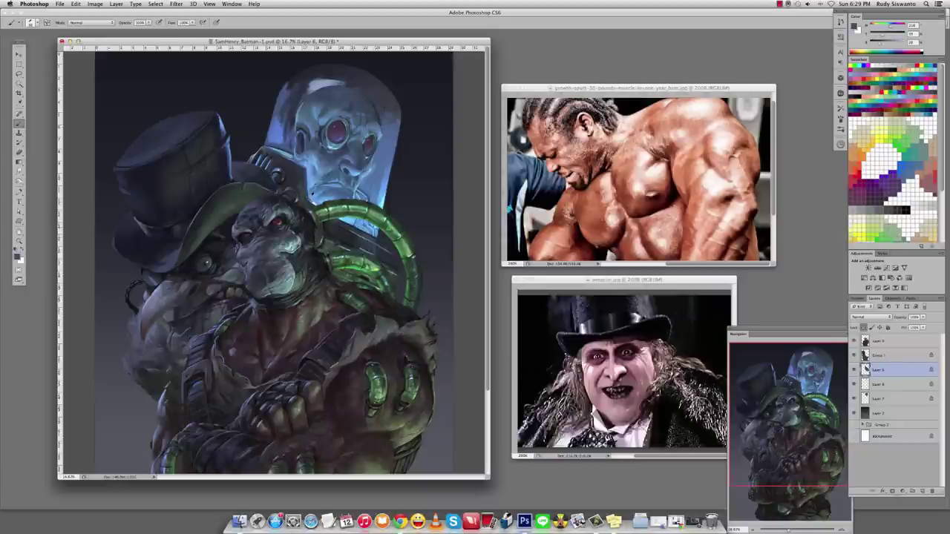
left_click(385, 245, "alt")
Refine the glowing lower edge of the dome around the green tube with sampled blues on Layer 7.
left_click(354, 219, "alt")
left_click(363, 224, "alt")
left_click(356, 222, "alt")
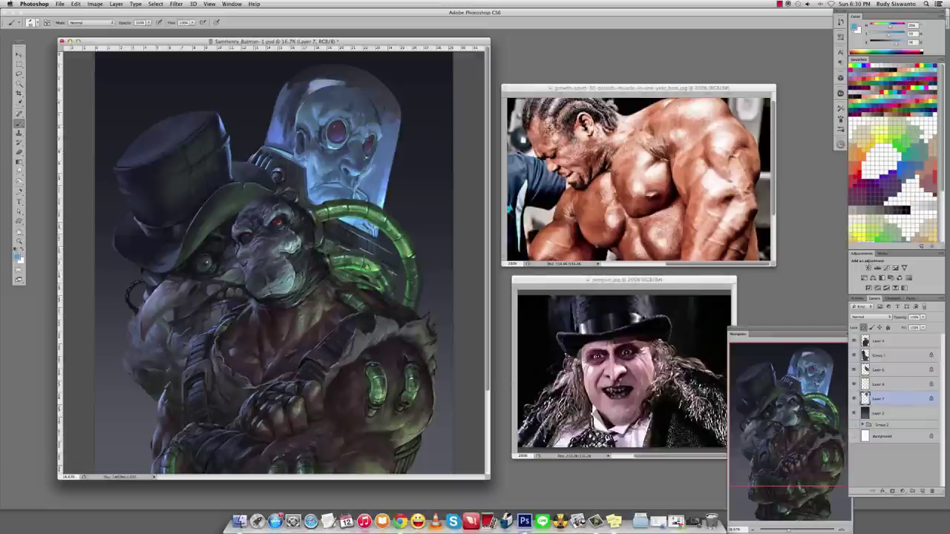
left_click(366, 229, "alt")
left_click(364, 195, "alt")
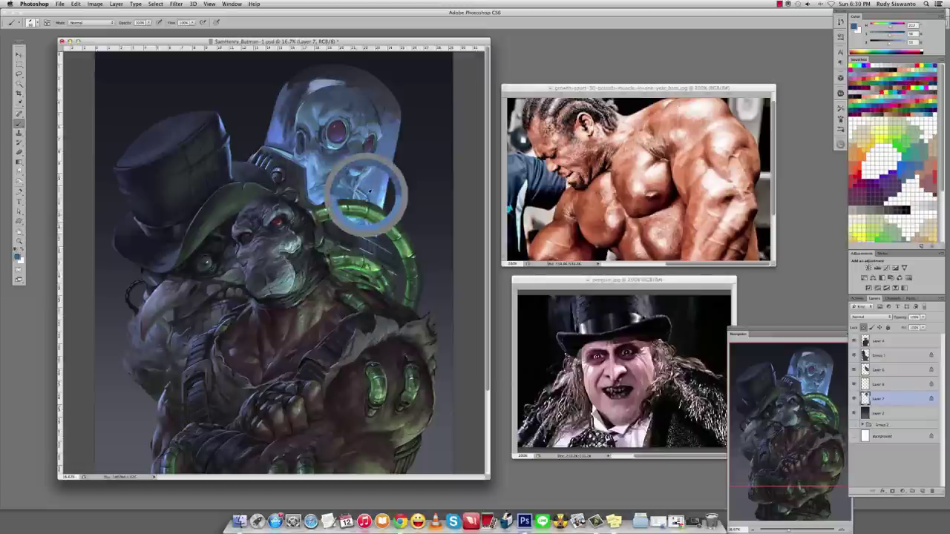
left_click(365, 196, "alt")
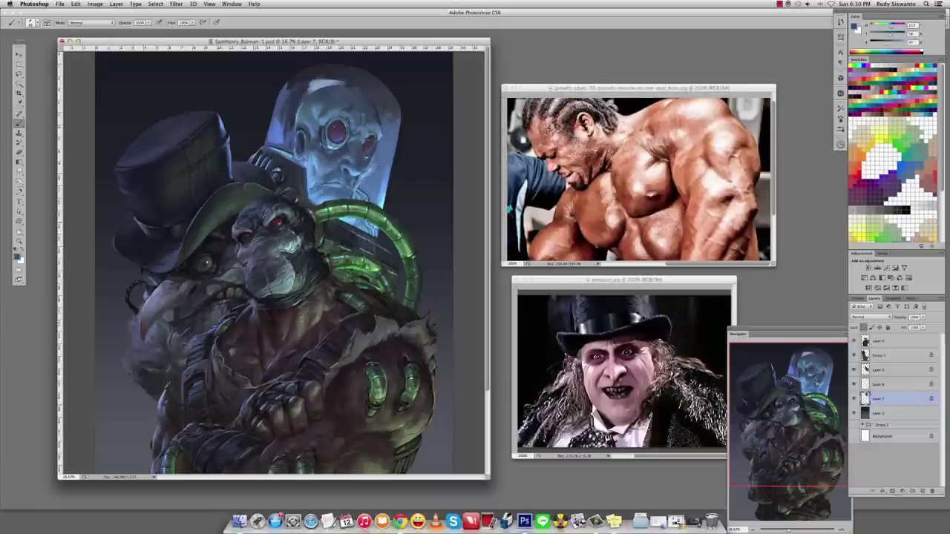
left_click(373, 232, "alt")
Refine the near goggle's rim with sampled tones in another brush blend mode, and finish it in Normal mode.
left_click(355, 136, "alt")
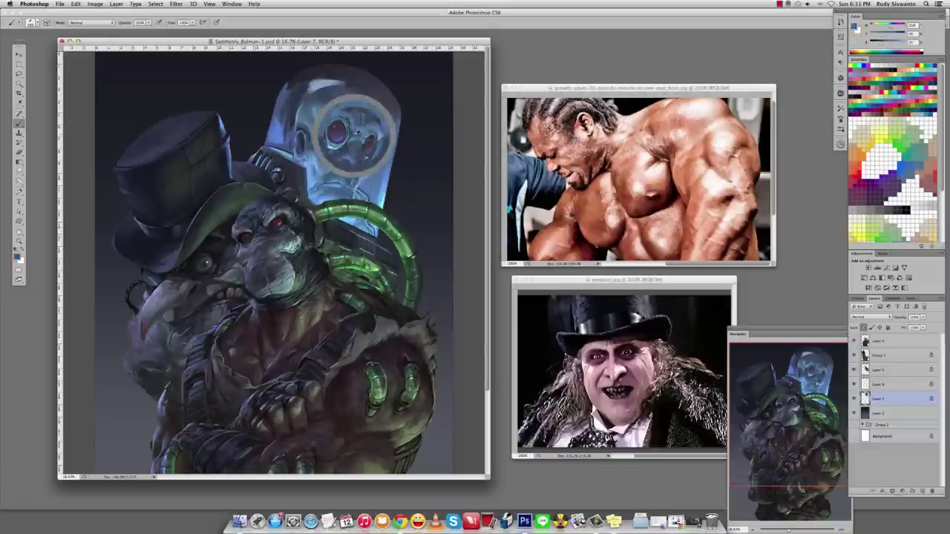
right_click(347, 113, "shift")
left_click(364, 260)
left_click(351, 130, "alt")
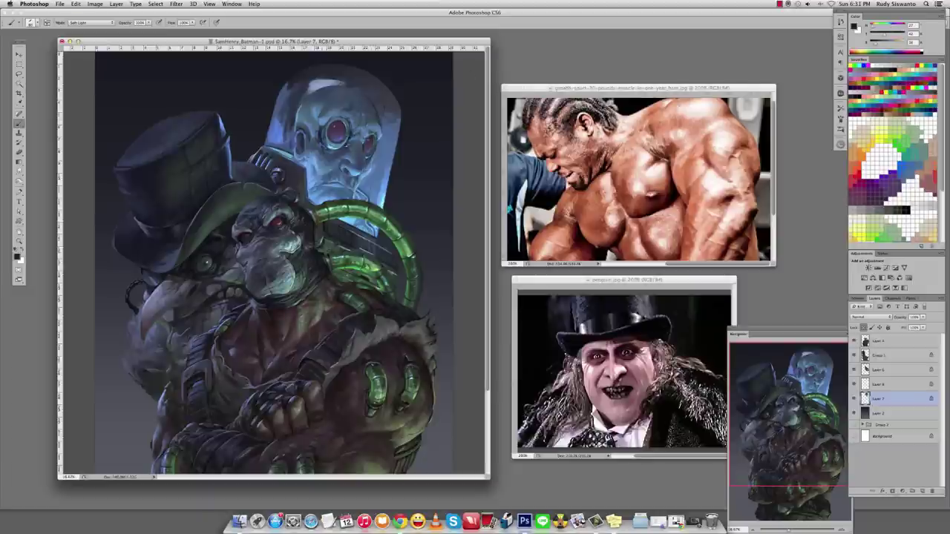
right_click(349, 139, "shift")
left_click(363, 121)
left_click(349, 139, "alt")
left_click(319, 138, "alt")
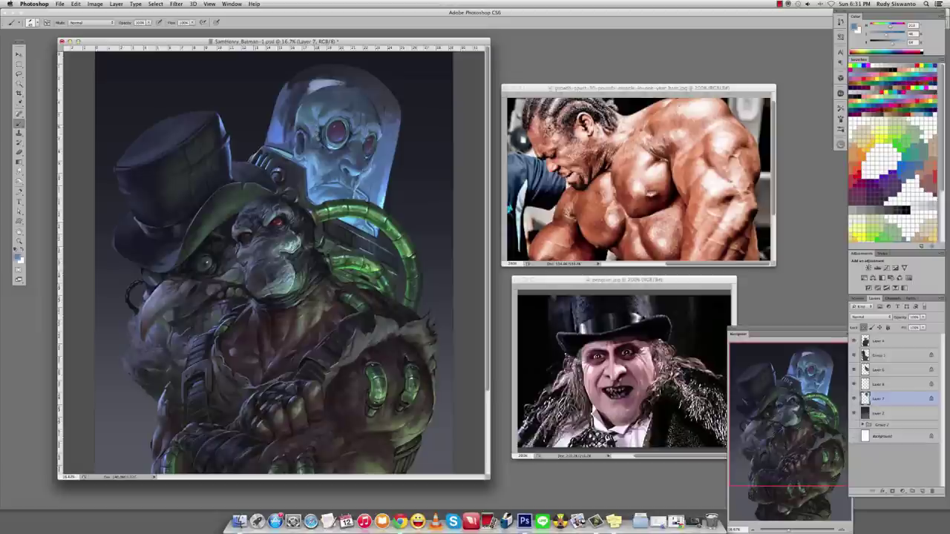
Refine the near goggle's rim and the skin around it with sampled blue tones, and smudge the strokes.
left_click(319, 133, "alt")
left_click(318, 141, "alt")
left_click(333, 149, "alt")
left_click(340, 151, "alt")
left_click(328, 150, "alt")
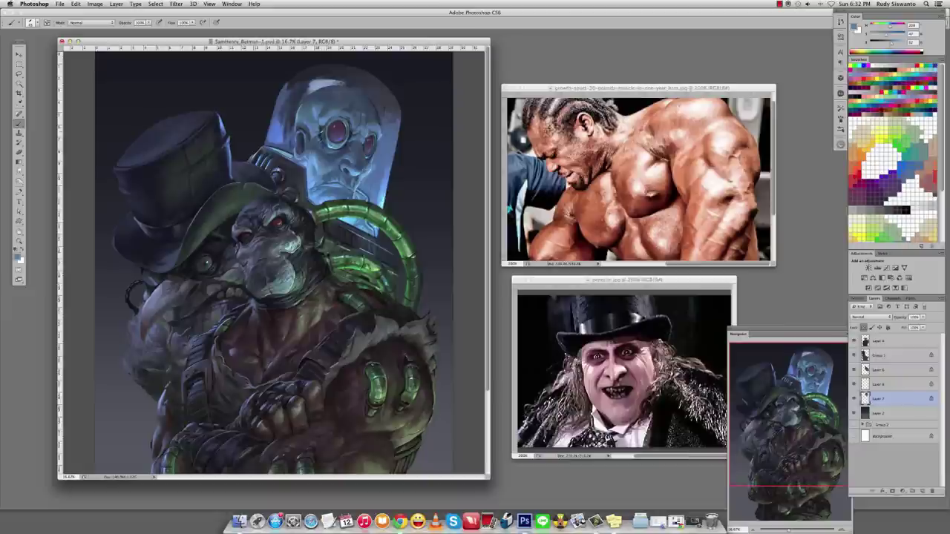
left_click(321, 132, "alt")
key("r")
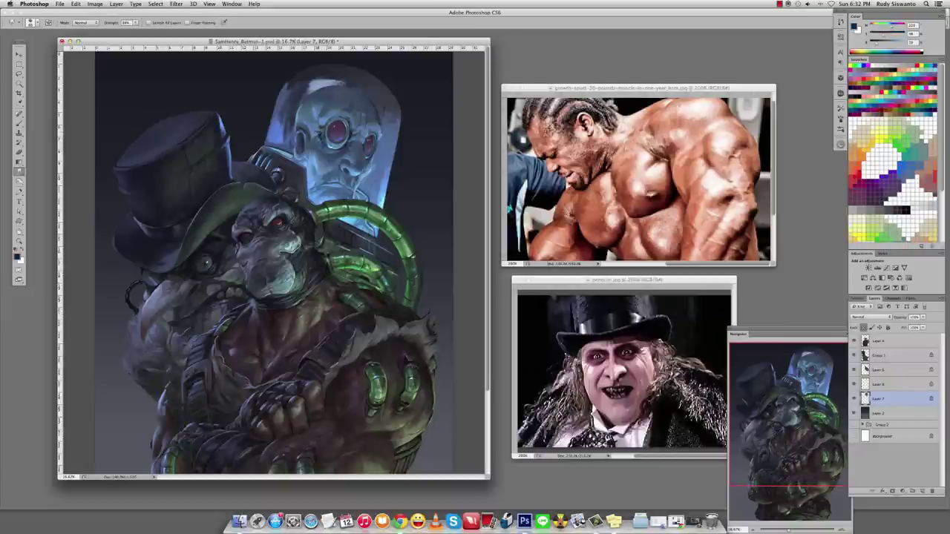
key("b")
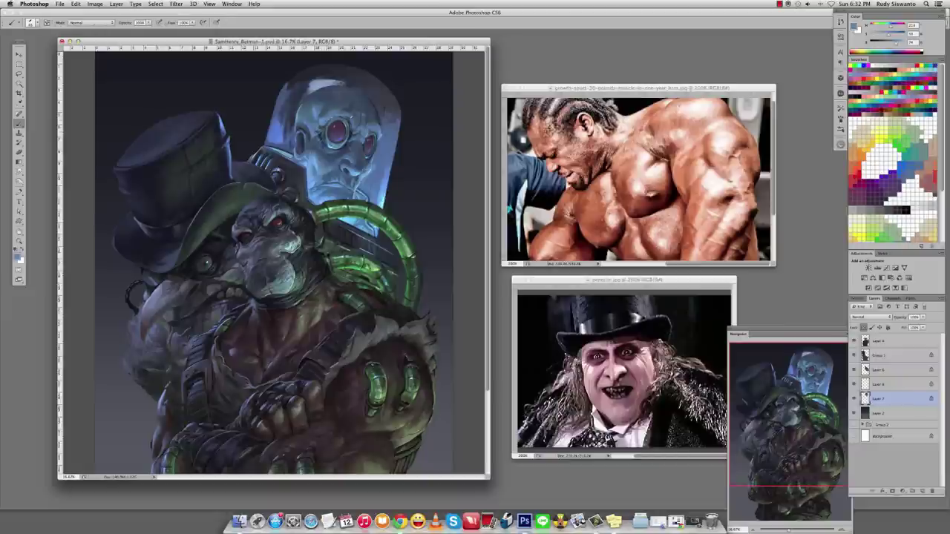
Paint the brow area between the goggles with sampled tones and soften it with the Smudge tool.
left_click(349, 118, "alt")
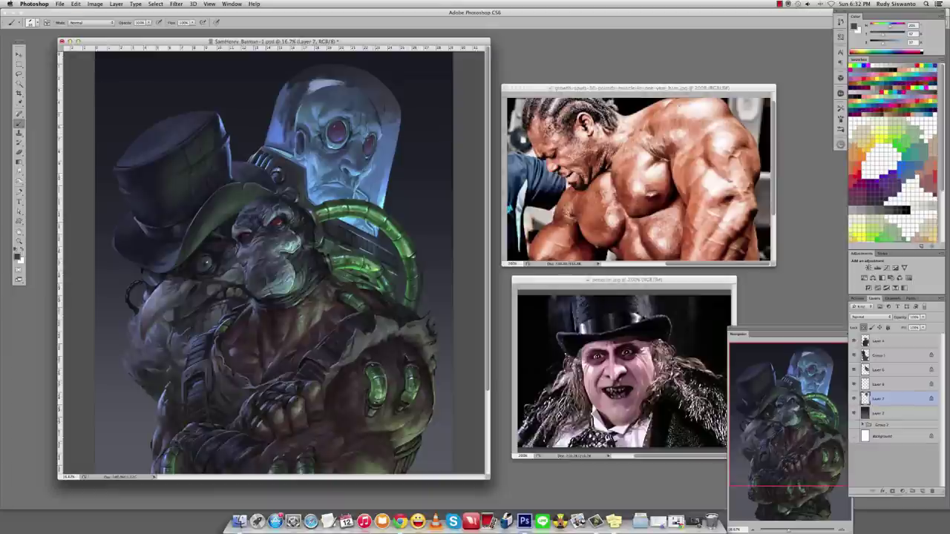
left_click(356, 122, "alt")
key("r")
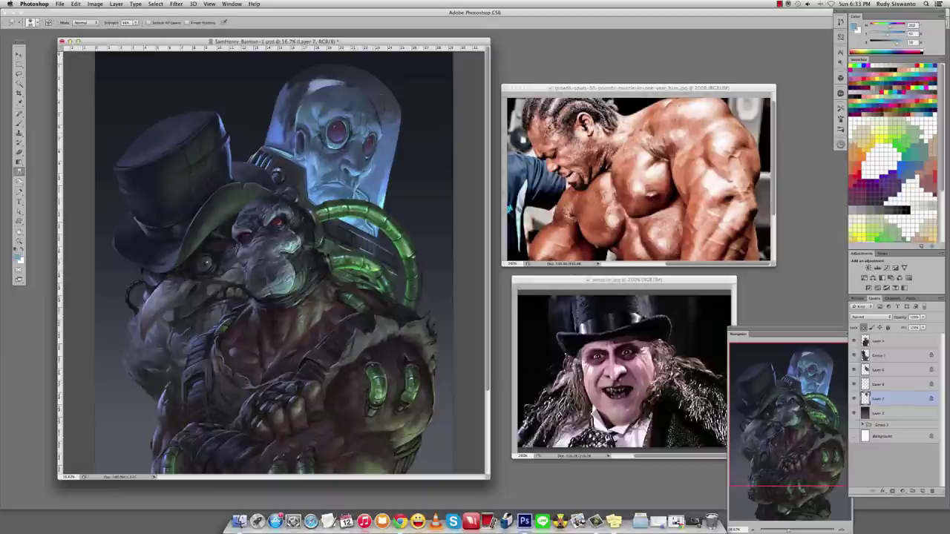
key("b")
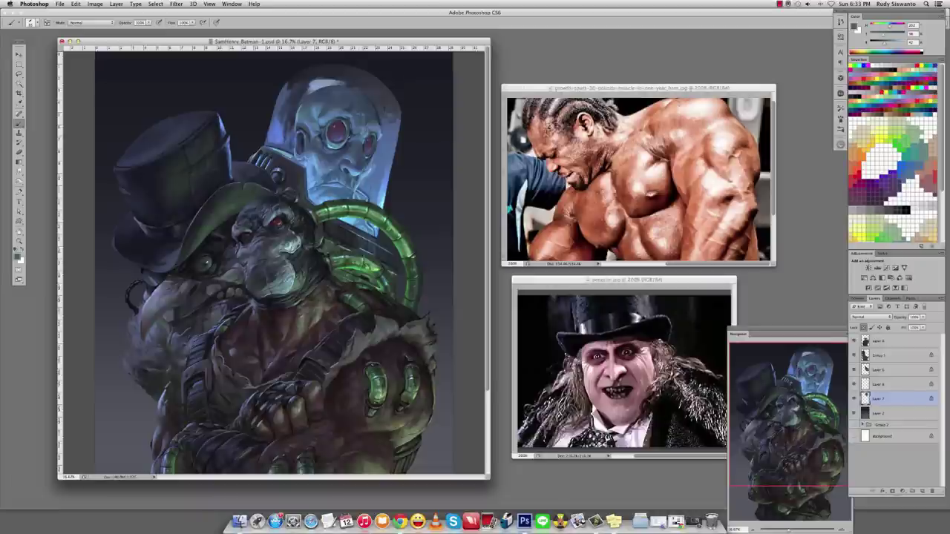
Model the nose from bridge to tip with sampled blue lights and shadows, and smudge the transitions.
left_click(351, 130, "alt")
left_click(352, 133, "alt")
left_click(353, 142, "alt")
left_click(351, 150, "alt")
left_click(352, 154, "alt")
left_click(358, 163, "alt")
left_click(353, 161, "alt")
key("r")
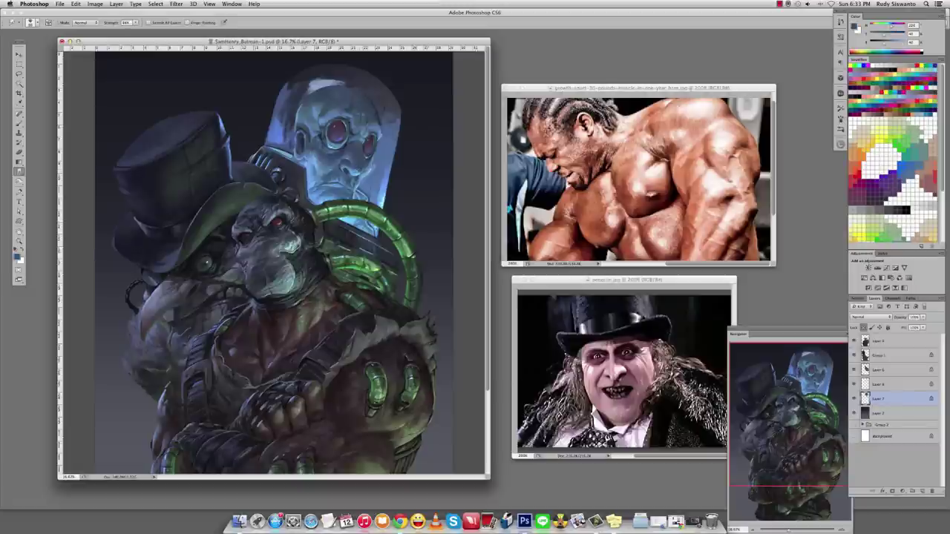
Detail the cheek and nostril area beside the nose with sampled light and dark blues.
key("b")
left_click(341, 165, "alt")
left_click(342, 165, "alt")
left_click(341, 165, "alt")
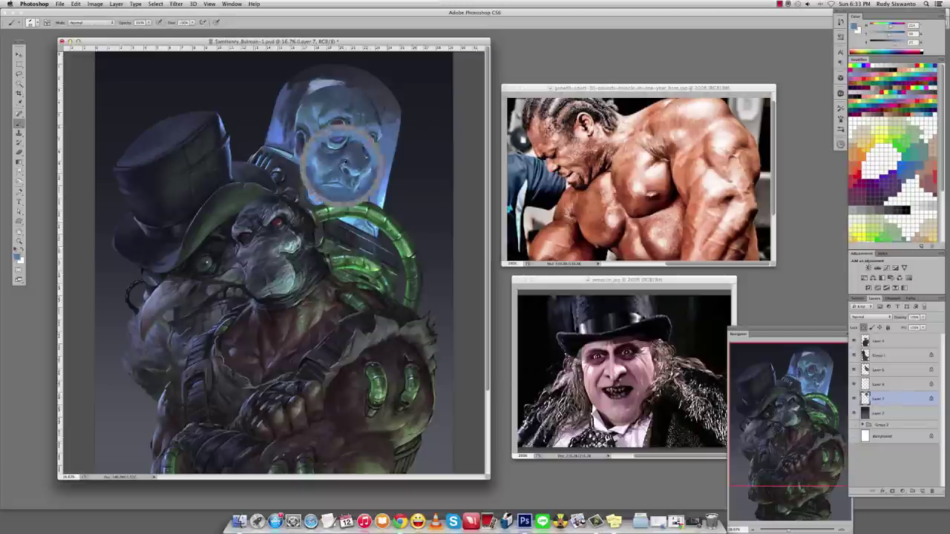
left_click(341, 164, "alt")
left_click(342, 165, "alt")
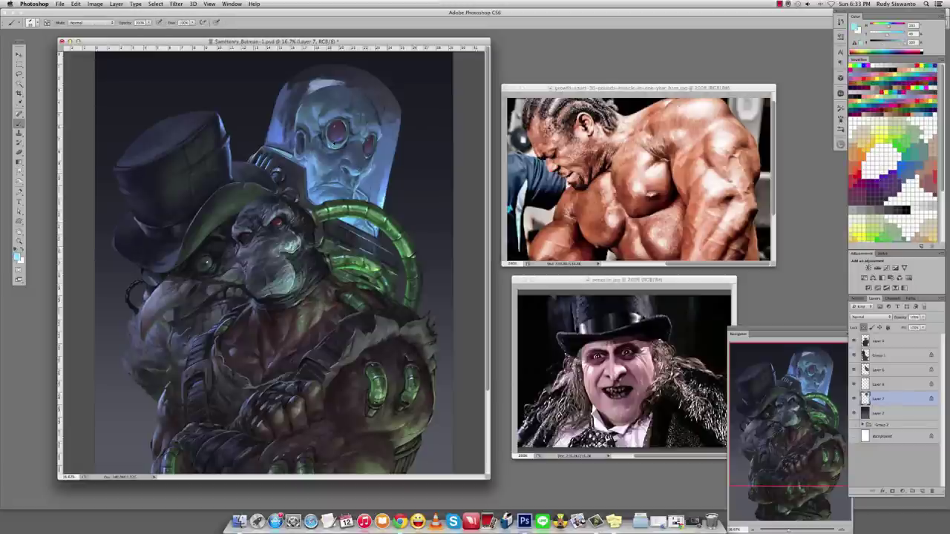
left_click(341, 165, "alt")
left_click(341, 165, "alt")
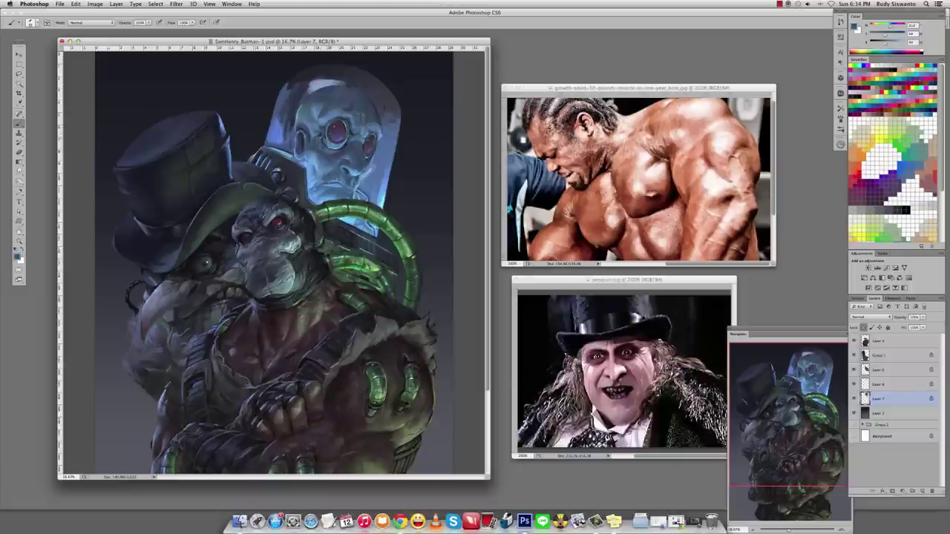
left_click(341, 164, "alt")
left_click(341, 164, "alt")
Refine the lower rim of the near goggle and the skin beneath it with sampled tones.
left_click(331, 141, "alt")
left_click(330, 141, "alt")
left_click(328, 142, "alt")
left_click(328, 143, "alt")
Paint the near temple and forehead side with sampled blues and blend them with the Smudge tool.
left_click(316, 112, "alt")
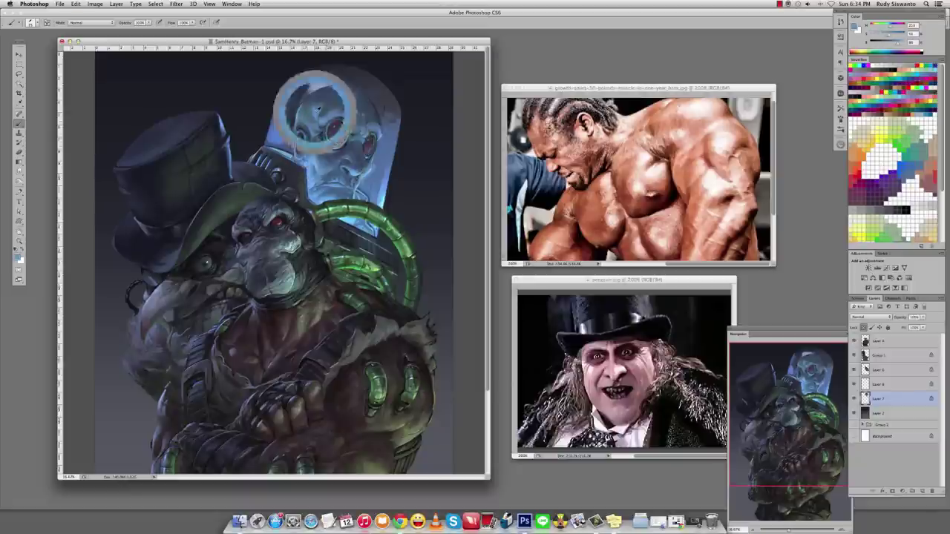
left_click(315, 112, "alt")
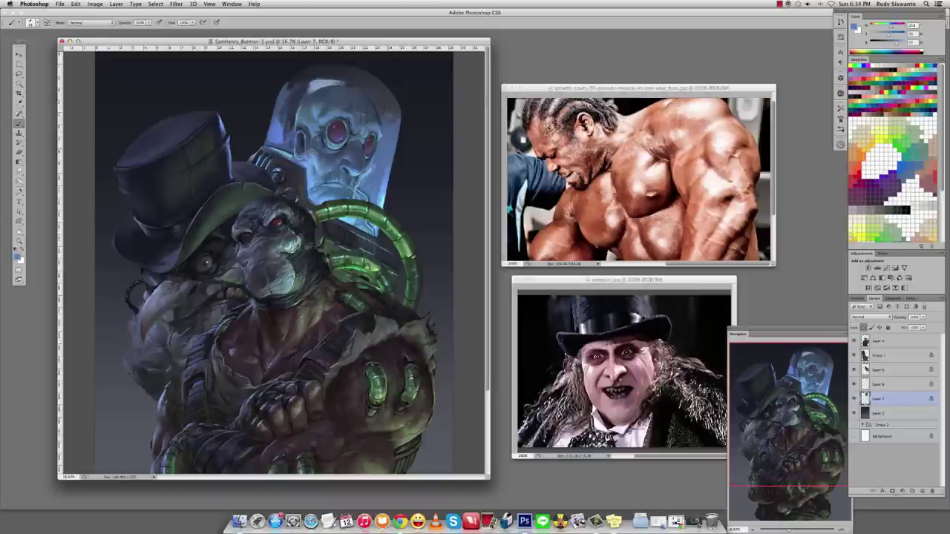
left_click(315, 113, "alt")
left_click(315, 112, "alt")
left_click(315, 112, "alt")
left_click(316, 112, "alt")
key("r")
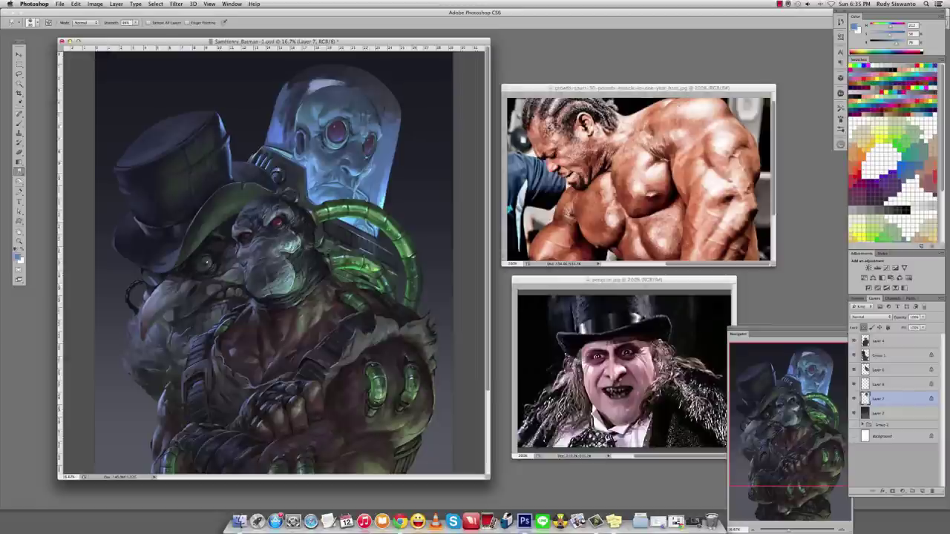
key("b")
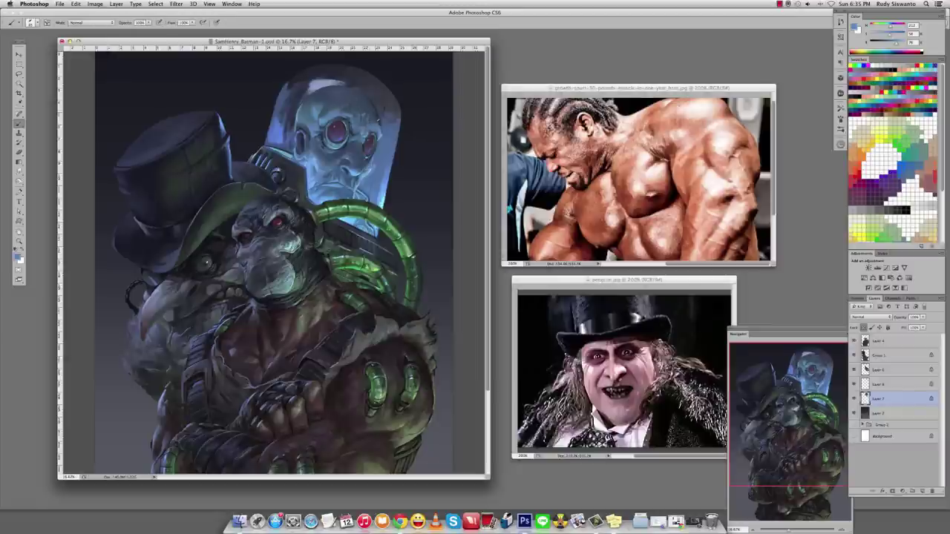
Paint and smudge the far brow and temple edge with sampled blues, and undo the last stroke there.
left_click(377, 123, "alt")
left_click(379, 126, "alt")
key("r")
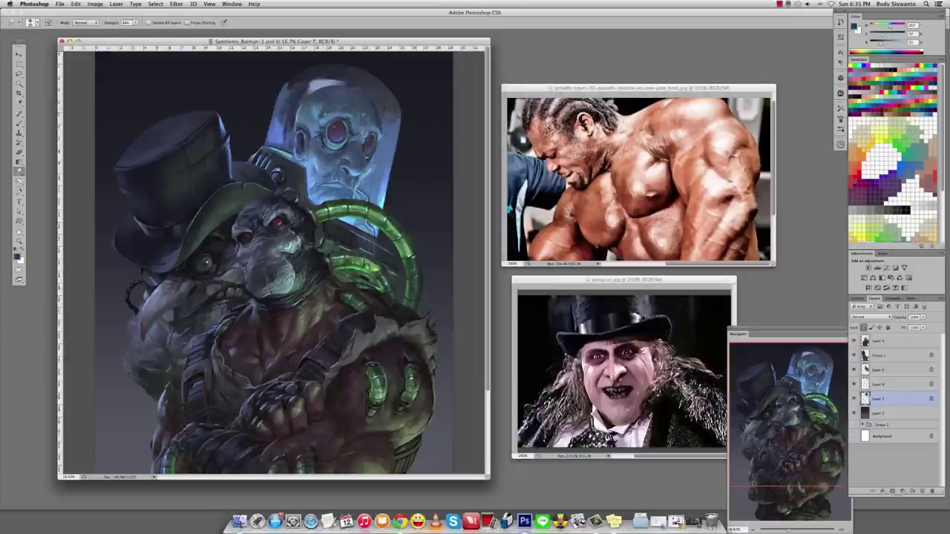
key("b")
left_click(379, 126, "alt")
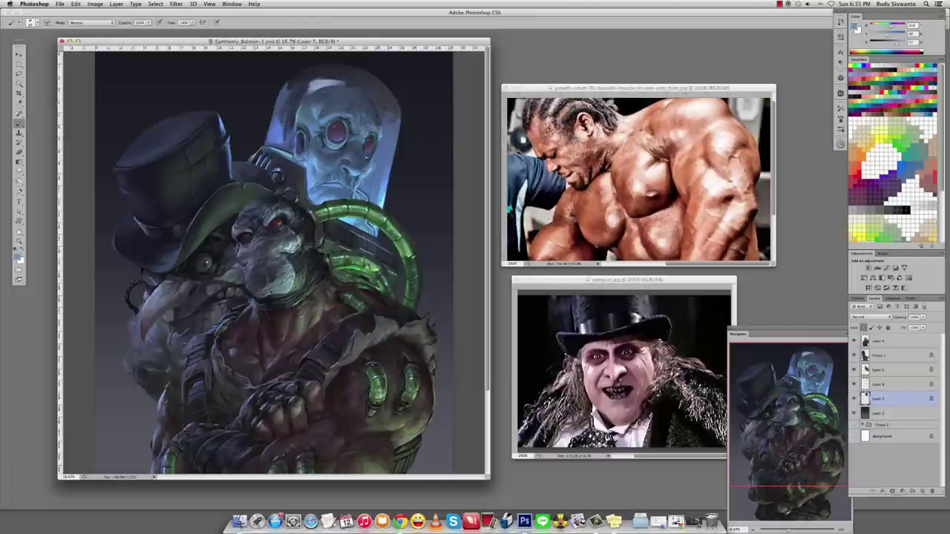
left_click(381, 133, "alt")
left_click(382, 130, "alt")
left_click(382, 130, "alt")
key("super+z")
Paint the lower jaw and chin with sampled blue tones and smudge the strokes.
left_click(361, 164, "alt")
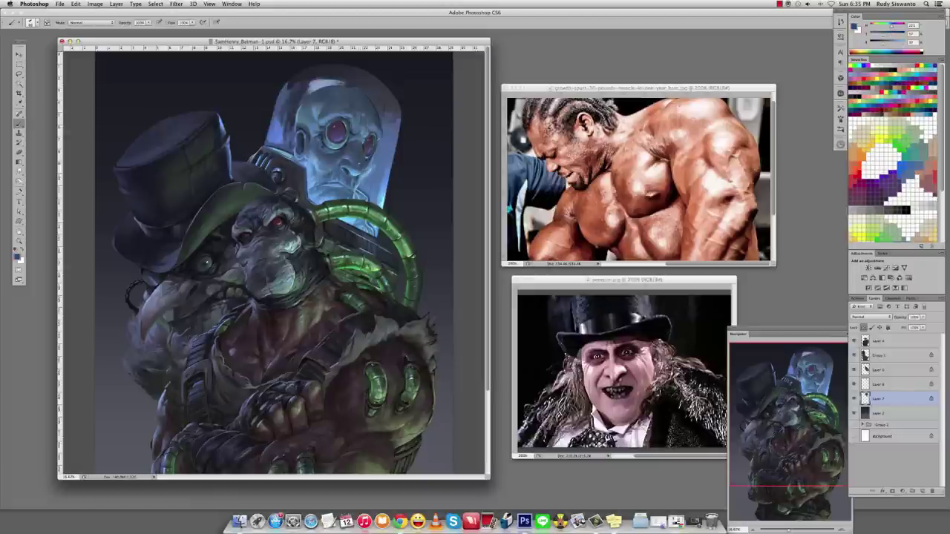
left_click(329, 193, "alt")
left_click(330, 192, "alt")
key("r")
key("b")
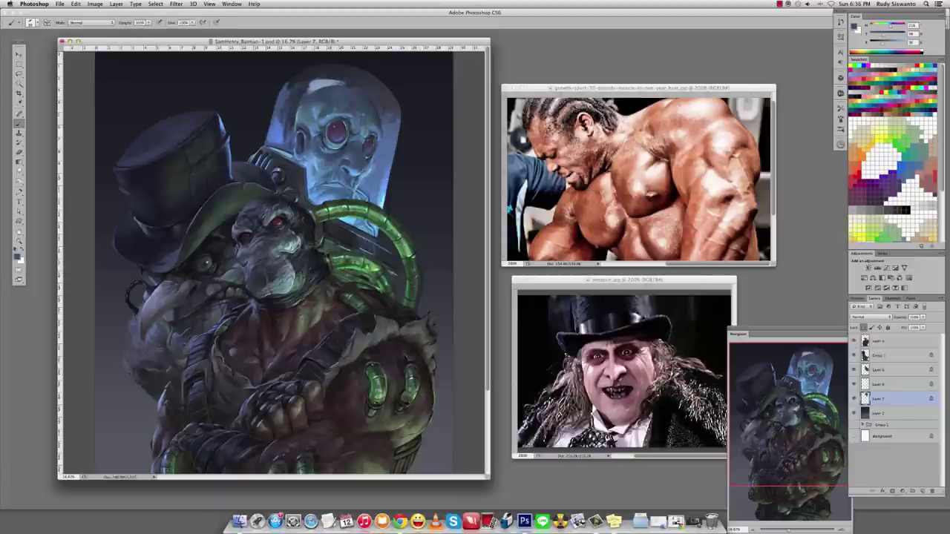
Paint broad sampled blue strokes on the glass along the far and near sides of the dome.
left_click(387, 160, "alt")
left_click(375, 175, "alt")
left_click_drag(392, 172, 377, 231)
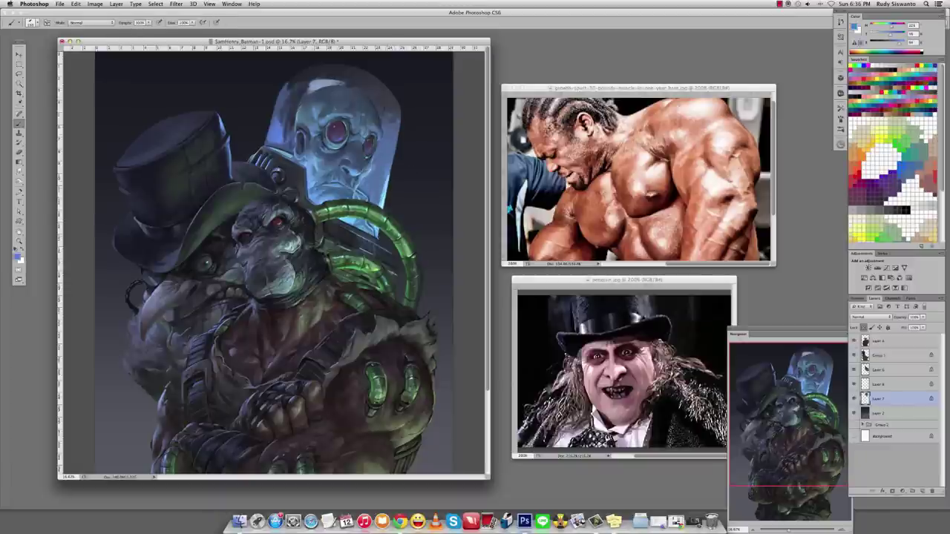
left_click(280, 132, "alt")
left_click(282, 134, "alt")
left_click_drag(289, 130, 290, 141)
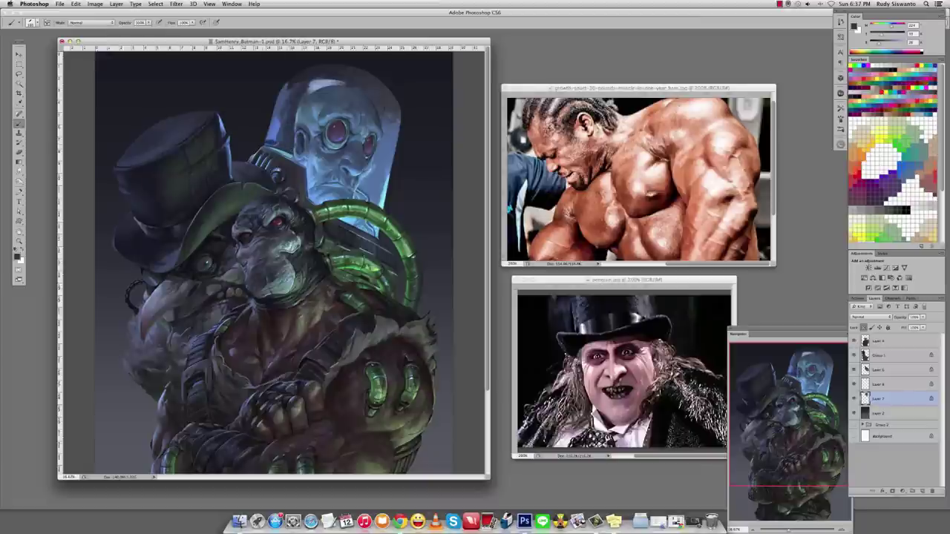
Paint over the dome's upper glass around the head with sampled dark background tones.
left_click(286, 122, "alt")
mouse_move(307, 83)
left_mouse_down()
mouse_move(353, 80)
mouse_move(347, 70)
mouse_move(308, 74)
mouse_move(285, 130)
left_mouse_up()
left_click(310, 87, "alt")
left_click(389, 95, "alt")
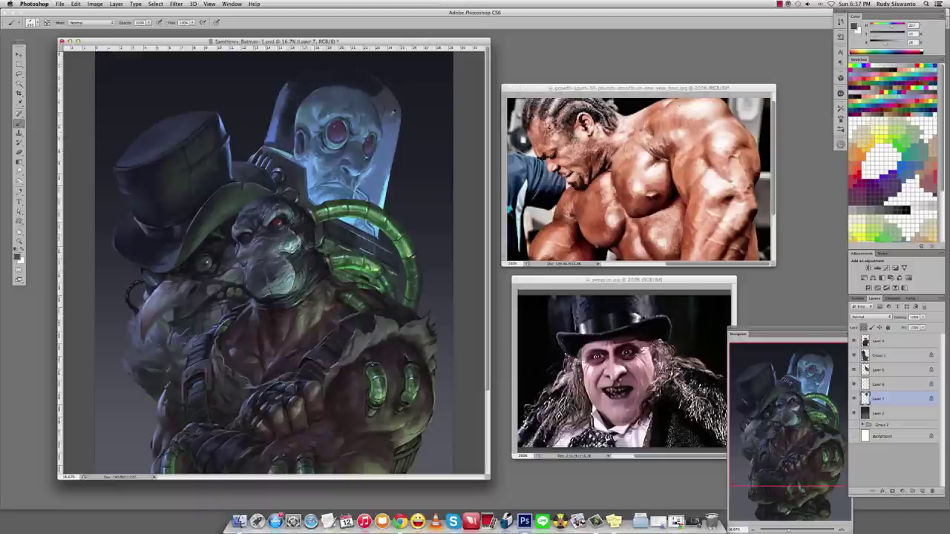
left_click(405, 103, "alt")
mouse_move(386, 132)
left_mouse_down()
mouse_move(385, 100)
mouse_move(385, 132)
left_mouse_up()
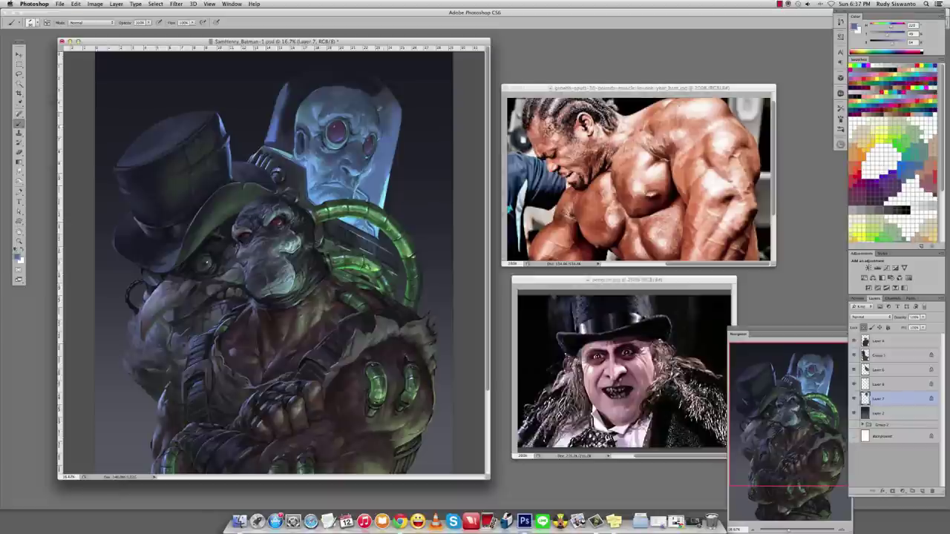
Paint further detail around the goggles with sampled tones, keeping Layer 7 as the working layer.
left_click(345, 124, "alt")
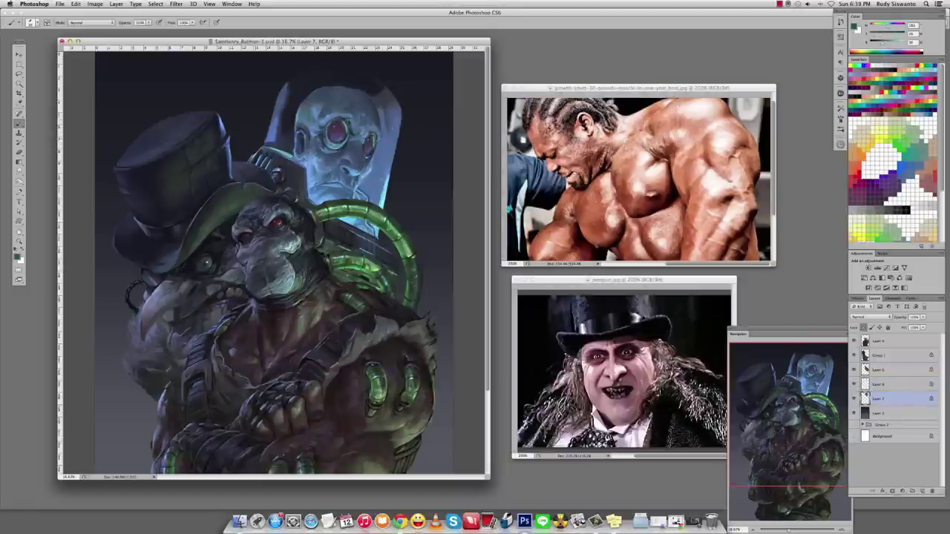
left_click(882, 384)
key("o")
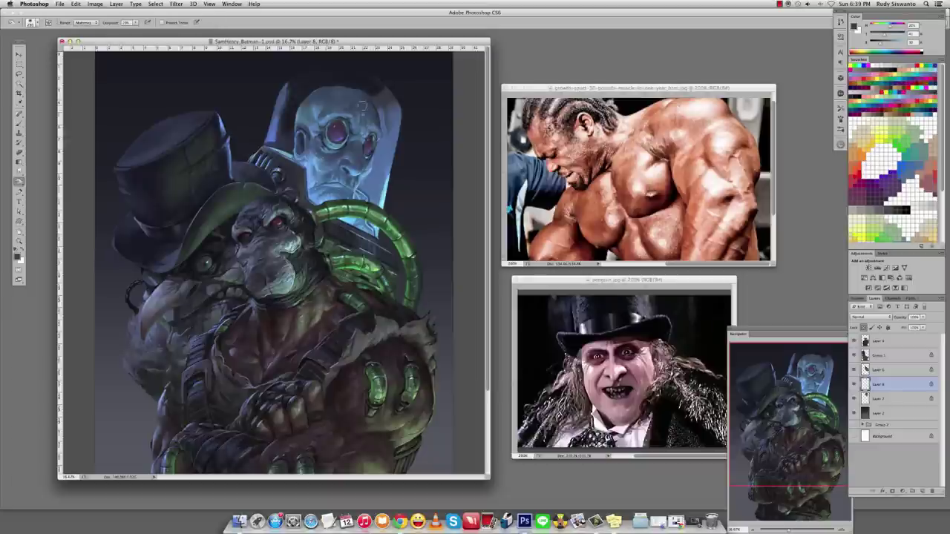
key("b")
left_click(890, 400)
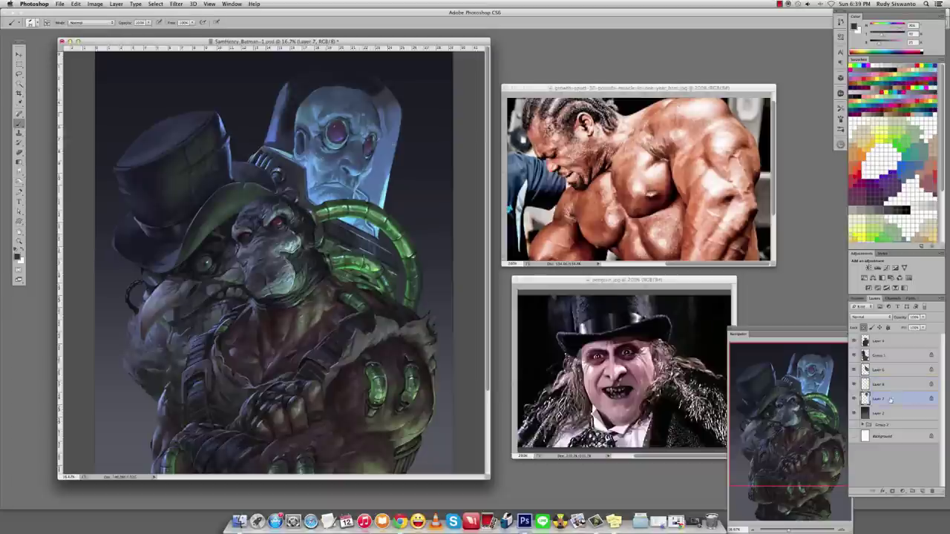
Paint light and dark accents on the face, alternating between the foreground and background colours.
key("x")
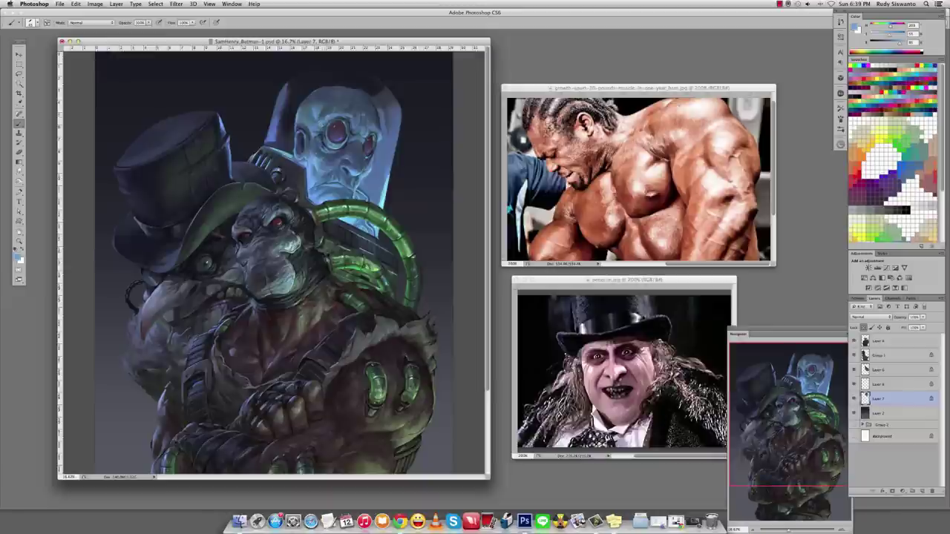
key("x")
key("x")
key("x")
key("x")
key("x")
key("x")
key("x")
key("x")
key("x")
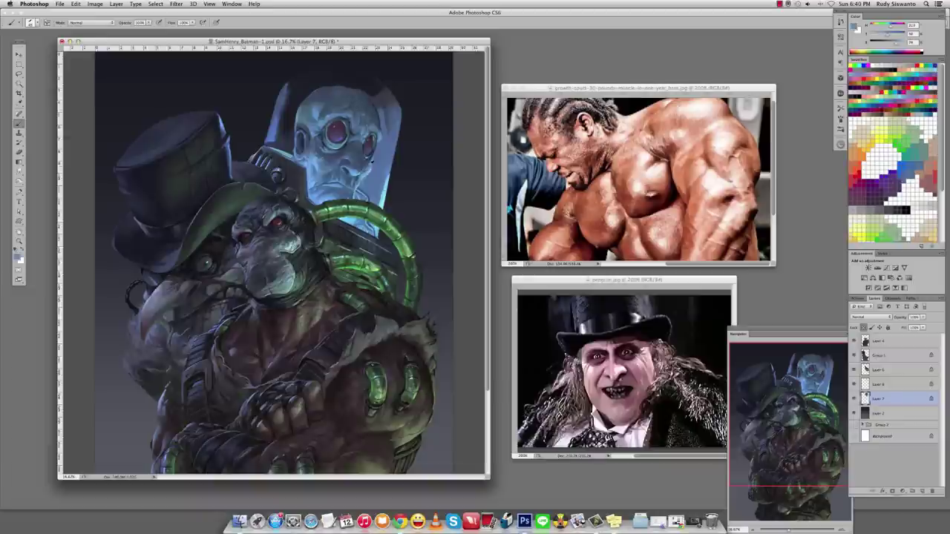
key("x")
key("x")
key("x")
Model the far cheek and the side of the nose with sampled light and mid blues.
left_click(364, 170, "alt")
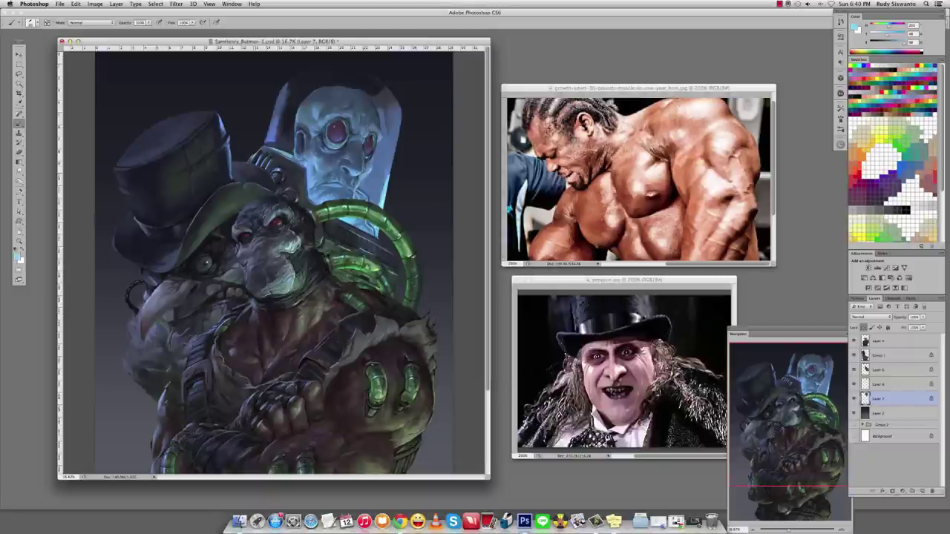
left_click(371, 156, "alt")
left_click(368, 155, "alt")
left_click(351, 158, "alt")
left_click(364, 161, "alt")
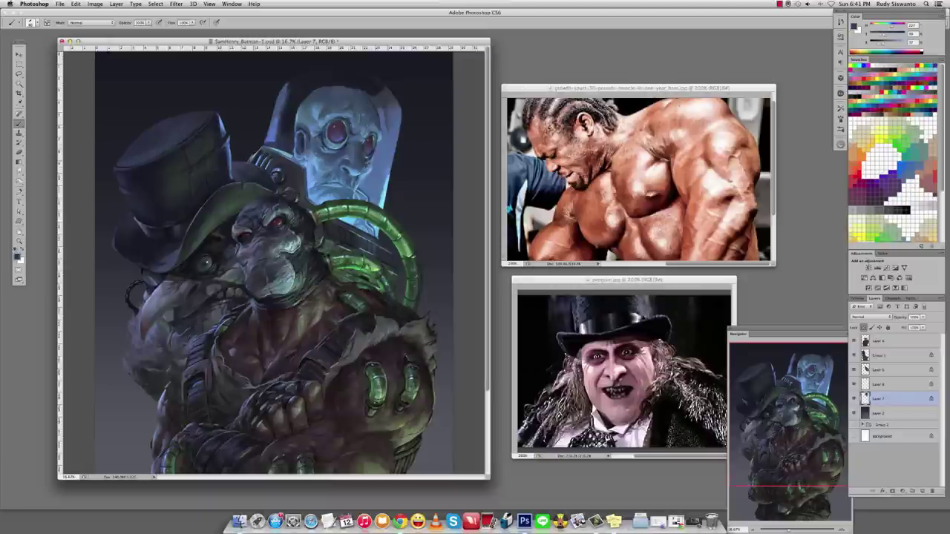
Refine the lower rim of the far goggle and the cheek contour below it with sampled dark tones.
left_click(368, 154, "alt")
left_click(368, 154, "alt")
left_click(368, 154, "alt")
left_click(368, 155, "alt")
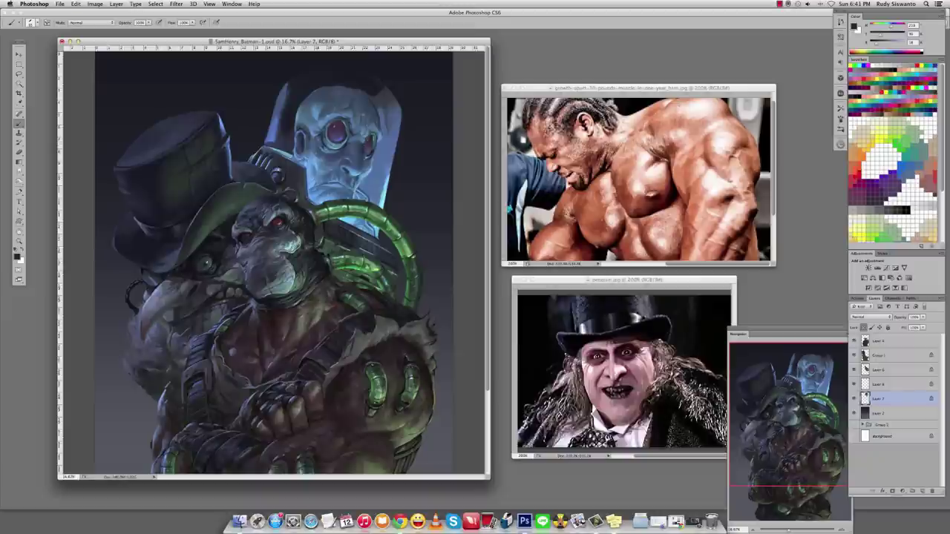
left_click(364, 162, "alt")
key("e")
key("alt+bracketleft")
key("b")
Paint the near temple and the edge of the skull with sampled light blue tones.
key("z")
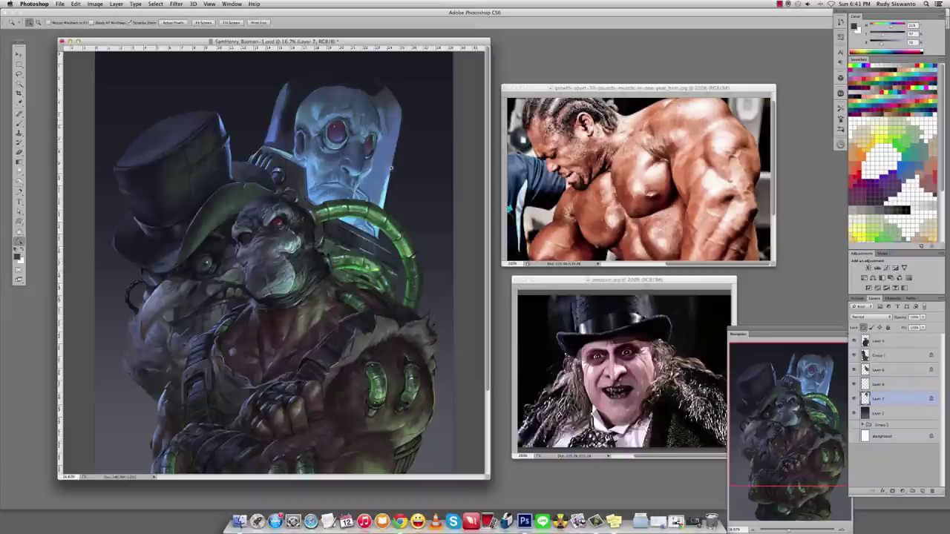
left_click(380, 146, "alt")
left_click(380, 145)
key("b")
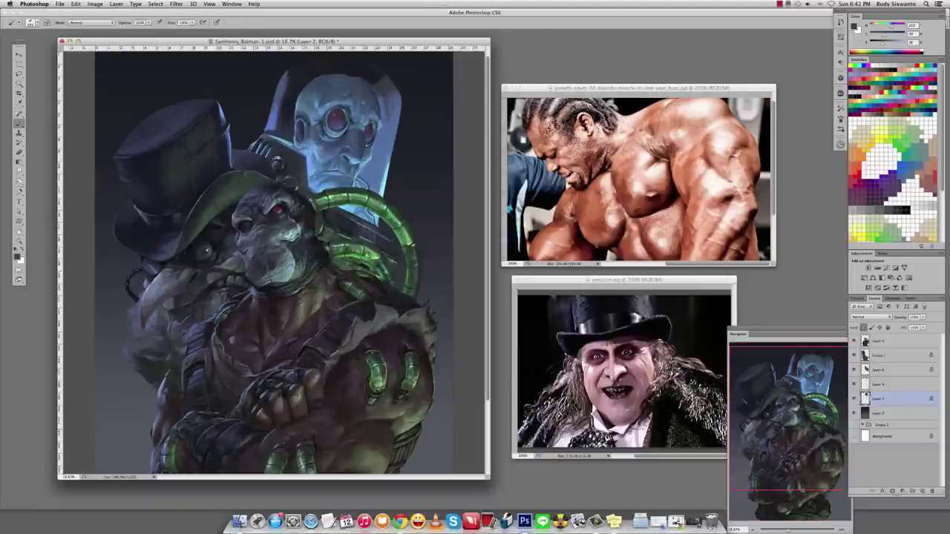
left_click(316, 117, "alt")
left_click(301, 104, "alt")
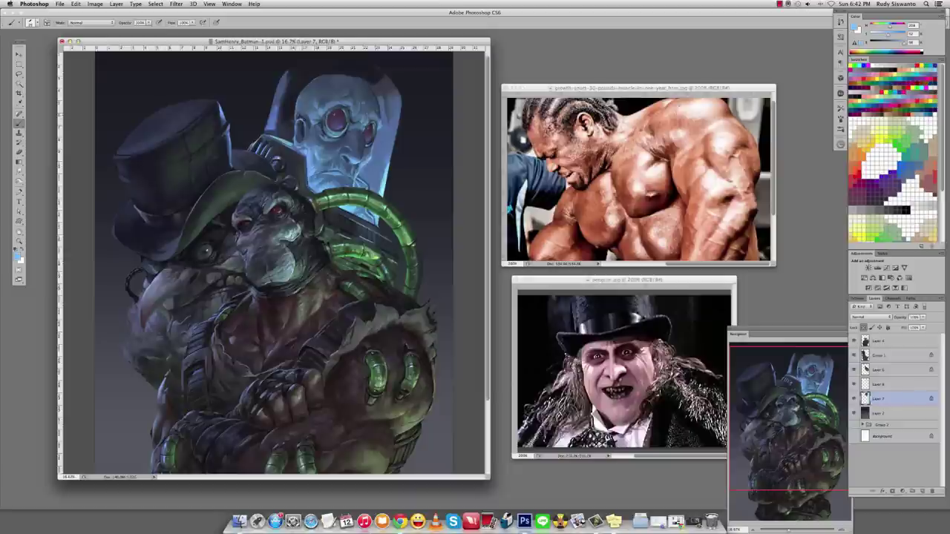
Refine the near ear and the skin in front of it with sampled blues, smudging the strokes.
left_click(301, 112, "alt")
left_click(305, 136, "alt")
left_click(301, 129, "alt")
key("r")
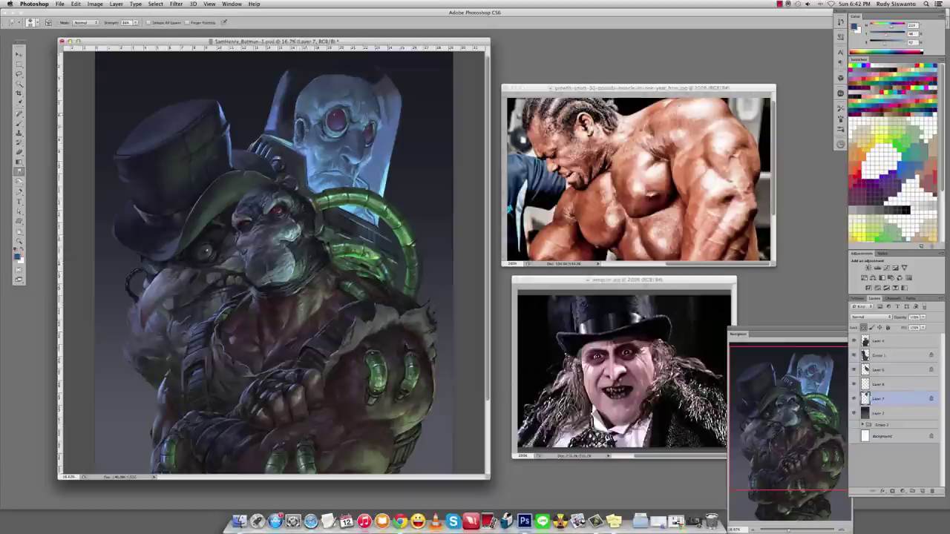
key("b")
left_click(312, 130, "alt")
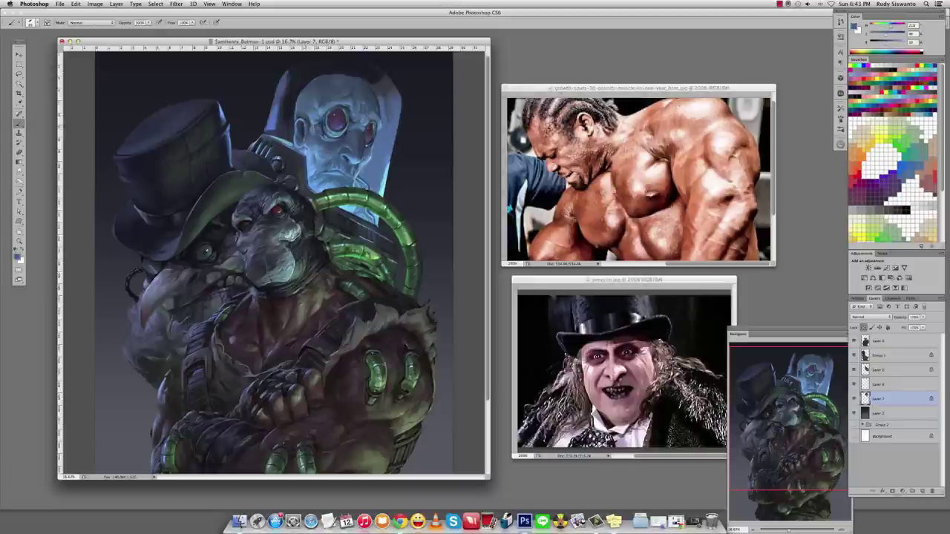
Paint the glass around the near side of the skull and the dome's far upper edge with sampled dark blues.
left_click(306, 121, "alt")
left_click(305, 141, "alt")
left_click(306, 141, "alt")
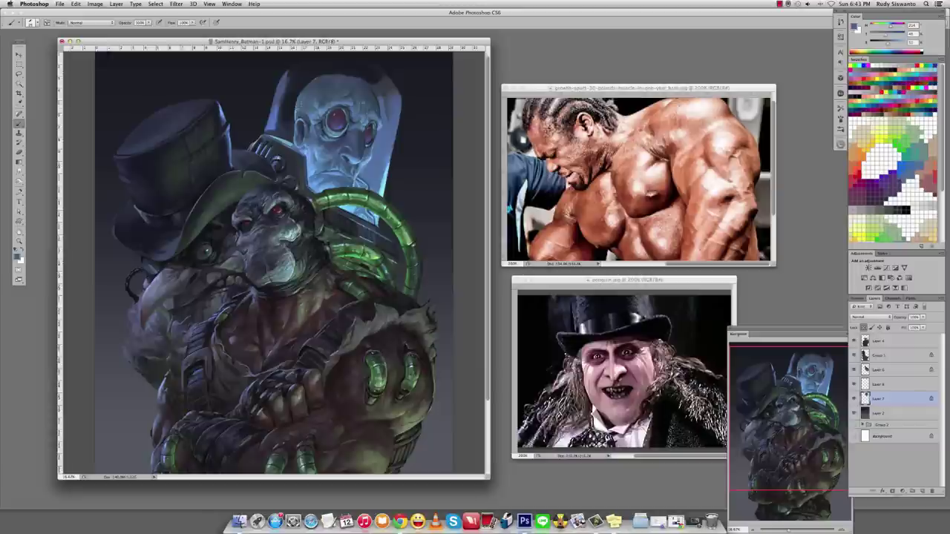
left_click(312, 87, "alt")
left_click(371, 89, "alt")
left_click(374, 89, "alt")
left_click_drag(376, 88, 384, 115)
left_click(377, 76, "alt")
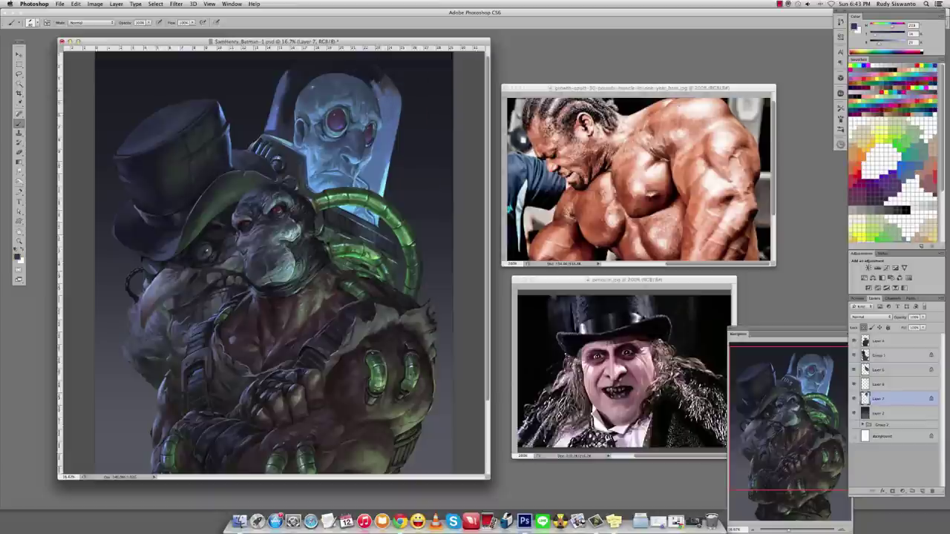
Extend the dark interior of the dome around the top of the skull and down its far side.
left_click(287, 107, "alt")
left_click_drag(300, 82, 294, 96)
left_click(282, 89, "alt")
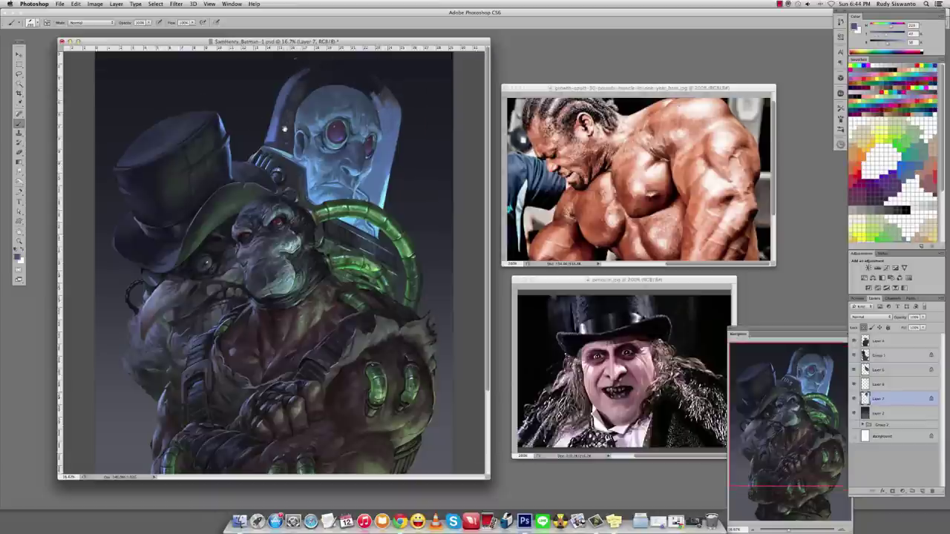
left_click(371, 79, "alt")
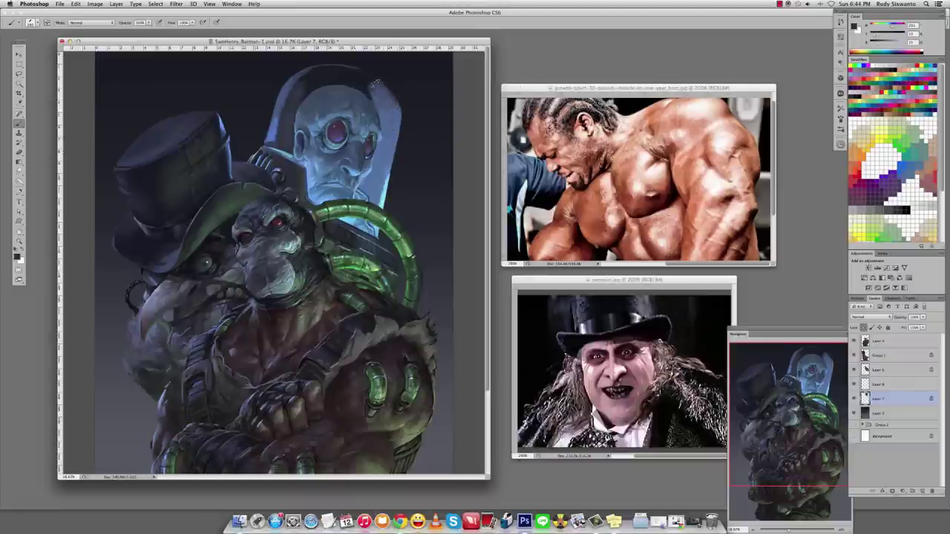
mouse_move(371, 82)
left_mouse_down()
mouse_move(379, 112)
mouse_move(393, 93)
mouse_move(386, 134)
mouse_move(382, 98)
mouse_move(374, 171)
left_mouse_up()
Refine the dome's far side beside the face with sampled light and dark blues, switching to the Smudge tool.
left_click(386, 125, "alt")
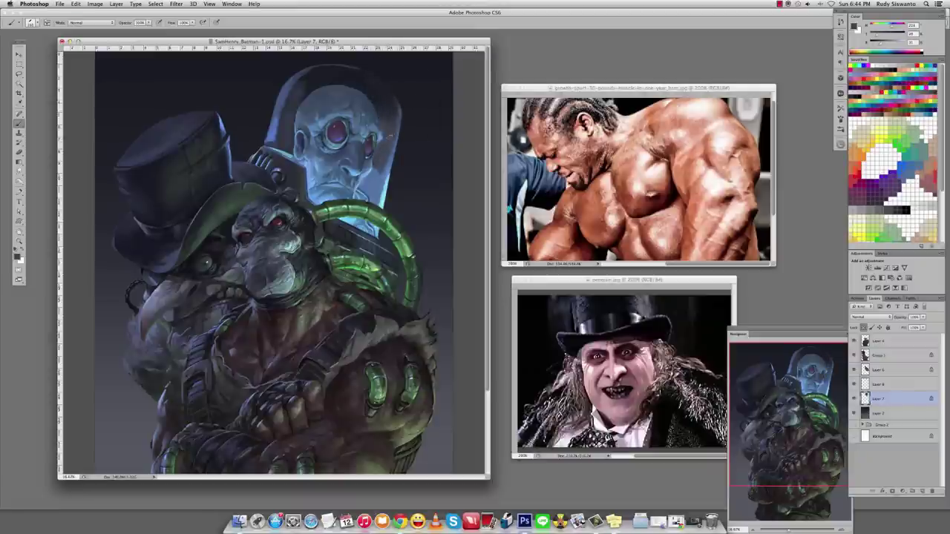
left_click(380, 141, "alt")
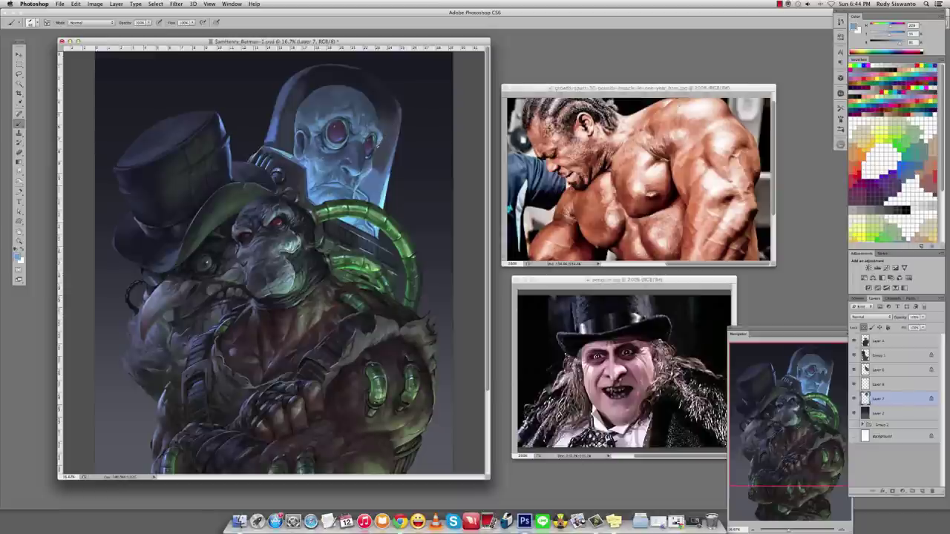
left_click(383, 146, "alt")
left_click(386, 116, "alt")
left_click(383, 115, "alt")
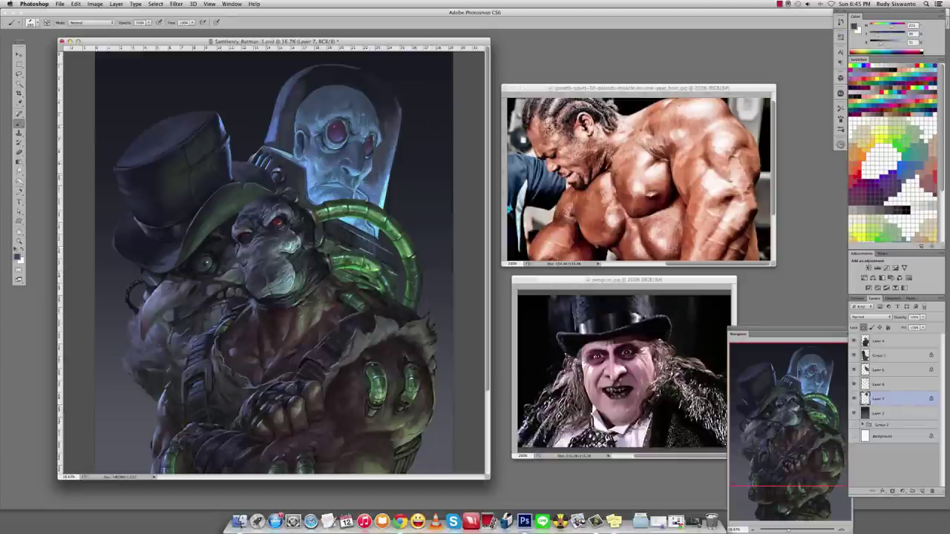
key("r")
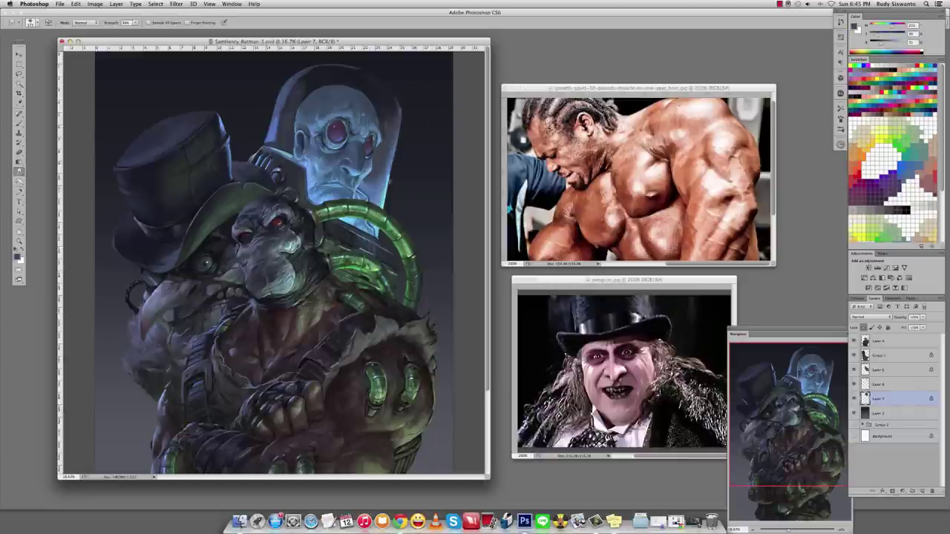
Trace the curved outline of the glass dome with a Pen tool path over its top and down its far side.
key("p")
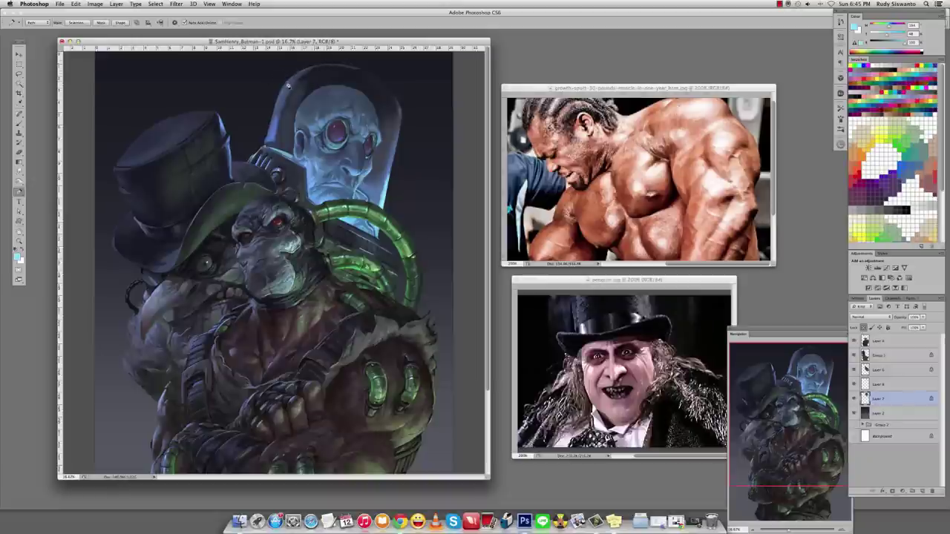
left_click_drag(320, 64, 342, 65)
key("ctrl+z")
key("ctrl+z")
left_click_drag(355, 69, 406, 85)
left_click_drag(402, 117, 396, 158)
key("a")
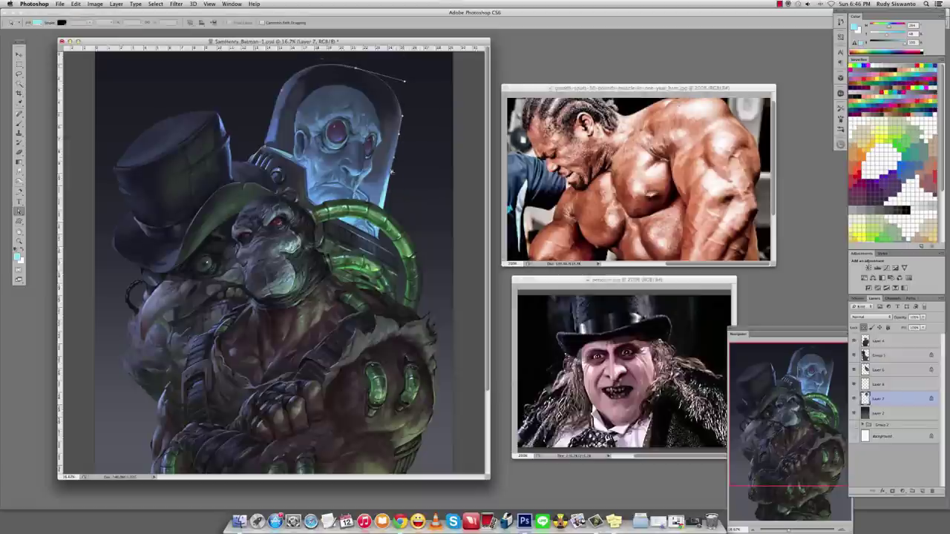
key("p")
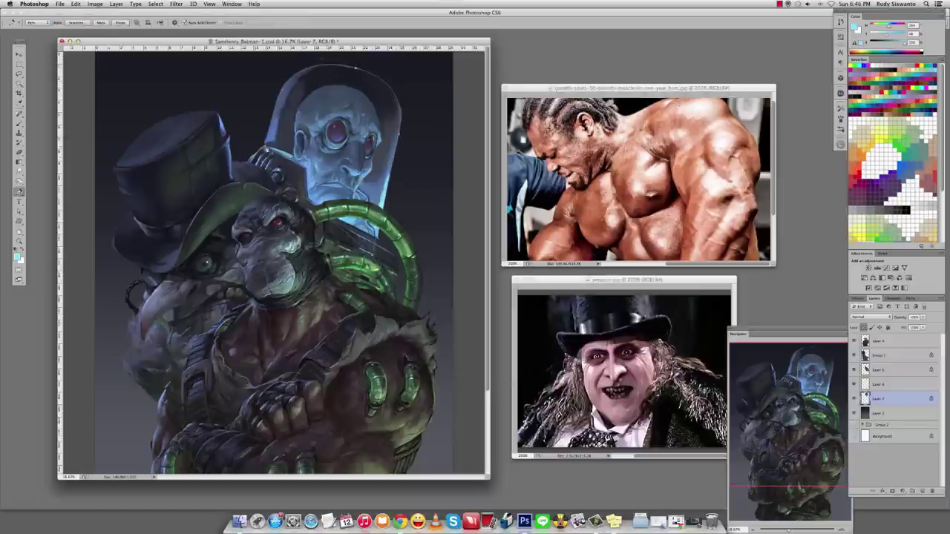
Convert the dome path into an inverted selection, erase the paint outside the dome's edge and deselect.
key("b")
key("ctrl+Return")
key("ctrl+shift+i")
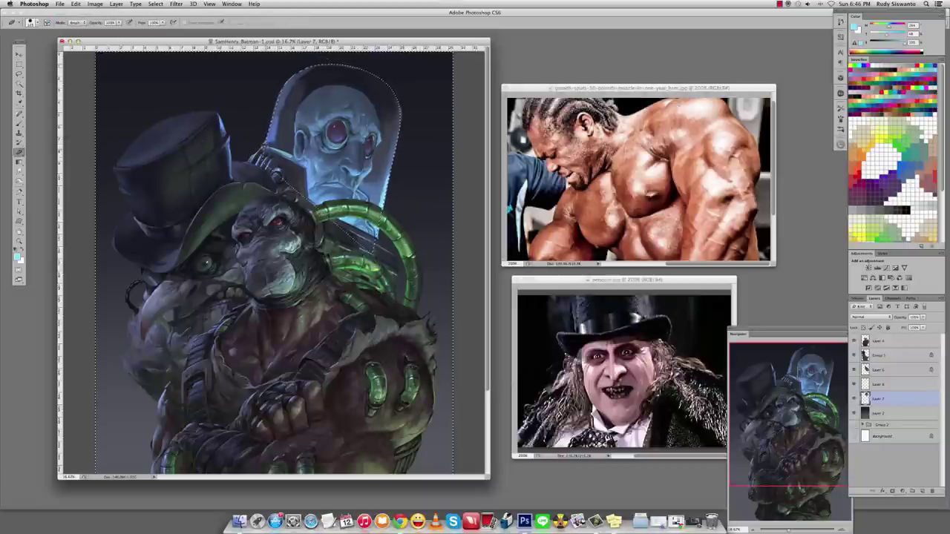
left_click_drag(264, 146, 275, 96)
key("ctrl+d")
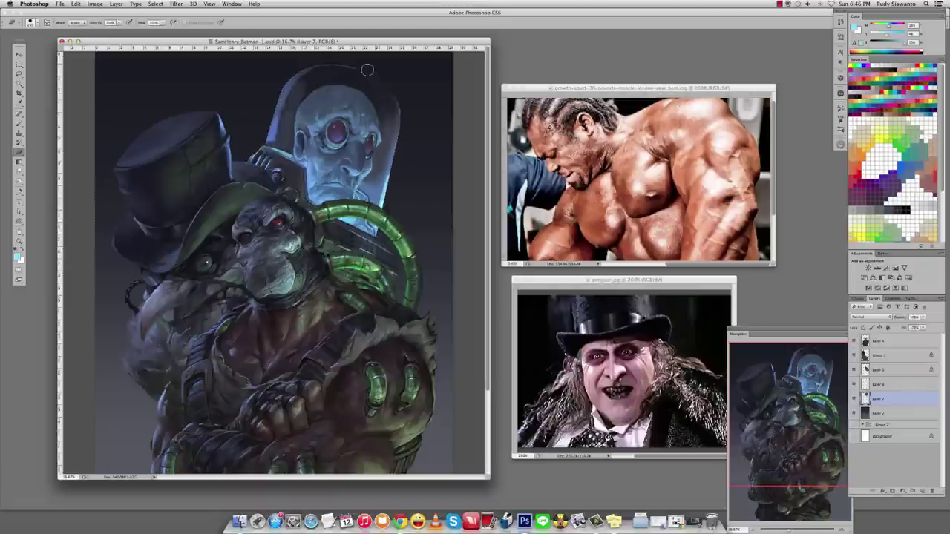
Brush a soft blue rim light along the dome's top and side edges.
key("b")
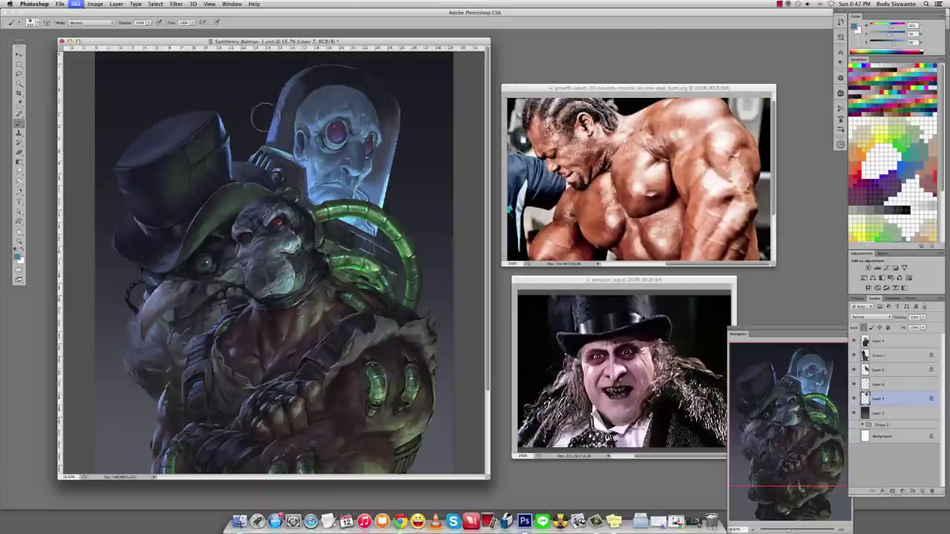
left_click(412, 161, "alt")
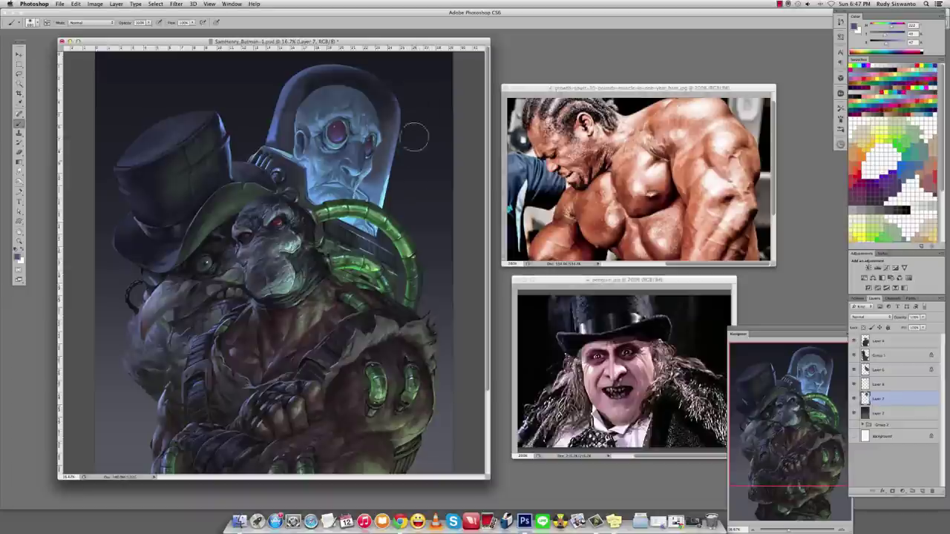
key("ctrl+shift+d")
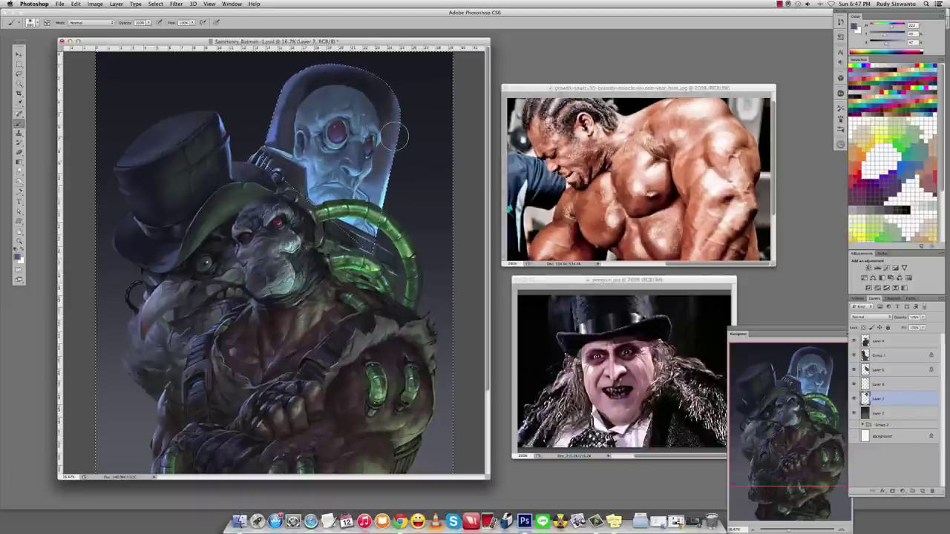
key("ctrl+d")
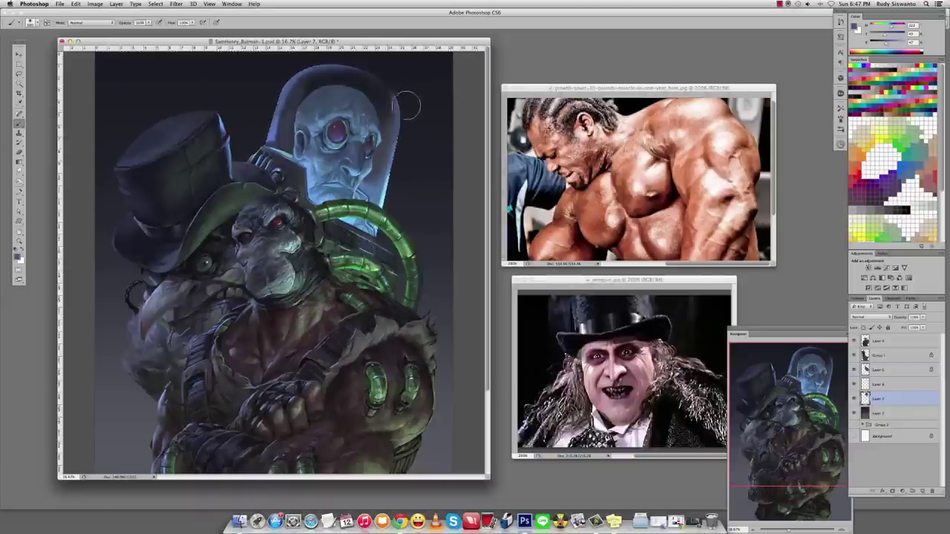
Shade the inside of the dome near its upper edges with sampled dark and muted blue tones.
left_click(383, 192, "alt")
left_click(286, 104, "alt")
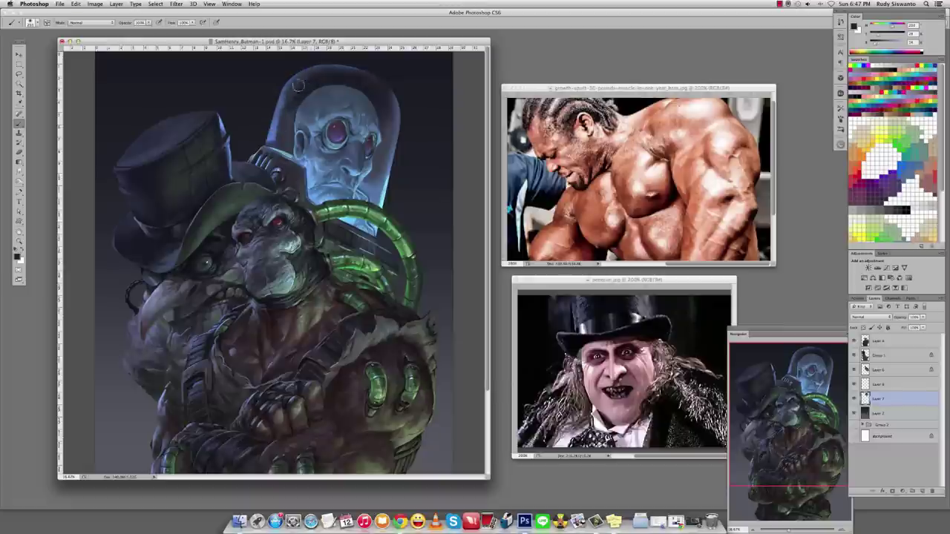
left_click(385, 94, "alt")
mouse_move(387, 118)
left_mouse_down()
mouse_move(391, 175)
mouse_move(390, 93)
left_mouse_up()
left_click(405, 152, "alt")
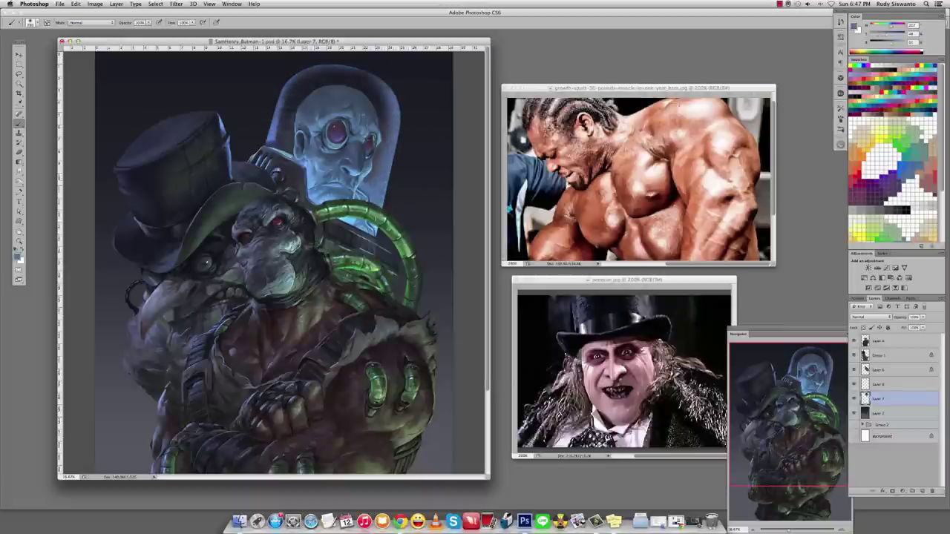
Add a new layer above Layer 7 and glaze a soft green glow over the lower part of the dome.
key("super+shift+alt+n")
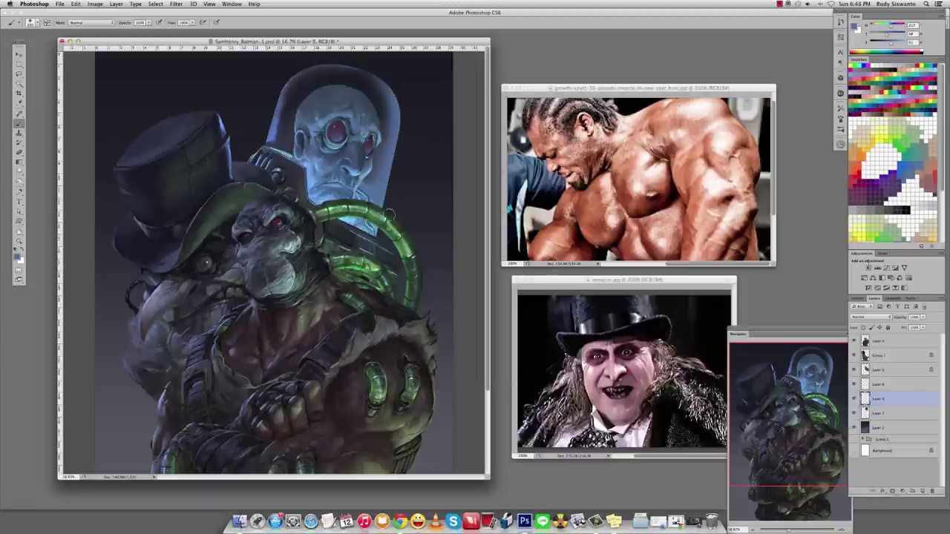
left_click(373, 230, "alt")
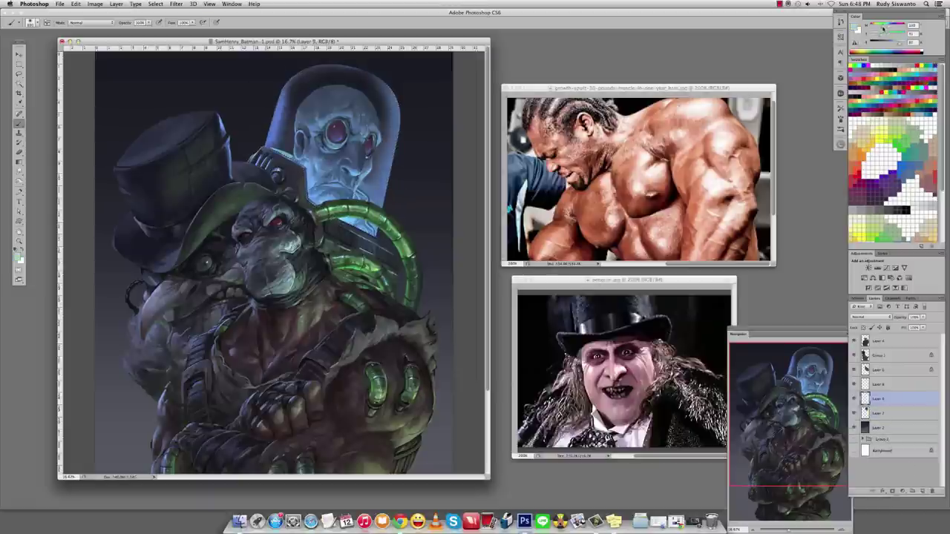
left_click_drag(356, 148, 375, 214)
key("super+z")
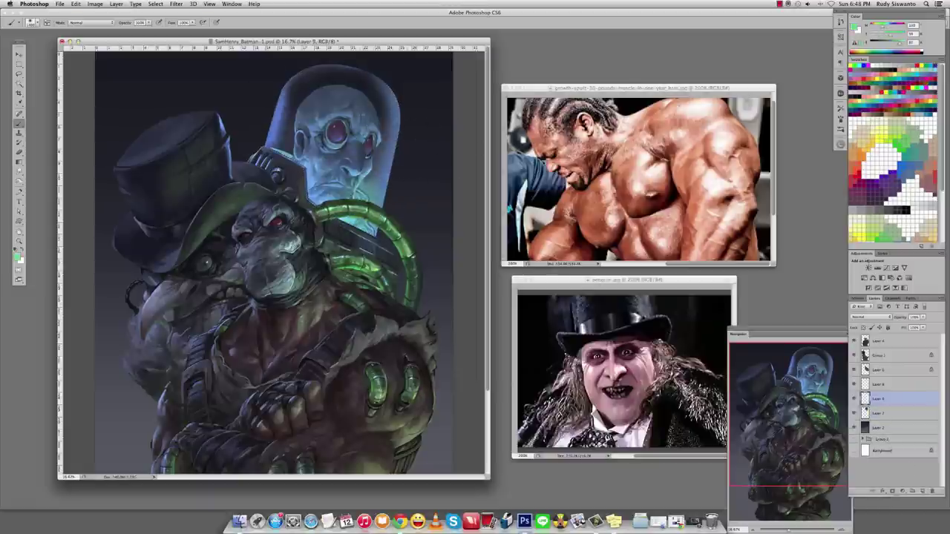
key("alt+bracketleft")
left_click(372, 88, "alt")
key("alt+bracketright")
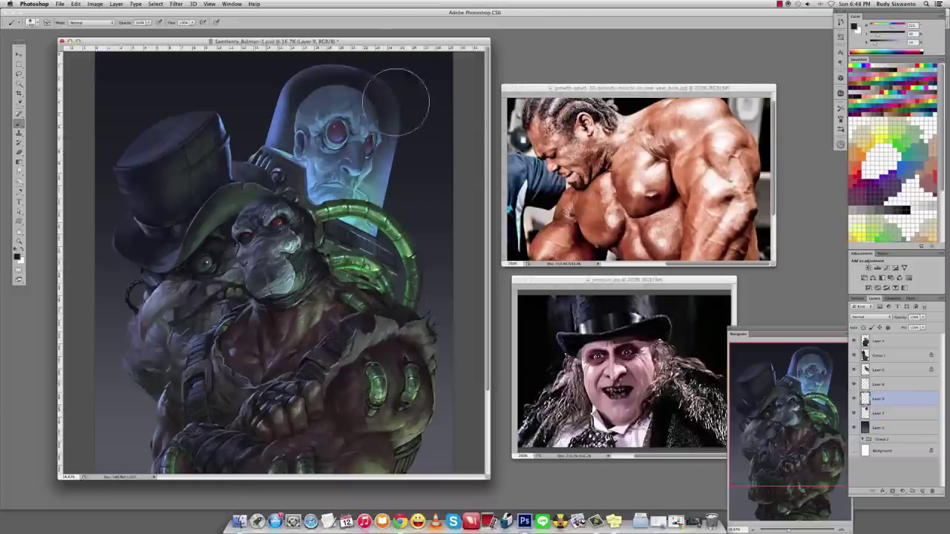
Try a bright Color Dodge highlight on the dome's crown above the skull.
left_click(367, 92, "alt")
right_click(340, 87, "shift")
left_click(362, 184)
key("alt+bracketleft")
left_click_drag(312, 118, 331, 81)
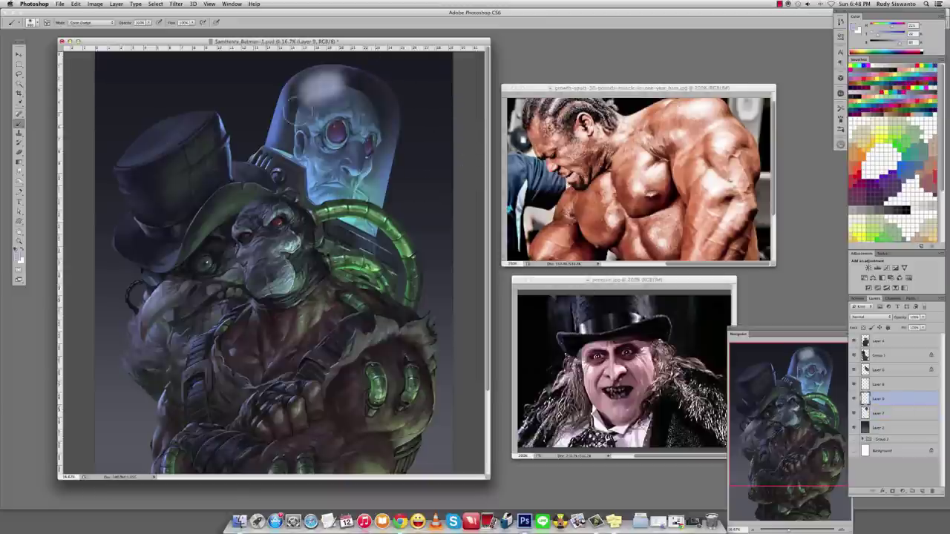
key("super+z")
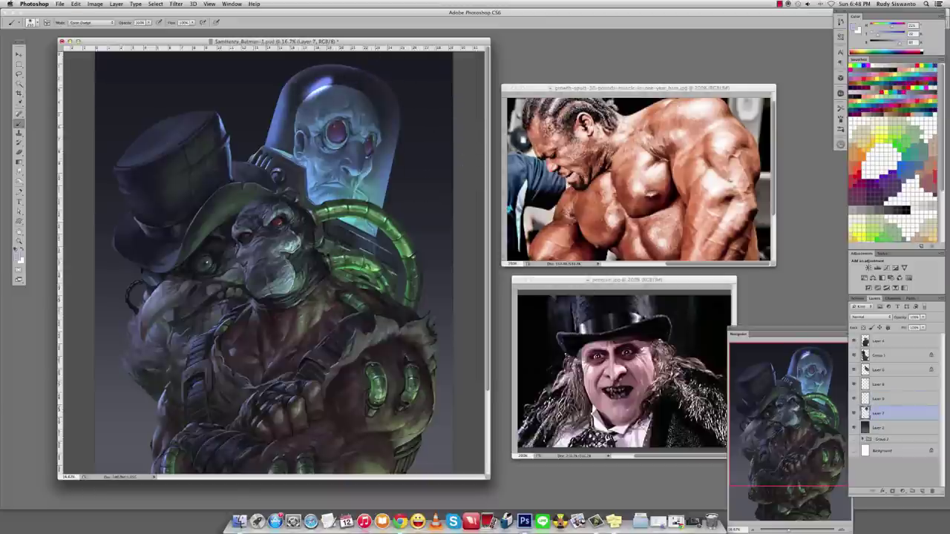
key("super+z")
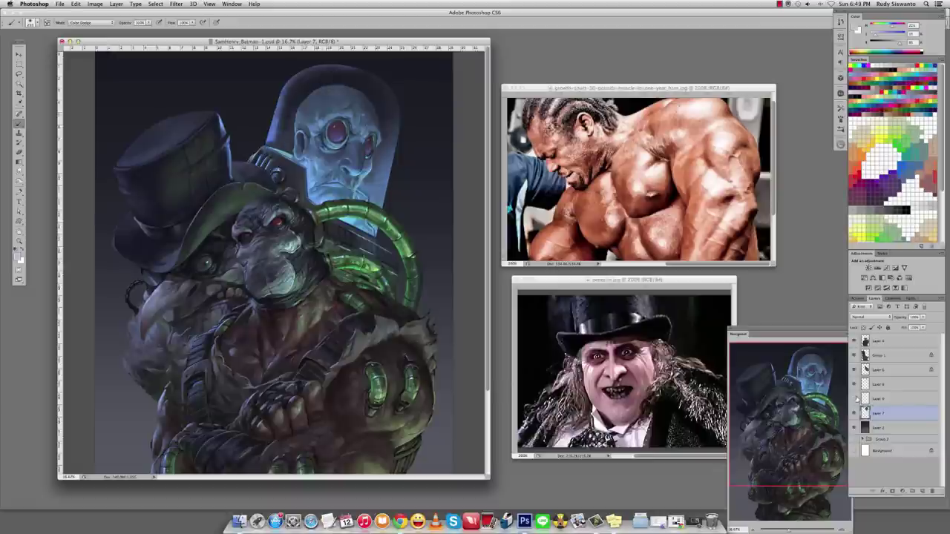
Create an empty layer above the green glow layer and make Layer 7 active again.
key("alt+bracketright")
key("super+alt+shift+n")
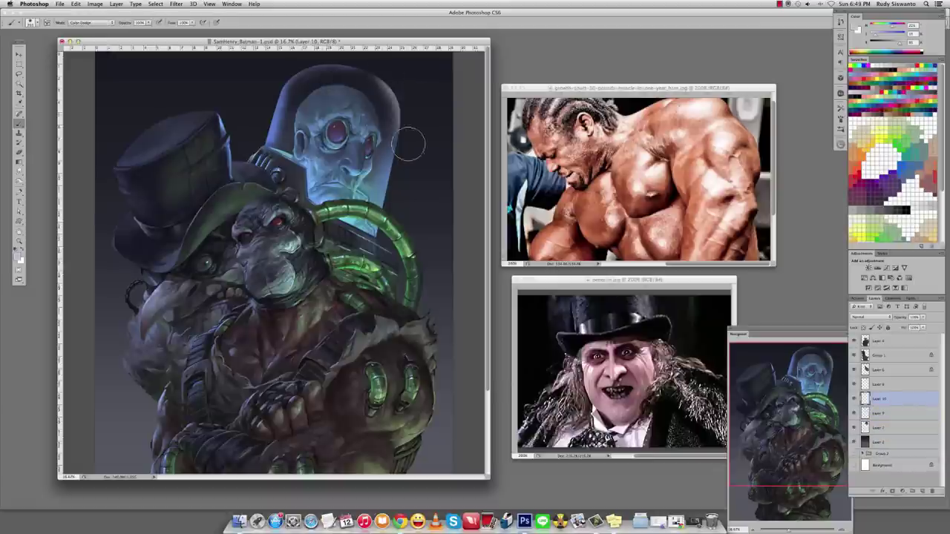
left_click(880, 428)
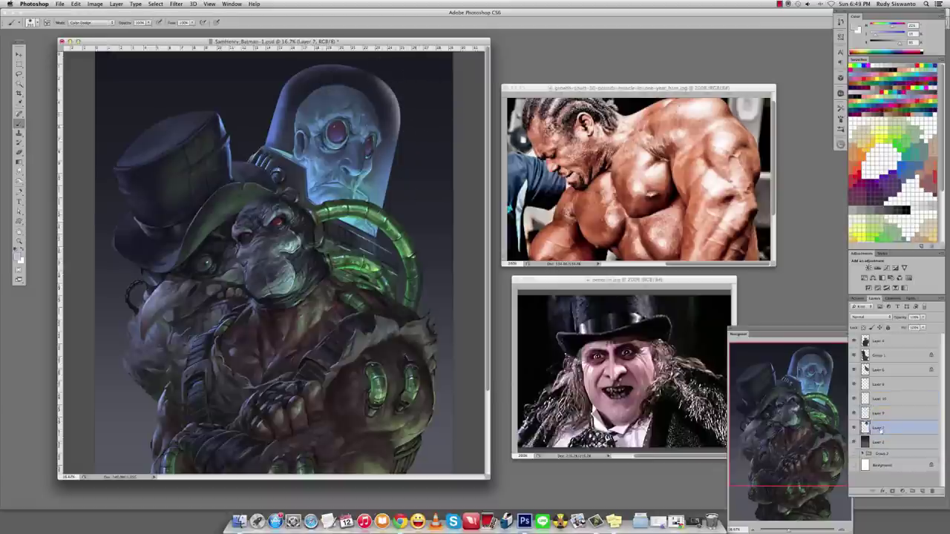
Darken the dome's top on Layer 7 with a sampled dark tone in Normal brush mode, hiding Layers 9 and 10.
left_click(381, 77, "alt")
right_click(371, 102)
left_click(854, 427)
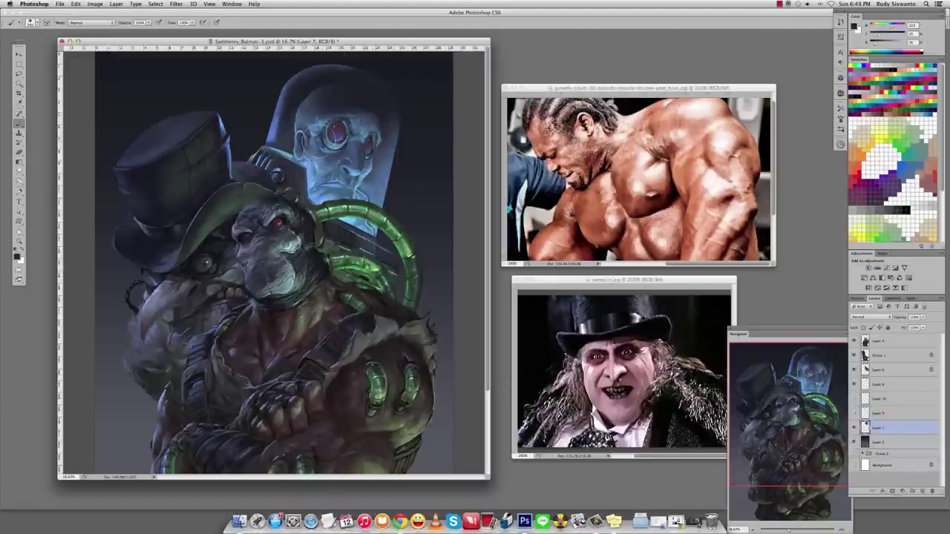
left_click(854, 427)
left_click(854, 427)
left_click(854, 427)
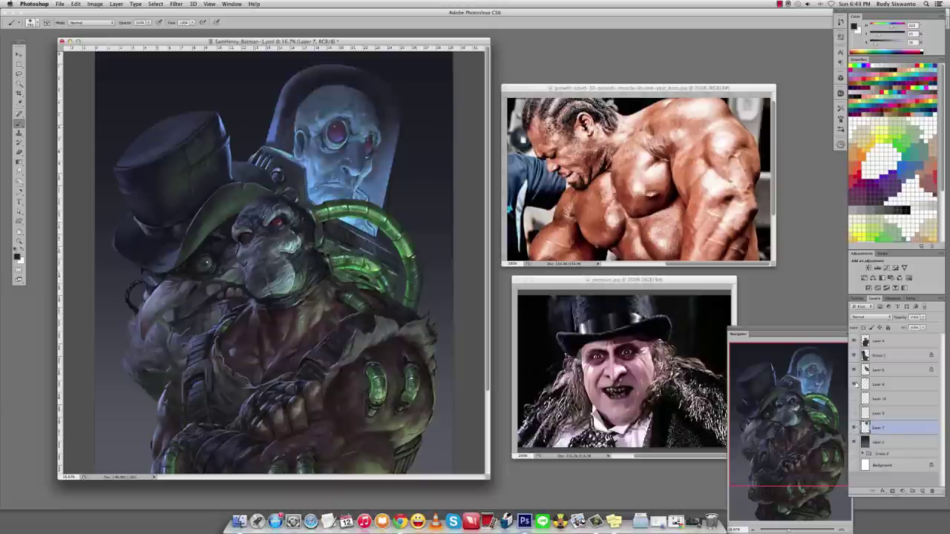
Choose a different brush preset and brush tip for painting the glass, and sample the tone at the dome's far edge.
left_click(839, 108)
scroll(766, 203, "down", 1)
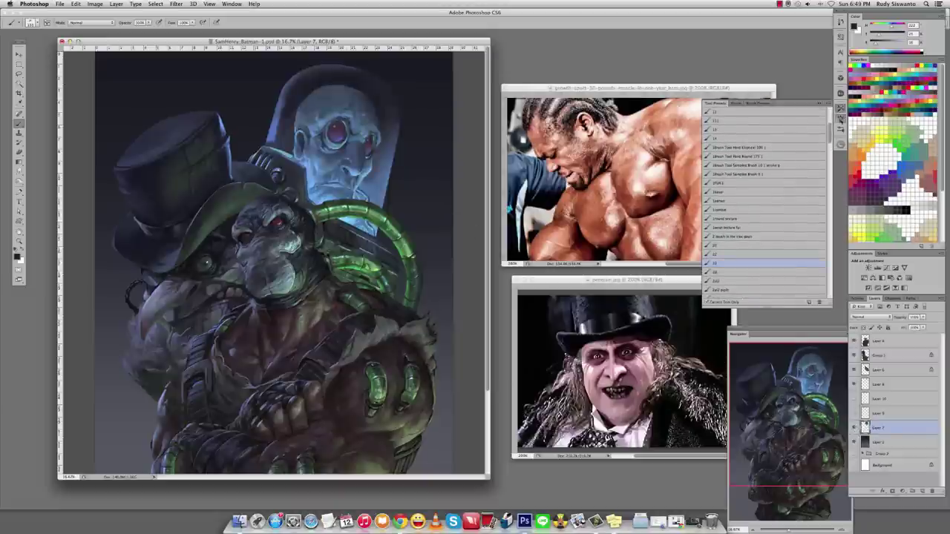
left_click(840, 108)
left_click(397, 113, "alt")
left_click(840, 119)
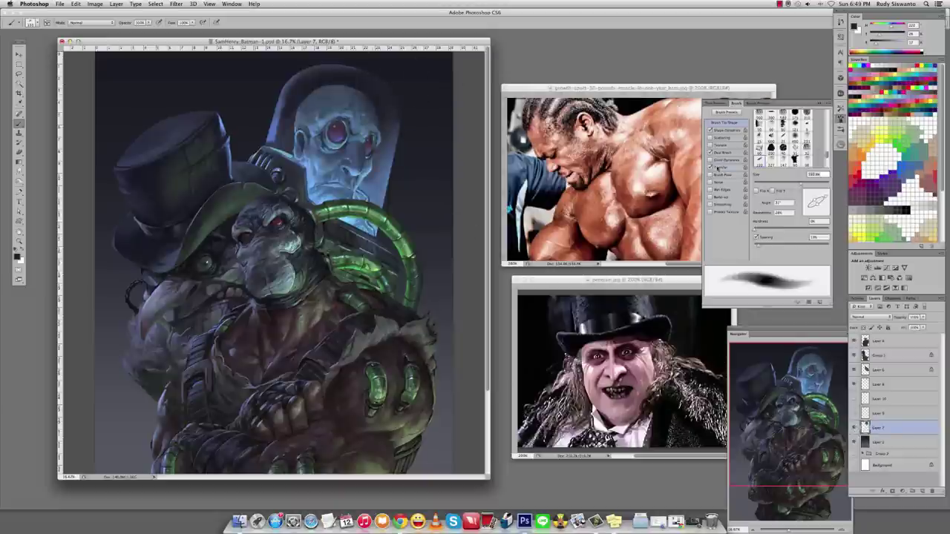
left_click(797, 141)
left_click(839, 119)
Switch the brush tip again and sample tones from the background, the dome's crown and its far side.
left_click(420, 149, "alt")
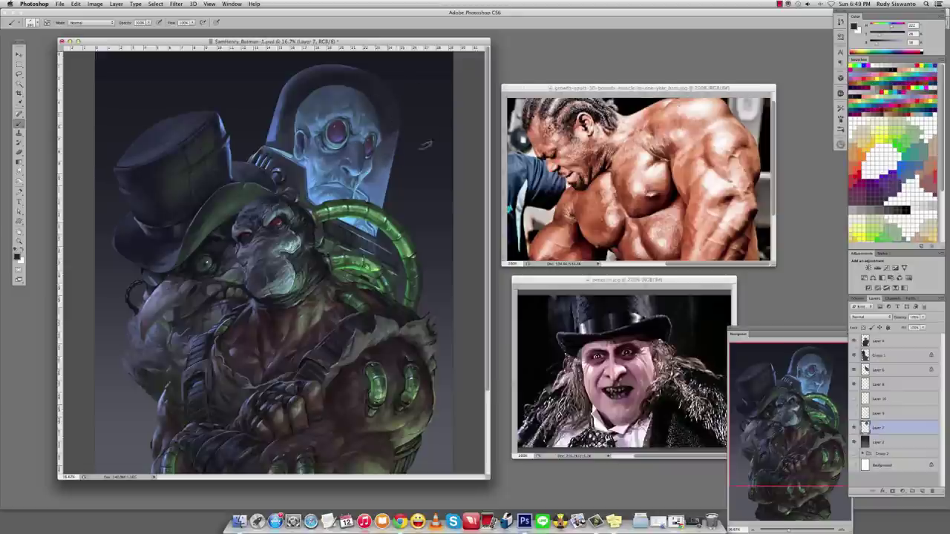
left_click(840, 118)
left_click(797, 141)
left_click(840, 119)
left_click(339, 70, "alt")
left_click(385, 163, "alt")
left_click(445, 139, "alt")
Load Layer 7's outline as a selection, add a new layer above it and set up a textured brush.
left_click(864, 429, "ctrl")
key("ctrl+shift+alt+n")
key("F5")
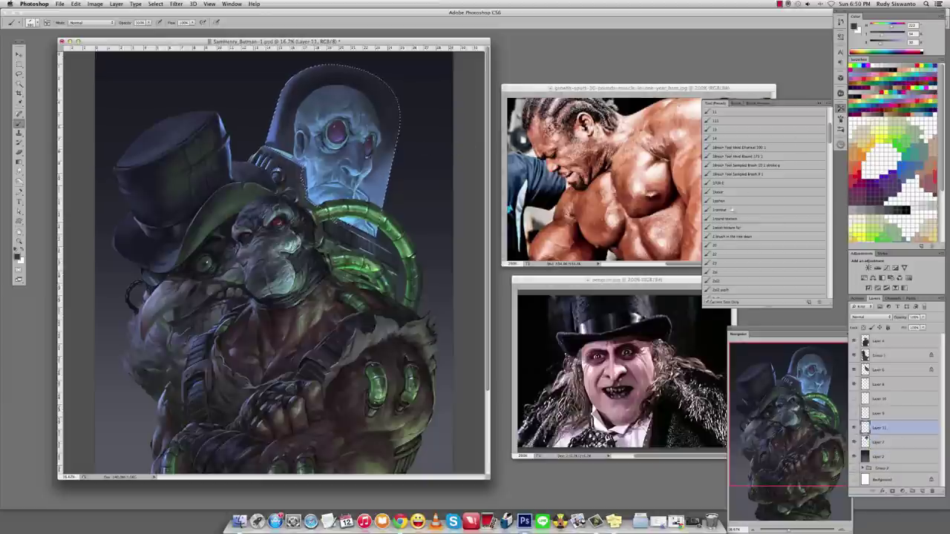
left_click_drag(805, 167, 811, 180)
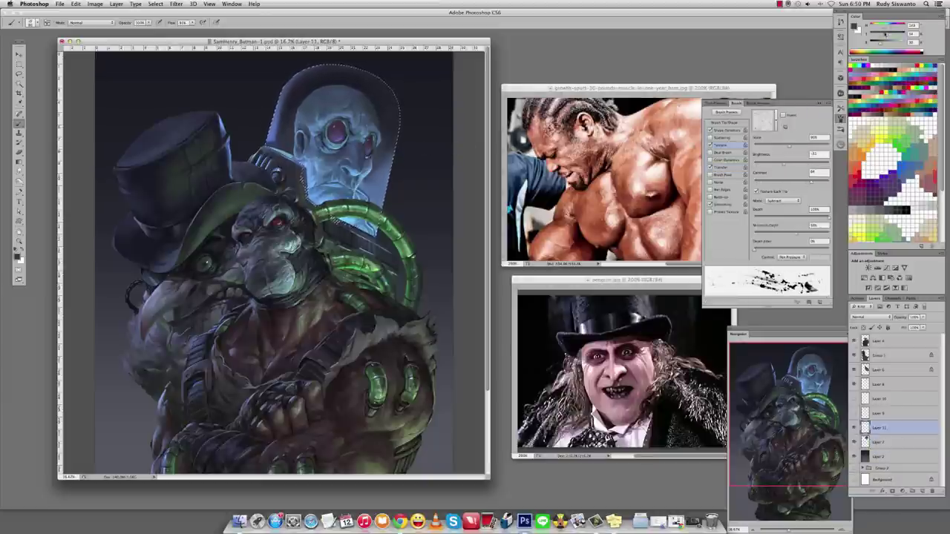
Paint textured light speckles on the glass dome on Layer 11 and reduce that layer's opacity.
key("ctrl+h")
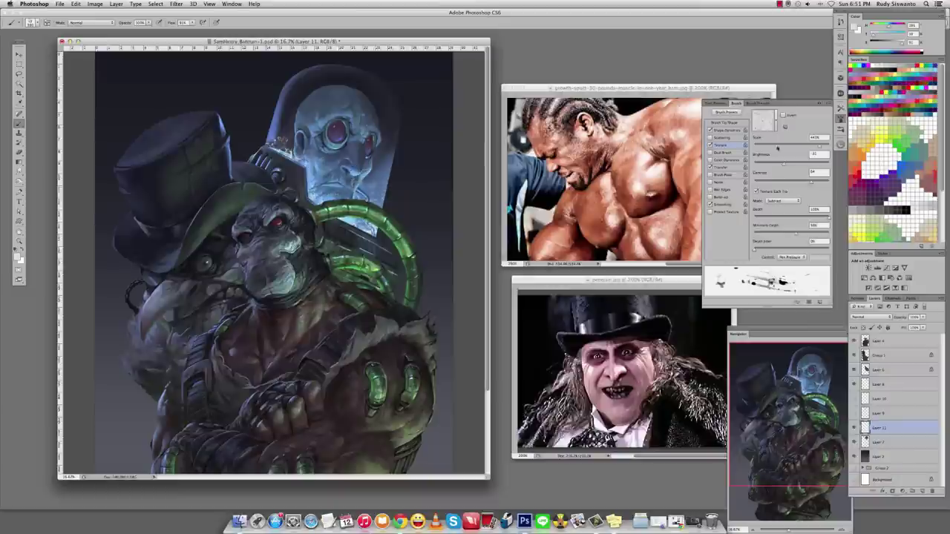
key("5")
key("4")
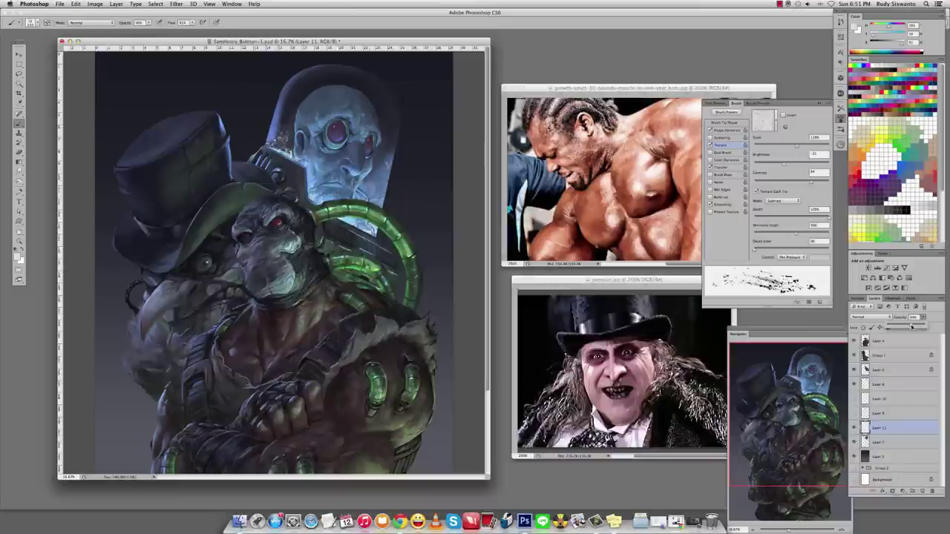
key("z")
left_click(384, 156, "alt")
left_click(384, 156)
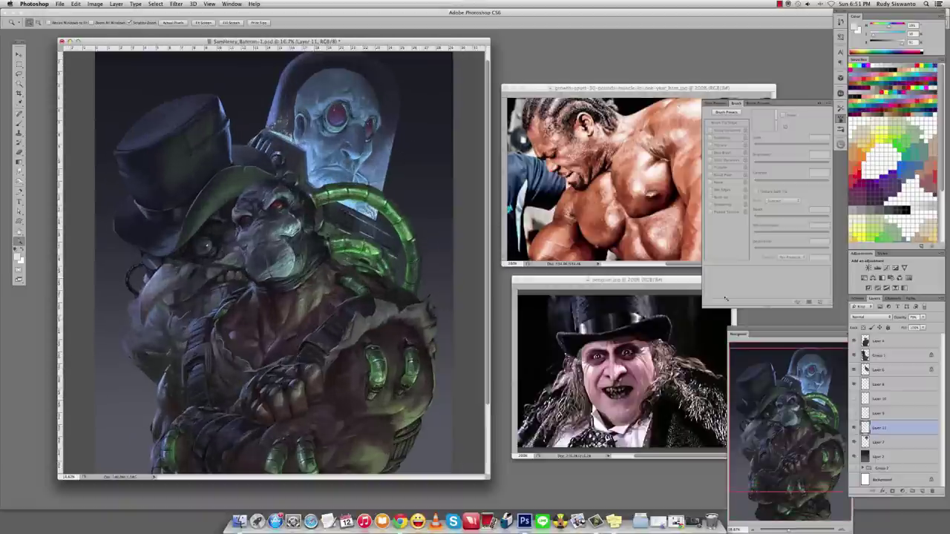
Add a new layer, outline a curved reflection inside the dome's crown, fill it with a pale blue gradient and transform it.
key("ctrl+shift+alt+n")
key("l")
mouse_move(350, 76)
left_mouse_down()
mouse_move(293, 118)
mouse_move(315, 65)
mouse_move(326, 119)
left_mouse_up()
key("g")
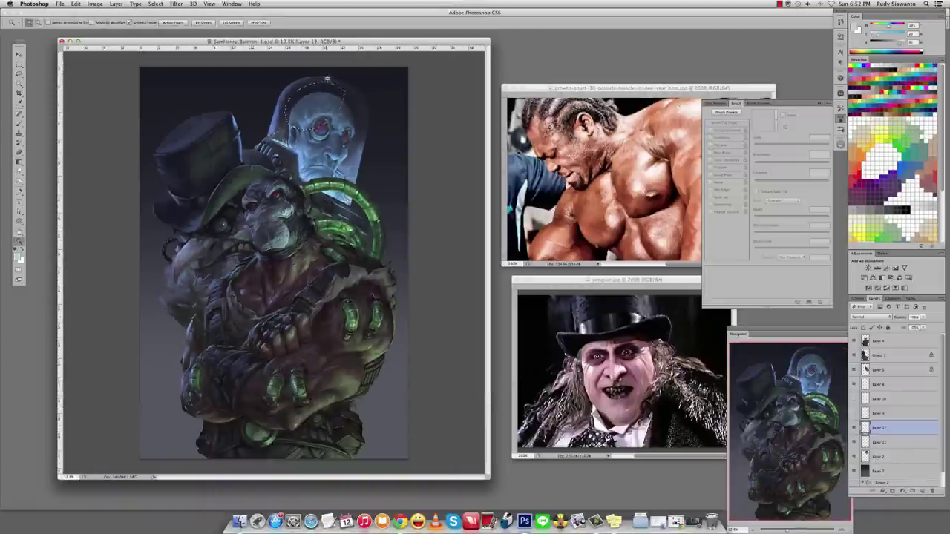
key("ctrl+minus")
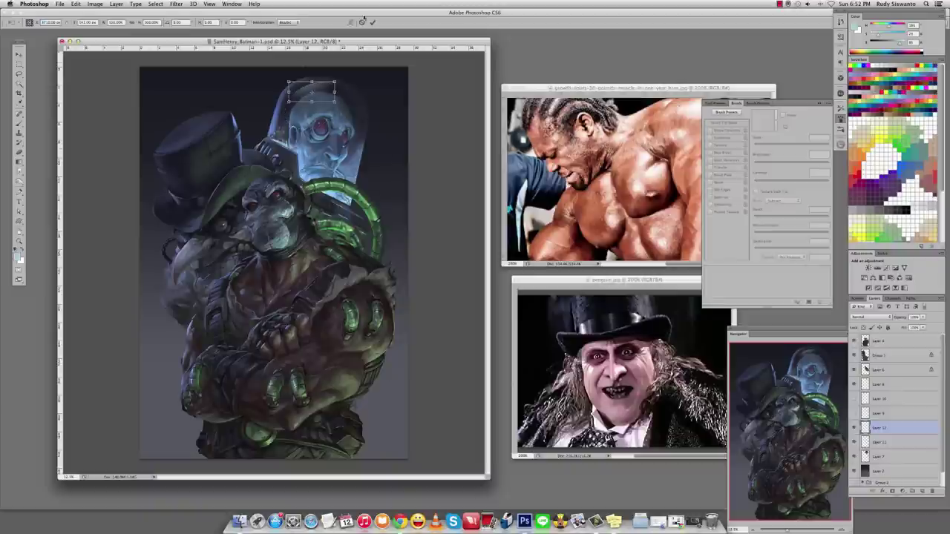
key("z")
left_click(335, 94)
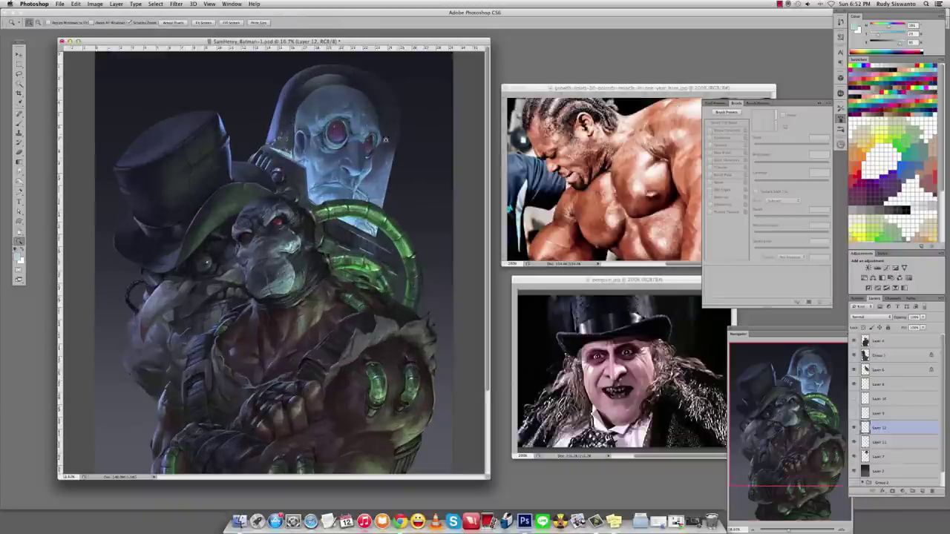
Make Layer 7 active and choose a different brush preset for painting the goggled head.
key("alt+bracketleft")
key("alt+bracketleft")
key("v")
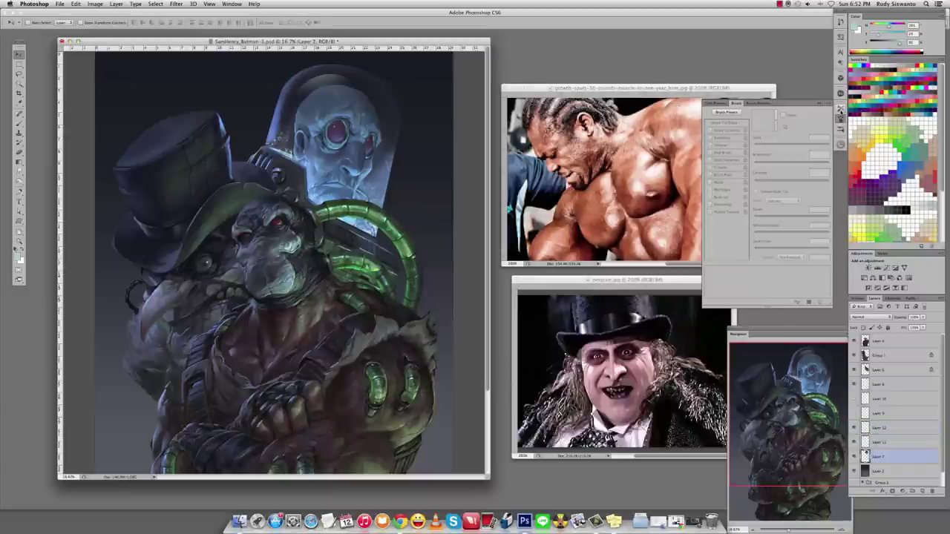
key("b")
left_click(840, 108)
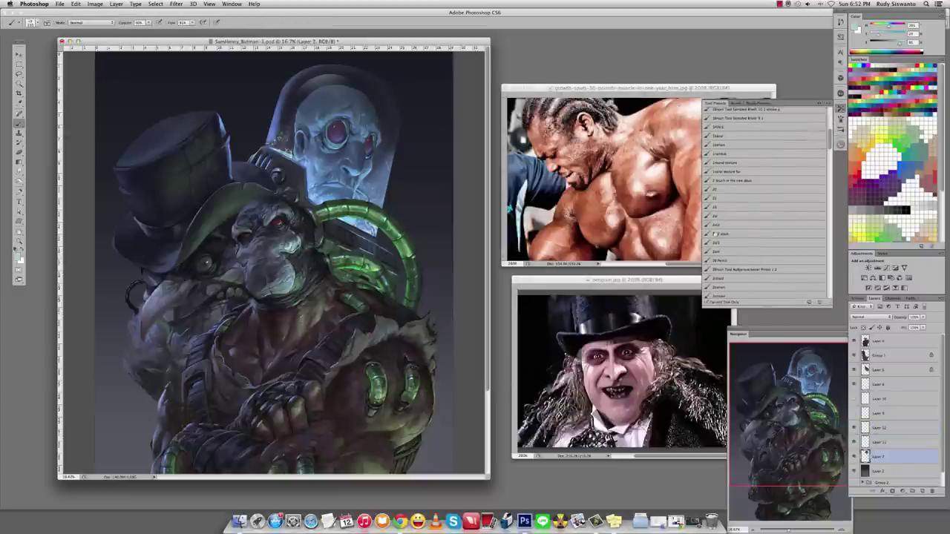
left_click(840, 108)
Refine the forehead and goggle edges on Layer 7 with dark and blue tones sampled from the head.
left_click(345, 97, "alt")
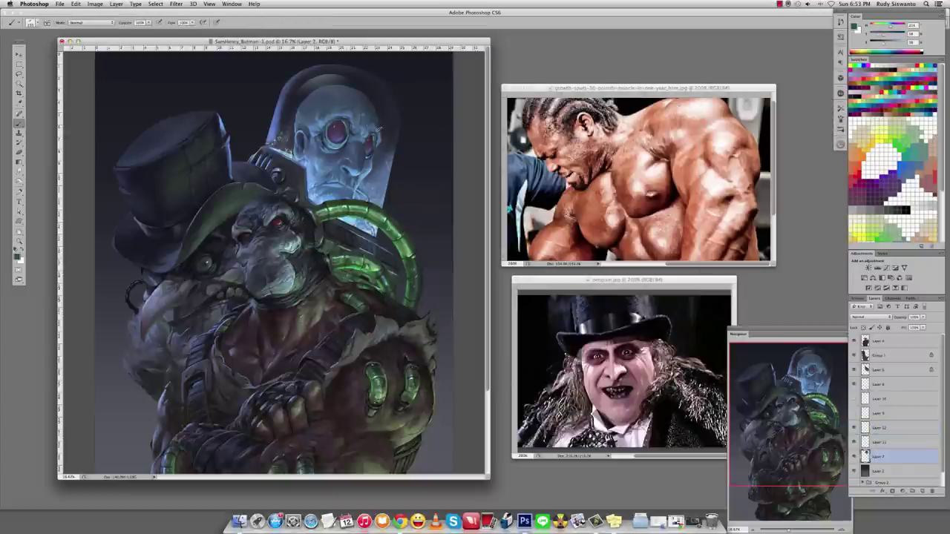
left_click(349, 120, "alt")
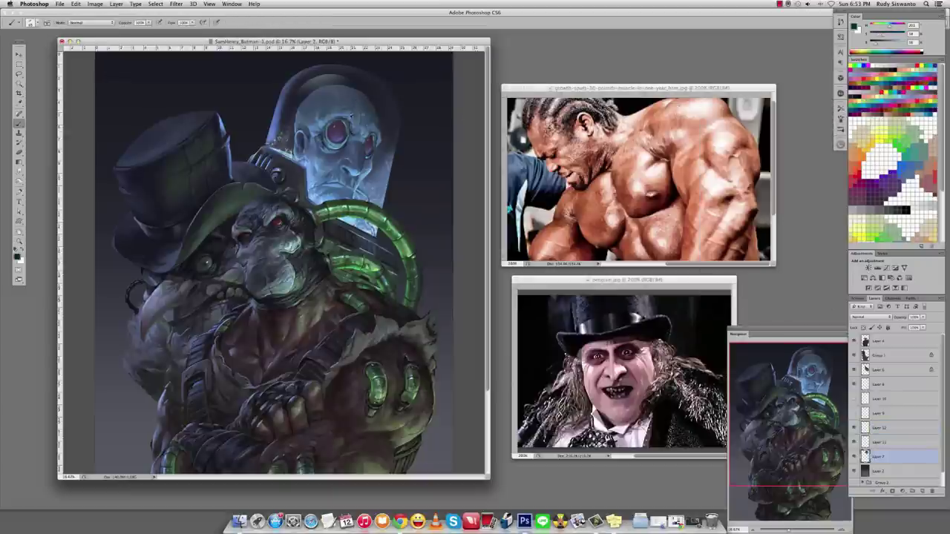
left_click(355, 120, "alt")
left_click(341, 120, "alt")
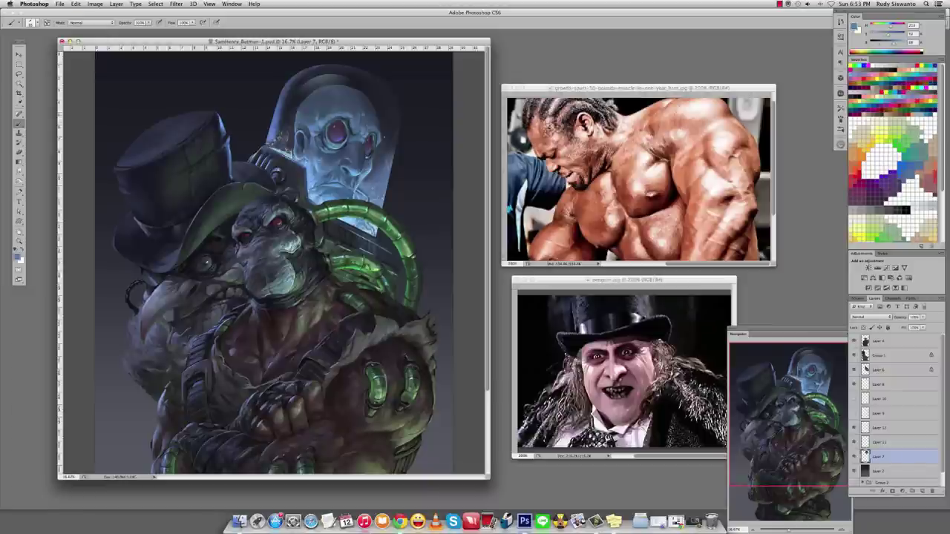
left_click(377, 134, "alt")
left_click(377, 117, "alt")
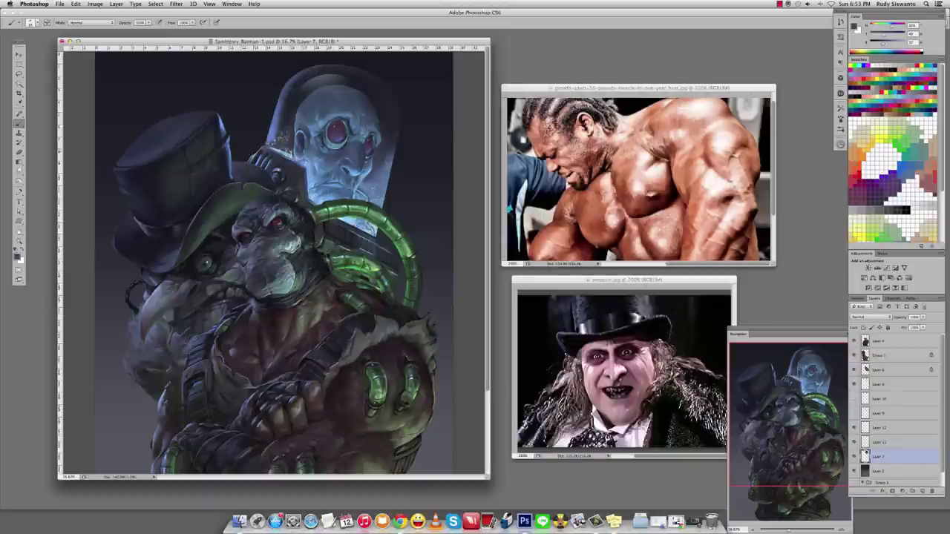
Touch up both goggles and the surrounding face with blue tones sampled around the lenses.
left_click(373, 159, "alt")
left_click(370, 156, "alt")
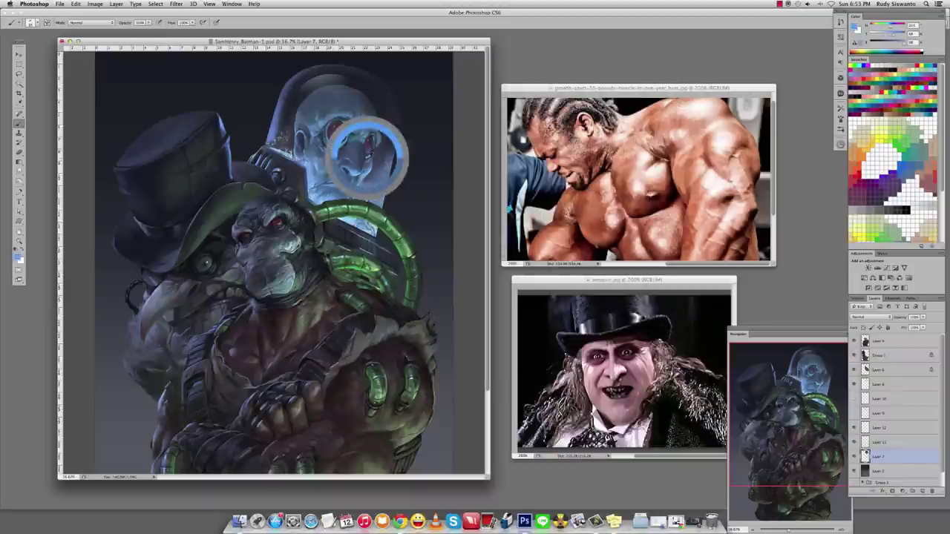
left_click(76, 4)
left_click(338, 143, "alt")
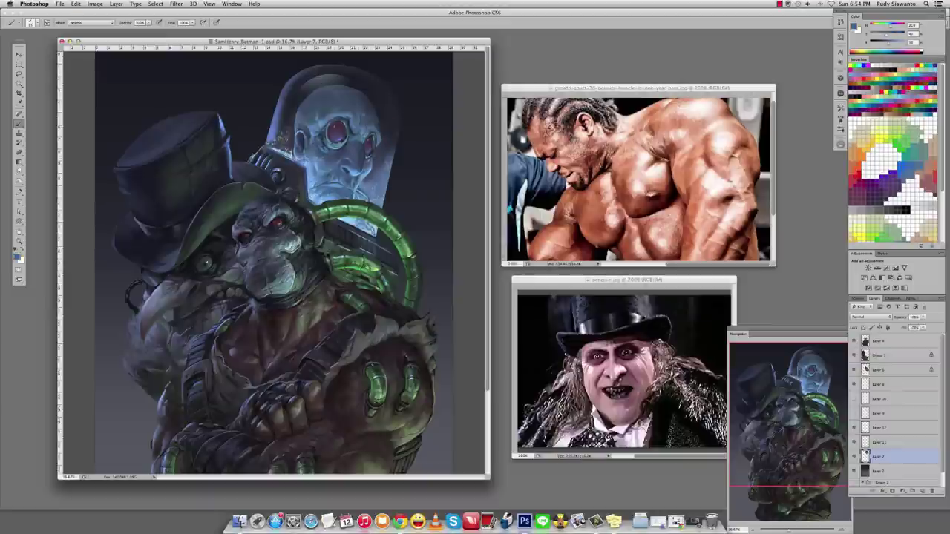
left_click(336, 148, "alt")
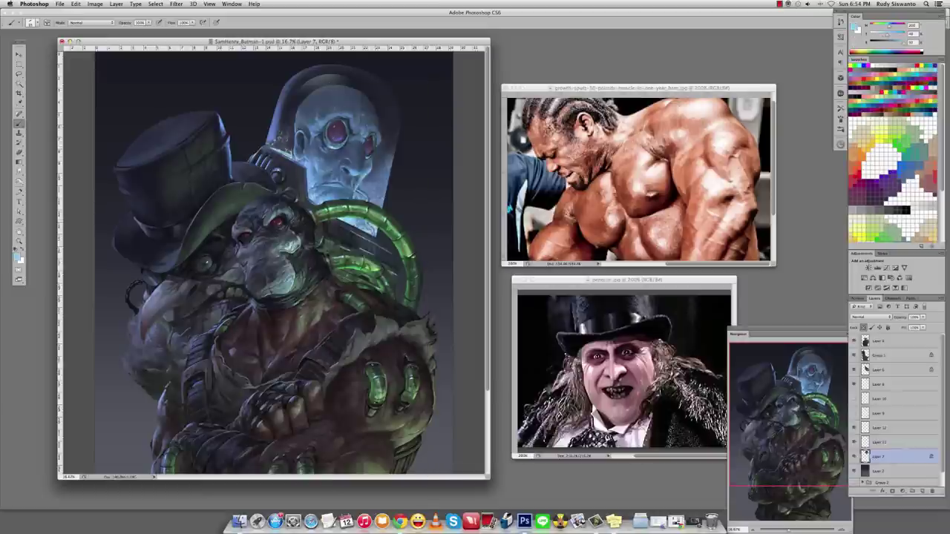
Brighten the lower part of the glowing head with a light blue Color Dodge gradient on transparency-locked Layer 7, comparing before and after.
left_click(342, 147, "alt")
key("g")
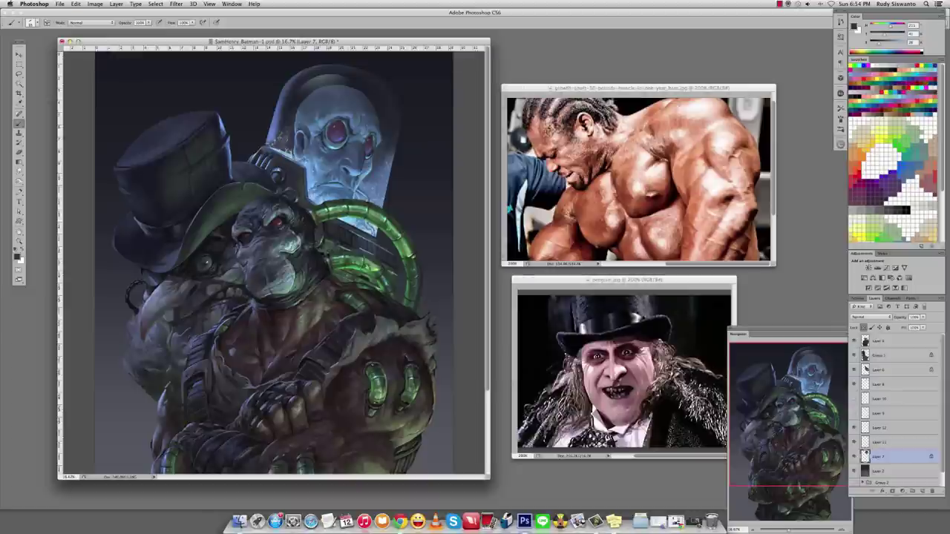
key("shift+g")
key("ctrl+z")
key("ctrl+z")
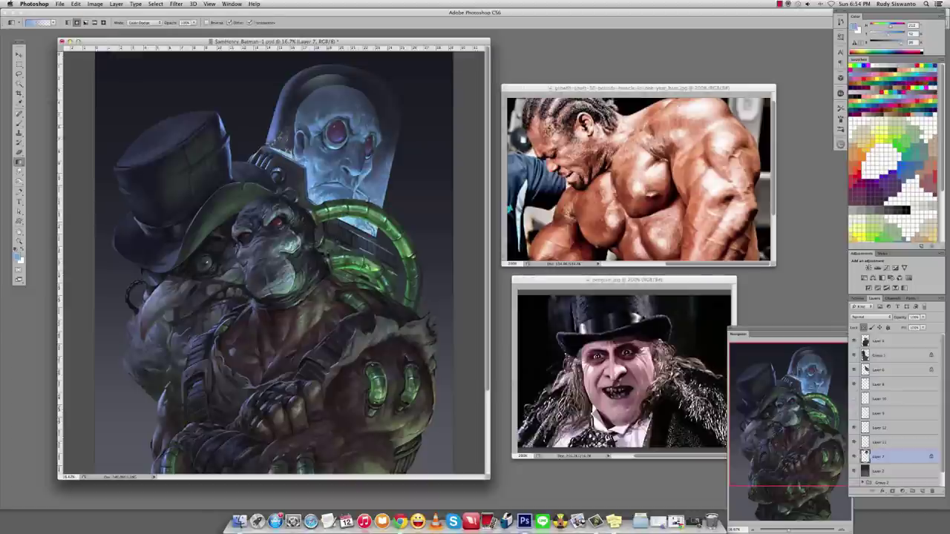
key("ctrl+z")
key("z")
left_click(392, 208, "alt")
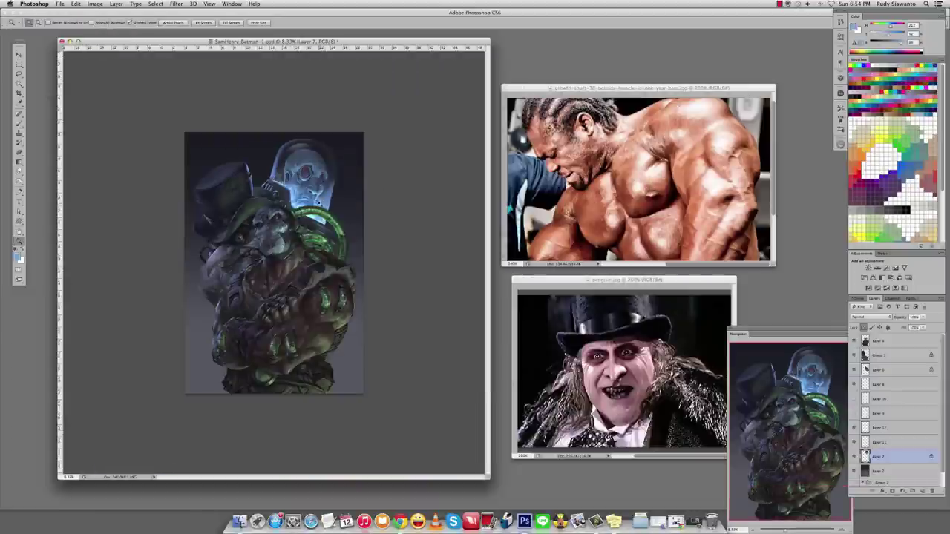
Select the gorilla figure's Layer 4, duplicate it and hide the original.
key("ctrl+plus")
key("b")
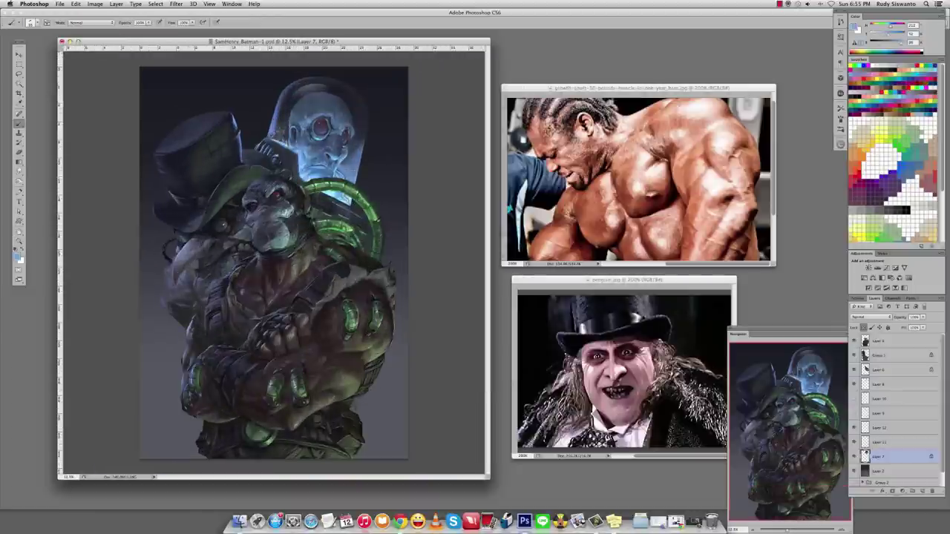
key("alt+period")
left_click(302, 217, "alt")
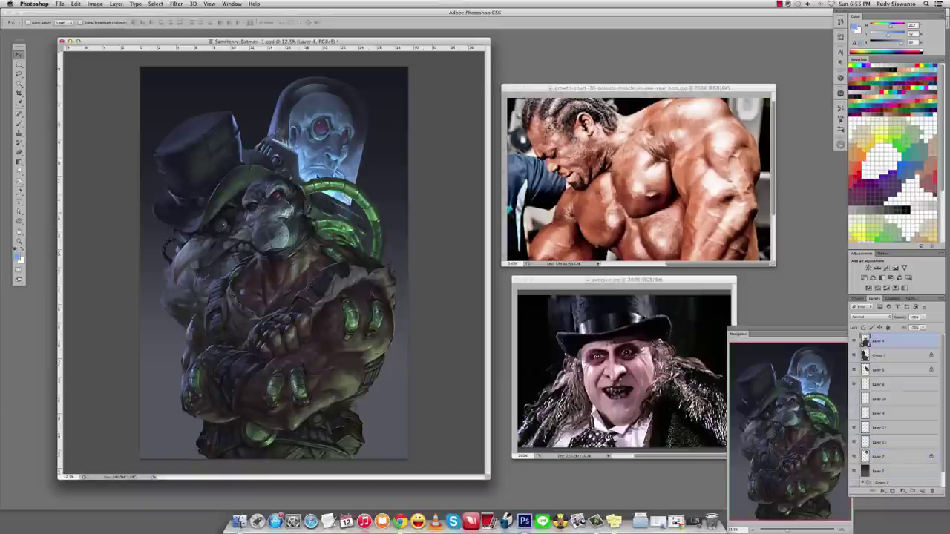
key("ctrl+j")
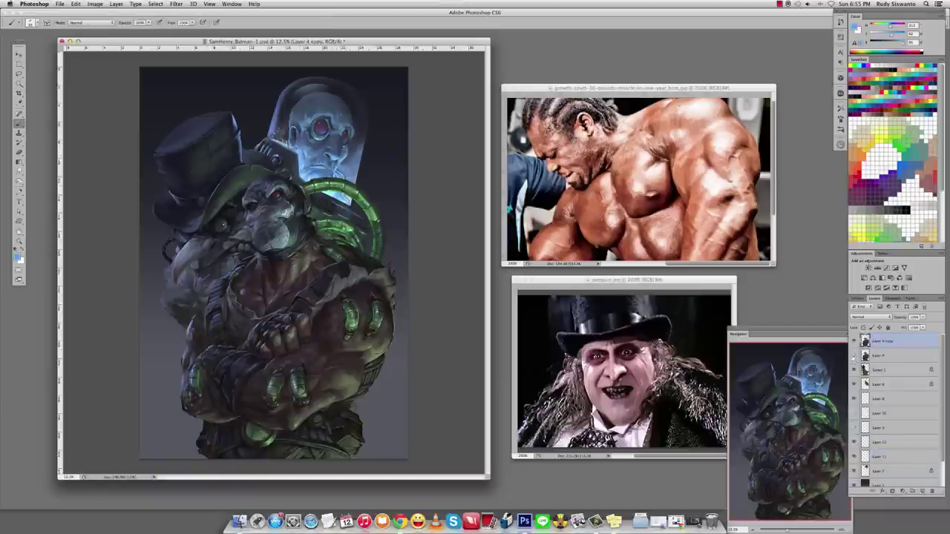
Lock the transparency of Layer 4 copy, set the brush to Color Dodge mode and choose a brush preset for rim light.
right_click(308, 169, "shift")
left_click(329, 266)
key("ctrl+equal")
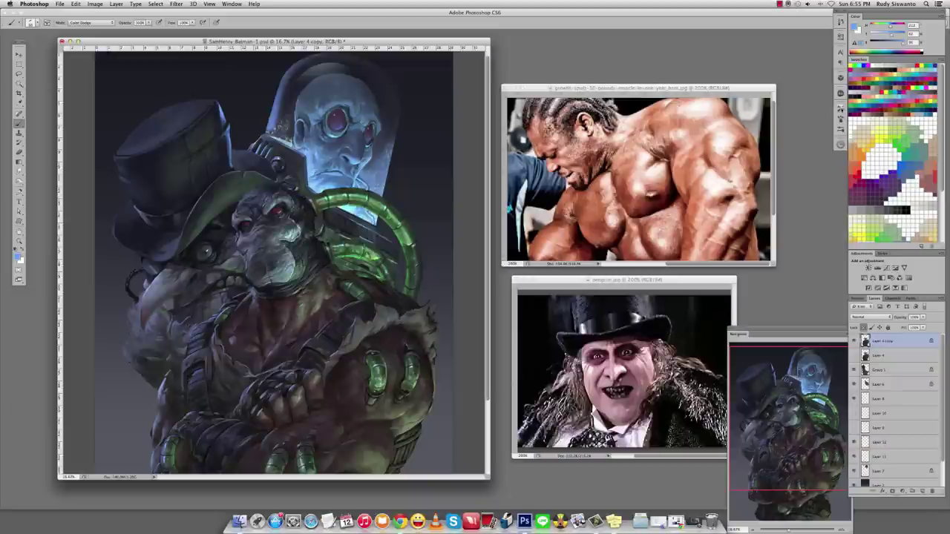
right_click(700, 97, "shift")
left_click(724, 103)
key("alt+shift+d")
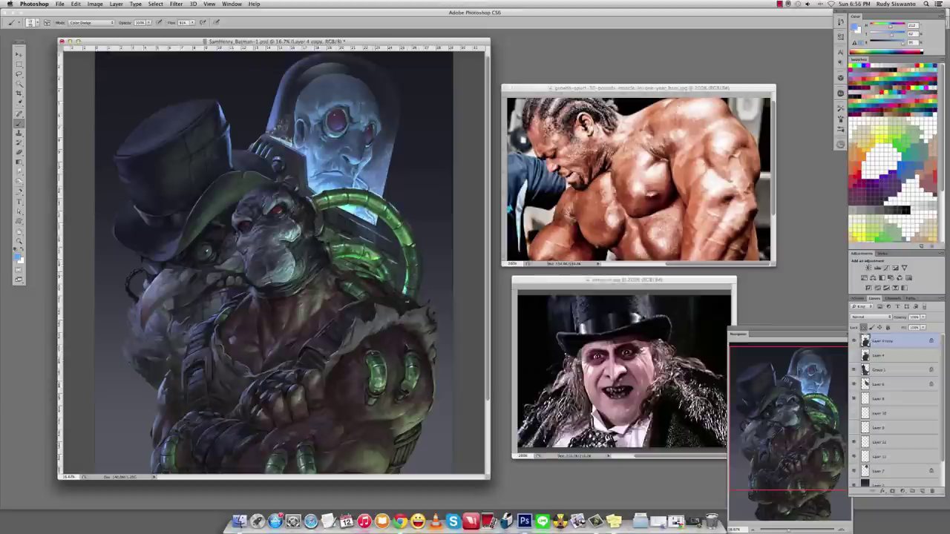
Paint Color Dodge rim light along the gorilla's back and coiled green tubes with a pale blue sampled beside the head.
key("ctrl+z")
key("ctrl+z")
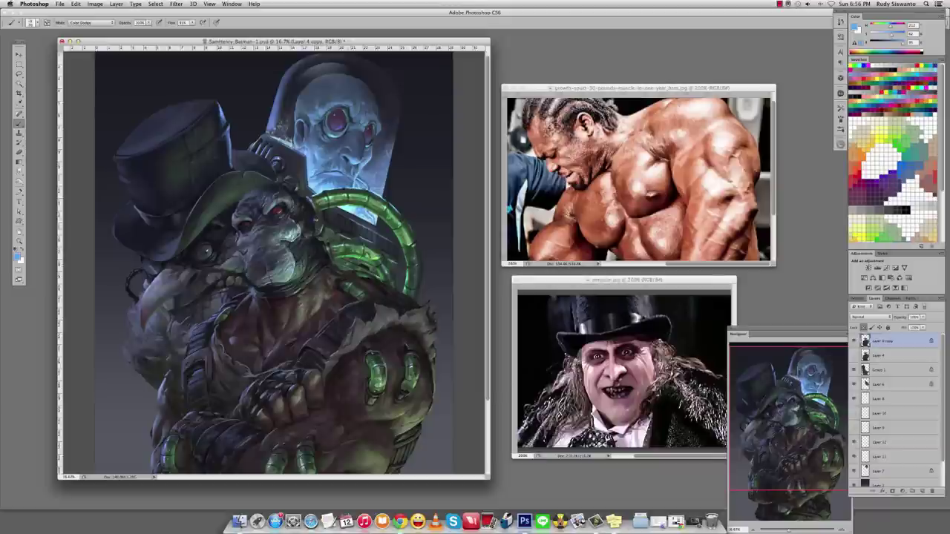
left_click(319, 222, "alt")
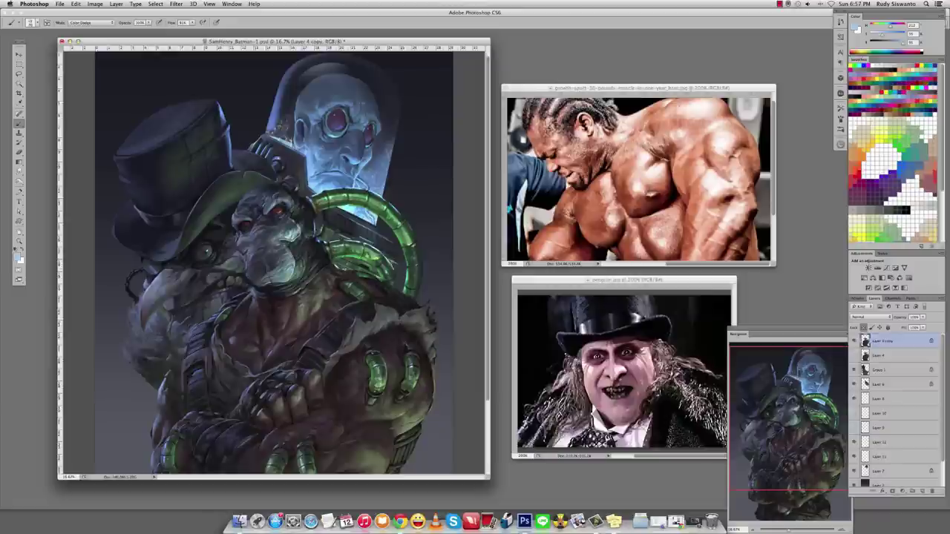
left_click_drag(356, 270, 383, 281)
Lasso the shoulder area below the coiled tubes and paint pale blue light along its edge.
key("l")
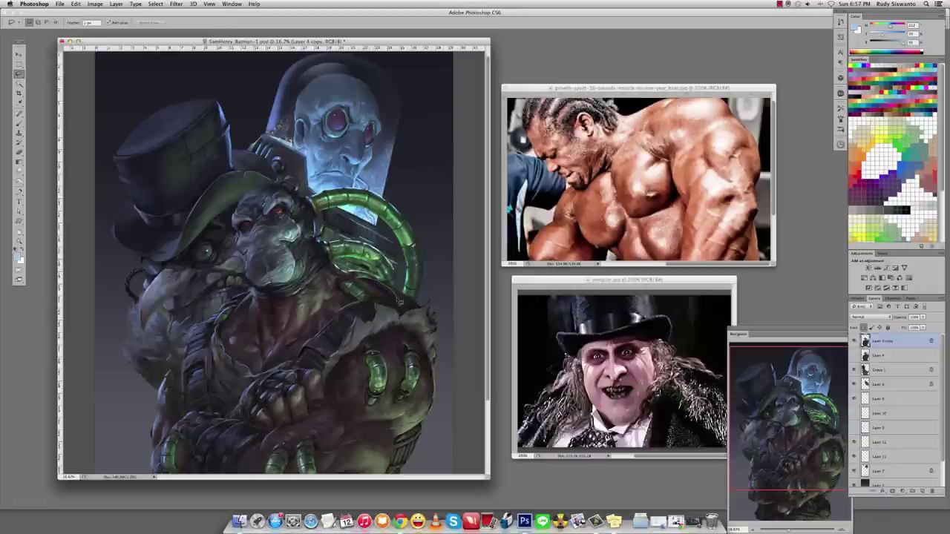
mouse_move(357, 276)
left_mouse_down()
mouse_move(394, 294)
mouse_move(353, 282)
left_mouse_up()
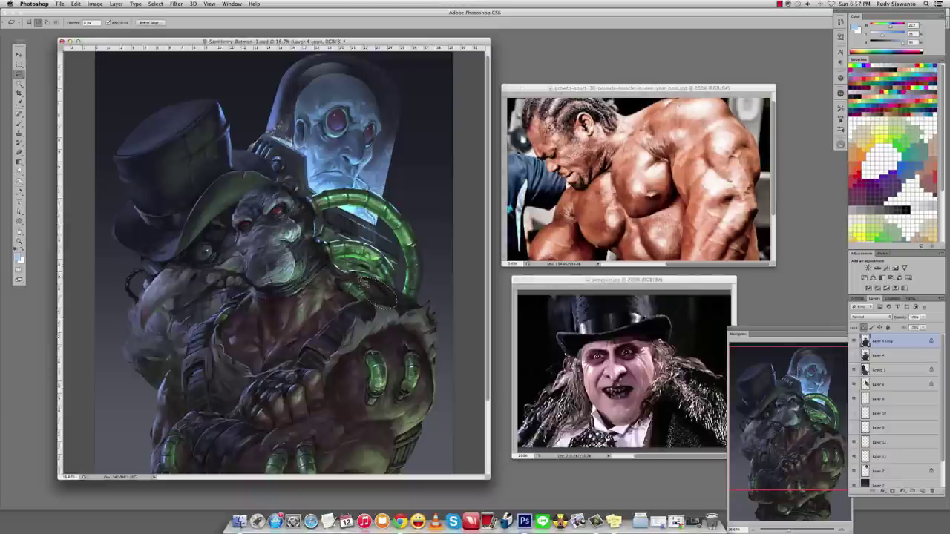
key("b")
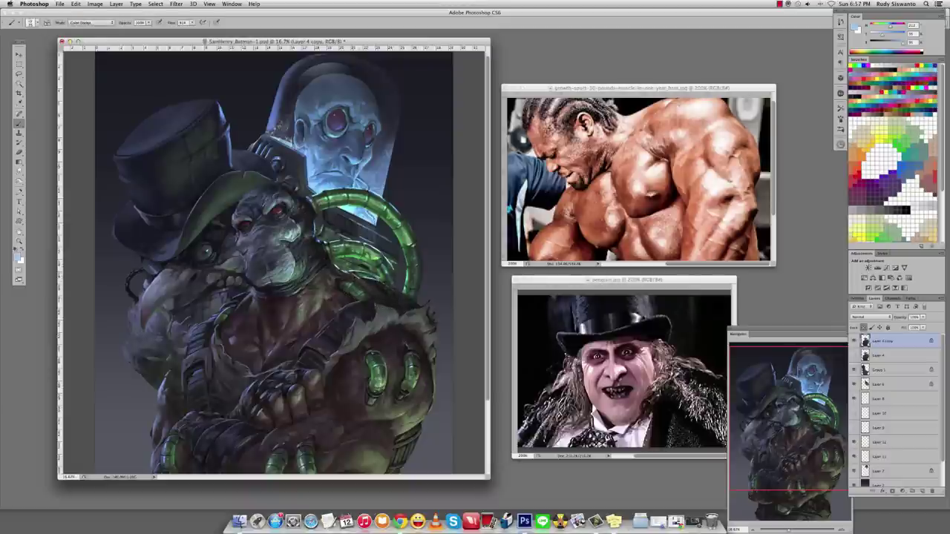
right_click(705, 103)
key("Return")
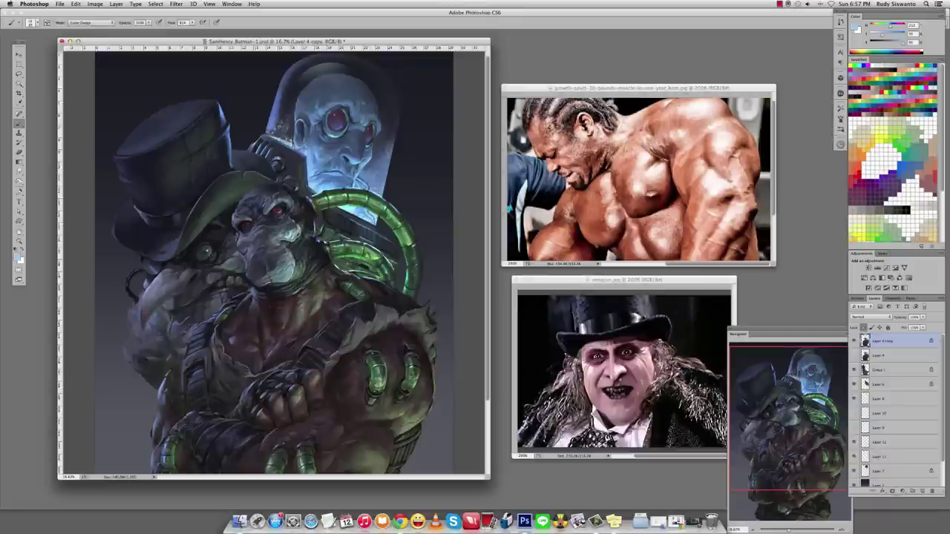
Lasso around the short green tube beside the neck and paint rim light there, on the gorilla's head and on the shoulder strap.
key("l")
left_click_drag(343, 276, 338, 279)
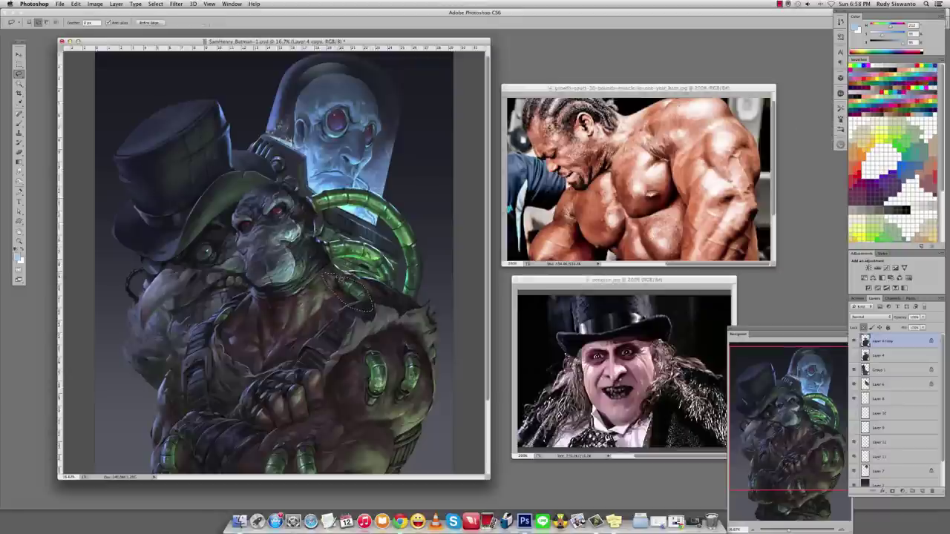
key("b")
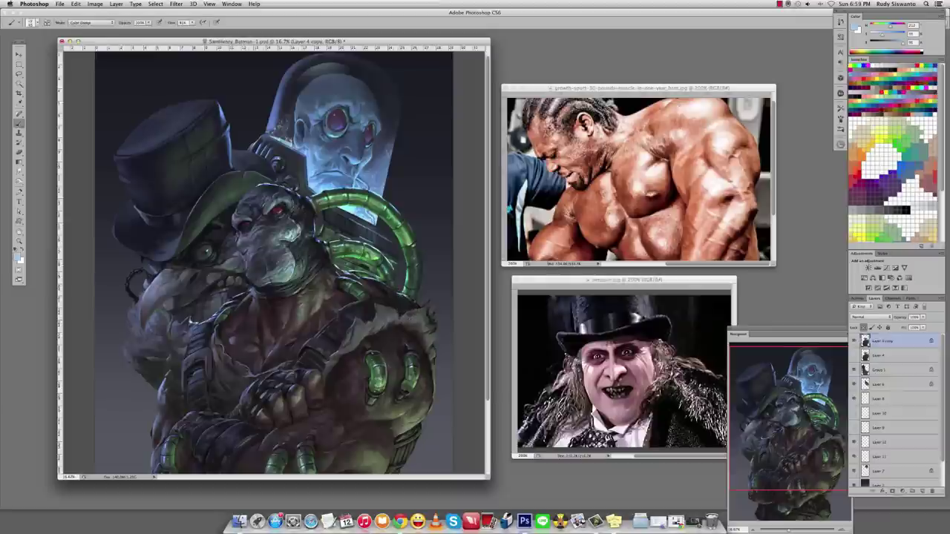
Undo the last stroke and extend the Color Dodge rim light over the torn shoulder collar and the opposite strap.
key("l")
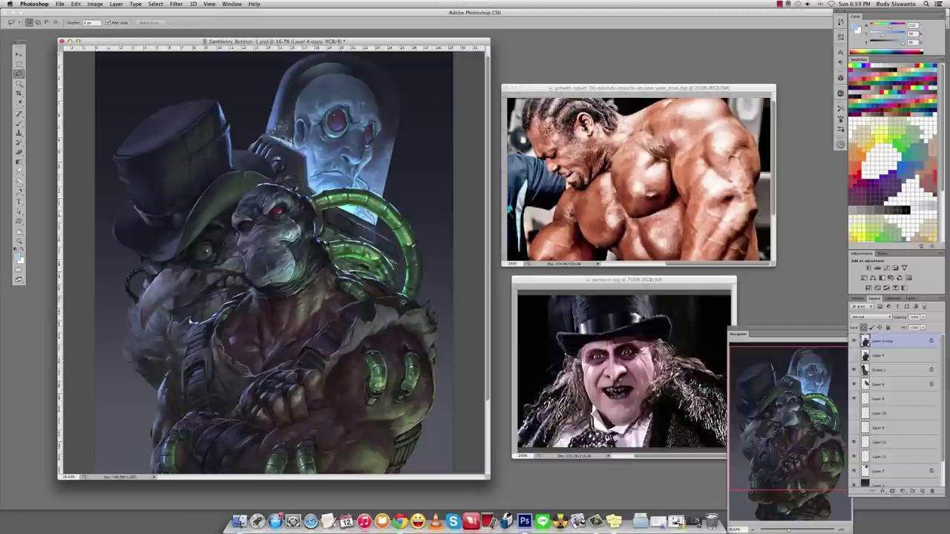
key("b")
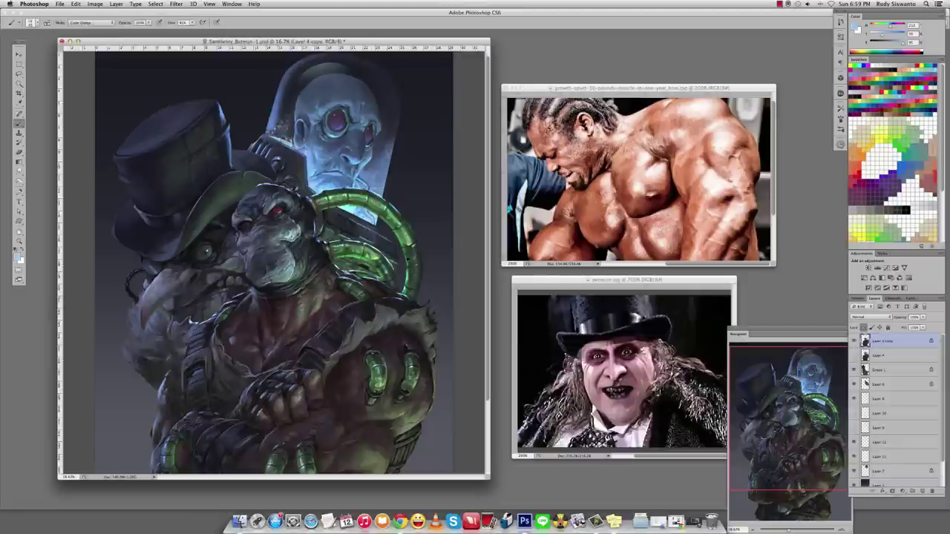
key("super+z")
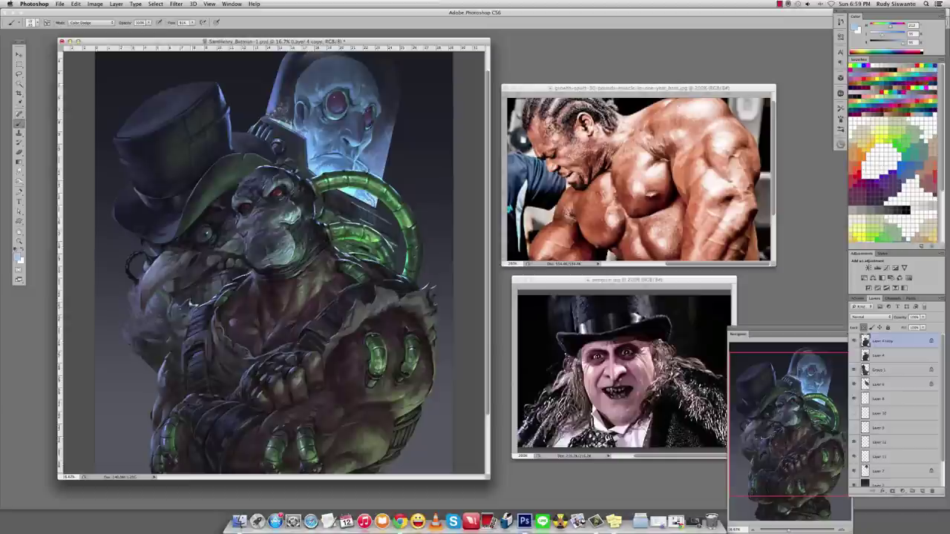
key("z")
left_click(178, 307, "alt")
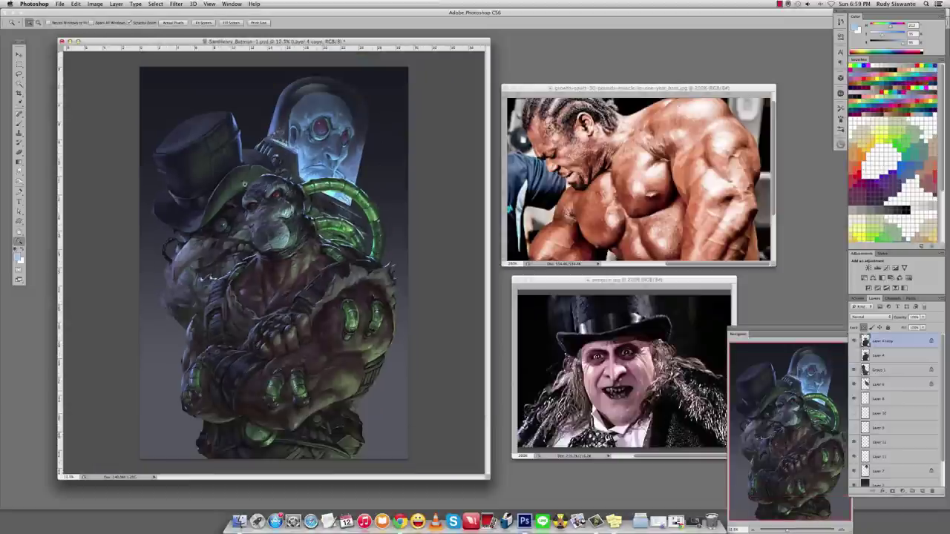
left_click(279, 169)
key("b")
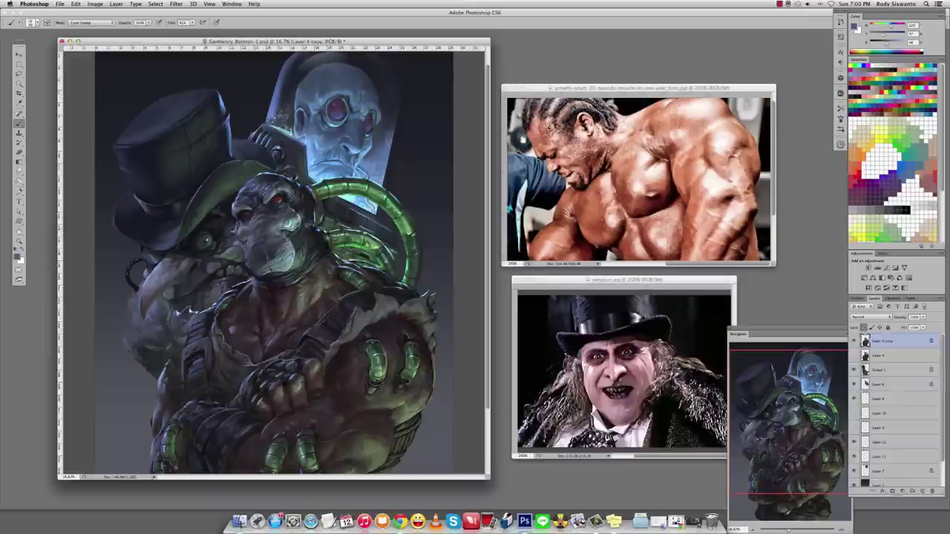
key("super+z")
key("super+z")
left_click(247, 249, "alt")
left_click_drag(257, 220, 239, 236)
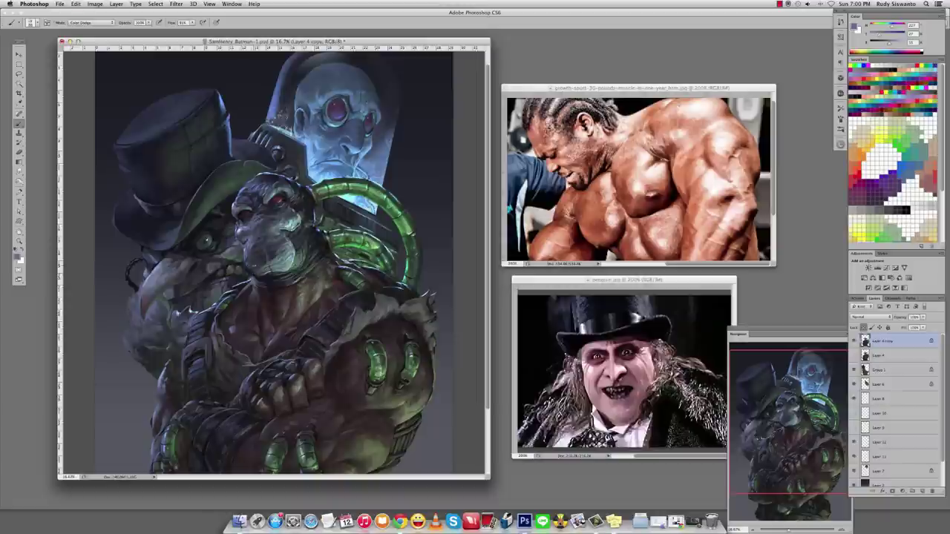
key("super+z")
key("super+alt+z")
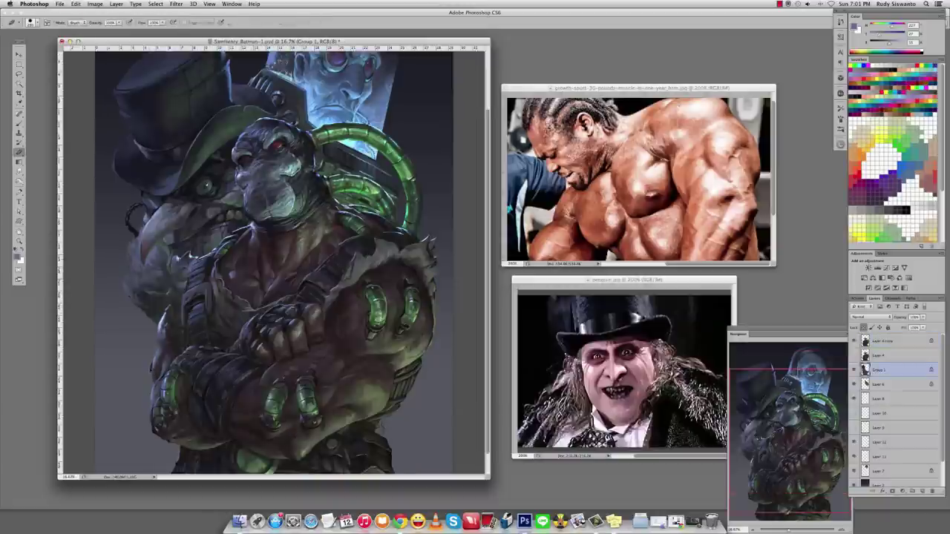
key("e")
key("z")
key("super+minus")
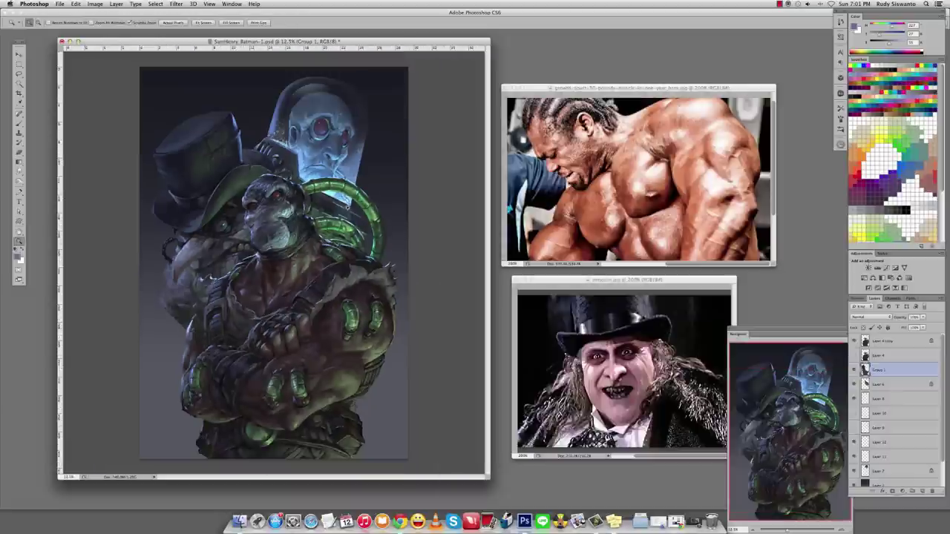
On Layer 4 copy, paint sampled teal Color Dodge light at reduced brush opacity over the gorilla's muzzle and crossed forearm.
key("b")
left_click(395, 300, "alt")
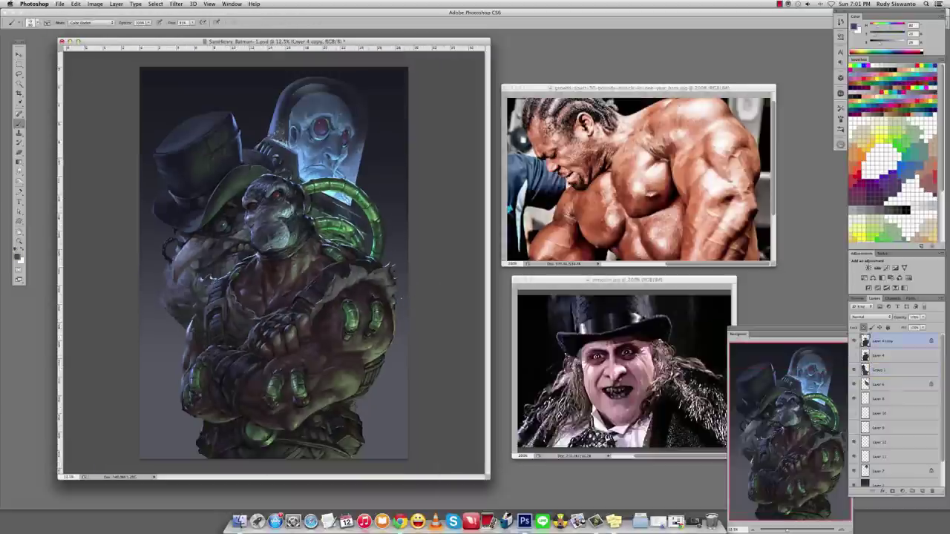
right_click(395, 296, "super")
left_click(401, 294)
right_click(286, 160, "shift")
left_click(314, 325)
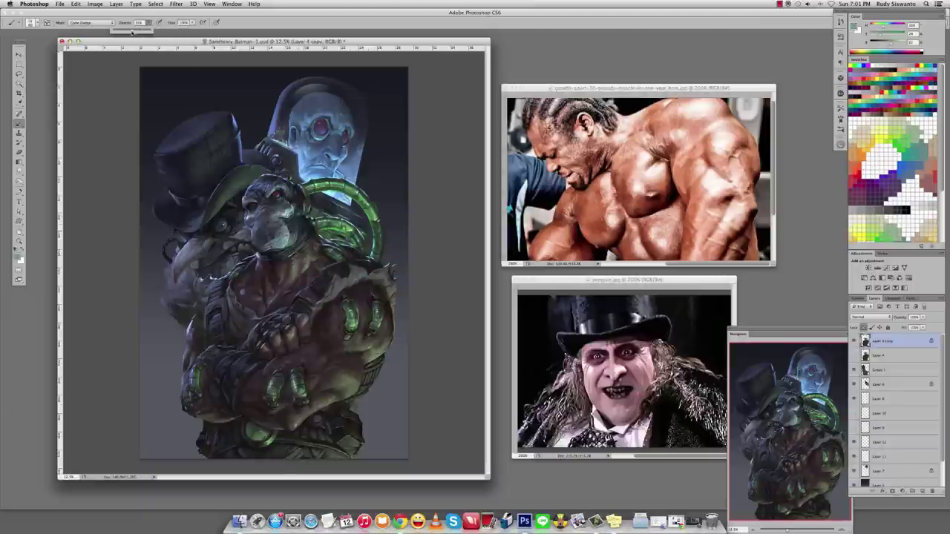
left_click_drag(132, 31, 129, 31)
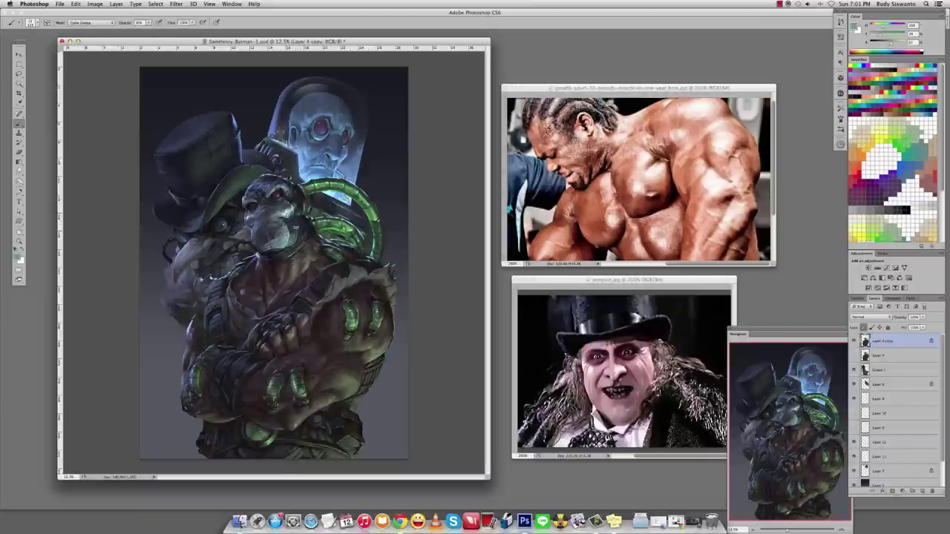
left_click_drag(293, 233, 279, 243)
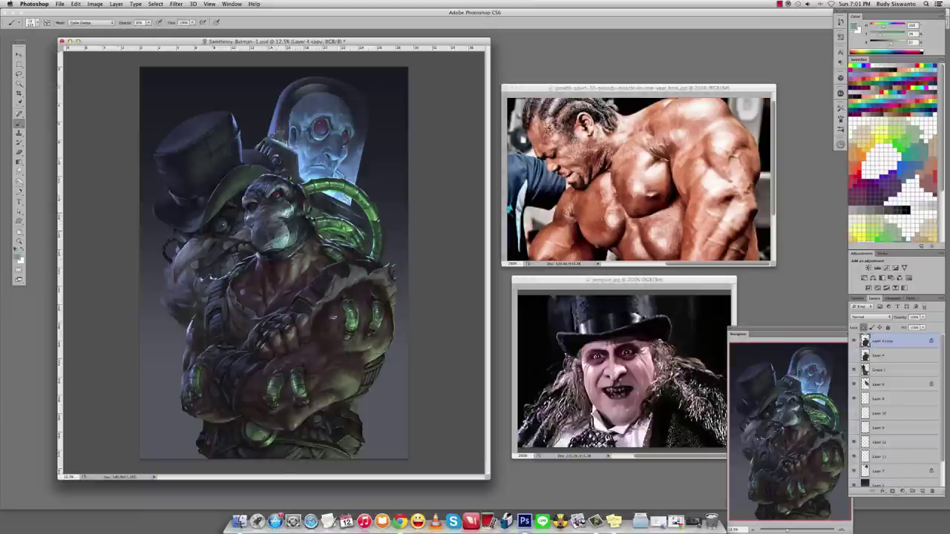
left_click(334, 297, "alt")
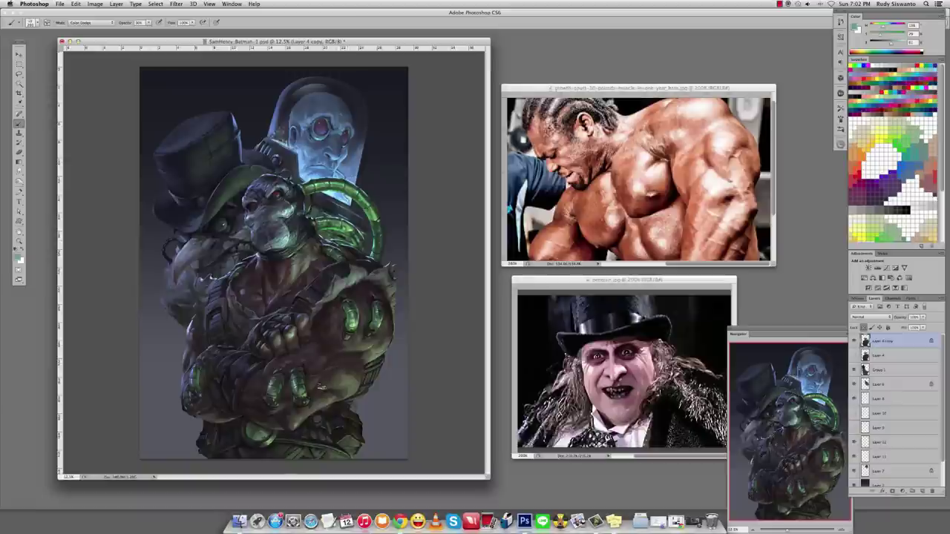
left_click_drag(320, 395, 342, 389)
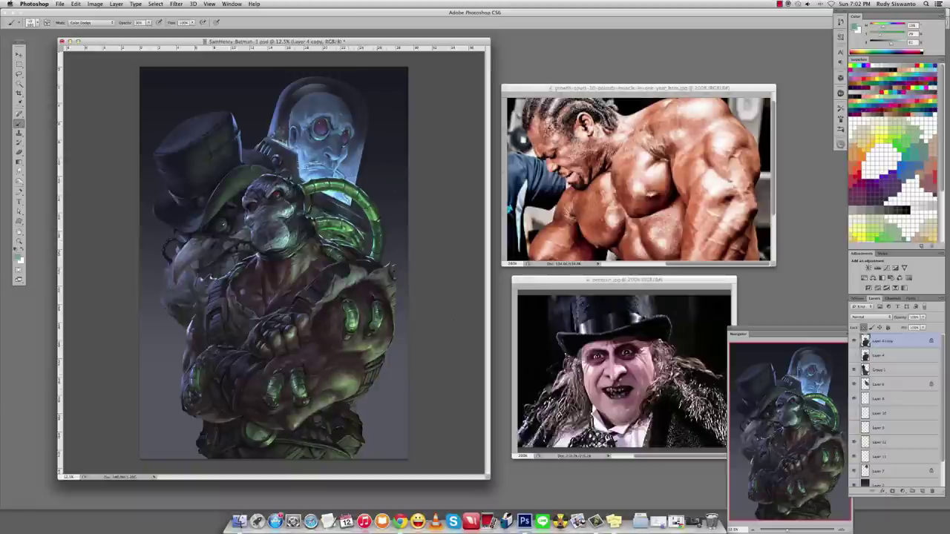
Apply a Motion Blur to Layer 12 with an angle of 34° and a distance of 19 pixels.
right_click(321, 133, "super")
left_click(348, 233)
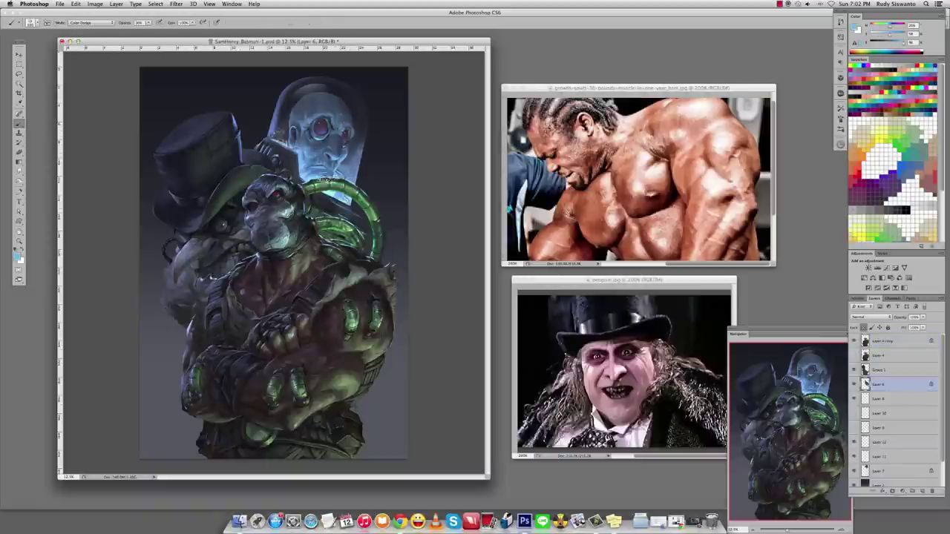
key("alt+bracketleft")
key("alt+bracketleft")
key("alt+bracketleft")
key("alt+bracketleft")
left_click(282, 161)
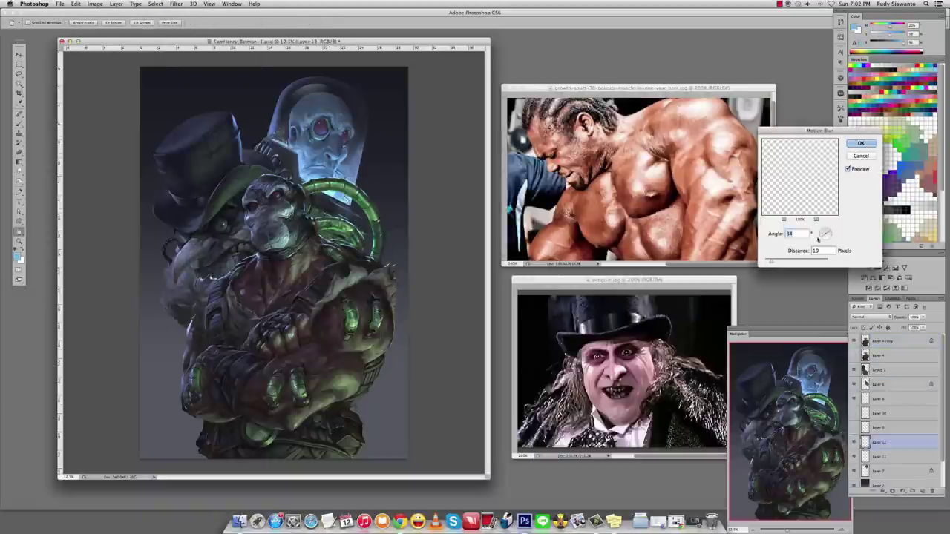
left_click(861, 143)
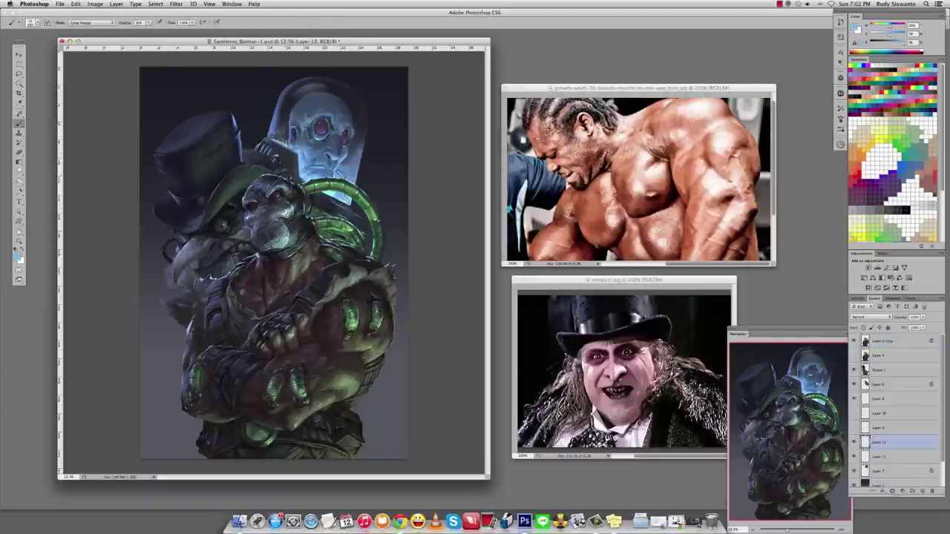
Paint light blue Color Dodge glow along both side edges of the glass dome on Layer 7.
left_click(368, 111, "super")
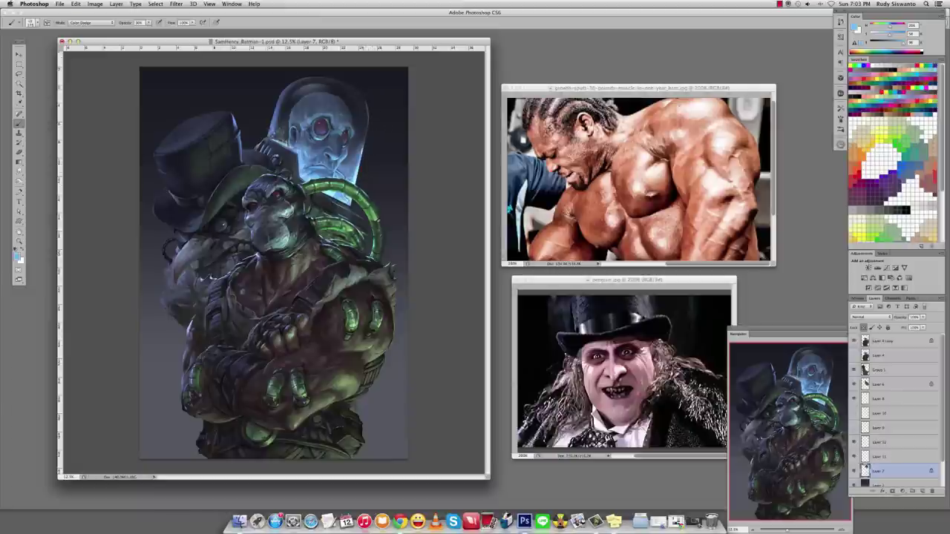
left_click_drag(270, 134, 285, 132)
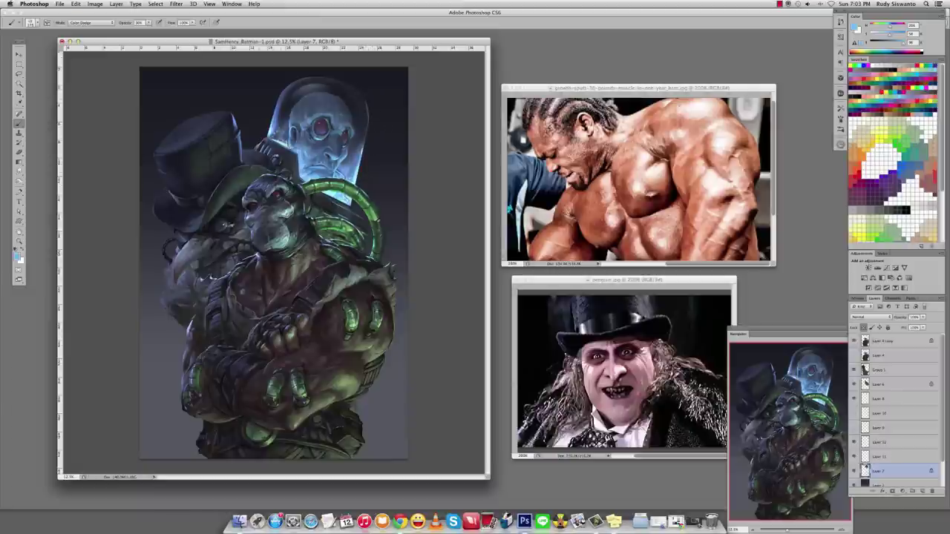
On Group 1, lasso the band area of the top hat and paint sampled blue Color Dodge light there at 100% opacity.
left_click(230, 224, "super")
right_click(206, 202, "super")
key("Escape")
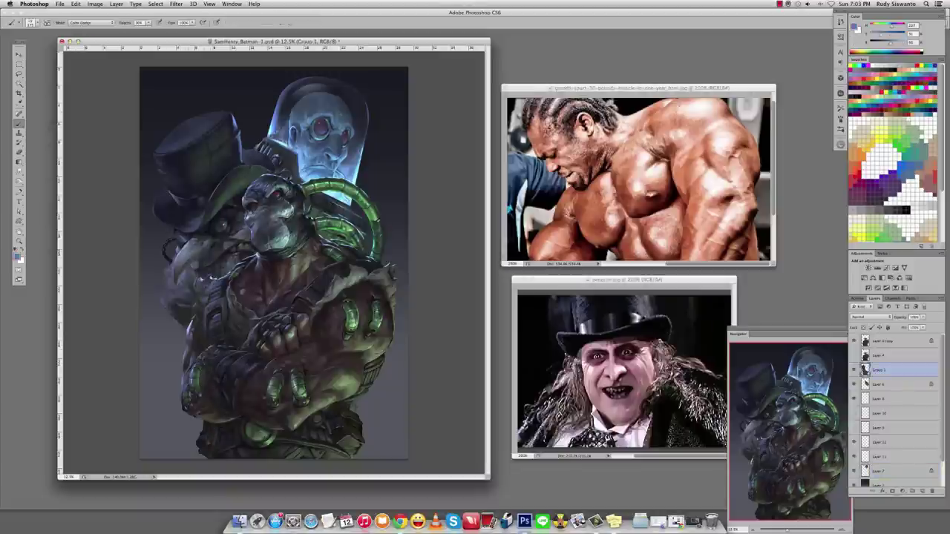
left_click_drag(148, 22, 181, 33)
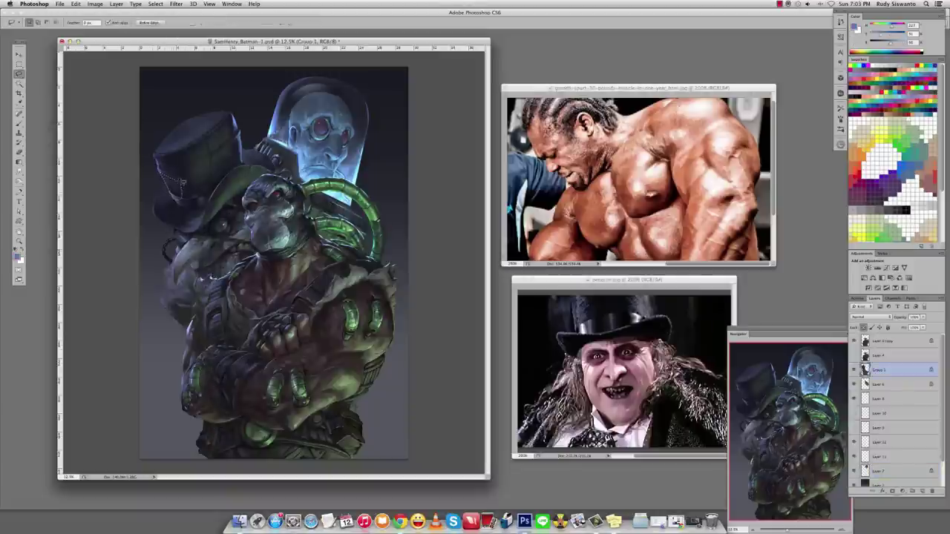
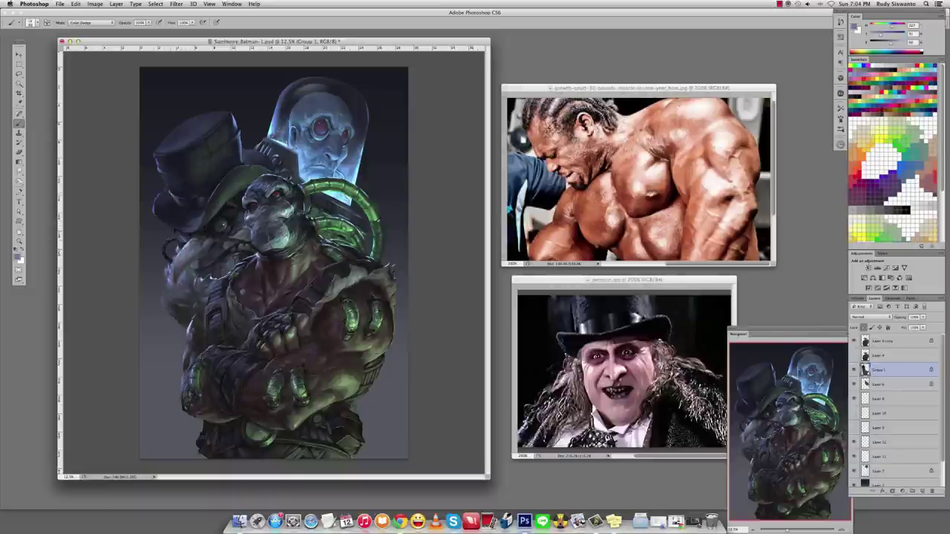
key("shift+alt+n")
key("ctrl+z")
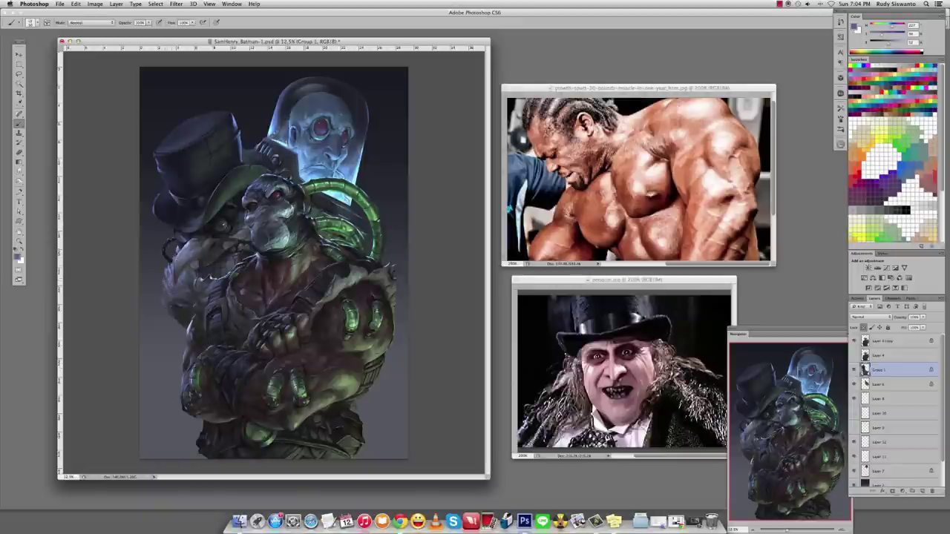
Add green Color Dodge light over the penguin's beak, mouth and beard on Group 1, trying a gradient and a large brush.
key("g")
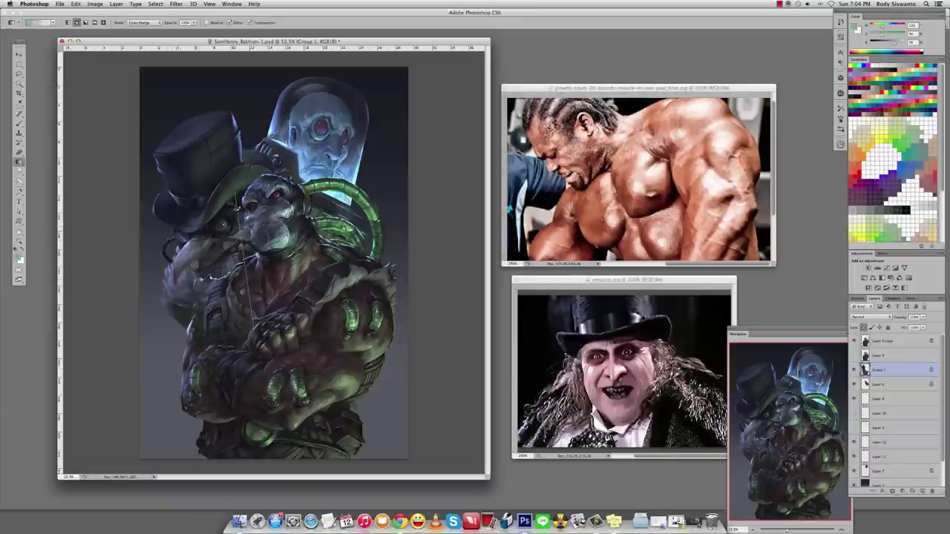
left_click_drag(236, 207, 236, 207)
key("ctrl+z")
key("b")
key("ctrl+z")
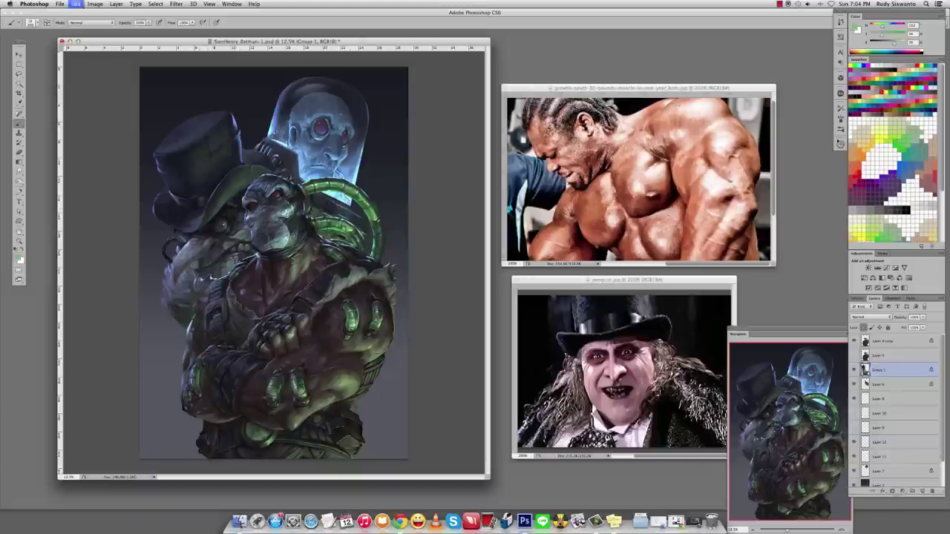
left_click(840, 109)
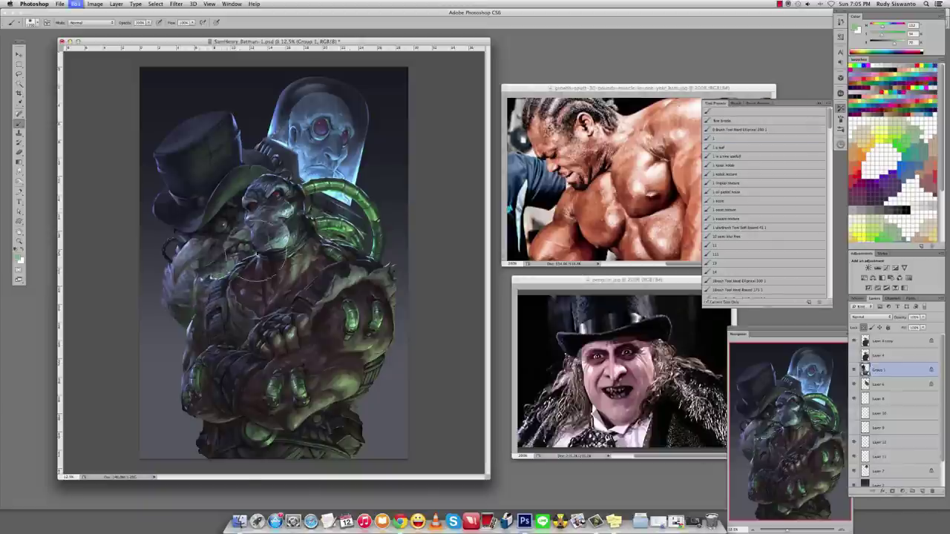
key("alt+shift+d")
mouse_move(204, 280)
left_mouse_down()
mouse_move(410, 205)
mouse_move(391, 221)
mouse_move(256, 209)
mouse_move(278, 298)
left_mouse_up()
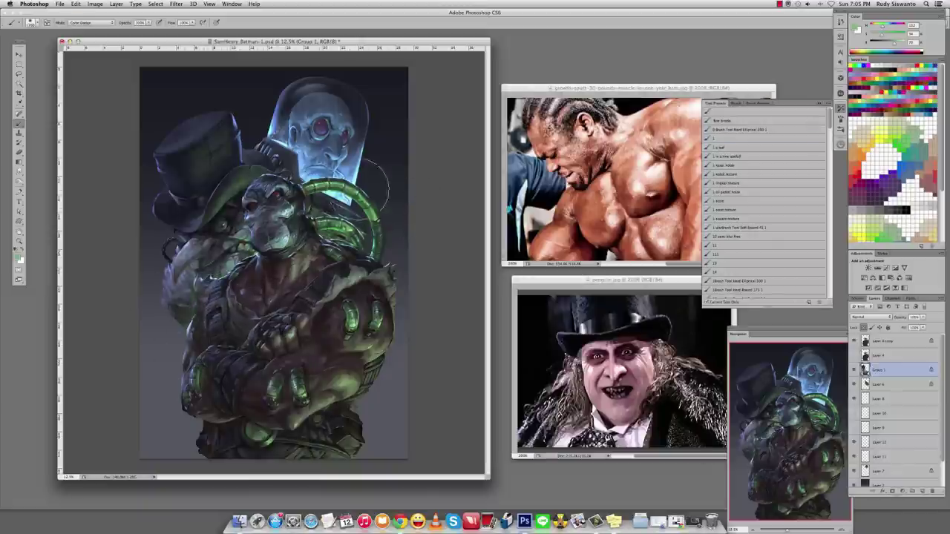
On Layer 4 copy, refine the gorilla's outer arm edge beside the penguin with sampled tones and the eraser.
key("o")
key("alt+]")
key("alt+]")
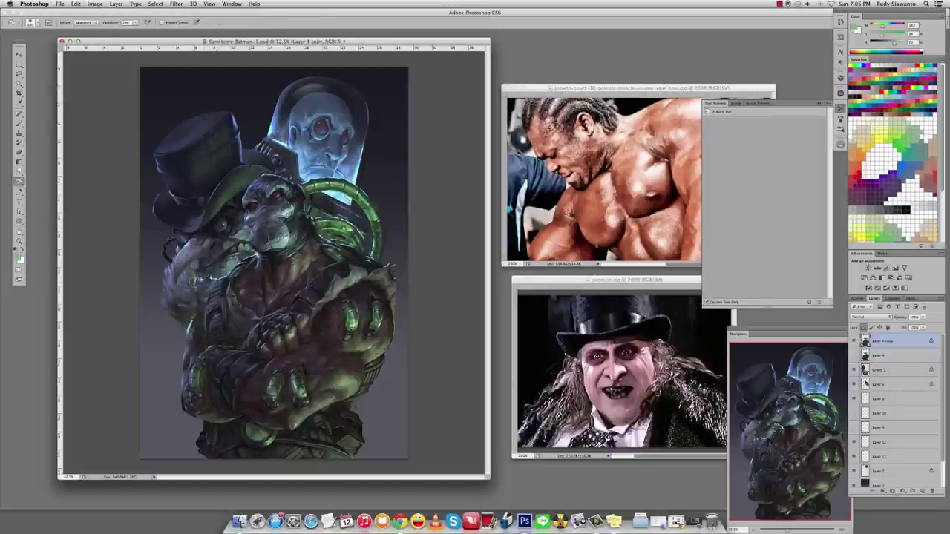
key("b")
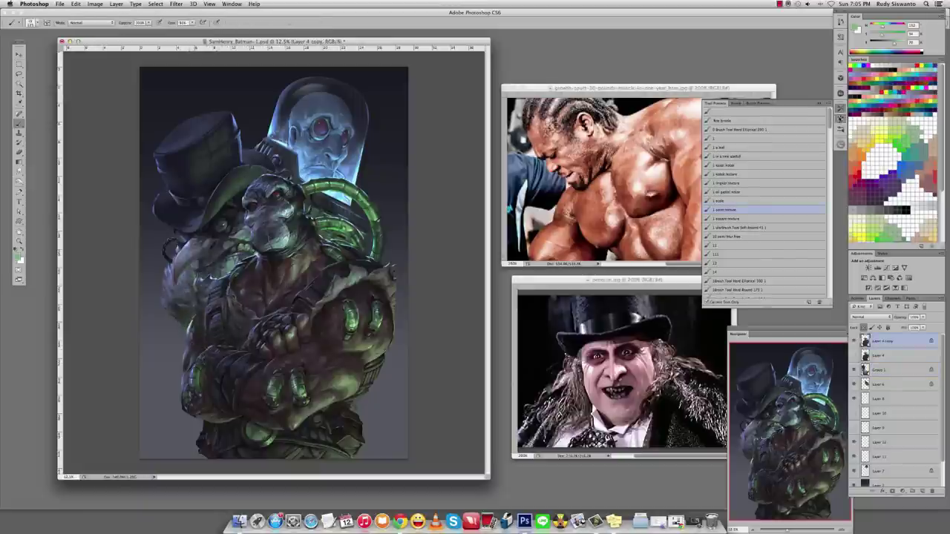
key("F5")
key("F5")
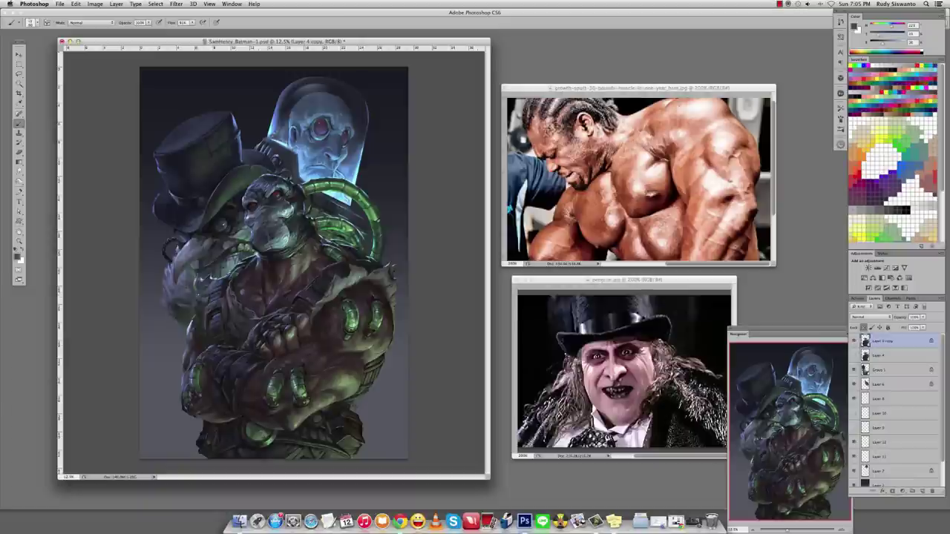
left_click(191, 333, "alt")
left_click(189, 328, "alt")
key("e")
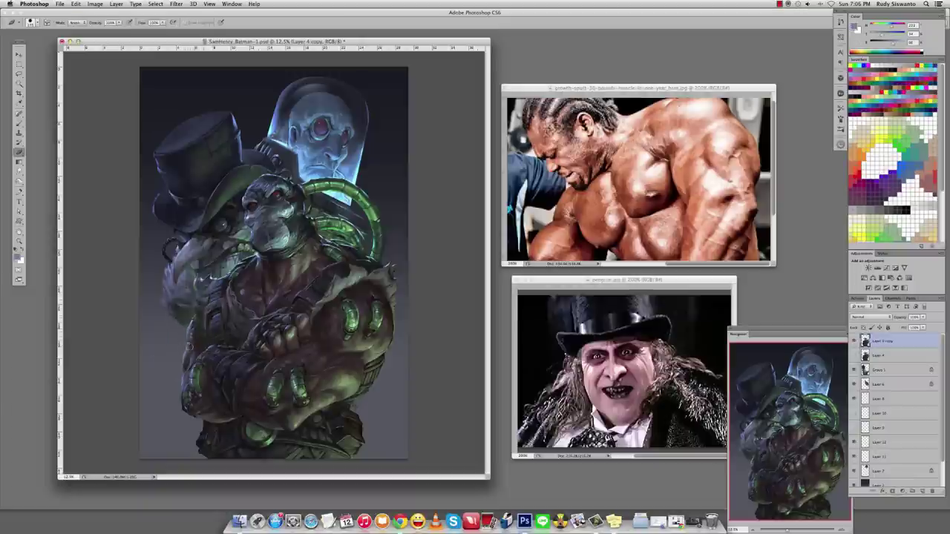
Paint the penguin's furry outer edge and beak on Group 1 with dark blue tones sampled from the figure in Normal mode.
key("b")
left_click(181, 329, "ctrl")
left_click(169, 282, "alt")
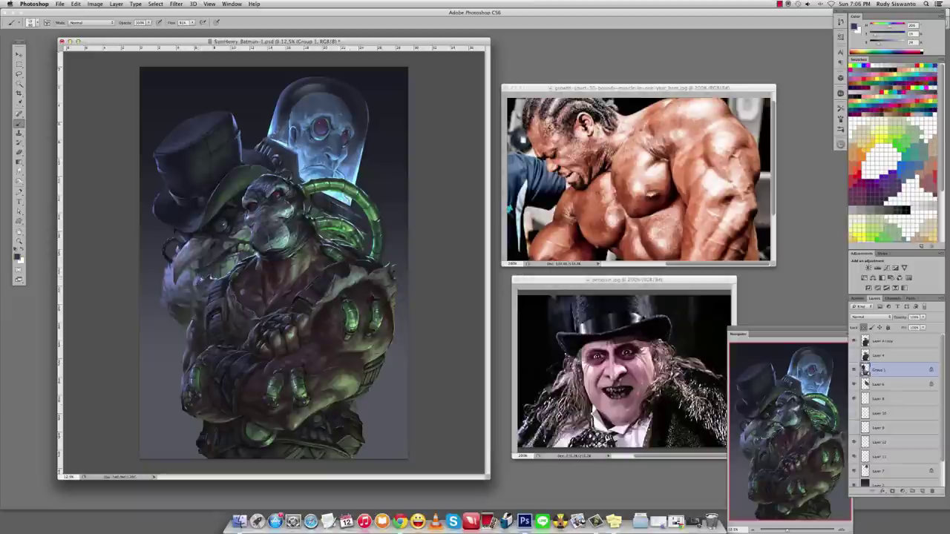
left_click(199, 263, "alt")
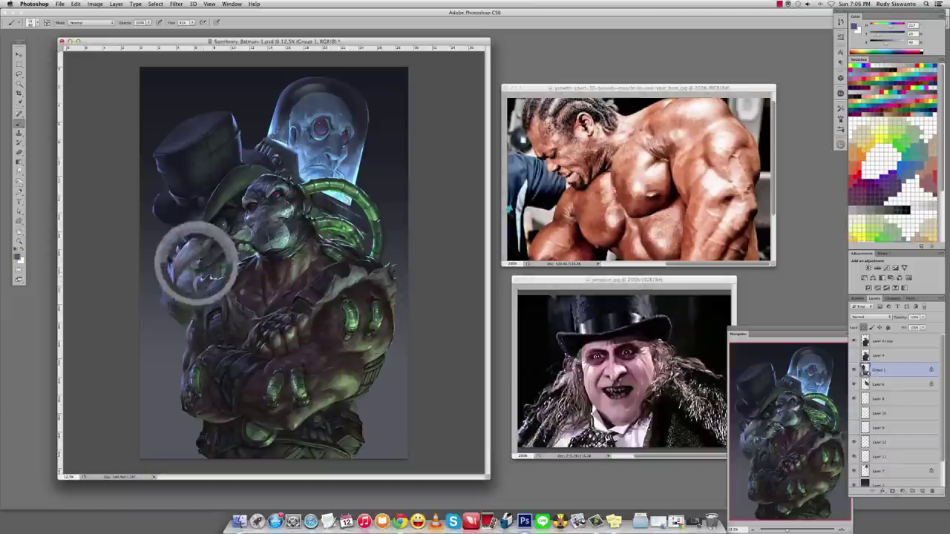
left_click(196, 227, "alt")
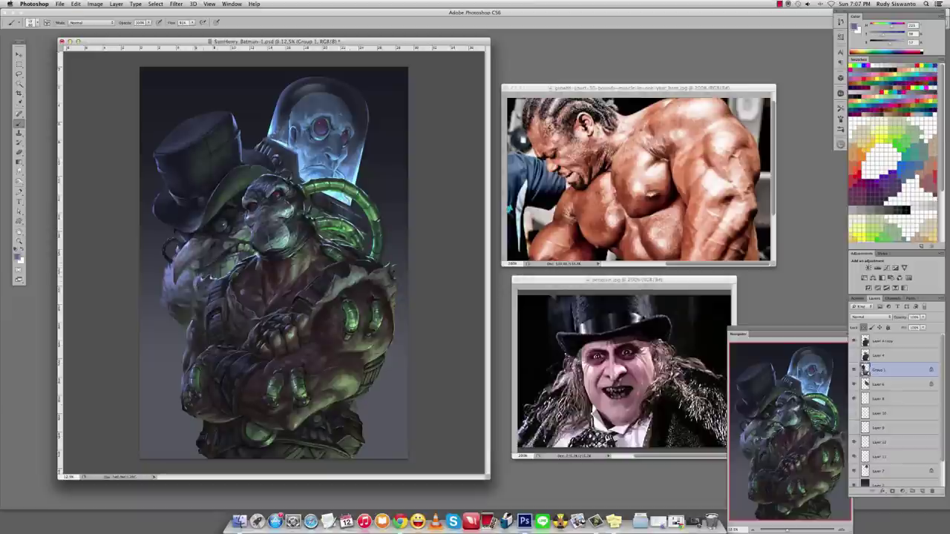
left_click(192, 227, "alt")
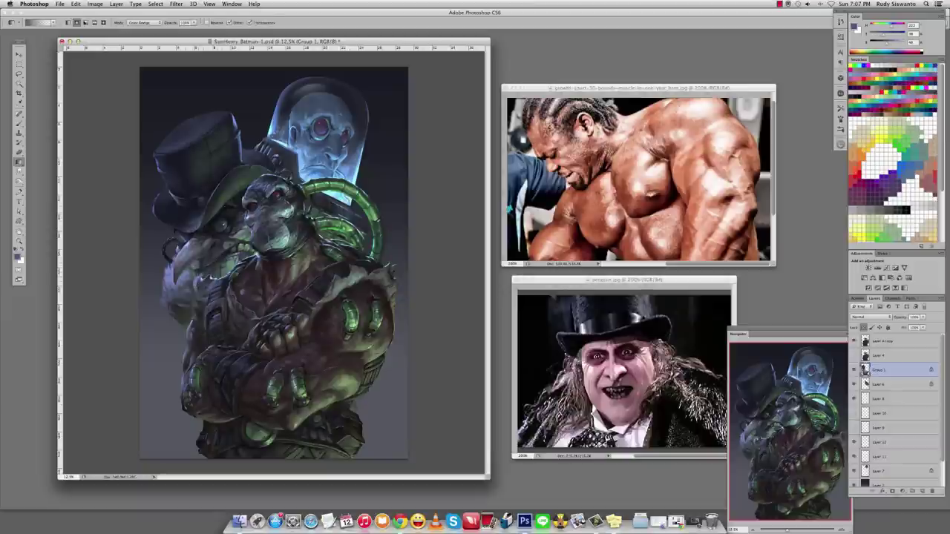
Adjust the Color Balance of the penguin on Group 1, setting the highlights' yellow-blue level to +28.
key("super+b")
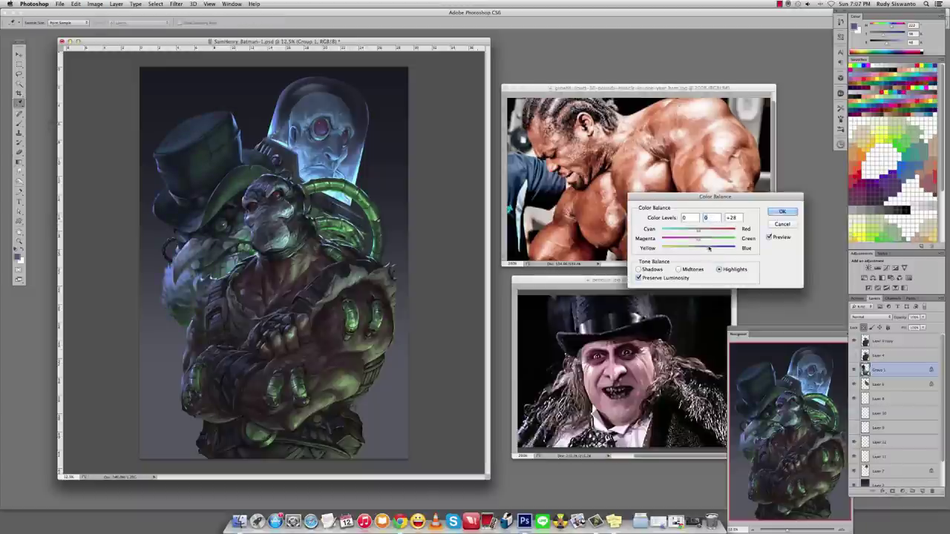
key("Escape")
Adjust the Color Balance of the glass dome on Layer 7, setting the highlights' yellow-blue level to +18.
left_click(354, 168, "super")
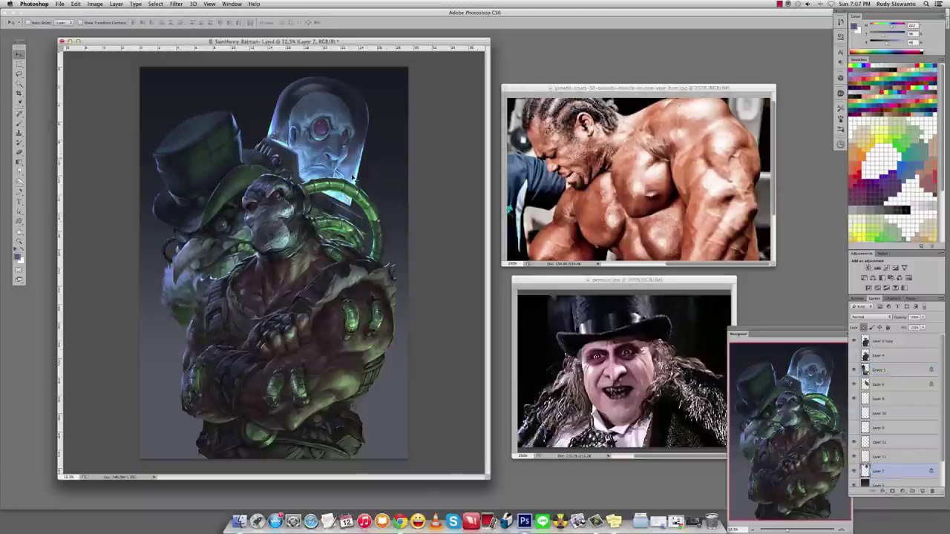
key("super+b")
left_click_drag(699, 239, 706, 248)
key("super+3")
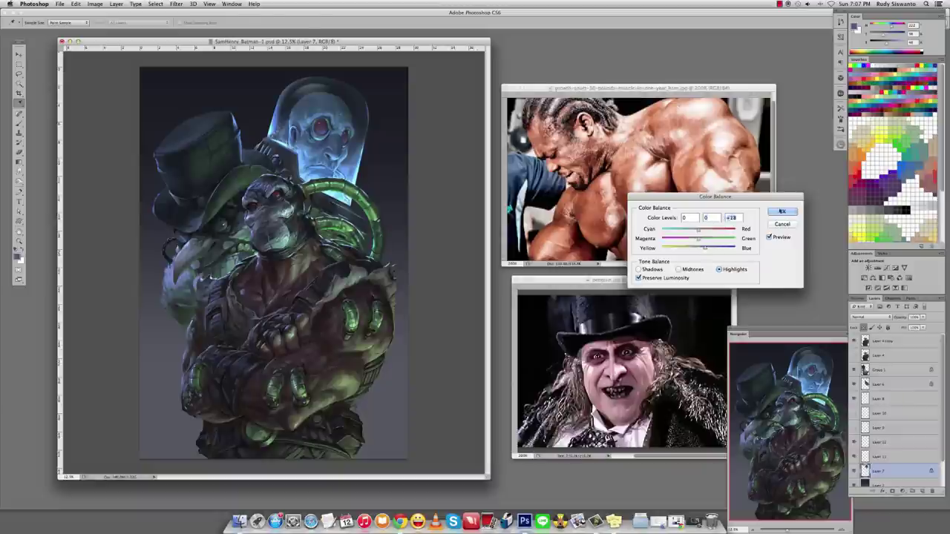
key("Return")
Prepare the Gradient tool on background Layer 2 in Normal mode with a dark green sampled beside the glowing tube.
left_click(900, 485)
key("g")
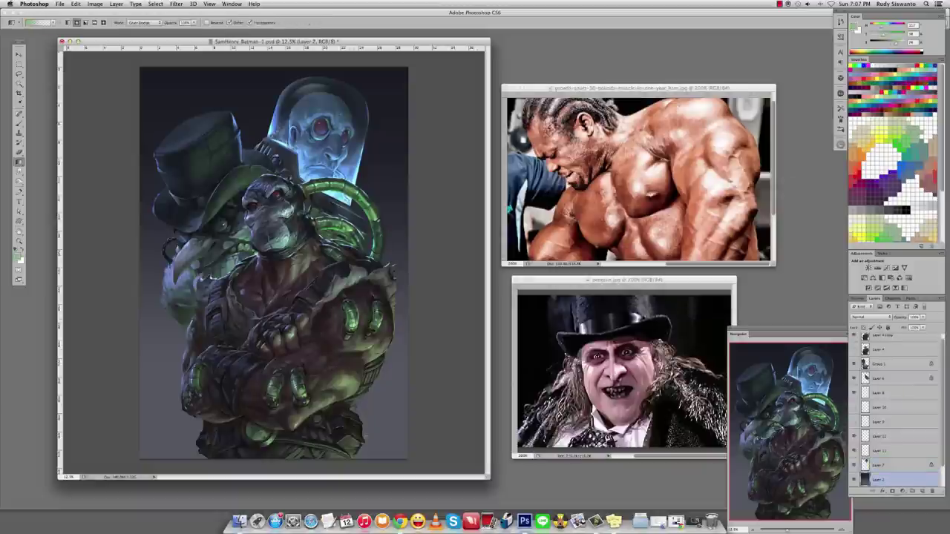
left_click_drag(400, 454, 356, 334)
key("ctrl+z")
right_click(149, 142, "shift")
left_click(171, 222)
left_click(377, 228, "alt")
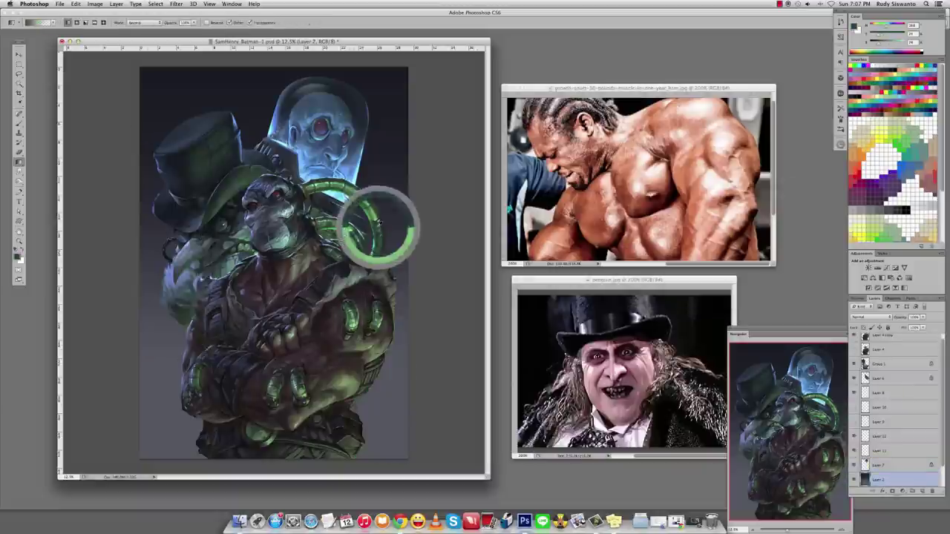
left_click_drag(275, 458, 275, 312)
key("ctrl+z")
left_click(888, 34)
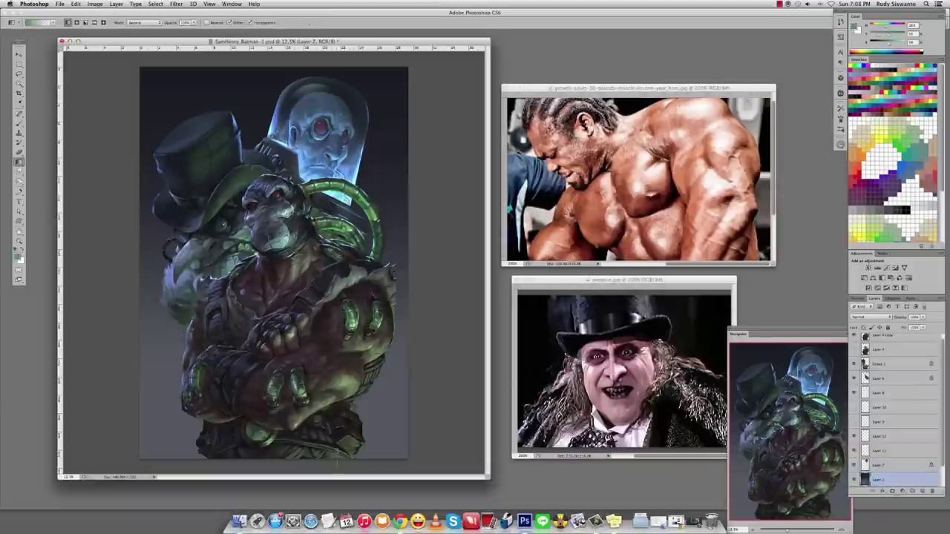
left_click_drag(337, 460, 342, 229)
key("ctrl+z")
Lay a green gradient rising from the bottom of background Layer 2, keeping its upper part dark navy.
left_click(885, 27)
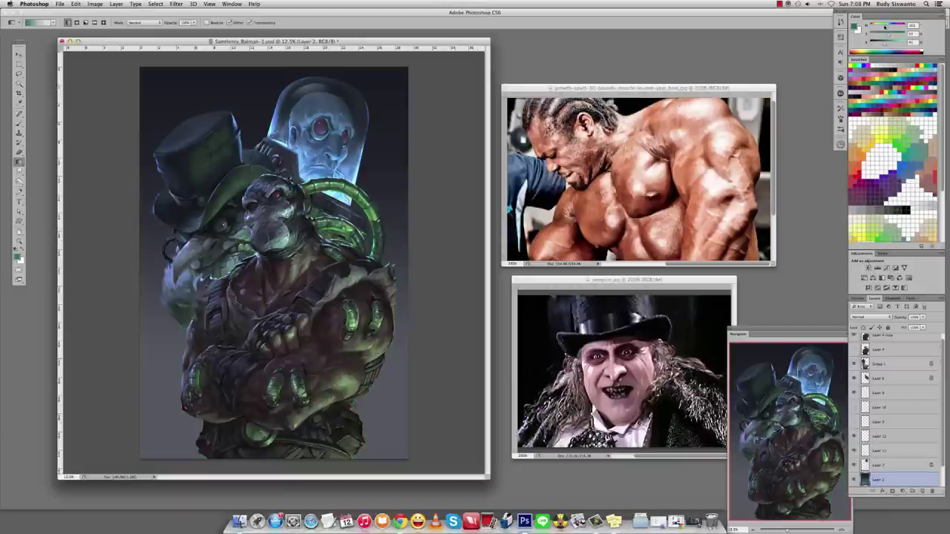
key("super+minus")
key("d")
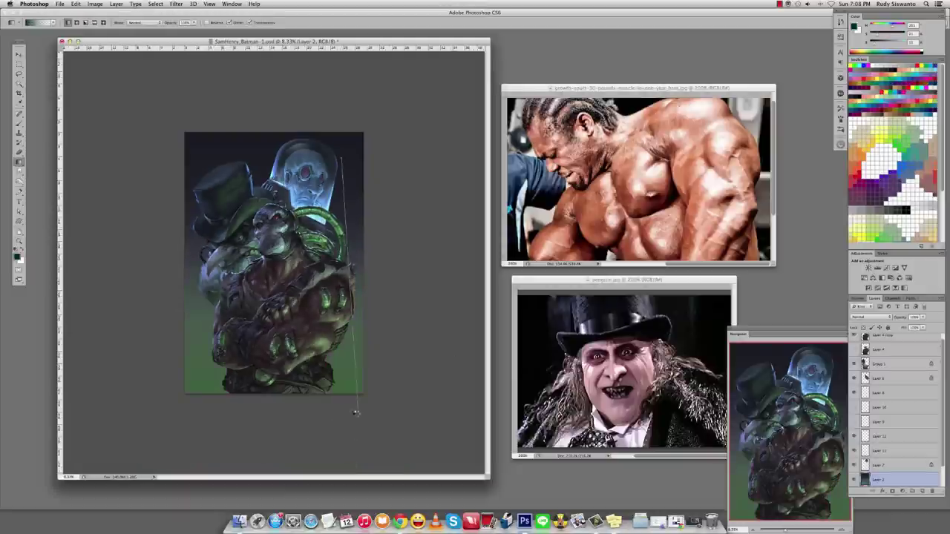
Adjust the brush's Texture settings, raising its brightness, contrast and scale to get a broken, speckled stroke.
key("b")
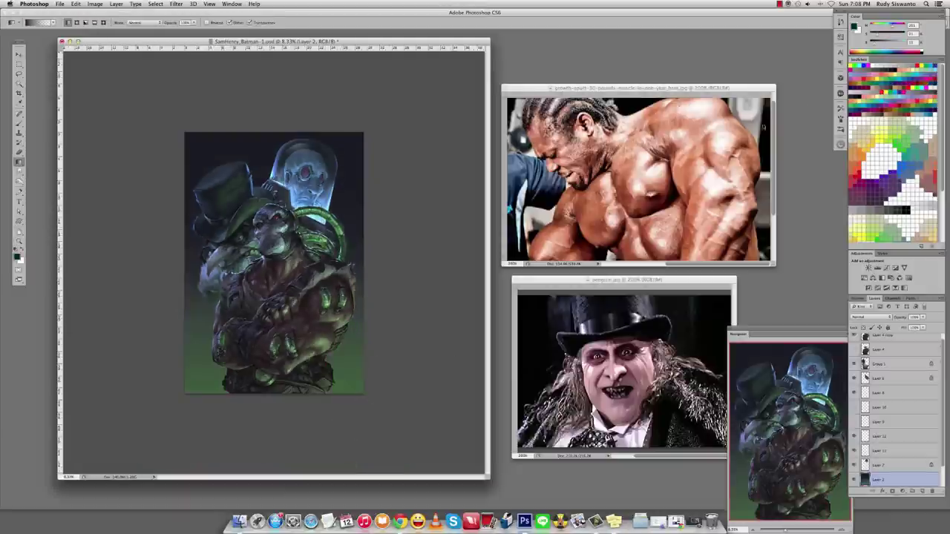
left_click(841, 117)
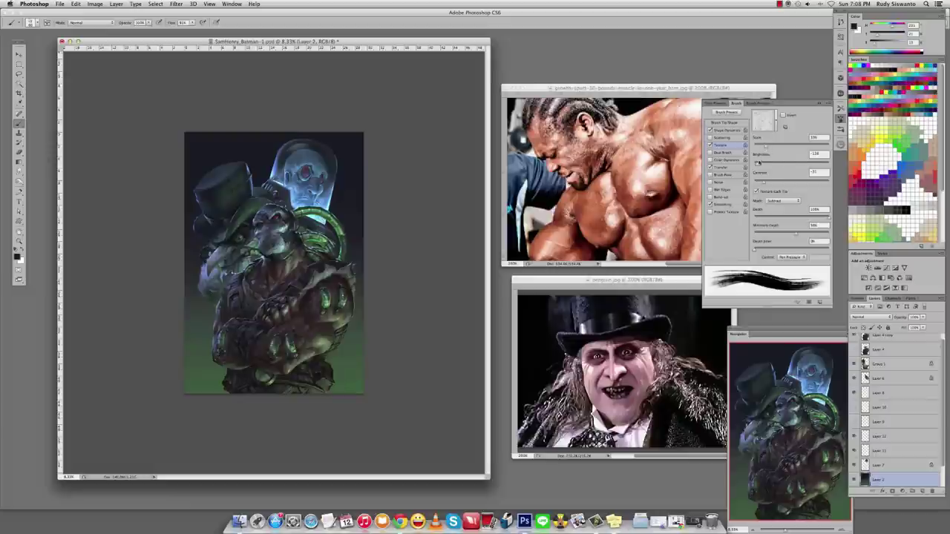
left_click_drag(757, 161, 785, 163)
key("o")
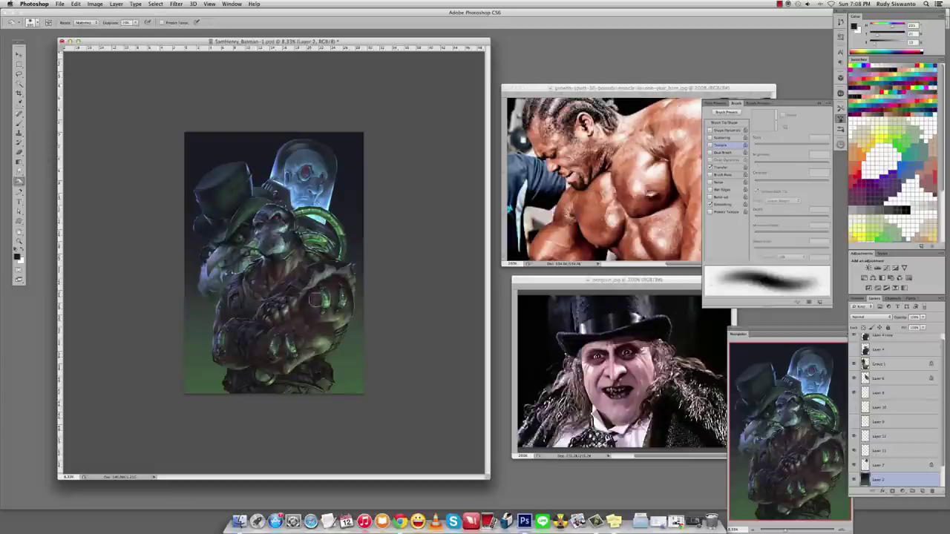
key("b")
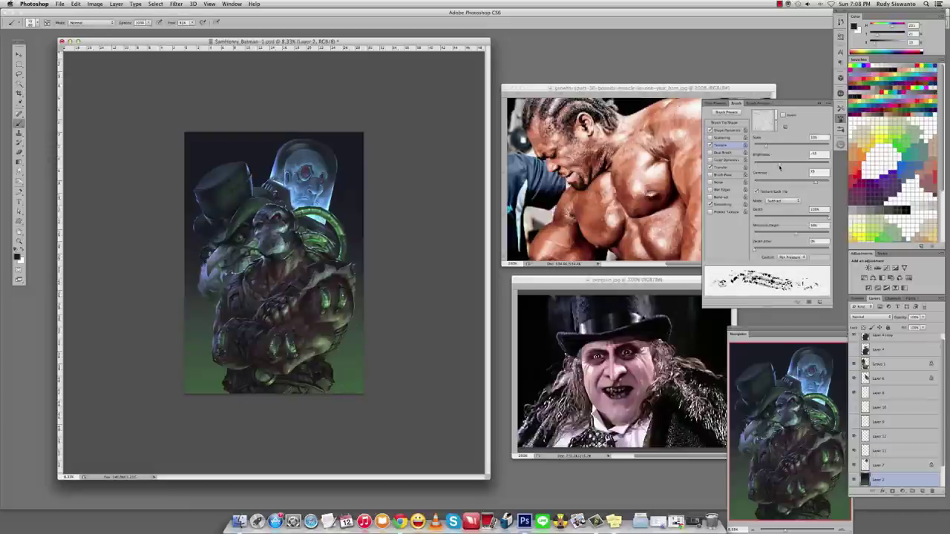
left_click_drag(765, 146, 802, 147)
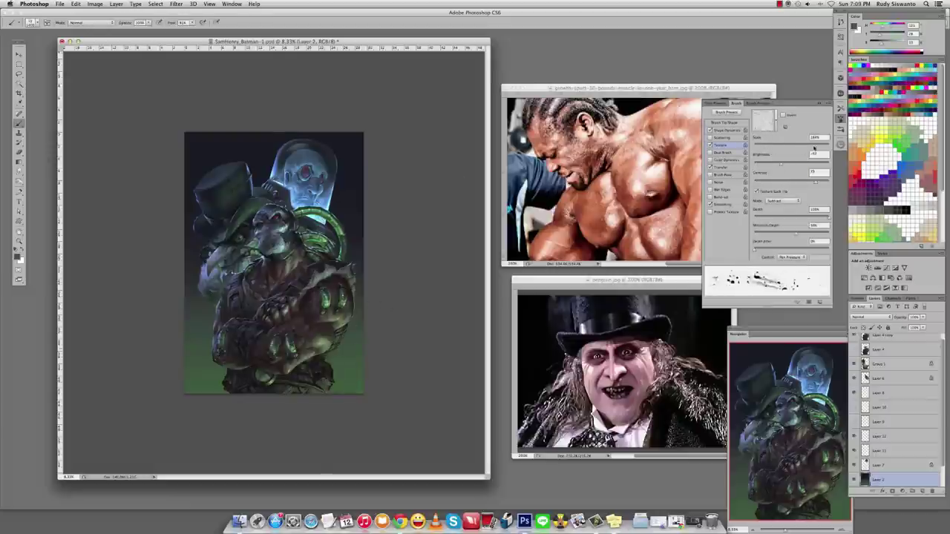
Paint textured green specks on the background on both sides of the figures, using Color Dodge and Normal modes.
key("super+equal")
key("shift+alt+d")
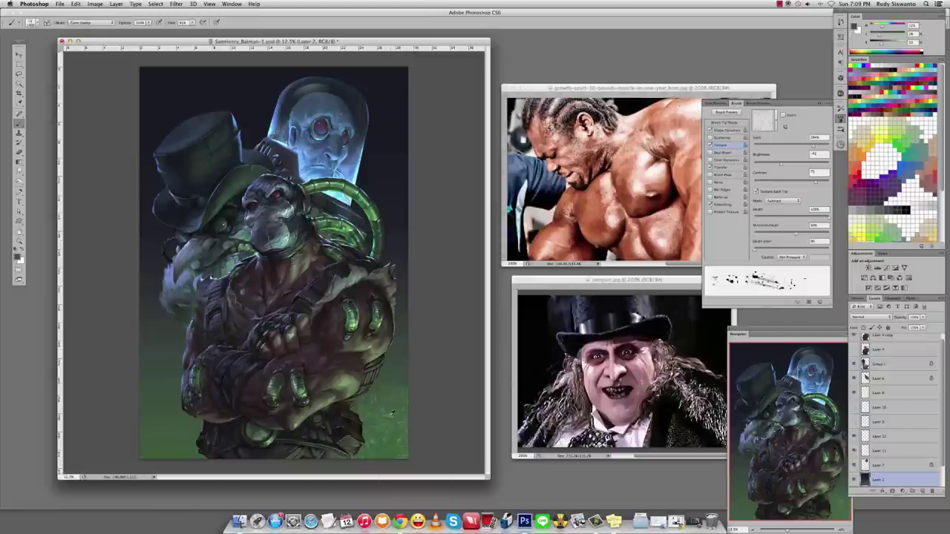
mouse_move(364, 408)
left_mouse_down()
mouse_move(349, 391)
mouse_move(393, 416)
left_mouse_up()
key("shift+alt+n")
mouse_move(184, 421)
left_mouse_down()
mouse_move(167, 352)
mouse_move(411, 393)
mouse_move(379, 315)
mouse_move(189, 333)
mouse_move(181, 351)
mouse_move(382, 283)
mouse_move(375, 326)
mouse_move(380, 252)
left_mouse_up()
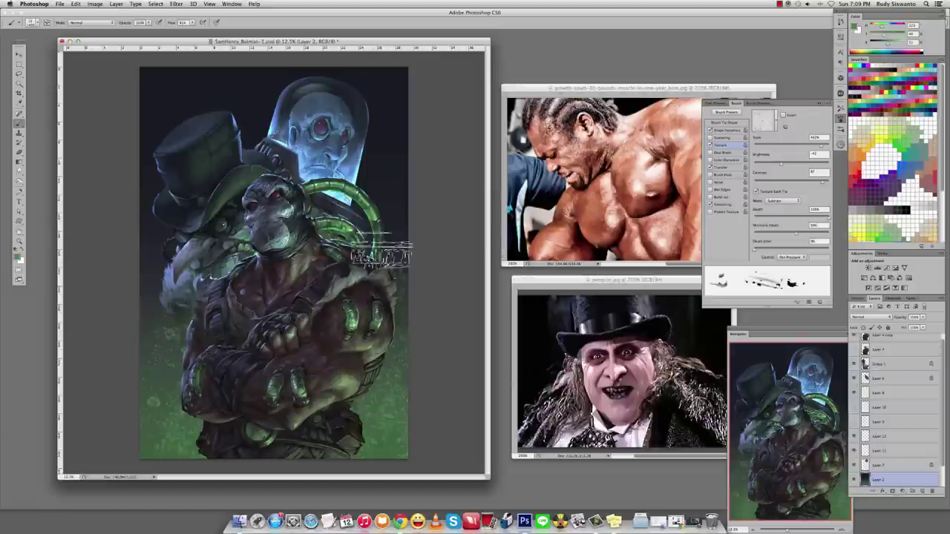
Brighten the green at the bottom of background Layer 2 with a gradient in Overlay mode.
key("g")
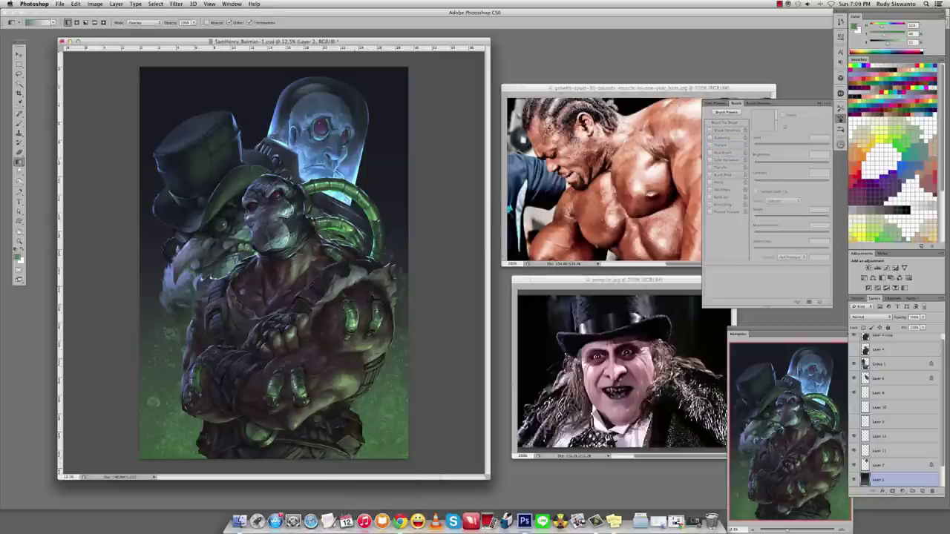
left_click_drag(304, 474, 226, 401)
key("super+z")
key("z")
key("super+minus")
key("super+plus")
key("b")
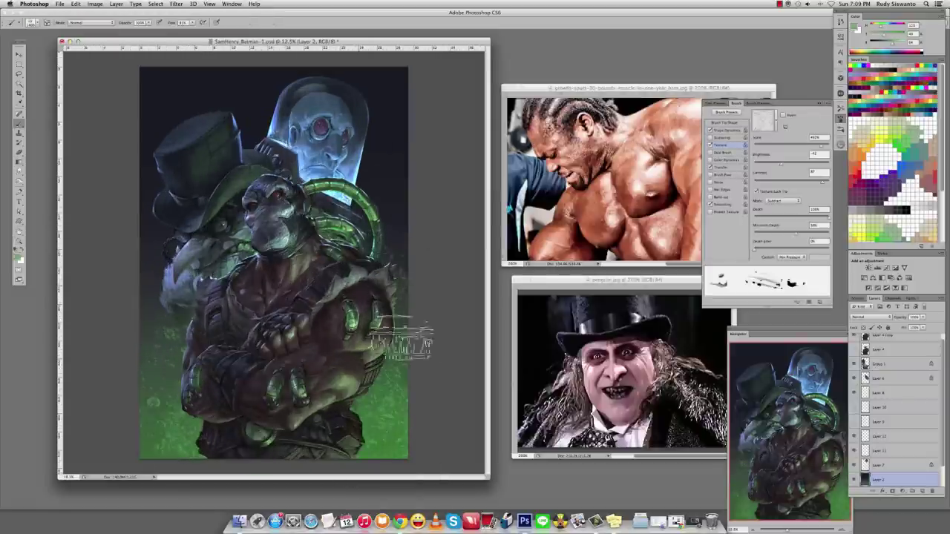
Apply a Smart Blur at High quality to background Layer 2.
left_click(176, 4)
mouse_move(215, 89)
left_click(286, 185)
left_click(540, 299)
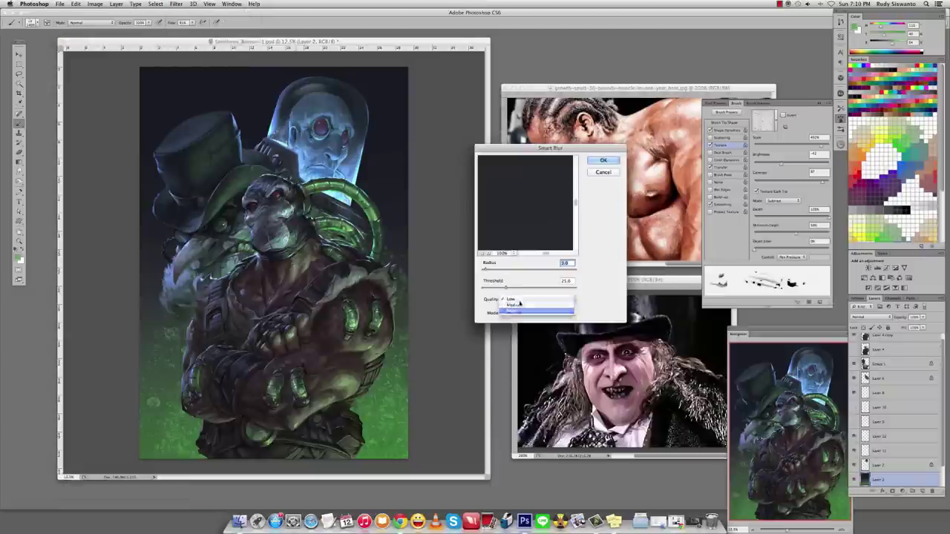
left_click(519, 317)
left_click(482, 253)
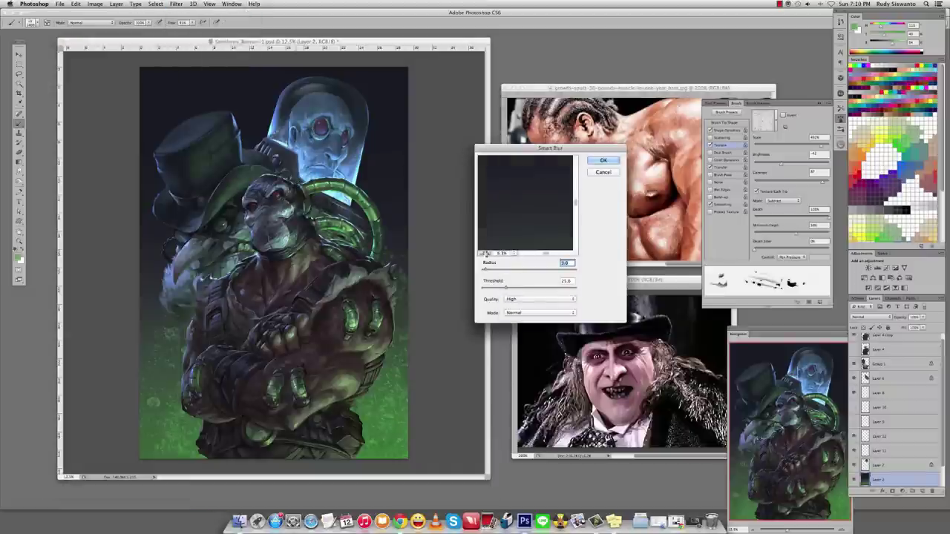
left_click(484, 254)
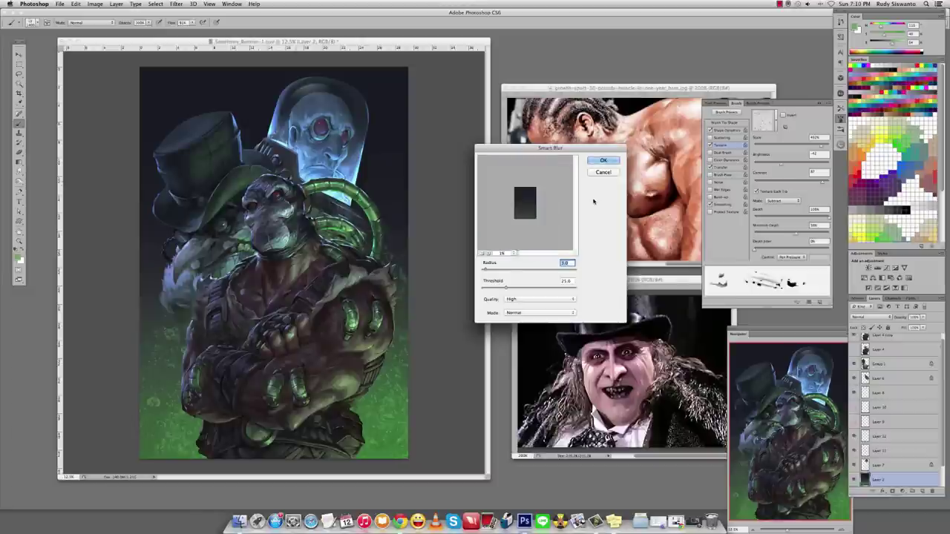
key("Return")
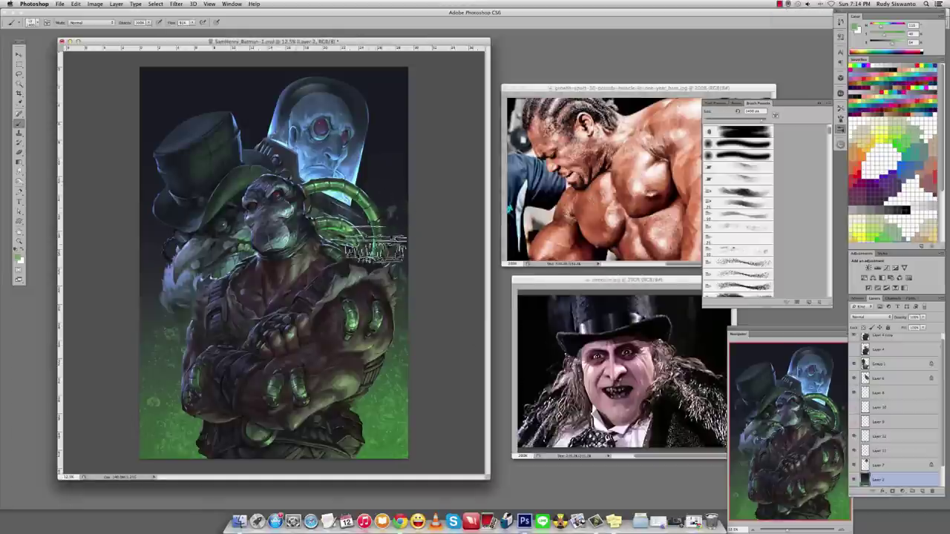
key("F5")
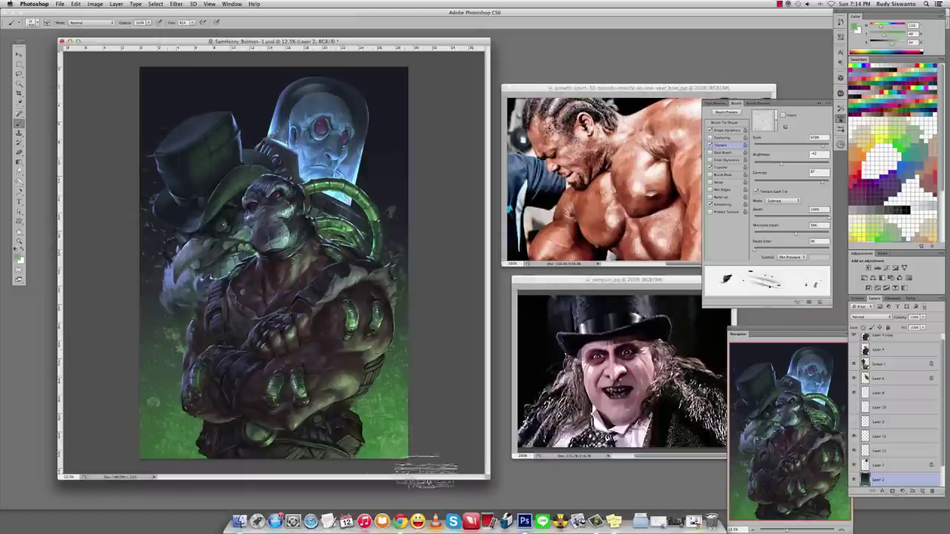
Apply a Lens Blur to background Layer 2 with radius 39, blade curvature 80 and specular threshold 142.
left_click(177, 4)
mouse_move(189, 92)
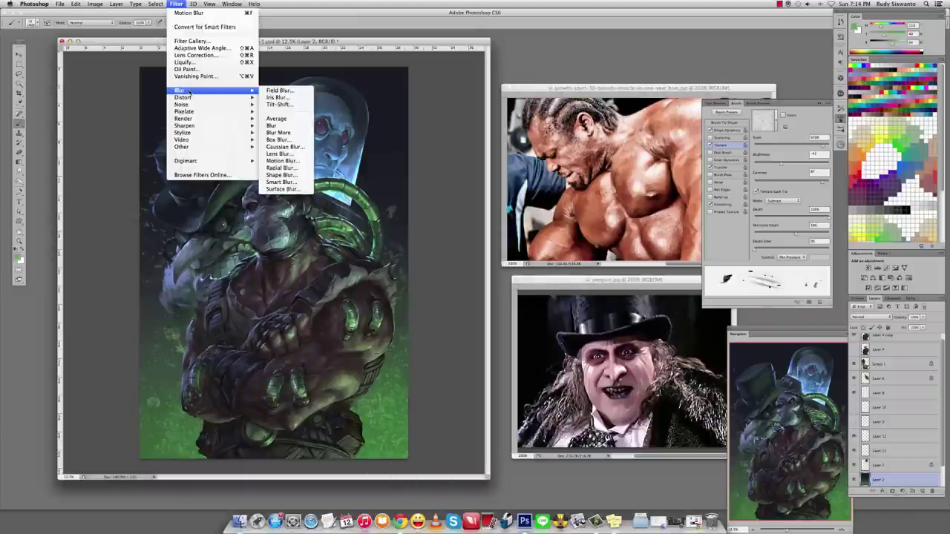
left_click(280, 154)
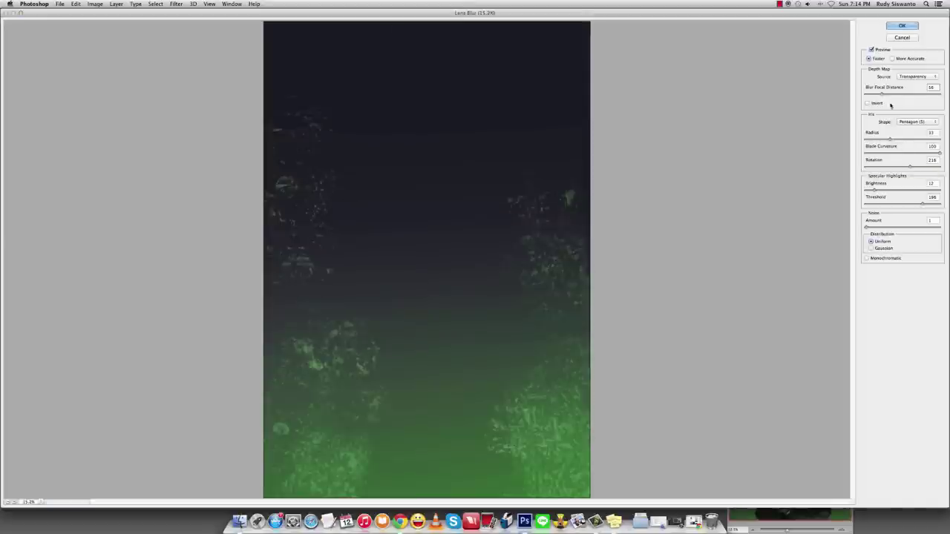
left_click_drag(889, 139, 925, 153)
left_click_drag(875, 190, 898, 196)
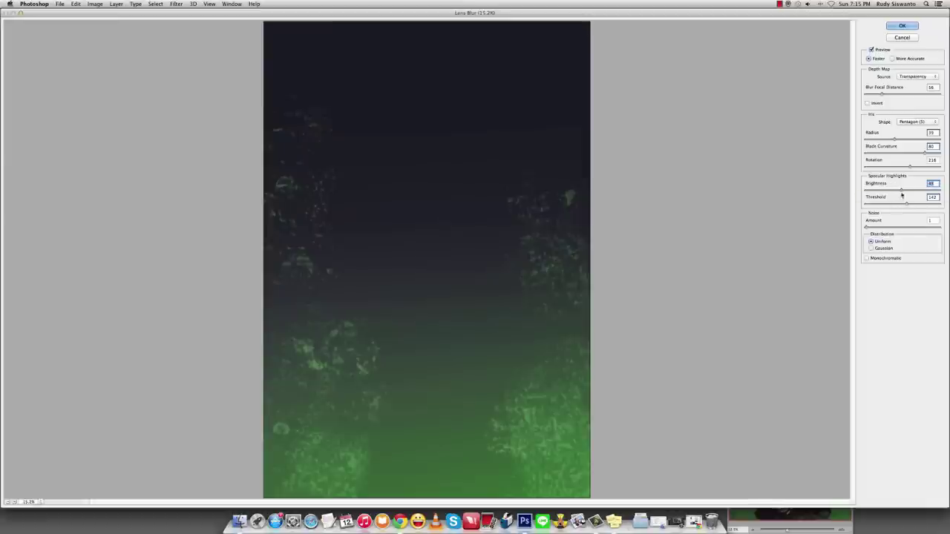
left_click(901, 26)
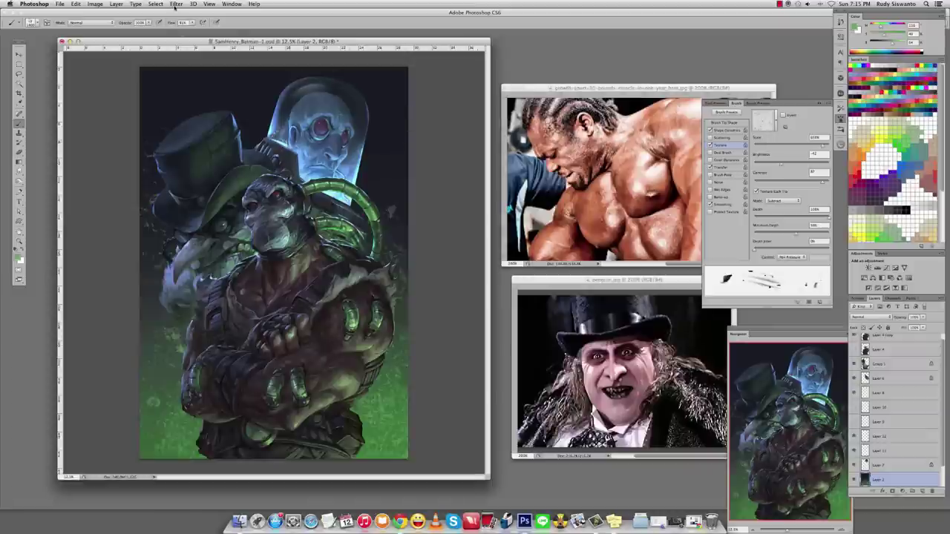
Paint bright green textured specks in Color Dodge mode at the background's lower right and along its left side.
right_click(381, 345)
left_click(395, 448)
mouse_move(395, 448)
left_mouse_down()
mouse_move(382, 401)
mouse_move(401, 454)
left_mouse_up()
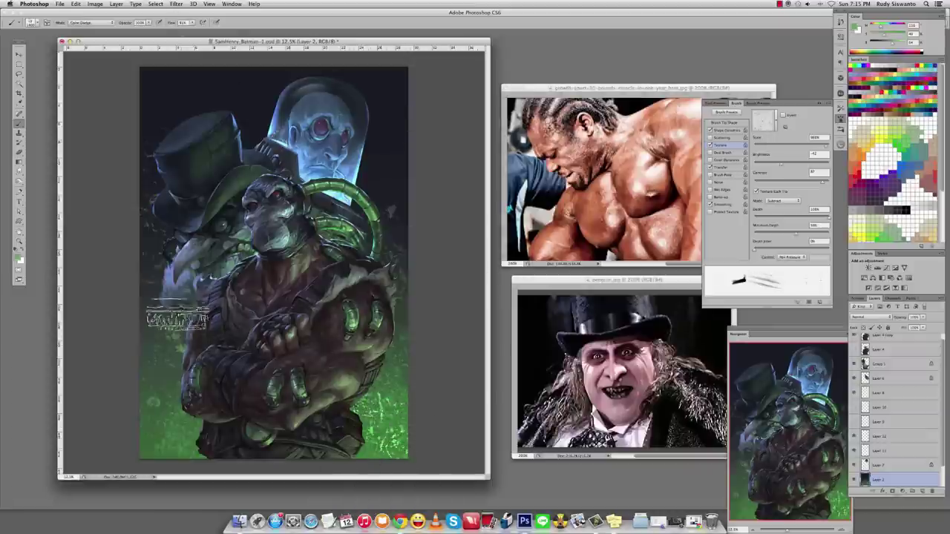
left_click_drag(227, 442, 169, 235)
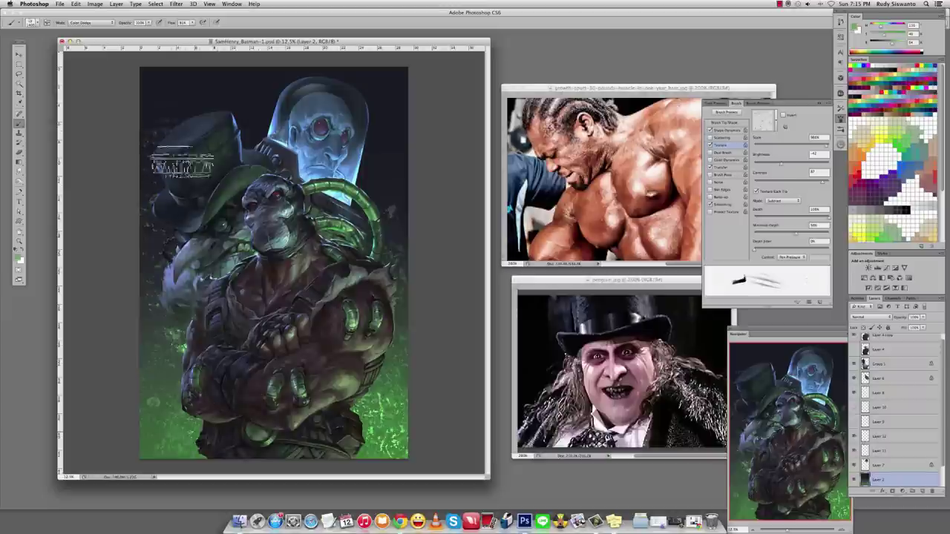
Apply another Lens Blur to background Layer 2 with radius 46, blade curvature 83, specular brightness 28 and threshold 209.
left_click(176, 4)
mouse_move(190, 90)
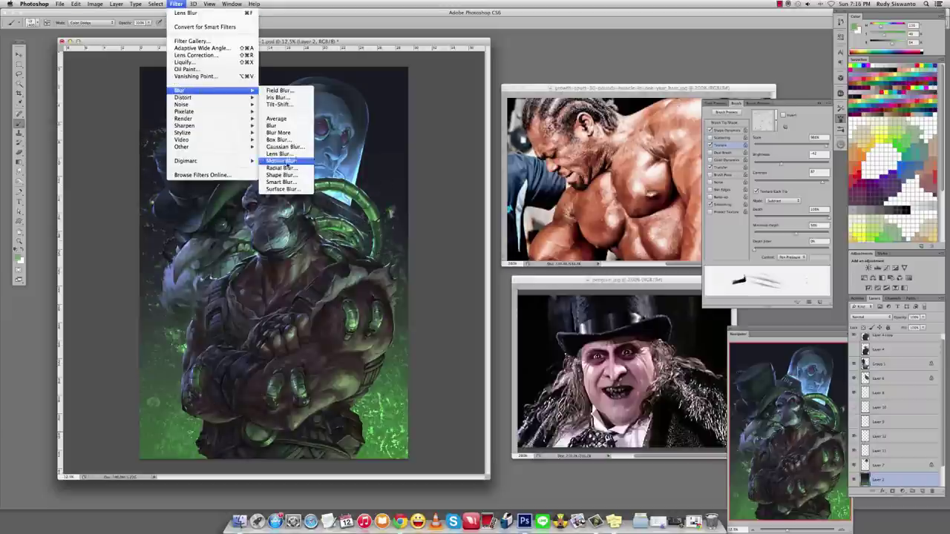
left_click(279, 154)
left_click_drag(901, 190, 925, 207)
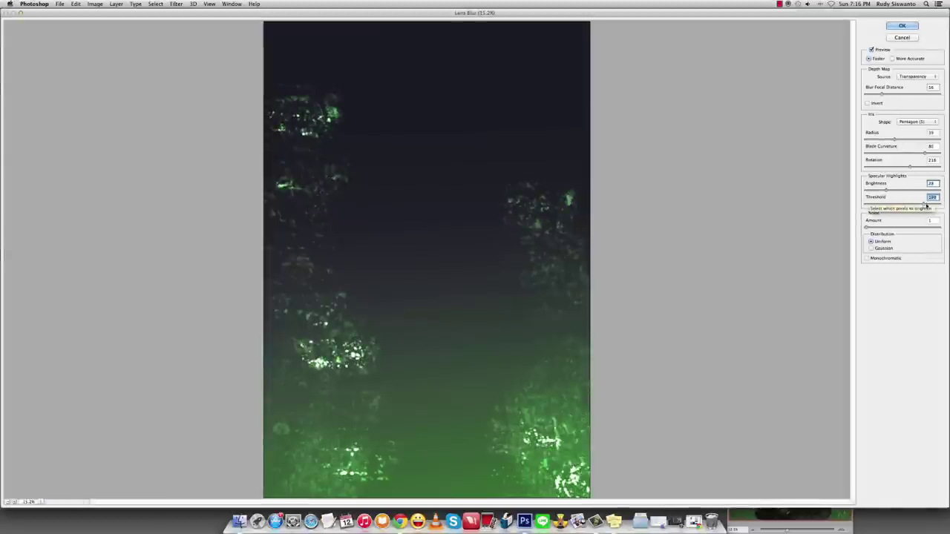
left_click_drag(881, 95, 876, 95)
mouse_move(894, 139)
left_mouse_down()
mouse_move(879, 141)
mouse_move(899, 140)
left_mouse_up()
left_click_drag(876, 95, 877, 97)
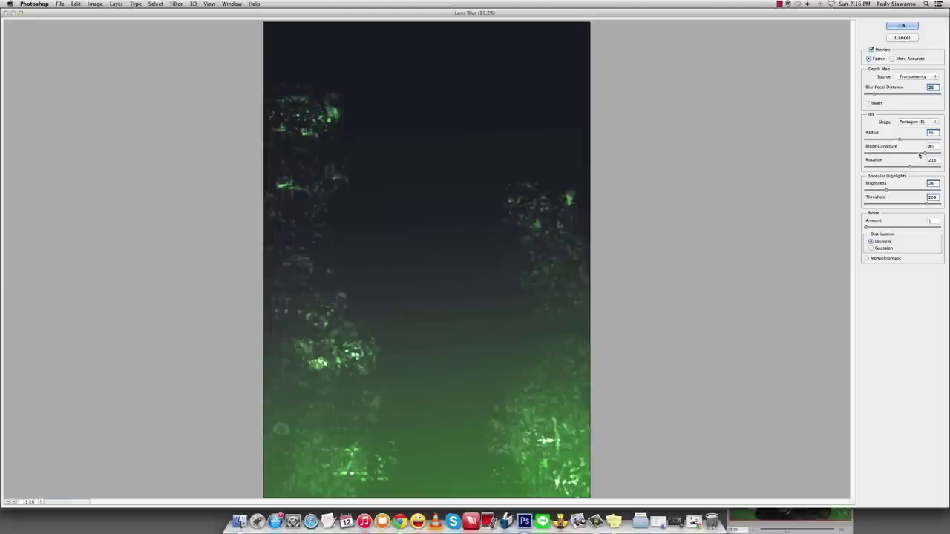
left_click_drag(919, 155, 926, 154)
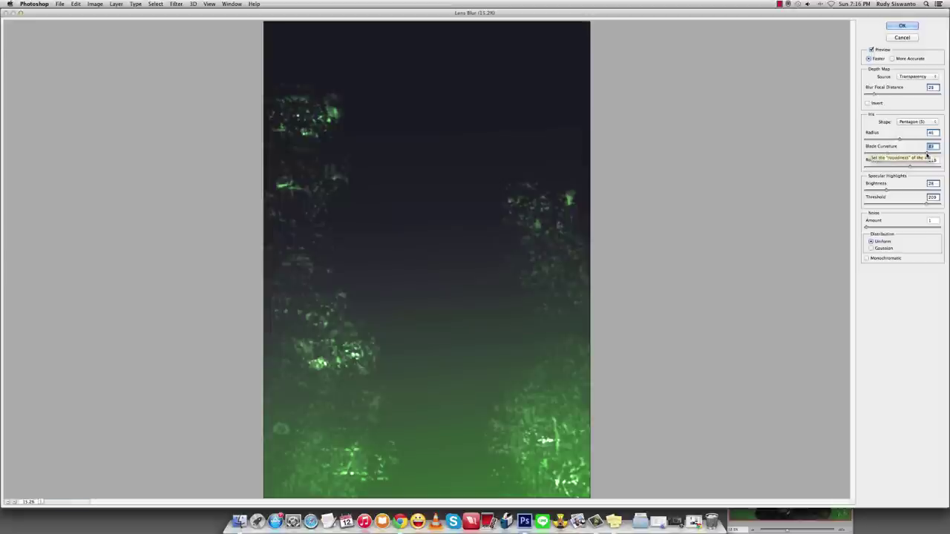
key("Return")
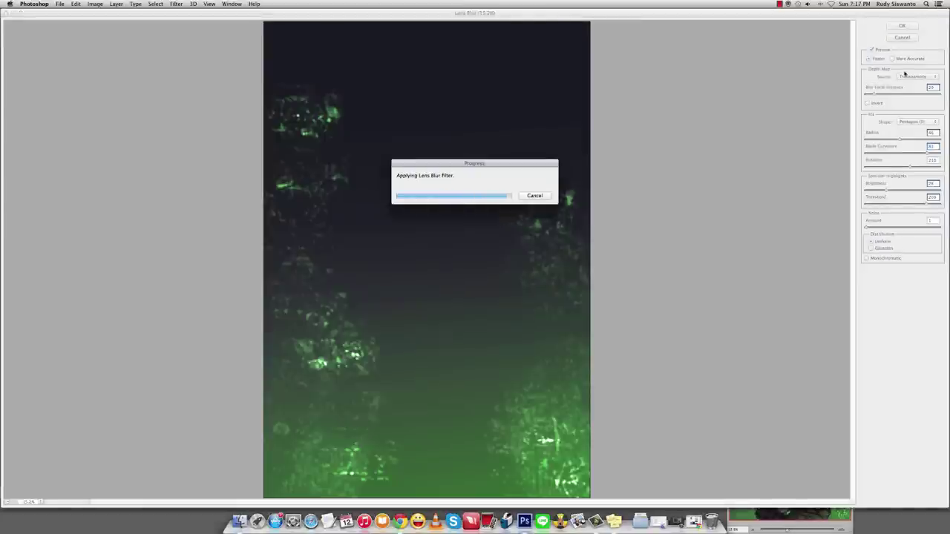
Add a new layer above the background and paint light green textured specks beside the gorilla's arm in Color Dodge mode.
key("super+shift+alt+n")
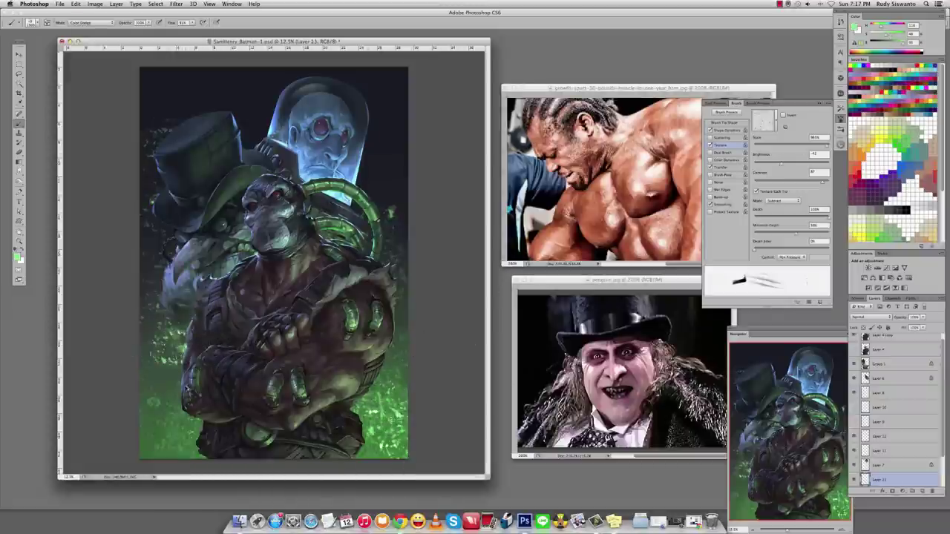
left_click_drag(178, 355, 175, 348)
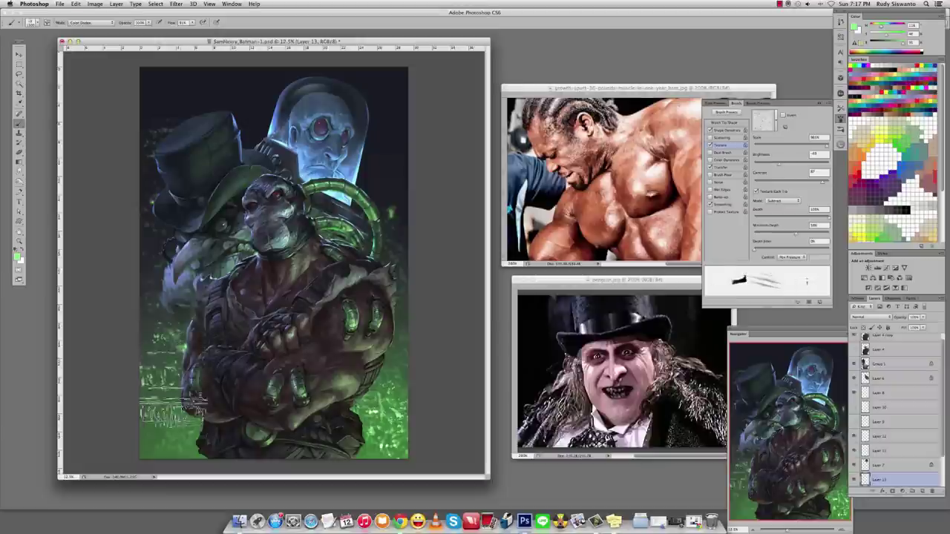
left_click_drag(173, 413, 150, 423)
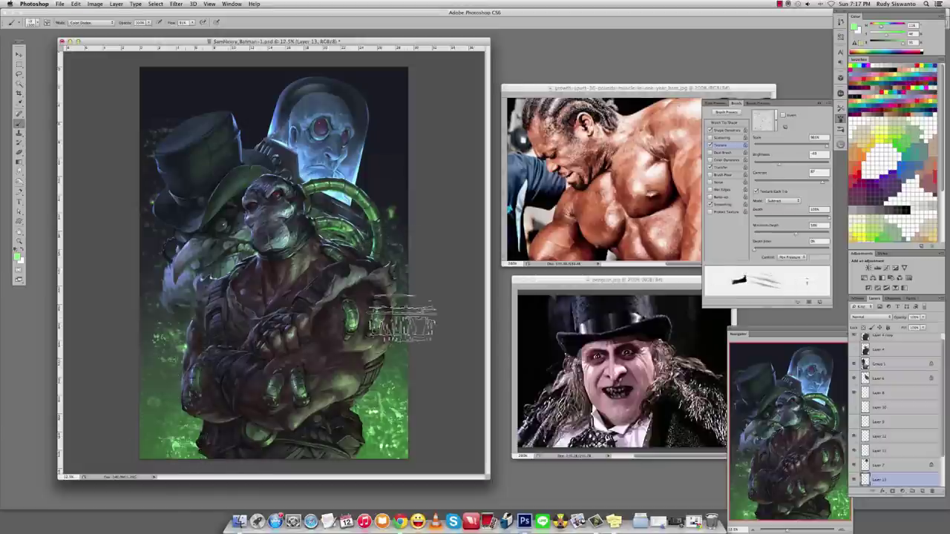
Apply a Gaussian Blur to the green specks on Layer 13.
left_click(176, 4)
left_click(289, 172)
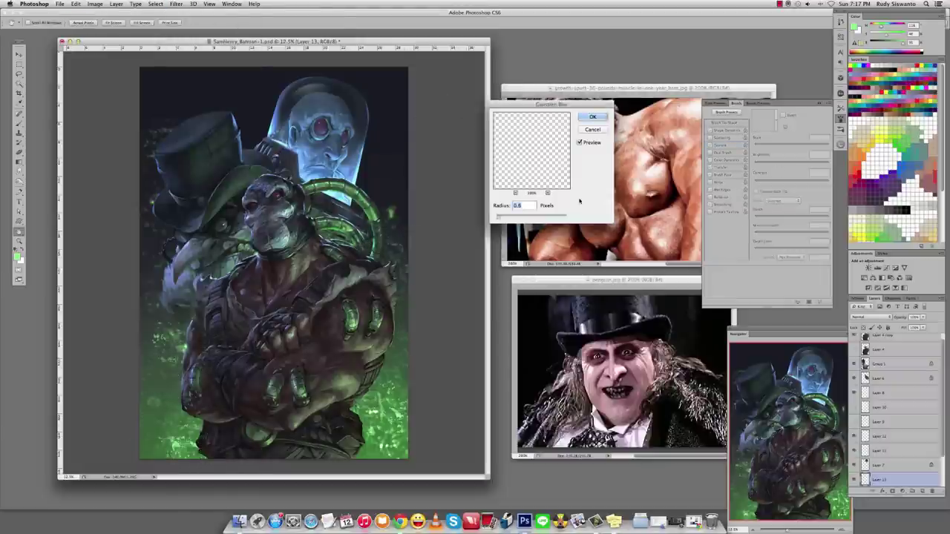
left_click(592, 117)
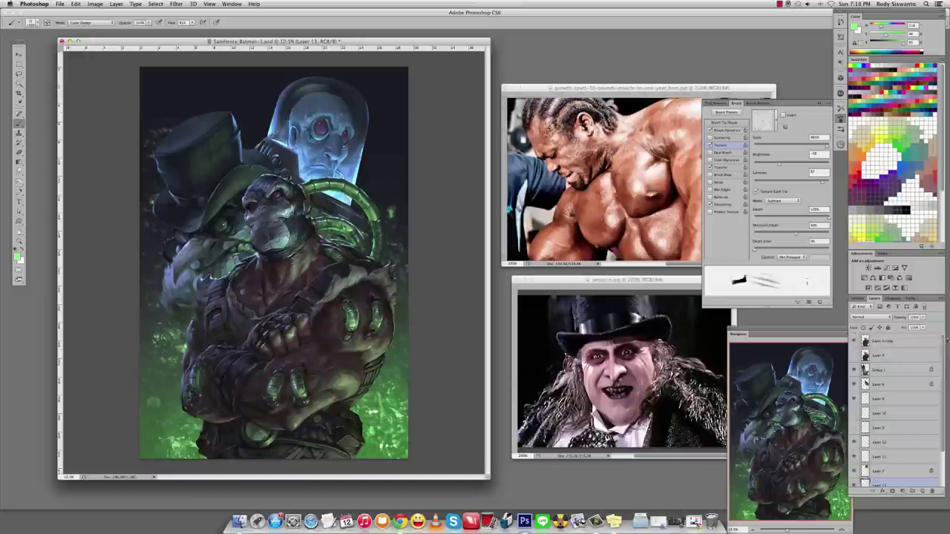
Add a new layer above all others and paint light green textured specks near the gorilla's belt in Color Dodge mode.
left_click(922, 491)
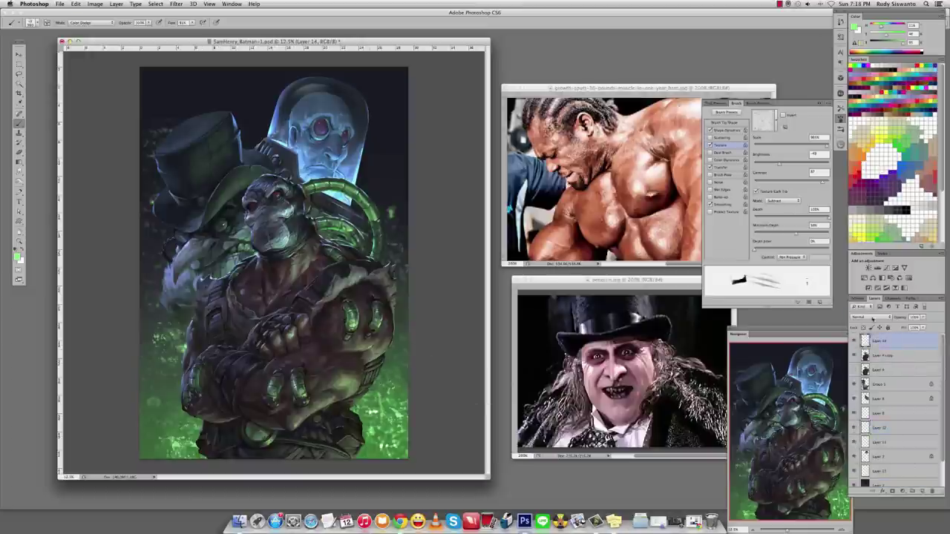
key("super+bracketleft")
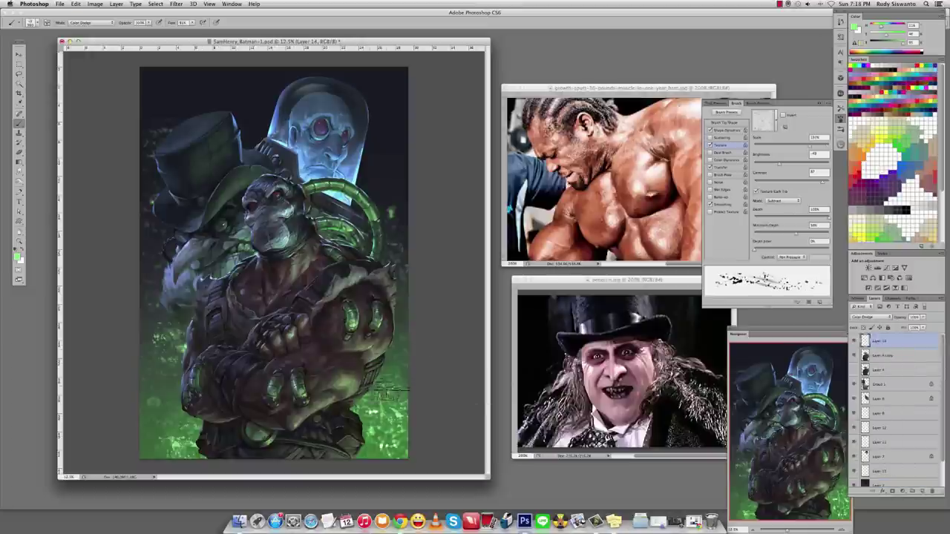
left_click_drag(345, 419, 392, 436)
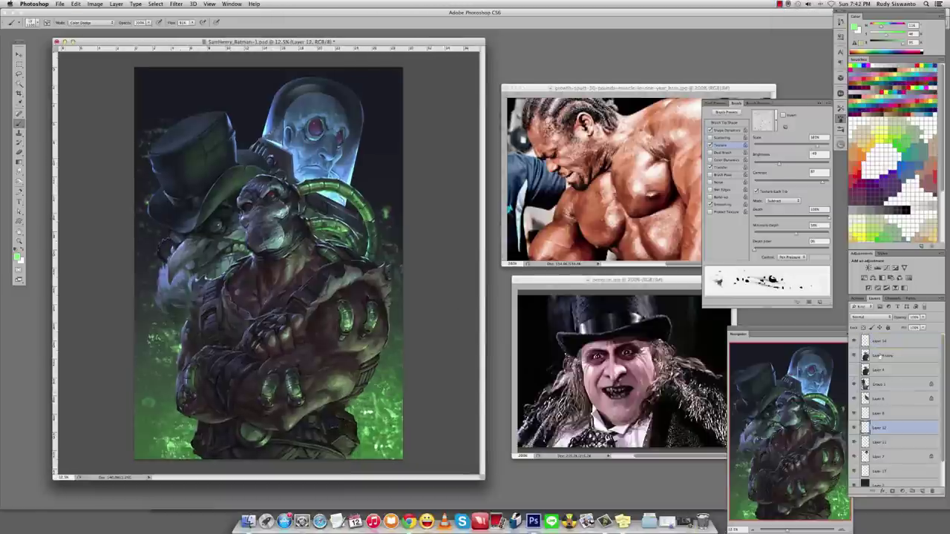
Add a new layer above Layer 4 and paint light green textured specks beside the penguin with a resized Color Dodge brush.
left_click(879, 369)
key("super+alt+shift+n")
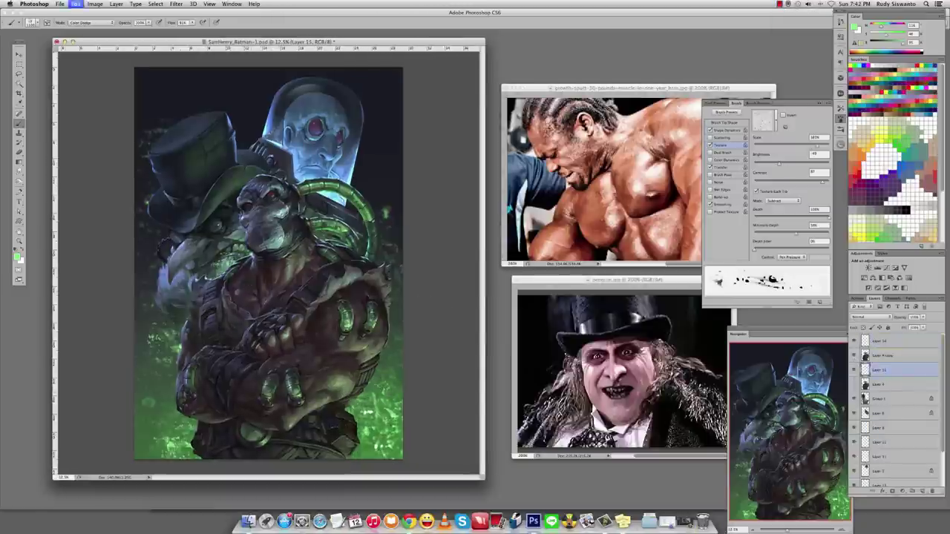
mouse_move(236, 264)
left_mouse_down()
mouse_move(189, 303)
mouse_move(208, 318)
mouse_move(208, 303)
mouse_move(208, 335)
mouse_move(196, 289)
mouse_move(198, 331)
mouse_move(156, 290)
left_mouse_up()
left_click(723, 122)
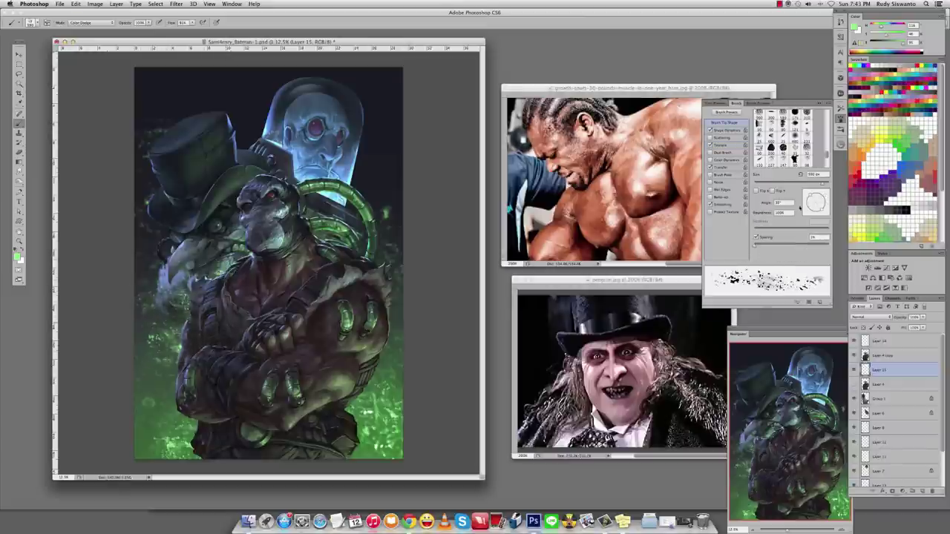
key("bracketleft")
key("bracketleft")
key("bracketleft")
key("bracketleft")
key("bracketleft")
key("bracketleft")
left_click_drag(145, 269, 165, 333)
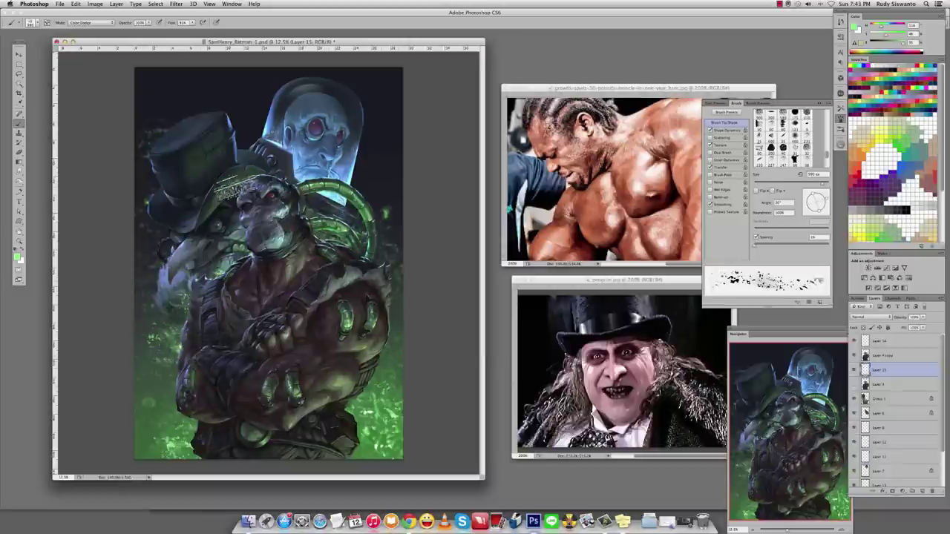
Apply a Motion Blur to the green specks on Layer 15.
left_click(175, 3)
mouse_move(194, 90)
left_click(282, 160)
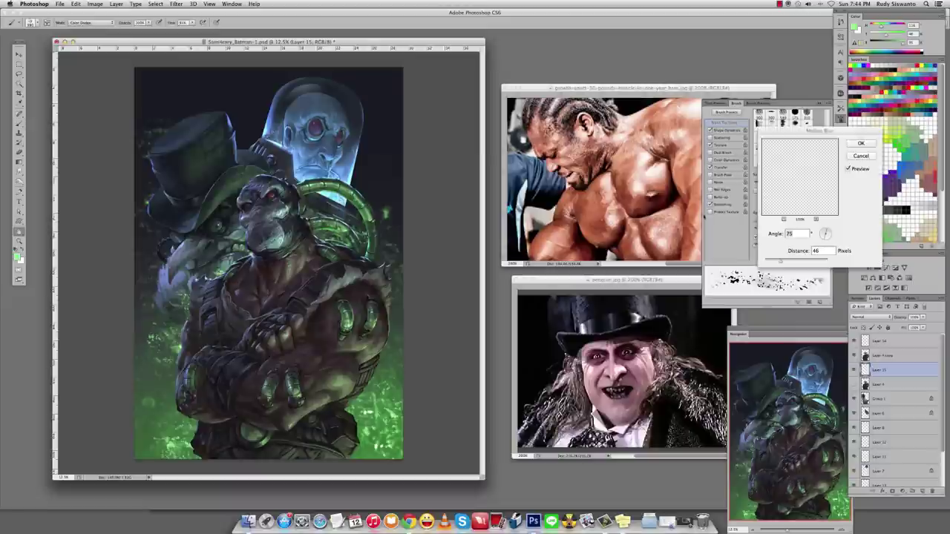
key("Return")
Paint green textured specks on Layer 14 around the gorilla's belt and the lower edge of the canvas.
key("b")
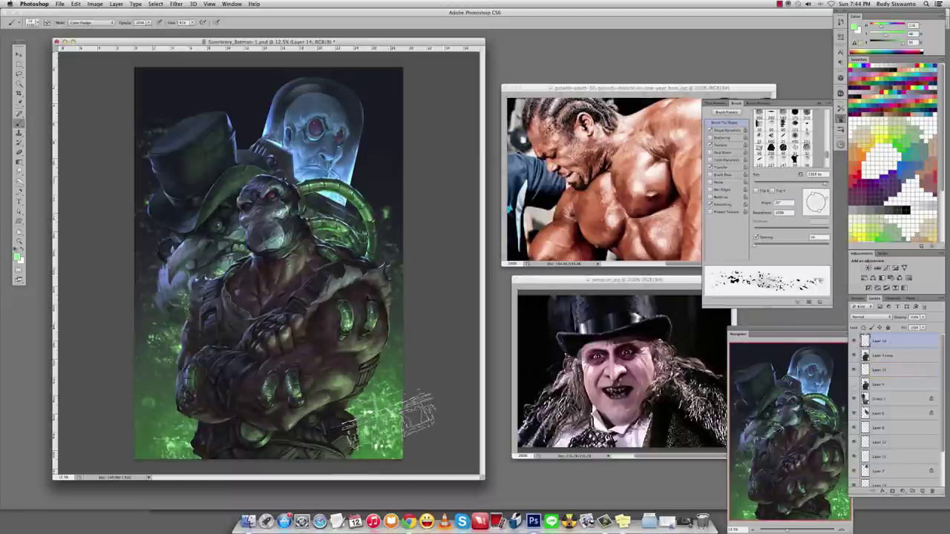
left_click(719, 144)
mouse_move(358, 424)
left_mouse_down()
mouse_move(323, 408)
mouse_move(389, 440)
mouse_move(343, 443)
left_mouse_up()
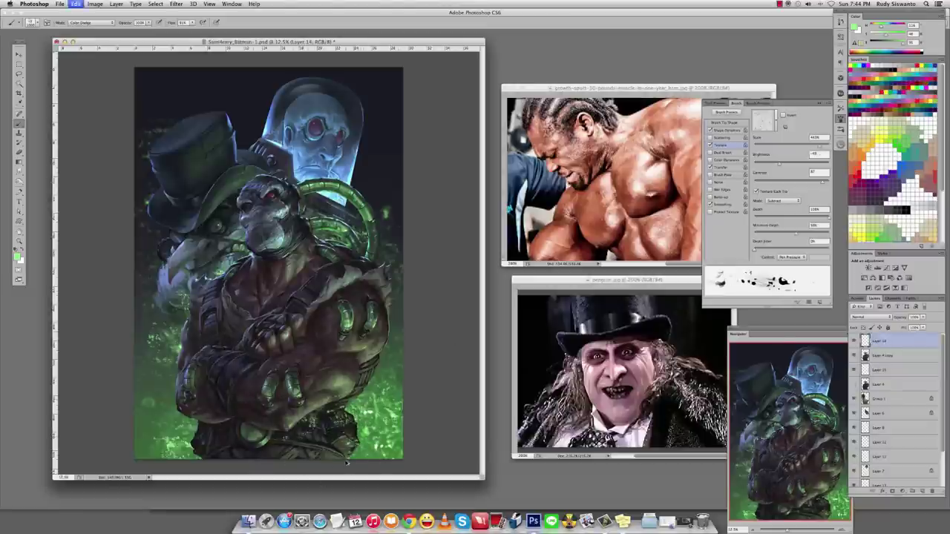
left_click_drag(295, 459, 193, 413)
Choose a solid dual-brush preset and paint small flecks in the dark background around the dome on Layer 14.
left_click(35, 23)
scroll(60, 259, "down", 5)
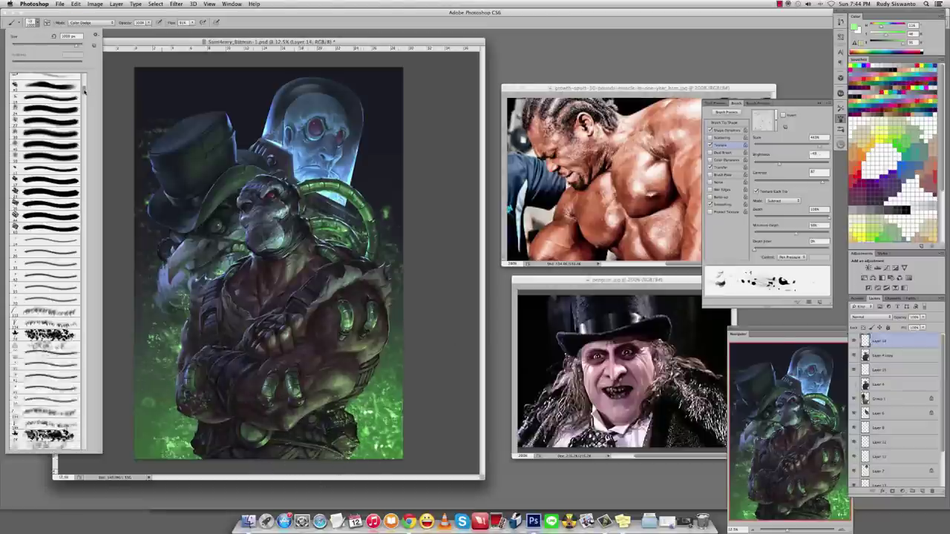
left_click(45, 278)
key("Return")
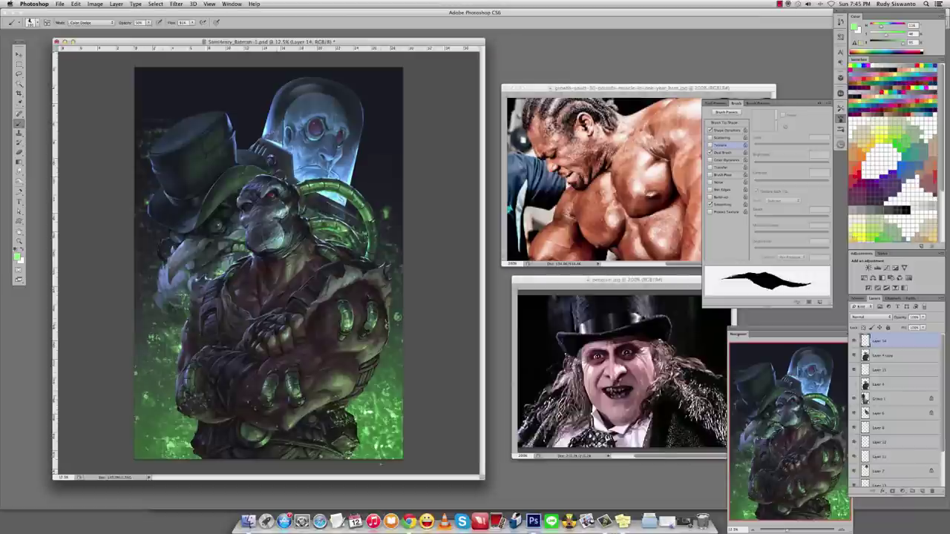
key("e")
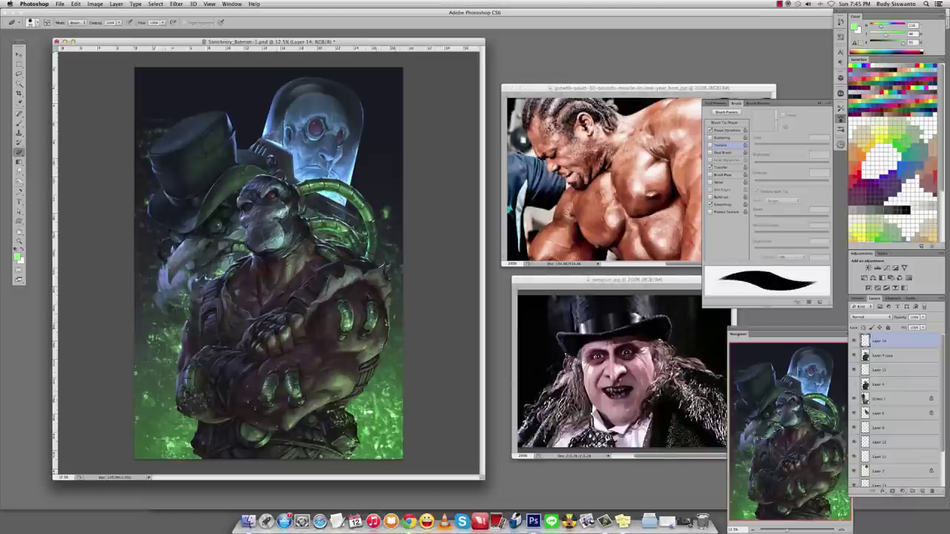
key("b")
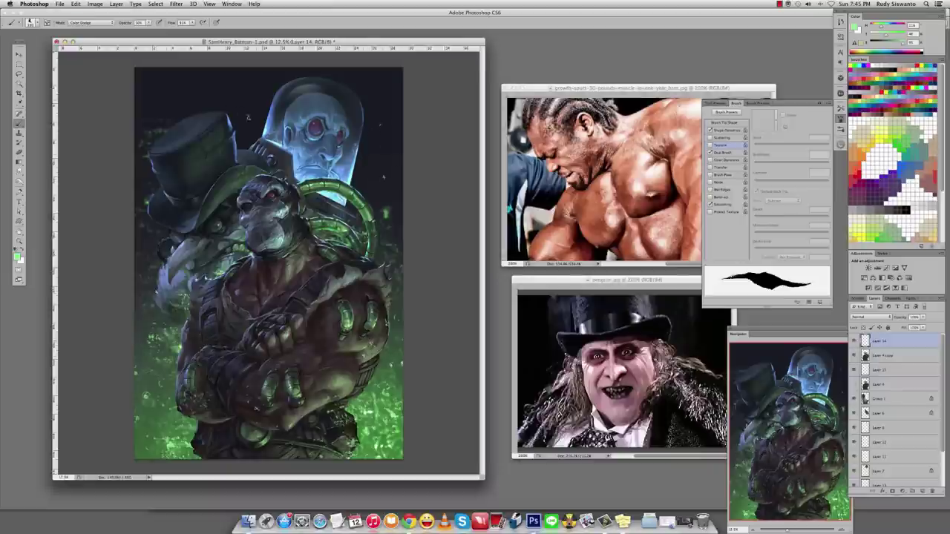
Apply a Lens Blur with radius 46 to the flecks on Layer 14.
left_click(175, 4)
mouse_move(195, 92)
left_click(290, 155)
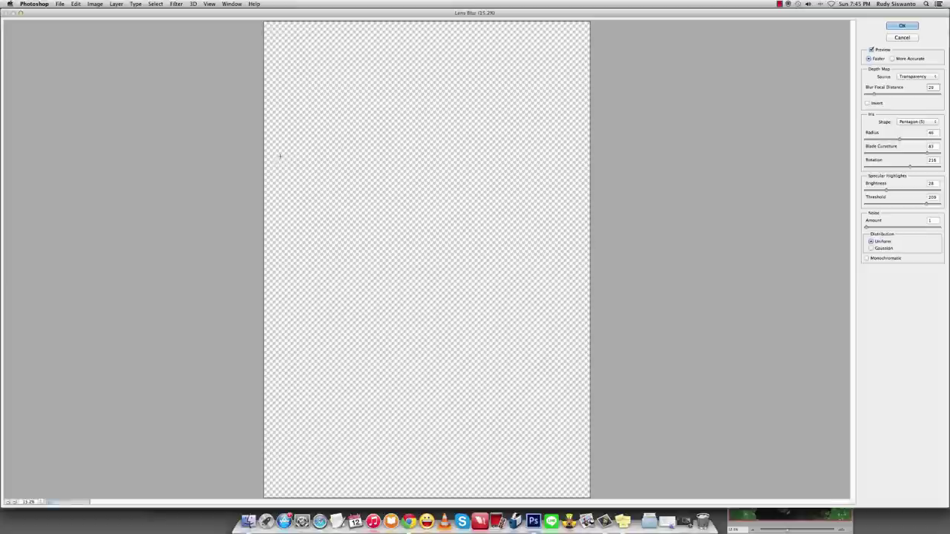
key("Return")
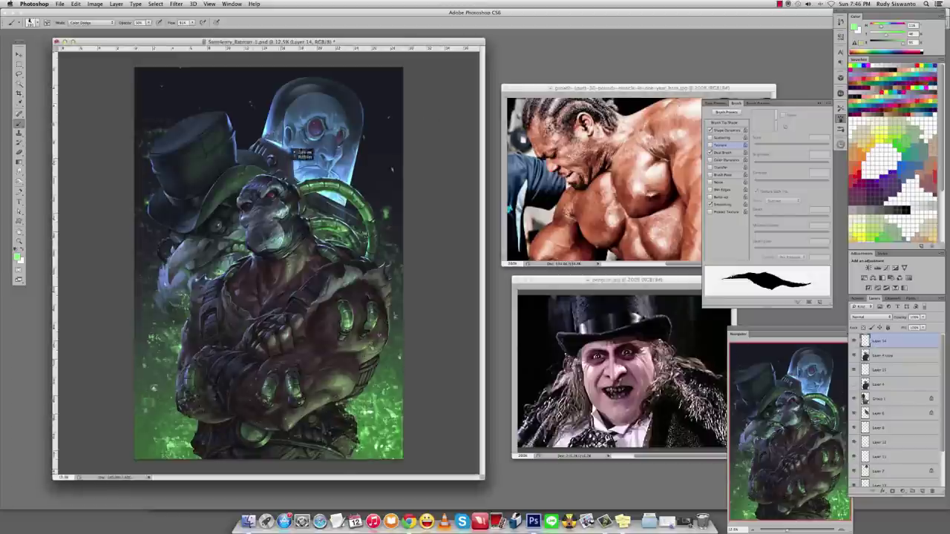
Apply a Gaussian Blur to the flecks on Layer 14.
left_click(176, 4)
mouse_move(194, 92)
left_click(290, 149)
left_click_drag(520, 217, 523, 221)
left_click(585, 117)
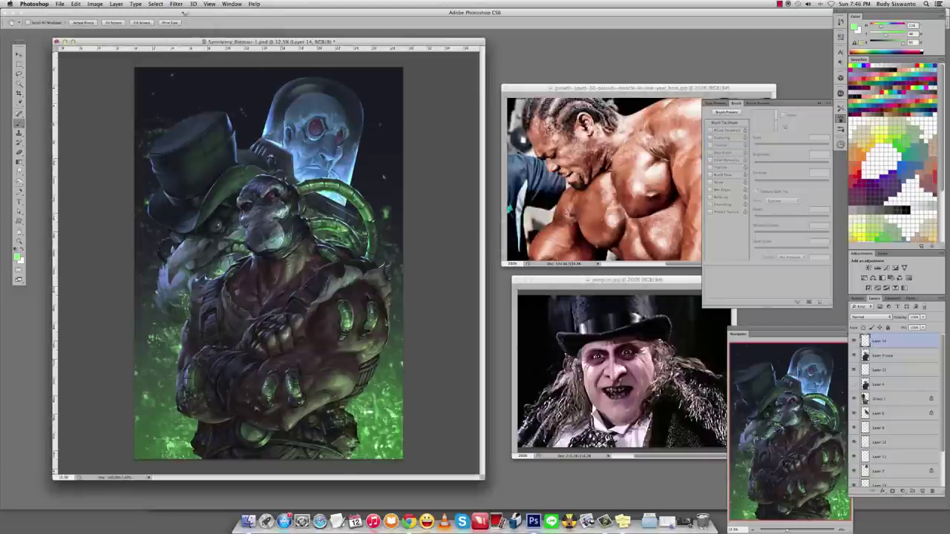
Apply a Motion Blur at an angle of -45° to the flecks on Layer 14, increasing the blur distance.
left_click(176, 4)
mouse_move(194, 92)
left_click(291, 162)
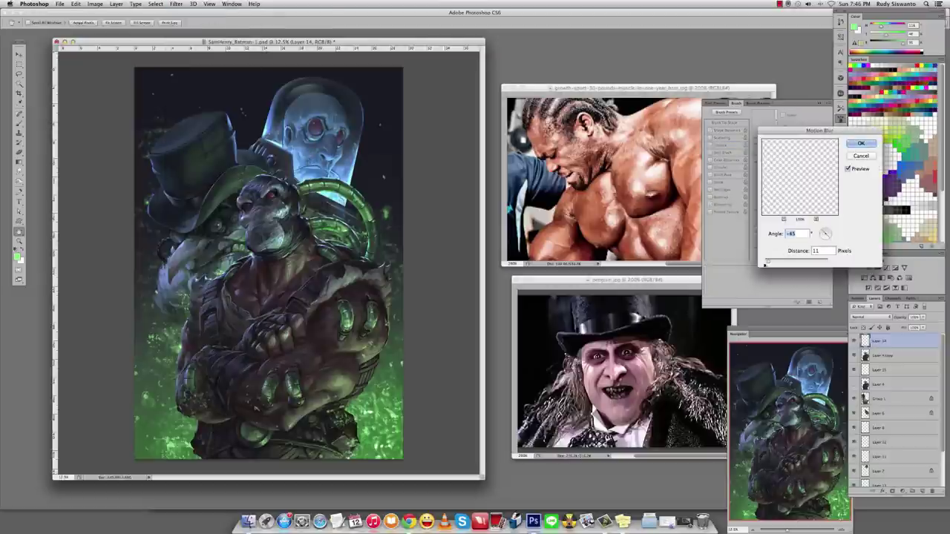
left_click_drag(766, 263, 776, 262)
left_click(854, 144)
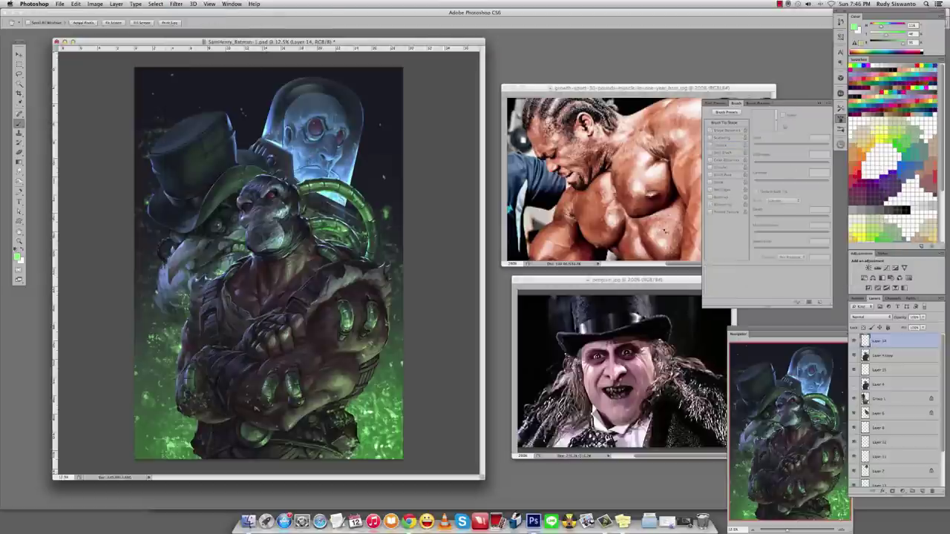
Dodge the highlights on the gorilla's chest and arm on Layer 4 copy with a large soft tip.
key("o")
key("alt+[")
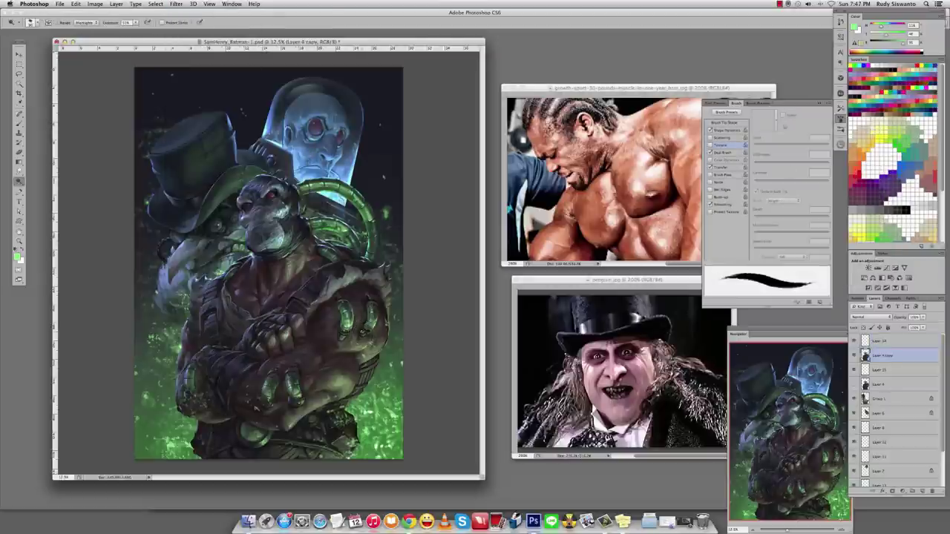
left_click(716, 102)
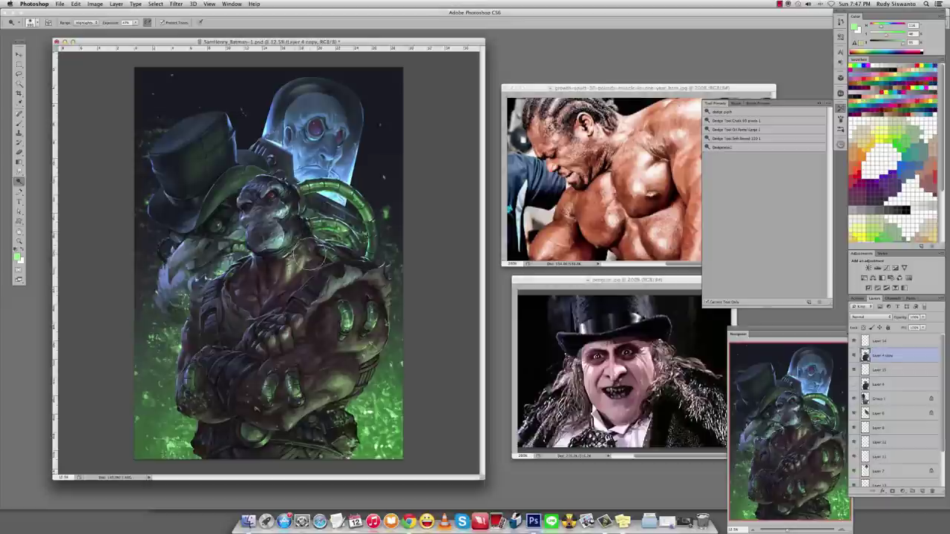
mouse_move(348, 356)
left_mouse_down()
mouse_move(311, 401)
mouse_move(368, 319)
left_mouse_up()
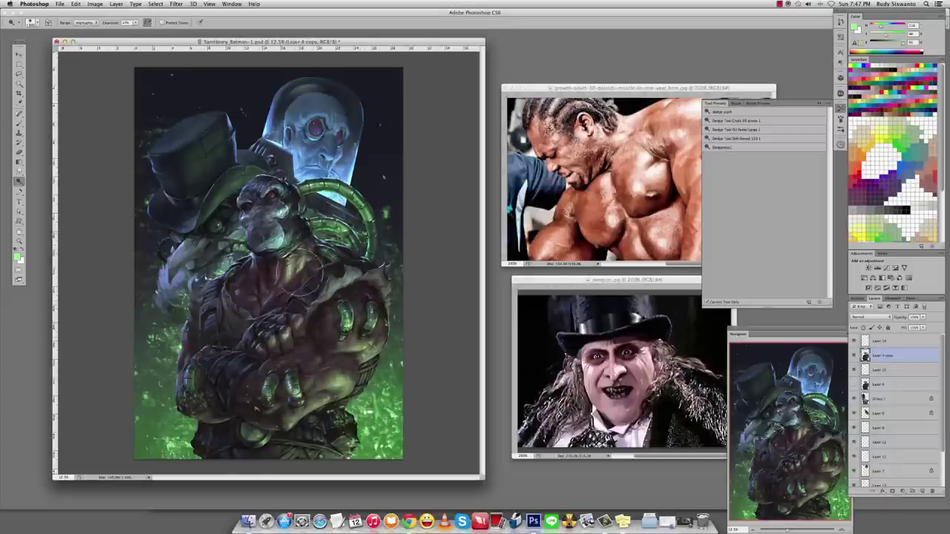
Paint sampled green highlights near the gorilla's belt with a textured Color Dodge brush at 62% opacity, locking transparent pixels.
key("b")
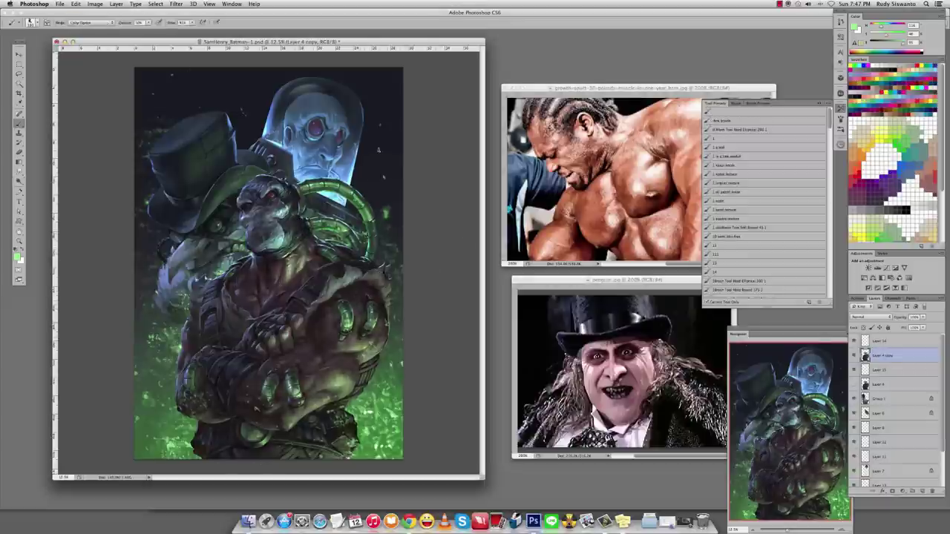
key("F5")
key("super+y")
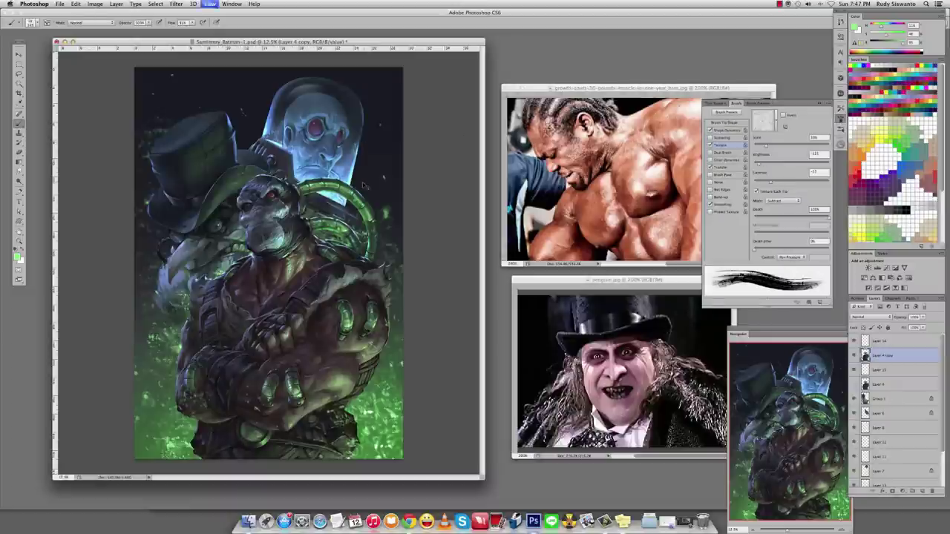
key("super+y")
right_click(367, 215, "shift")
left_click(393, 315)
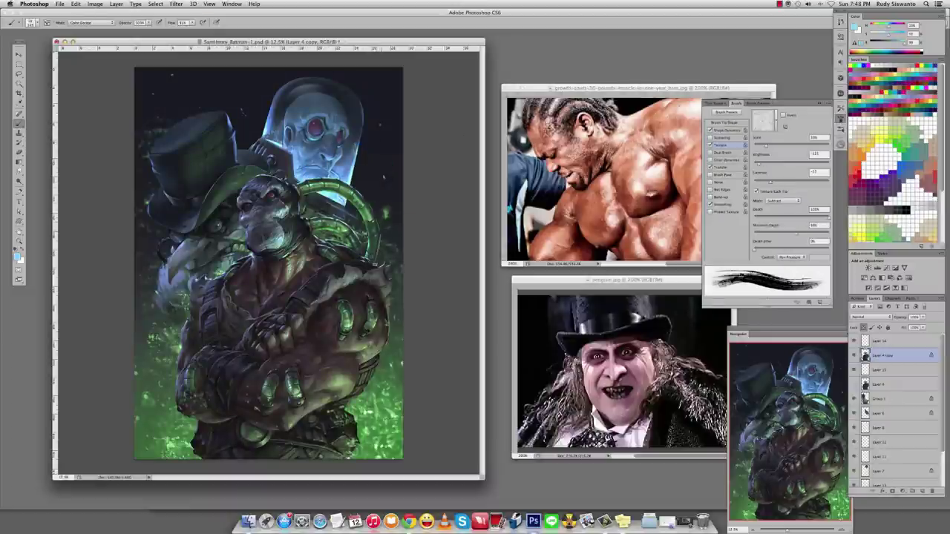
left_click(401, 364, "alt")
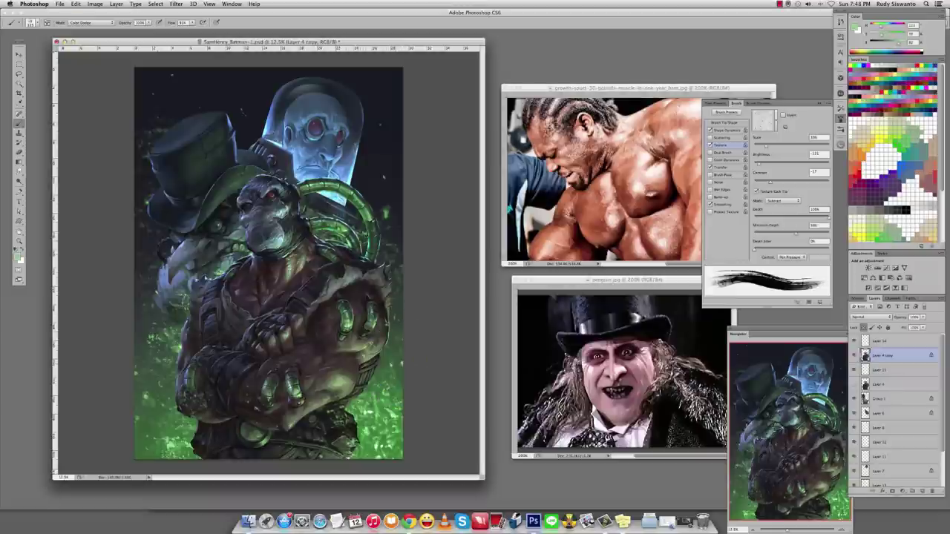
key("6")
key("2")
left_click(348, 404)
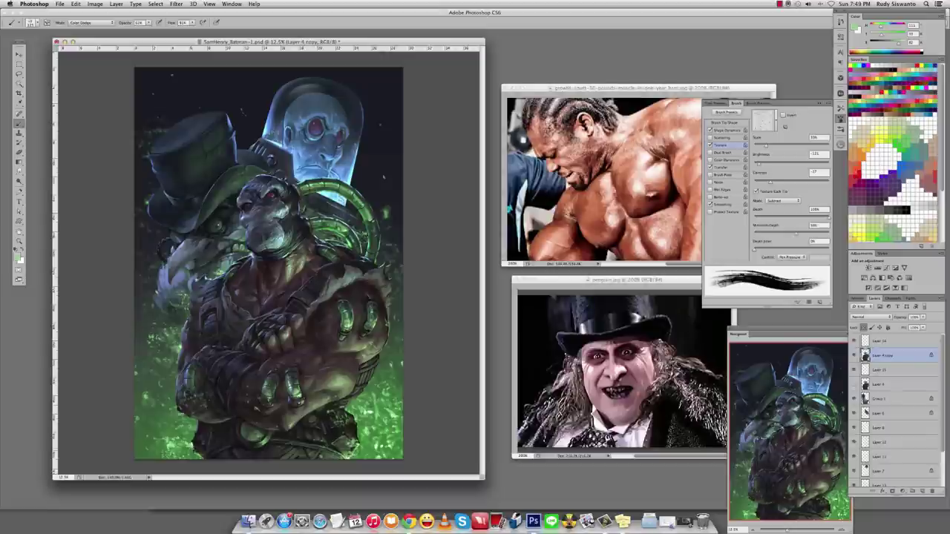
Try Color Dodge highlight strokes on the gorilla's neck and forearm, undoing and comparing them.
key("super+z")
key("super+z")
key("super+z")
key("super+z")
key("super+z")
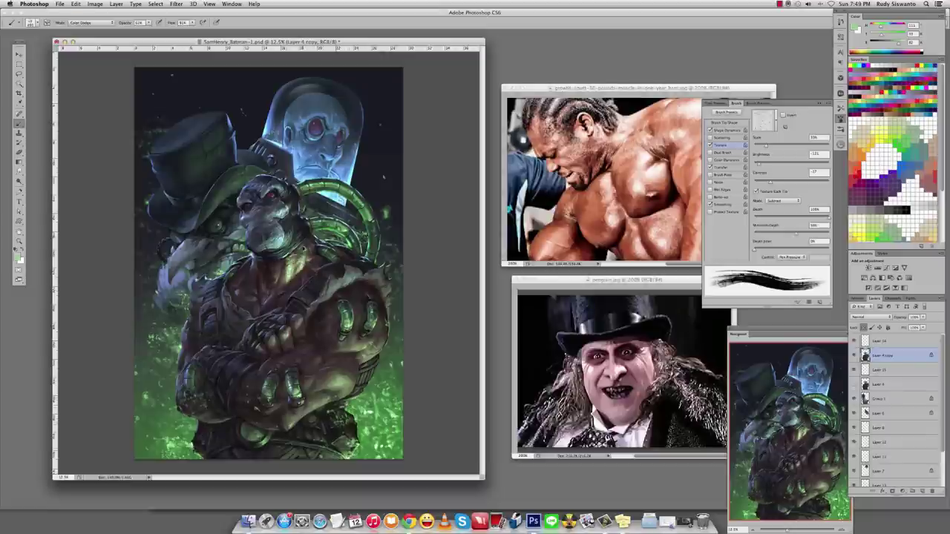
key("super+z")
key("super+z")
key("super+z")
key("super+z")
key("super+z")
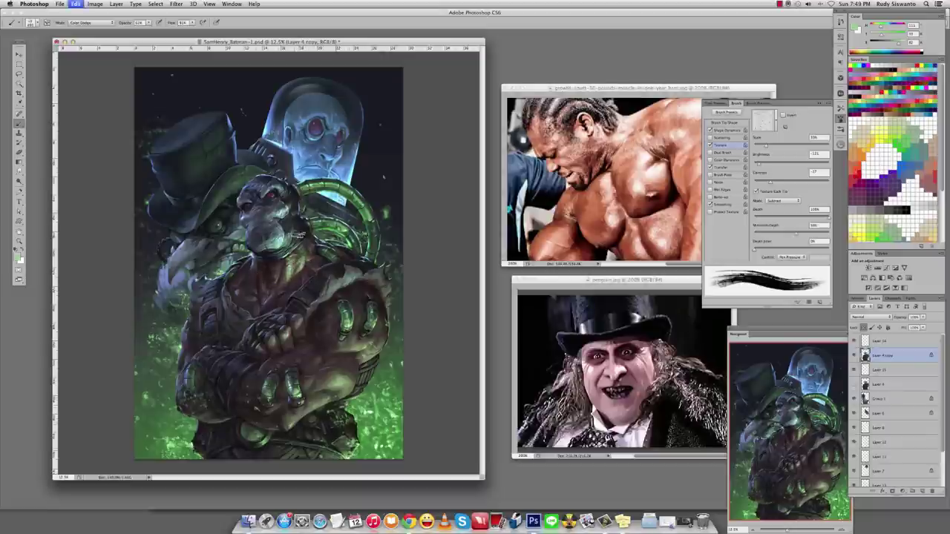
key("super+z")
key("super+z")
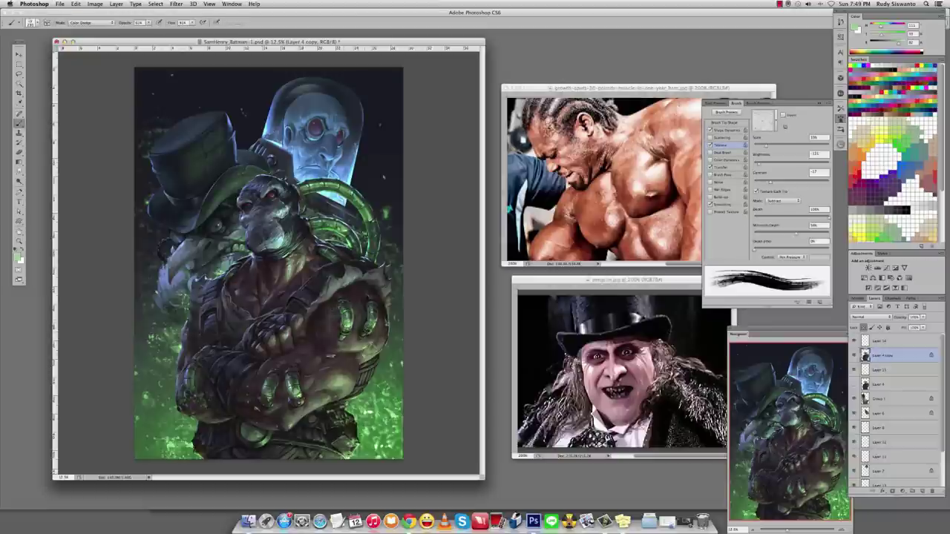
key("super+z")
key("super+z")
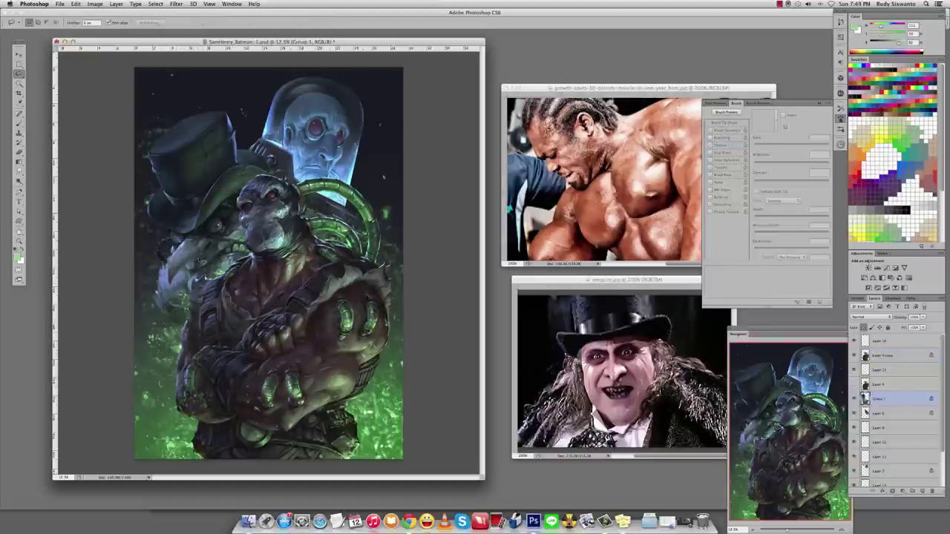
Switch to the penguin's Group 1 layer, try a Color Dodge highlight on its beak and undo it.
key("alt+[")
key("alt+[")
key("alt+[")
key("l")
key("b")
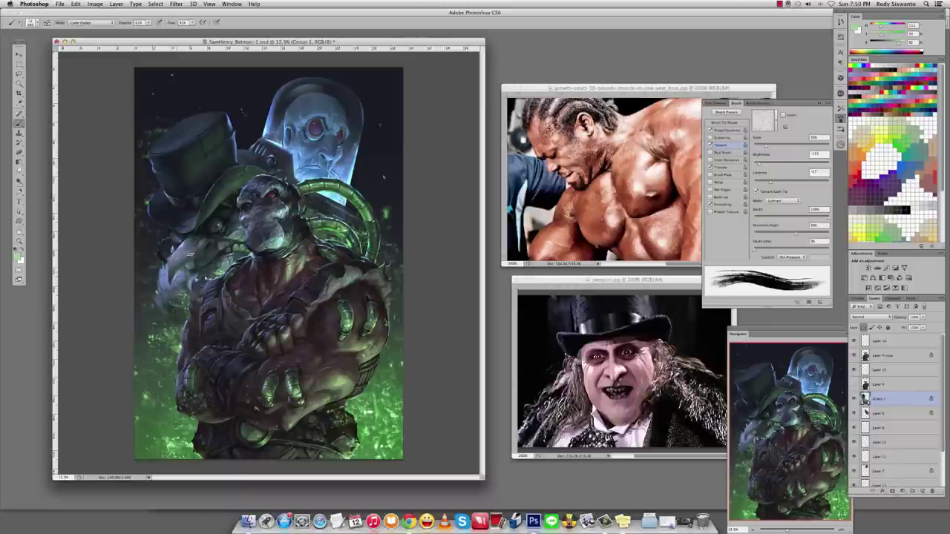
key("super+z")
key("super+z")
Reset the brush to Normal mode at 100% opacity and merge the glass-dome figure's layers into one.
key("shift+alt+n")
key("0")
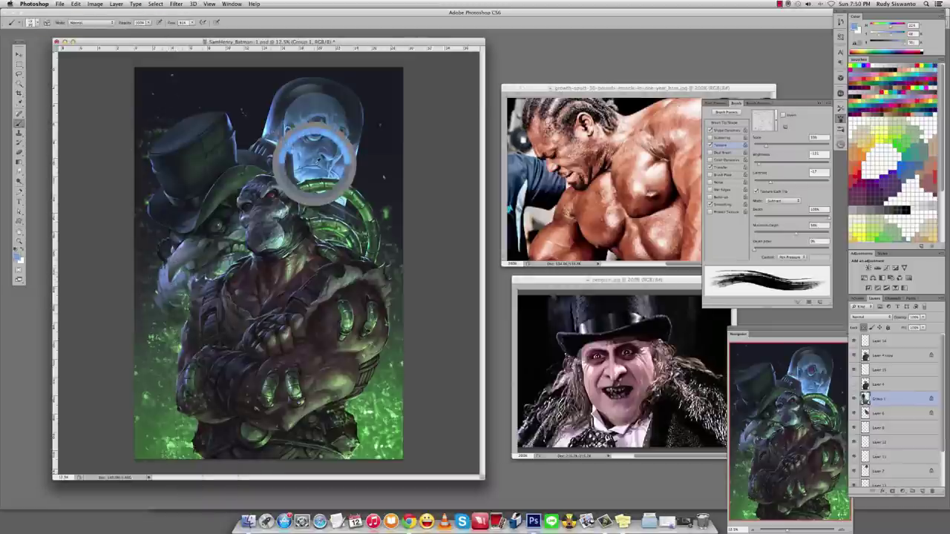
key("v")
left_click(318, 164)
left_click(879, 428)
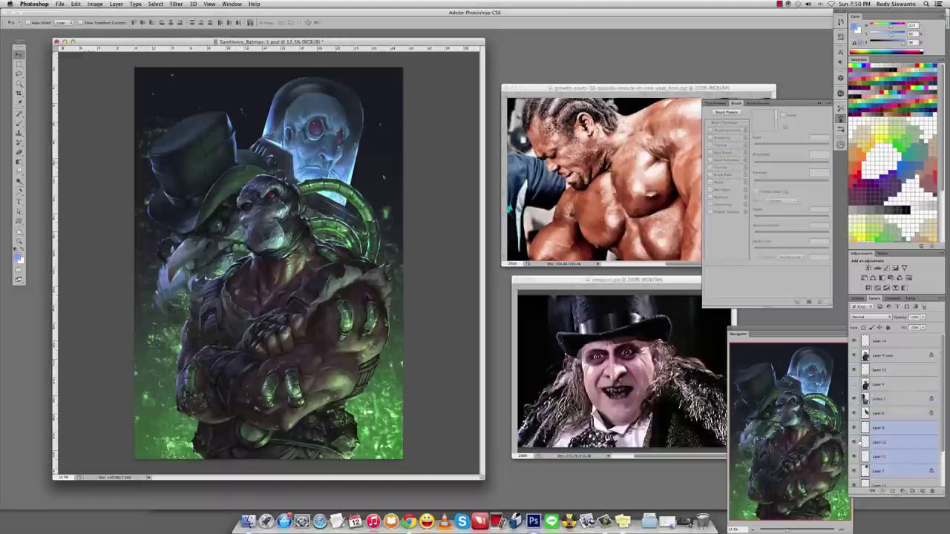
left_click(854, 442)
left_click(854, 442)
Refine the glass-dome figure's face and dome with sampled blue tones using the textured brush on its merged layer.
key("b")
key("super+plus")
left_click(335, 159, "alt")
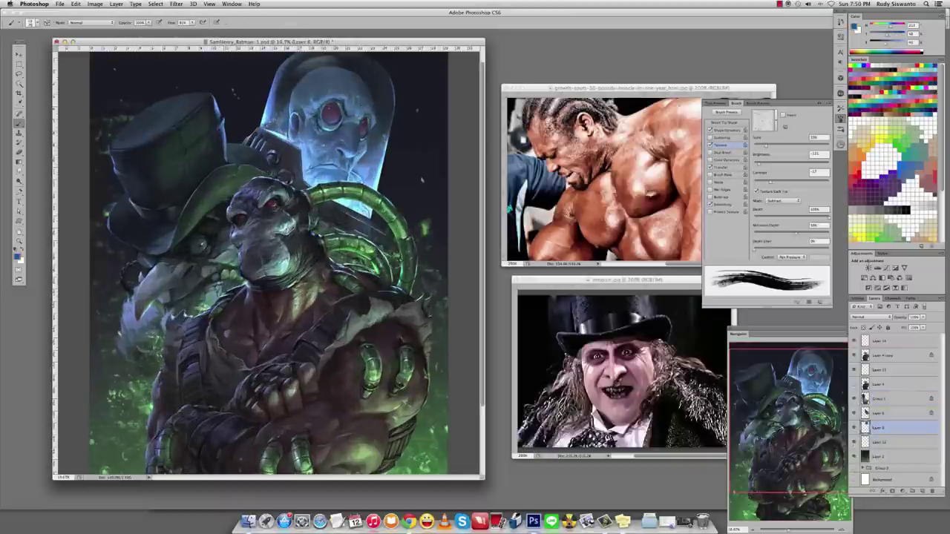
key("x")
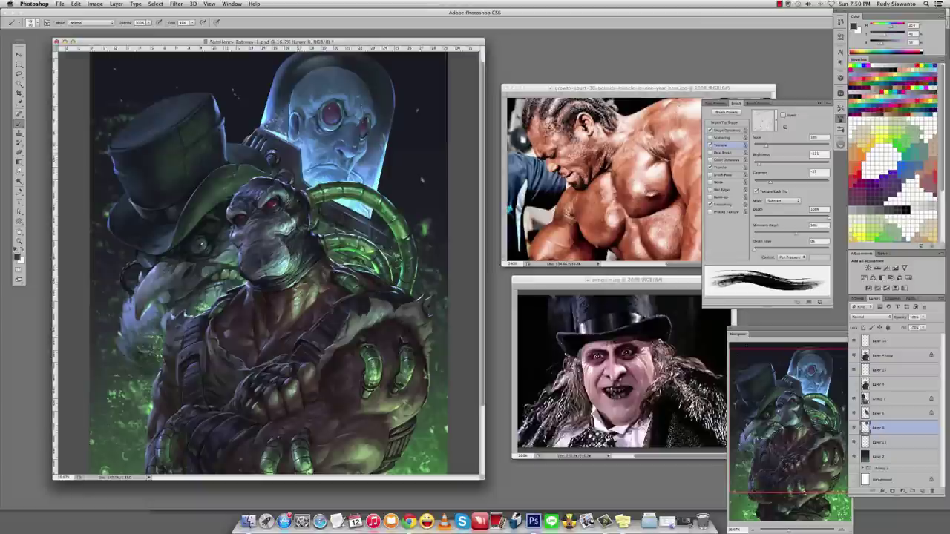
key("x")
left_click(320, 129, "alt")
left_click(349, 155, "alt")
left_click(346, 101, "alt")
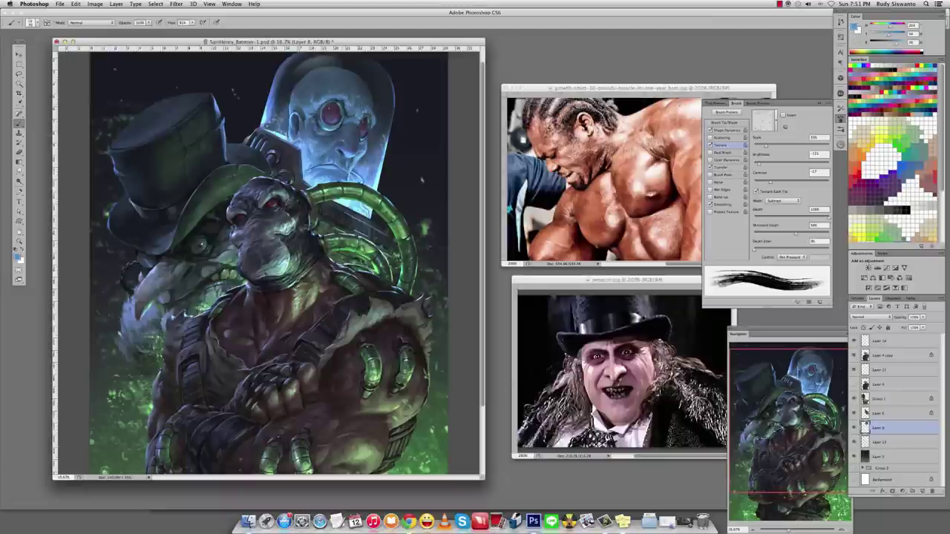
Switch to the penguin's Group 1 layer and touch up its hat, brim and beak with tones sampled from those areas.
left_click(278, 179, "ctrl")
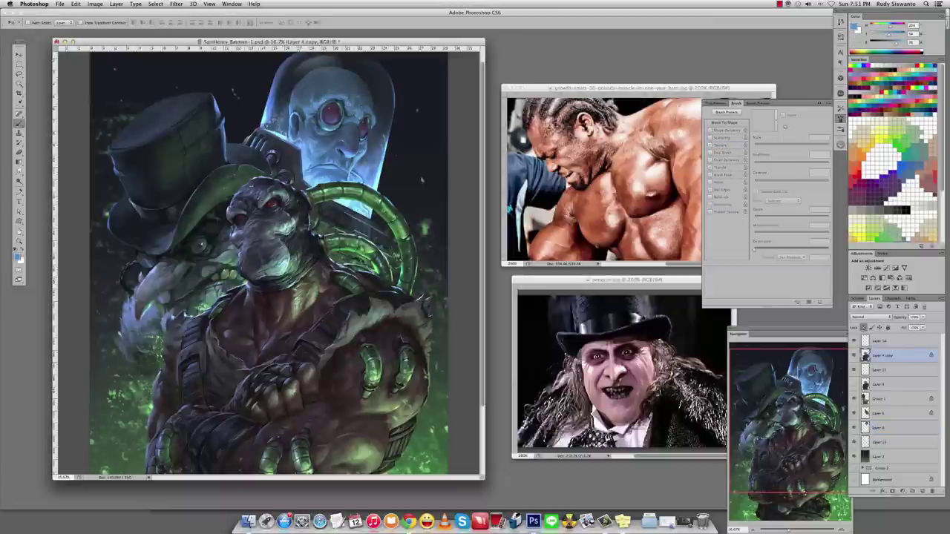
left_click(278, 180, "alt")
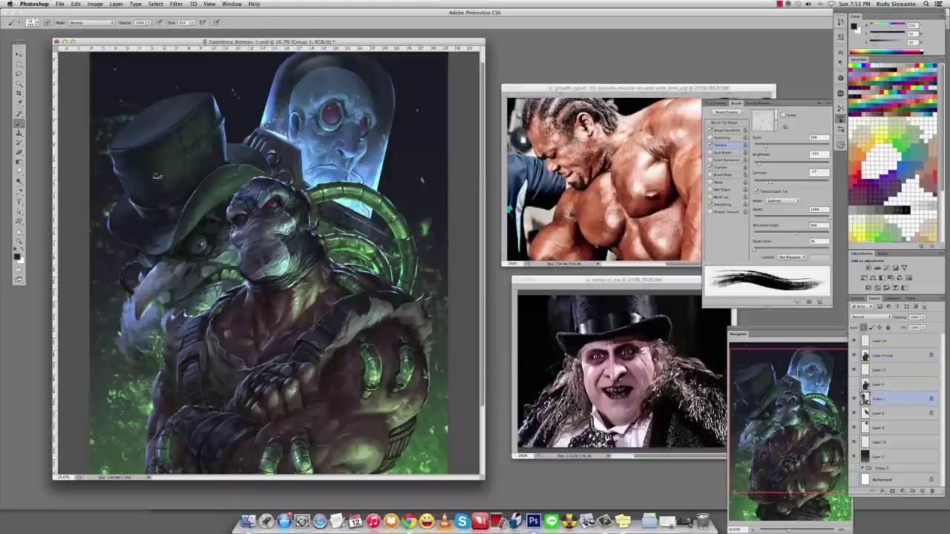
left_click(158, 177, "ctrl")
left_click(165, 181, "alt")
left_click(212, 180, "alt")
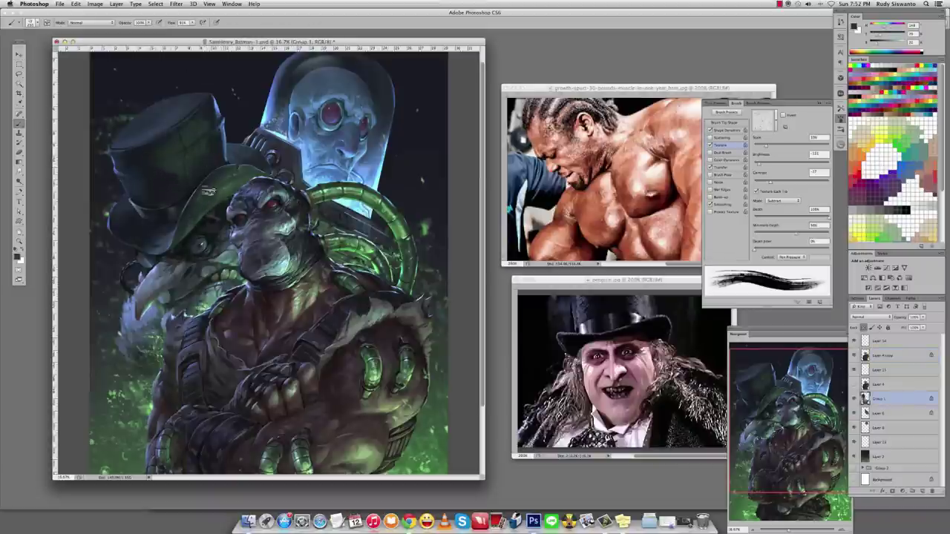
left_click(145, 286, "alt")
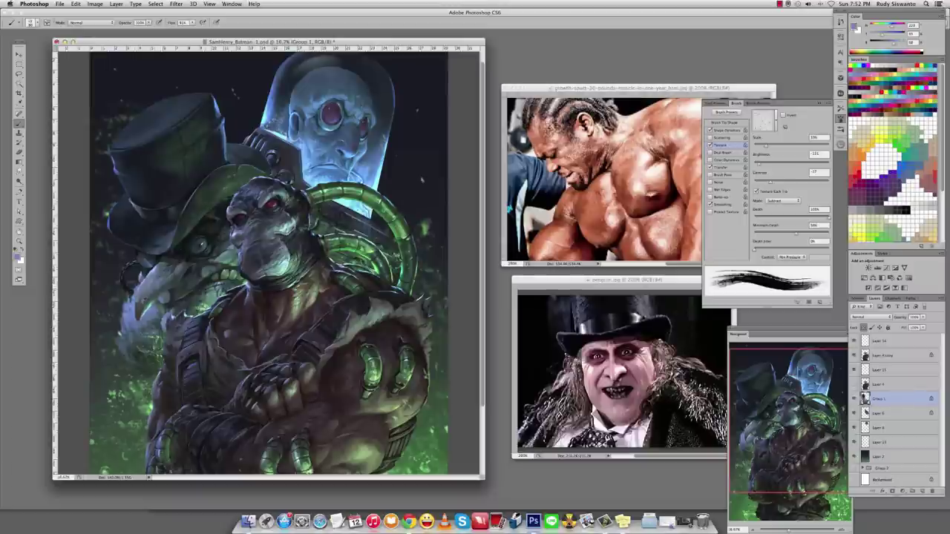
left_click(184, 265, "alt")
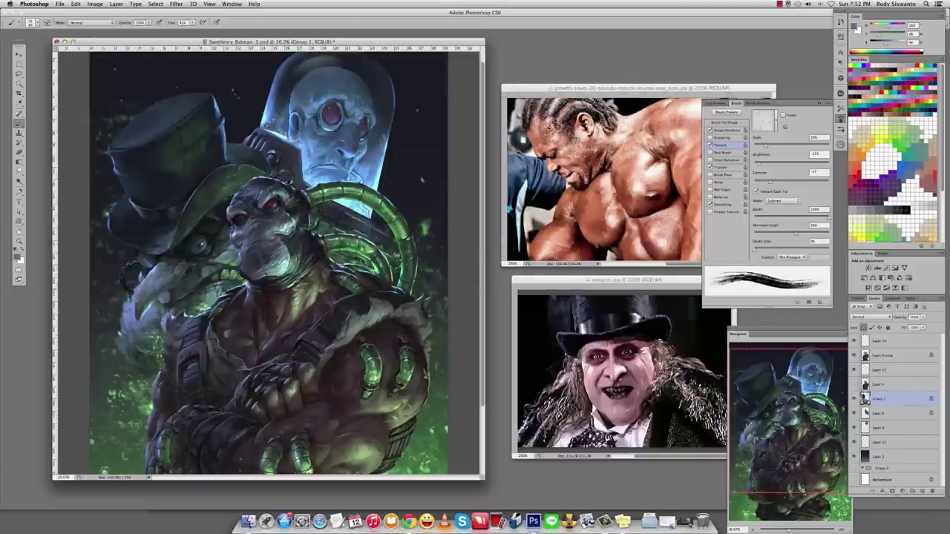
left_click(189, 276, "alt")
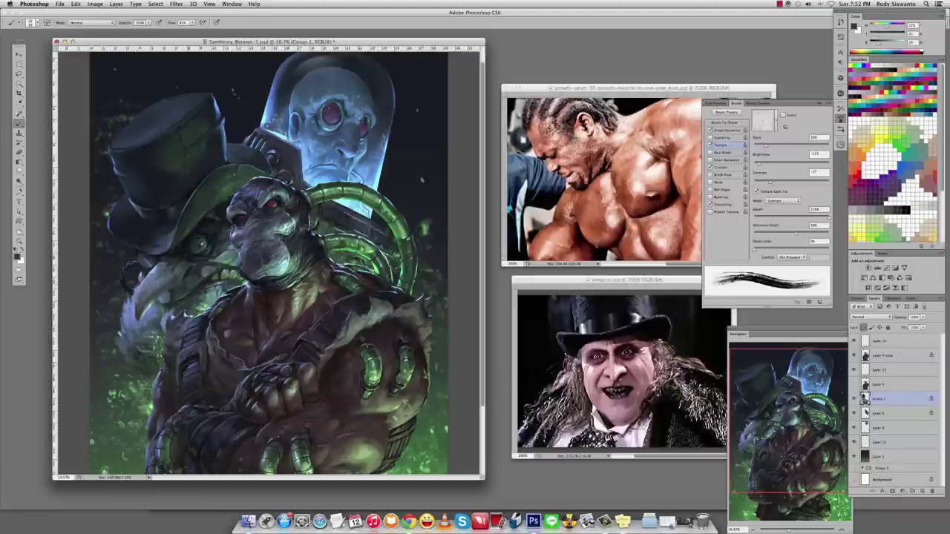
Add a new empty layer at the top of the layer stack.
key("z")
left_click(346, 238, "alt")
key("alt")
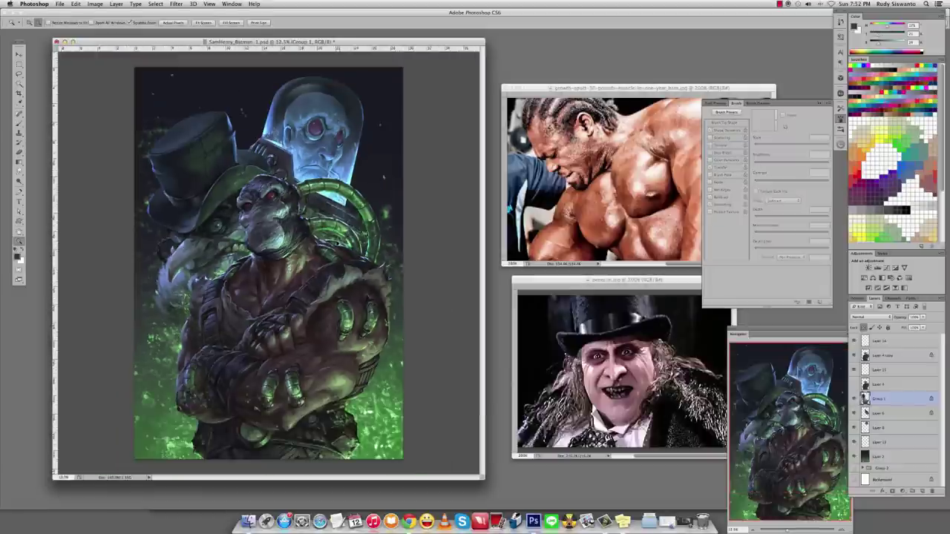
key("b")
key("ctrl+shift+alt+n")
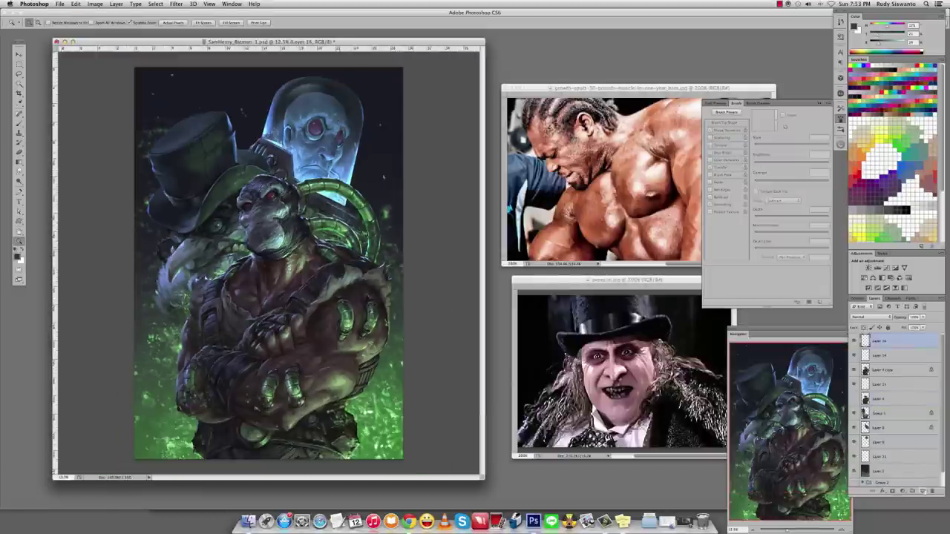
left_click(715, 103)
key("F5")
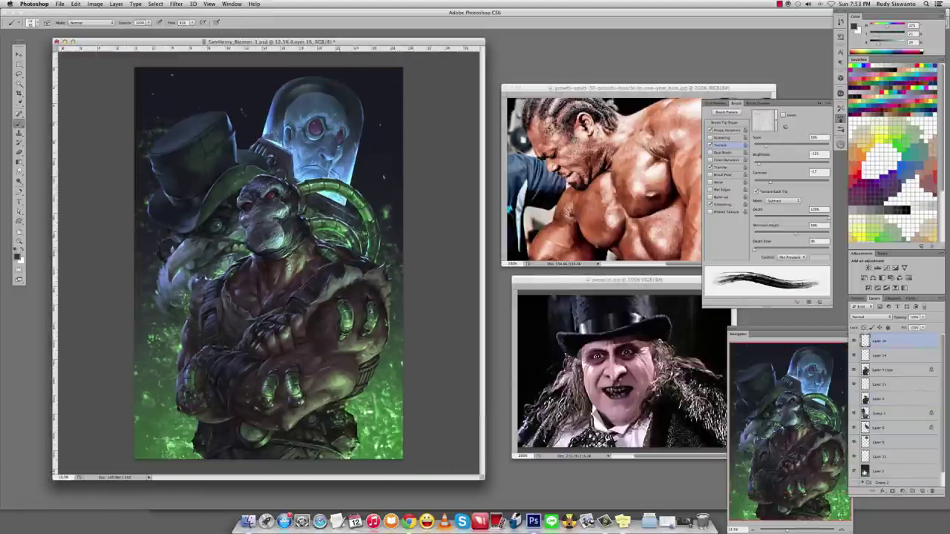
On the background's Layer 2, draw a large feathered elliptical selection around the characters and invert it.
left_click(879, 471)
key("l")
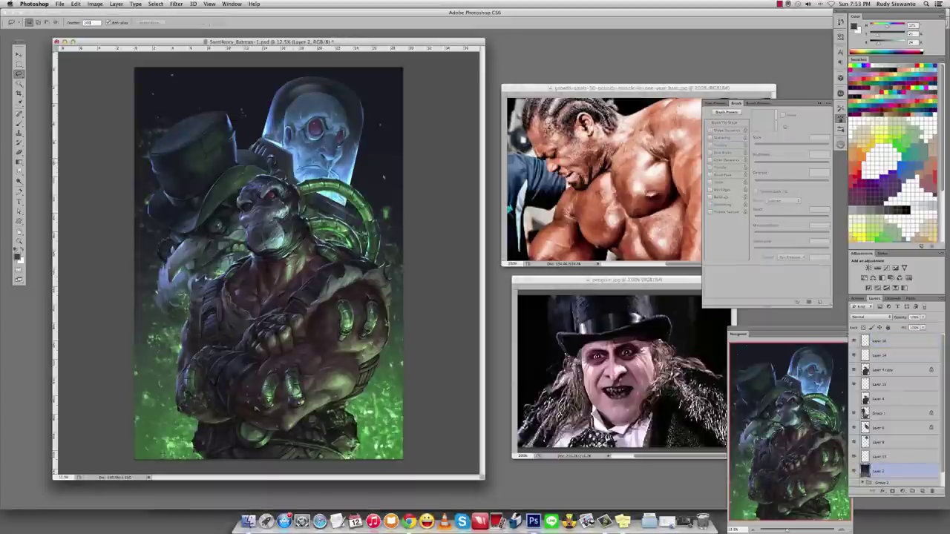
key("m")
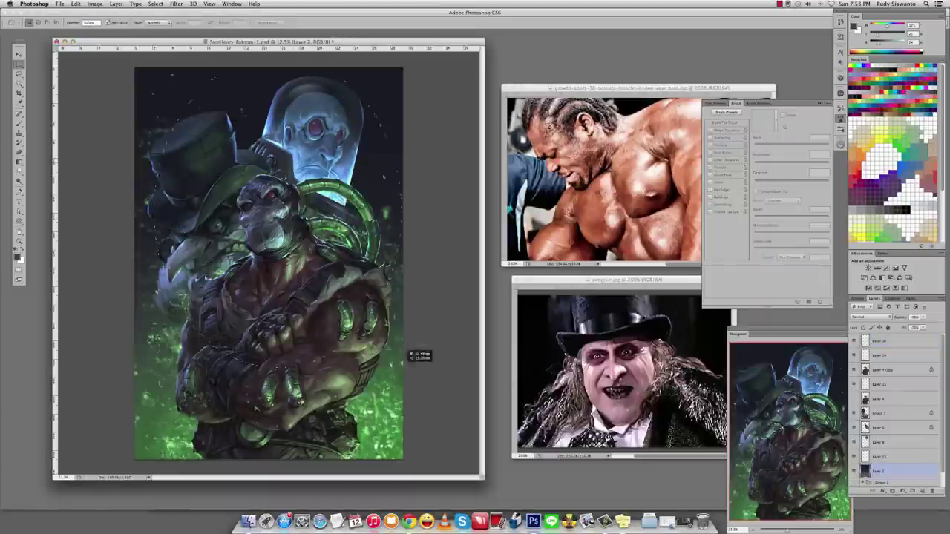
left_click_drag(417, 444, 420, 458)
key("super+z")
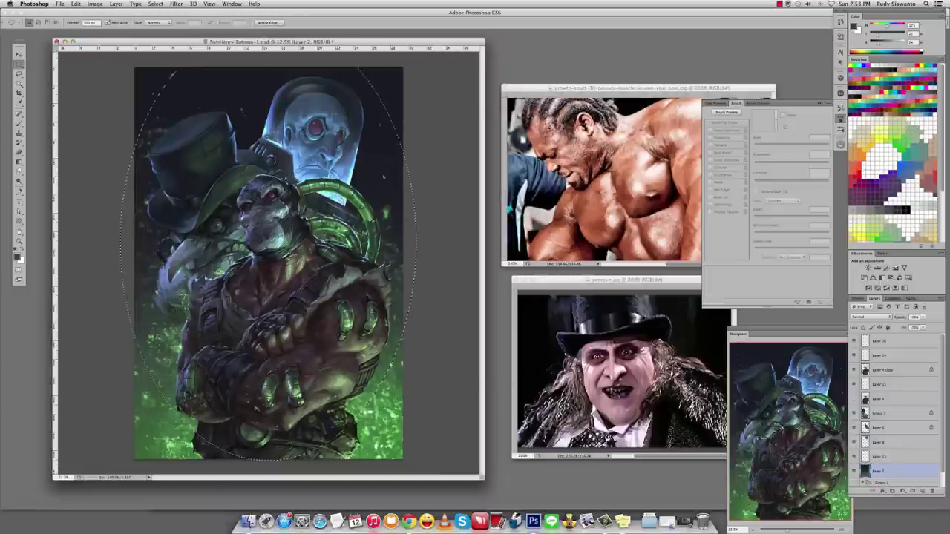
key("super+shift+i")
Darken the selected outer edges of the background to form a vignette.
key("super+u")
left_click_drag(791, 258, 780, 259)
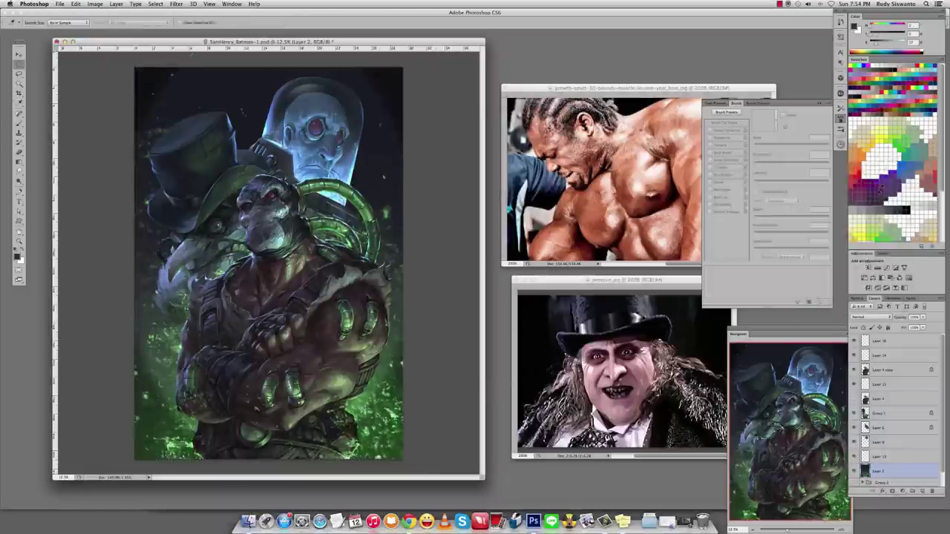
key("Return")
Add a darkening Levels adjustment layer above Layer 2 and mask out its central area with a soft black brush.
key("z")
left_click(317, 342, "alt")
left_click(904, 493)
left_click(920, 421)
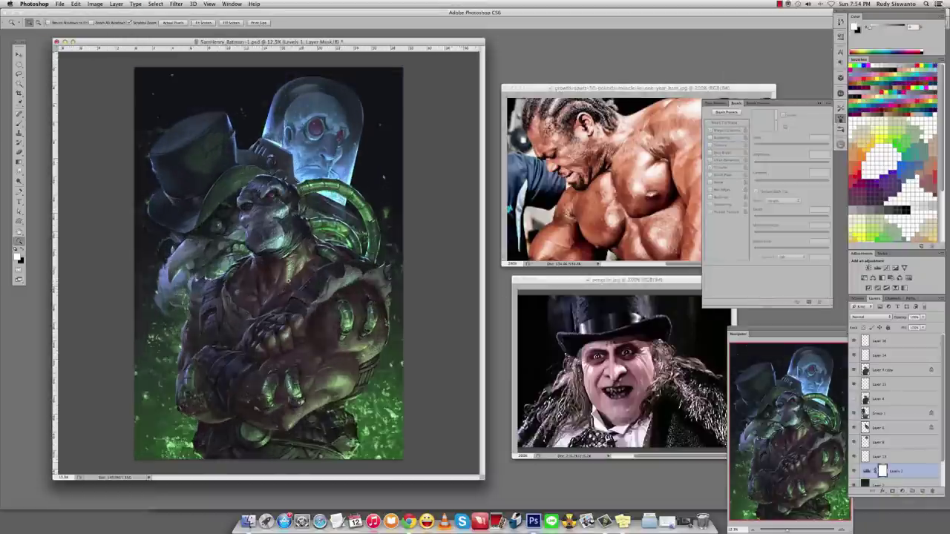
key("b")
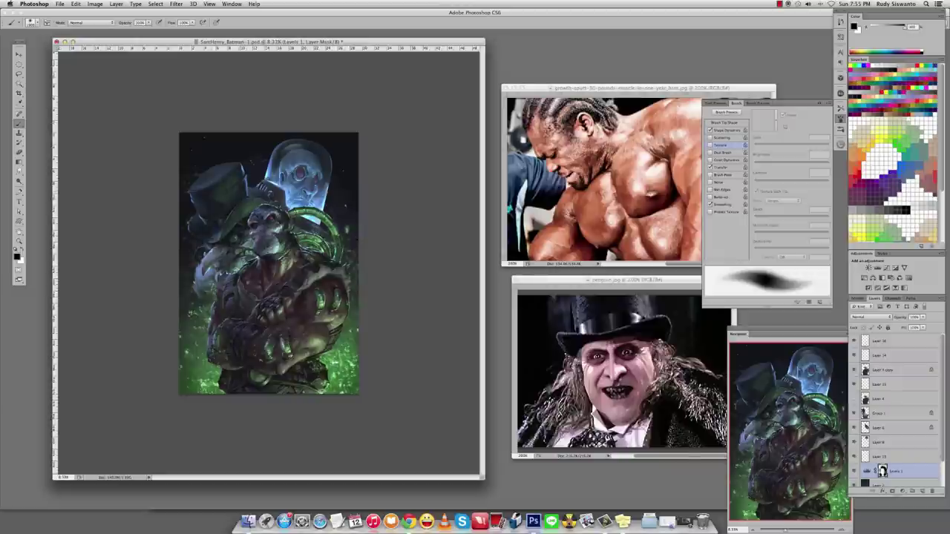
Add a Levels adjustment layer limited to the glass-dome figure, darken its midtones and compare the result at different magnifications.
left_click(897, 442)
left_click(902, 491)
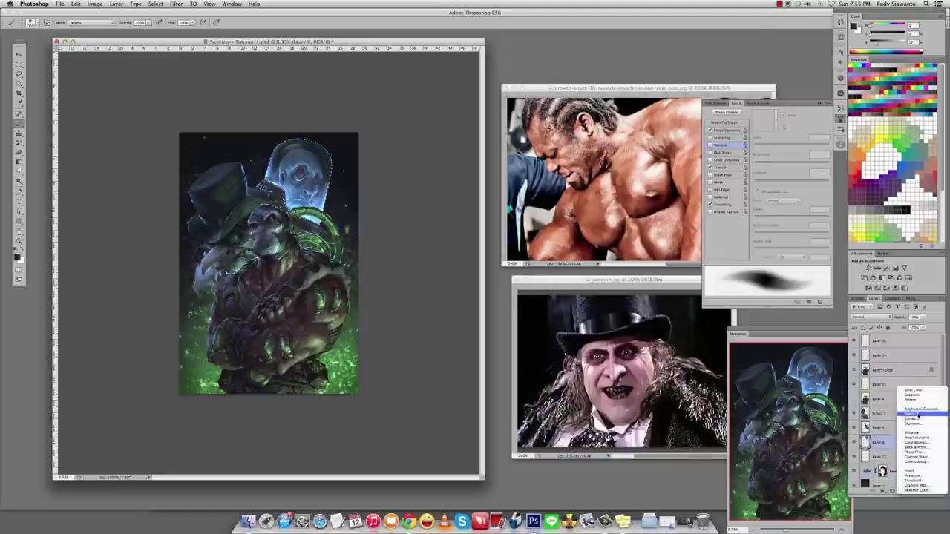
left_click(916, 417)
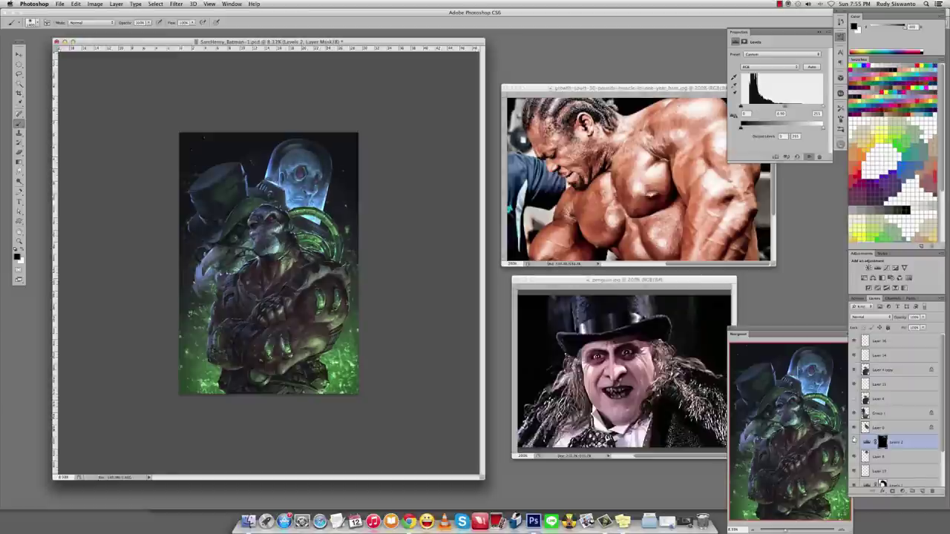
key("z")
left_click(293, 231)
left_click(315, 230, "alt")
left_click(318, 241)
left_click(316, 252, "alt")
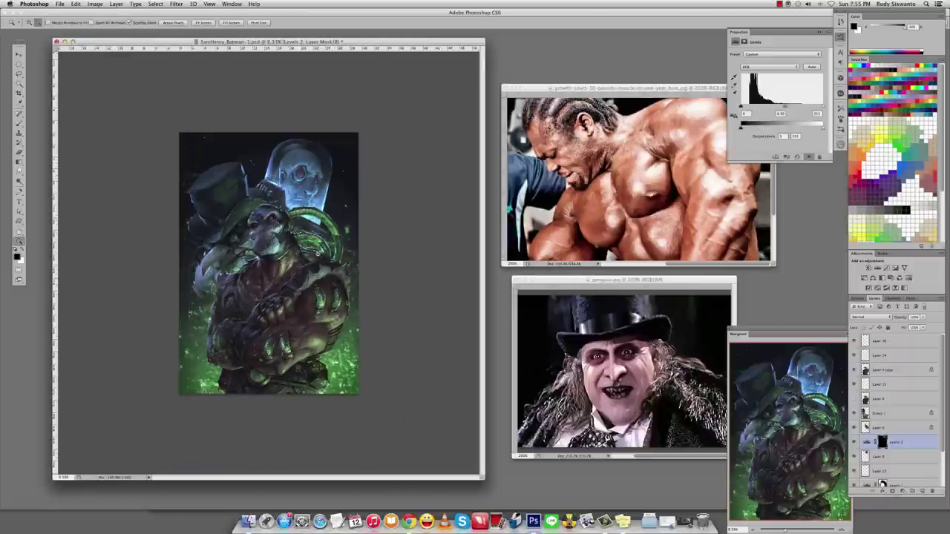
Make Layer 16 active, adjust a textured brush's scale, brightness and contrast, and sample light green from the background glow.
left_click(882, 341)
key("b")
left_click(841, 108)
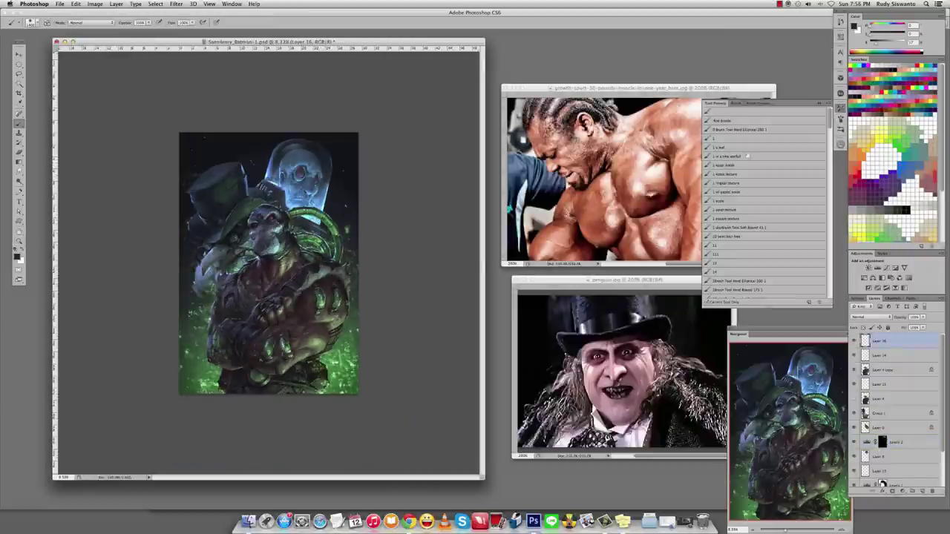
left_click(840, 119)
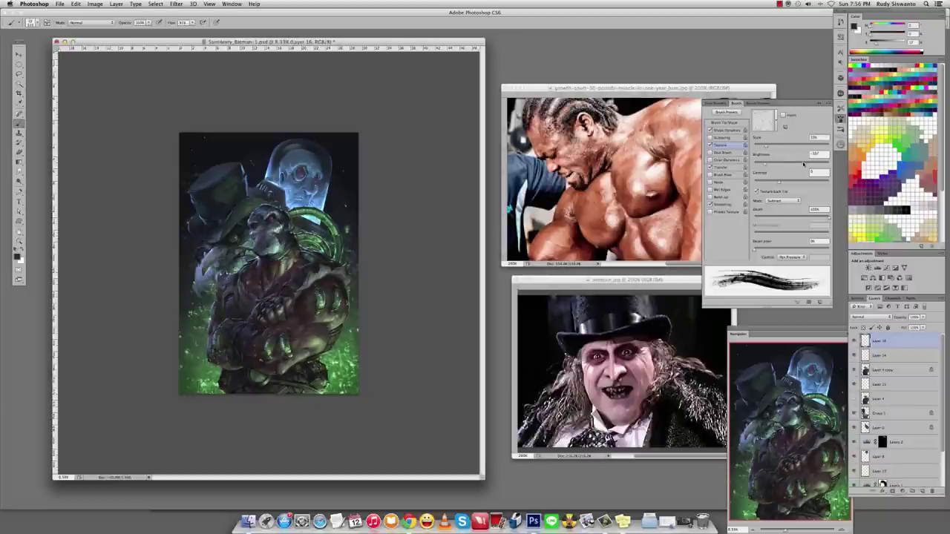
left_click_drag(803, 163, 785, 163)
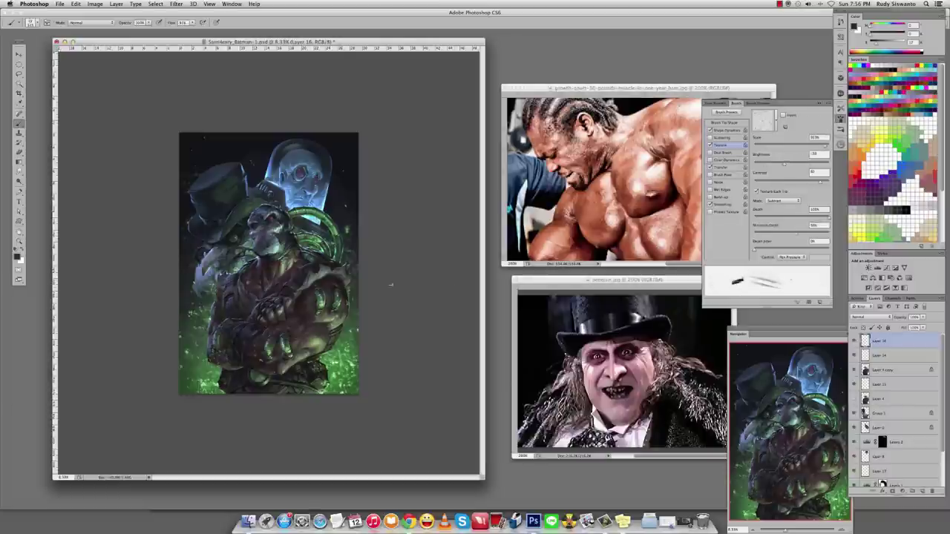
left_click(354, 334, "alt")
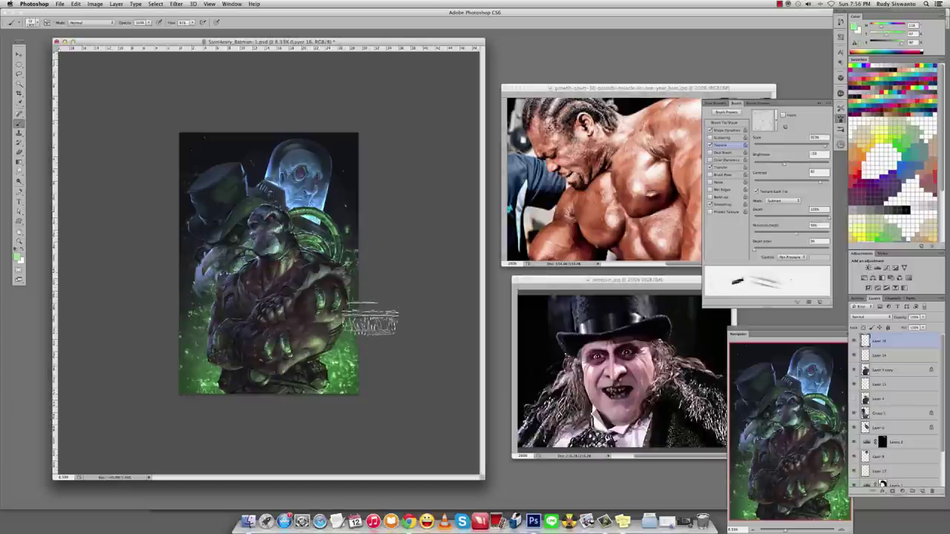
left_click(370, 316, "ctrl")
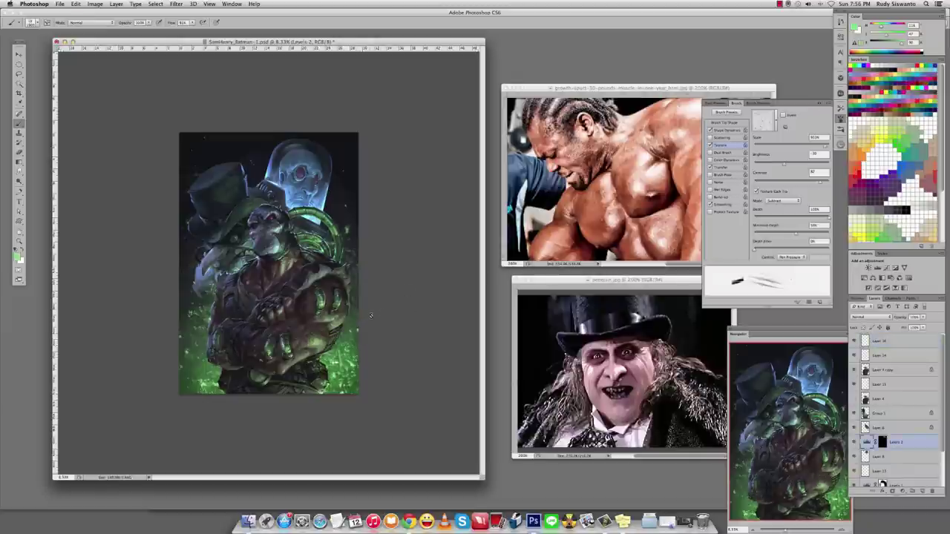
left_click(371, 317, "ctrl")
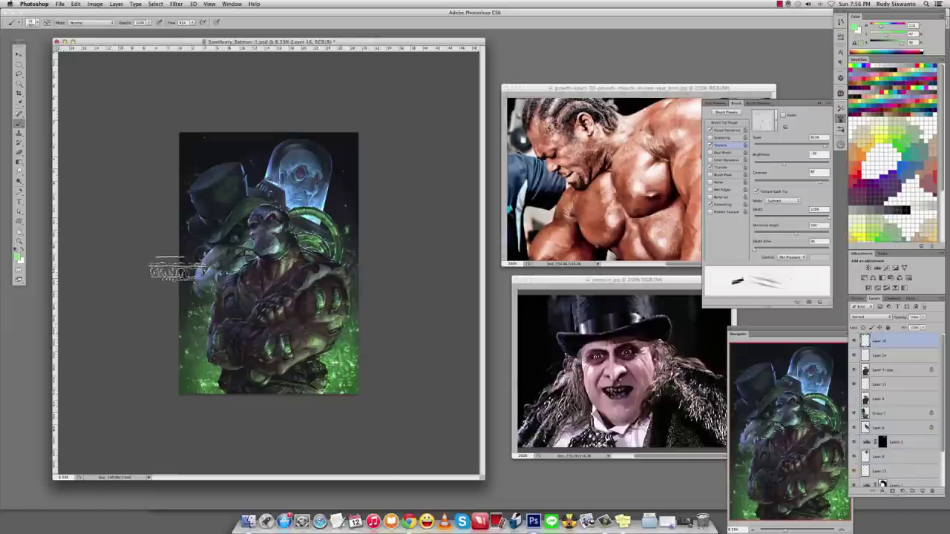
Choose a different brush with reduced flow and paint light green flecks along the illustration's edge on Layer 16.
right_click(168, 110)
double_click(45, 228)
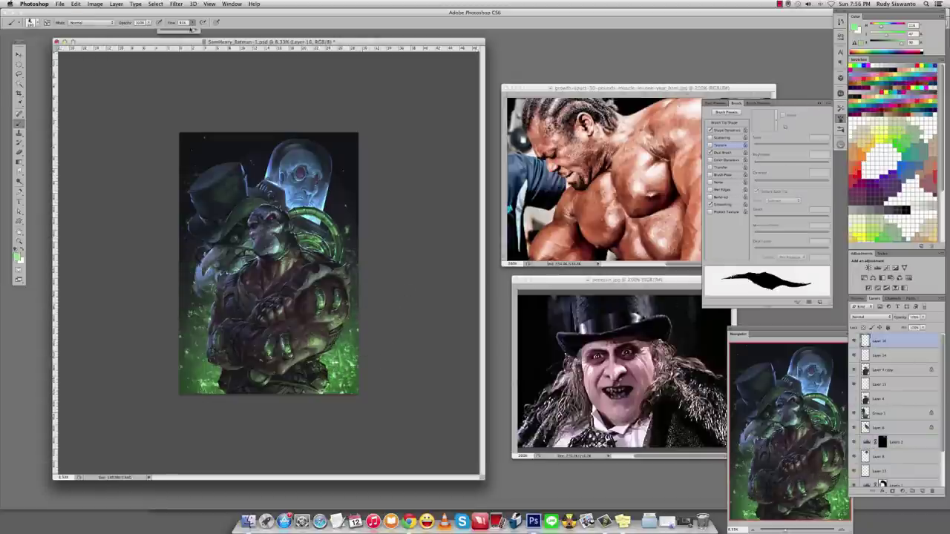
key("F5")
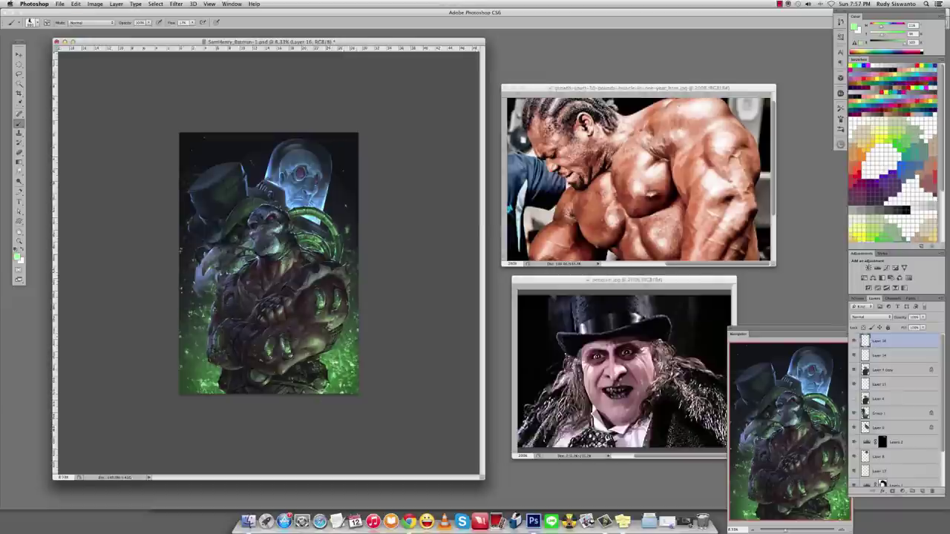
Apply a Gaussian Blur to the new green flecks and switch to erasing on Layer 14.
left_click(176, 4)
mouse_move(188, 90)
left_click(282, 146)
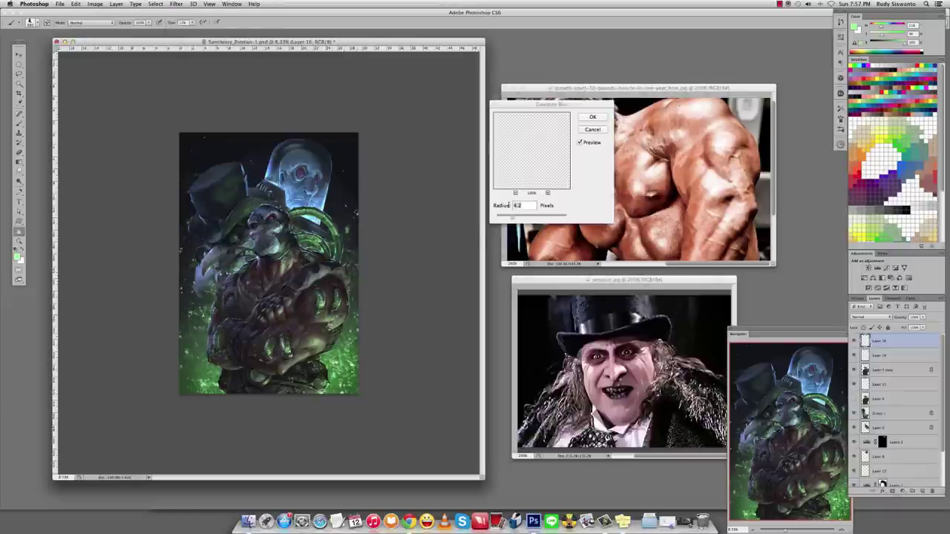
left_click(593, 118)
key("e")
key("alt+bracketleft")
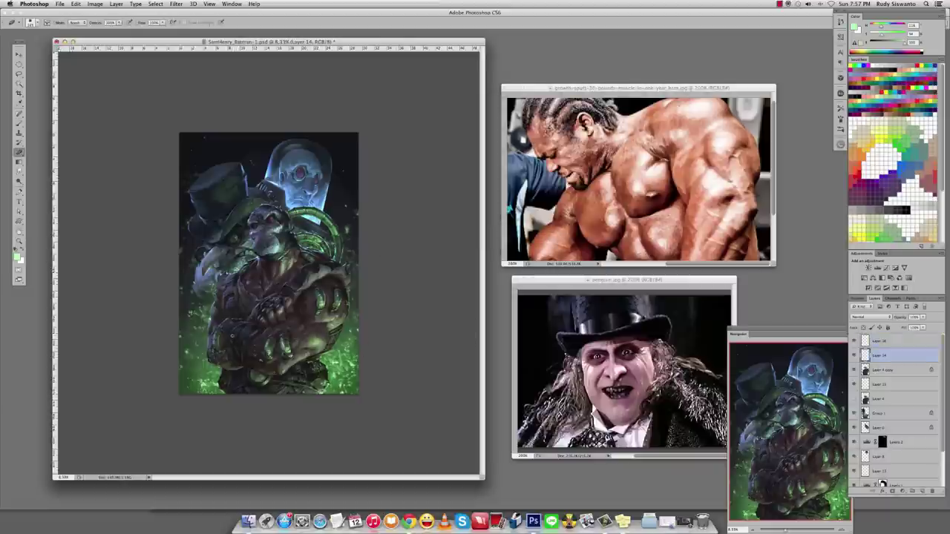
Sample white, choose another brush and add a new layer directly above the gorilla's Layer 4 copy.
key("super+equal")
key("b")
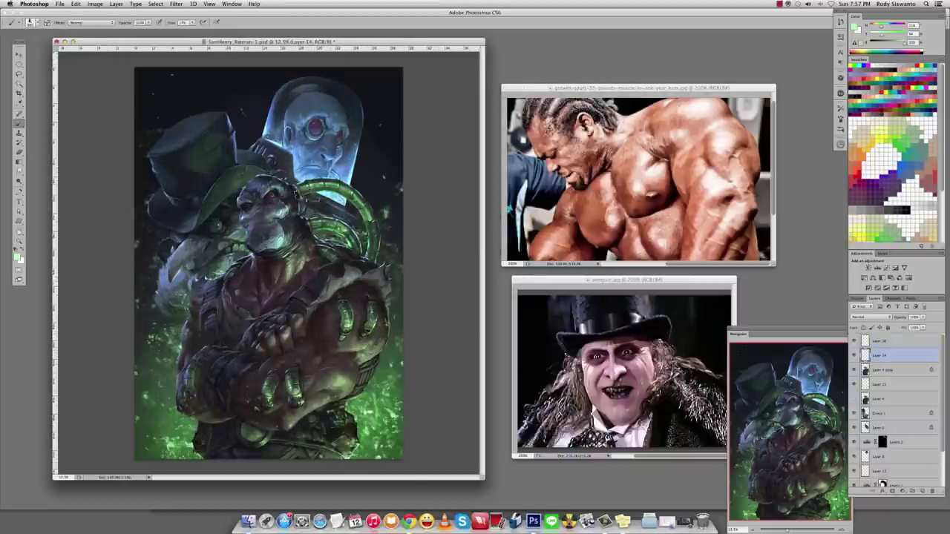
left_click(275, 166, "ctrl")
left_click(265, 162, "alt")
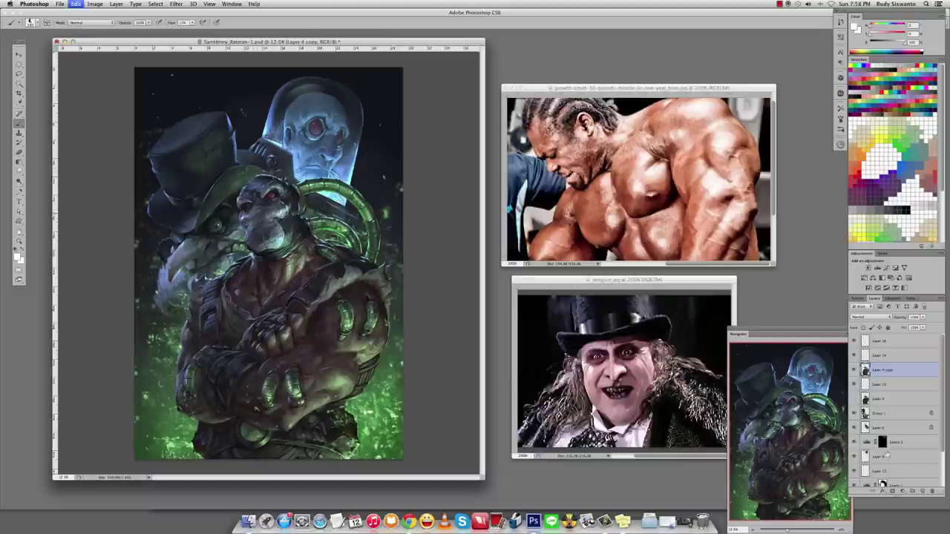
key("alt+bracketright")
key("F3")
key("F3")
key("F5")
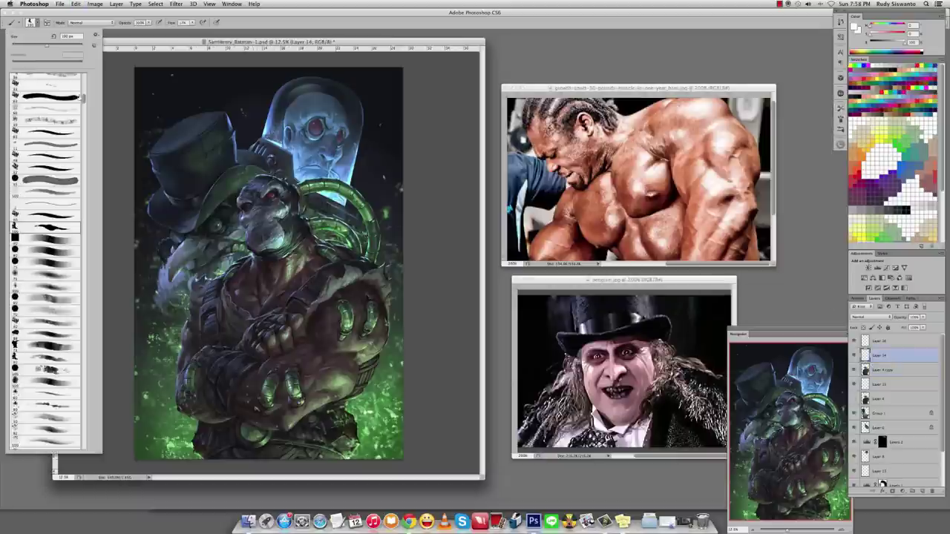
key("F5")
key("super+shift+alt+n")
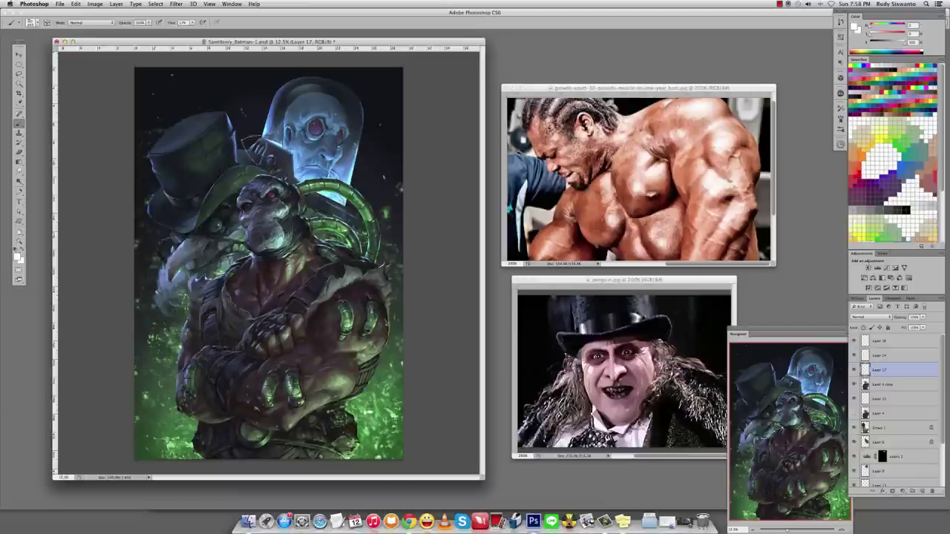
Sample a light cyan from the artwork and brush it along the upper edge of the glass dome on Layer 17.
key("shift+F5")
key("F5")
key("F5")
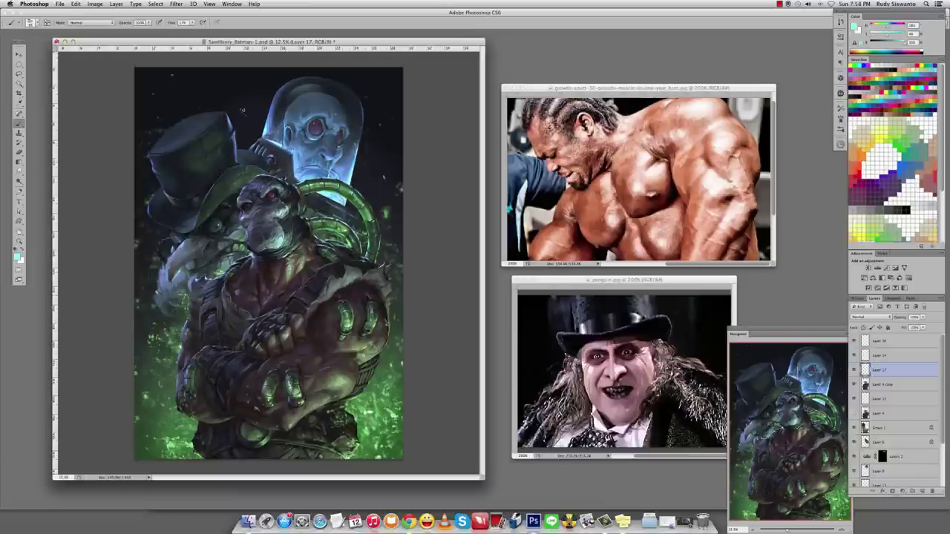
left_click(263, 178, "alt")
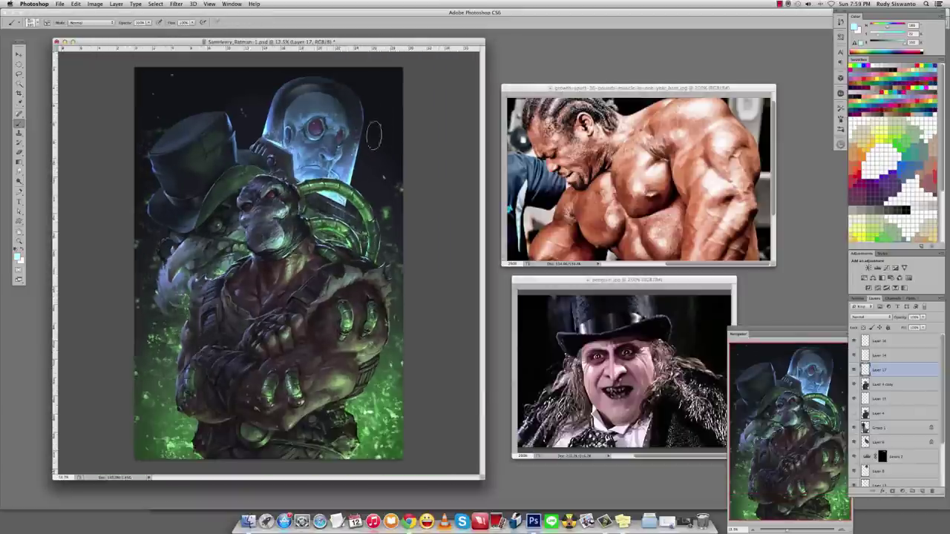
left_click_drag(340, 82, 365, 95)
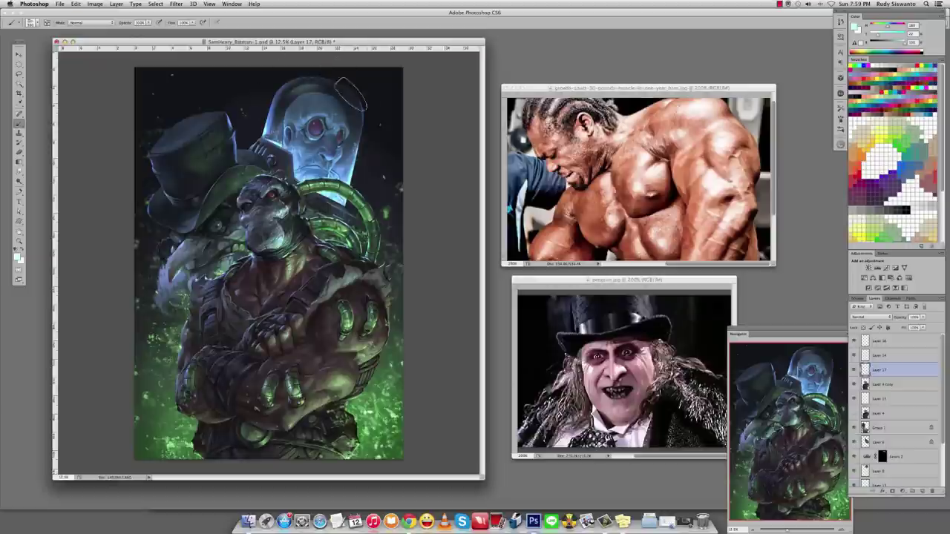
Set the brush's size jitter control to Pen Pressure and raise its texture contrast to 90.
left_click(840, 109)
left_click(725, 130)
left_click(790, 128)
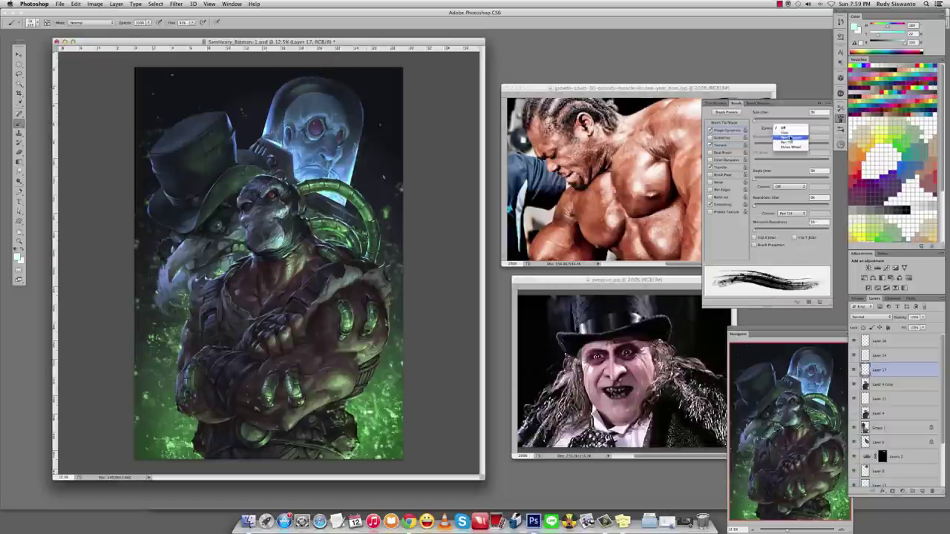
left_click(791, 138)
left_click(720, 144)
left_click_drag(787, 181, 824, 183)
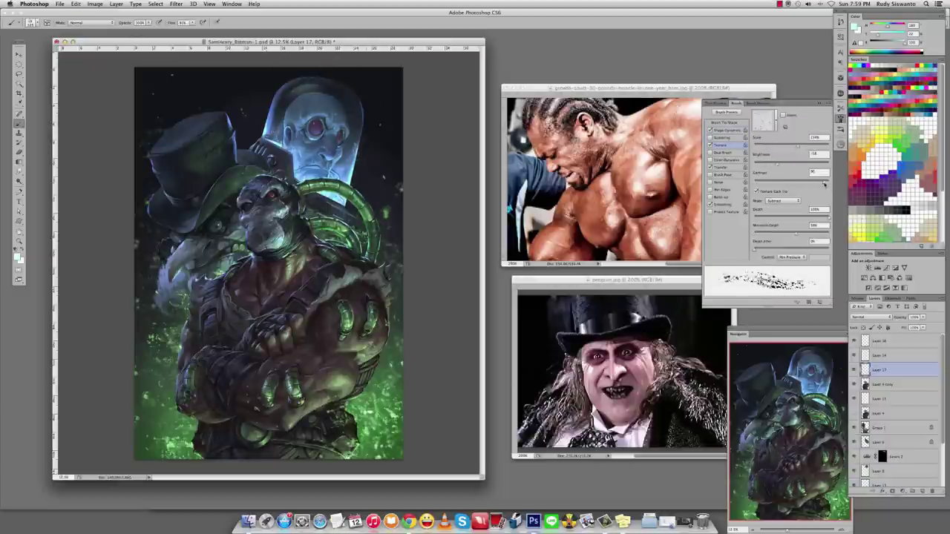
Set the brush flow to 14% and try a textured stroke beside the glass dome, undoing it.
key("shift+1")
key("shift+4")
left_click_drag(346, 138, 377, 135)
key("ctrl+z")
key("e")
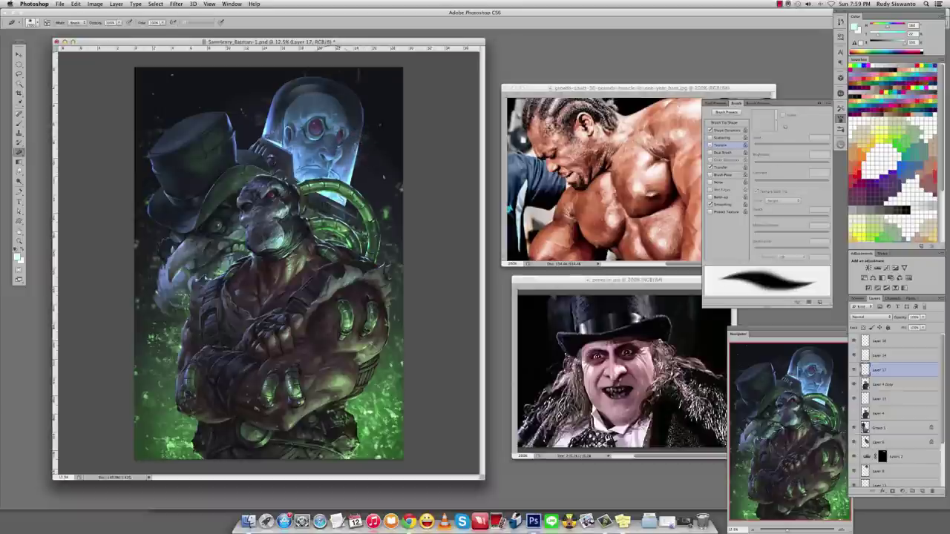
key("b")
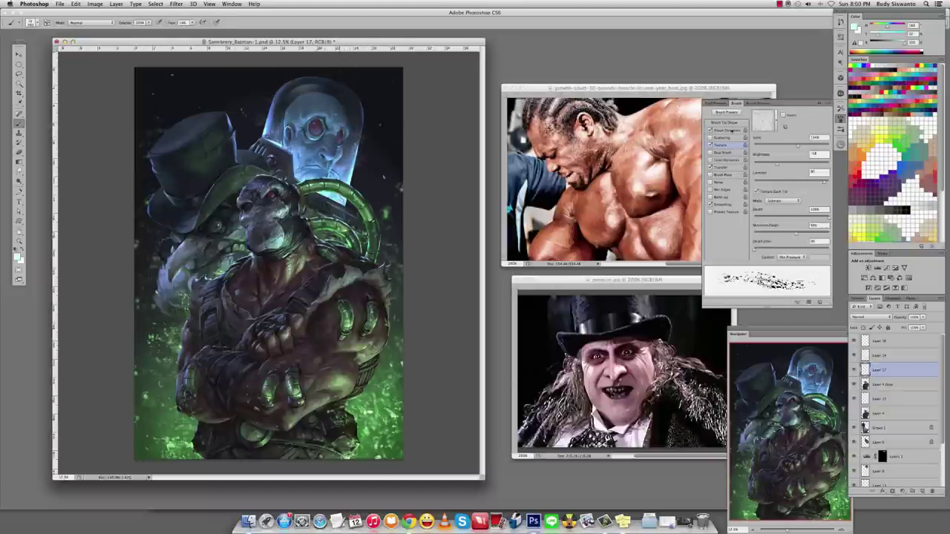
Raise the brush's texture scale to 274% for coarser flecks beside the glass dome on Layer 17.
left_click(727, 130)
left_click(721, 145)
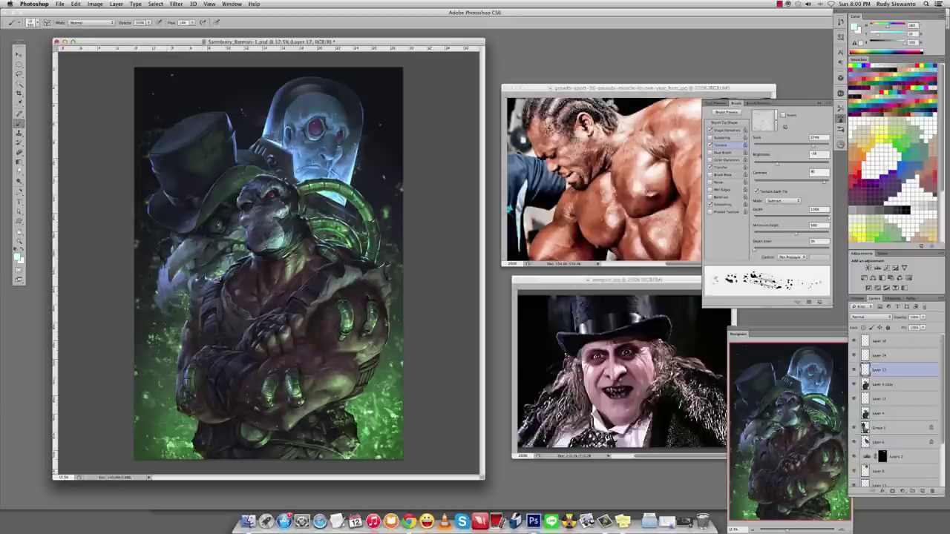
key("e")
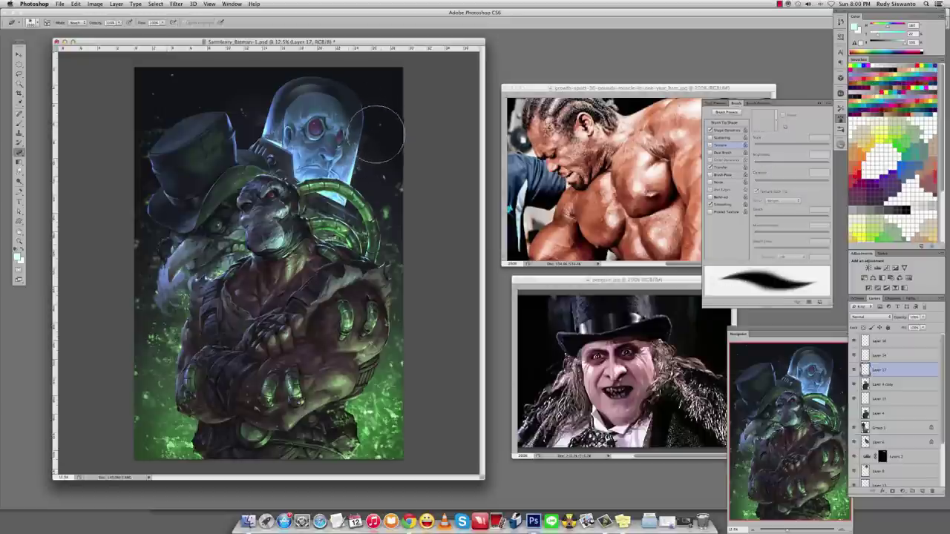
key("b")
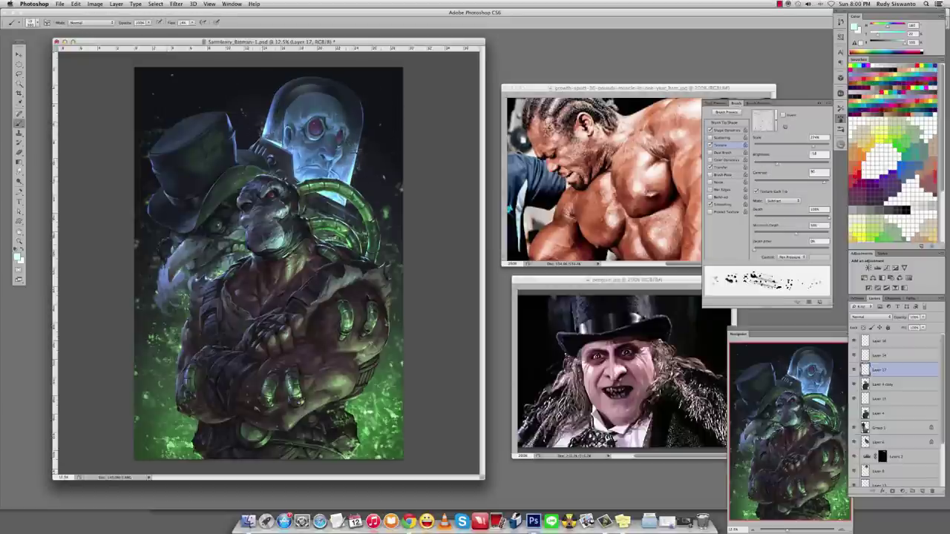
Apply a Gaussian Blur to the flecks on Layer 17.
left_click(176, 3)
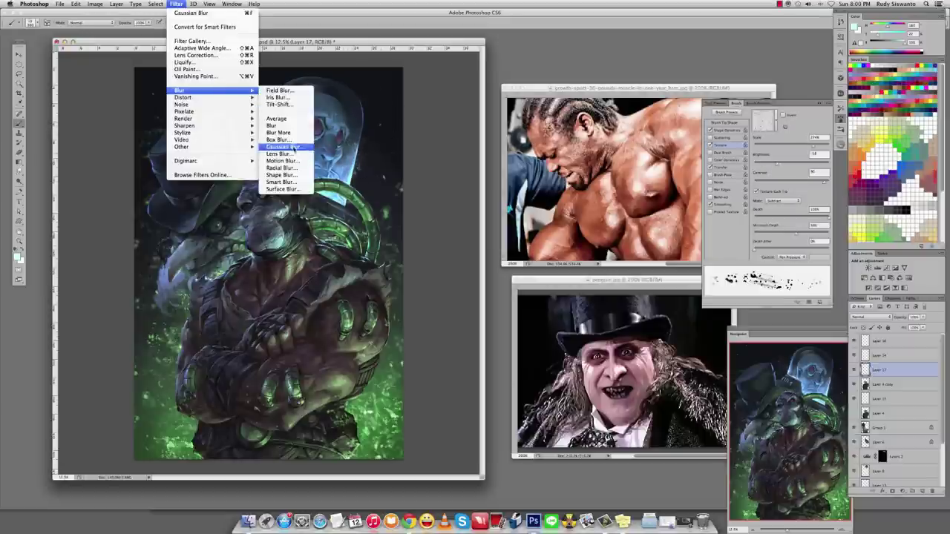
left_click(286, 146)
key("Return")
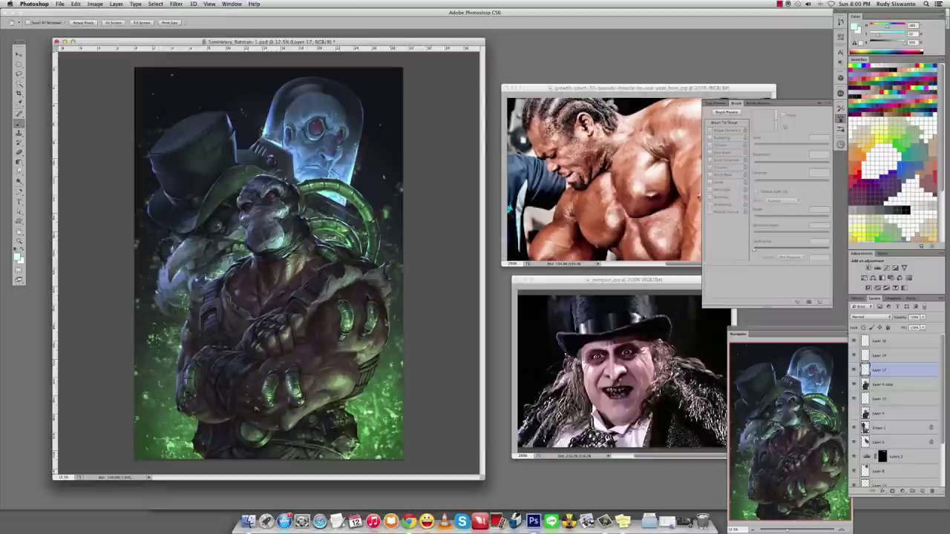
key("super+y")
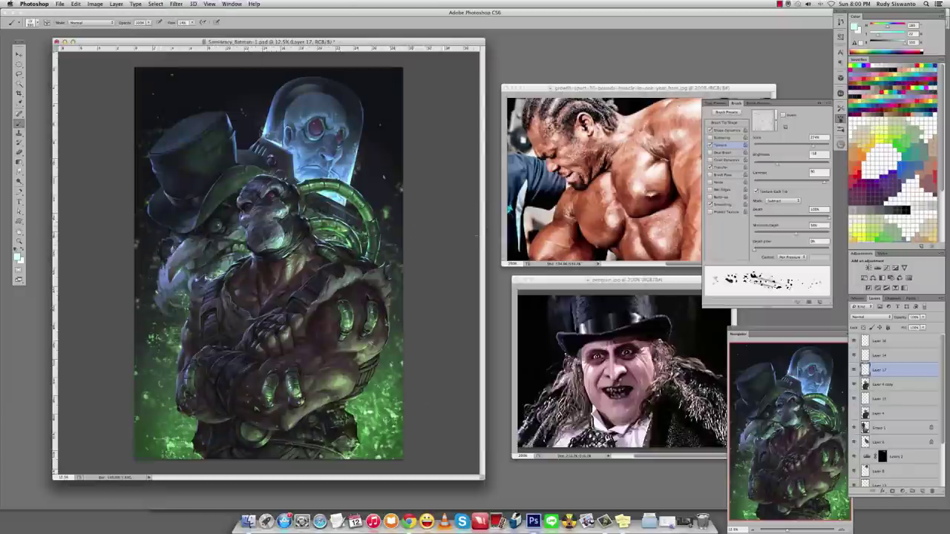
Add a new layer above Layer 17, adjust its blending mode and bring up the saved brush presets.
key("super+shift+alt+n")
left_click(872, 317)
left_click(868, 371)
left_click(840, 108)
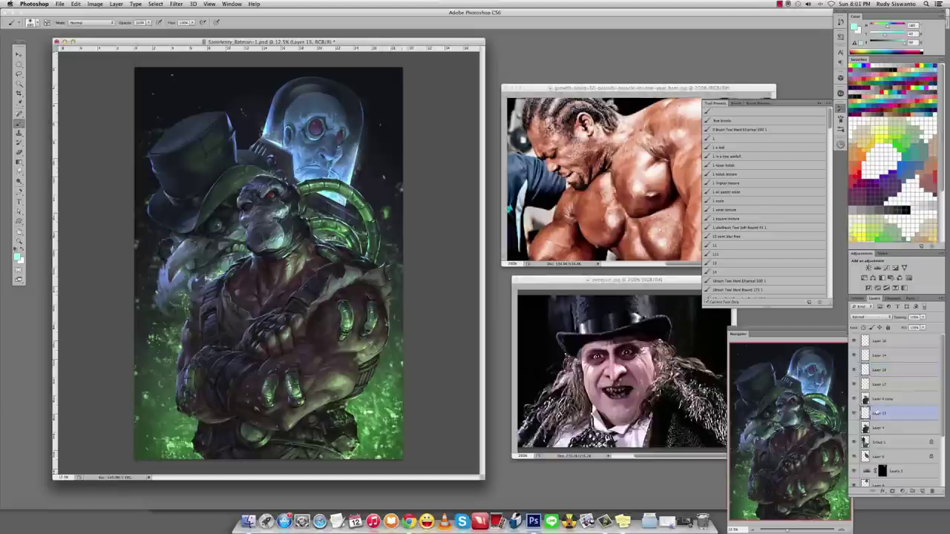
Lasso the area around the penguin man's face and add a masked Levels adjustment that brightens its highlights, checking the mask.
key("l")
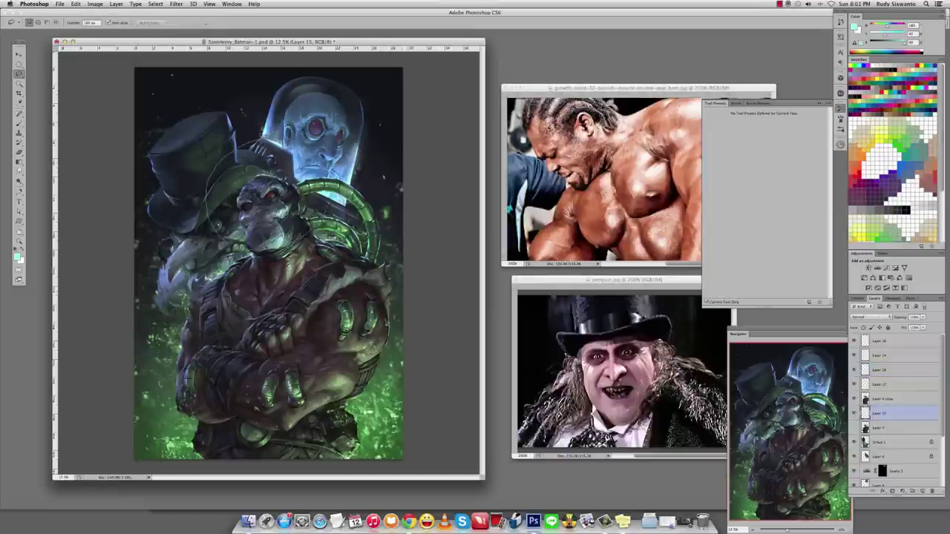
left_click(870, 267)
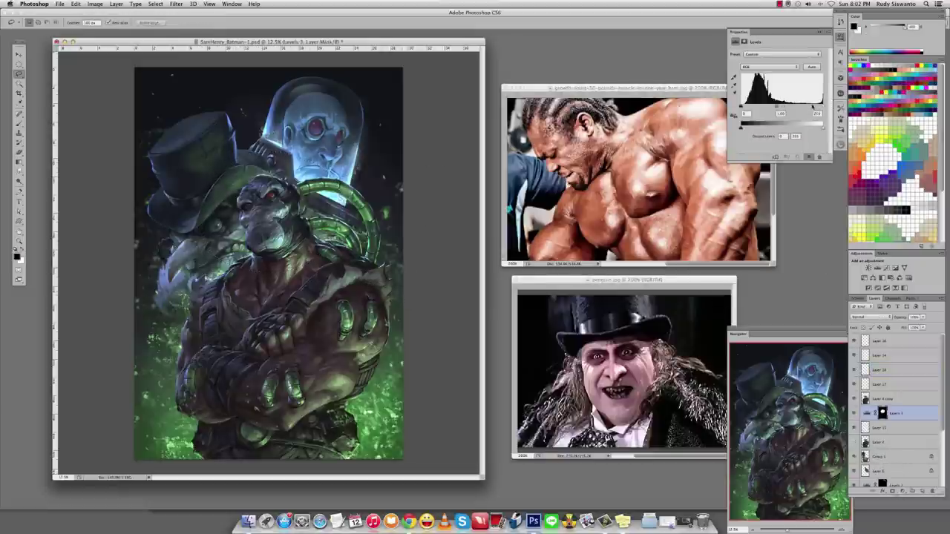
left_click_drag(815, 109, 796, 109)
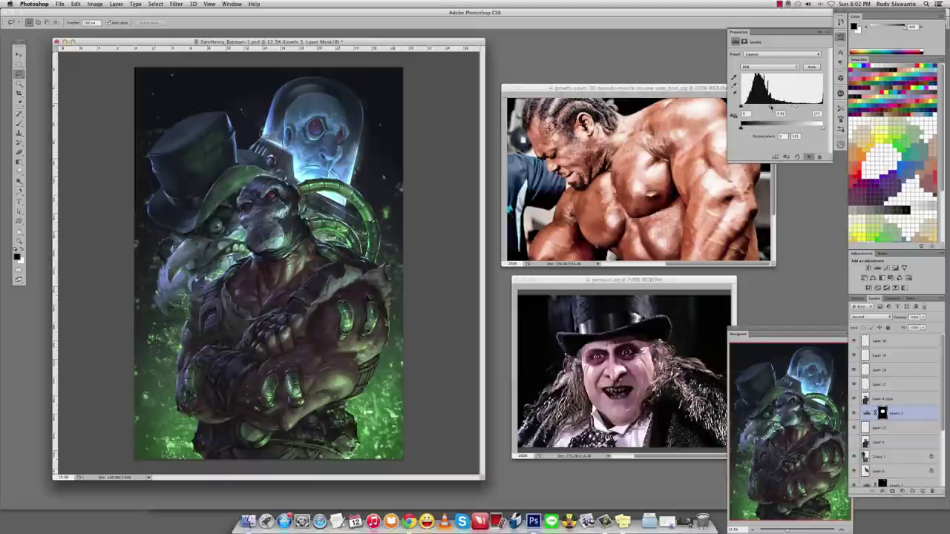
left_click(882, 412, "alt")
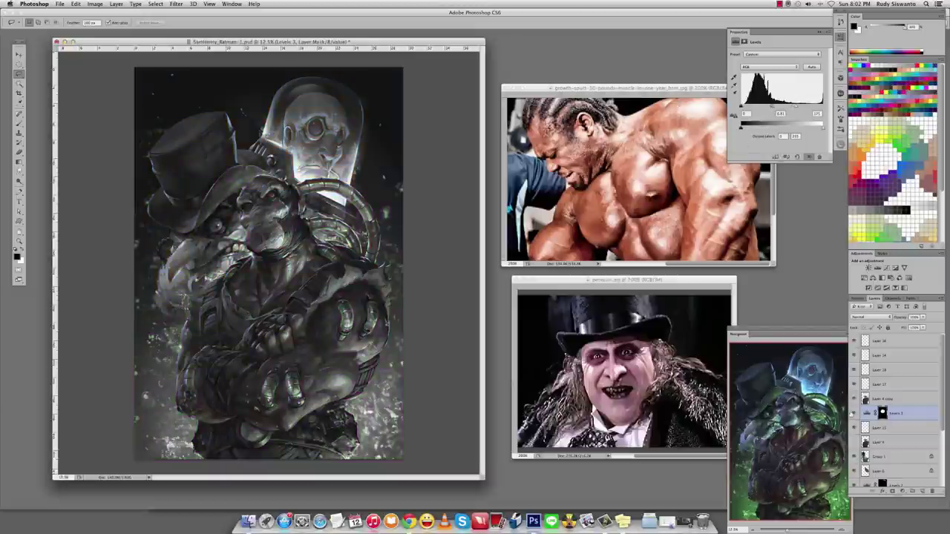
left_click(911, 418, "alt")
Add a new layer above the existing ones, pick another brush and swap the foreground and background colours.
key("z")
left_click(260, 393)
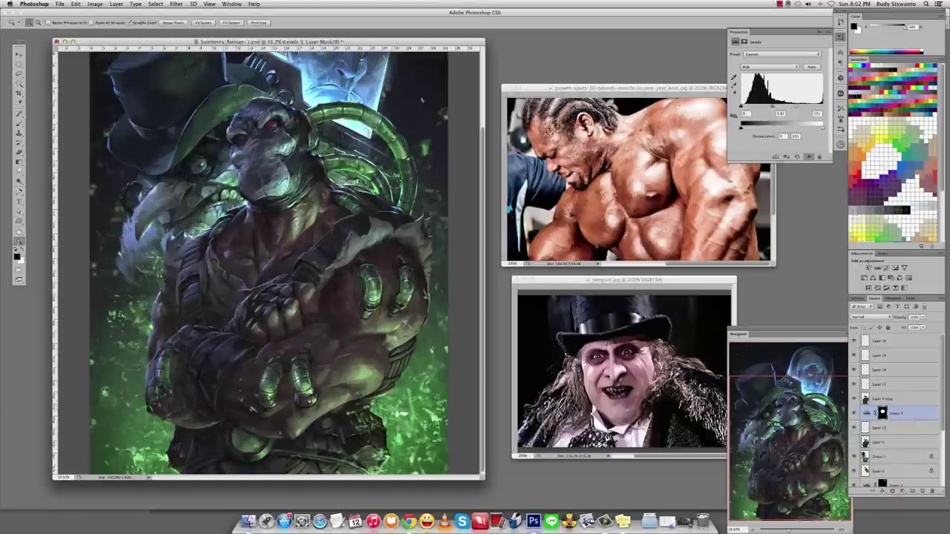
left_click(883, 339)
key("b")
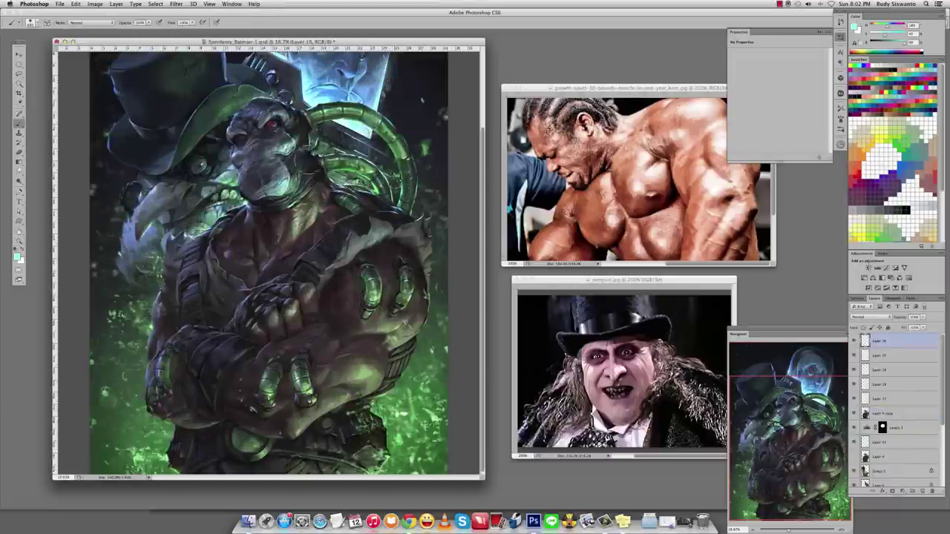
left_click(31, 23)
key("Return")
key("super+alt+shift+n")
key("x")
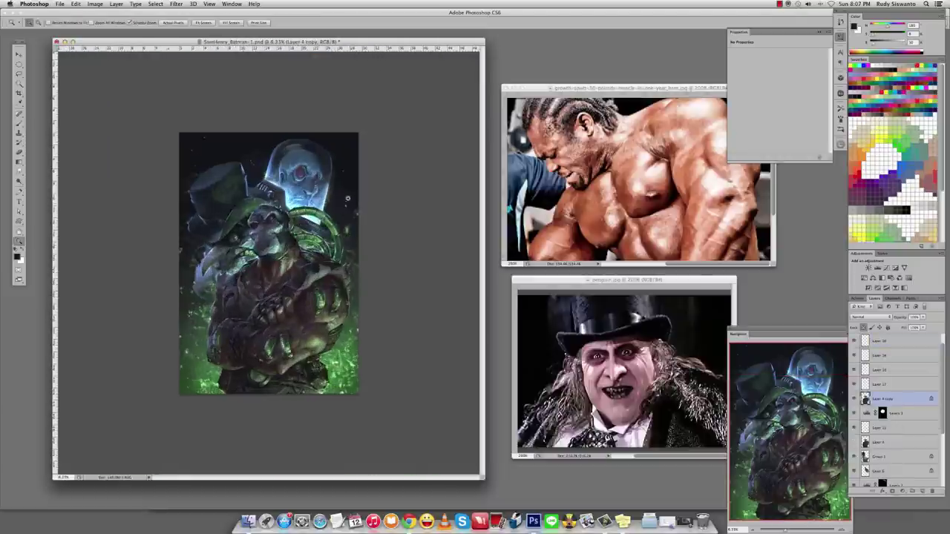
Shift the midtones of the background on Layer 2 toward red with Color Balance.
left_click(840, 22)
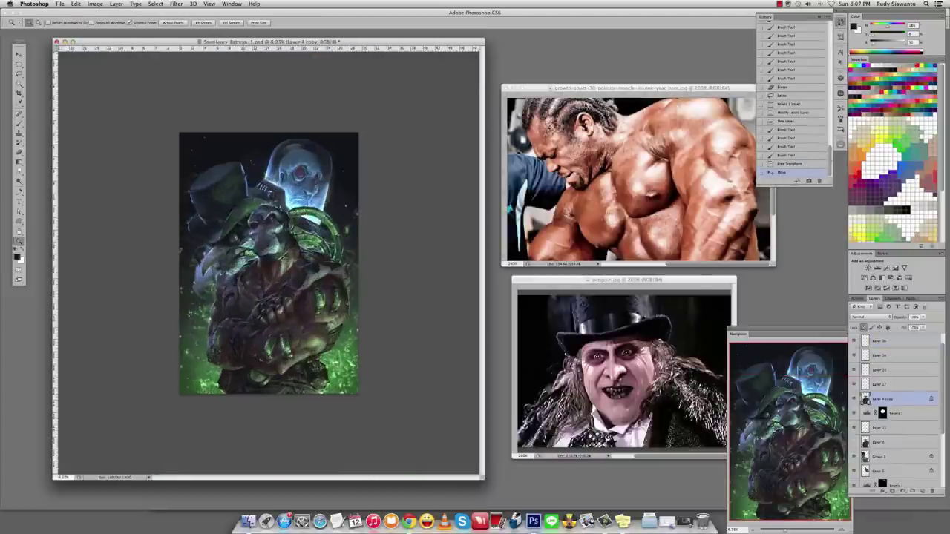
scroll(881, 473, "down", 3)
left_click(879, 457)
key("ctrl+b")
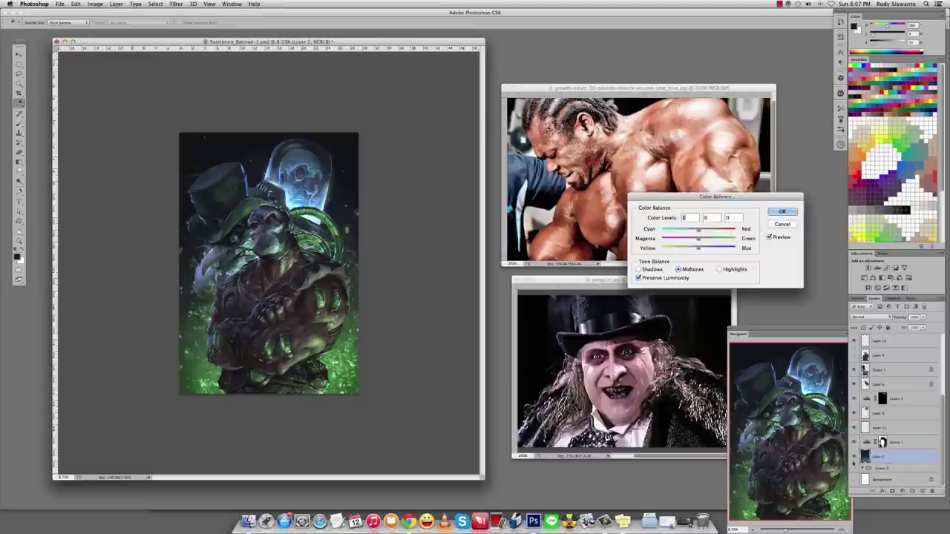
left_click_drag(698, 231, 705, 232)
left_click(783, 212)
key("z")
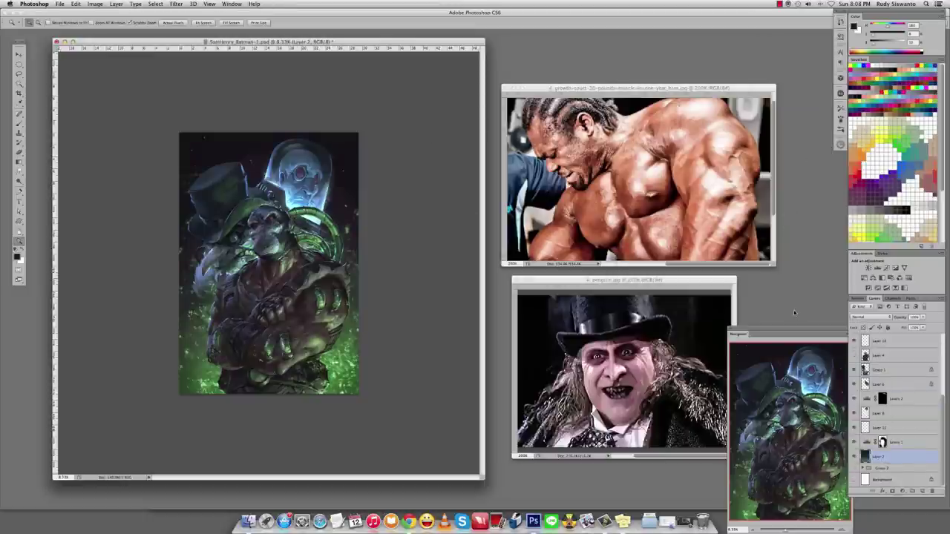
Make the Group 1 layer active at a larger view and switch to the Brush tool.
key("ctrl+alt+shift+e")
key("g")
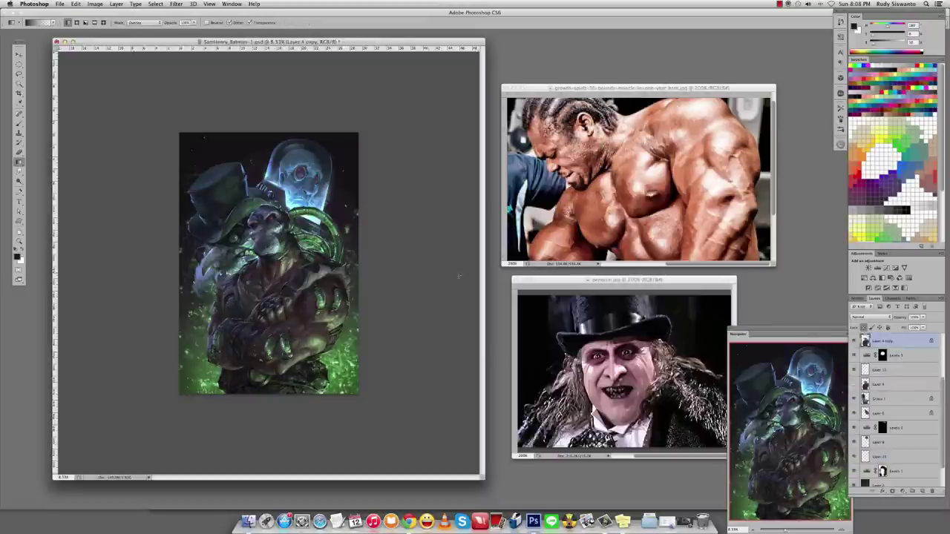
key("z")
key("ctrl+plus")
left_click(282, 312, "ctrl")
key("b")
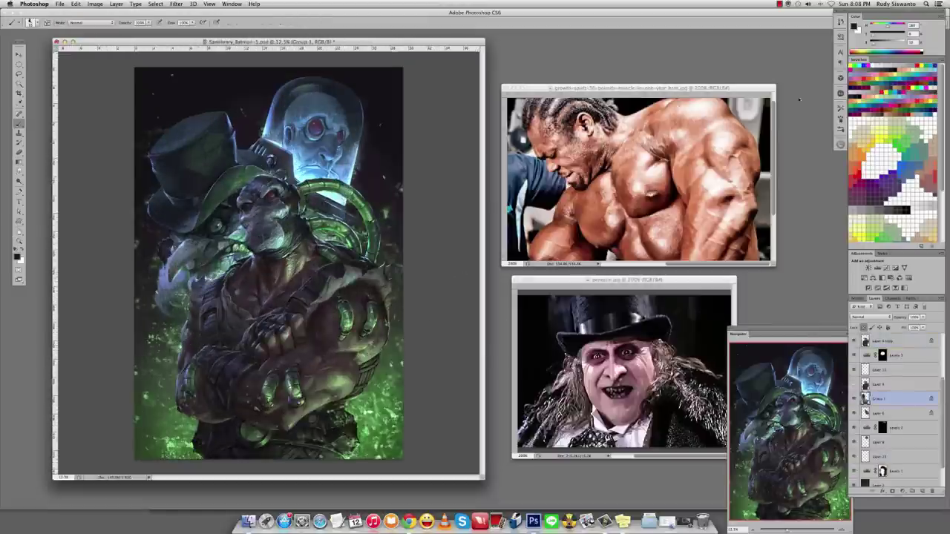
Choose a different brush preset and touch up the figures on Group 1, blending with the Smudge tool.
left_click(840, 108)
scroll(722, 258, "down", 1)
left_click(722, 258)
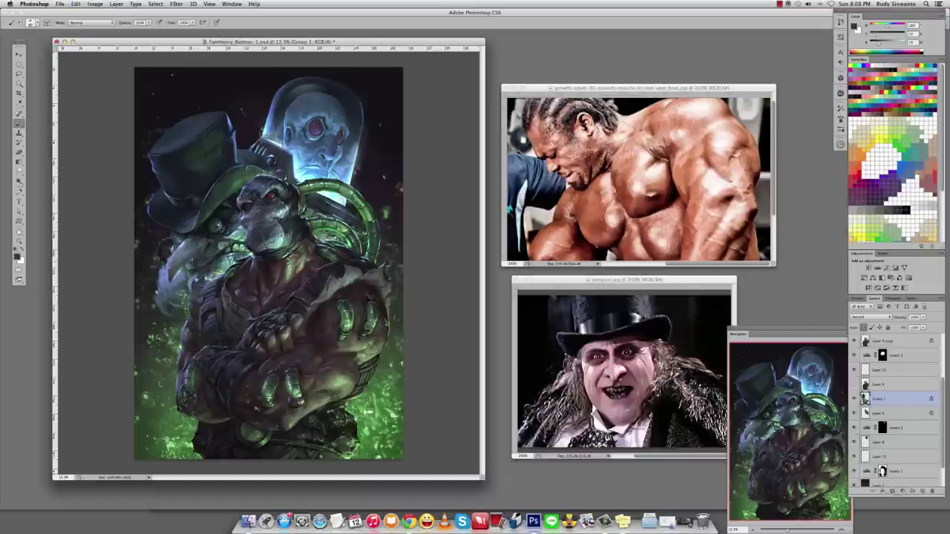
key("r")
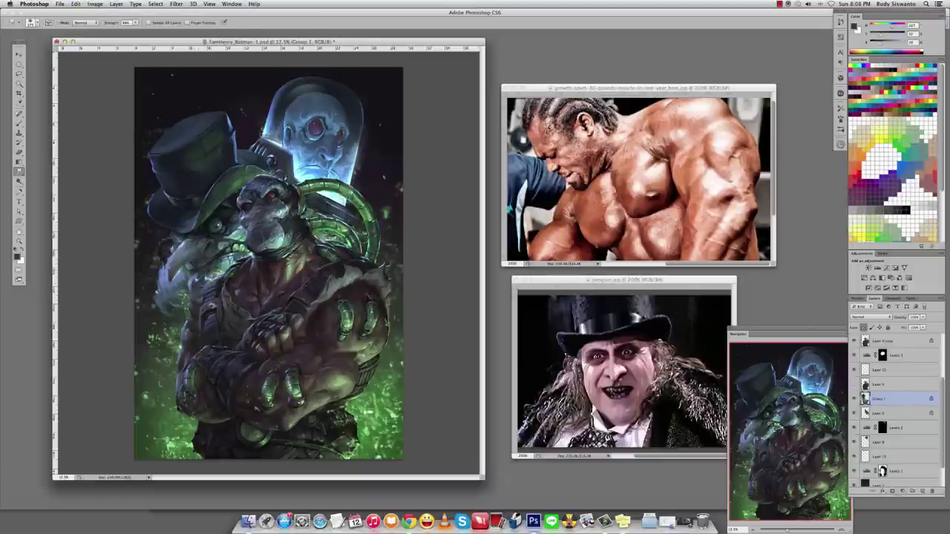
key("b")
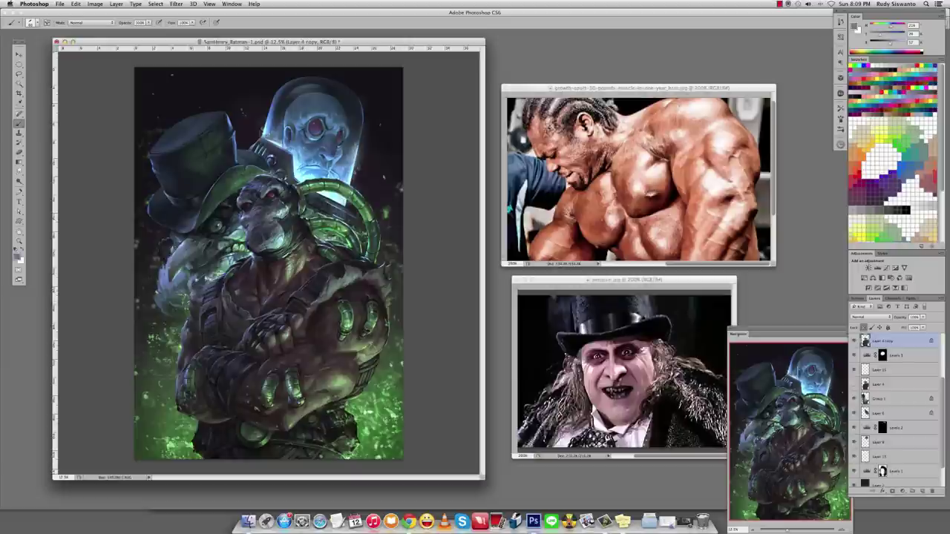
Sample dark tones from the shoulder and hat and refine the gorilla's clothing on Layer 4 copy.
left_click(191, 288, "alt")
left_click(222, 159, "alt")
left_click(204, 275, "alt")
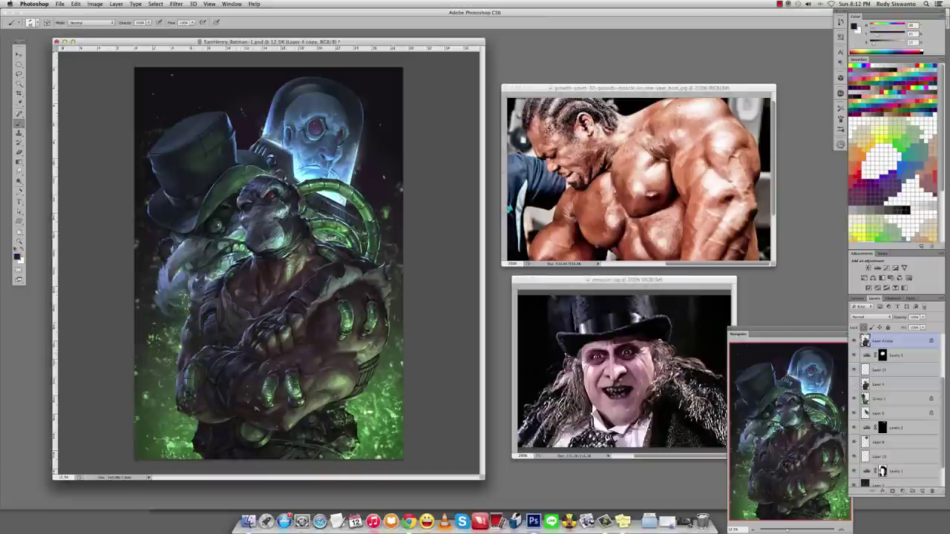
Sample tones from the crossed forearms and refine the gorilla's arms and straps on Layer 4 copy.
left_click(274, 356, "alt")
left_click(274, 356, "alt")
left_click(275, 356, "alt")
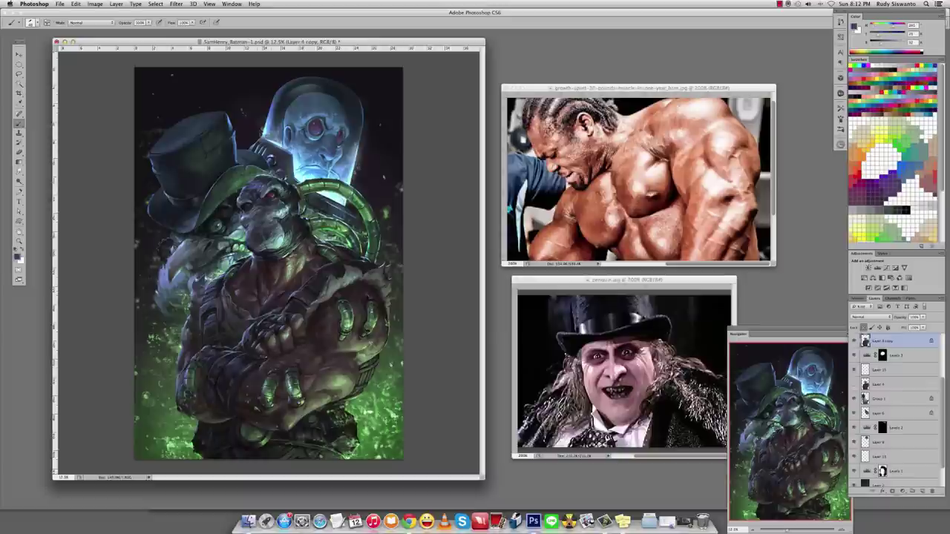
left_click(268, 344, "alt")
left_click(268, 344, "alt")
left_click(268, 345, "alt")
left_click(257, 360, "alt")
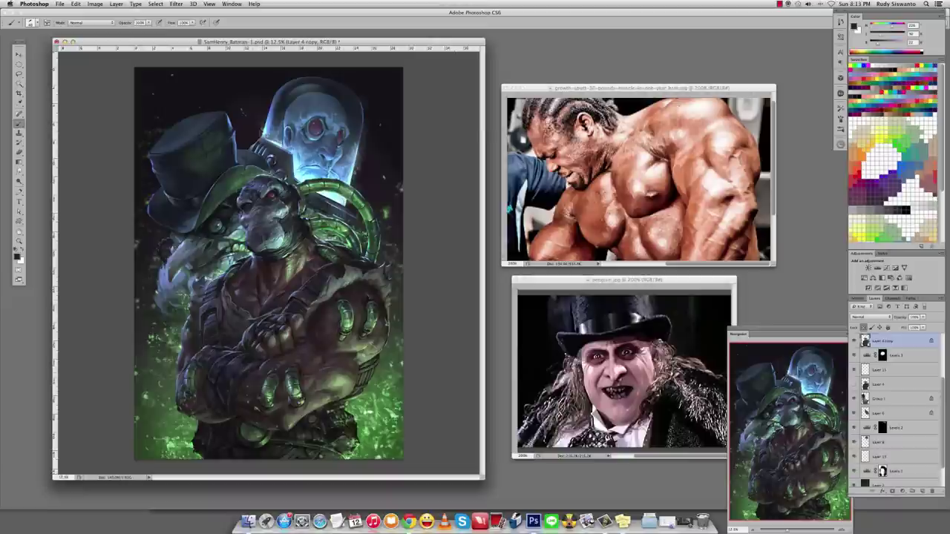